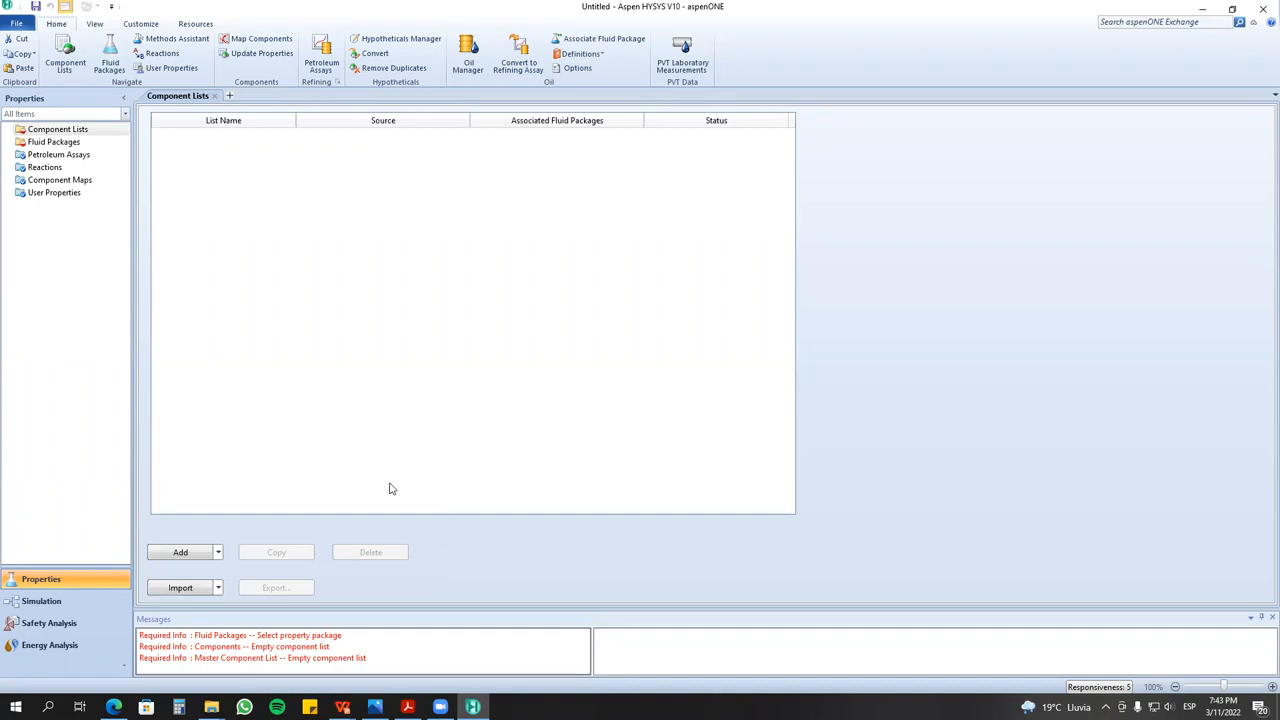
- Create a new HYSYS component list and review the methanol dehydration problem slide in WPS Office before returning to Aspen HYSYS
left_click(181, 559)
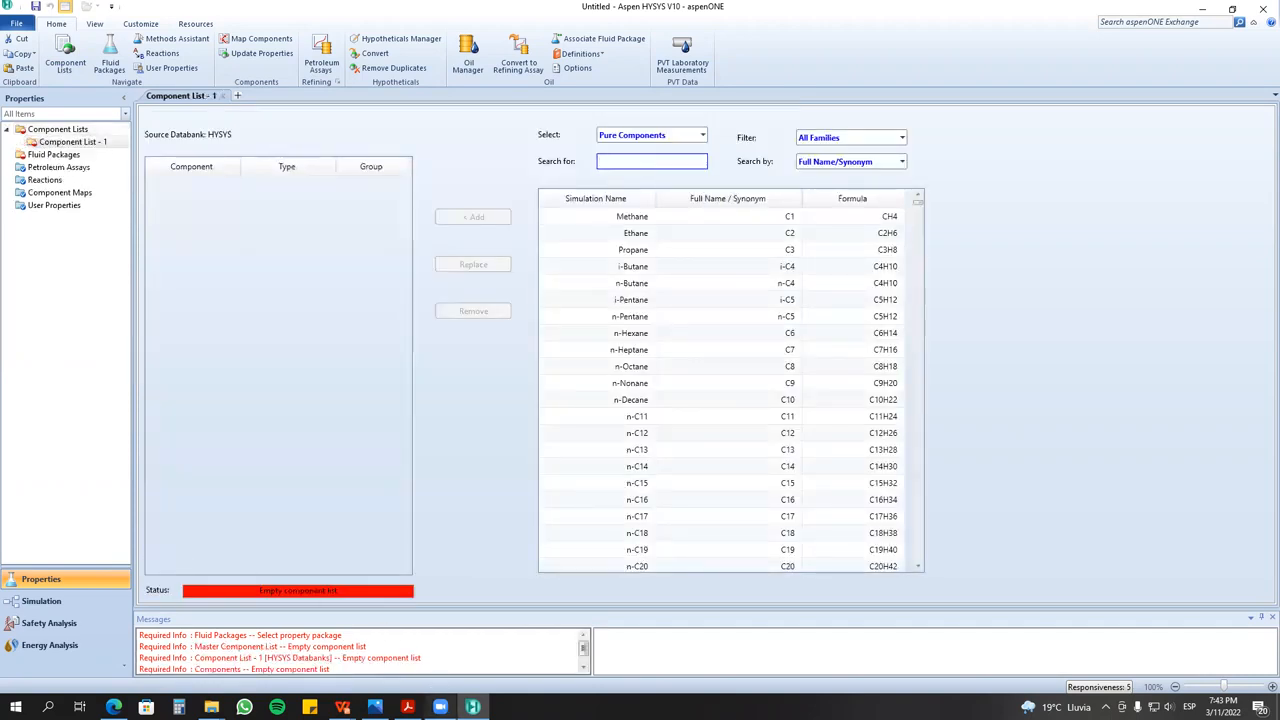
mouse_move(407, 707)
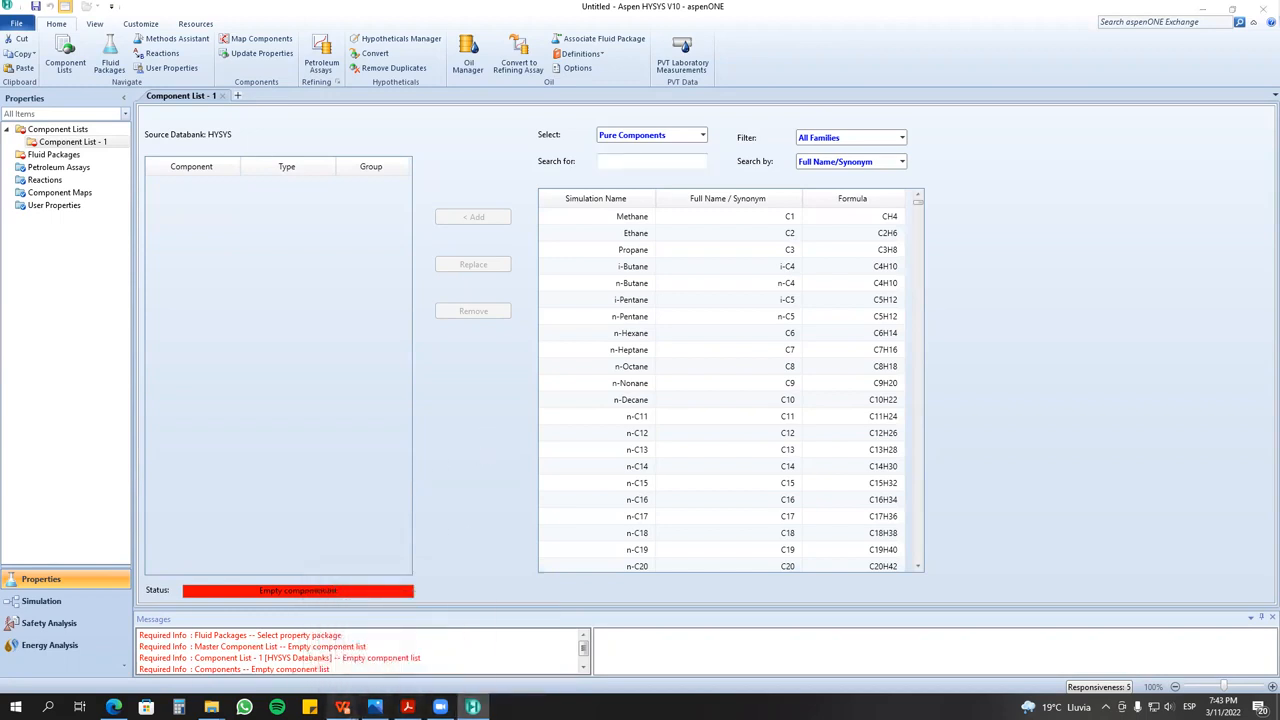
mouse_move(343, 707)
left_click(372, 655)
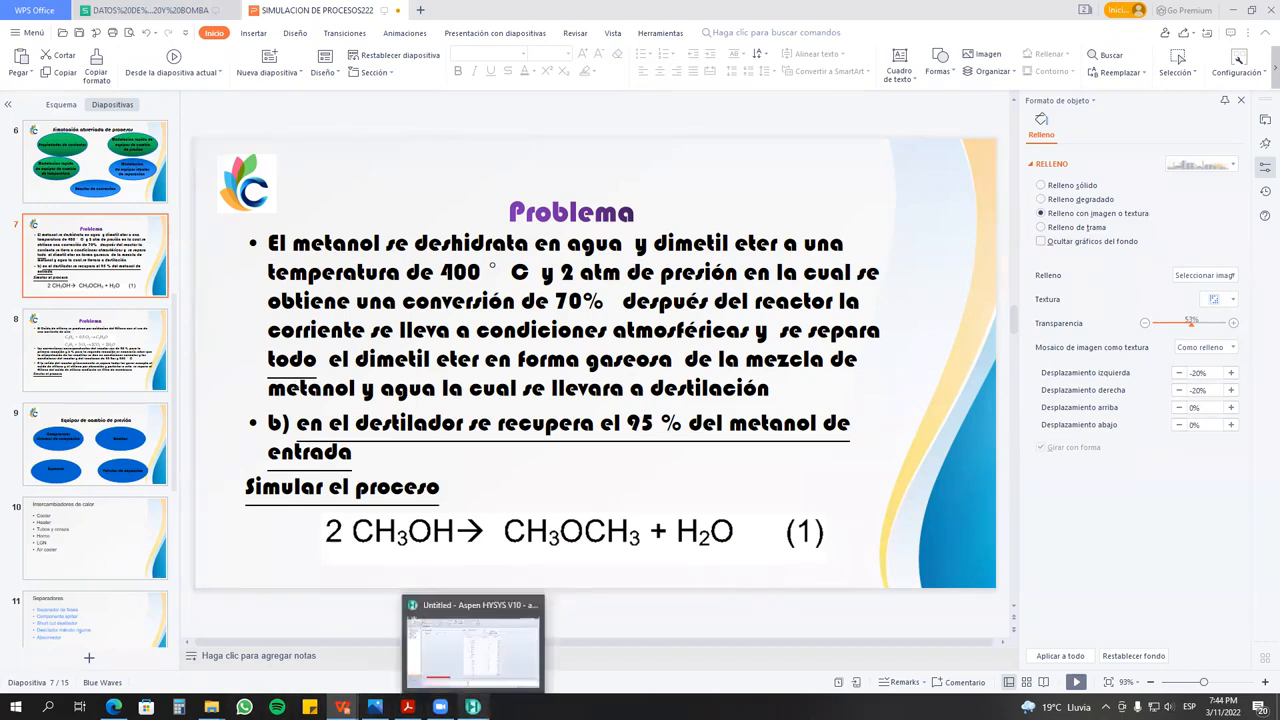
left_click(473, 707)
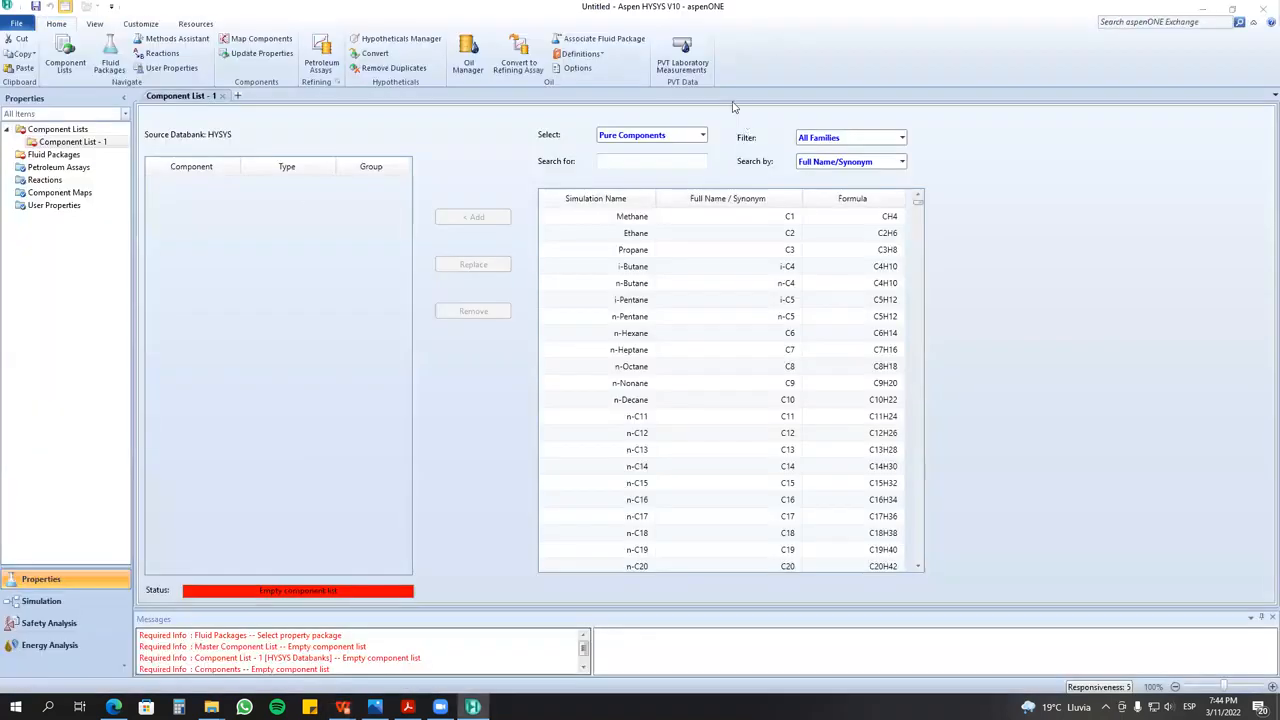
- Search the pure components for methanol and add Methanol to the component list
left_click(696, 157)
type("methano")
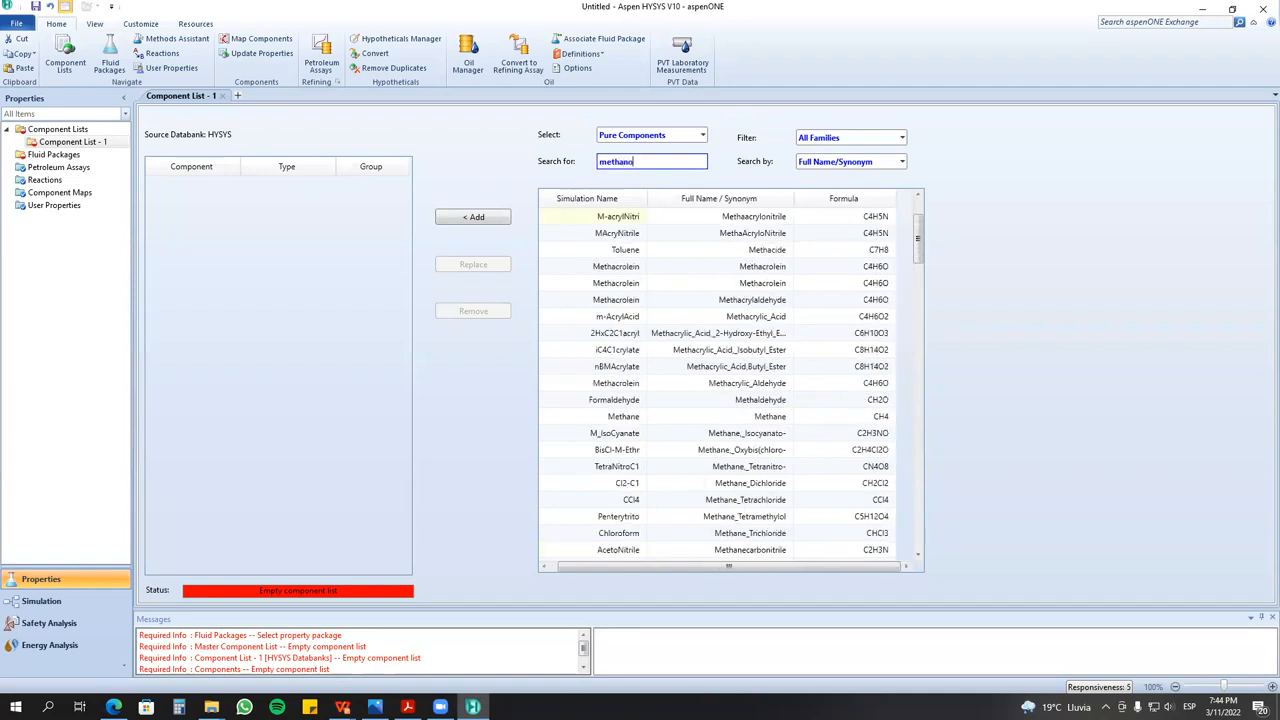
double_click(640, 277)
- Search for WATER and add H2O to the component list
left_click(657, 162)
type("wae")
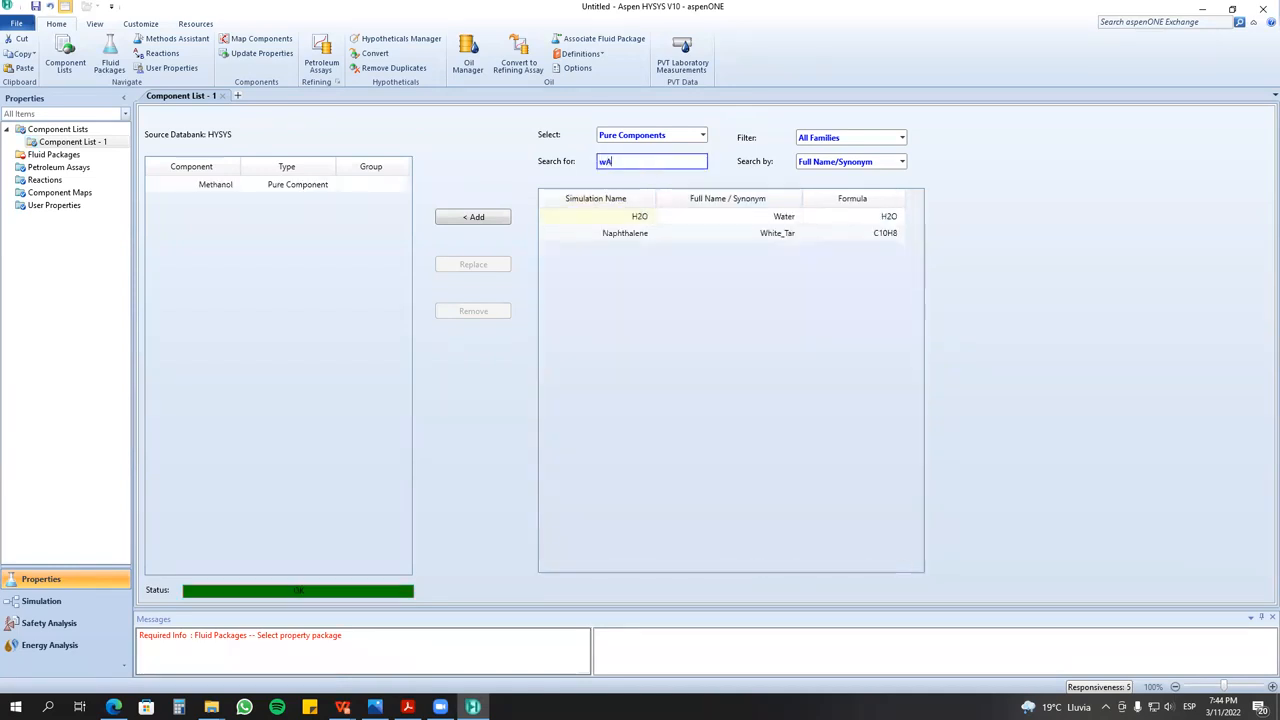
key("BackSpace")
key("BackSpace")
key("BackSpace")
type("WATER")
double_click(640, 217)
- Search for dimethyl compounds and add dimethyl ether (diM-Ether) to the component list
left_click(641, 160)
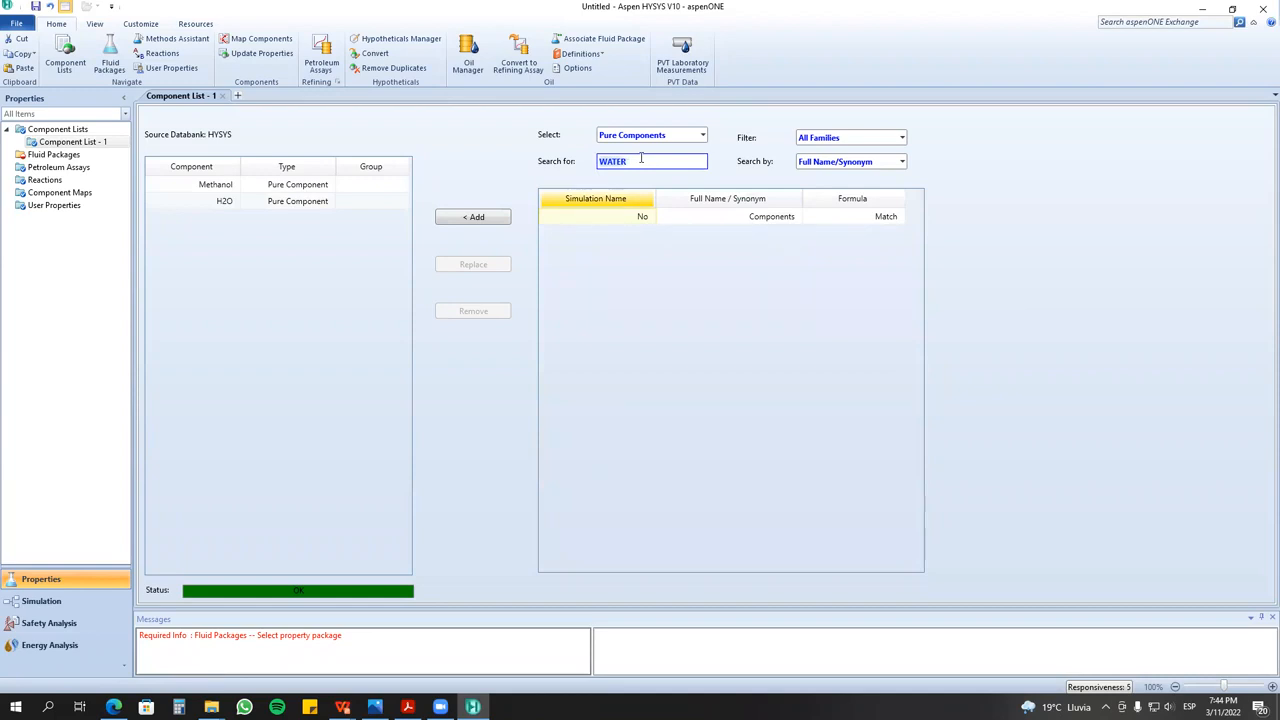
type("DYM")
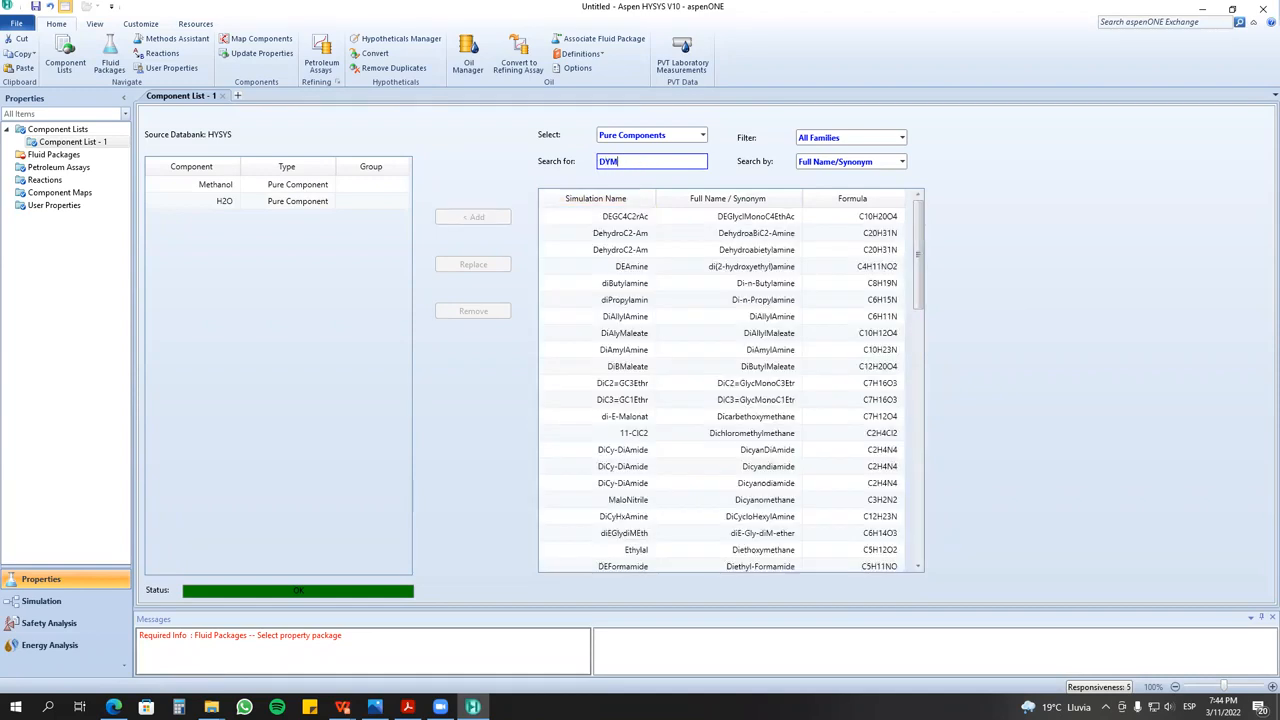
key("BackSpace")
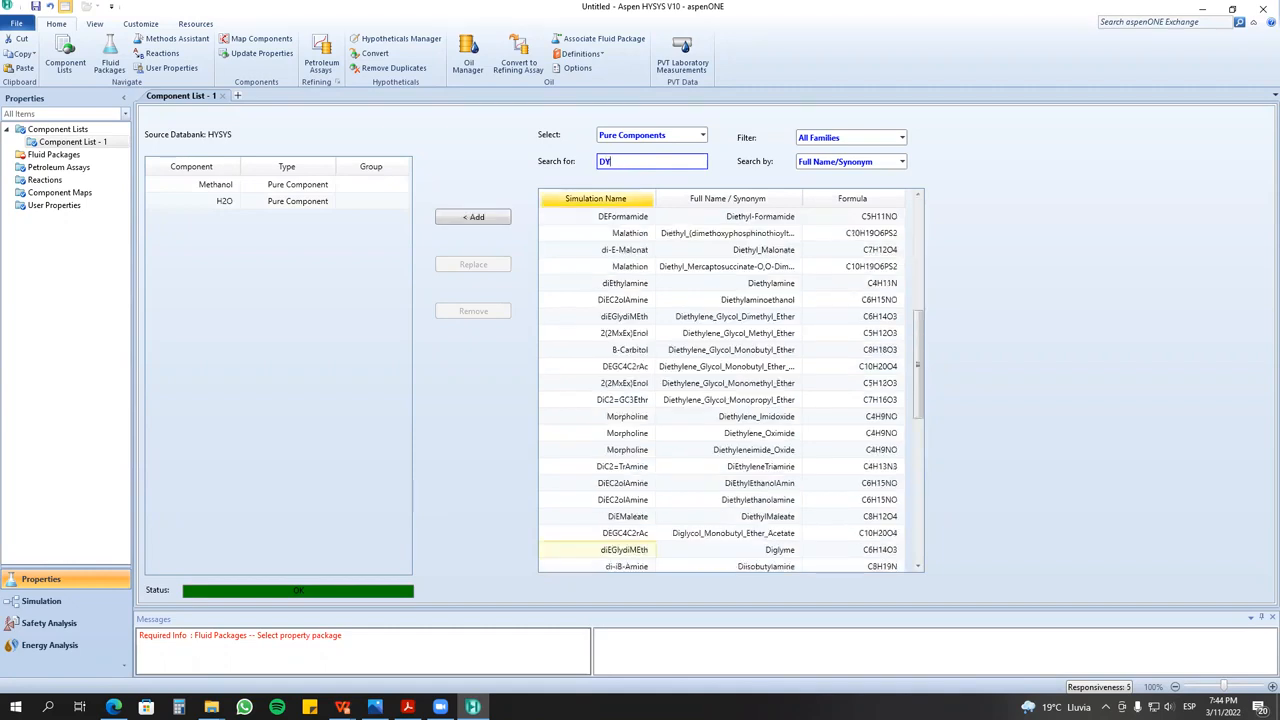
type("yme")
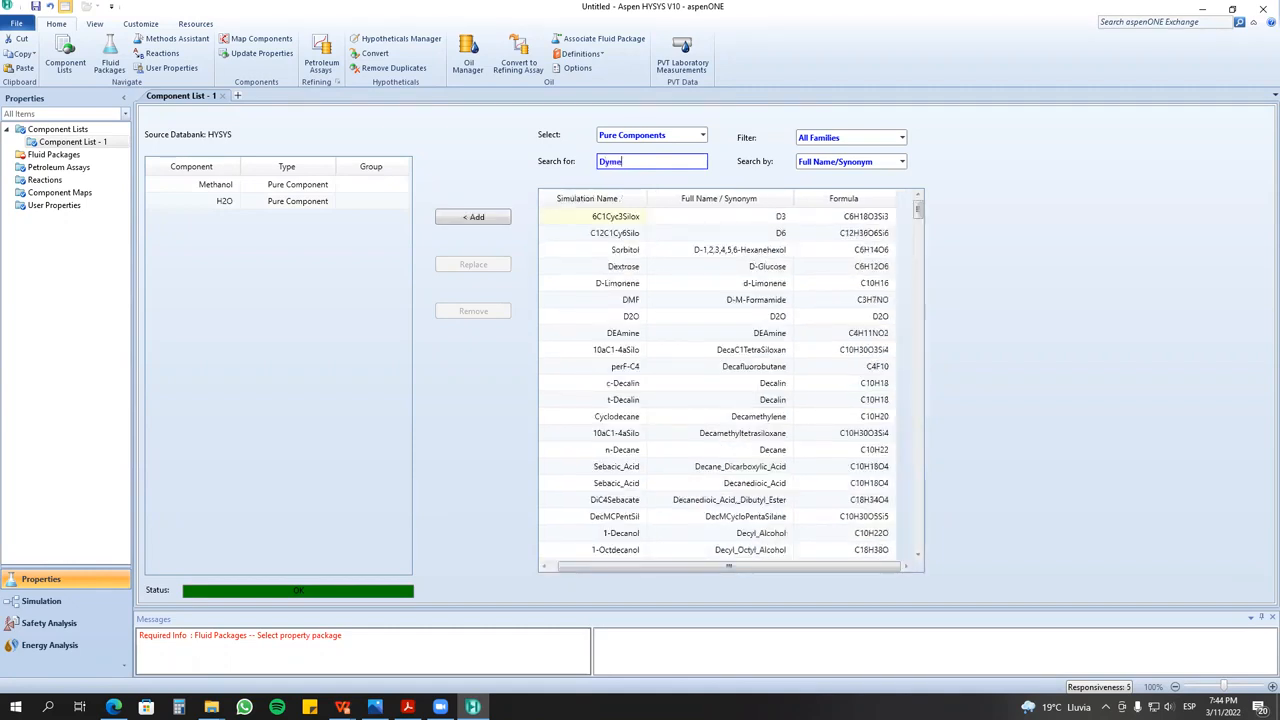
type("th")
key("BackSpace")
key("BackSpace")
key("BackSpace")
key("BackSpace")
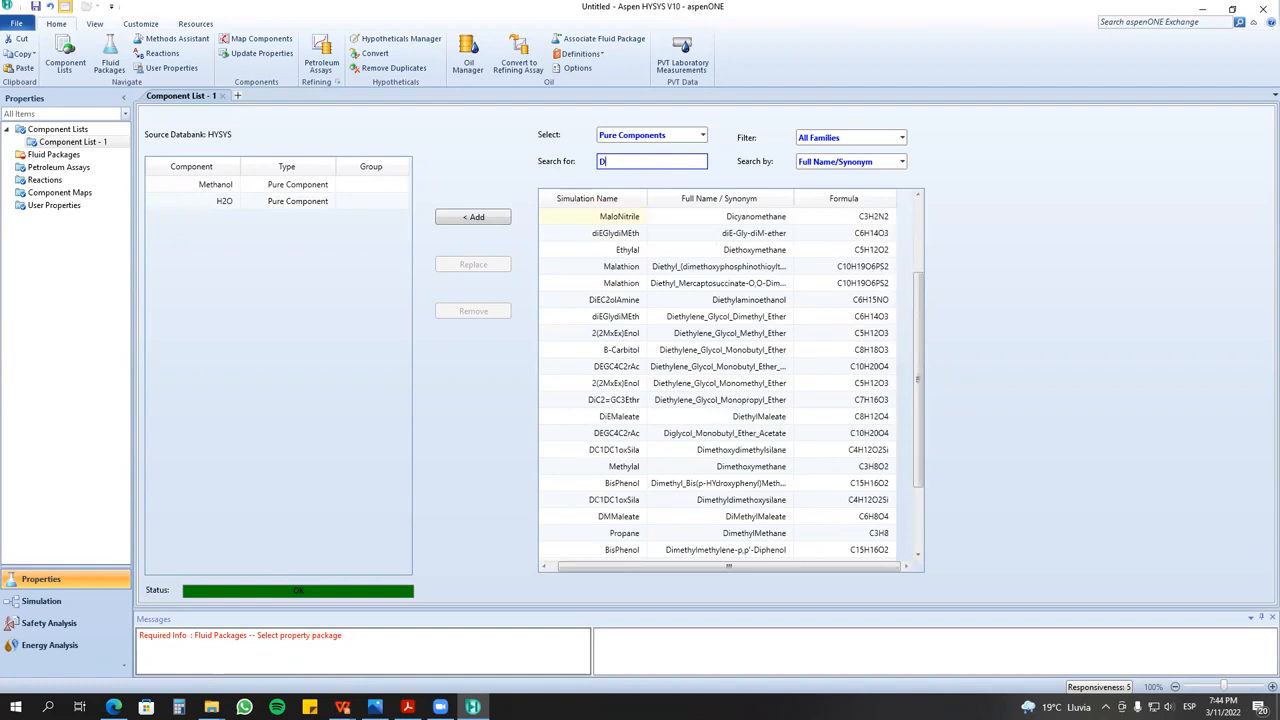
type("ime")
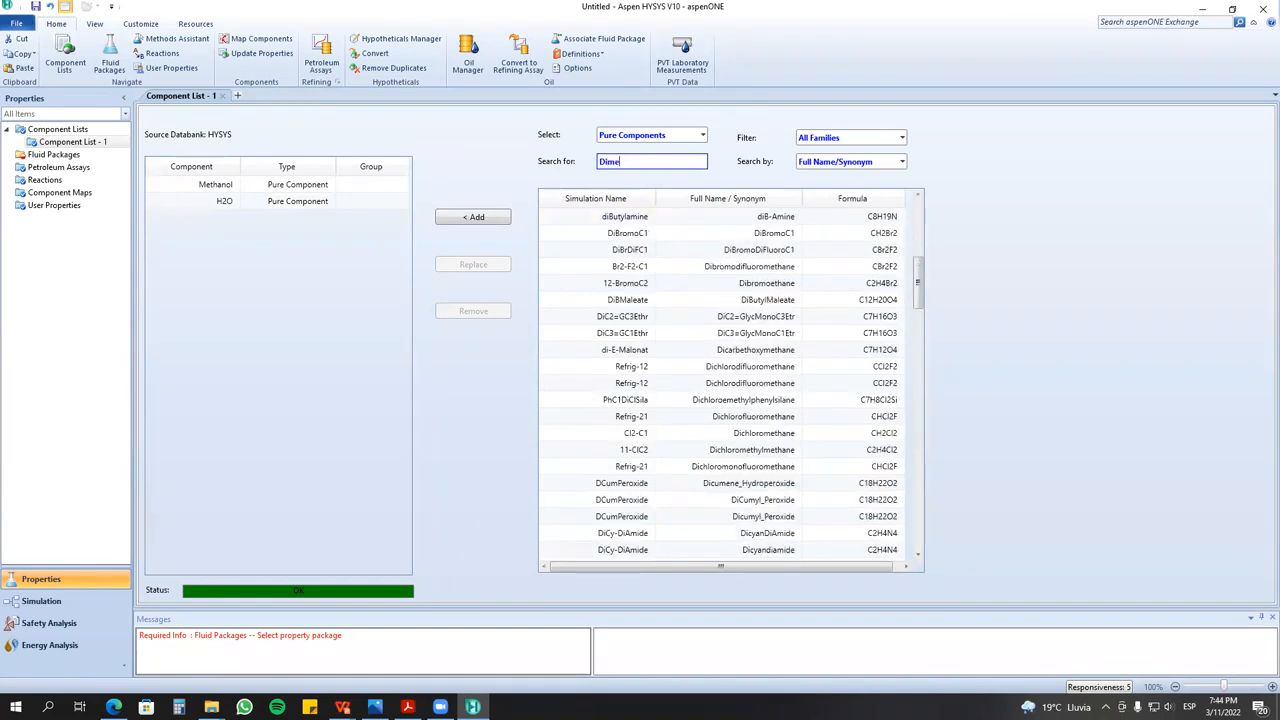
type("thy")
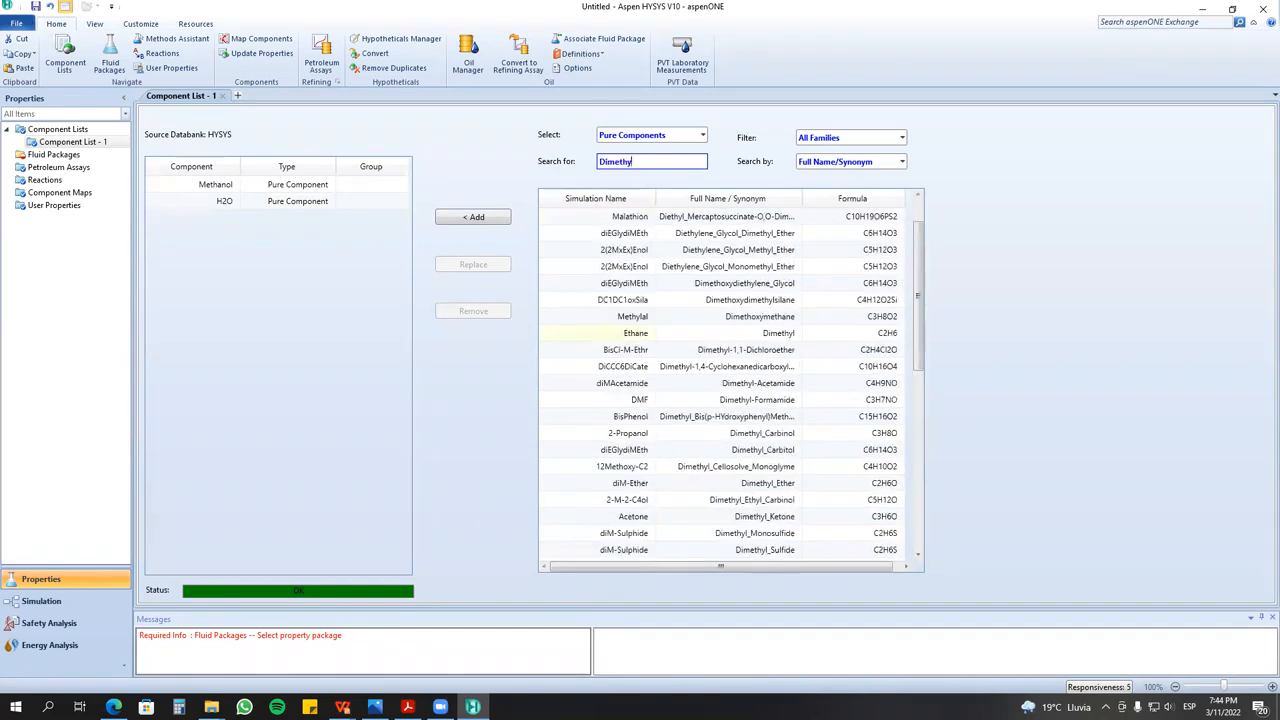
left_click(639, 484)
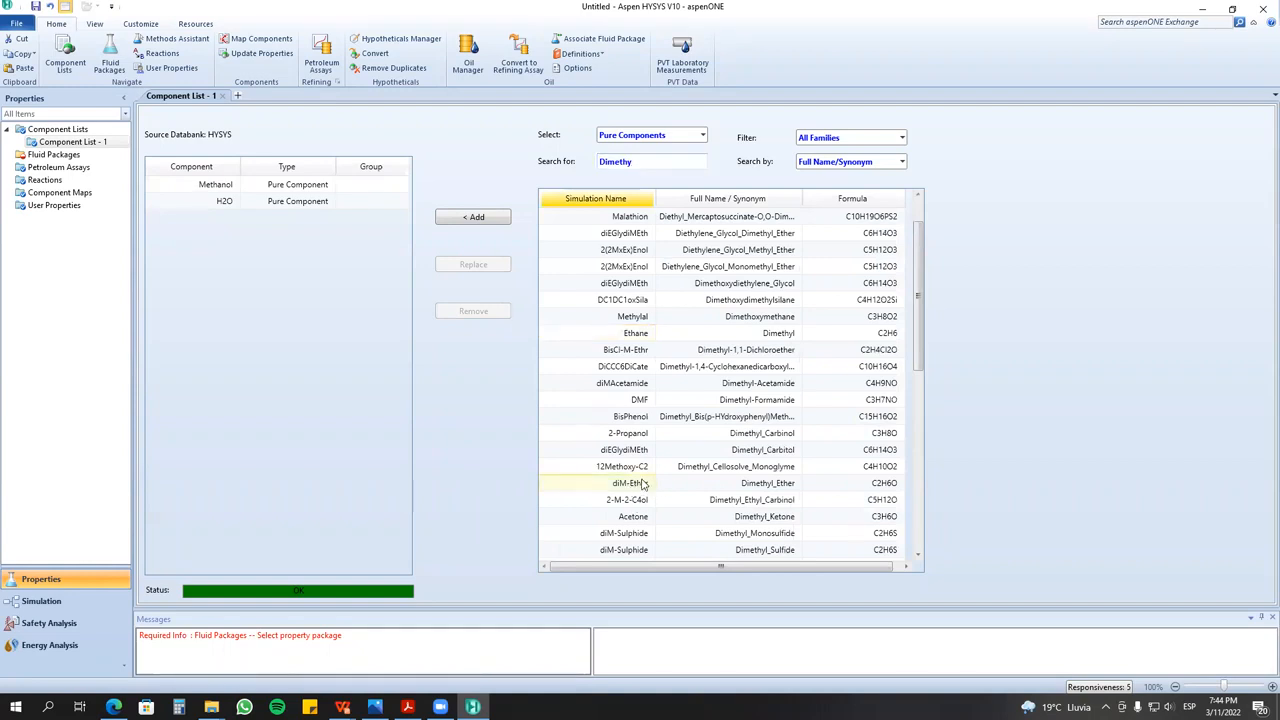
double_click(643, 484)
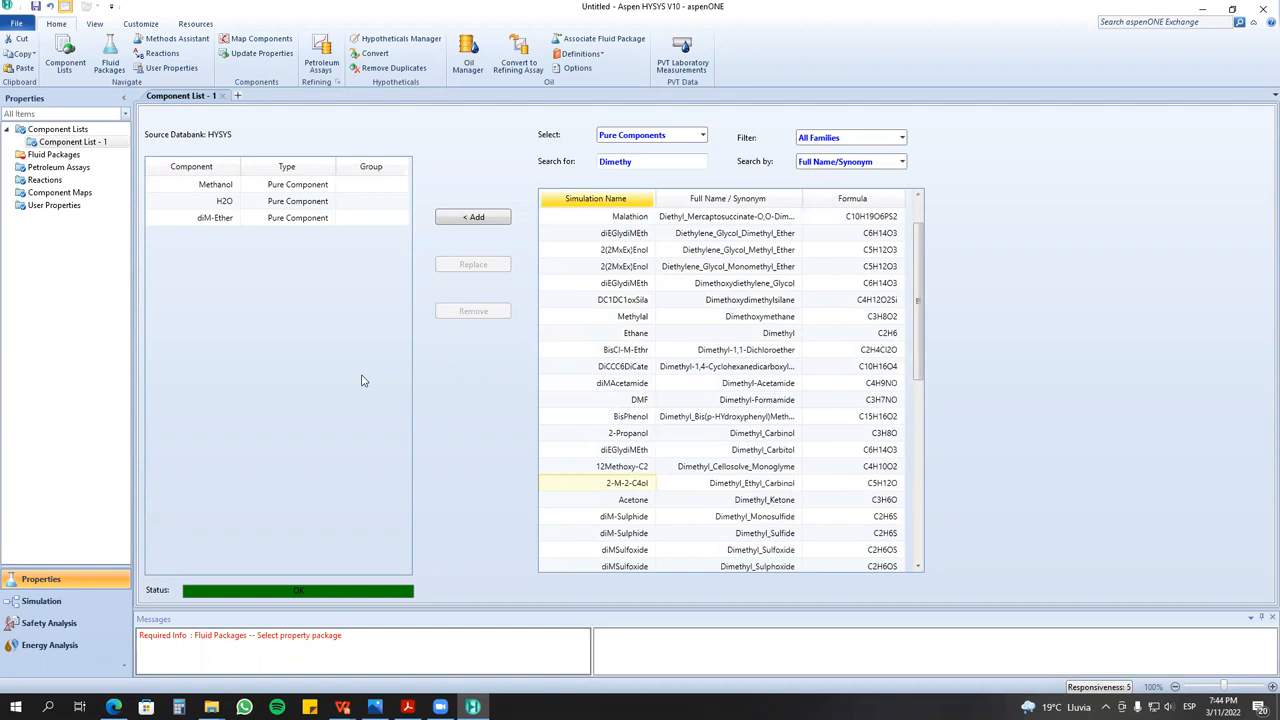
- Go to the fluid packages and consult the Methods Assistant's property package recommendations for the Chemical process type
left_click(84, 156)
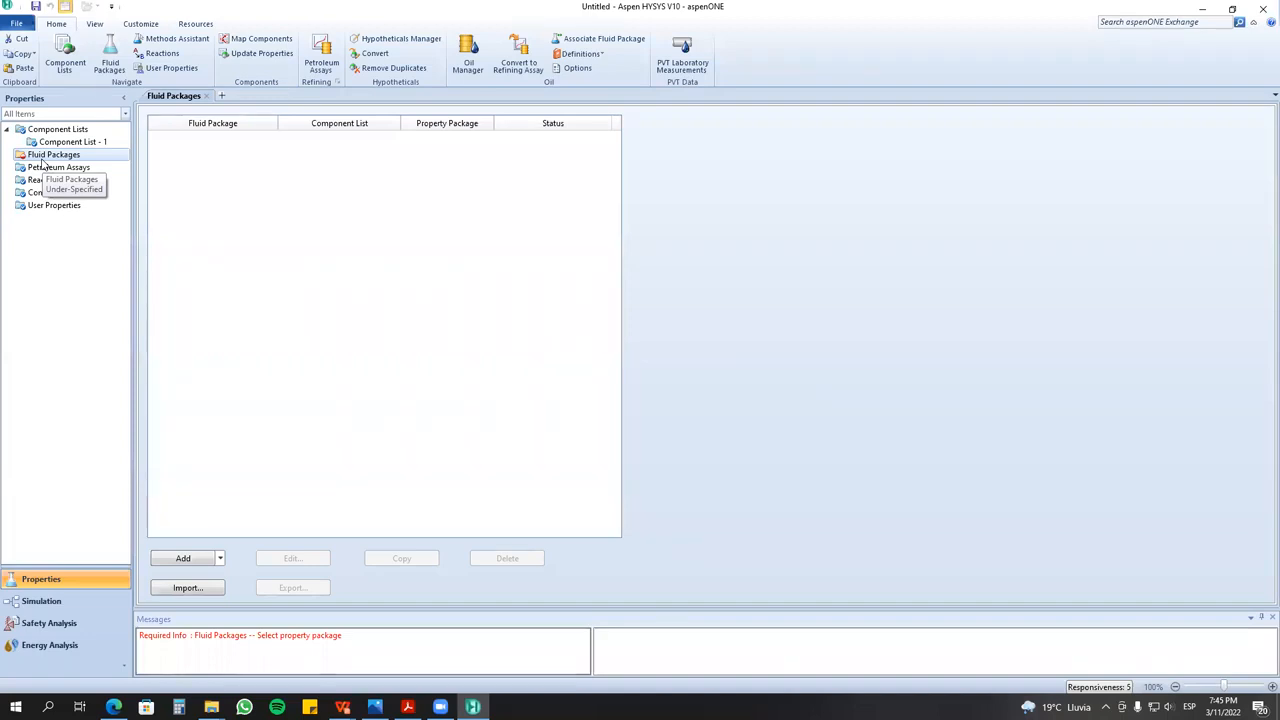
left_click(176, 38)
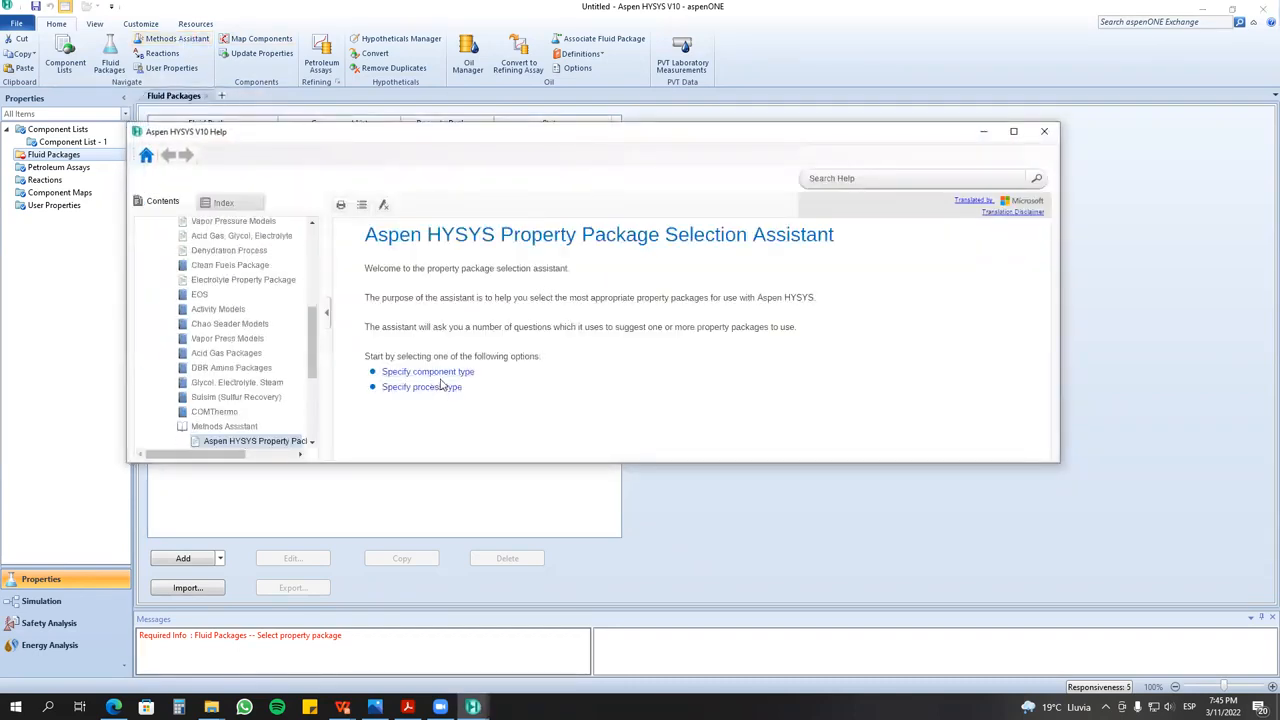
left_click(440, 387)
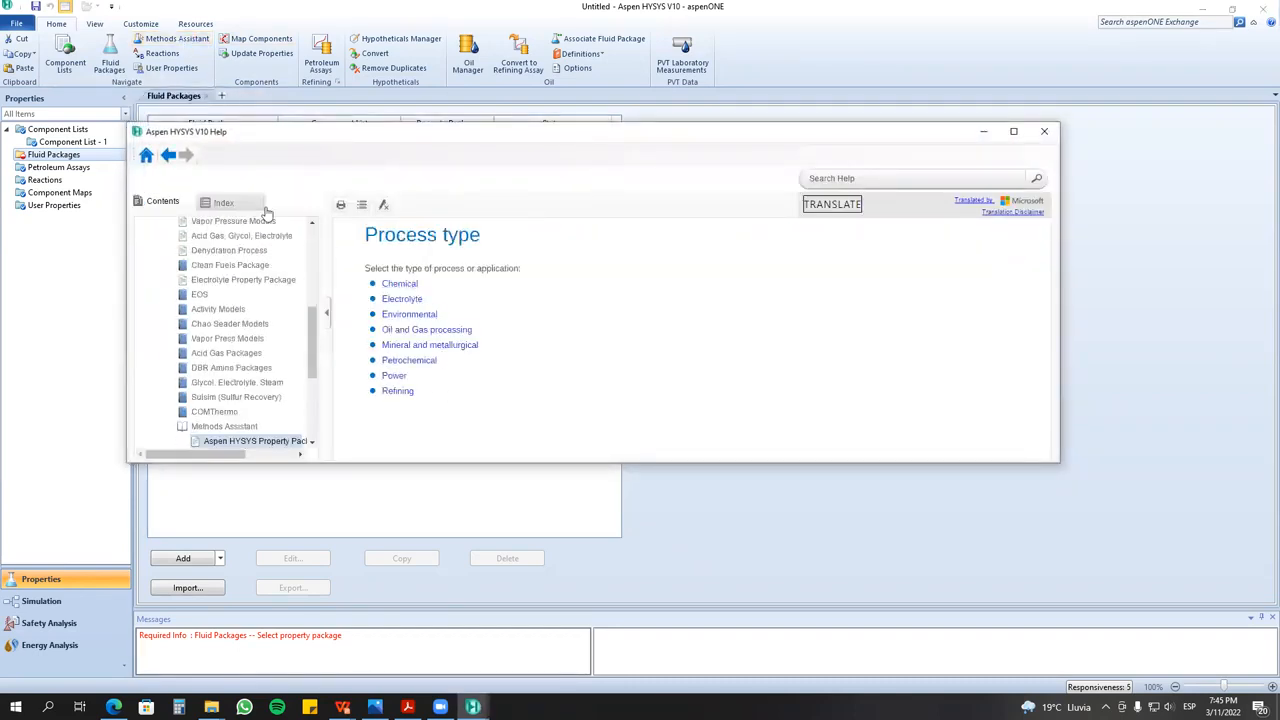
left_click(168, 155)
left_click(404, 383)
left_click(395, 285)
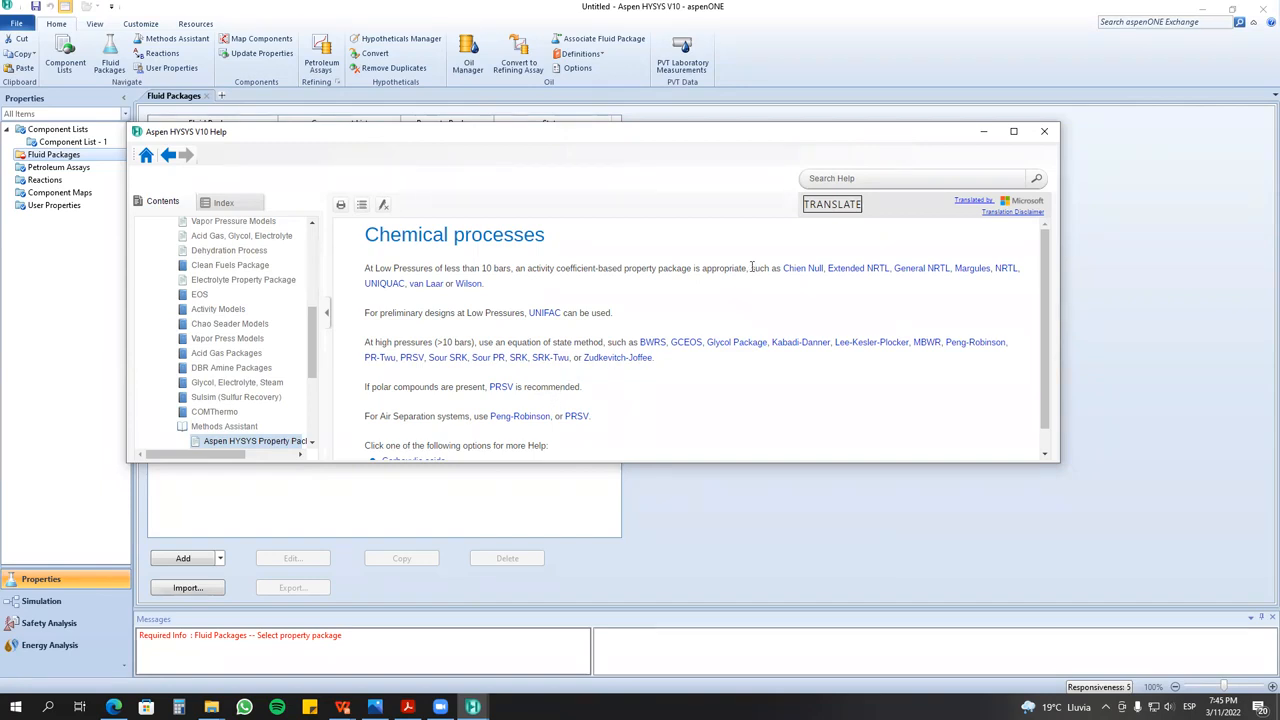
left_click_drag(772, 137, 678, 146)
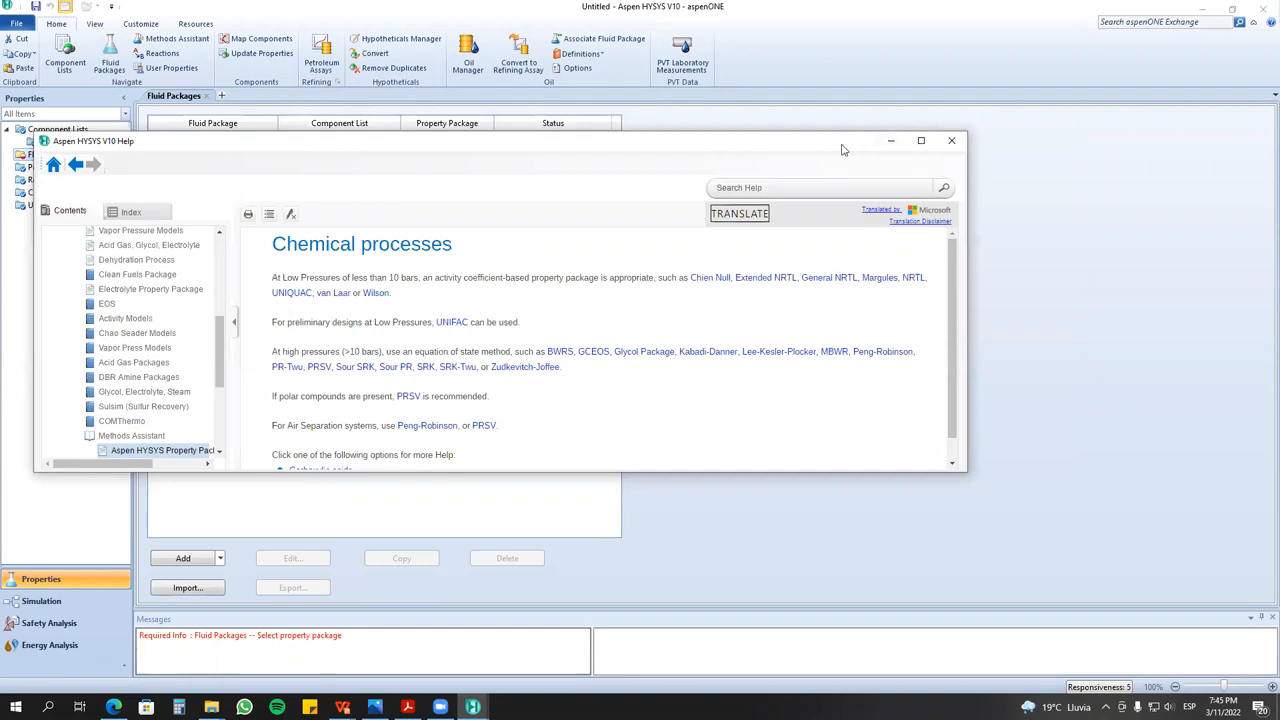
left_click_drag(843, 149, 815, 206)
left_click(860, 197)
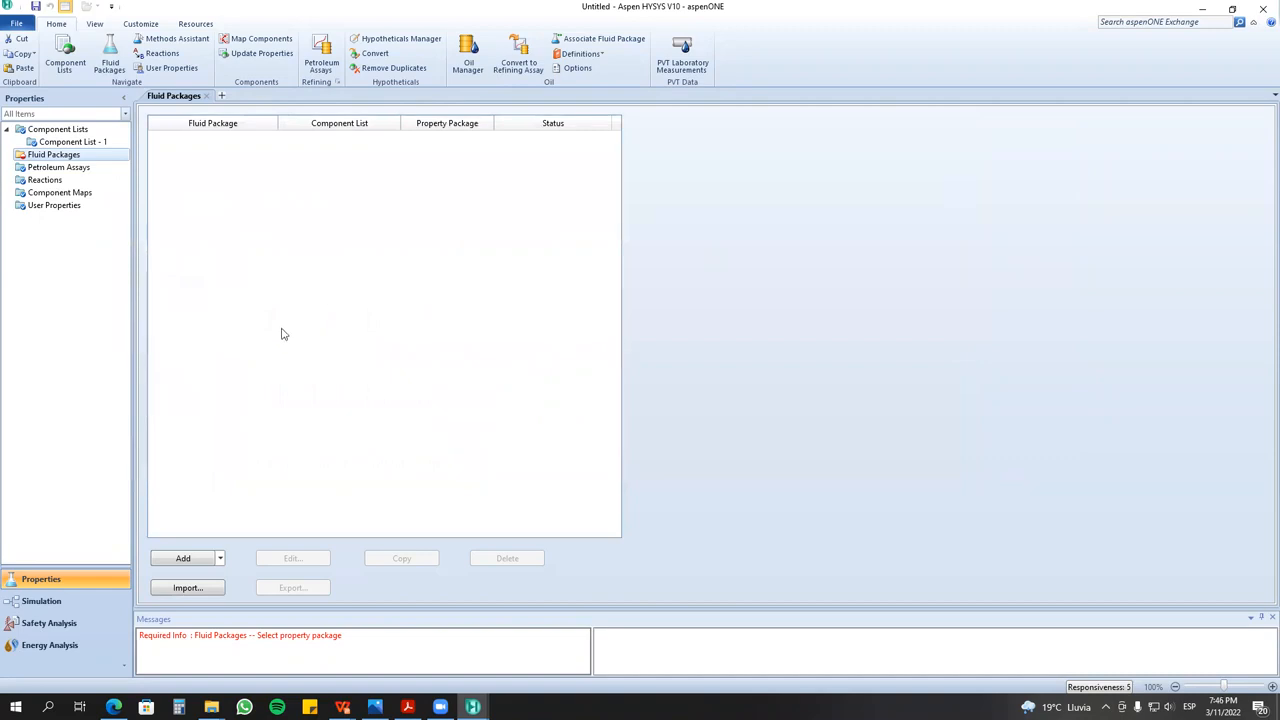
- Add a fluid package for Component List - 1 using the General NRTL property package
left_click(207, 562)
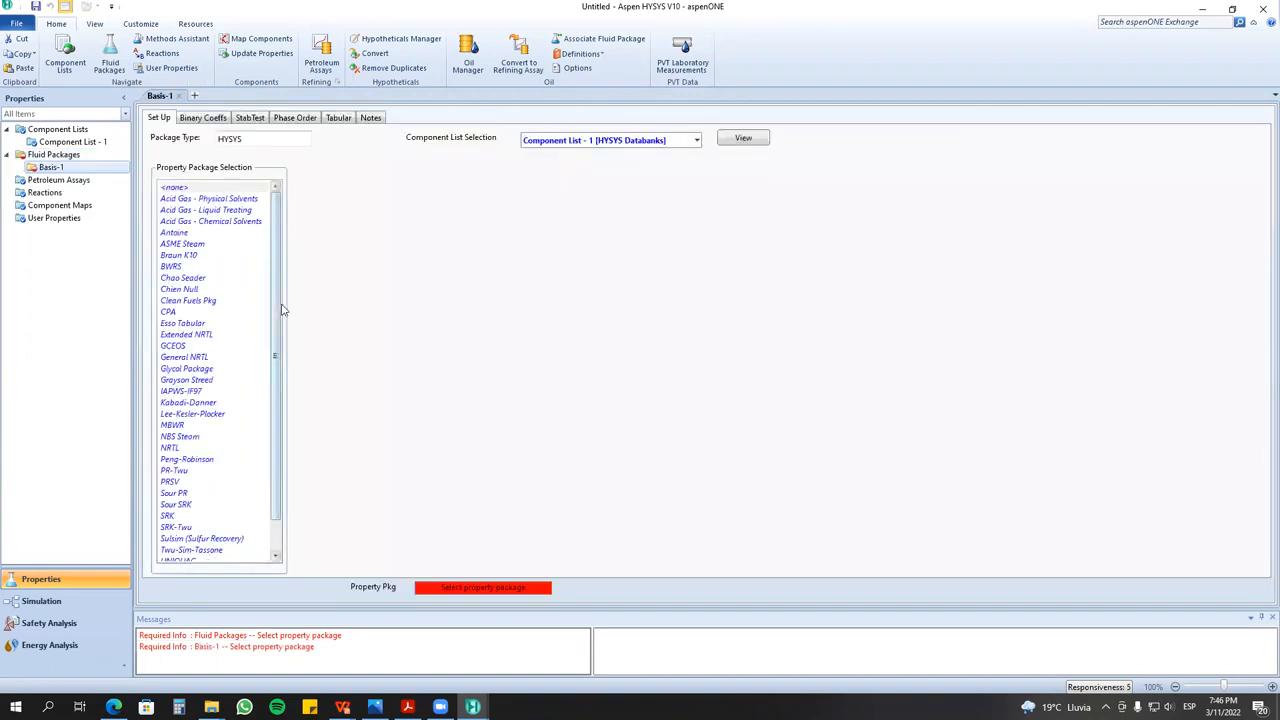
scroll(275, 455, "down", 1)
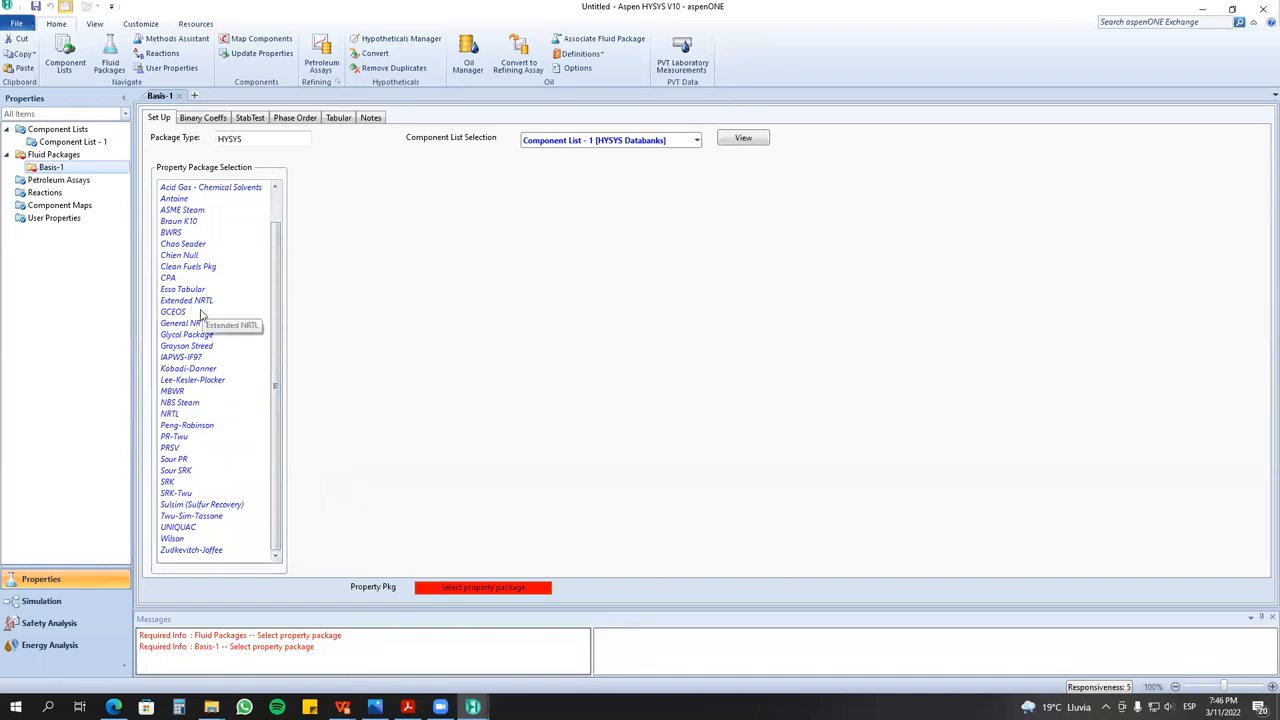
left_click(196, 324)
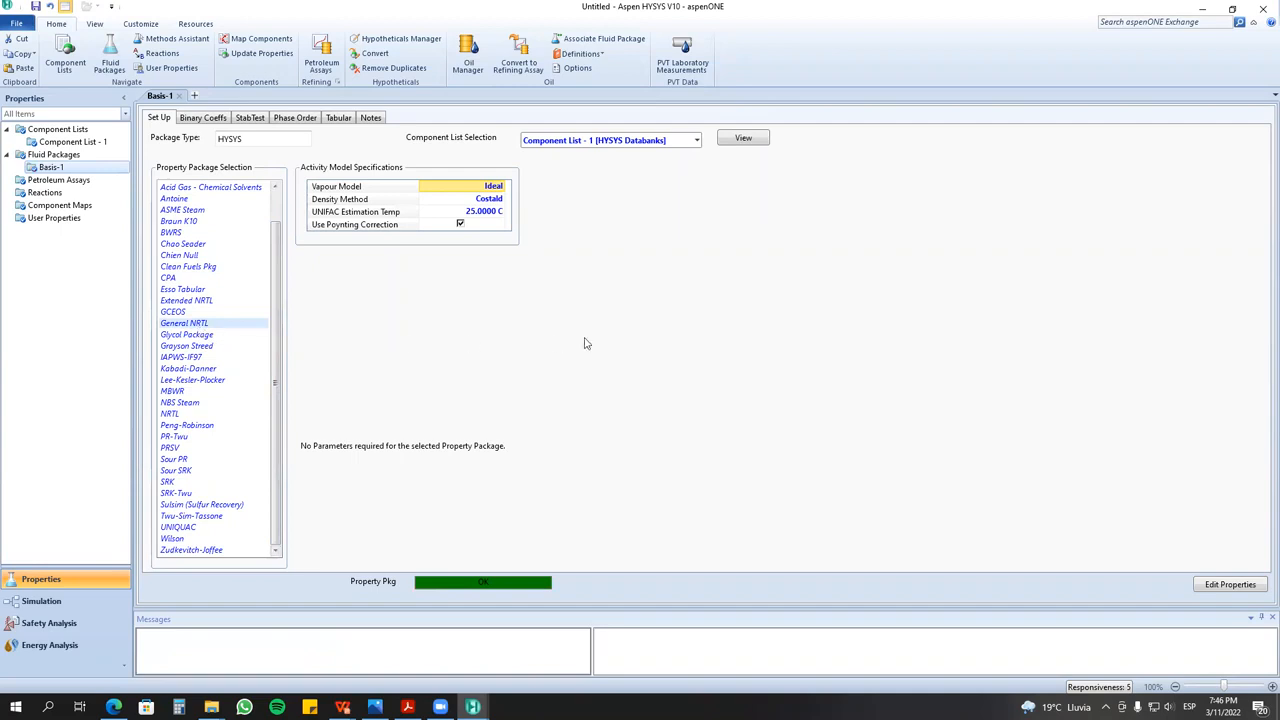
- Try to estimate the unknown binary coefficients of the General NRTL package with UNIFAC VLE and recheck the Aij matrix
left_click(224, 119)
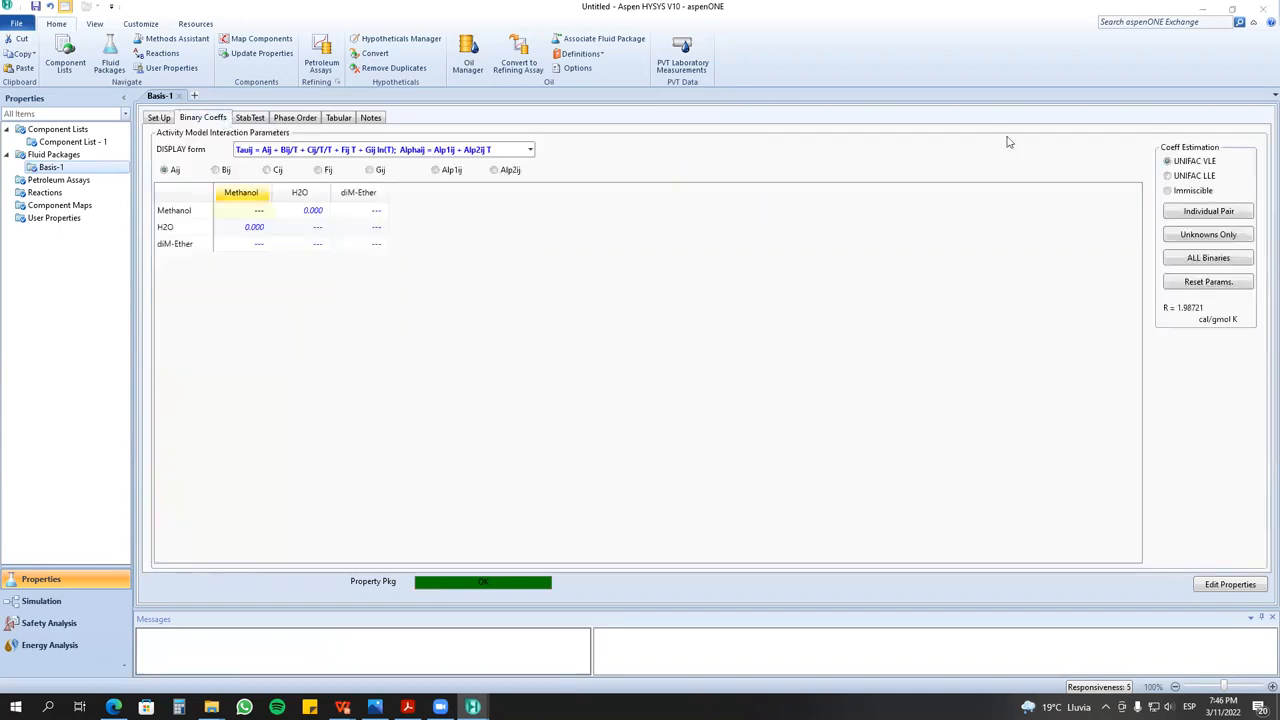
left_click(1226, 235)
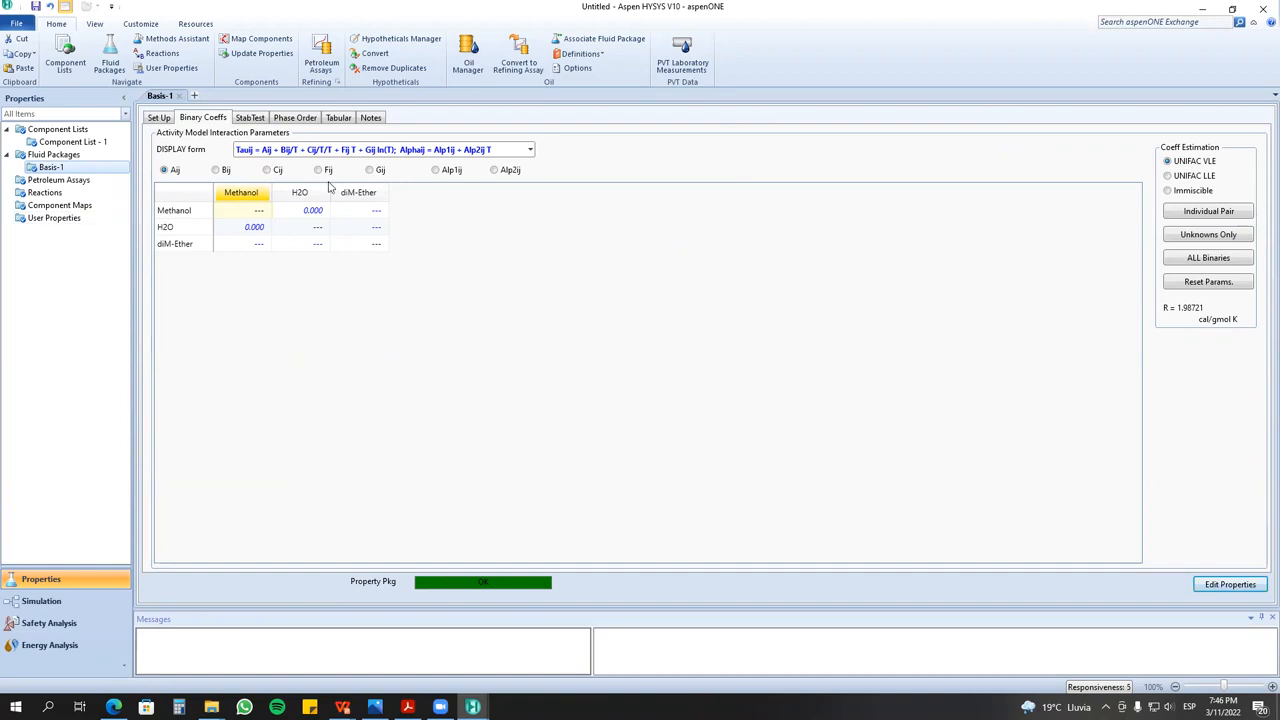
left_click(160, 118)
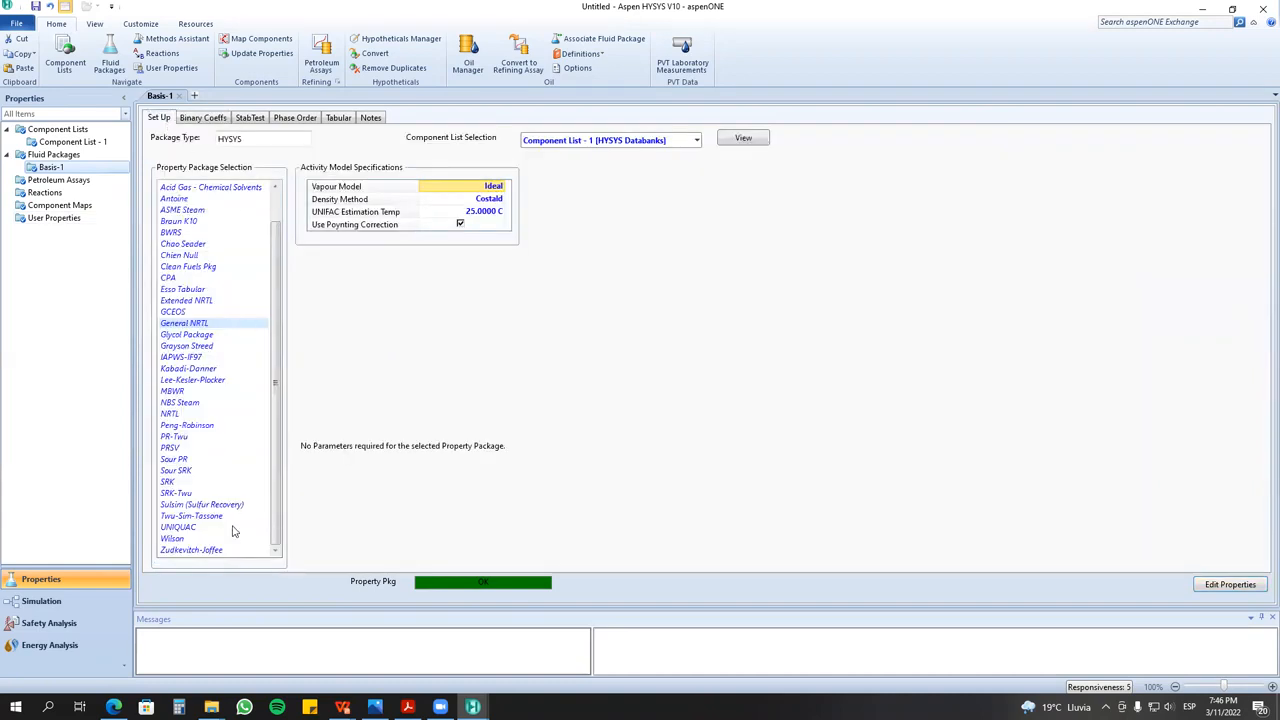
left_click(200, 120)
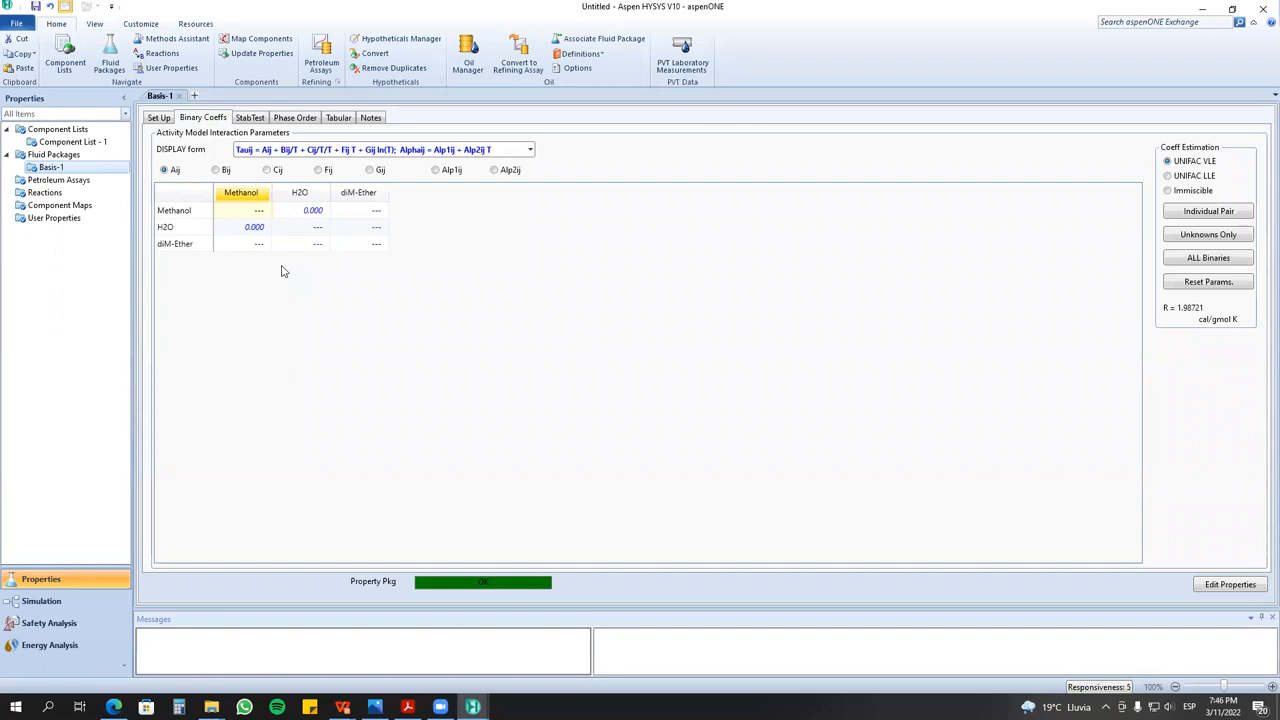
- Change the property package to Wilson and estimate its unknown binary coefficients with UNIFAC VLE
left_click(160, 121)
left_click(175, 551)
left_click(831, 258)
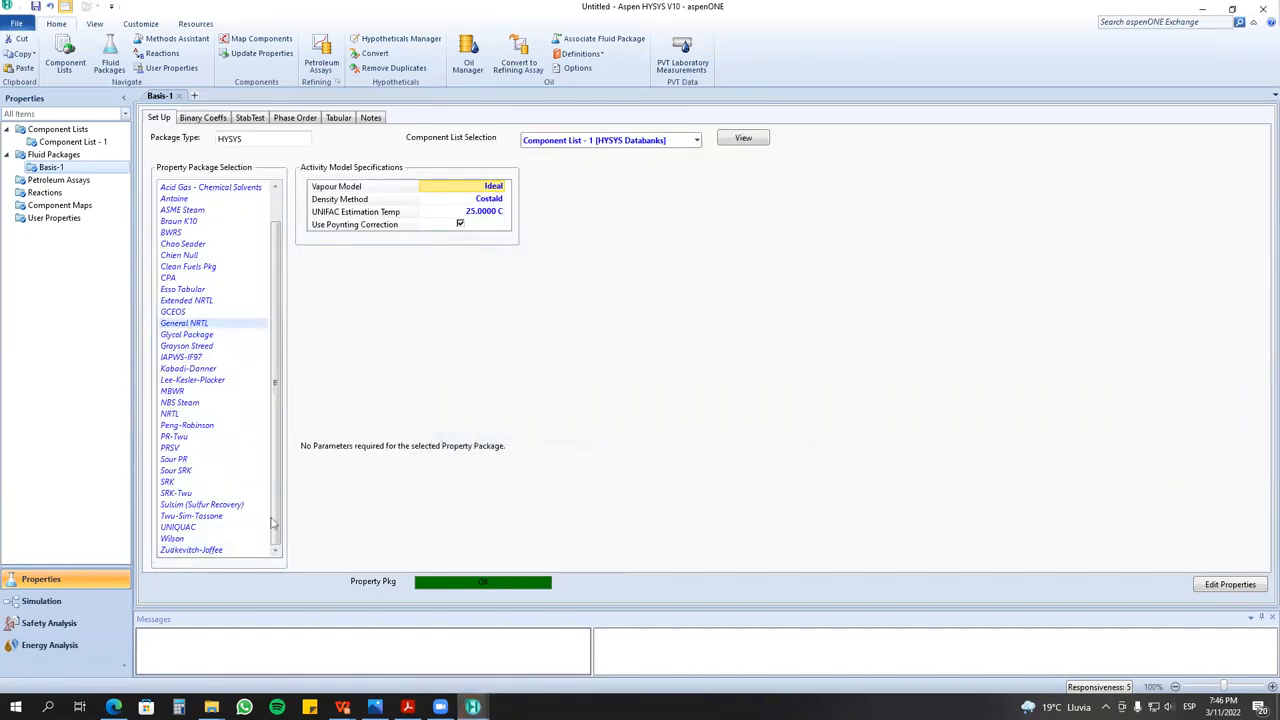
left_click(172, 539)
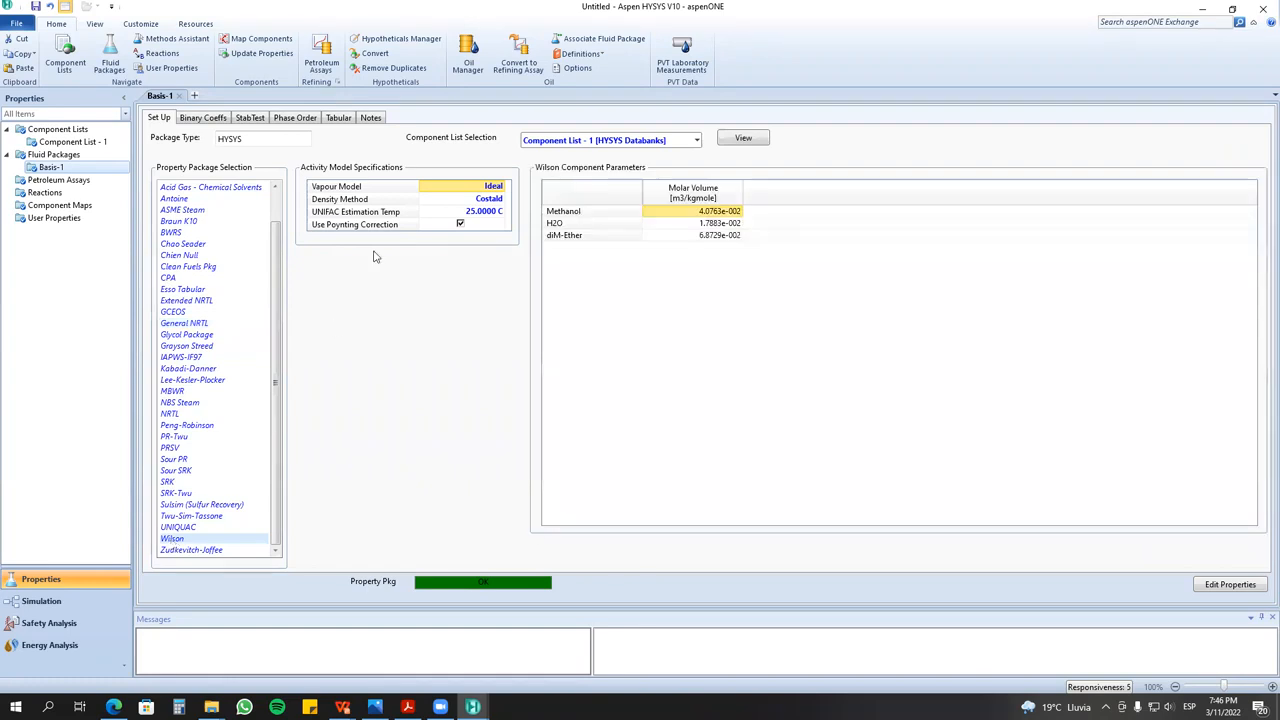
left_click(205, 120)
left_click(1228, 236)
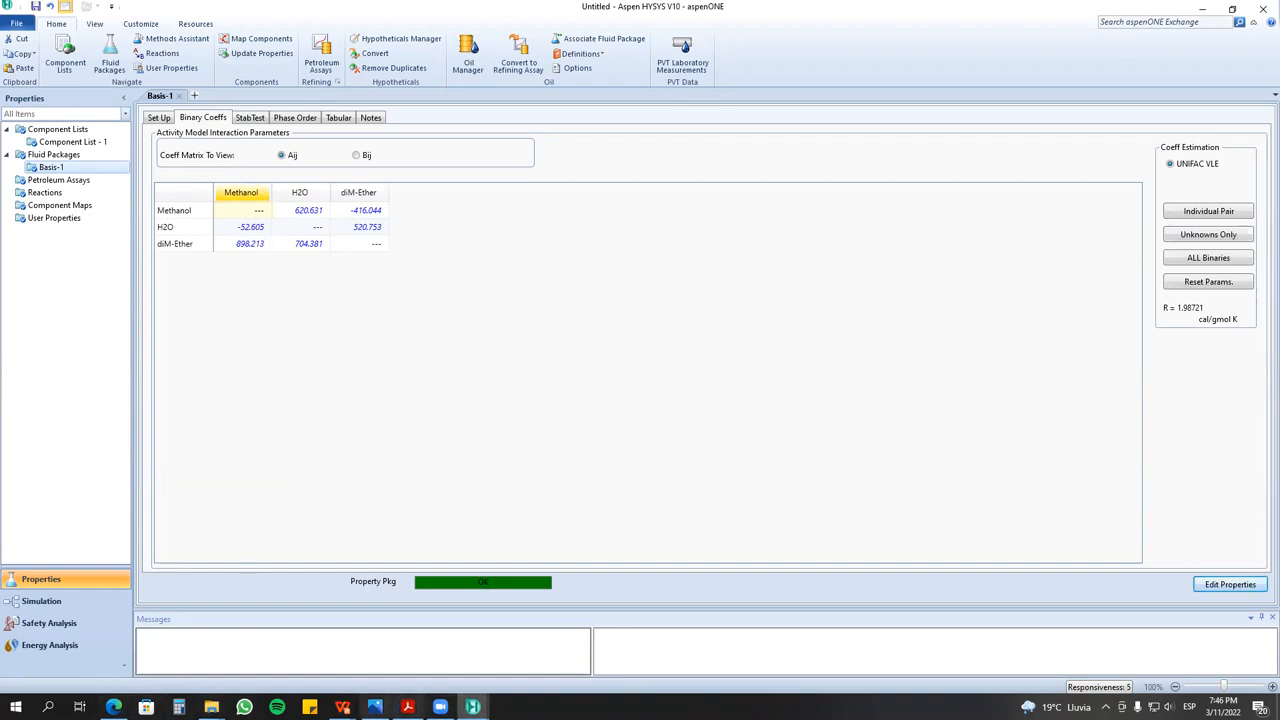
- Create a new reaction set and return to the overview of reaction sets
left_click(441, 707)
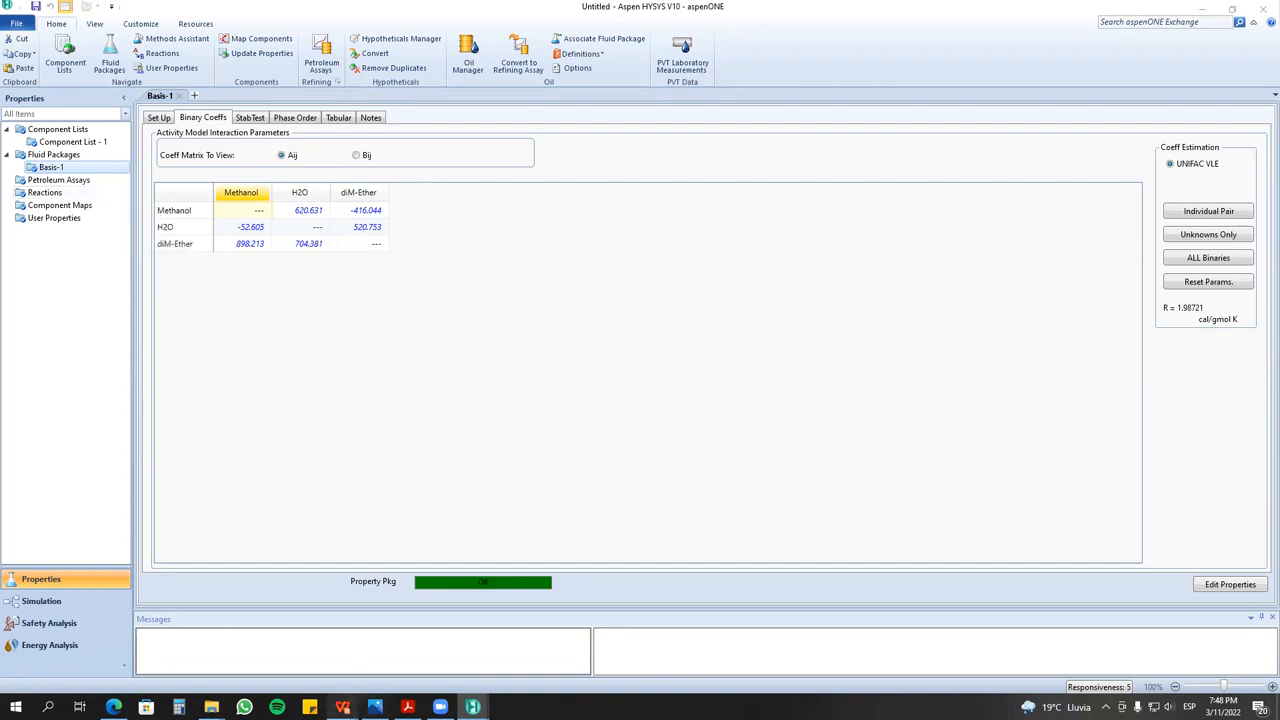
left_click(45, 193)
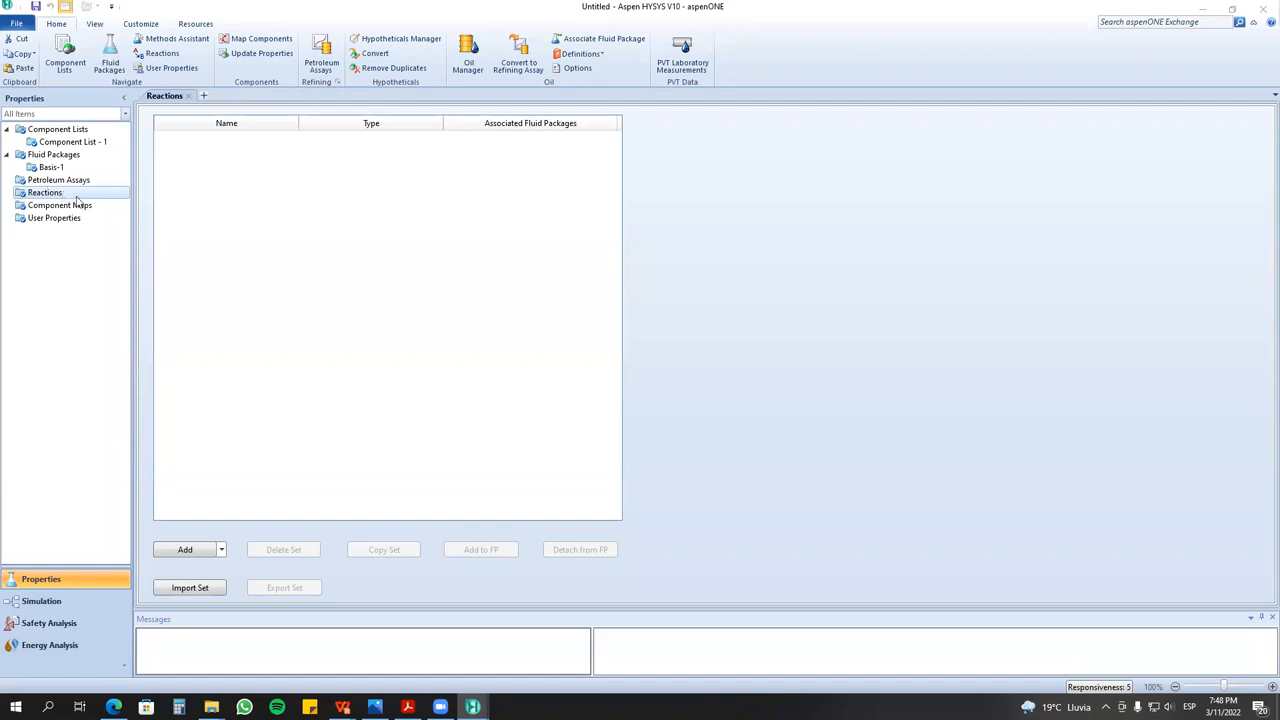
left_click(186, 550)
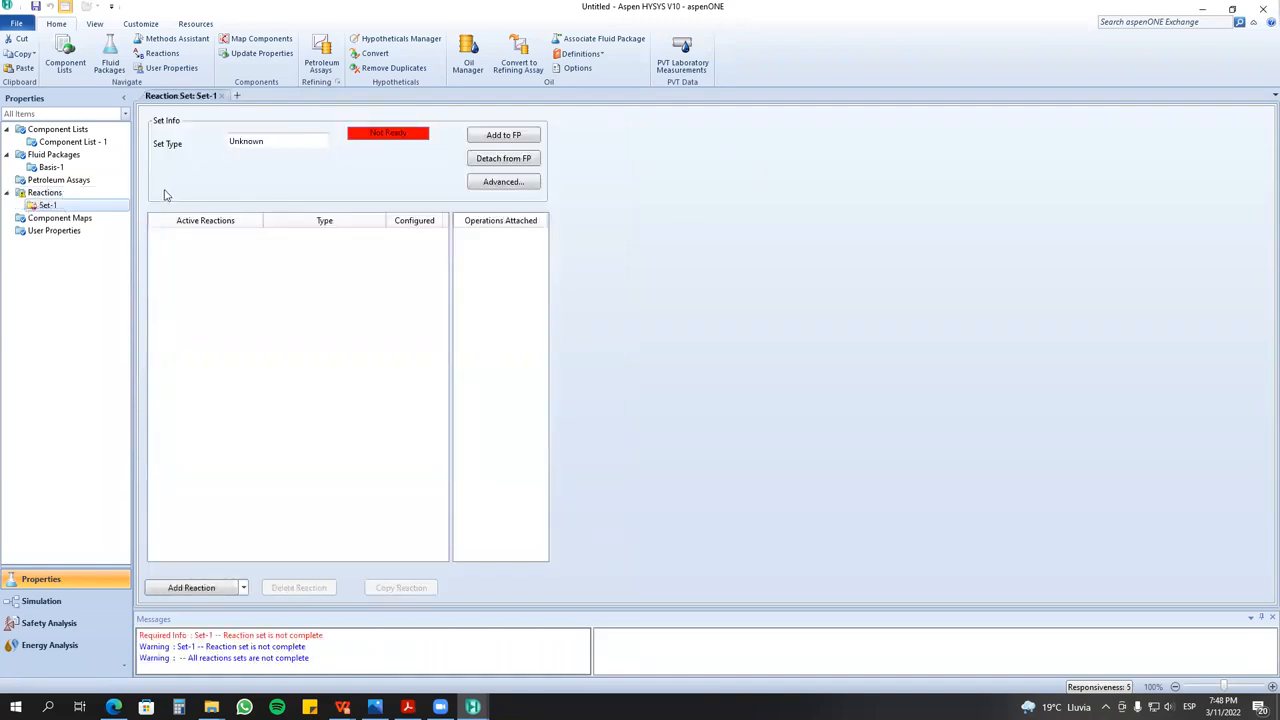
left_click(58, 193)
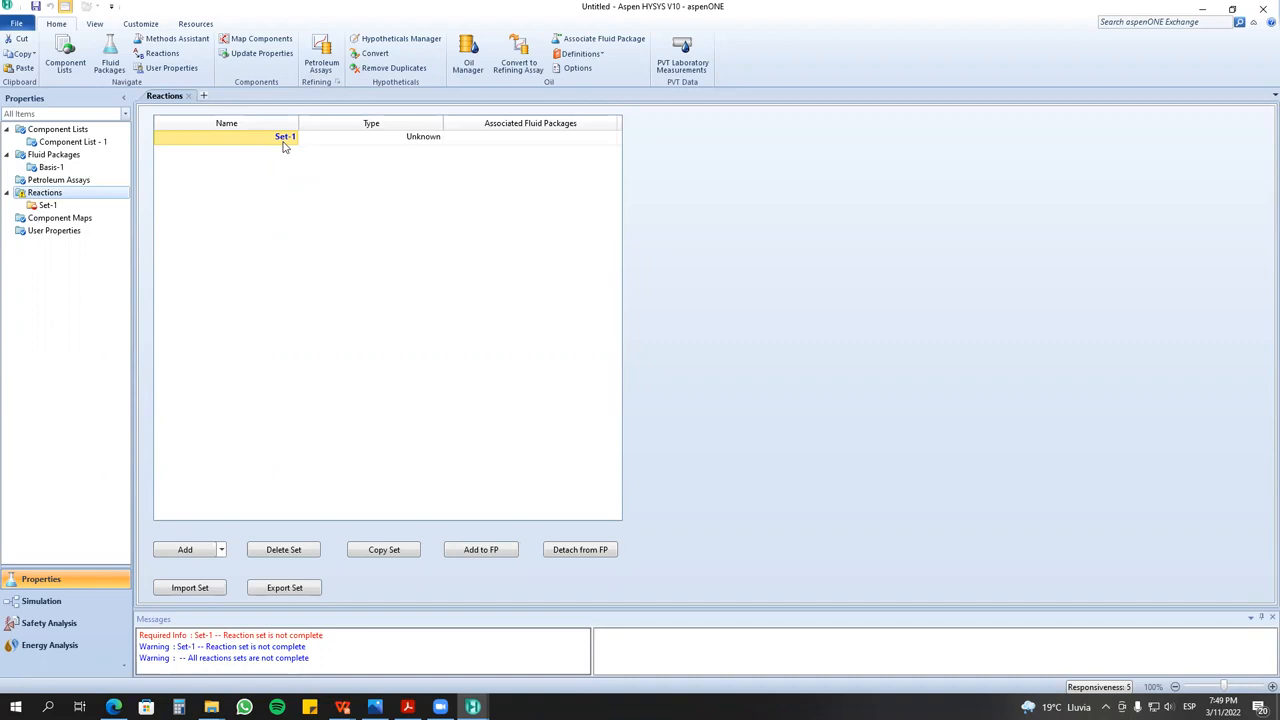
- Open reaction set Set-1 and look up the methanol dehydration reaction on the problem slide in the SIMULACION DE PROCESOS222 presentation
double_click(43, 206)
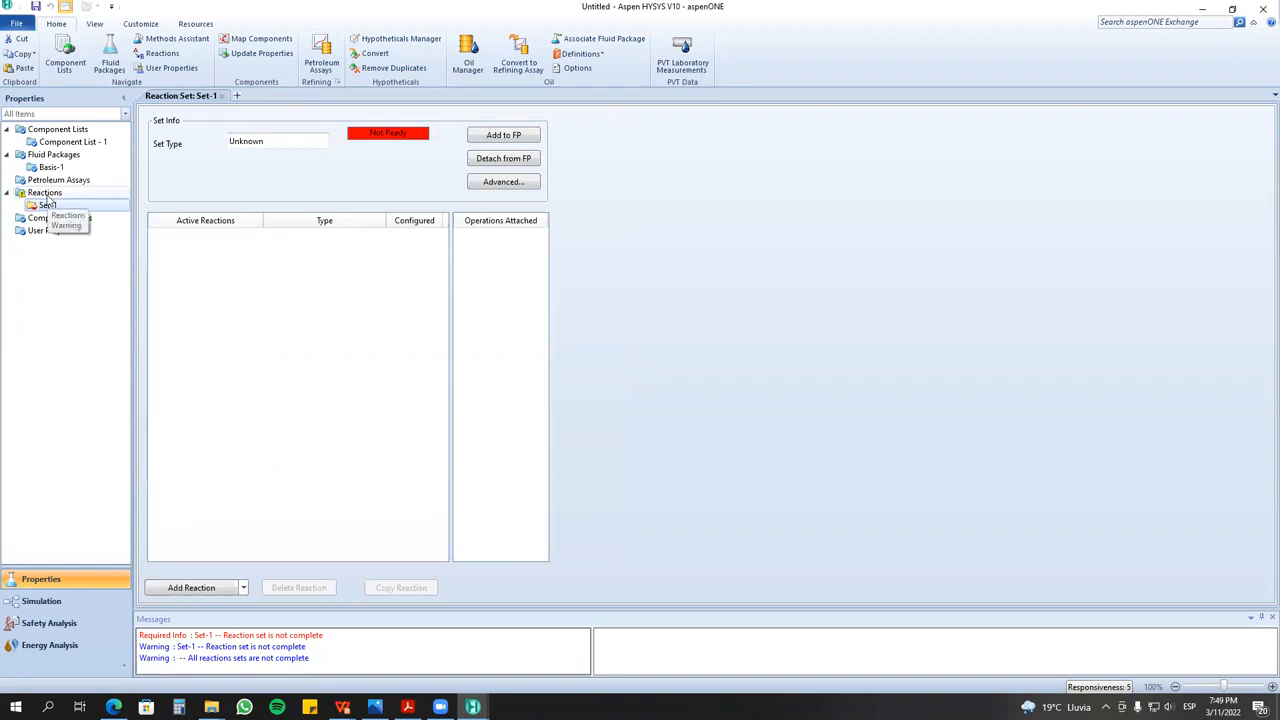
left_click(45, 193)
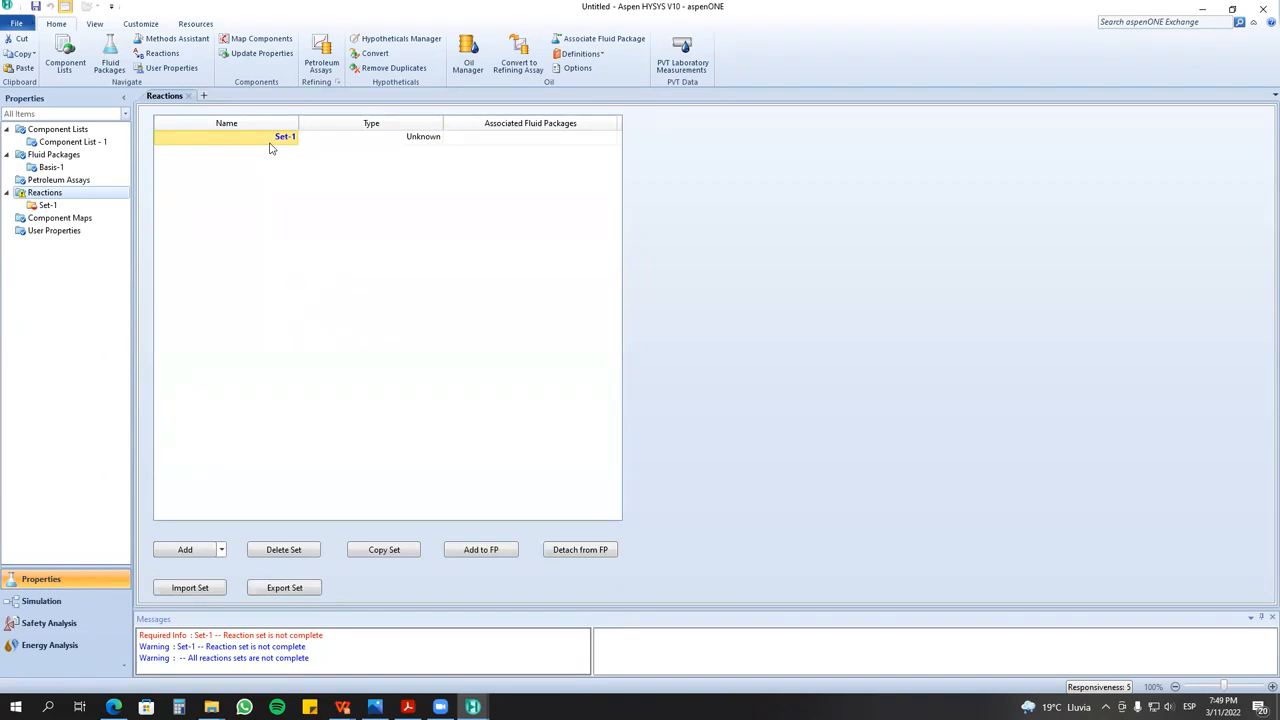
left_click(46, 204)
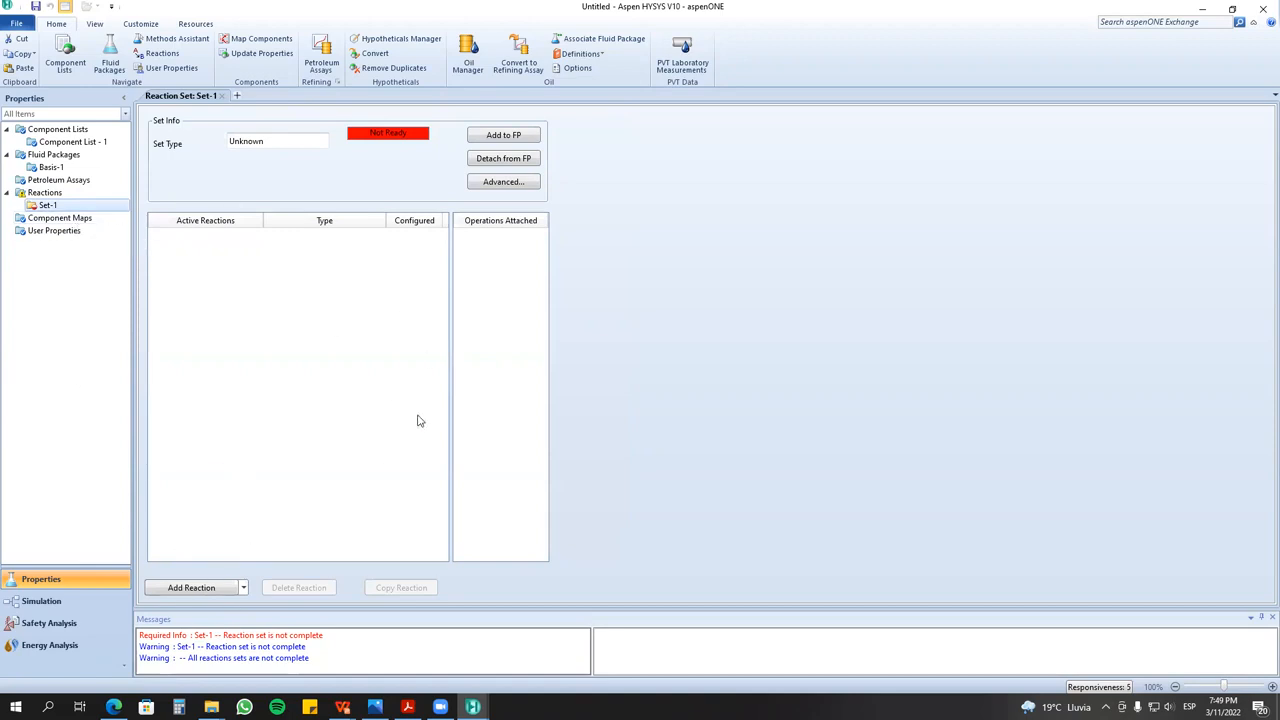
mouse_move(440, 706)
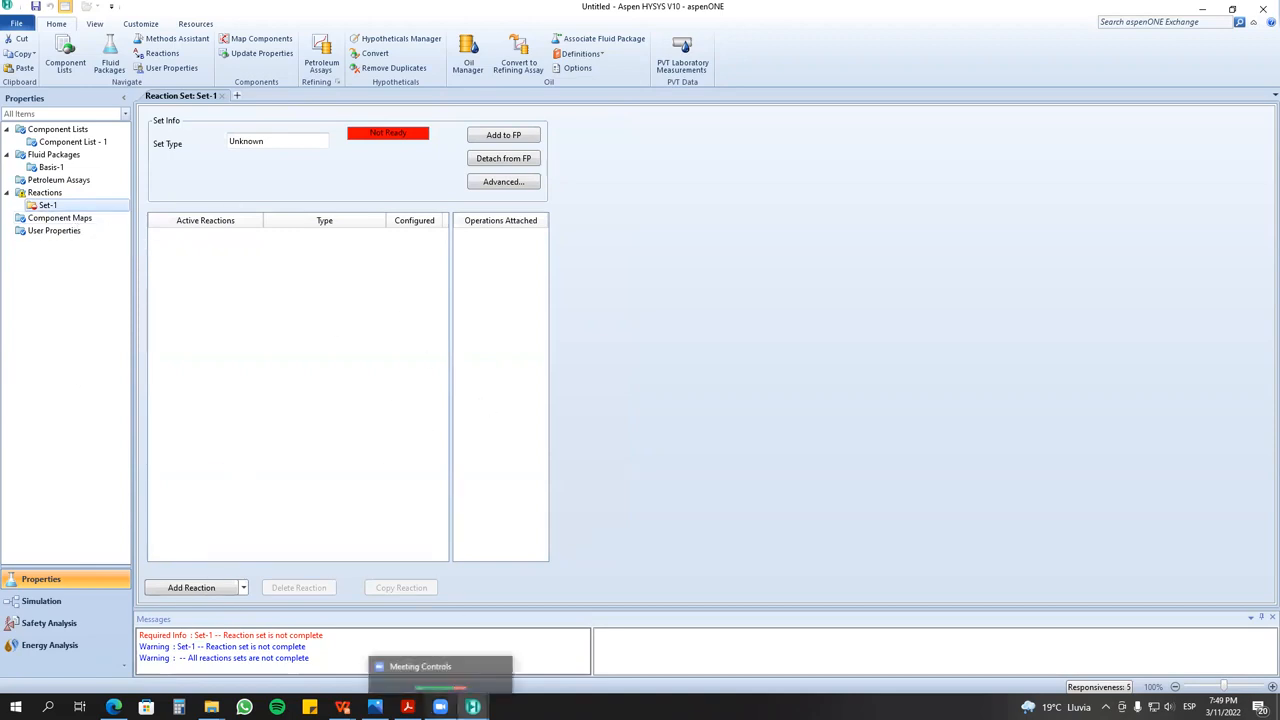
mouse_move(343, 706)
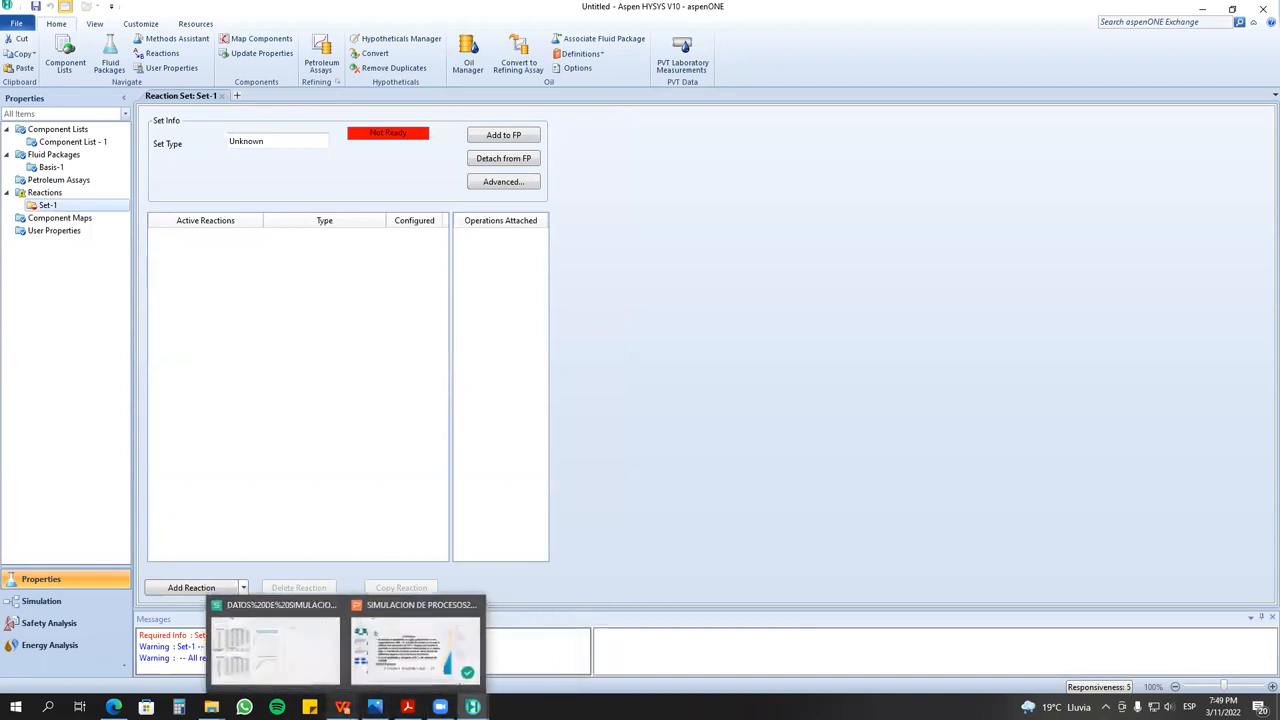
left_click(415, 648)
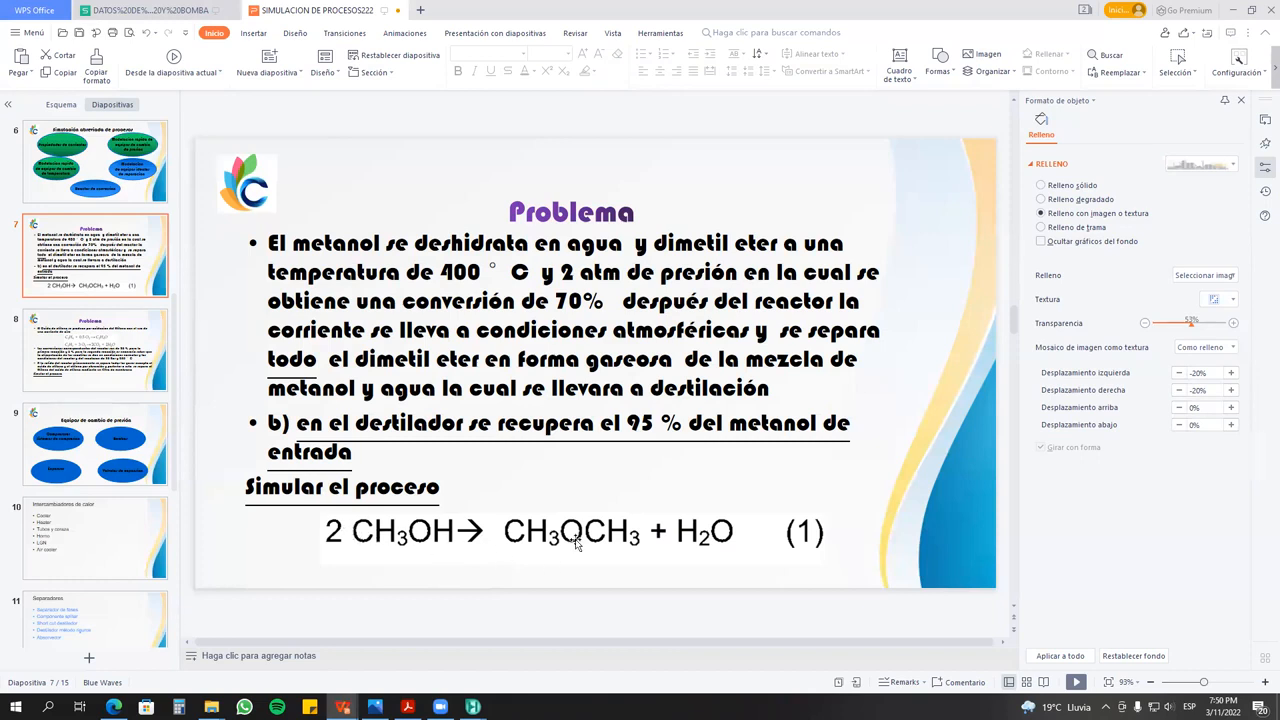
- Return to Aspen HYSYS and attach reaction set Set-1 to the Basis-1 fluid package
left_click(1227, 12)
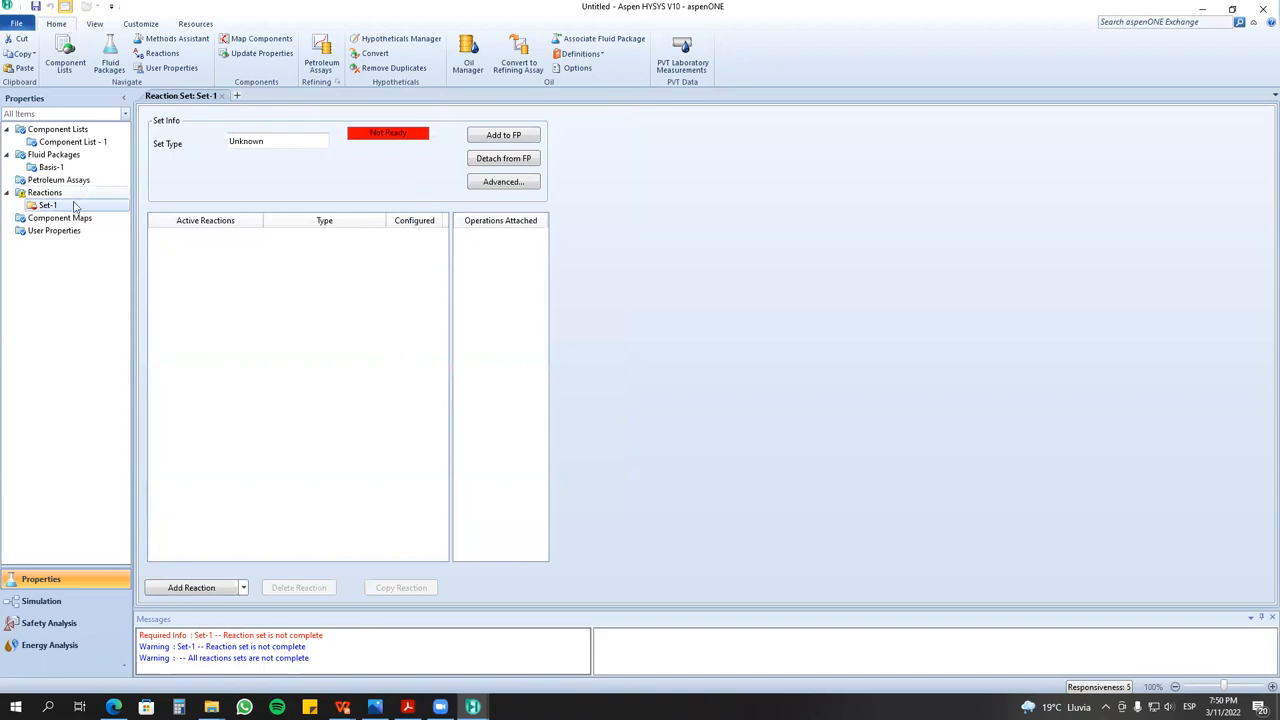
left_click(515, 134)
left_click(676, 444)
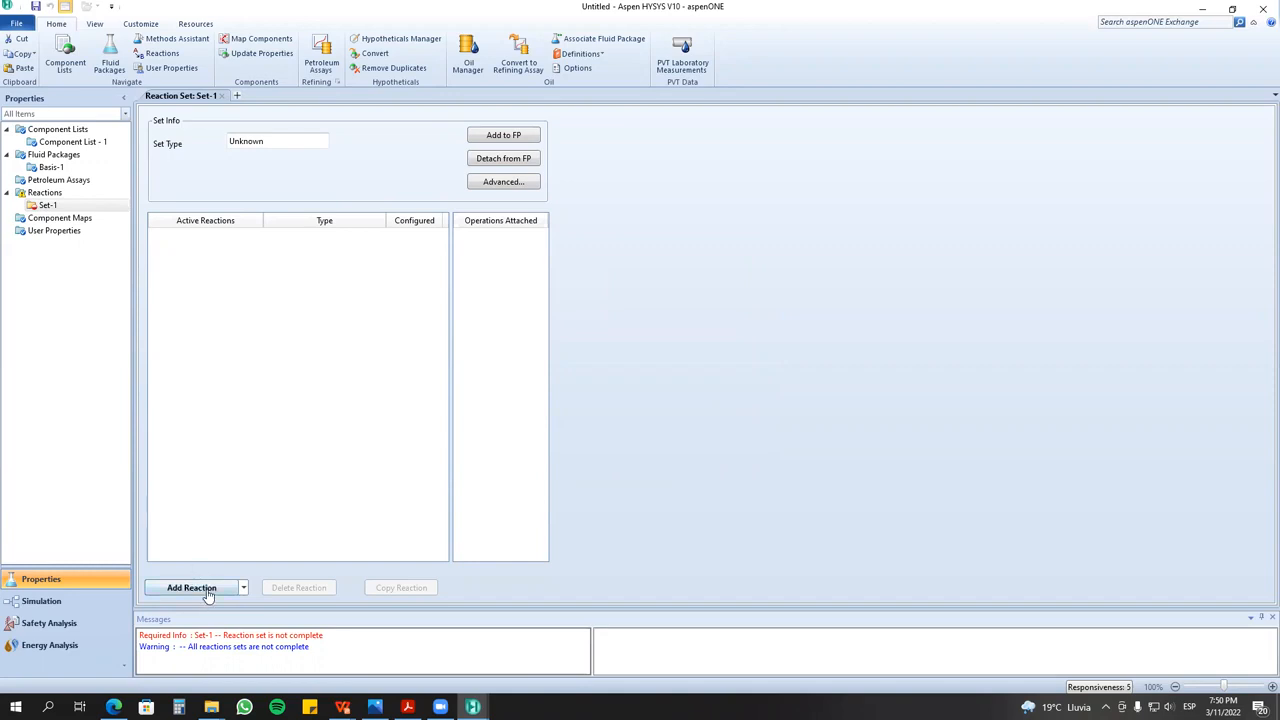
- Open the HYSYS reaction types for Set-1, and review the "Simulación abreviada de procesos" slide in the presentation
left_click(207, 594)
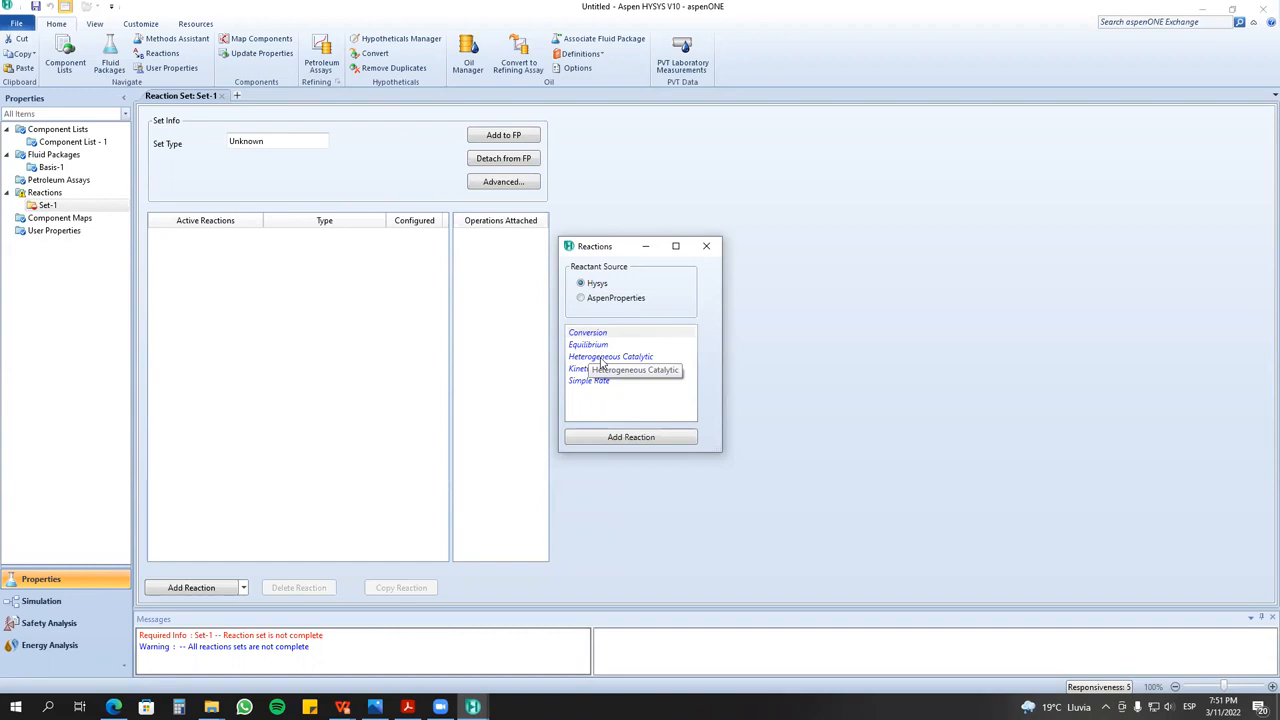
left_click_drag(614, 247, 484, 191)
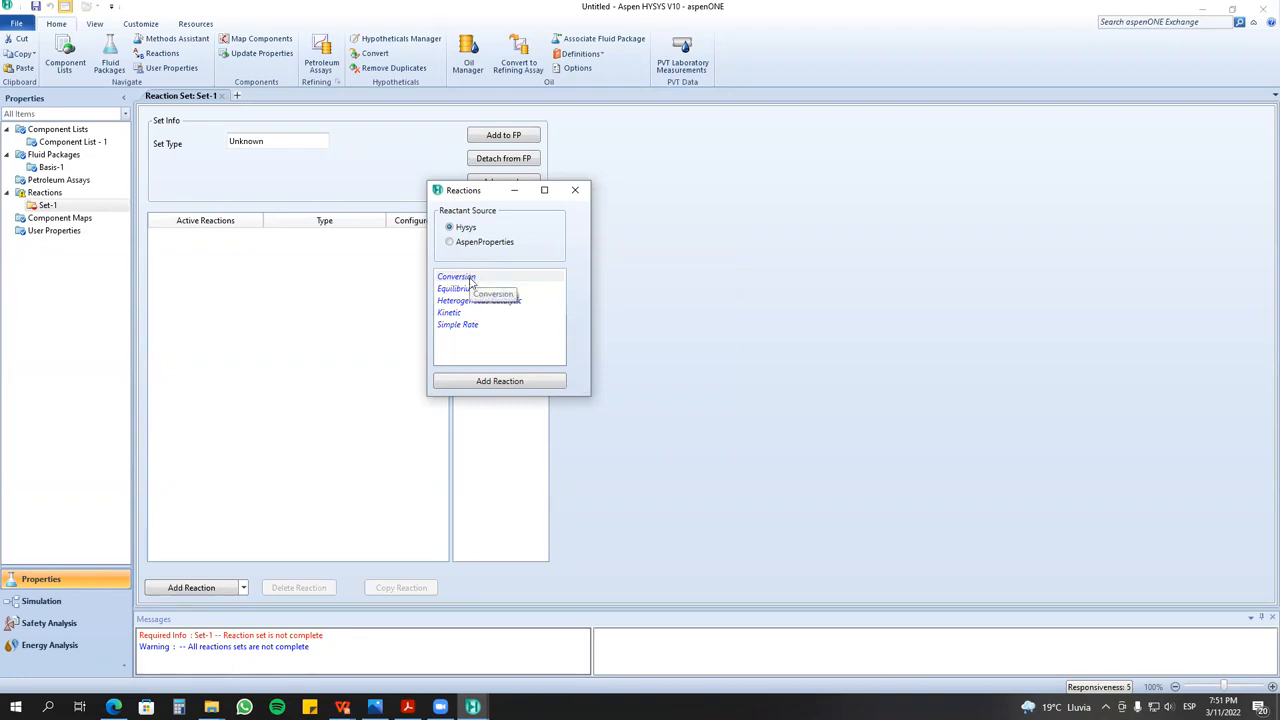
left_click(342, 707)
left_click(405, 640)
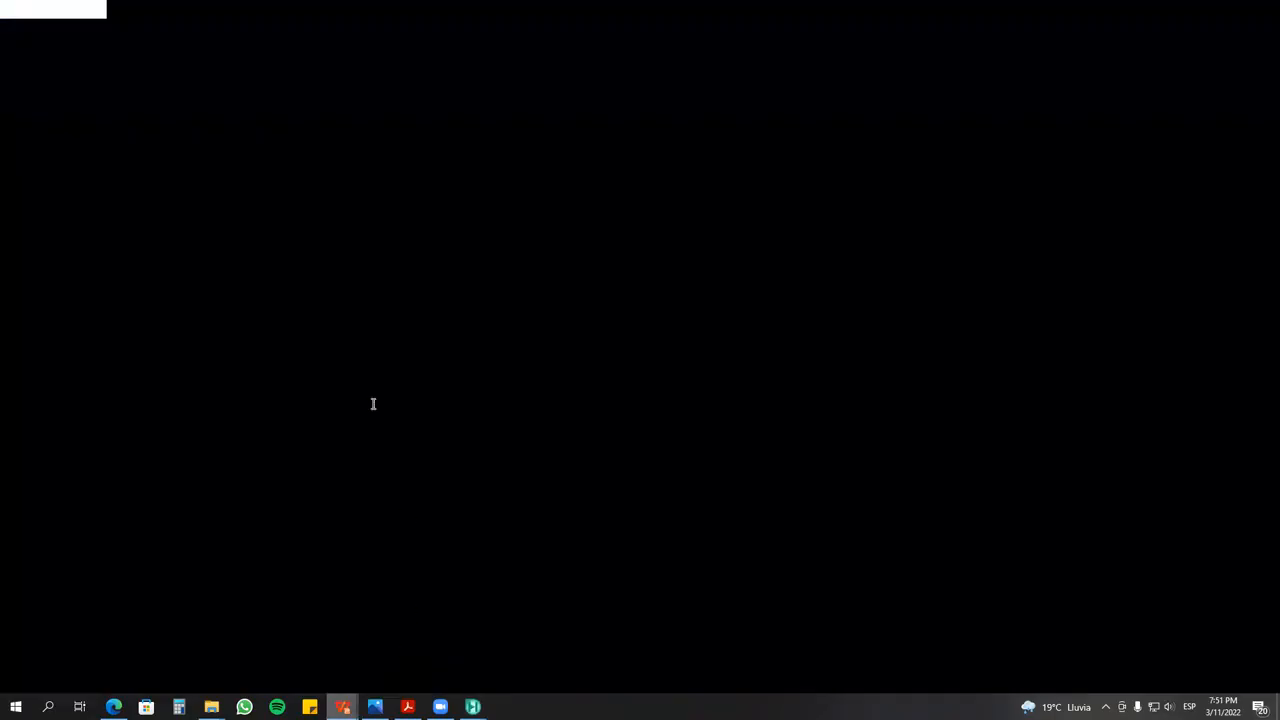
scroll(630, 214, "up", 1)
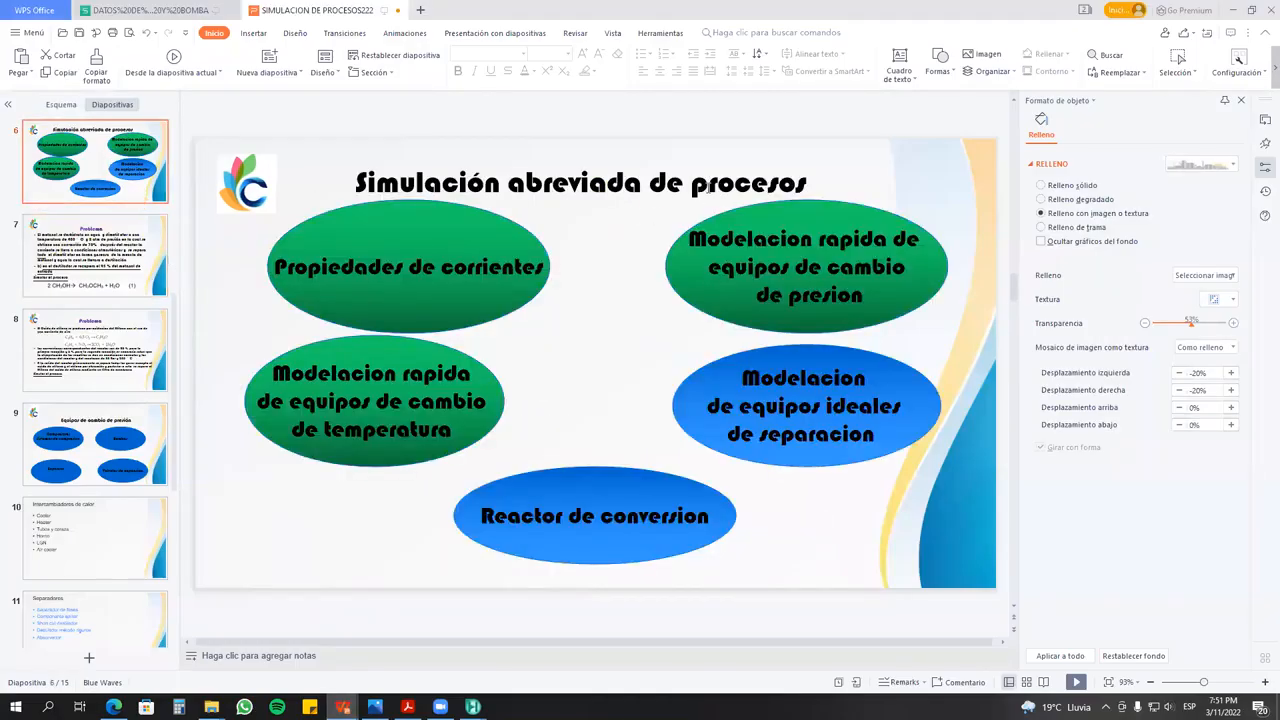
mouse_move(641, 184)
left_mouse_down()
mouse_move(481, 182)
mouse_move(508, 184)
left_mouse_up()
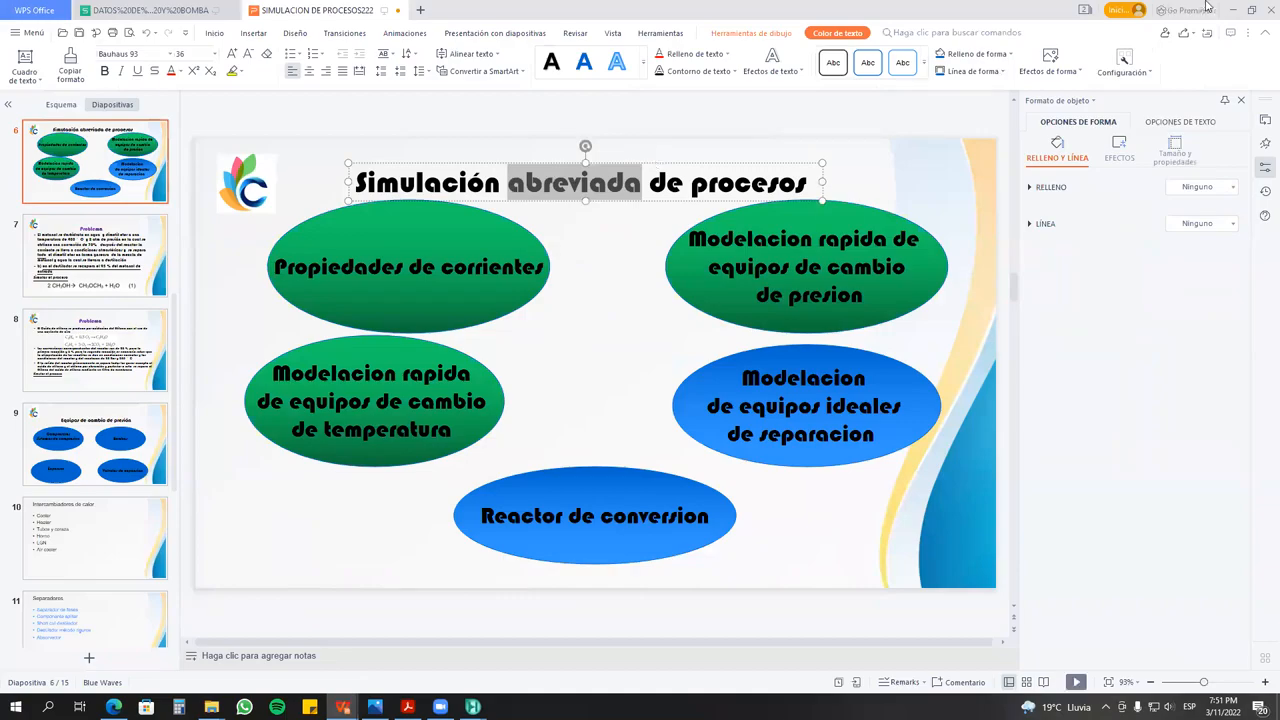
- Return to Aspen HYSYS and add a Conversion reaction to Set-1
left_click(1239, 10)
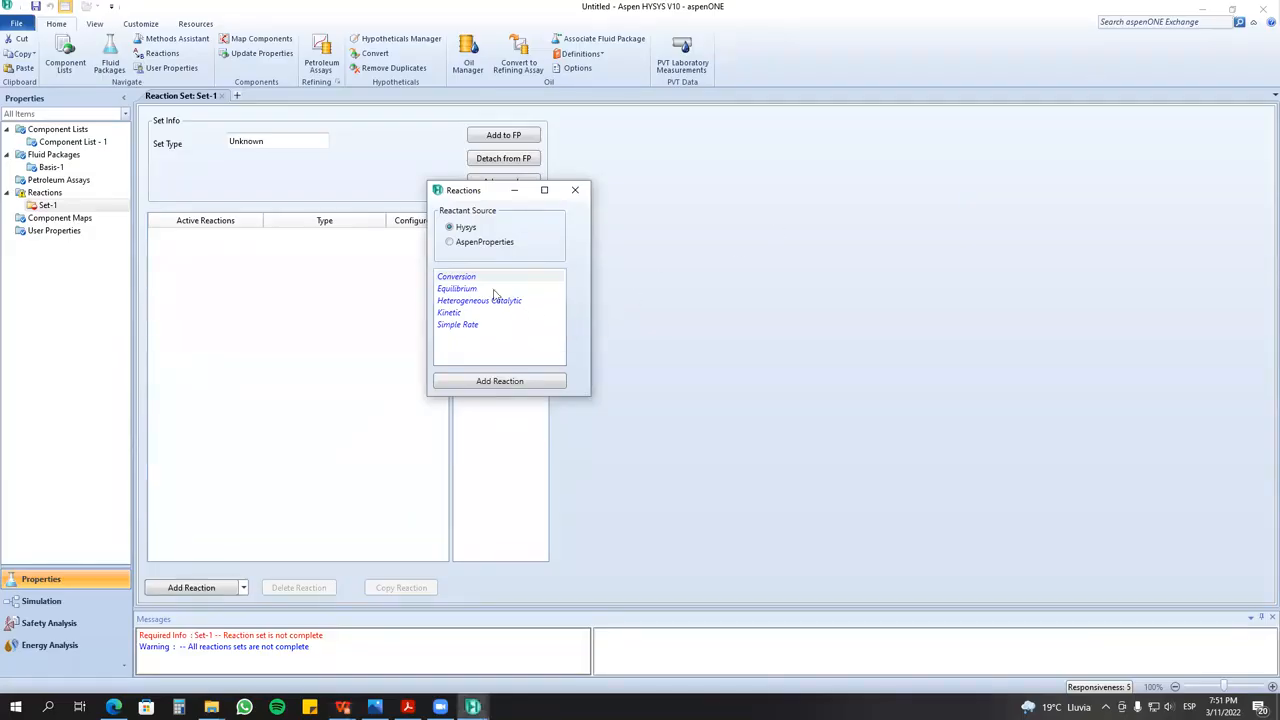
left_click(462, 278)
left_click(521, 379)
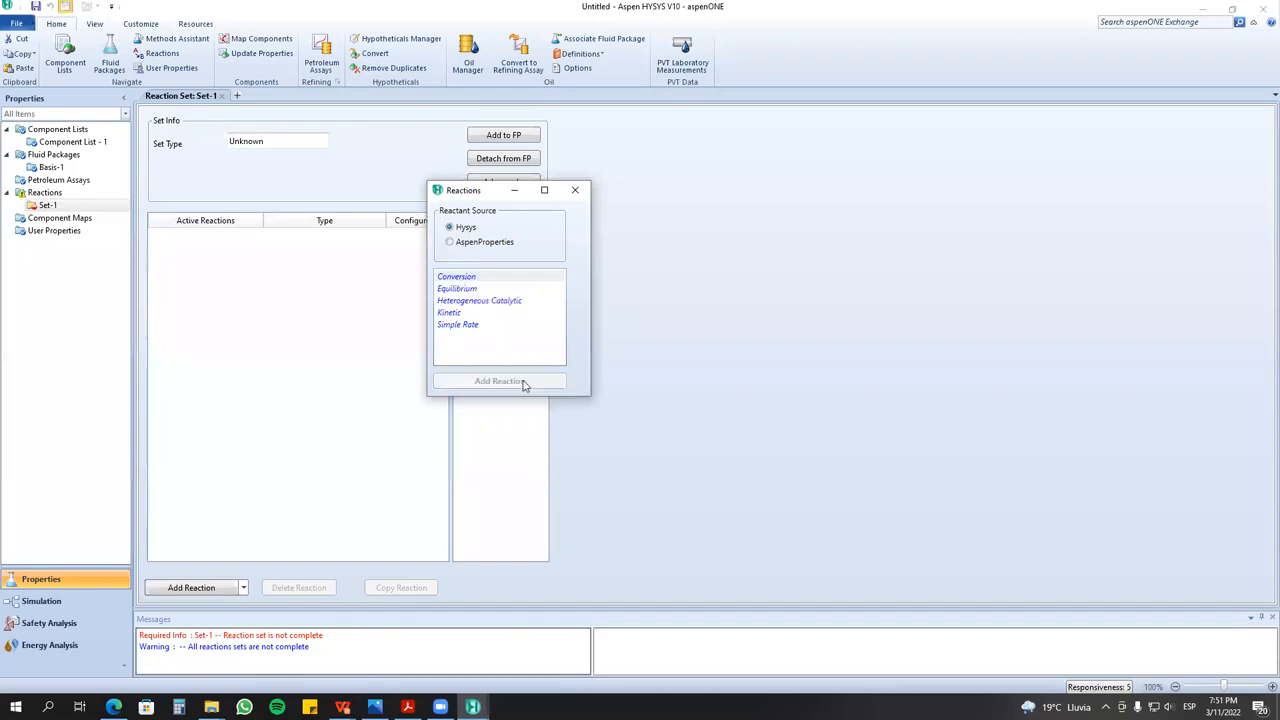
left_click(576, 191)
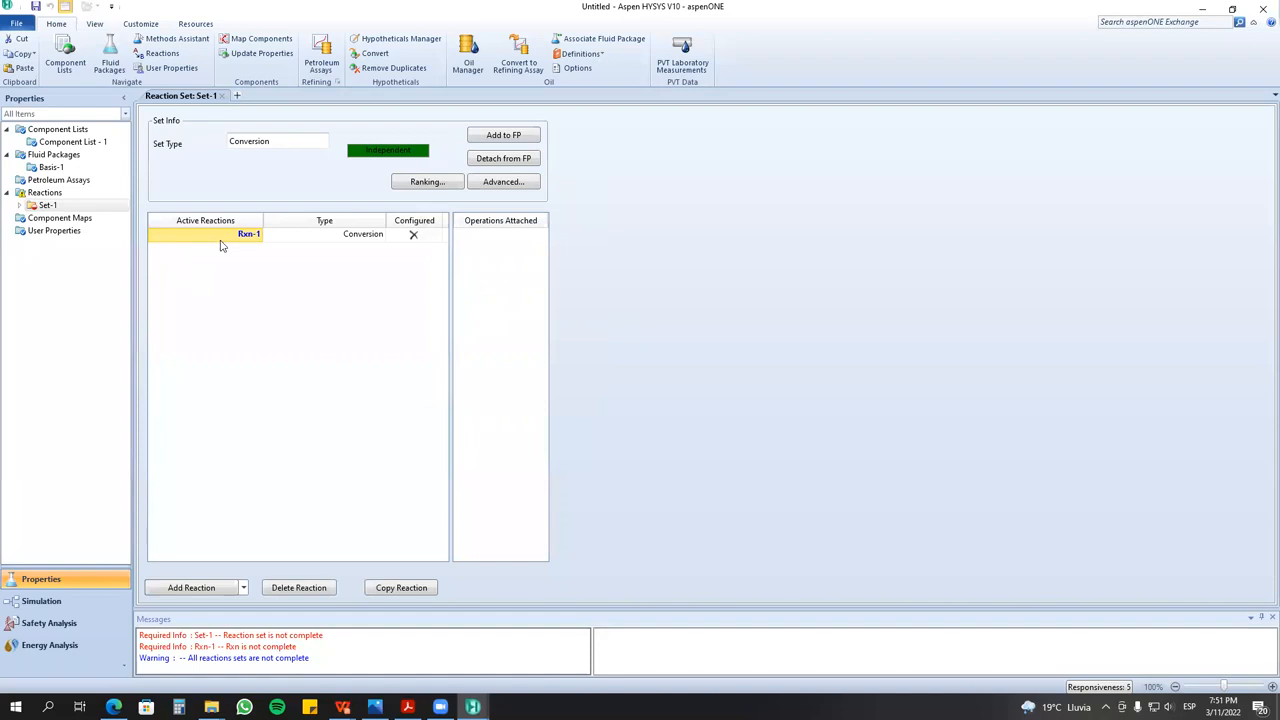
- Check the type of Set-1 in the reaction sets overview and reopen the set
left_click(93, 197)
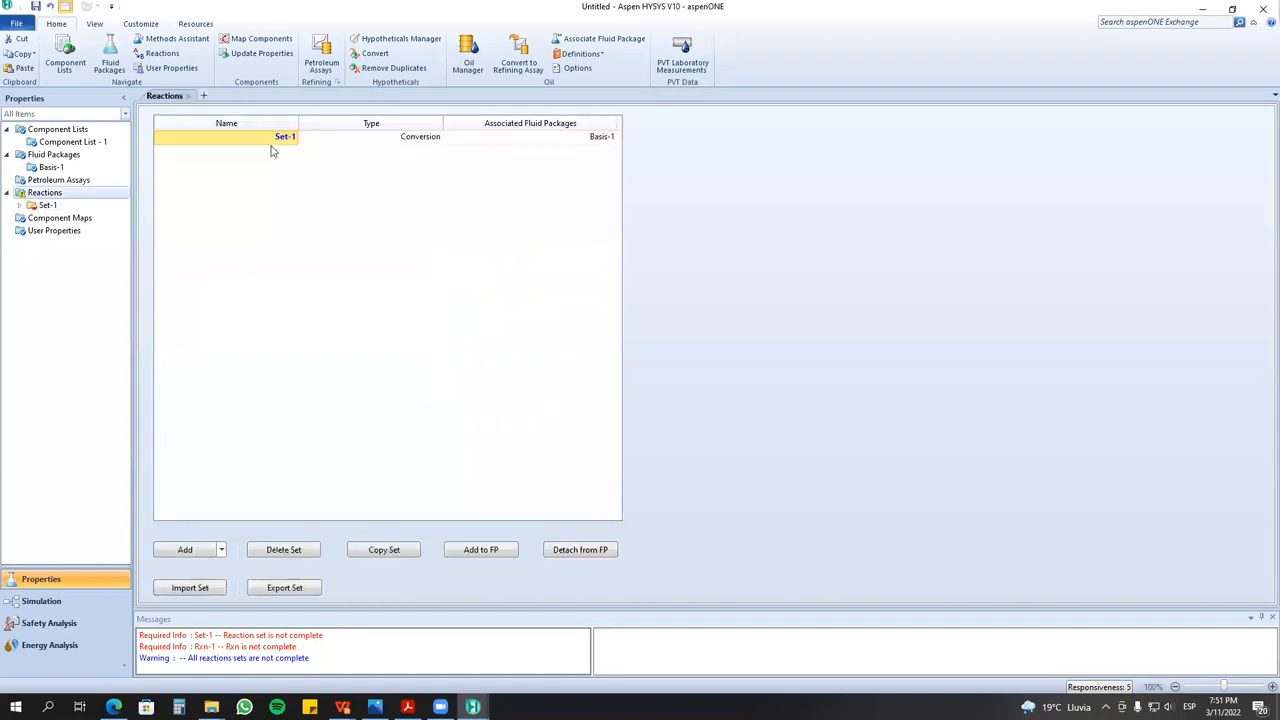
left_click(412, 142)
left_click(290, 140)
left_click(398, 144)
left_click(103, 205)
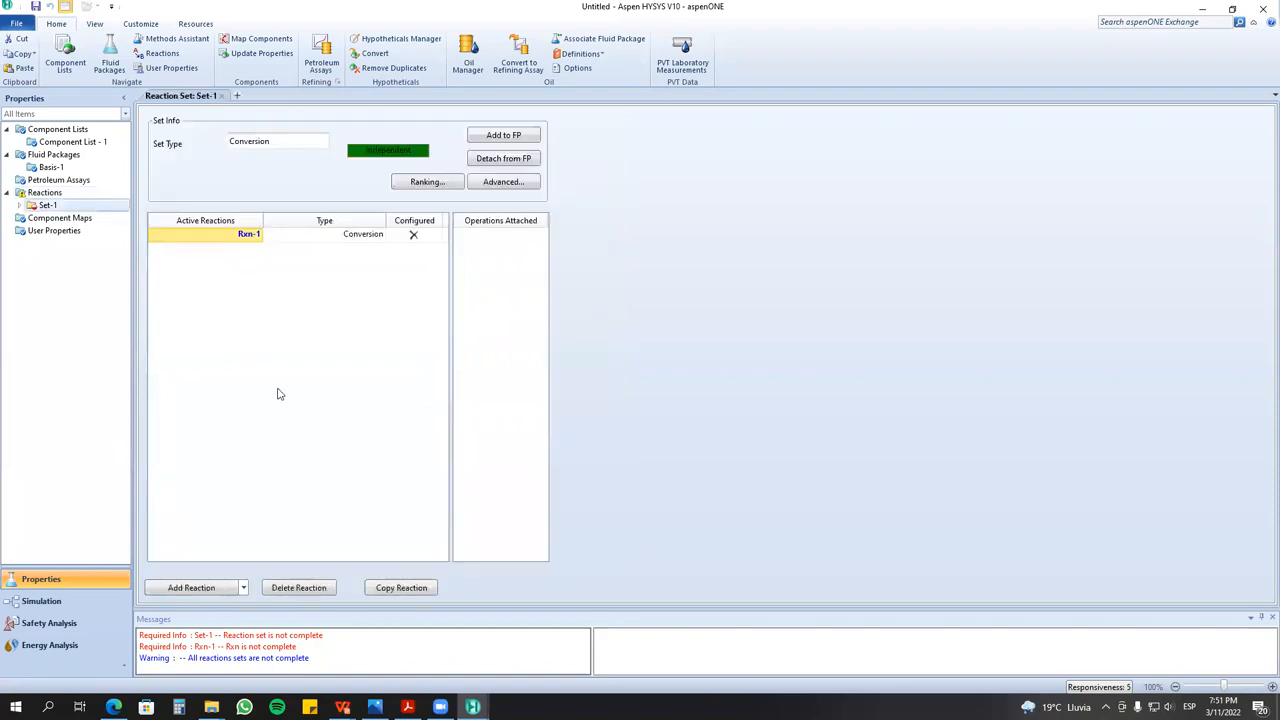
- Try to add Heterogeneous Catalytic reactions to Set-1 alongside its Conversion reaction
left_click(242, 588)
left_click(265, 480)
left_click(208, 588)
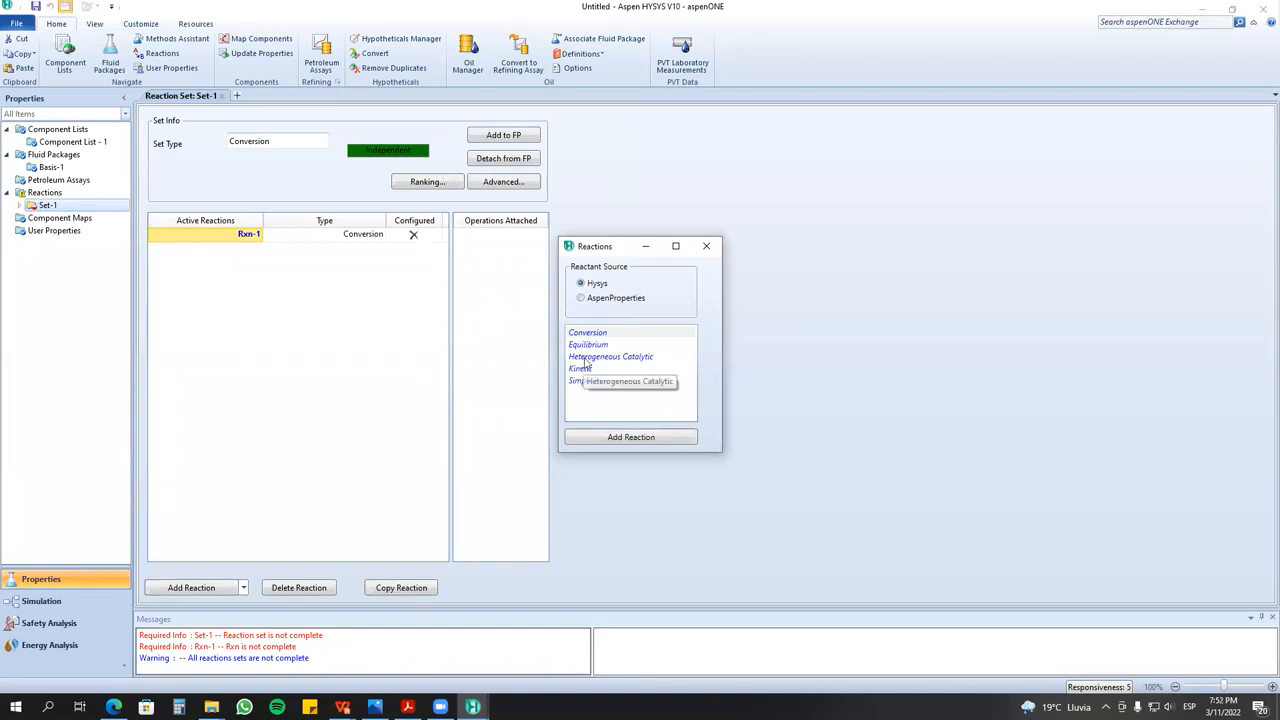
left_click(586, 362)
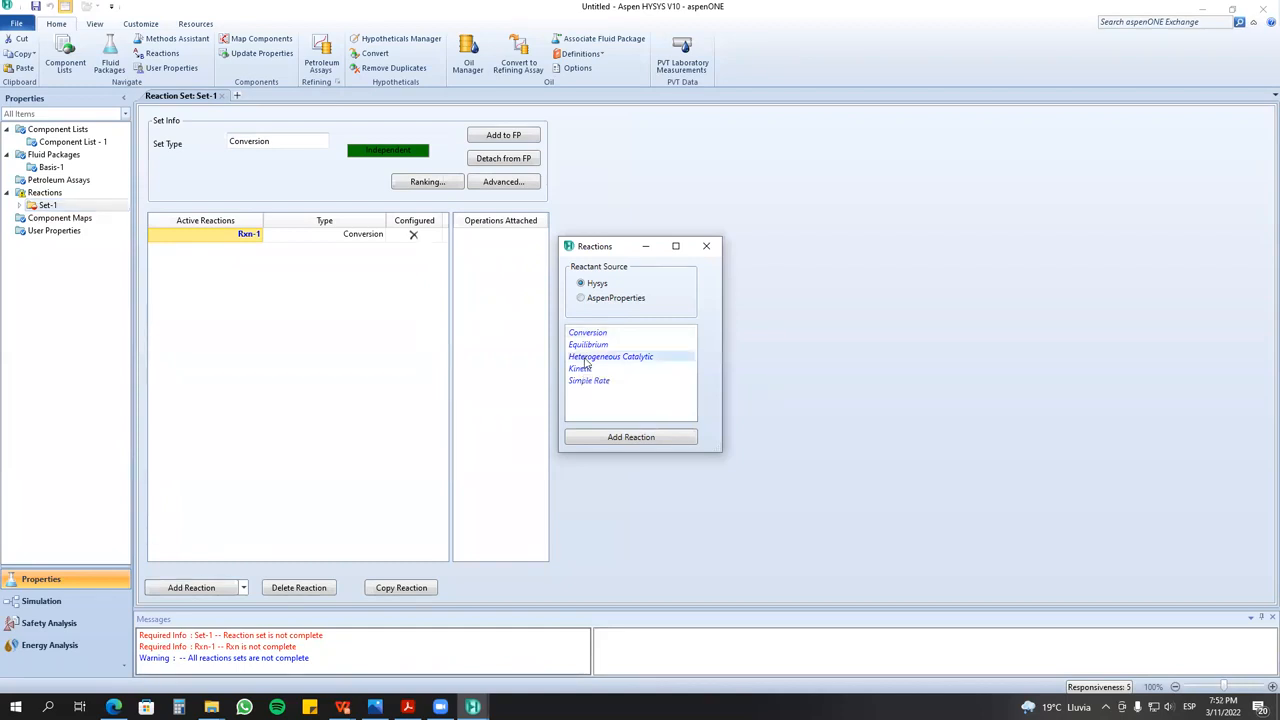
double_click(586, 362)
left_click(630, 440)
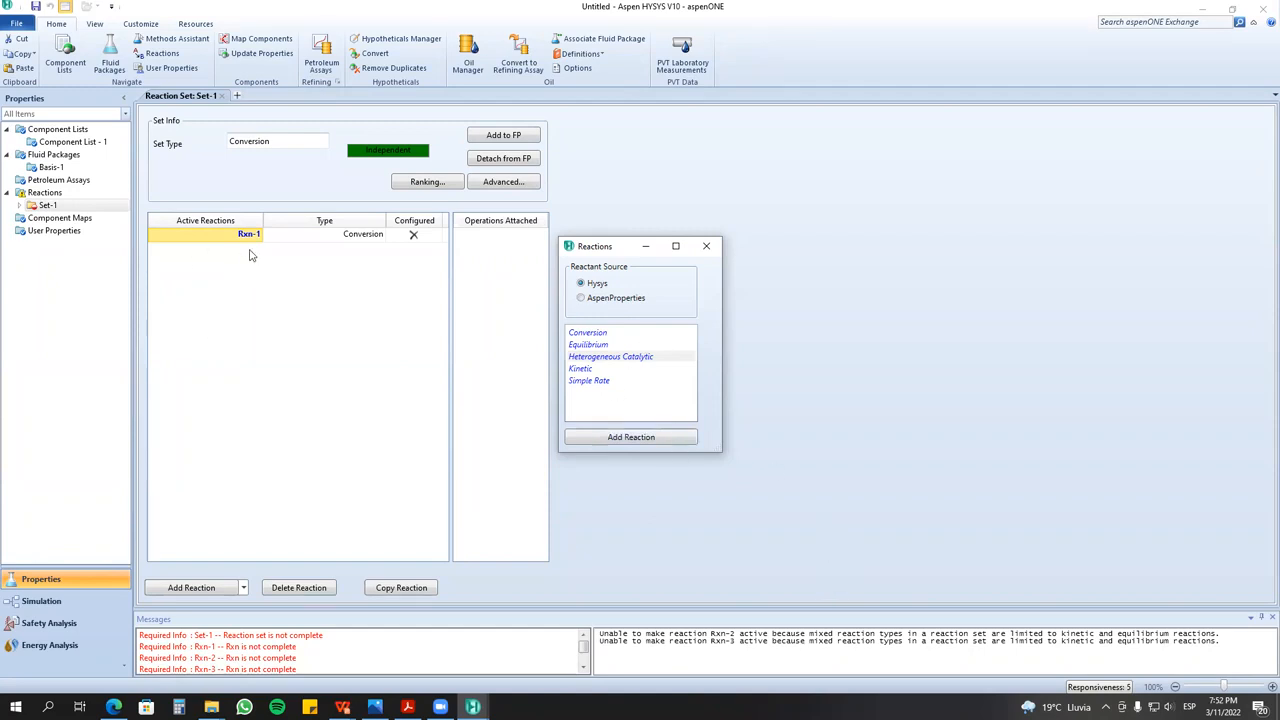
left_click(706, 246)
- Create a second reaction set and add a Heterogeneous Catalytic reaction to it
left_click(44, 193)
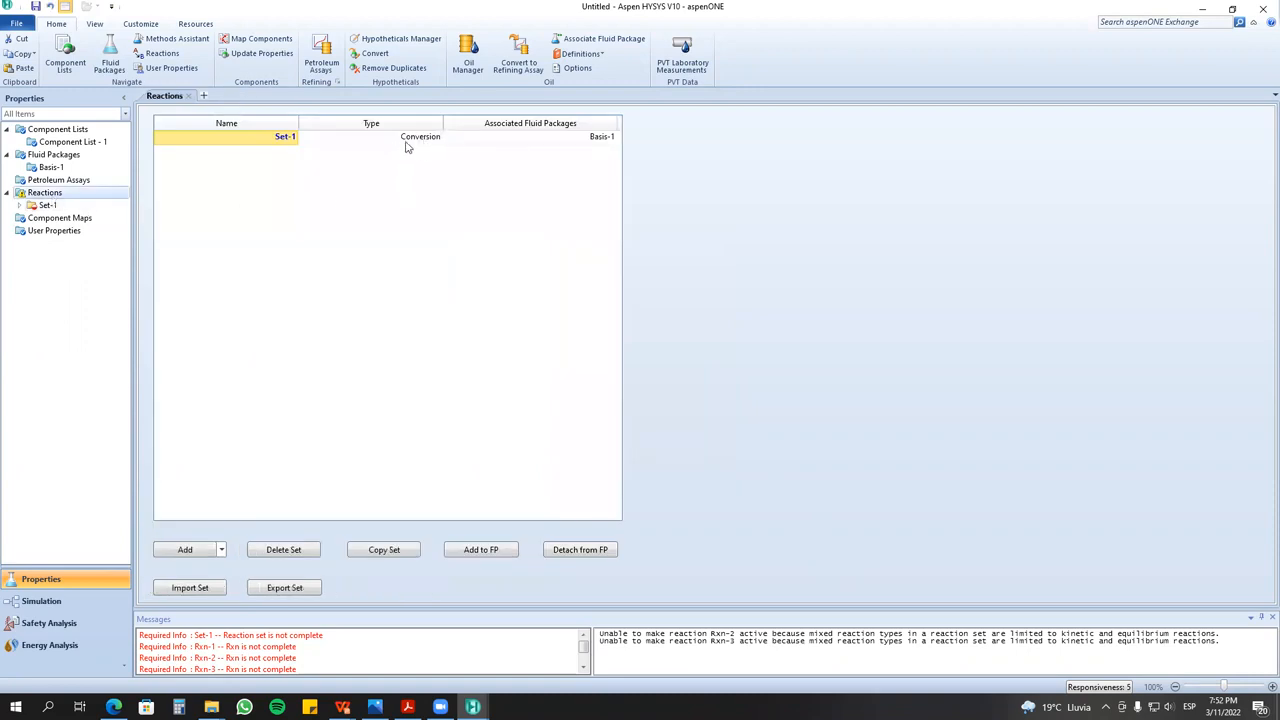
left_click(80, 206)
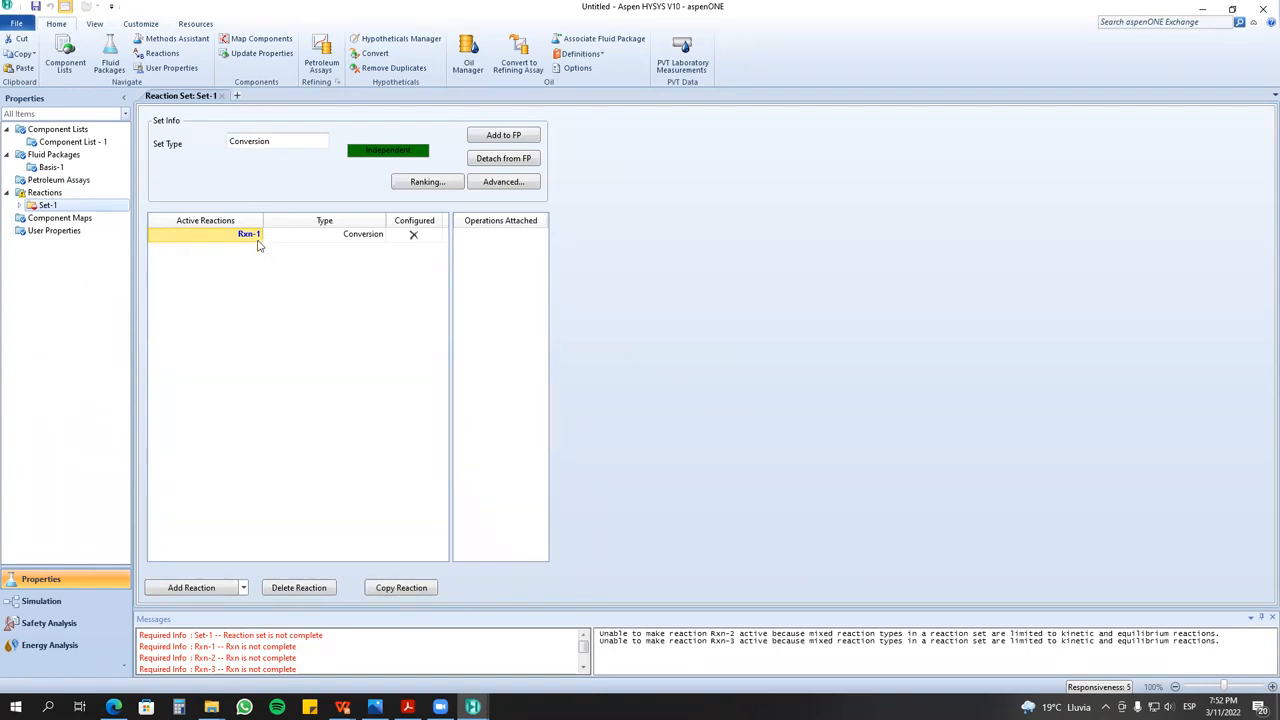
left_click(66, 195)
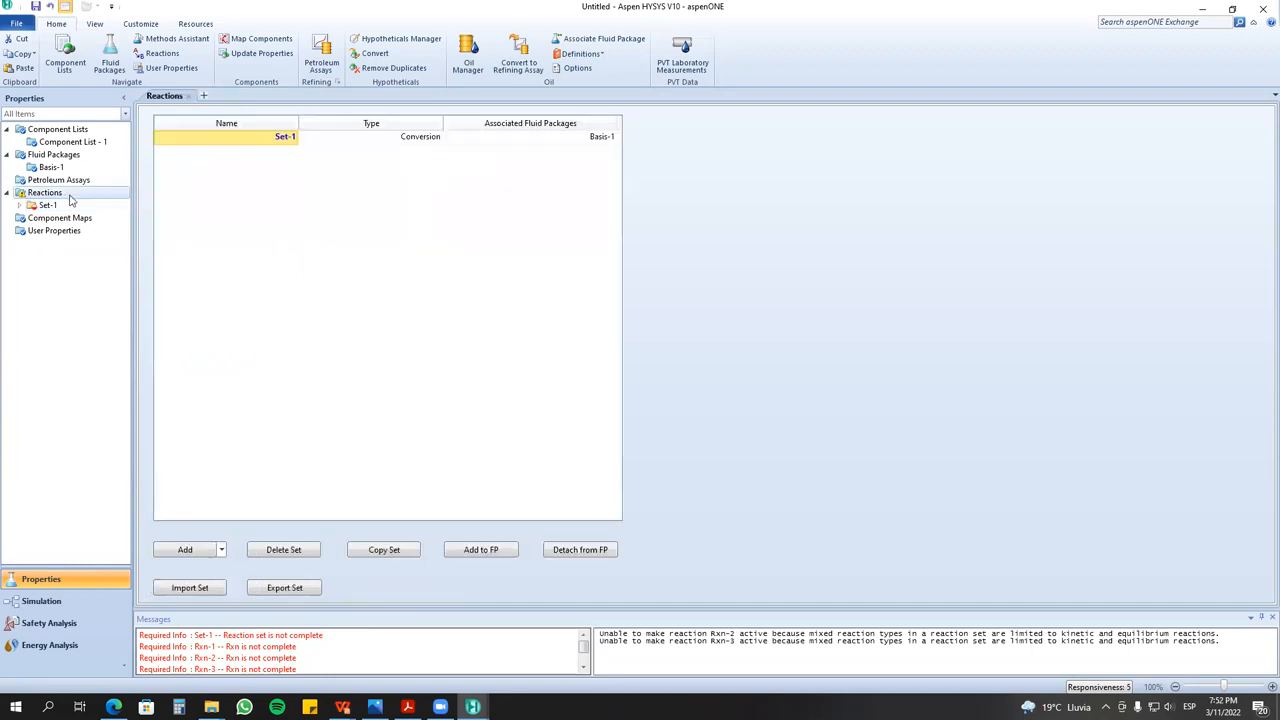
left_click(200, 550)
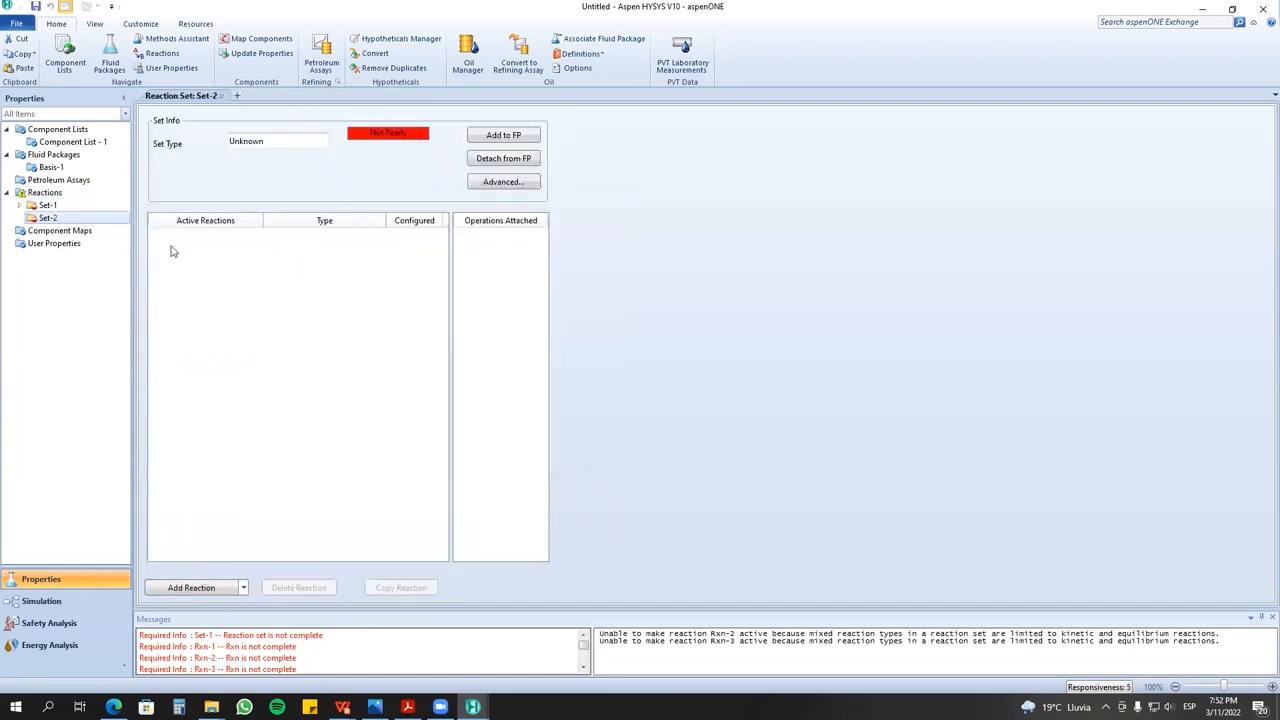
left_click(200, 588)
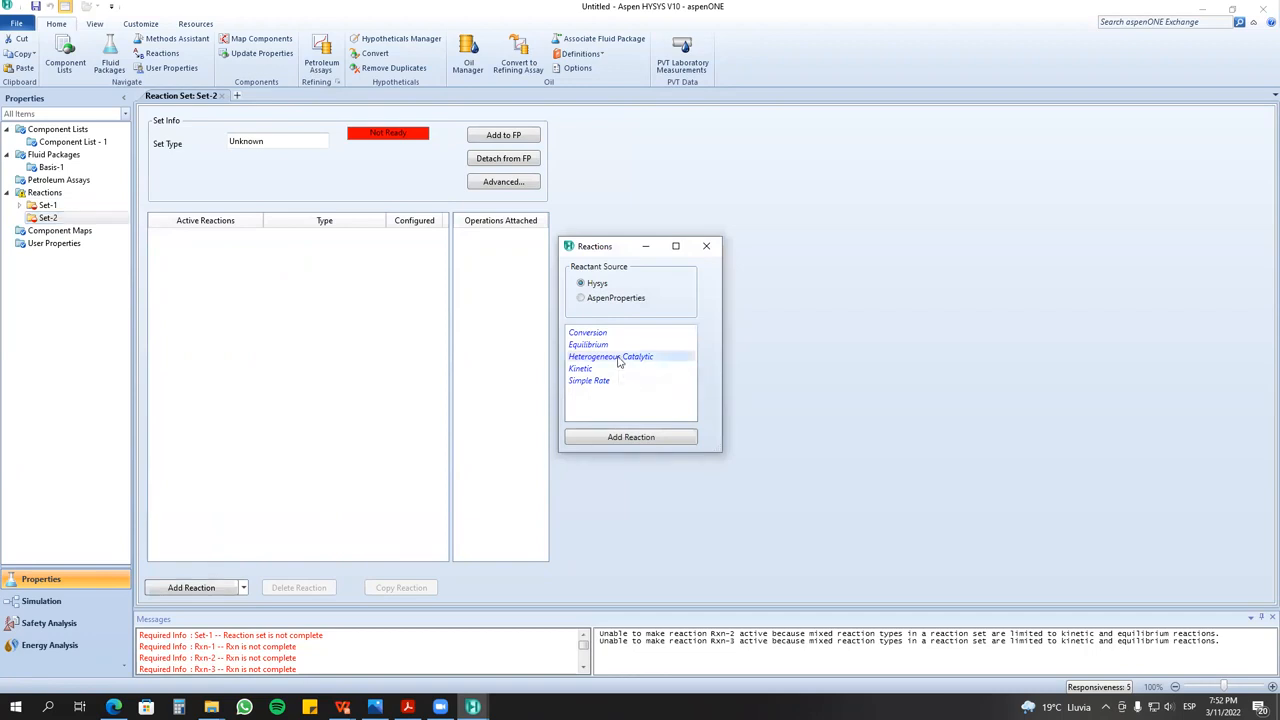
double_click(618, 358)
left_click(706, 246)
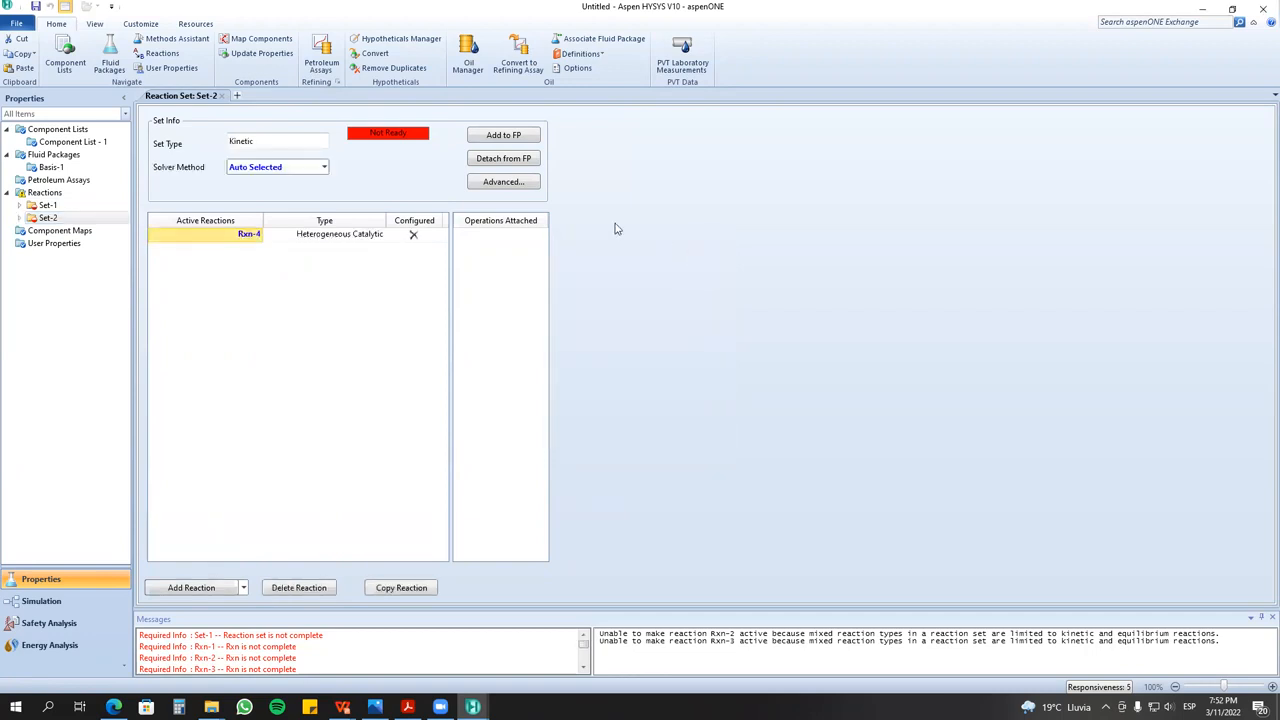
- Compare the types of Set-1 and Set-2 in the overview of reaction sets
left_click(58, 193)
left_click(420, 137)
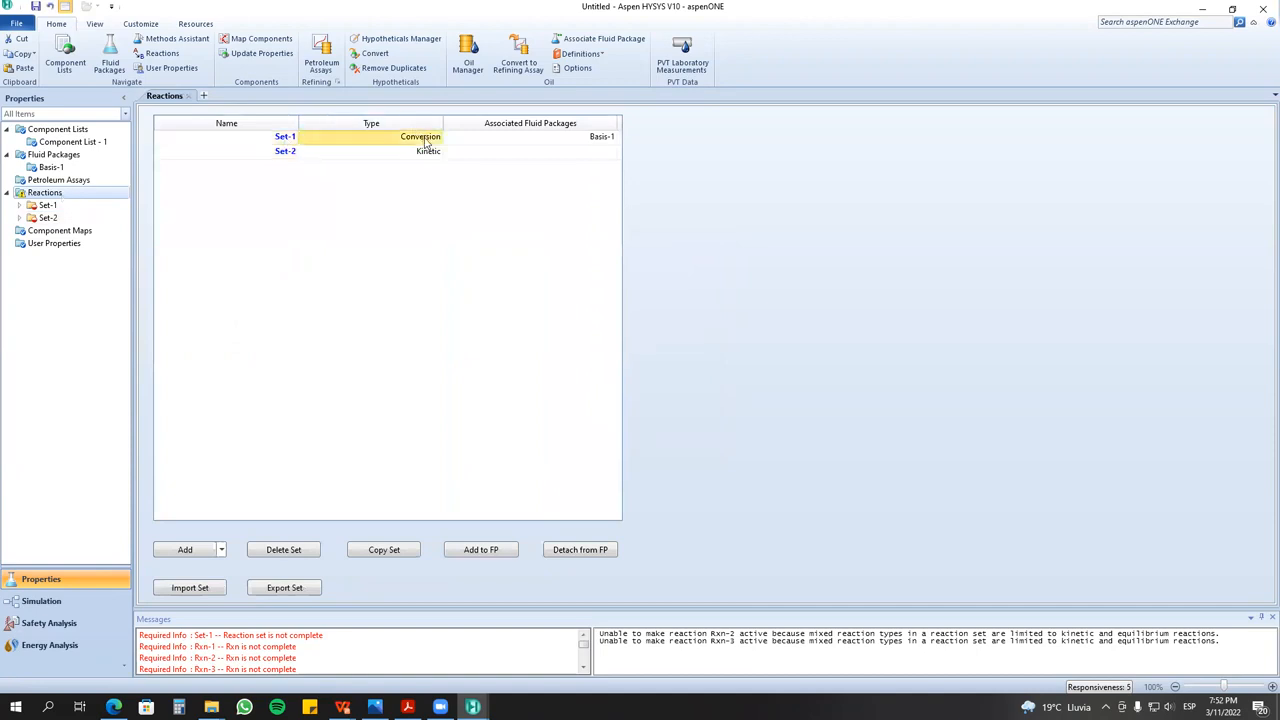
left_click(427, 151)
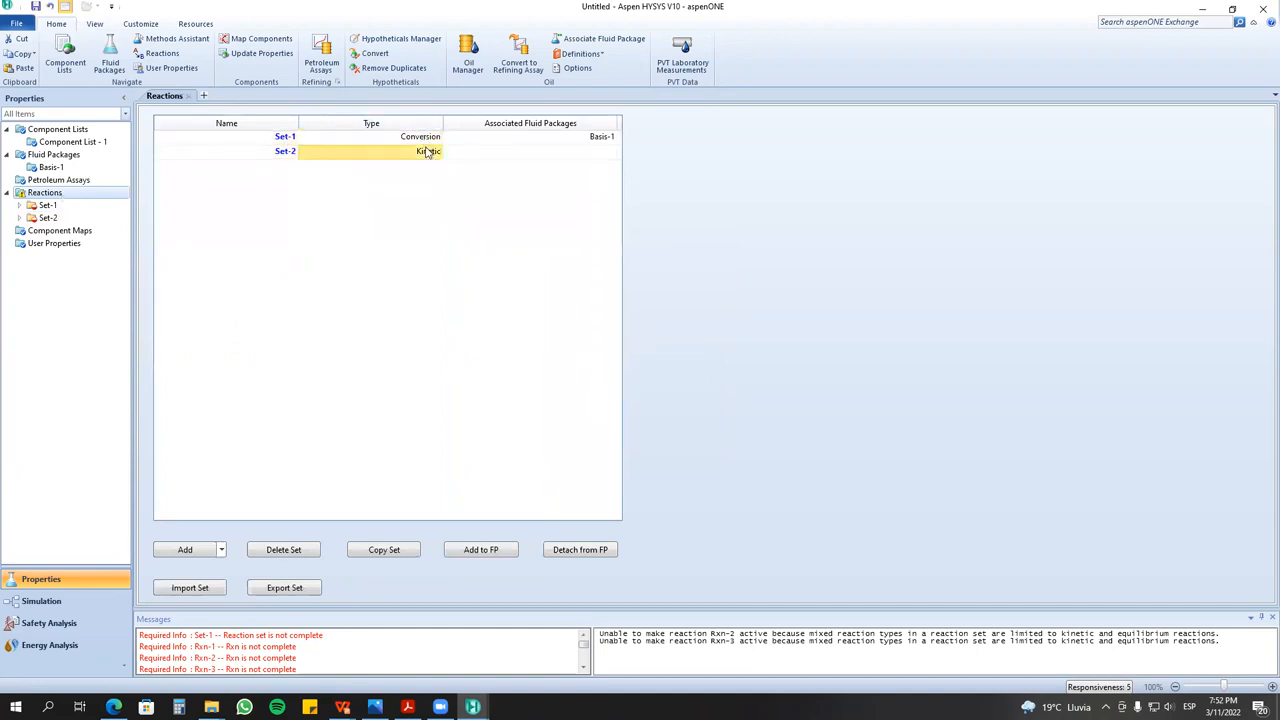
- Open the Conversion reaction Rxn-1 of Set-1 for editing
left_click(57, 206)
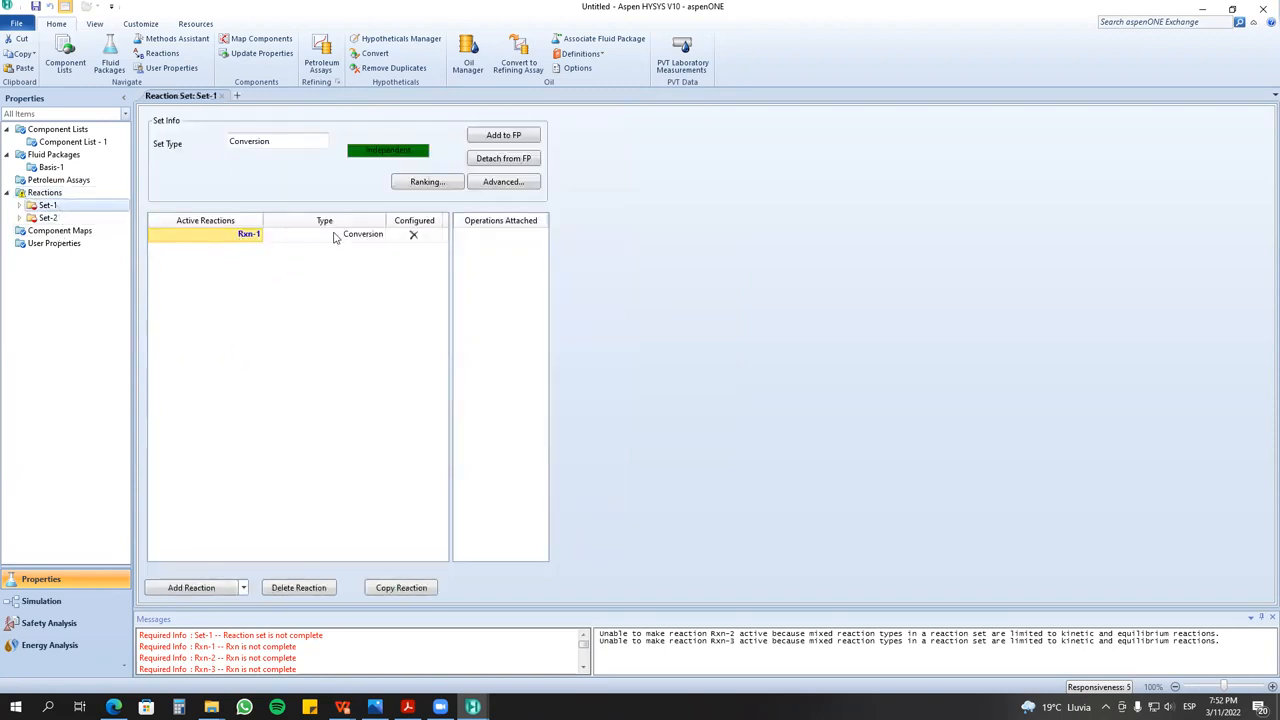
left_click(193, 588)
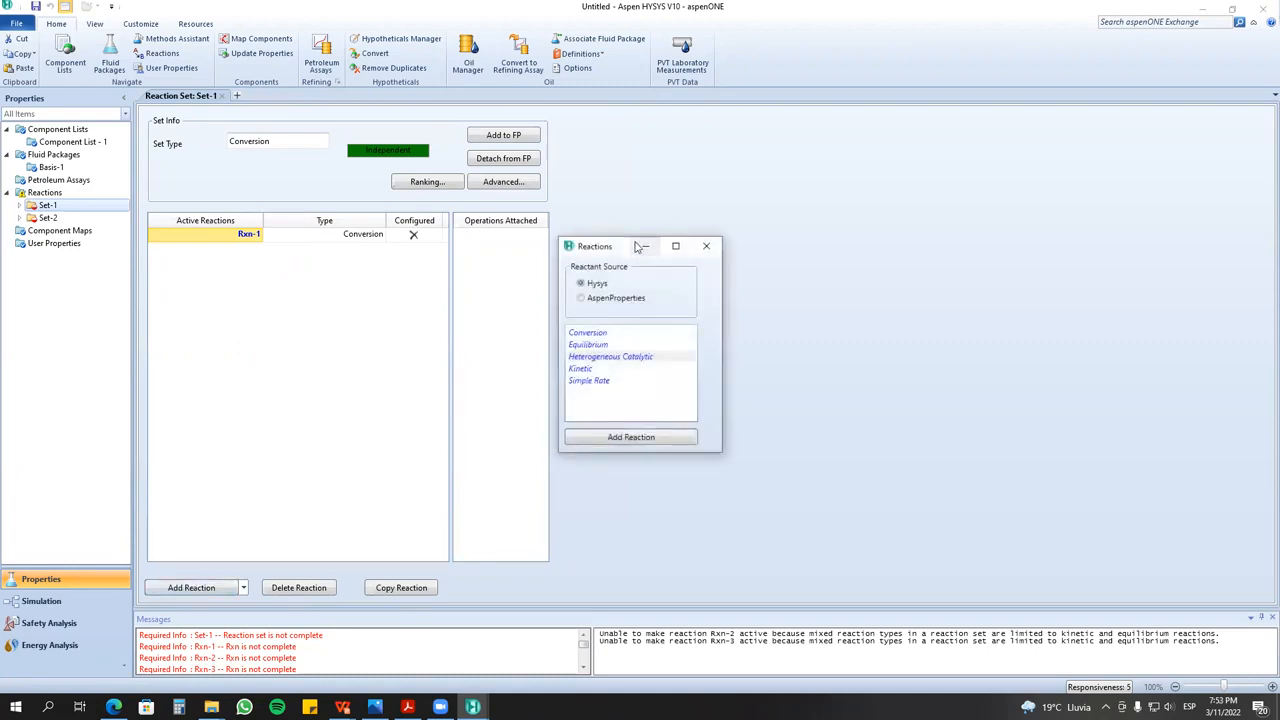
left_click(706, 246)
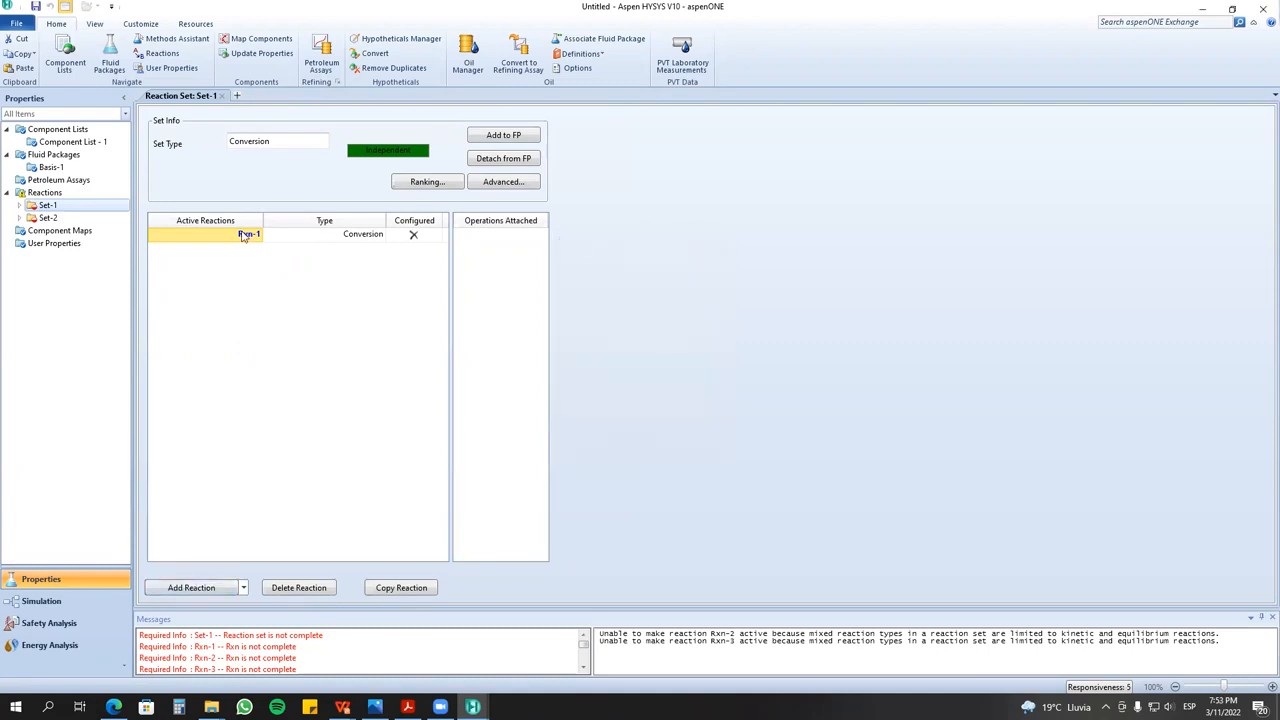
double_click(245, 235)
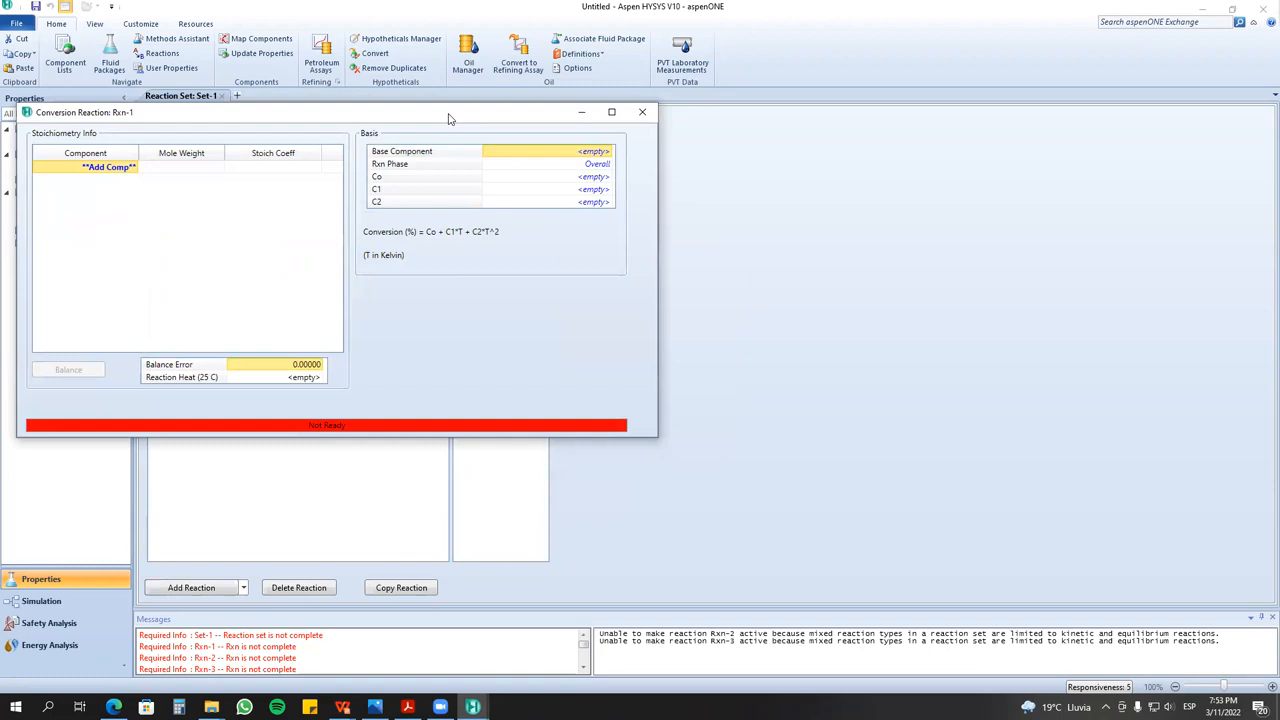
left_click_drag(449, 119, 755, 210)
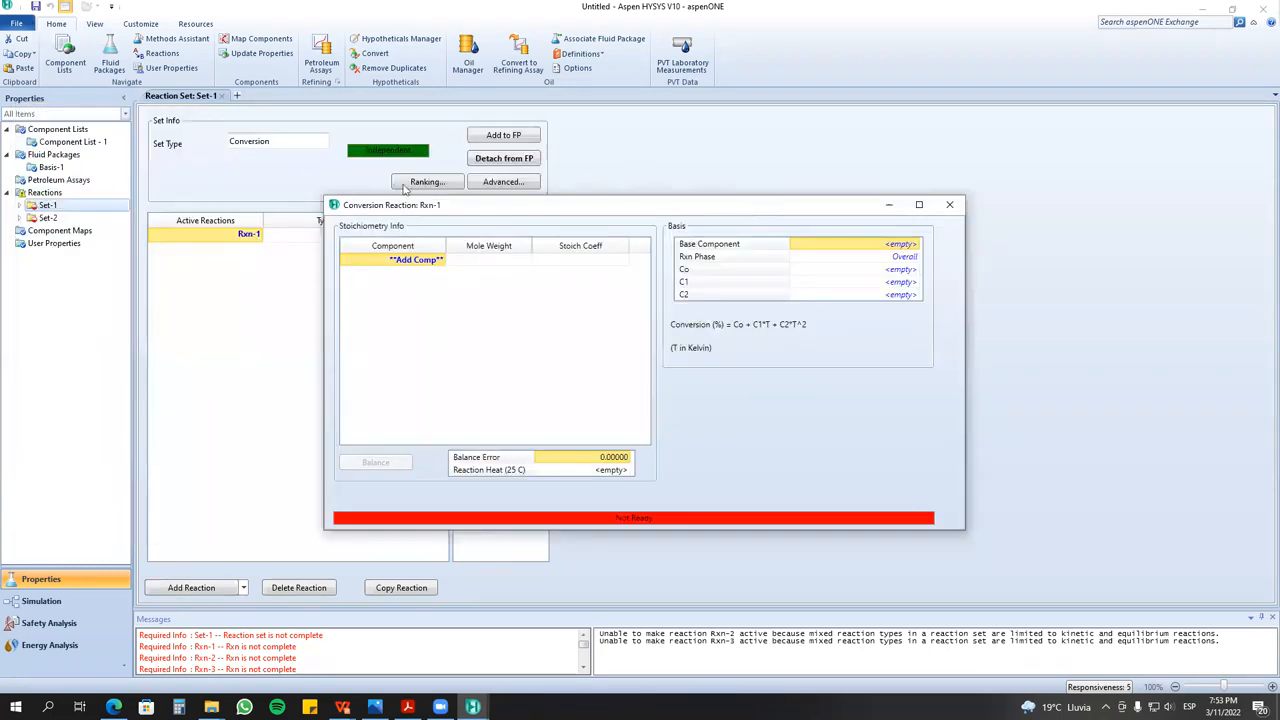
- Add Methanol, diM-Ether and H2O as the components of Rxn-1's stoichiometry
left_click(437, 260)
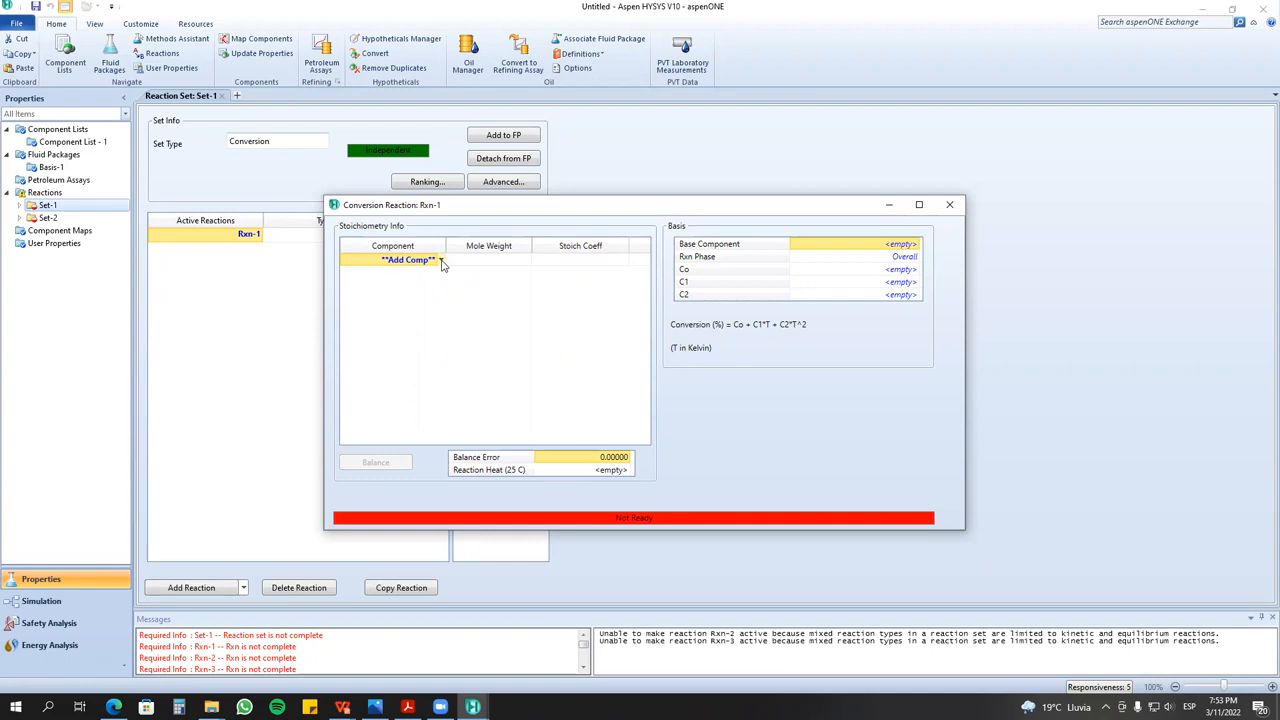
left_click(441, 261)
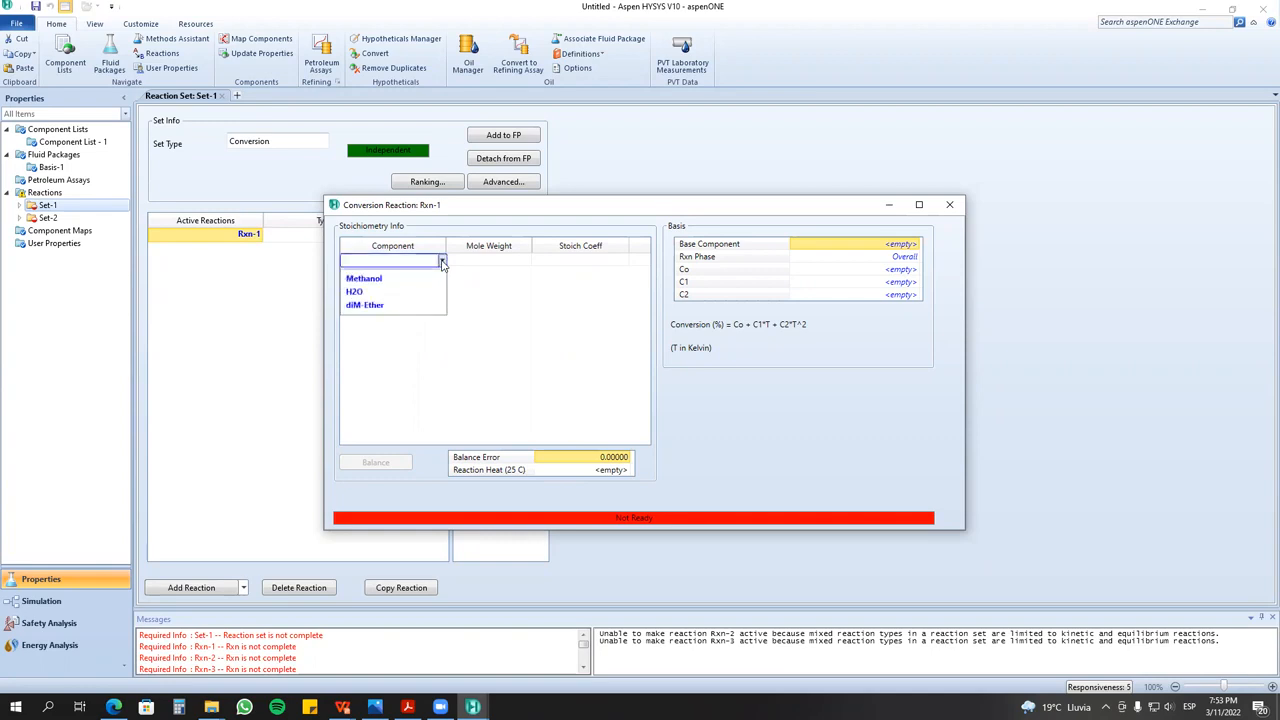
left_click(441, 278)
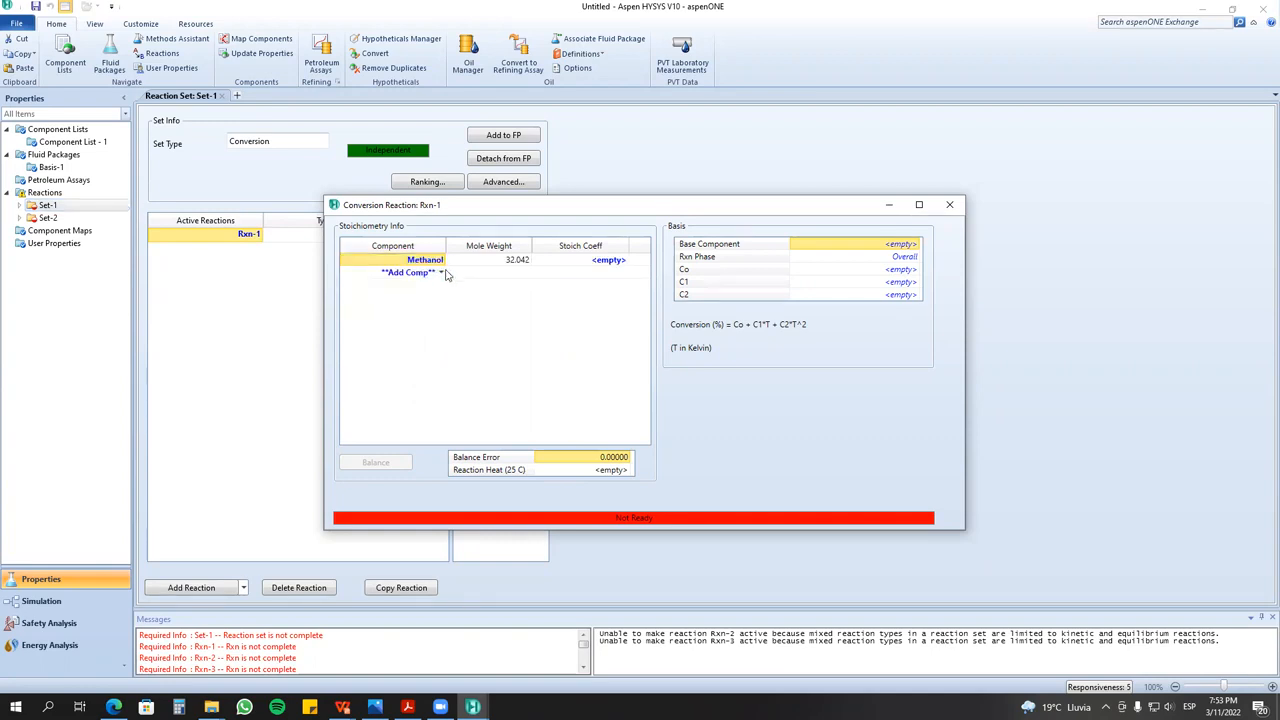
left_click(441, 273)
left_click(433, 304)
left_click(441, 285)
left_click(426, 305)
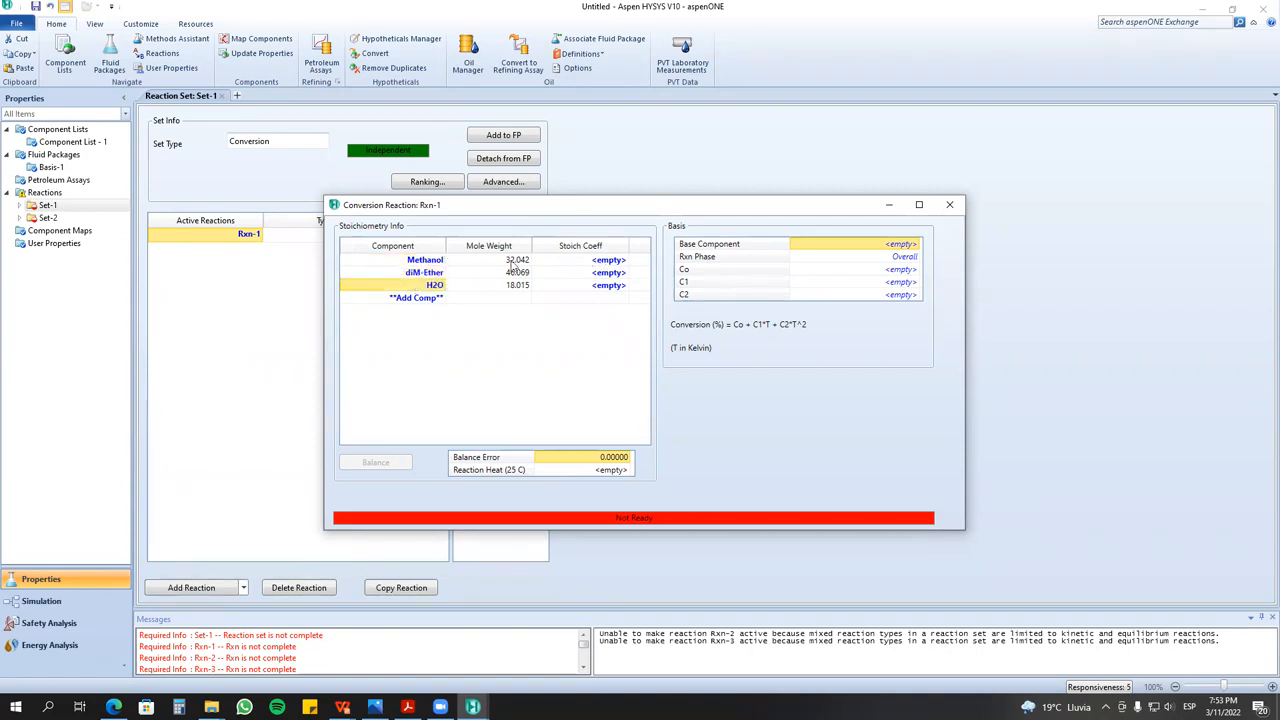
left_click_drag(598, 262, 599, 289)
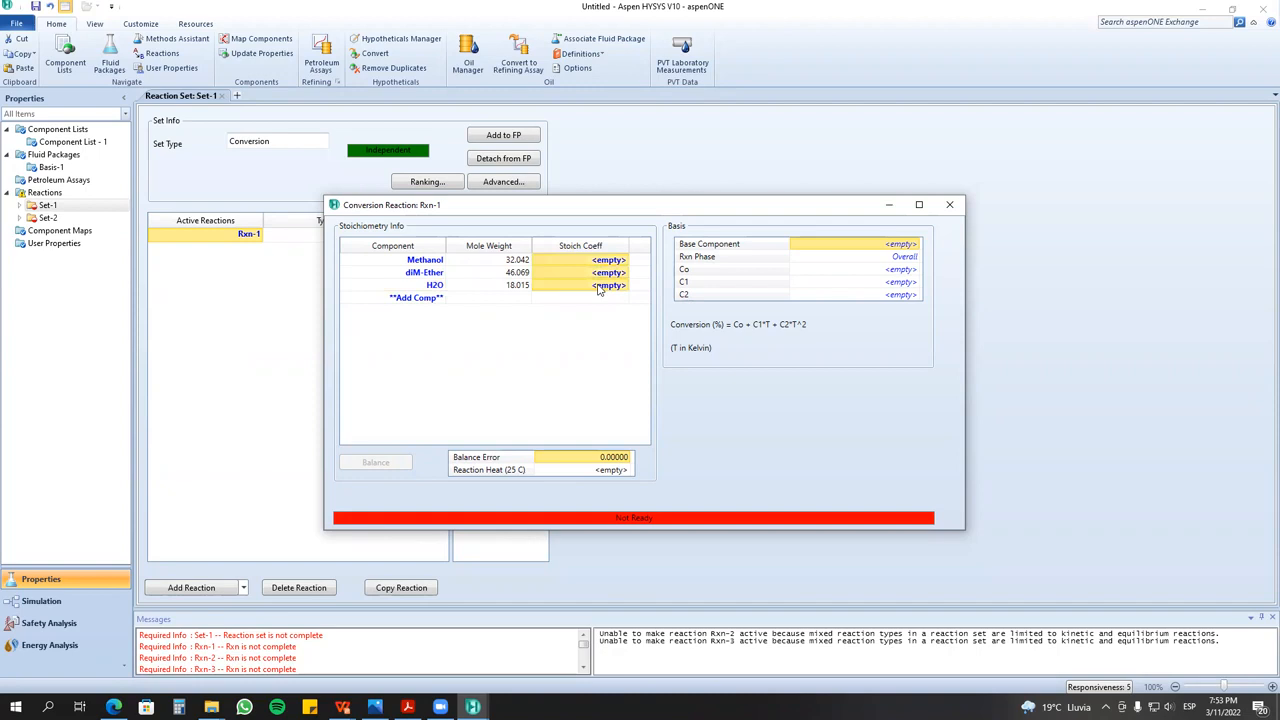
left_click(598, 289)
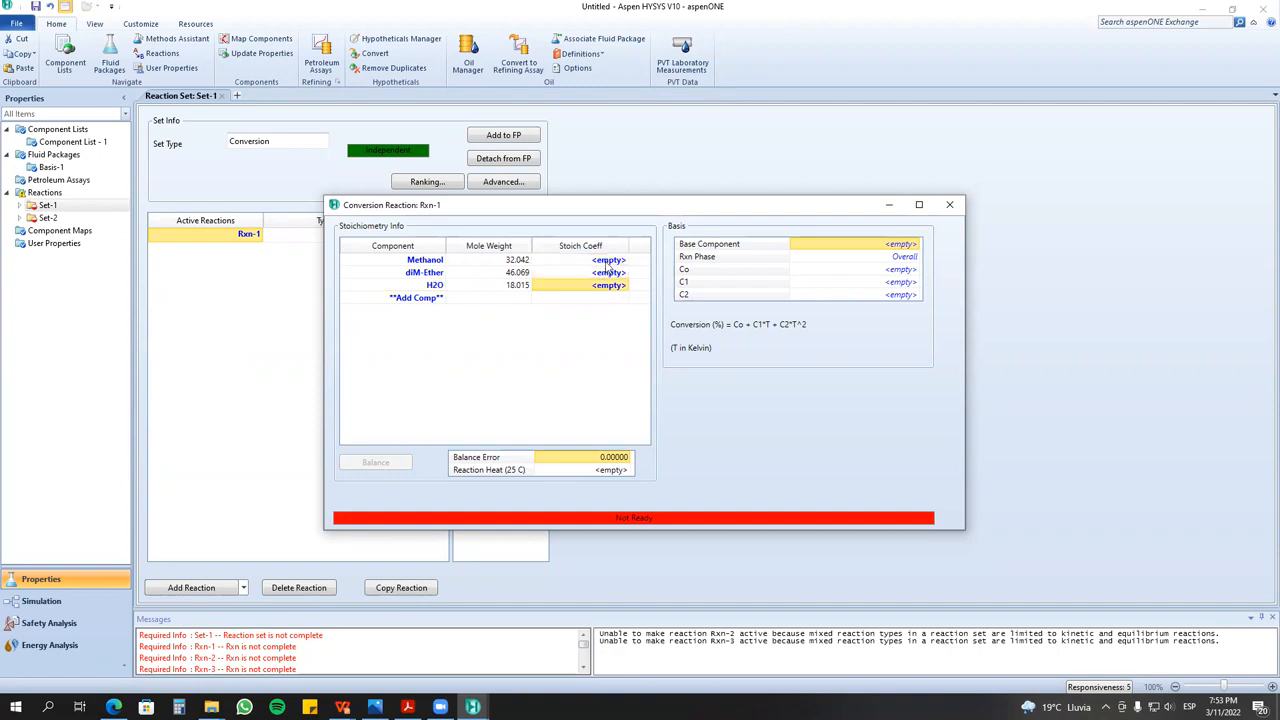
left_click(607, 262)
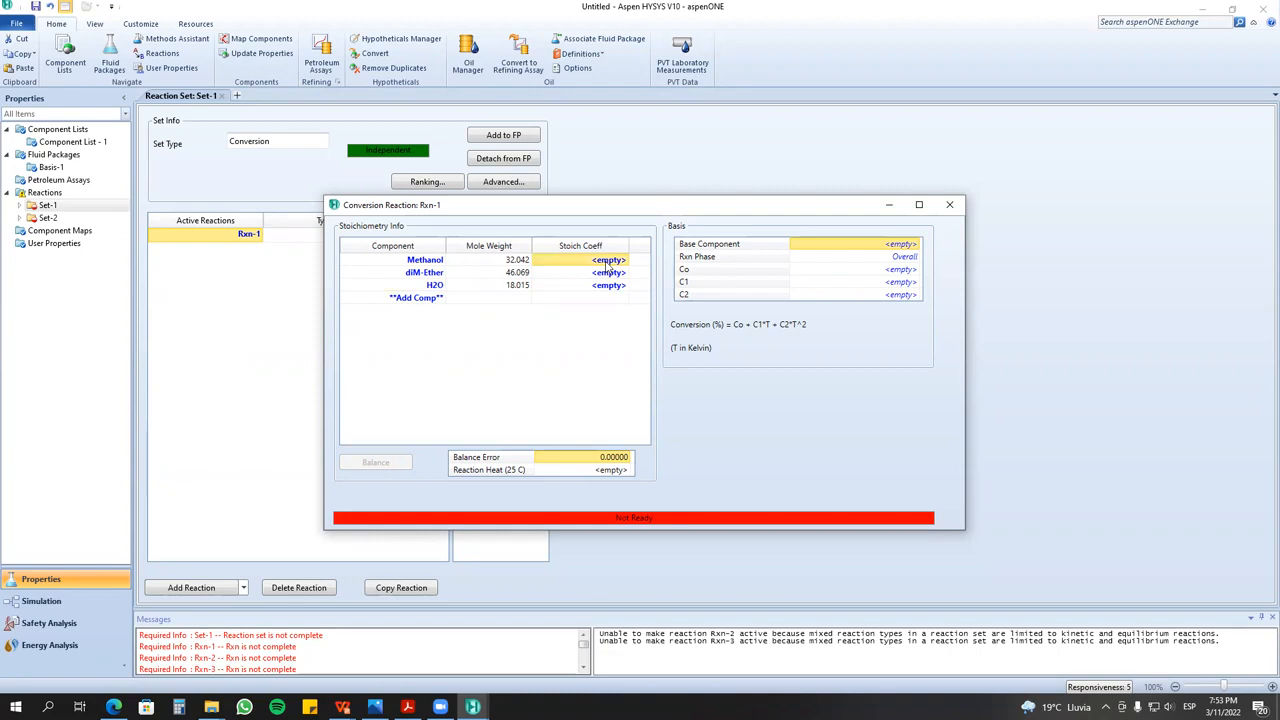
left_click_drag(608, 264, 611, 278)
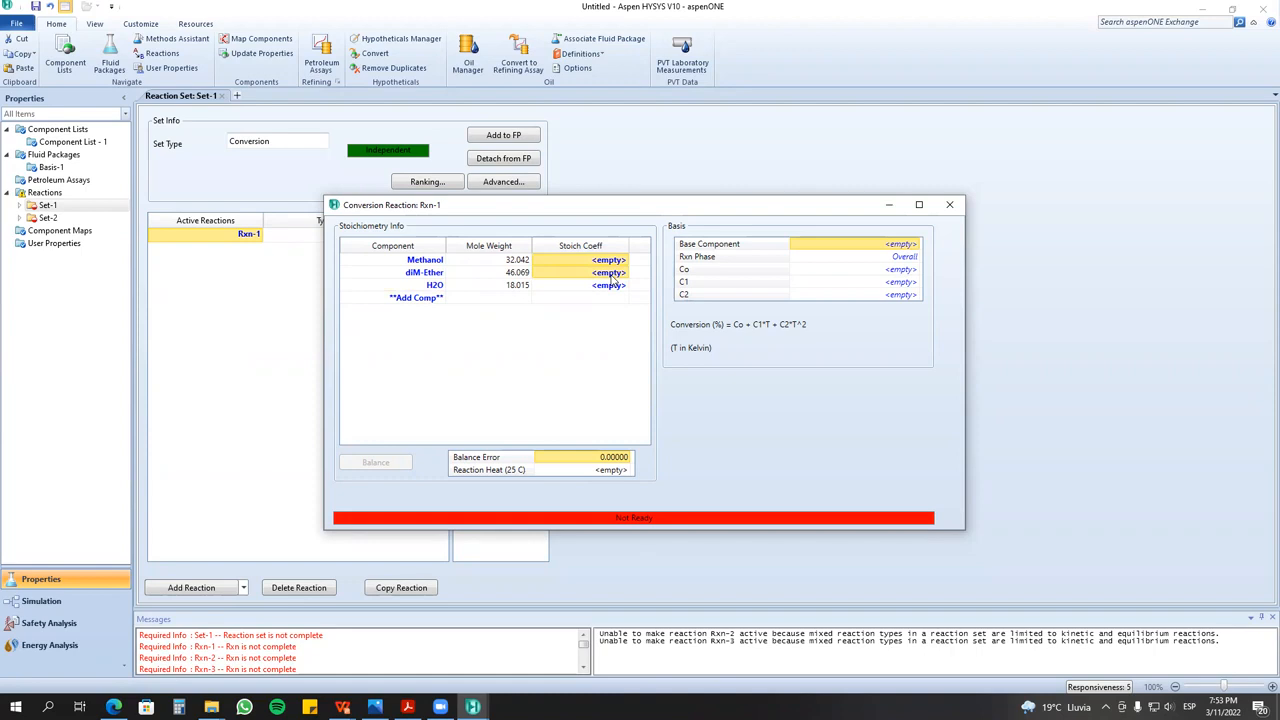
- Check the equation on the WPS presentation's Problema slide and set the stoichiometric coefficients to -2 for Methanol and 1 for diM-Ether
left_click(601, 263)
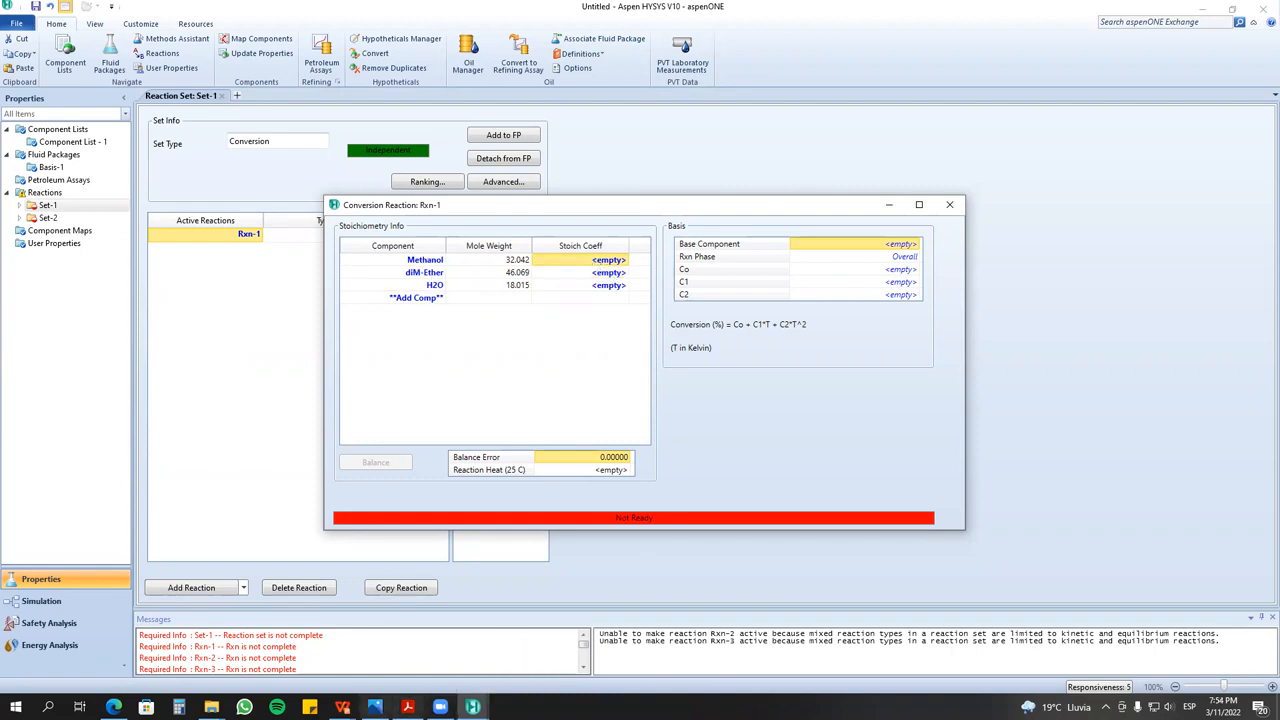
left_click(342, 707)
left_click(401, 642)
left_click(116, 262)
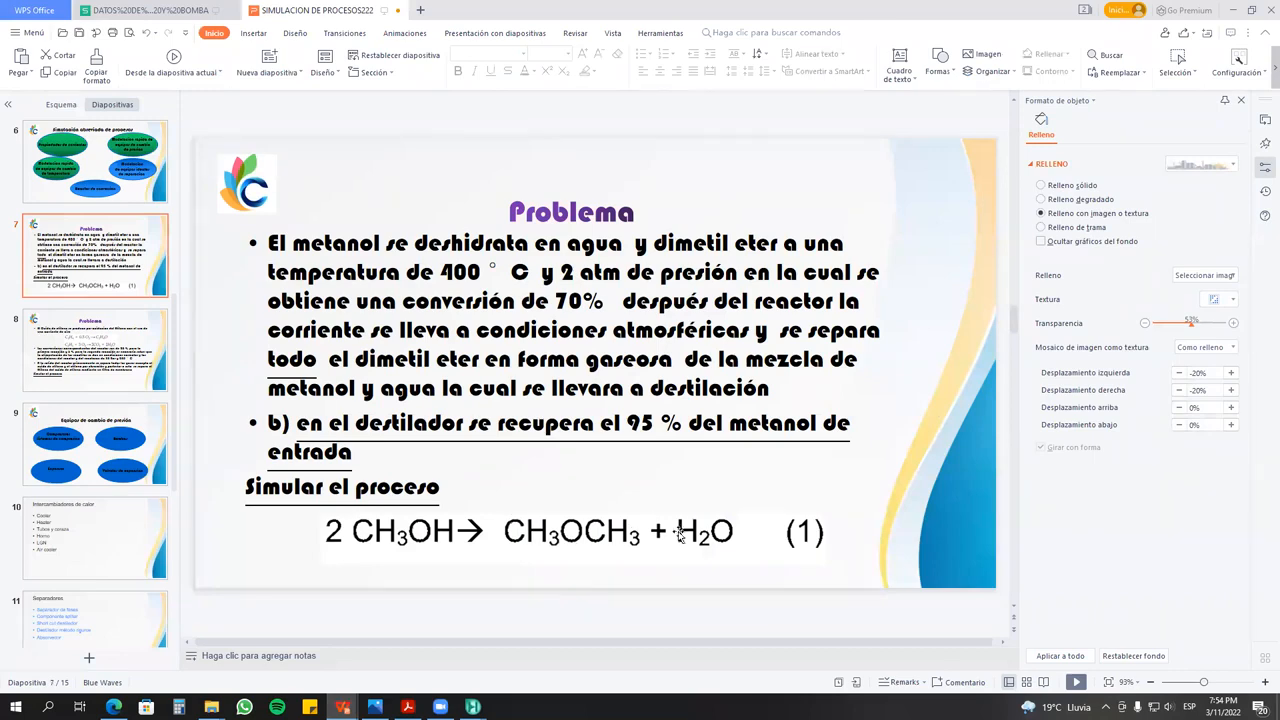
left_click(1232, 9)
left_click(424, 259)
type("-2")
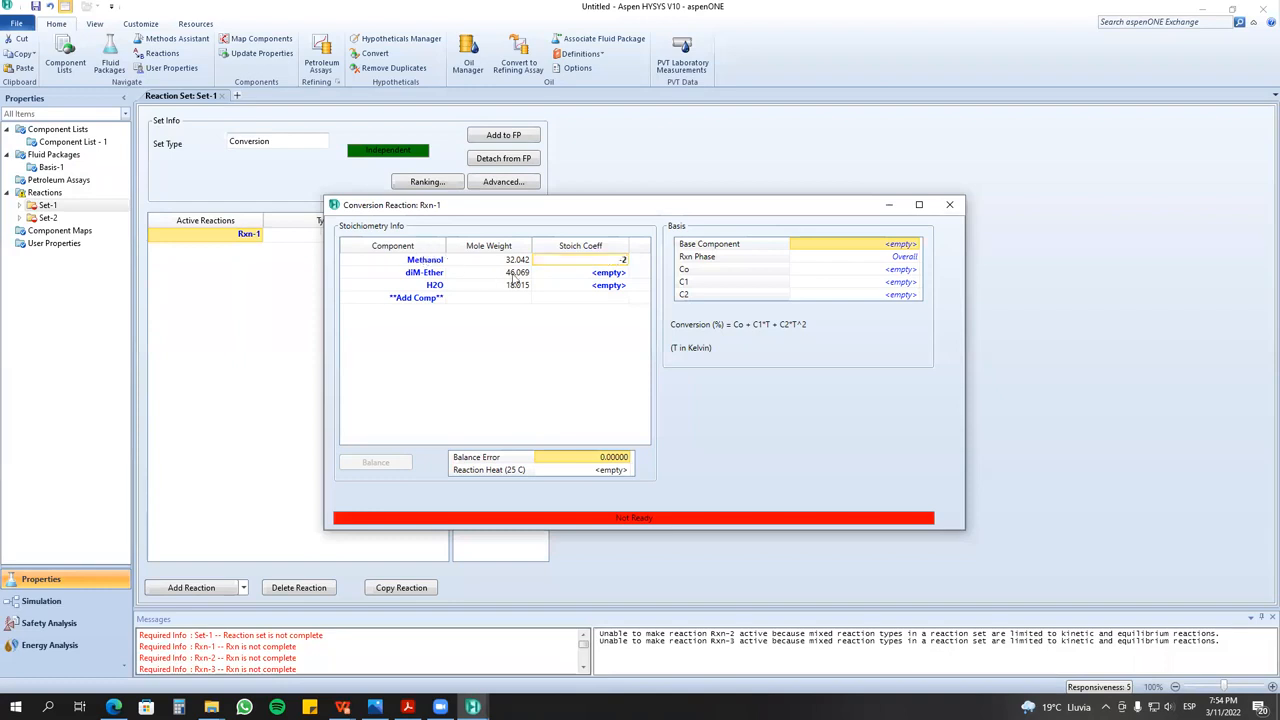
key("Return")
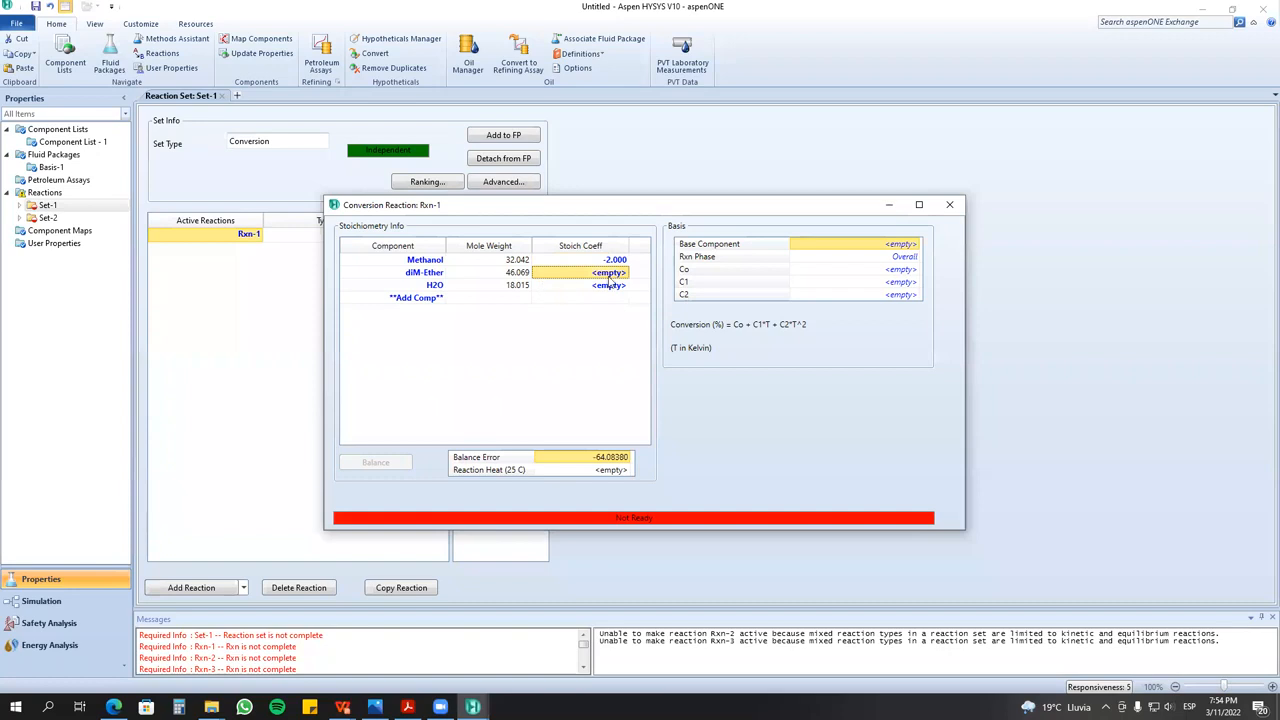
type("1")
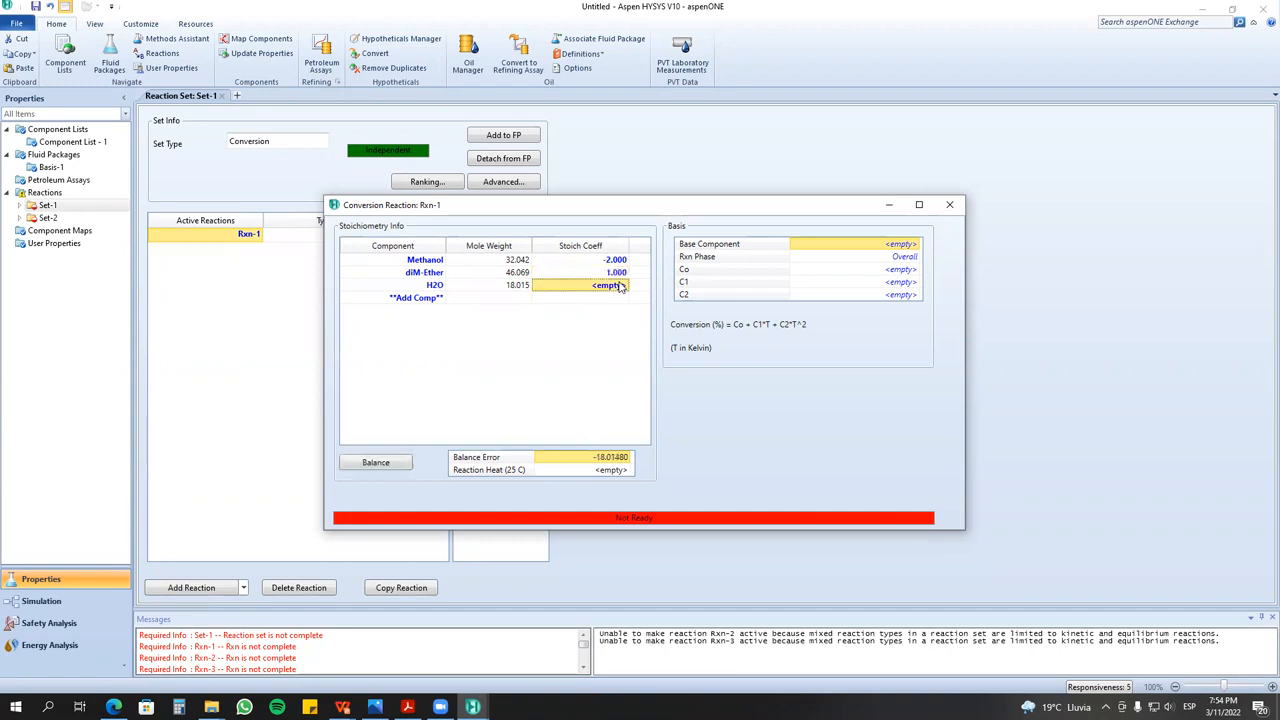
- Balance Rxn-1 to give H2O a stoichiometric coefficient of 1
left_click(376, 463)
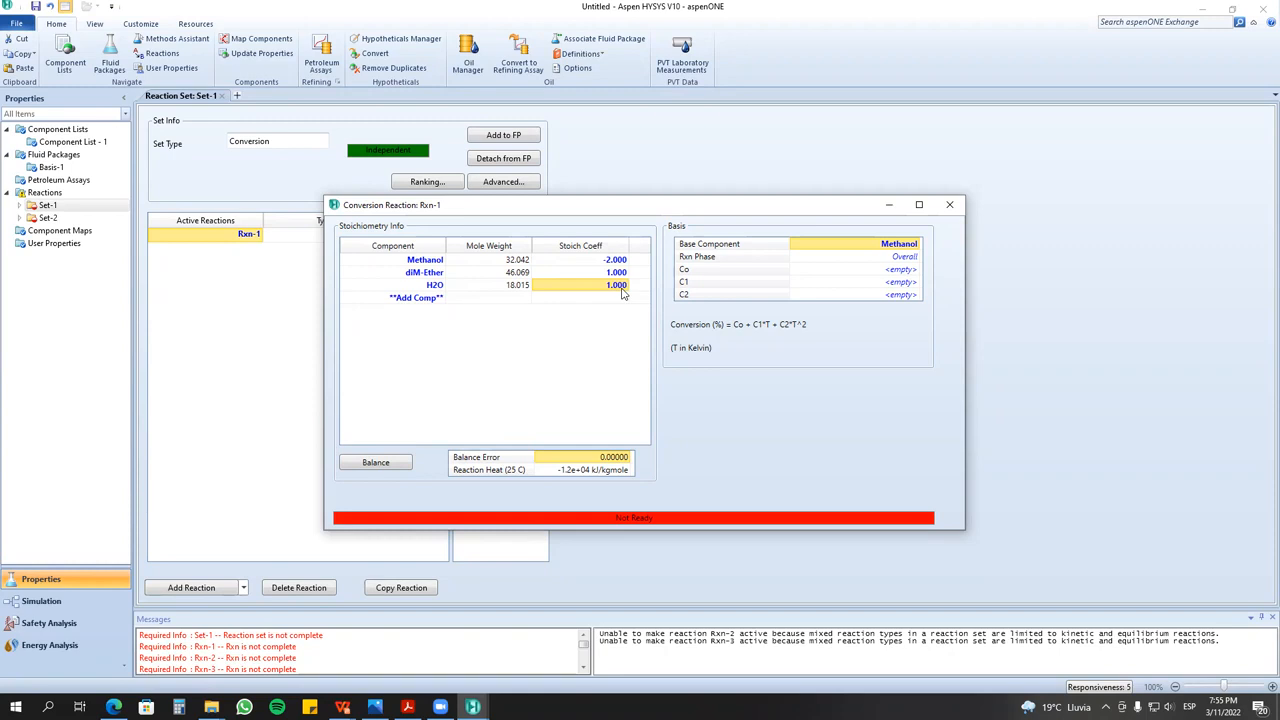
left_click(372, 466)
left_click_drag(669, 198, 665, 251)
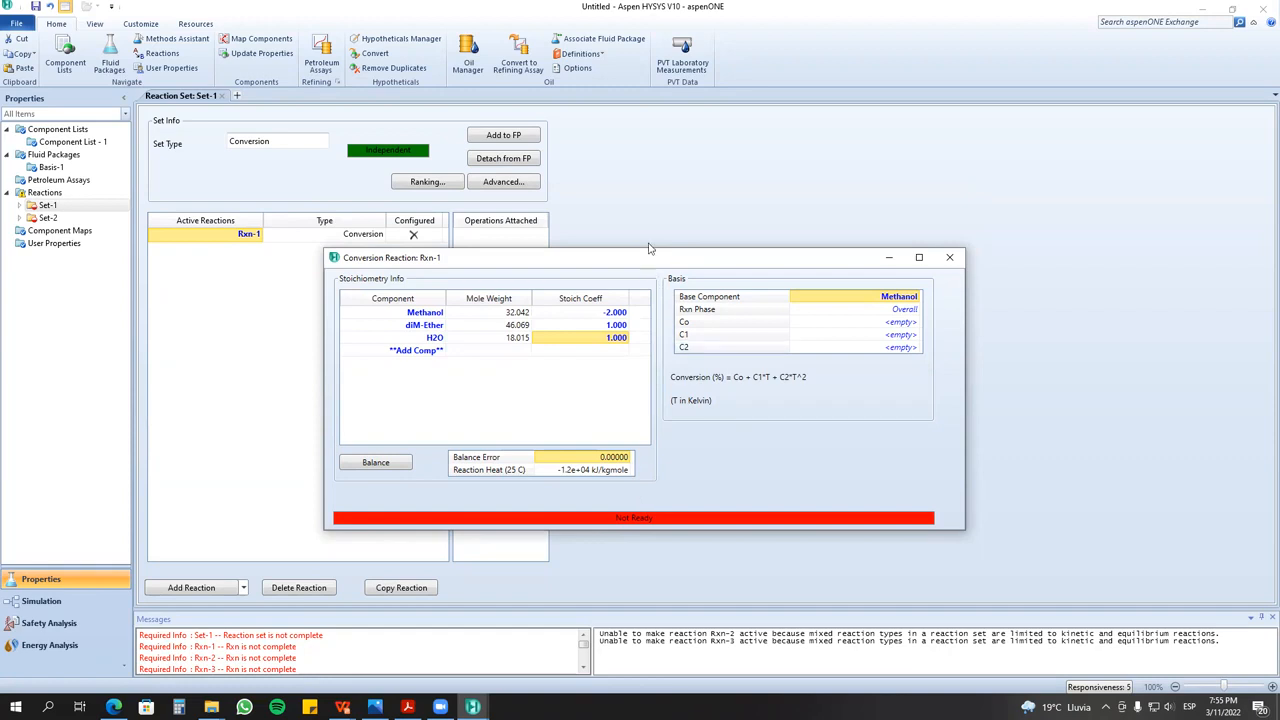
left_click_drag(652, 248, 585, 201)
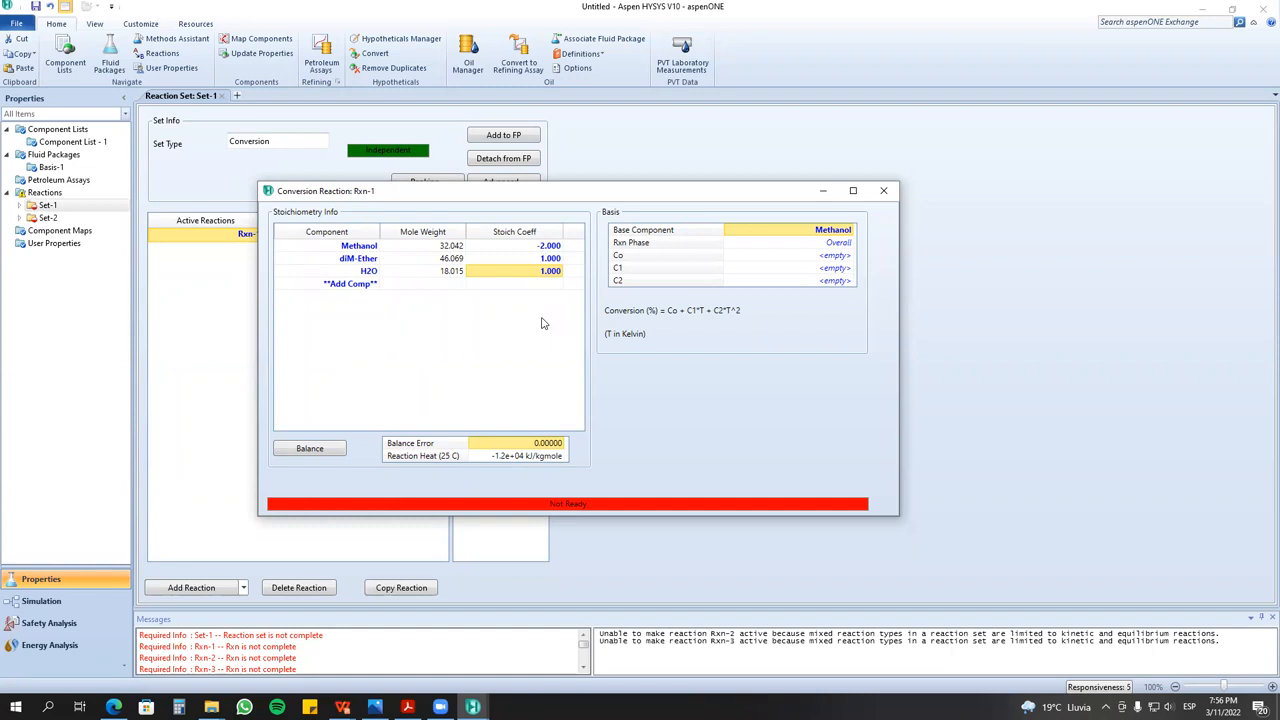
- Check which base components can be chosen for Rxn-1
left_click(845, 230)
left_click(850, 231)
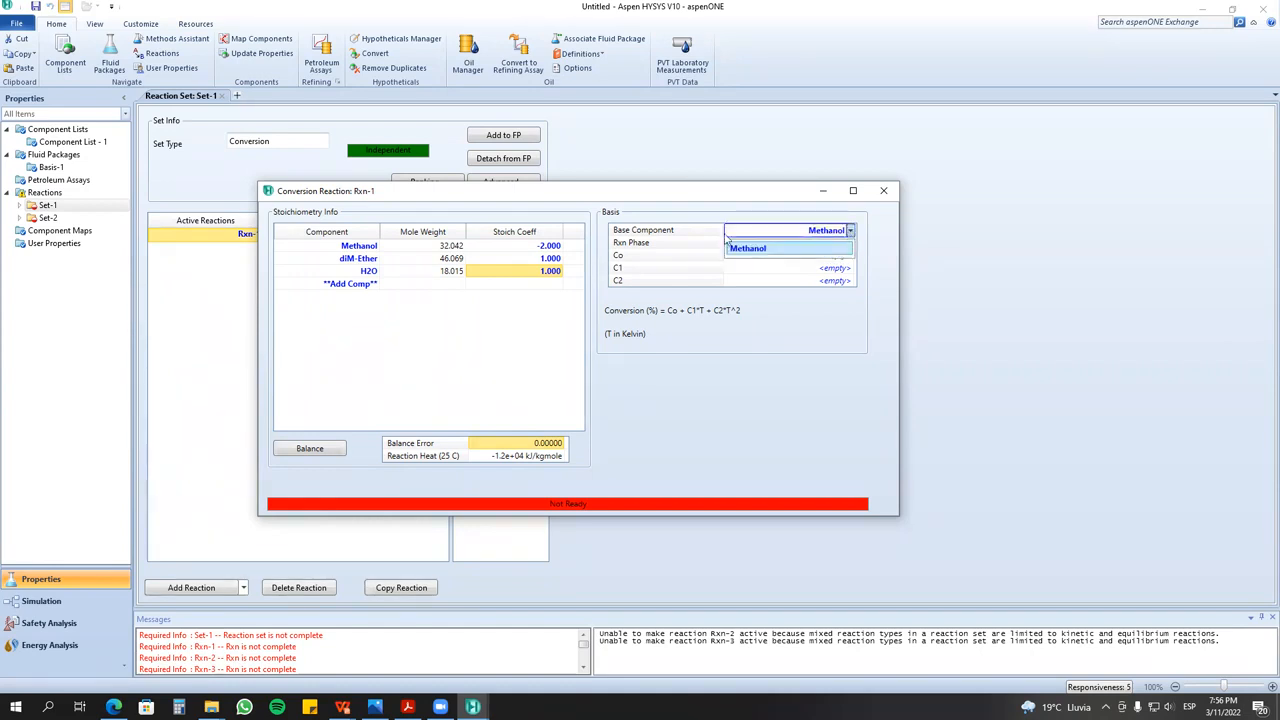
left_click(863, 231)
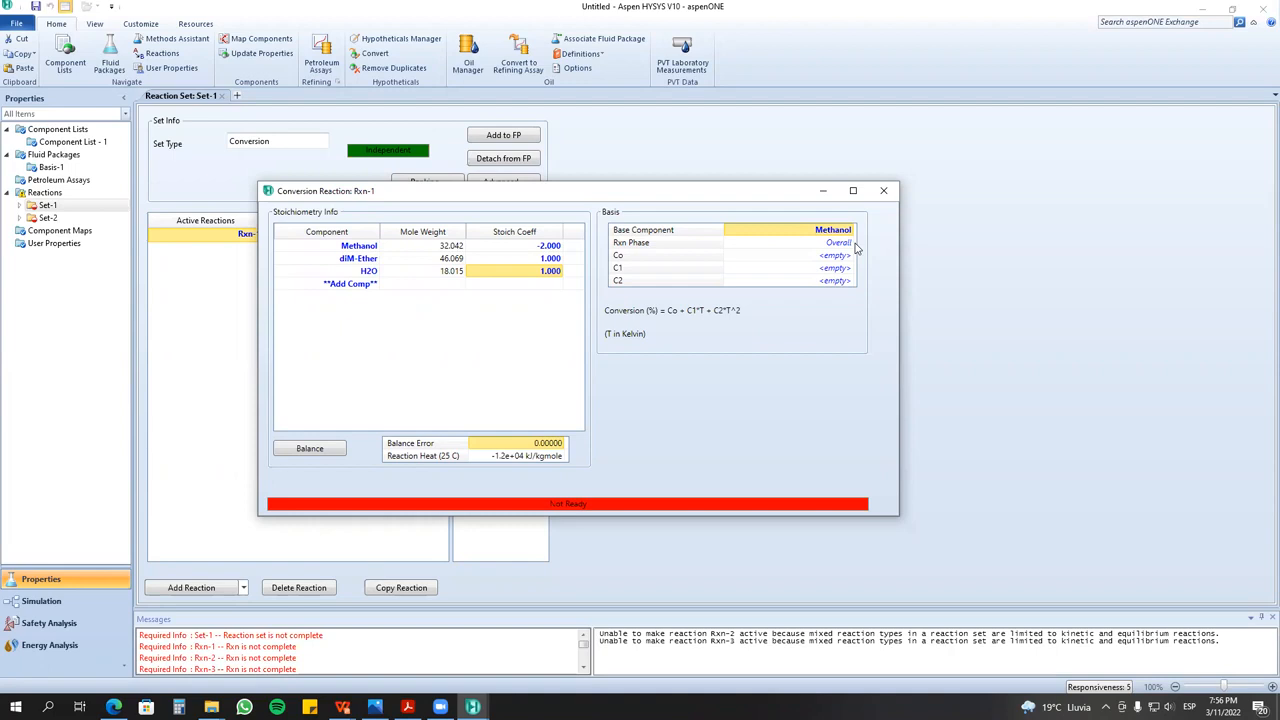
- Review the reaction phase options for Rxn-1 and choose Overall
left_click(817, 244)
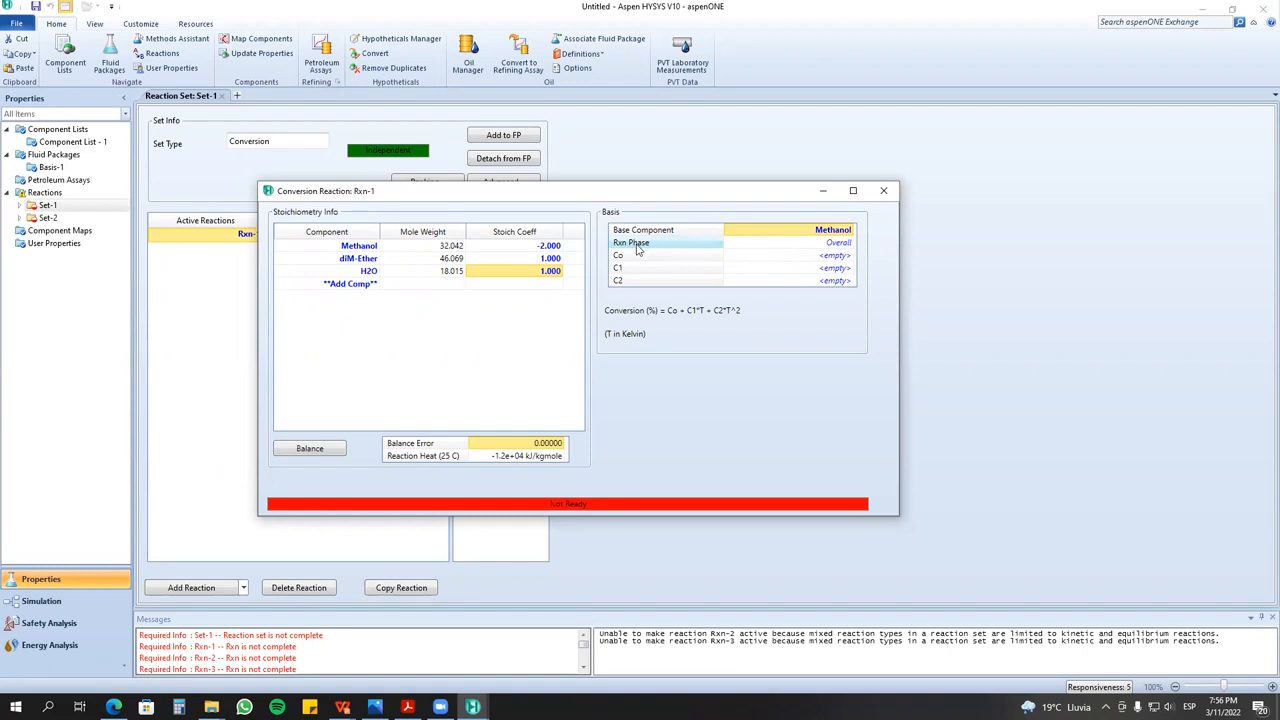
left_click(851, 244)
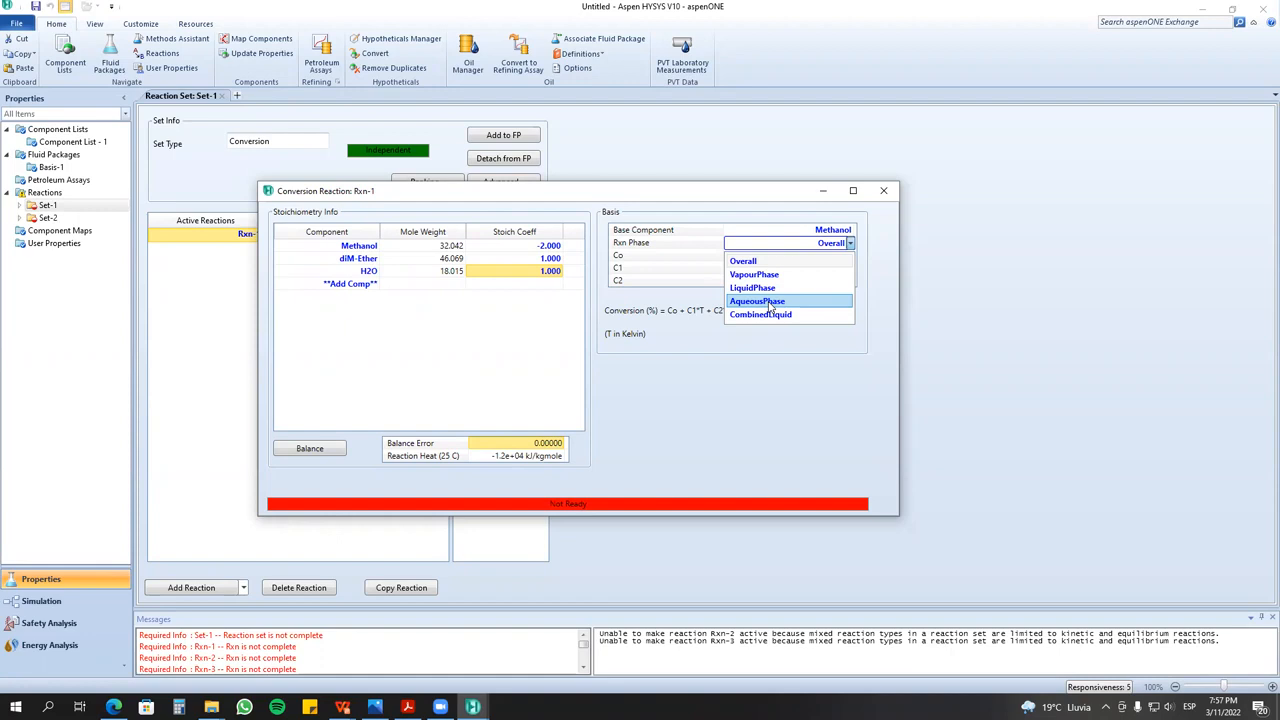
left_click(882, 286)
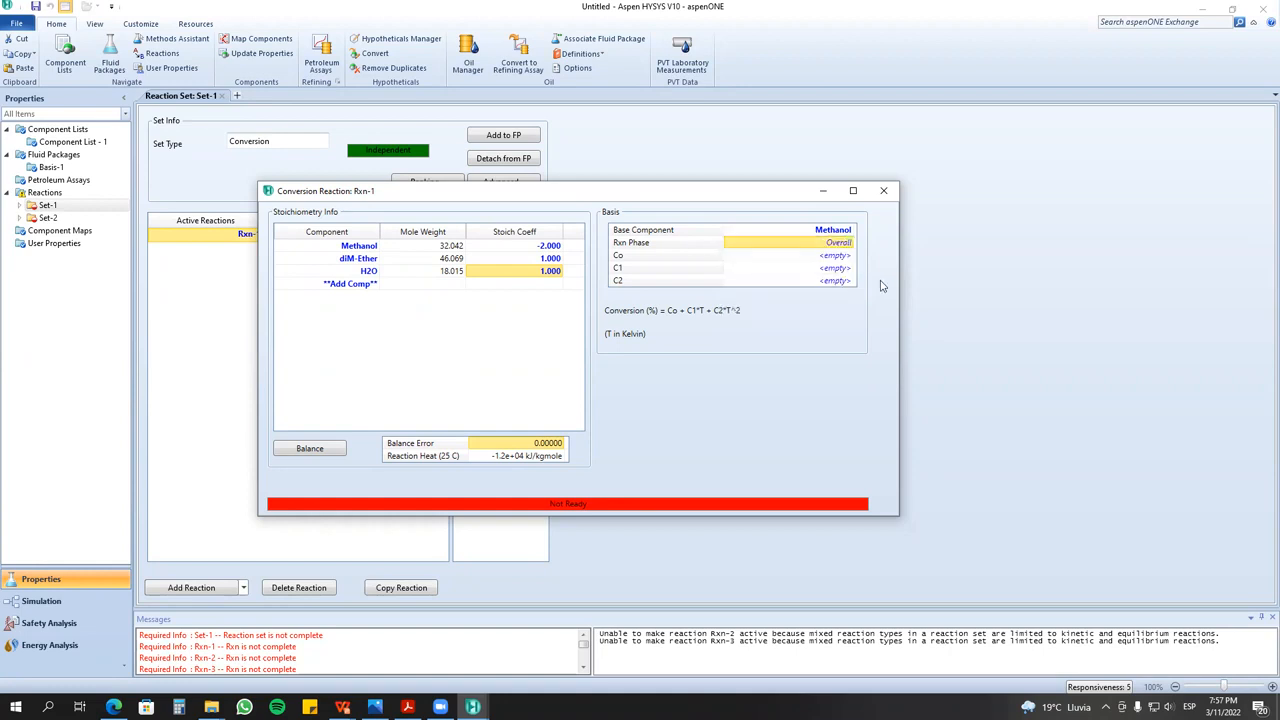
left_click(848, 243)
left_click(813, 263)
left_click(843, 242)
left_click(850, 243)
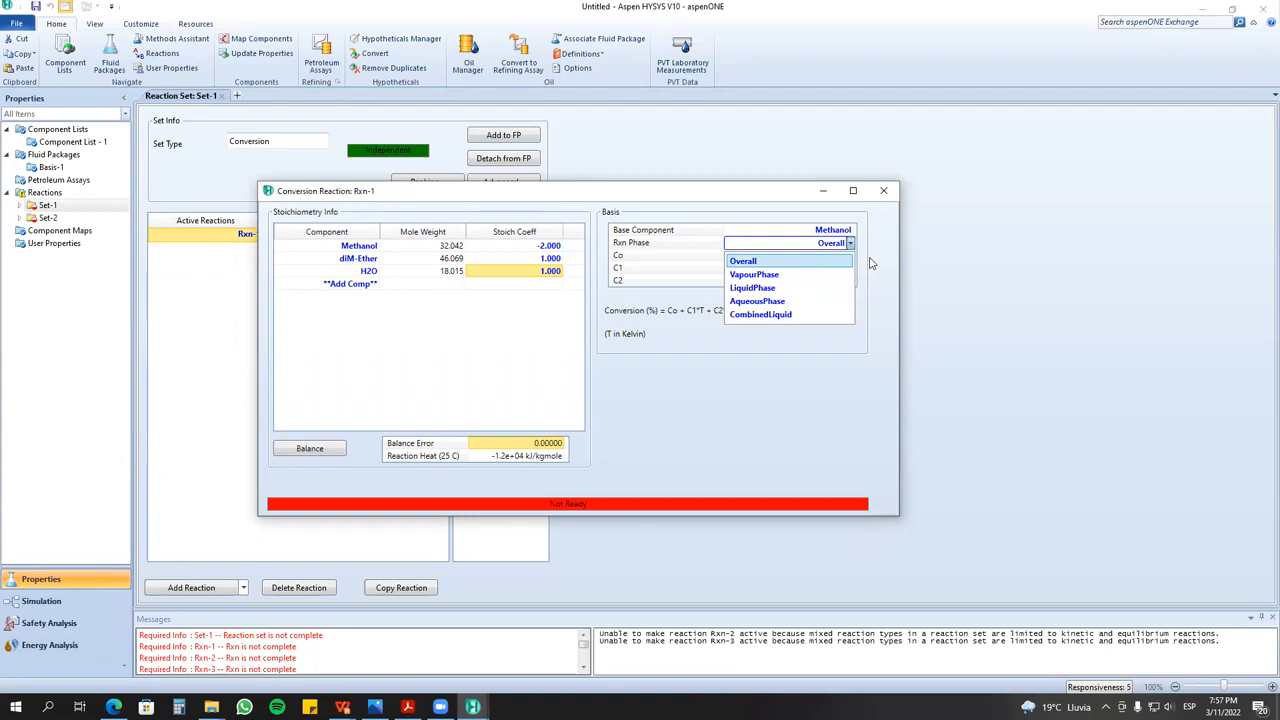
left_click(809, 261)
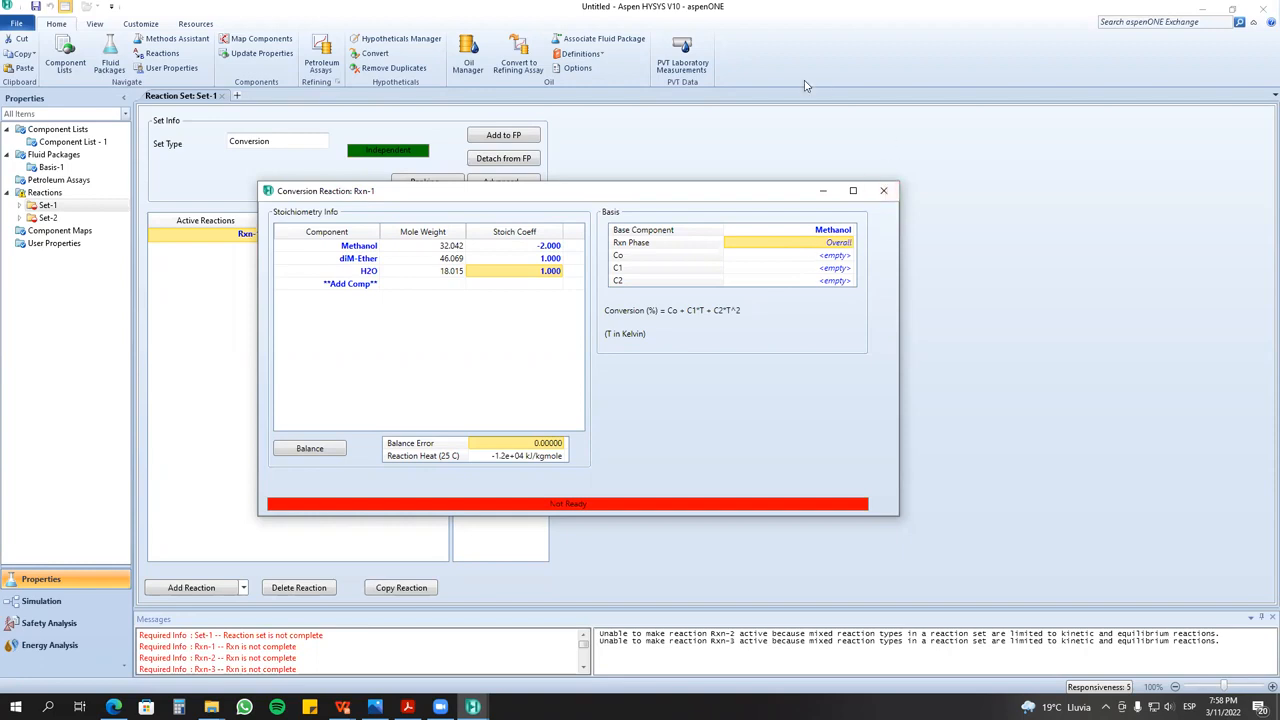
left_click(838, 243)
left_click(700, 281)
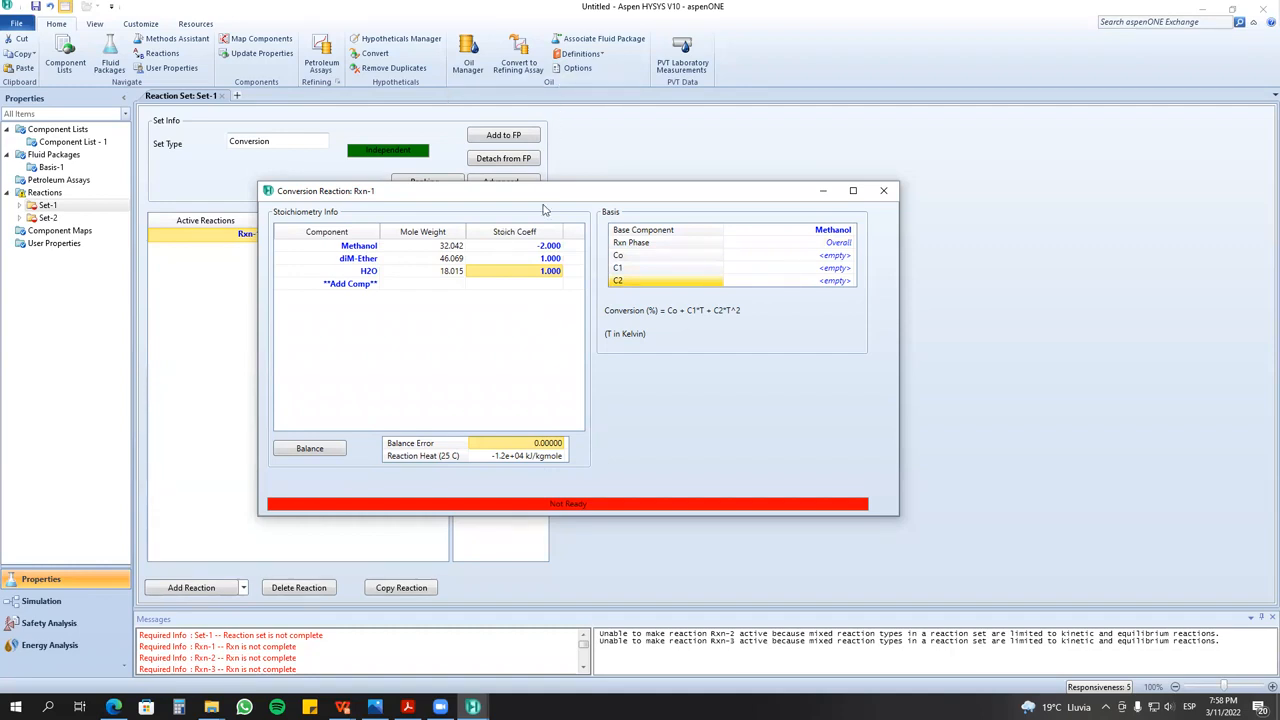
- Look up the methanol conversion on the WPS presentation's Problema slide and set Co of Rxn-1 to 70
left_click(342, 707)
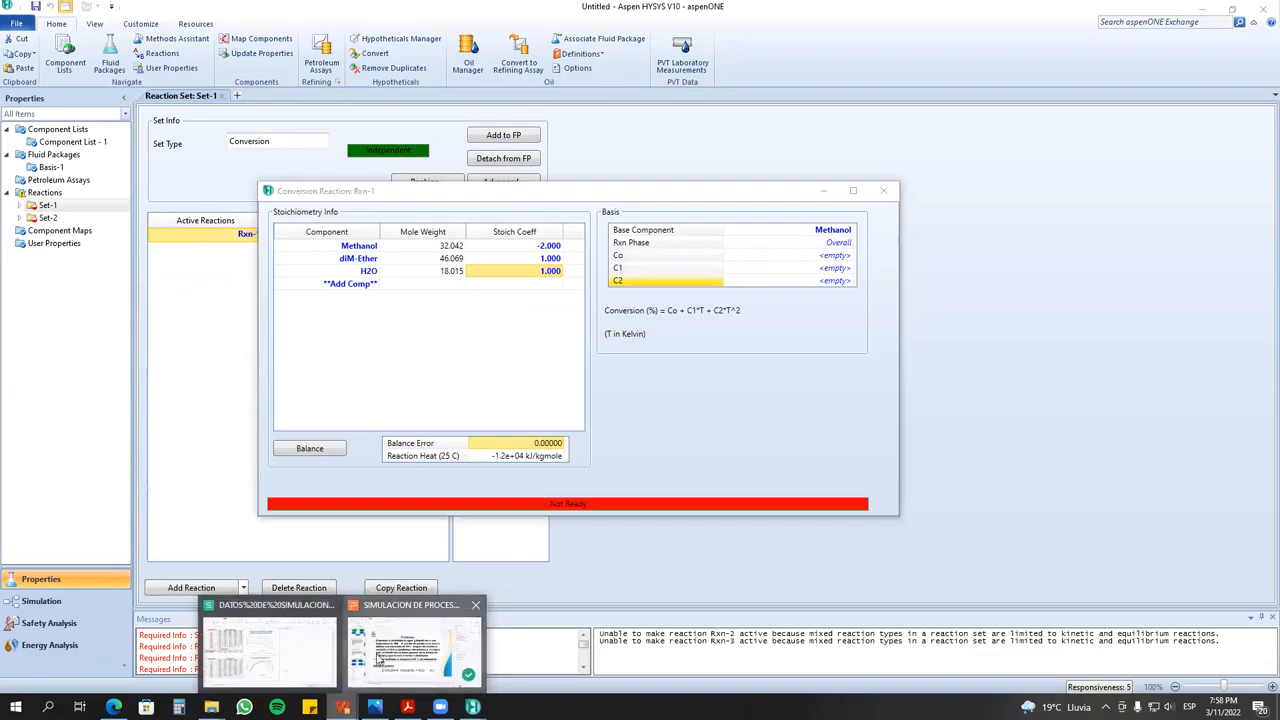
left_click(379, 658)
left_click_drag(604, 301, 556, 301)
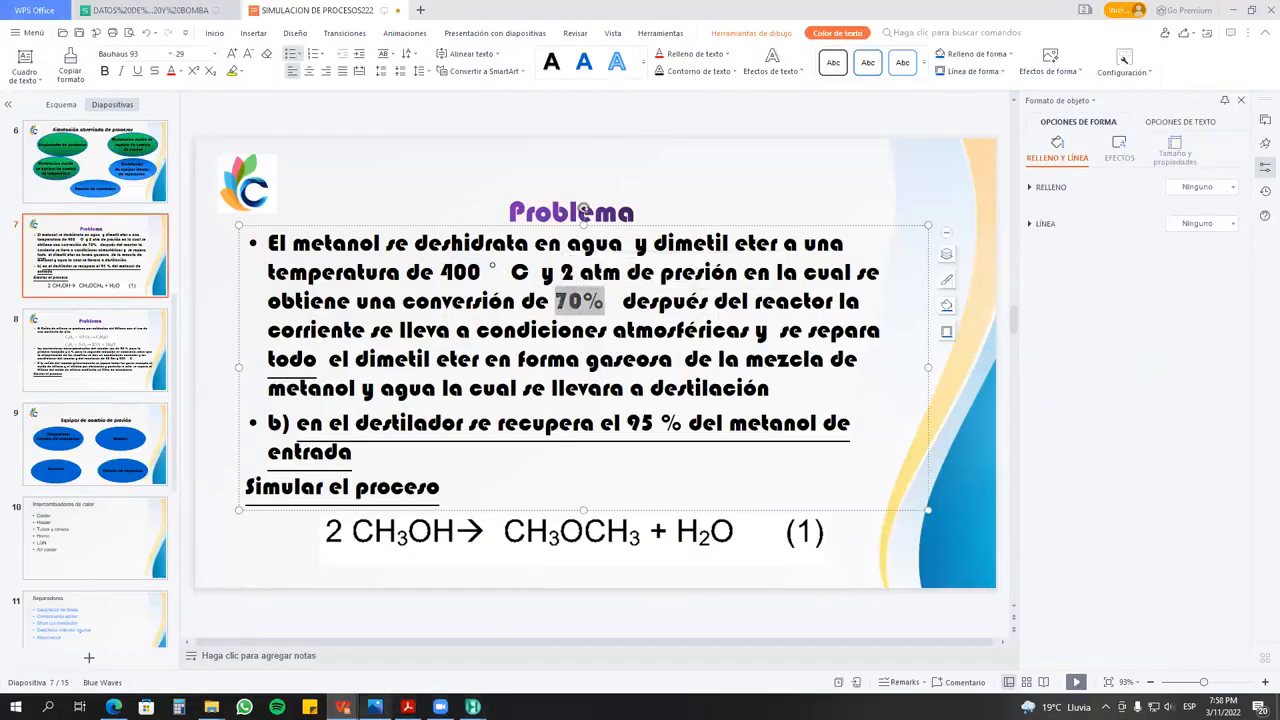
mouse_move(342, 707)
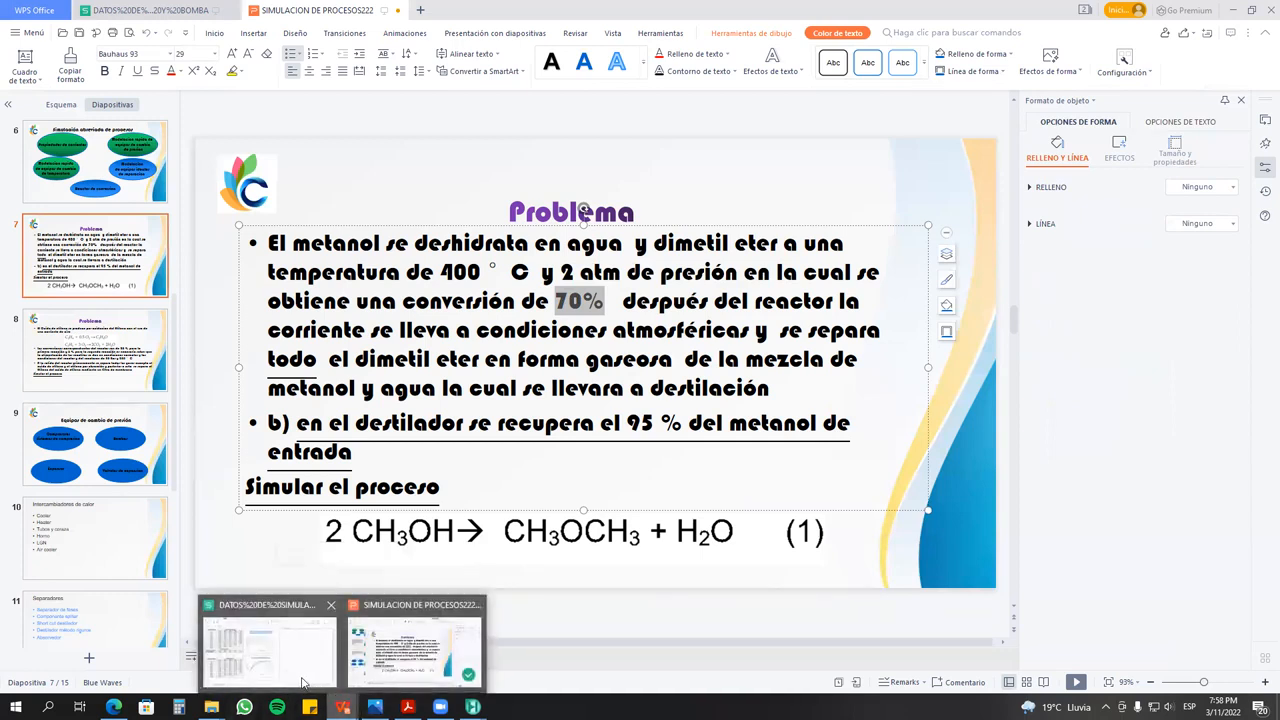
mouse_move(472, 707)
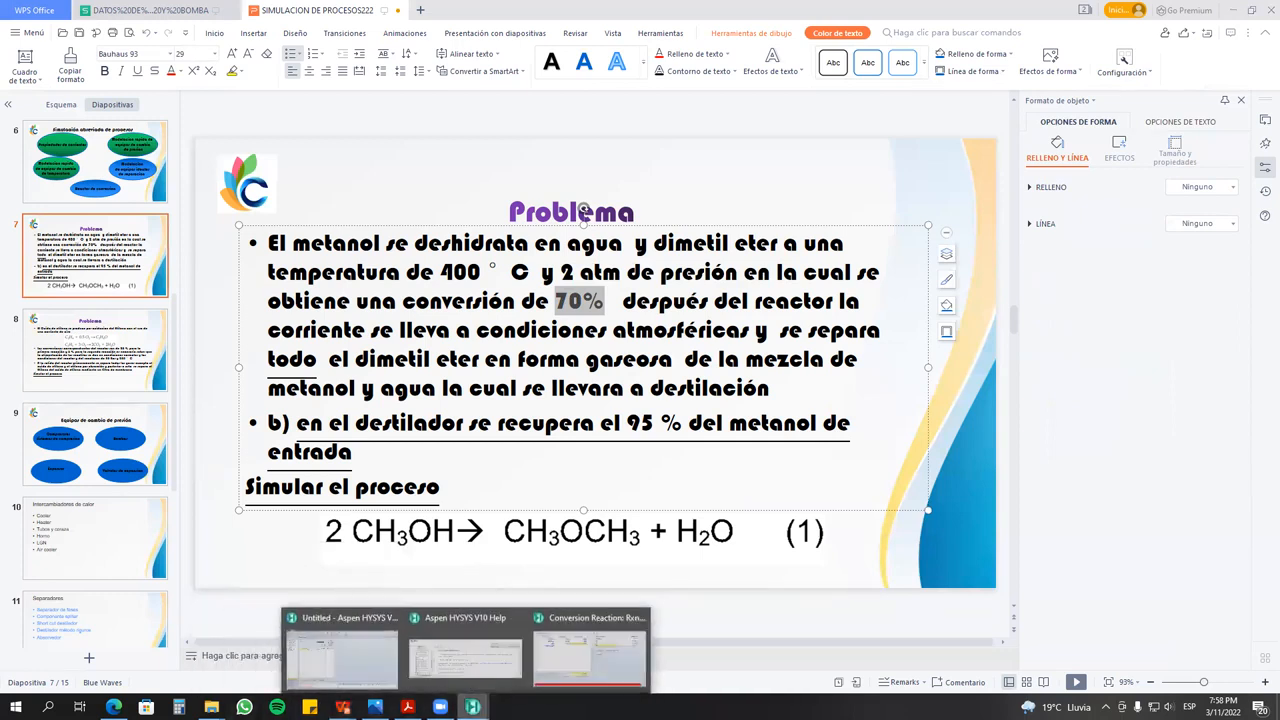
left_click(606, 646)
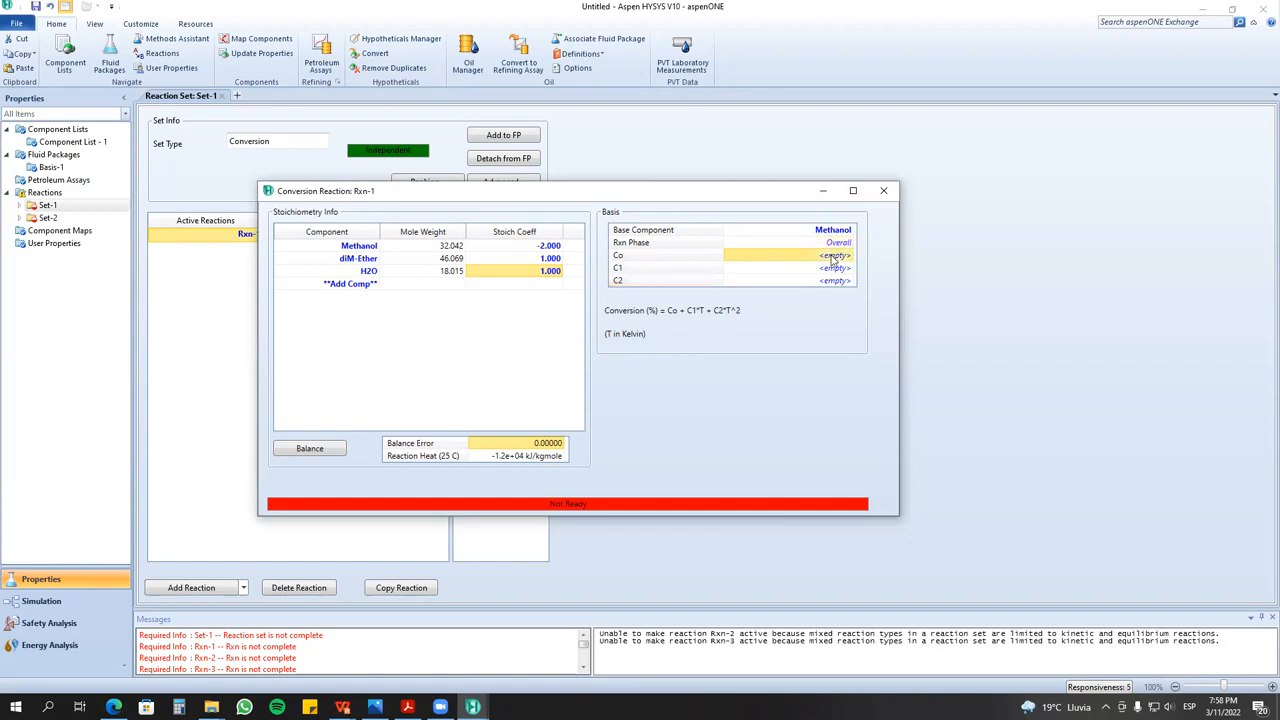
type("70")
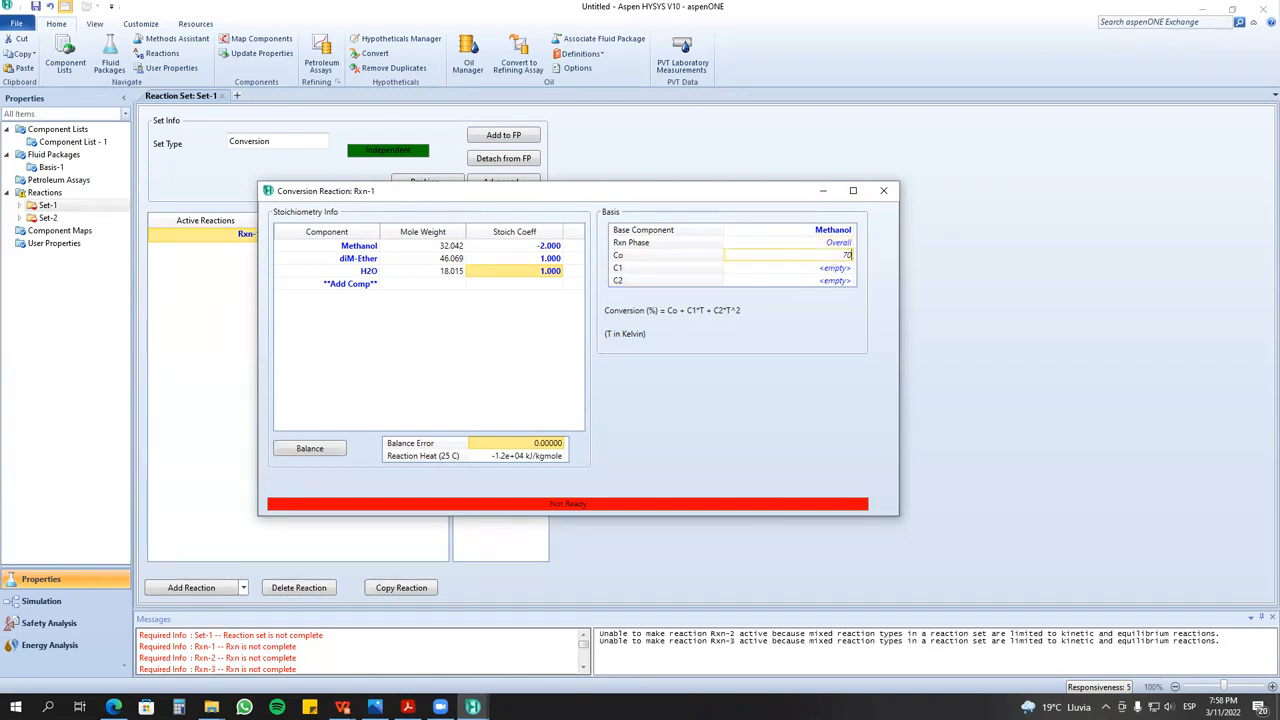
- Apply the Co value of 70 to Rxn-1 and close the conversion reaction
key("Return")
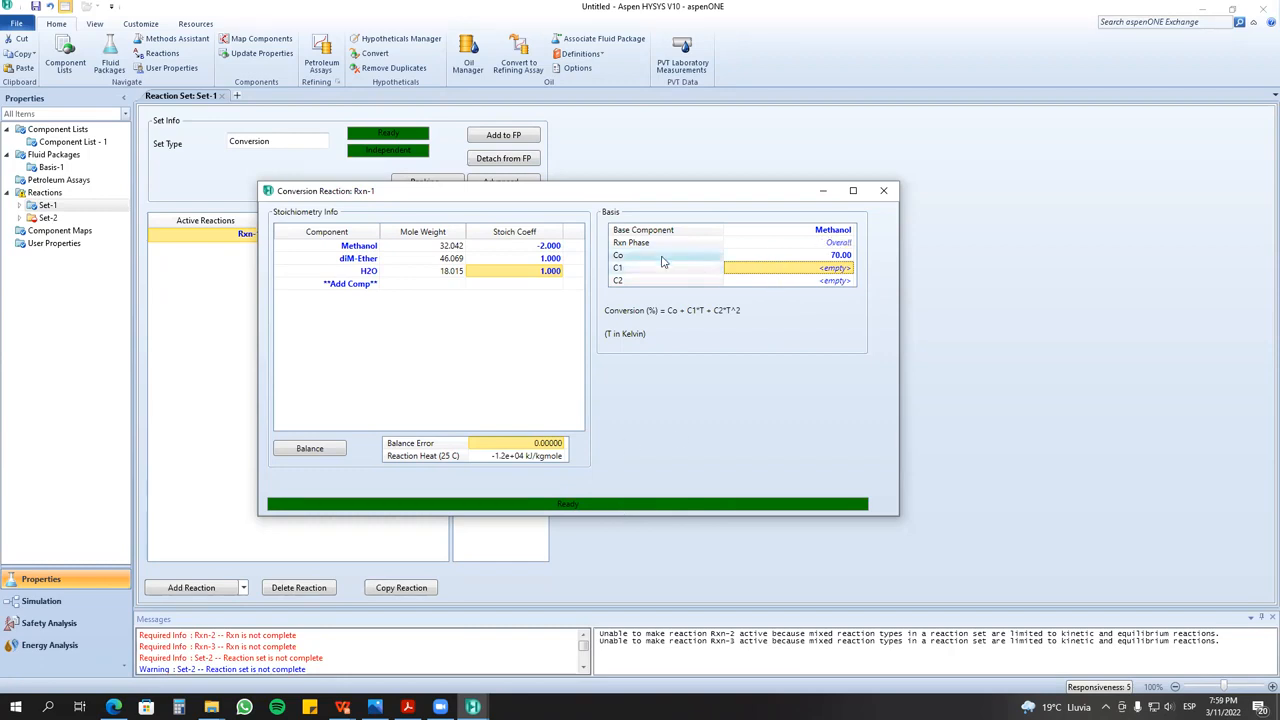
left_click(815, 257)
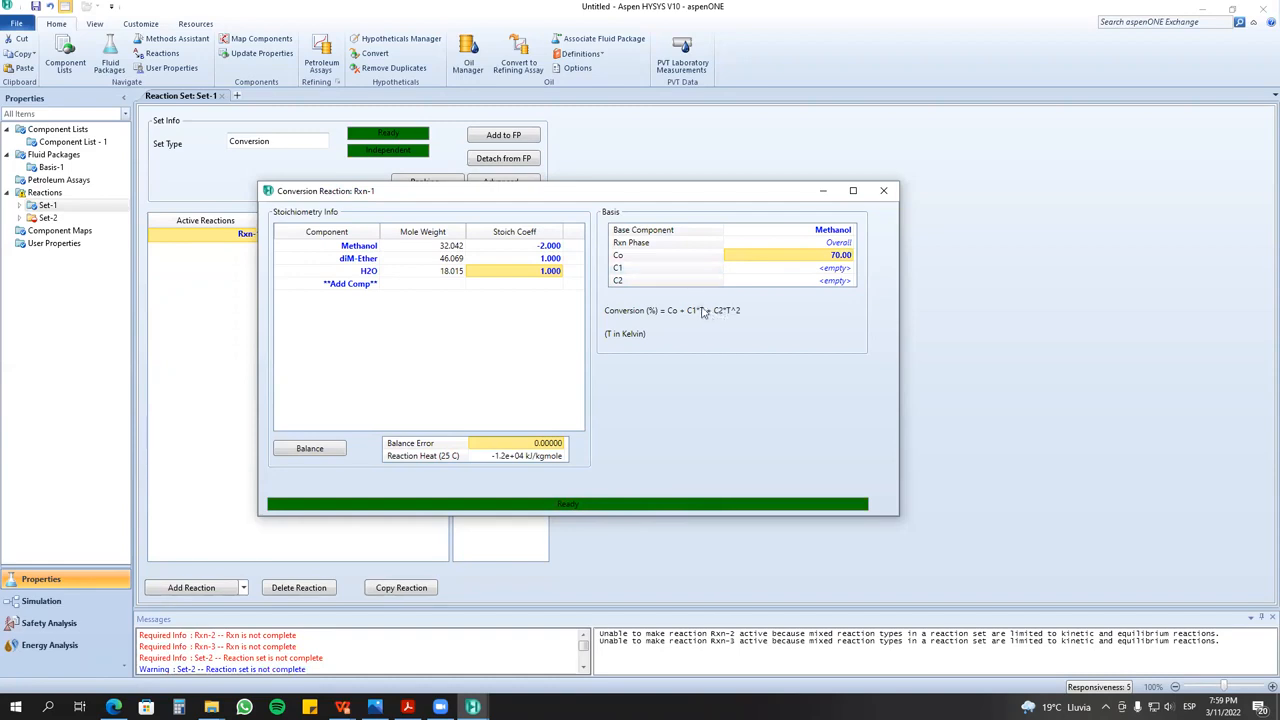
left_click_drag(1224, 687, 1224, 687)
left_click(765, 344)
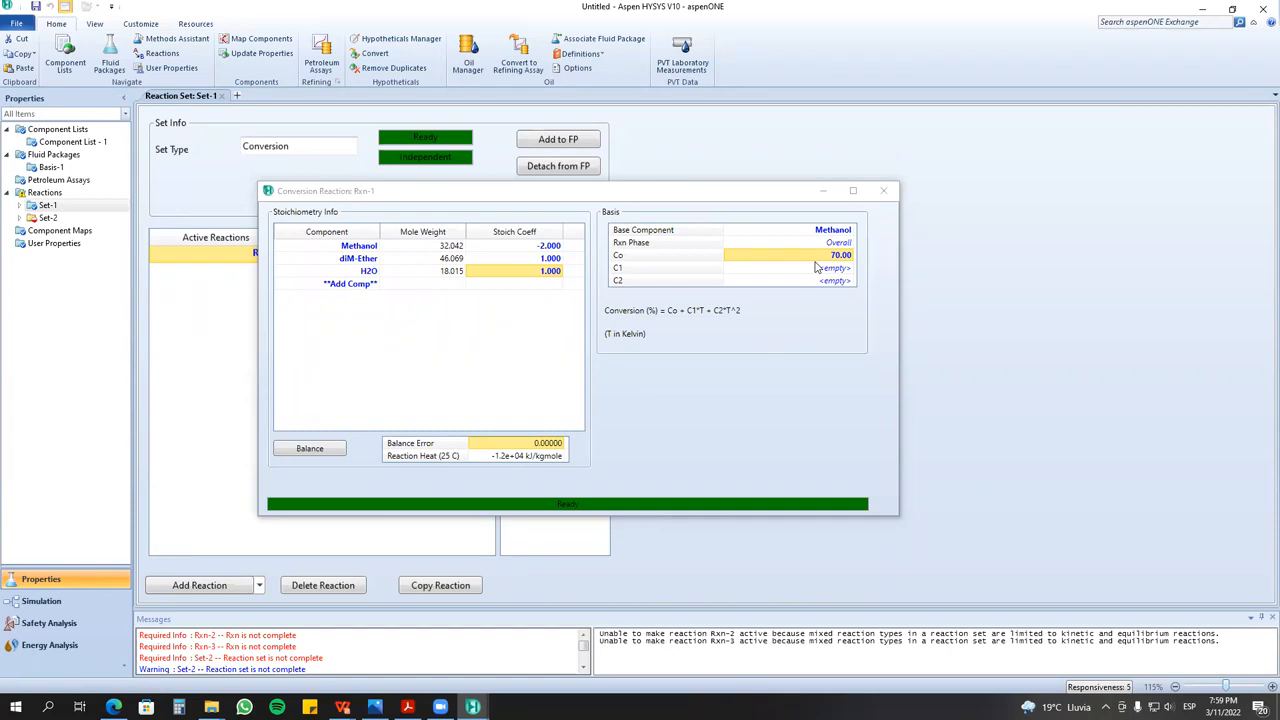
left_click(882, 191)
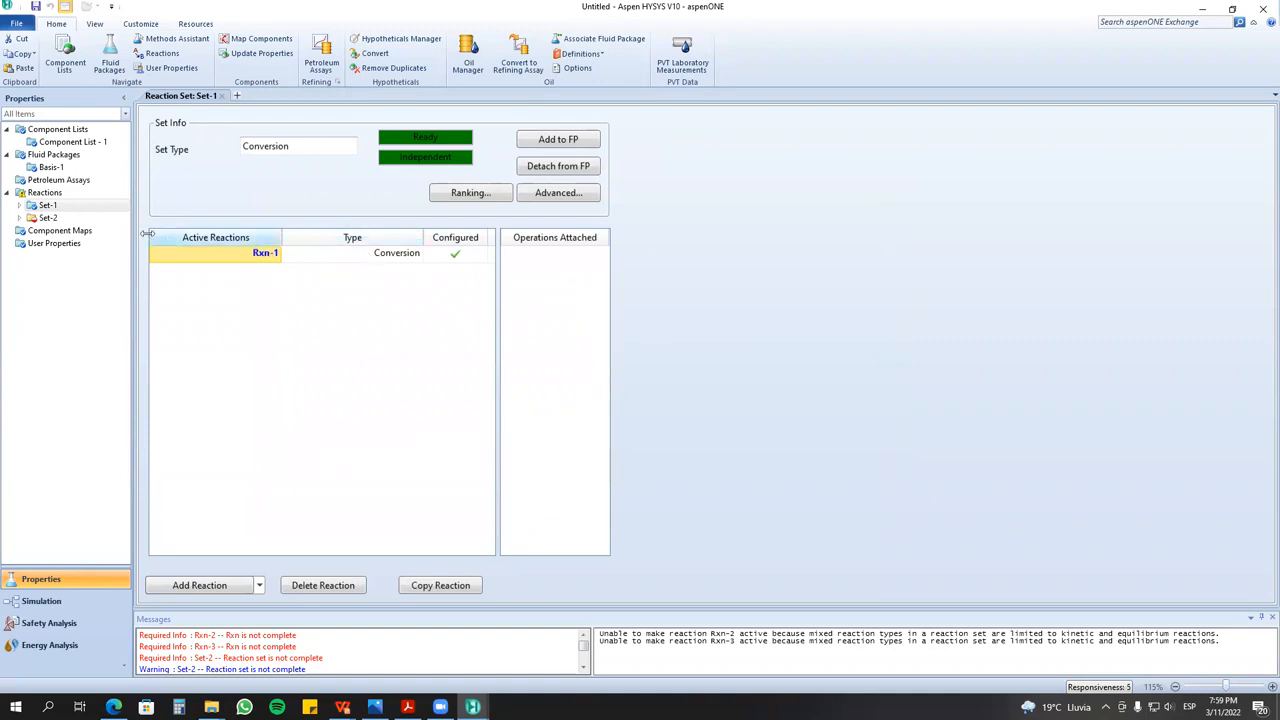
- Open Rxn-4 of Set-2 and set its basis to Partial Pres and its reaction phase to Overall
left_click(77, 221)
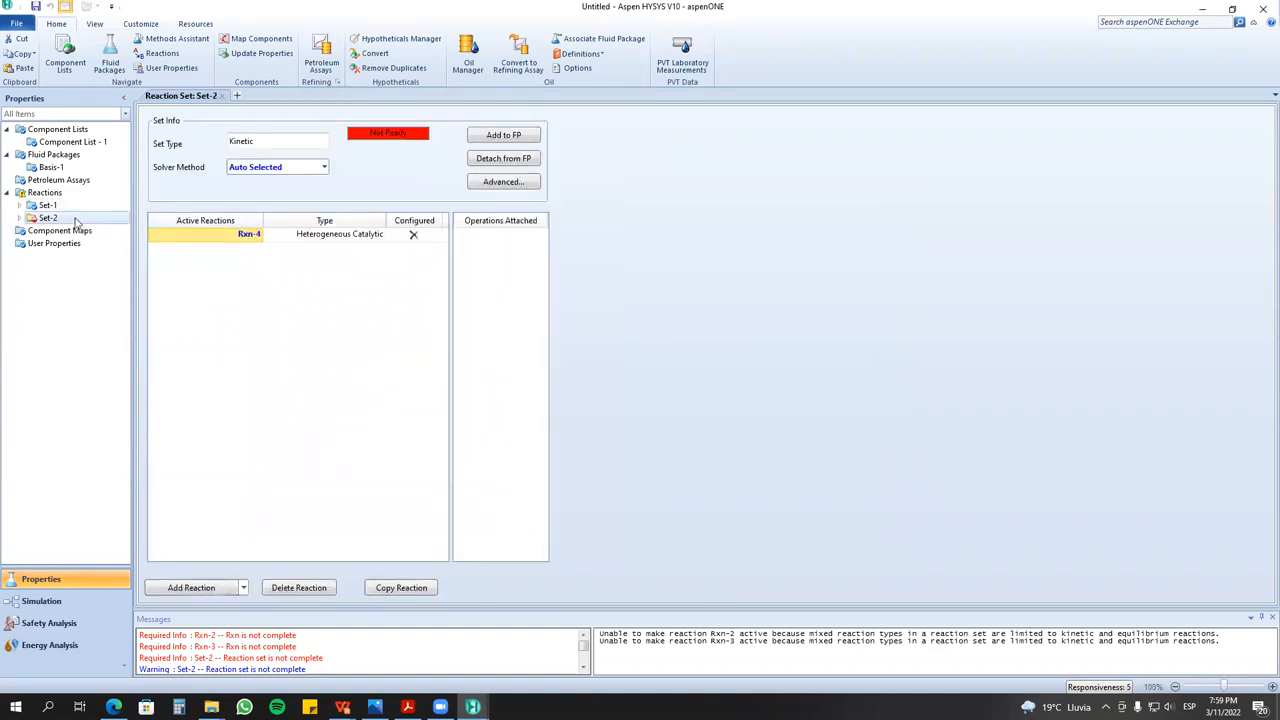
double_click(240, 240)
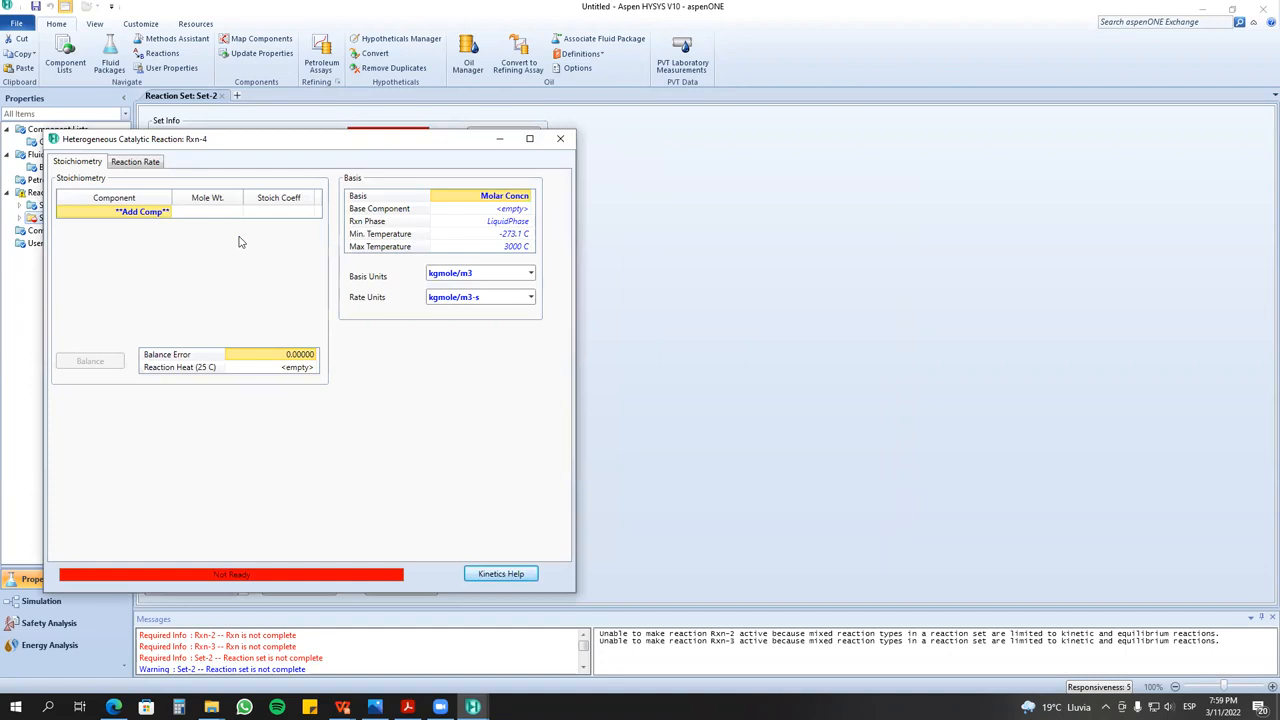
left_click_drag(357, 145, 480, 173)
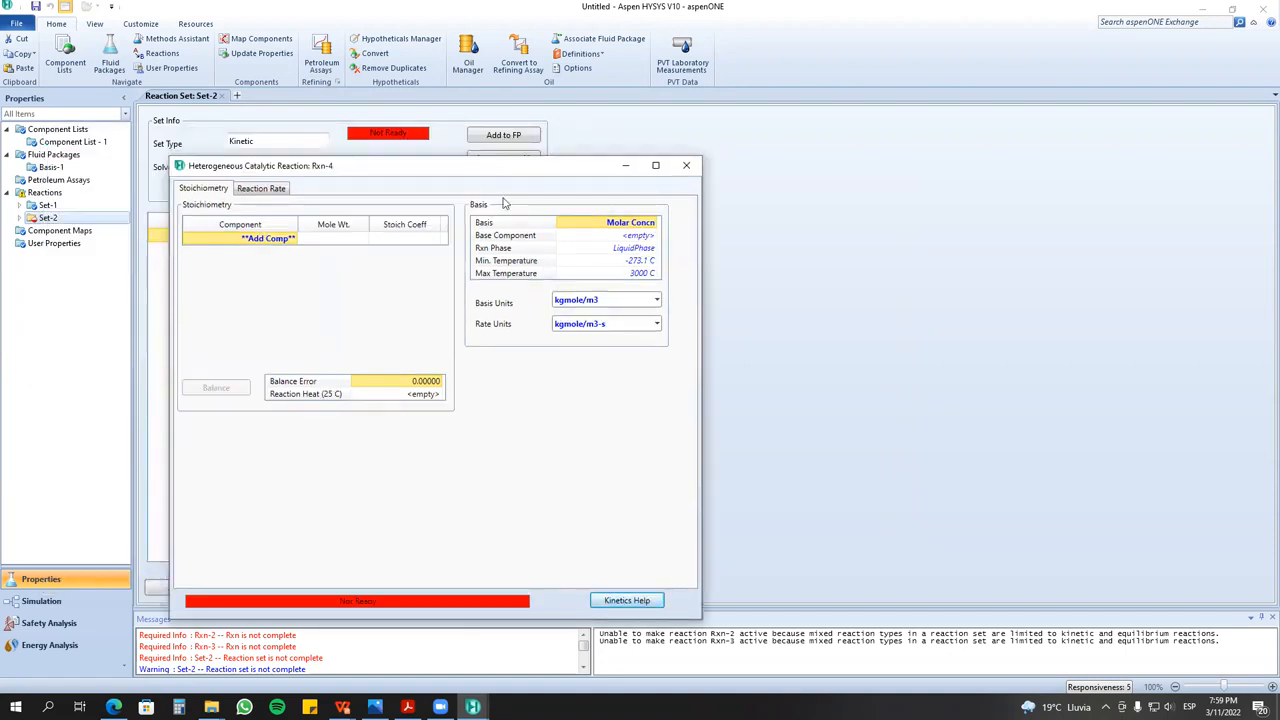
left_click(648, 223)
left_click(652, 223)
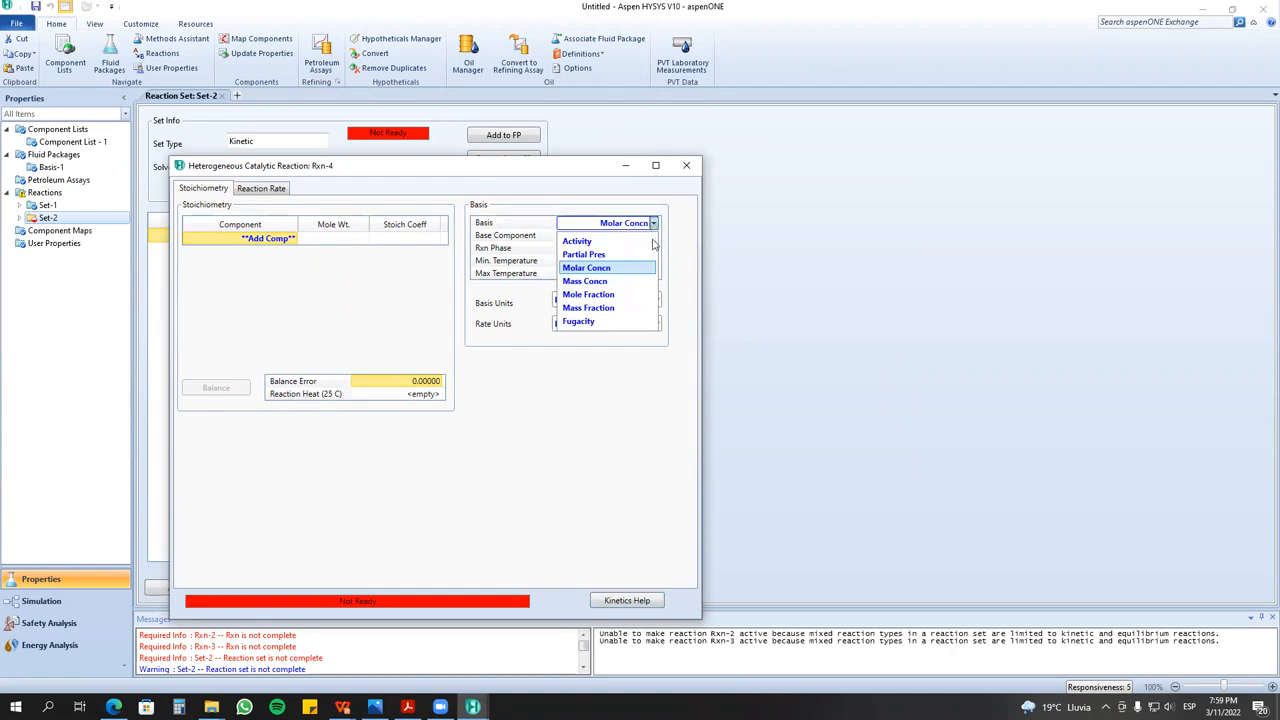
left_click(646, 254)
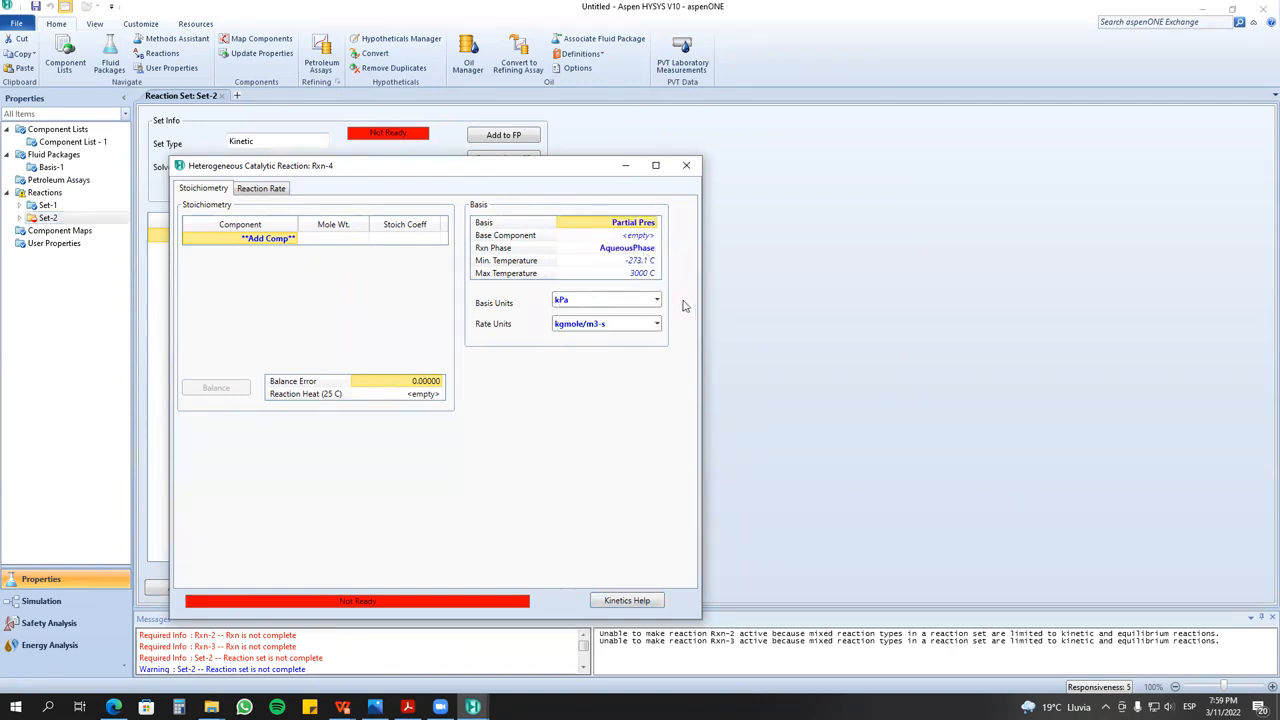
left_click(650, 249)
left_click(653, 249)
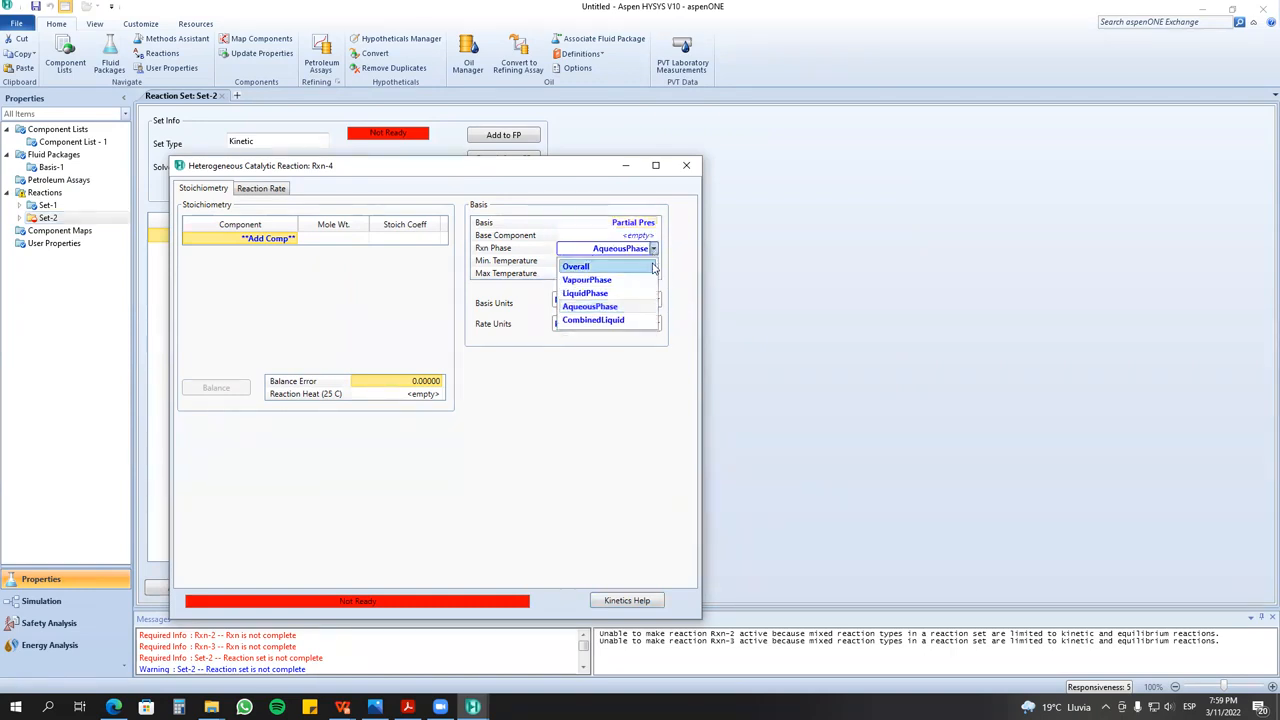
left_click(653, 267)
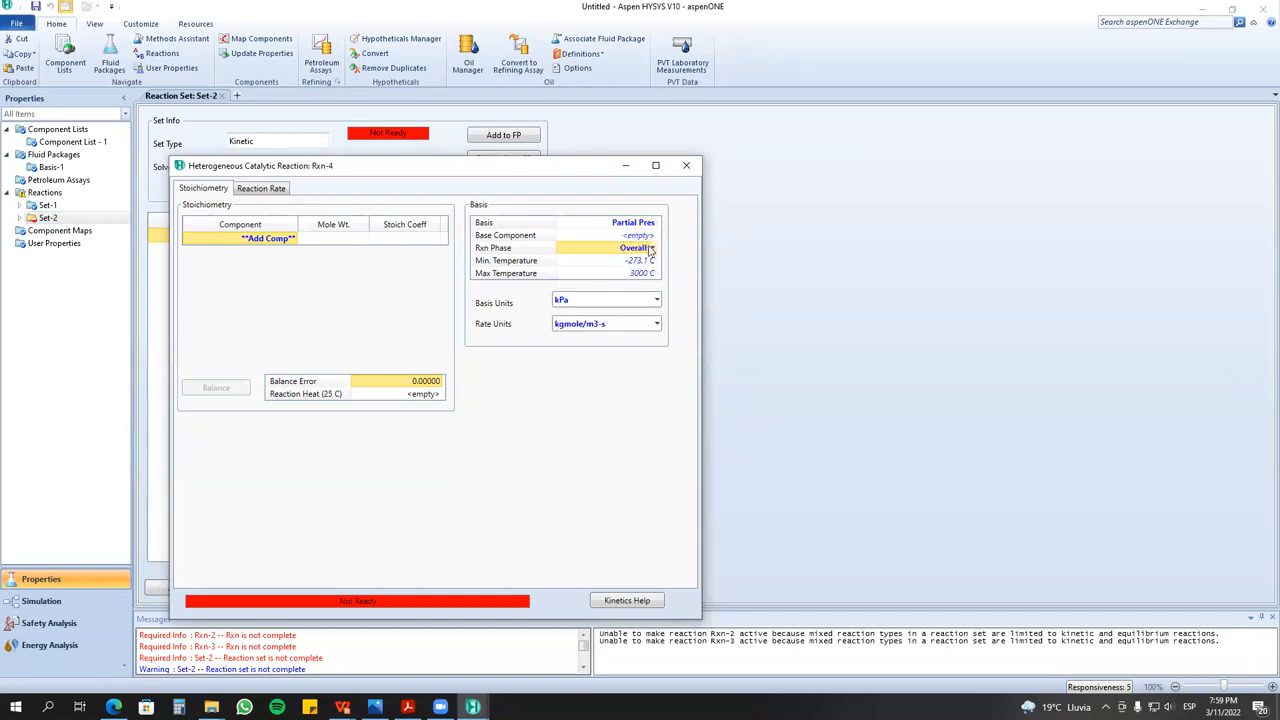
- Set Rxn-4's basis units to Pa and its rate units to gmole/L-s
left_click(656, 300)
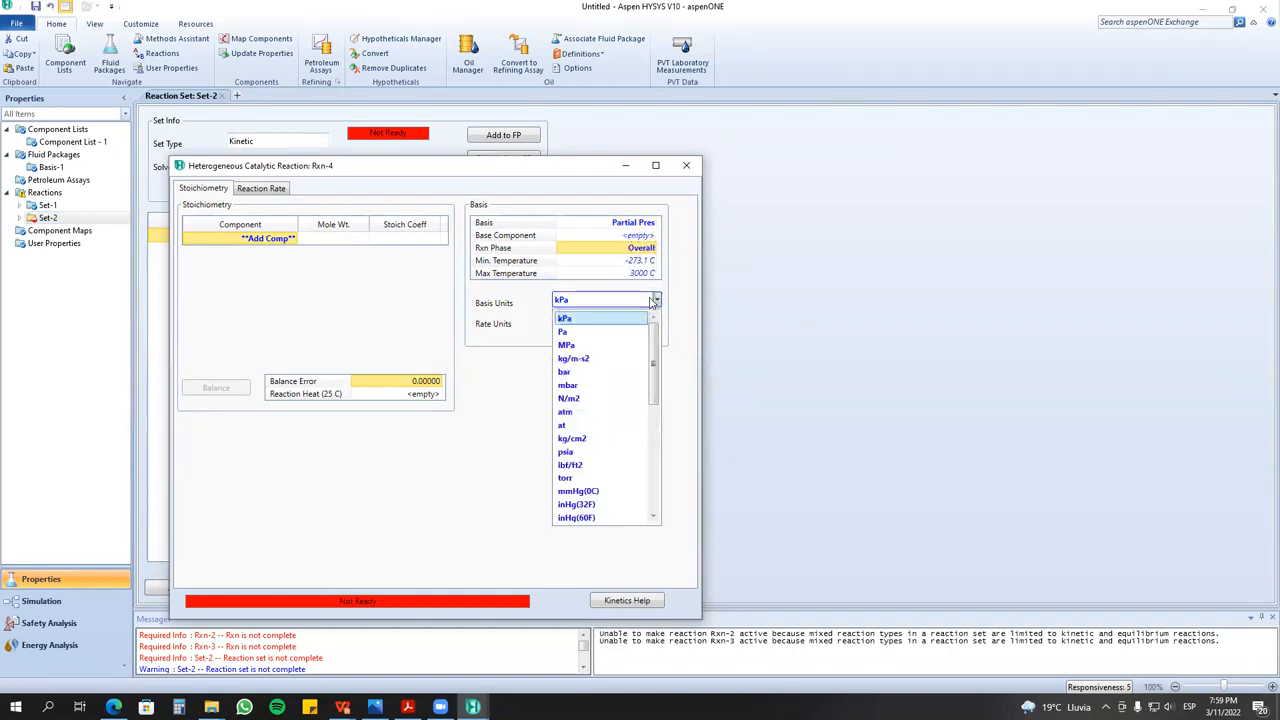
left_click(634, 336)
left_click(655, 324)
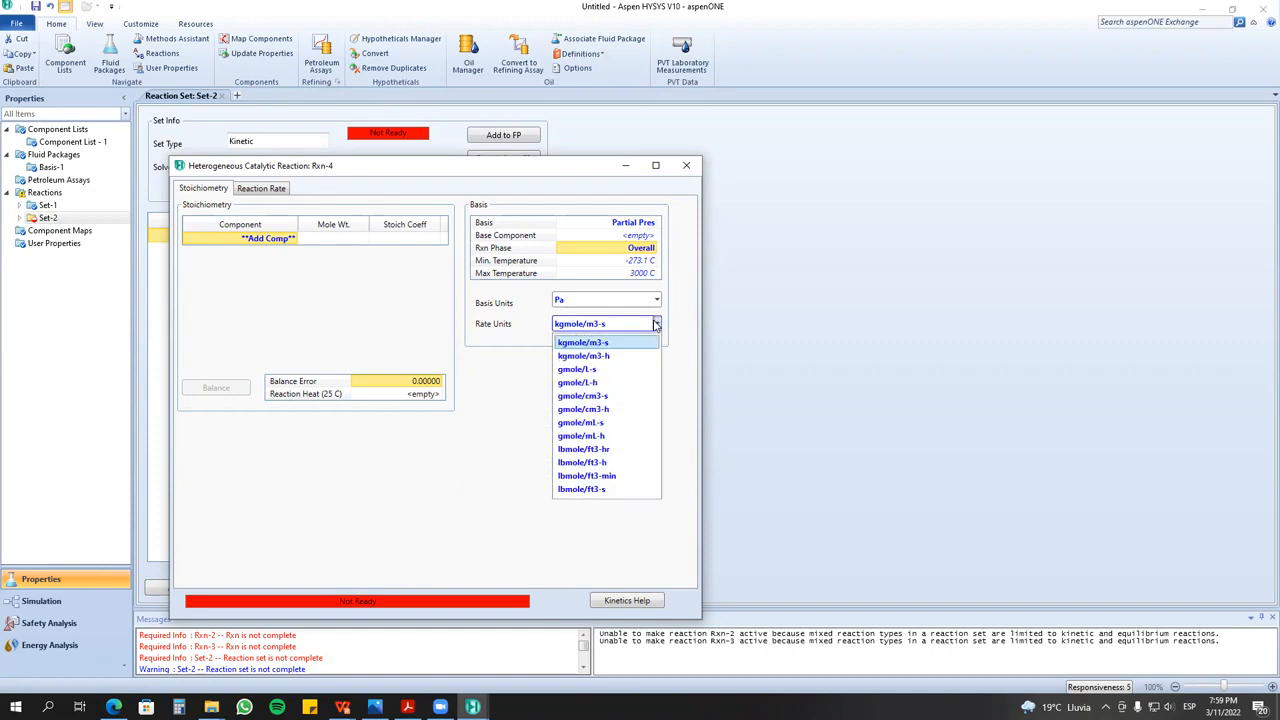
left_click(622, 370)
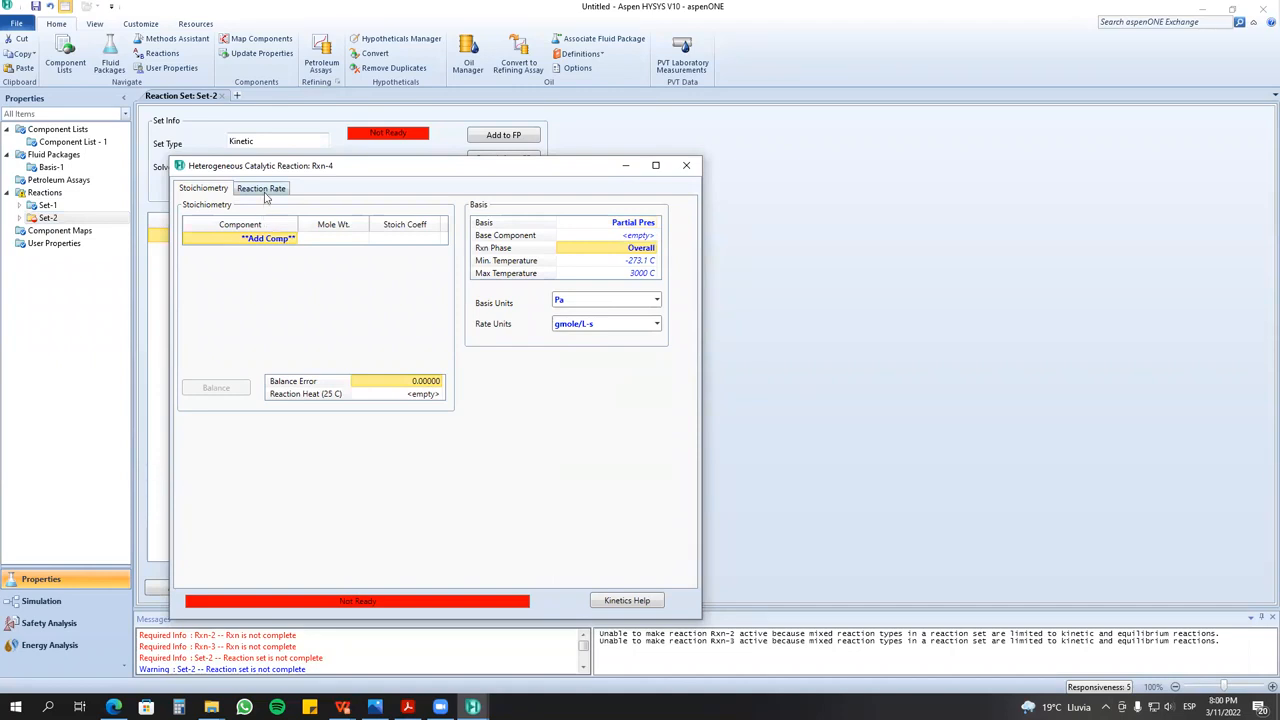
- Examine the reaction rate parameters Rxn-4 requires, compare them with Rxn-1's conversion basis, and close both reactions
left_click(266, 192)
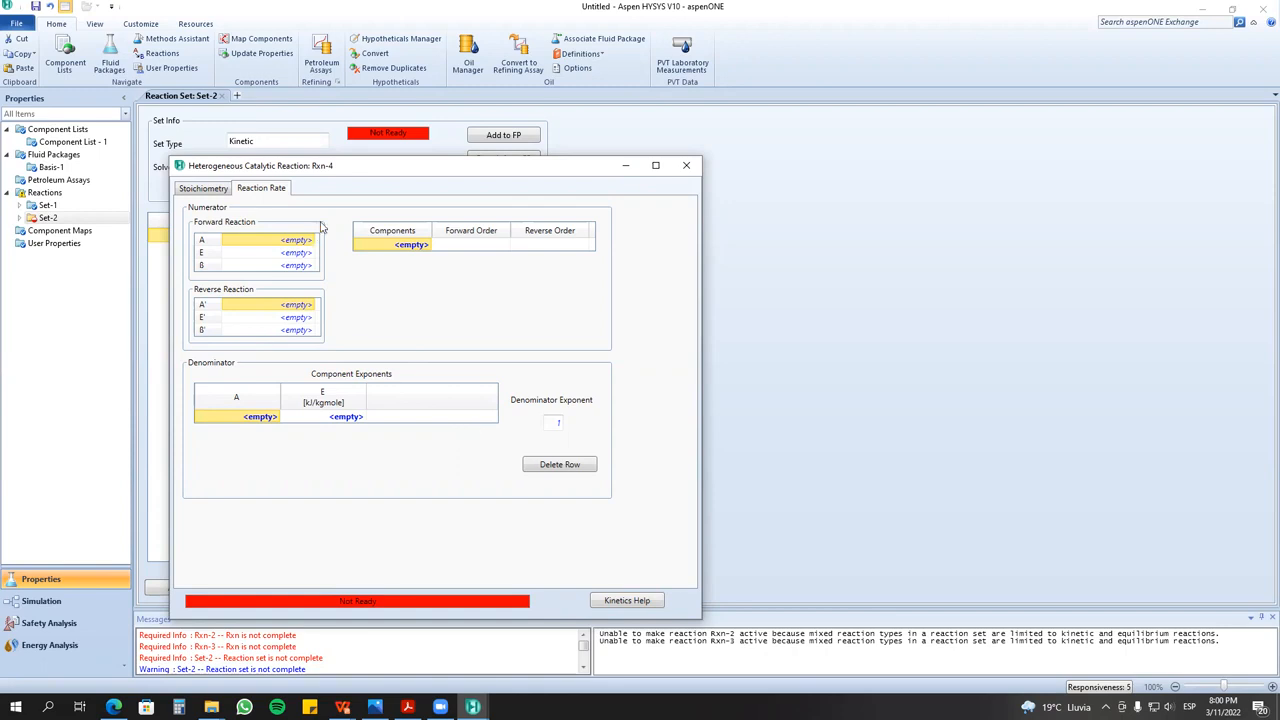
left_click_drag(429, 166, 343, 381)
left_click(47, 205)
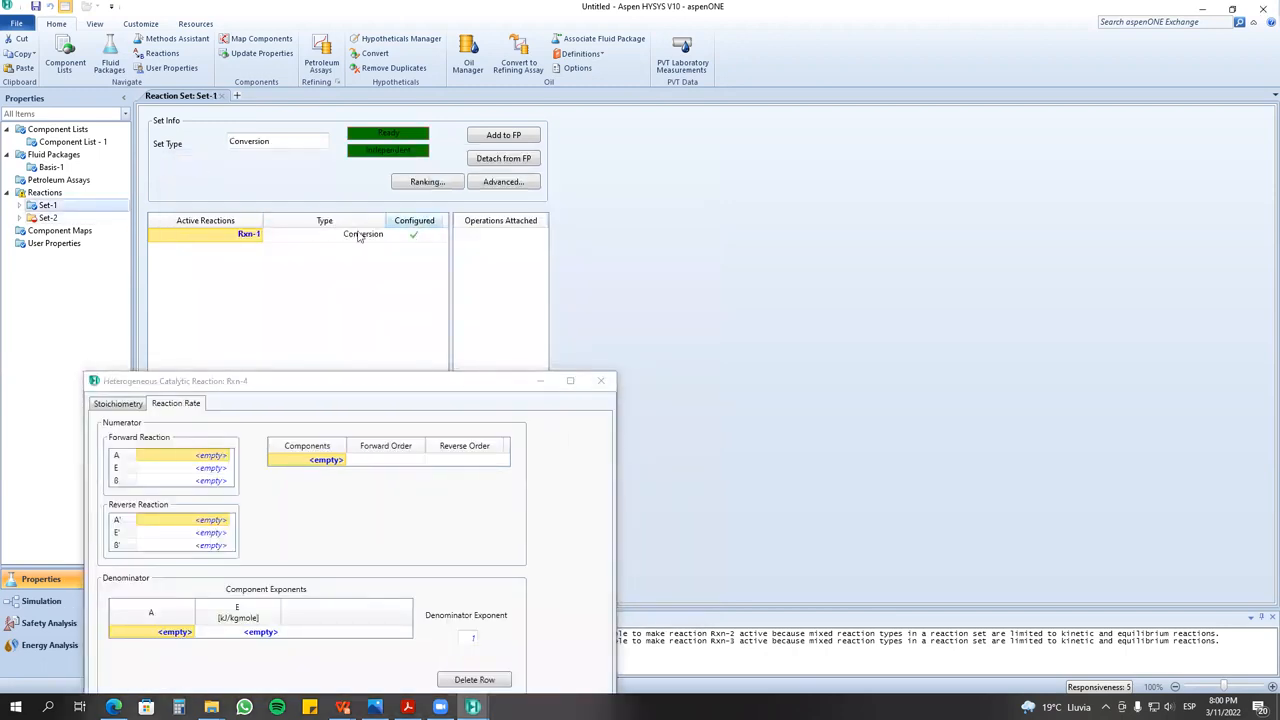
double_click(247, 235)
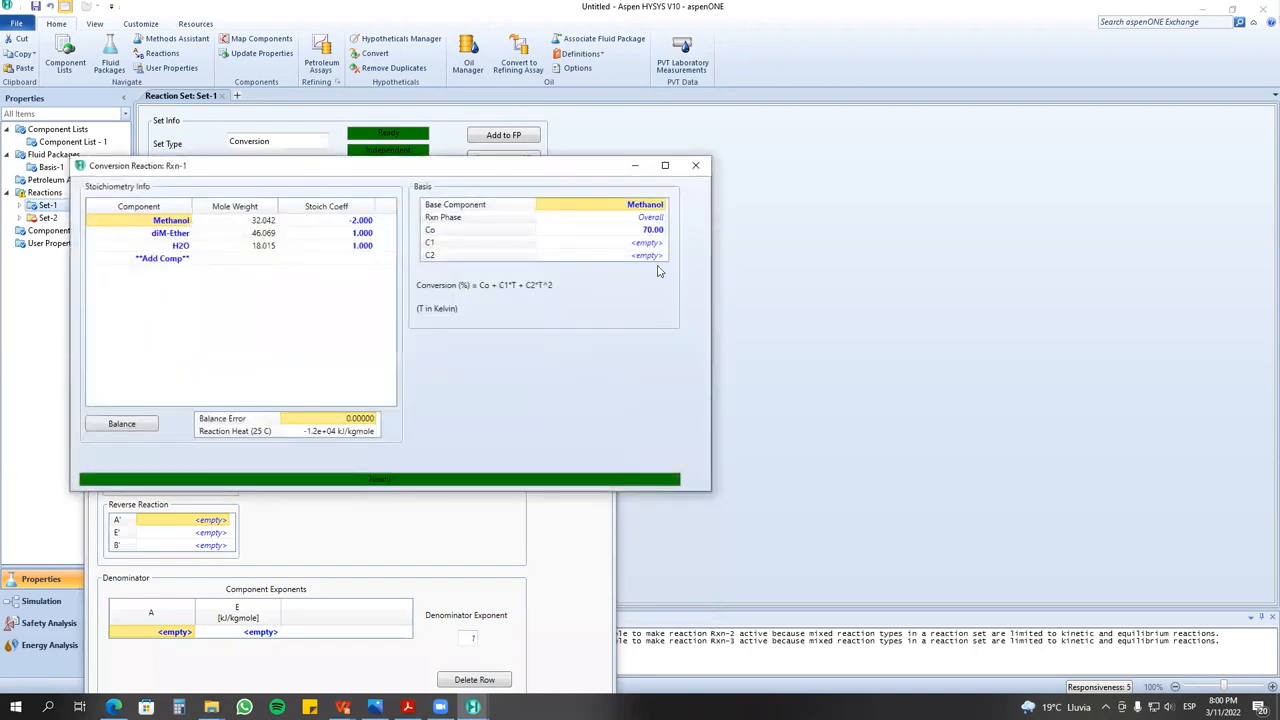
left_click(695, 165)
left_click_drag(398, 385, 536, 181)
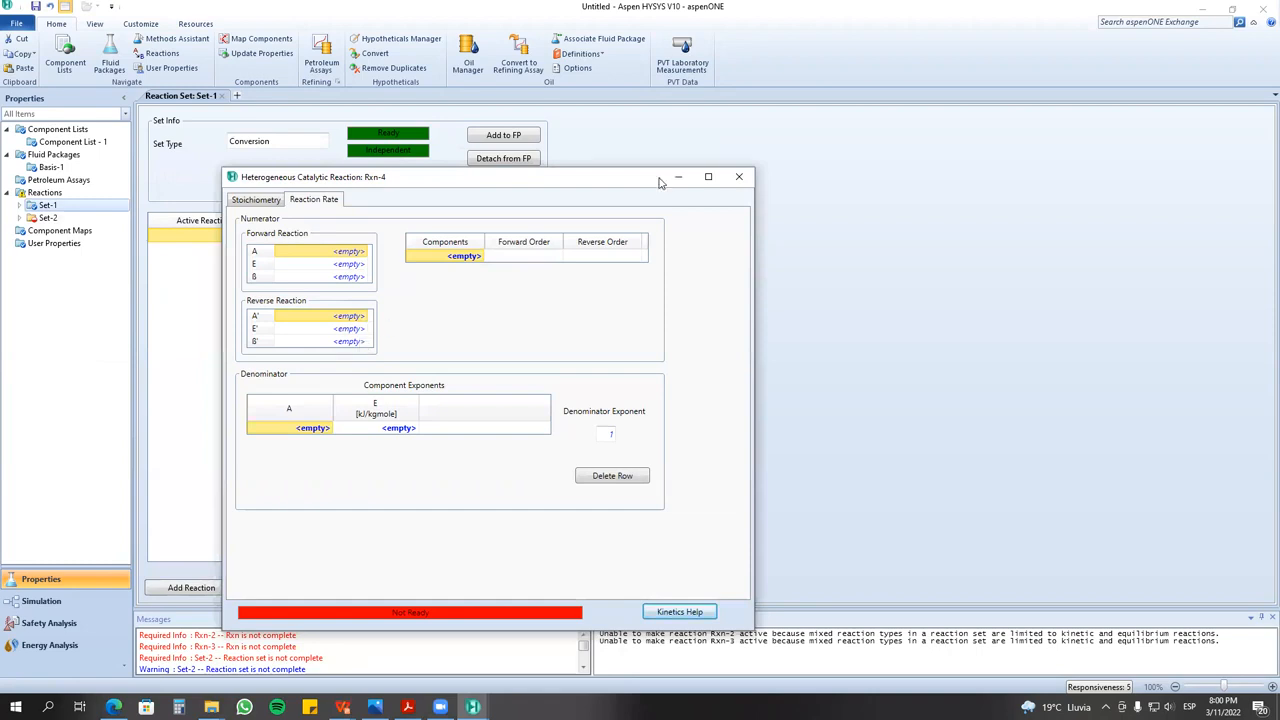
left_click_drag(631, 188, 452, 358)
left_click(84, 192)
left_click(84, 204)
double_click(243, 235)
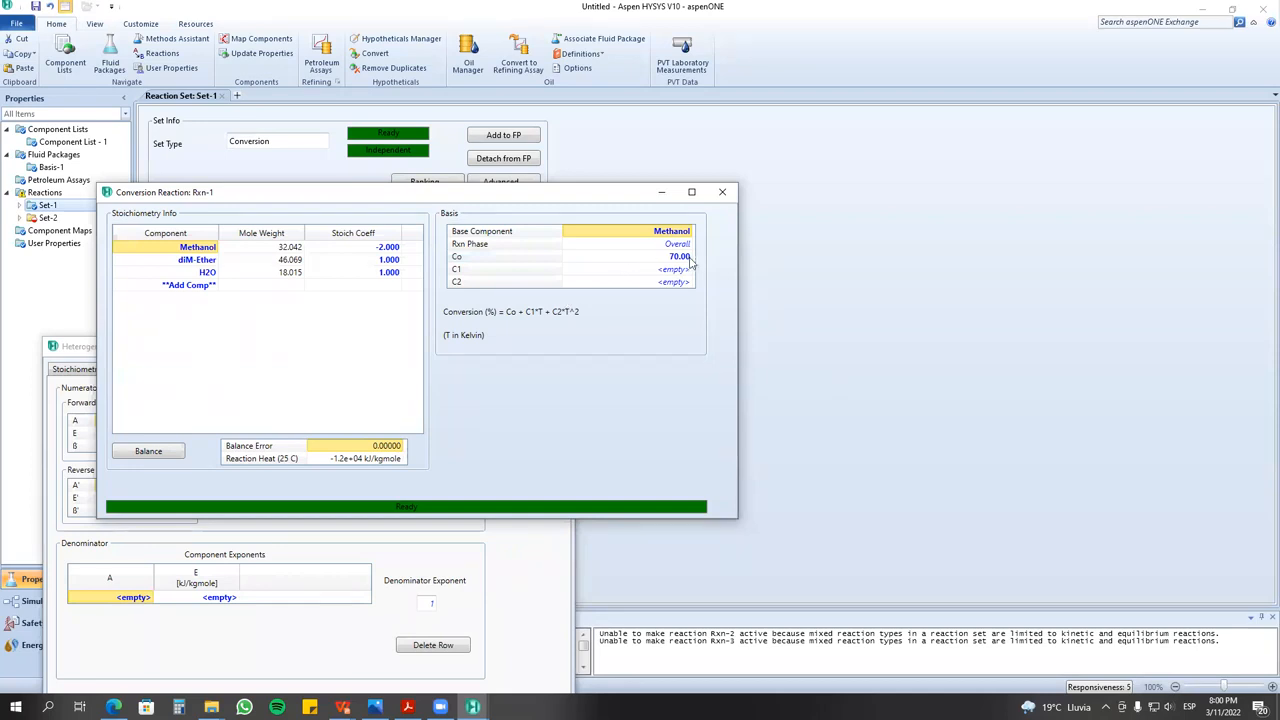
left_click(722, 191)
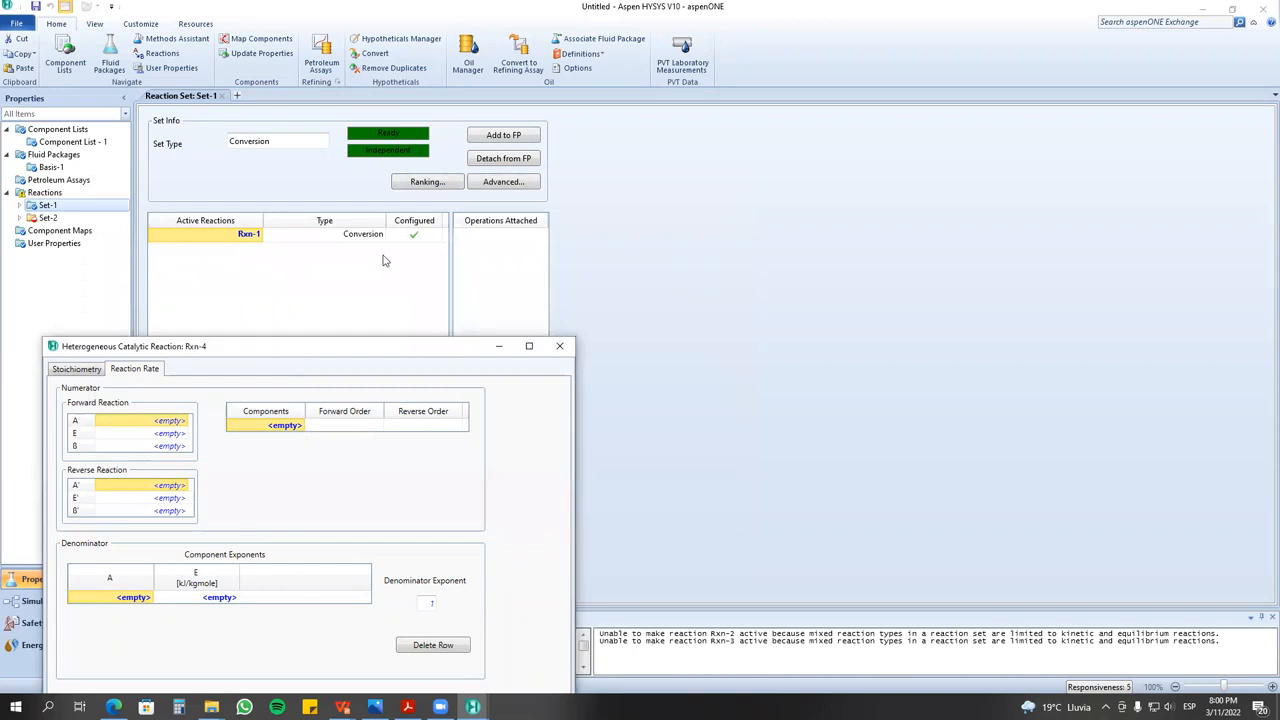
left_click(322, 224)
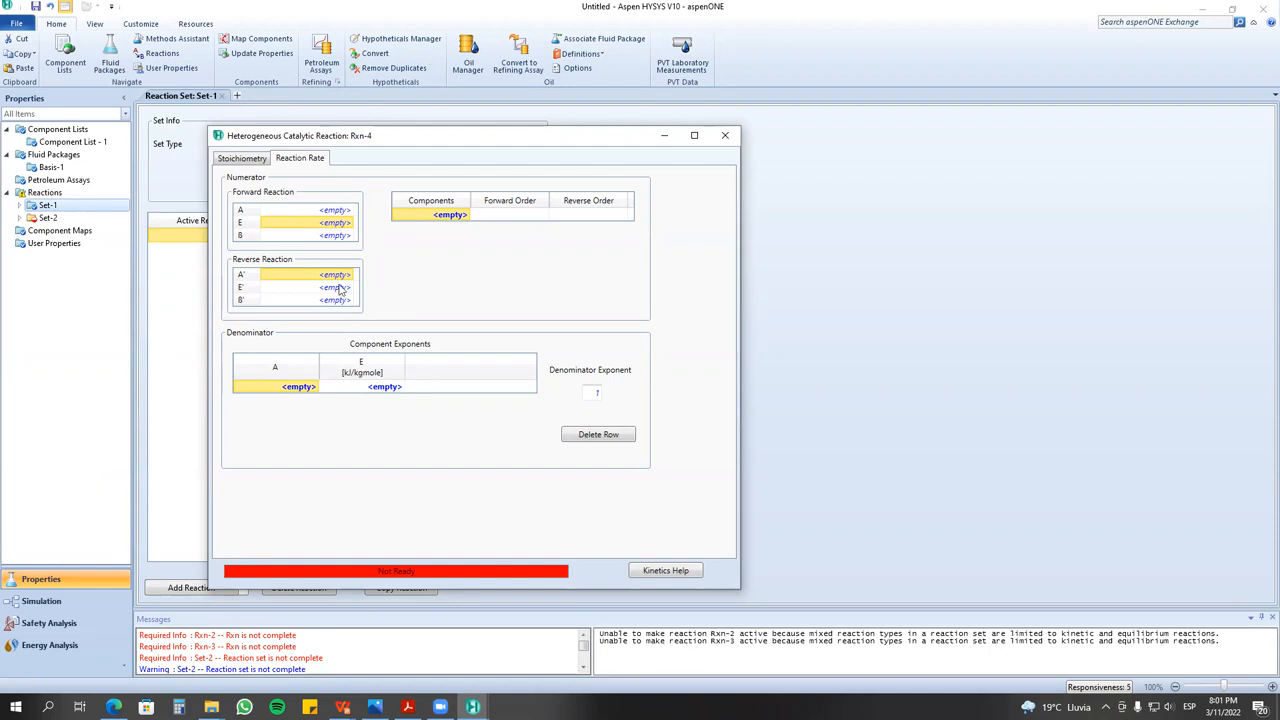
left_click_drag(337, 141, 363, 308)
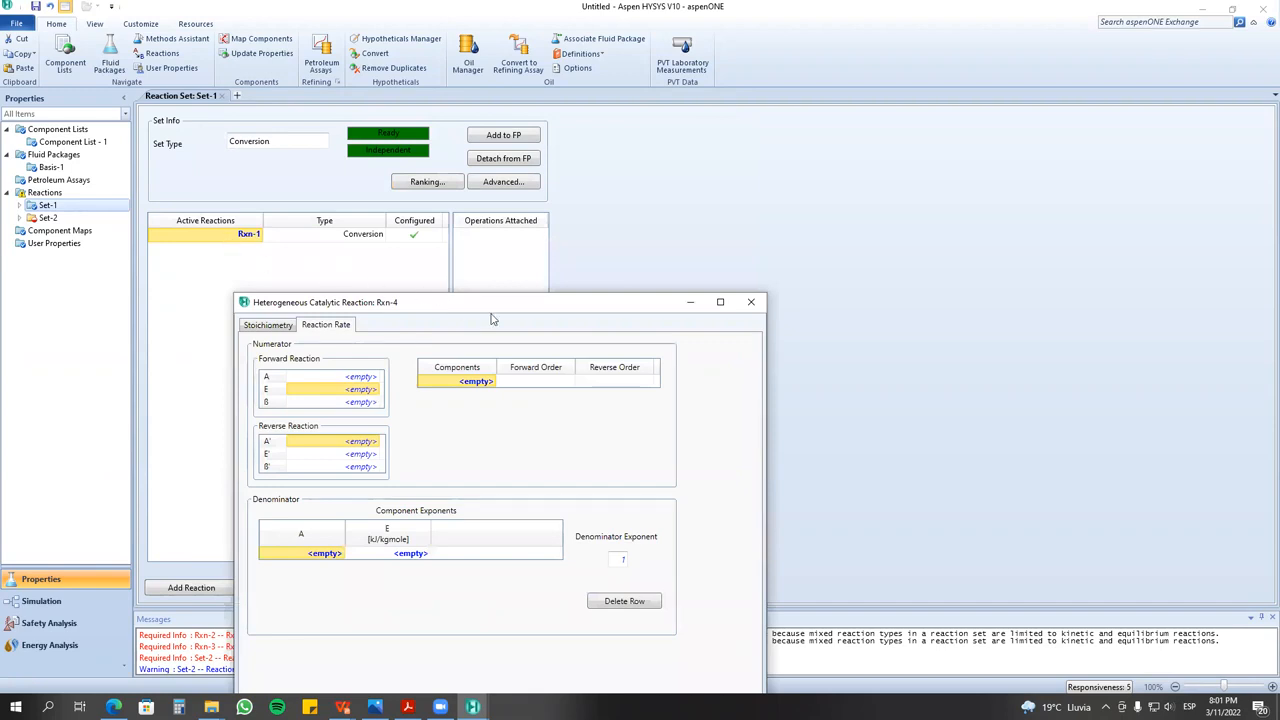
left_click(756, 303)
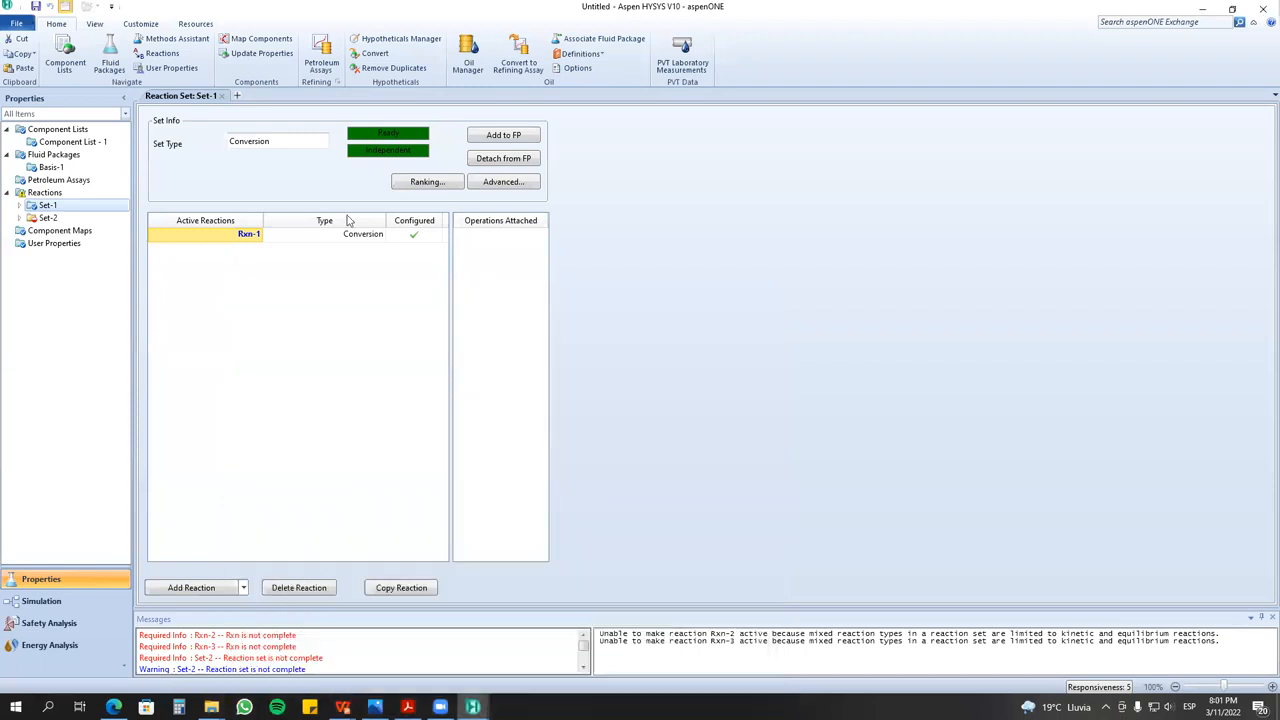
- Delete the kinetic reaction set Set-2 from the case
left_click(48, 217)
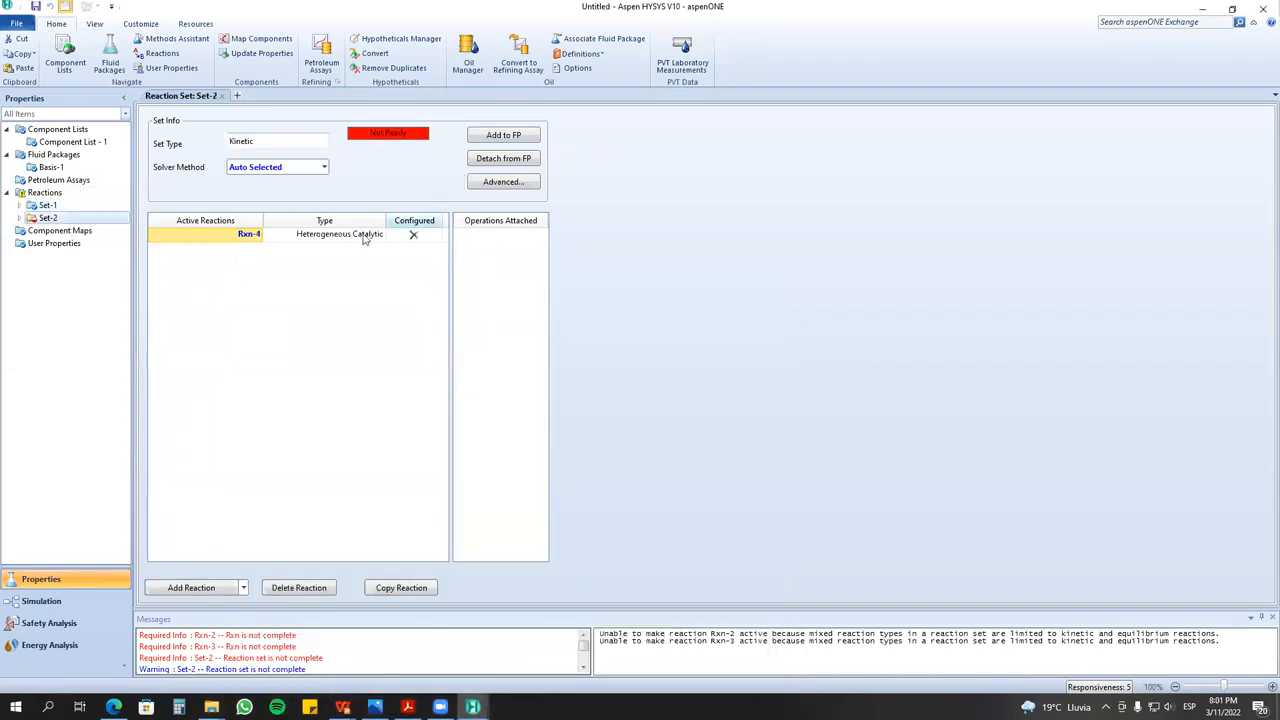
left_click(55, 192)
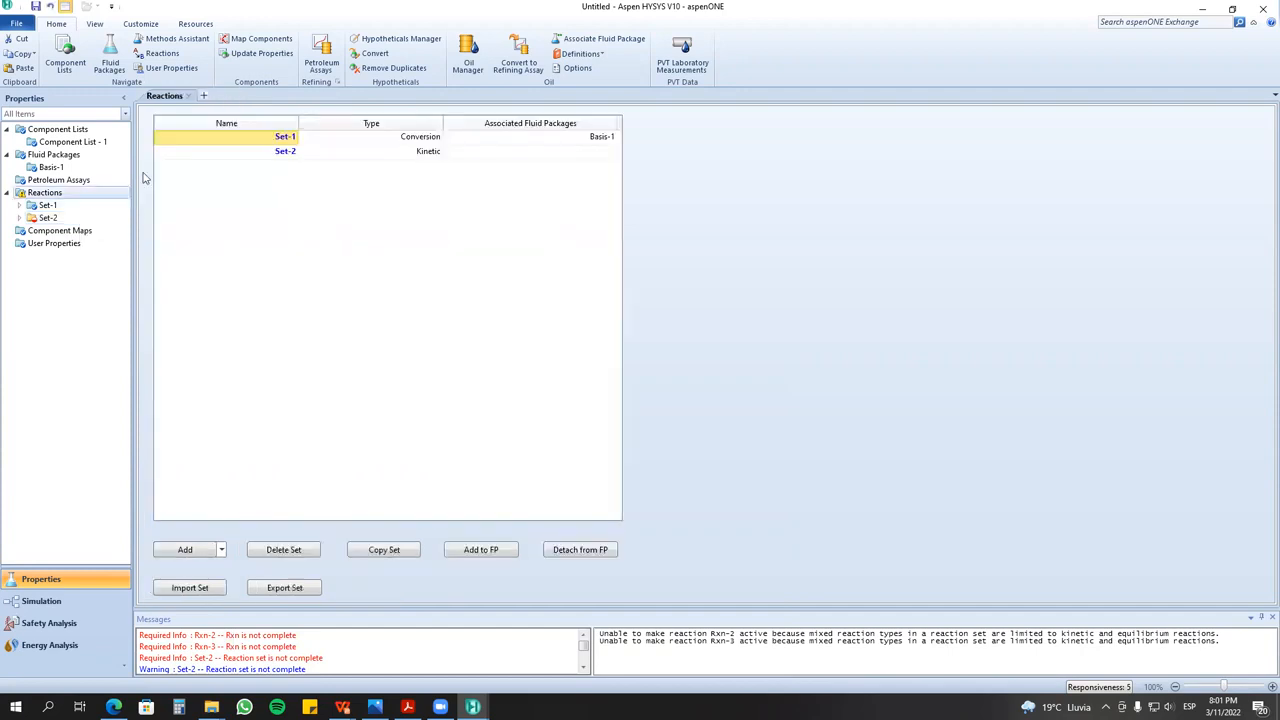
left_click(285, 152)
left_click(221, 550)
left_click(285, 550)
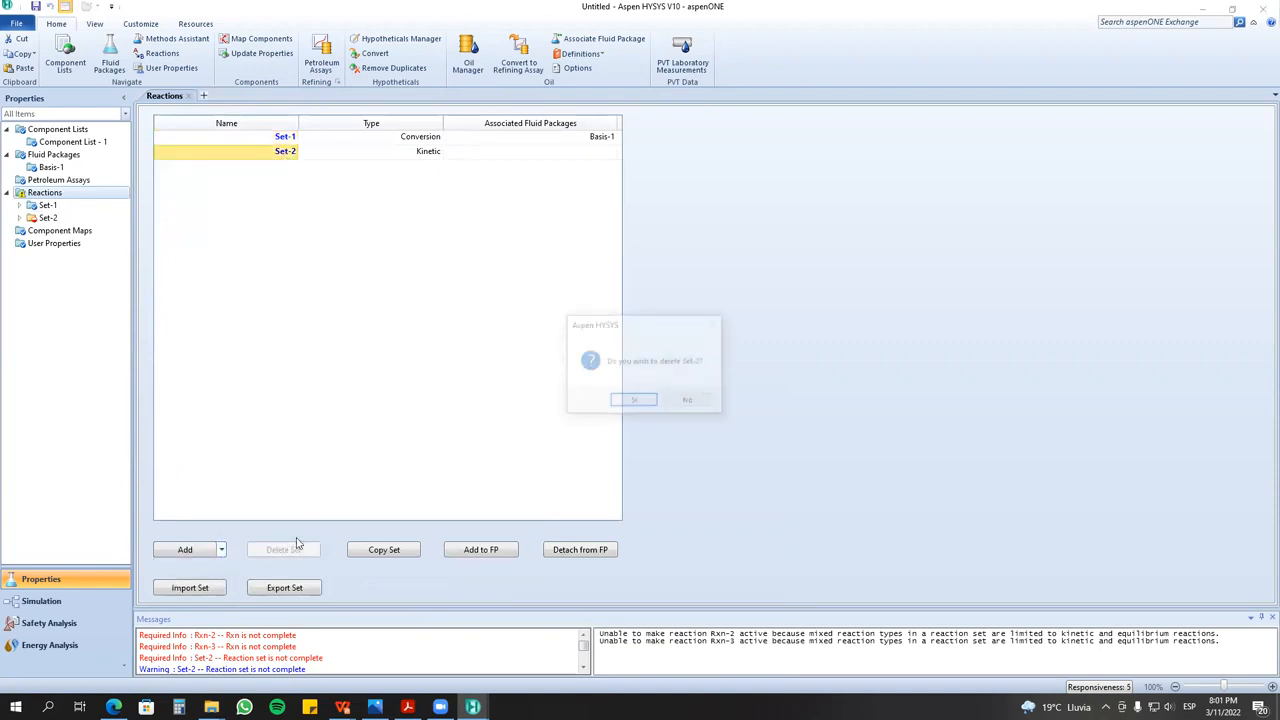
left_click(638, 402)
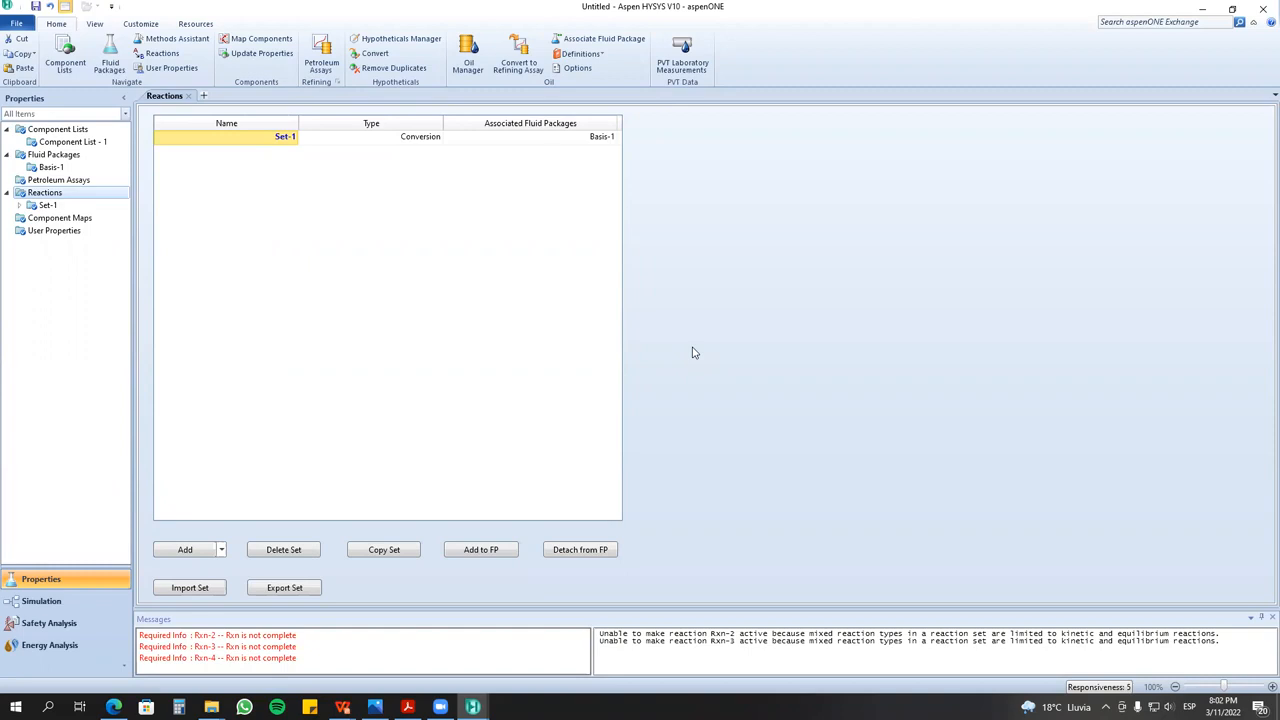
key("XF86AudioRaiseVolume")
key("XF86AudioRaiseVolume")
key("XF86AudioRaiseVolume")
key("XF86AudioRaiseVolume")
key("XF86AudioRaiseVolume")
- Review the components in Component List - 1 and the list of reaction sets
left_click(93, 130)
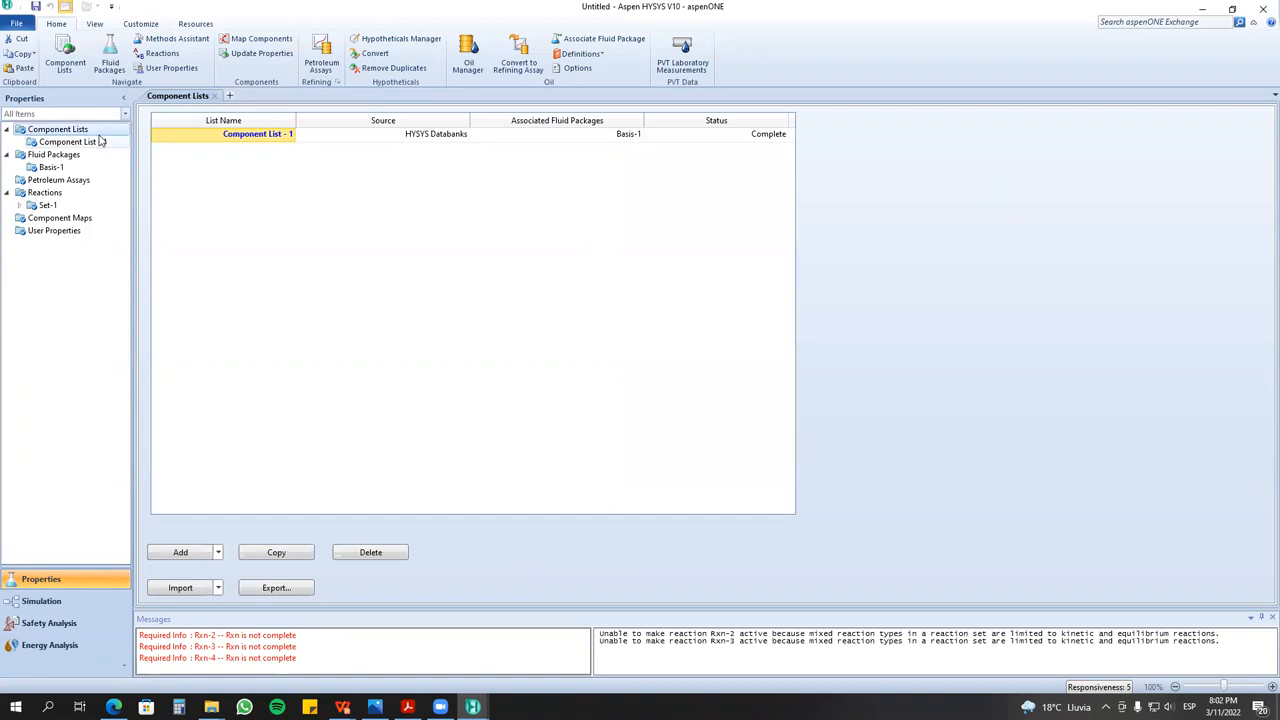
double_click(95, 142)
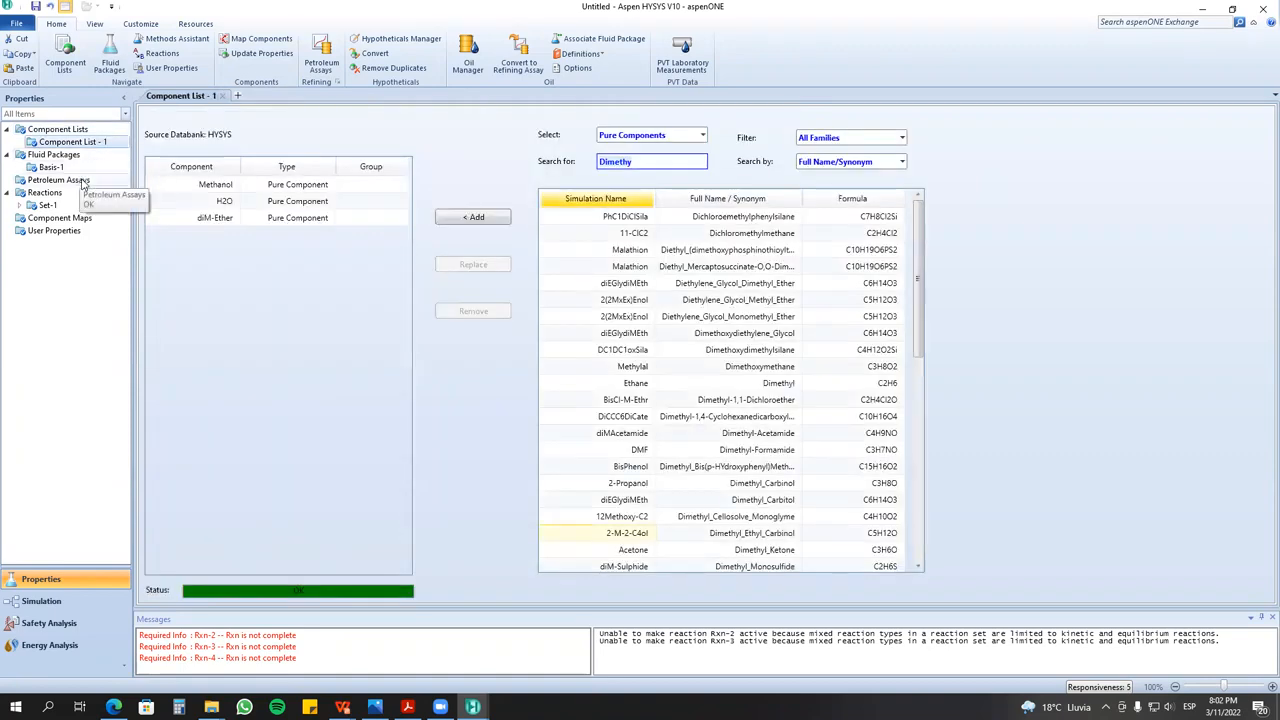
left_click(86, 193)
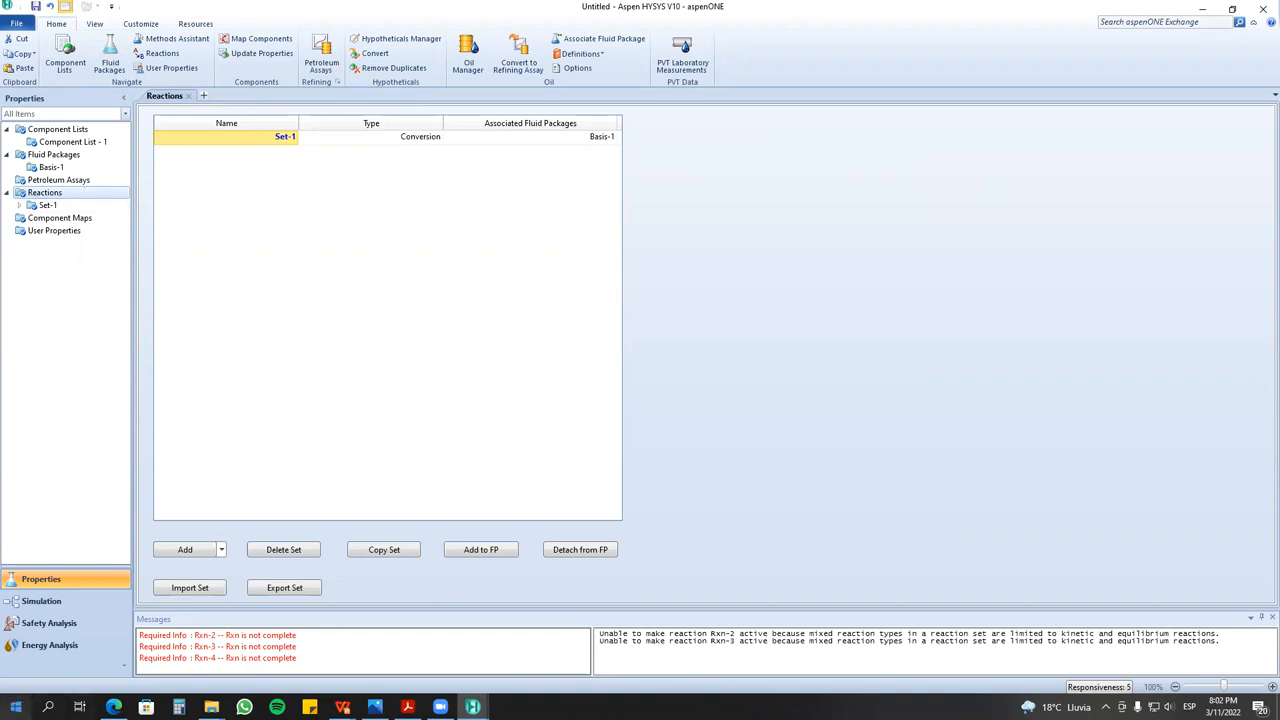
- Switch to the simulation environment and consult the problem statement in the WPS presentation
left_click(42, 601)
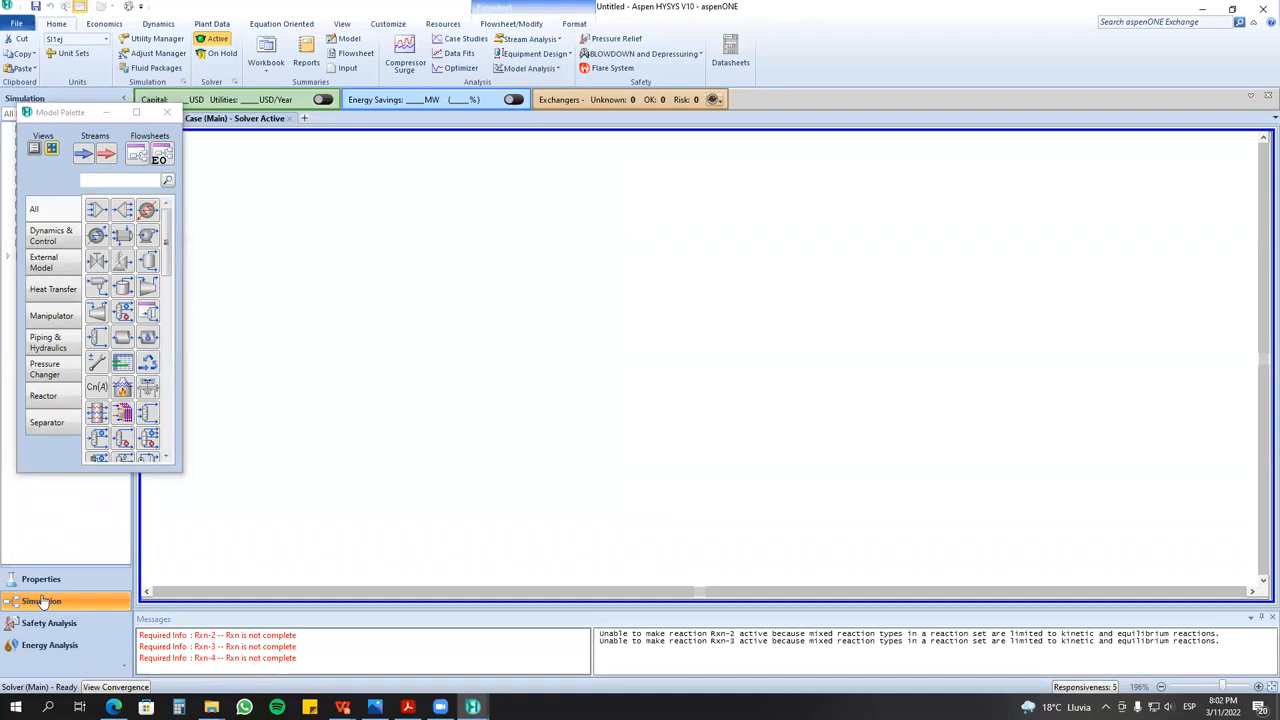
mouse_move(345, 706)
left_click(422, 632)
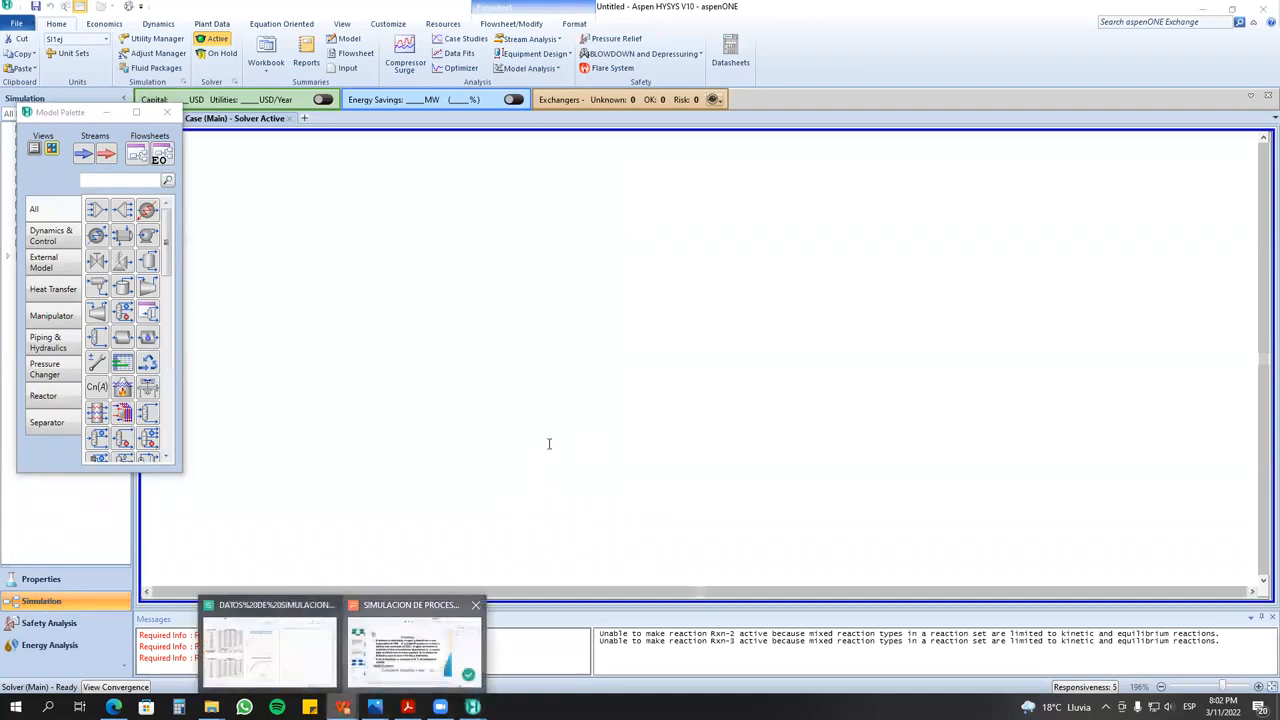
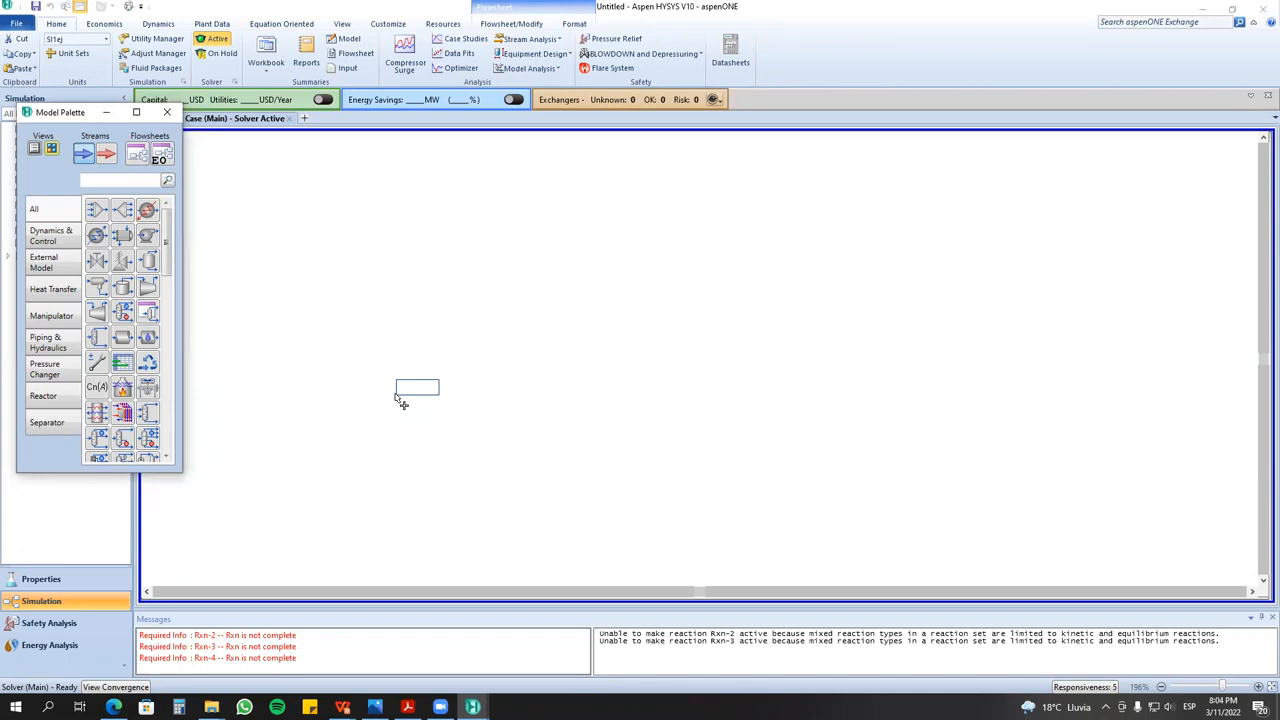
- Place a material stream on the empty flowsheet and reposition it in the flowsheet's upper-left area
left_click(385, 376)
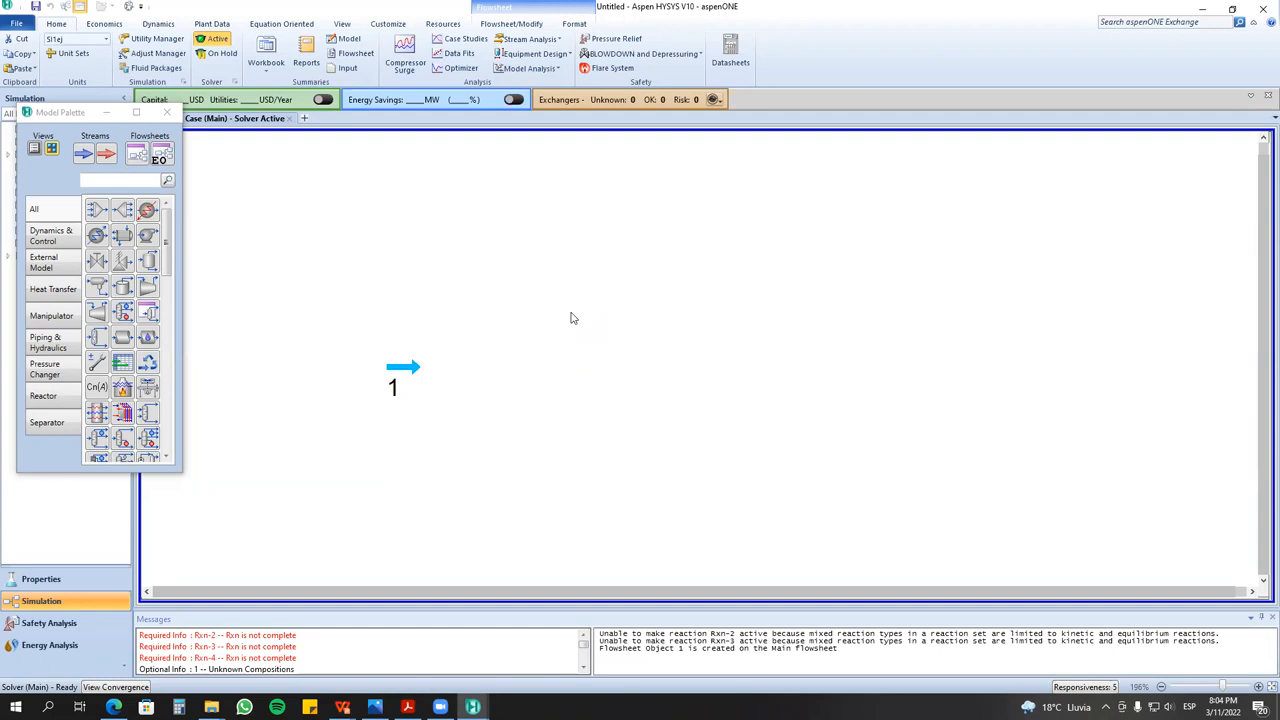
left_click_drag(400, 370, 340, 315)
left_click(409, 291)
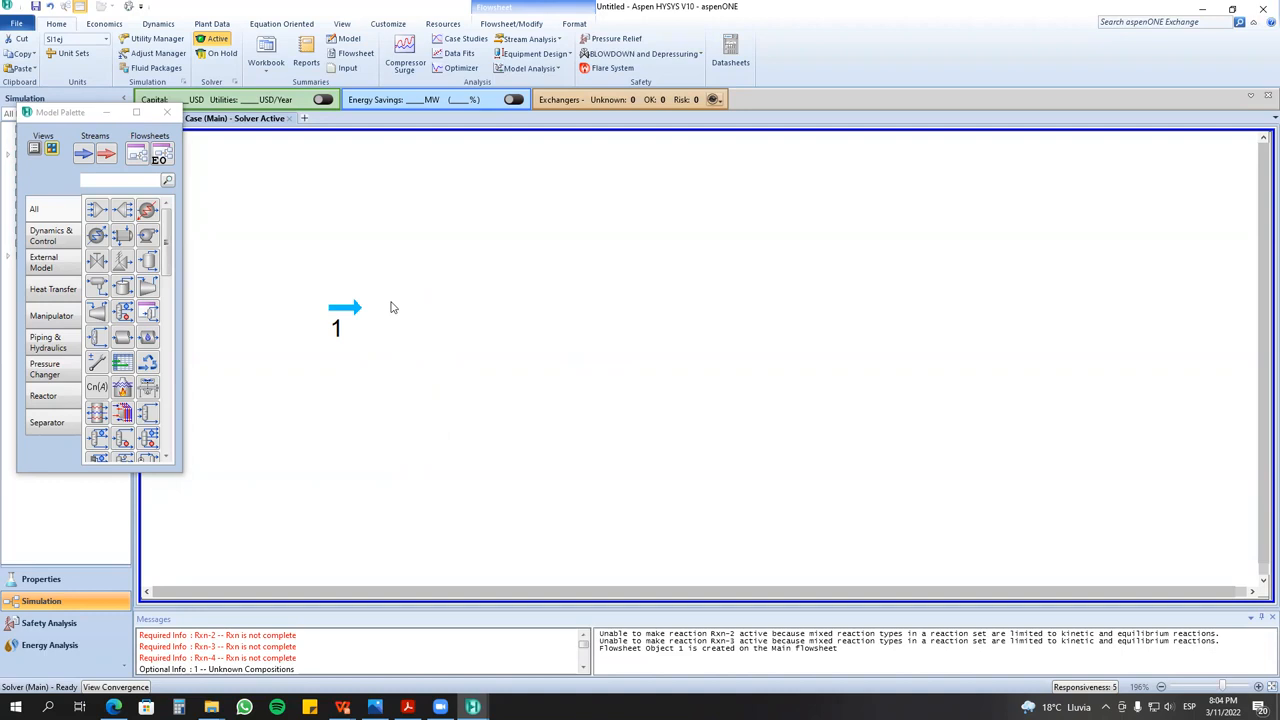
- Move stream 1 slightly lower on the flowsheet and define its composition as pure methanol with a mole fraction of 1
left_click_drag(361, 312, 400, 383)
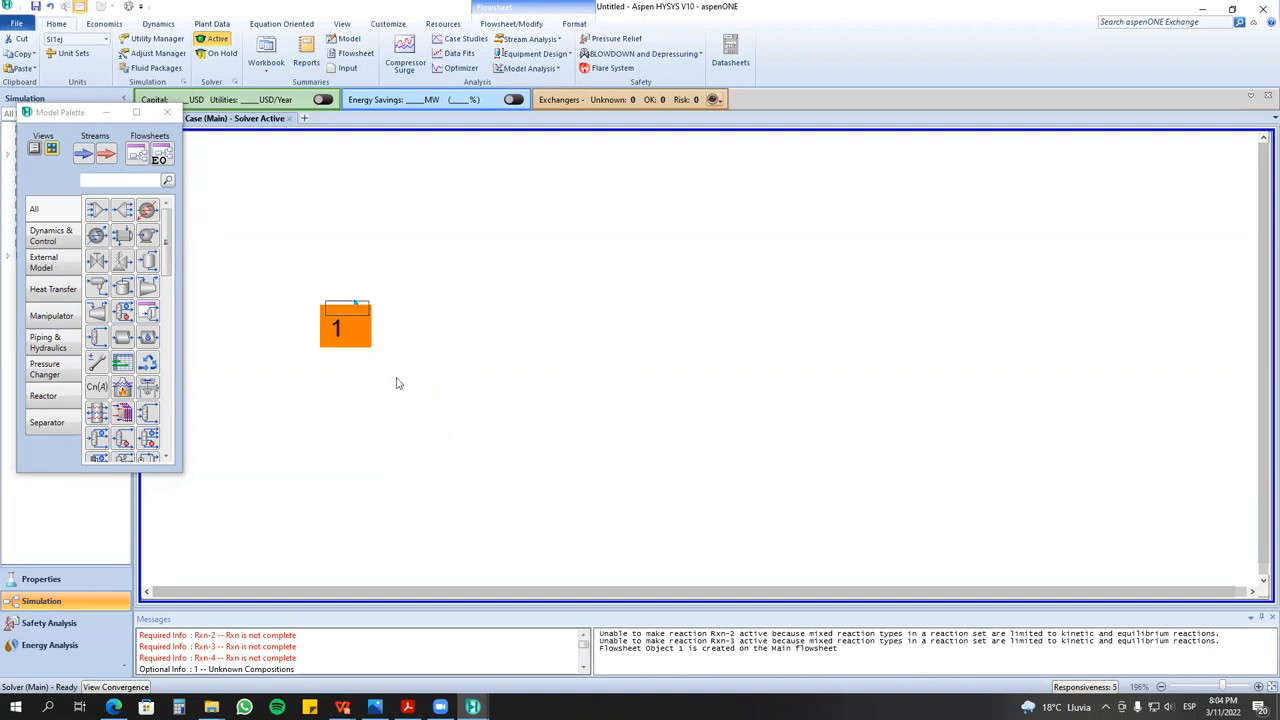
left_click(376, 397)
double_click(376, 397)
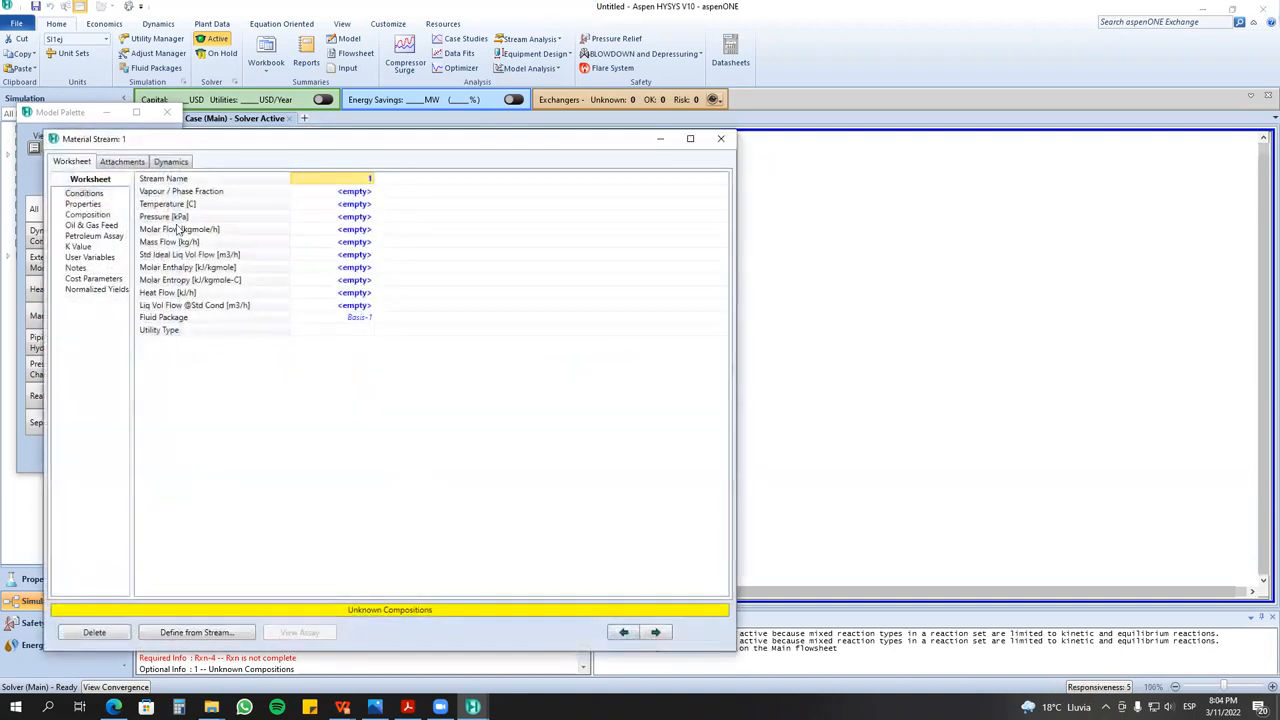
left_click(98, 215)
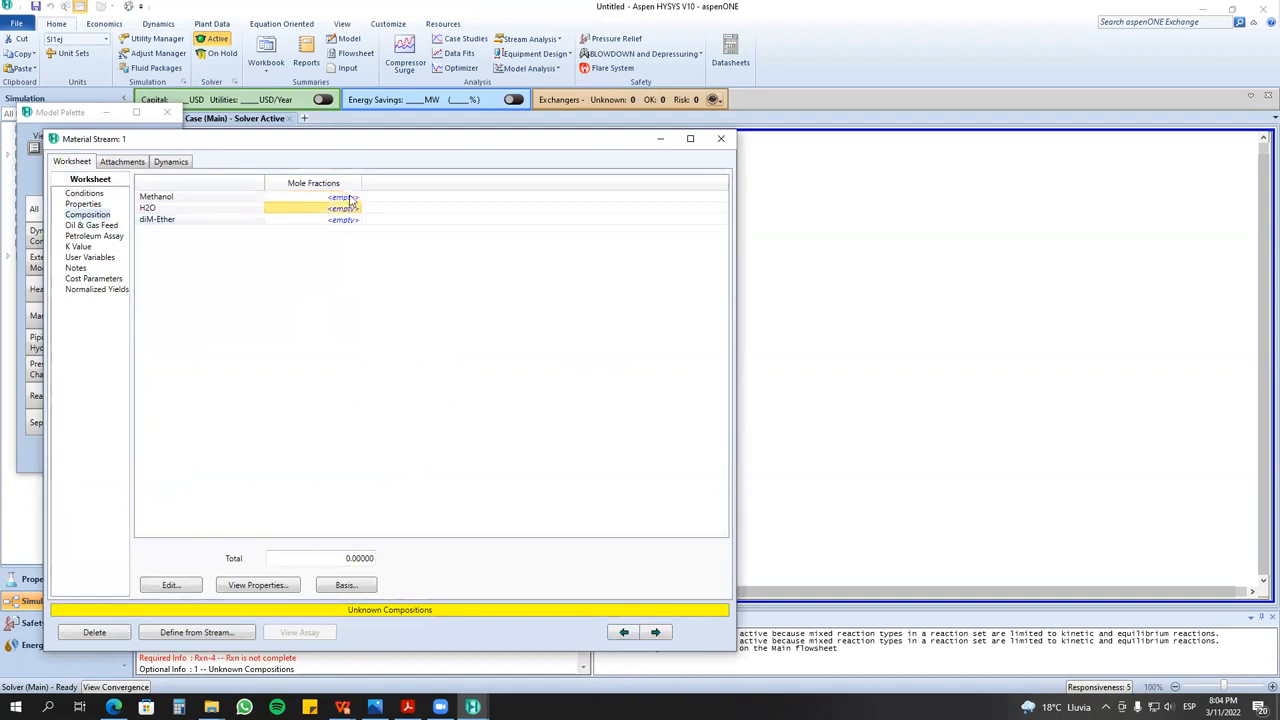
type("1")
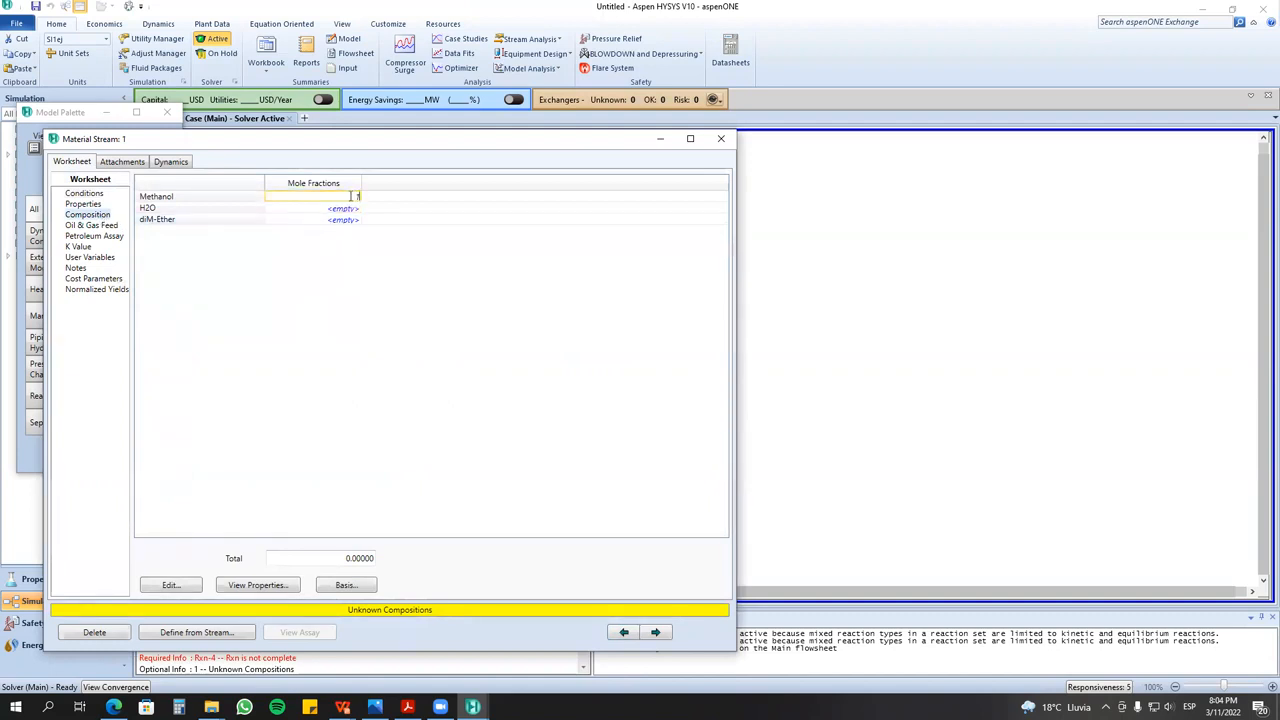
key("Return")
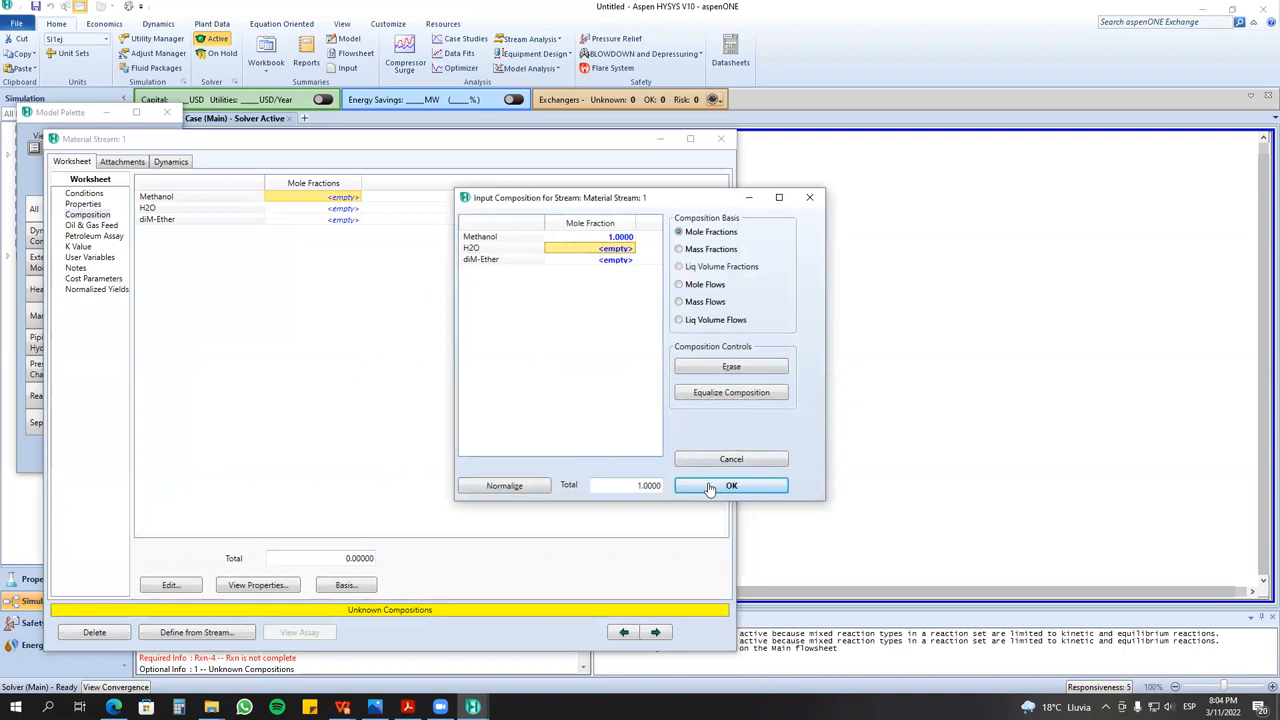
left_click(705, 476)
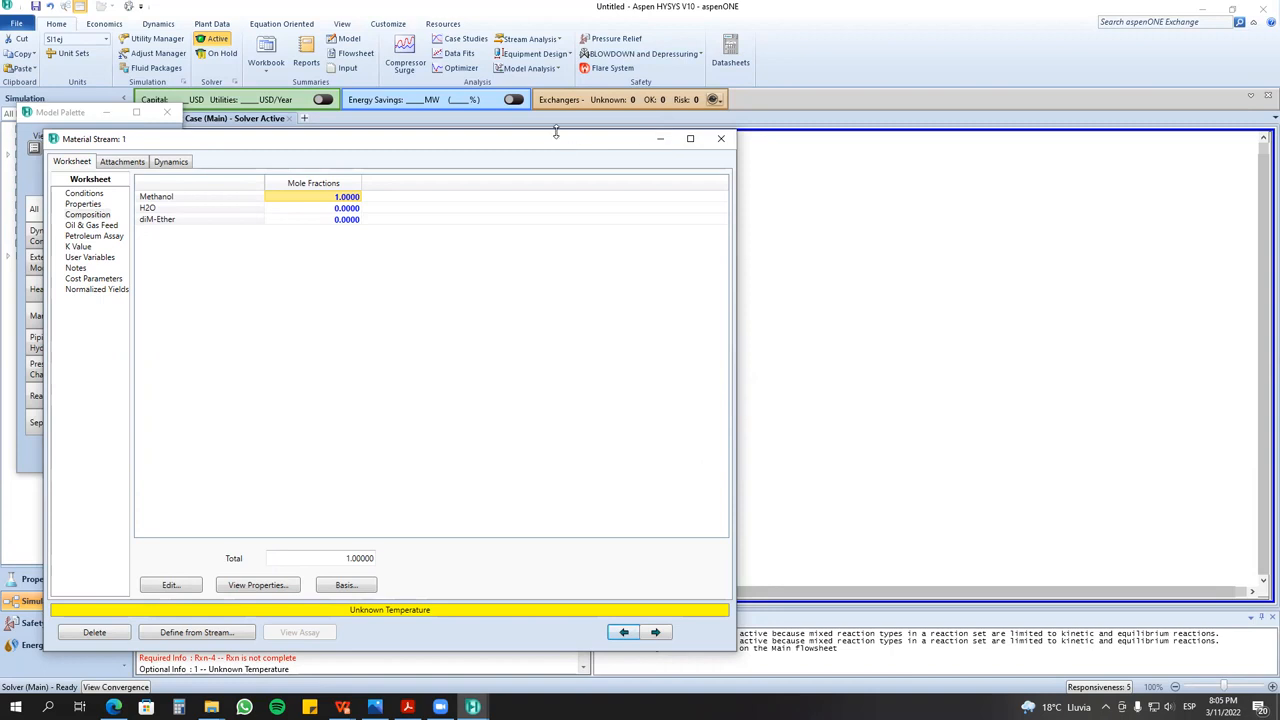
left_click_drag(556, 132, 331, 432)
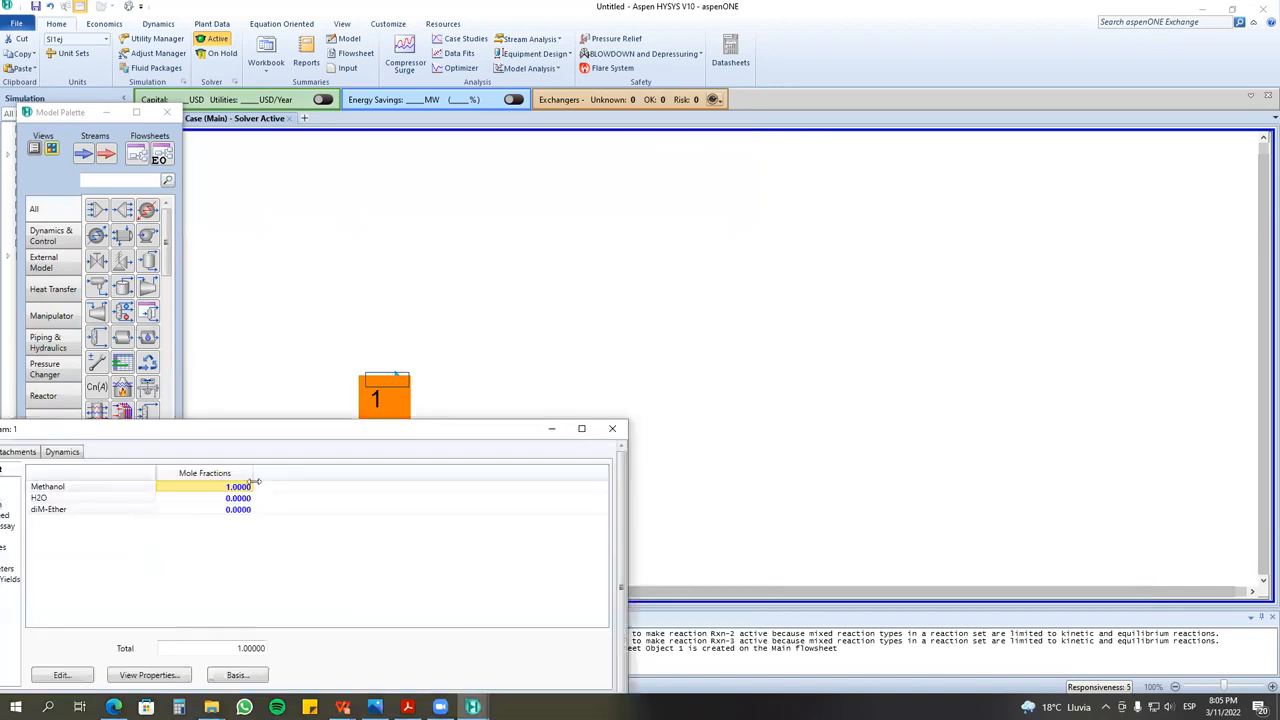
left_click_drag(500, 418, 710, 289)
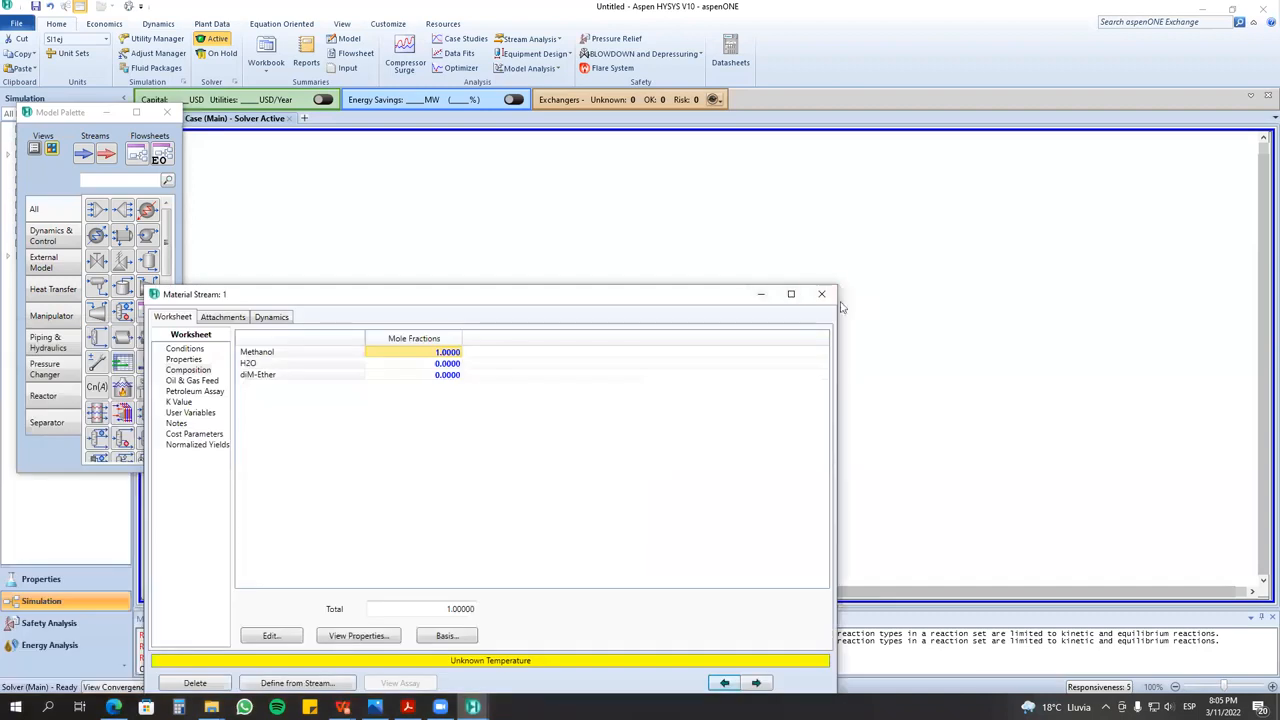
left_click(823, 290)
- Reopen the conditions of stream 1 and set its pressure to 1 atm (101.3 kPa)
double_click(389, 378)
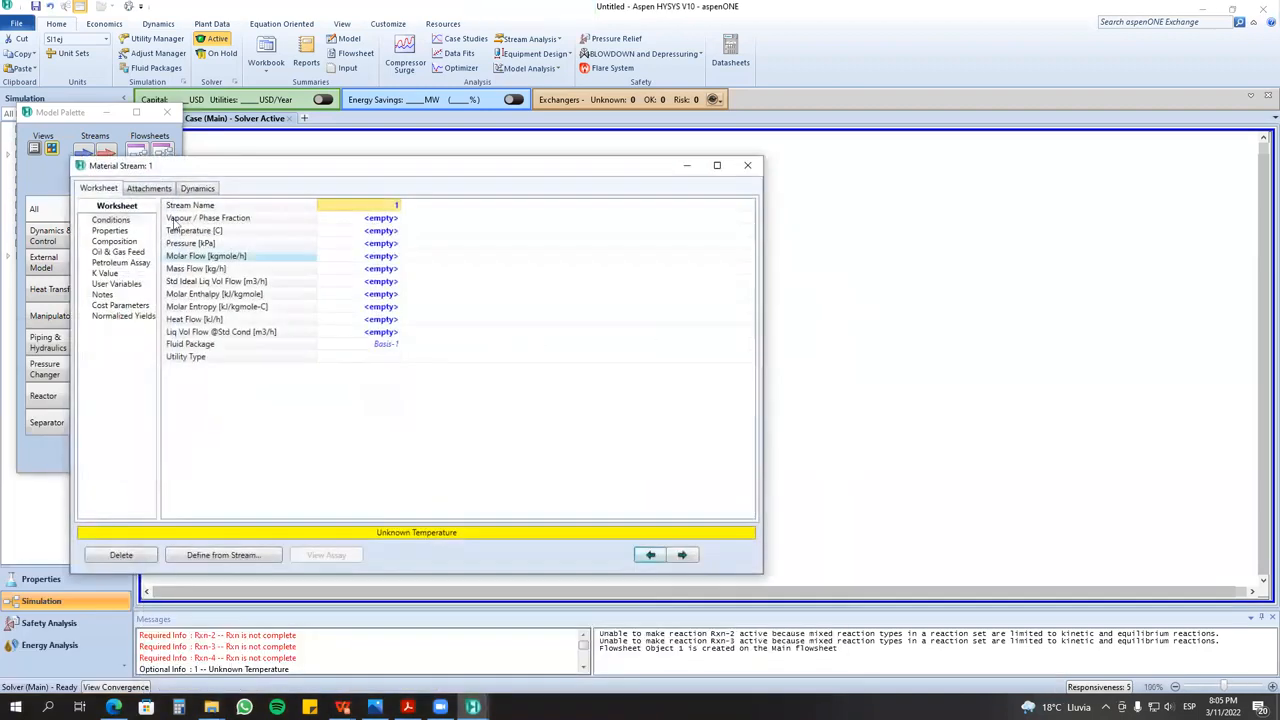
left_click(128, 241)
left_click(114, 220)
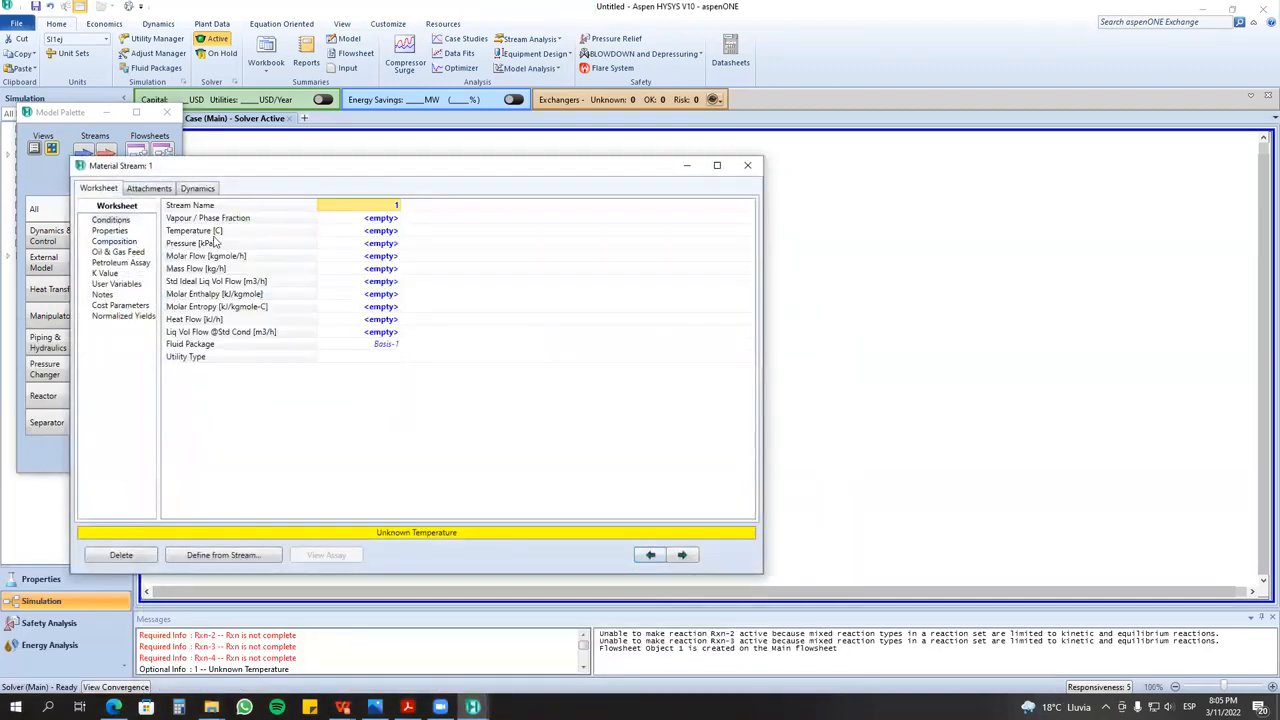
left_click(376, 243)
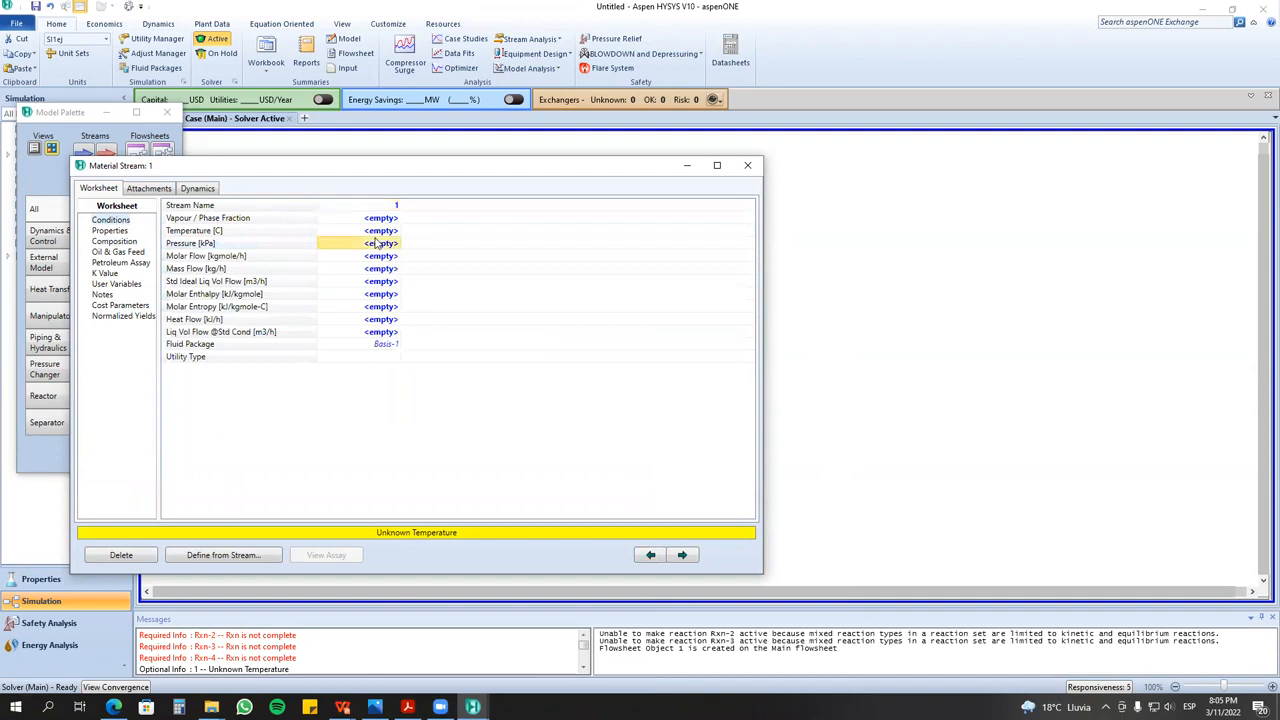
type("1")
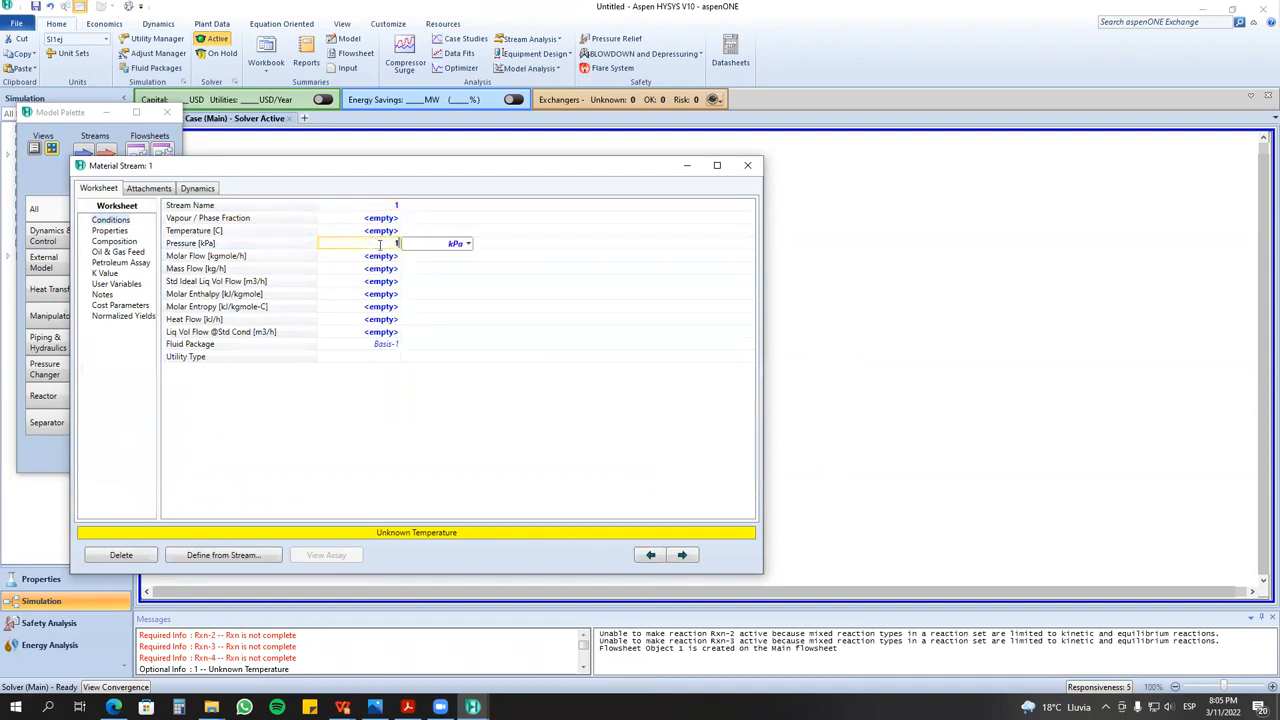
left_click(468, 243)
left_click(436, 355)
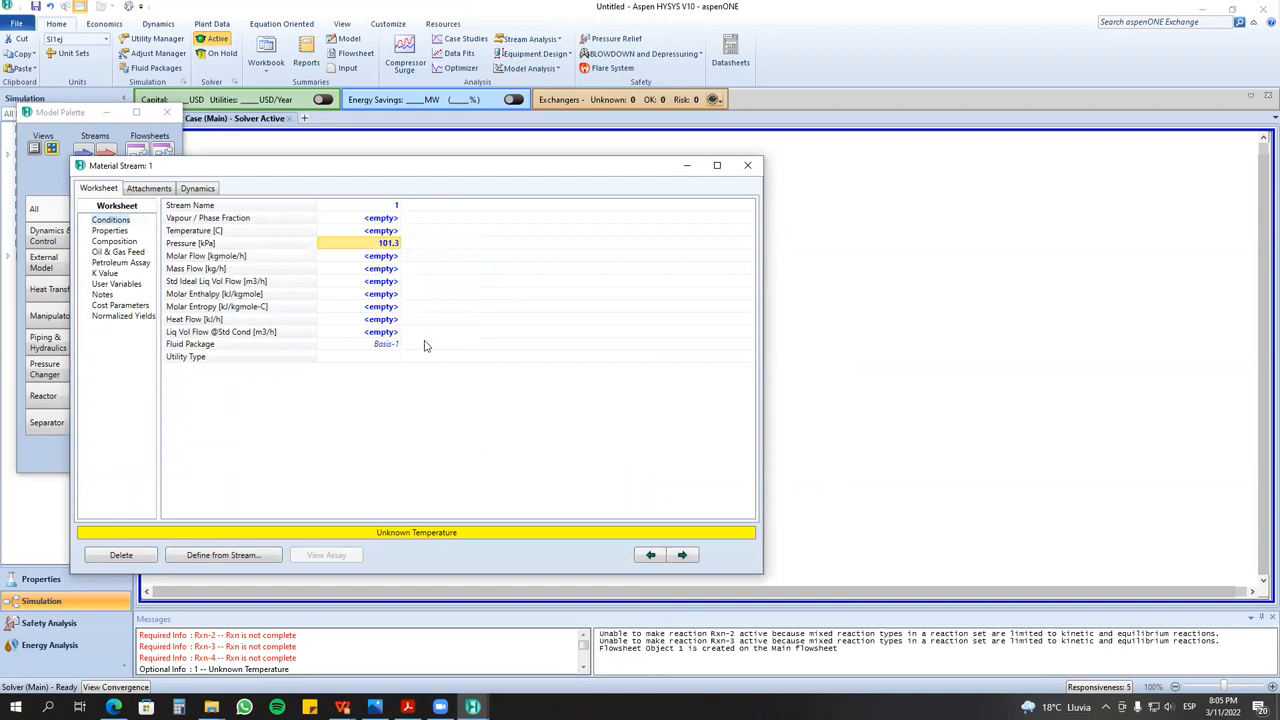
- Set stream 1's temperature to 25 C and its molar flow to 1000 kgmole/h
left_click(381, 232)
type("25")
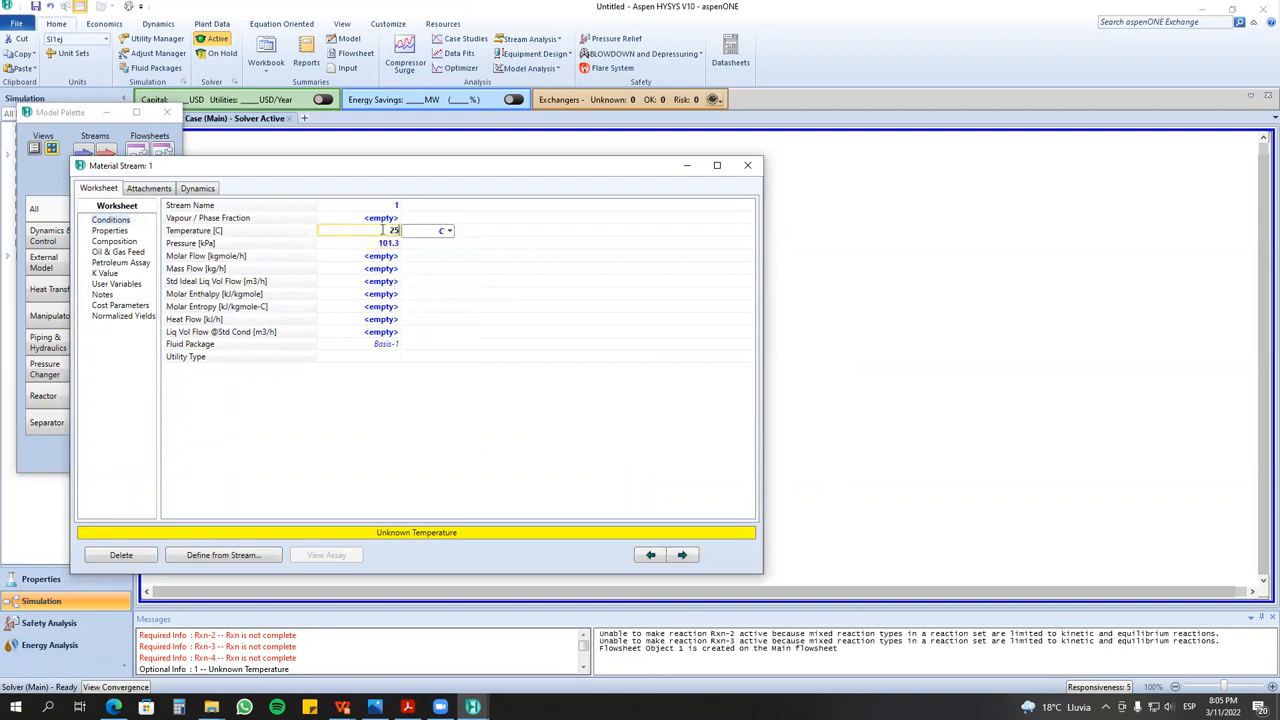
key("Return")
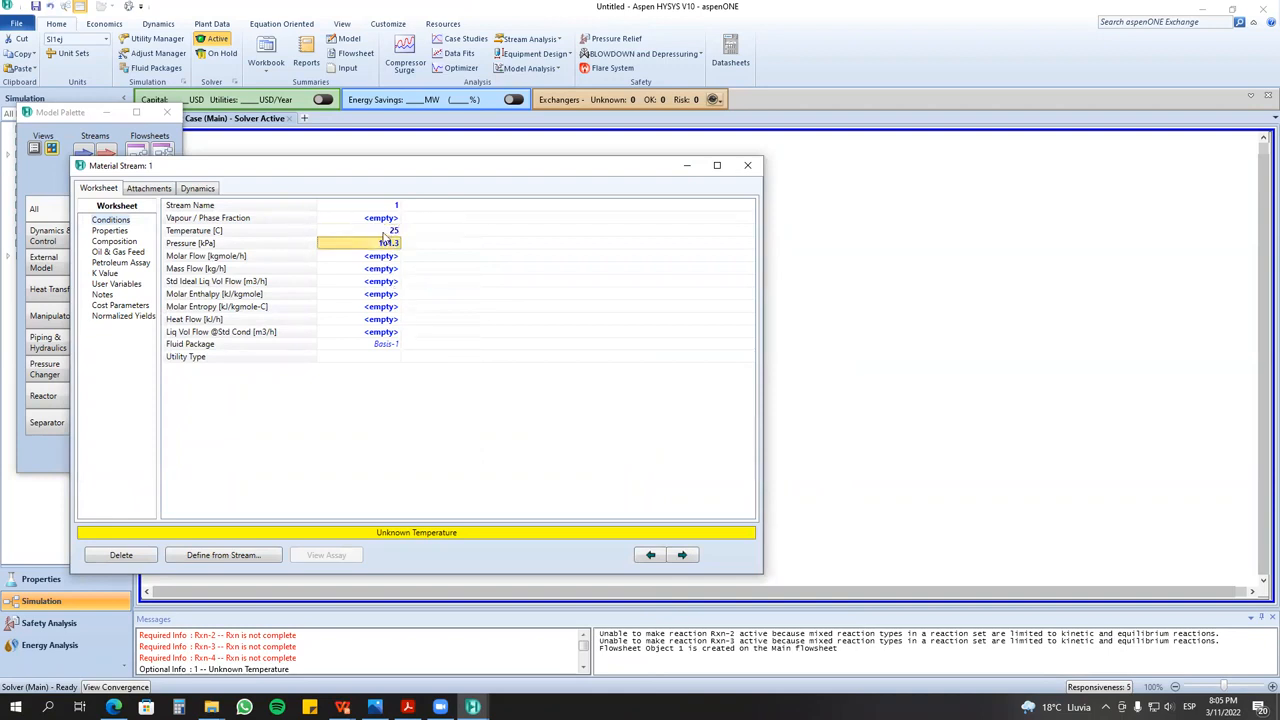
left_click(388, 257)
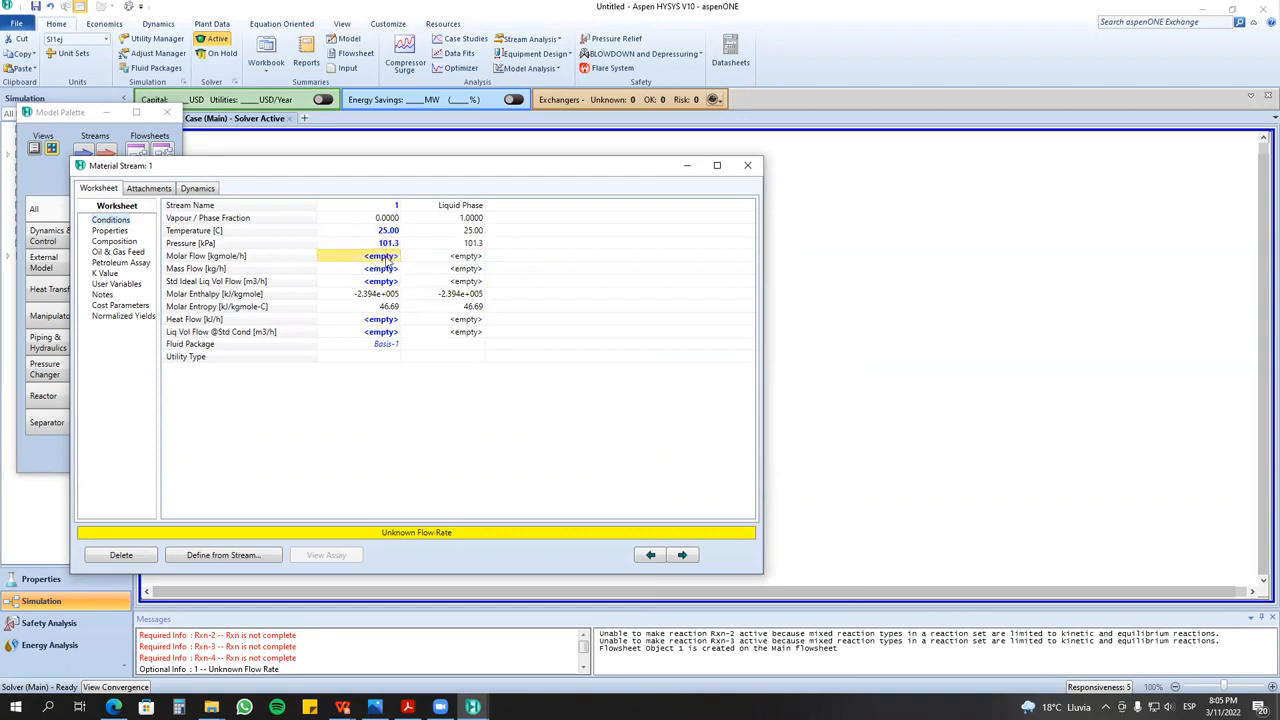
type("1000")
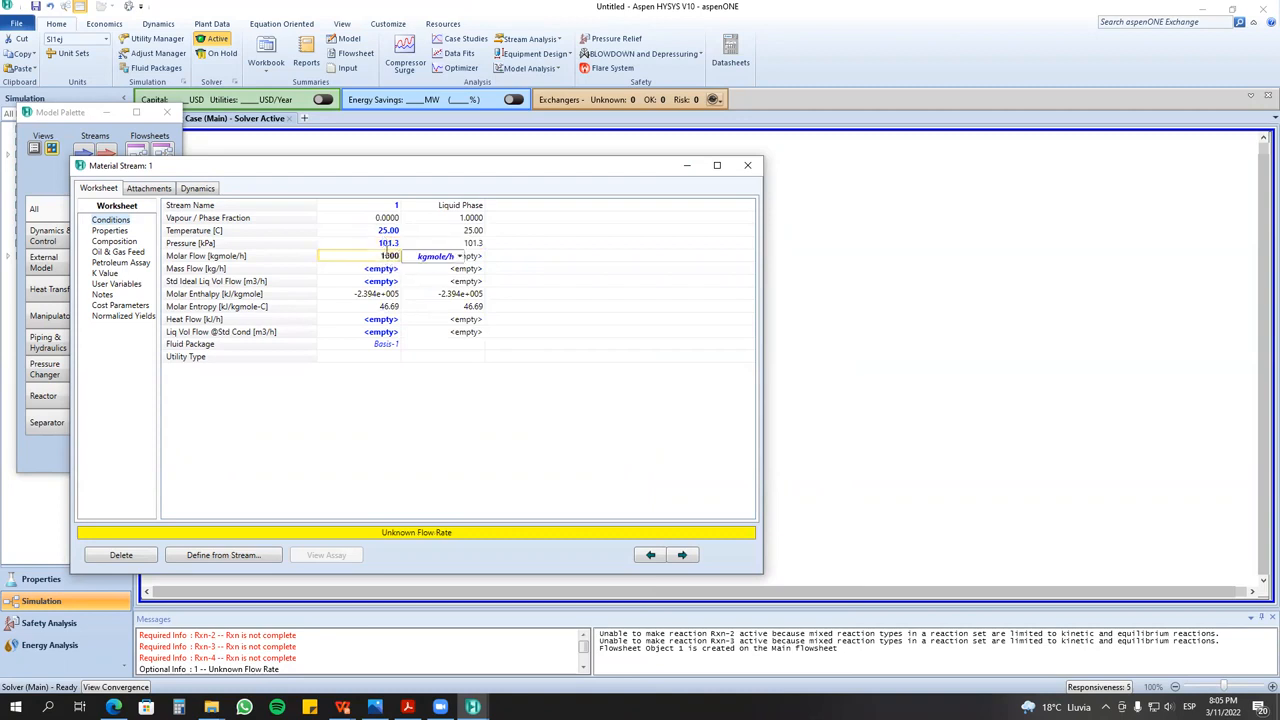
key("Return")
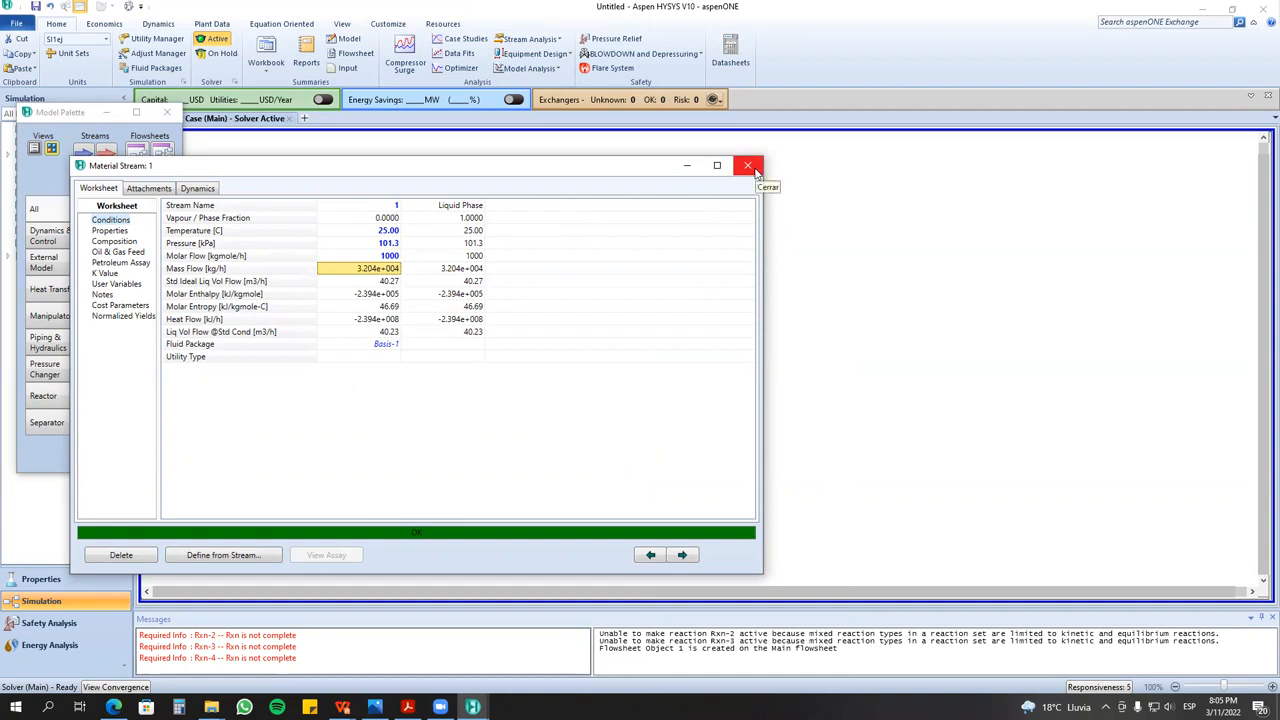
left_click(748, 166)
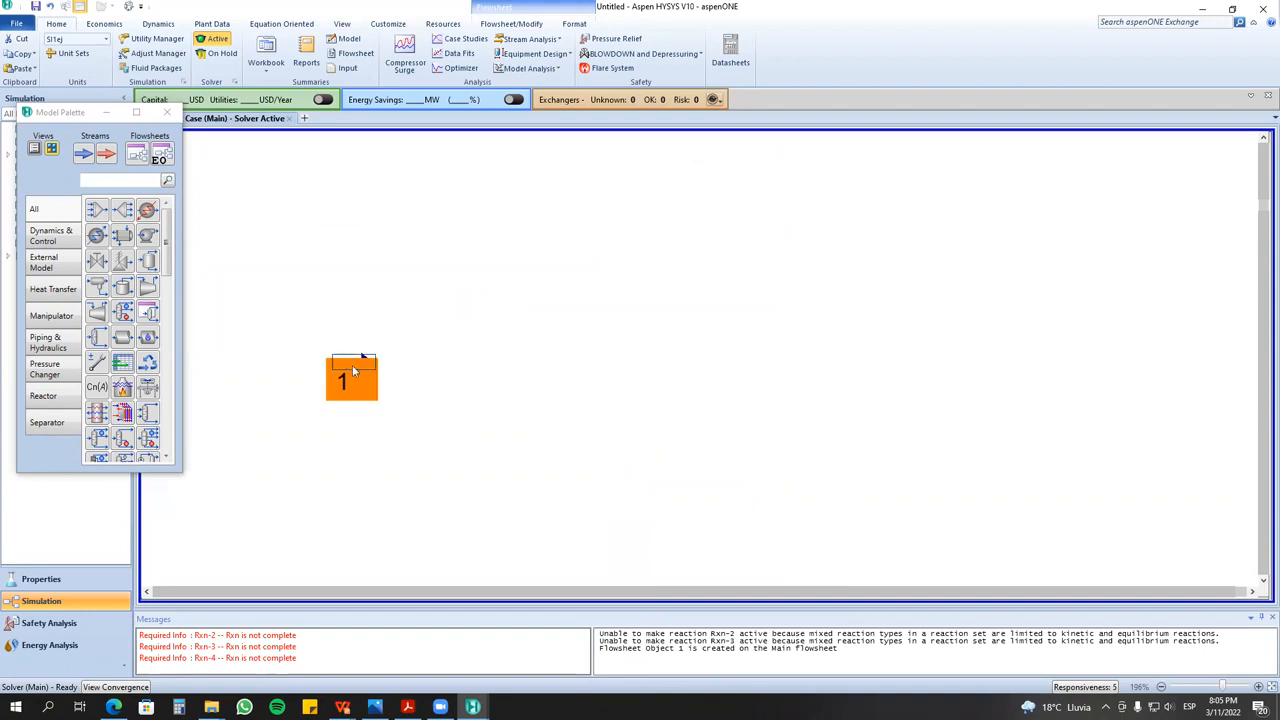
- Rename material stream 1 as Metanol
double_click(378, 395)
type("Metanol")
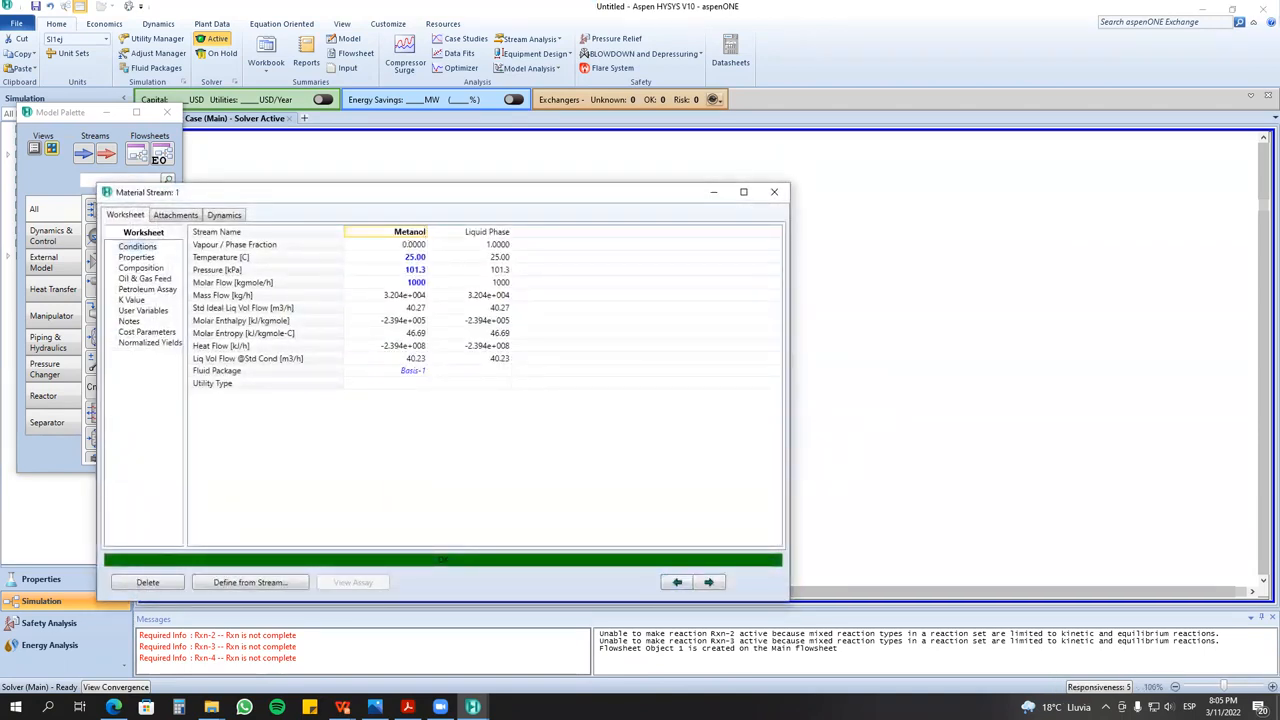
key("Return")
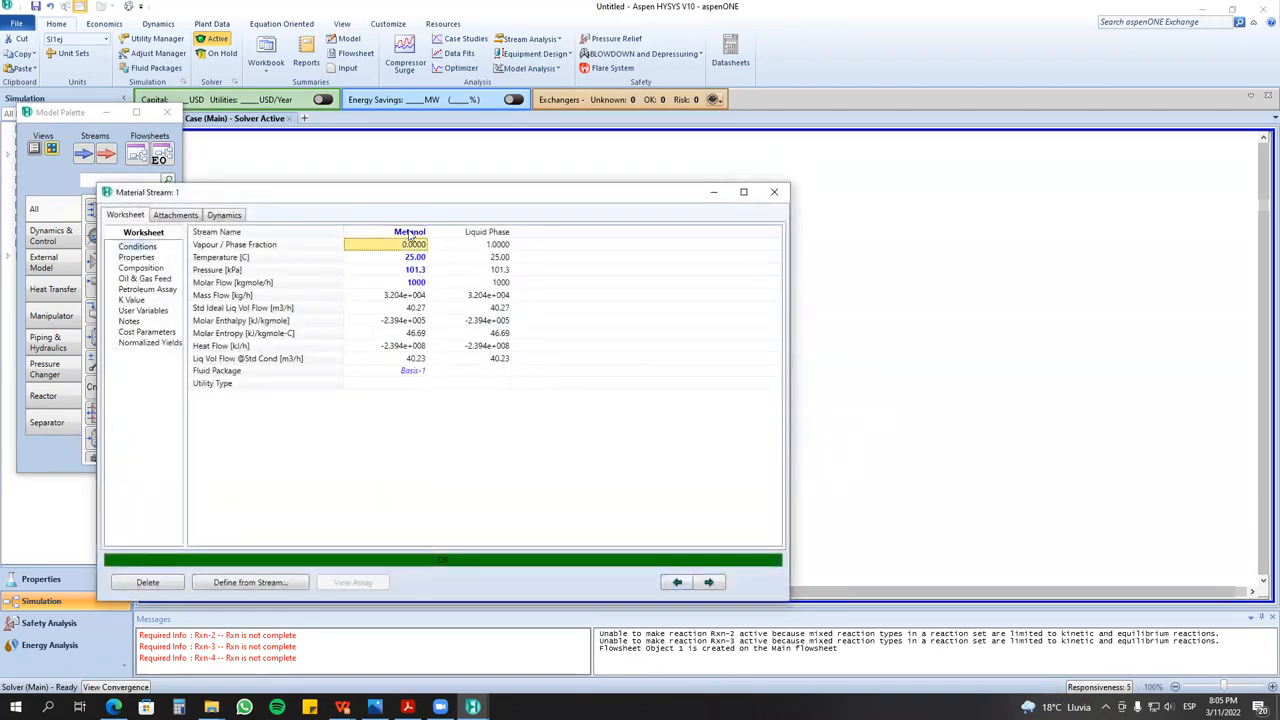
left_click(765, 197)
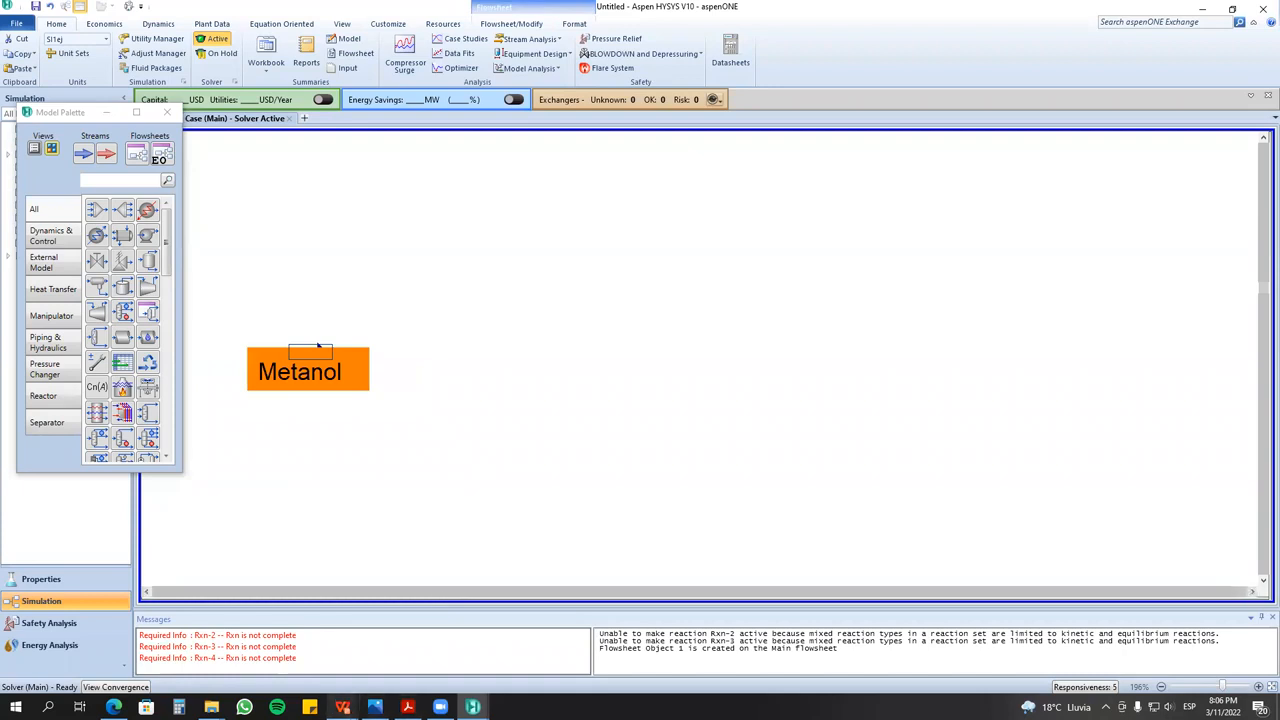
- Consult the reaction temperature and pressure on the Problema slide of the WPS presentation and return to Aspen HYSYS
left_click(528, 477)
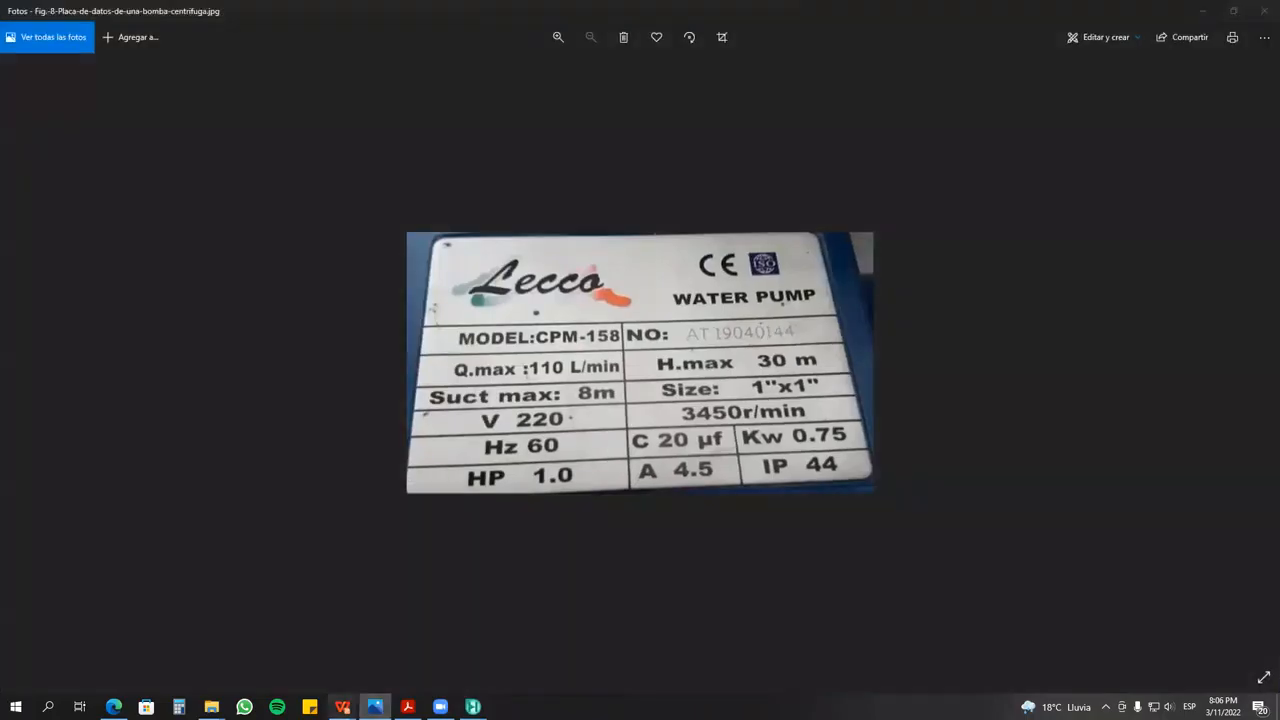
mouse_move(343, 706)
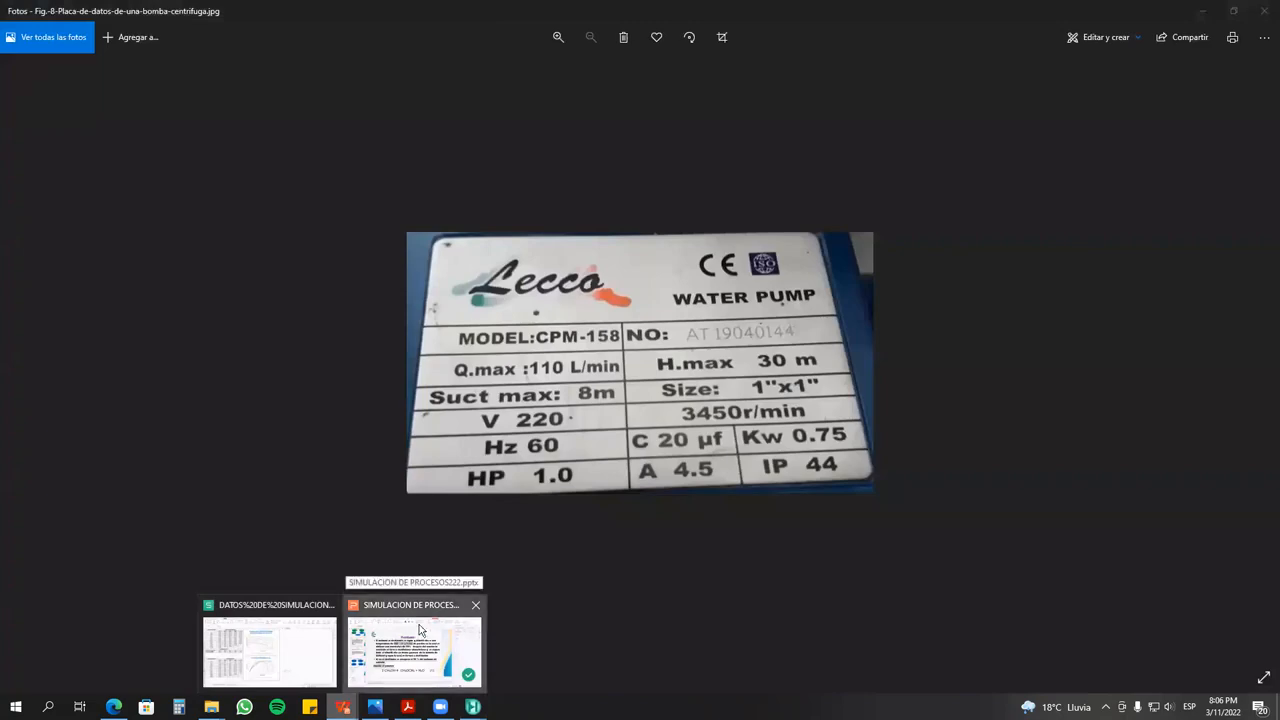
left_click(425, 632)
left_click(609, 243)
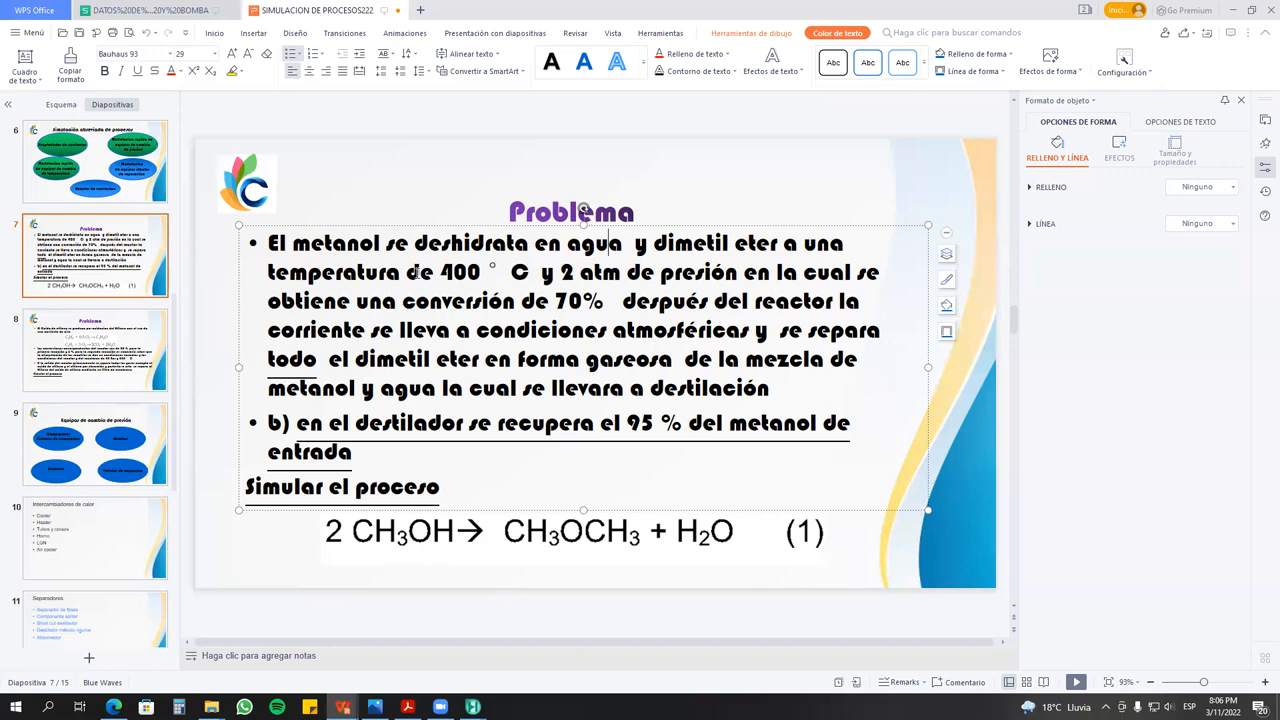
left_click_drag(418, 272, 621, 272)
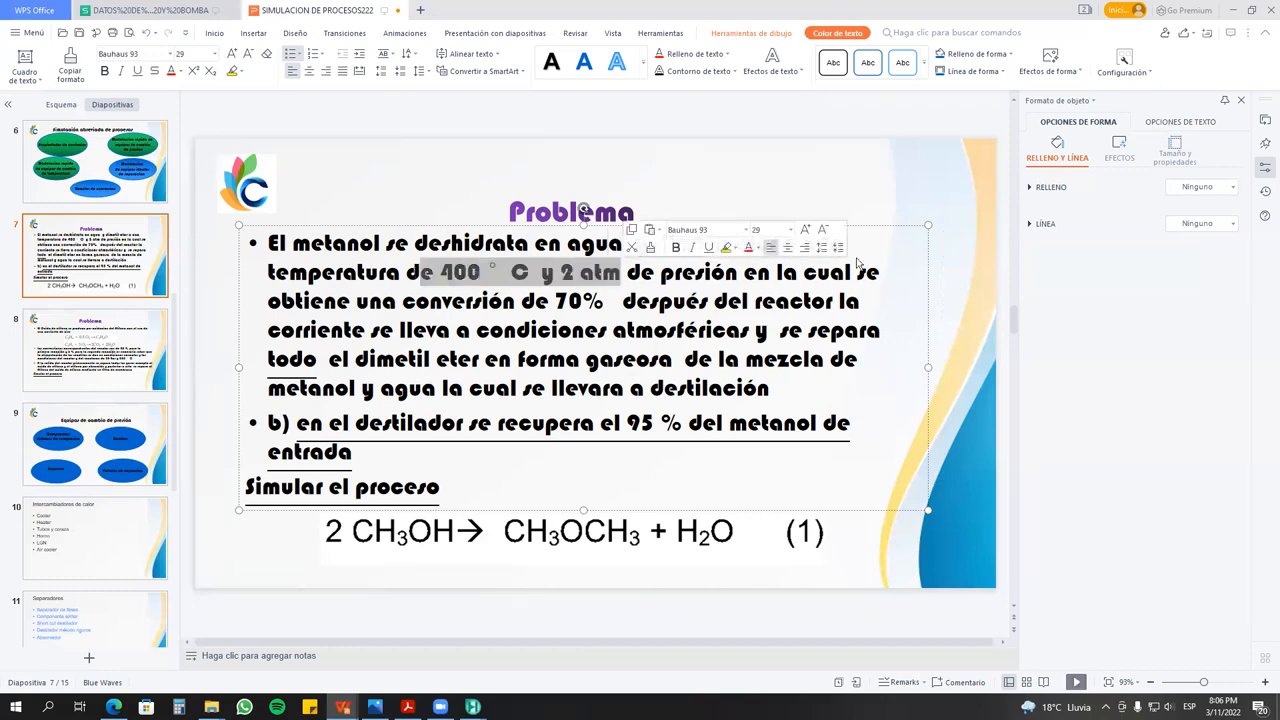
left_click(1237, 11)
left_click(1192, 12)
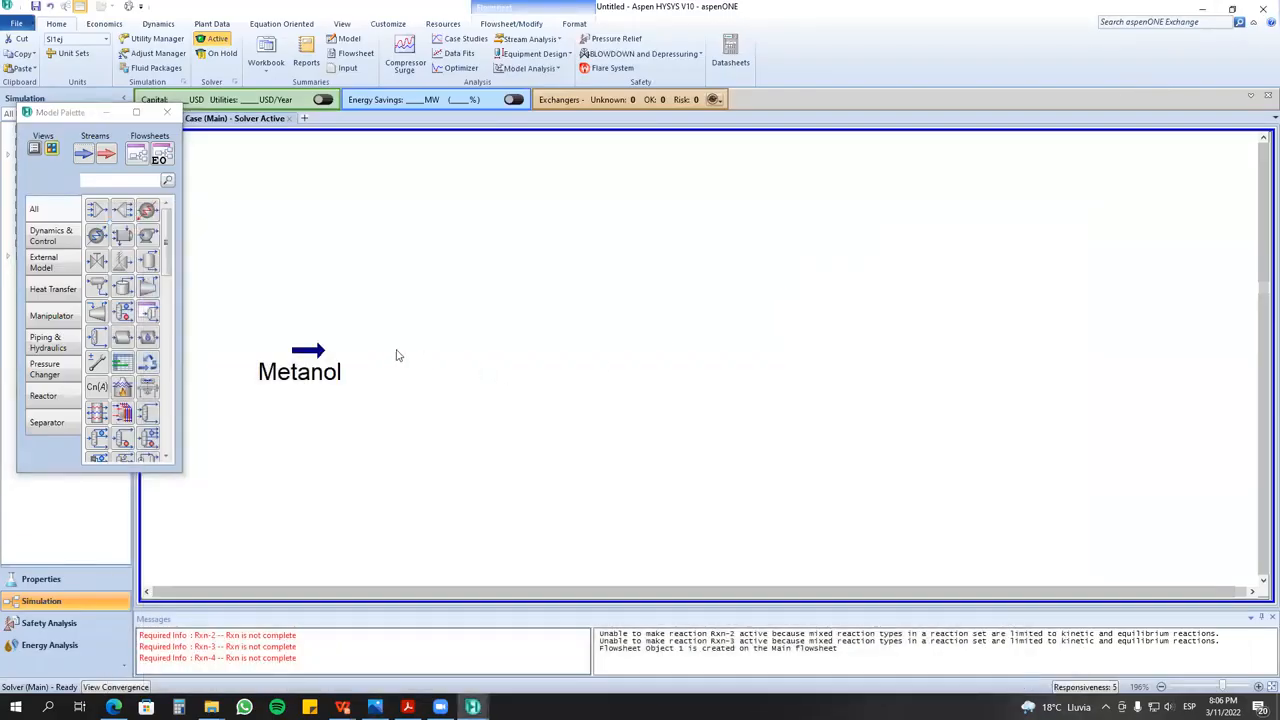
- Shift the Metanol stream slightly and place a pump beside it, followed by a heater further along the same row
mouse_move(310, 350)
left_mouse_down()
mouse_move(270, 312)
mouse_move(322, 332)
left_mouse_up()
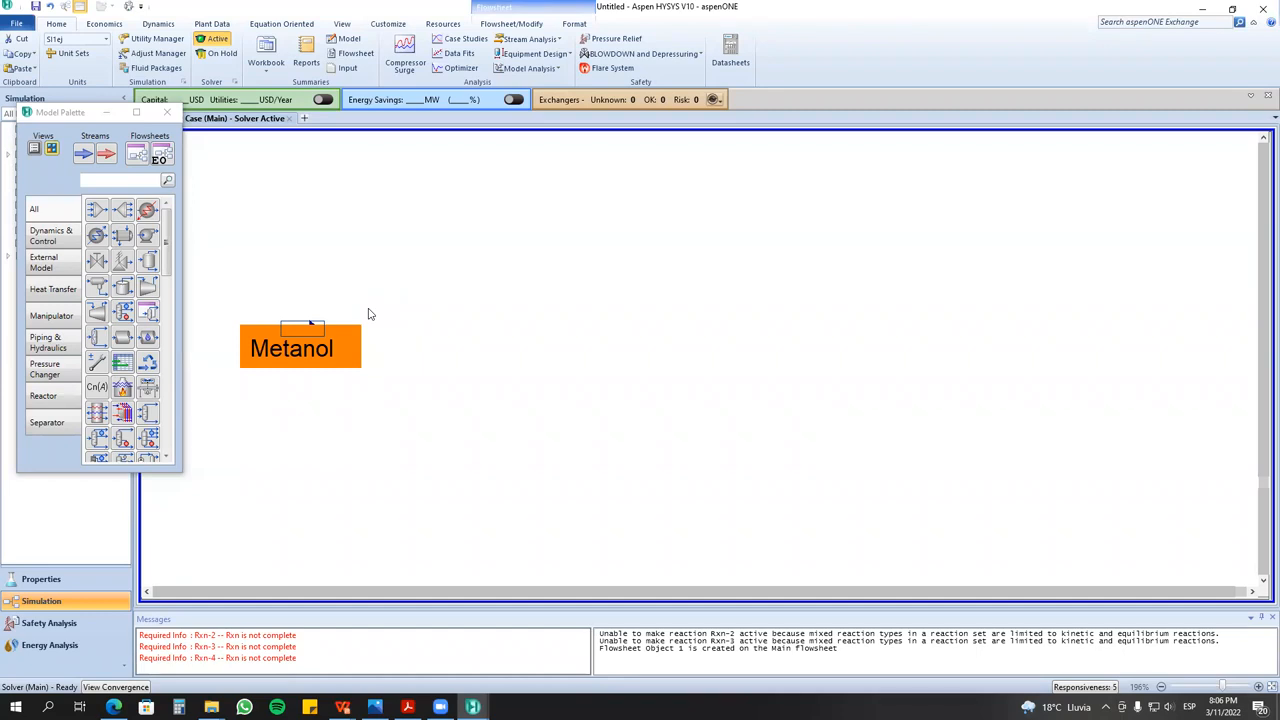
left_click(388, 303)
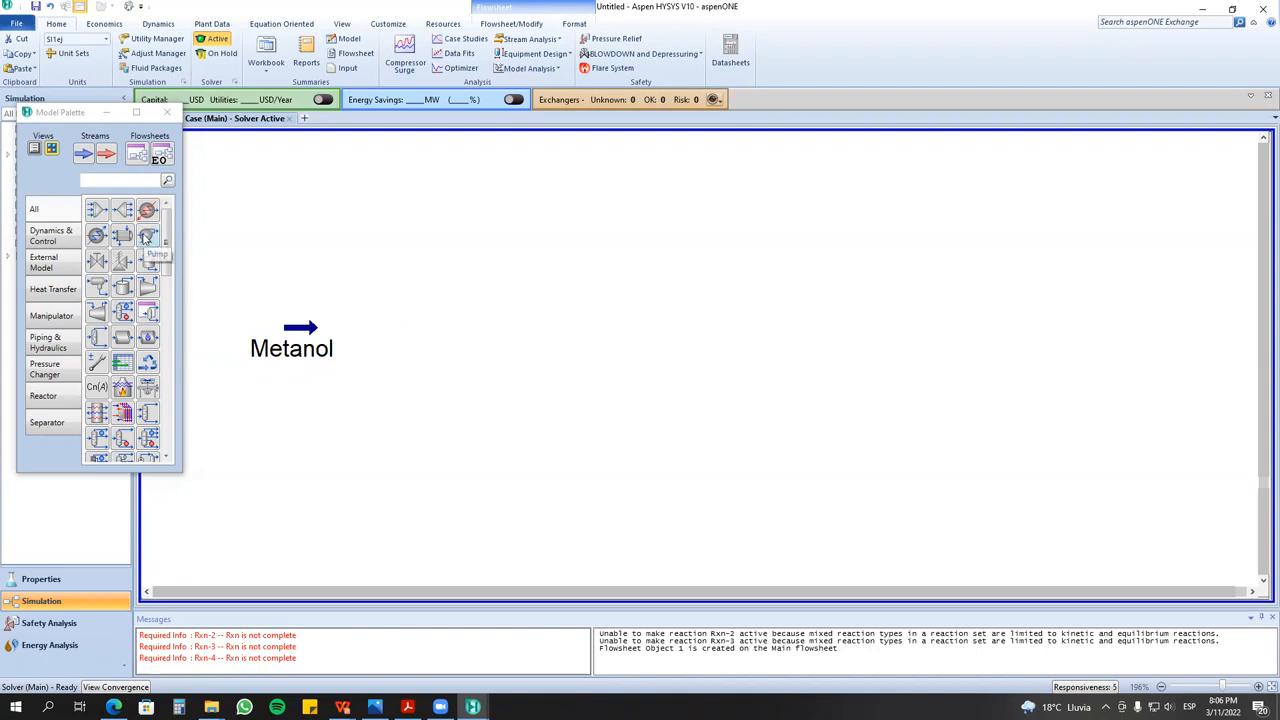
left_click_drag(145, 237, 360, 382)
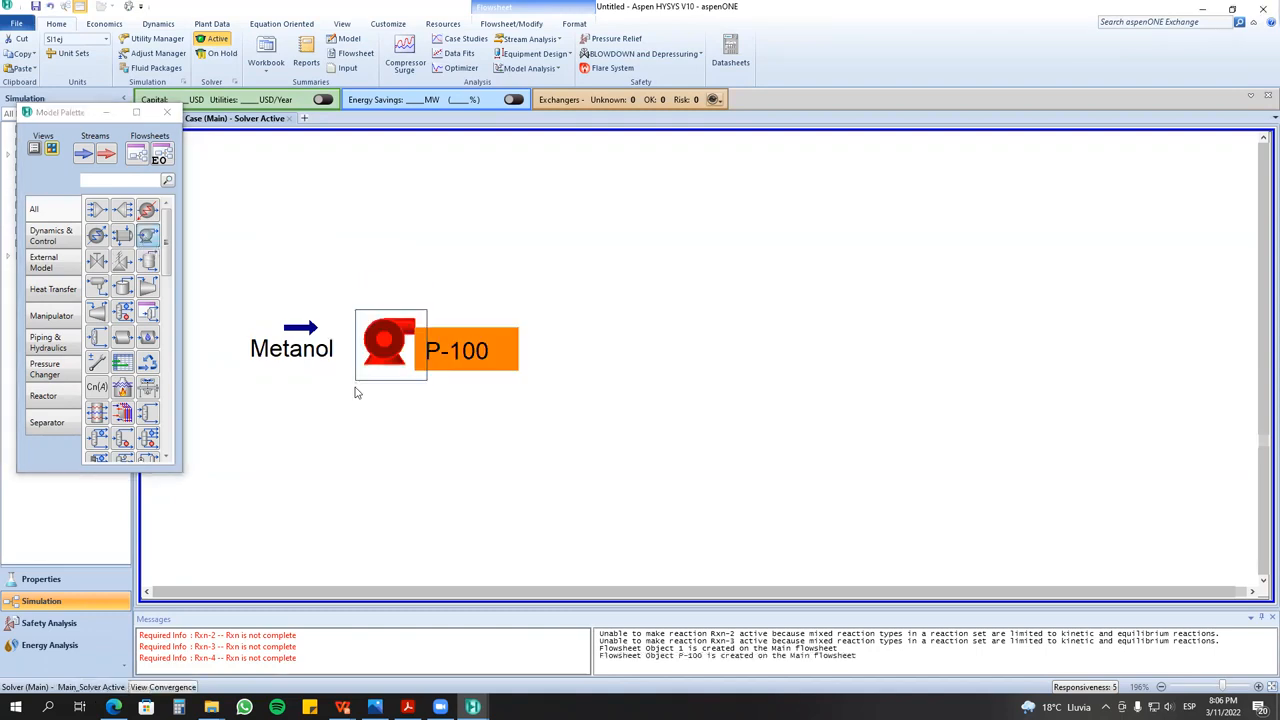
left_click(145, 212)
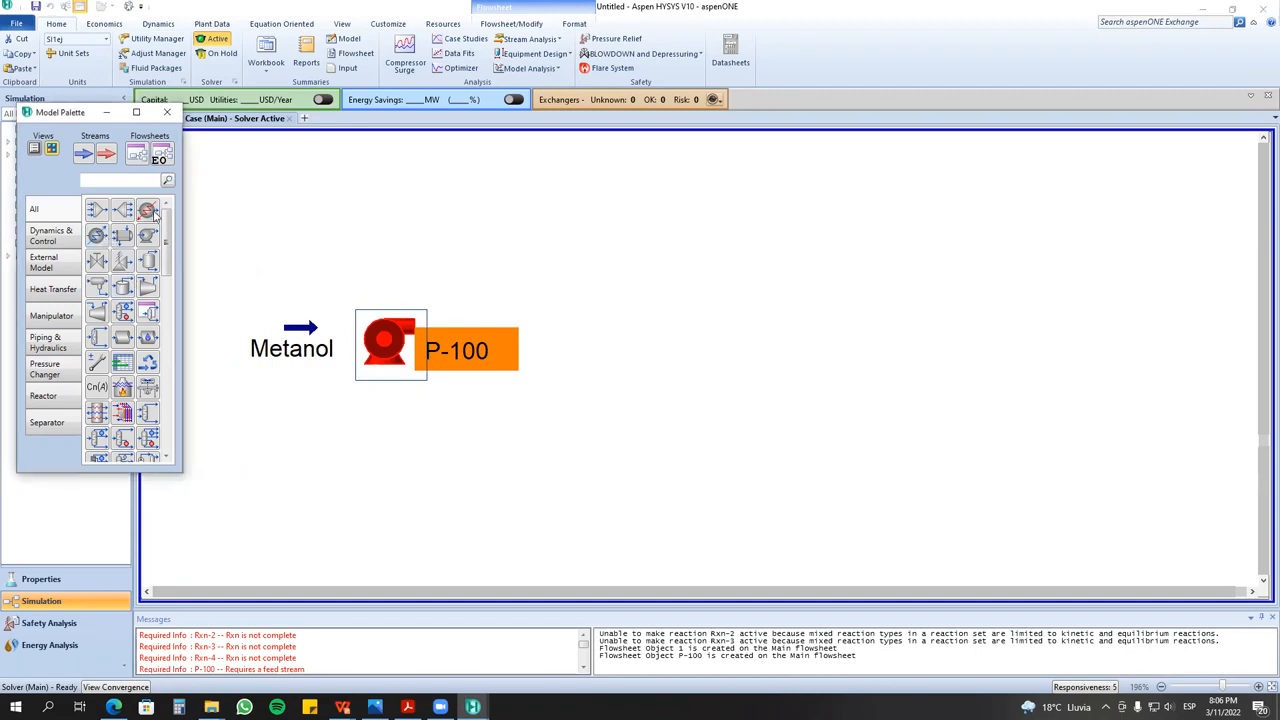
left_click(565, 361)
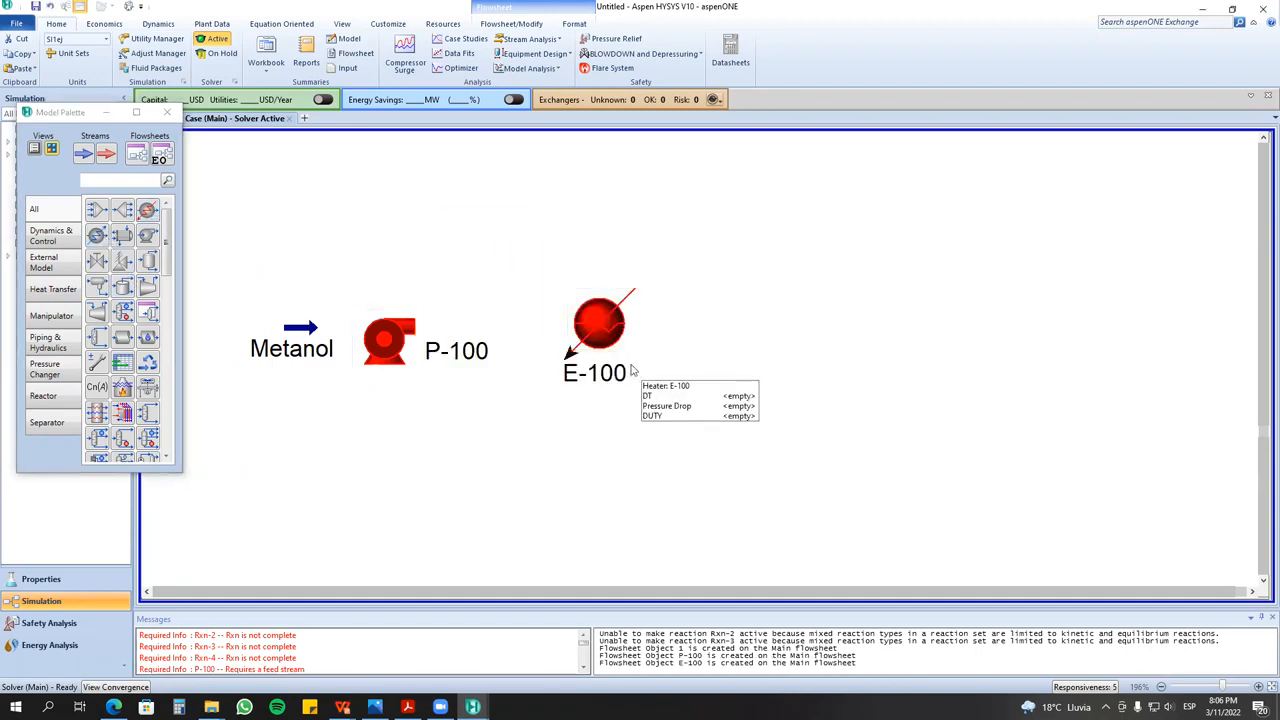
- Place a second heater below the pump and a compressor below the first heater
left_click(146, 210)
left_click(337, 489)
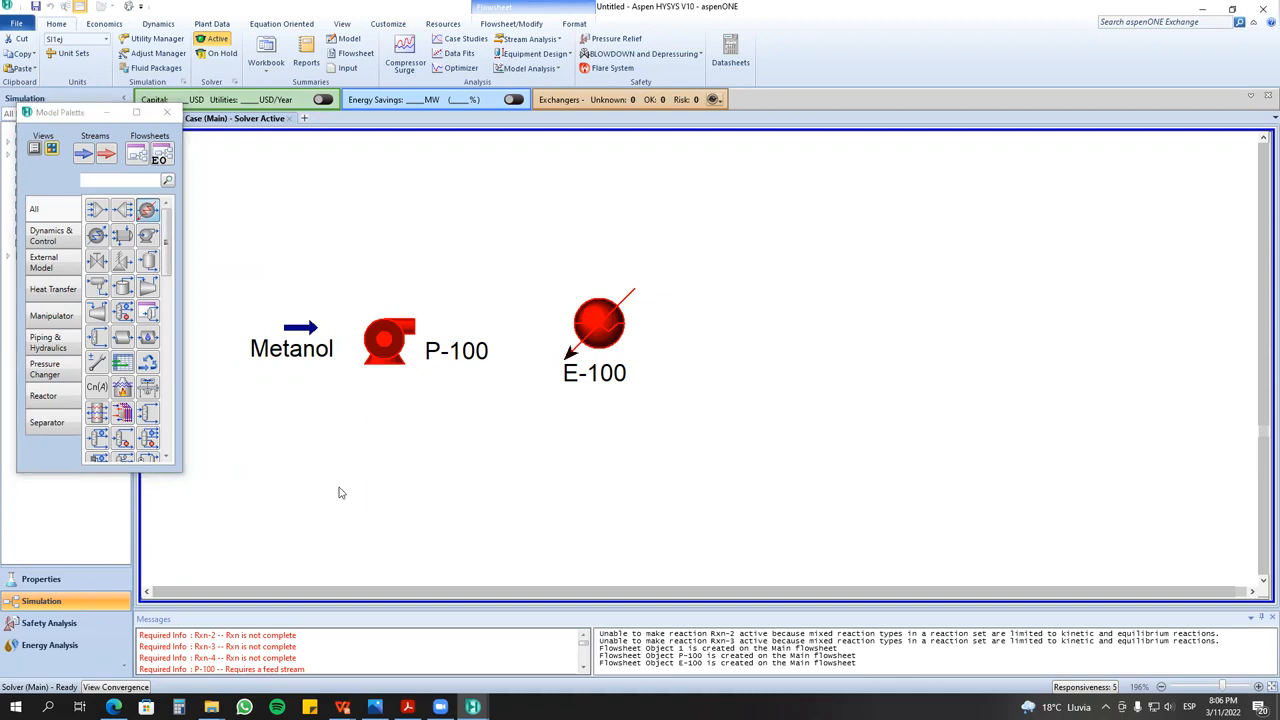
left_click(147, 288)
left_click_drag(629, 430, 537, 508)
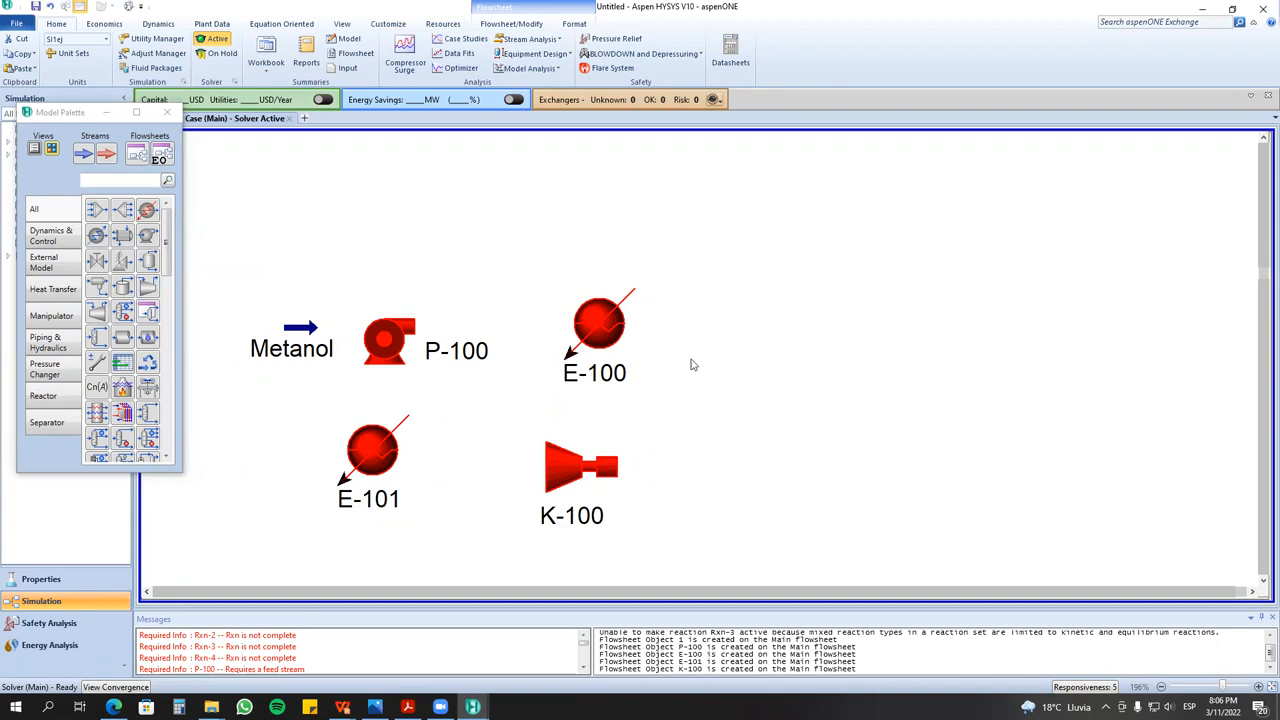
- Add a material stream beyond heater E-100, name it 2 atm / 400 °C, and shift it slightly toward the heater
left_click(83, 155)
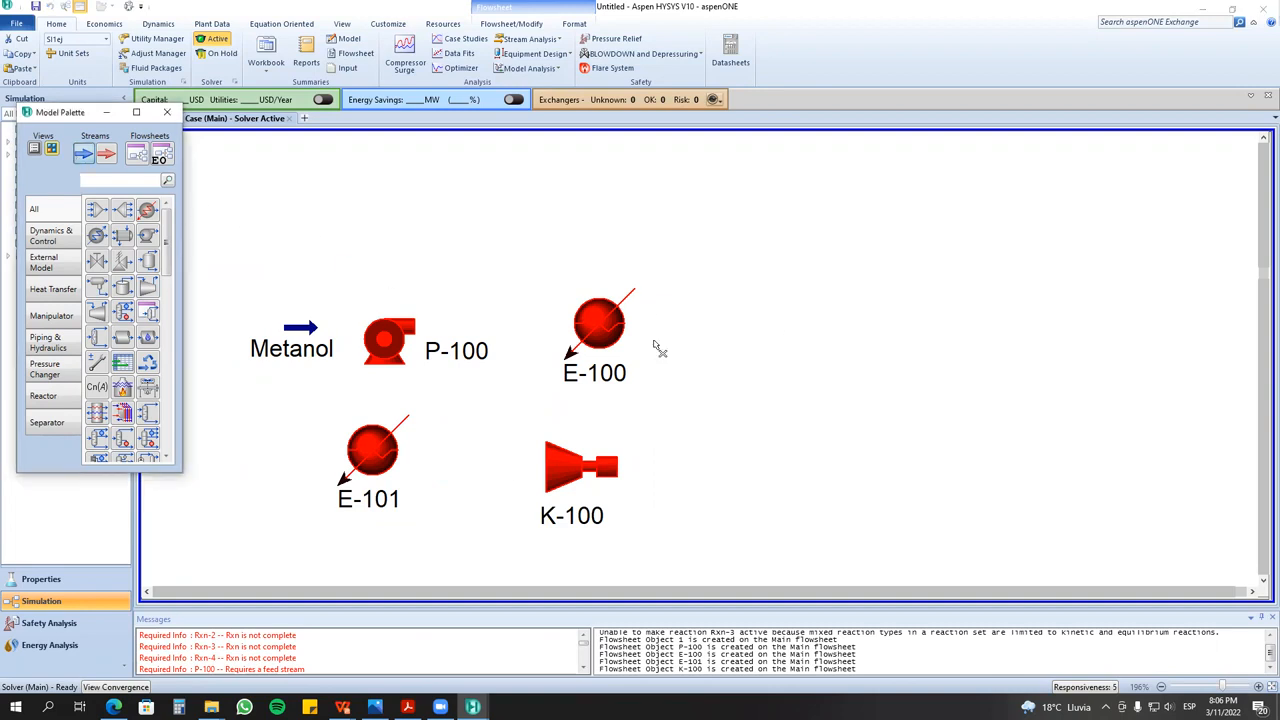
left_click(775, 349)
double_click(792, 356)
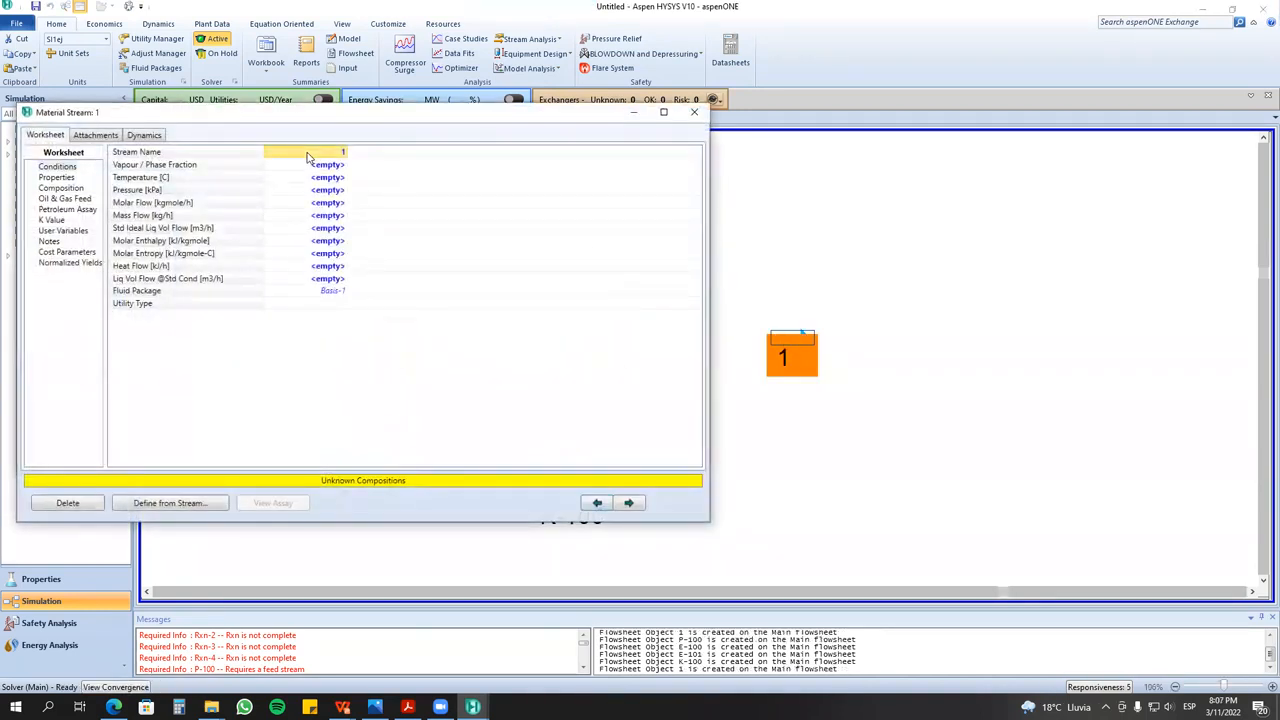
type("2 atm /")
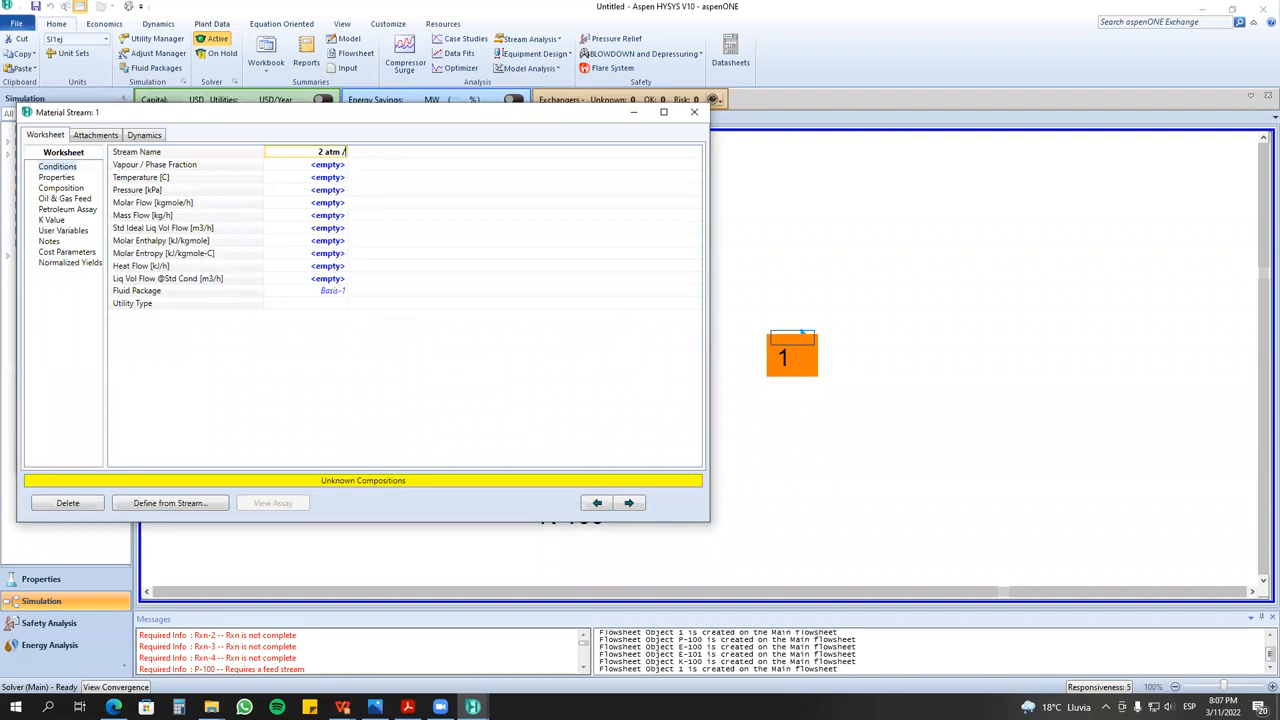
type(" 400 ºC")
key("Return")
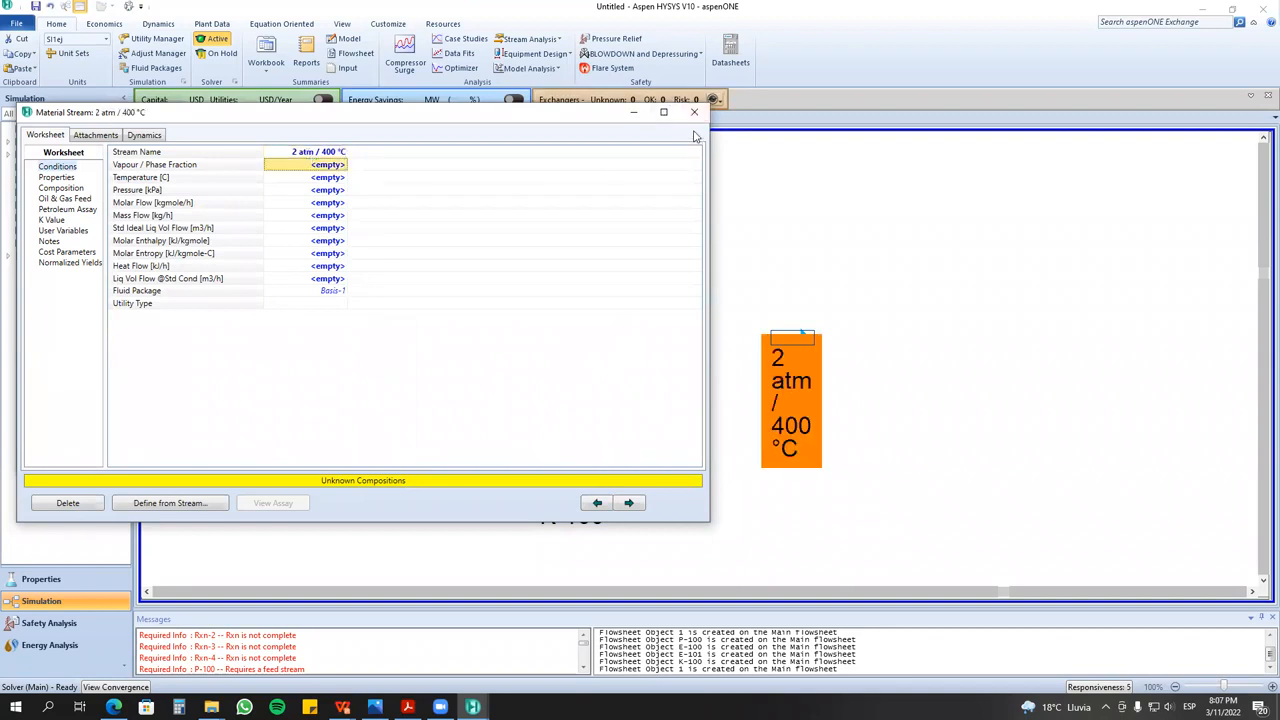
left_click(694, 112)
left_click_drag(800, 347, 783, 365)
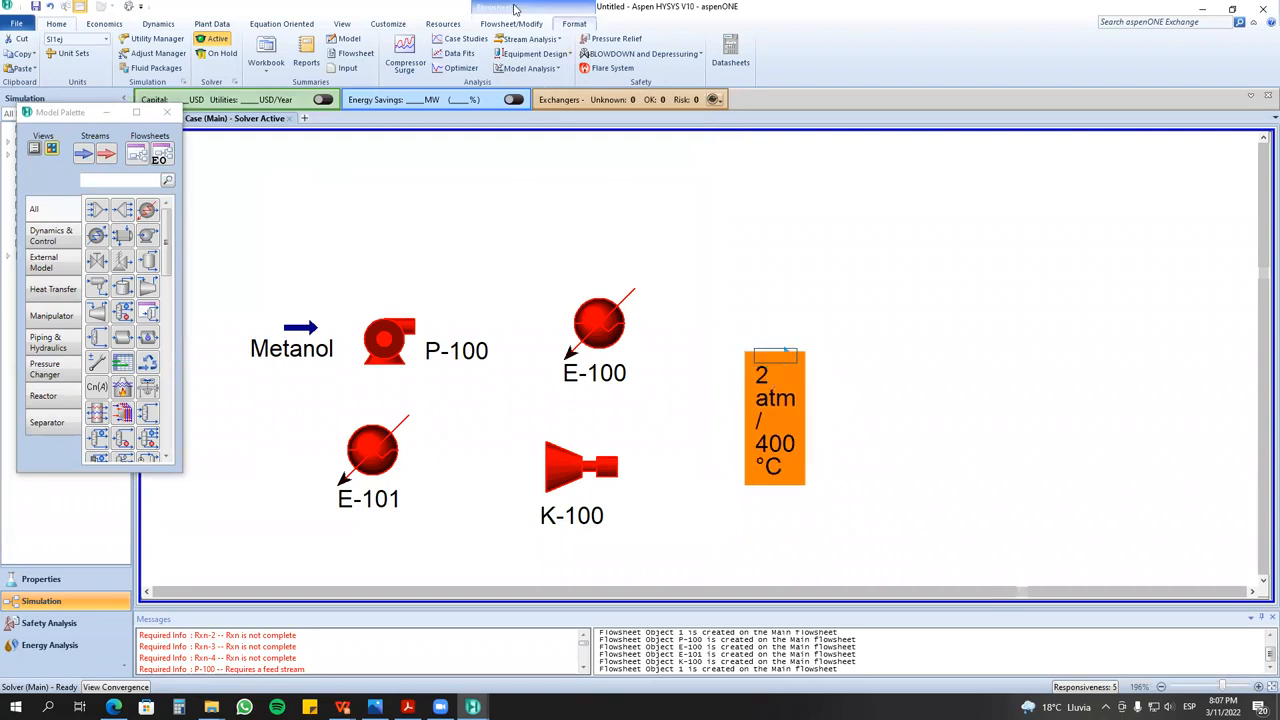
- Rename the 2 atm / 400 °C material stream as Reactor IN
left_click(514, 10)
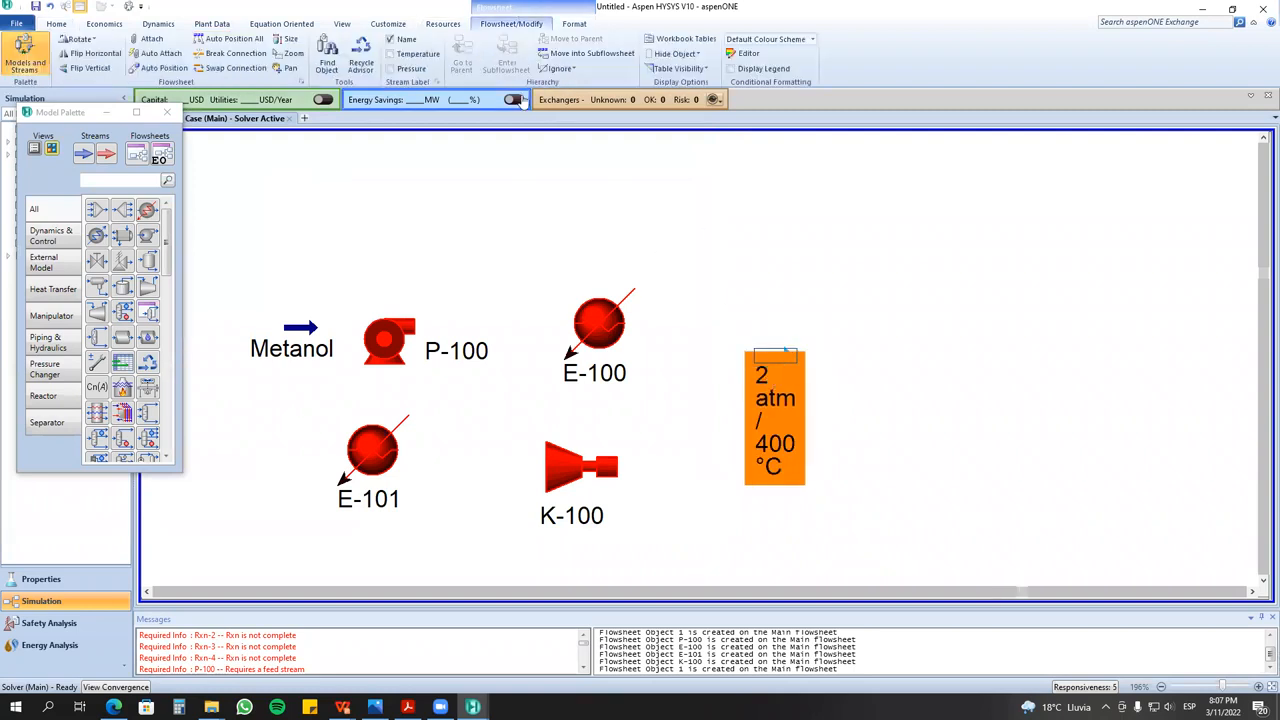
double_click(775, 356)
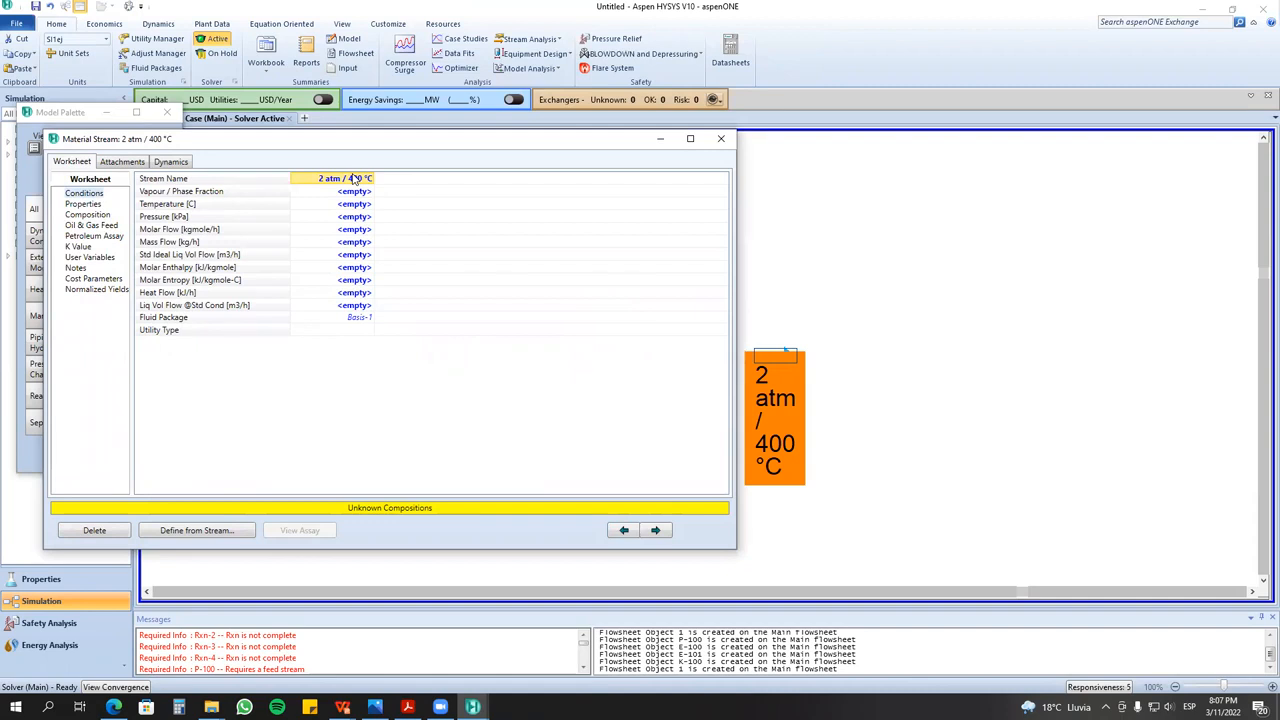
type("REactor")
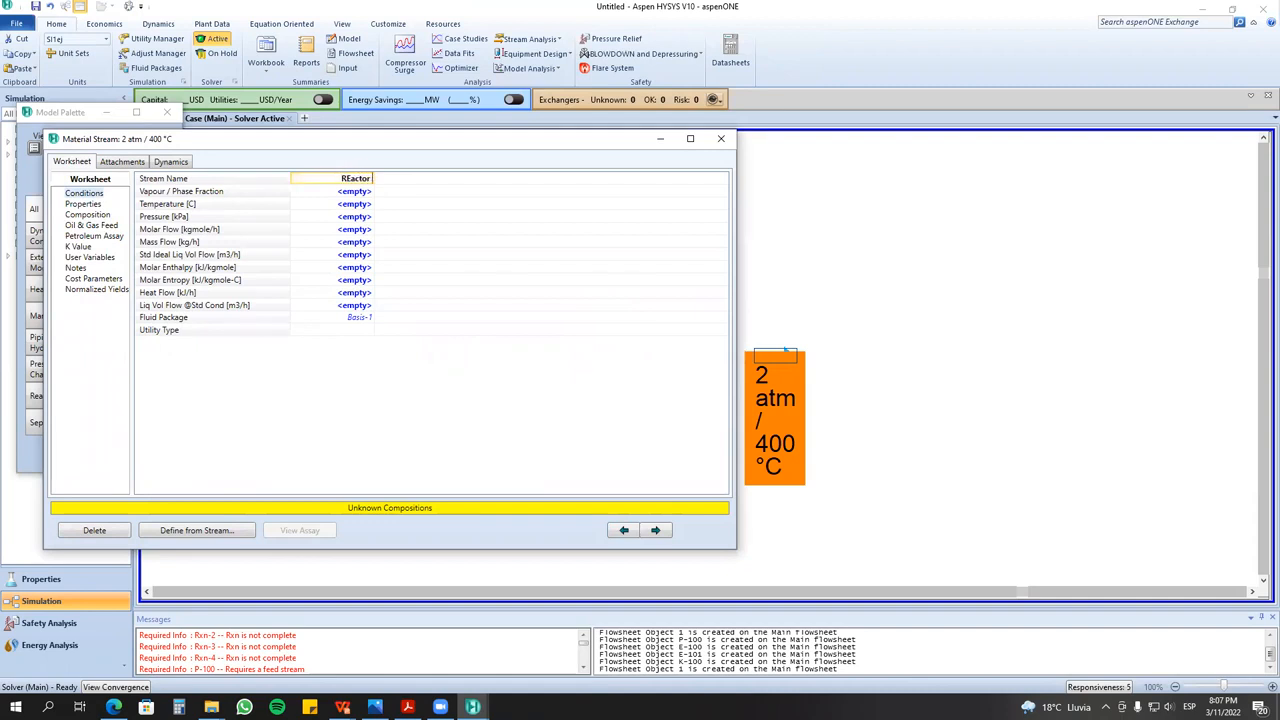
key("BackSpace")
key("BackSpace")
key("BackSpace")
type("tor")
key("Return")
type("IN")
key("Return")
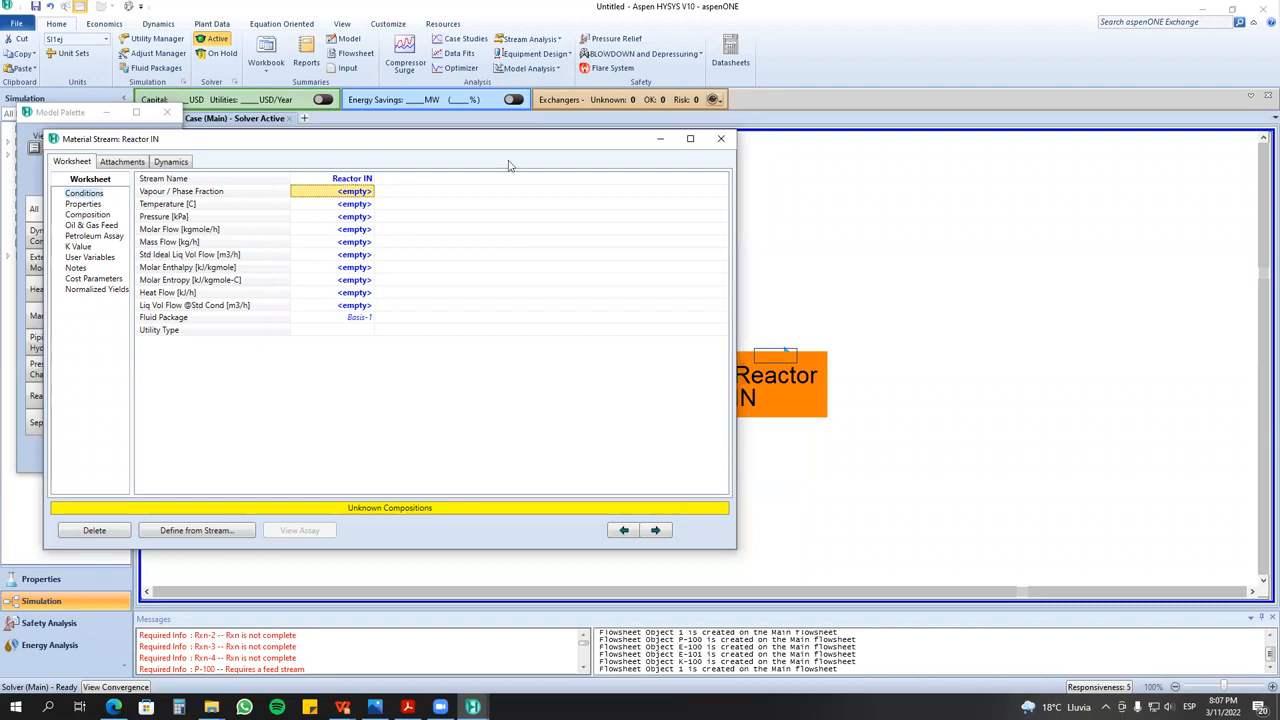
left_click(720, 139)
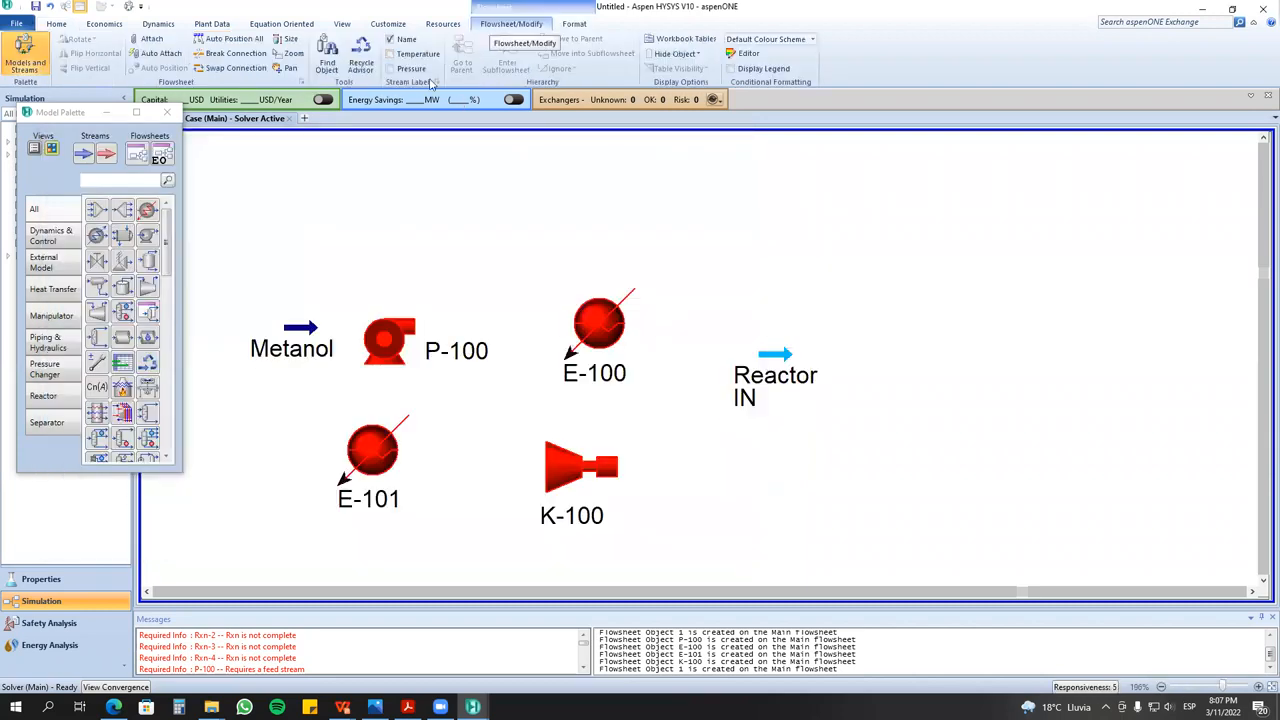
- Show temperature and pressure together with the name in the flowsheet's stream labels
left_click(390, 54)
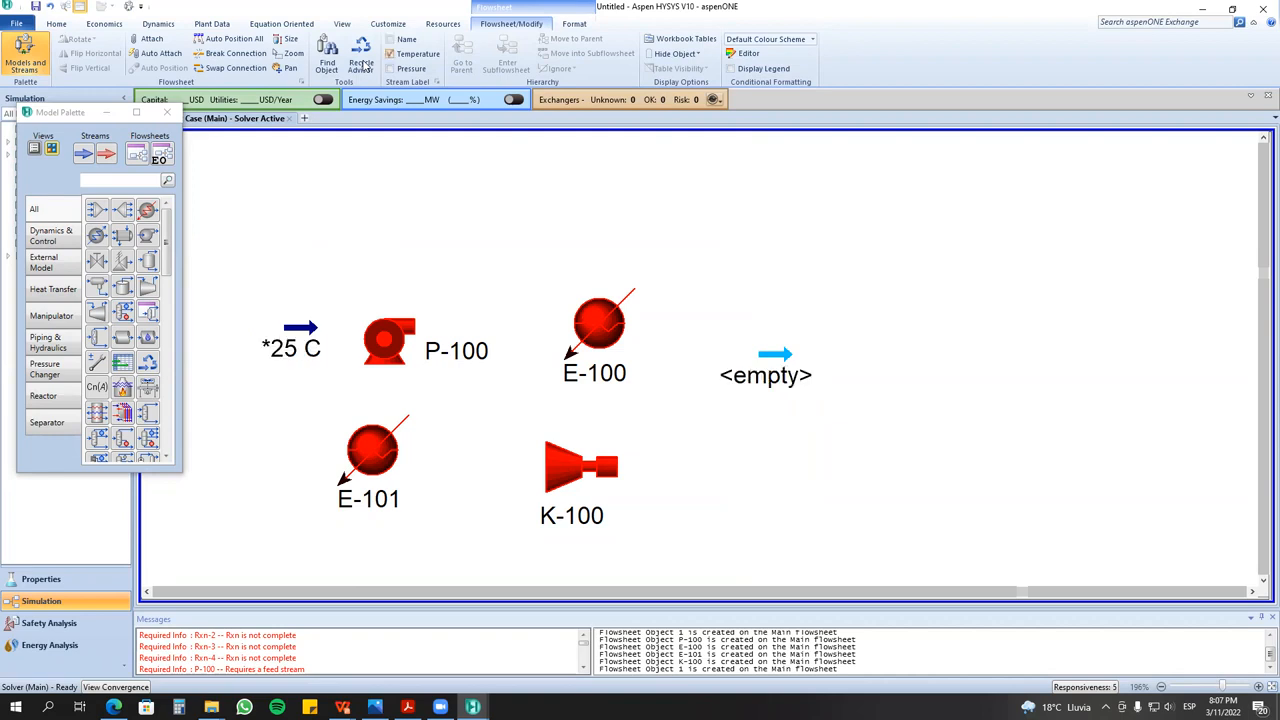
left_click(390, 68)
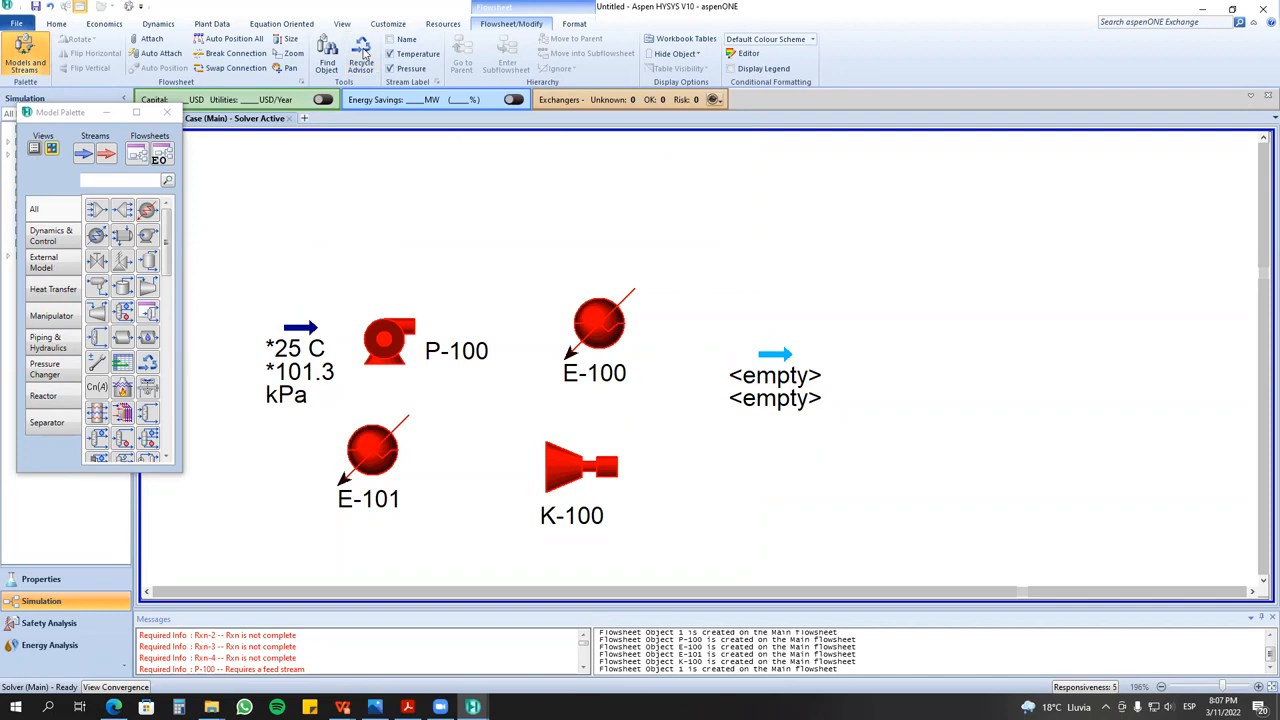
left_click(392, 39)
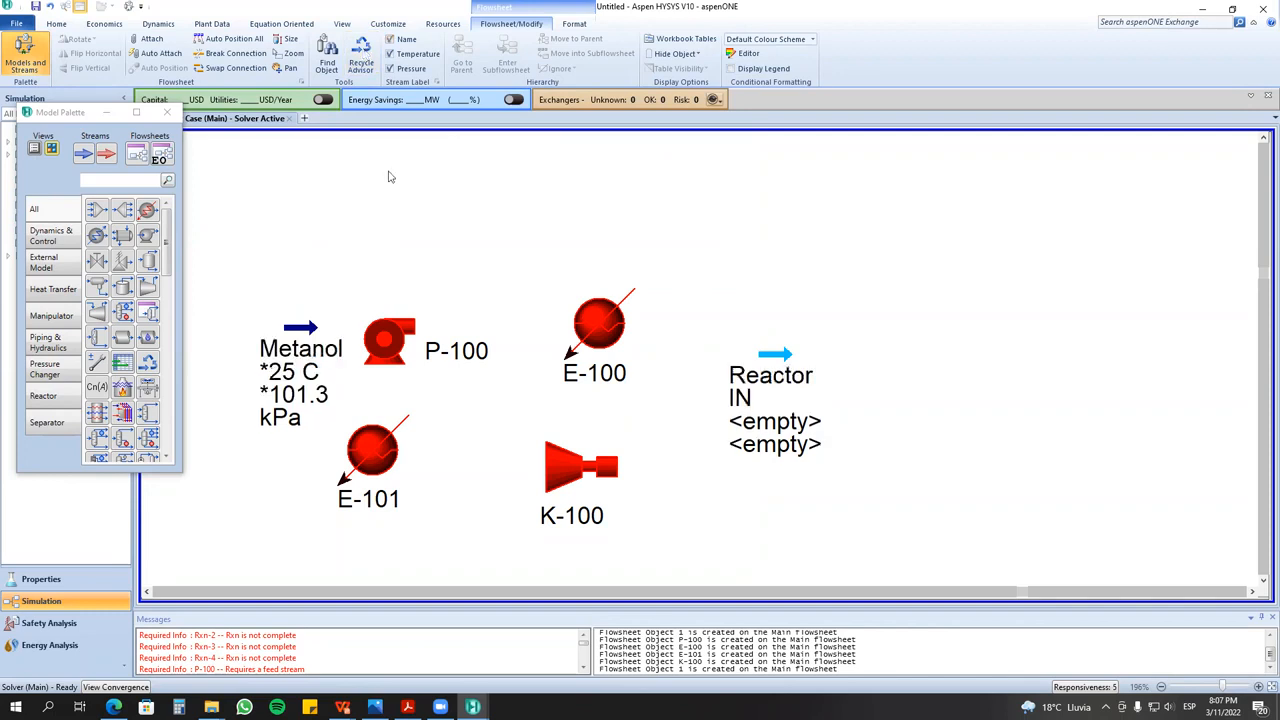
- Set the Reactor IN stream's temperature to 400 °C and its pressure to 2 atm
left_click(777, 433)
double_click(777, 433)
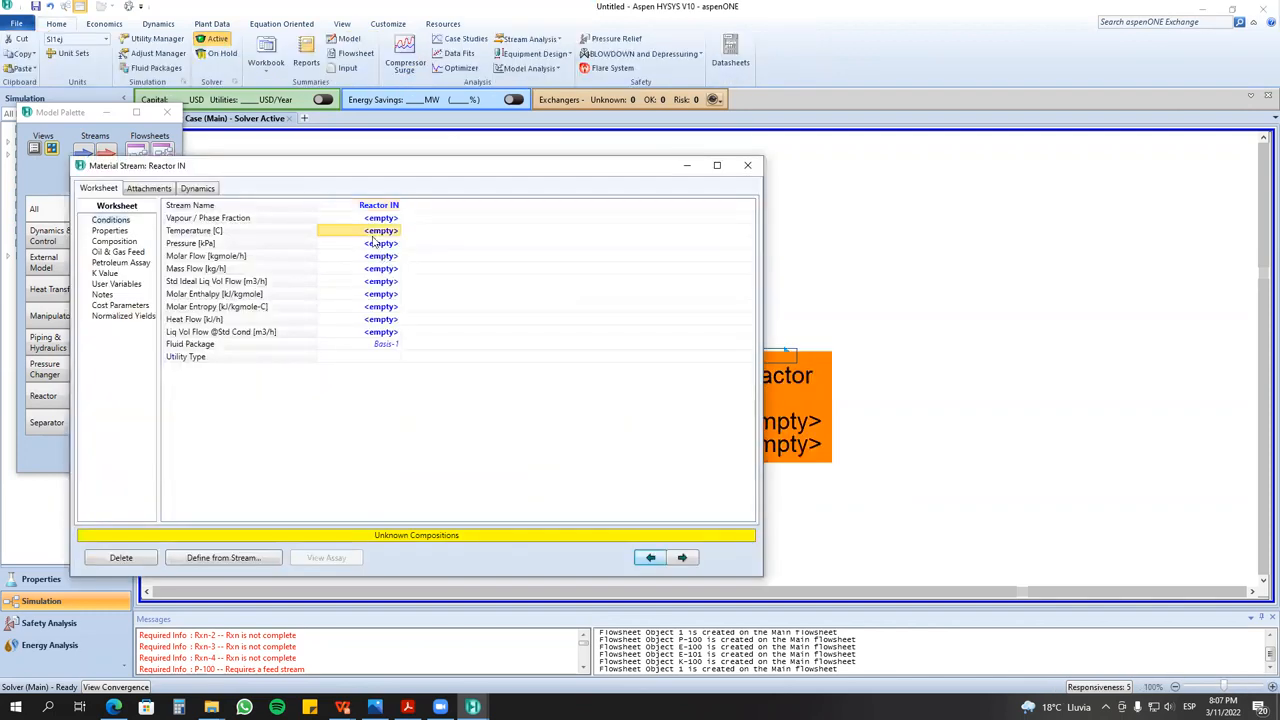
type("400")
key("Return")
type("2")
left_click(468, 246)
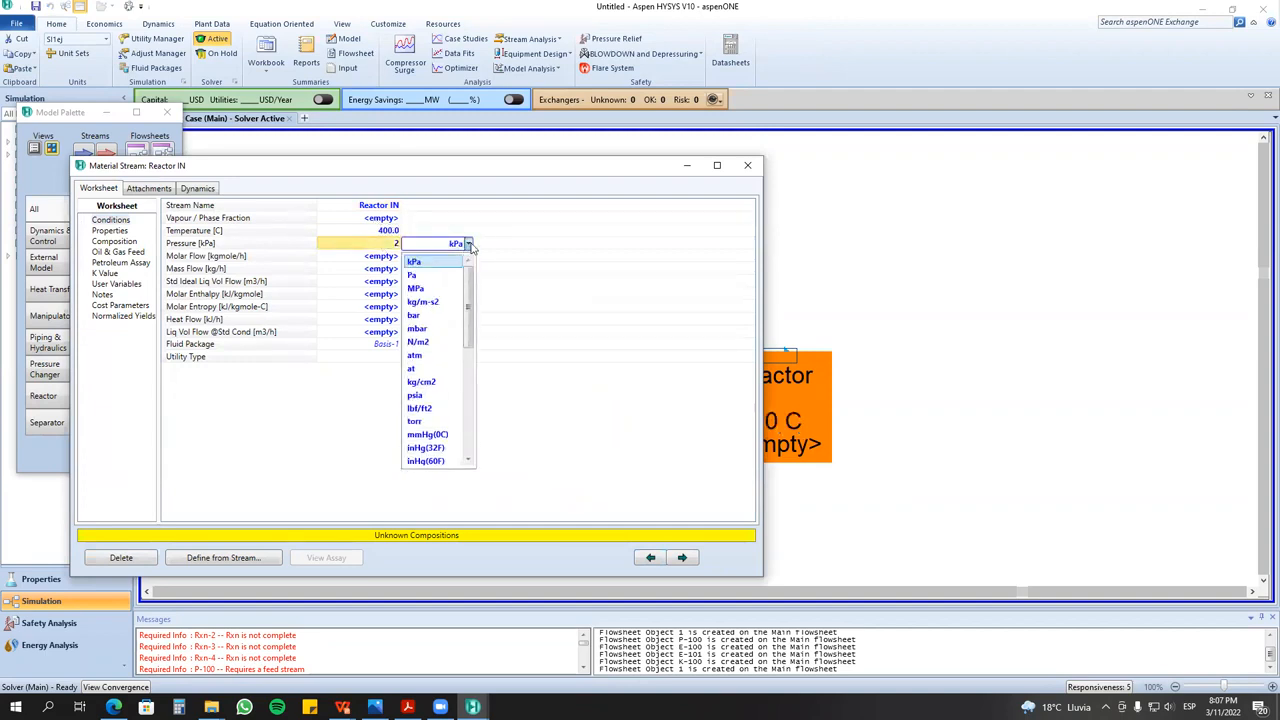
left_click(443, 360)
- Change the pressure unit of the current unit set to atm and close the Reactor IN stream window
left_click(104, 38)
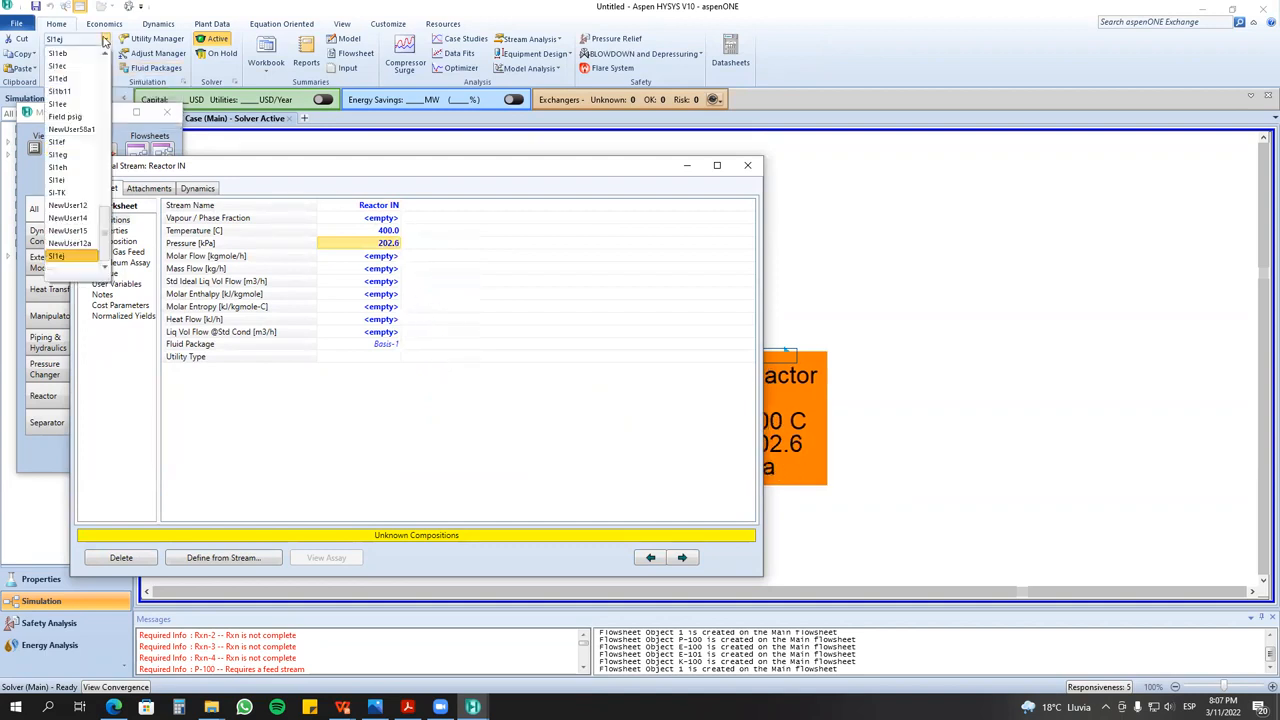
left_click(70, 256)
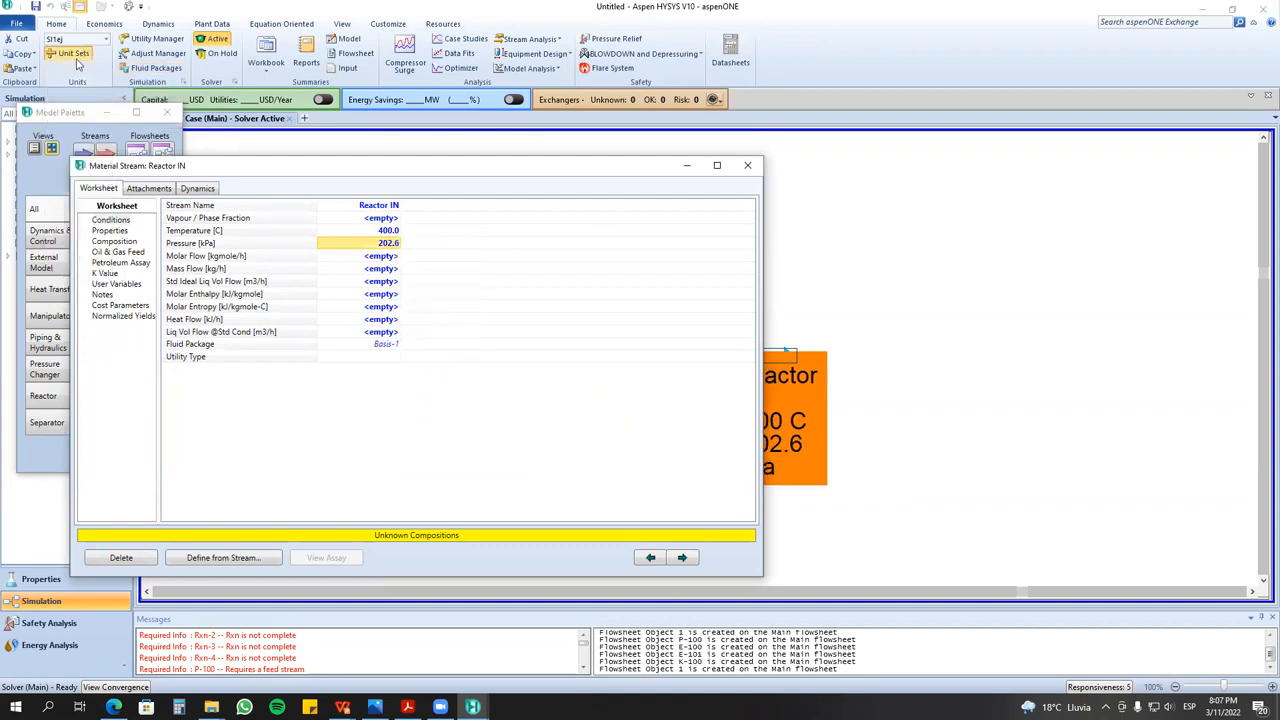
left_click(68, 53)
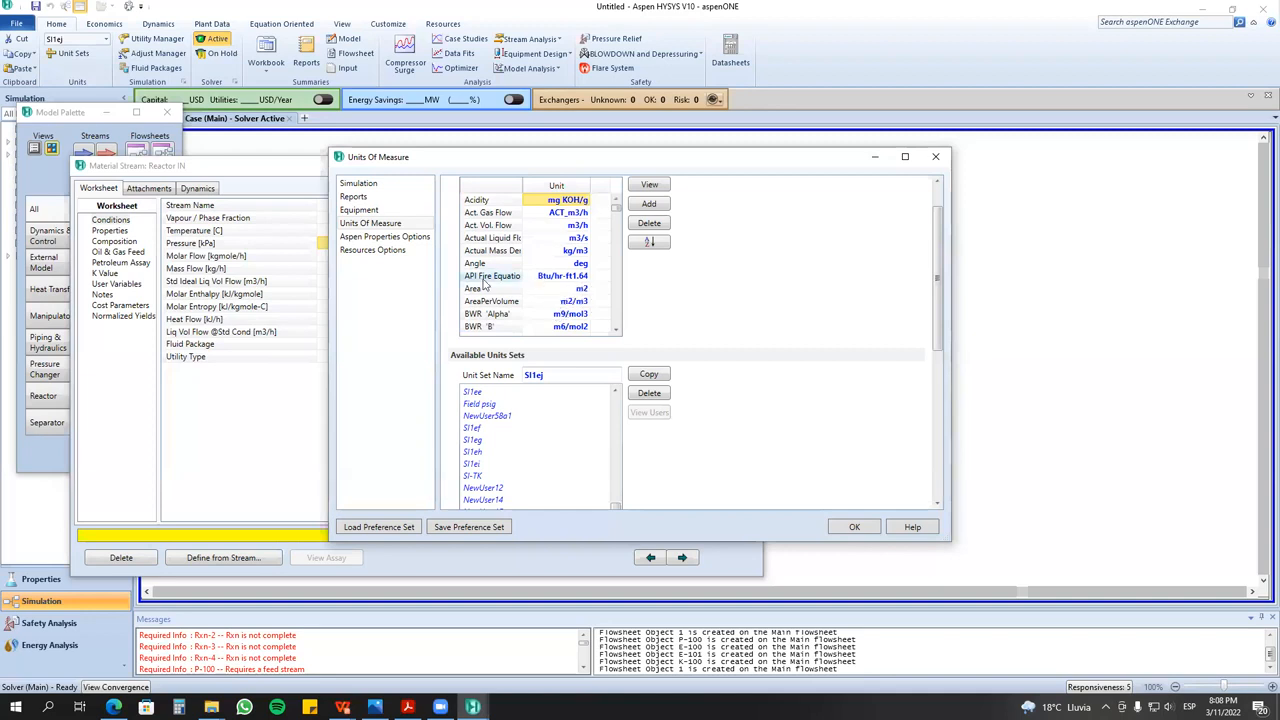
scroll(484, 289, "down", 3)
scroll(484, 289, "down", 12)
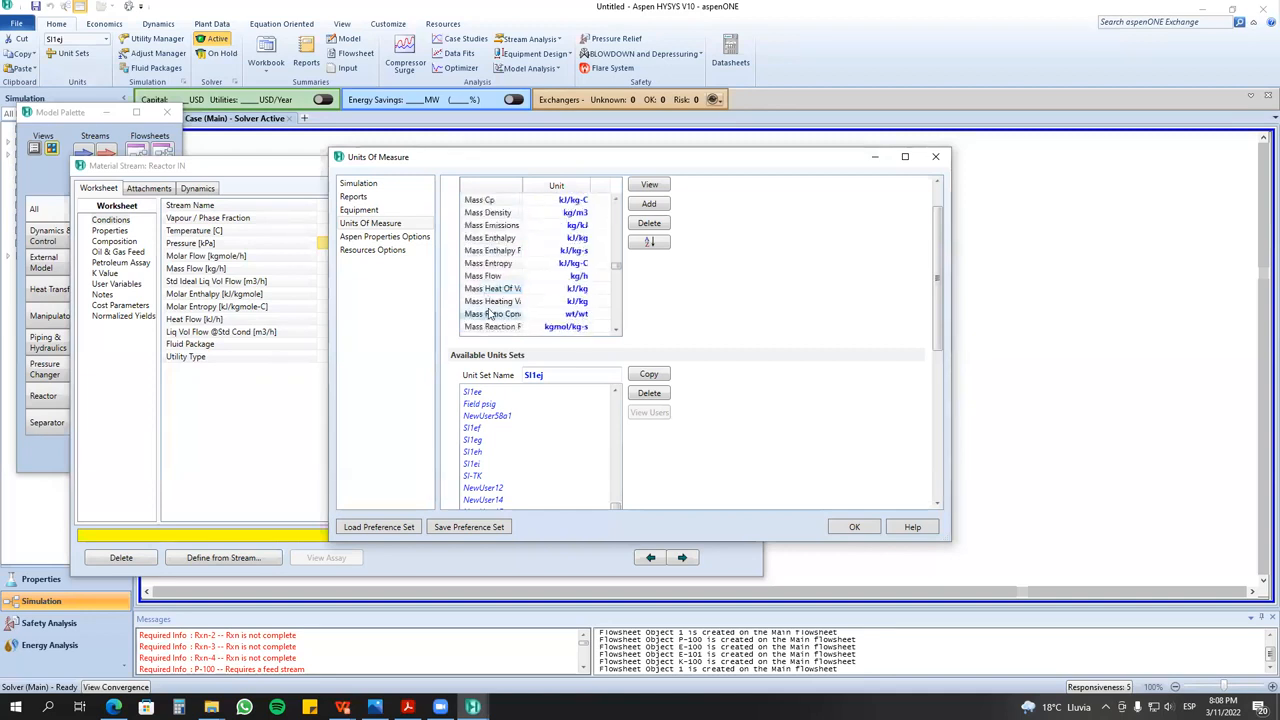
scroll(488, 314, "down", 10)
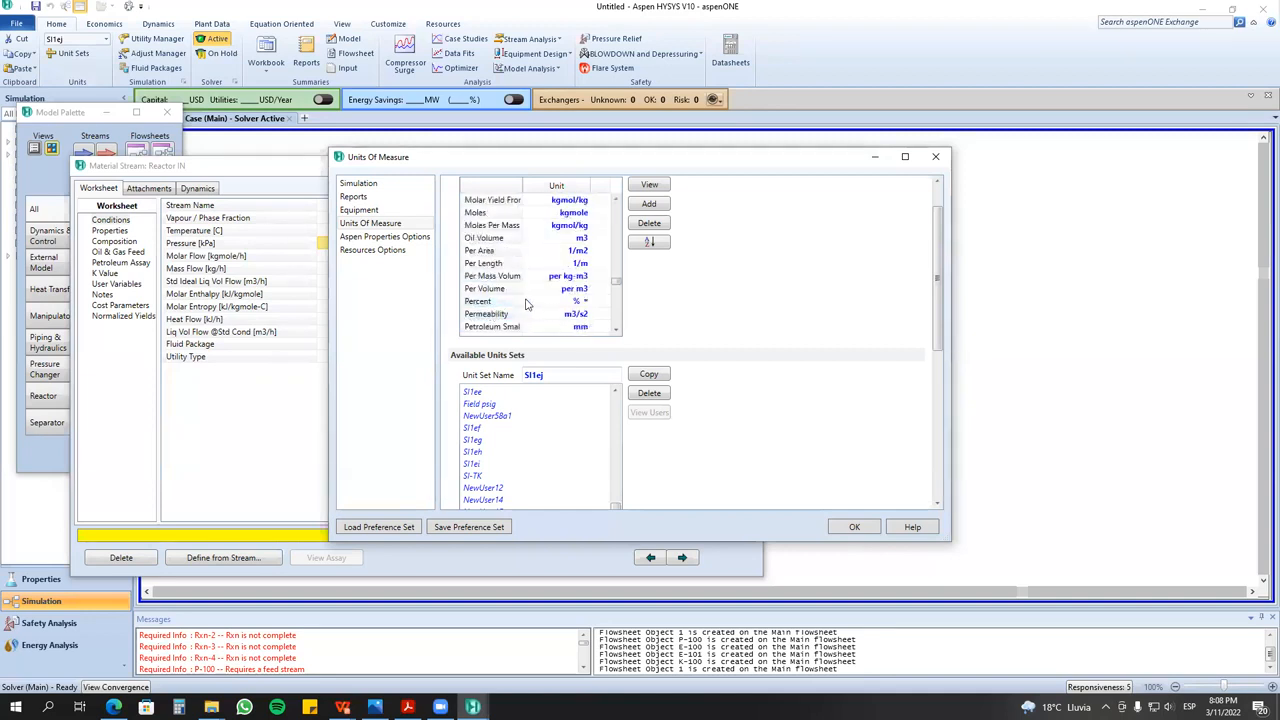
scroll(540, 309, "down", 3)
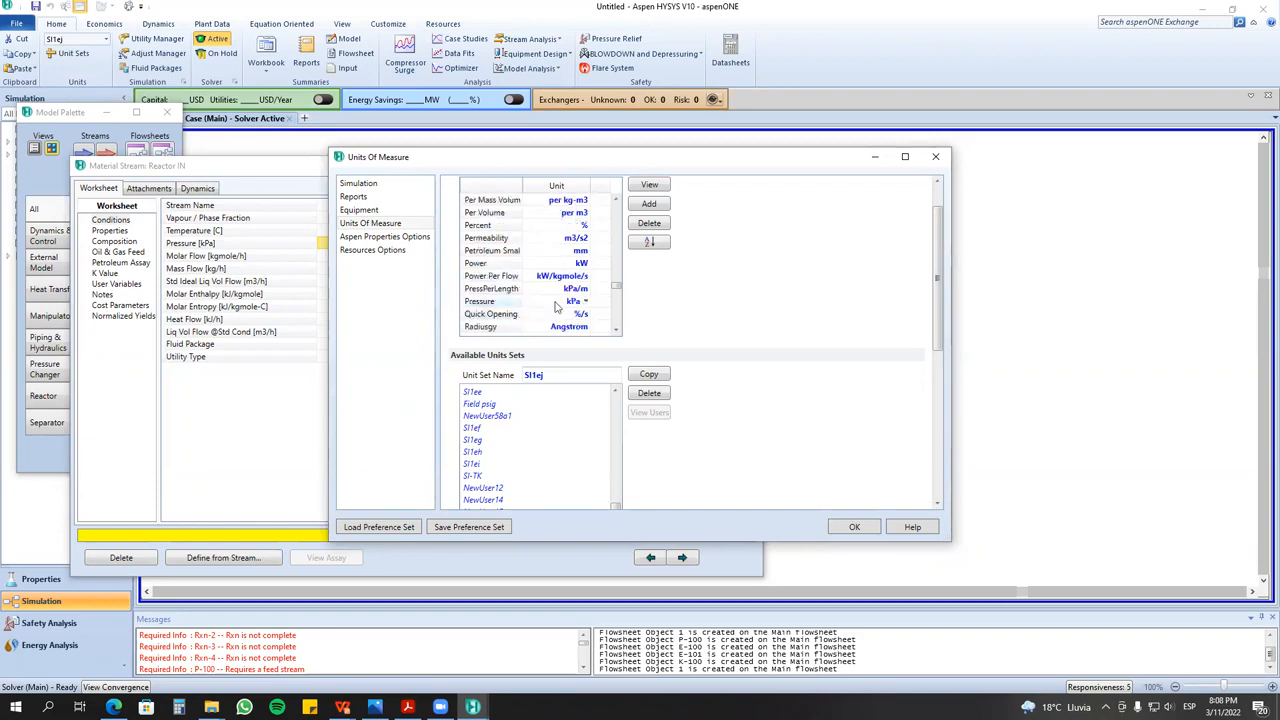
left_click(582, 302)
left_click(586, 302)
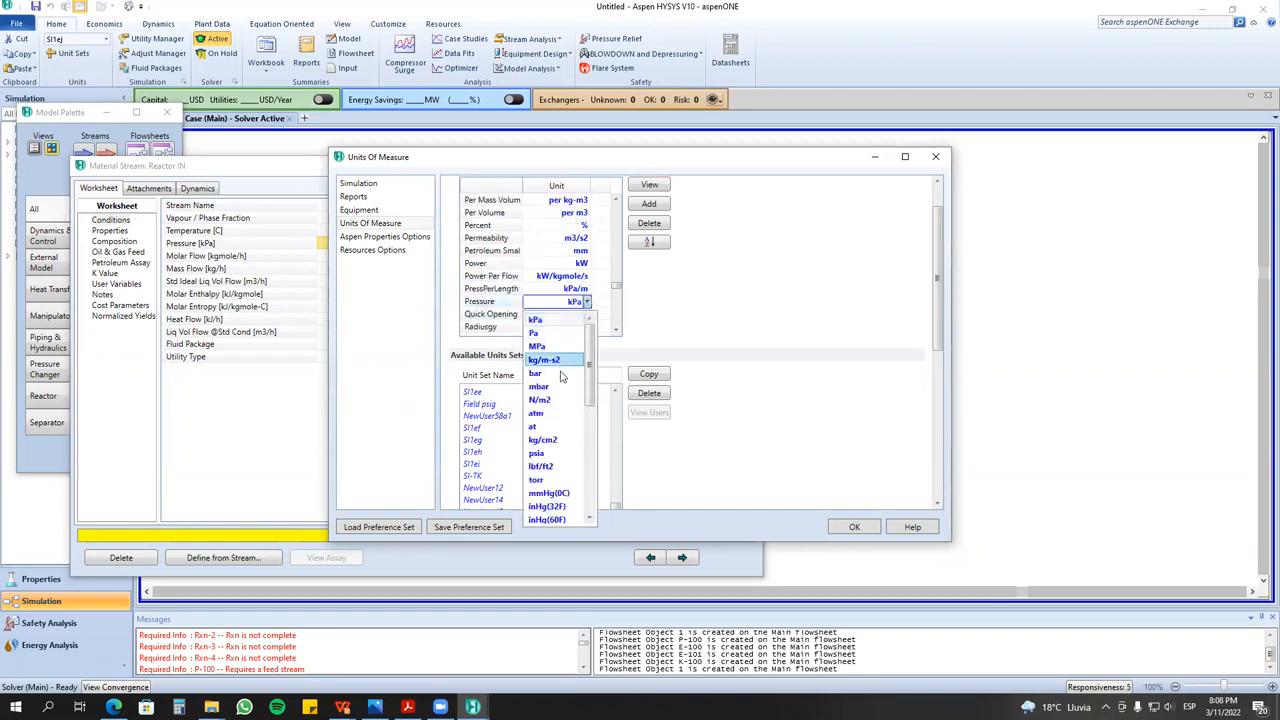
left_click(551, 413)
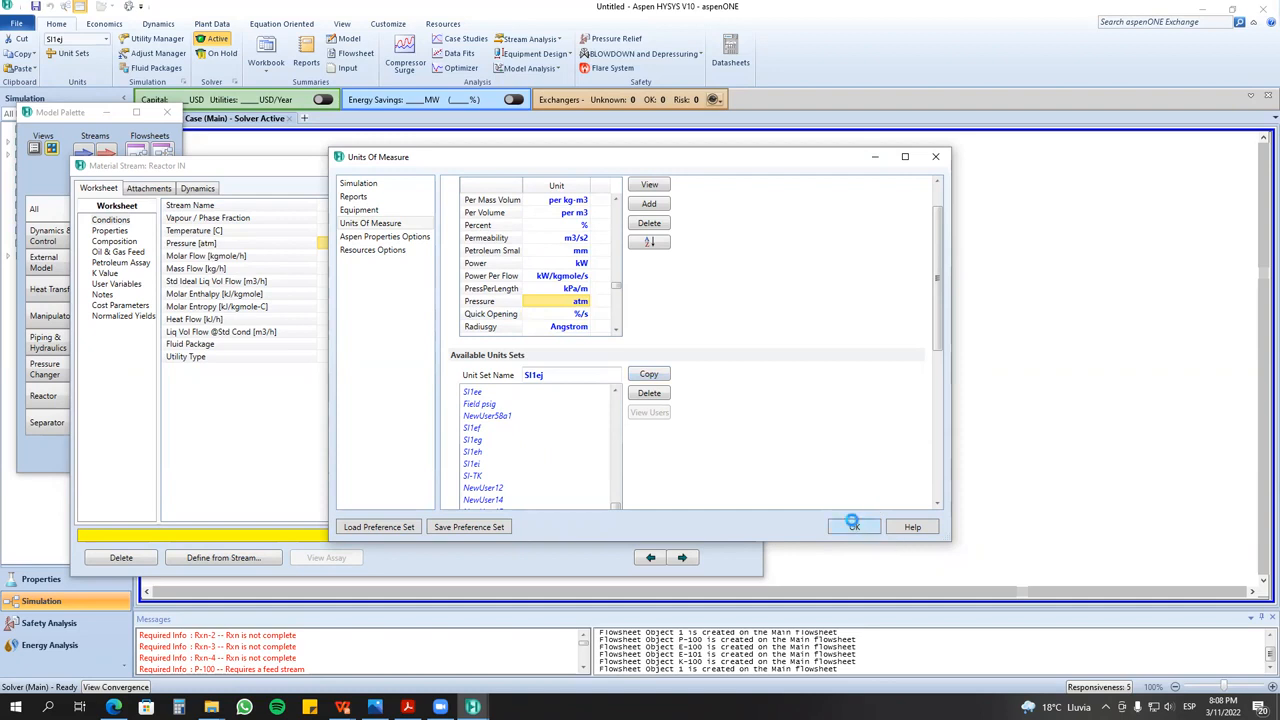
left_click(852, 526)
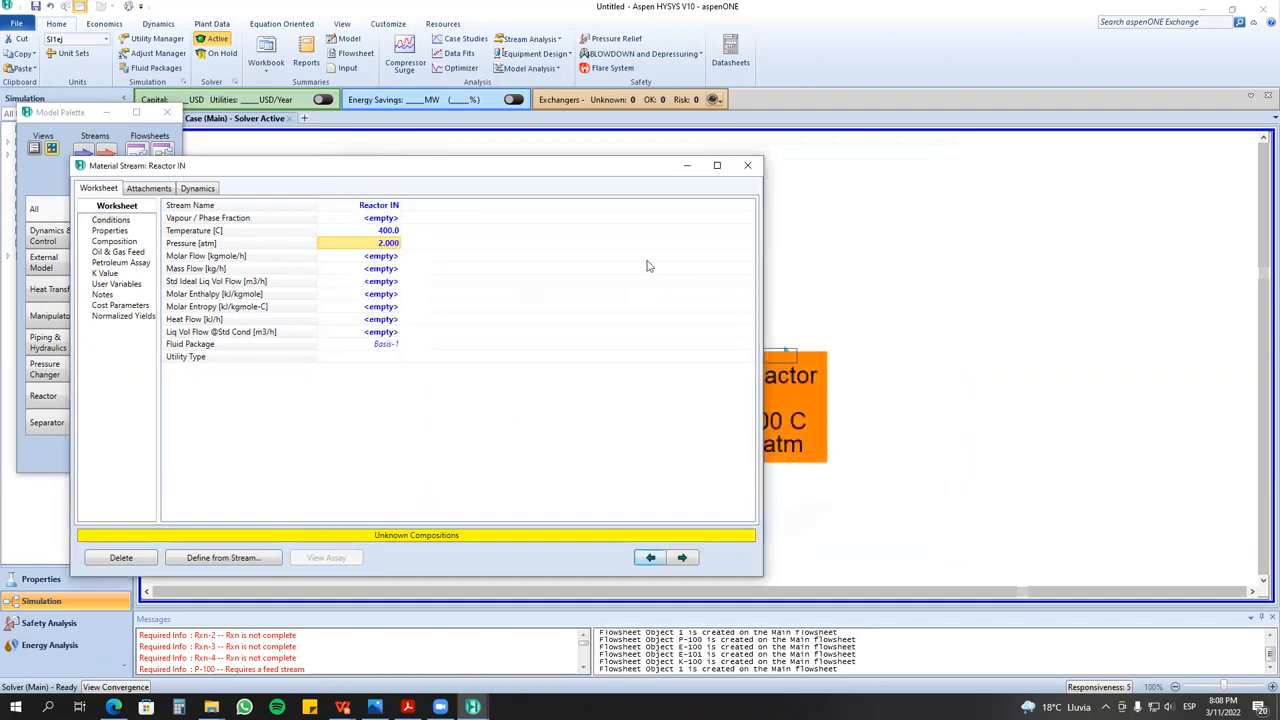
left_click(747, 165)
- Spread out the flowsheet by raising Reactor IN, lowering E-101 and K-100, and moving Metanol farther from the pump
left_click_drag(790, 375, 771, 352)
left_click_drag(372, 450, 367, 510)
left_click_drag(590, 488, 594, 537)
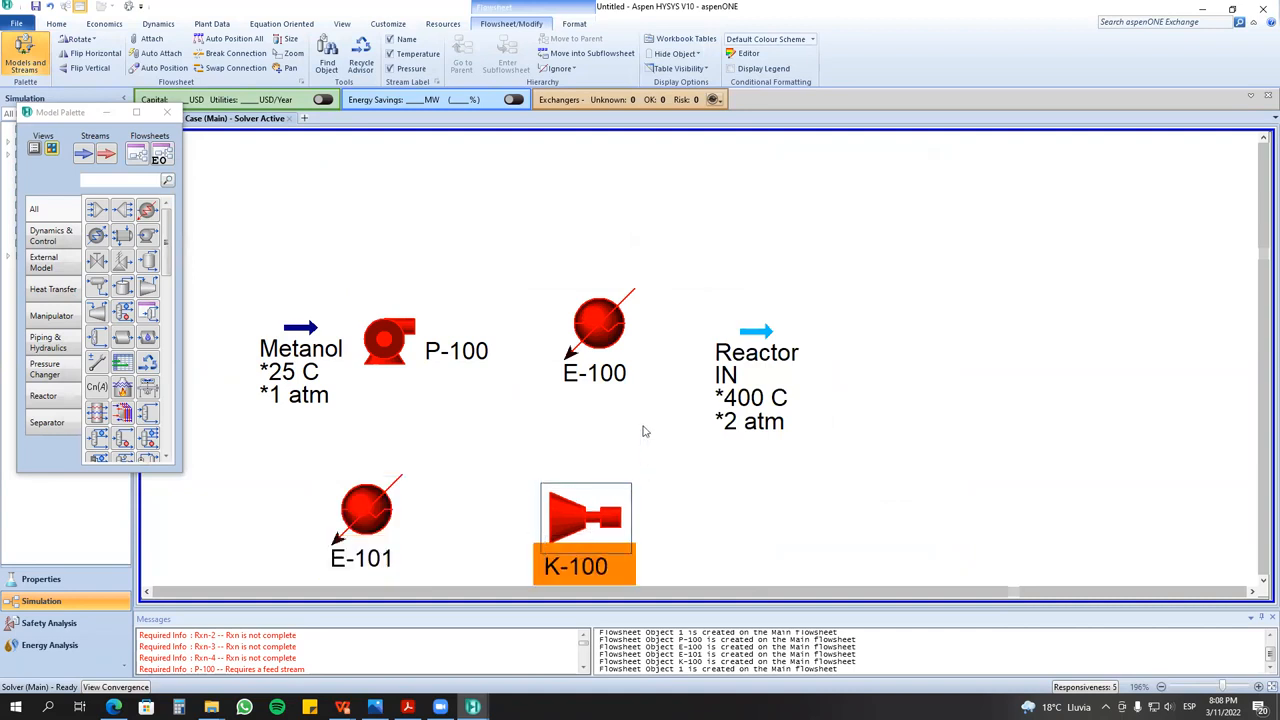
left_click_drag(320, 365, 238, 339)
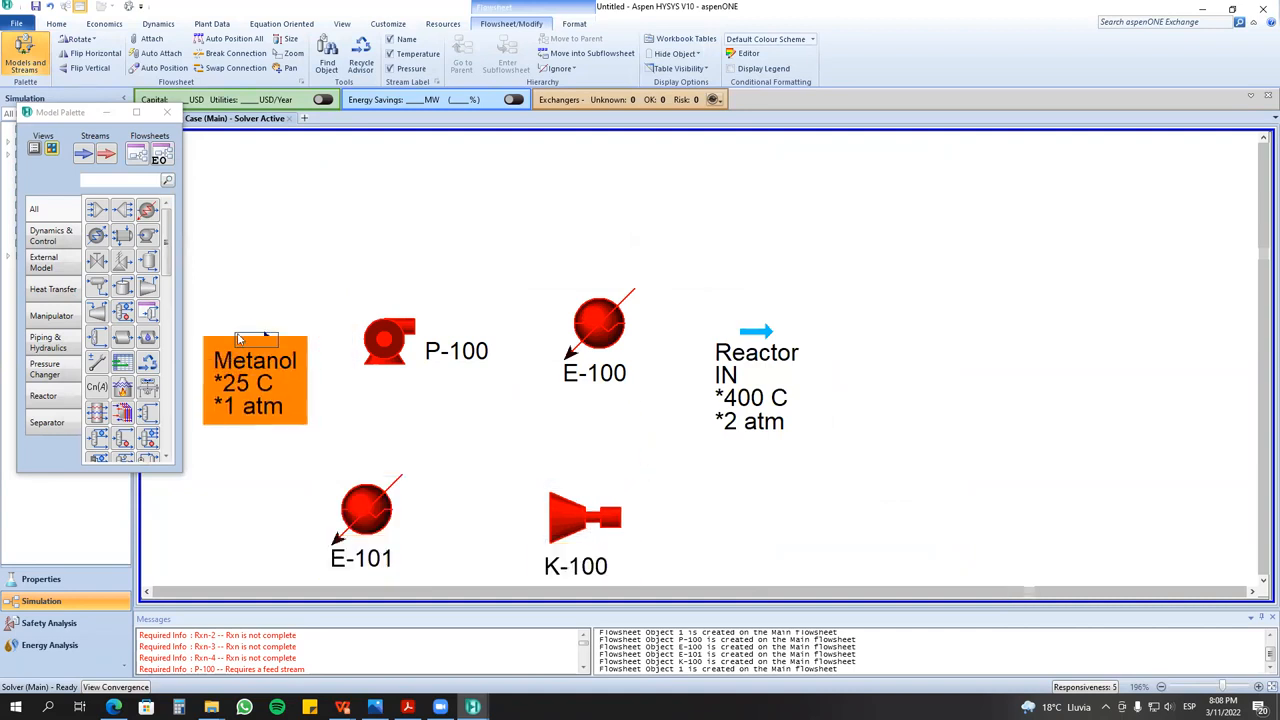
left_click(238, 337)
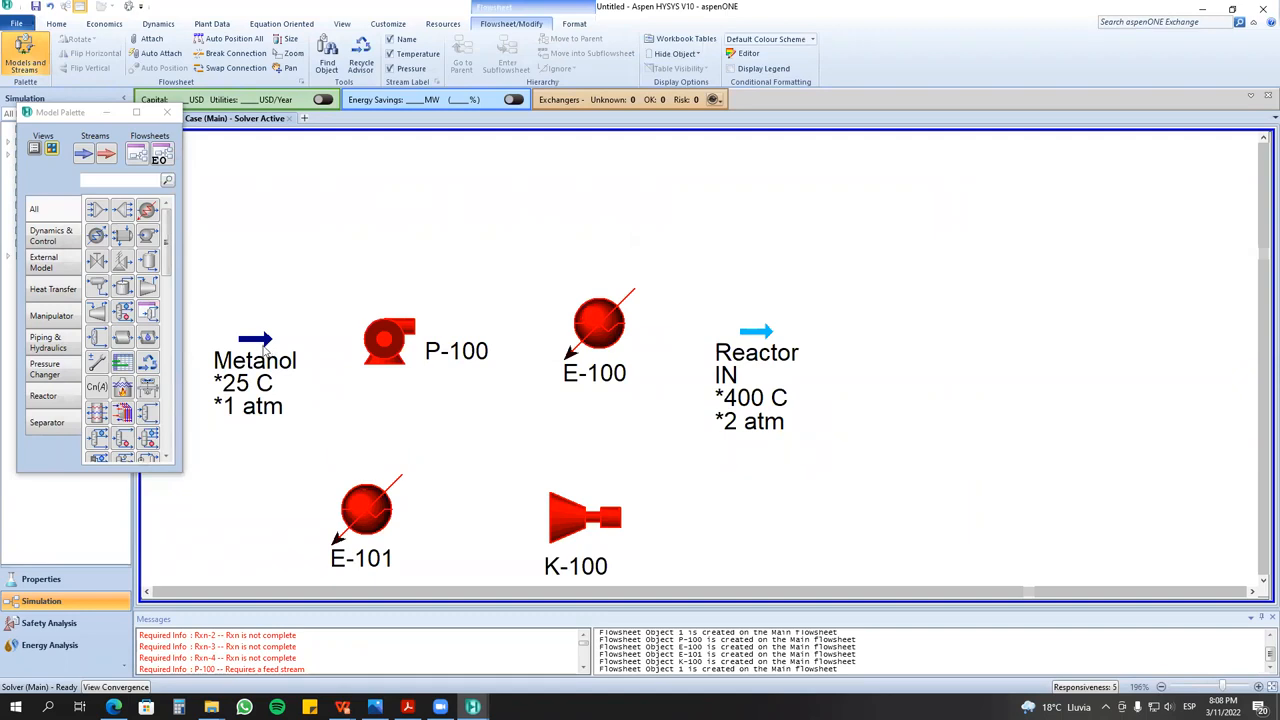
- Nudge the Metanol stream closer to the pump and shift Reactor IN and heater E-100 farther along the row
left_click_drag(315, 246, 666, 398)
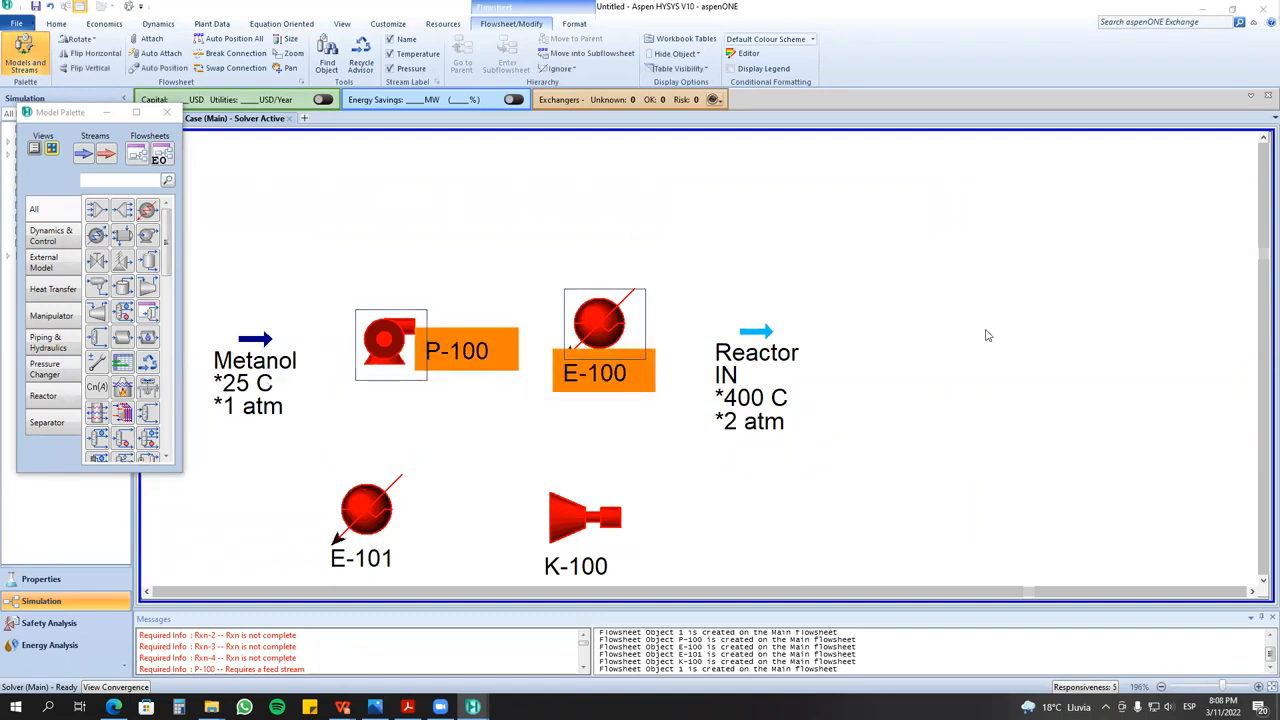
left_click(1263, 581)
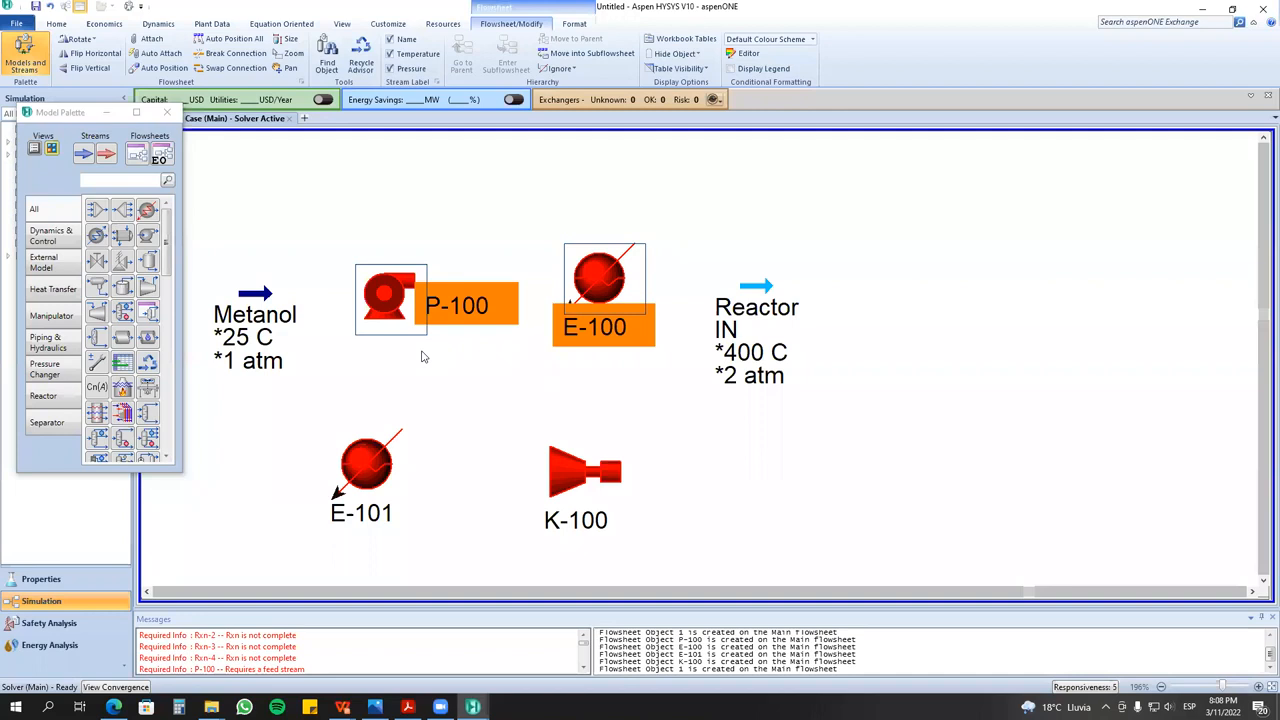
left_click(275, 298)
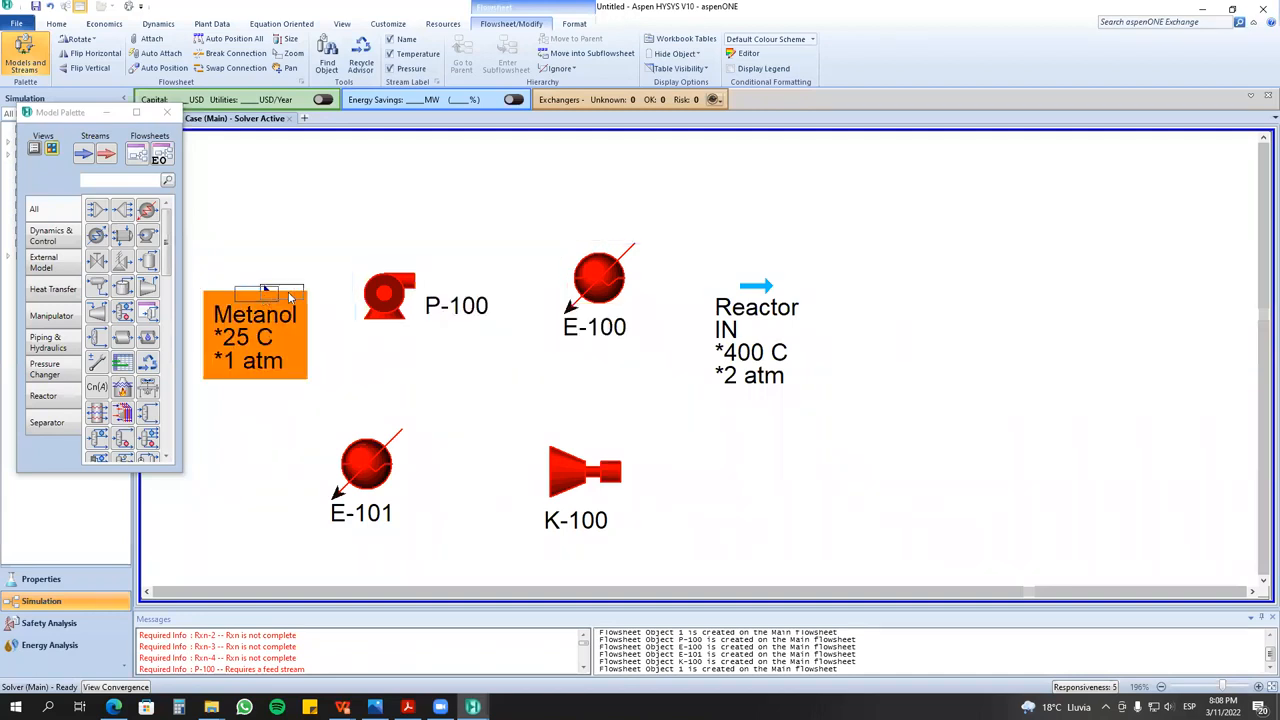
left_click_drag(320, 216, 478, 350)
left_click_drag(502, 423, 674, 552)
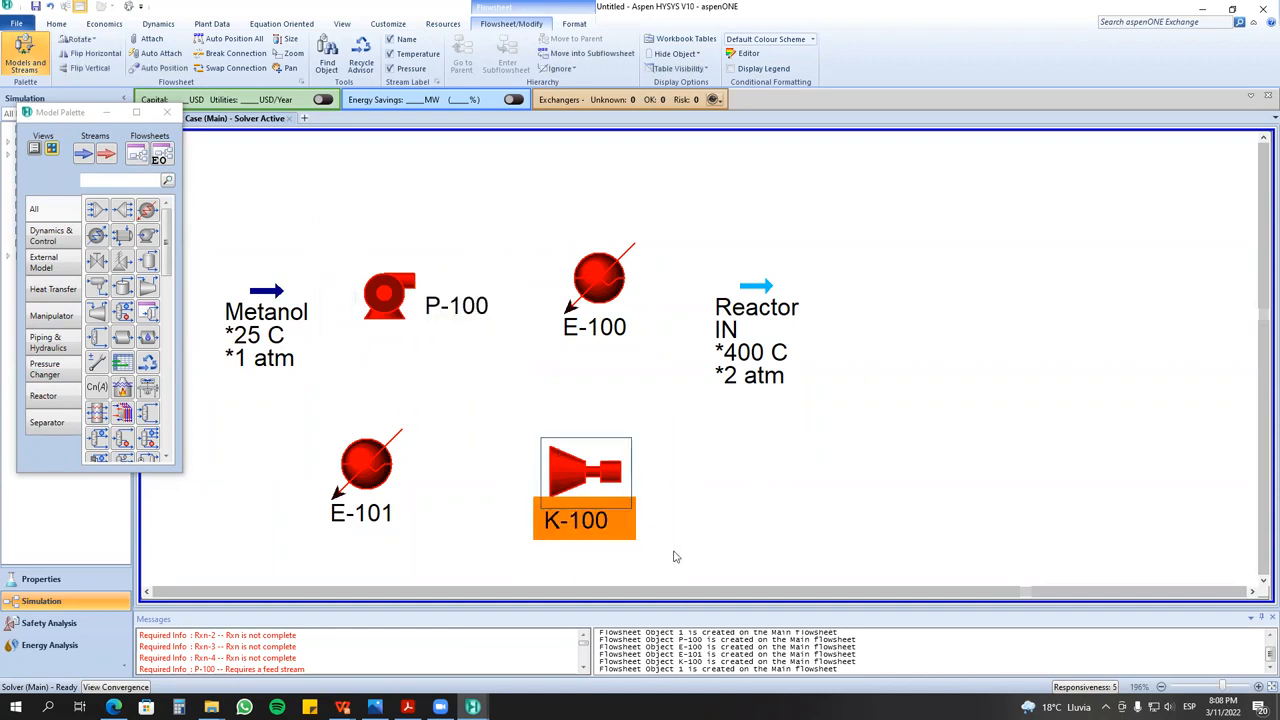
mouse_move(778, 332)
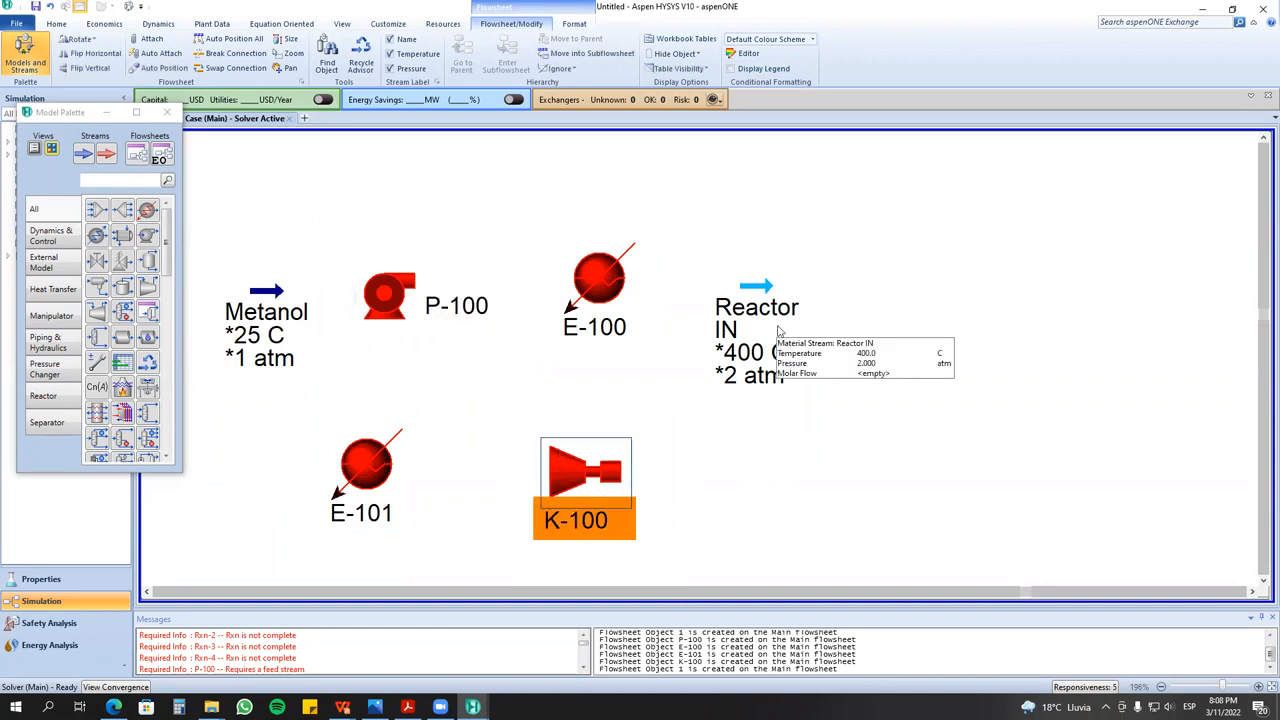
left_click_drag(749, 296, 767, 306)
left_click_drag(596, 285, 631, 279)
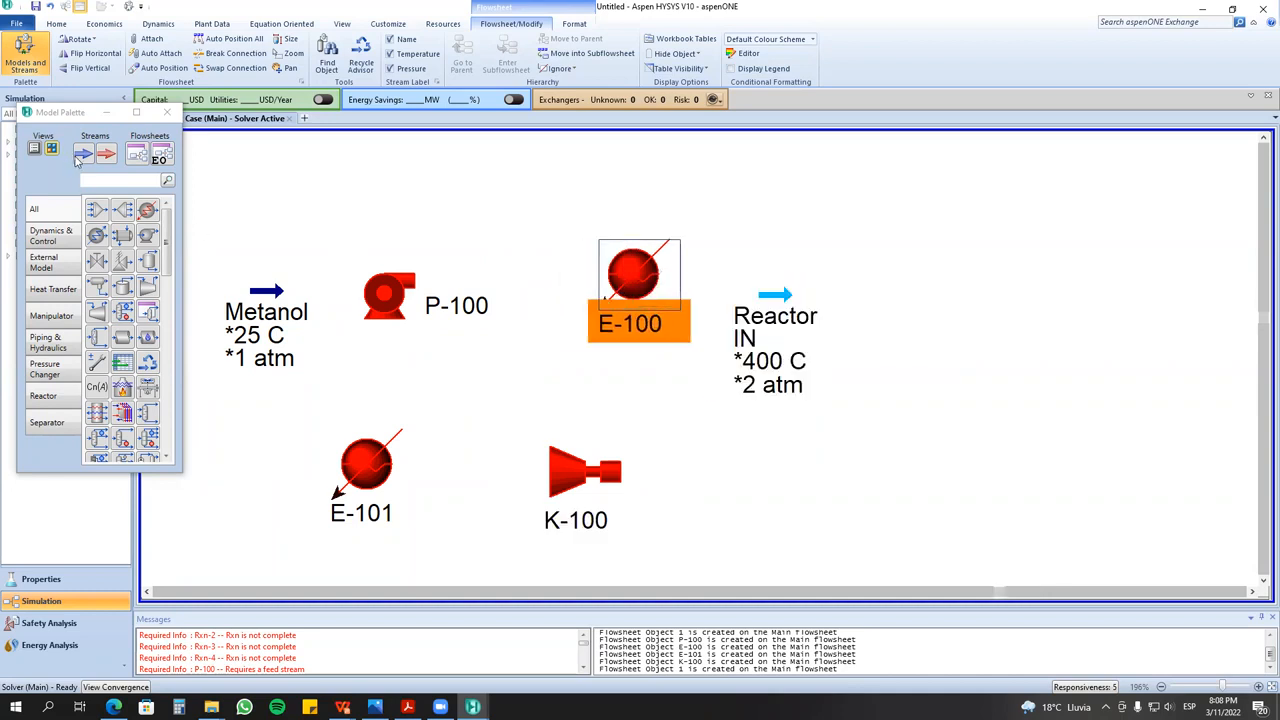
- Connect pump P-100 with Metanol as inlet, Salida Bomba as outlet and QP as energy stream
double_click(388, 302)
left_click(286, 313)
left_click(278, 331)
left_click(470, 289)
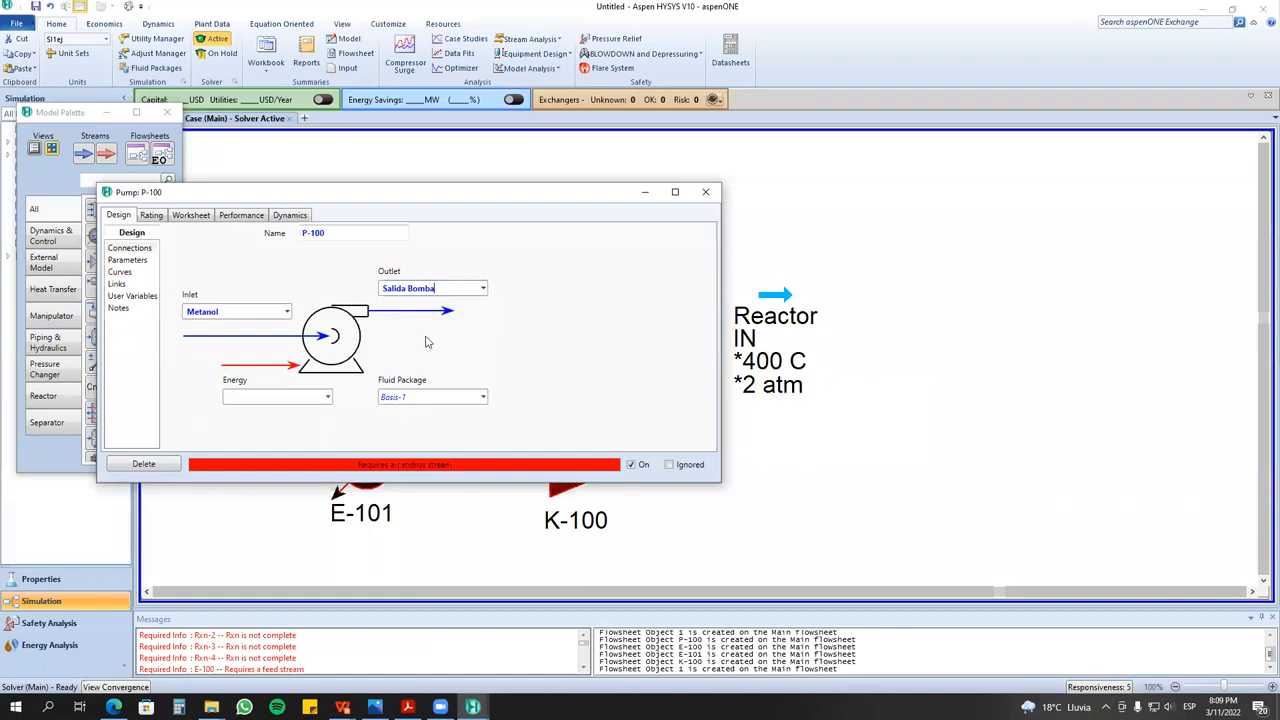
left_click(328, 398)
type("QP")
key("Return")
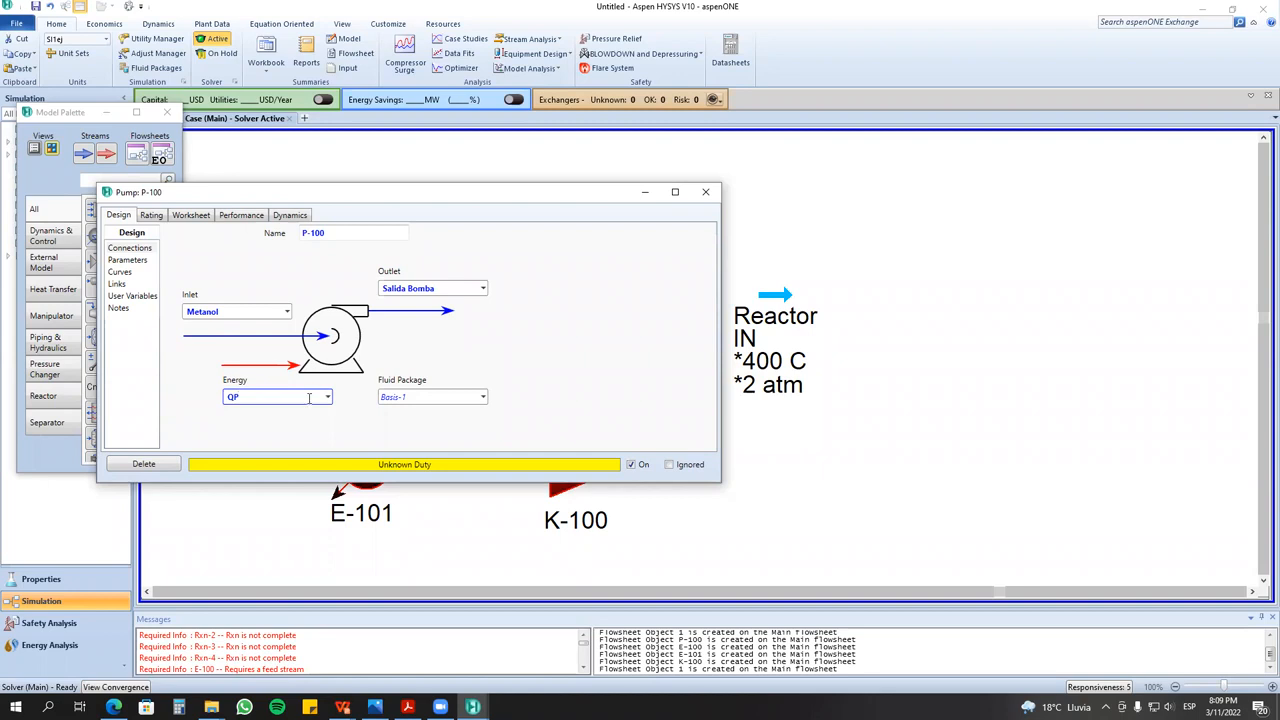
- Close the pump P-100 window and raise the Salida Bomba stream above the pump
left_click(705, 191)
left_click(513, 293)
left_click_drag(518, 279, 527, 200)
left_click(615, 187)
- Set the pressure of the Salida Bomba stream to 2 atm and close its window
double_click(530, 205)
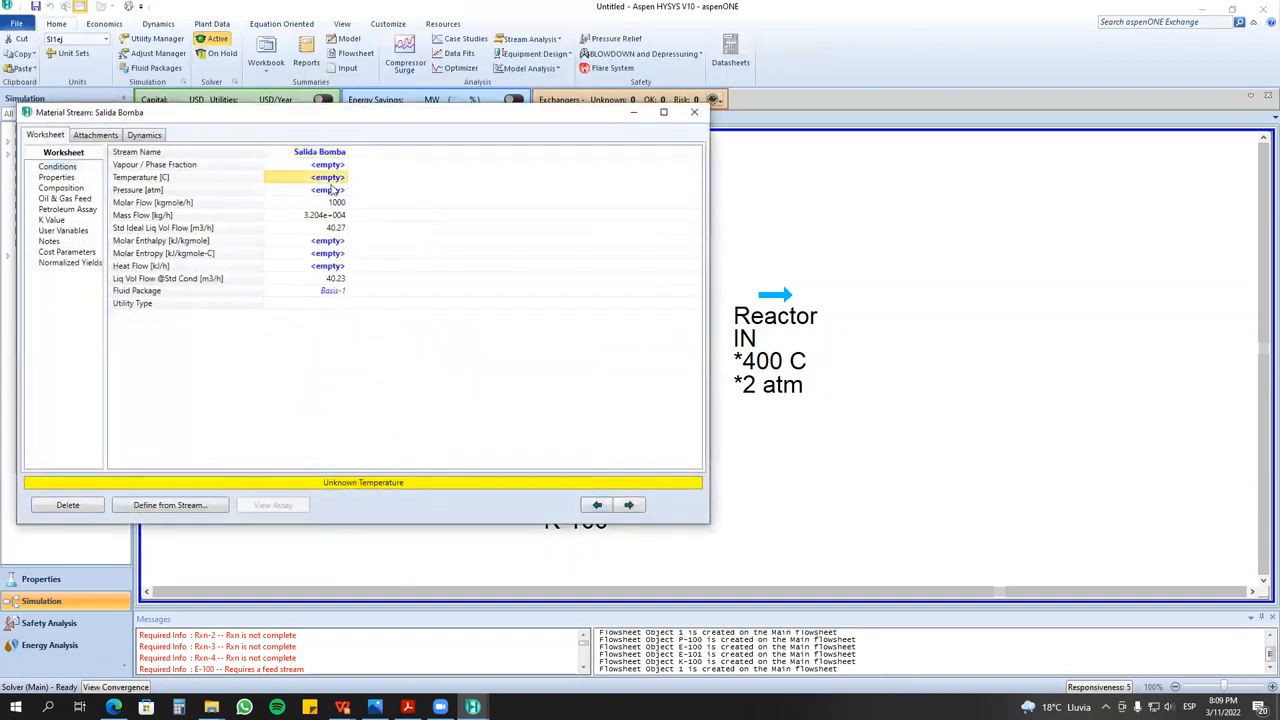
left_click(333, 191)
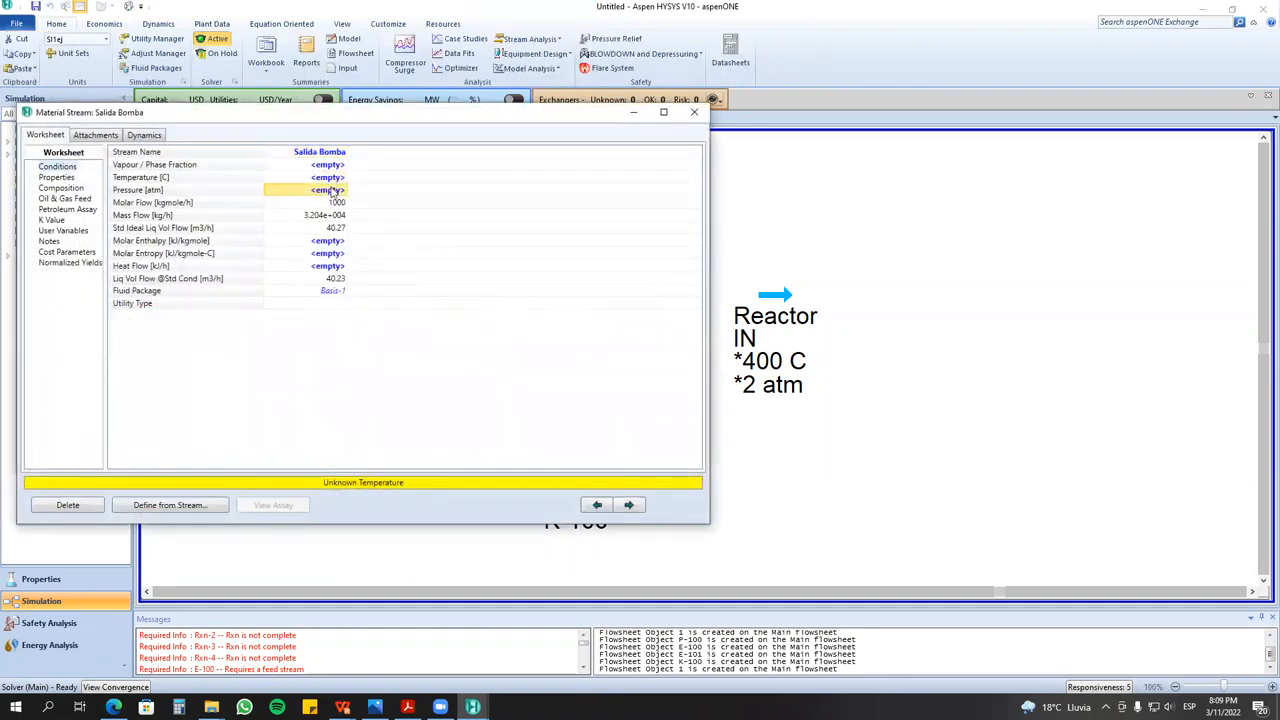
type("2")
key("Return")
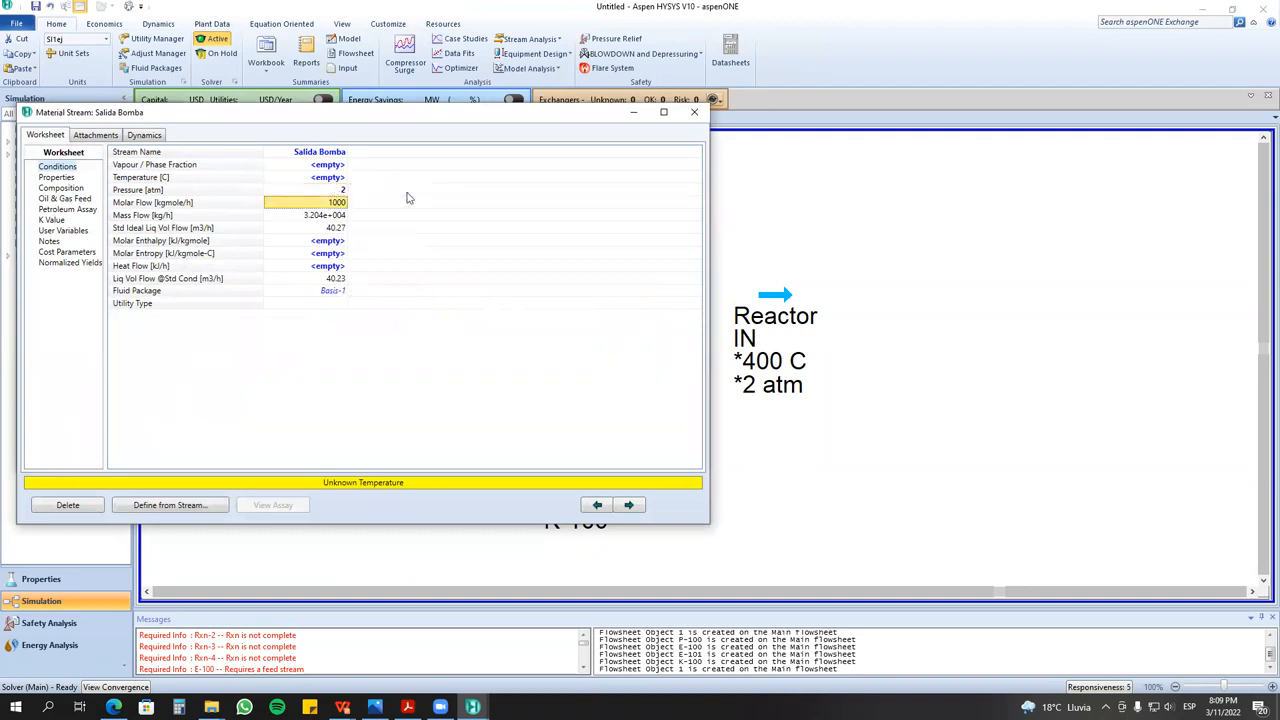
left_click(694, 112)
- Arrange the Salida Bomba stream, heater E-100 and the Reactor IN stream in a raised row above the pump
left_click_drag(515, 203, 557, 181)
left_click_drag(631, 284, 691, 201)
left_click_drag(780, 295, 848, 170)
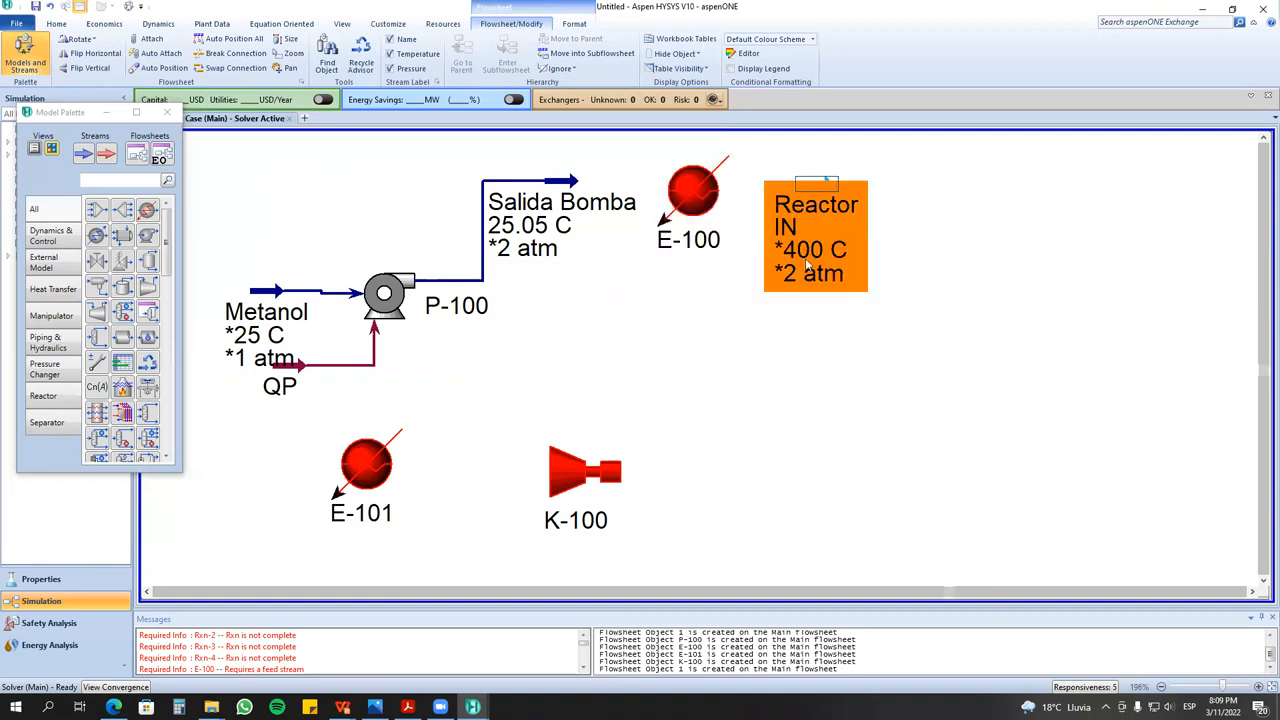
- Connect heater E-100 with Salida Bomba as inlet, Reactor IN as outlet and QHeater as energy stream
double_click(690, 195)
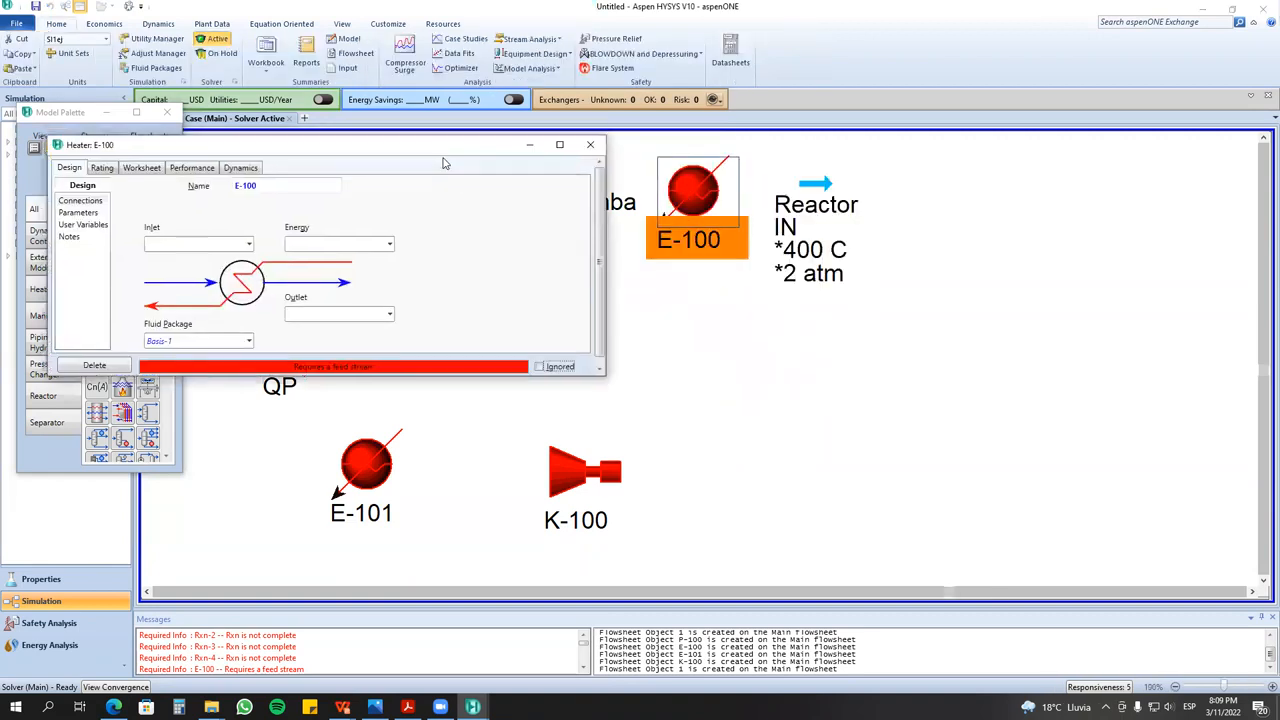
left_click(584, 393)
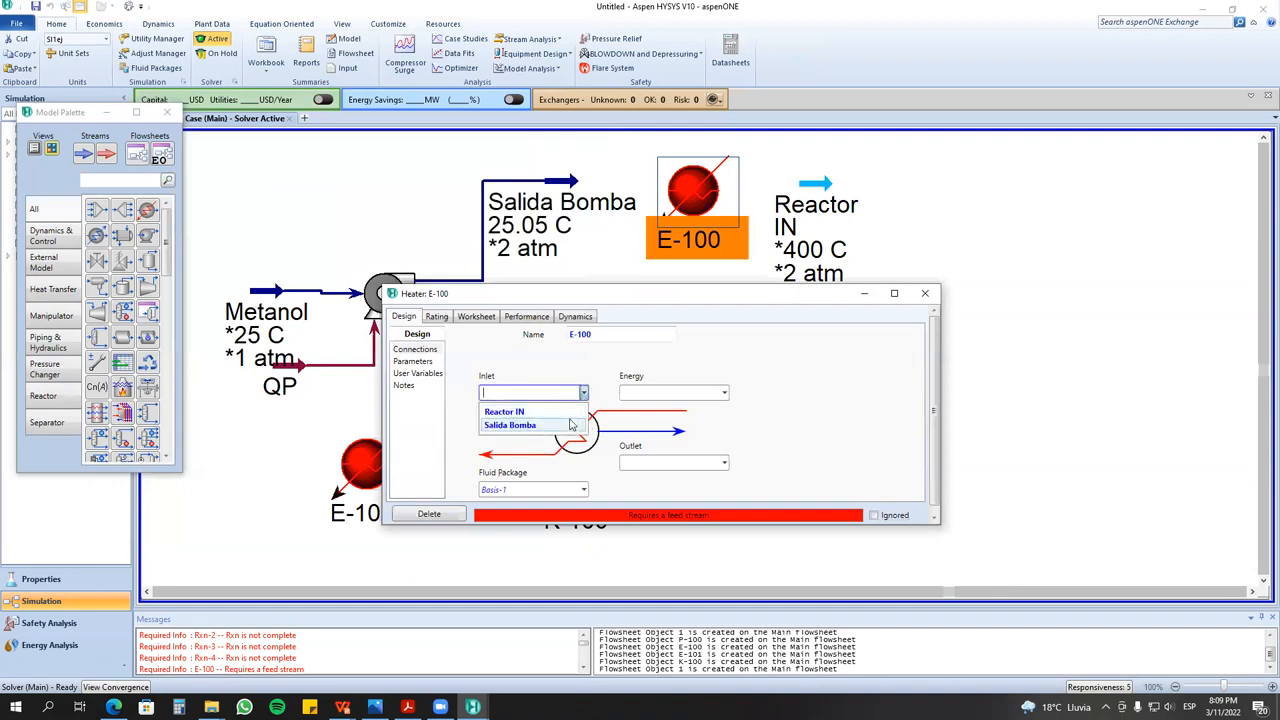
left_click(572, 426)
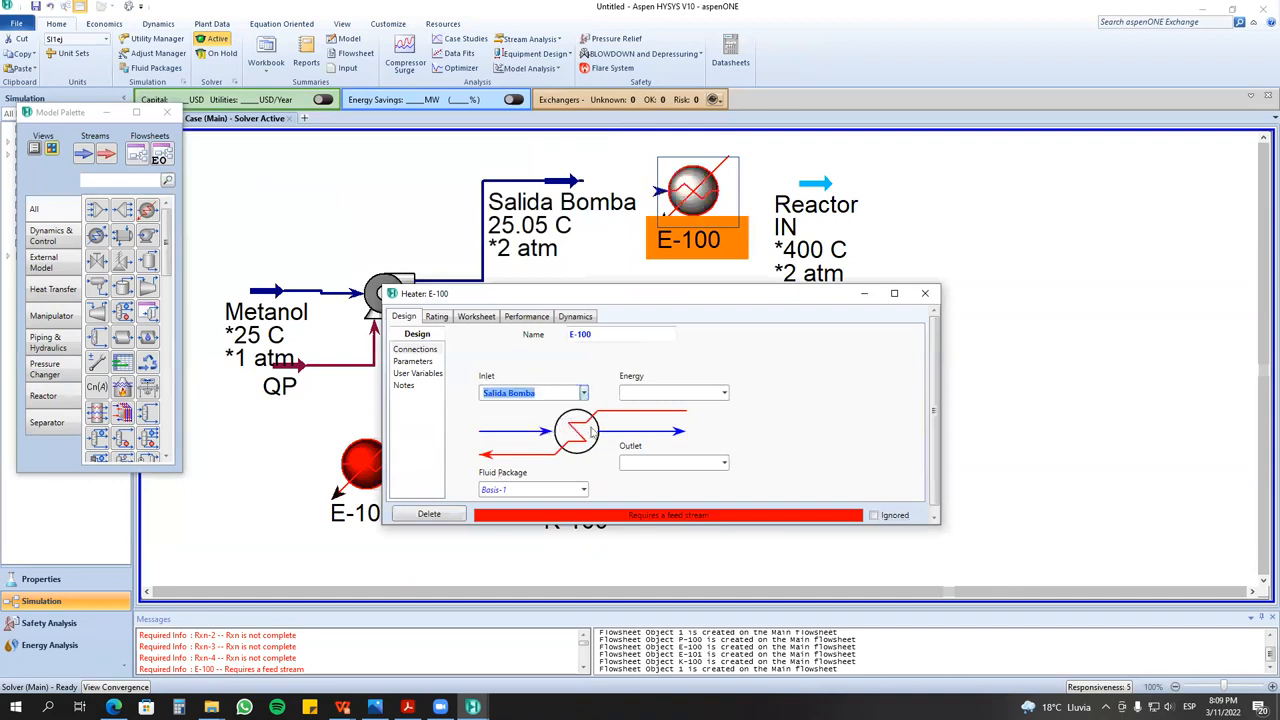
left_click(724, 463)
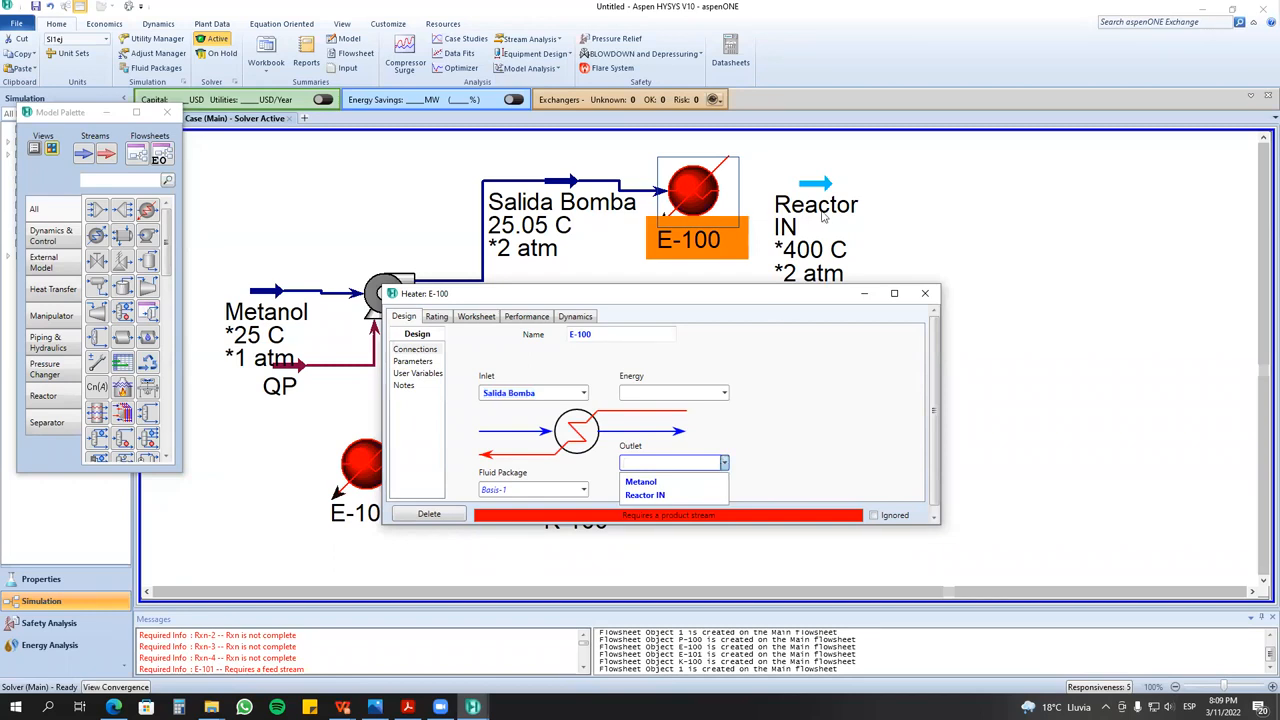
left_click(705, 495)
left_click(694, 394)
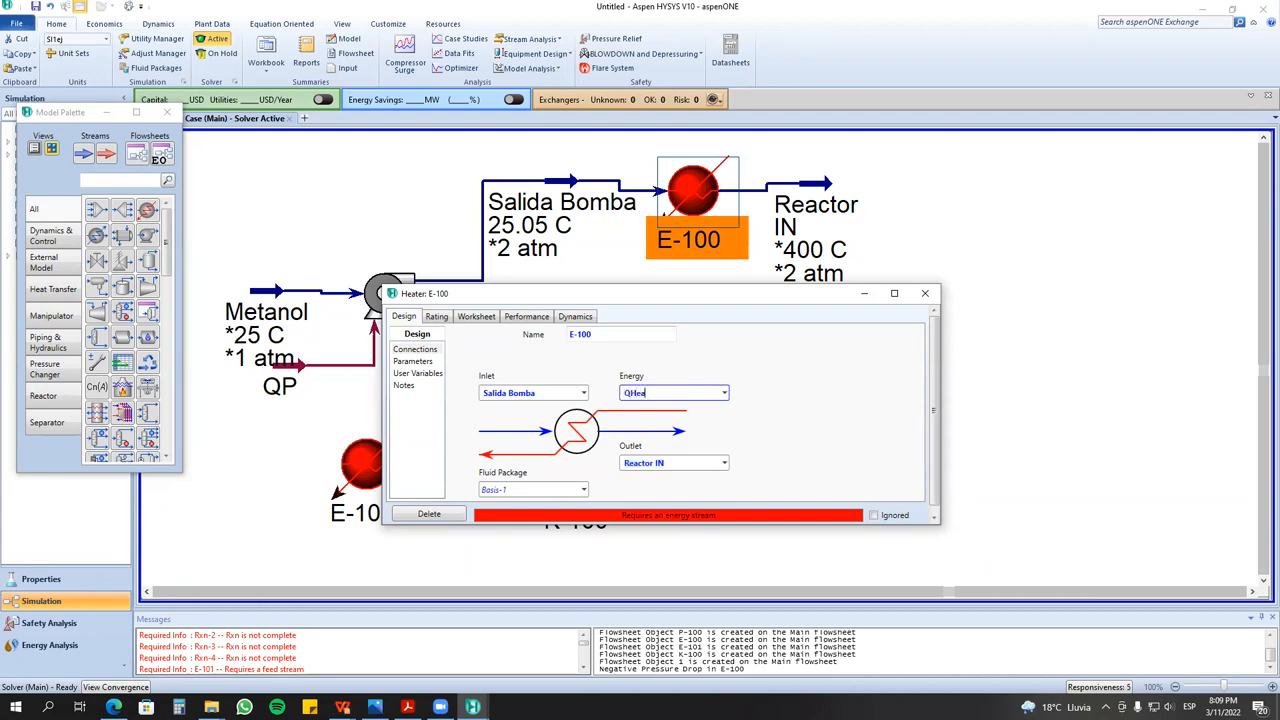
type("QHeater")
key("Return")
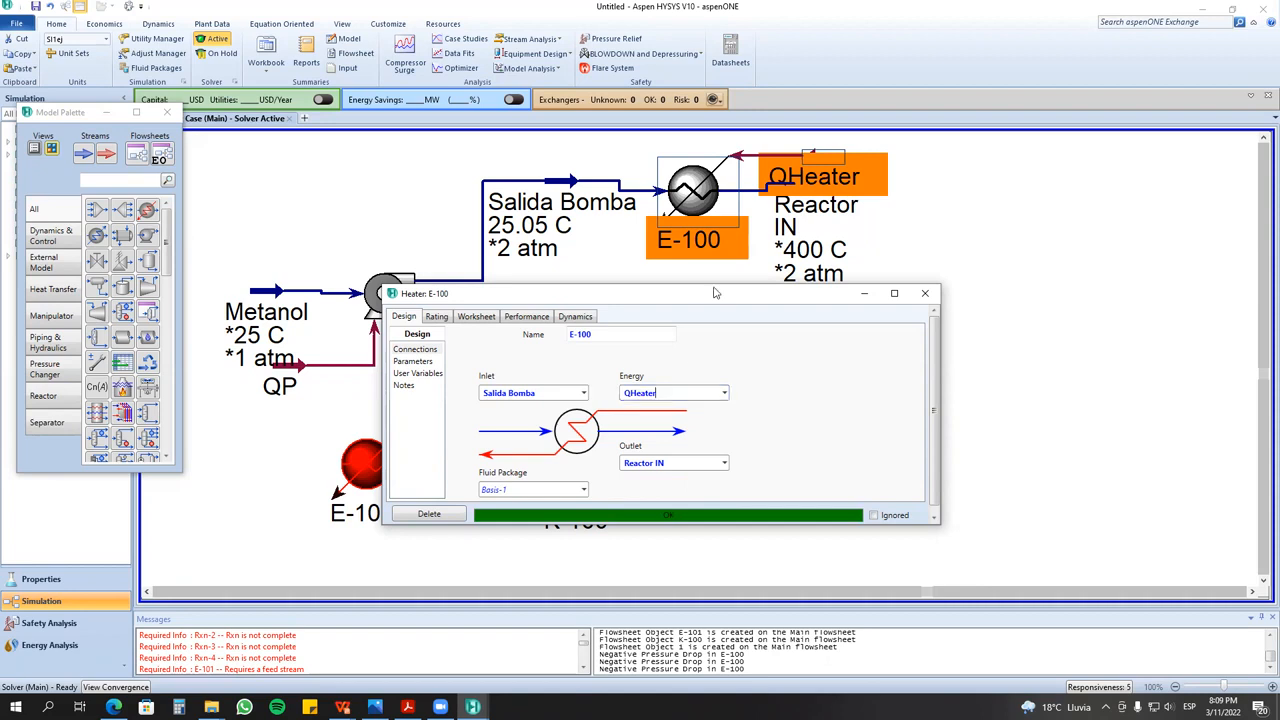
left_click(925, 295)
left_click(925, 302)
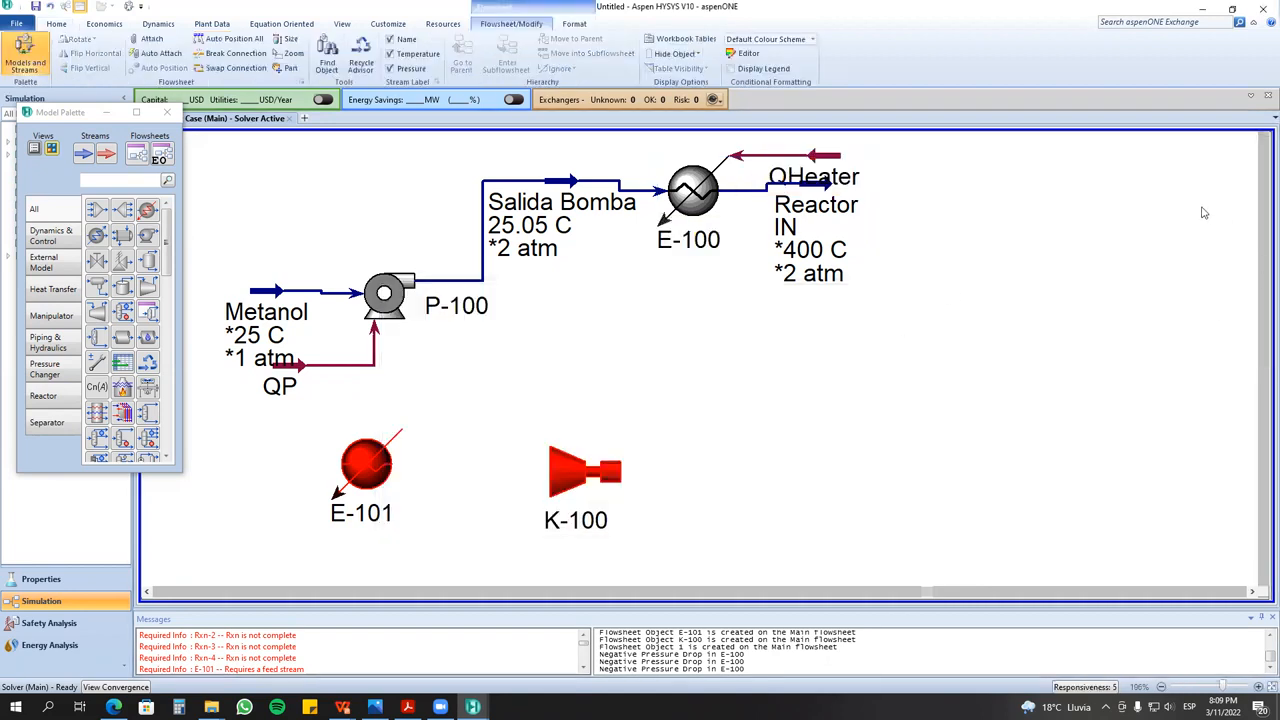
- Move the QHeater stream above heater E-100 and align Reactor IN with the heater's outlet
left_click(1263, 139)
left_click(824, 296)
left_click_drag(824, 296, 798, 194)
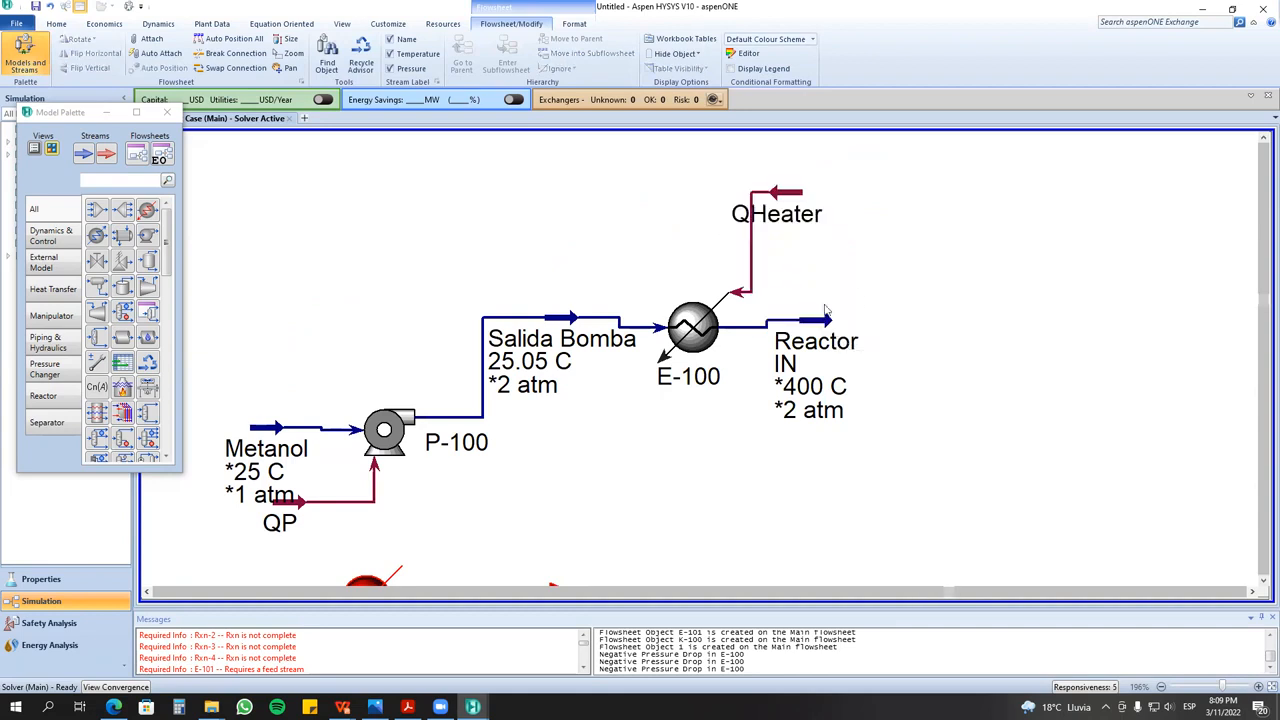
left_click_drag(843, 314, 844, 332)
left_click(943, 267)
- Clear the pressure specification of the Reactor IN stream and display the parameters of heater E-100
double_click(843, 328)
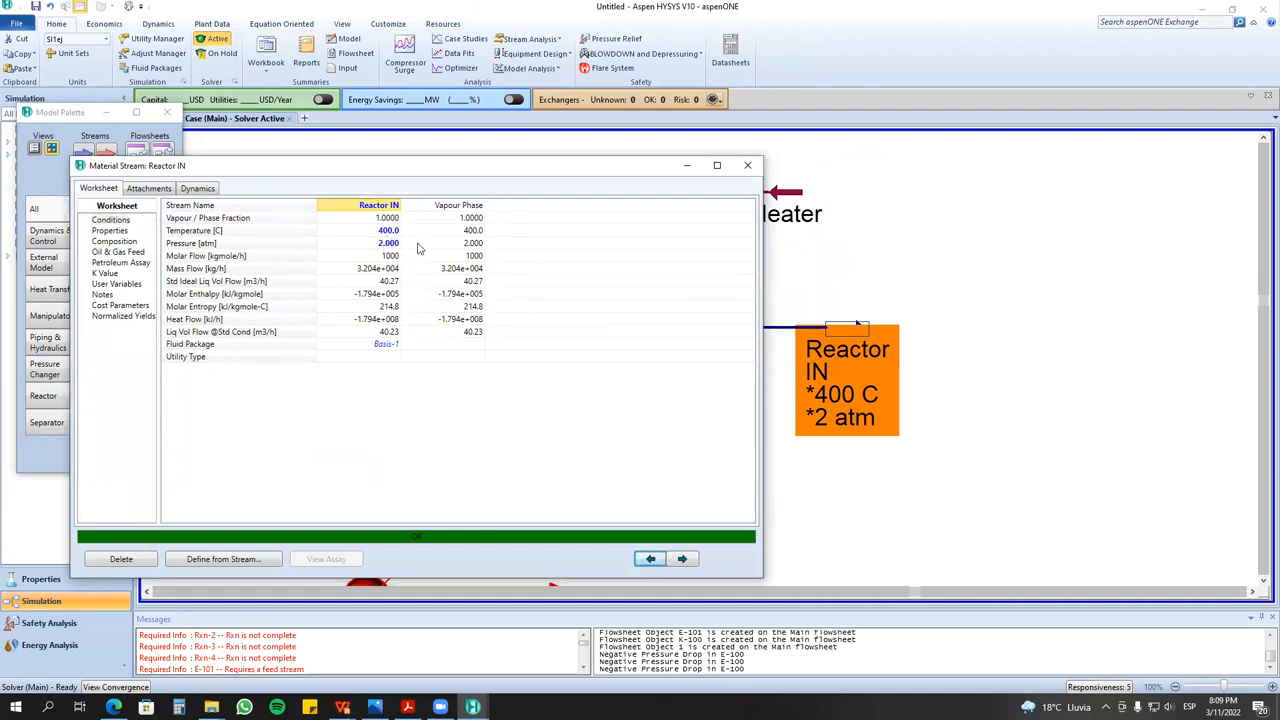
left_click(389, 246)
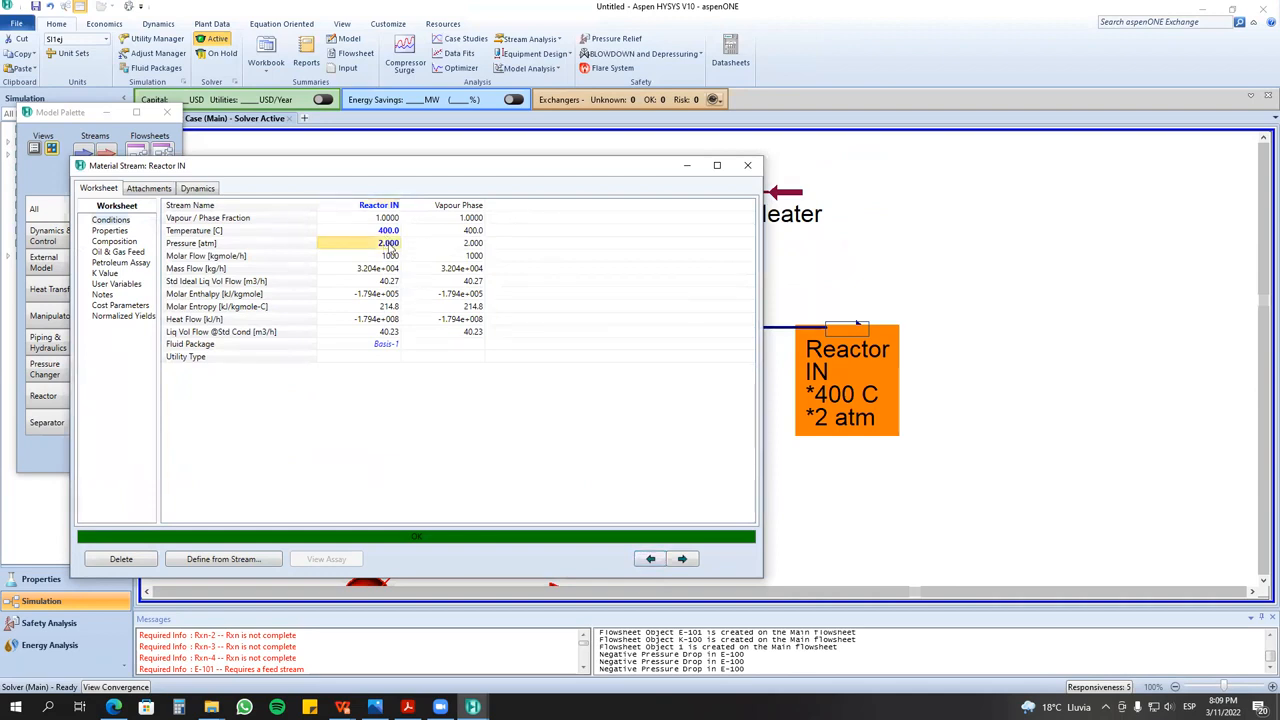
key("Delete")
left_click(747, 165)
double_click(694, 328)
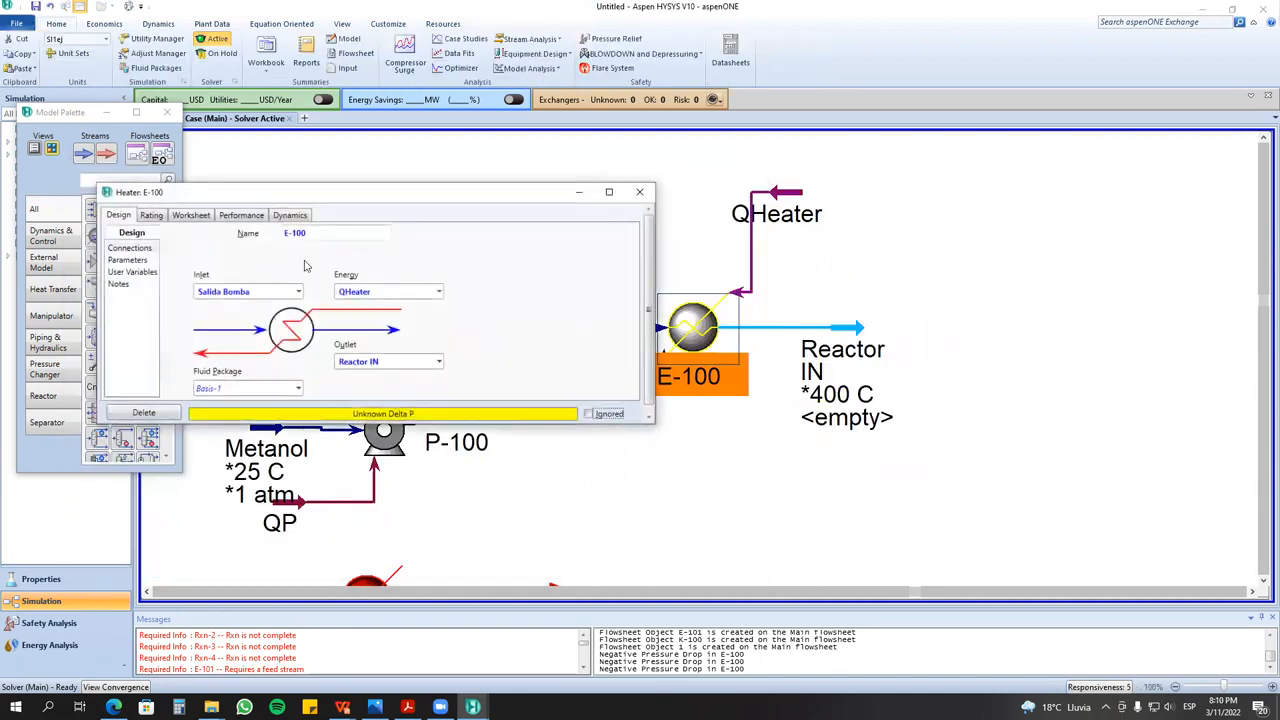
left_click(128, 260)
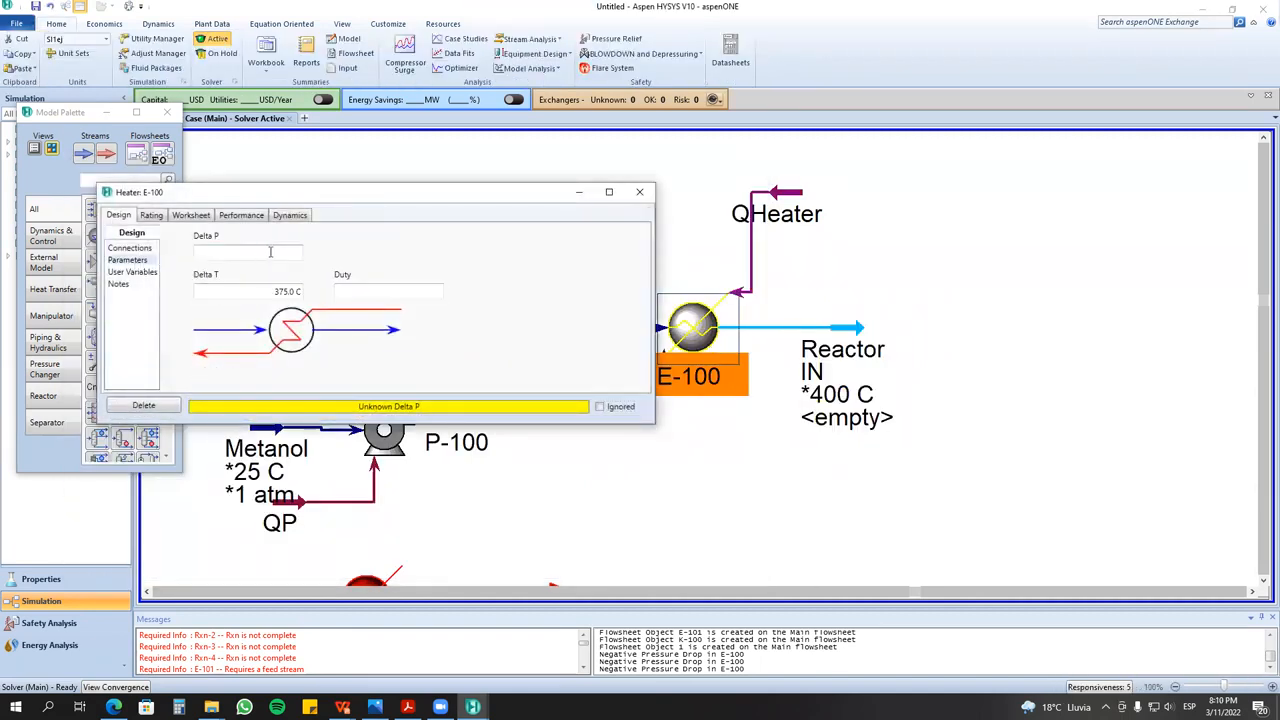
- Set the pressure of the Reactor IN stream to 2 atm and close its window
double_click(860, 338)
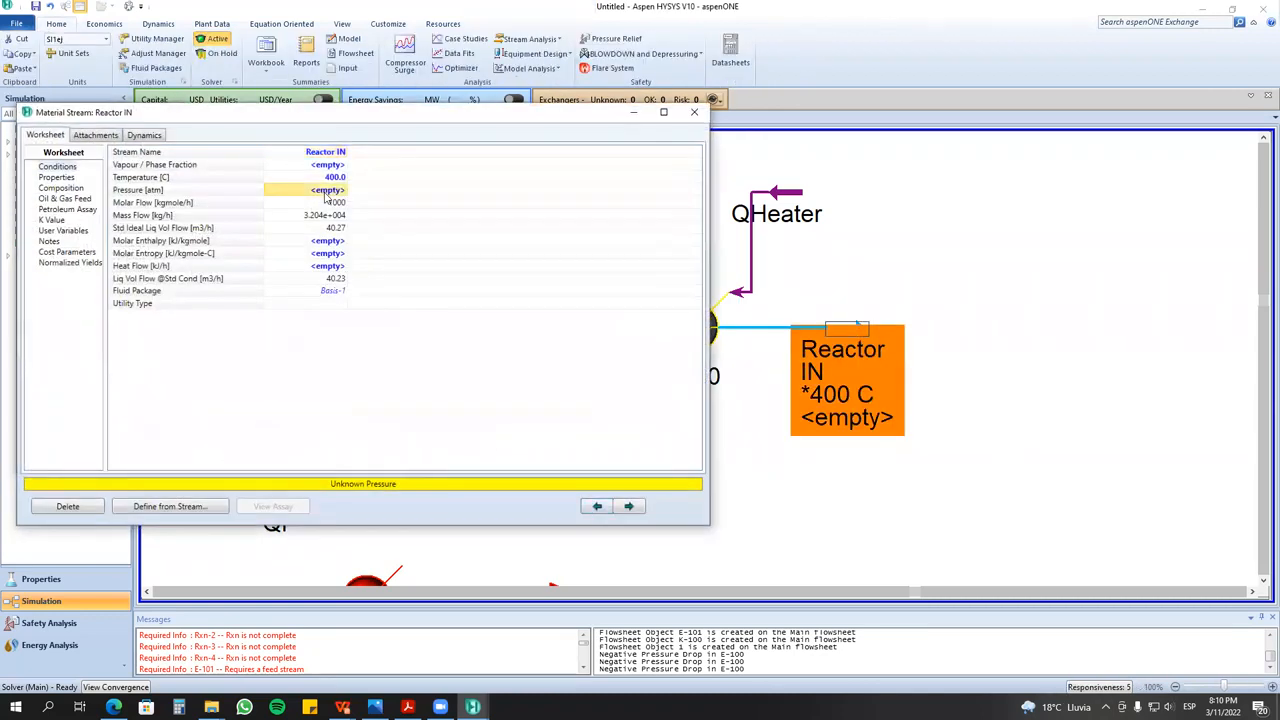
type("2")
key("Return")
left_click(694, 112)
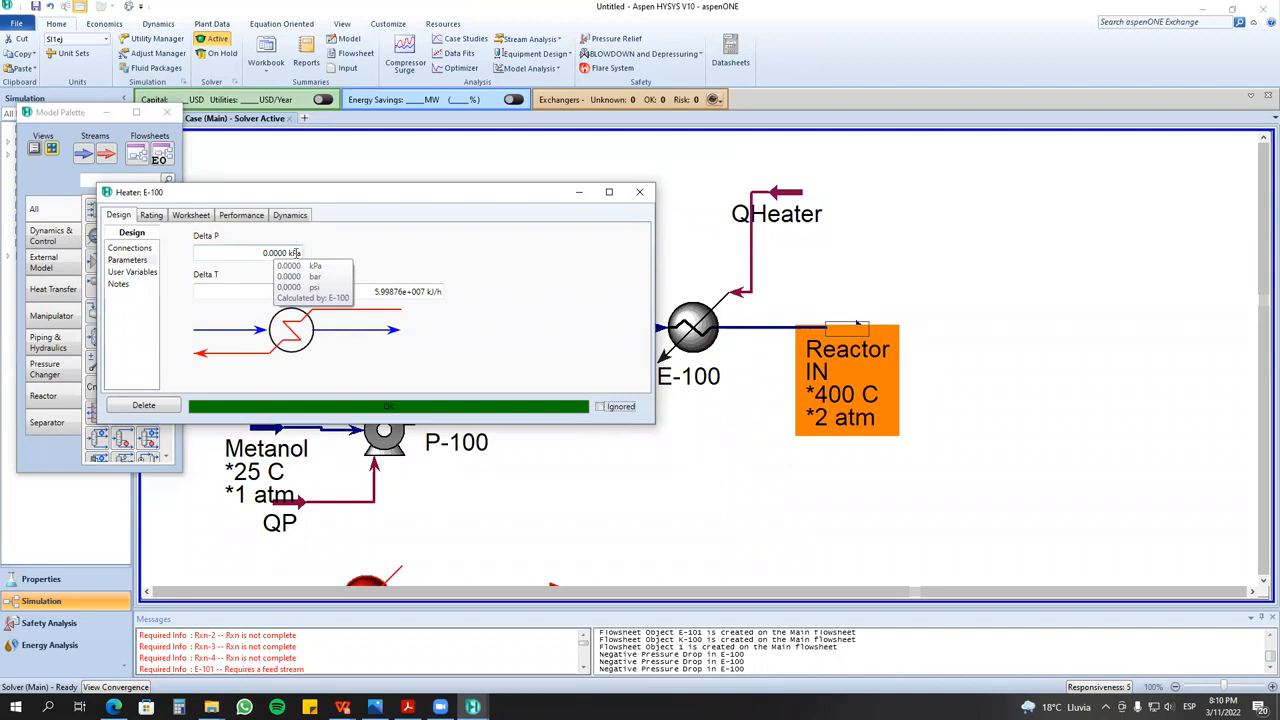
- Switch to File Explorer, search drive G: for "warren" and open the Seider, Seader and Lewin textbook PDF
left_click(47, 707)
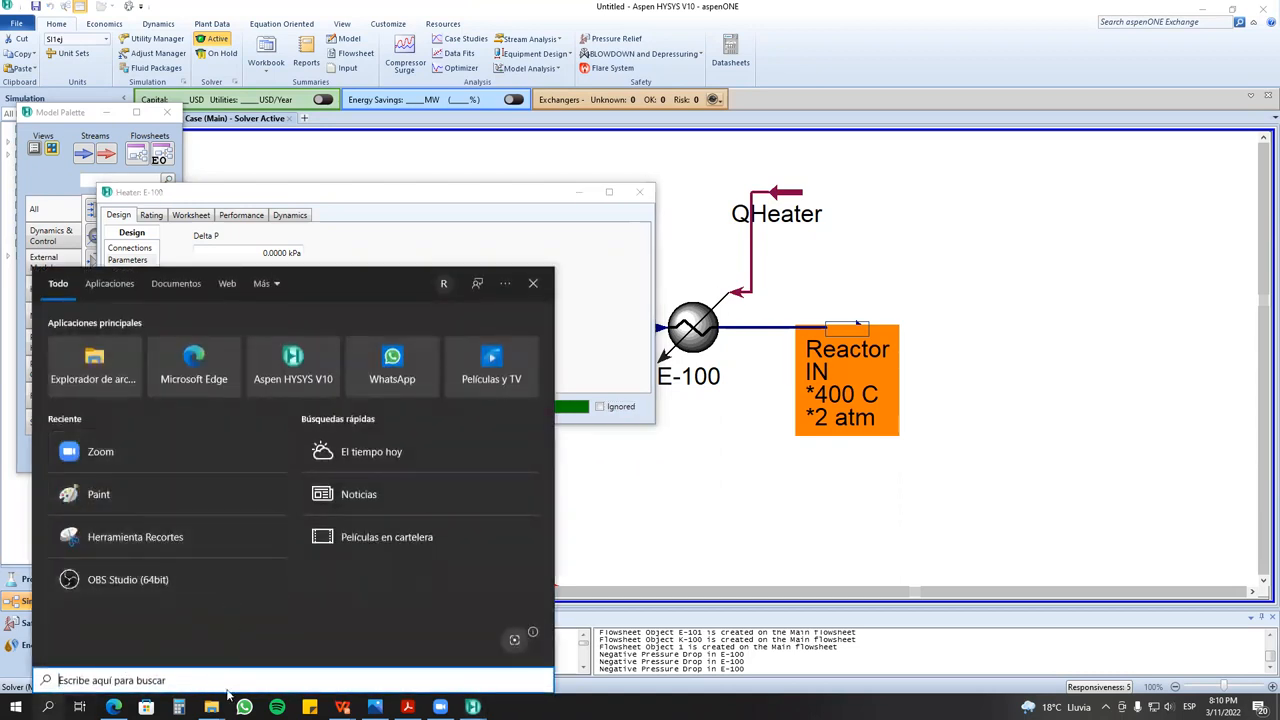
left_click(101, 379)
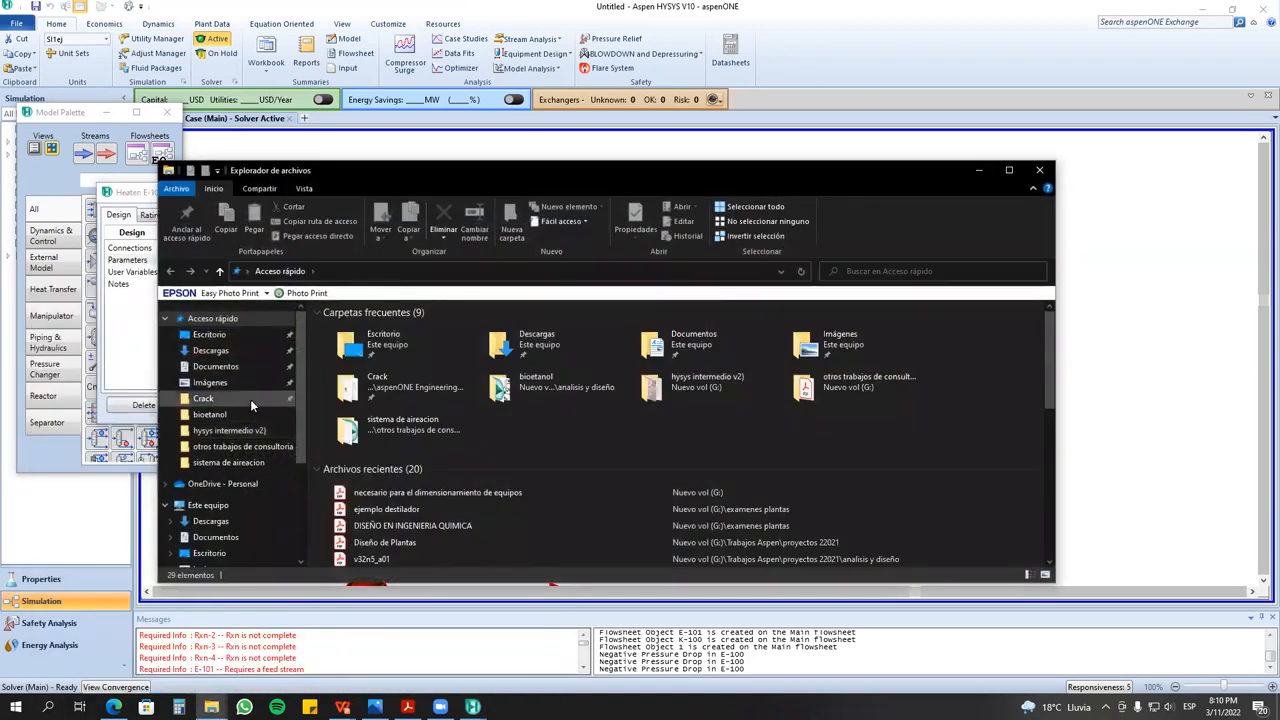
left_click(250, 399)
left_click(336, 271)
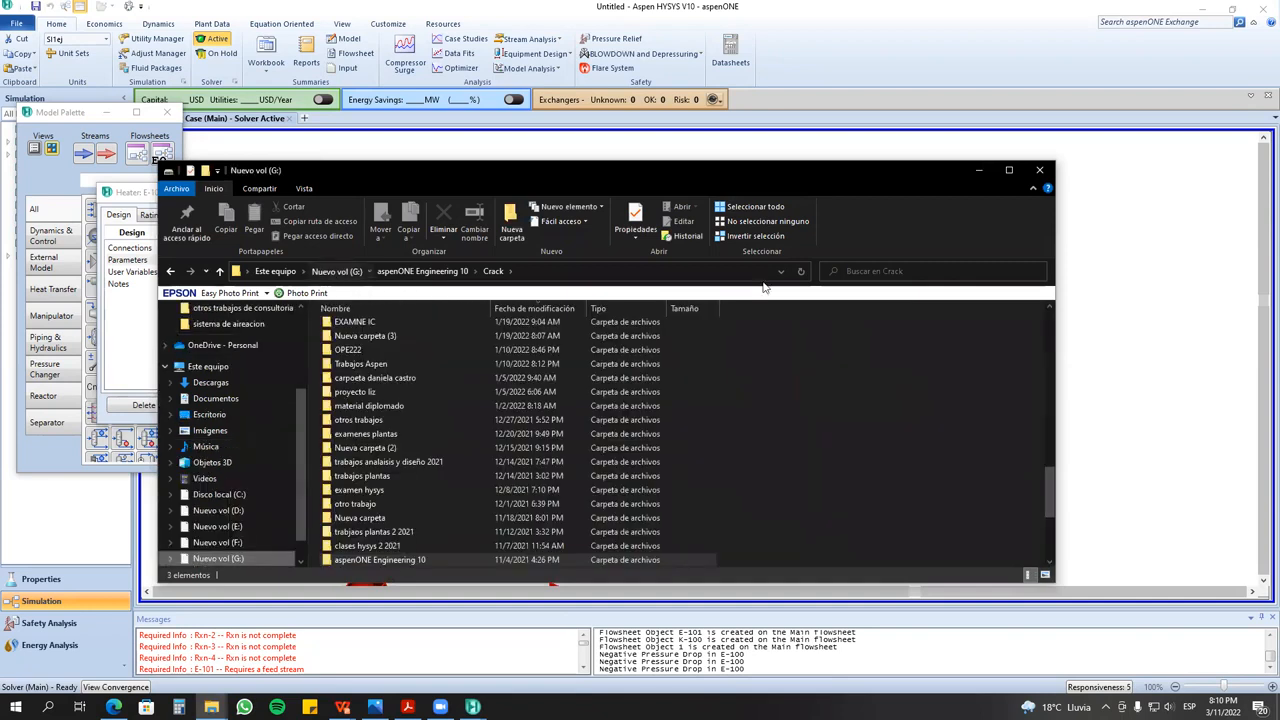
left_click(916, 270)
type("warre")
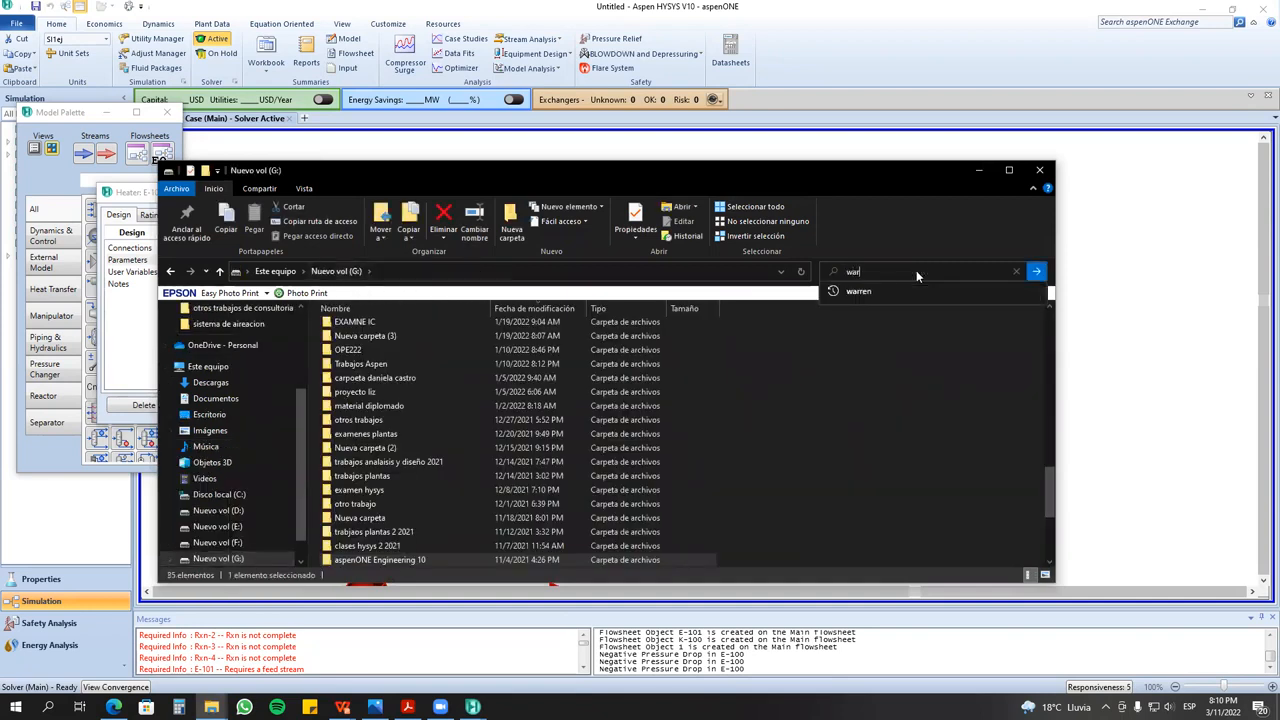
type("n")
key("Return")
double_click(447, 320)
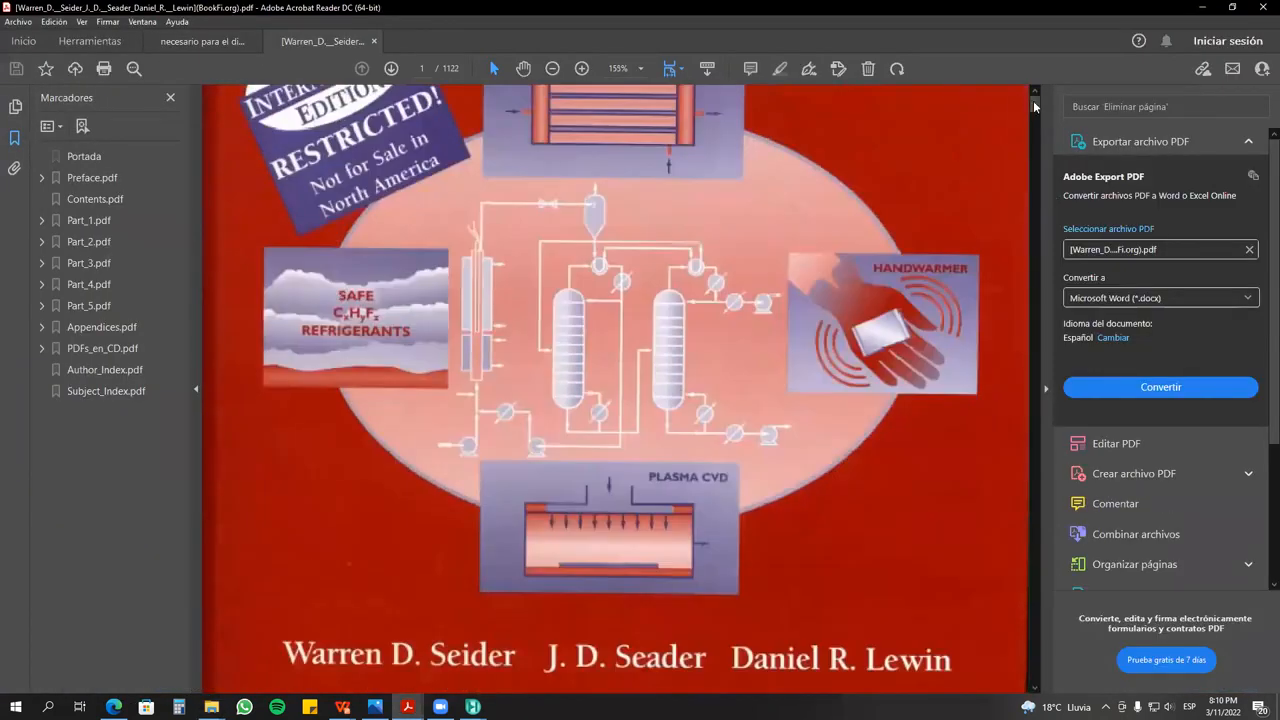
- Look through the textbook around Part Two and section 8.2, and return to Aspen HYSYS
left_click_drag(1034, 103, 1033, 180)
left_click_drag(1029, 240, 1037, 189)
scroll(453, 330, "up", 3)
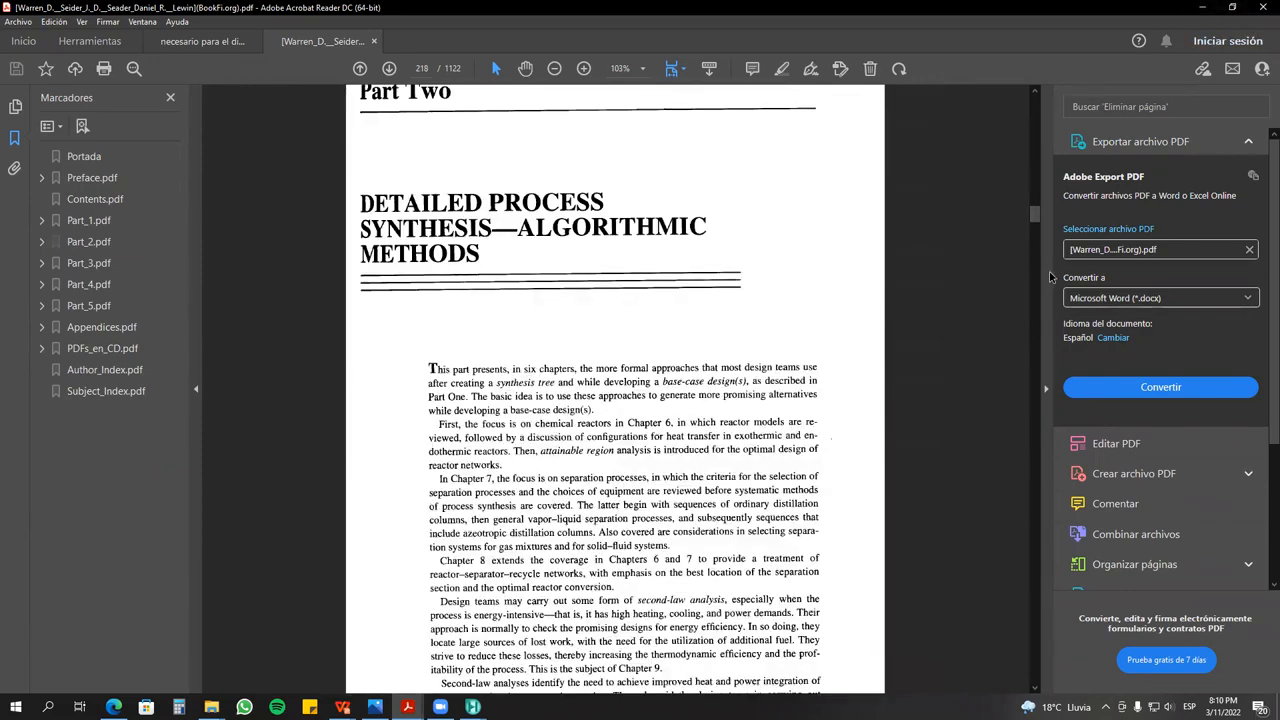
left_click_drag(1035, 214, 1033, 265)
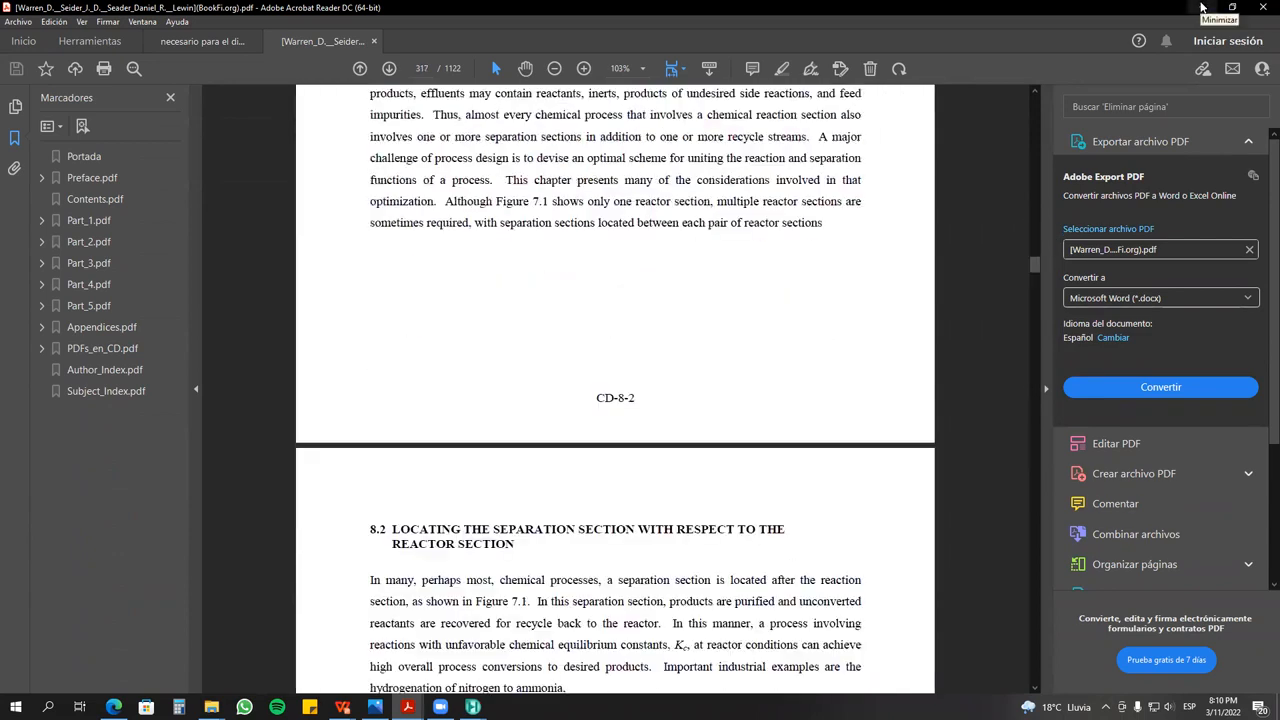
left_click_drag(1035, 262, 1020, 210)
scroll(643, 474, "down", 9)
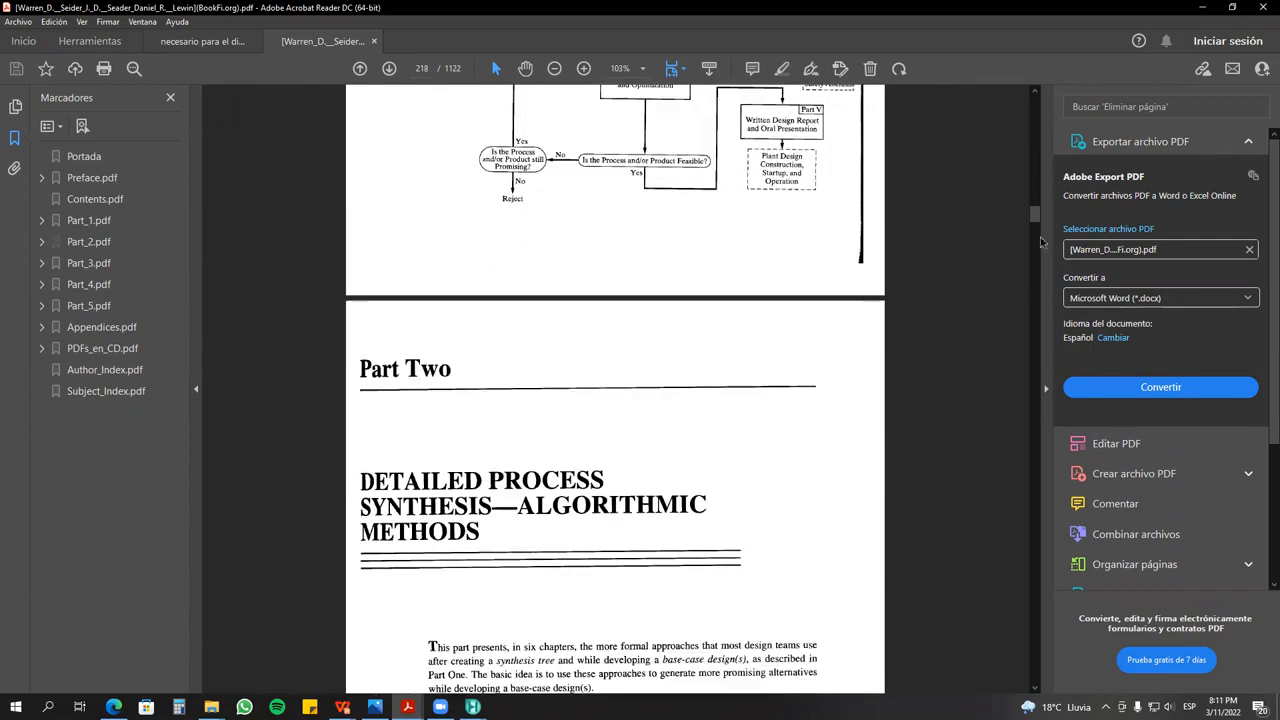
left_click_drag(1032, 274, 1034, 232)
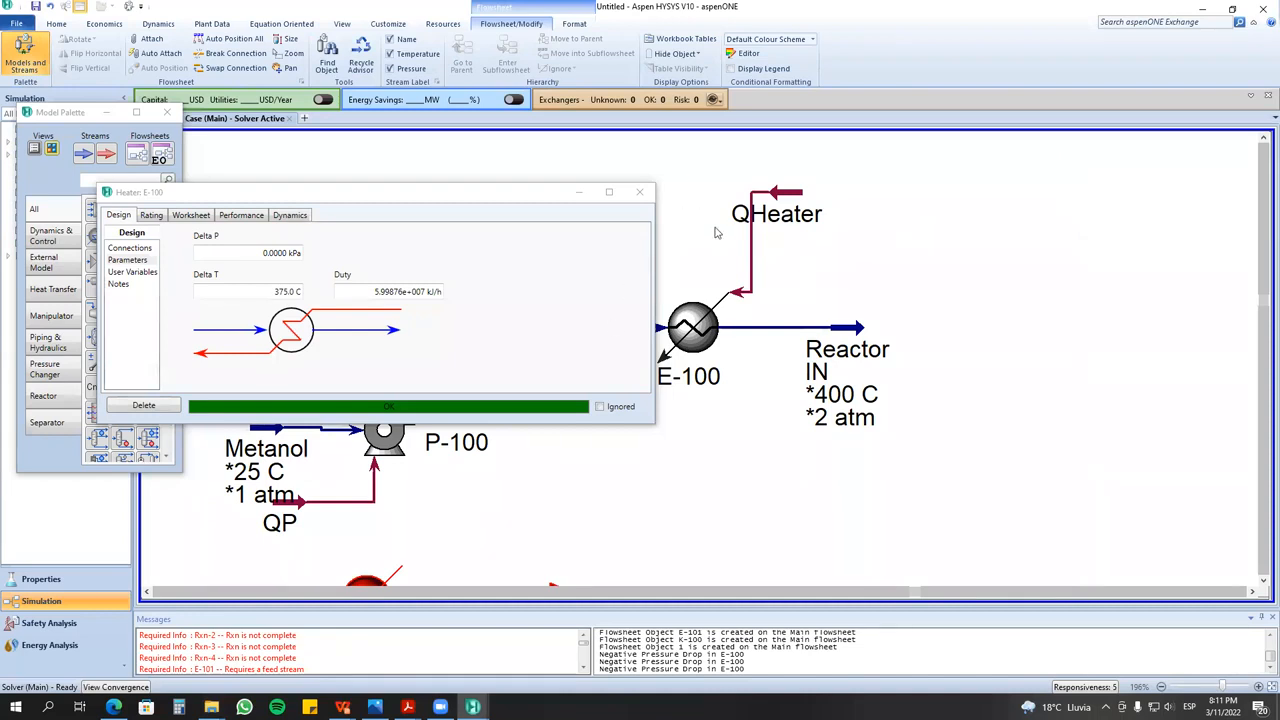
- Place the heater E-100 window below the flowsheet's heater row and review the Reactor IN stream conditions
left_click(706, 332)
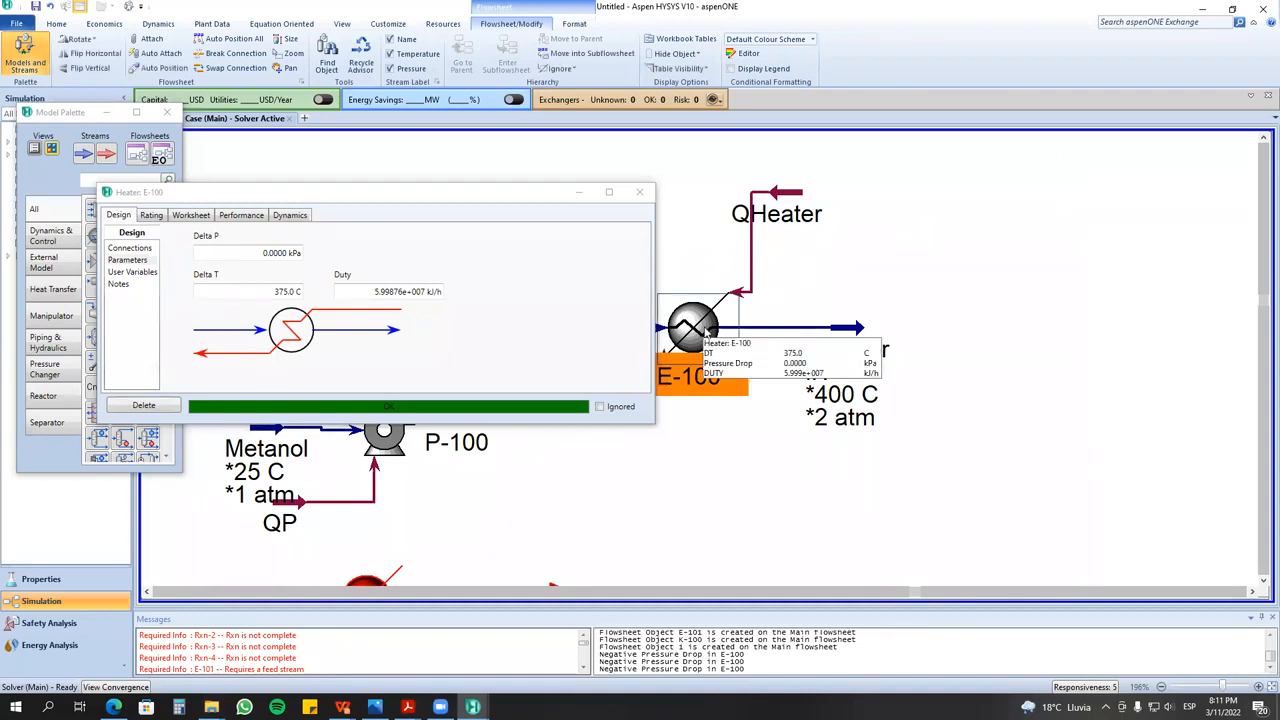
left_click_drag(510, 192, 510, 400)
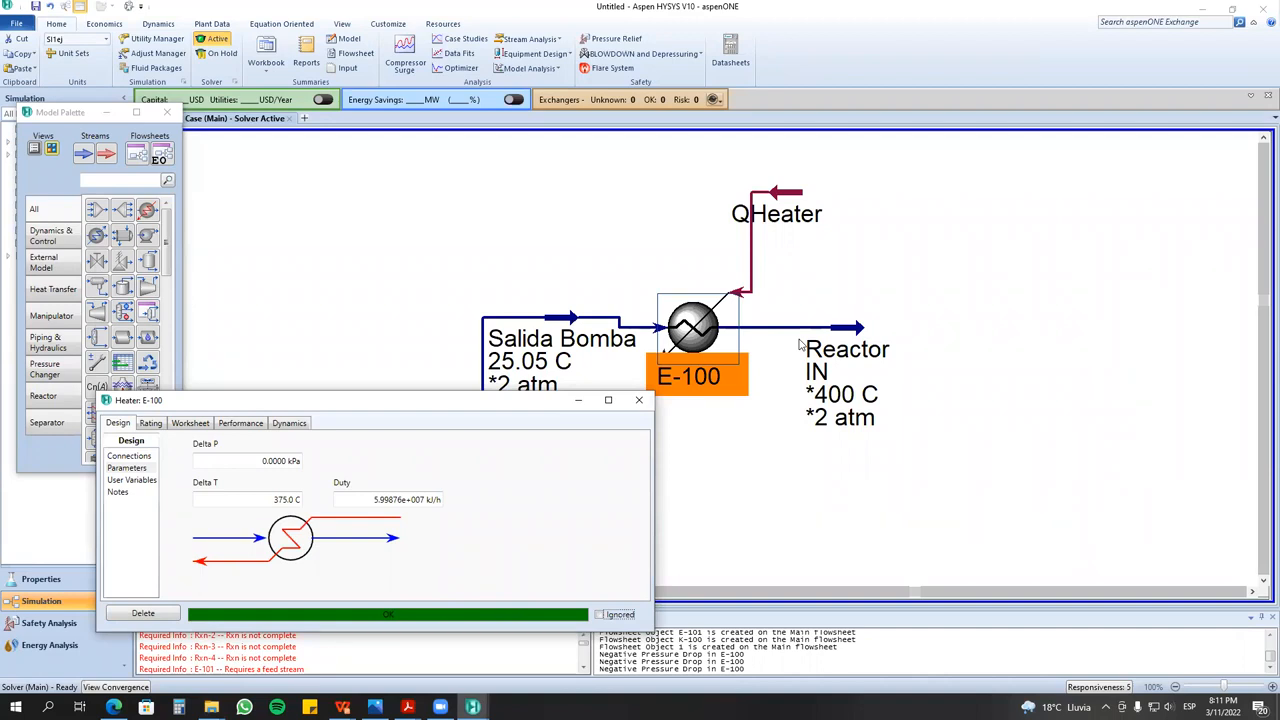
double_click(872, 345)
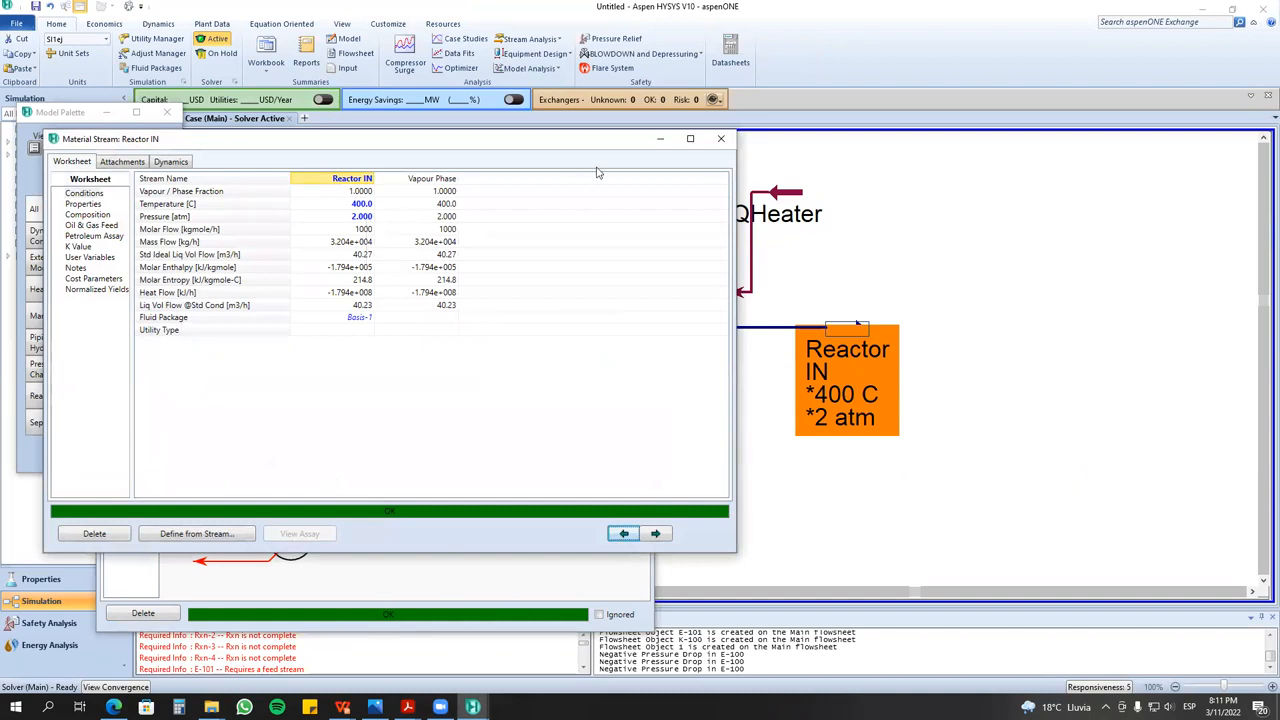
left_click(720, 138)
left_click(820, 281)
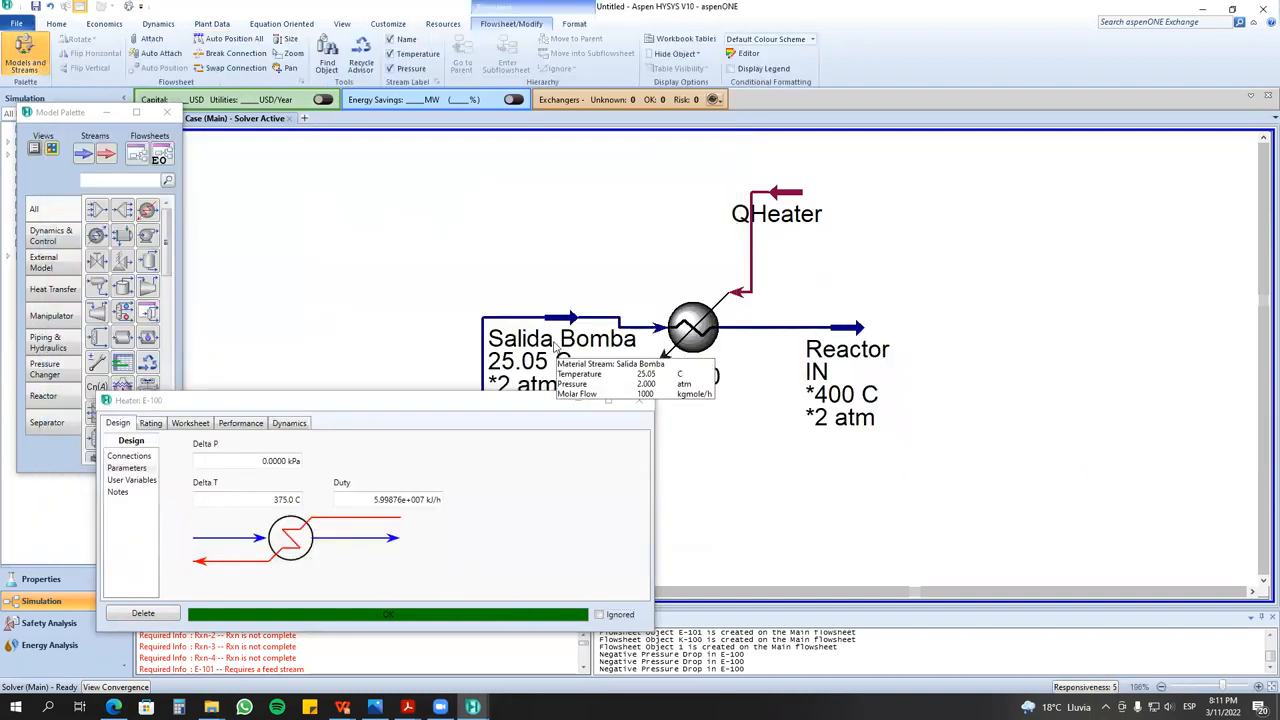
- Remove the pressure specification from the Reactor IN stream, keeping the stream itself, and close its window
double_click(835, 335)
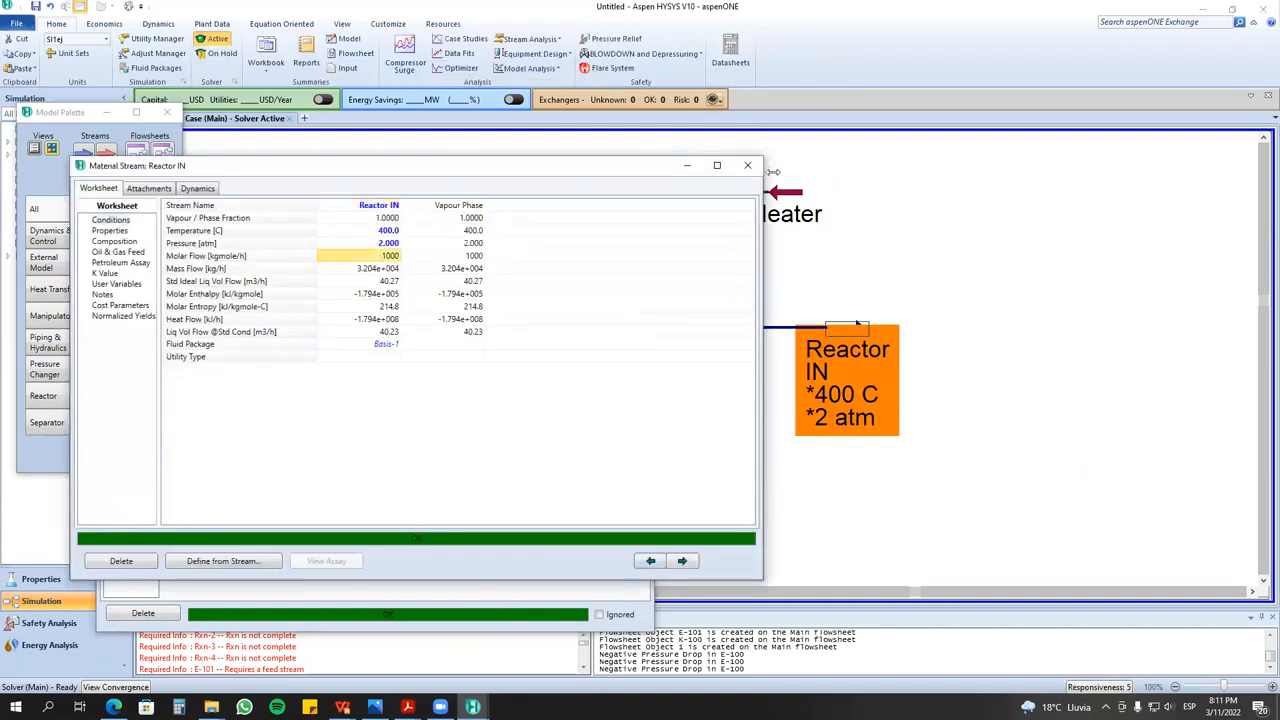
left_click(848, 335)
key("Delete")
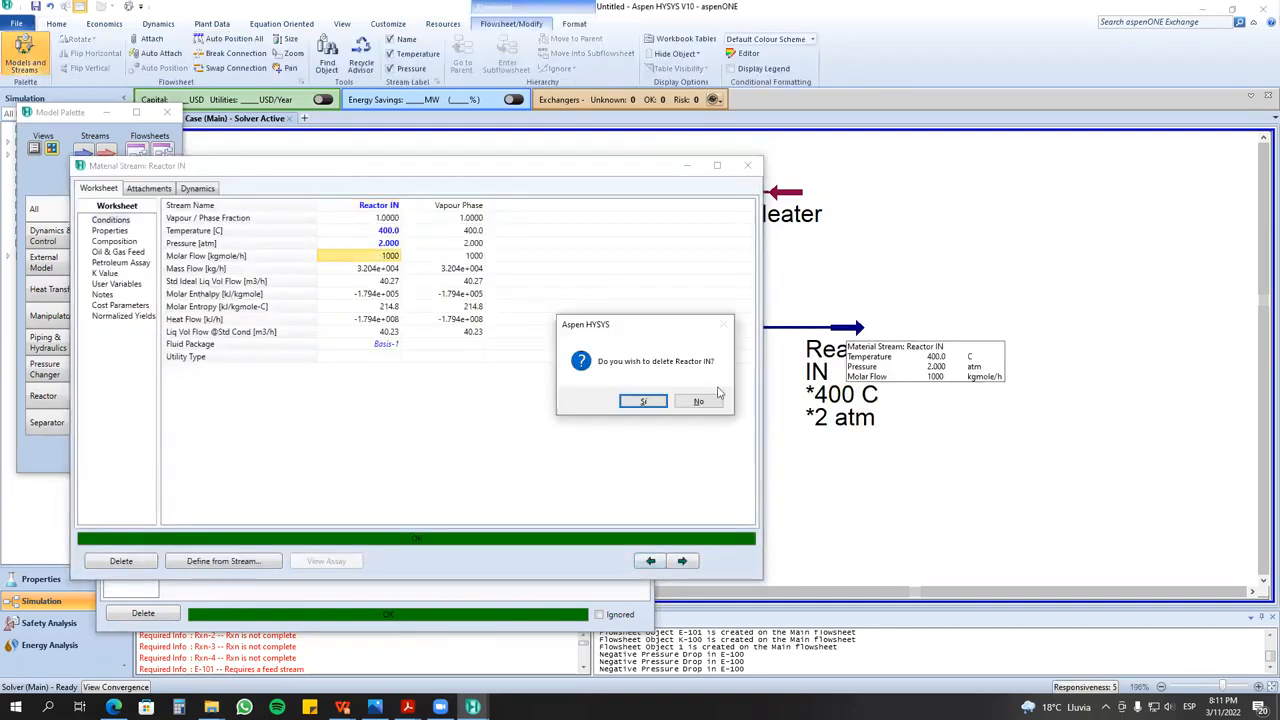
left_click(712, 404)
left_click(373, 245)
key("Delete")
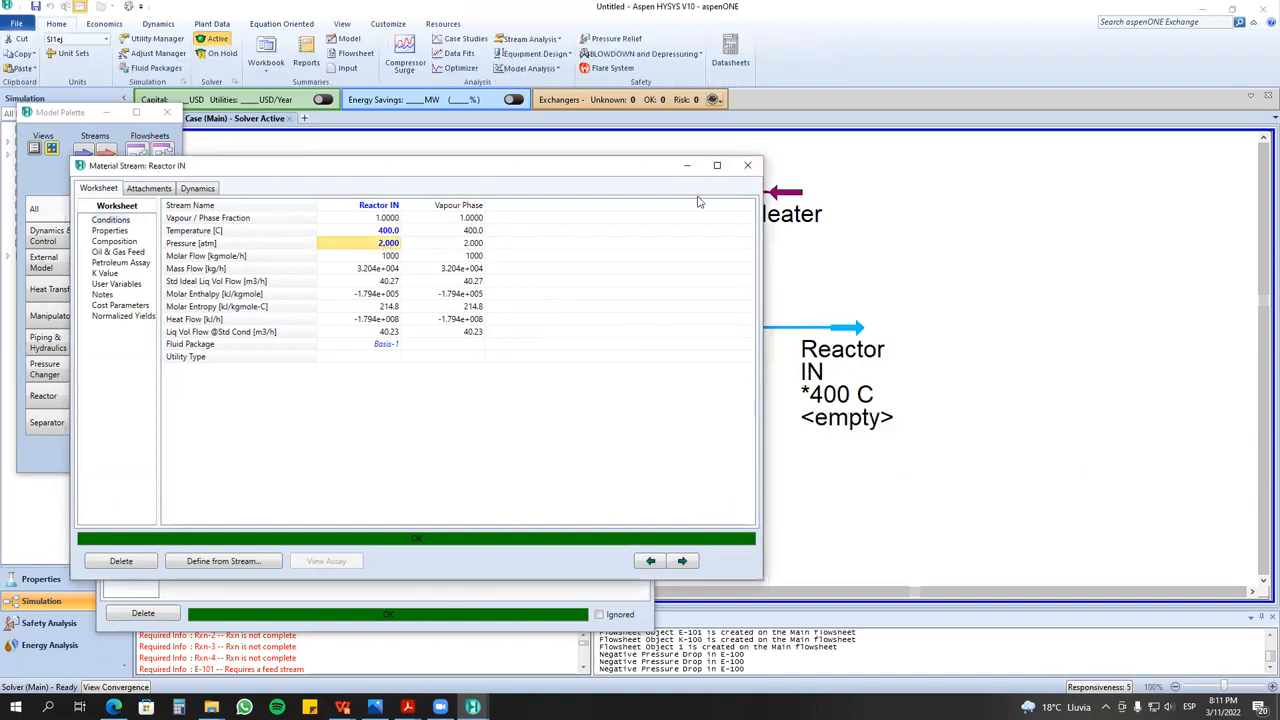
left_click(747, 165)
- Set heater E-100's pressure drop to 1.5 psi, close its window, and check the Reactor IN stream conditions
left_click(256, 462)
type("1.5")
left_click(364, 461)
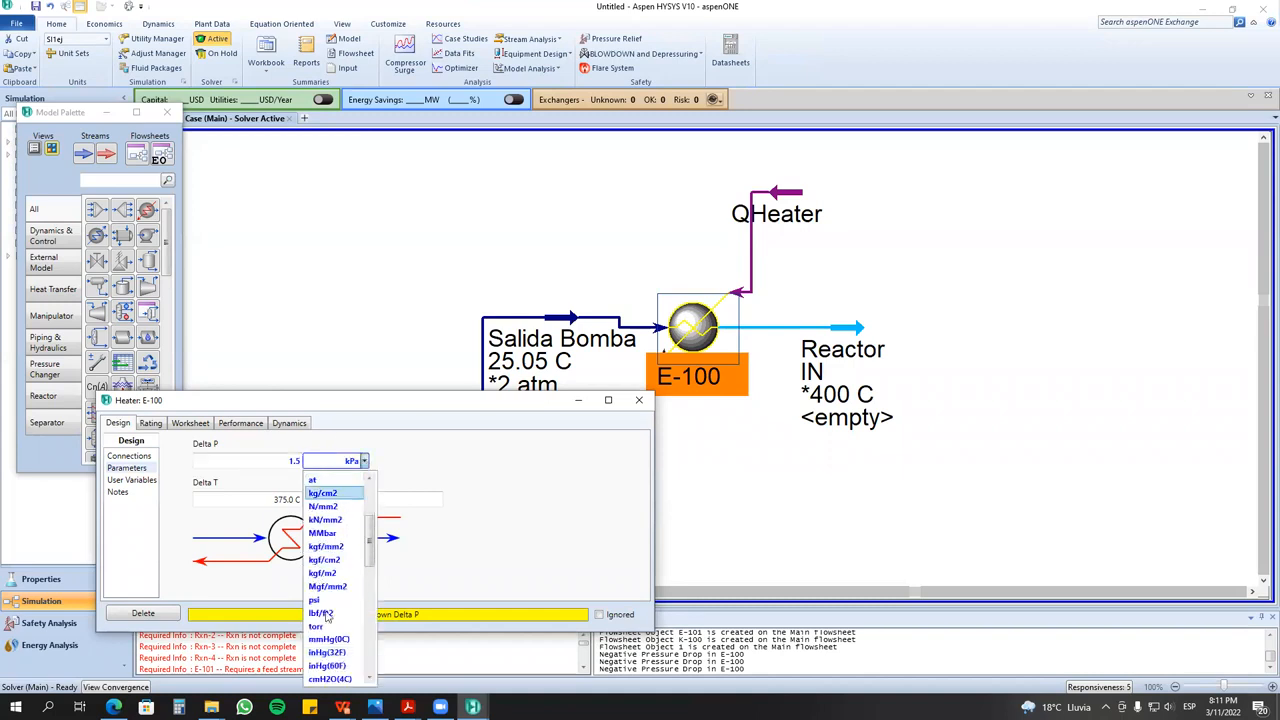
left_click(318, 600)
left_click(640, 399)
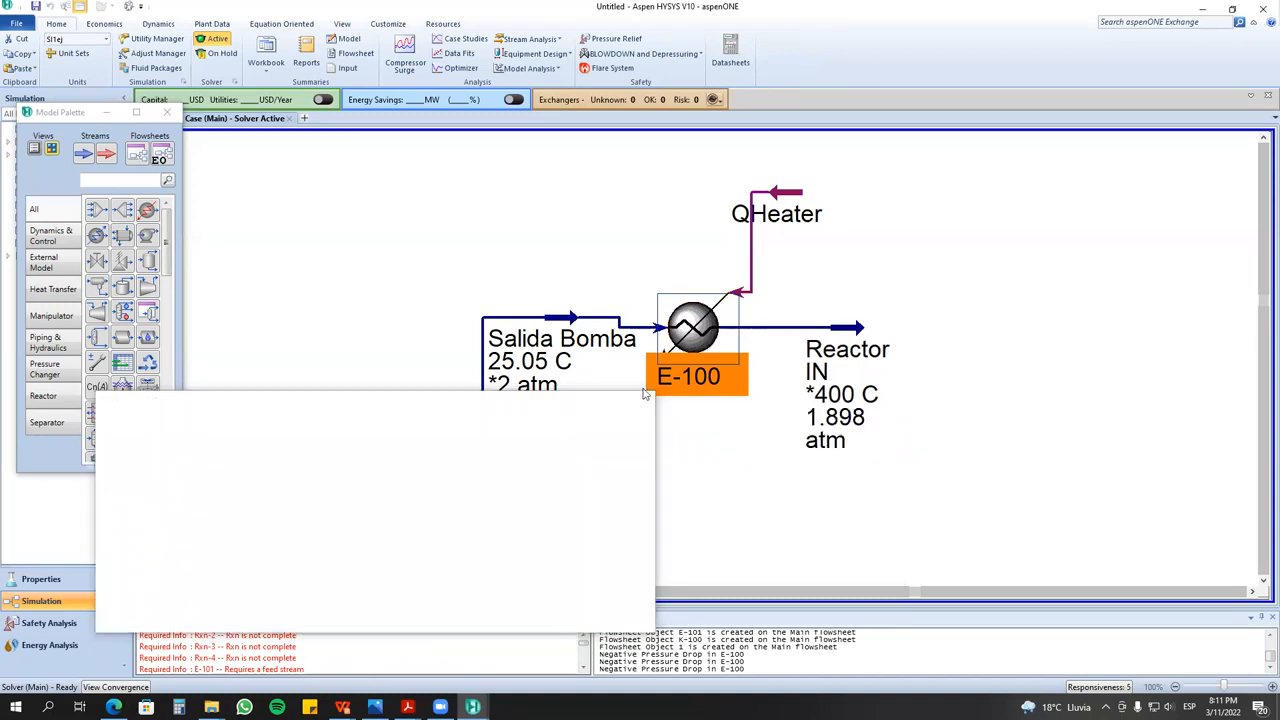
double_click(836, 345)
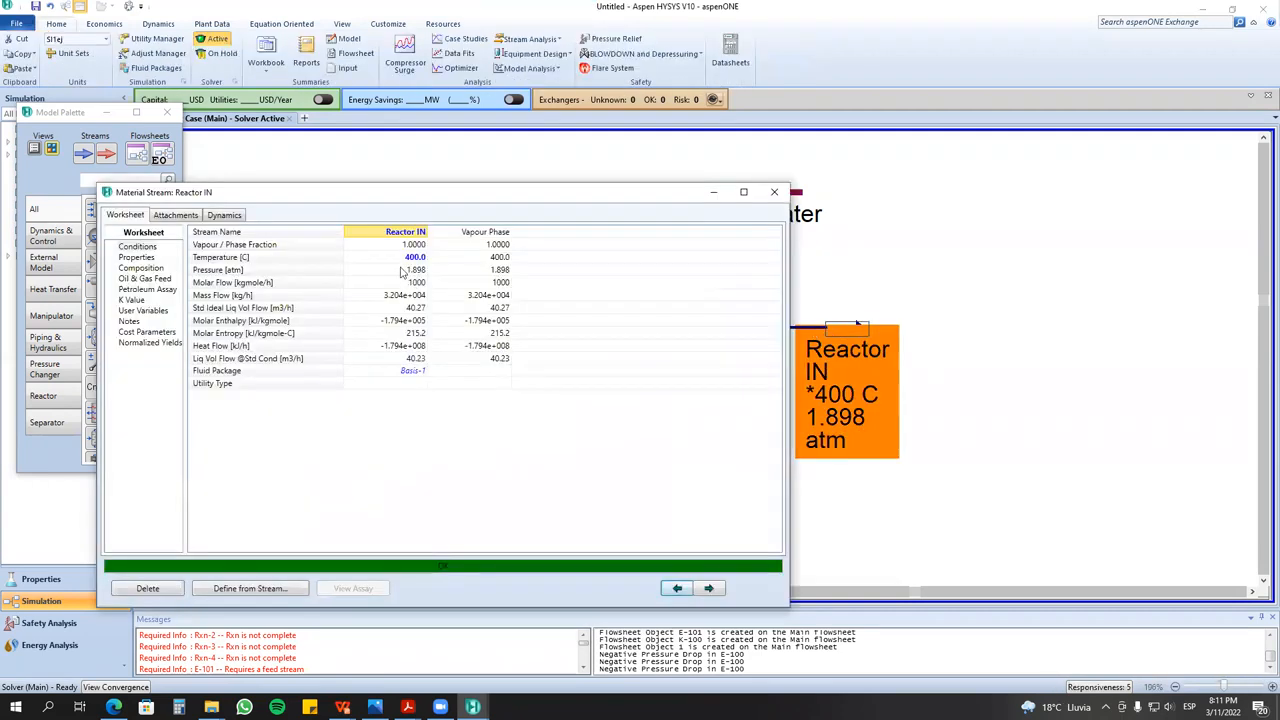
left_click(774, 191)
- Set the Salida Bomba stream pressure to 2.2 atm, check the Reactor IN conditions, and close both stream windows
left_click(563, 320)
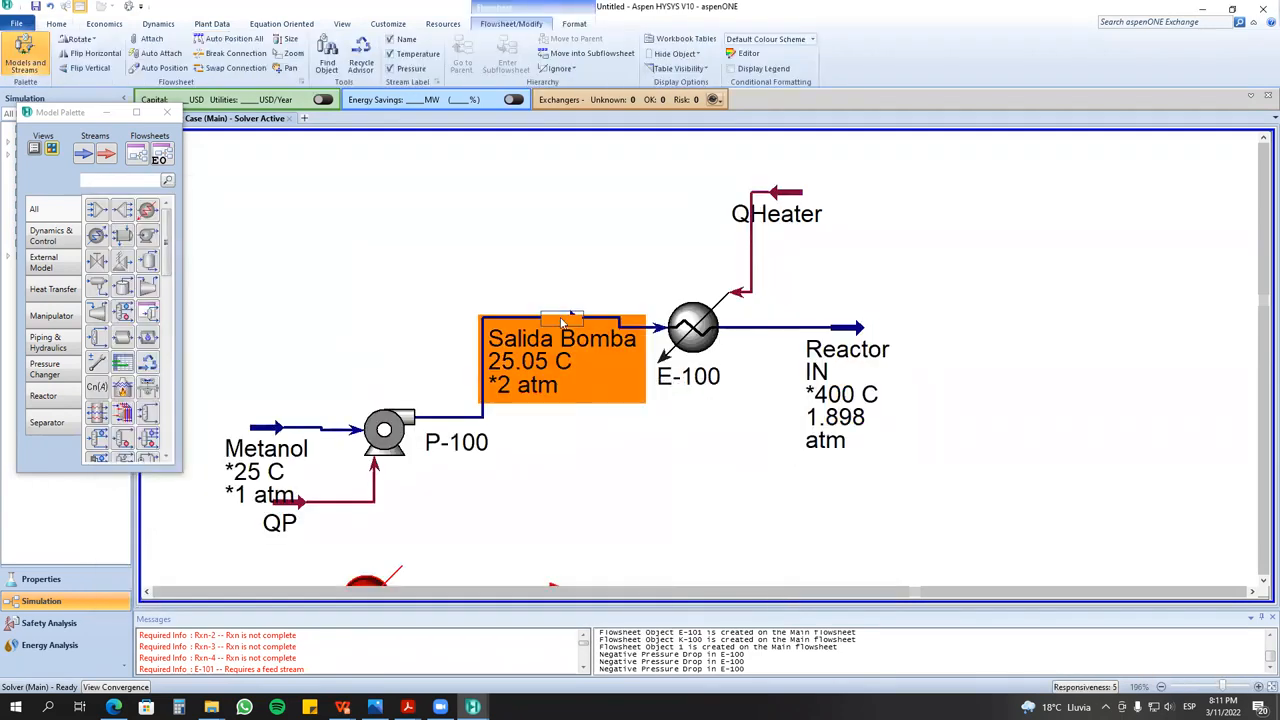
double_click(563, 320)
left_click(333, 190)
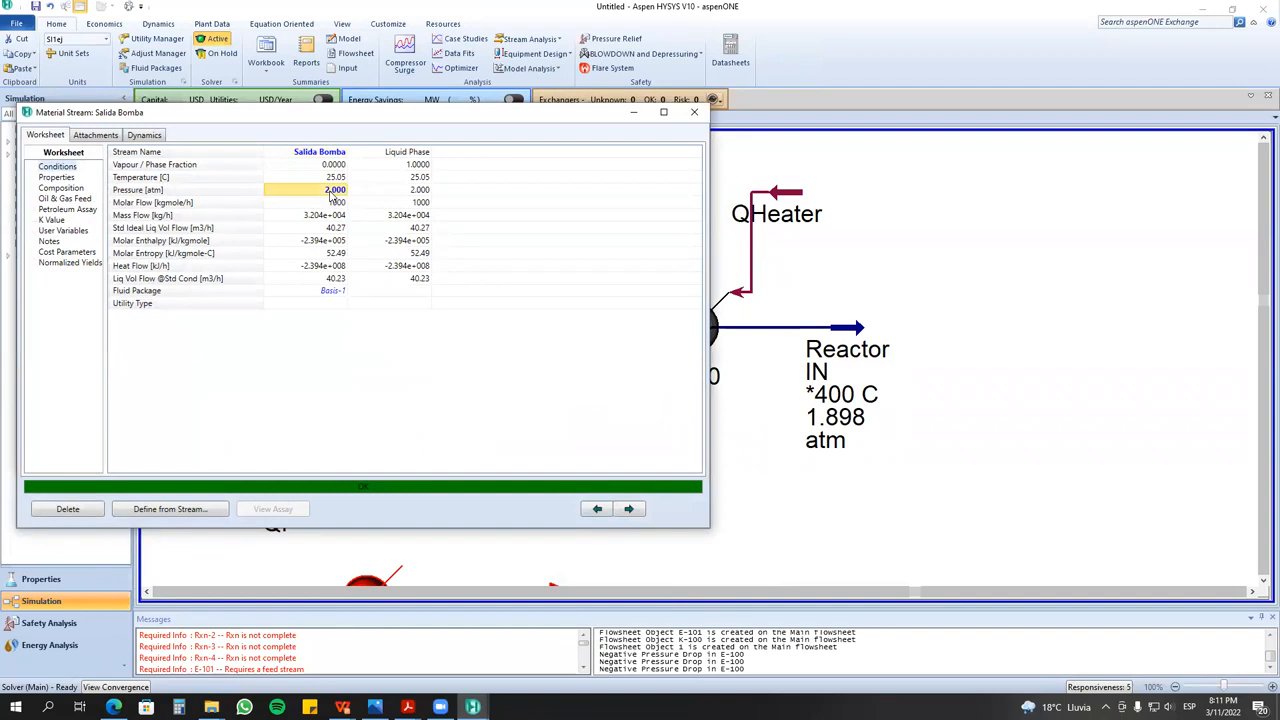
type("2.2")
key("Return")
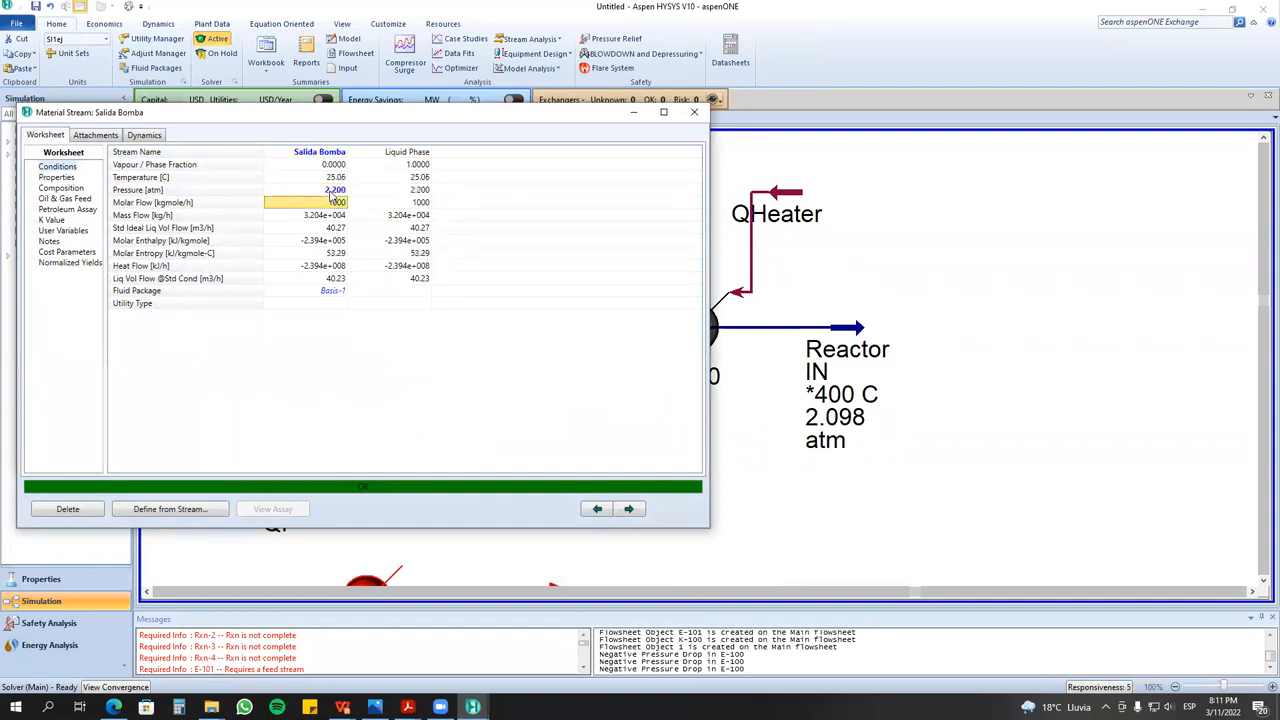
double_click(852, 347)
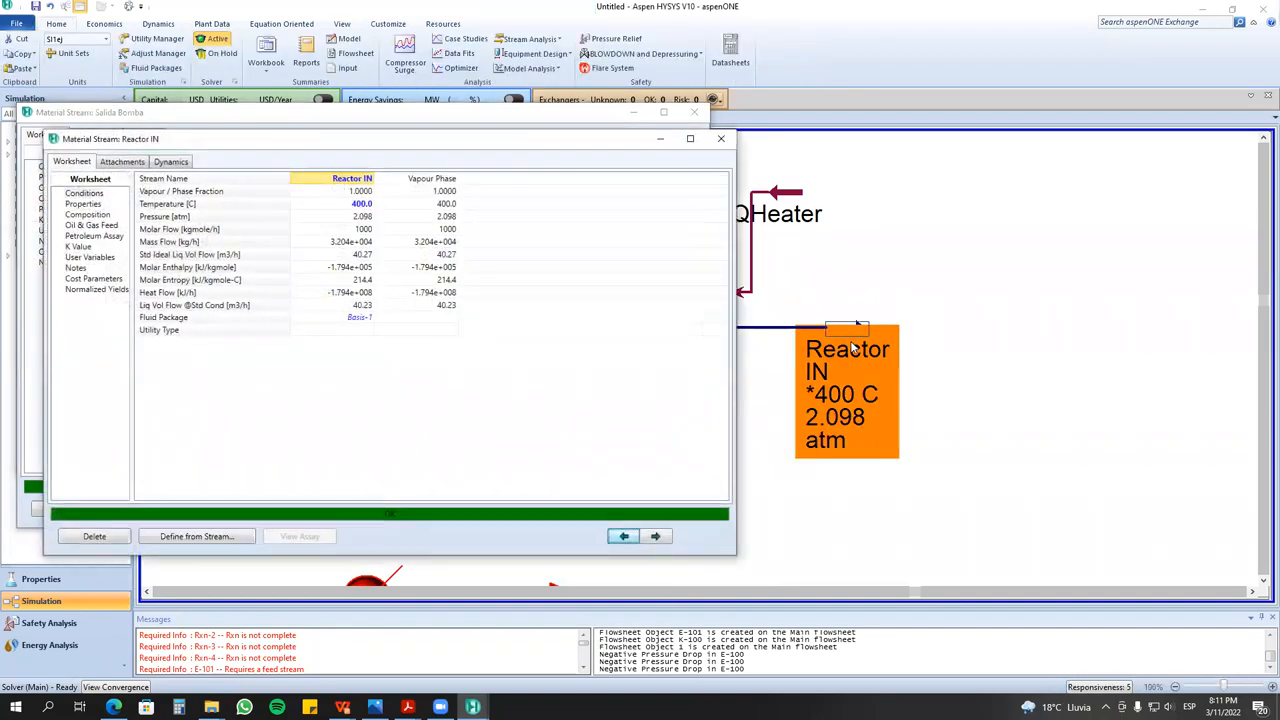
left_click(721, 138)
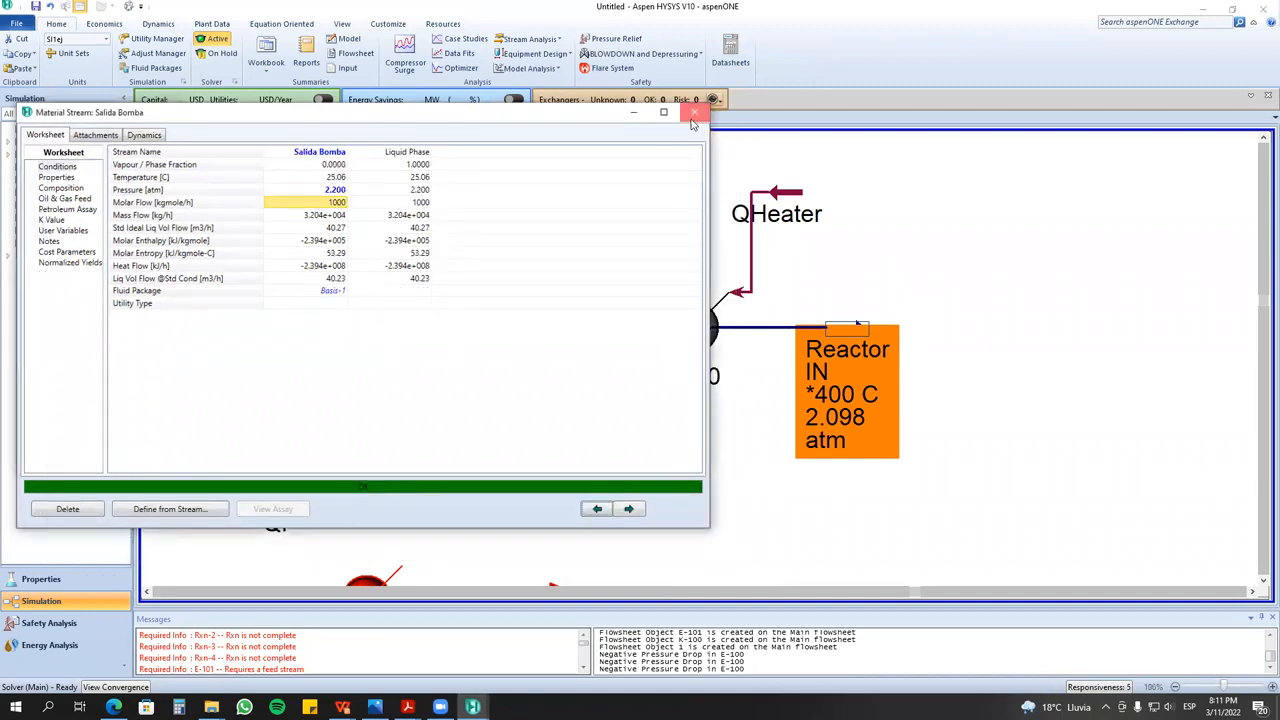
left_click(694, 112)
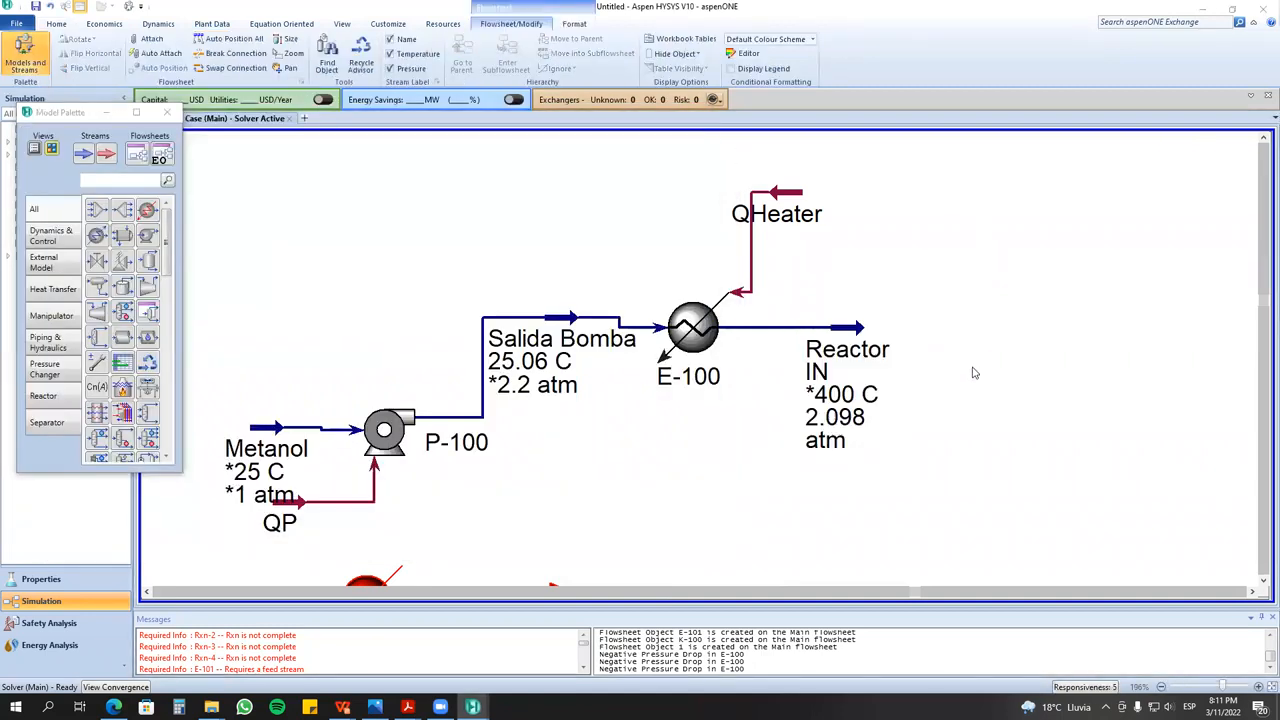
- Move the Metanol feed stream up and to the left, away from pump P-100 and the QP label
scroll(975, 373, "down", 2)
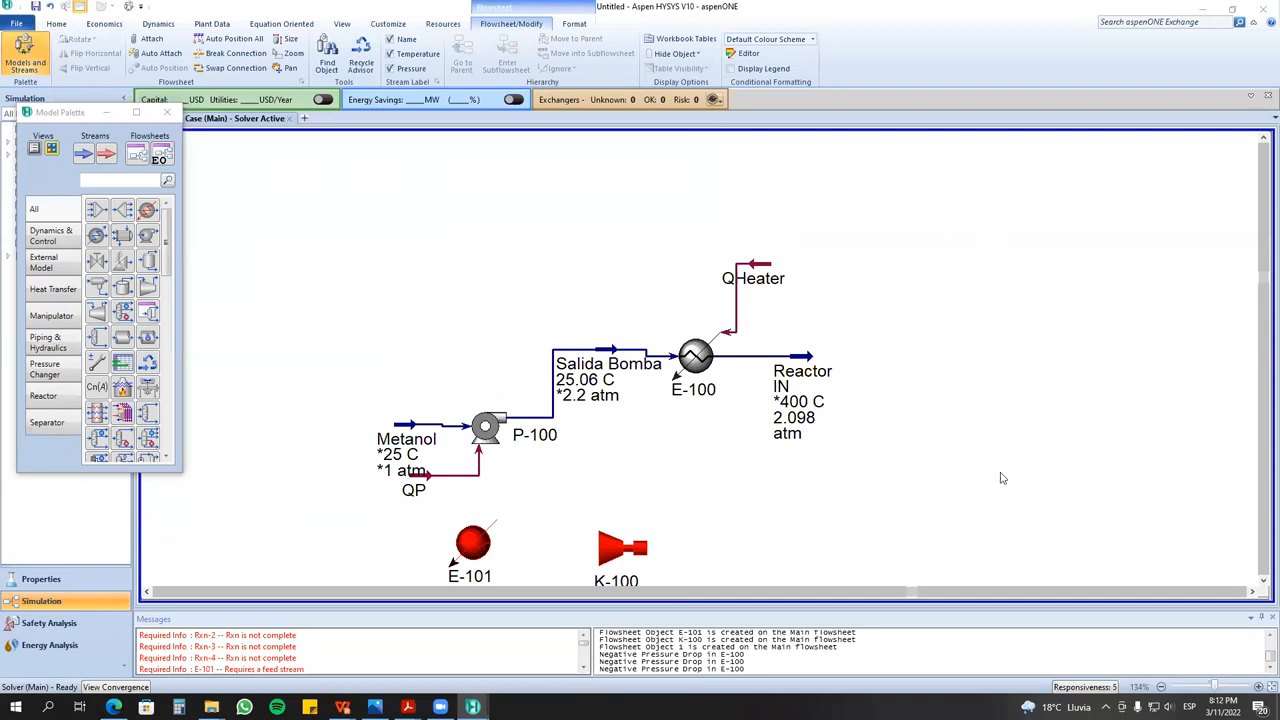
left_click(1262, 581)
left_click(1262, 581)
left_click(1262, 581)
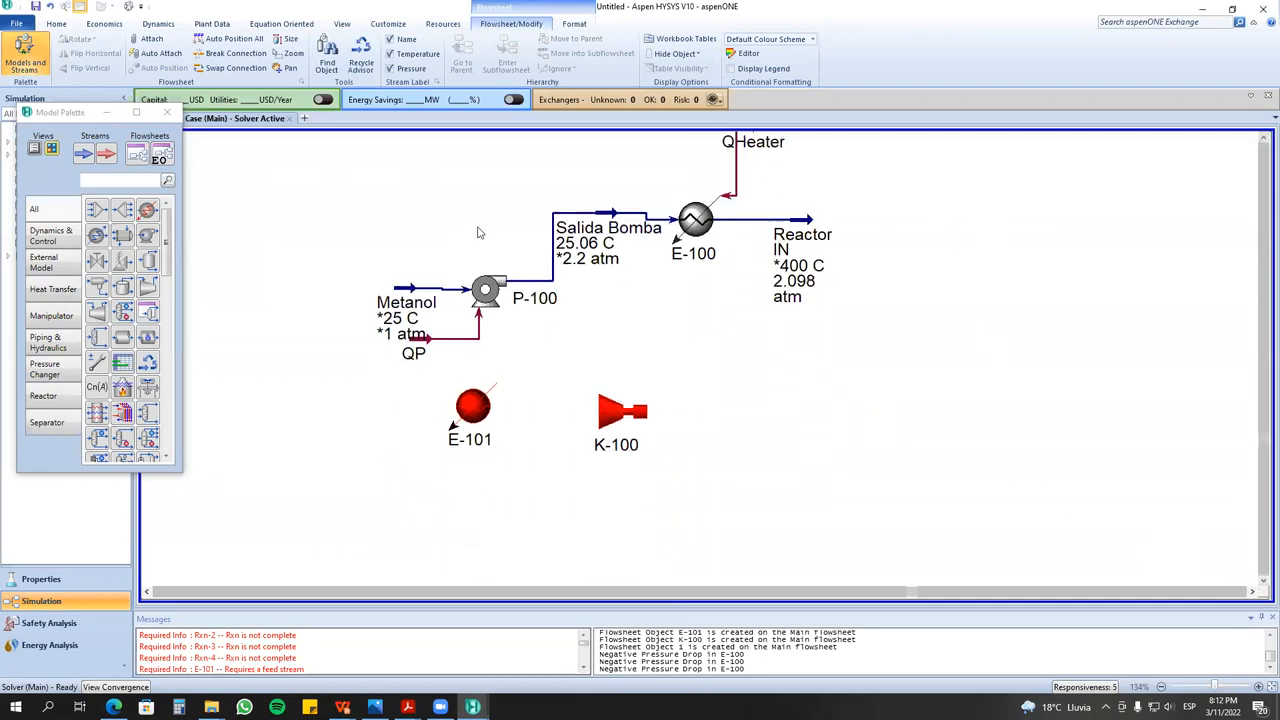
left_click_drag(414, 298, 386, 245)
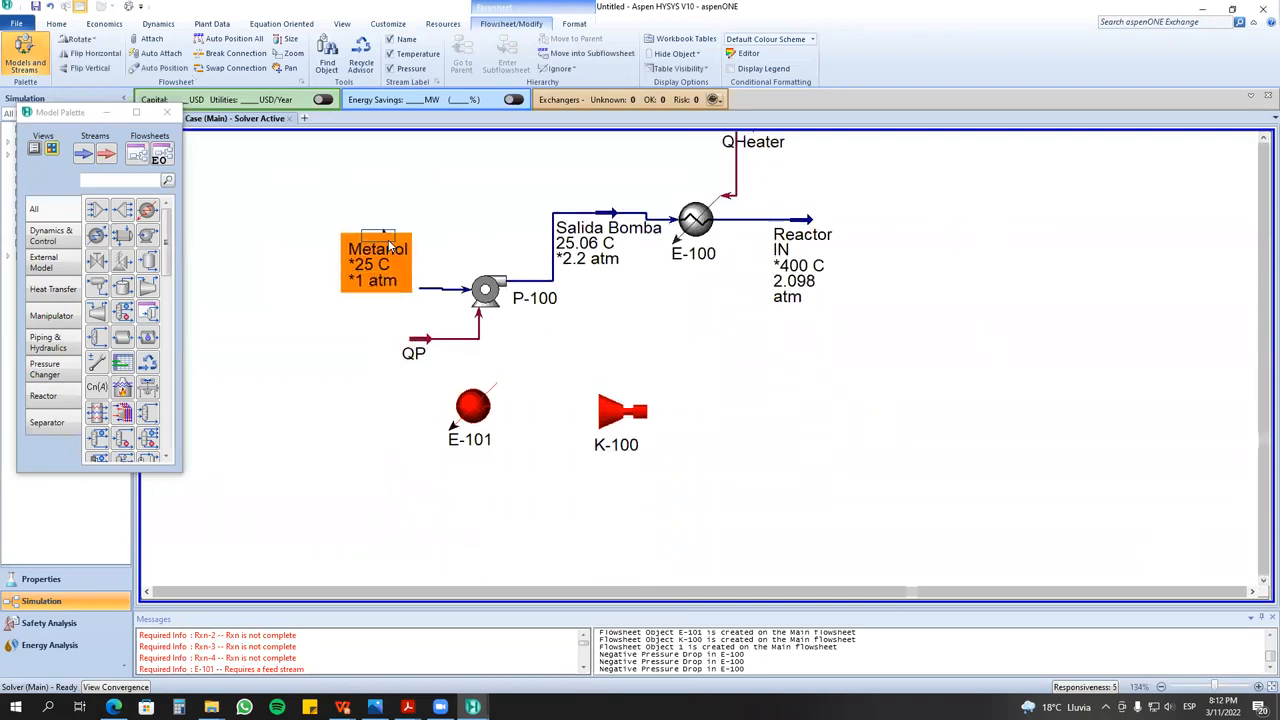
left_click(532, 325)
left_click(533, 310)
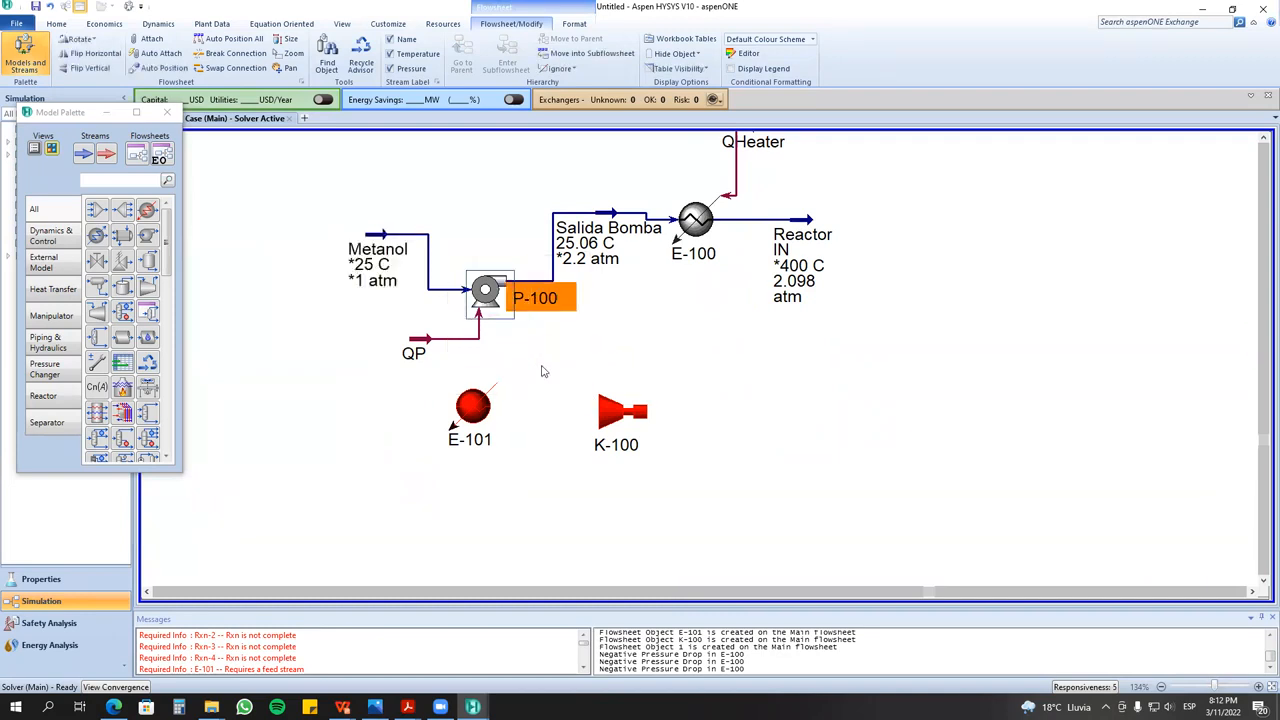
left_click(378, 256)
- Rearrange the unconnected units so compressor K-100 sits below pump P-100 and heater E-101 sits to its right
left_click_drag(612, 434, 578, 428)
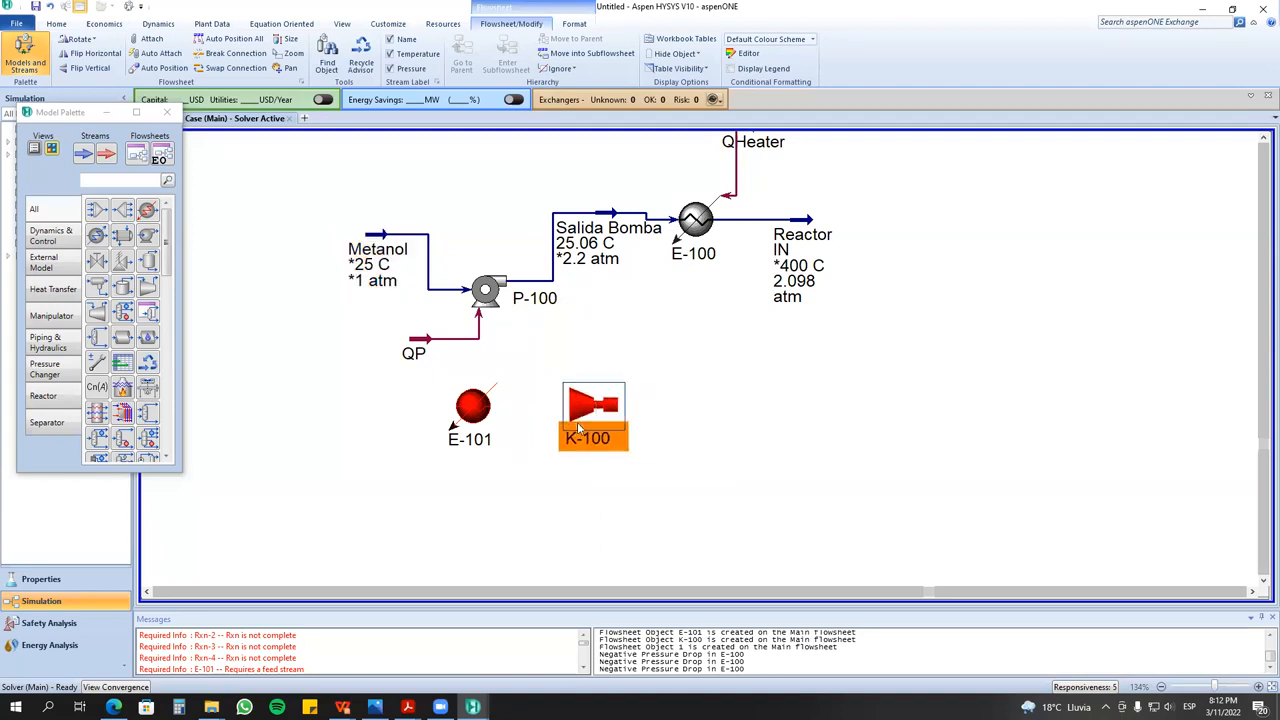
left_click(668, 398)
left_click(502, 416)
left_click_drag(502, 416, 519, 436)
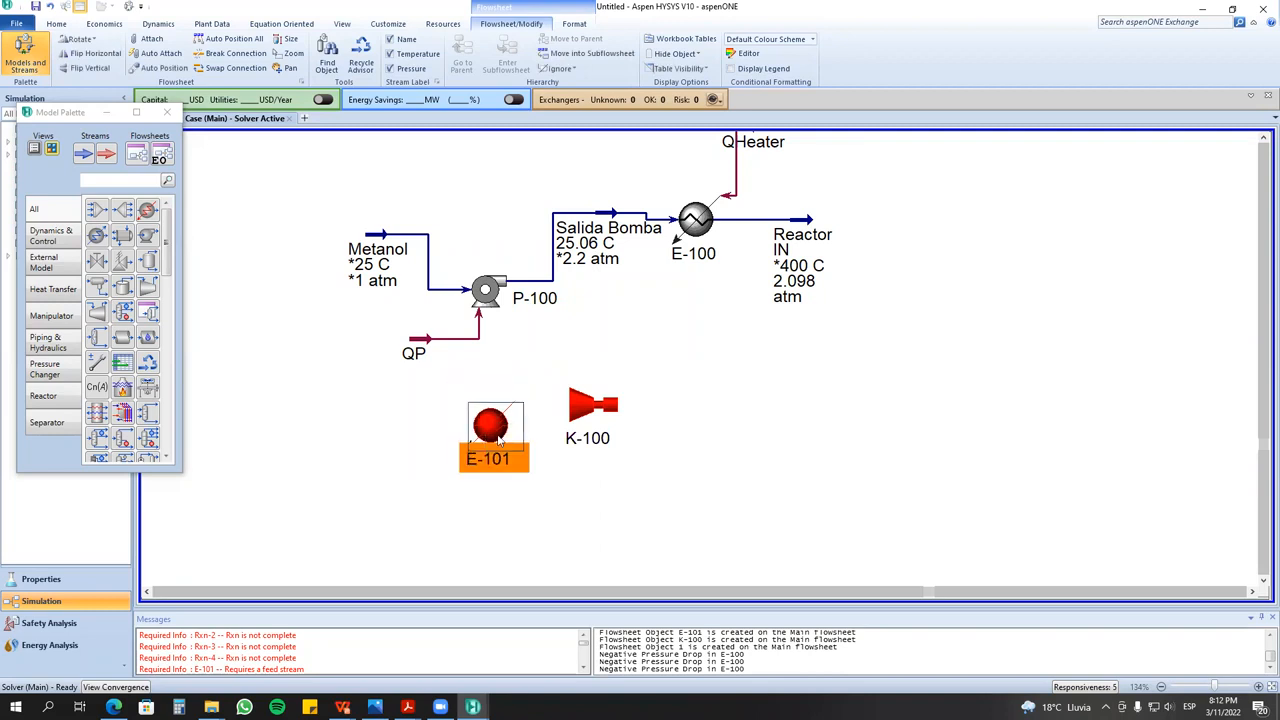
left_click_drag(555, 356, 688, 466)
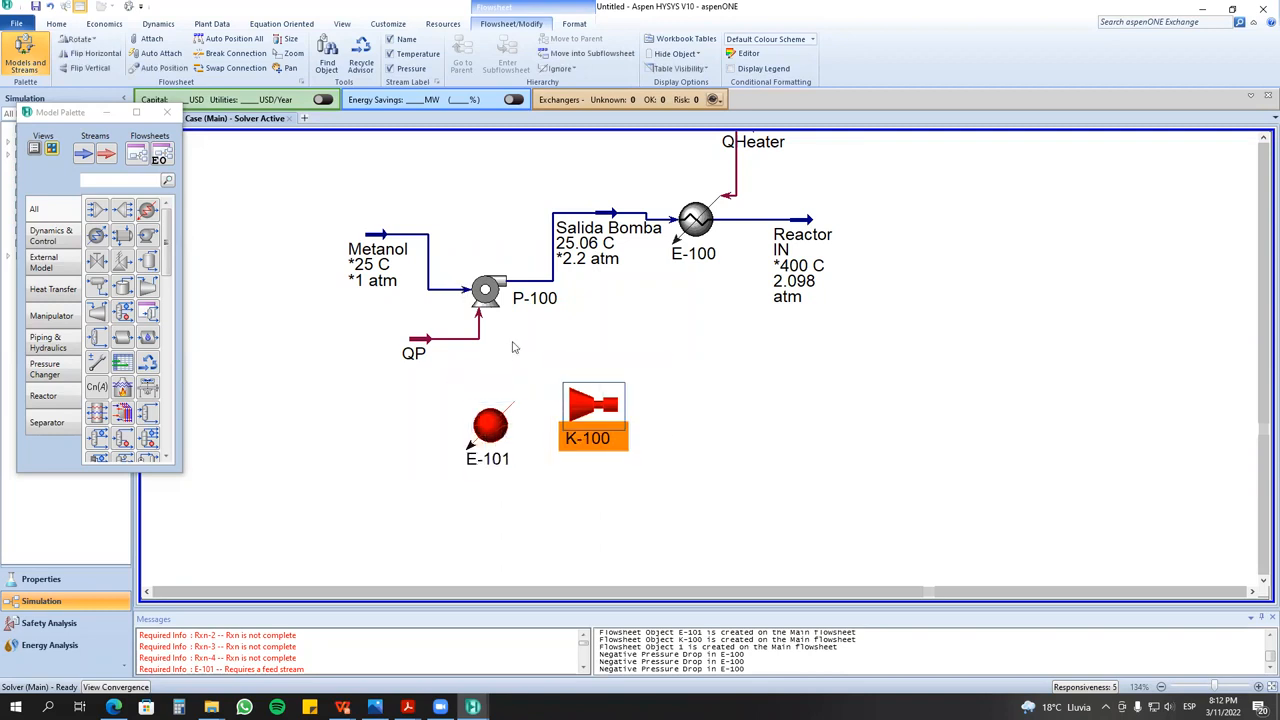
left_click_drag(590, 415, 402, 433)
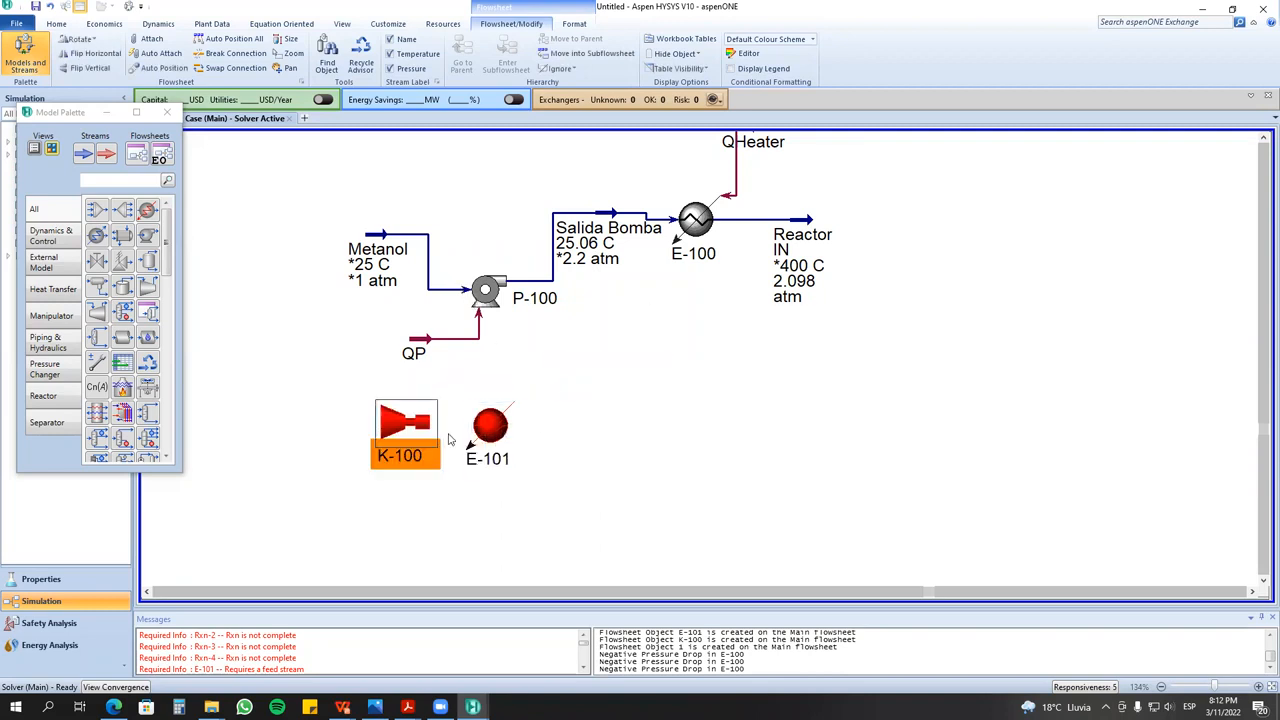
left_click(502, 440)
left_click_drag(503, 443, 701, 450)
left_click_drag(413, 432, 479, 441)
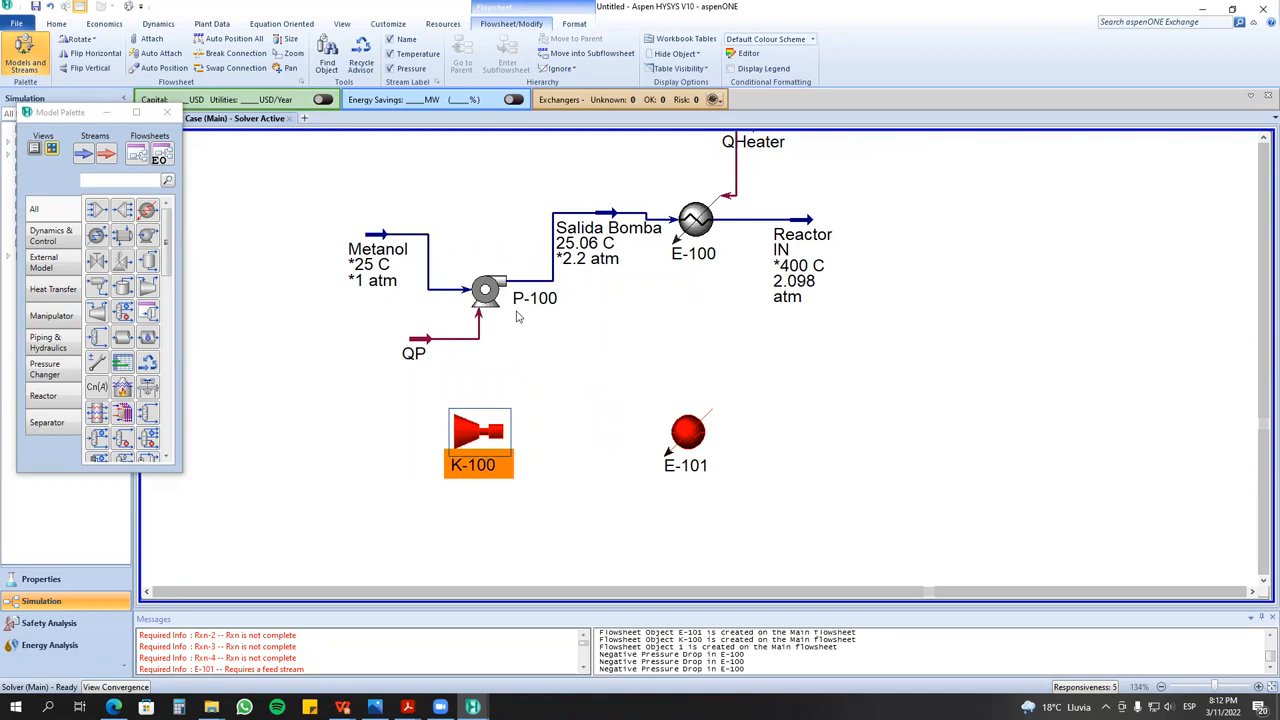
- Add material streams 1 and 2 and energy stream Q-100 around the unconnected units, with Q-100 placed below them
mouse_move(517, 316)
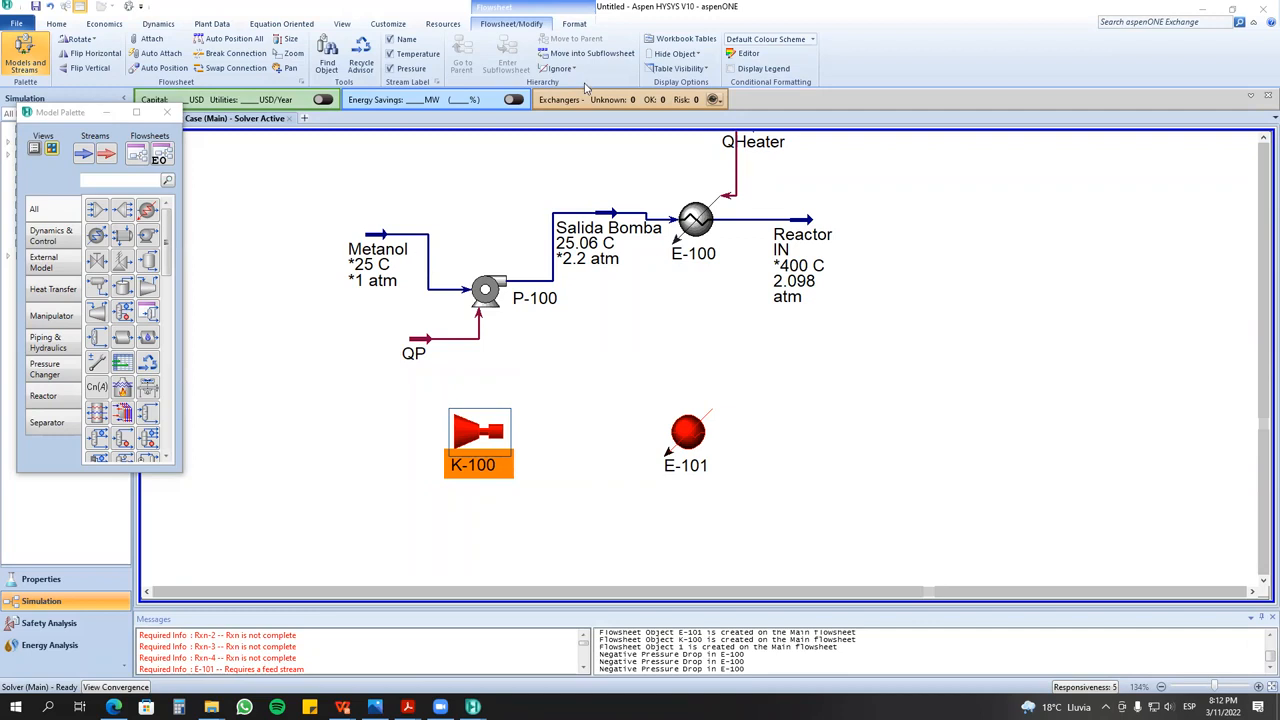
left_click(75, 157)
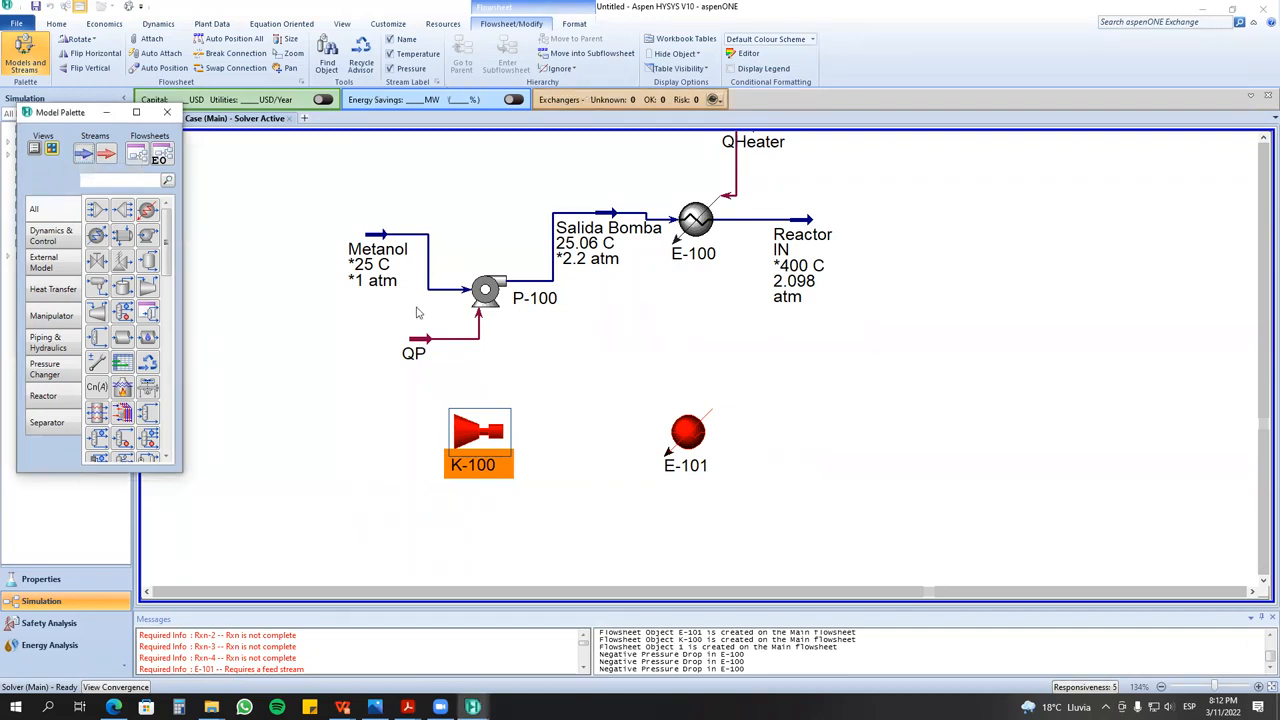
left_click(83, 157)
left_click(340, 464)
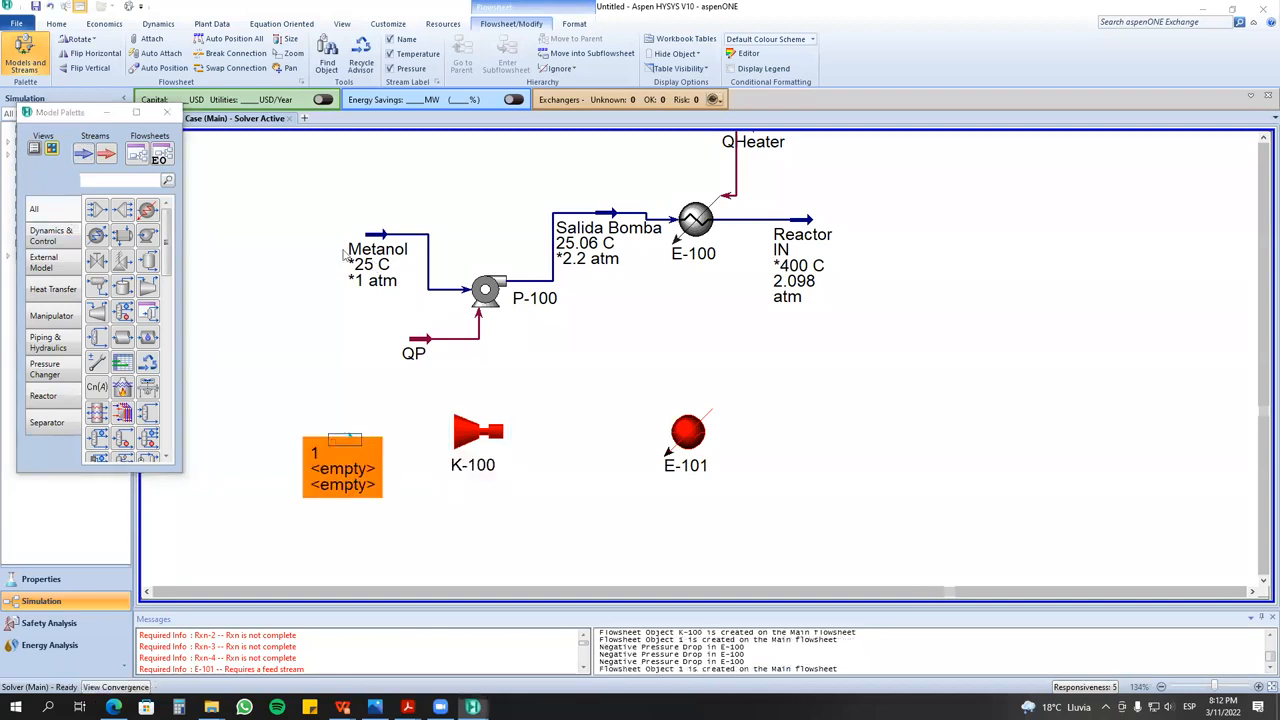
left_click(107, 155)
left_click(551, 442)
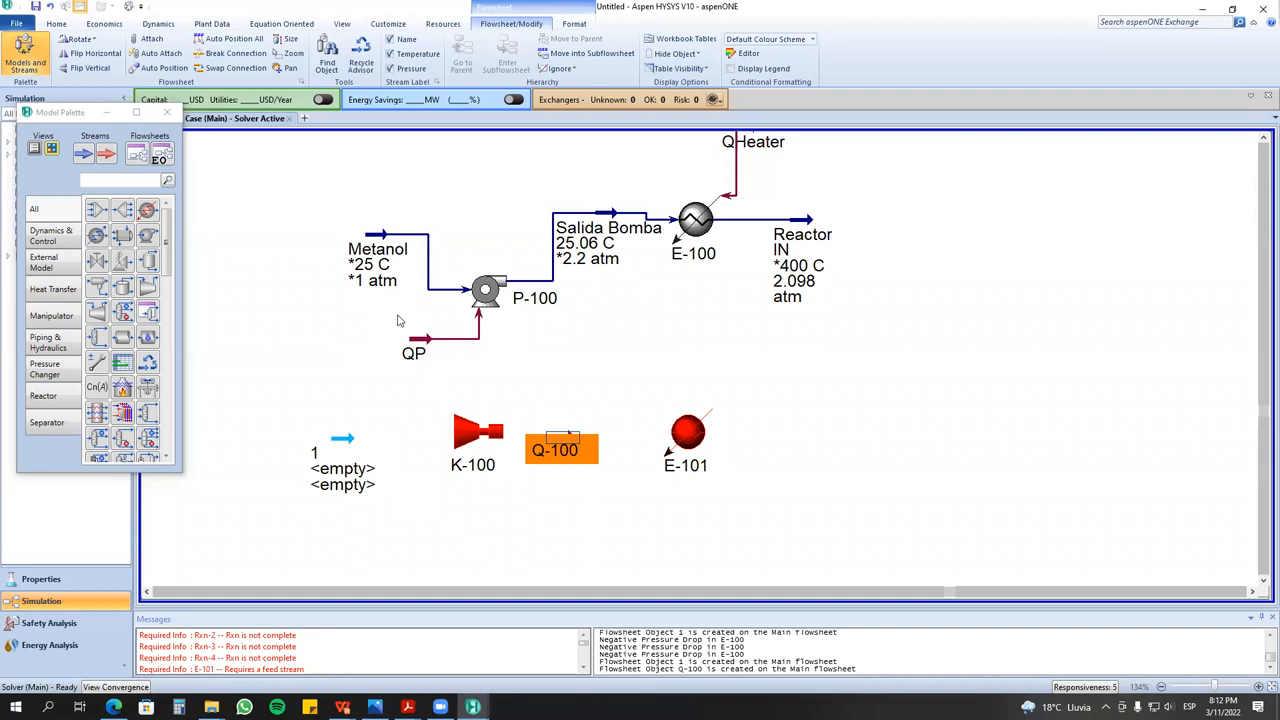
left_click(84, 154)
left_click(563, 448)
left_click_drag(564, 447, 468, 586)
left_click(629, 500)
- Review the heat flow of the pump's energy stream QP and minimize its window
double_click(418, 345)
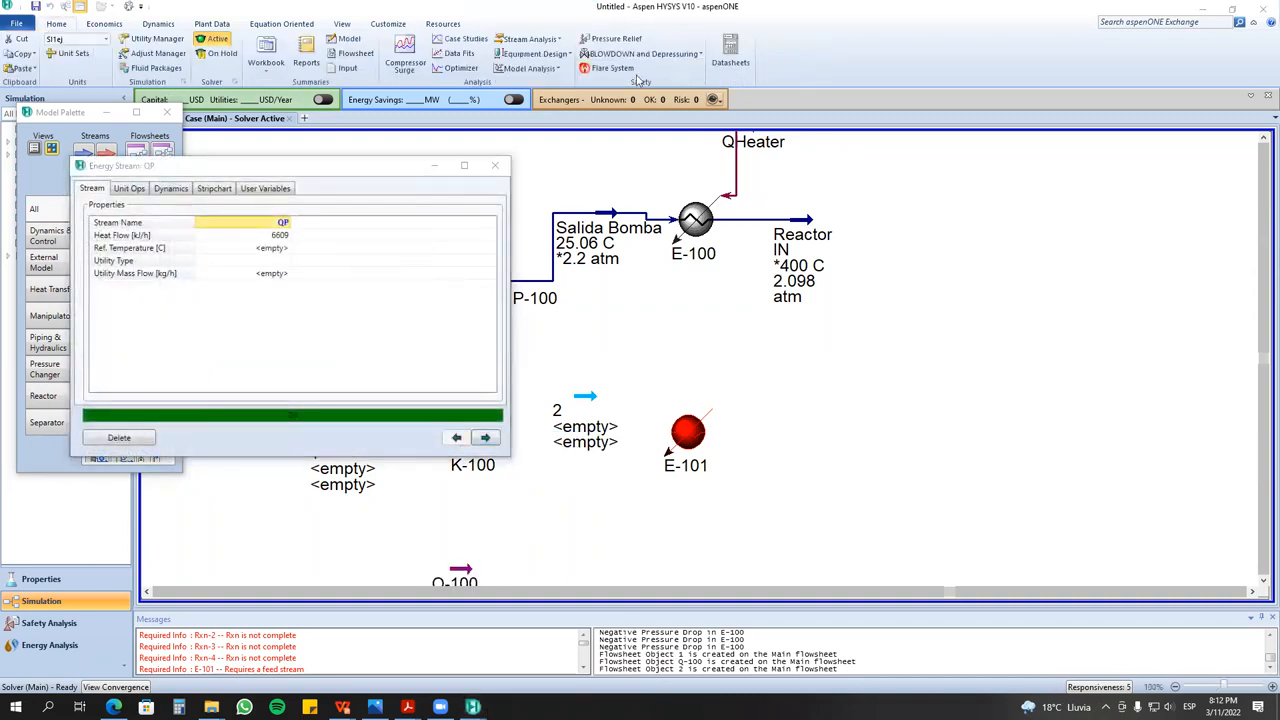
mouse_move(277, 246)
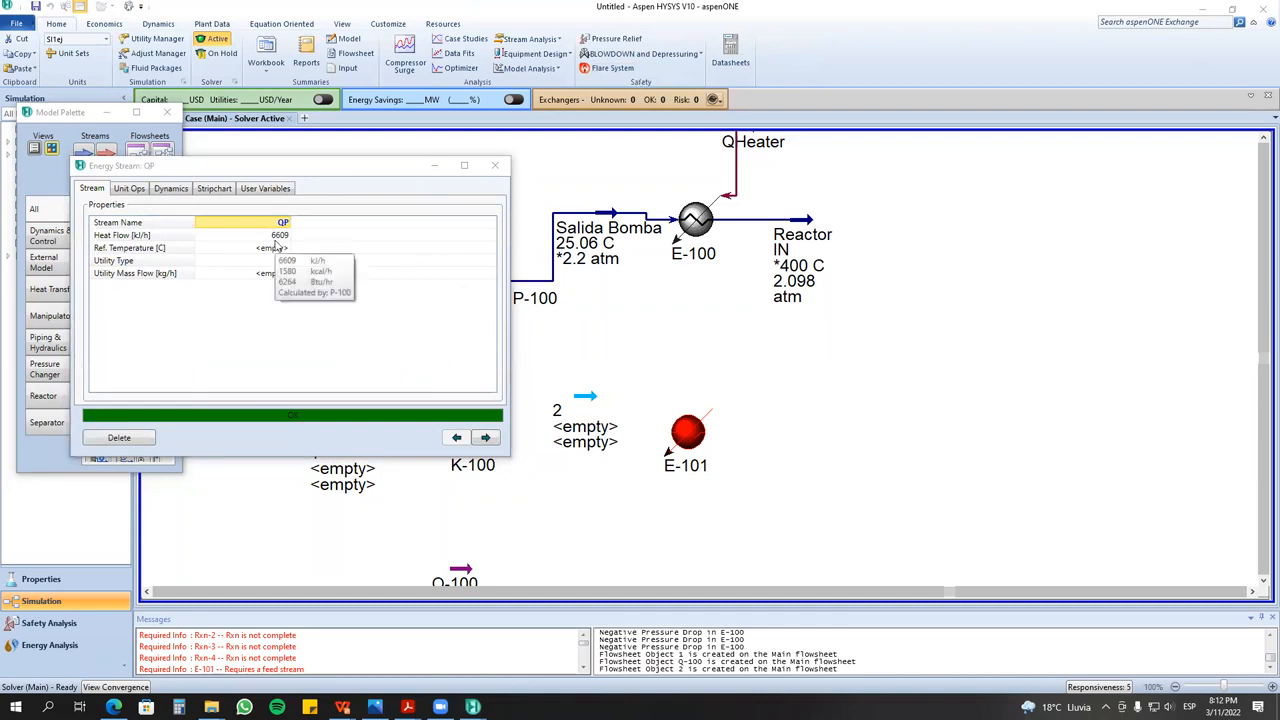
left_click(434, 165)
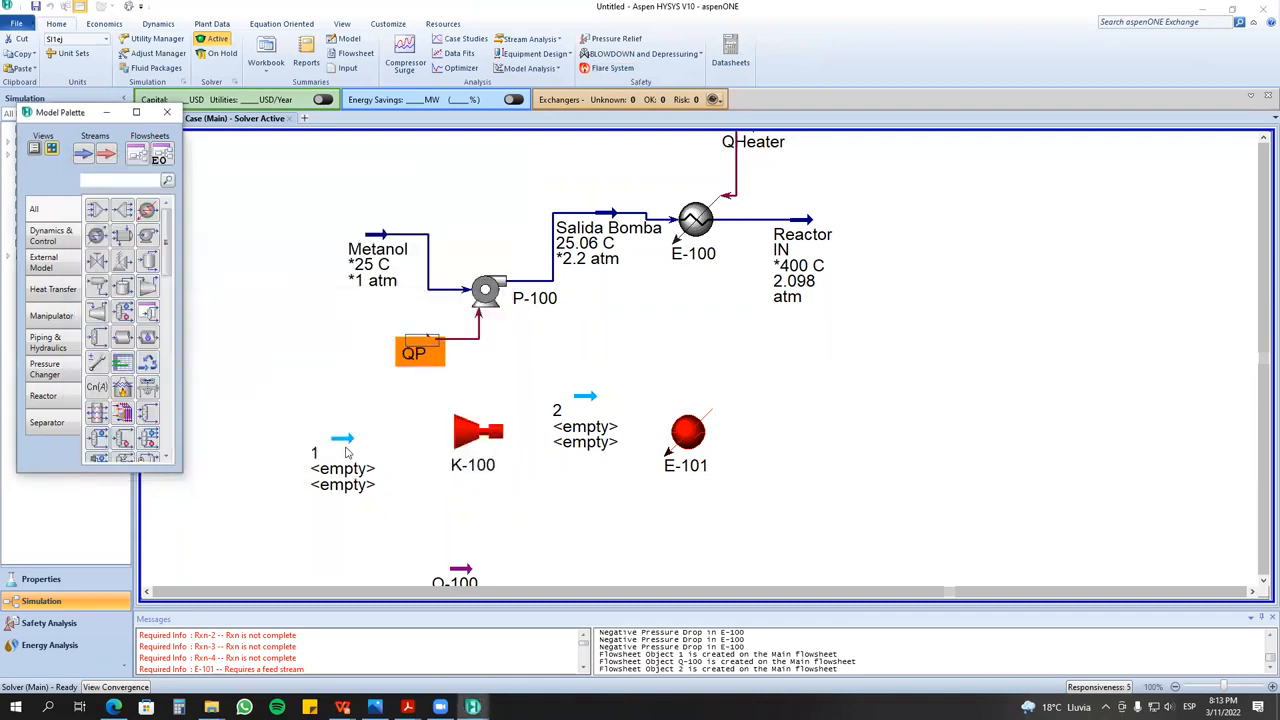
- Move compressor K-100 to the far right of the second row and place heater E-101 between streams 1 and 2
left_click(346, 453)
left_click(697, 450)
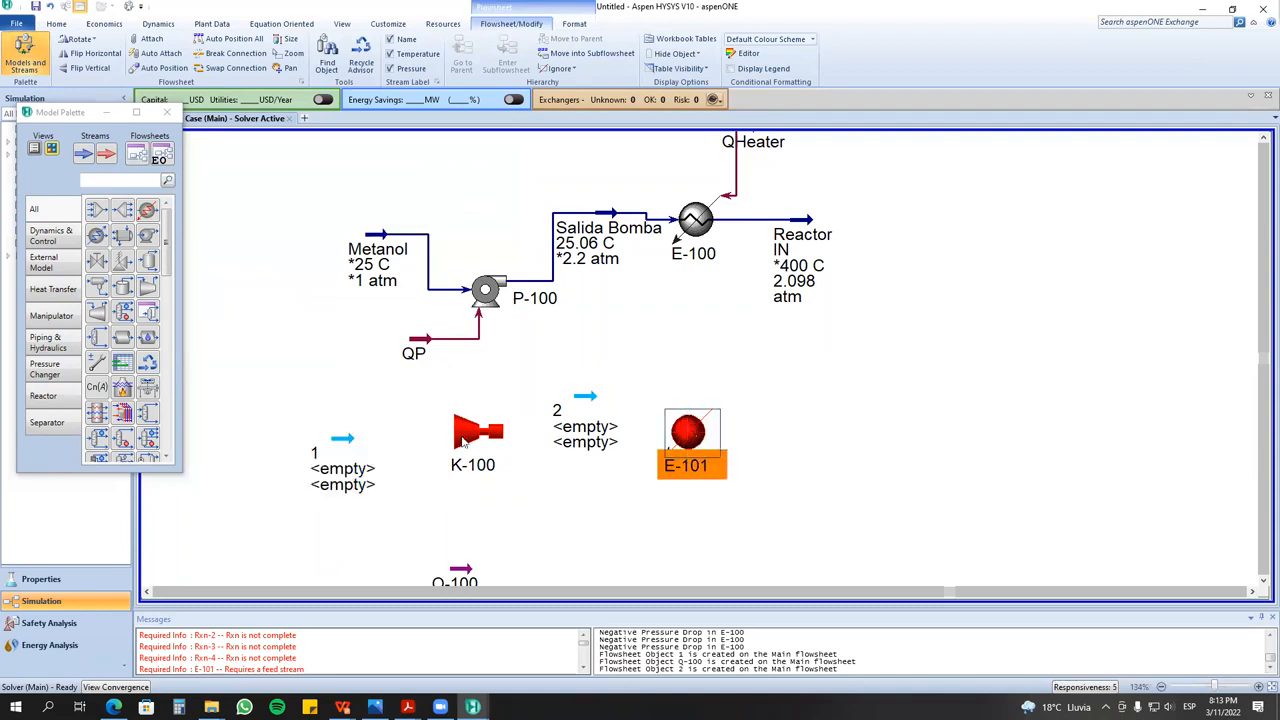
left_click_drag(463, 445, 825, 428)
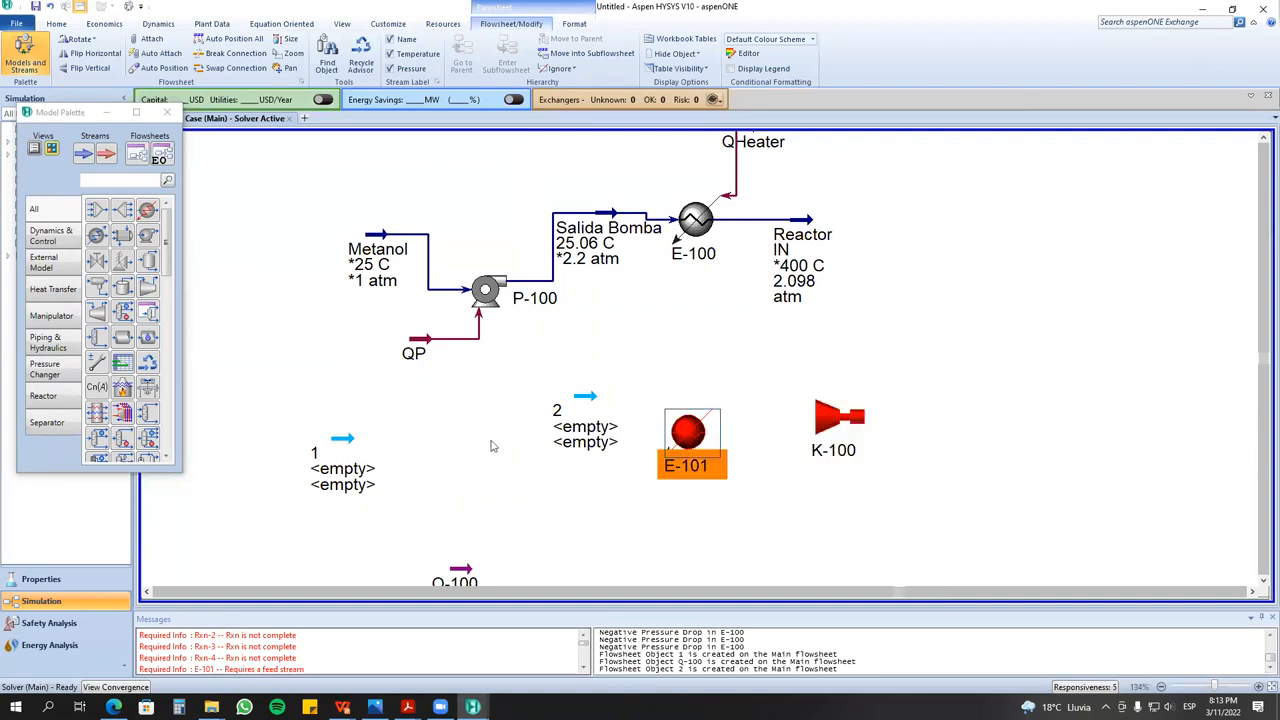
left_click_drag(657, 454, 418, 446)
- Define stream 1 from the Metanol stream, copying its temperature, pressure, composition and molar flow
right_click(345, 447)
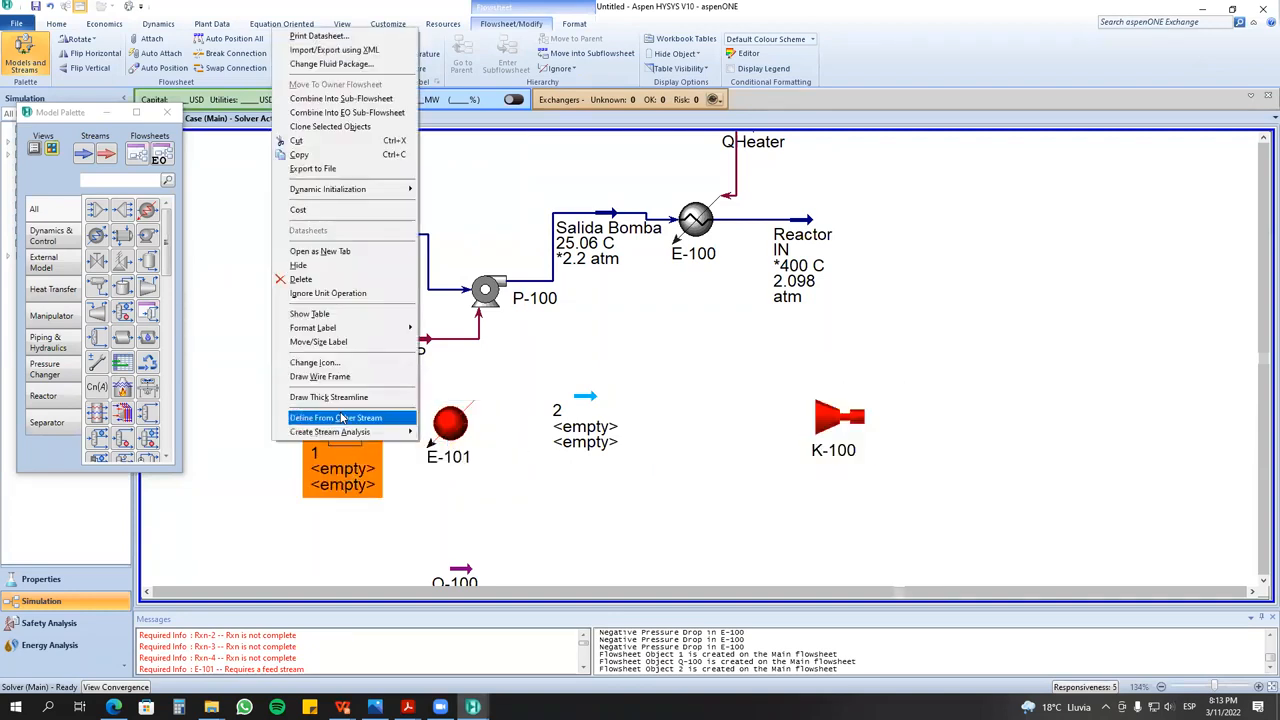
left_click(343, 494)
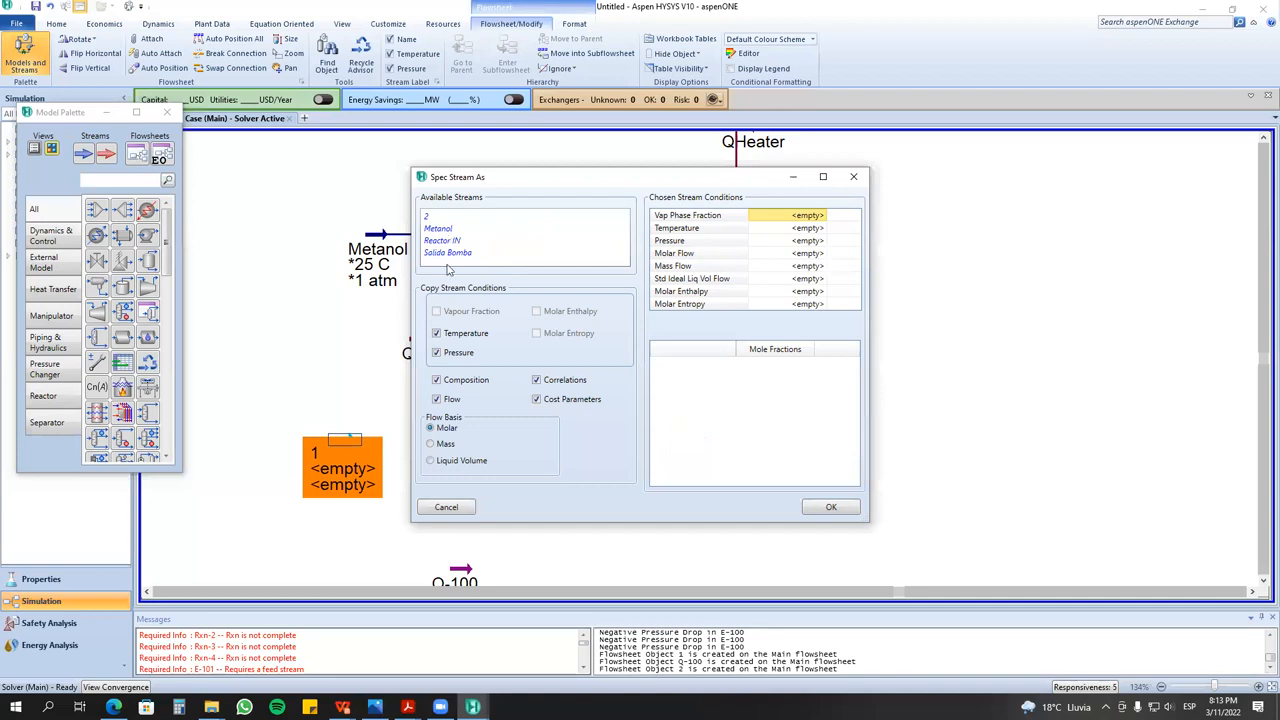
left_click_drag(520, 183, 645, 186)
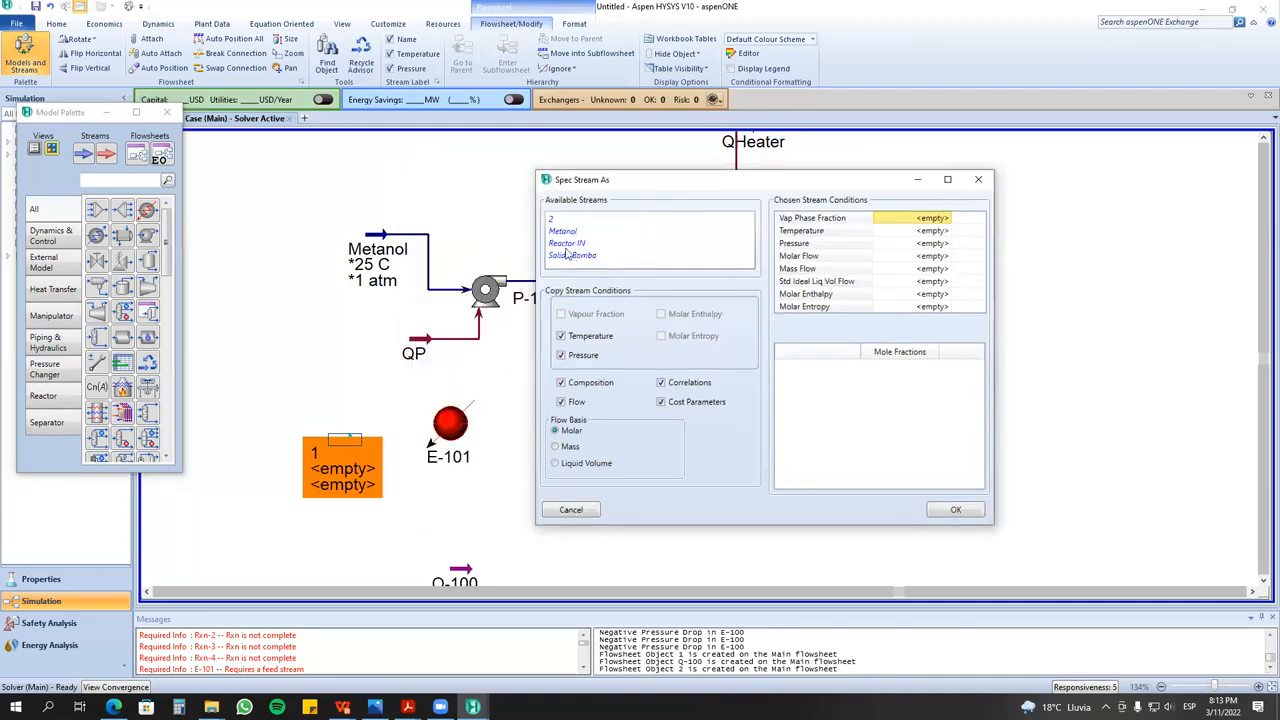
left_click(563, 232)
left_click(955, 510)
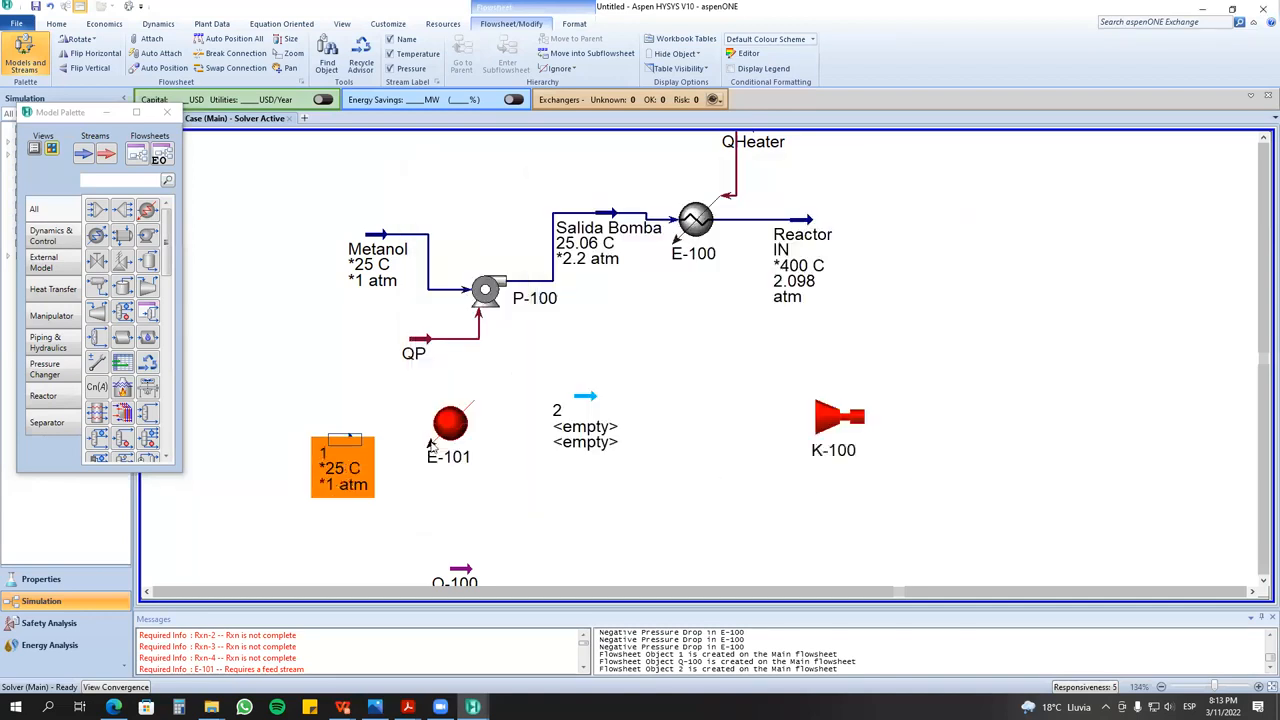
- Connect heater E-101 with stream 1 as inlet, Q-100 as energy and stream 2 as outlet
left_click(440, 440)
double_click(440, 440)
left_click(278, 291)
left_click(279, 311)
left_click(438, 291)
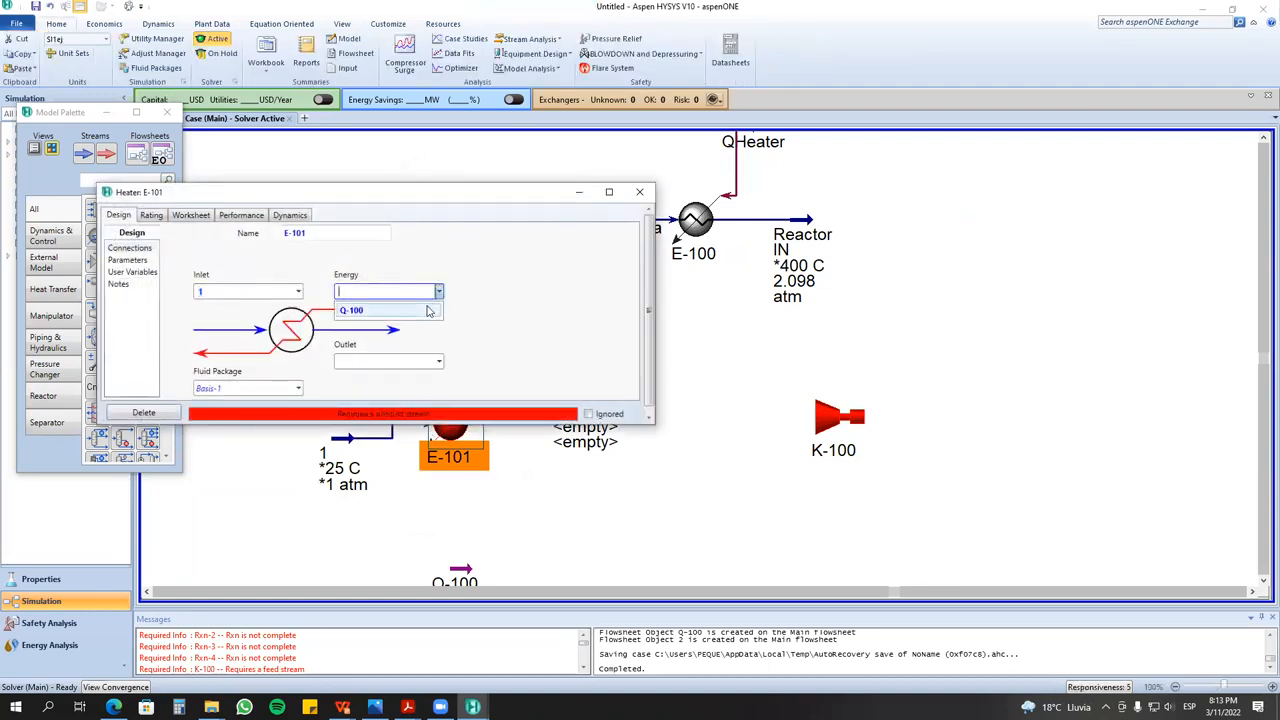
left_click(350, 310)
left_click(438, 361)
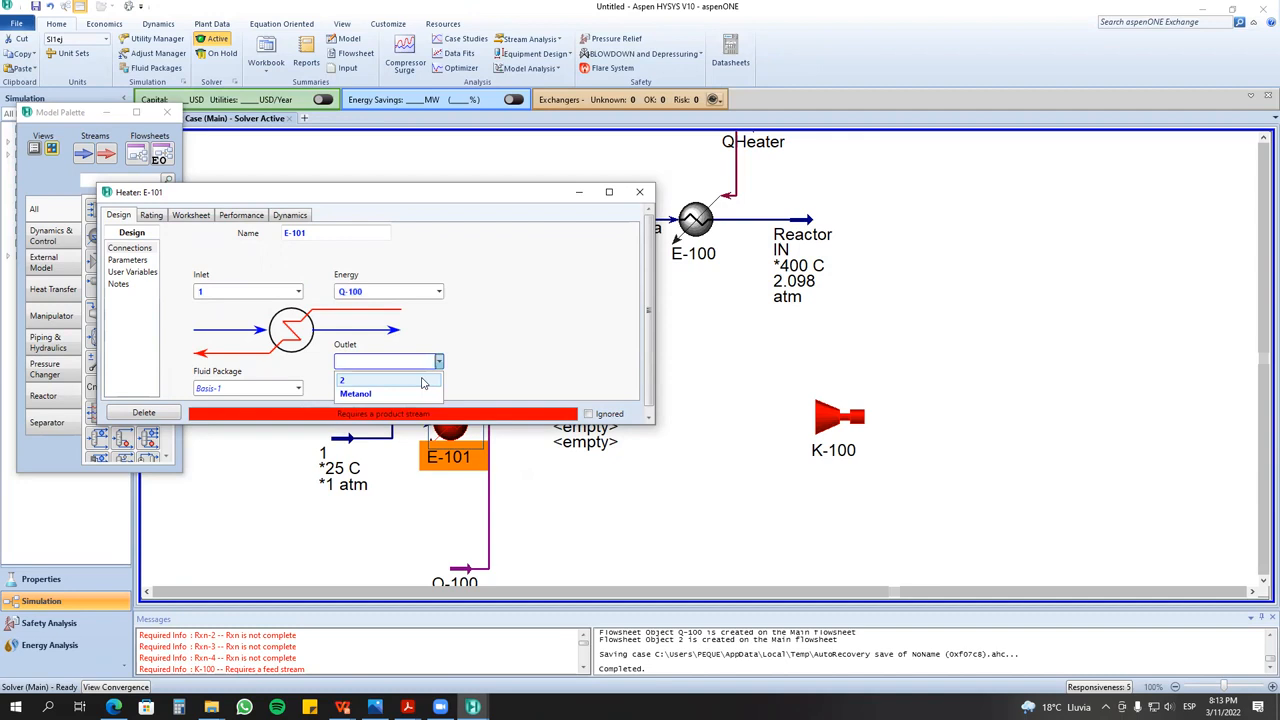
left_click(350, 375)
- Set heater E-101's pressure drop to 0 kPa in its design parameters
left_click(151, 216)
left_click(119, 215)
left_click(128, 260)
left_click(260, 250)
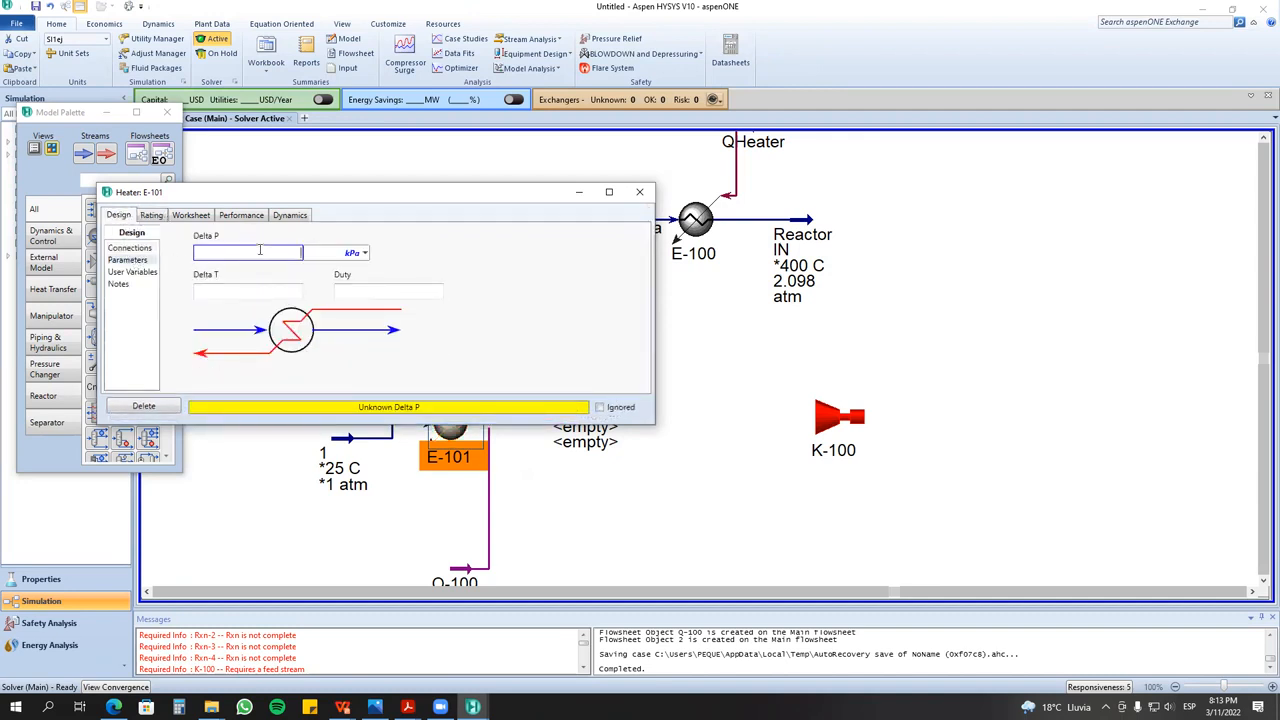
type("0")
key("Return")
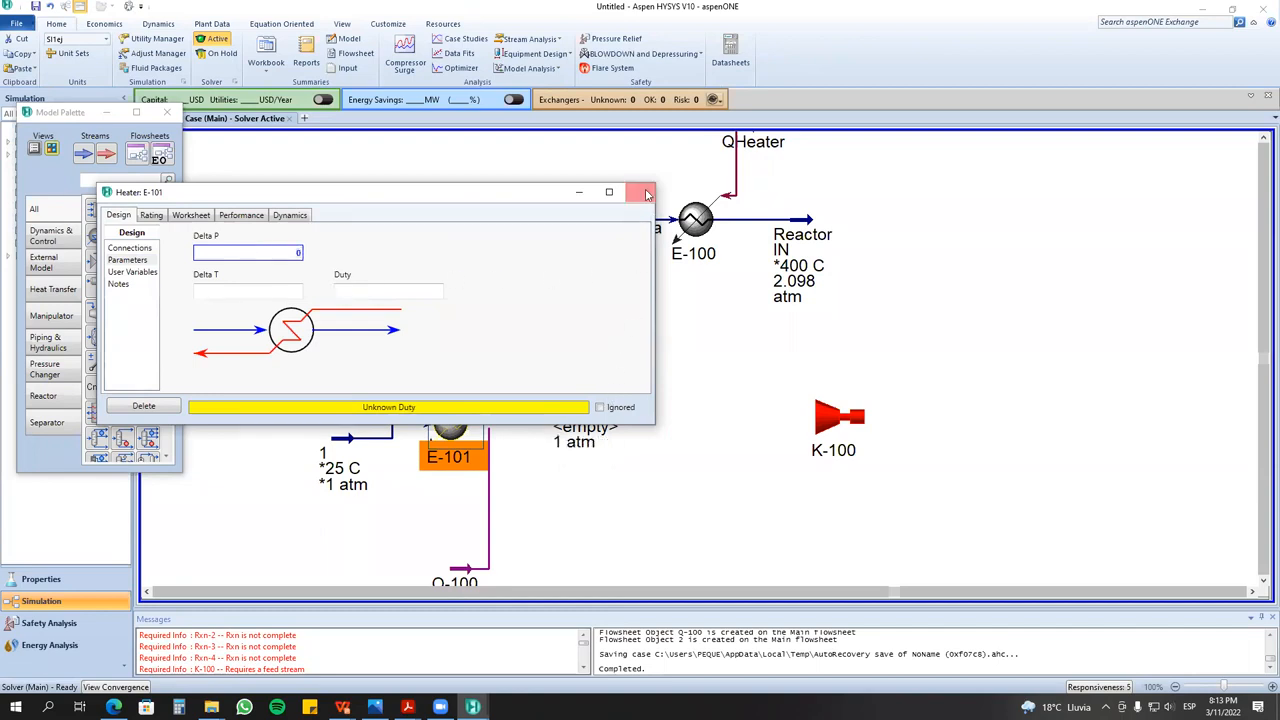
- Set stream 2's temperature to 350 C at the outlet of heater E-101
left_click(641, 193)
double_click(585, 410)
left_click(323, 178)
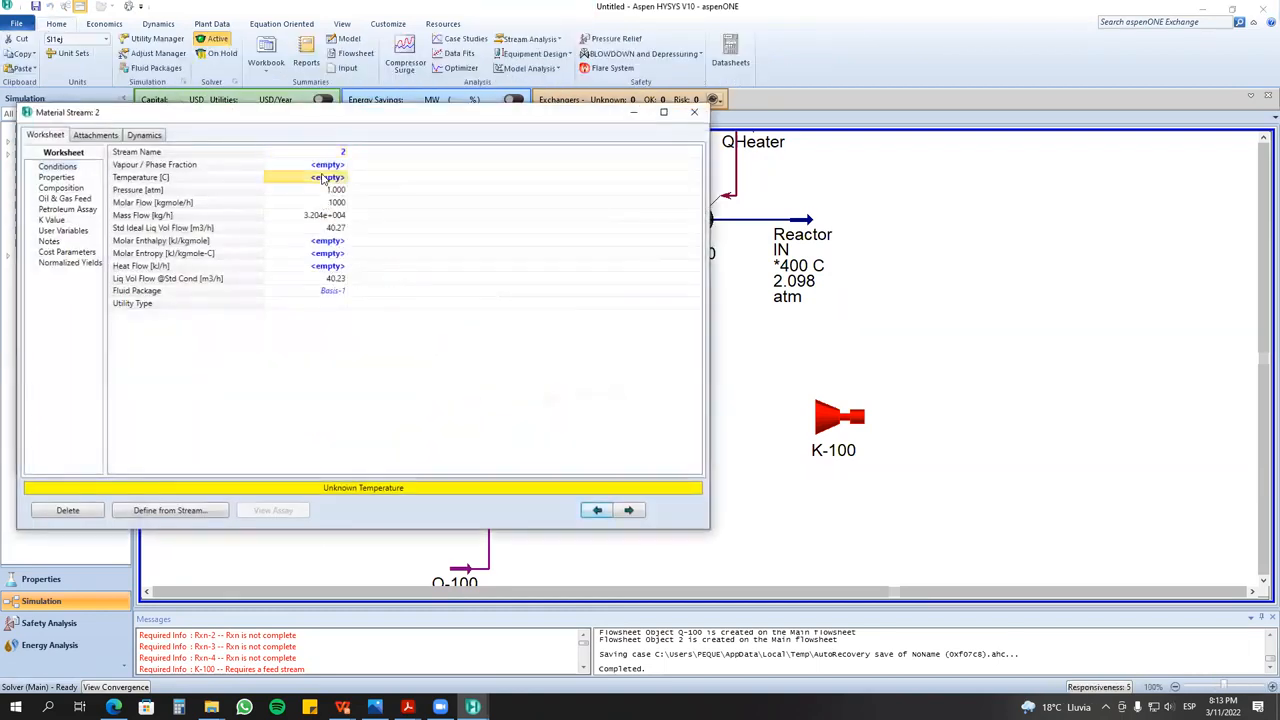
type("3")
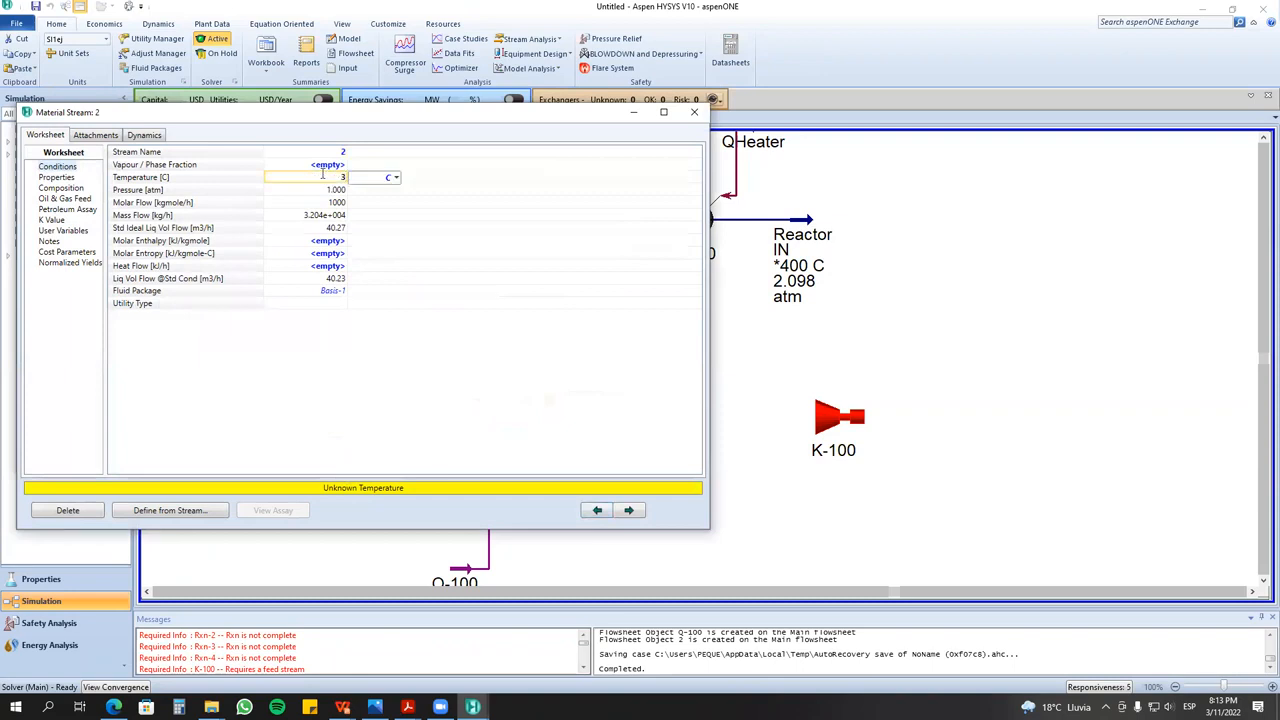
type("50")
key("Return")
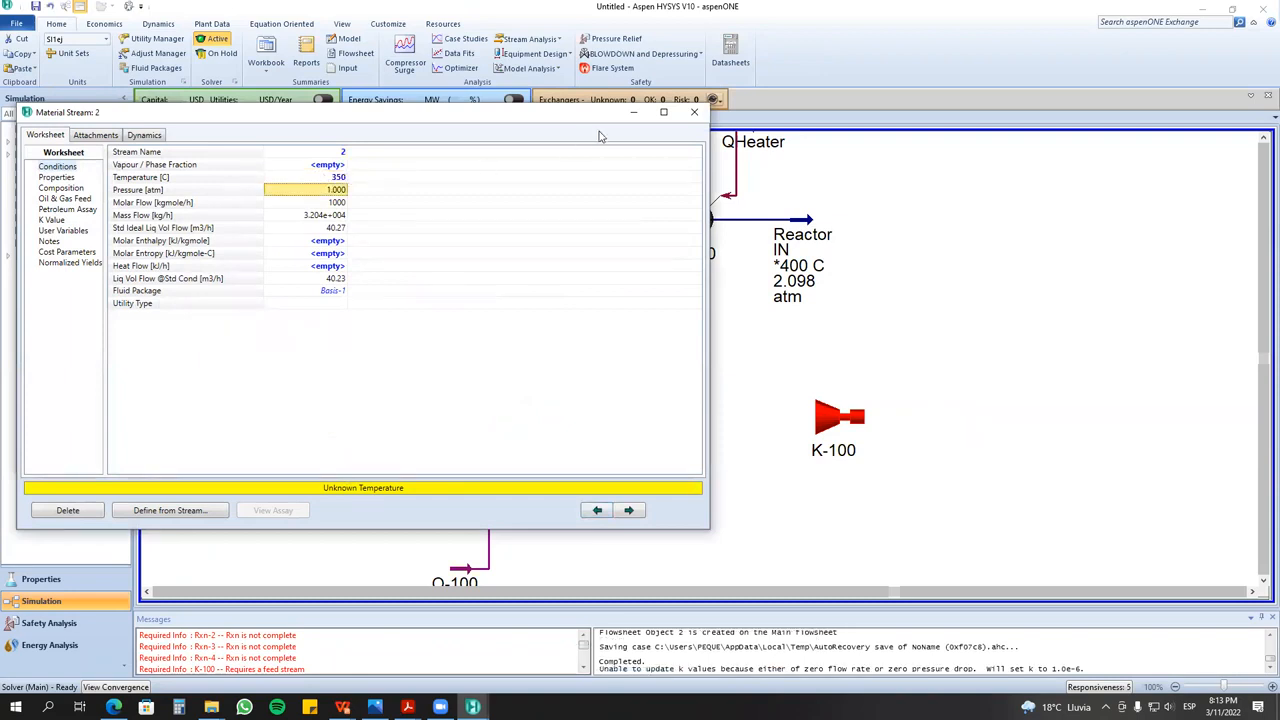
left_click(694, 112)
- Move compressor K-100 beside stream 2, then add a material stream after it and an energy stream below it
left_click_drag(835, 428, 680, 417)
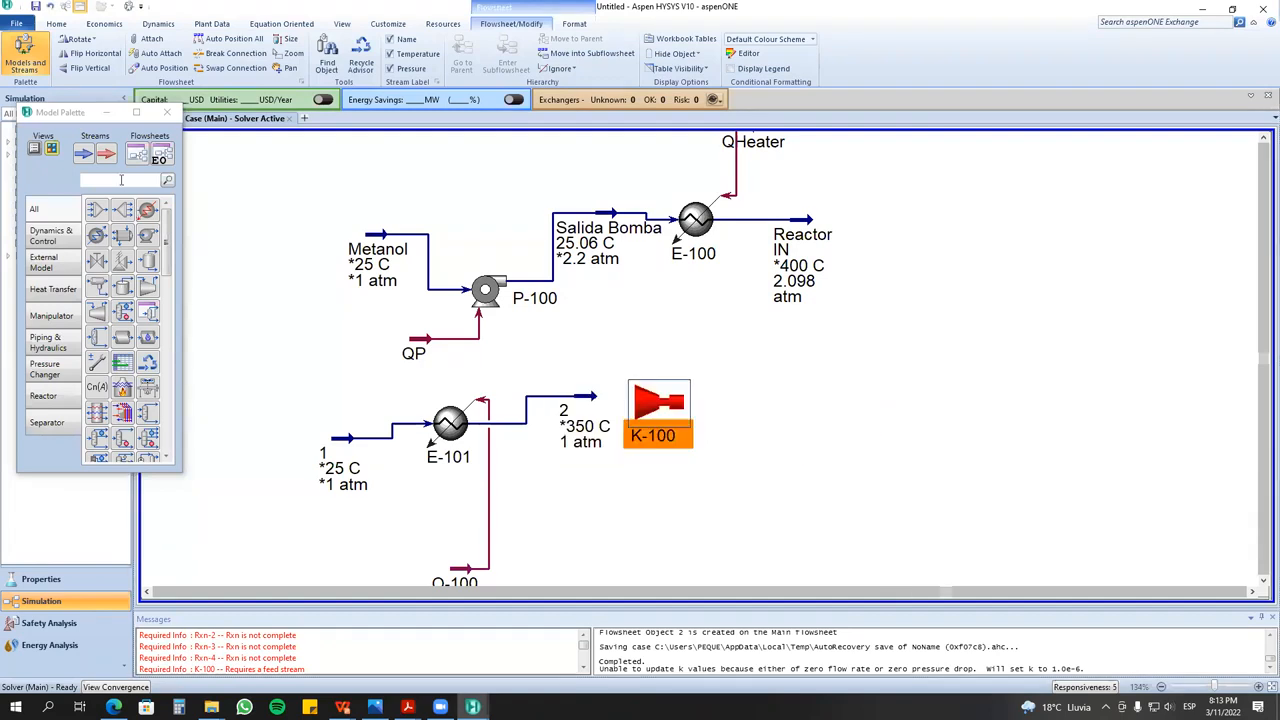
left_click(83, 153)
left_click(748, 398)
left_click(106, 153)
left_click(630, 492)
- Connect compressor K-100 with stream 2 as inlet, stream 3 as outlet and Q-101 as energy
left_click(658, 410)
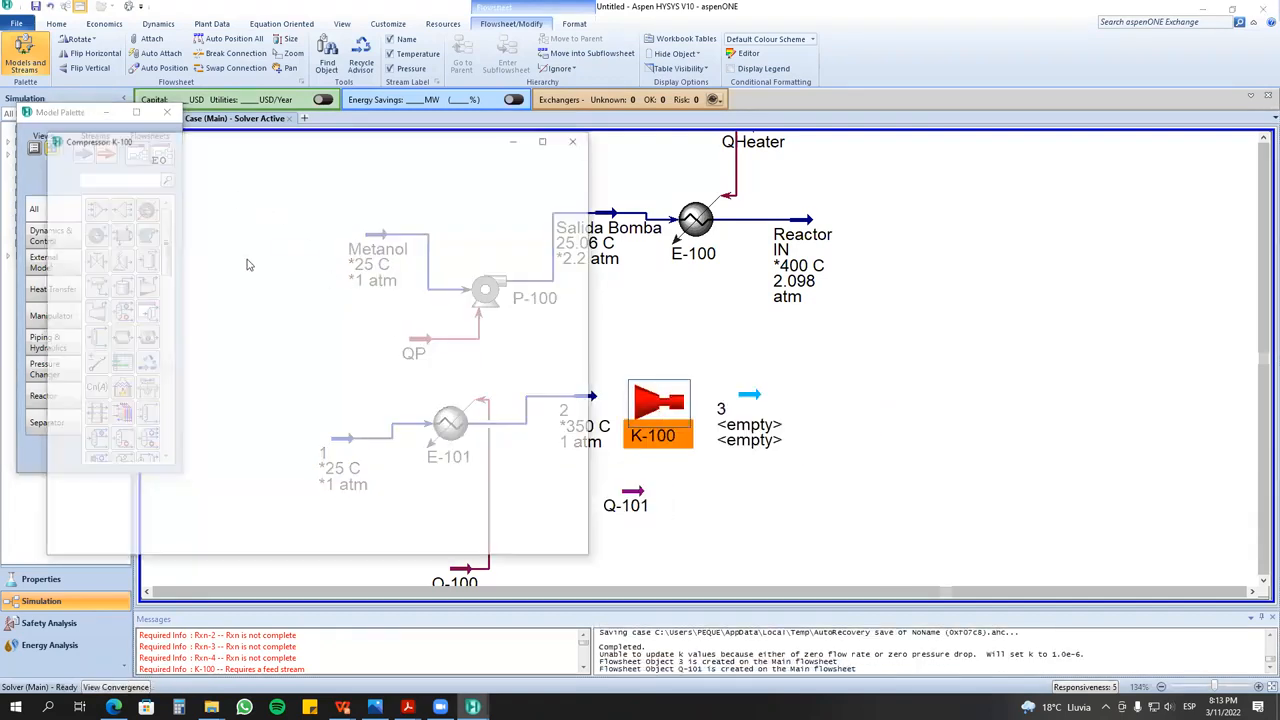
left_click(229, 219)
left_click(217, 240)
left_click(420, 348)
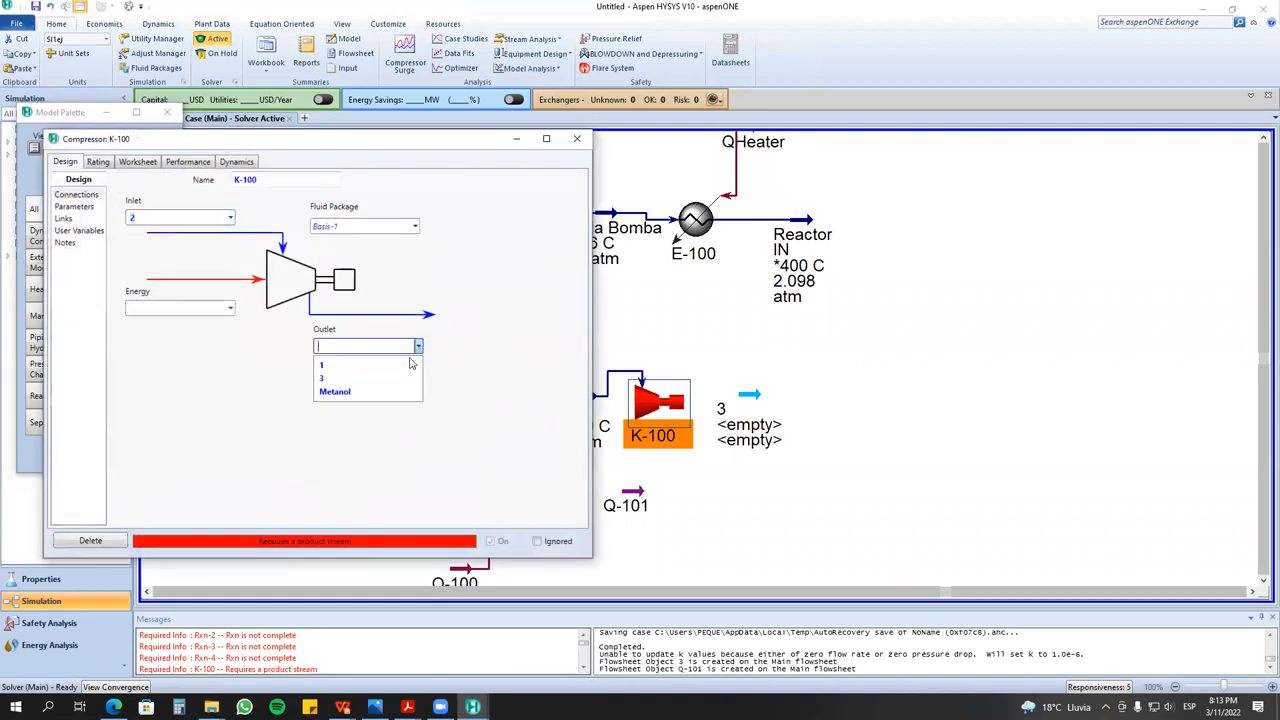
left_click(340, 373)
left_click(230, 308)
left_click(142, 327)
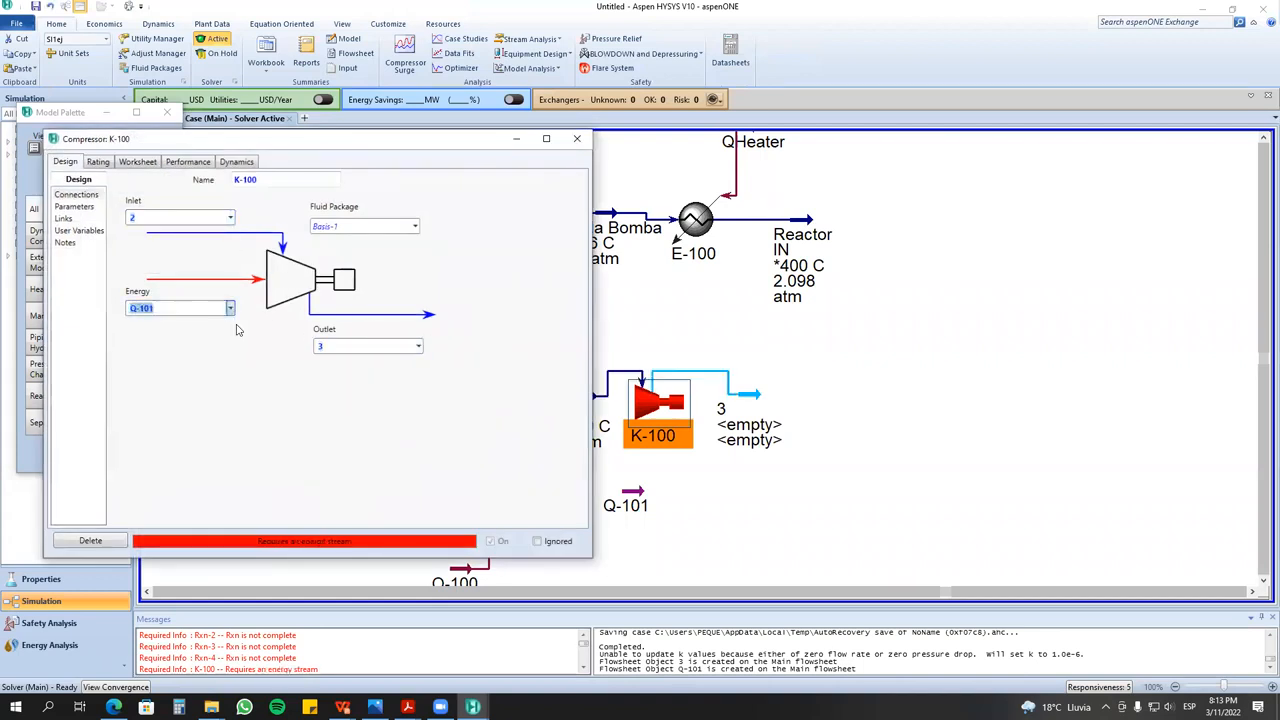
- Set stream 3's pressure to 2 atm and raise stream 2 on the flowsheet to straighten its line to K-100
double_click(752, 405)
left_click(383, 232)
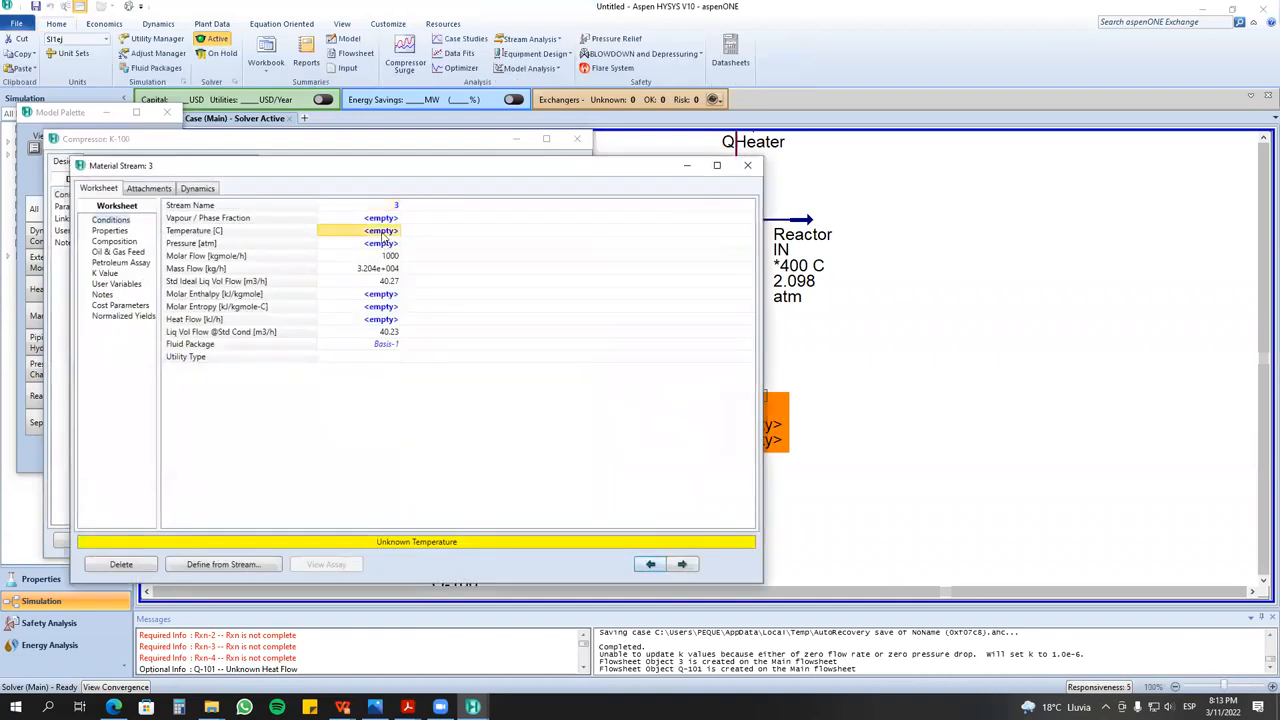
left_click(390, 245)
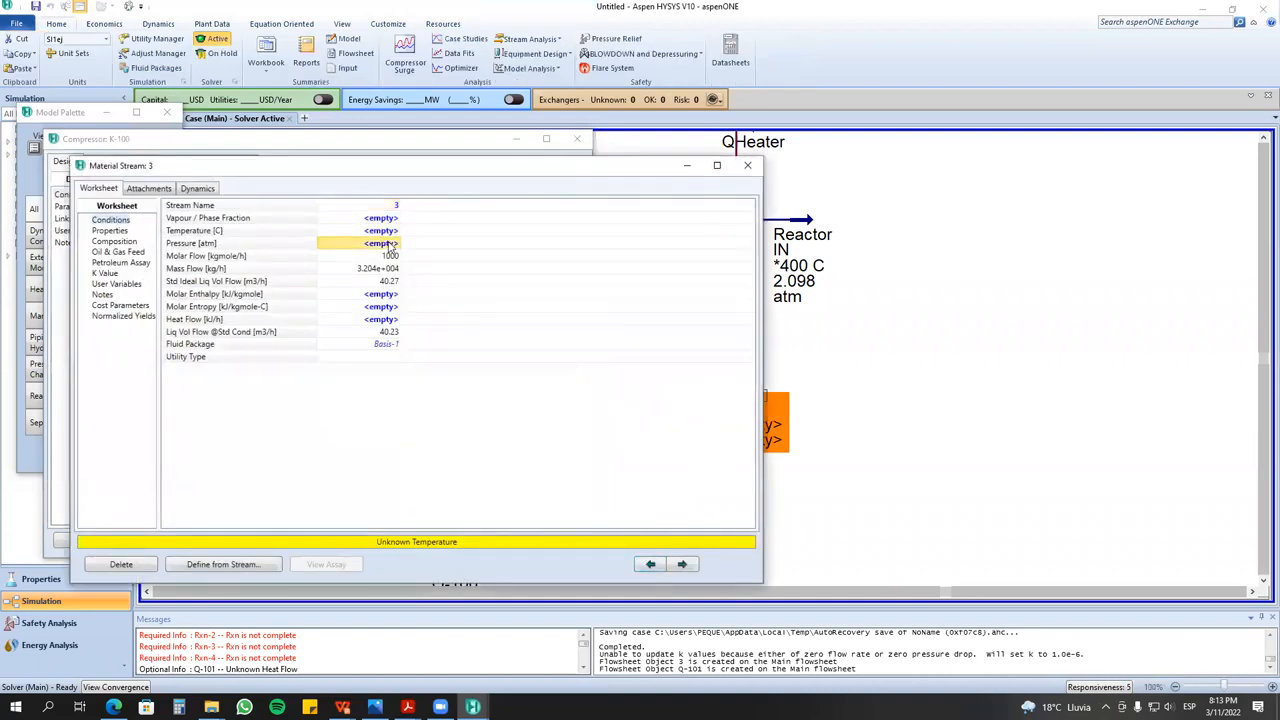
type("2")
key("Return")
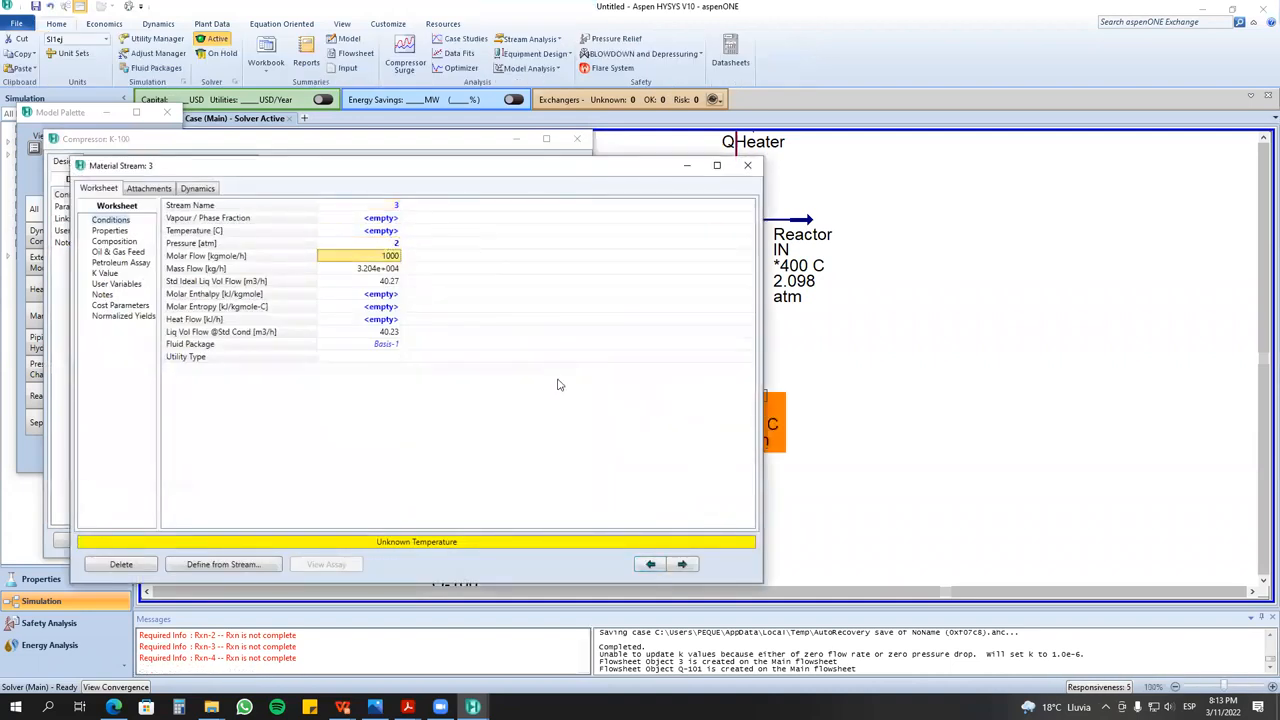
left_click(747, 165)
left_click(578, 141)
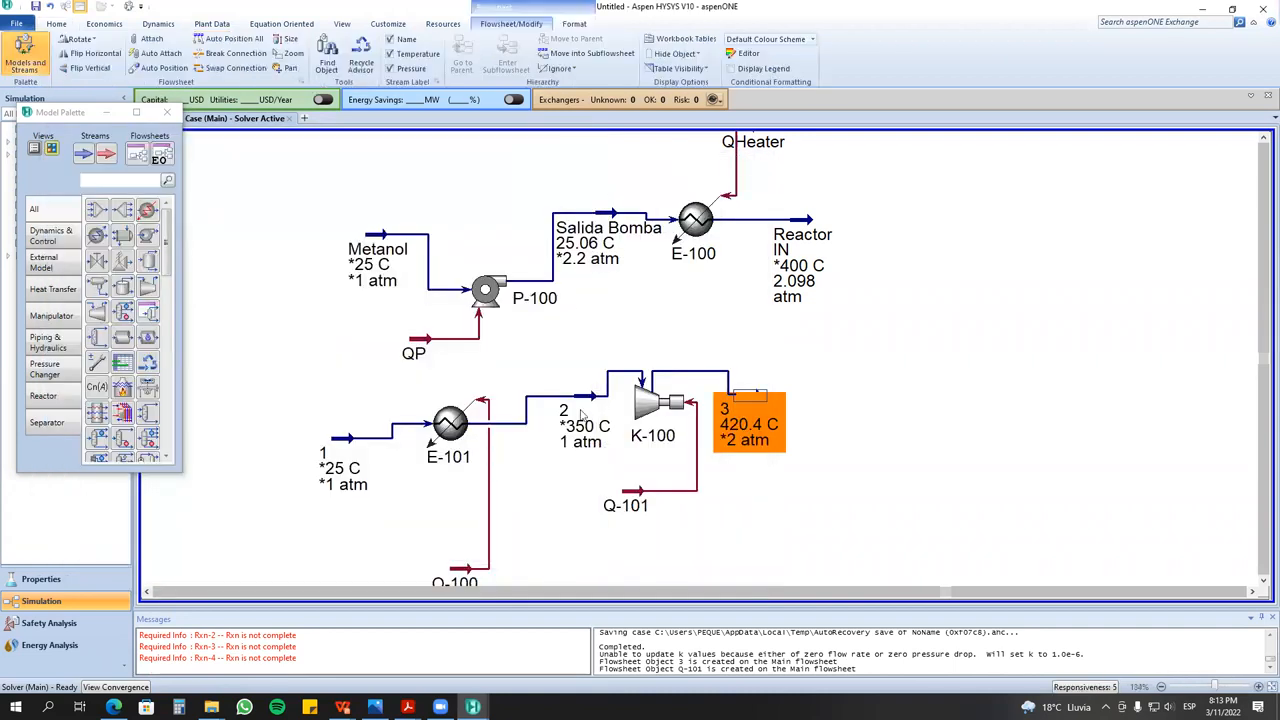
left_click_drag(565, 390, 550, 365)
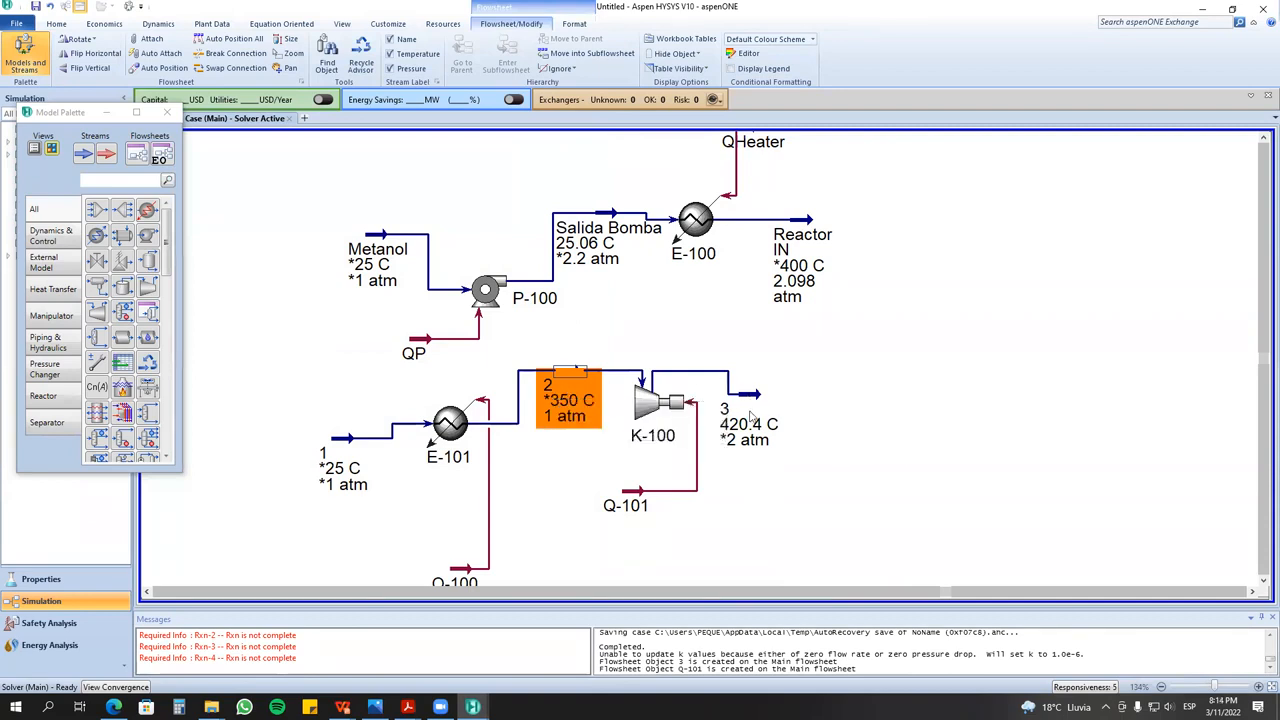
- Compare the heat flows of the compressor's energy stream Q-101 and the pump's energy stream QP
double_click(635, 505)
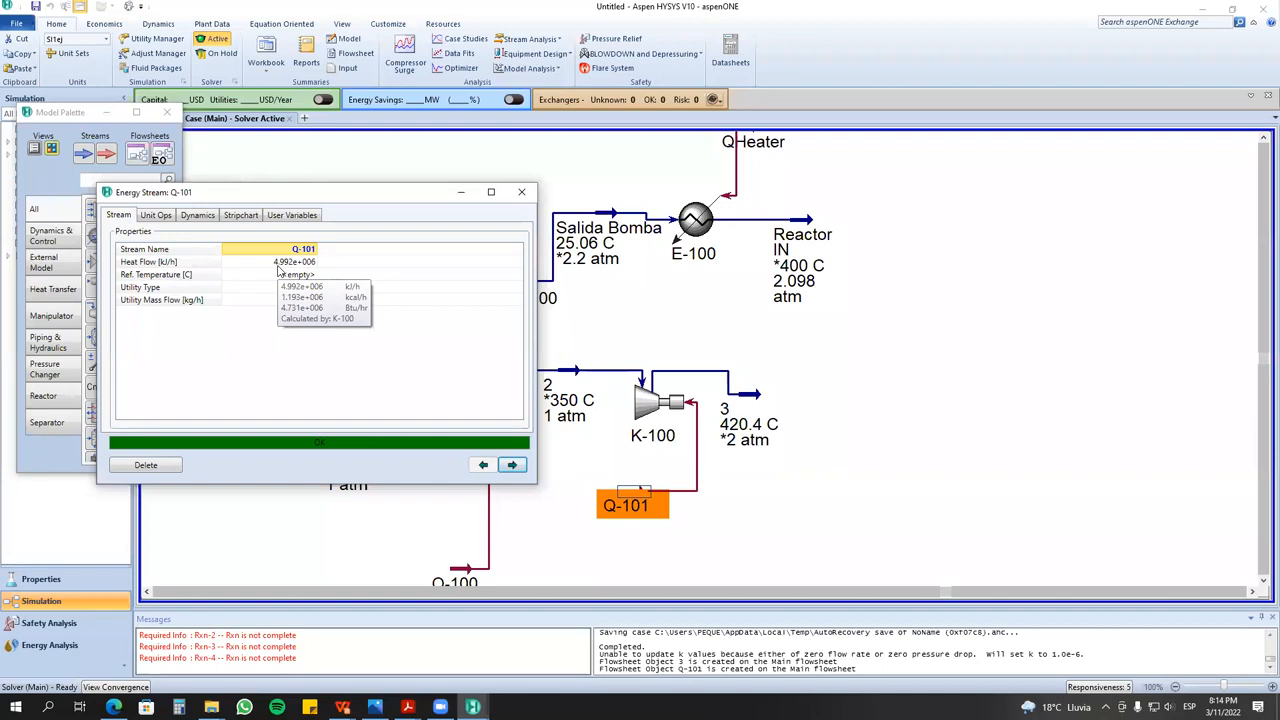
left_click(521, 192)
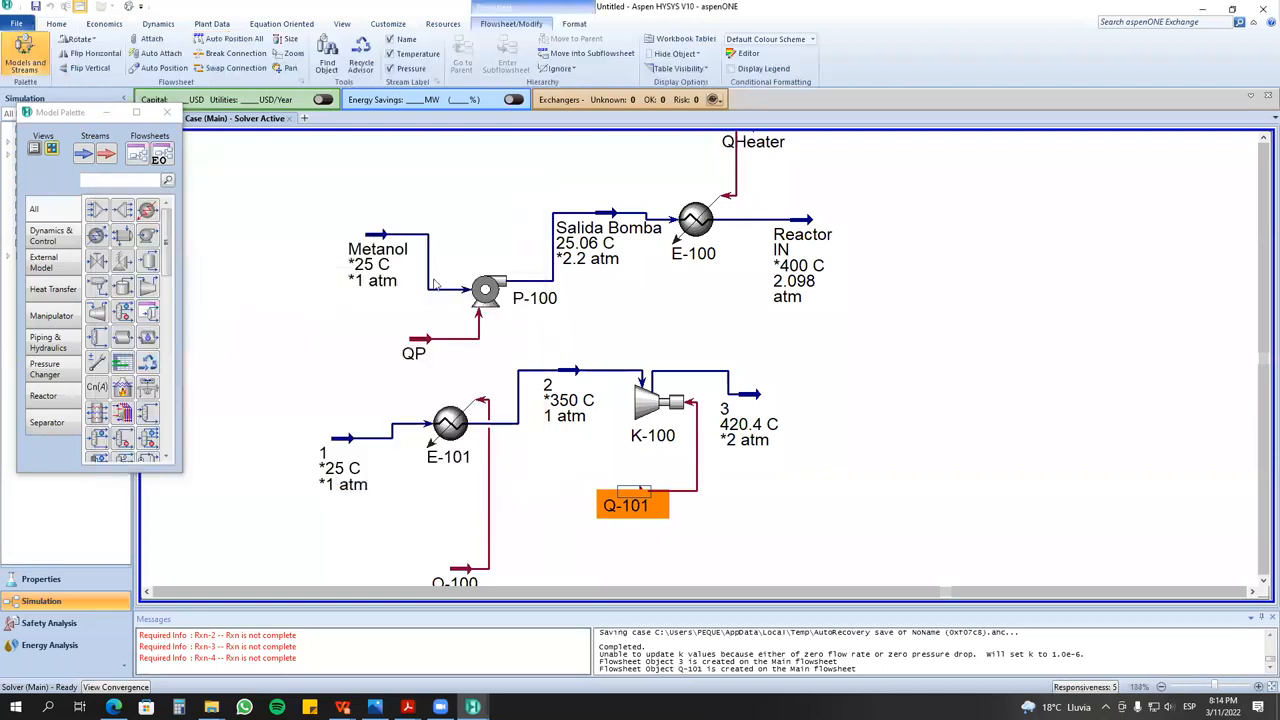
left_click(425, 345)
double_click(425, 345)
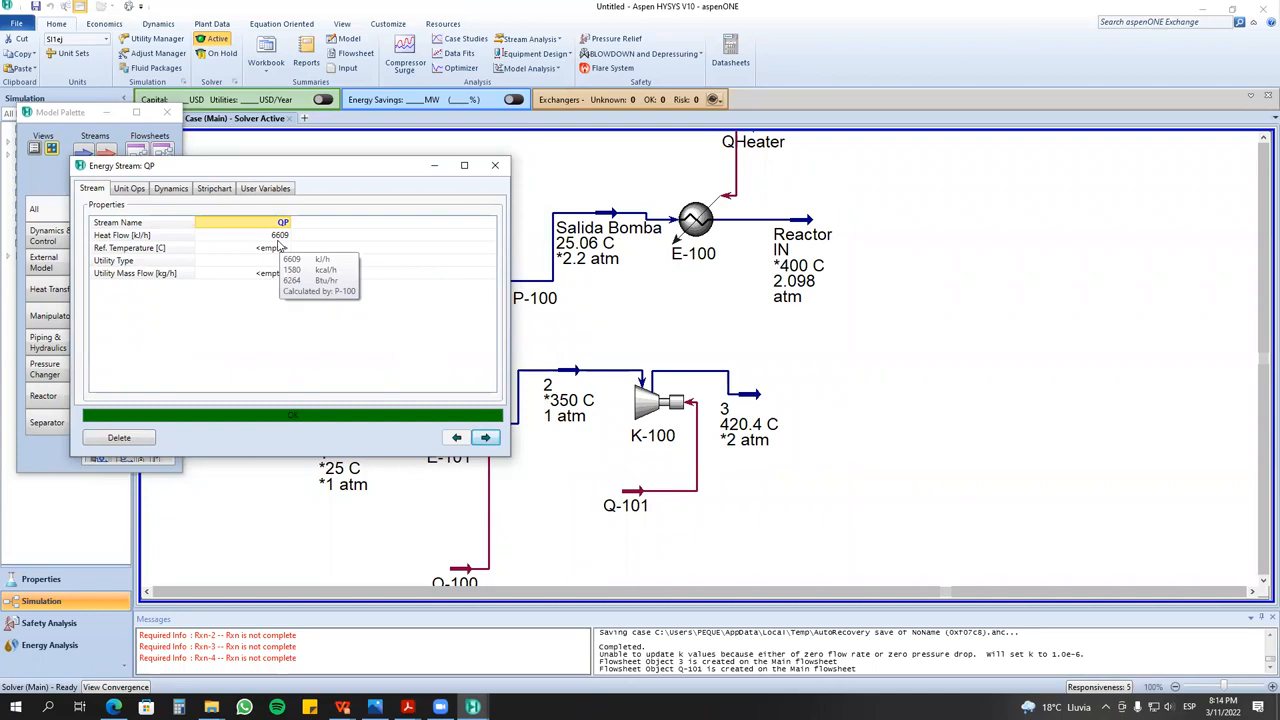
left_click(494, 165)
- Line up streams 1 and 2 with heater E-101 and shift K-100, stream 3 and Q-101 slightly lower
left_click_drag(566, 400, 568, 454)
left_click_drag(656, 405, 641, 441)
left_click_drag(755, 394, 750, 416)
left_click_drag(638, 495, 615, 538)
left_click_drag(463, 576, 457, 392)
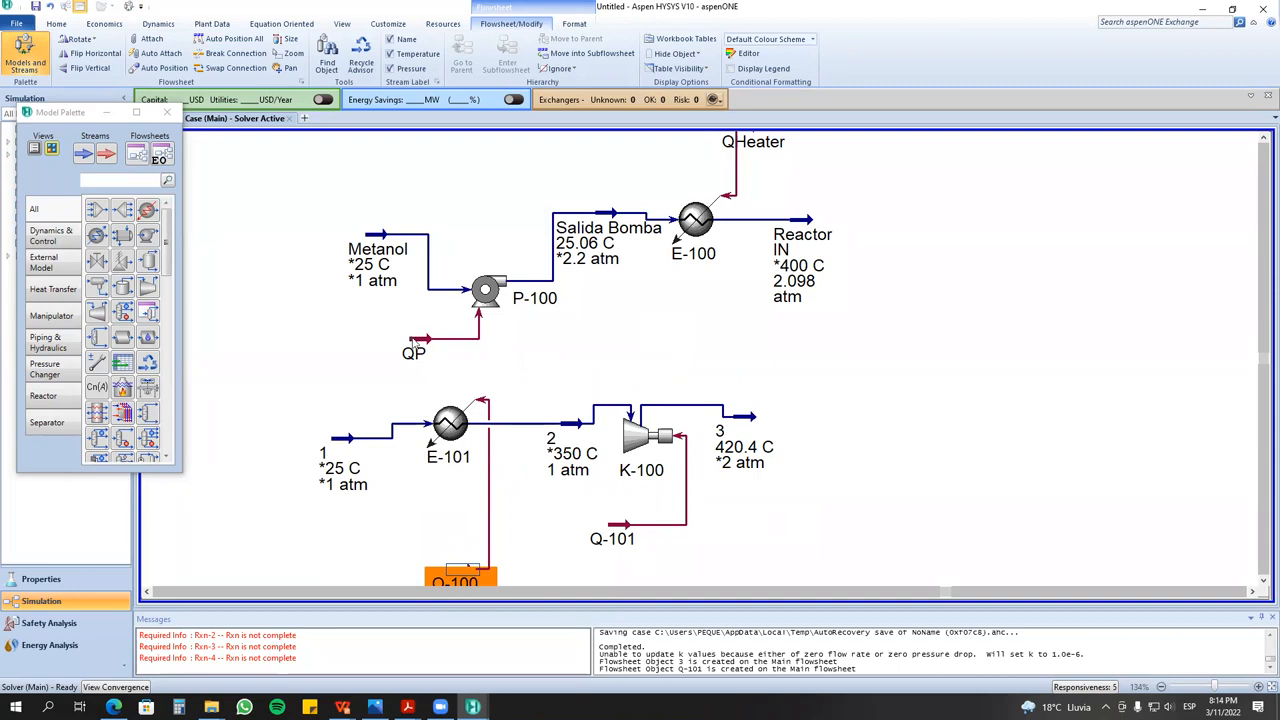
left_click_drag(358, 460, 377, 446)
- Move the whole heater and compressor route lower on the flowsheet and adjust K-100's position within its row
left_click_drag(313, 369, 824, 588)
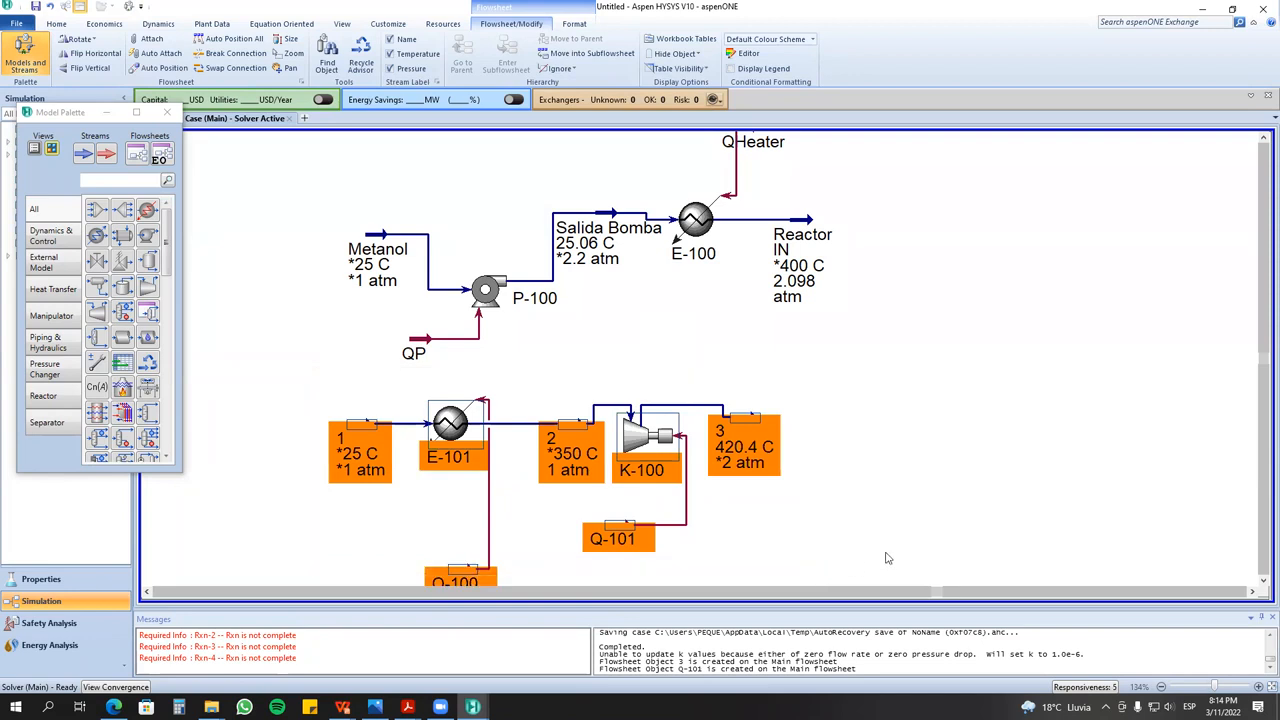
left_click(1263, 582)
left_click_drag(633, 386, 640, 473)
left_click(959, 422)
left_click_drag(648, 397, 642, 482)
left_click(756, 469)
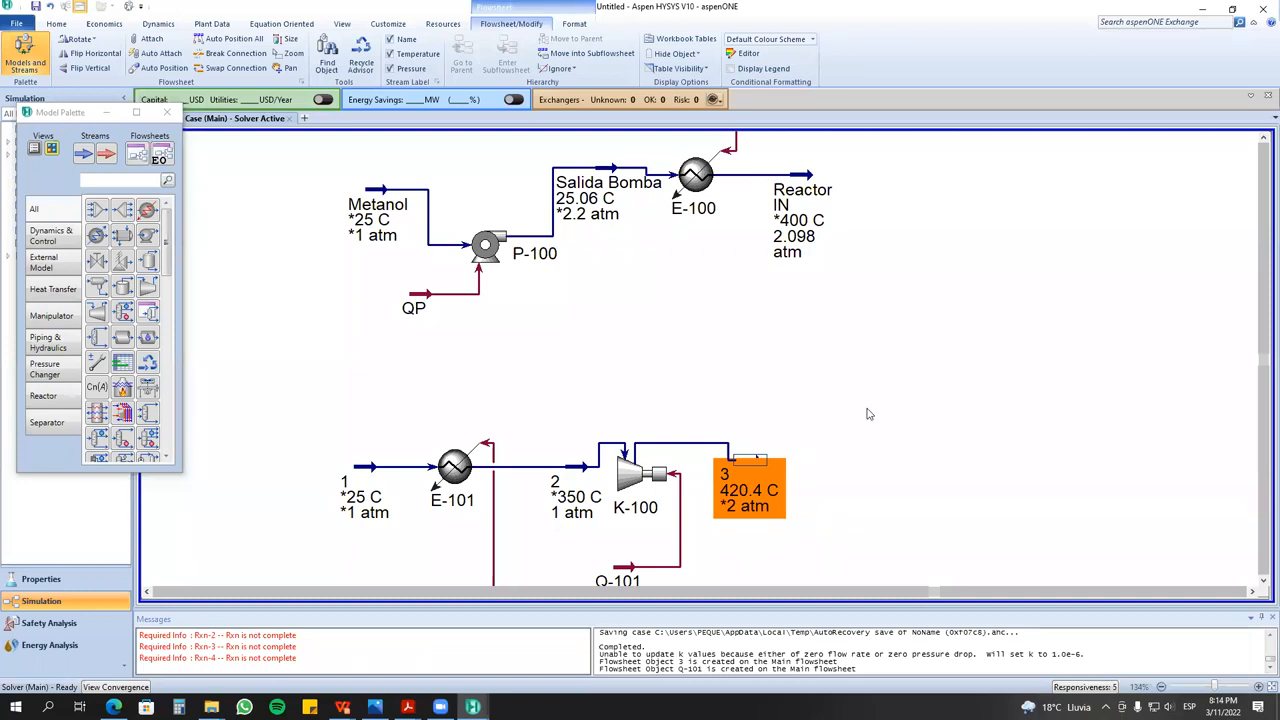
- Line up Metanol, Salida Bomba, heater E-100 and Reactor IN with pump P-100 in the upper route
left_click_drag(370, 194, 326, 250)
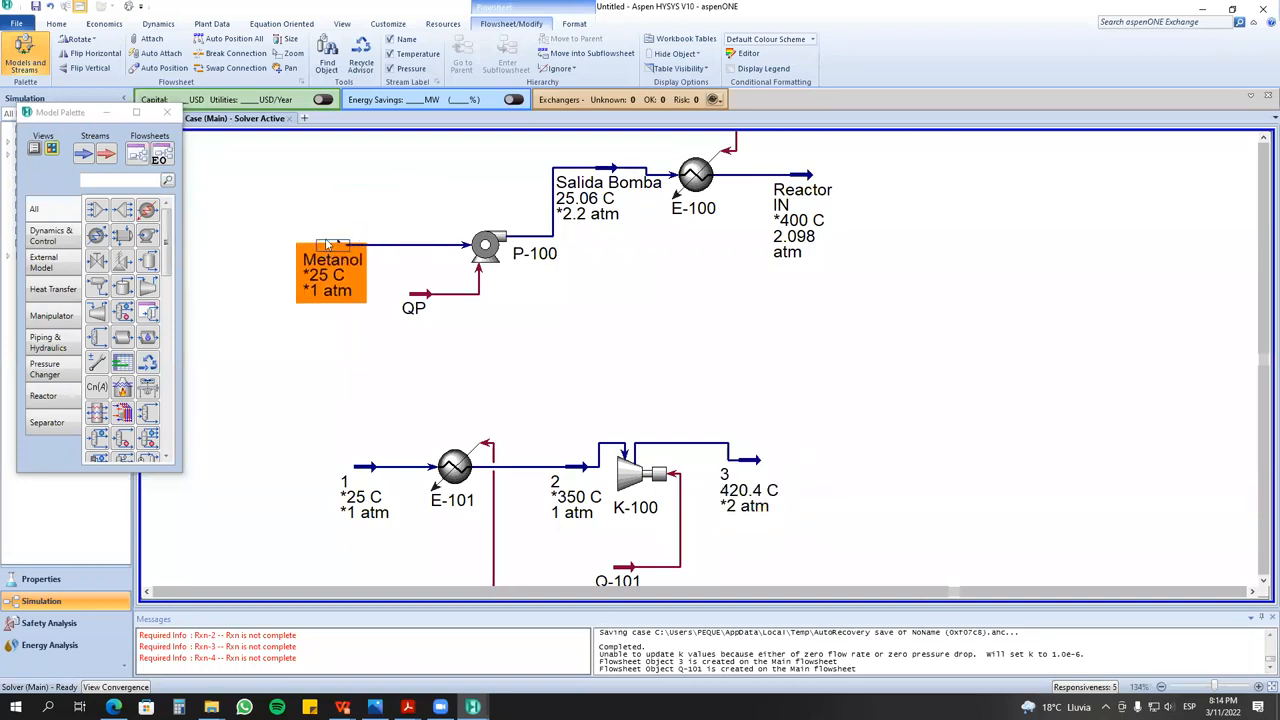
left_click_drag(606, 176, 602, 245)
left_click_drag(696, 186, 706, 247)
left_click_drag(808, 189, 828, 251)
left_click(883, 271)
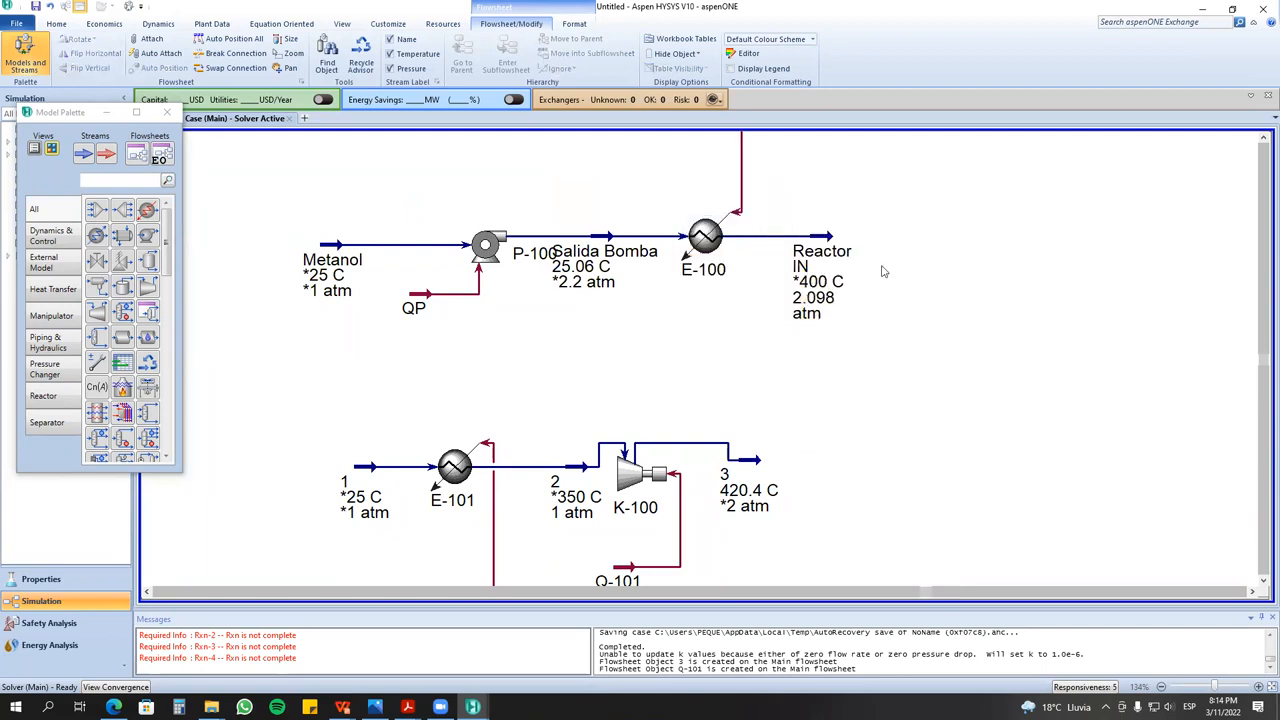
- Move energy stream QHeater down to sit just above heater E-100
scroll(876, 273, "down", 3)
left_click_drag(826, 178, 800, 233)
left_click(924, 289)
left_click(1252, 592)
left_click(1252, 592)
left_click(1252, 592)
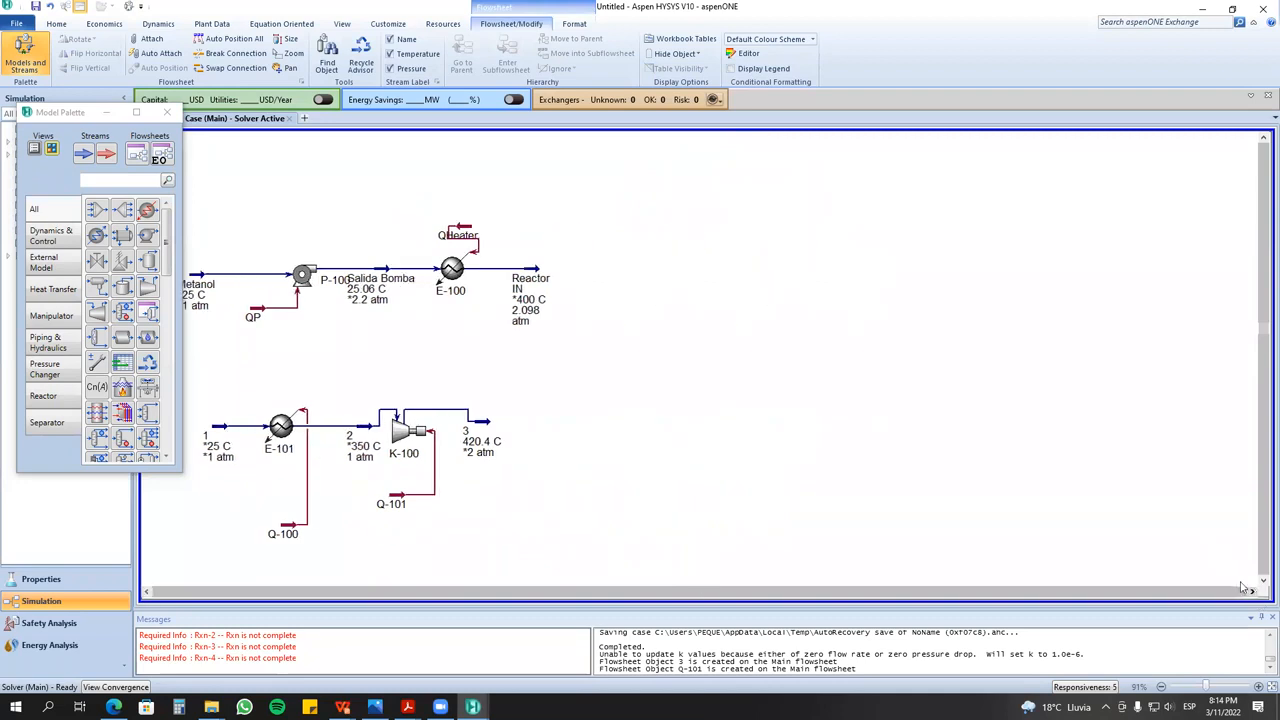
left_click(146, 592)
left_click(146, 592)
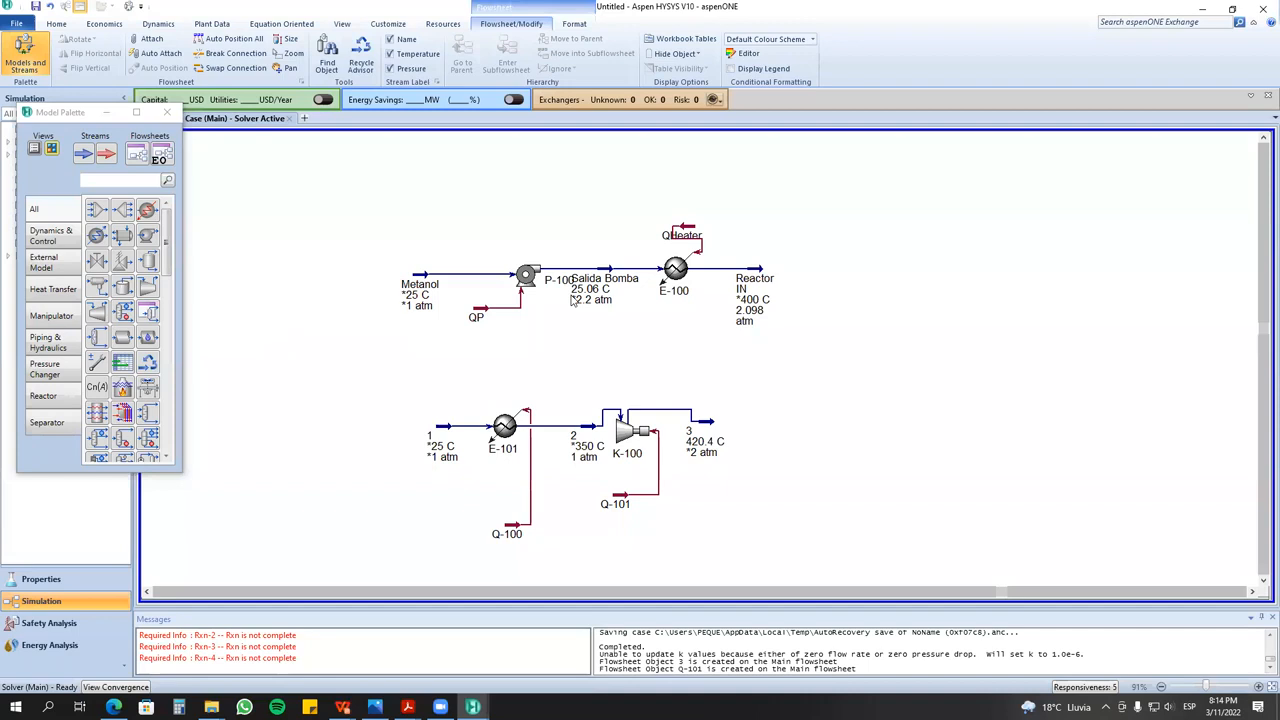
left_click_drag(685, 234, 717, 228)
- Set the utility type of energy stream QHeater to Fired Heat (2000)
double_click(717, 228)
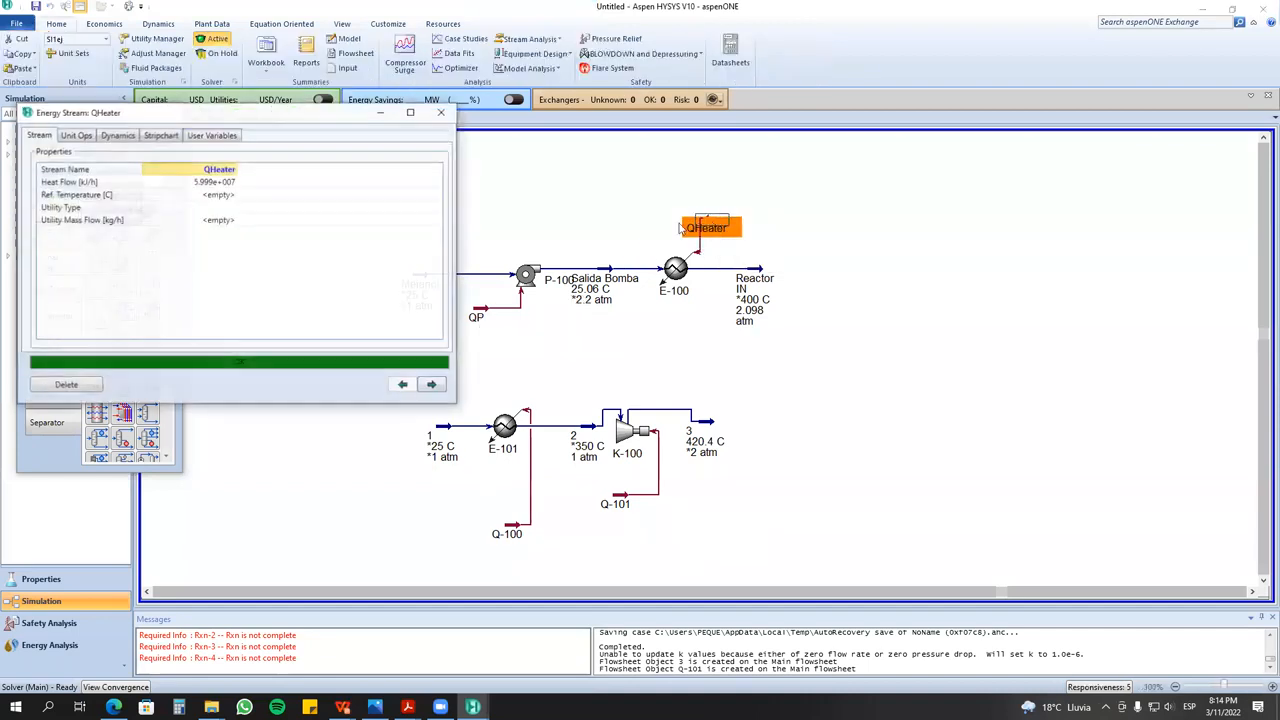
left_click(614, 282)
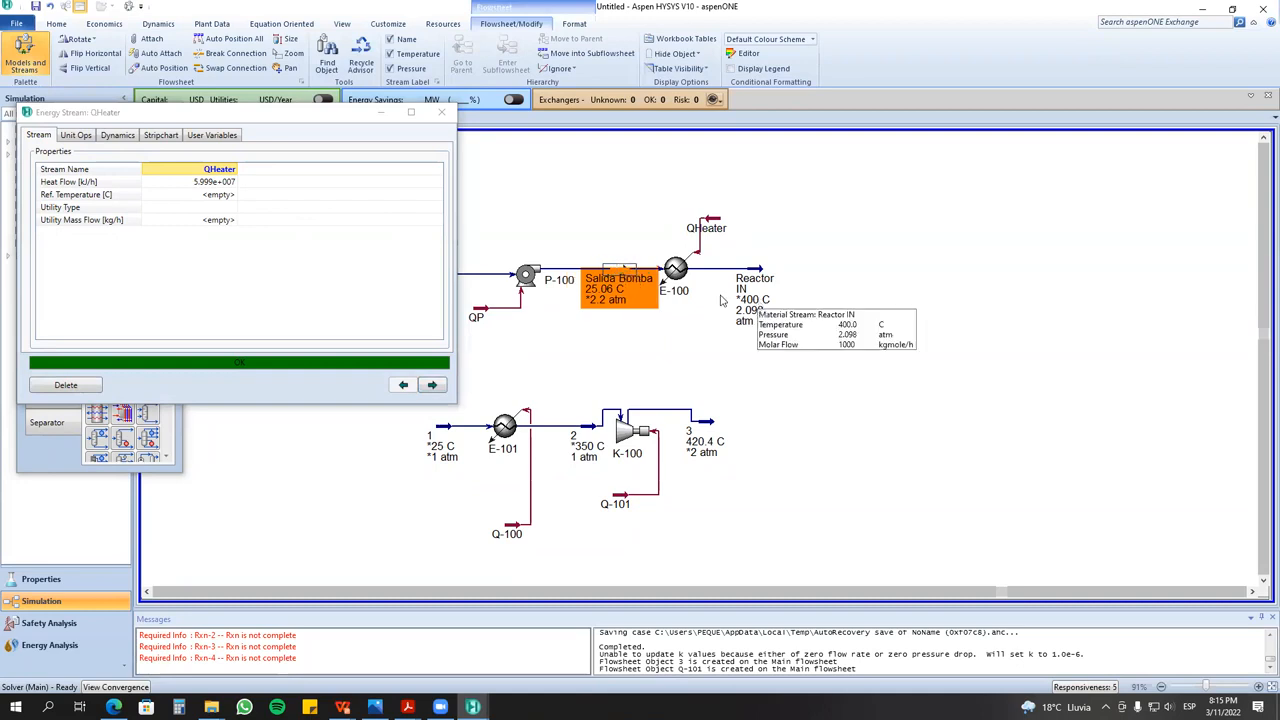
mouse_move(604, 296)
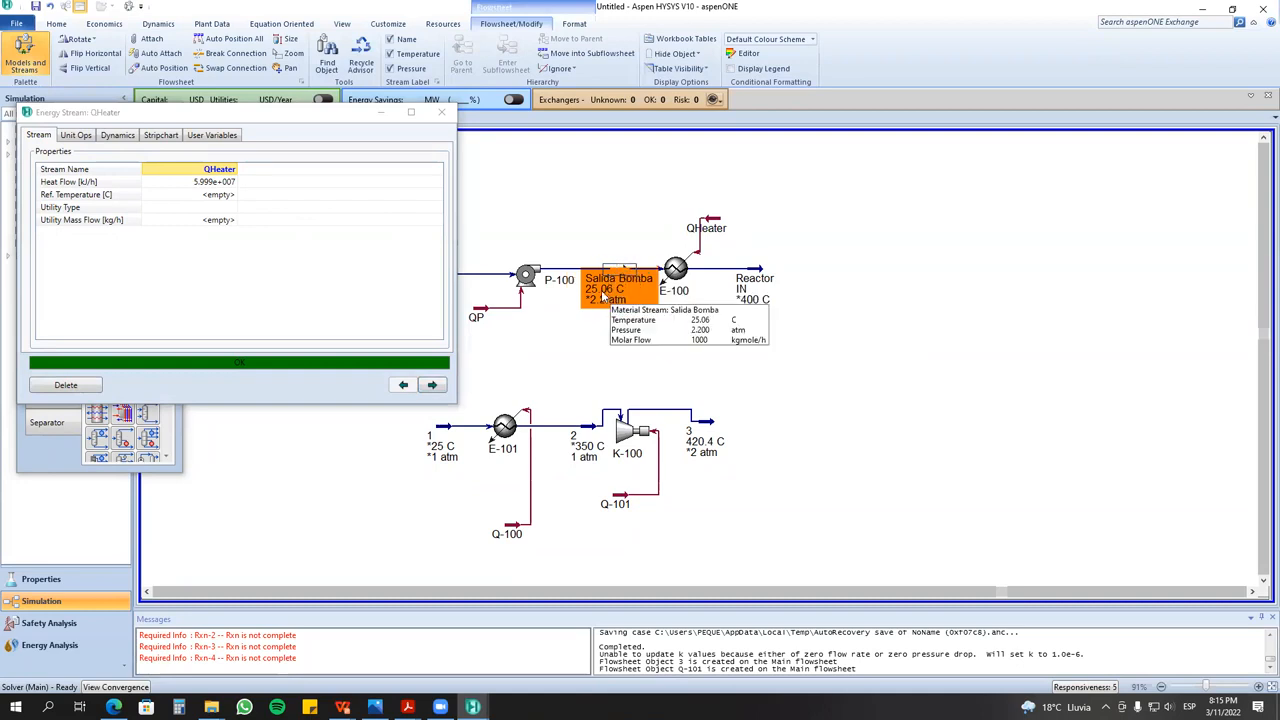
mouse_move(752, 312)
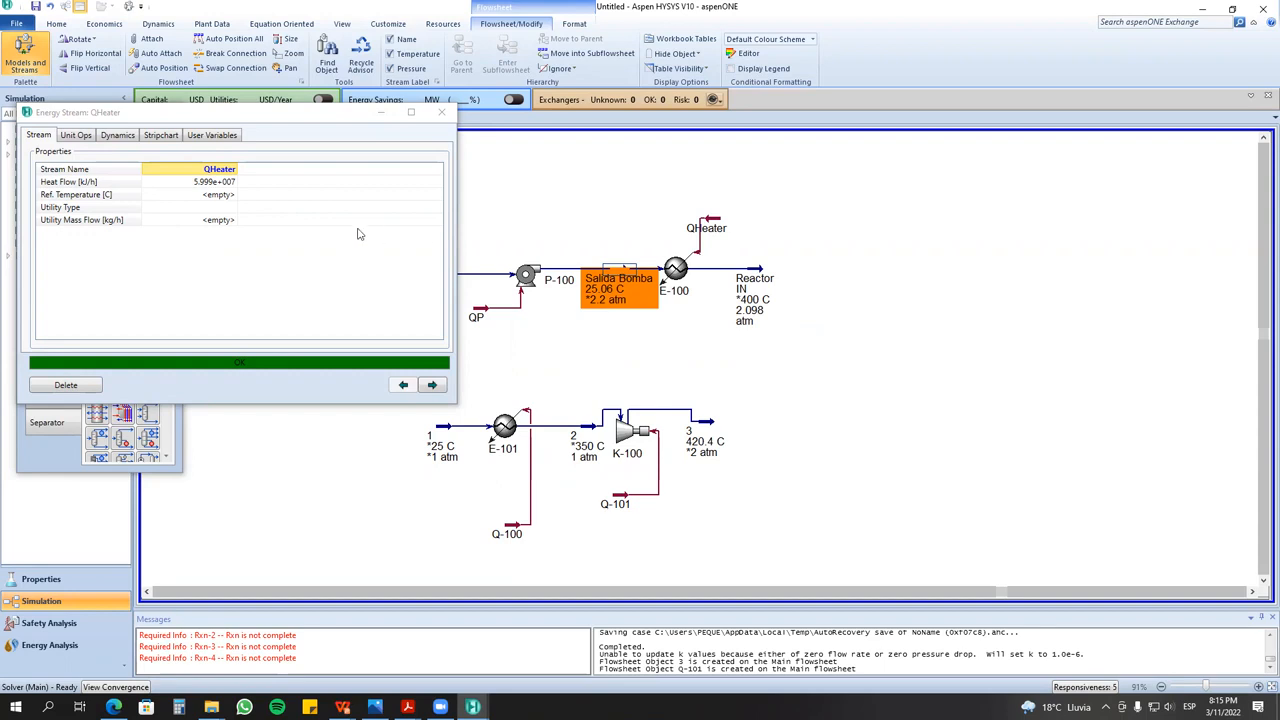
left_click(231, 199)
left_click(234, 208)
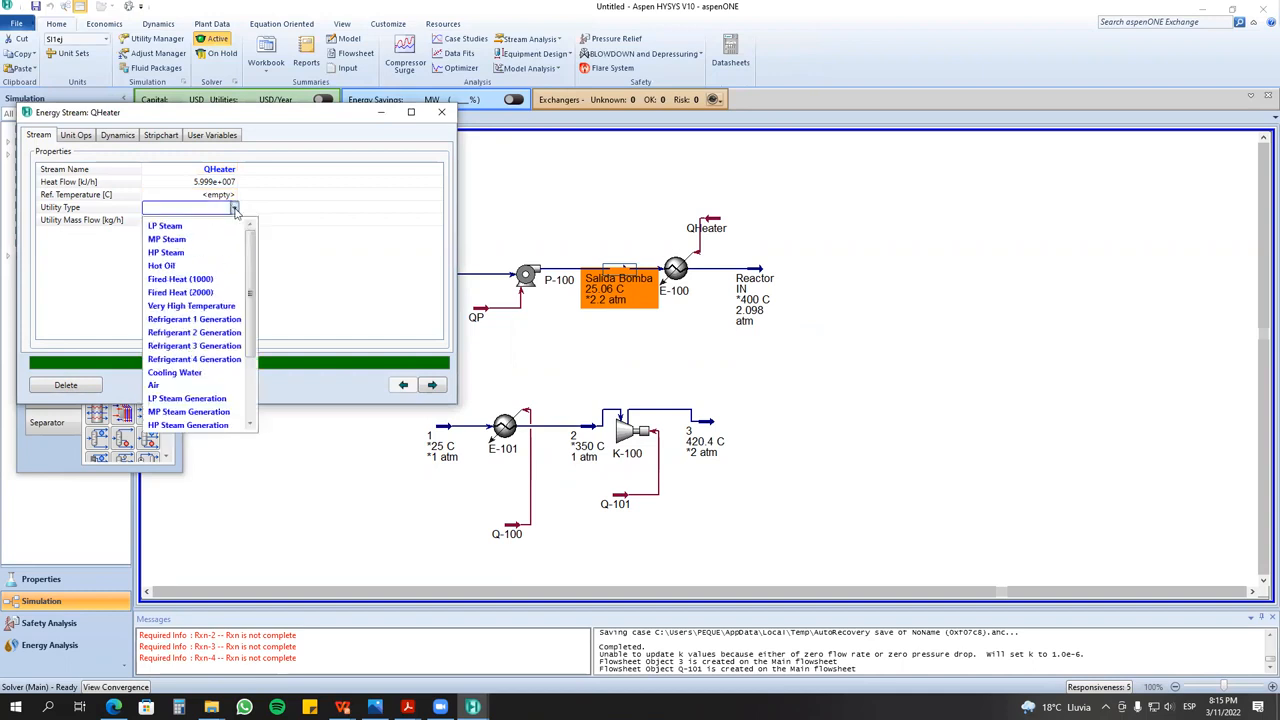
left_click(212, 292)
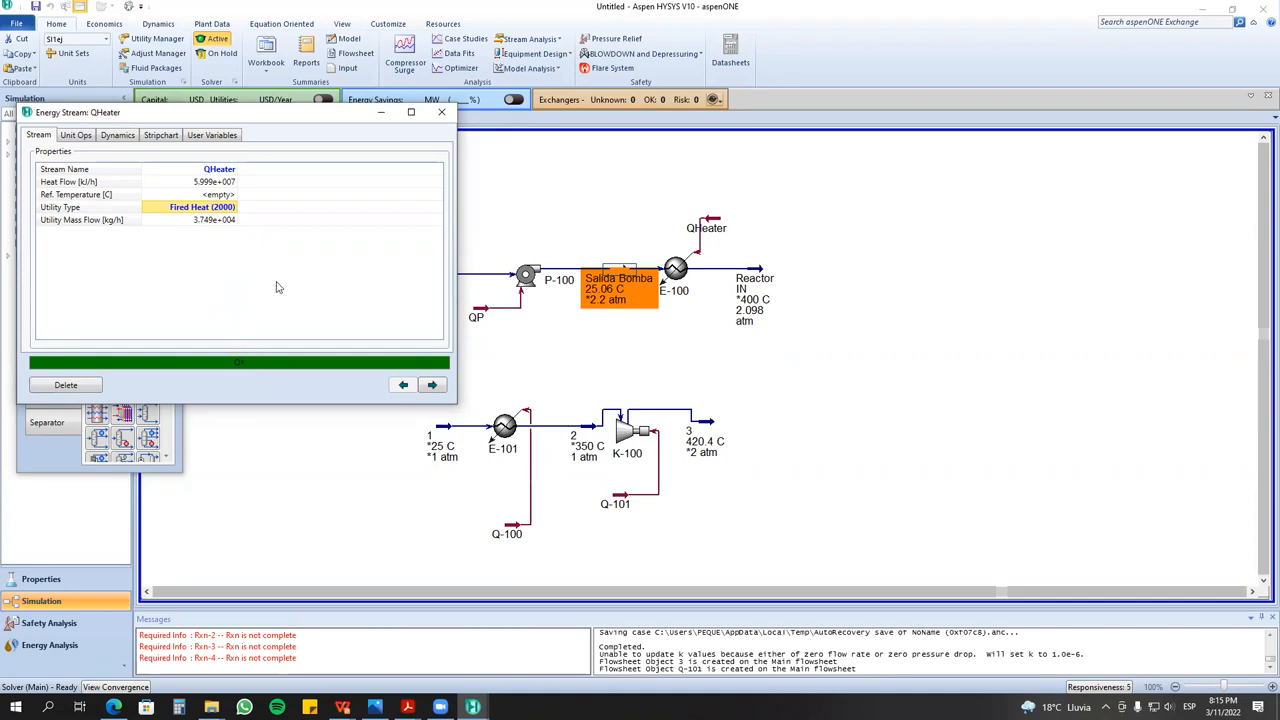
left_click(441, 111)
- Shift Reactor IN, heater E-100 and QHeater farther right to widen the spacing after Salida Bomba
left_click_drag(759, 270, 799, 270)
left_click_drag(685, 272, 714, 276)
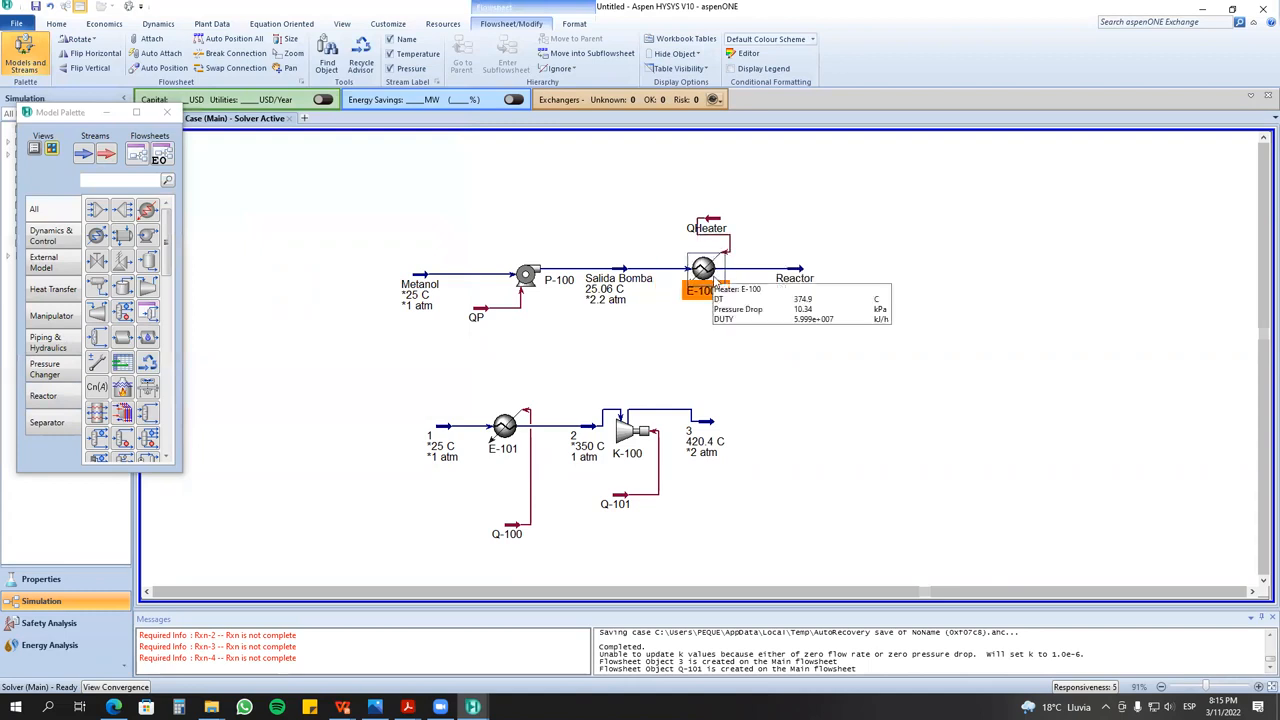
left_click_drag(706, 226, 741, 224)
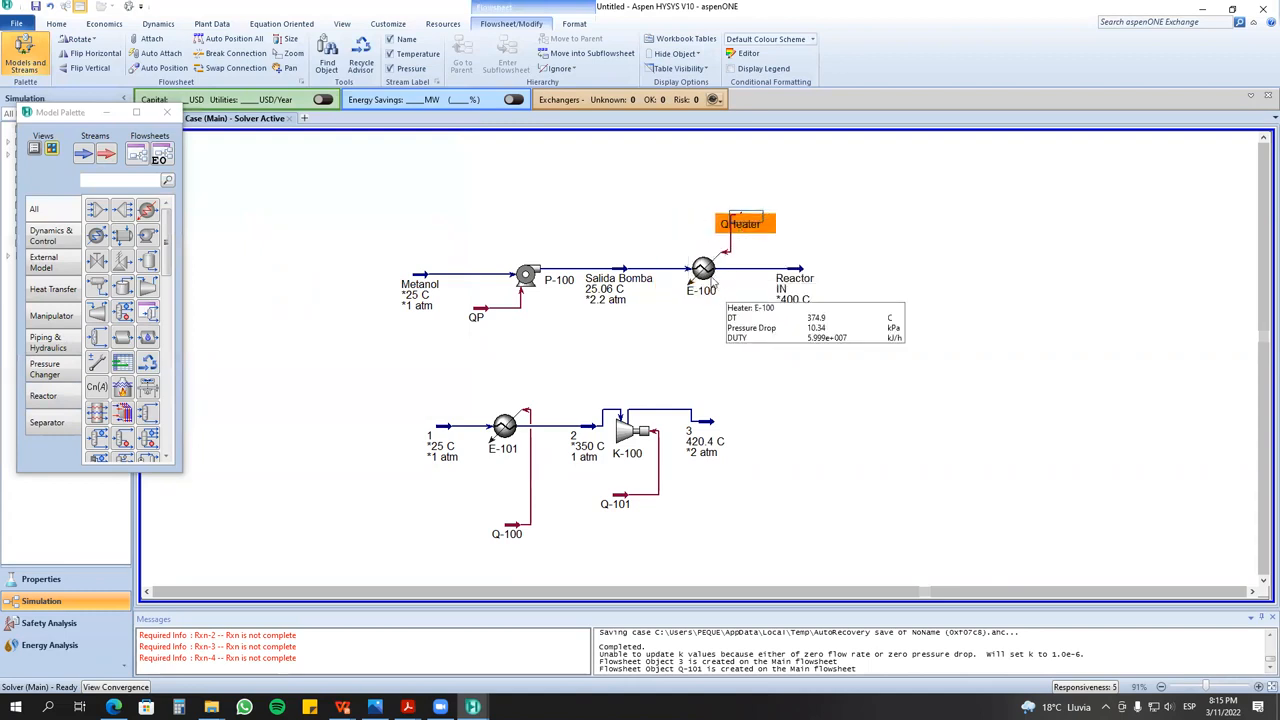
- Search drive G: for "ulrich", open the Diseño y Economía de los Procesos de Ingeniería Química PDF, and close the search results
mouse_move(407, 706)
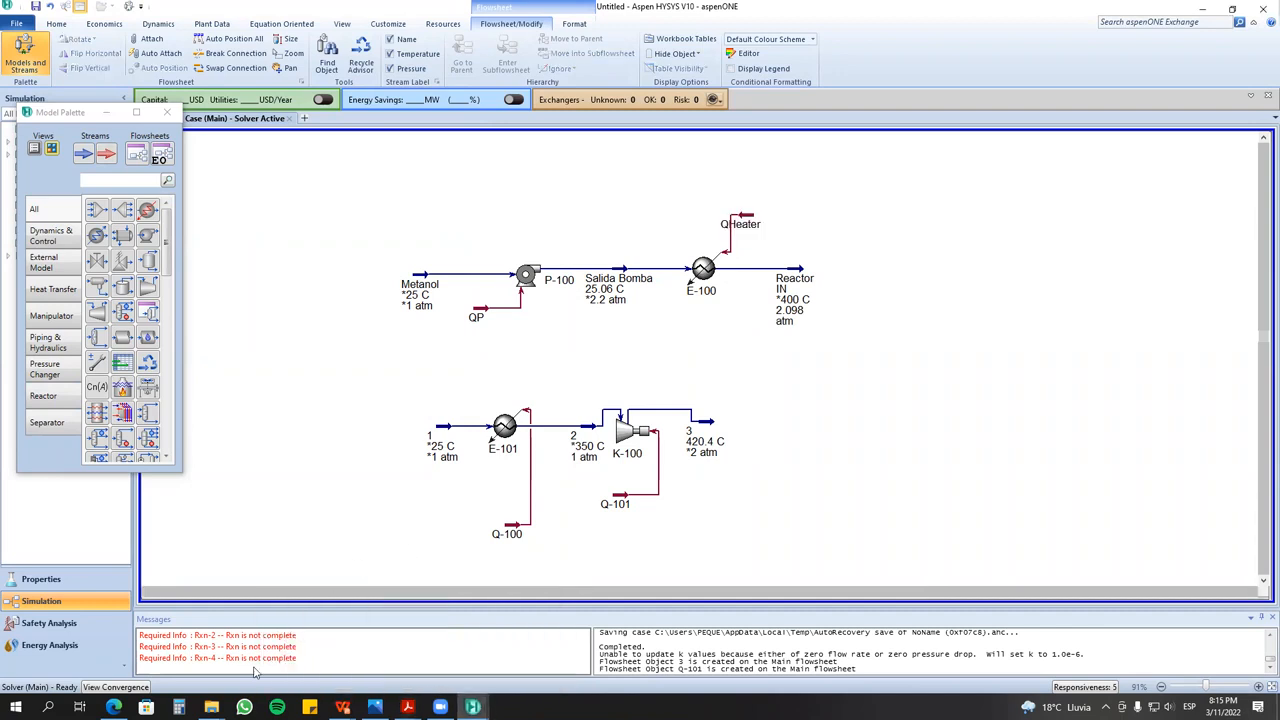
mouse_move(211, 706)
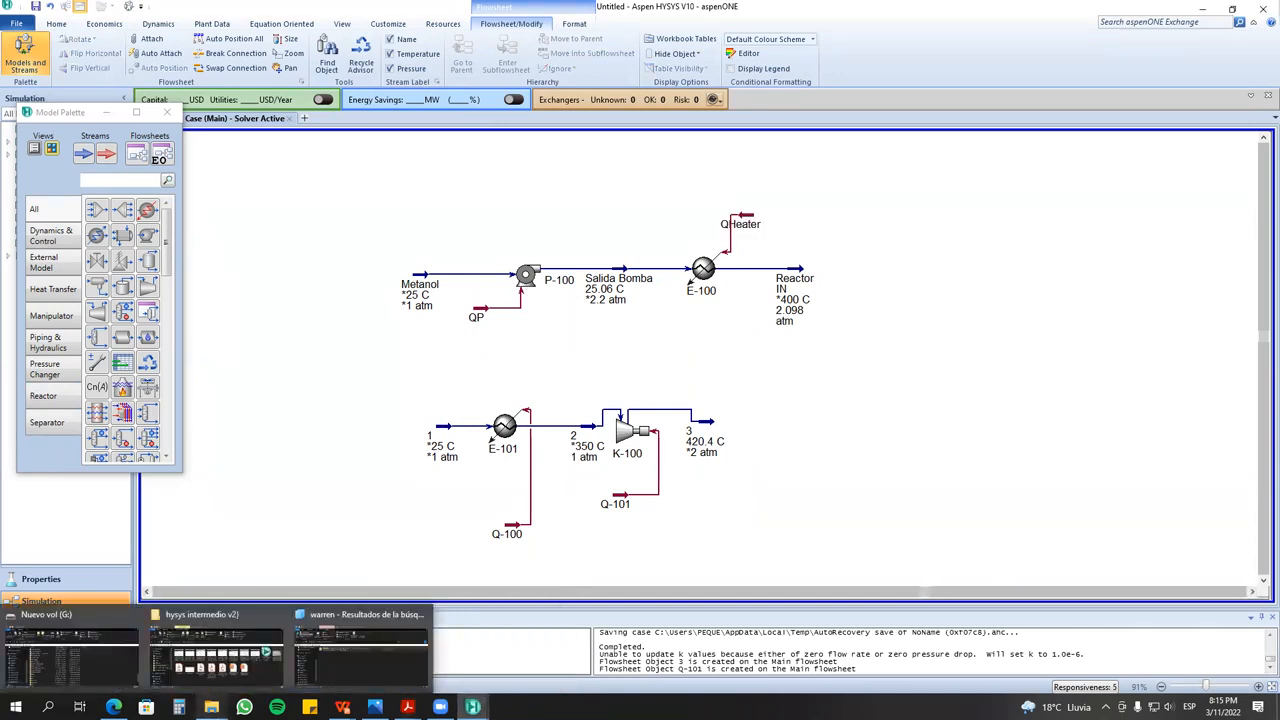
left_click(70, 655)
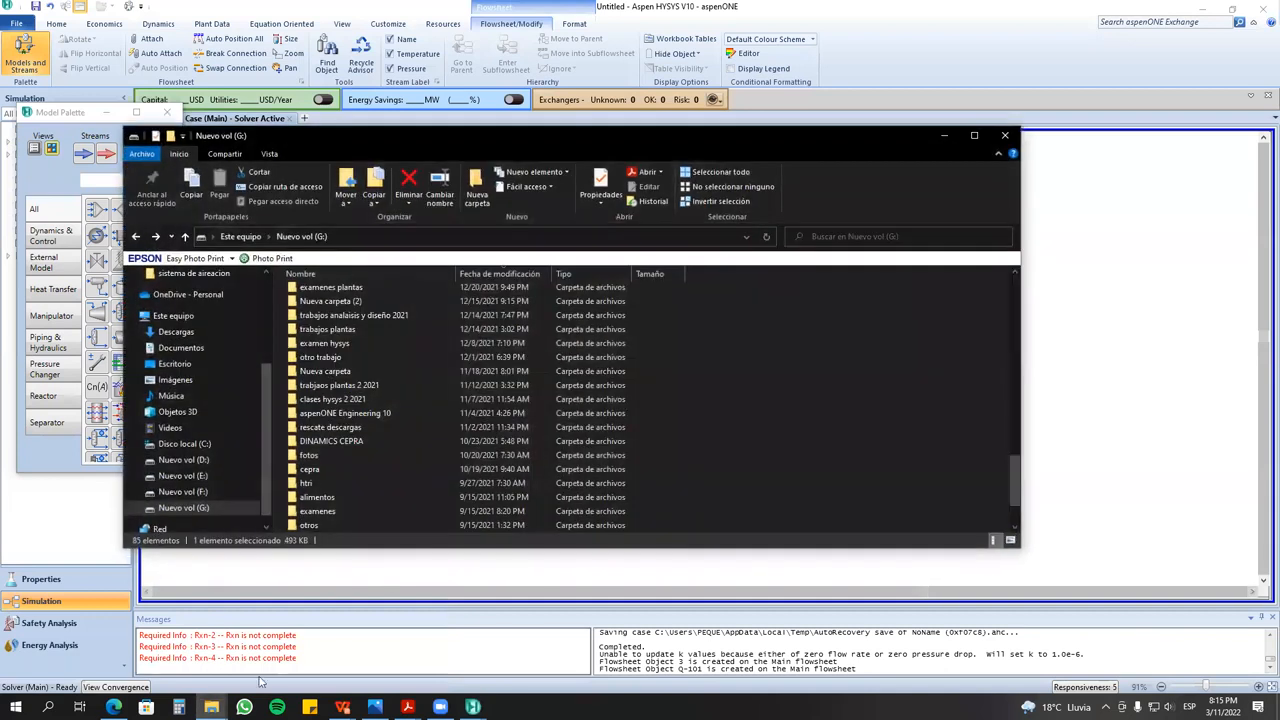
mouse_move(211, 706)
left_click(214, 657)
left_click(895, 271)
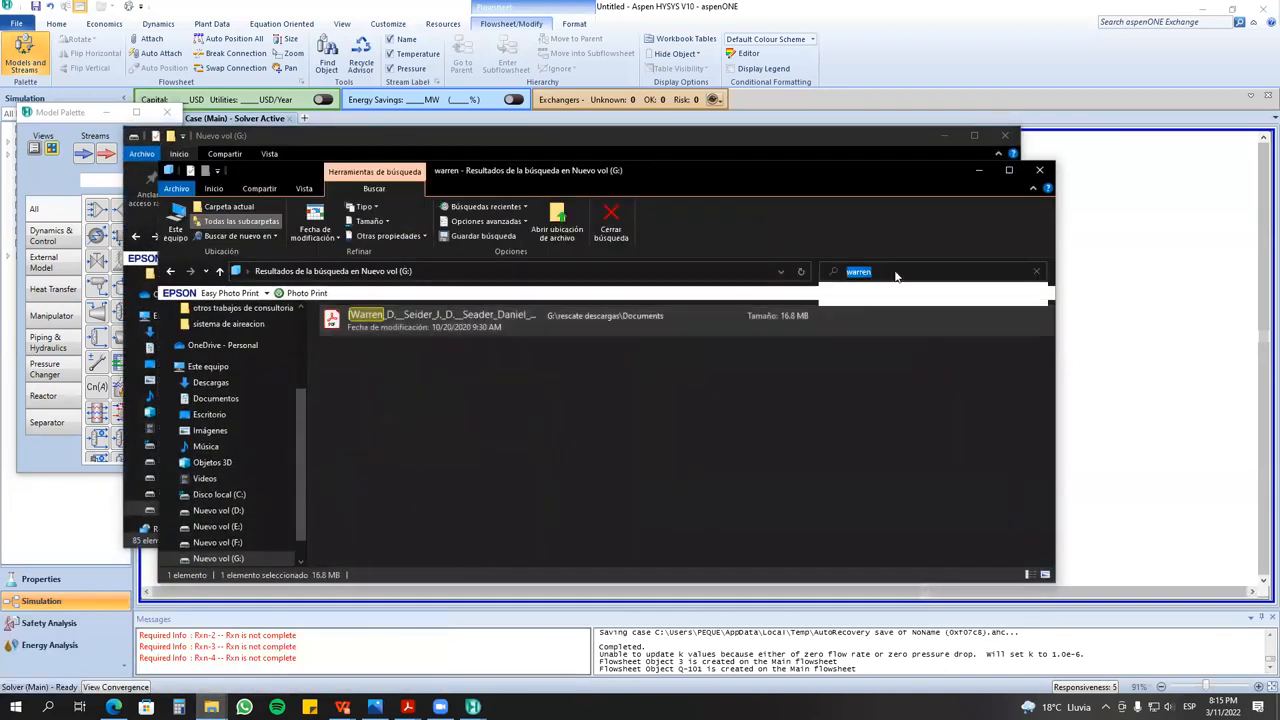
type("ulrich")
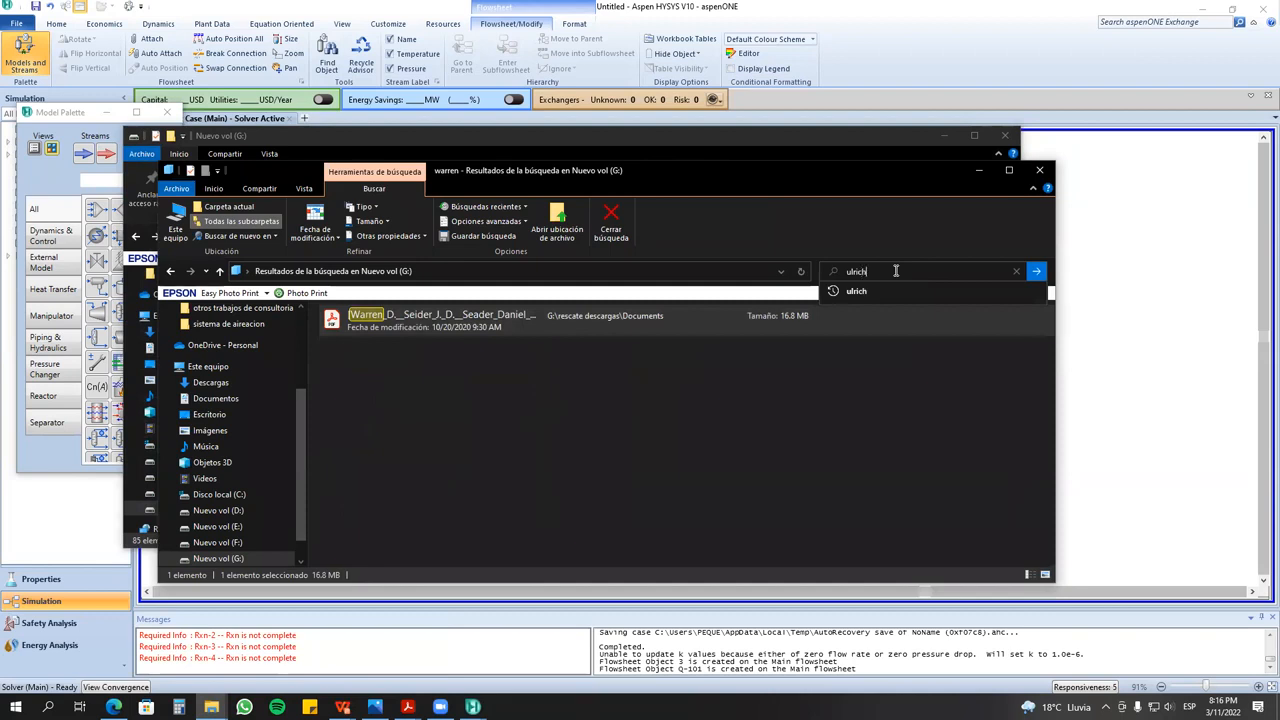
key("Return")
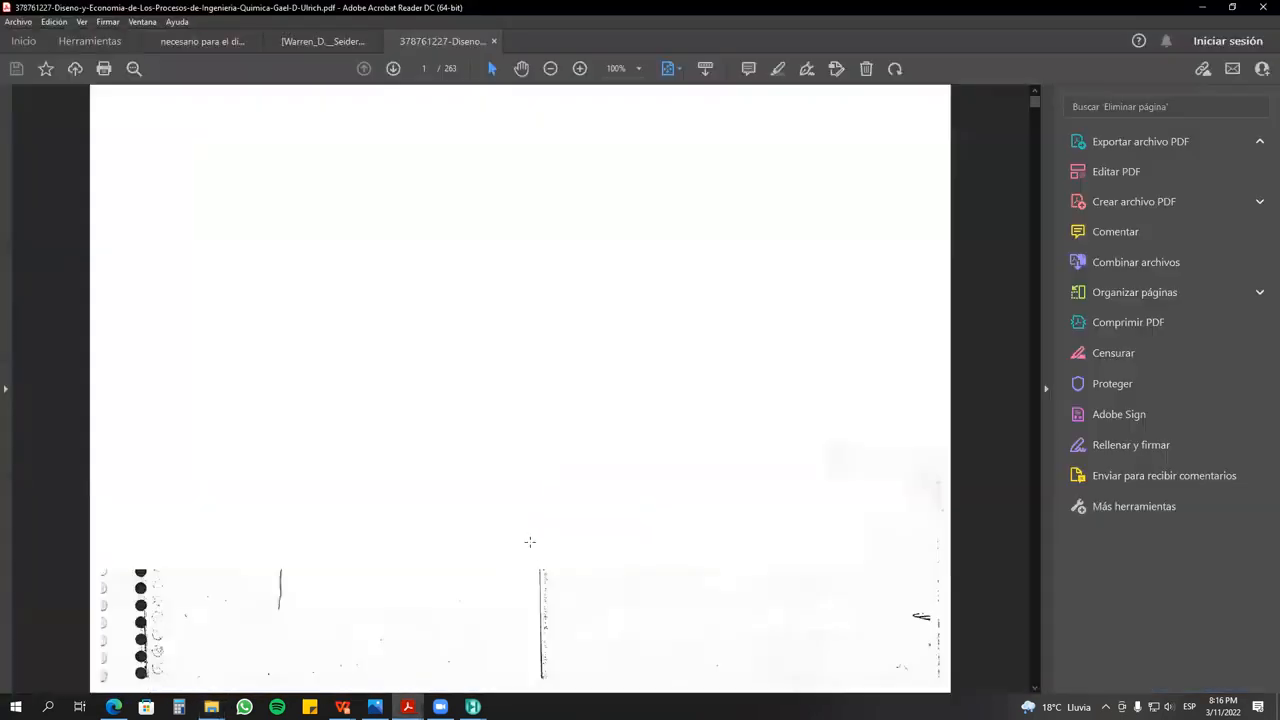
left_click(529, 540)
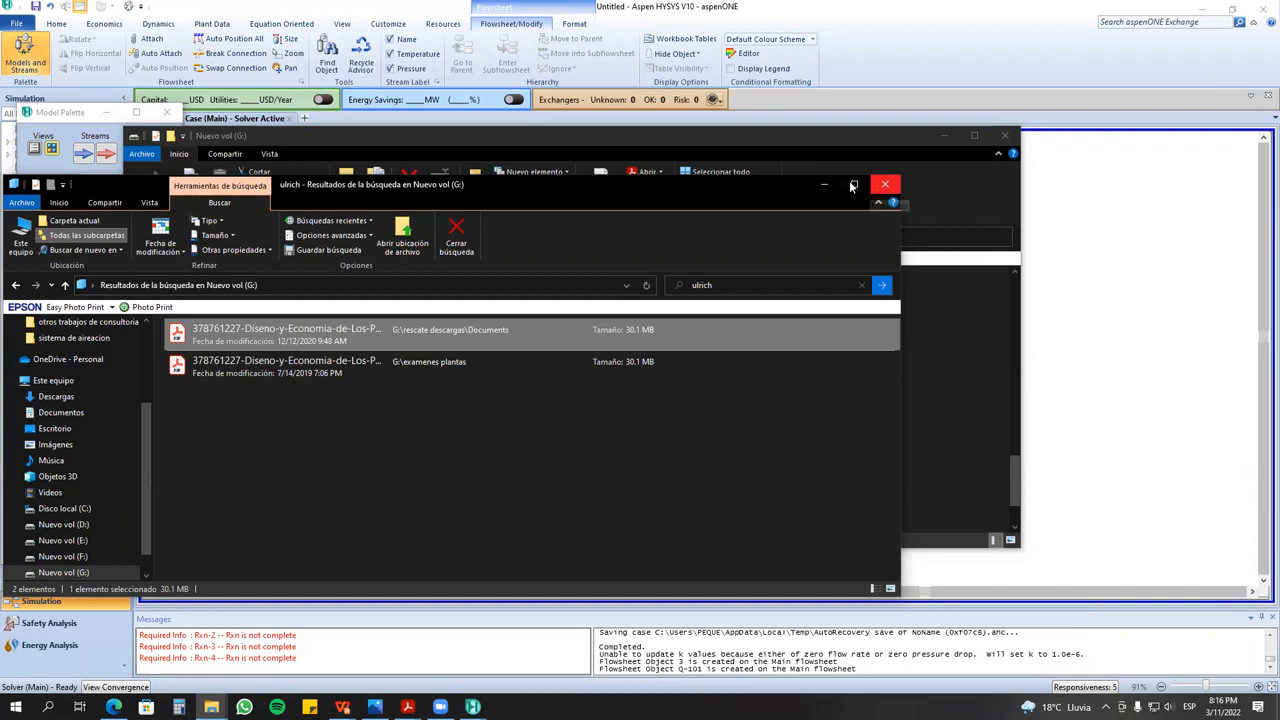
left_click(879, 191)
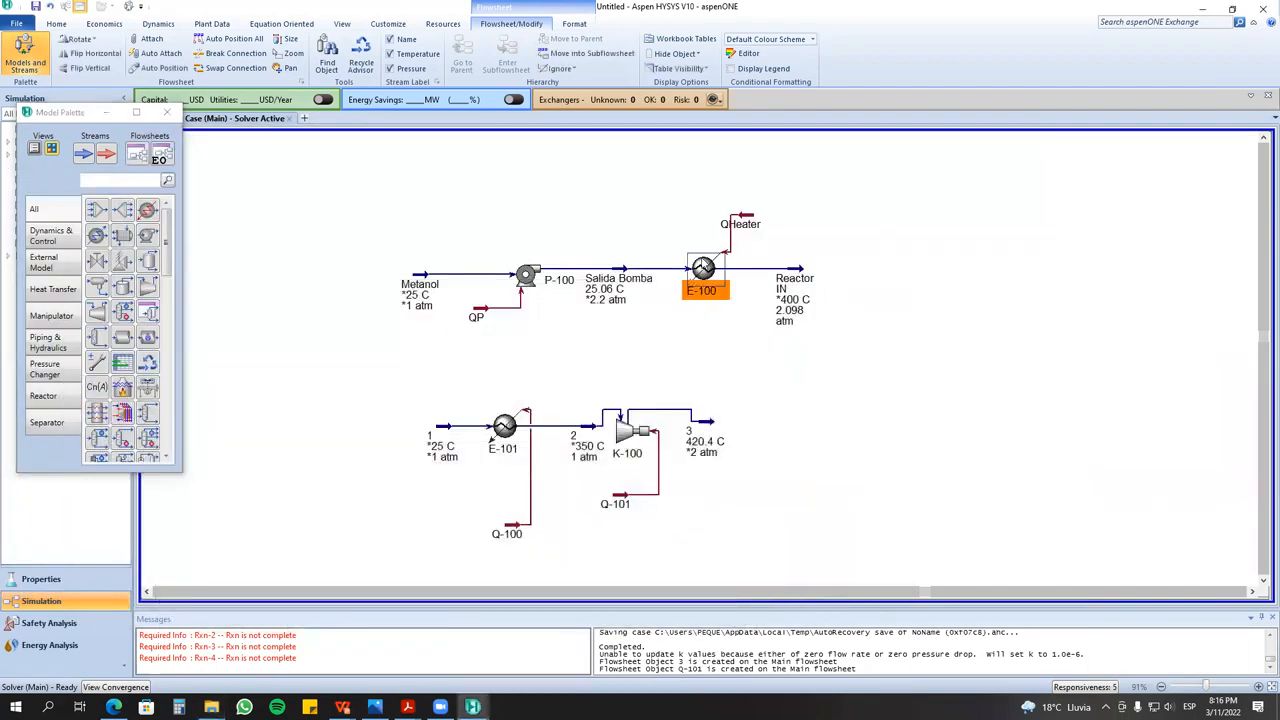
right_click(704, 268)
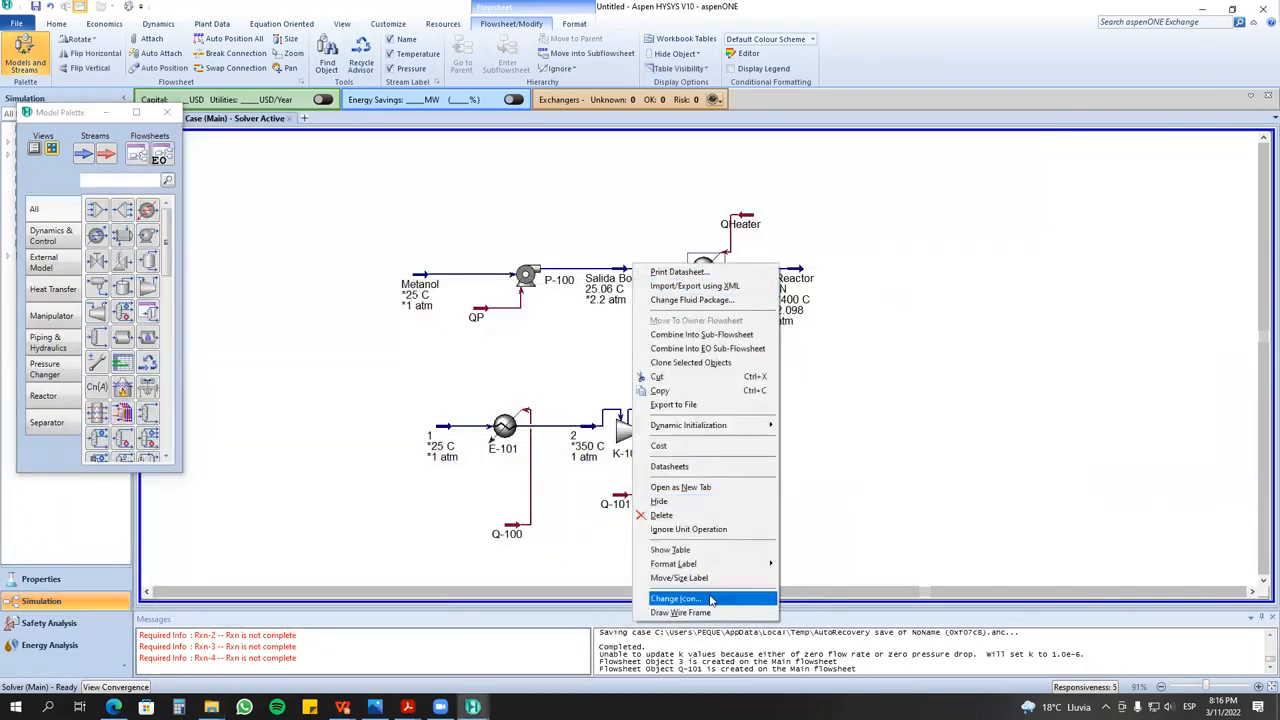
left_click(675, 598)
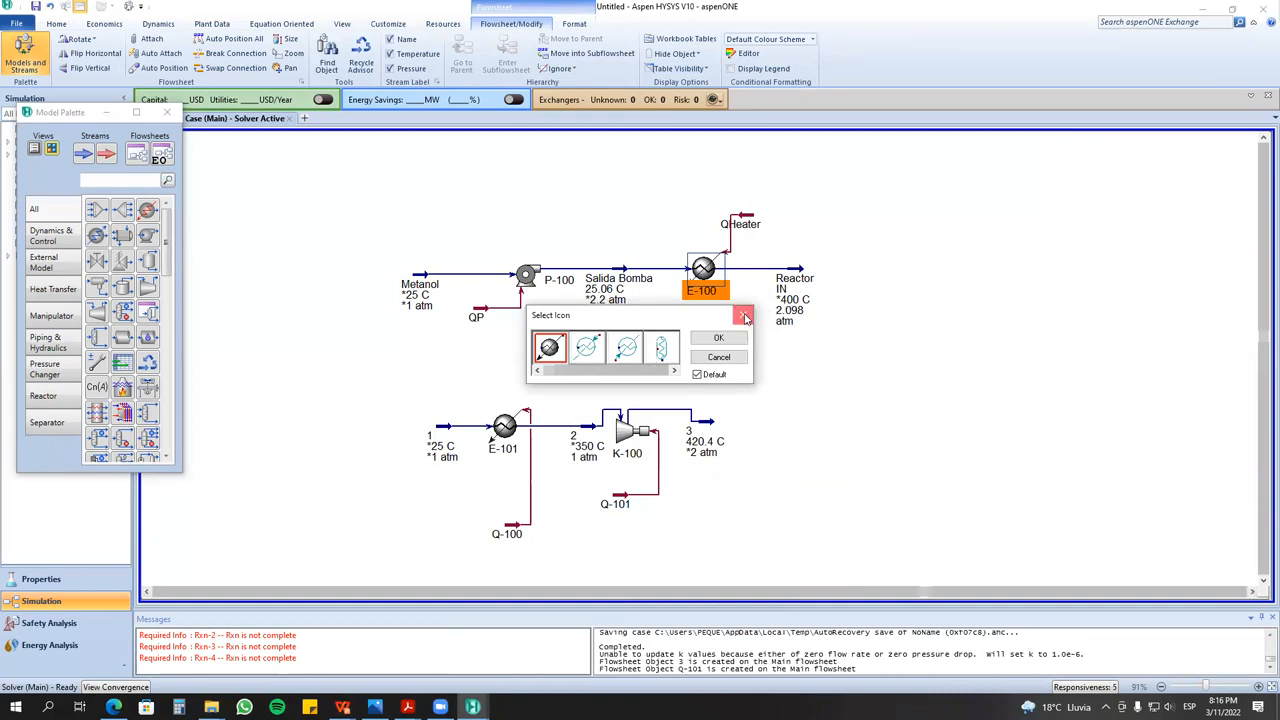
left_click(743, 315)
- Change heater E-100's icon to the fired-heater symbol and move energy stream QHeater just below it
right_click(703, 270)
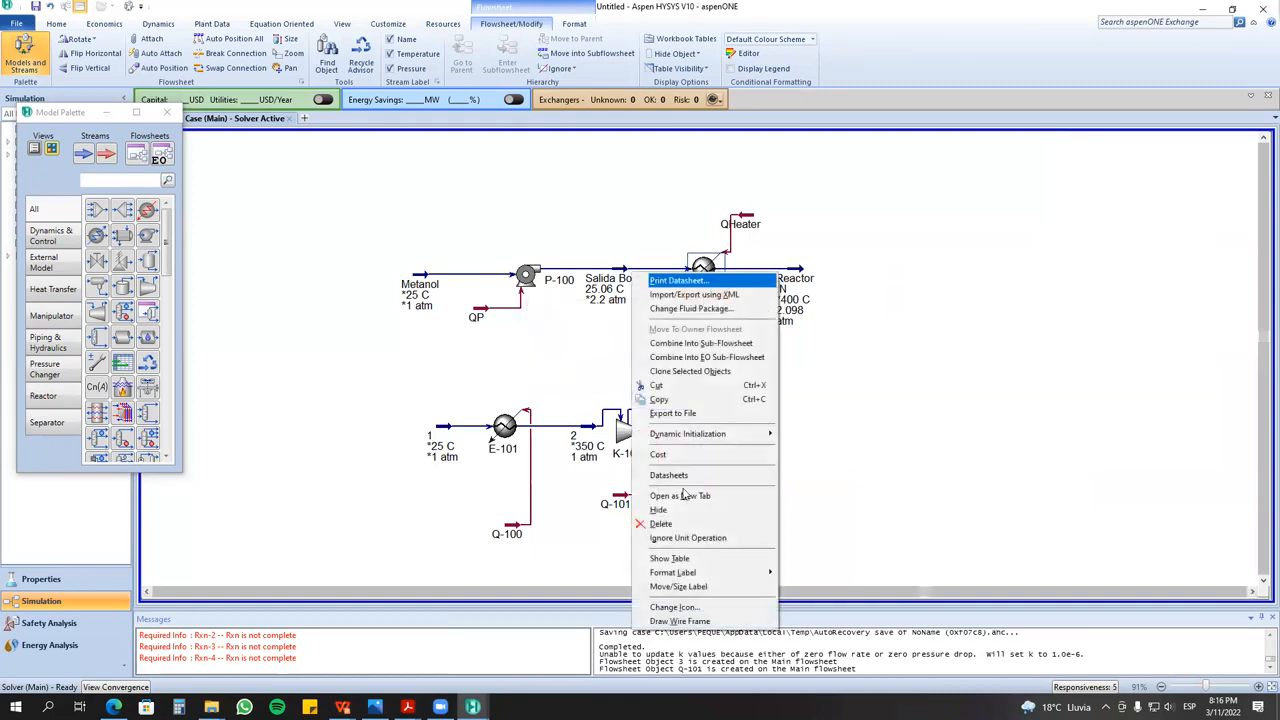
left_click(675, 607)
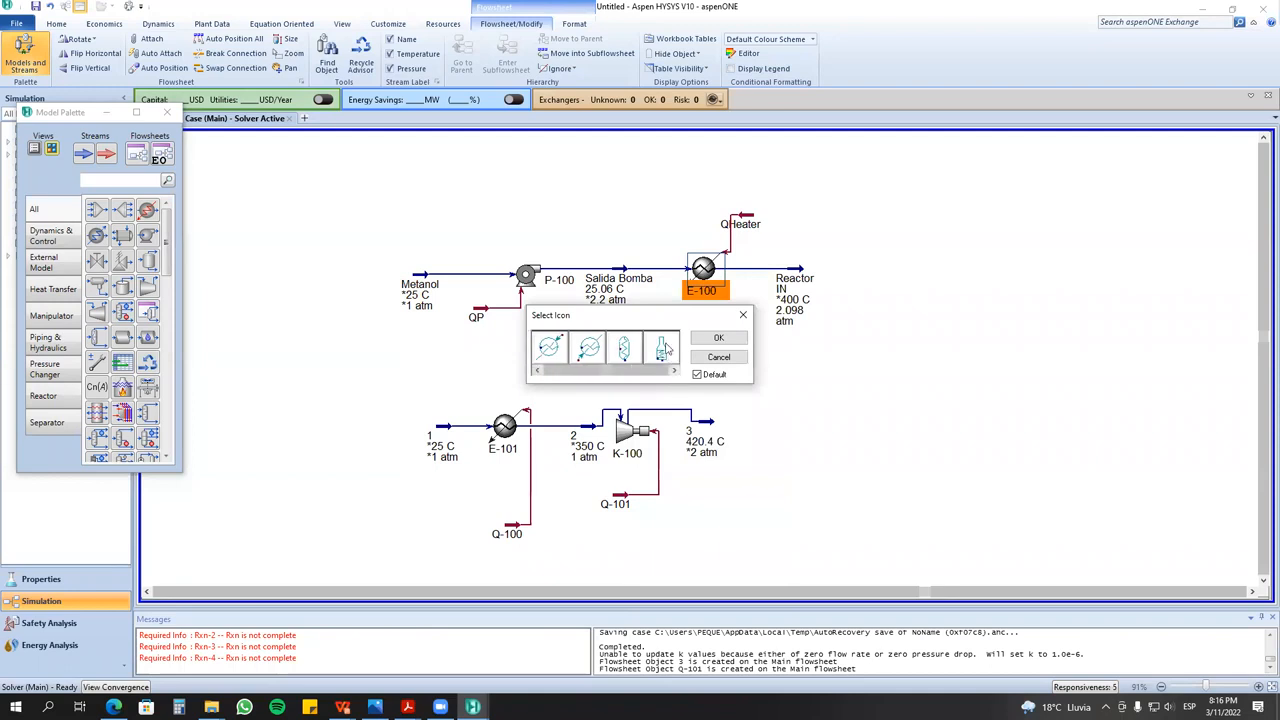
left_click(666, 350)
left_click(673, 370)
left_click(662, 348)
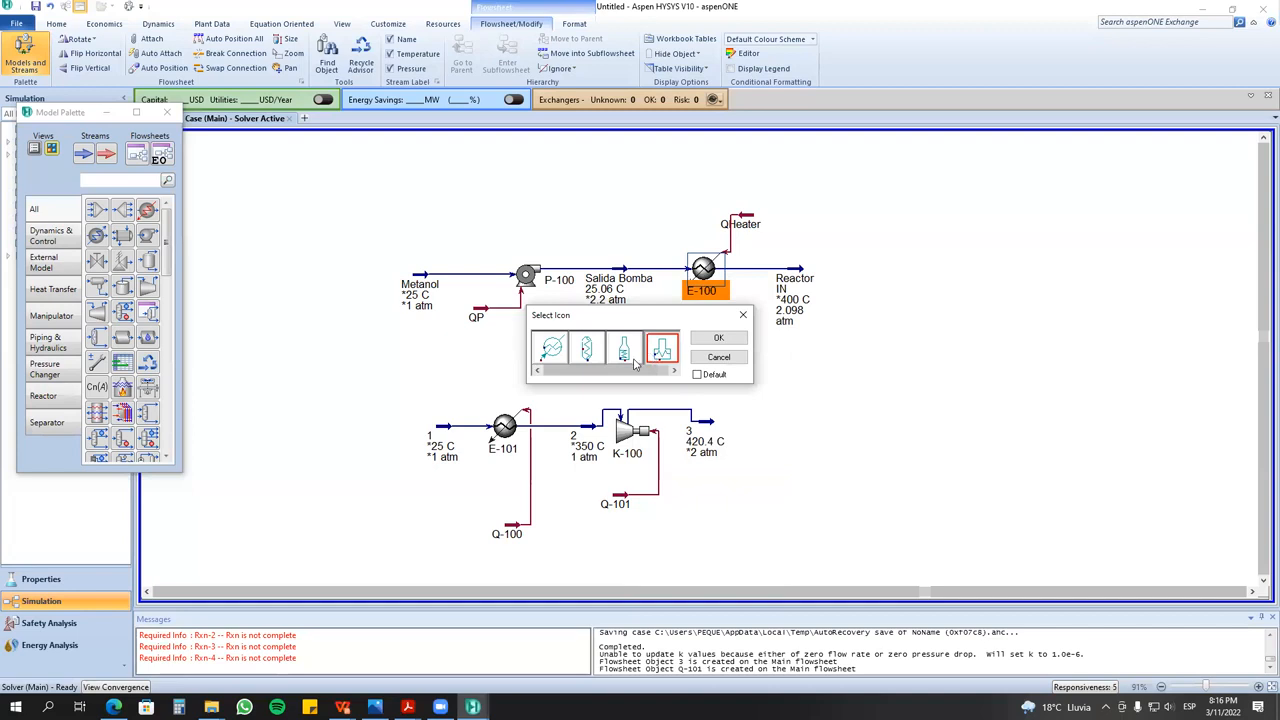
left_click(718, 338)
left_click_drag(752, 226, 690, 315)
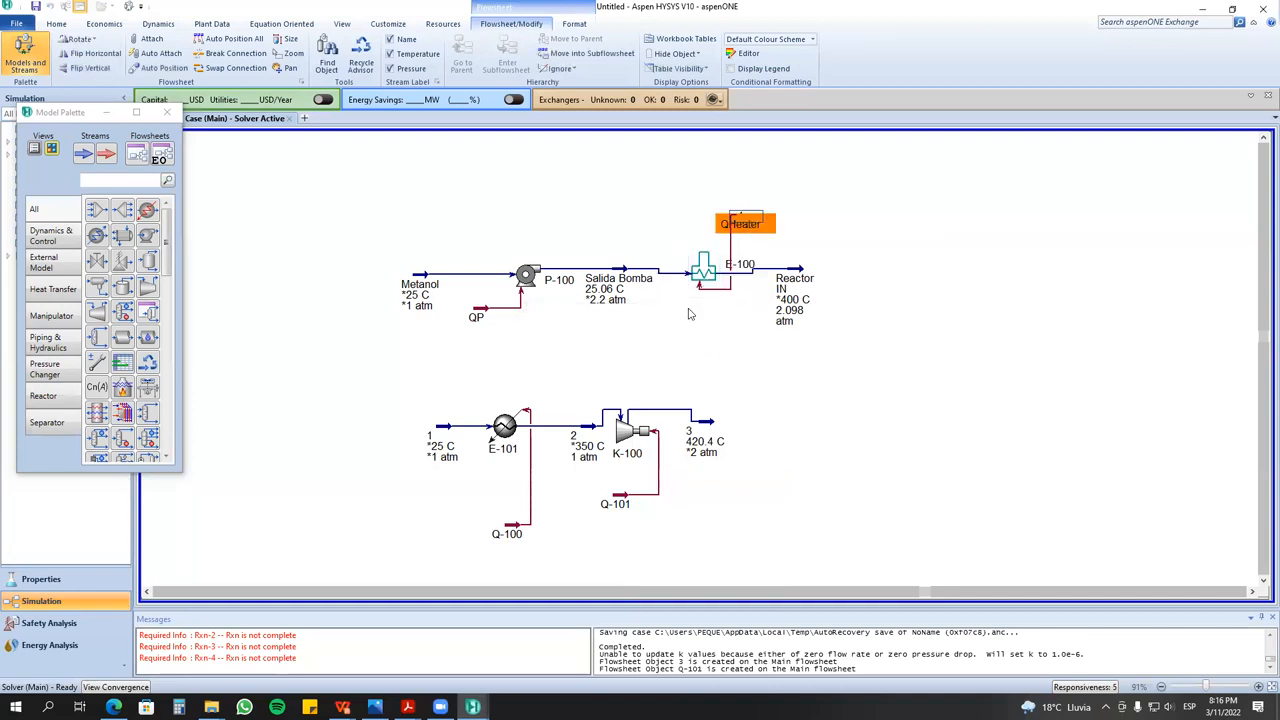
left_click(848, 304)
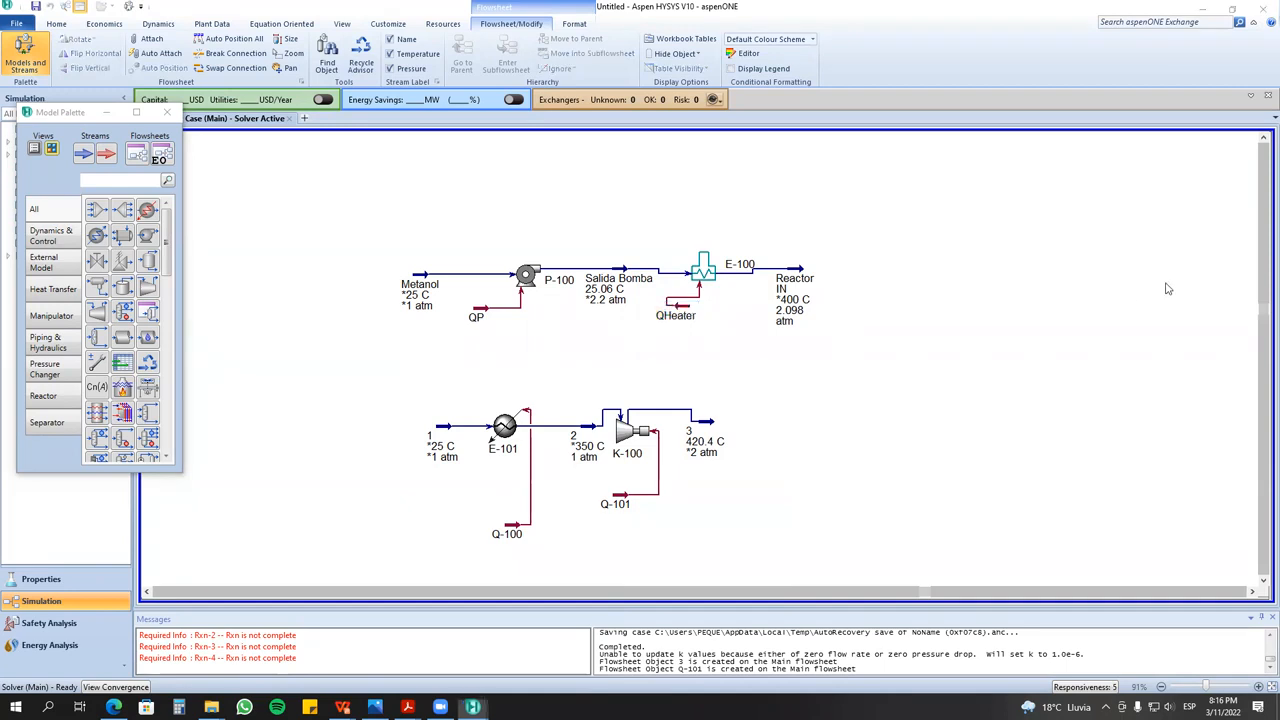
- Align Reactor IN with heater E-100's outlet, and shift pump P-100 closer to Metanol with QP beneath it
scroll(864, 305, "up", 3)
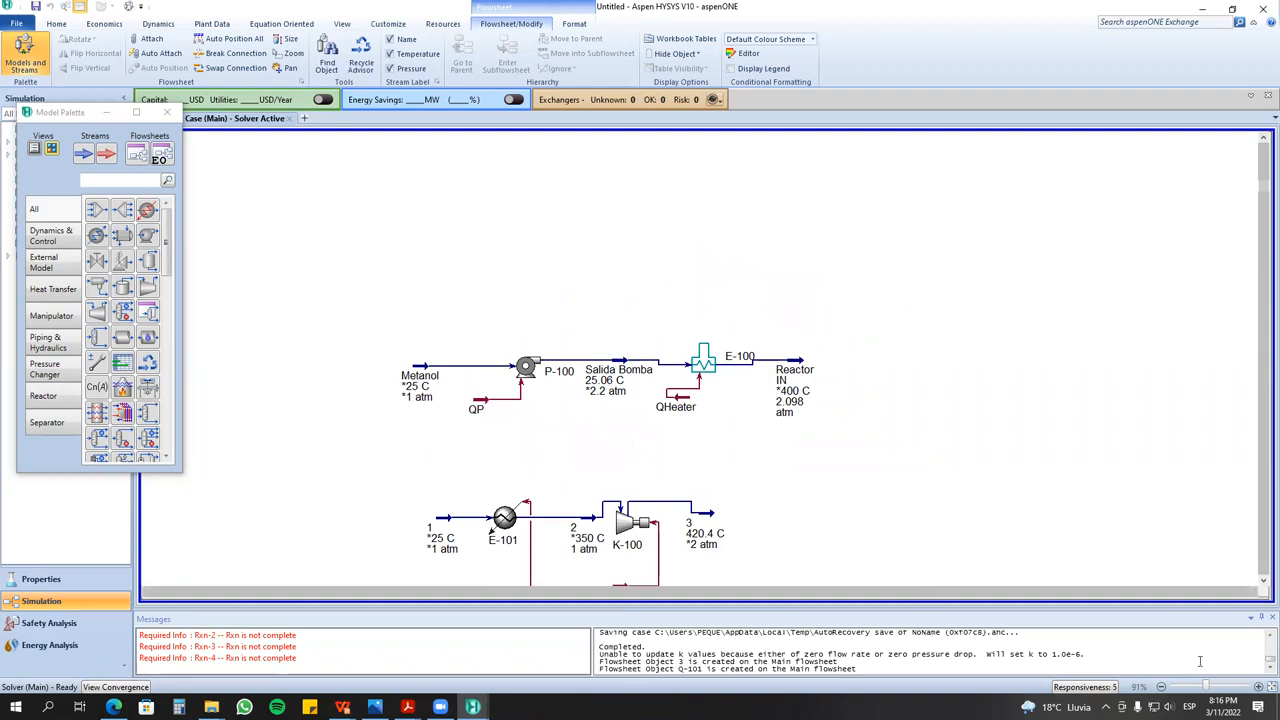
left_click_drag(1206, 686, 1216, 686)
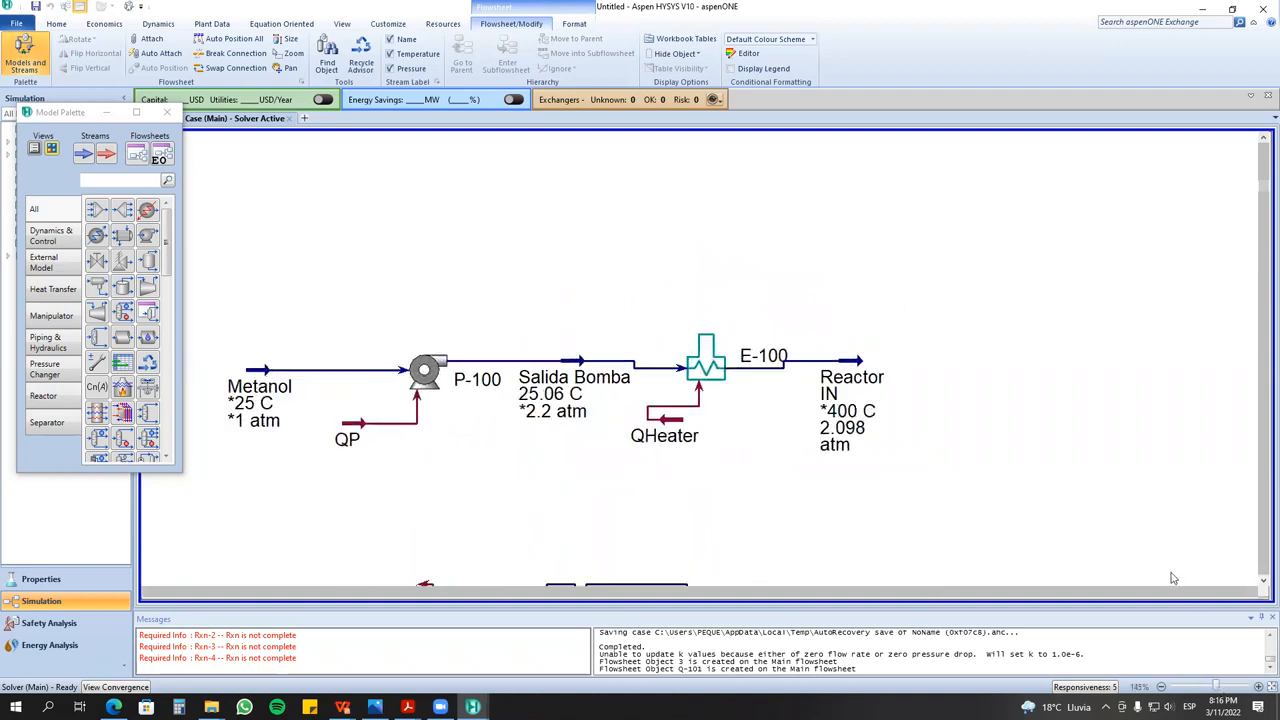
left_click_drag(857, 360, 871, 368)
left_click(1015, 346)
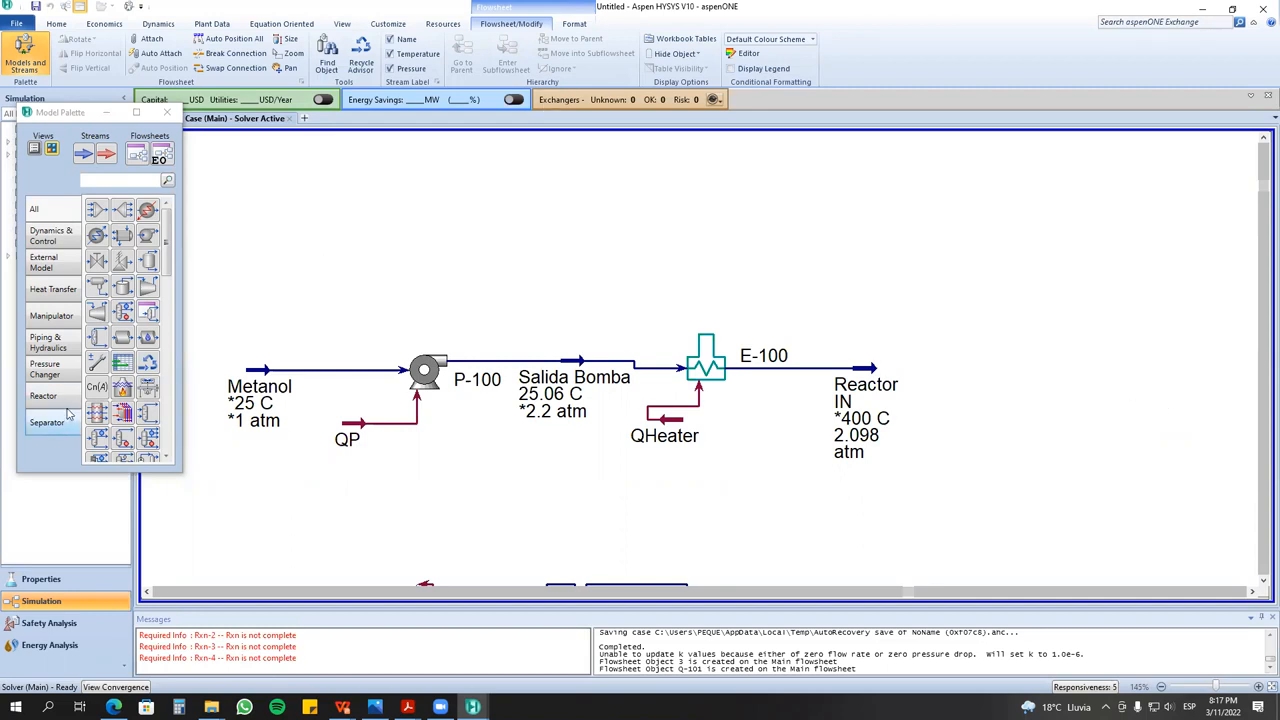
left_click_drag(422, 380, 403, 384)
left_click_drag(343, 426, 380, 438)
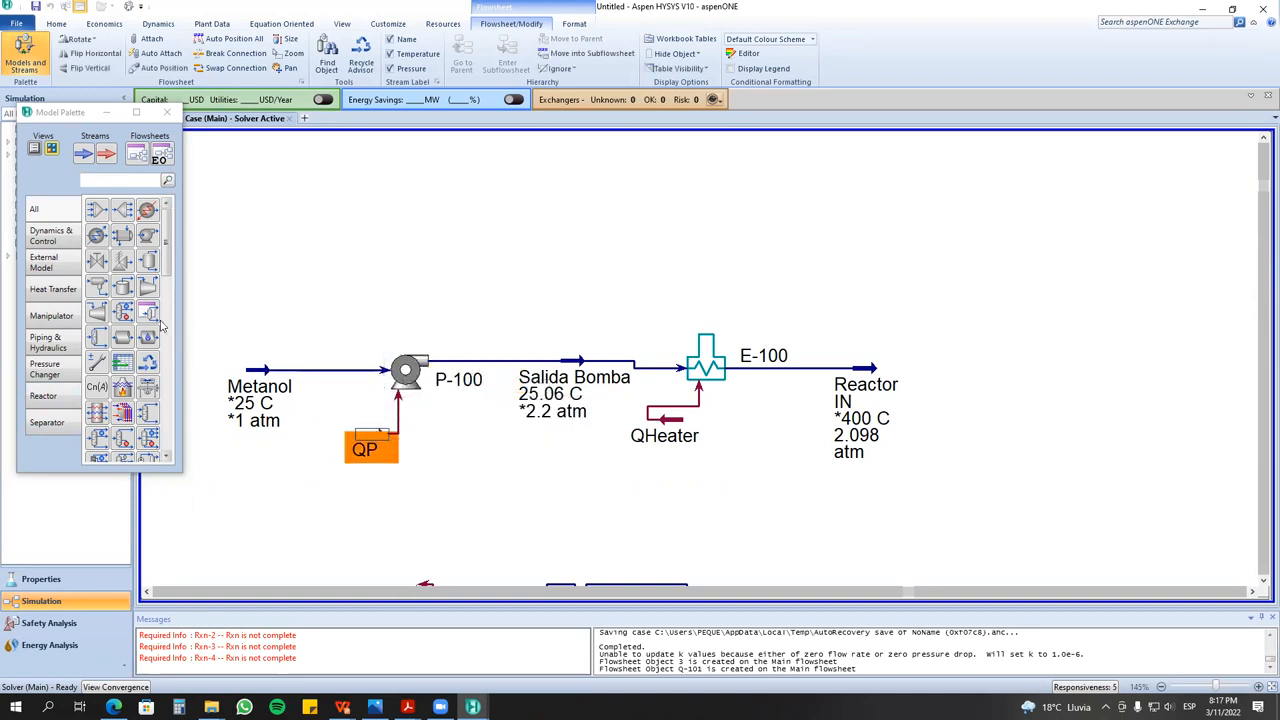
- Place a plug flow reactor above pump P-100 and open its properties
left_click(72, 396)
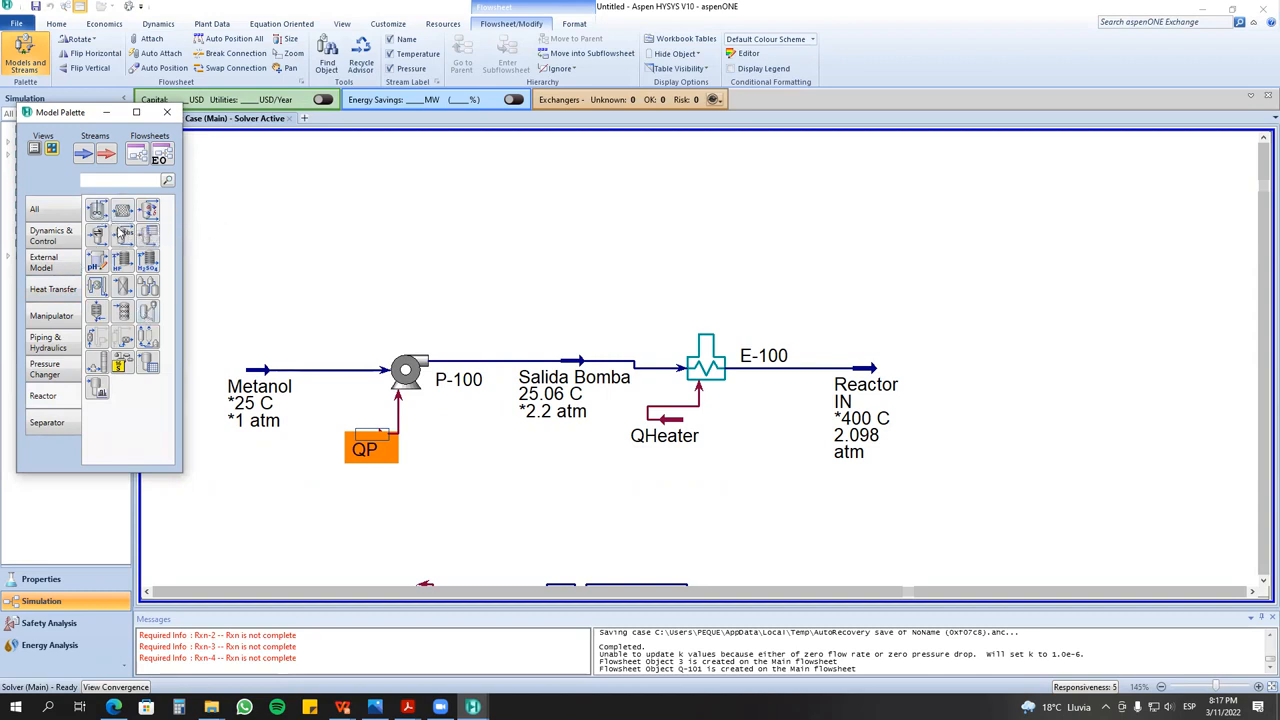
left_click_drag(122, 213, 420, 250)
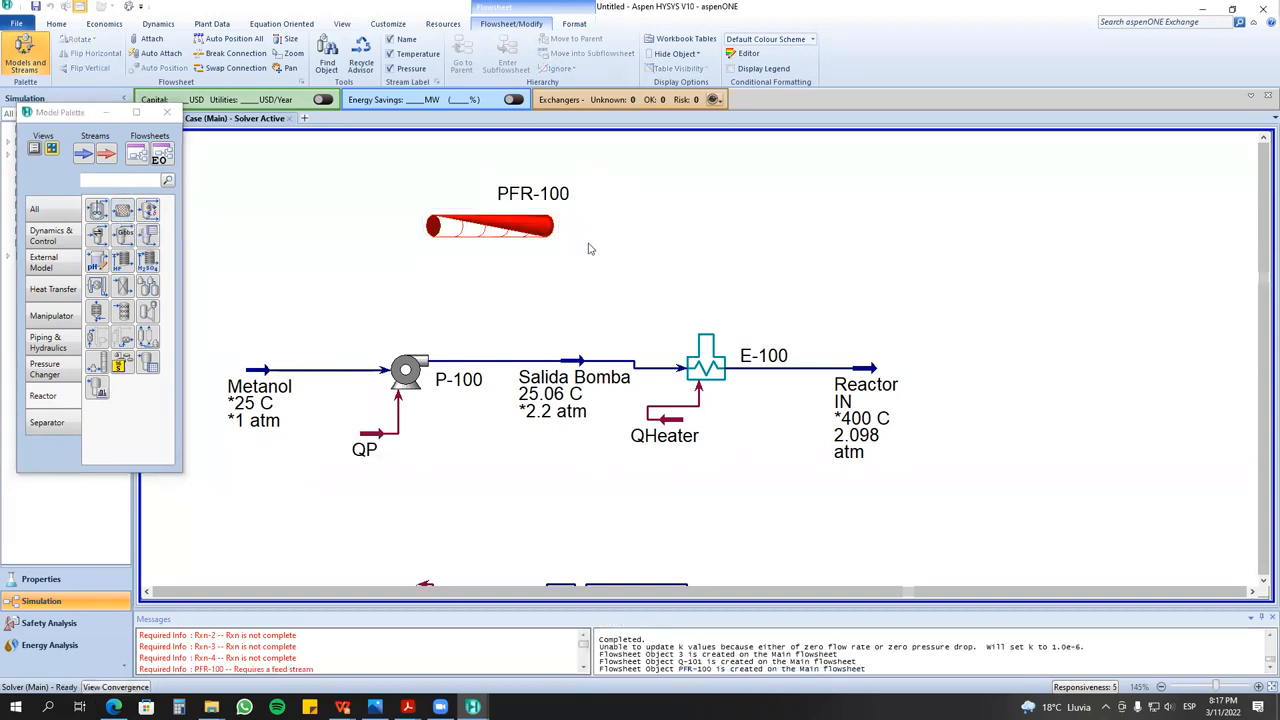
double_click(412, 238)
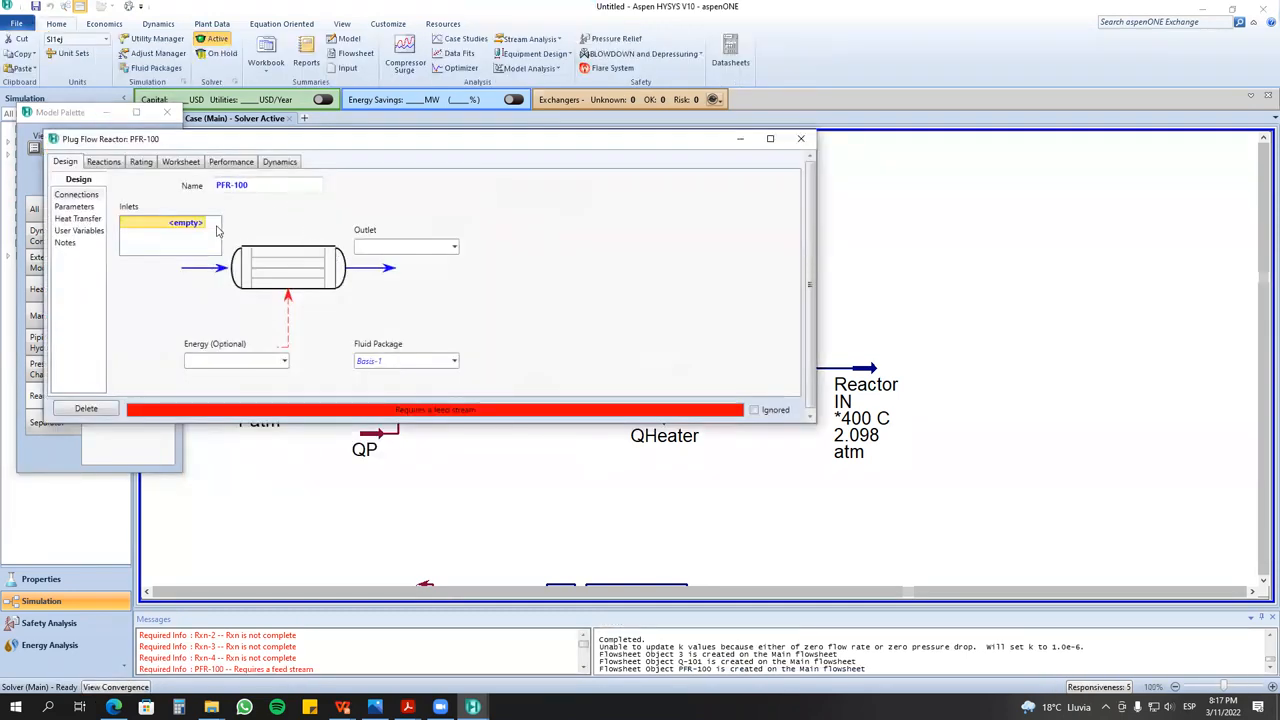
- Try to attach reaction set Set-1 to the plug flow reactor, and close its properties
left_click(110, 164)
left_click(284, 194)
left_click(414, 142)
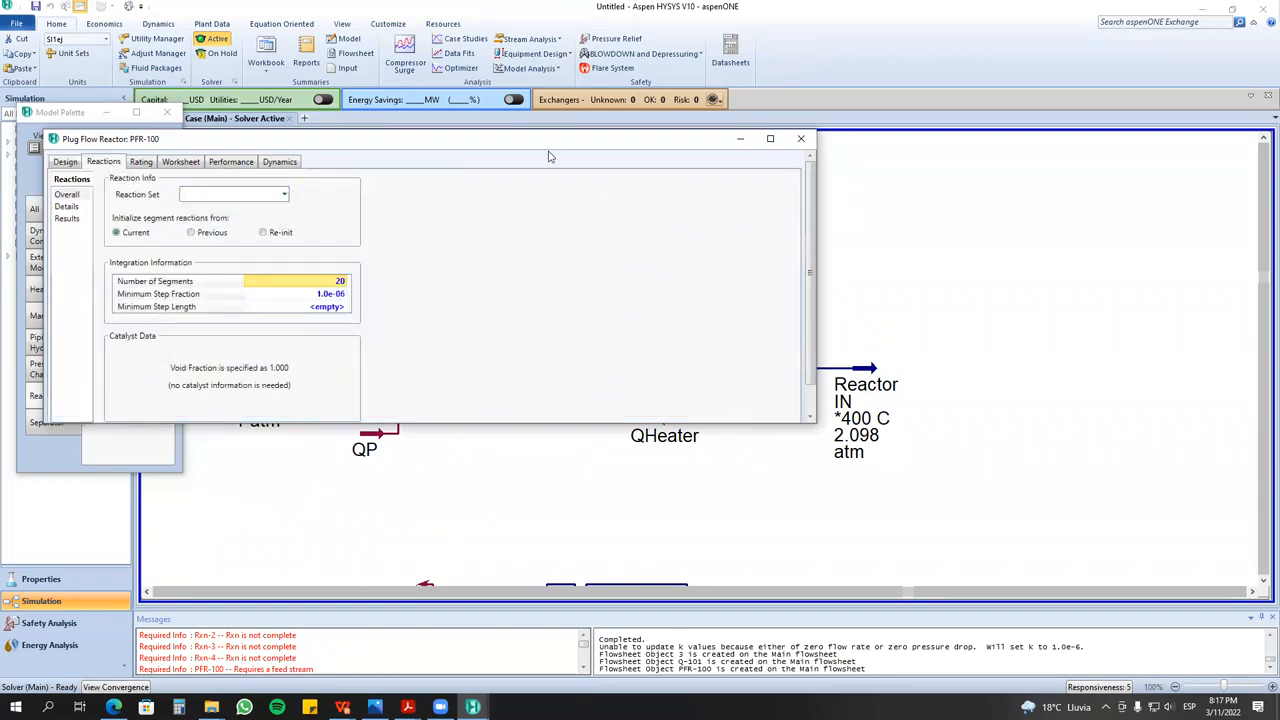
left_click_drag(578, 144, 842, 229)
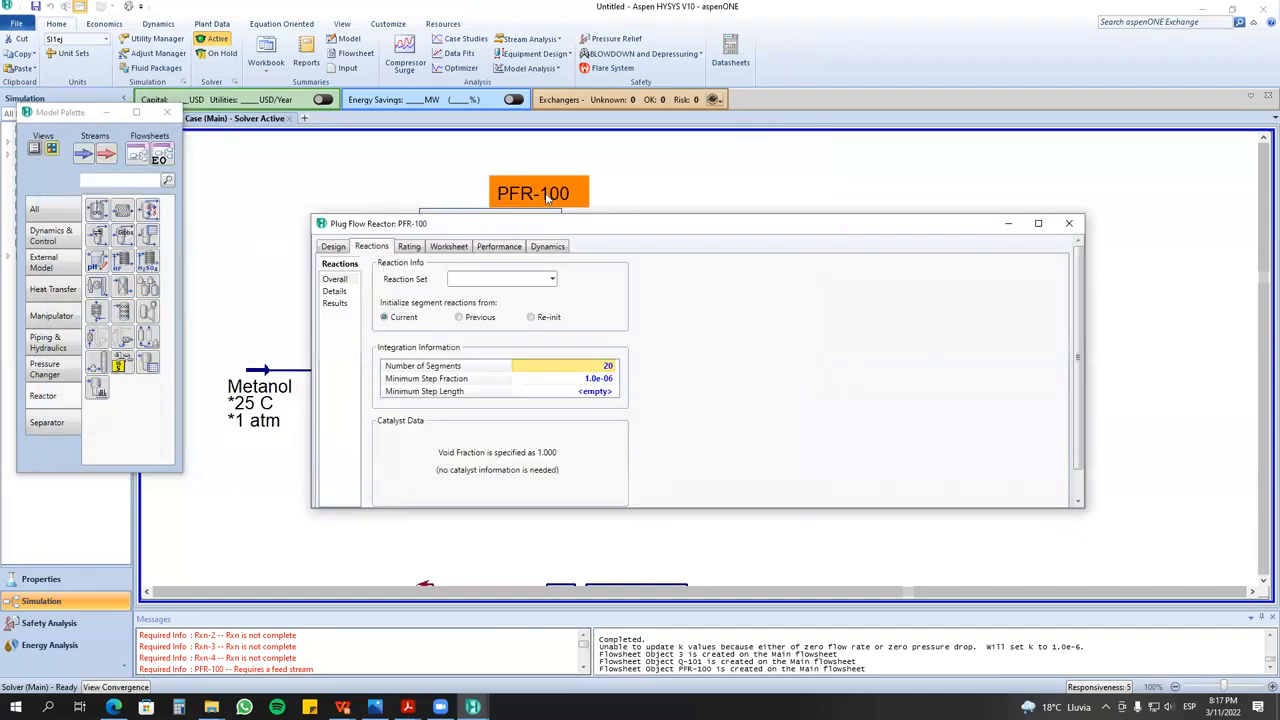
left_click(553, 280)
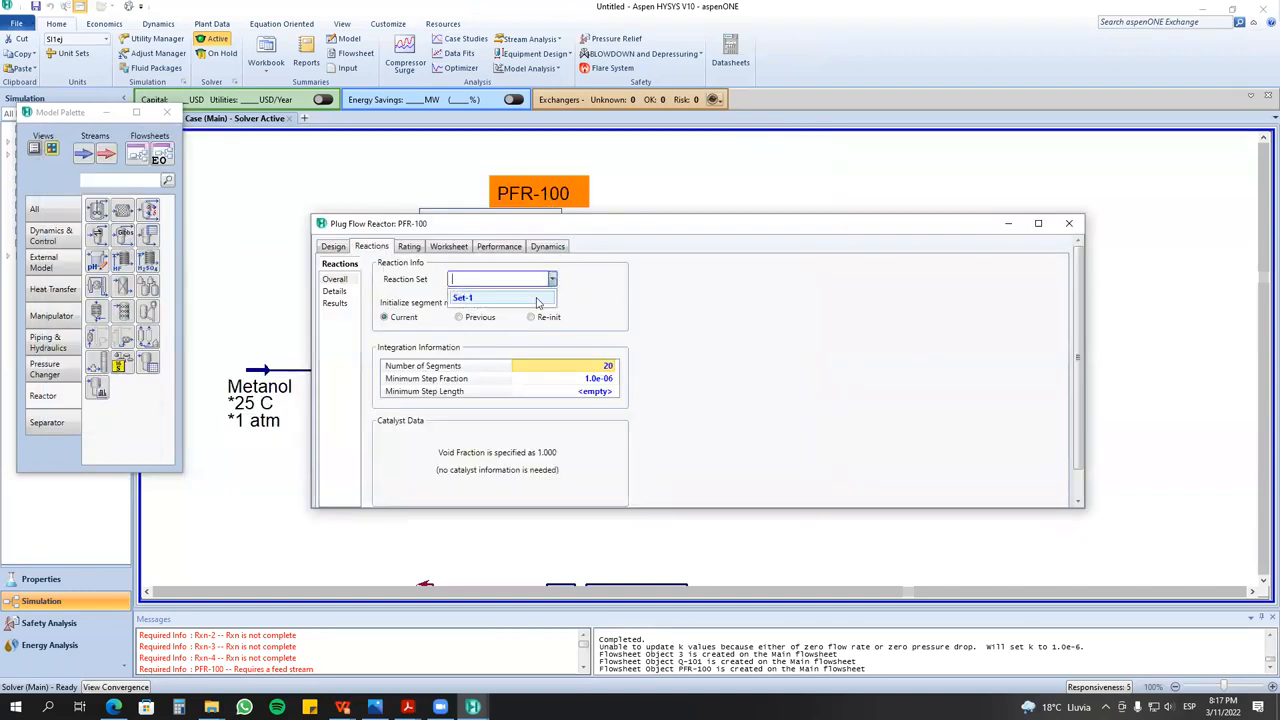
left_click(538, 300)
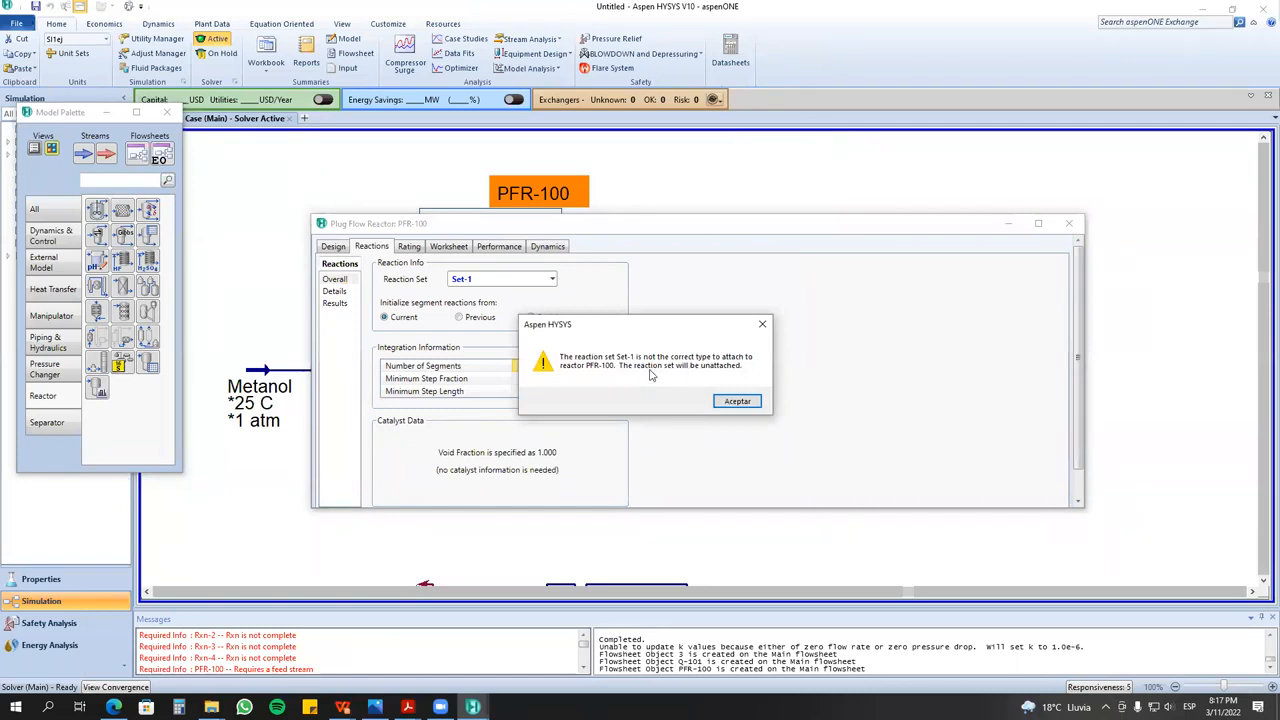
left_click(762, 324)
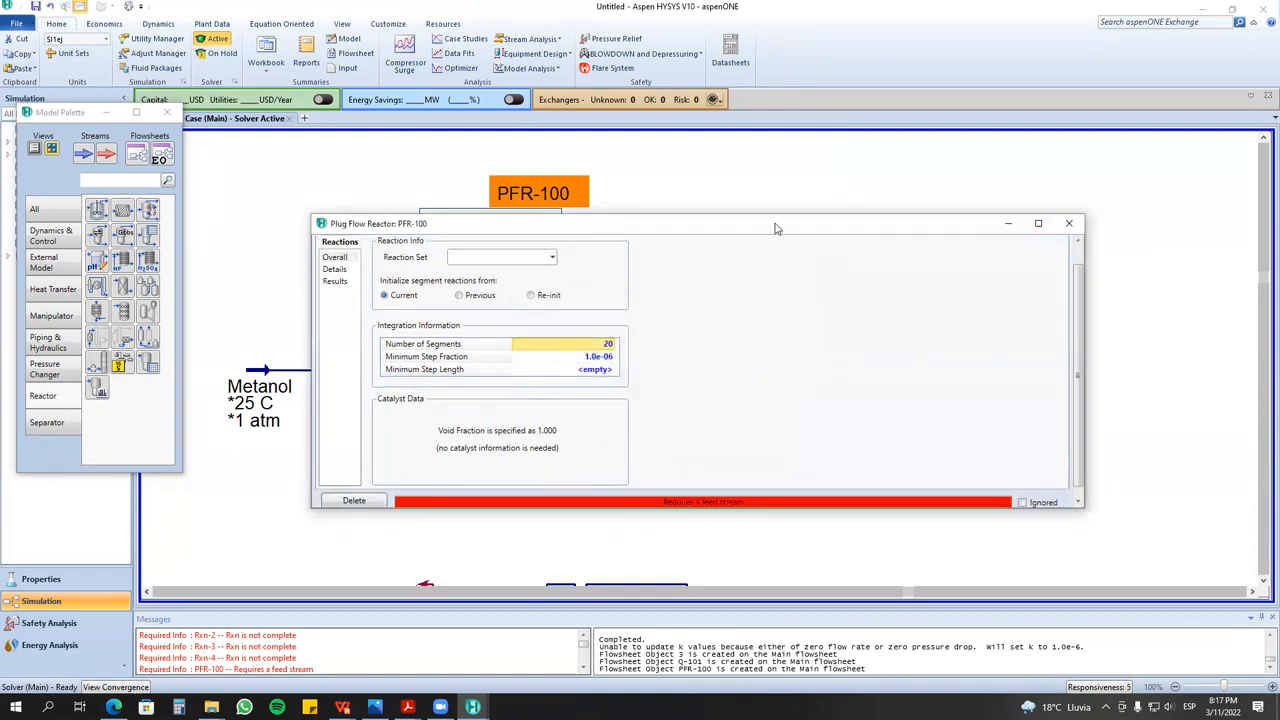
left_click_drag(775, 228, 615, 325)
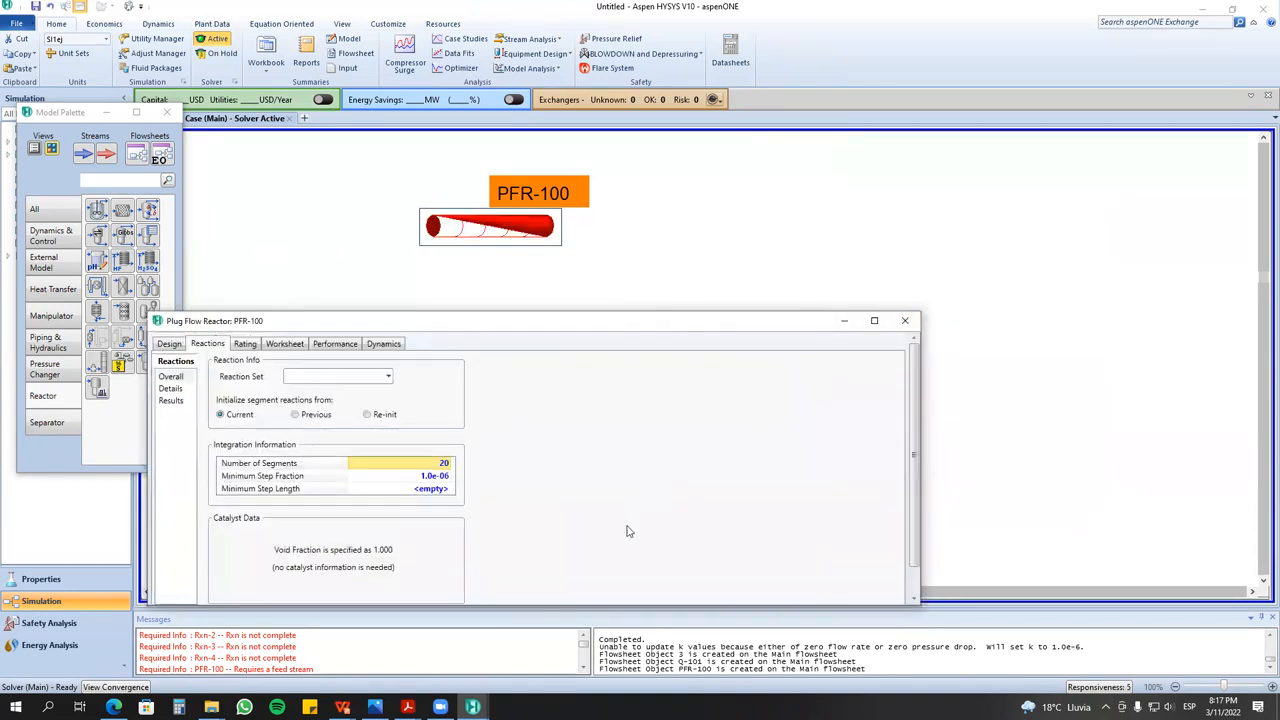
left_click(905, 320)
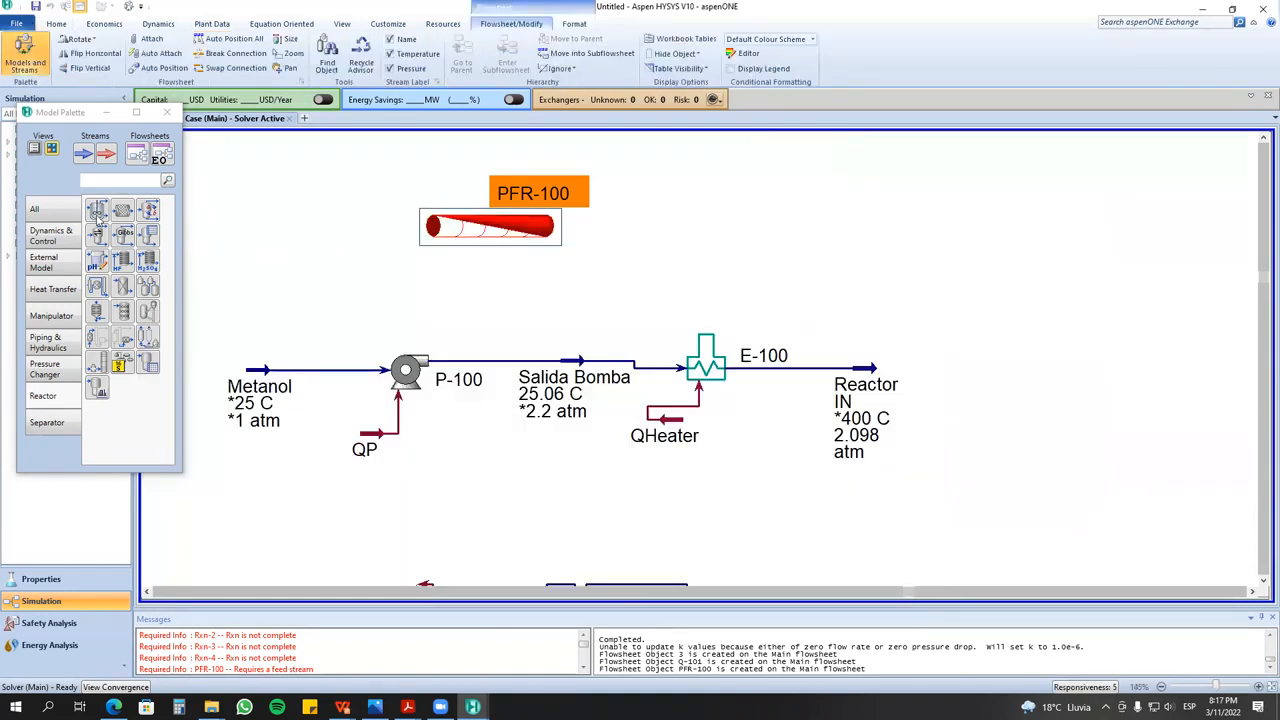
- Place a conversion reactor above heater E-100, open its properties clear of the icon, and shift the reactor slightly right
left_click_drag(148, 213, 727, 240)
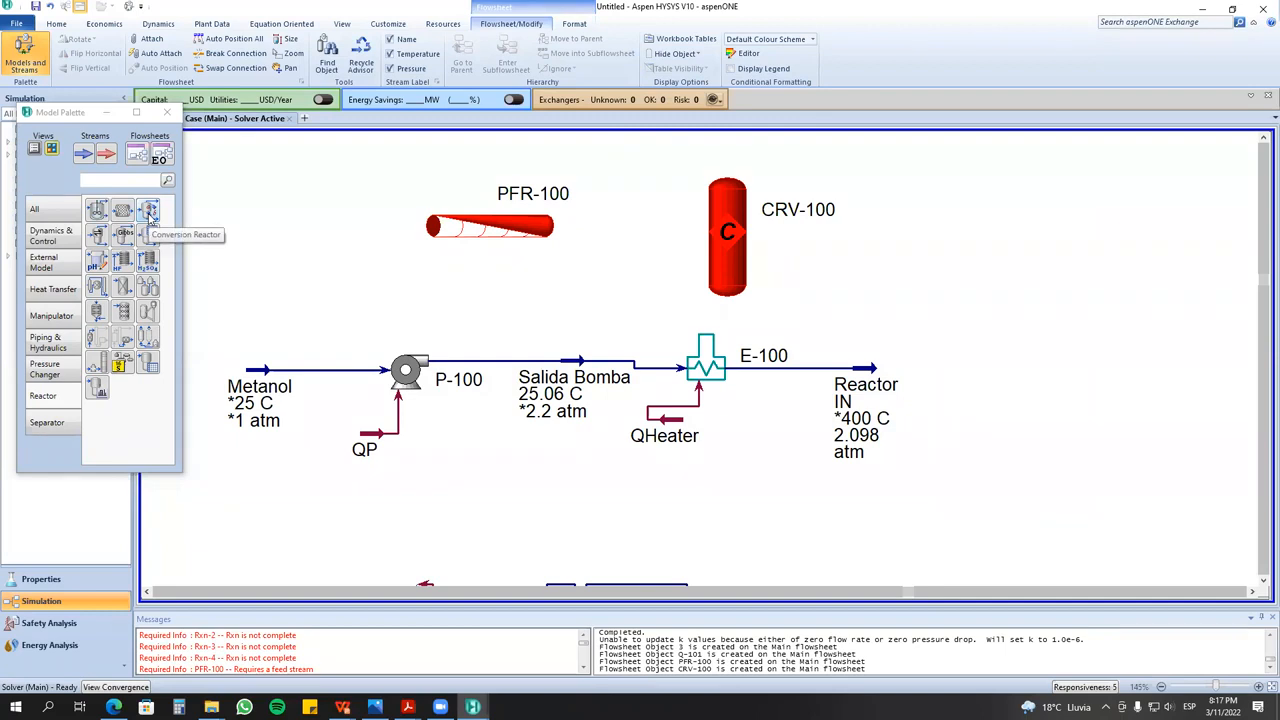
double_click(722, 229)
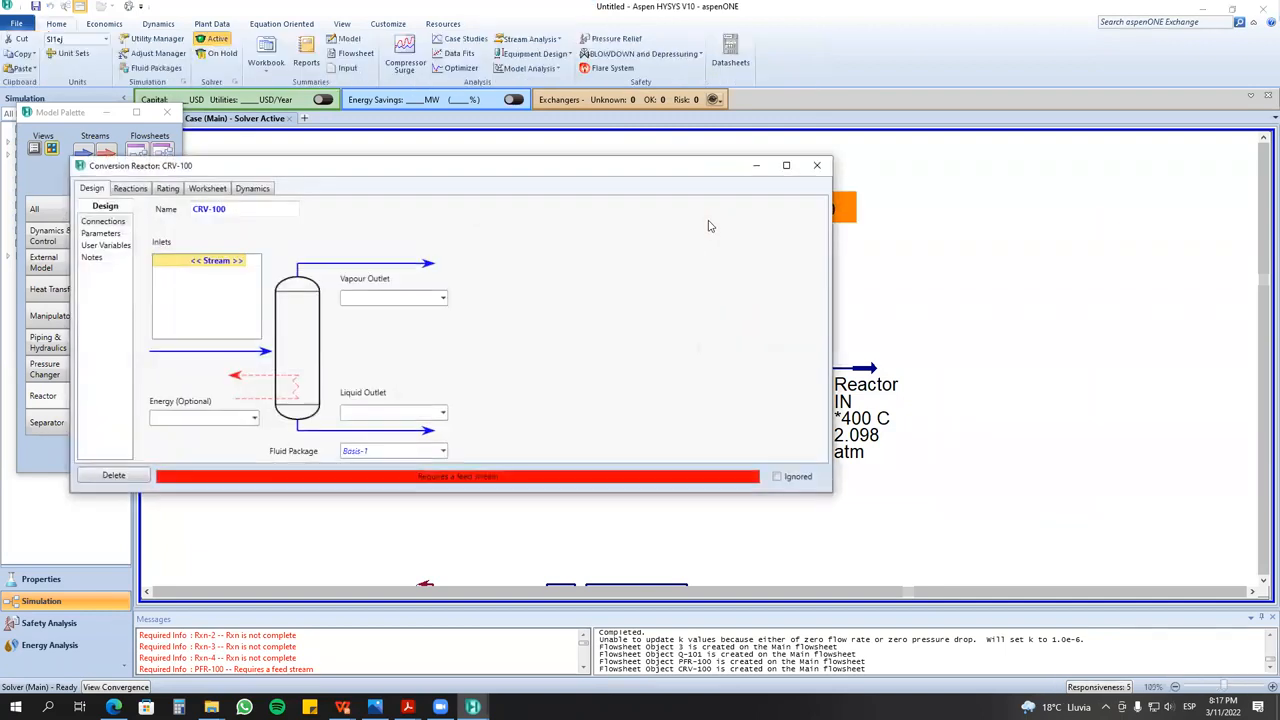
left_click_drag(573, 177, 755, 327)
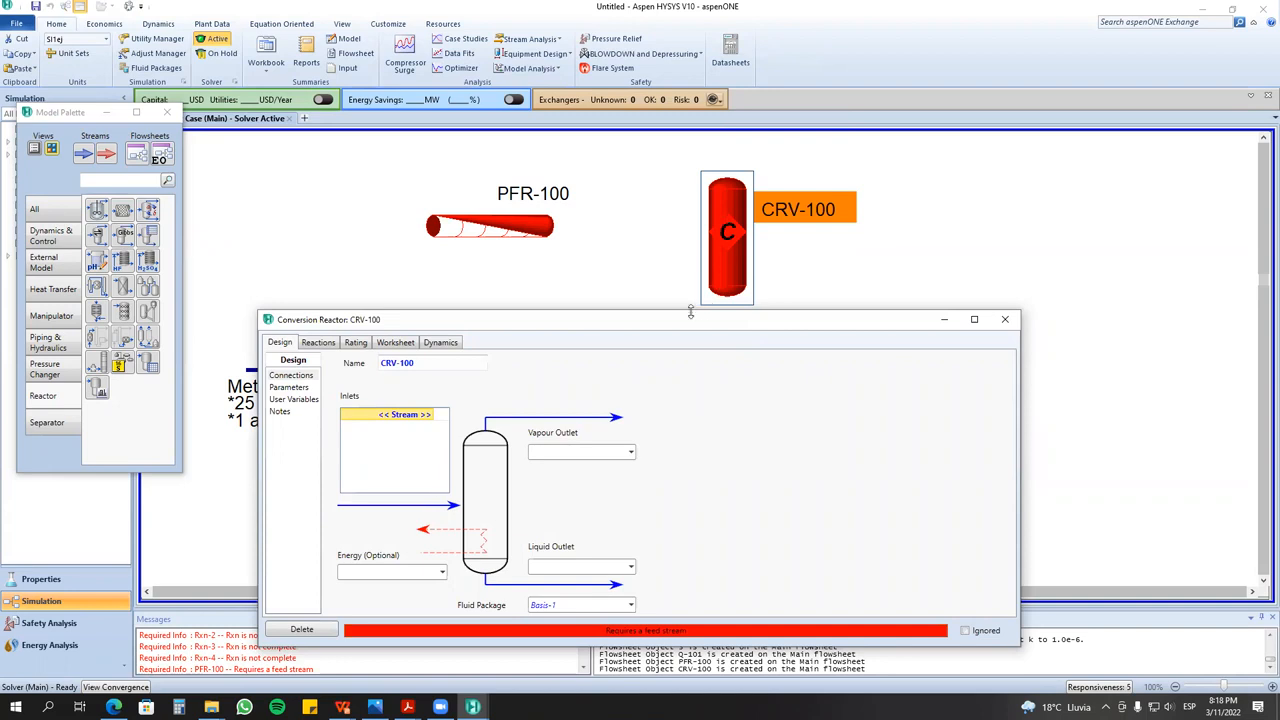
left_click_drag(697, 320, 703, 346)
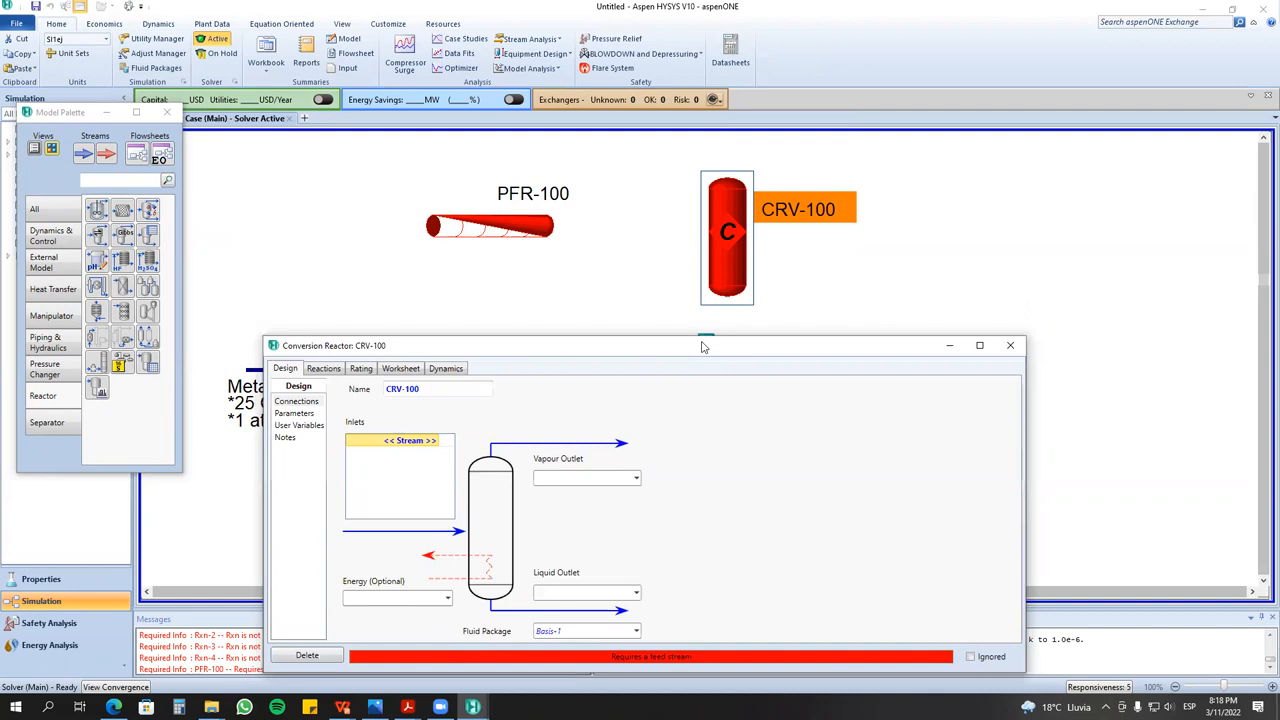
left_click(738, 232)
left_click_drag(738, 232, 771, 244)
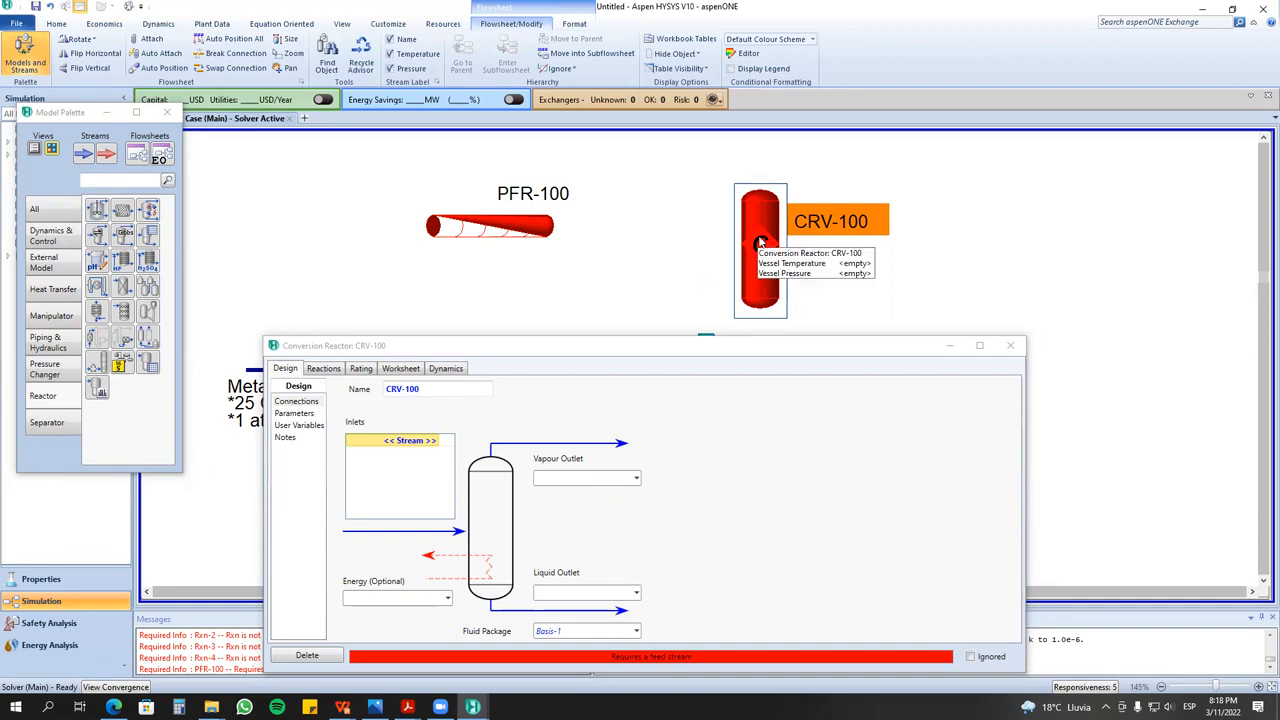
- Reposition the CRV-100 conversion reactor on the flowsheet just beyond the end of the Reactor IN stream
left_click(638, 243)
left_click(889, 337)
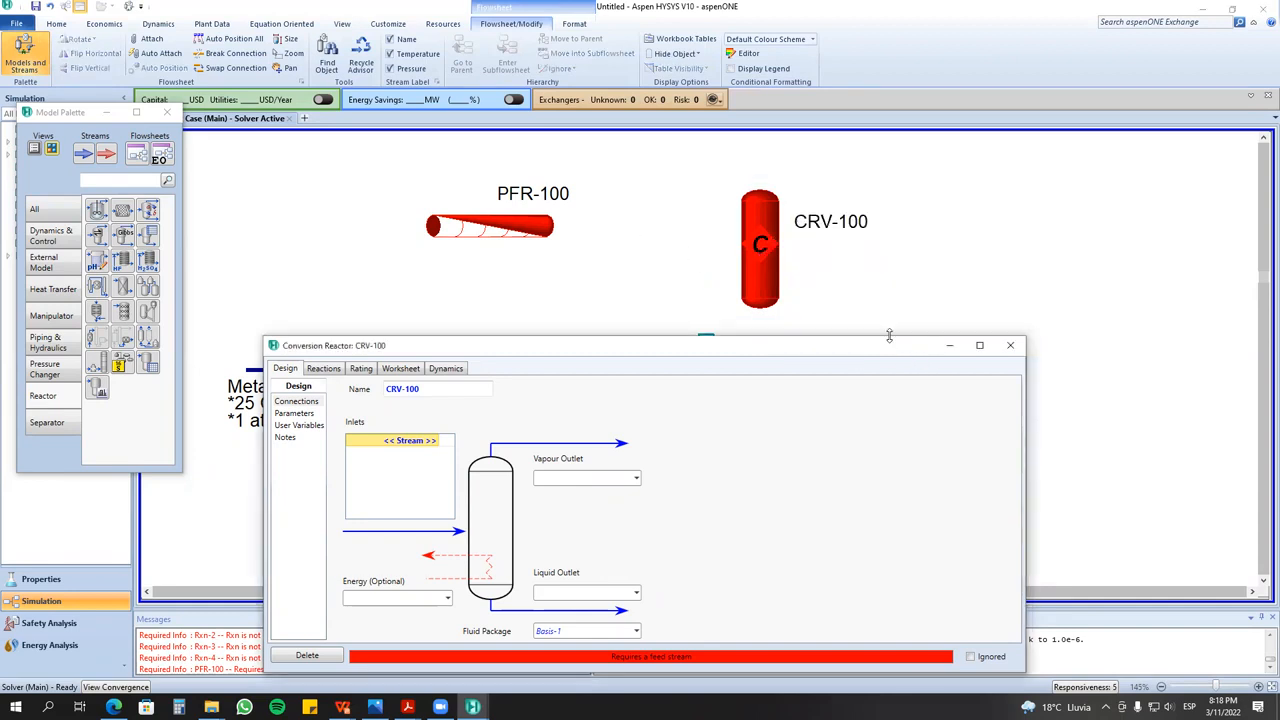
left_click_drag(889, 337, 352, 465)
left_click_drag(760, 250, 944, 382)
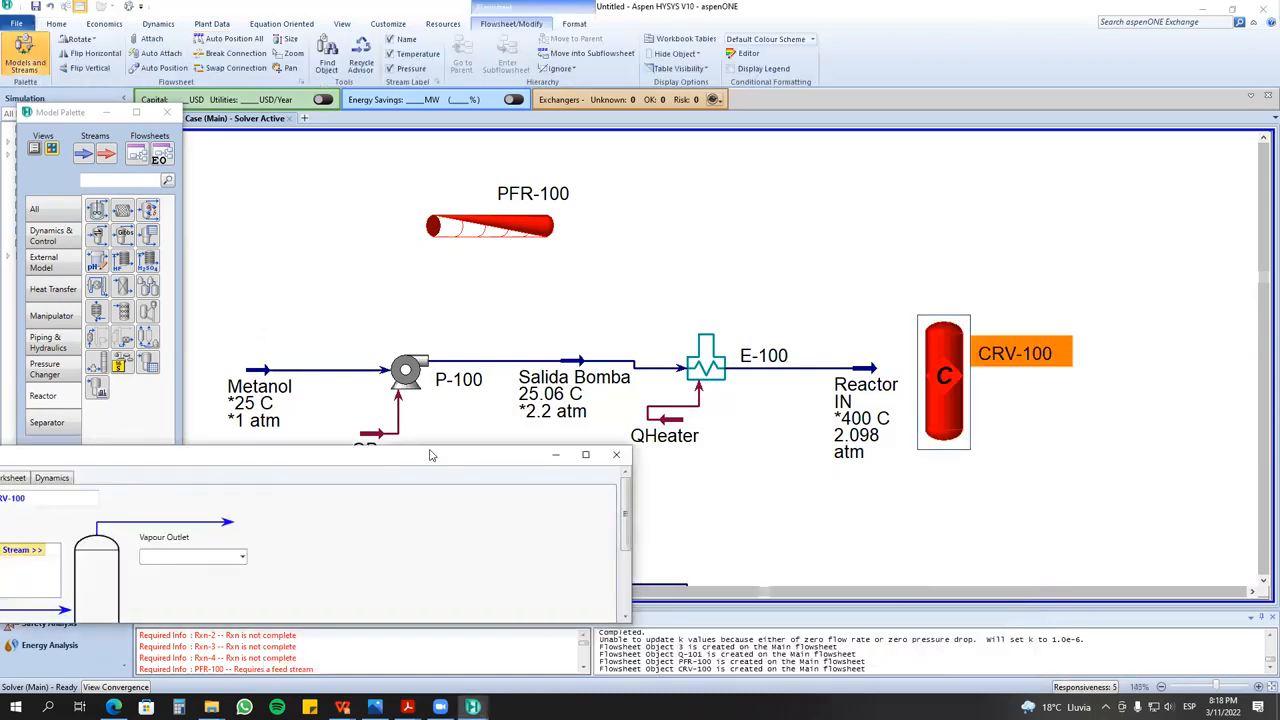
- Connect the Reactor IN stream as the inlet of the conversion reactor CRV-100
left_click_drag(429, 455, 517, 380)
left_click_drag(587, 548, 587, 602)
left_click(100, 474)
left_click(130, 475)
left_click(67, 505)
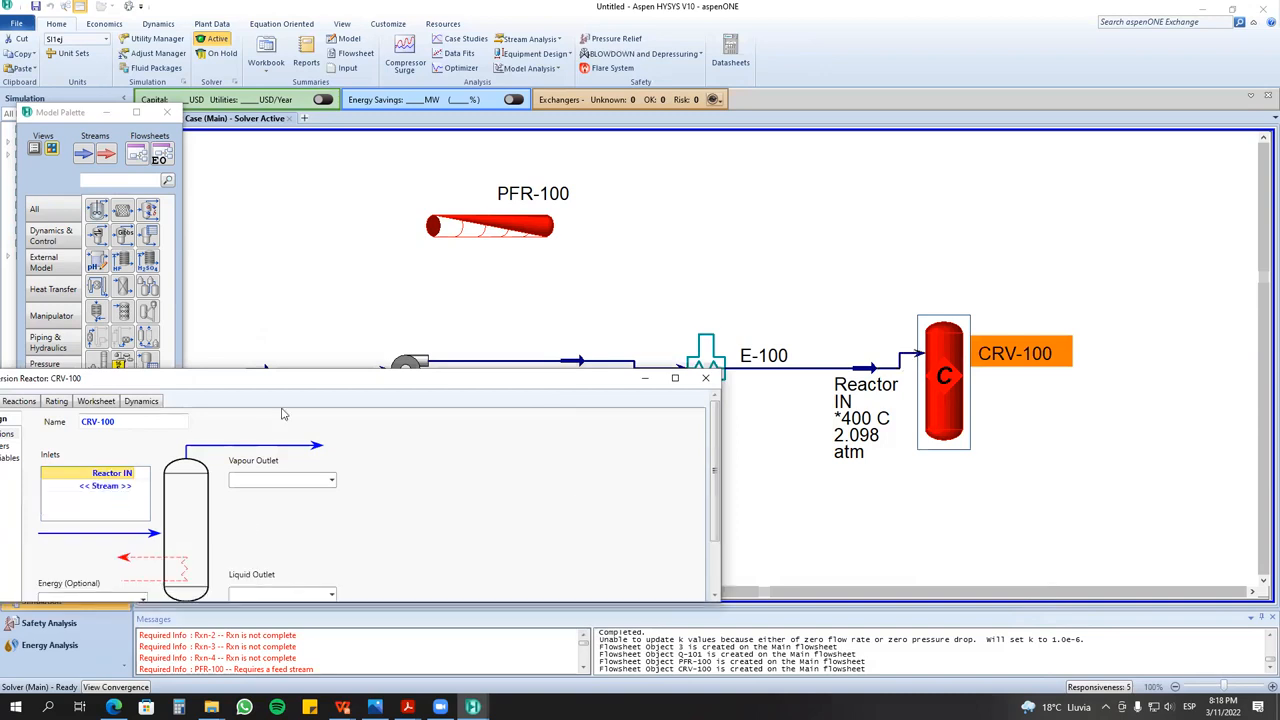
- Create the vapour outlet stream of CRV-100 with the name Salida Vapor
left_click_drag(317, 370, 329, 300)
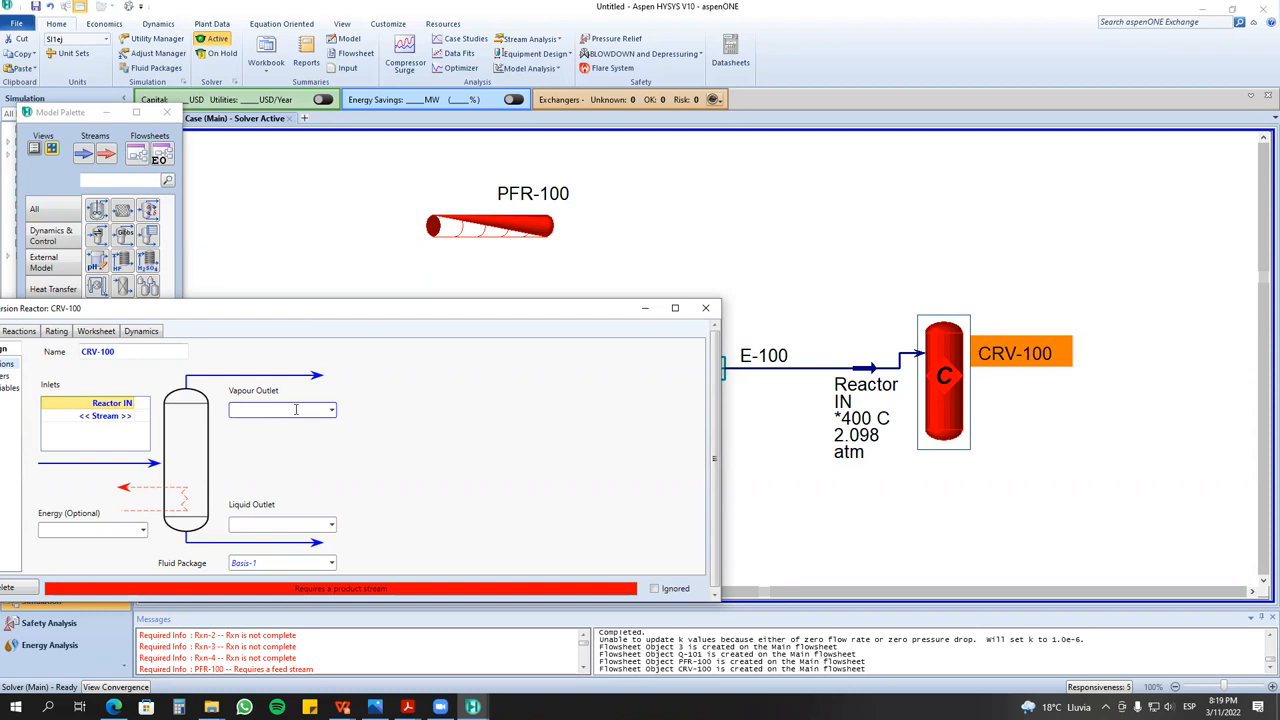
type("as")
type("Salida")
type(" Vapo")
type("r")
key("Return")
left_click(252, 524)
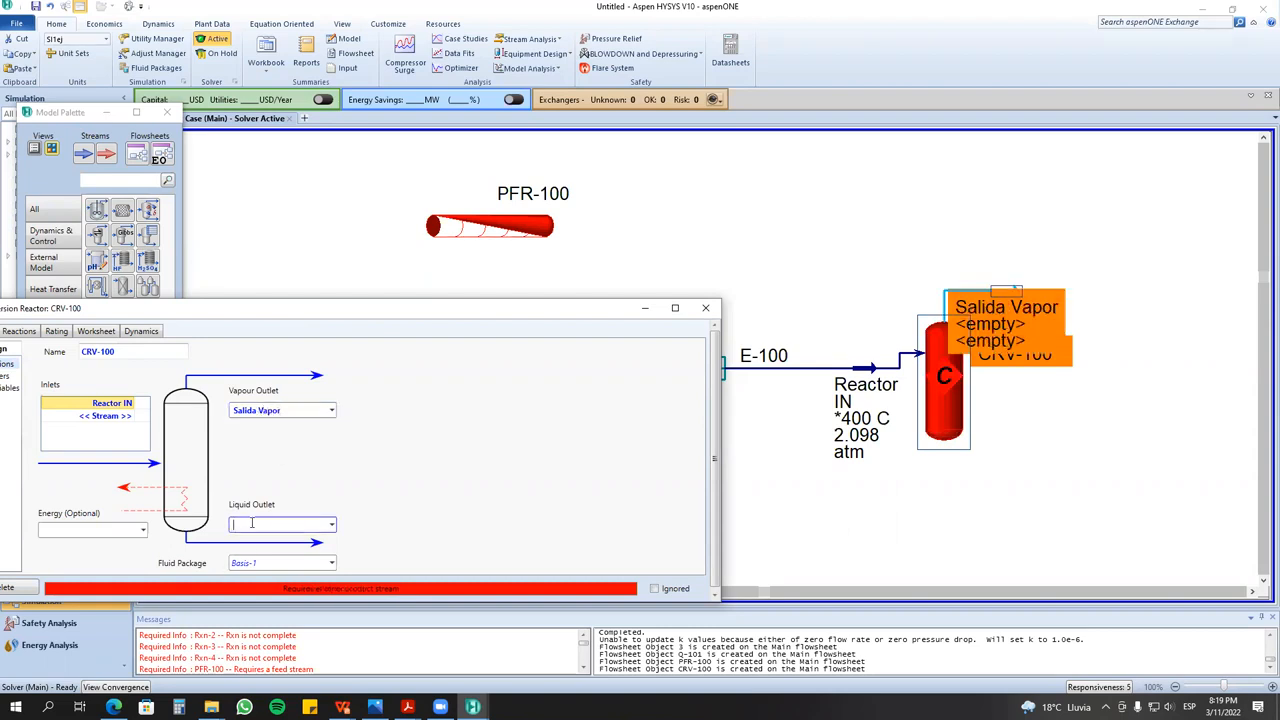
type("Sa")
key("BackSpace")
key("BackSpace")
- Check the conditions of the Reactor IN stream in its worksheet
left_click_drag(335, 313, 356, 434)
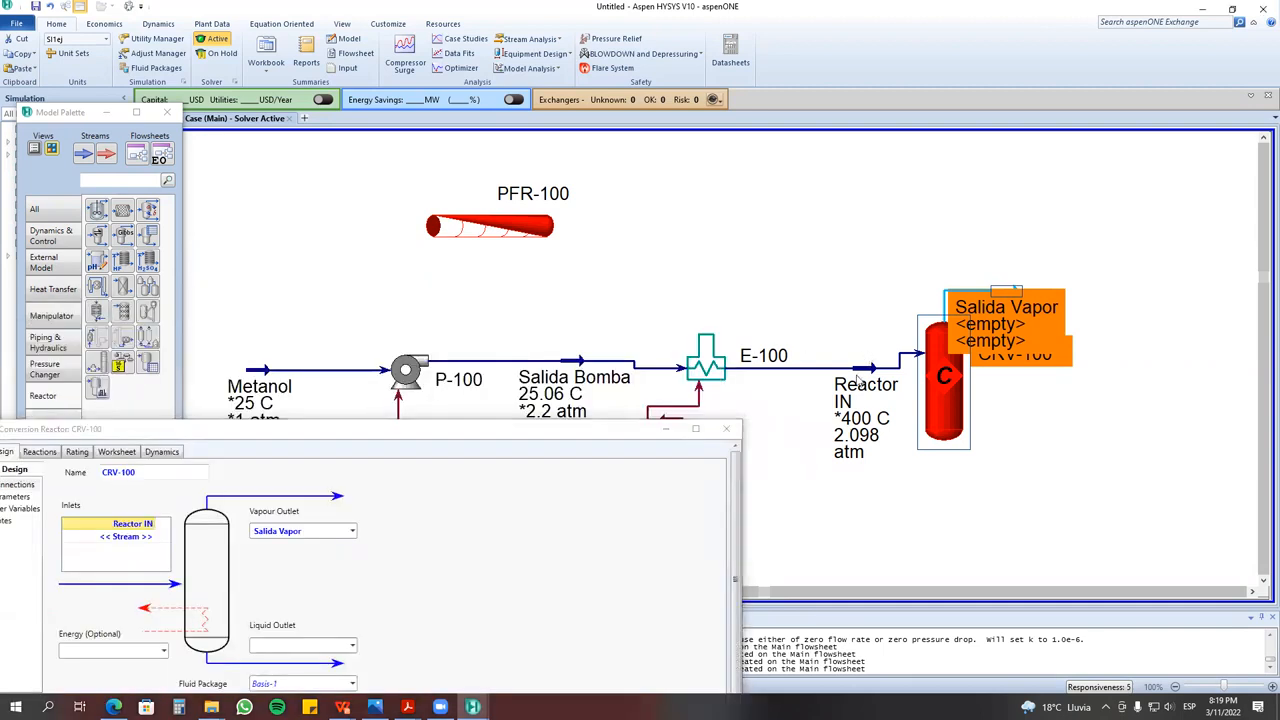
double_click(860, 388)
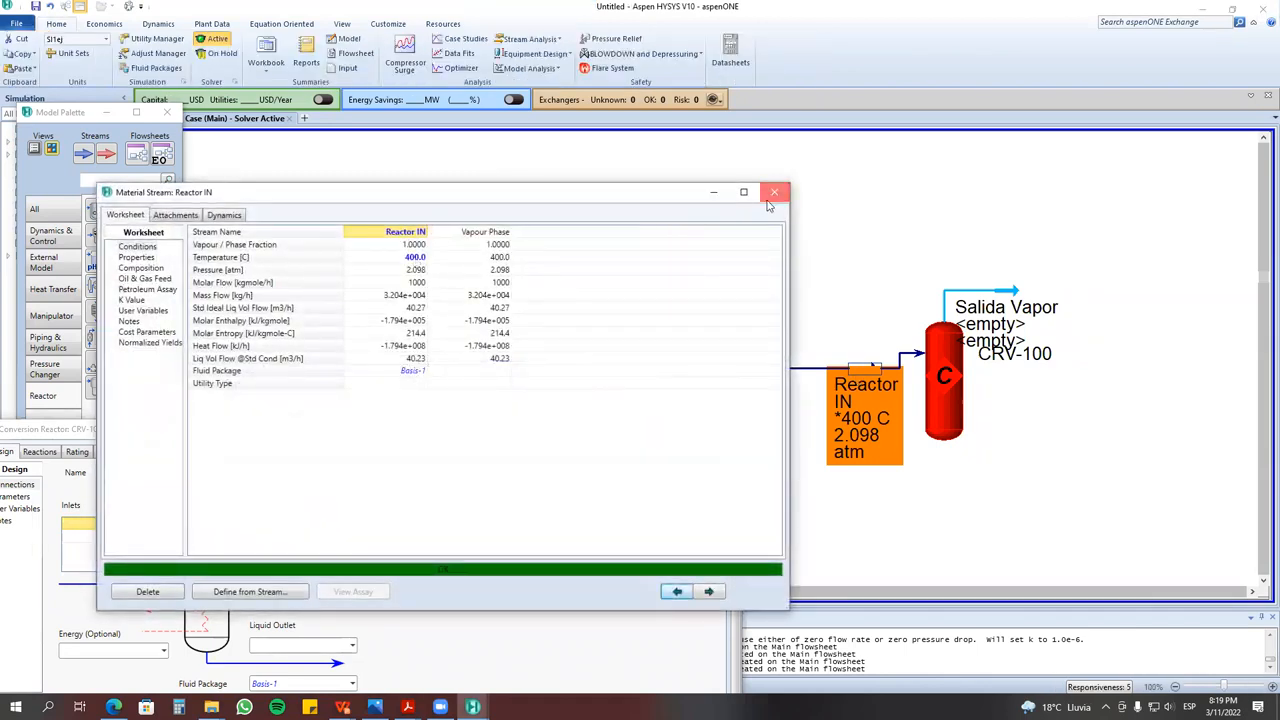
left_click(774, 191)
- Assign the reaction set Set-1 to the conversion reactor CRV-100
left_click_drag(416, 425, 512, 232)
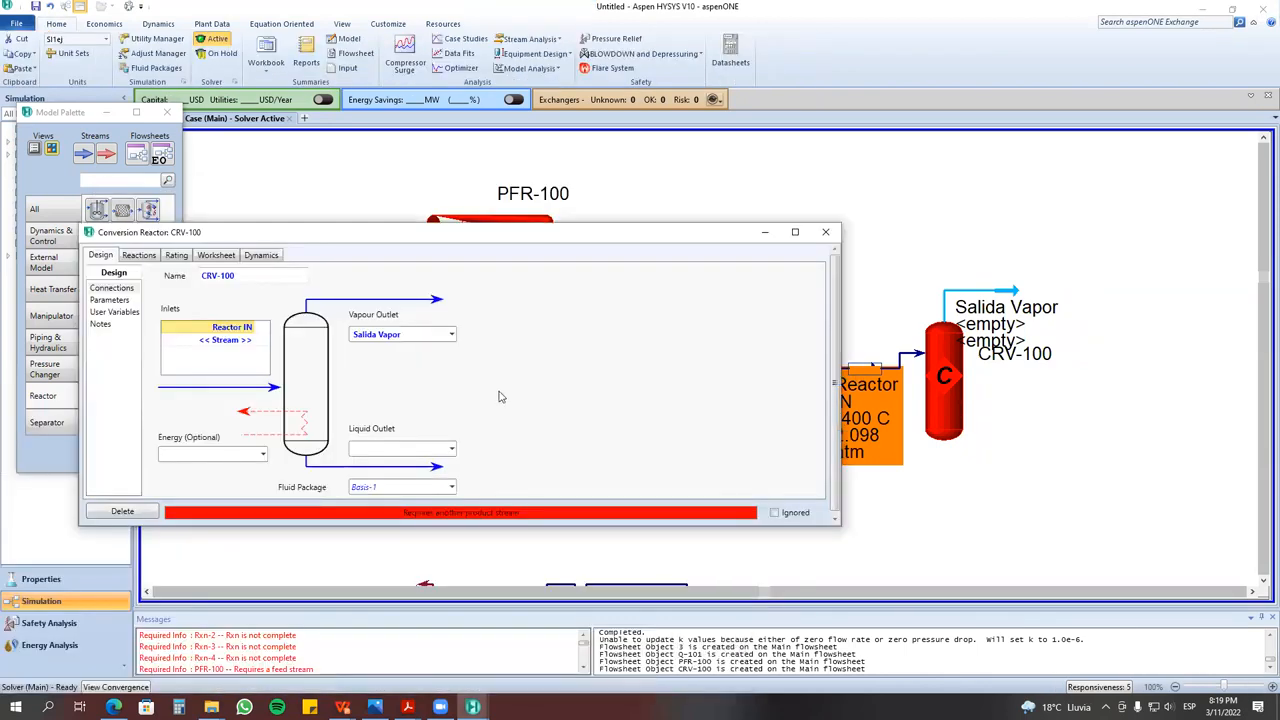
left_click(140, 255)
left_click(310, 293)
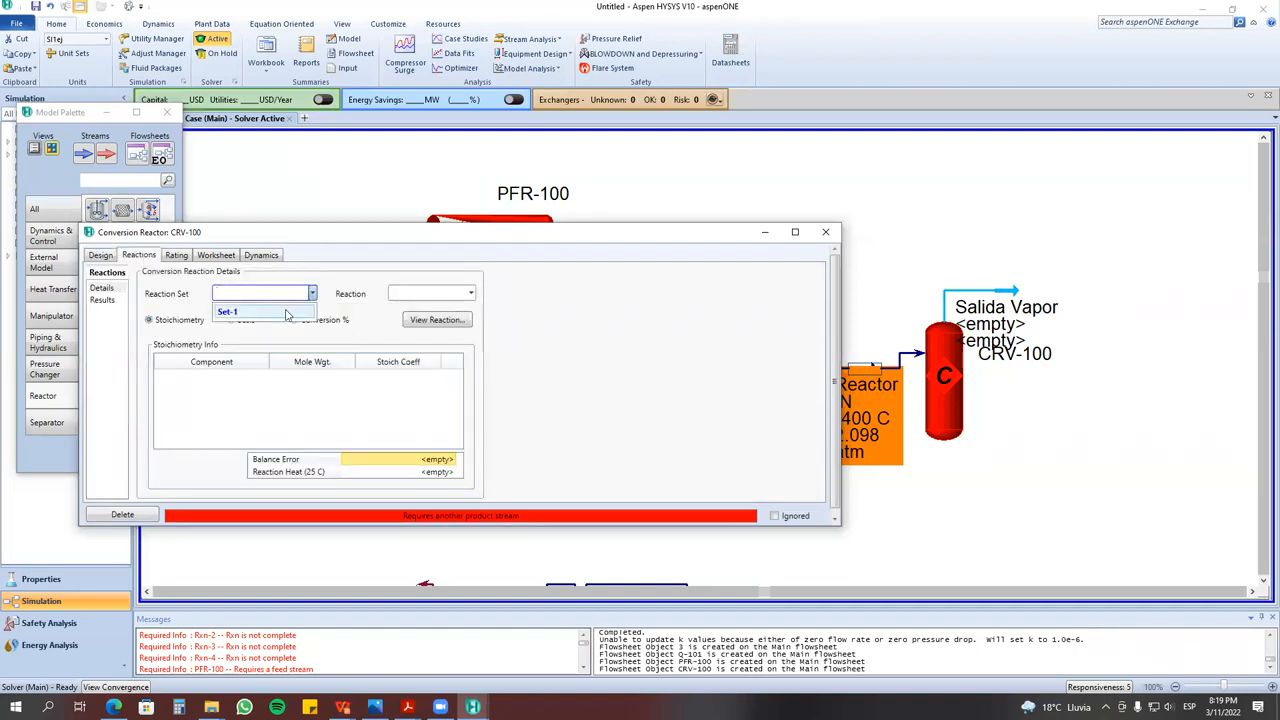
left_click(286, 313)
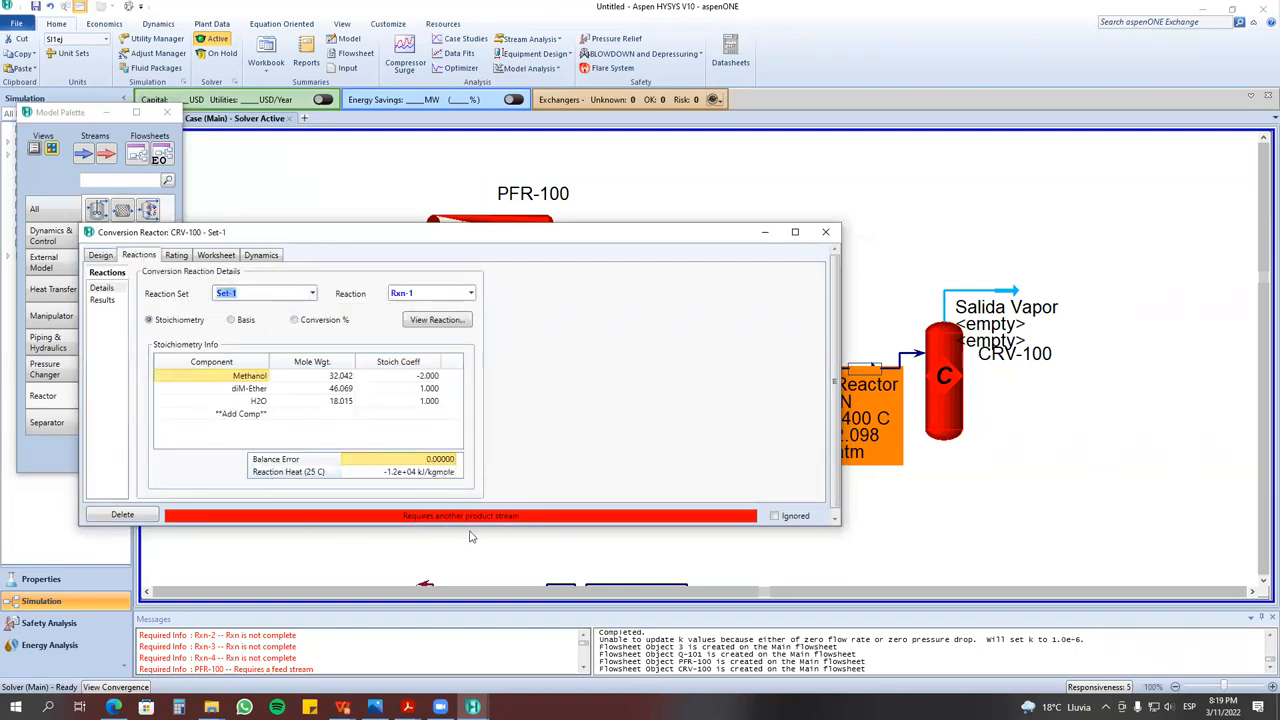
- Create the liquid outlet stream of CRV-100 with the name liquido
left_click_drag(472, 526, 450, 567)
left_click(411, 552)
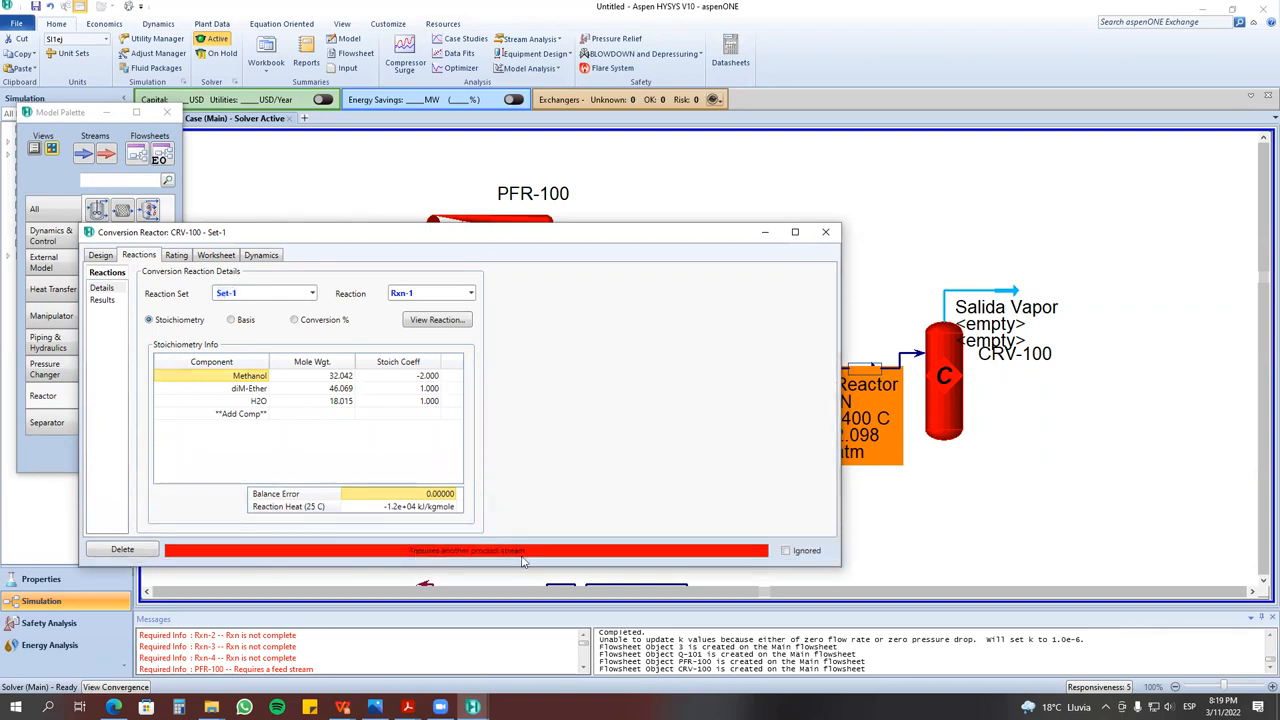
left_click(1228, 688)
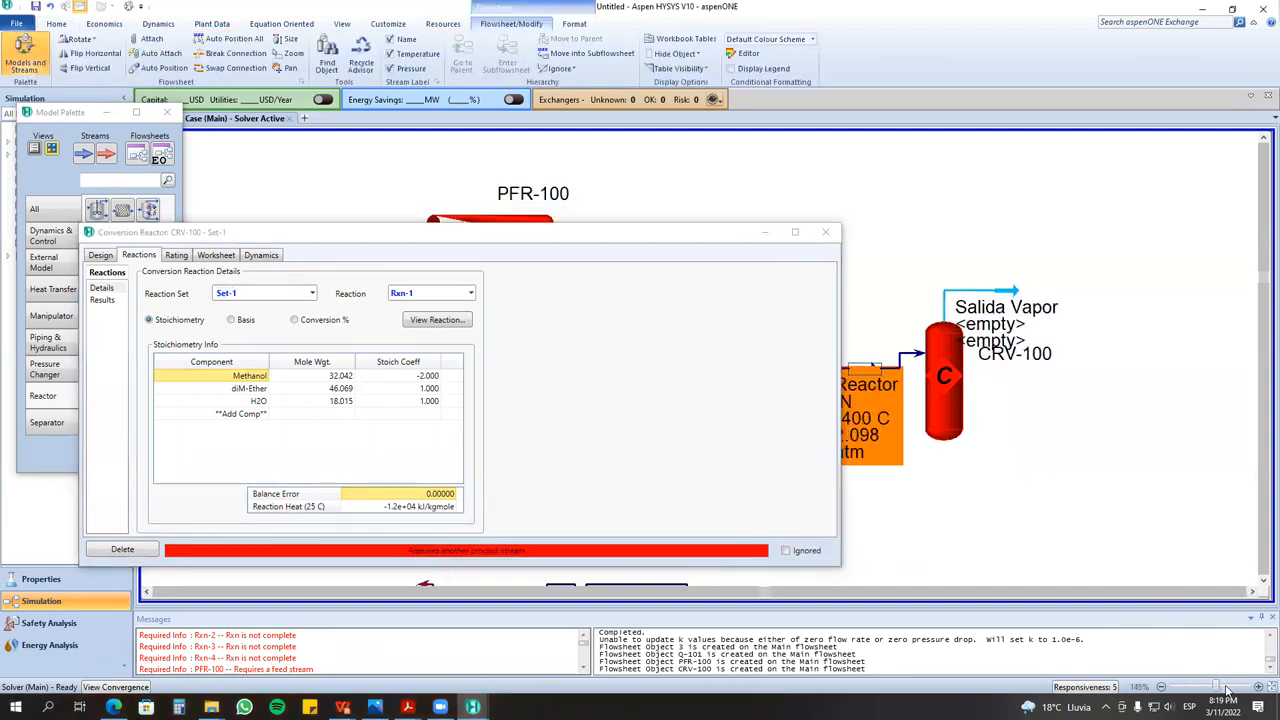
left_click(1228, 688)
left_click(1228, 688)
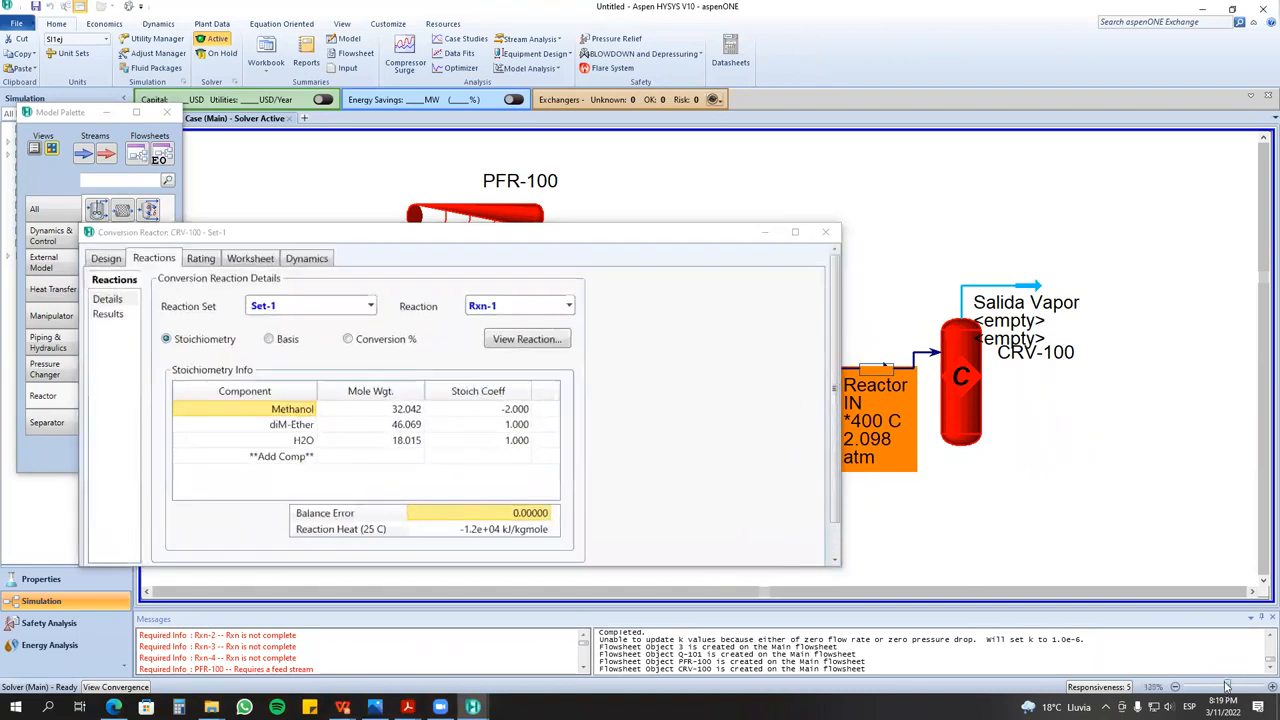
left_click_drag(1227, 686, 1225, 686)
scroll(733, 493, "down", 1)
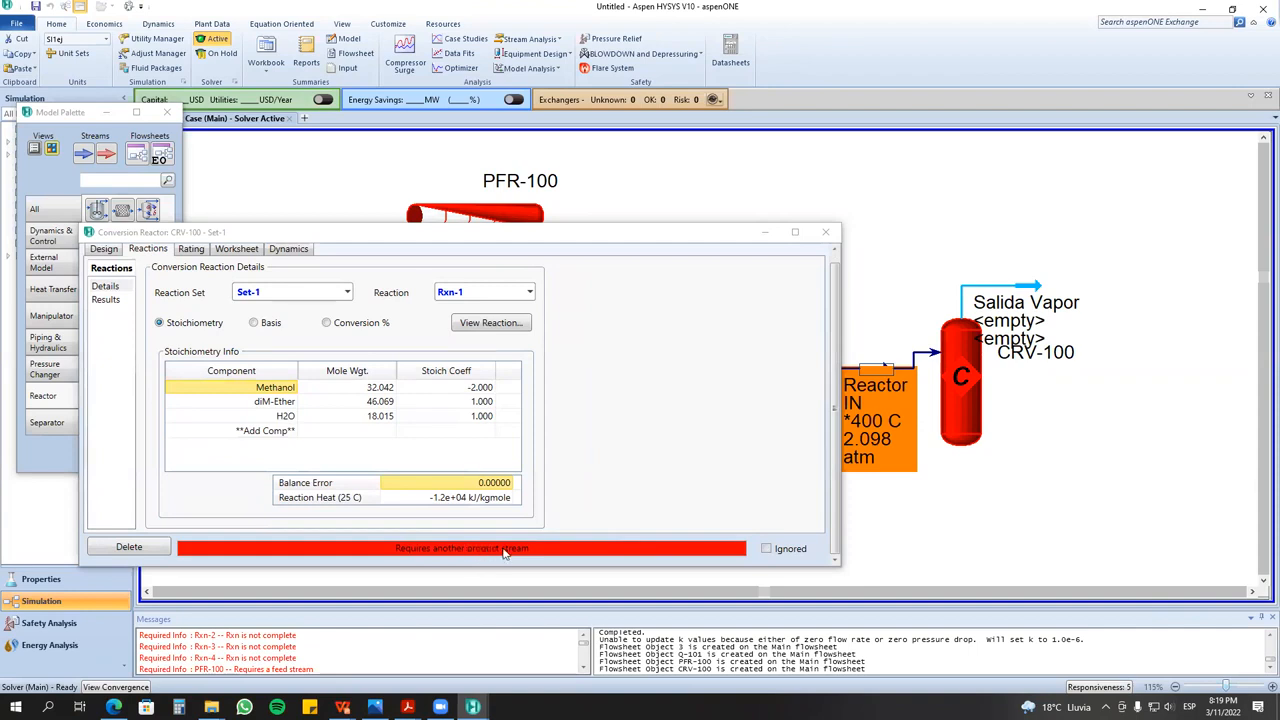
left_click(101, 250)
left_click(470, 474)
type("liquido")
key("Return")
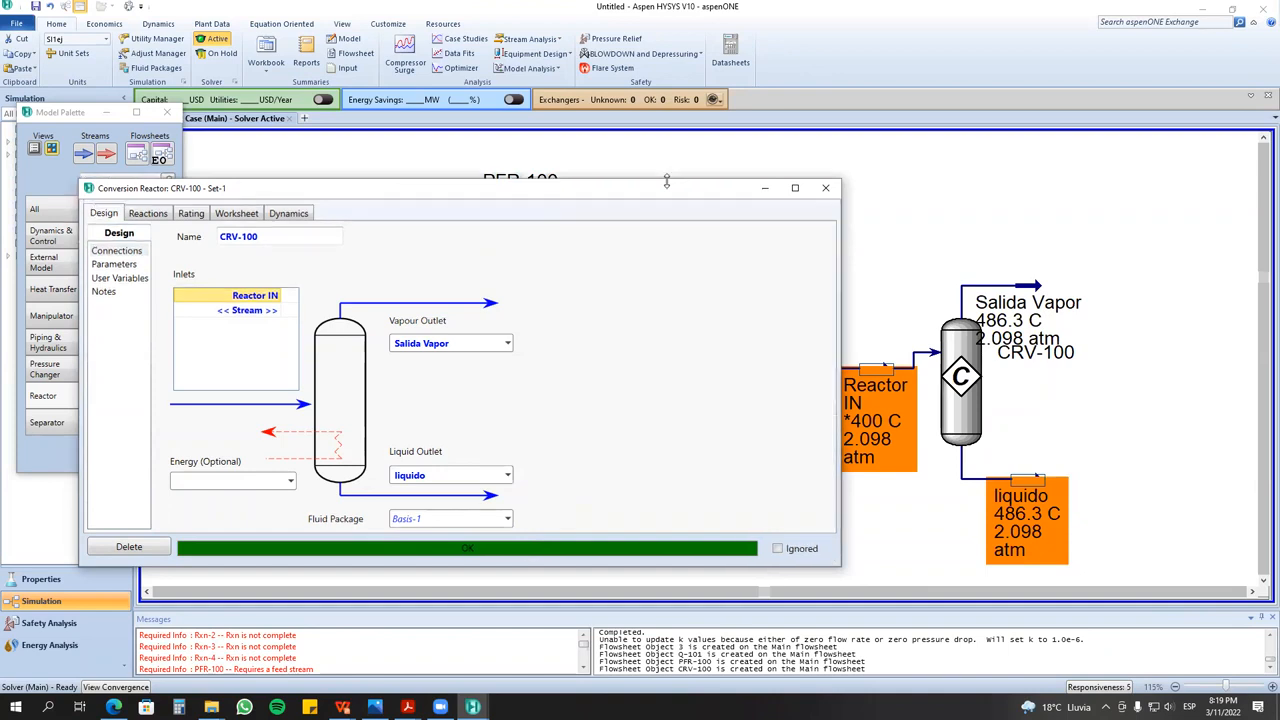
- Review the worksheet conditions of the two reactor outlet streams, liquido and Salida Vapor
left_click_drag(660, 228, 609, 339)
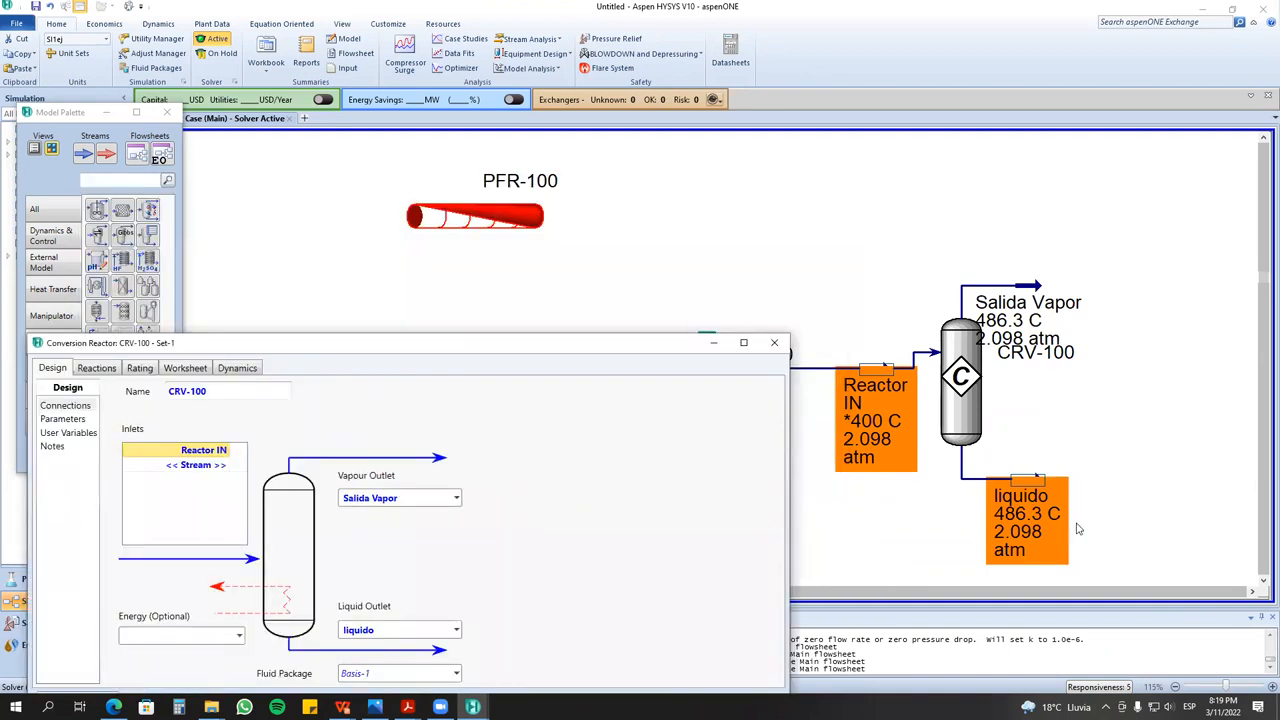
left_click(1027, 484)
double_click(1003, 484)
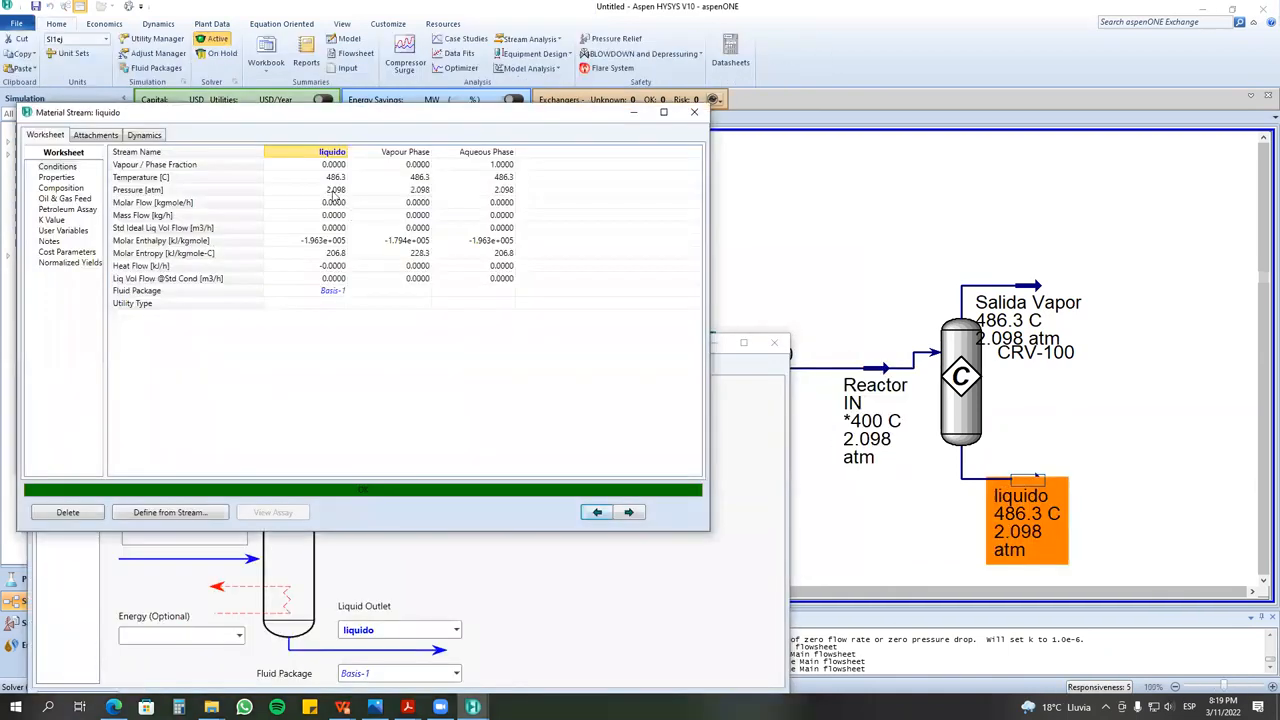
left_click(694, 112)
double_click(1030, 292)
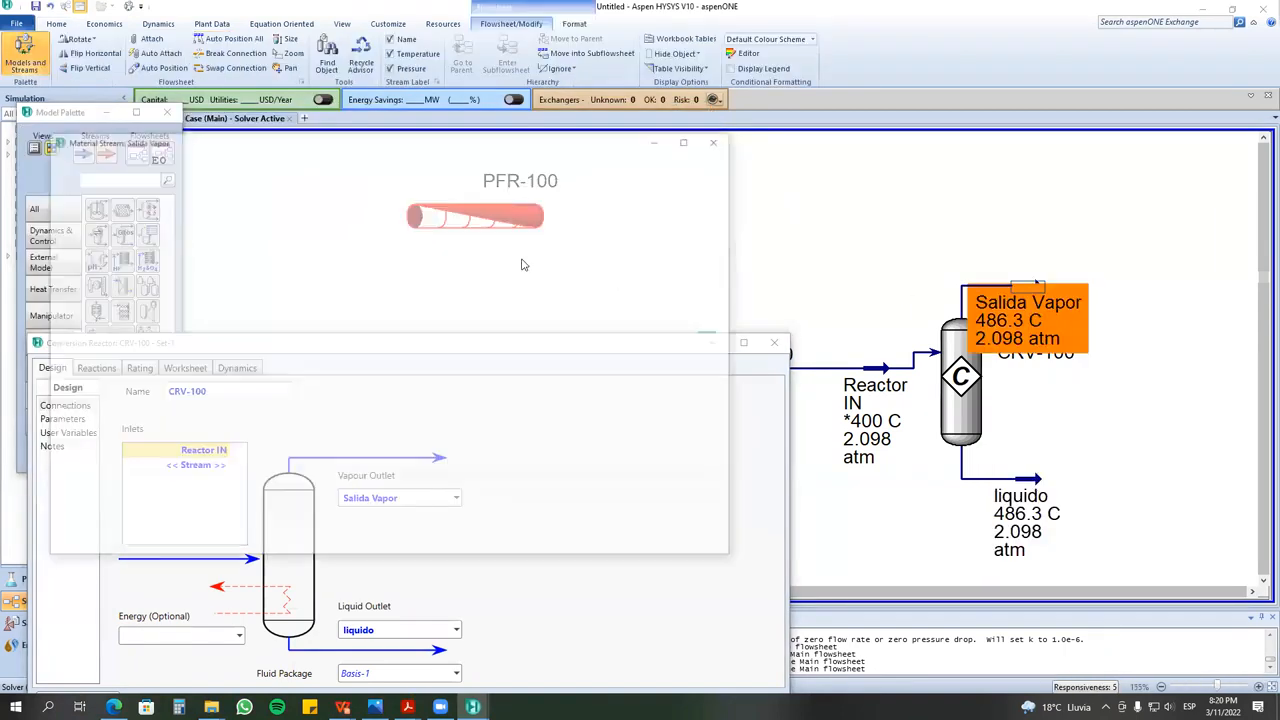
left_click_drag(361, 254, 360, 235)
left_click(724, 140)
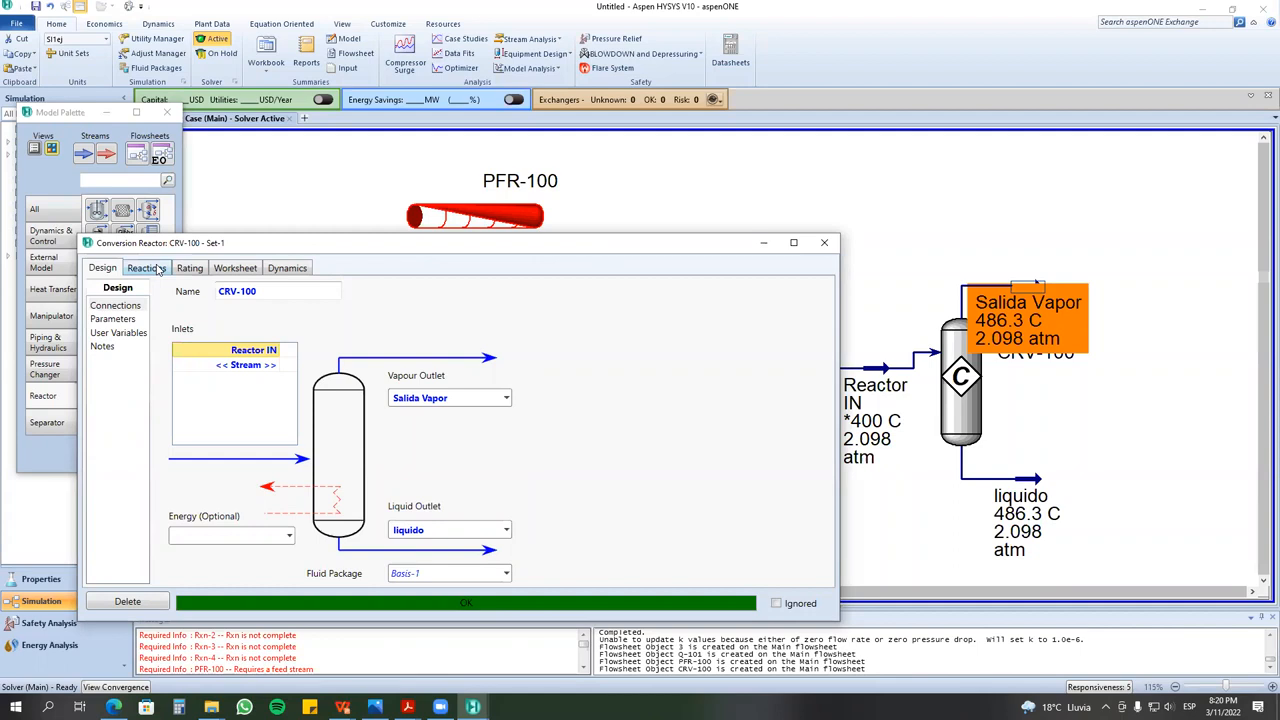
- Examine the reaction details and the conversion results of Rxn-1 in the CRV-100 reactor
left_click(158, 269)
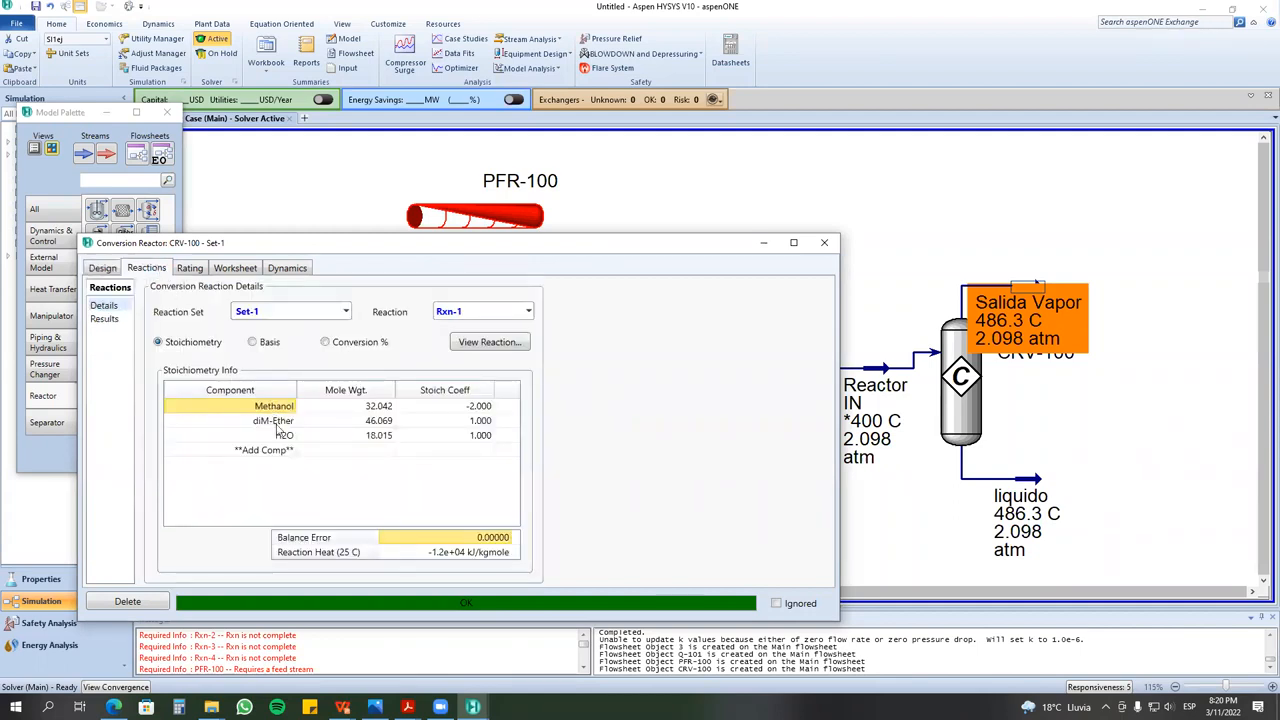
left_click(112, 320)
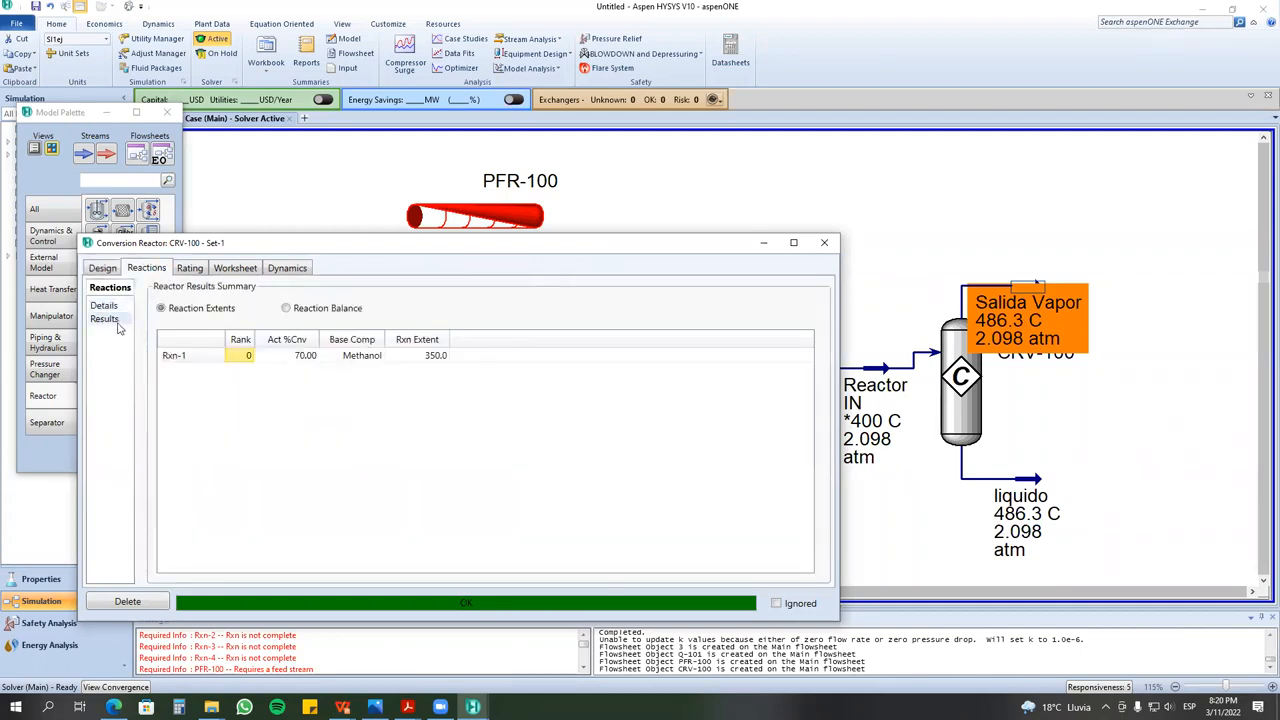
left_click(302, 363)
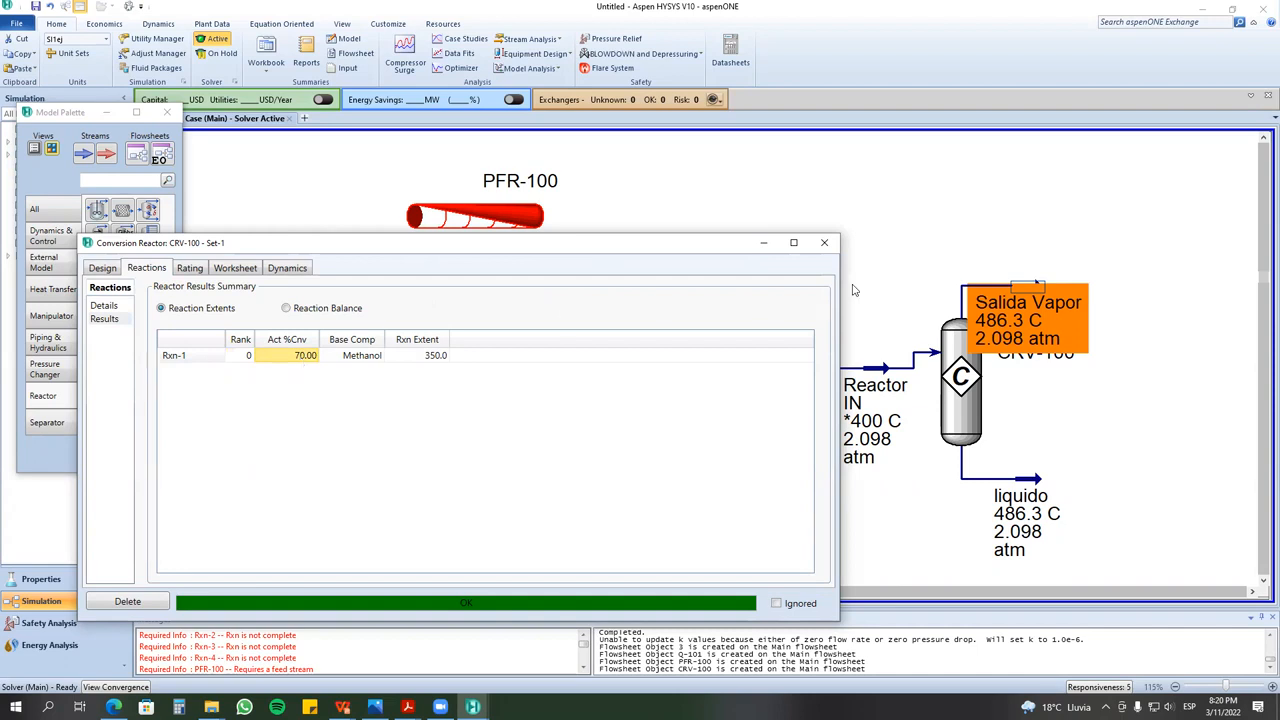
- Move the Salida Vapor and liquido streams farther away from the CRV-100 reactor on the flowsheet
left_click(938, 264)
left_click_drag(1082, 258, 1114, 267)
left_click_drag(1032, 486, 1124, 524)
left_click(1116, 425)
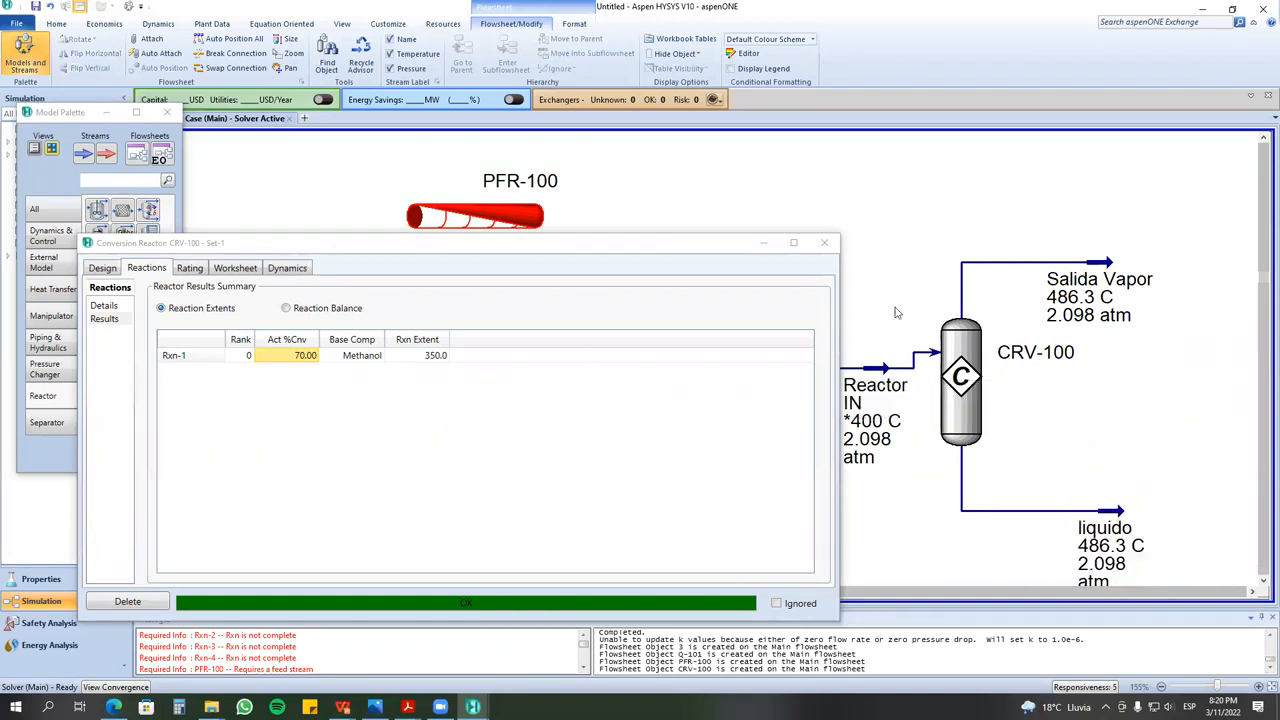
- Compare the sizing data of the conversion reactor with the tube dimensions and packing of PFR-100
mouse_move(879, 378)
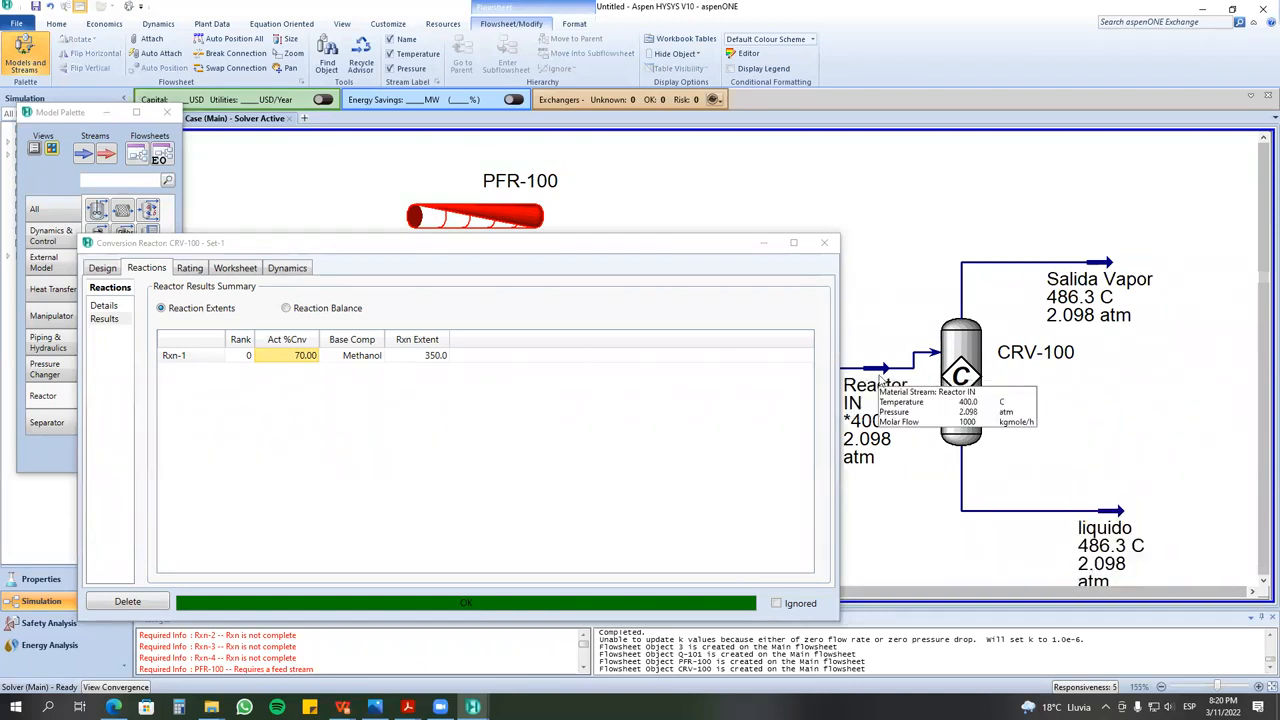
left_click(193, 270)
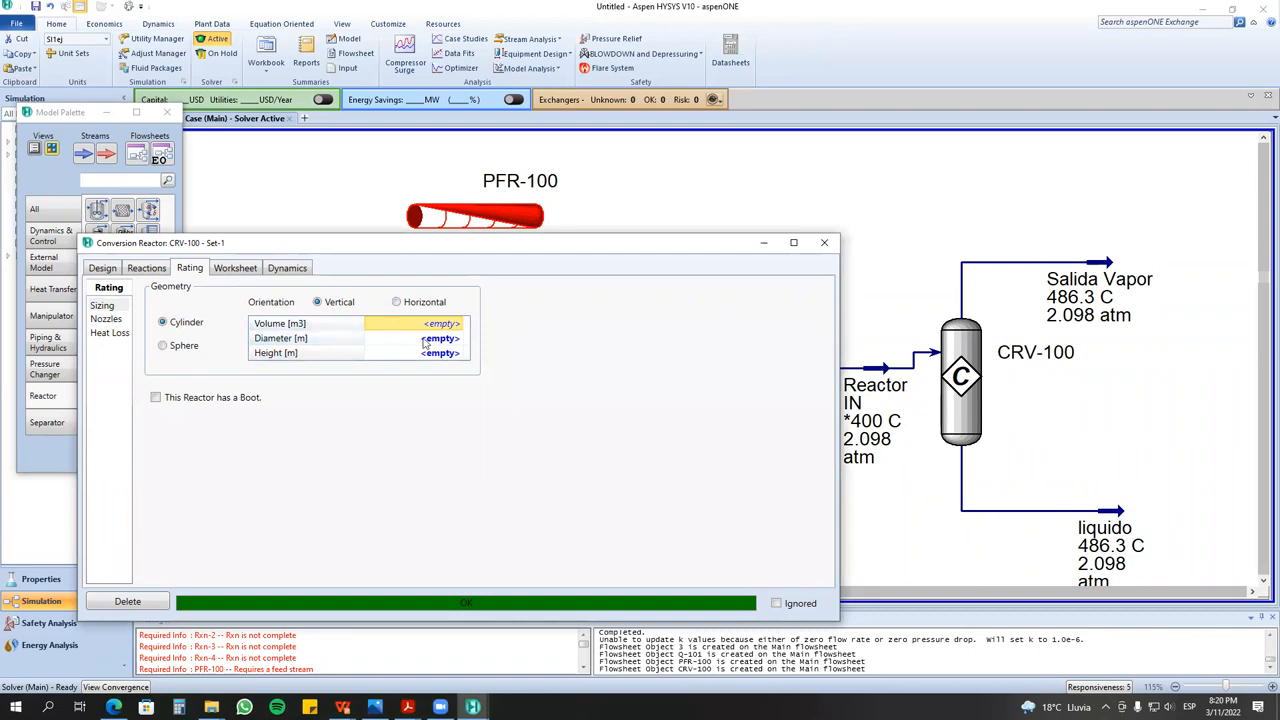
double_click(476, 216)
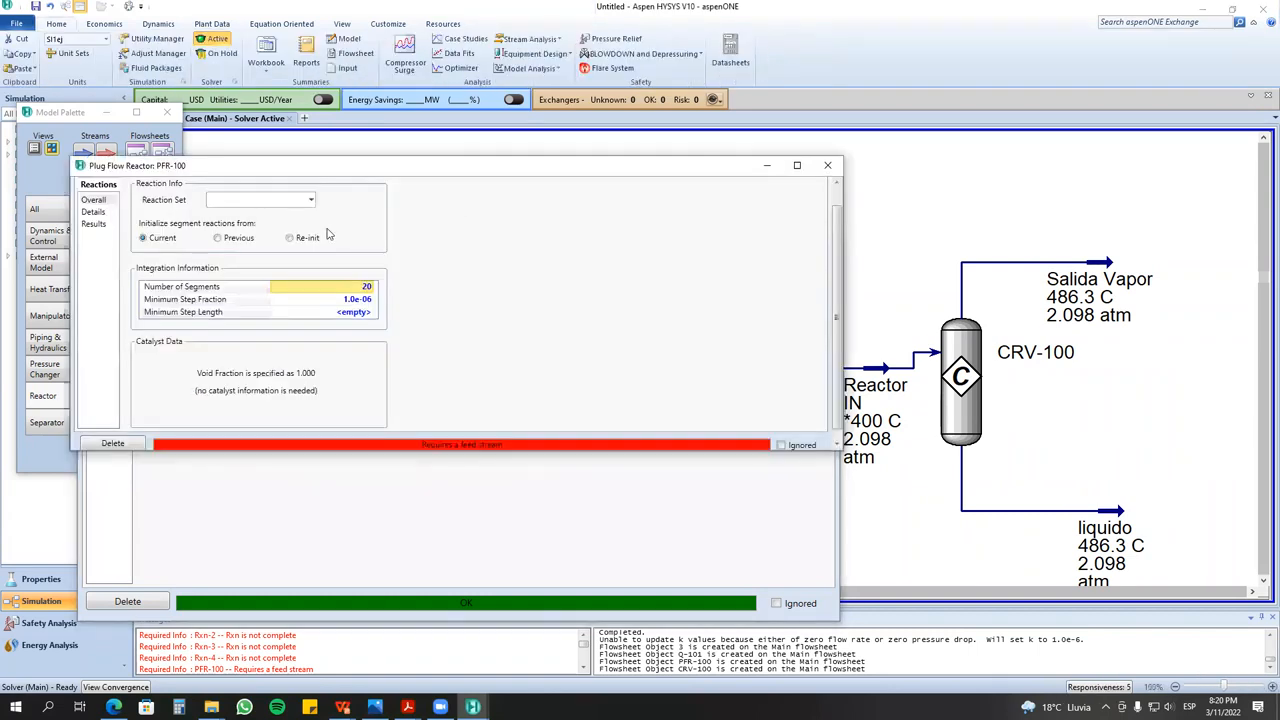
left_click(170, 191)
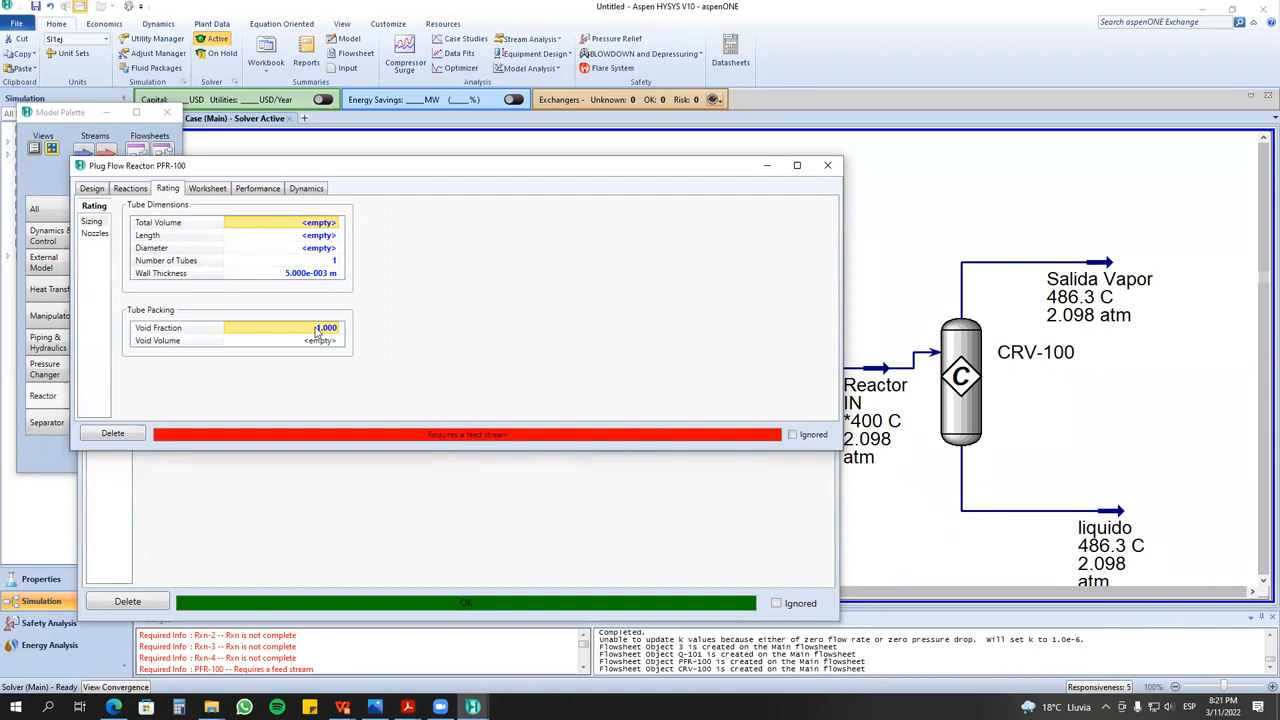
left_click(827, 165)
- Delete the unused plug flow reactor PFR-100 from the flowsheet
left_click(512, 214)
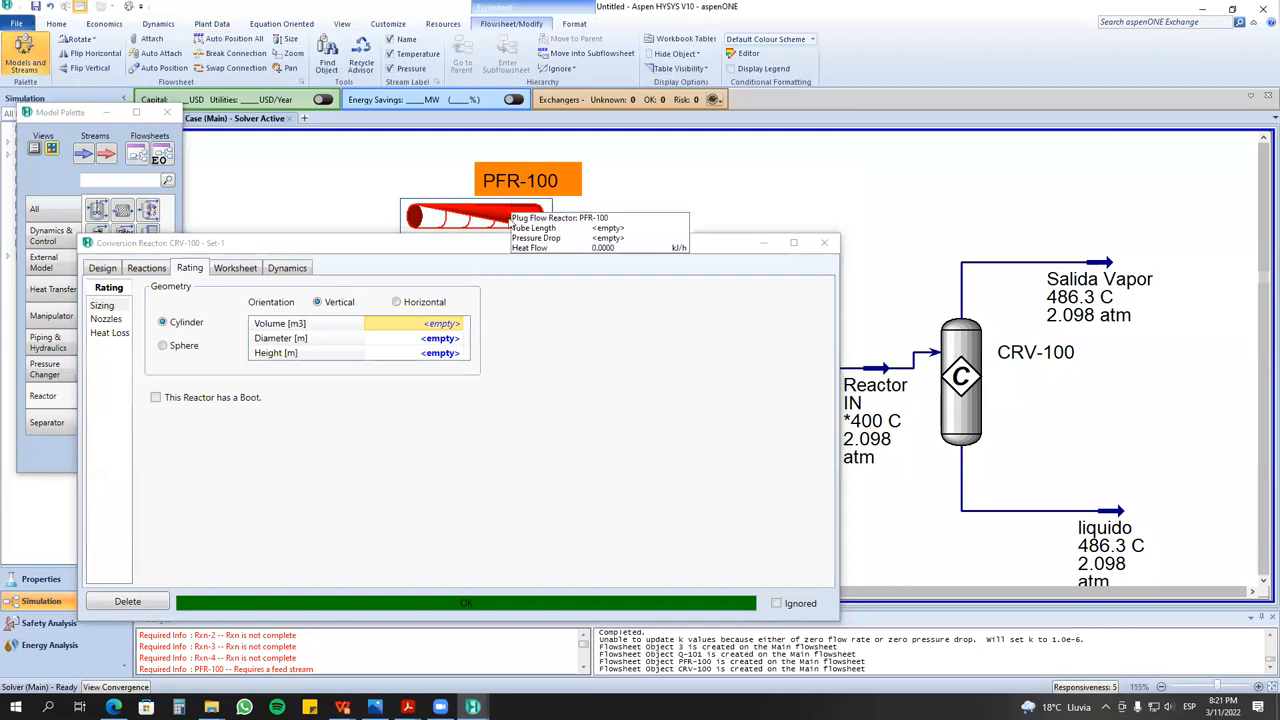
key("Delete")
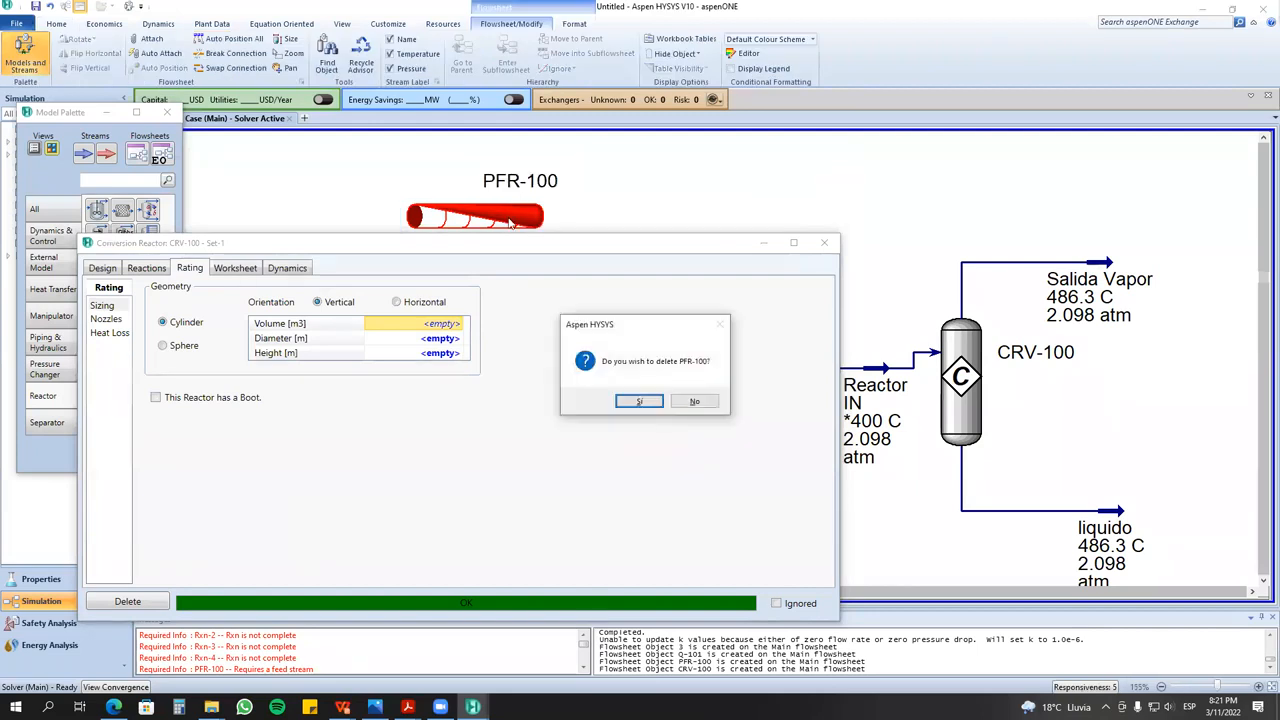
left_click(628, 402)
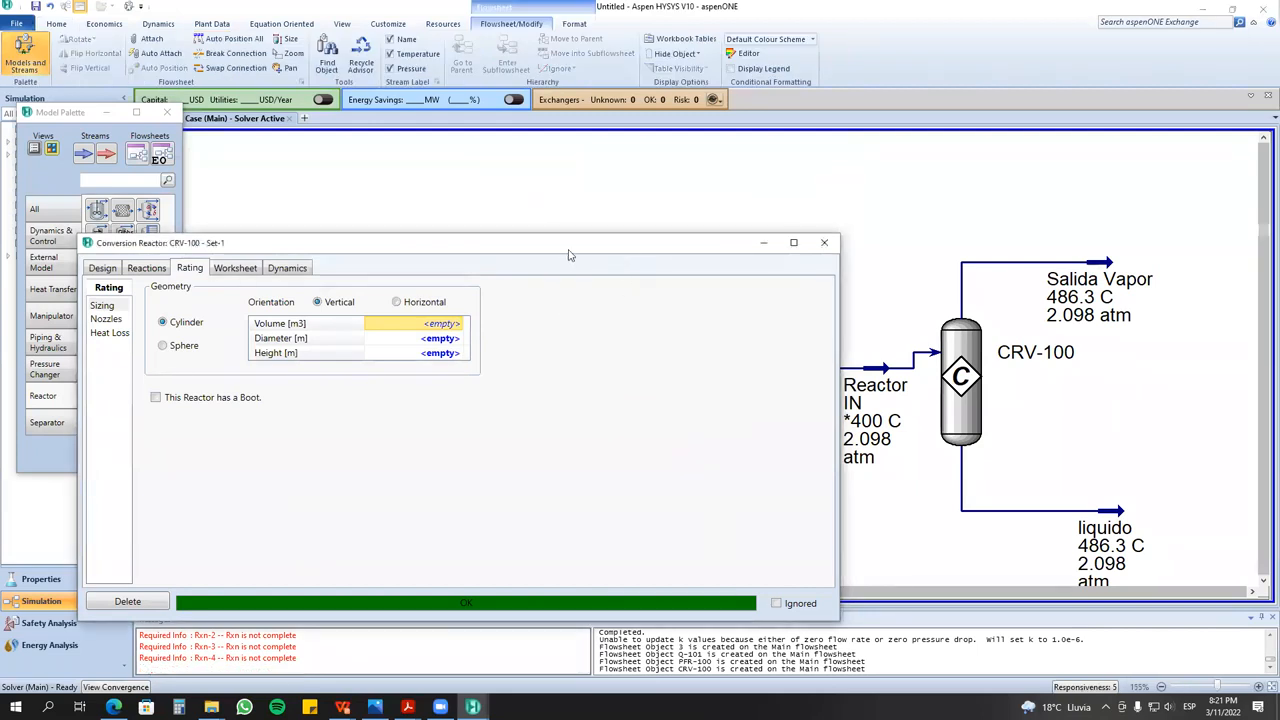
- Show the CRV-100 connections again and shift the Salida Vapor stream slightly closer to the reactor
left_click(146, 268)
left_click(102, 268)
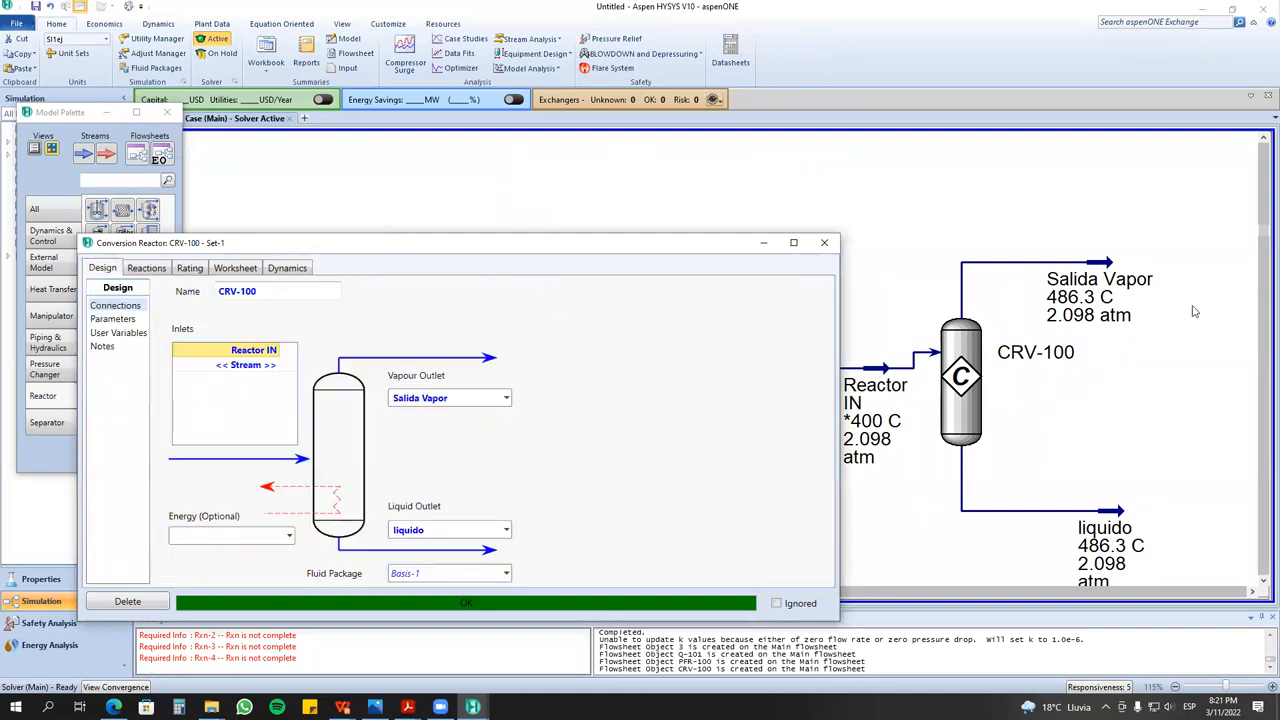
left_click(1056, 294)
left_click_drag(1056, 294, 1093, 271)
left_click(1255, 270)
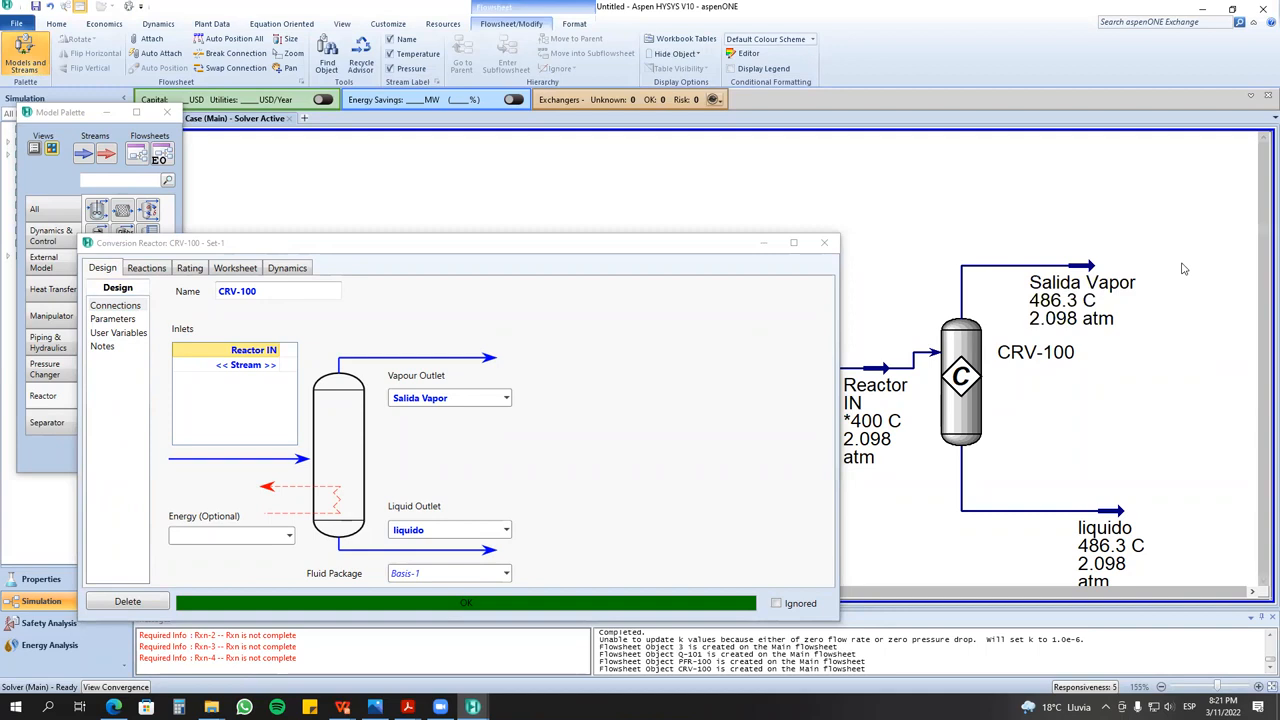
- Attach an energy stream named Qr to the conversion reactor CRV-100
mouse_move(1100, 297)
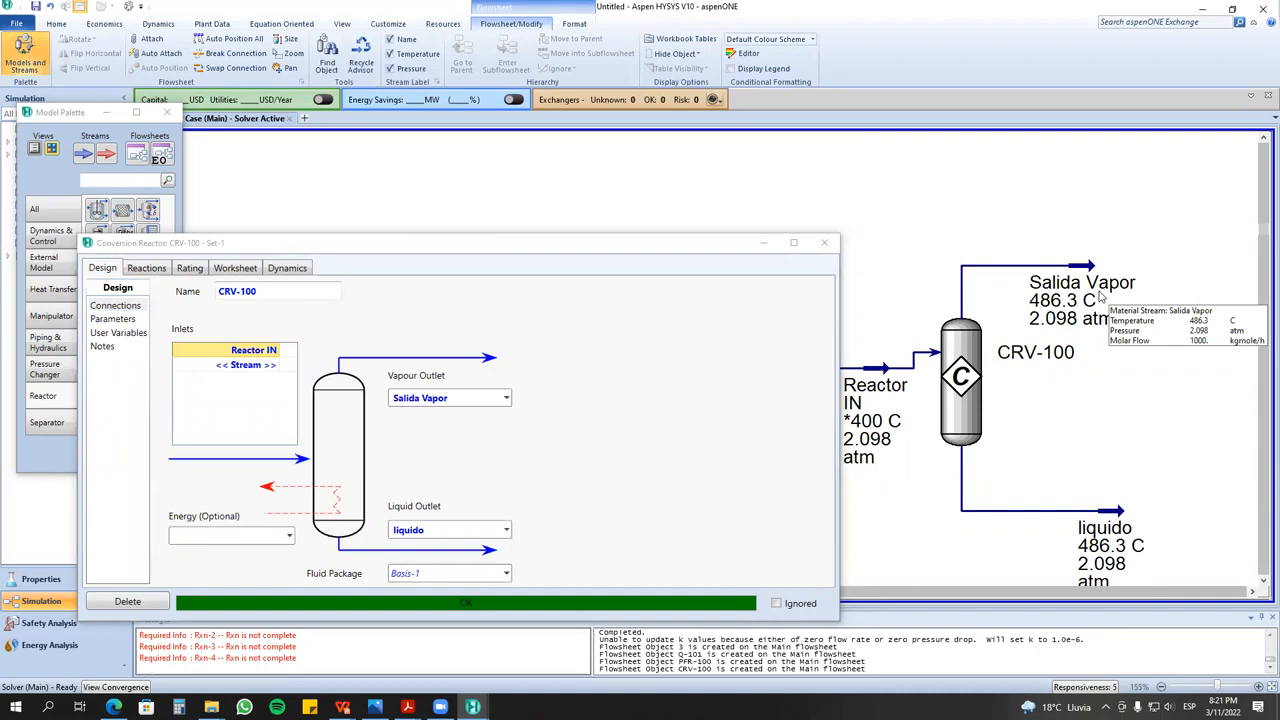
left_click_drag(627, 248, 538, 178)
left_click(205, 470)
left_click(206, 472)
left_click(205, 470)
left_click(176, 469)
type("Qr")
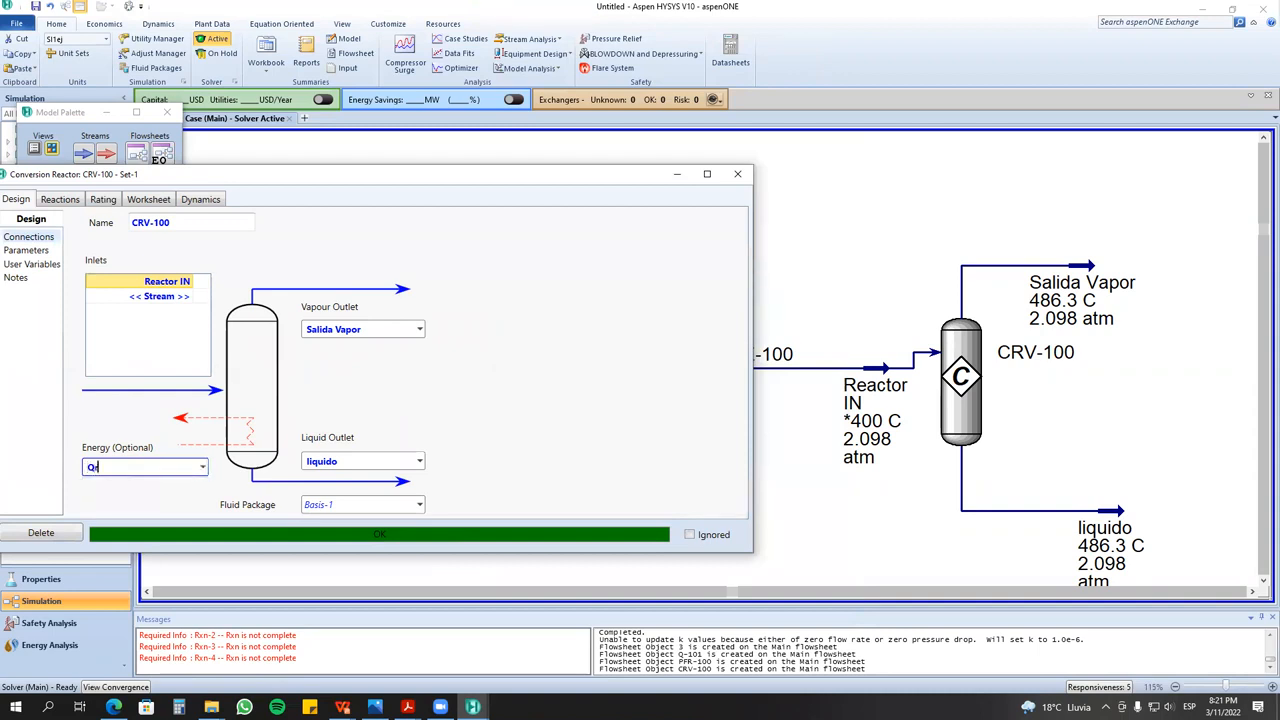
key("Return")
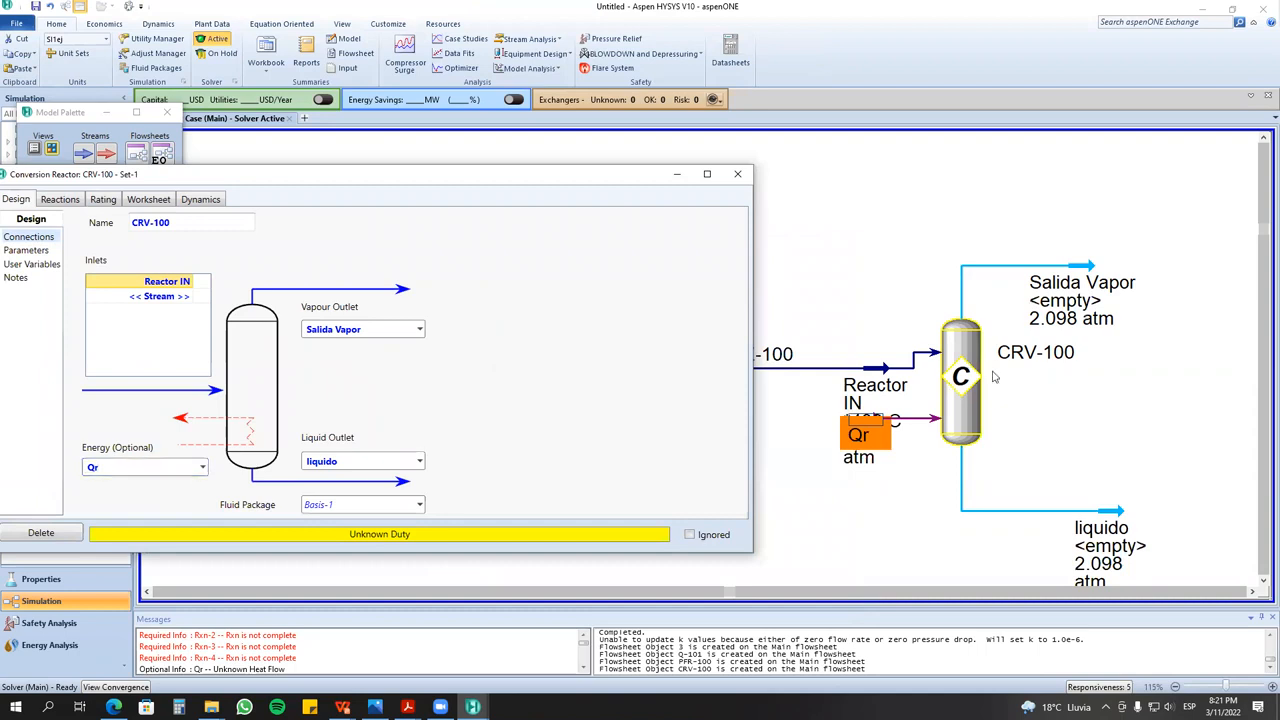
- Set the temperature of the Salida Vapor outlet stream to 400 C
left_click(1078, 272)
double_click(1078, 272)
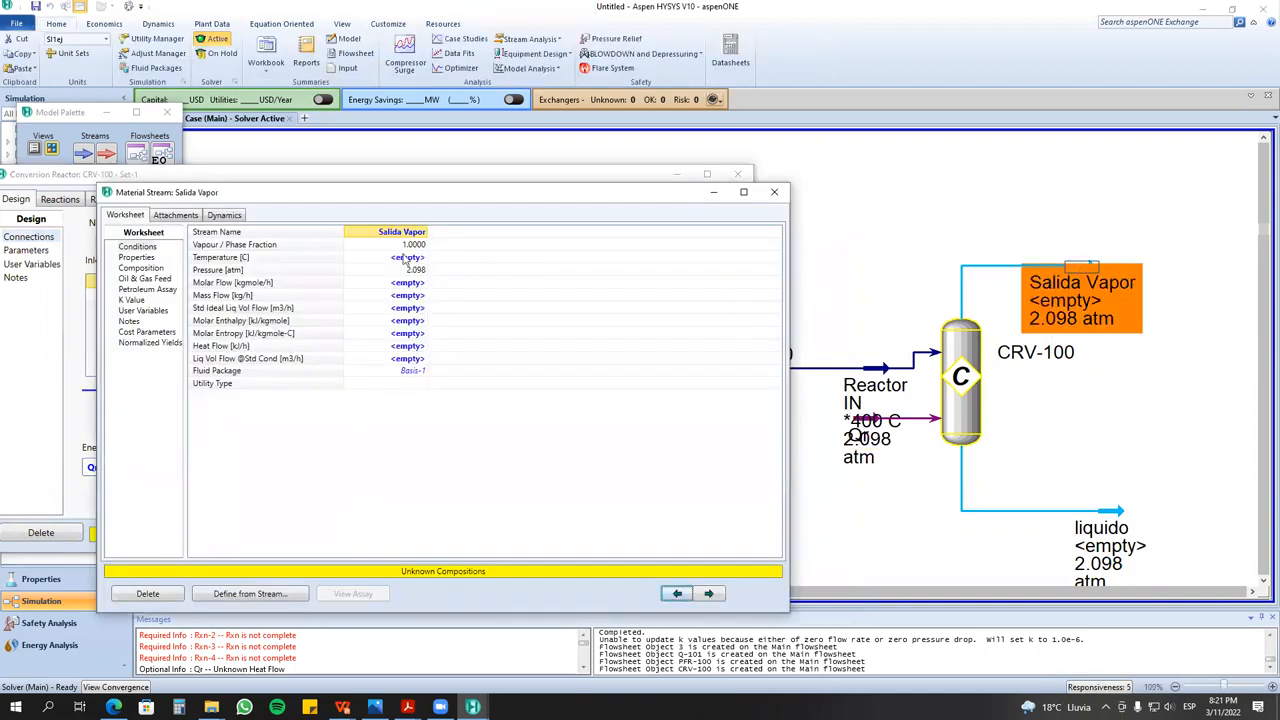
left_click(404, 257)
type("400")
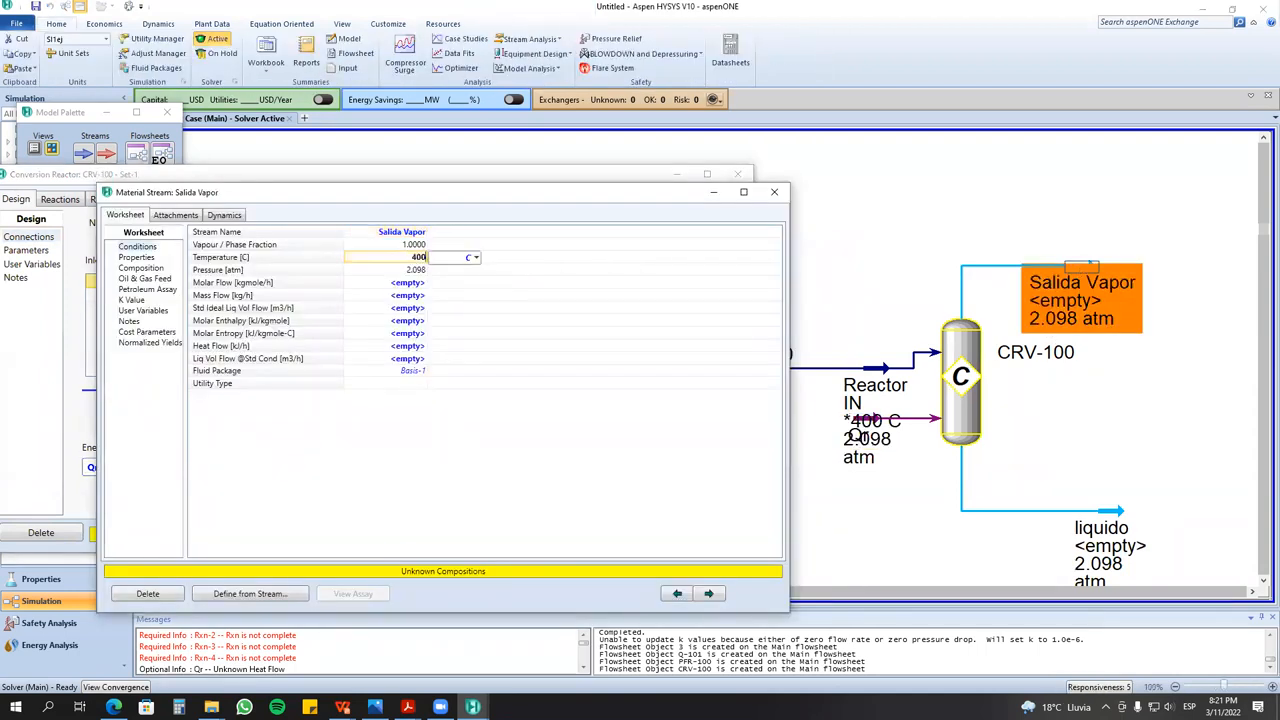
key("Return")
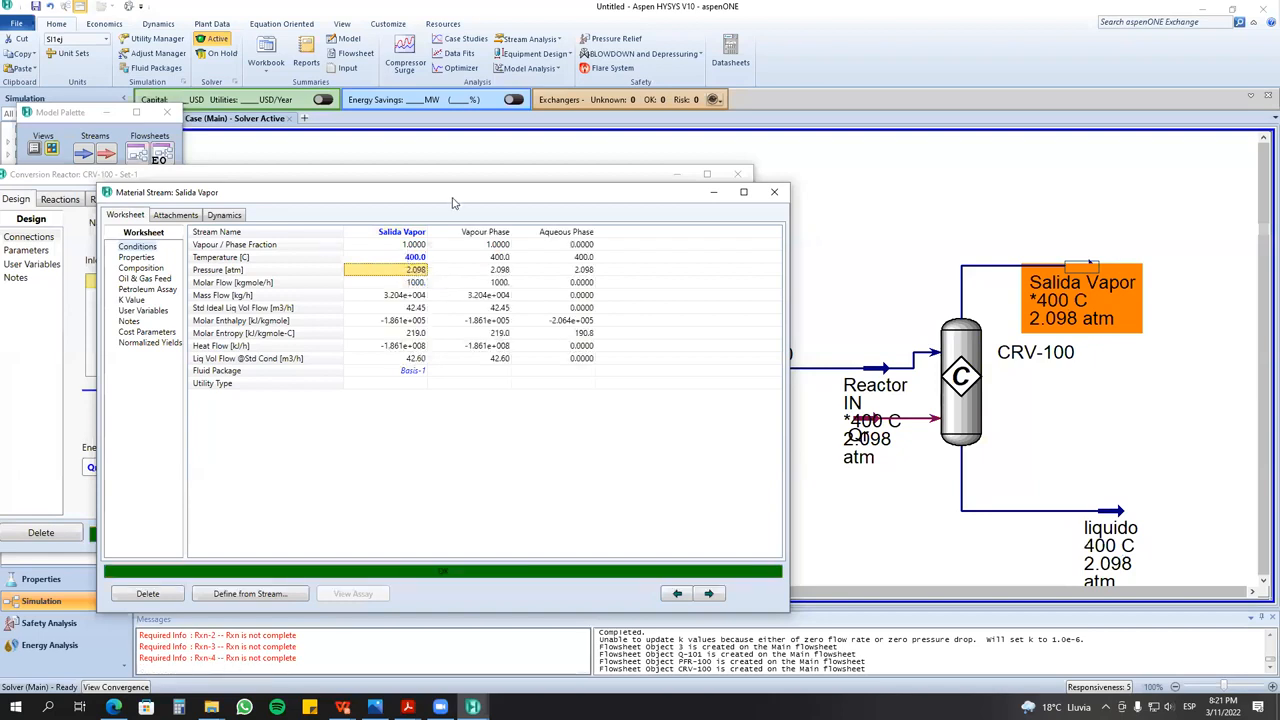
- Uncover the CRV-100 reactor window and check its duty among the design parameters
left_click_drag(453, 198, 463, 396)
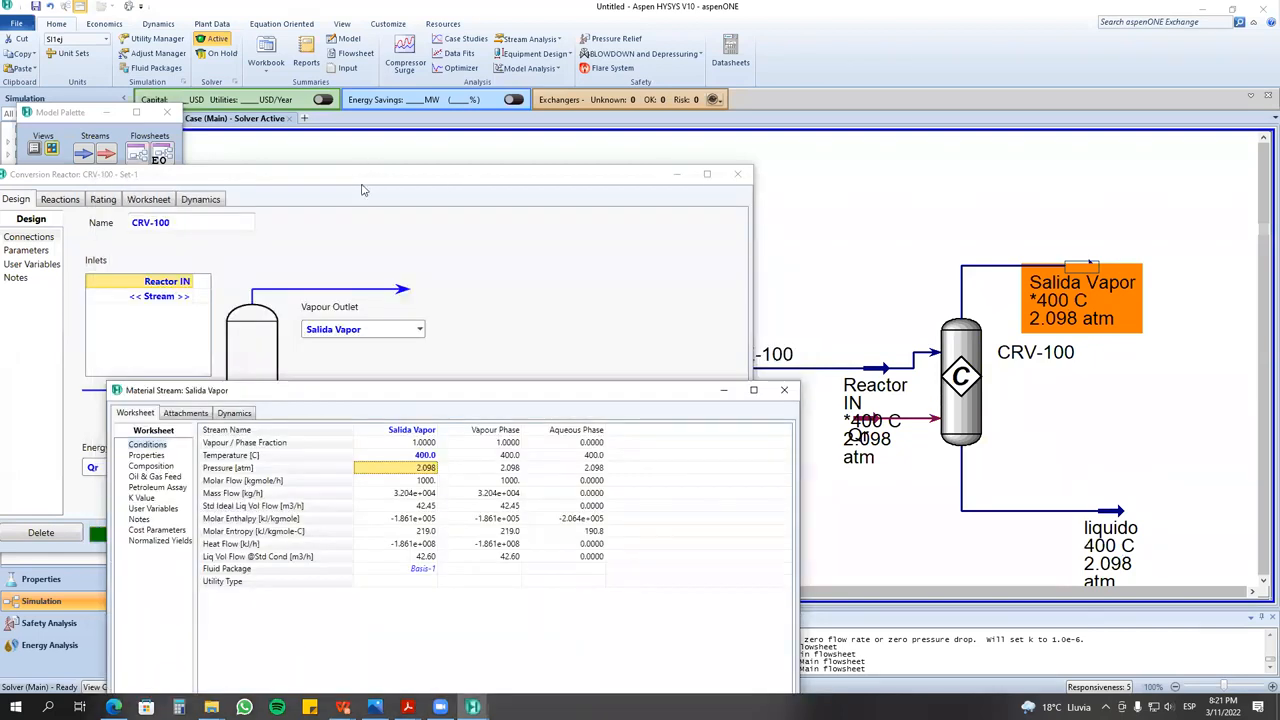
left_click(364, 189)
left_click(14, 251)
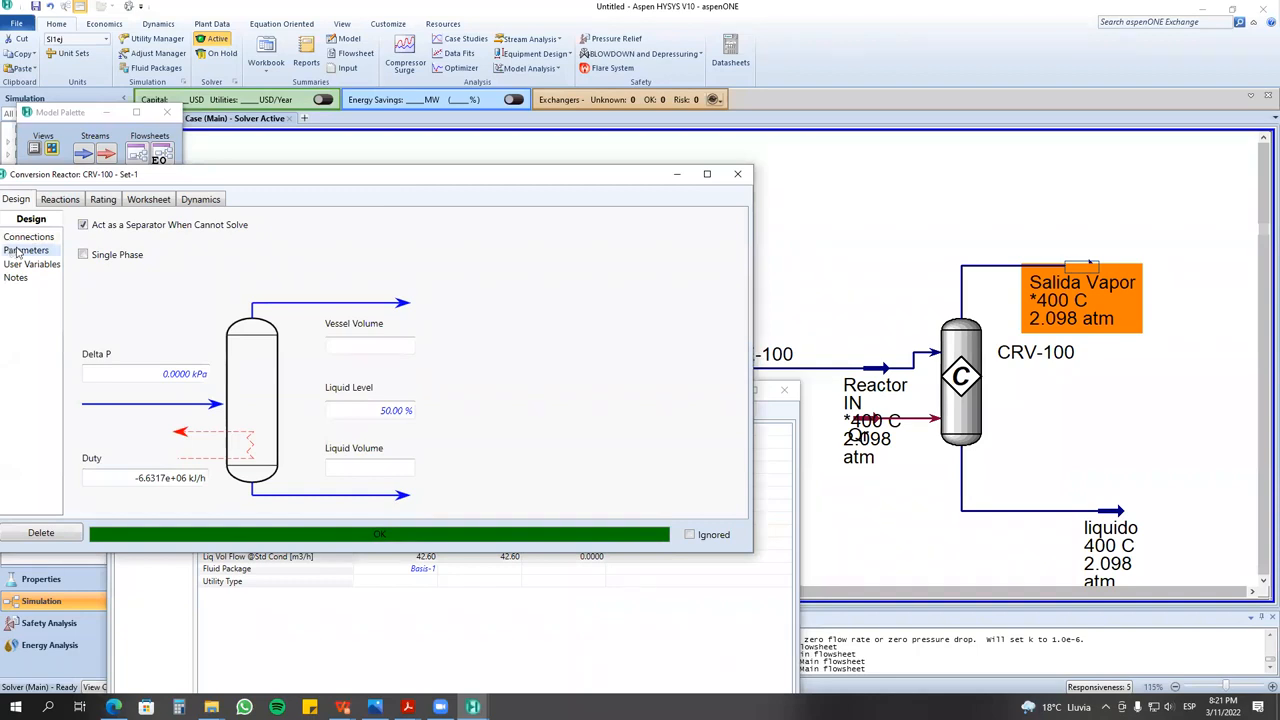
- Examine the reaction results of CRV-100 and the reaction heat in the definition of Rxn-1
left_click(60, 199)
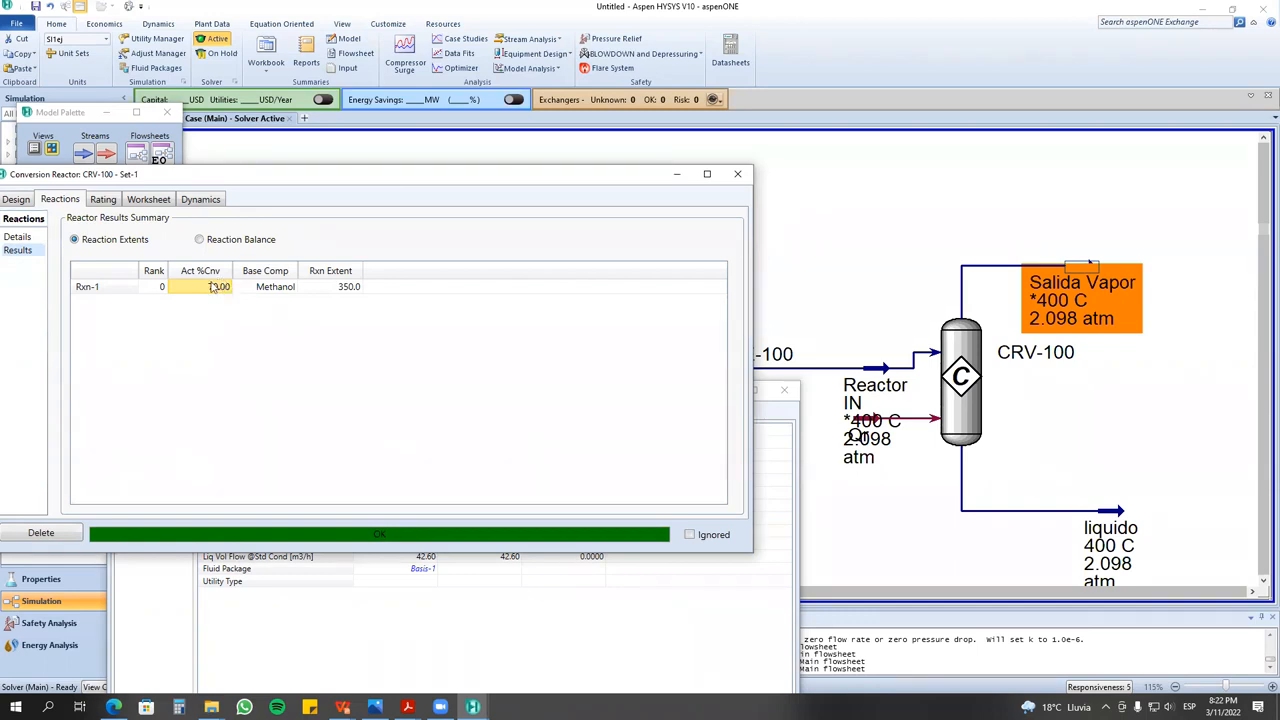
double_click(220, 287)
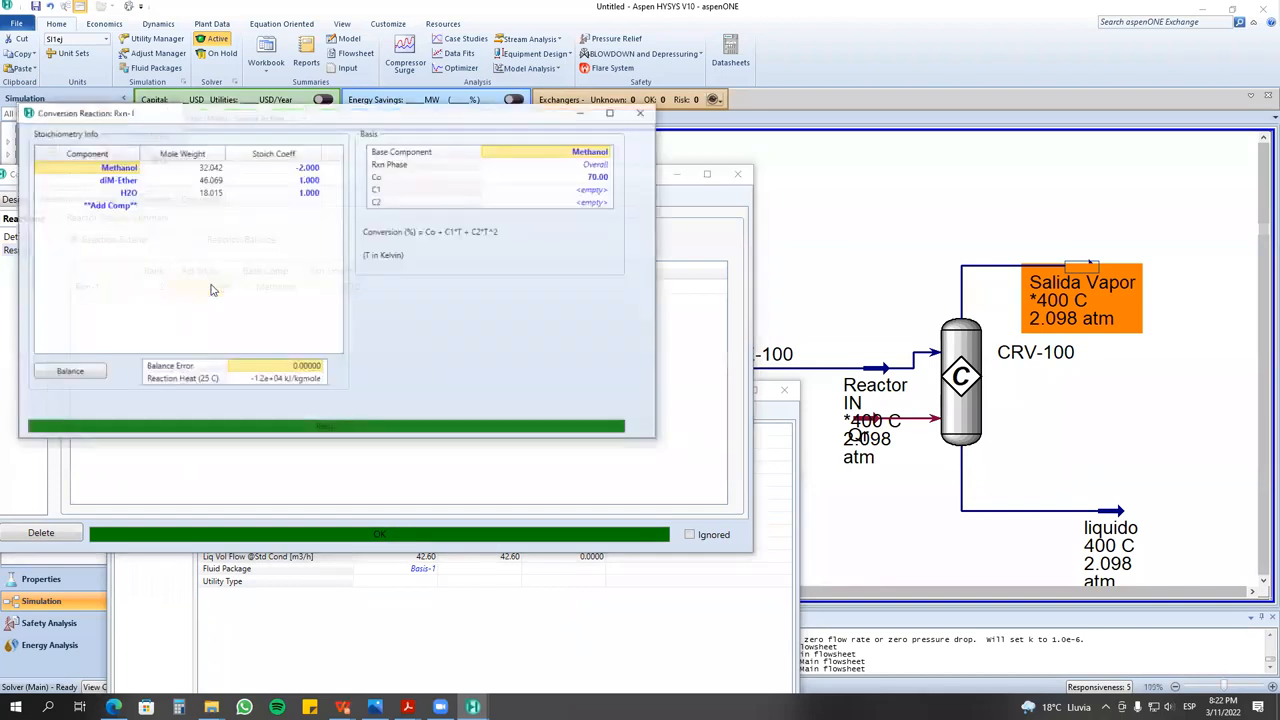
left_click(272, 380)
left_click(276, 381)
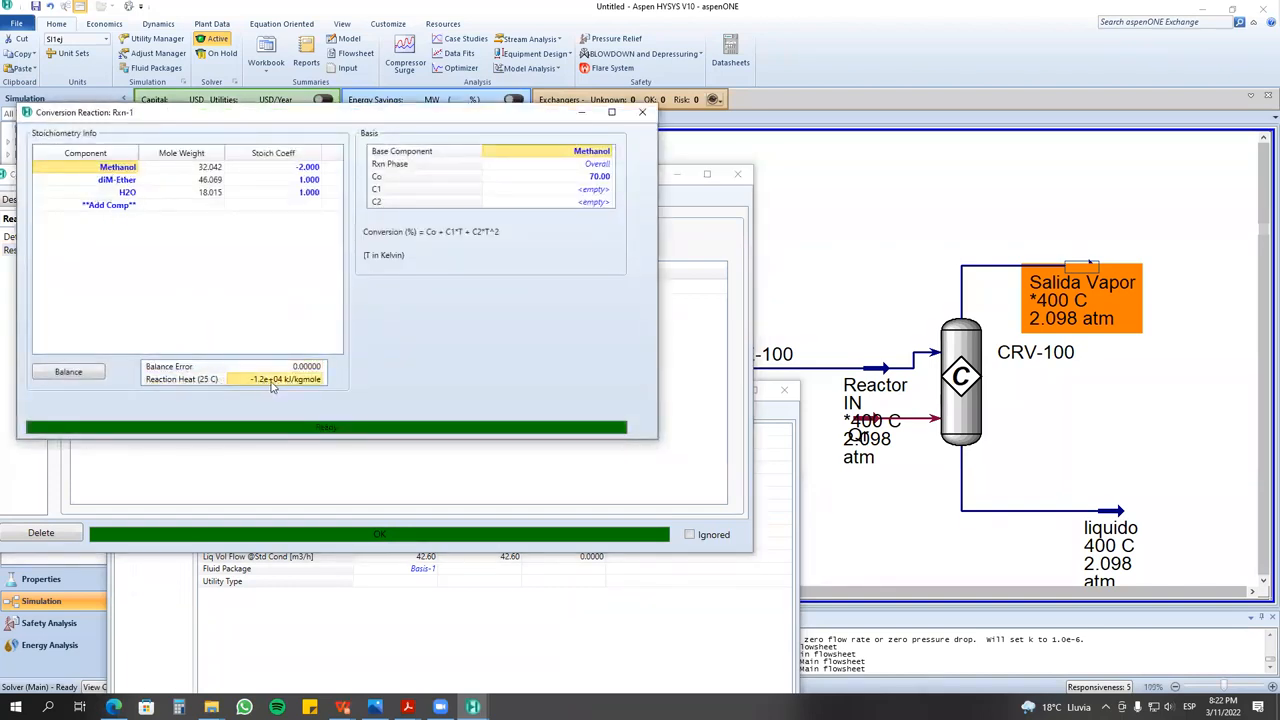
left_click(642, 112)
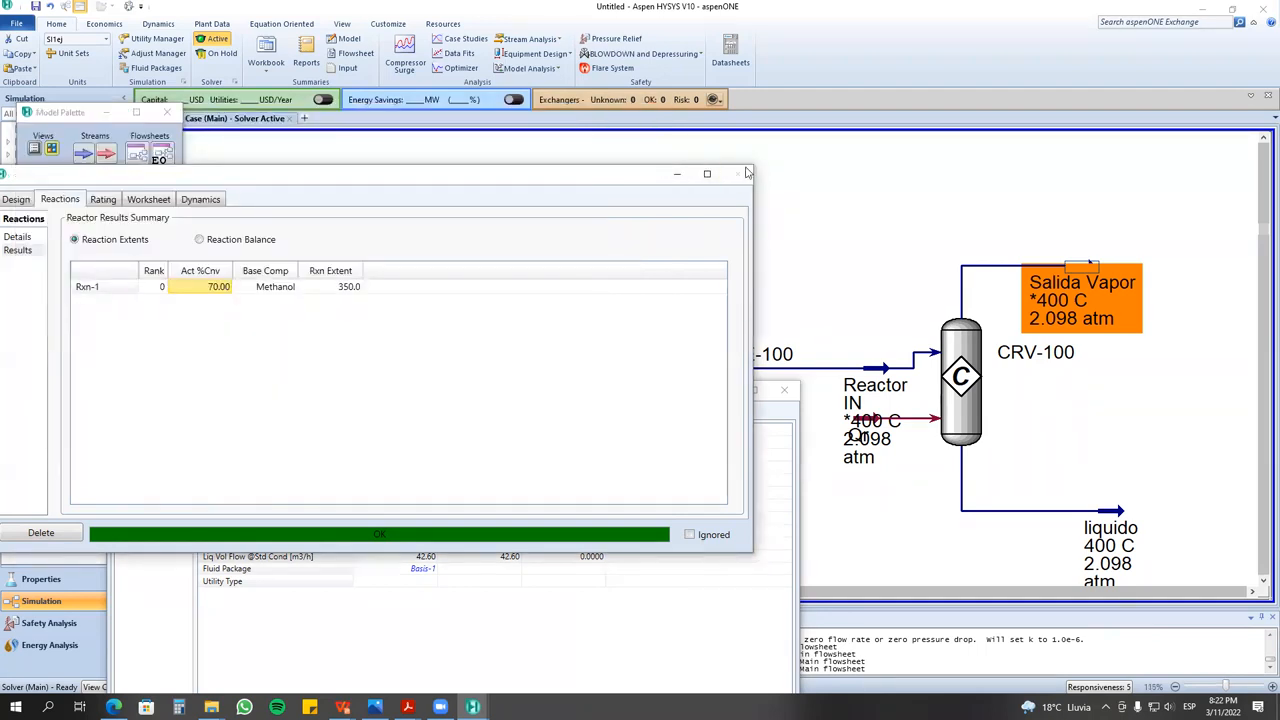
left_click(737, 174)
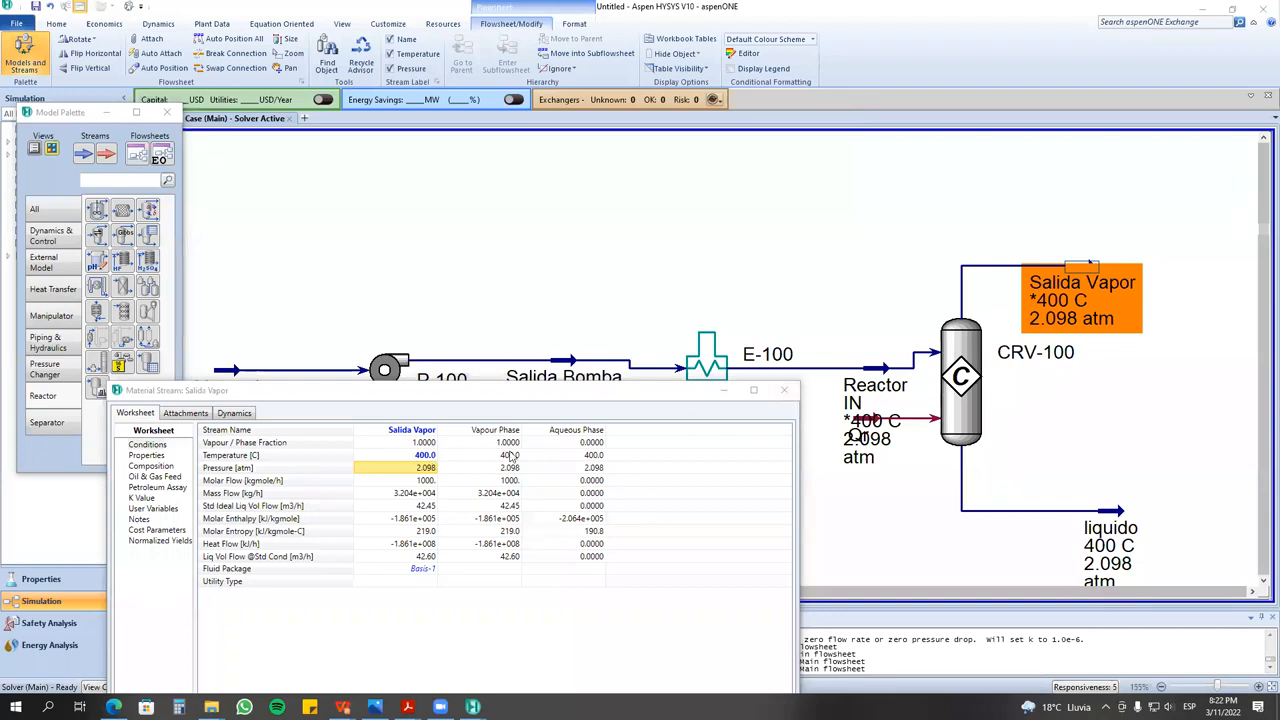
- Move the Qr energy stream below the Reactor IN label and disconnect it from CRV-100
left_click_drag(866, 431, 858, 500)
mouse_move(903, 470)
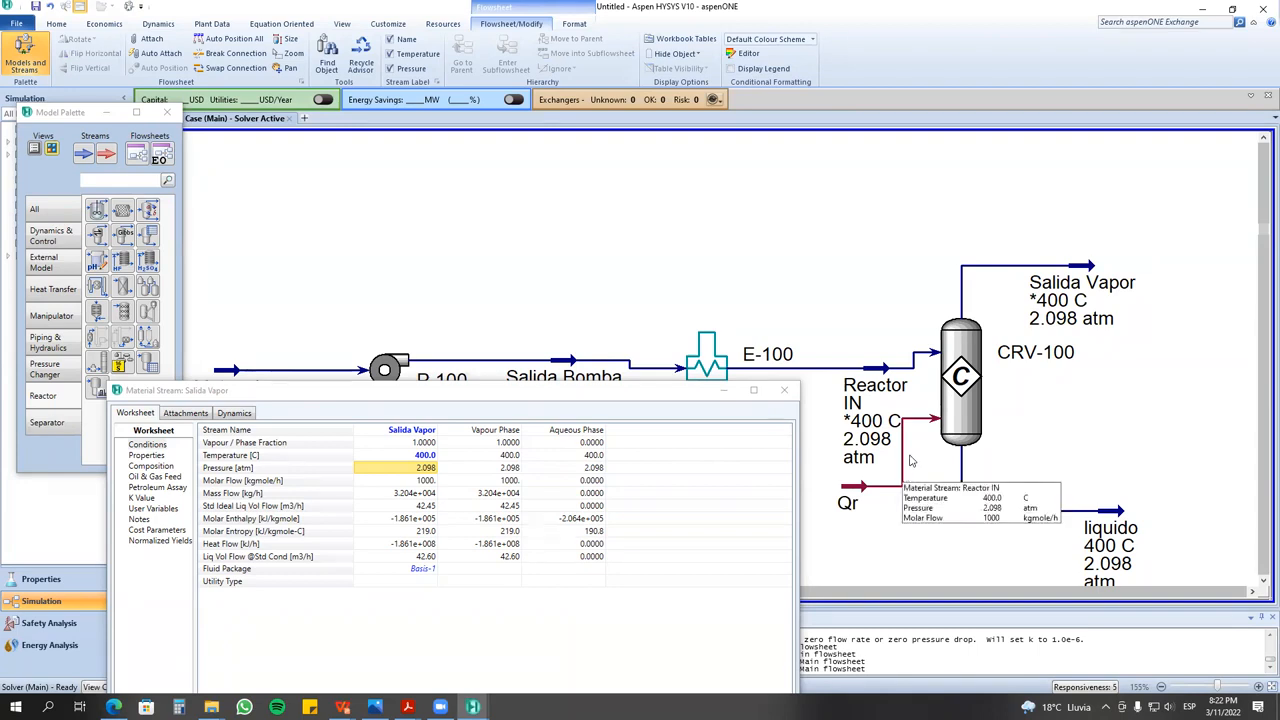
left_click_drag(862, 493, 858, 538)
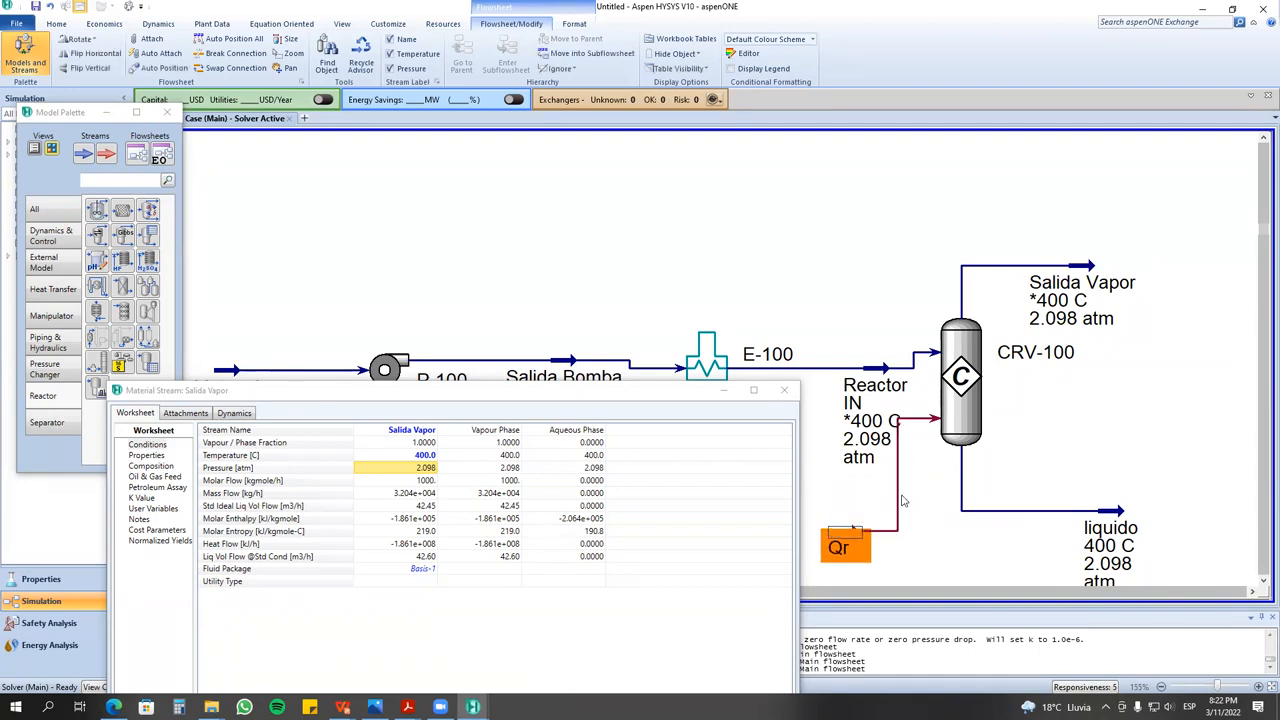
right_click(898, 496)
left_click(898, 537)
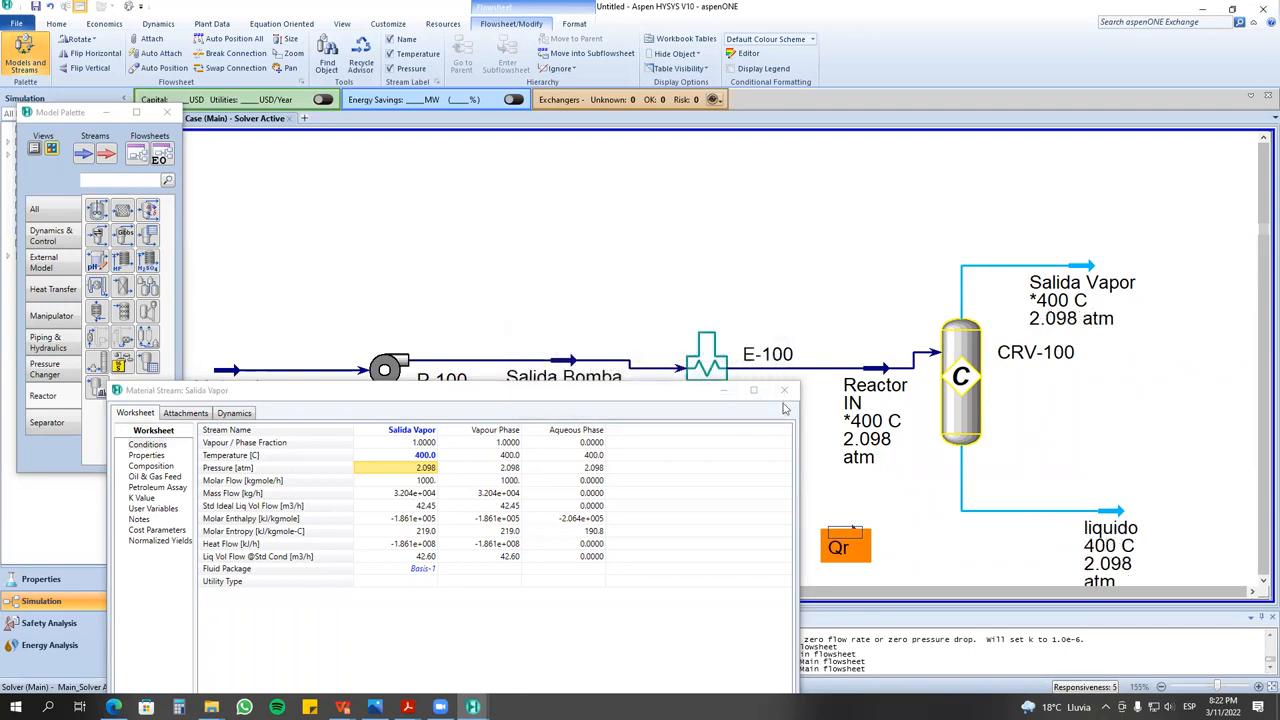
- Clear the specified temperature of the Salida Vapor stream and close its worksheet
left_click(742, 404)
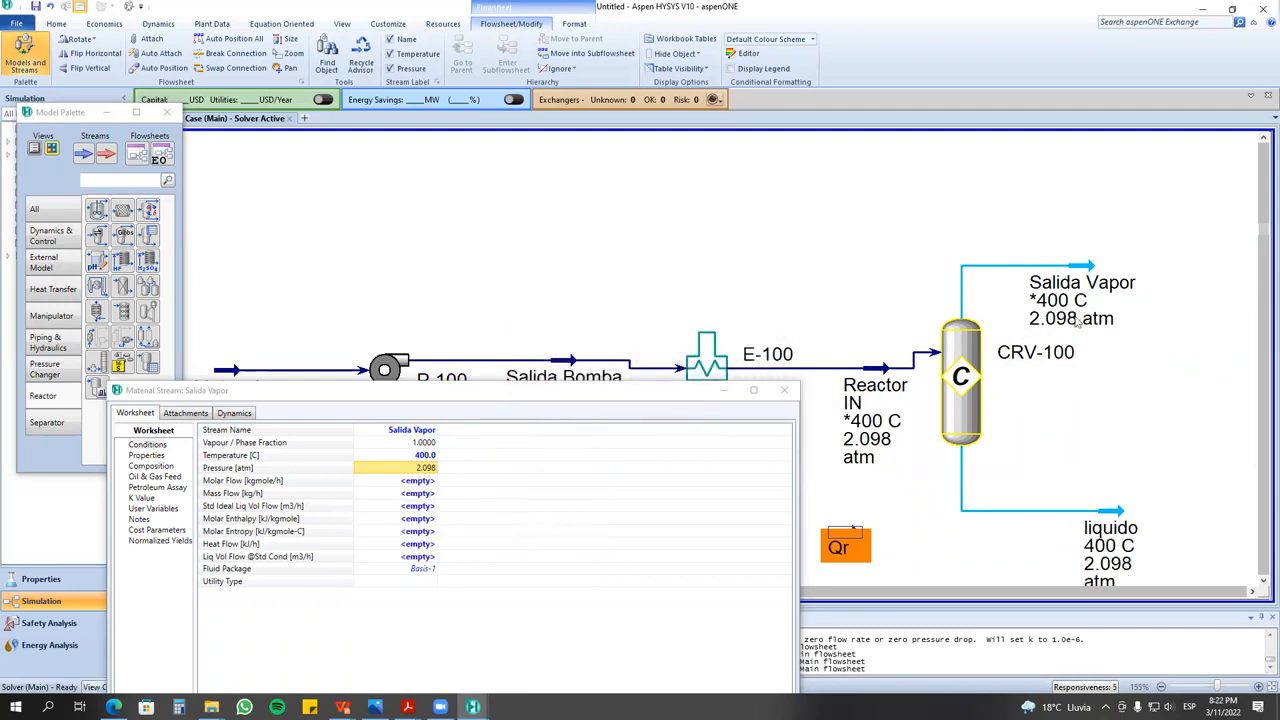
left_click(405, 458)
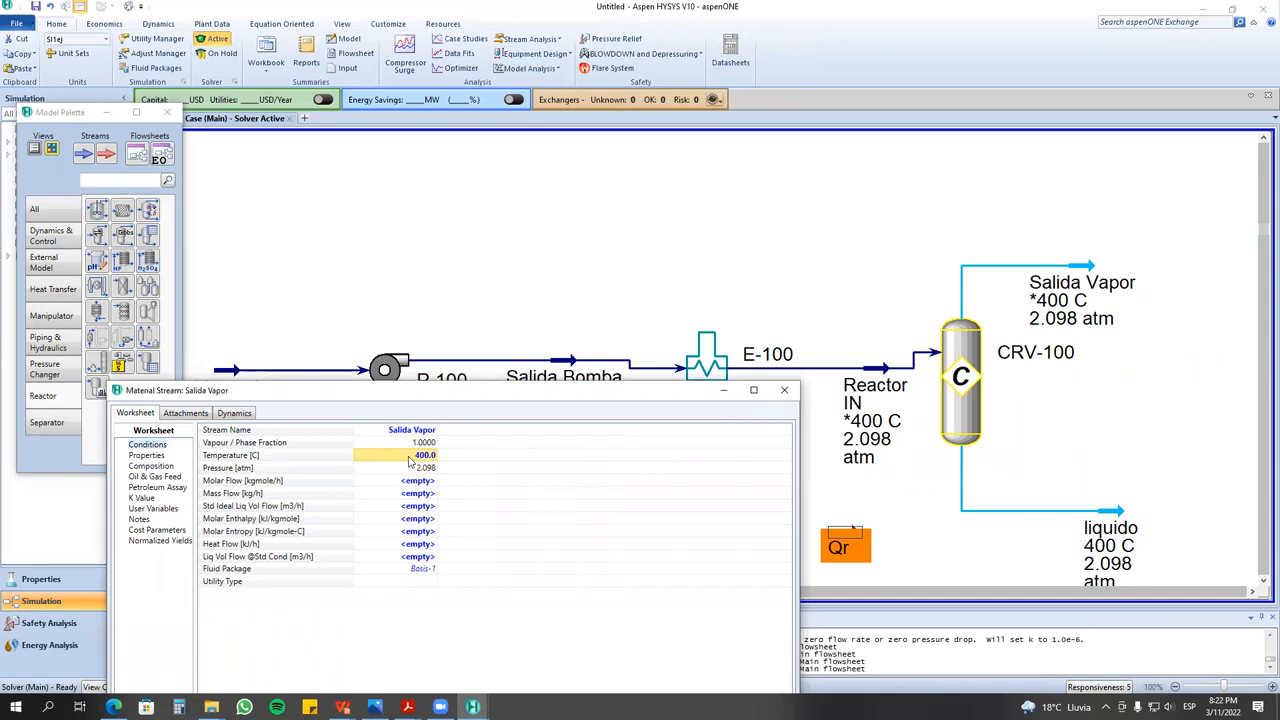
double_click(427, 456)
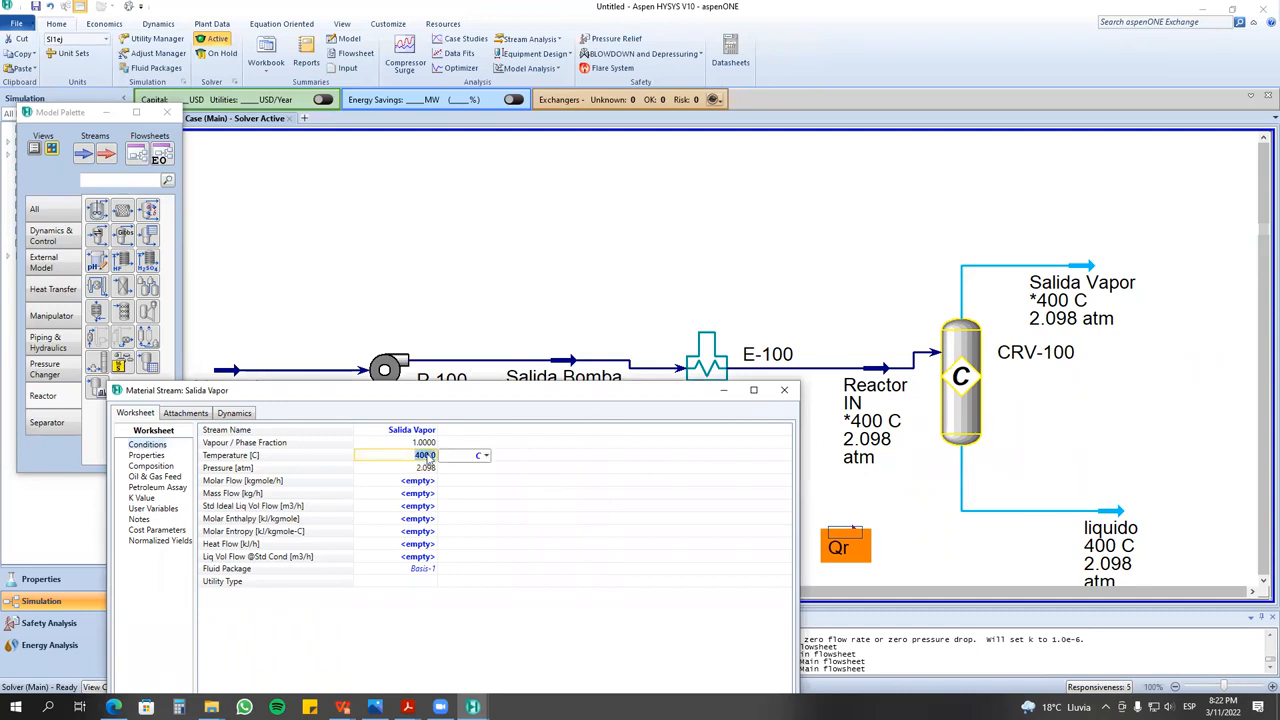
key("BackSpace")
key("Return")
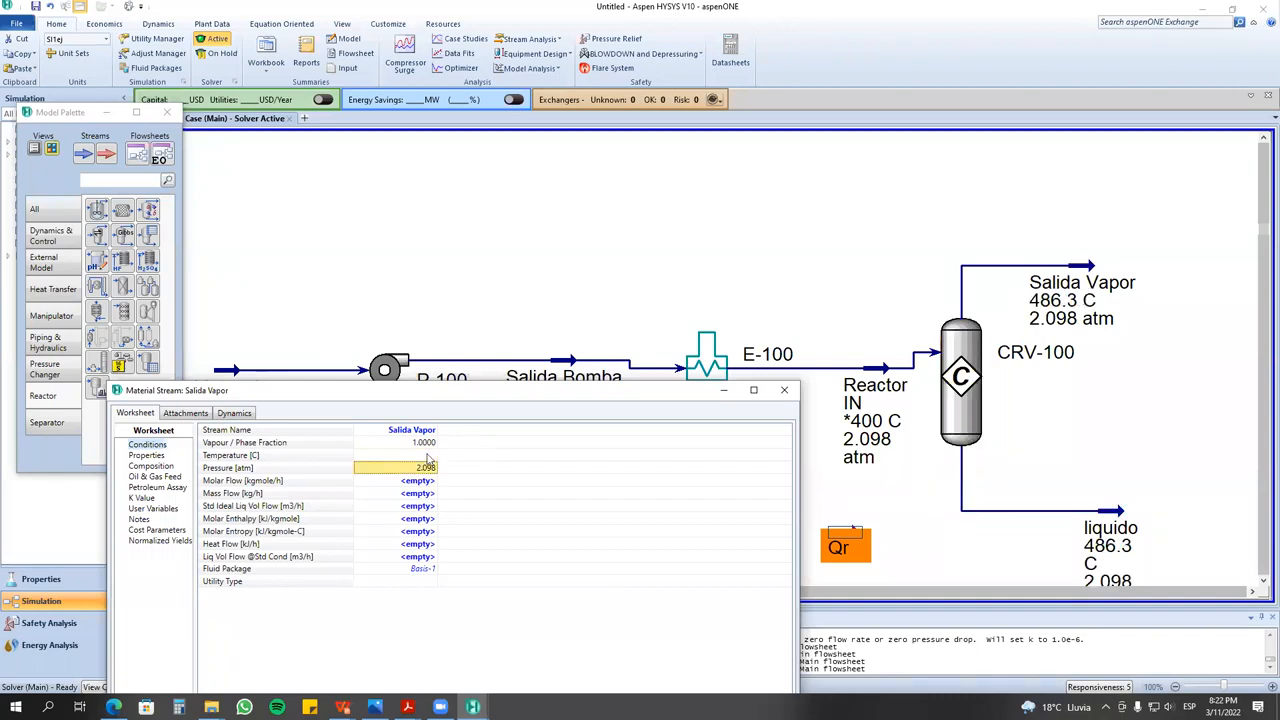
left_click(784, 390)
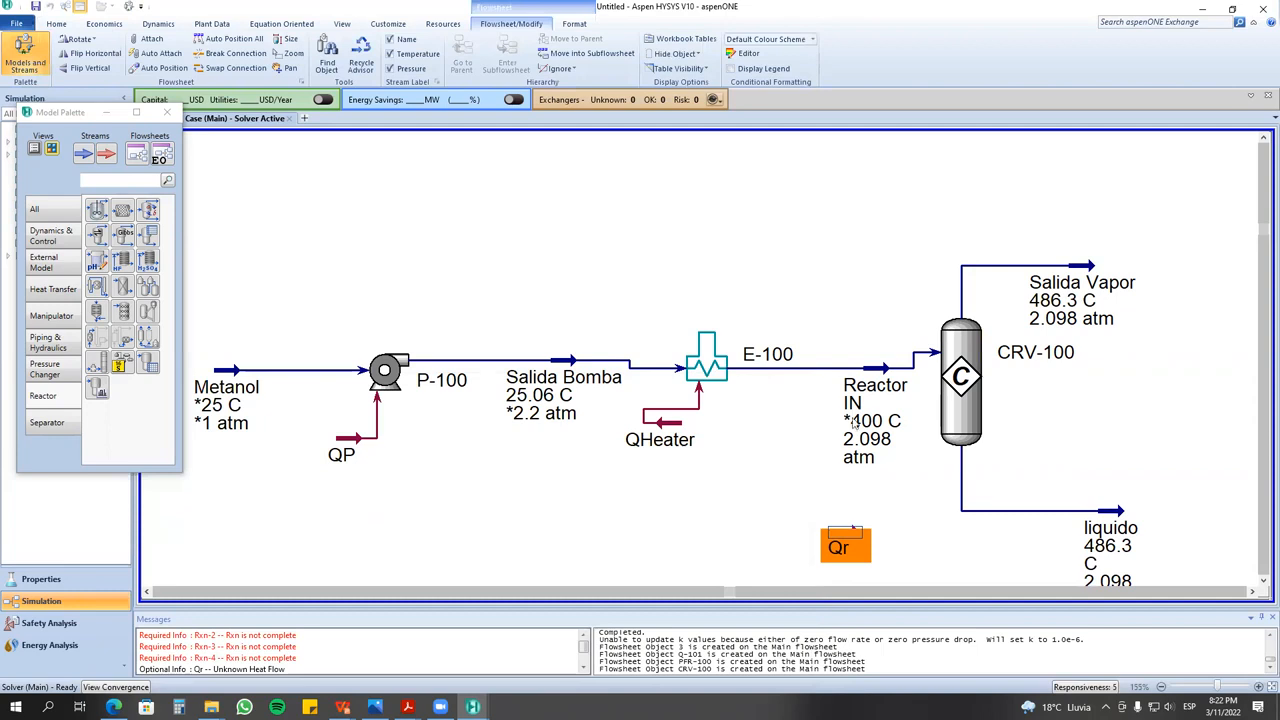
left_click(834, 306)
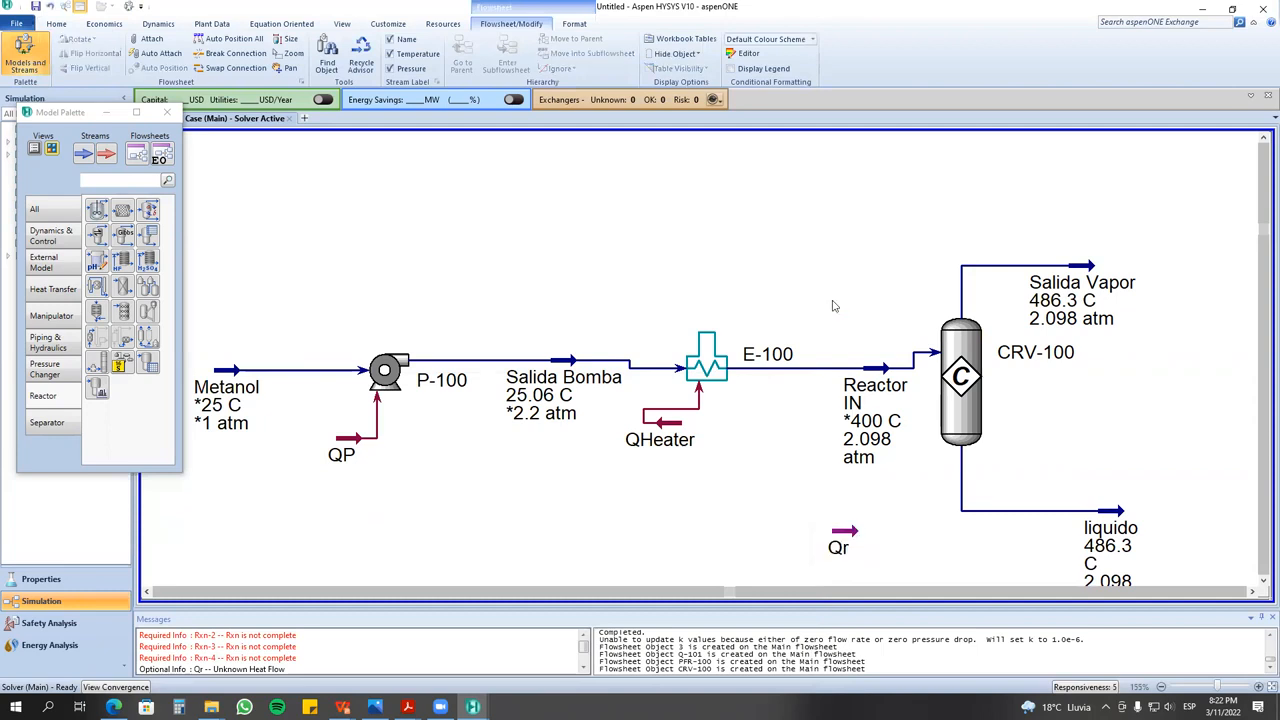
- Move the liquido stream slightly up toward the reactor and raise the Salida Vapor stream higher above CRV-100
scroll(1015, 380, "down", 1)
scroll(972, 377, "up", 1)
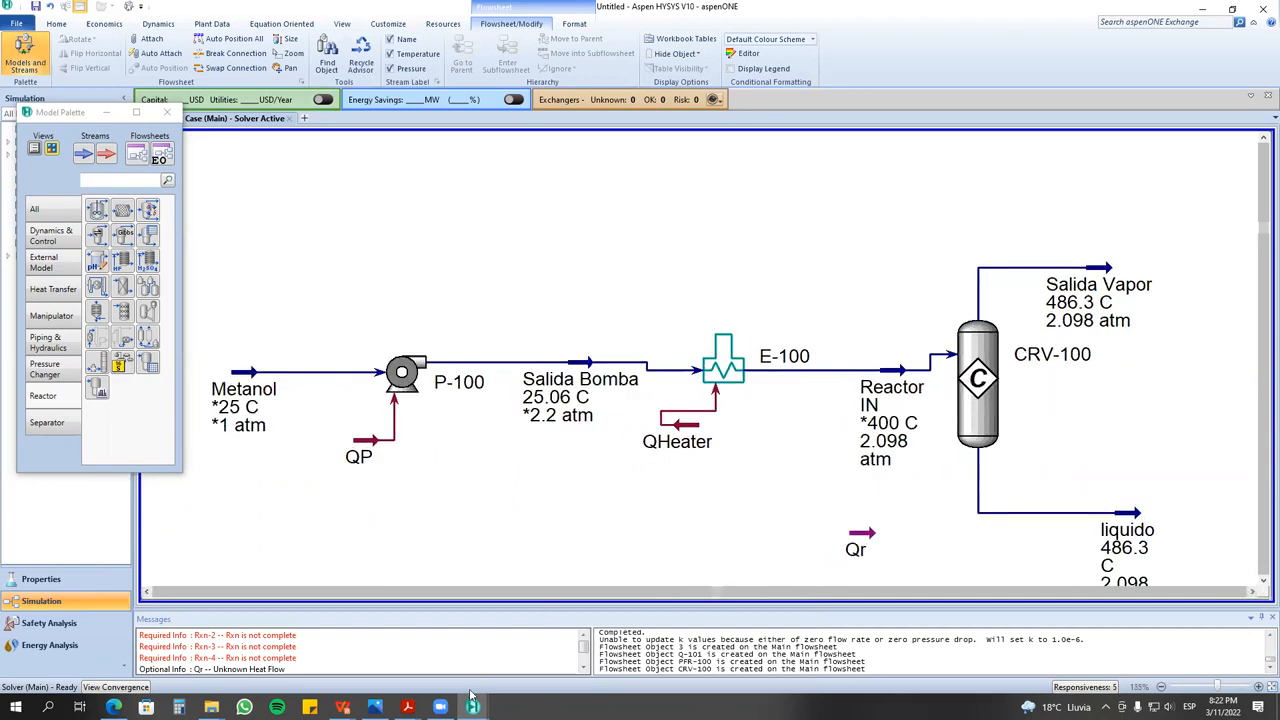
left_click(1251, 593)
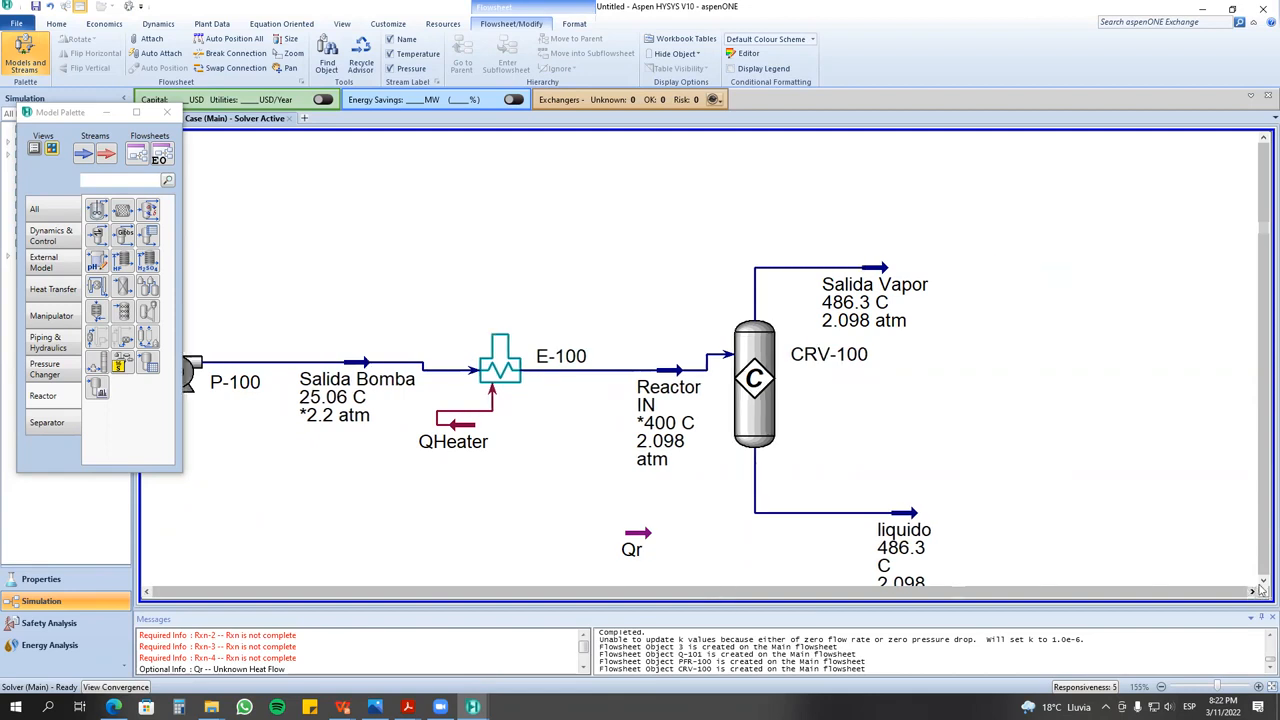
left_click(1263, 580)
left_click(912, 474)
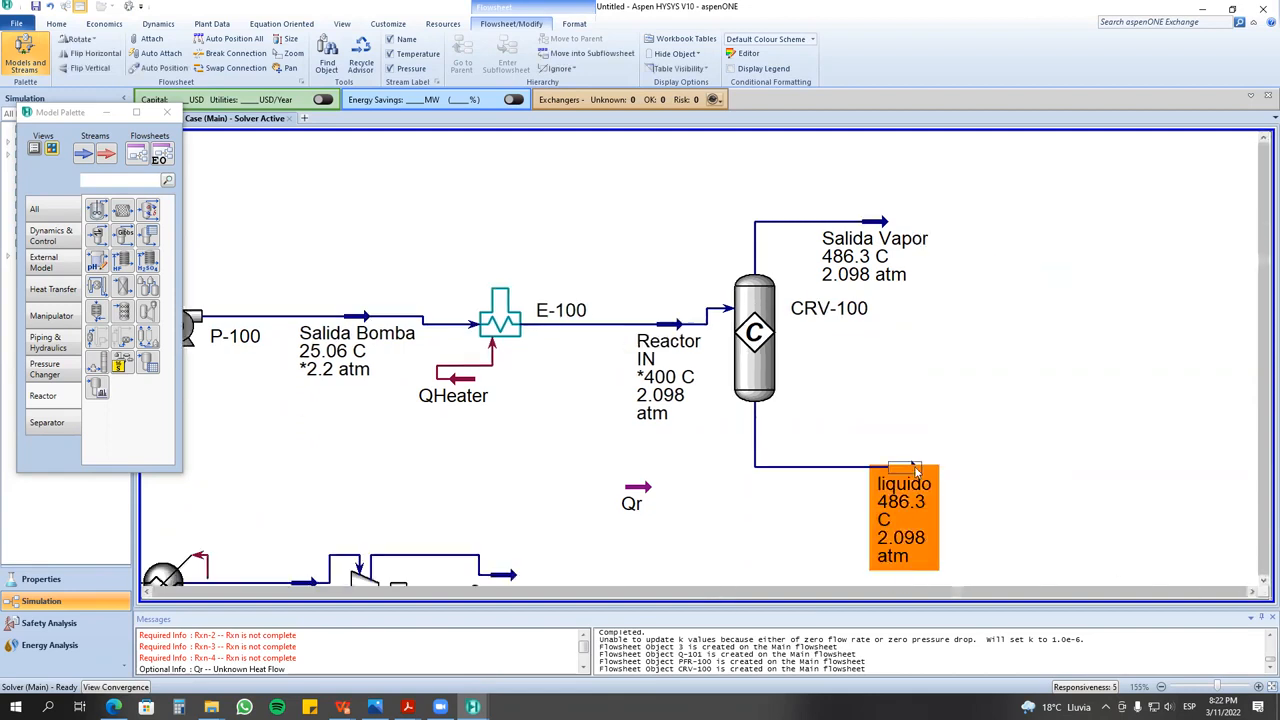
left_click_drag(913, 455, 913, 453)
left_click(906, 245)
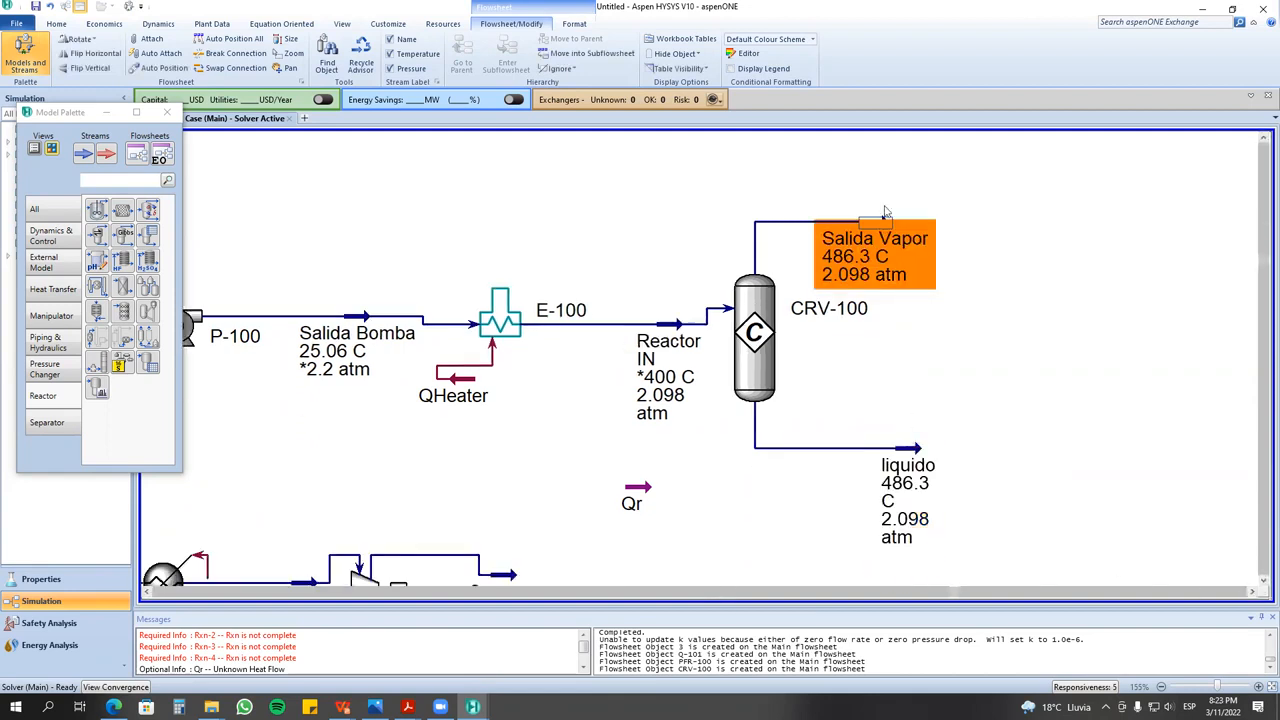
left_click_drag(906, 245, 886, 210)
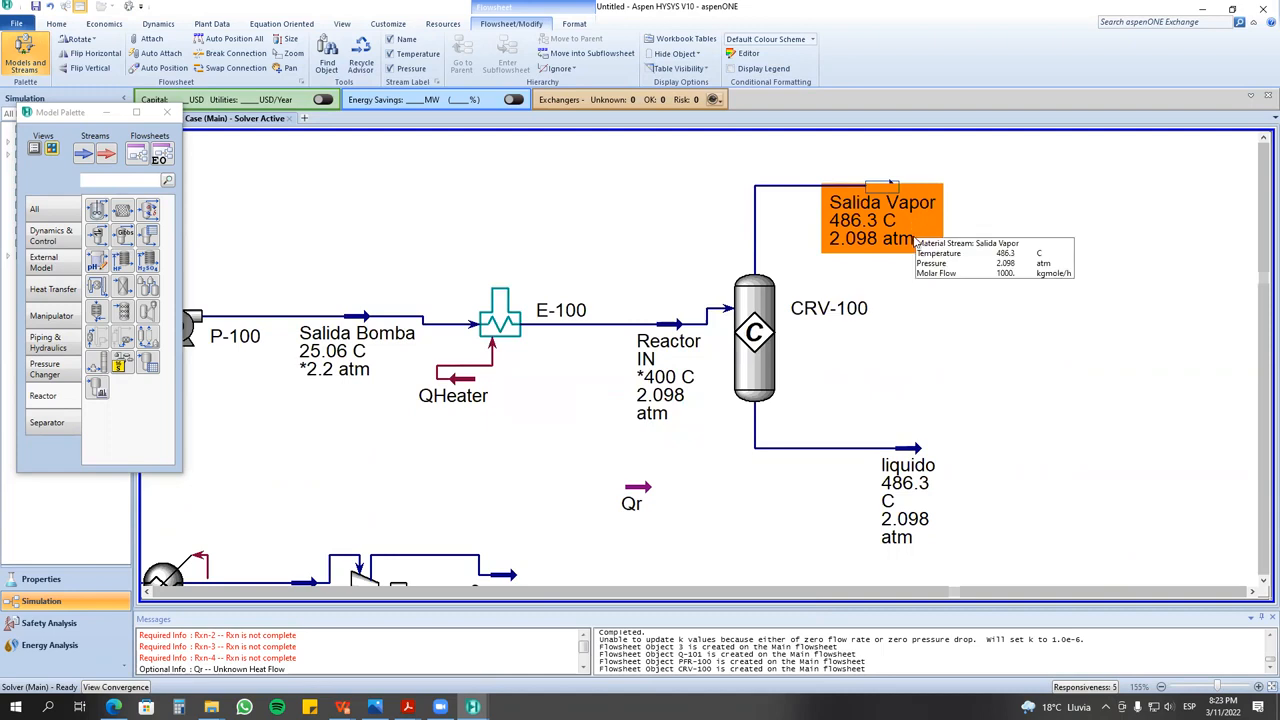
left_click(937, 290)
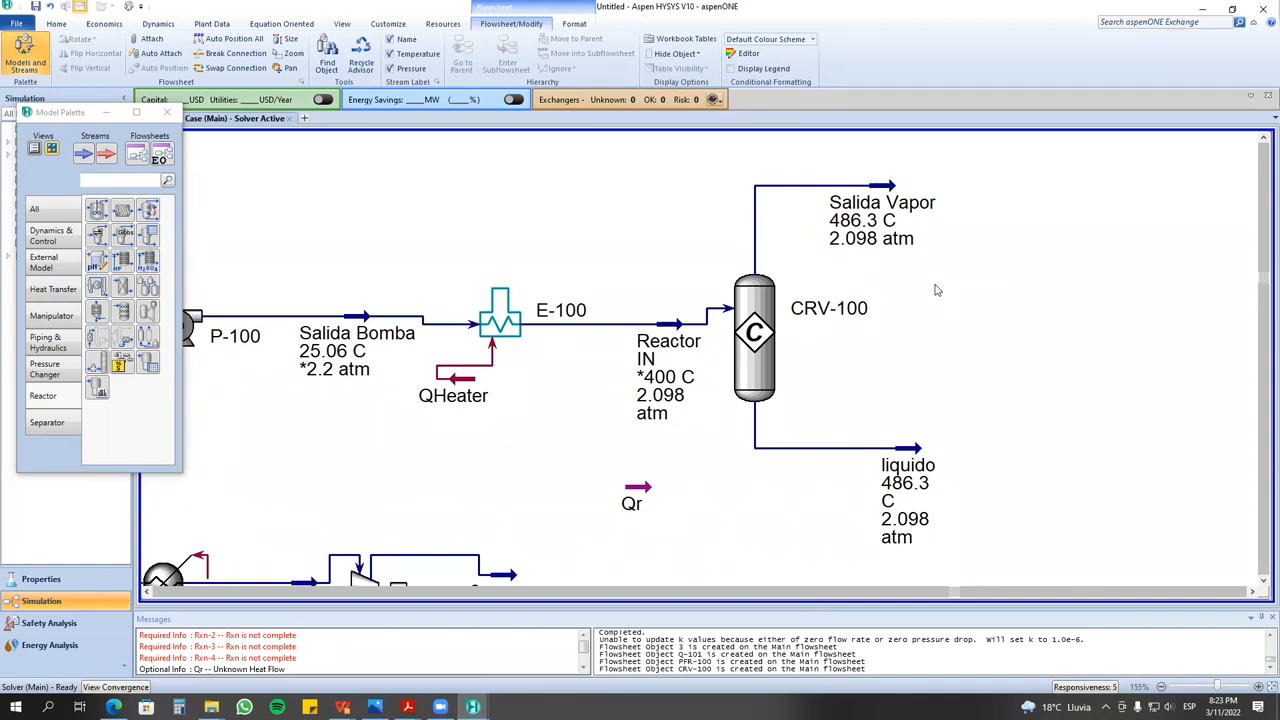
left_click_drag(656, 244, 597, 283)
left_click(910, 426)
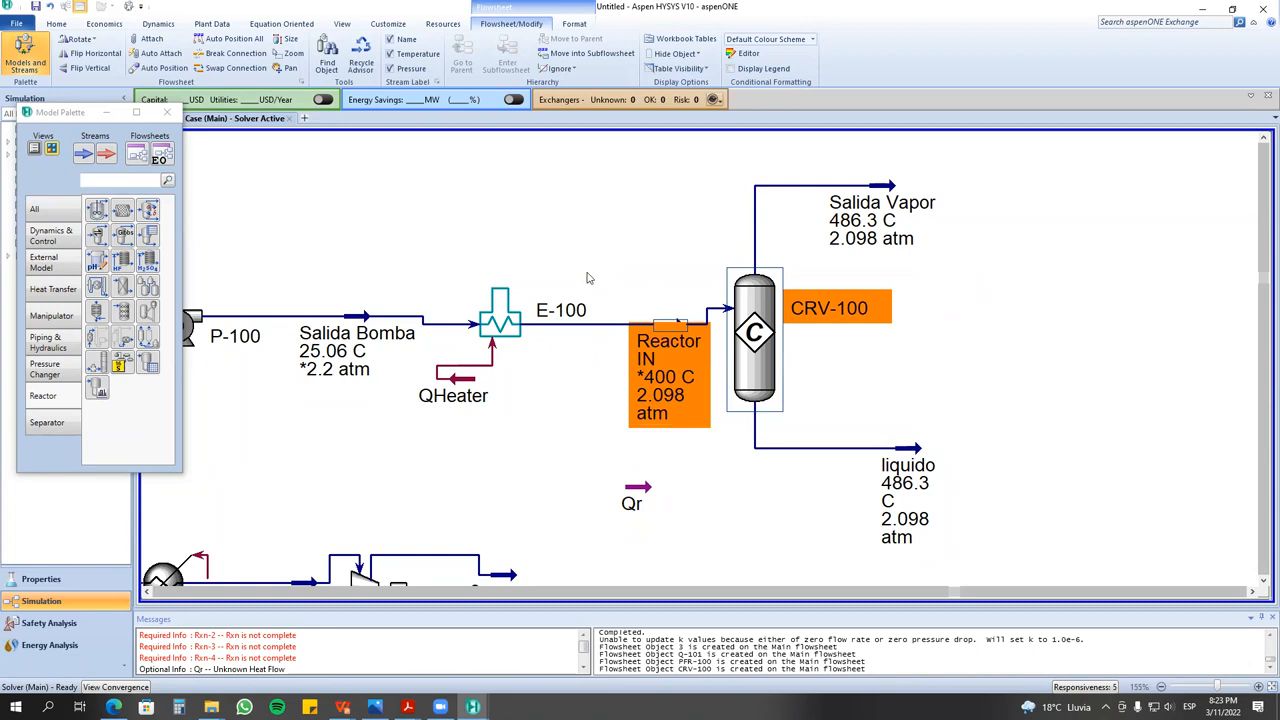
left_click_drag(585, 281, 922, 429)
left_click(922, 429)
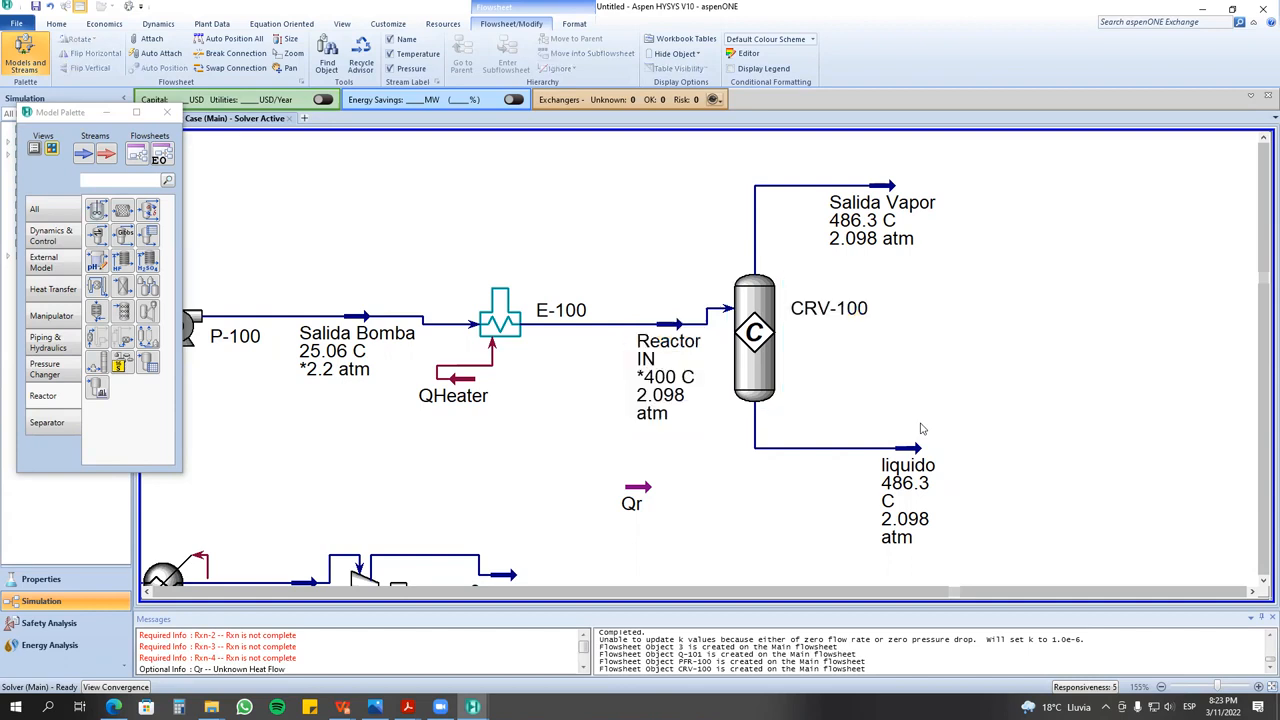
- Review the stoichiometry and reaction heat of Rxn-1 in the reaction details of CRV-100
left_click(765, 328)
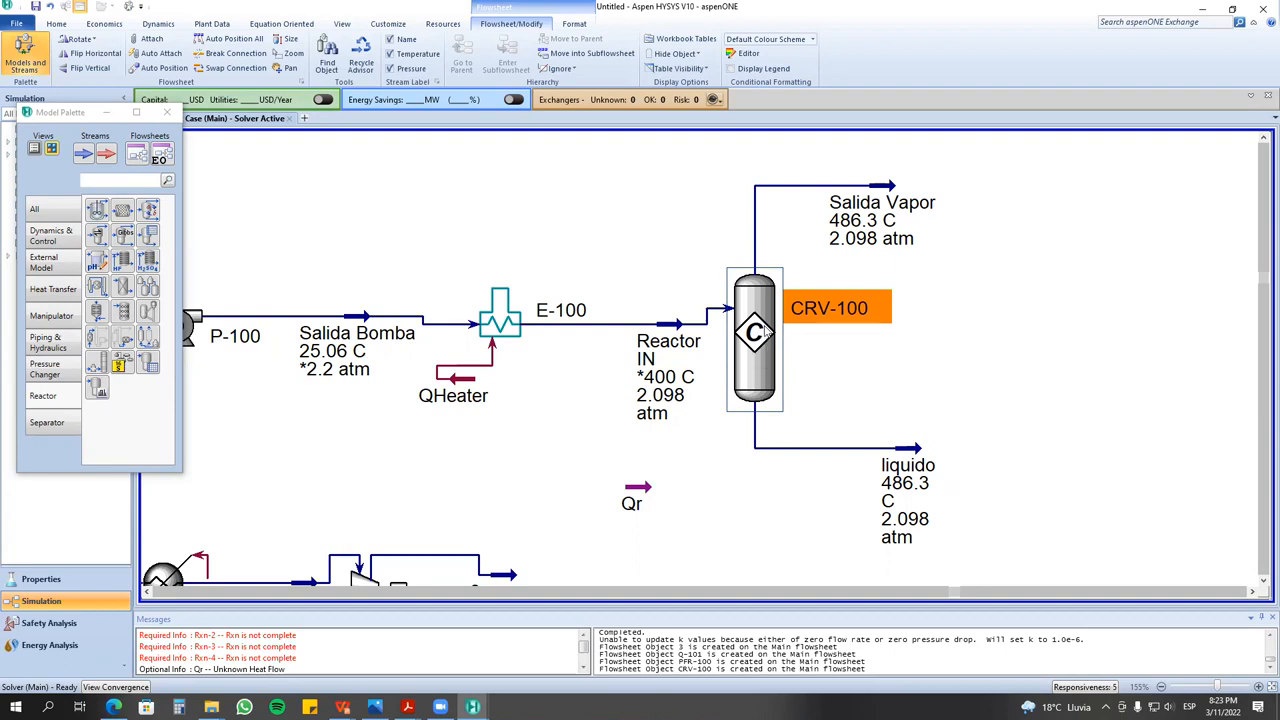
double_click(765, 330)
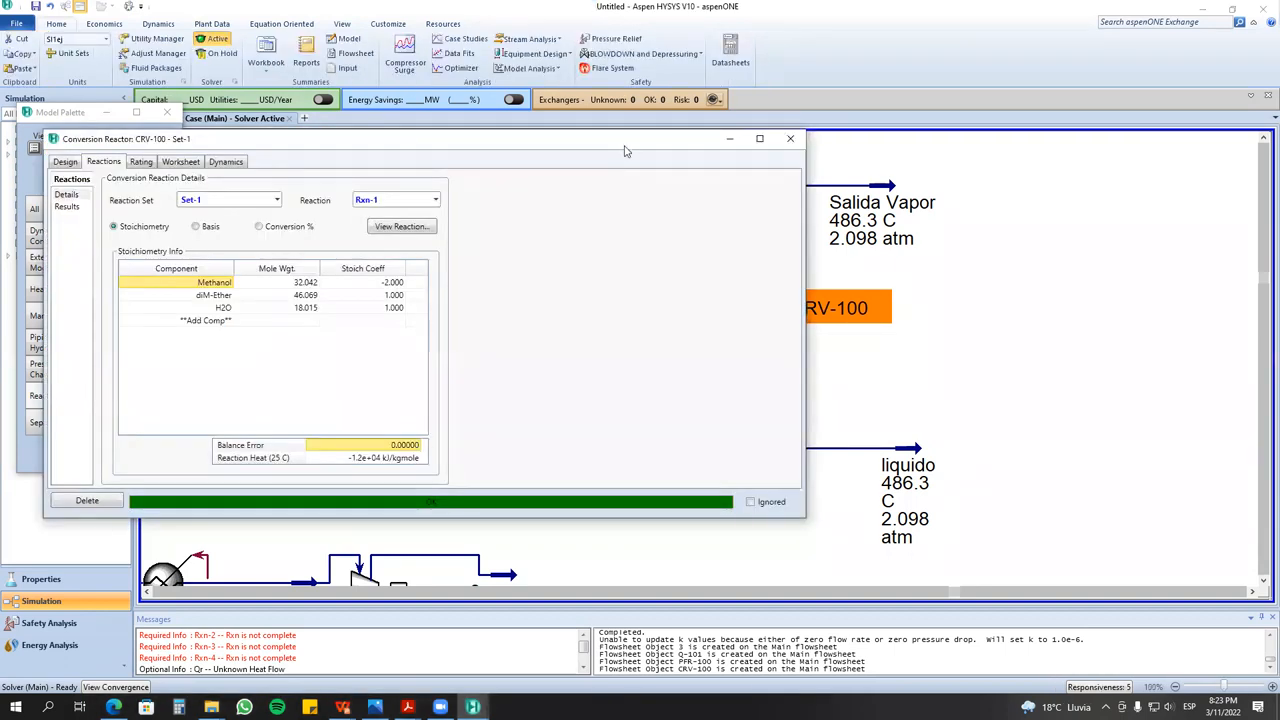
left_click_drag(624, 151, 563, 231)
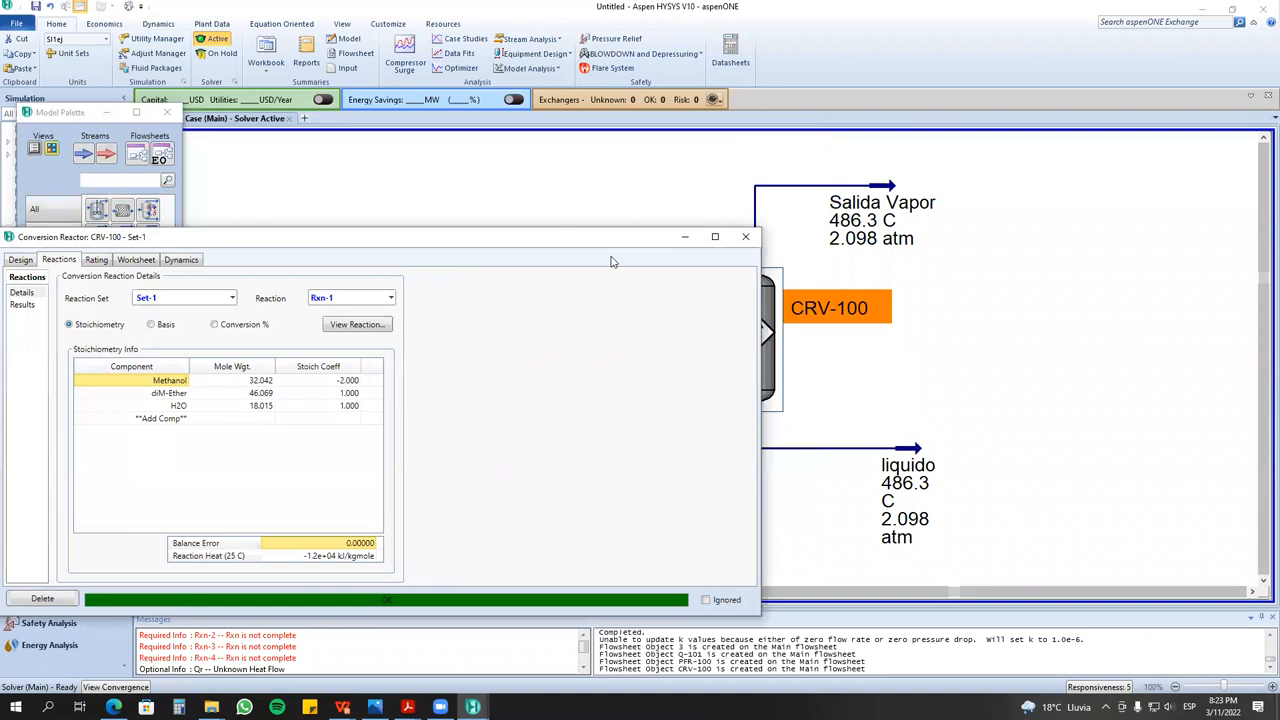
left_click_drag(611, 241, 642, 243)
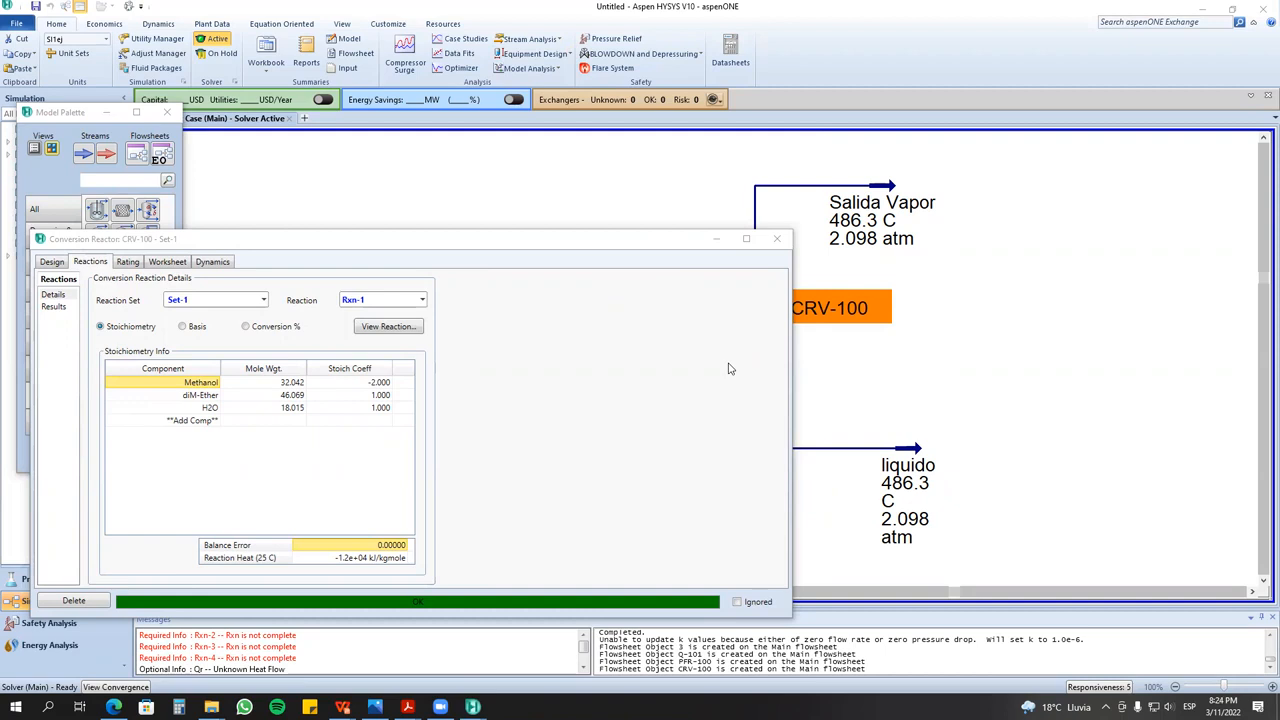
- Switch to the course presentation and fill the Reactor de conversion ellipse on the Simulación abreviada de procesos slide with the green gradient
mouse_move(342, 707)
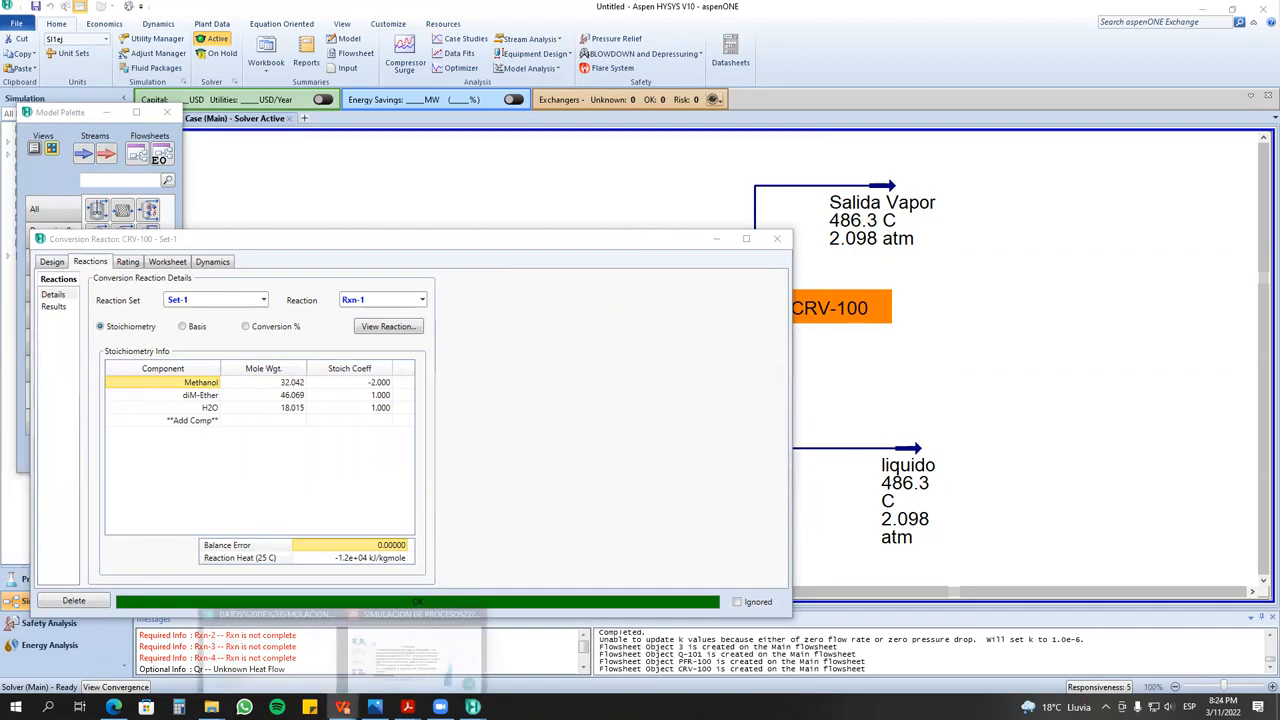
left_click(373, 652)
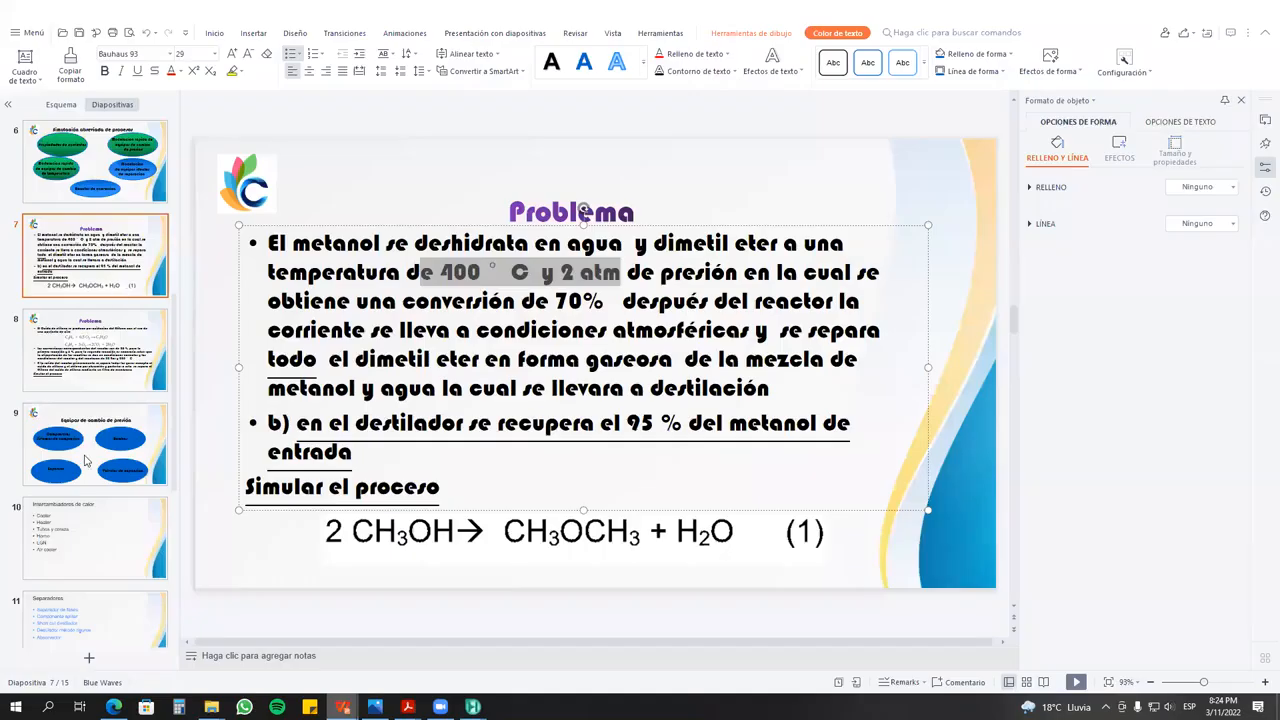
left_click(128, 205)
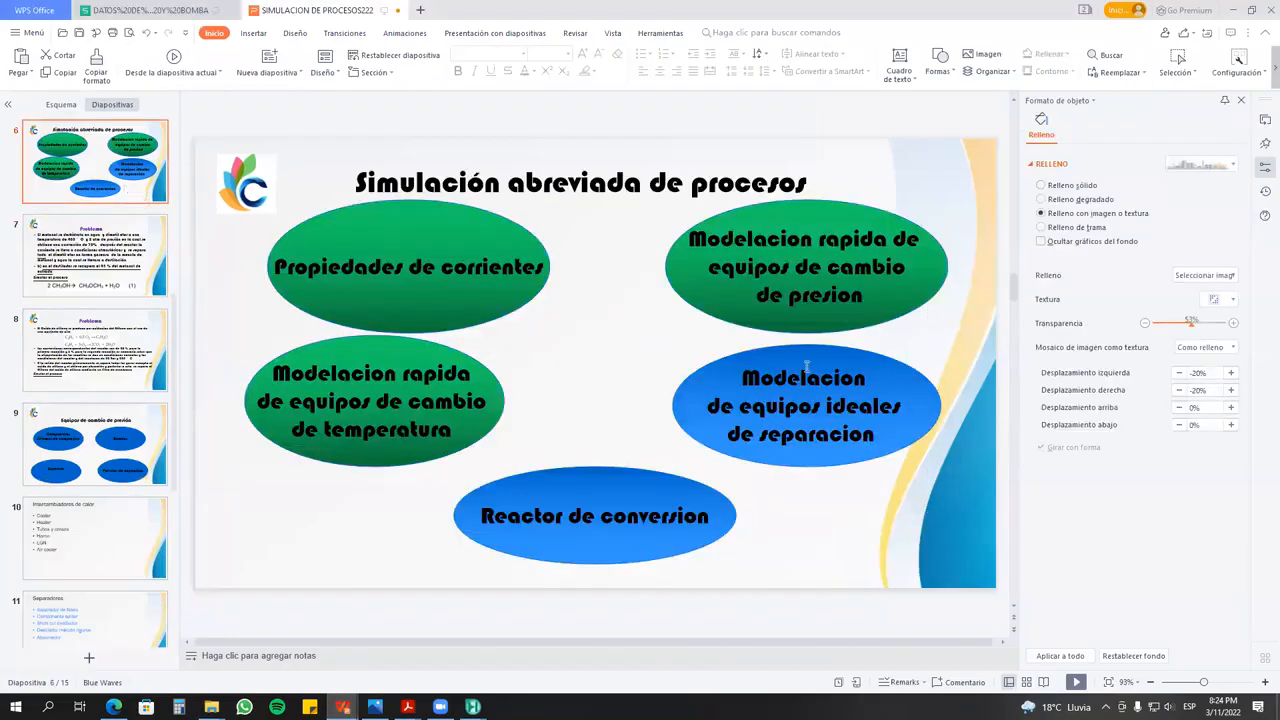
left_click(806, 367)
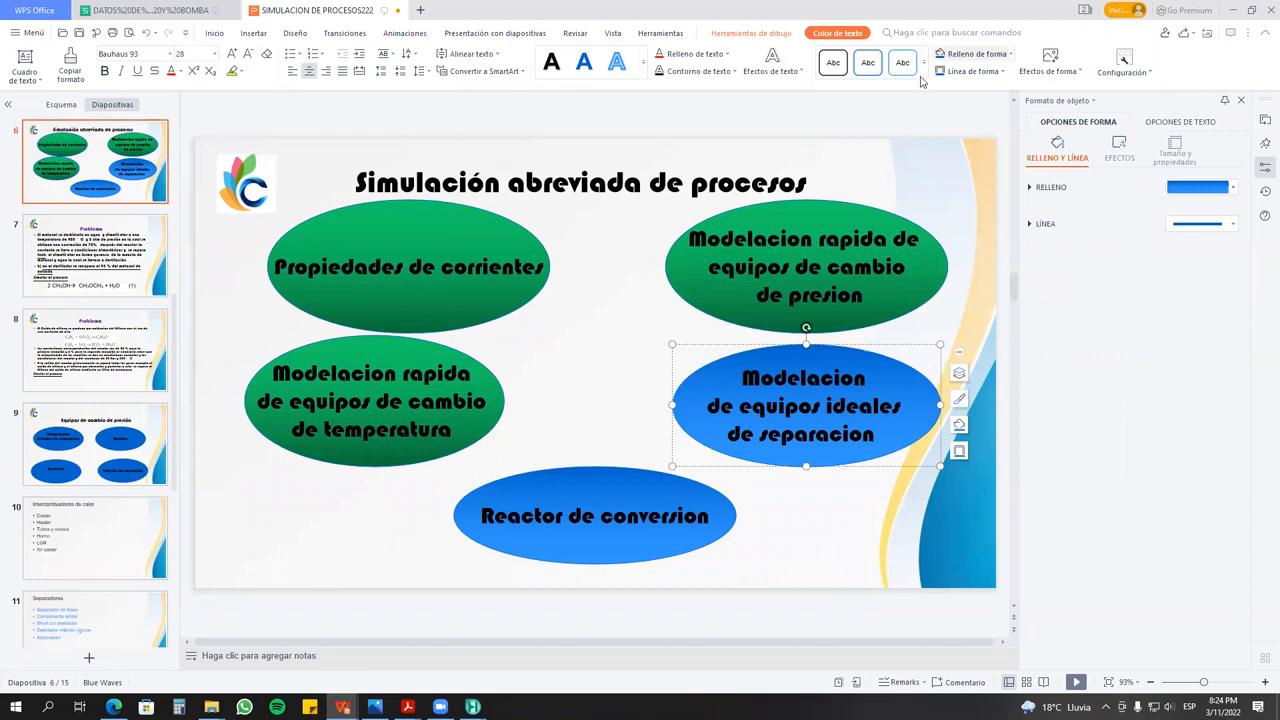
left_click(567, 494)
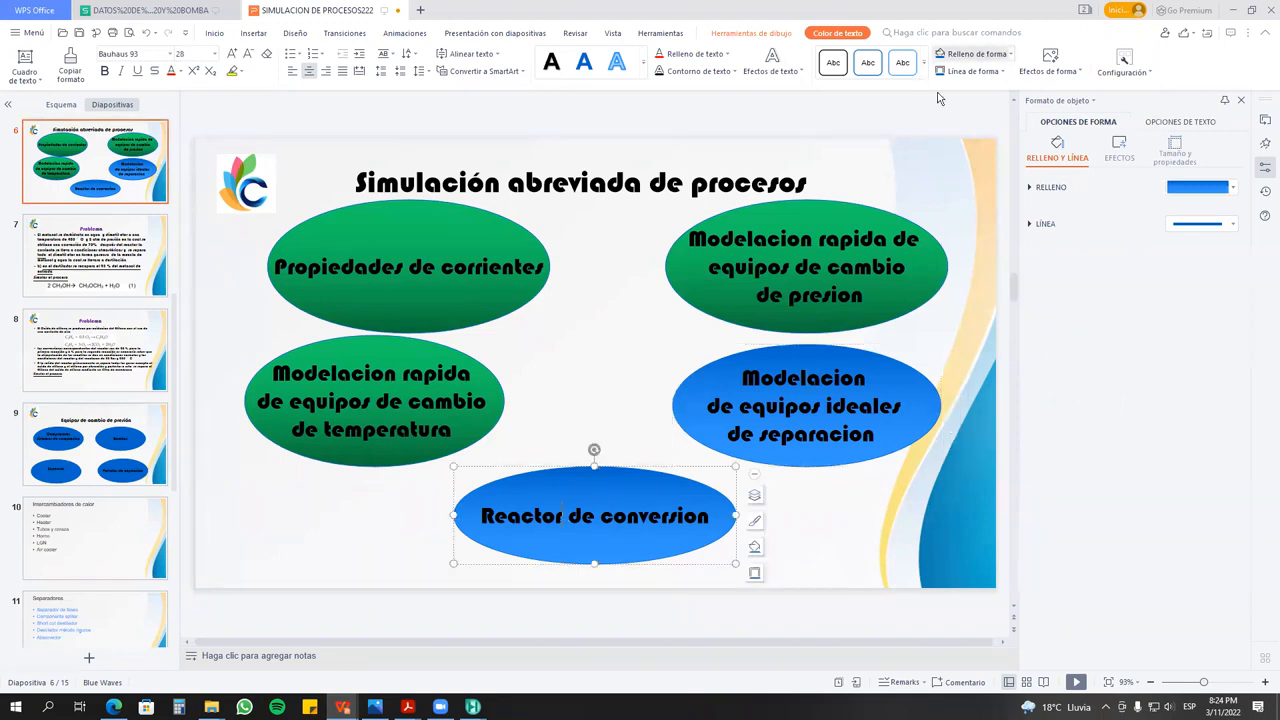
left_click(941, 53)
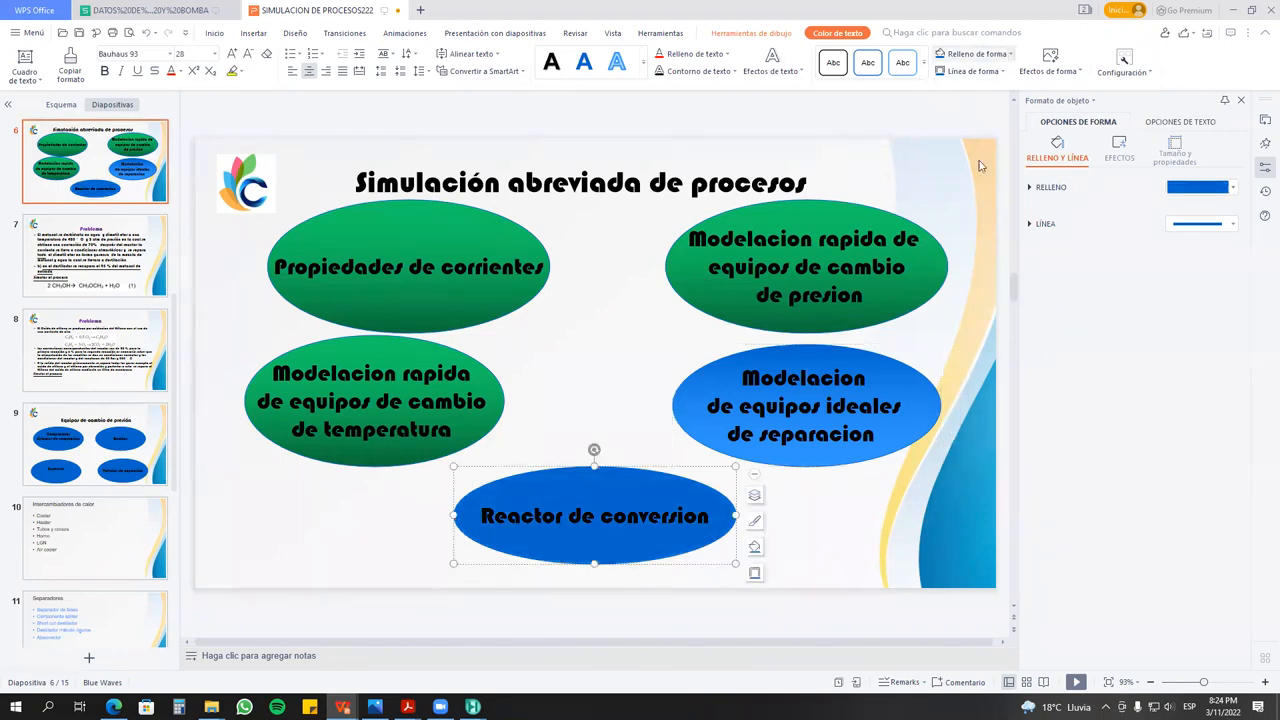
left_click(1010, 55)
left_click(1004, 216)
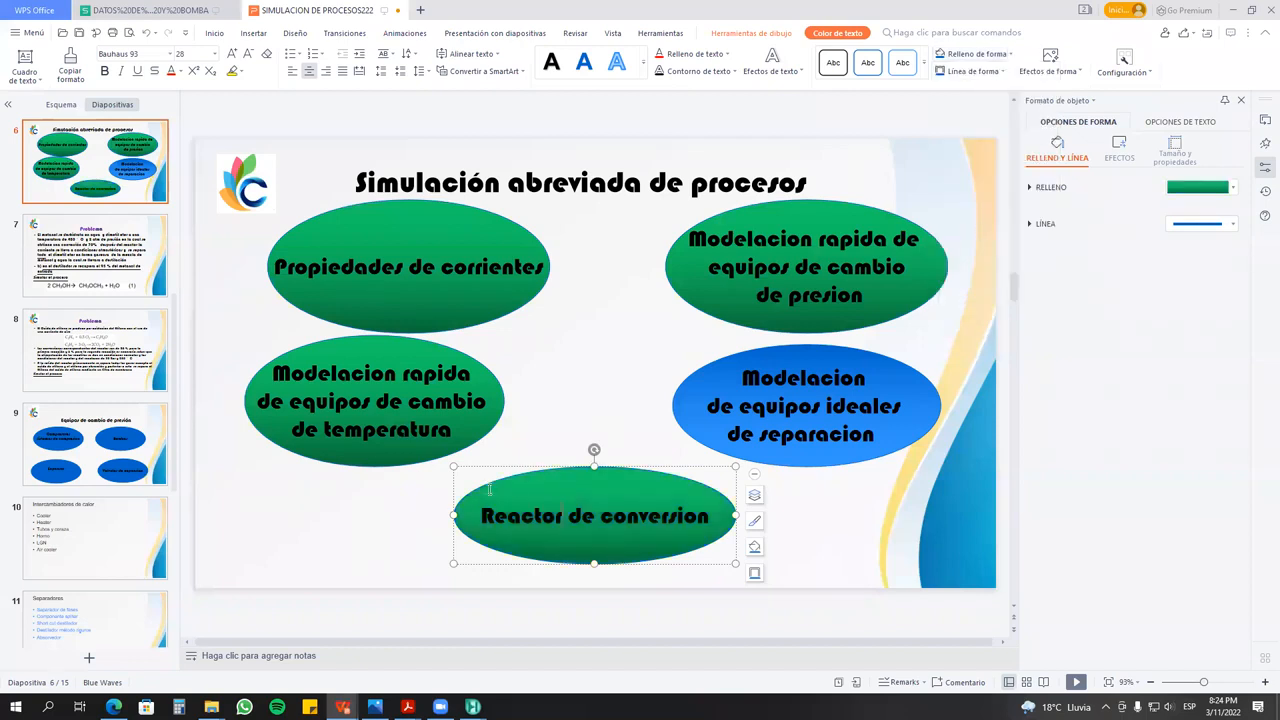
left_click(563, 403)
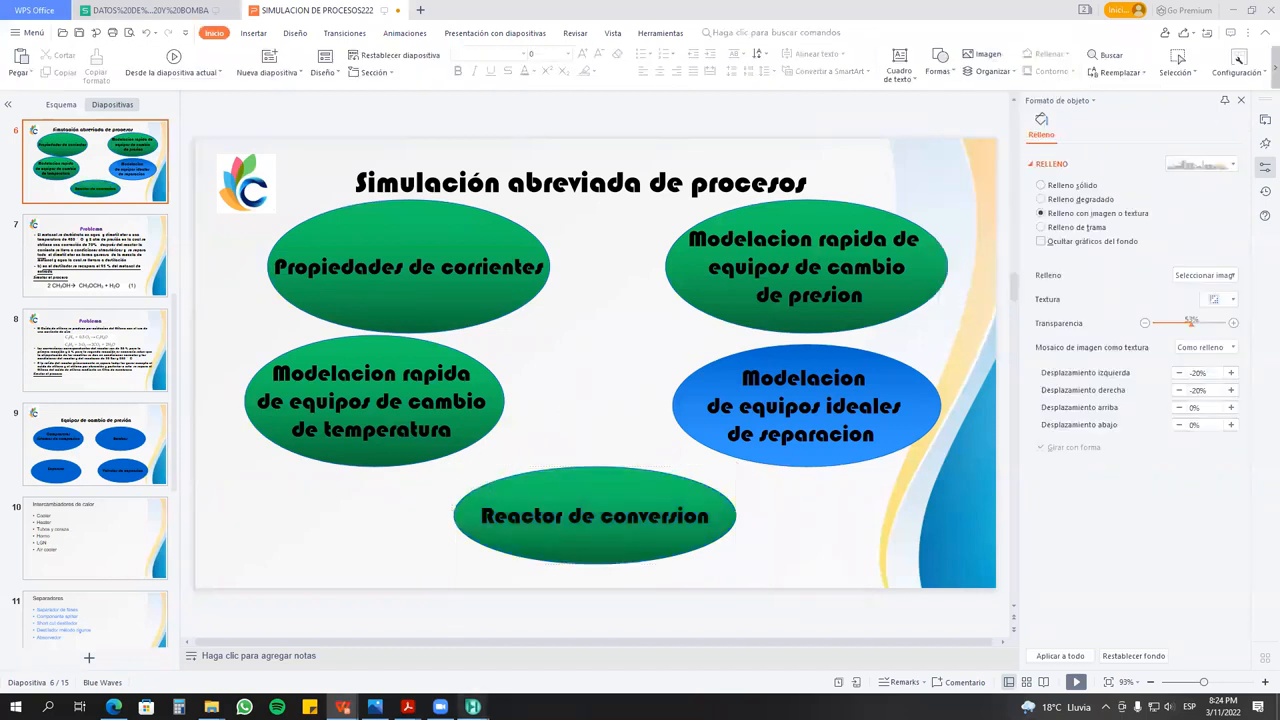
- Return to Aspen HYSYS and review the connections, optional energy stream and reaction details of CRV-100
mouse_move(473, 707)
left_click(317, 662)
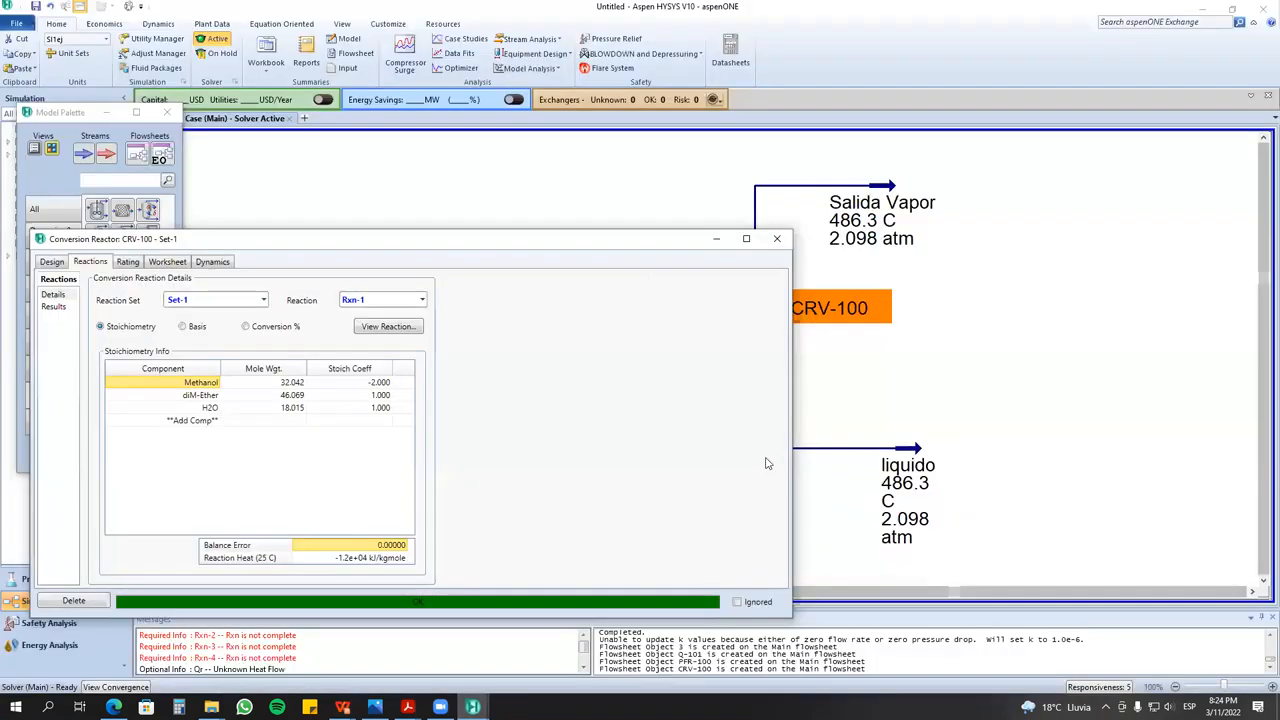
left_click(768, 240)
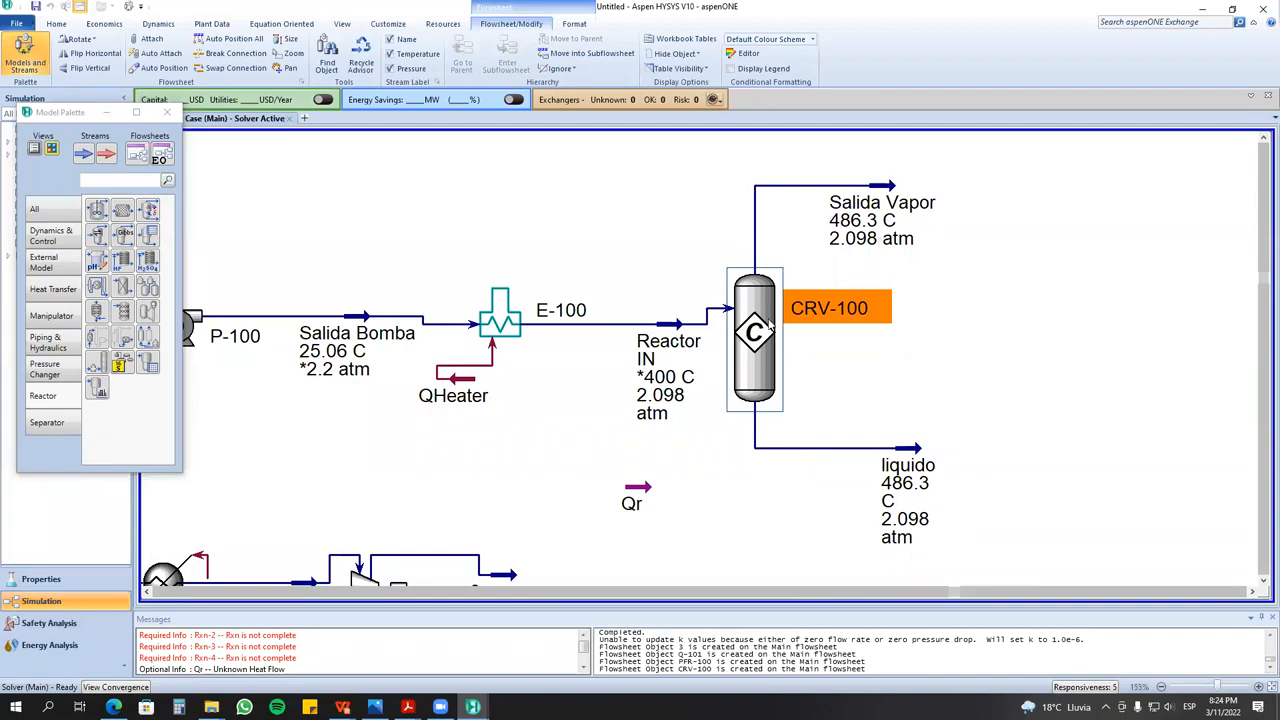
double_click(768, 330)
left_click(92, 188)
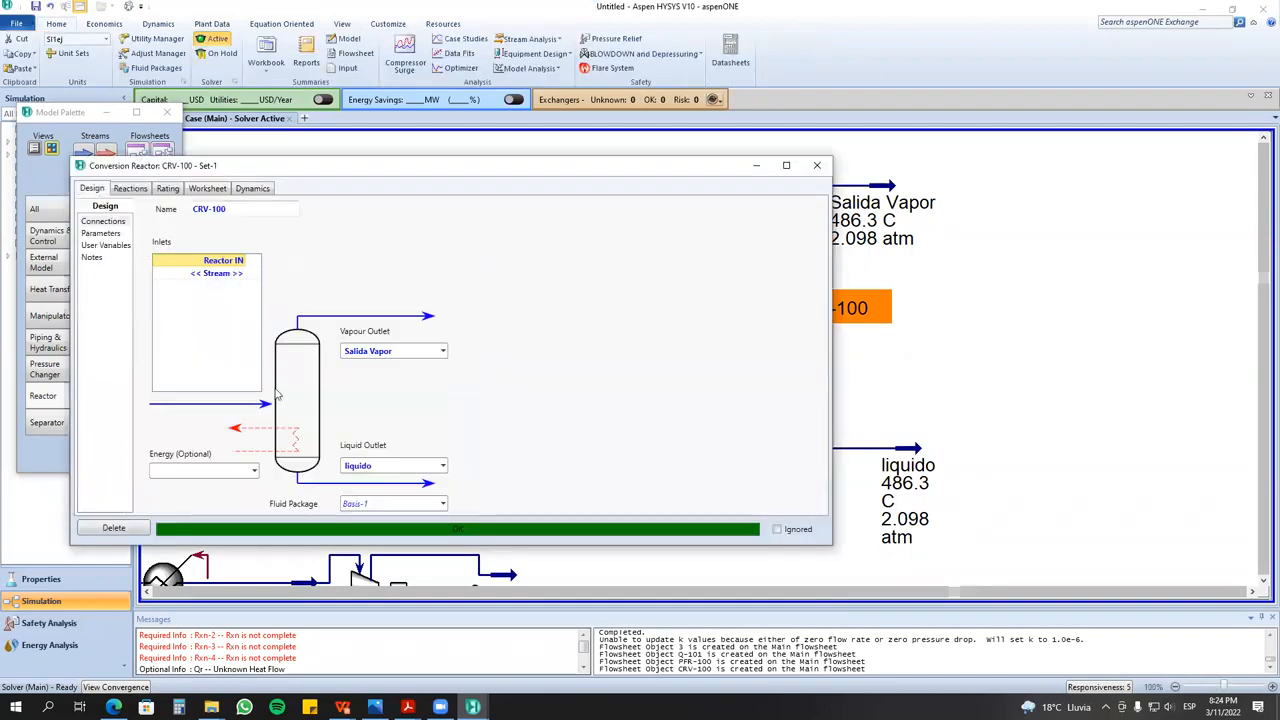
left_click(135, 190)
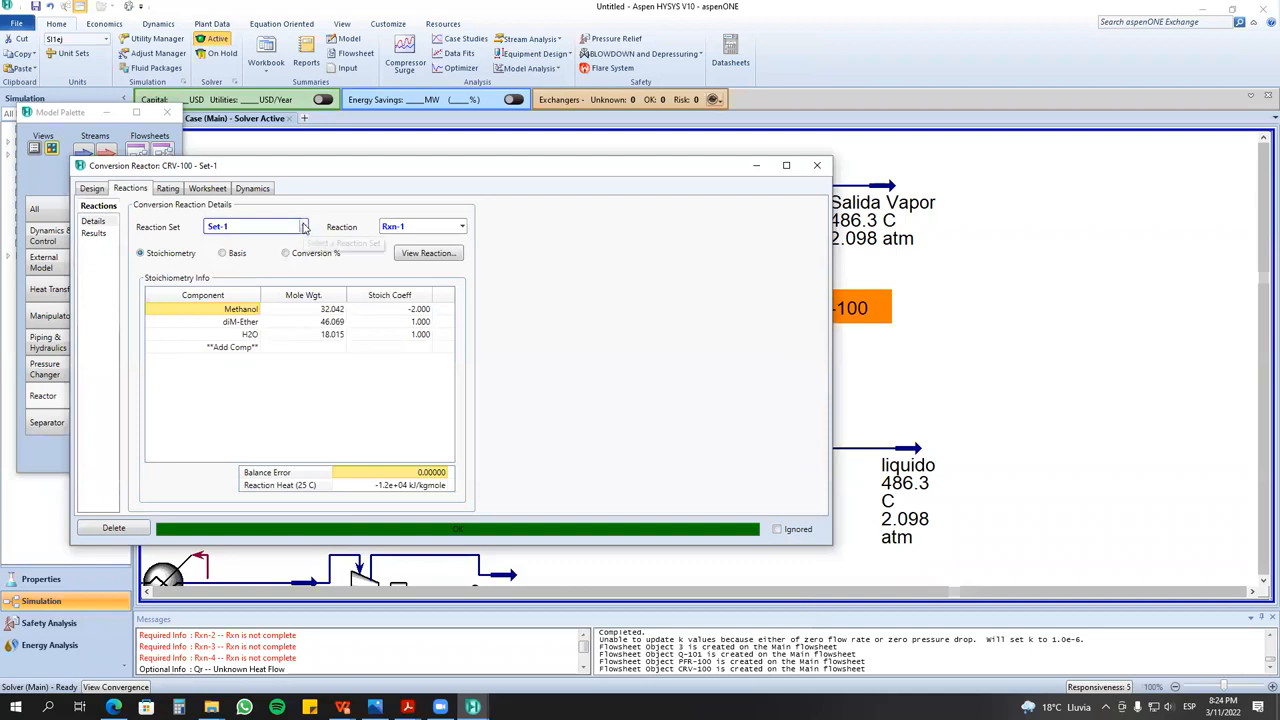
left_click(91, 189)
left_click(225, 471)
left_click(488, 421)
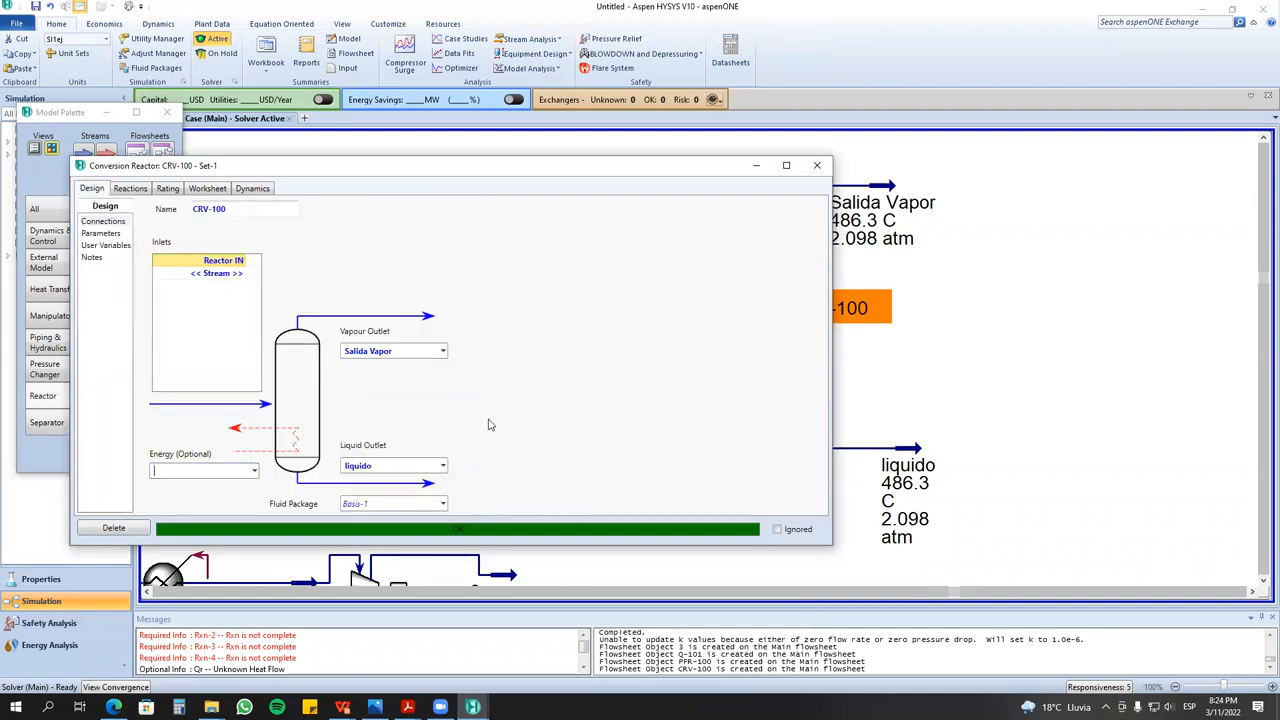
left_click(818, 167)
- Move the liquido stream closer to the outlet of CRV-100 on the flowsheet
left_click(885, 495)
mouse_move(858, 495)
left_mouse_down()
mouse_move(842, 499)
mouse_move(865, 474)
left_mouse_up()
left_click(857, 499)
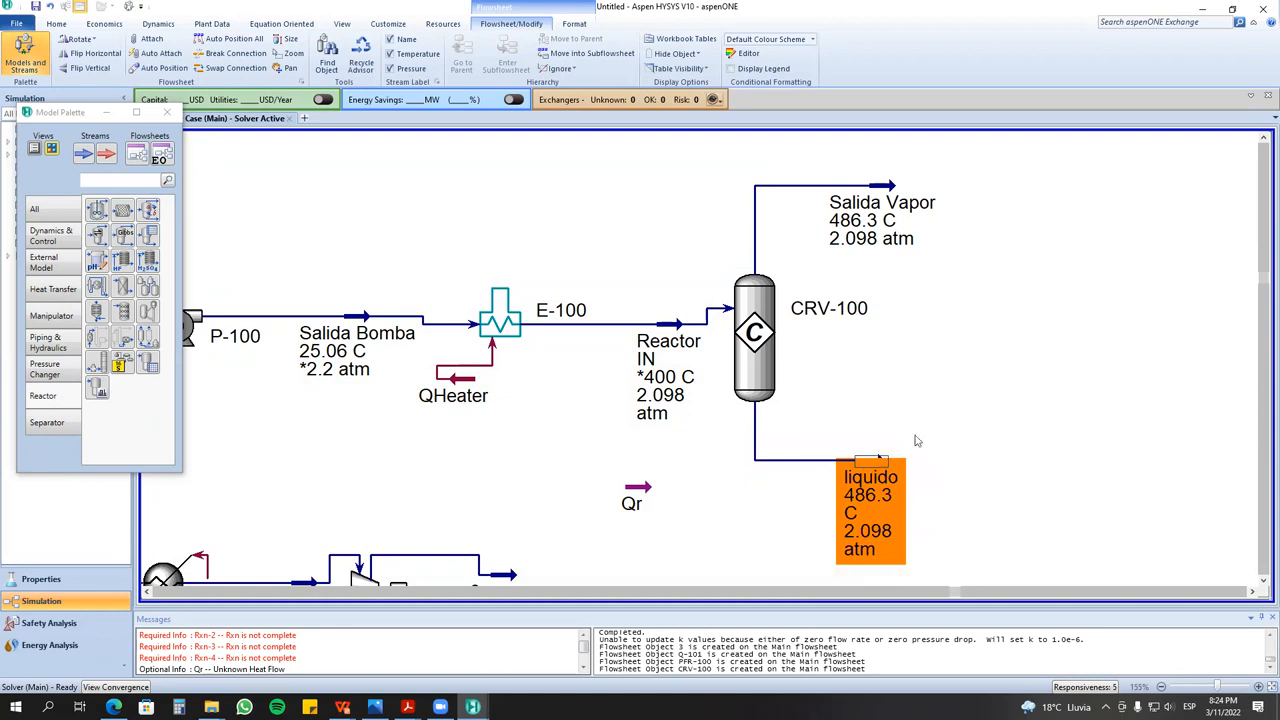
left_click(916, 441)
- Check the liquido stream's available options and its worksheet conditions, and close the worksheet
right_click(872, 468)
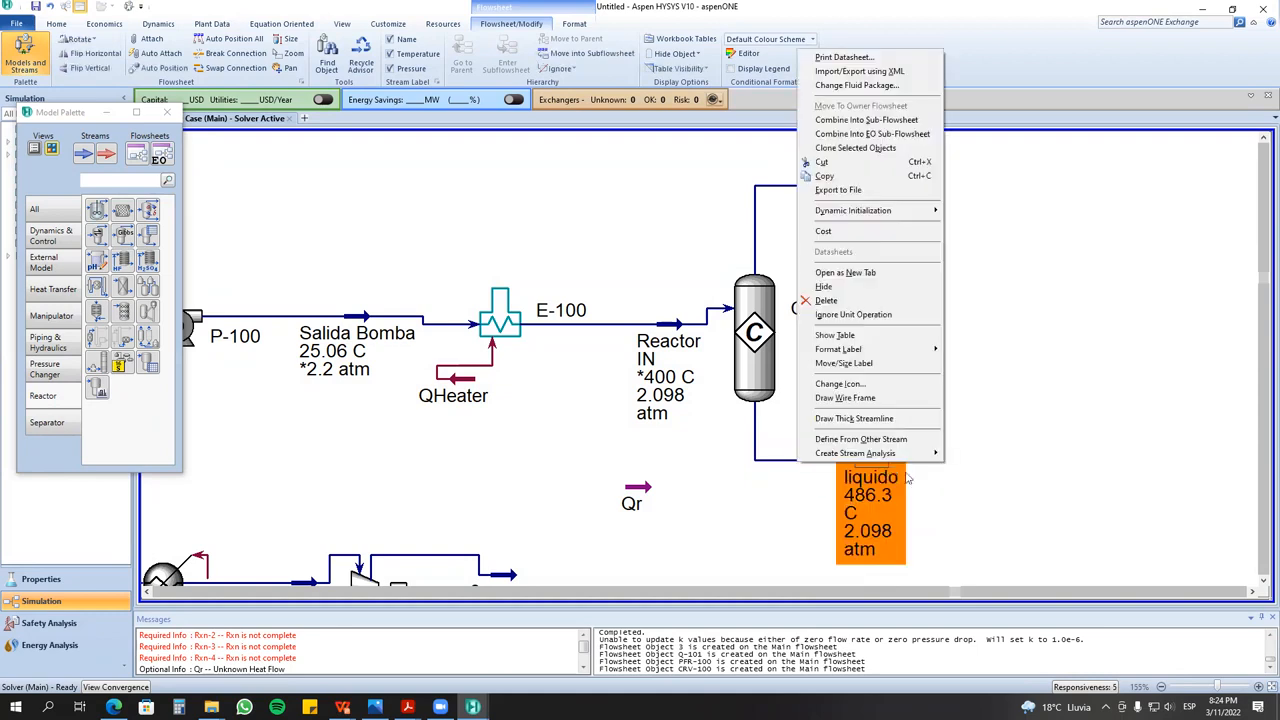
left_click(977, 476)
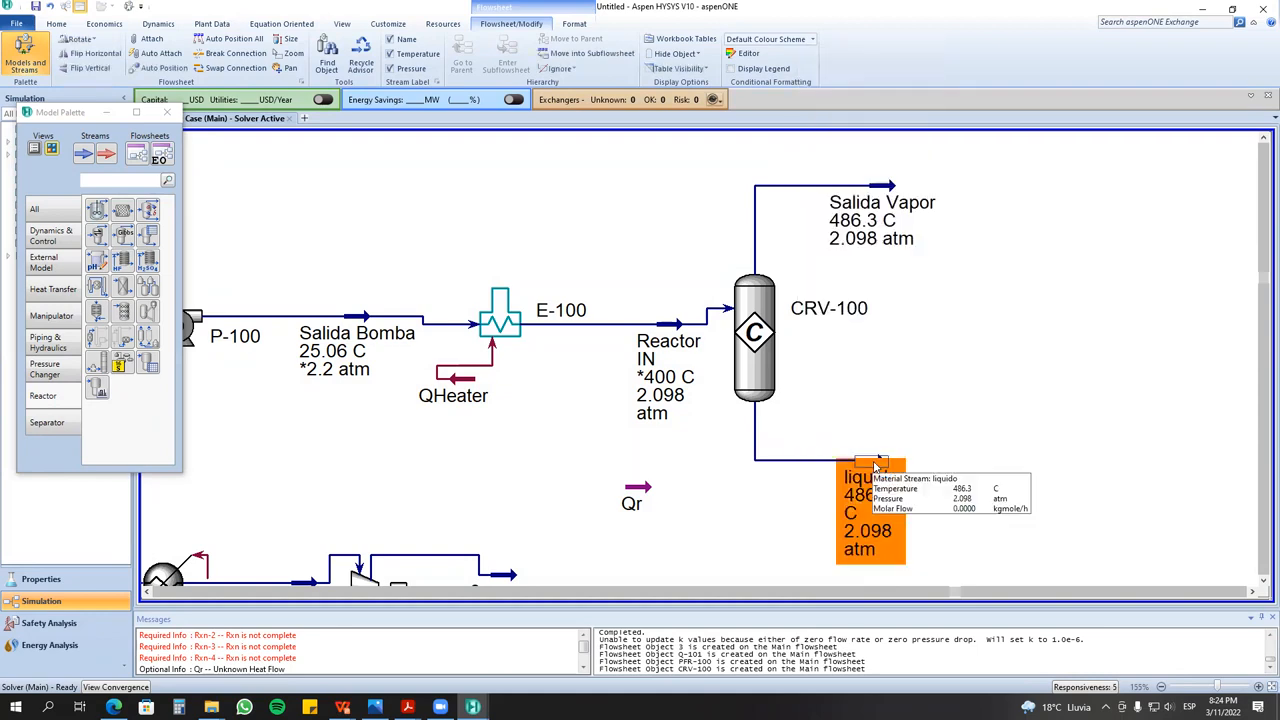
right_click(918, 433)
double_click(861, 463)
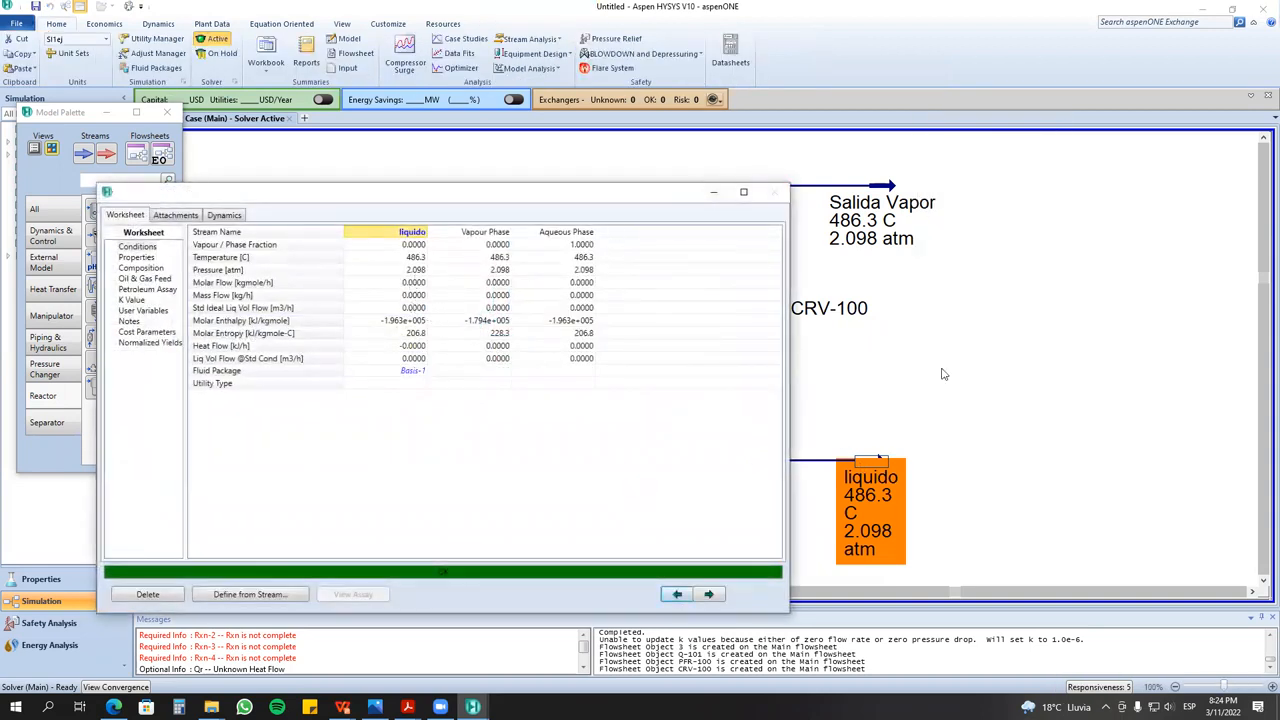
left_click(774, 191)
right_click(868, 473)
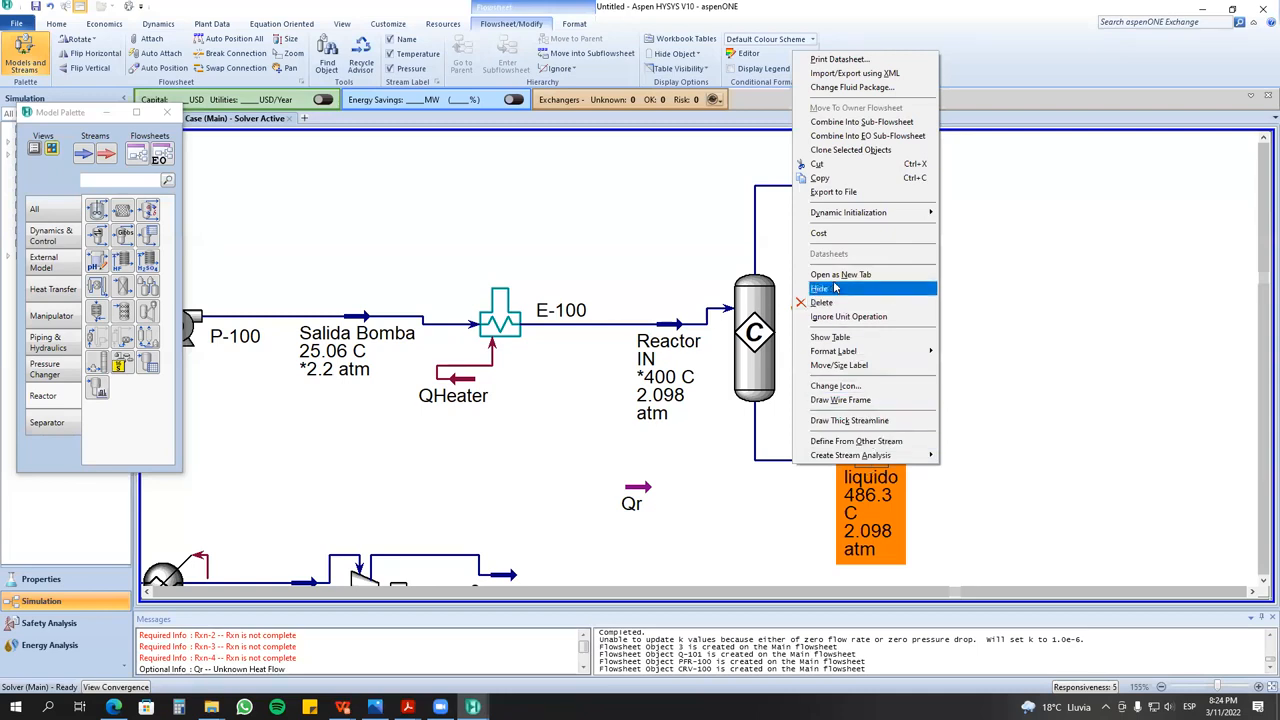
left_click(1016, 333)
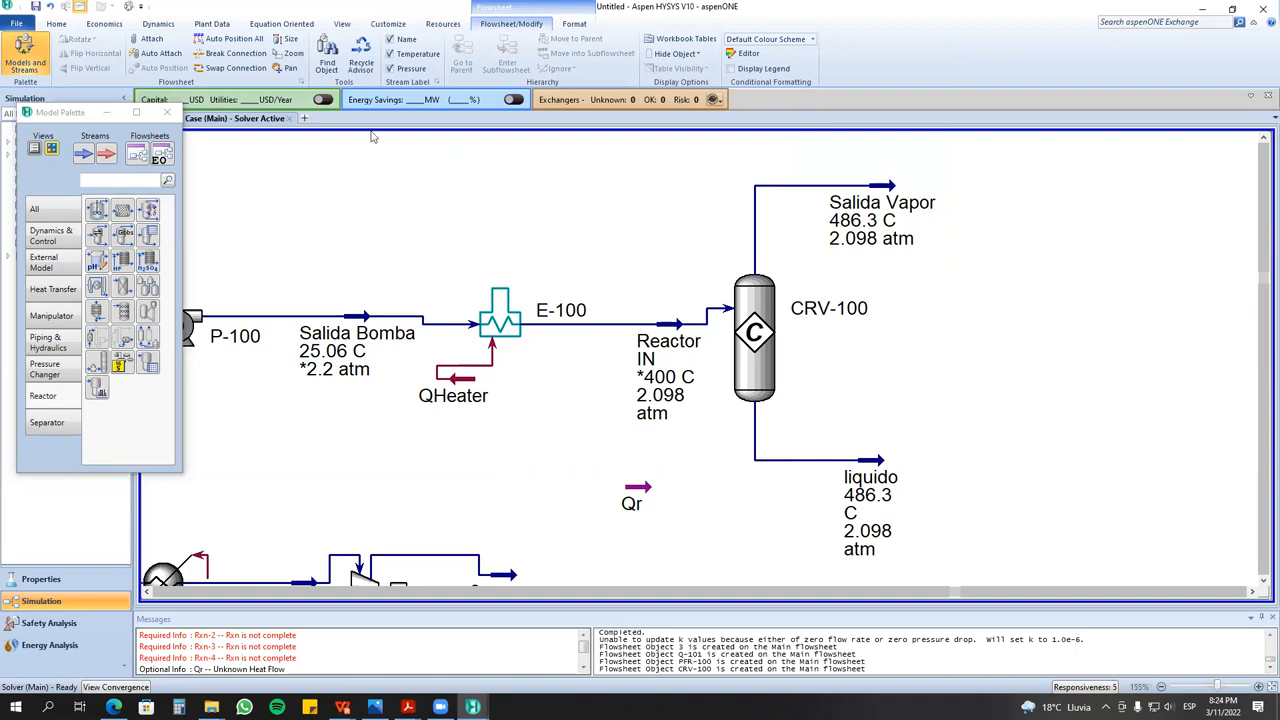
- Start saving the case under a new name and go to the hysys intermedio v2} folder
left_click(16, 24)
left_click_drag(120, 123, 279, 167)
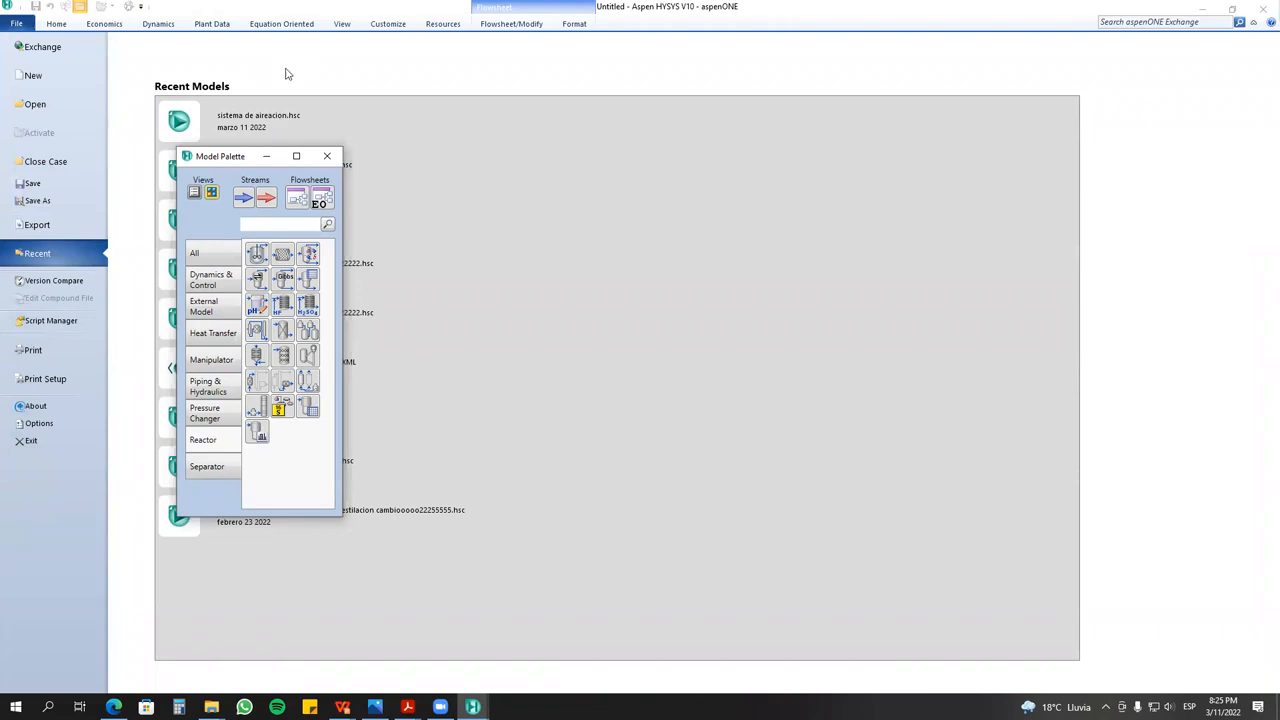
left_click(58, 203)
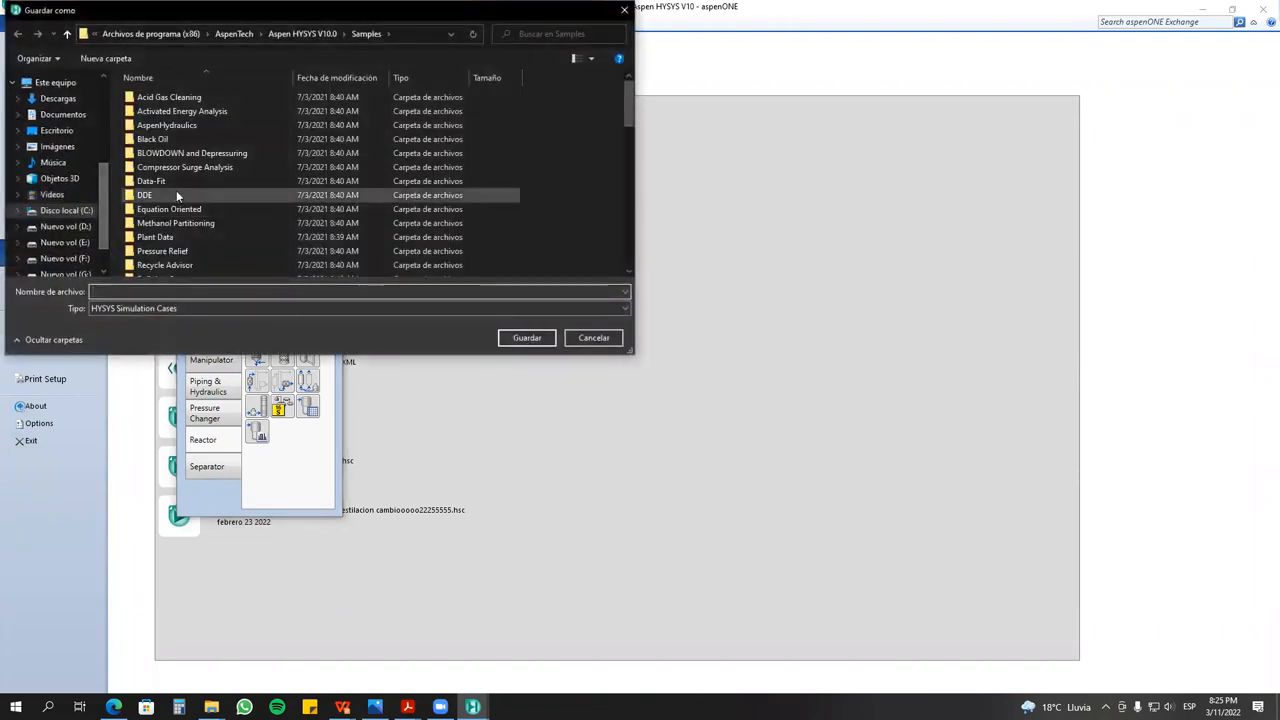
scroll(90, 196, "up", 3)
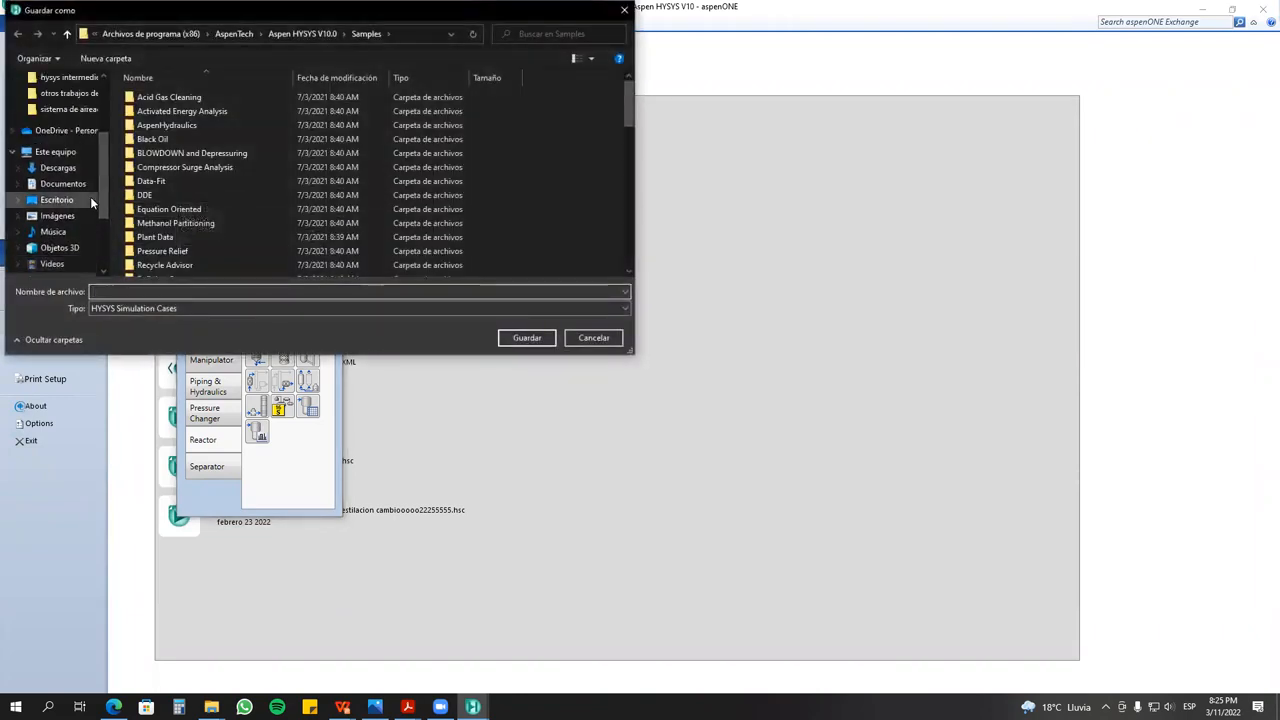
left_click(83, 83)
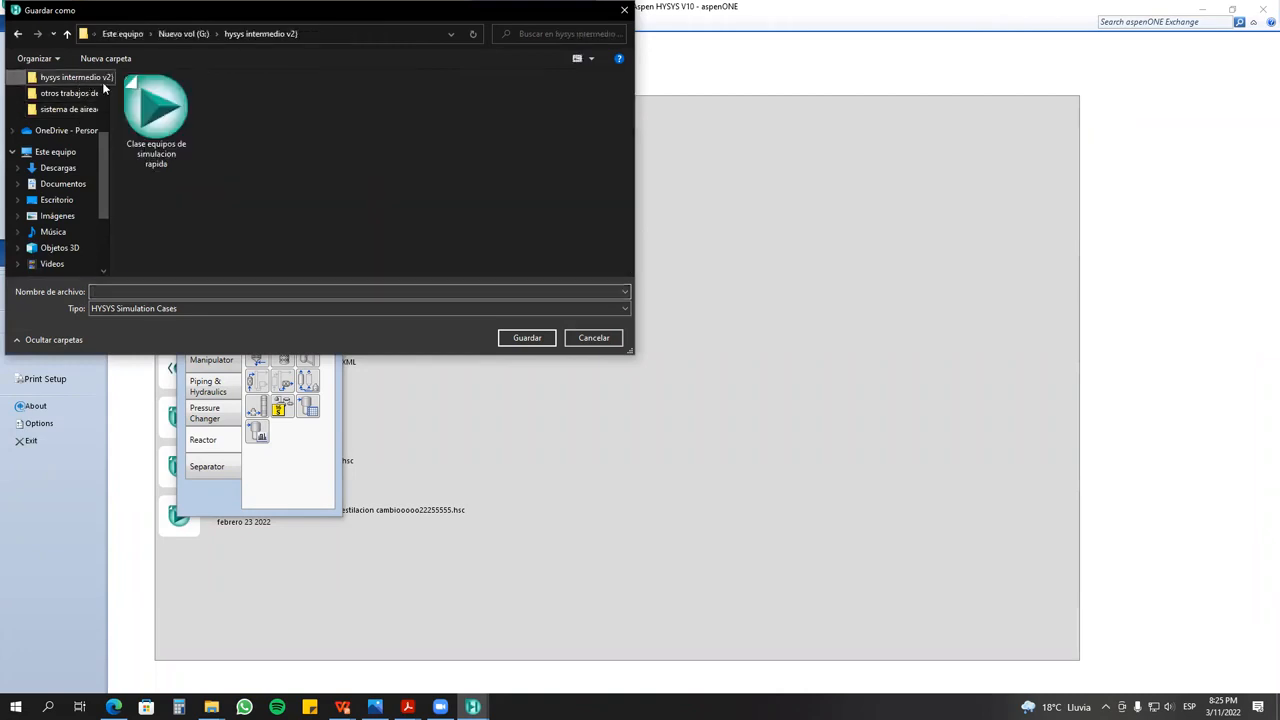
- Create a new folder inside hysys intermedio v2} and open it as the save location
right_click(241, 202)
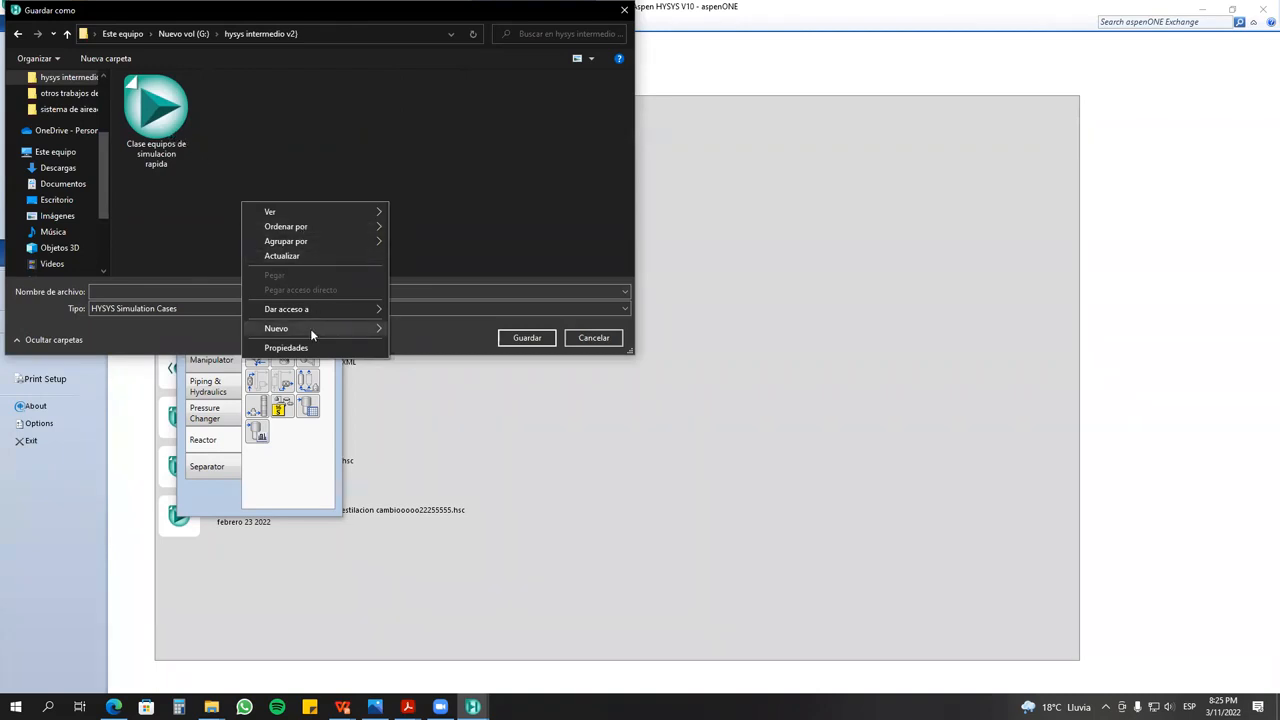
mouse_move(310, 330)
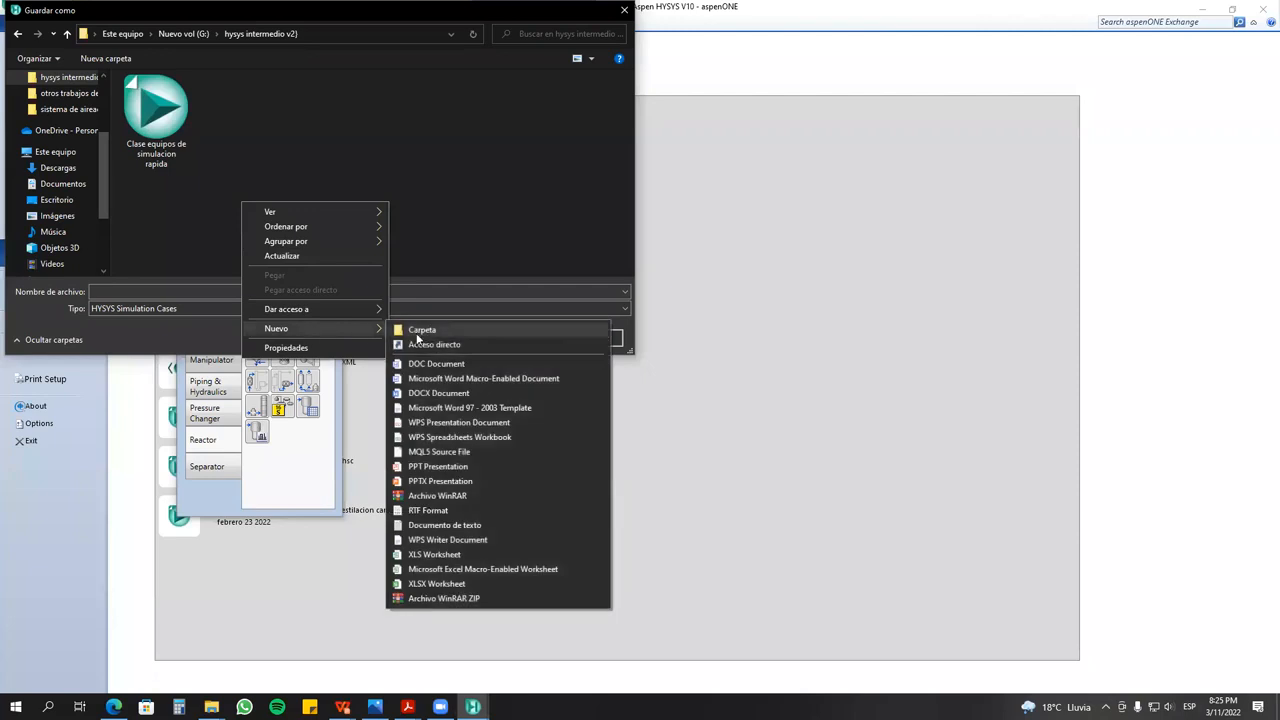
left_click(417, 333)
double_click(160, 120)
left_click(221, 290)
type("simla")
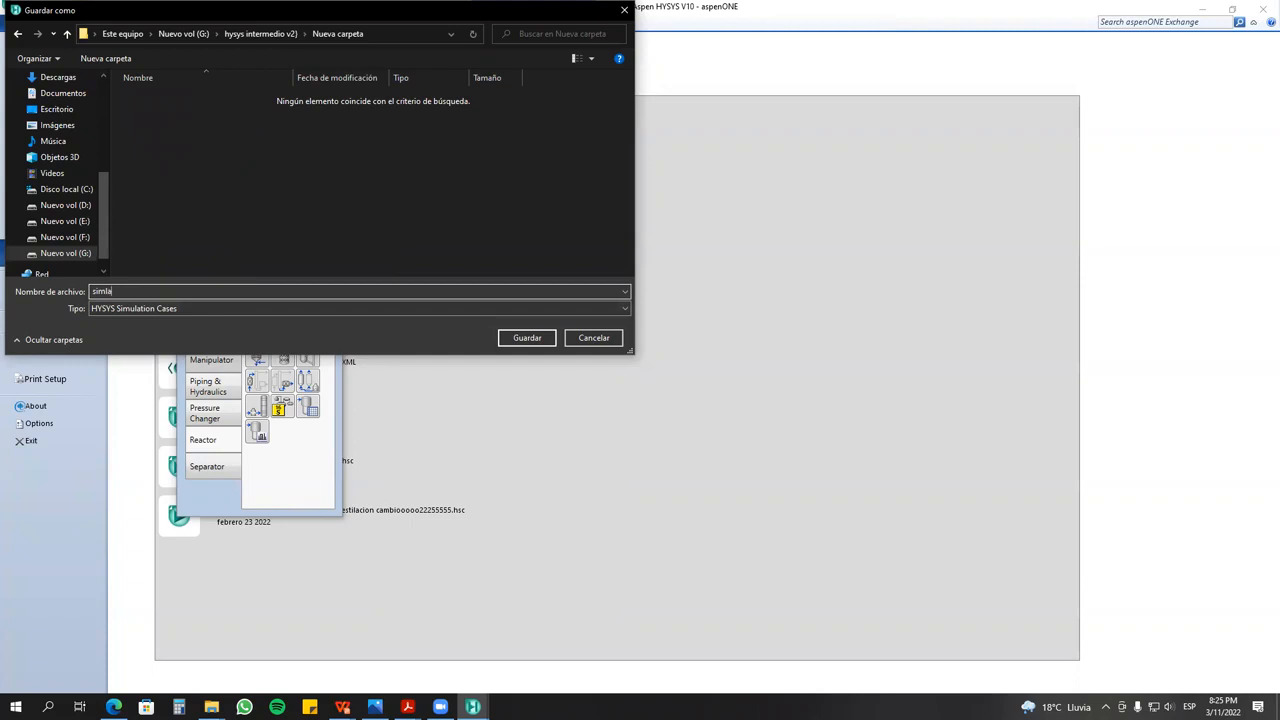
left_click(17, 33)
double_click(162, 115)
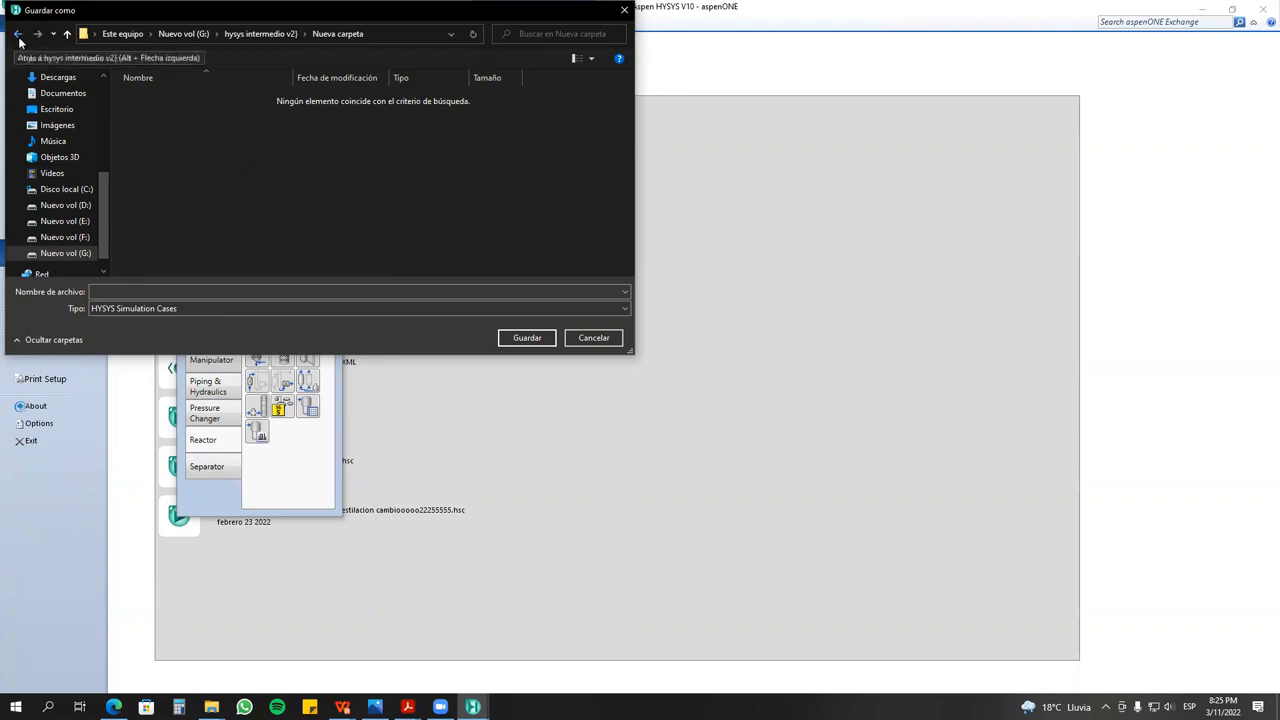
- Name the simulation case dimetileter and save it in the new folder
left_click(140, 291)
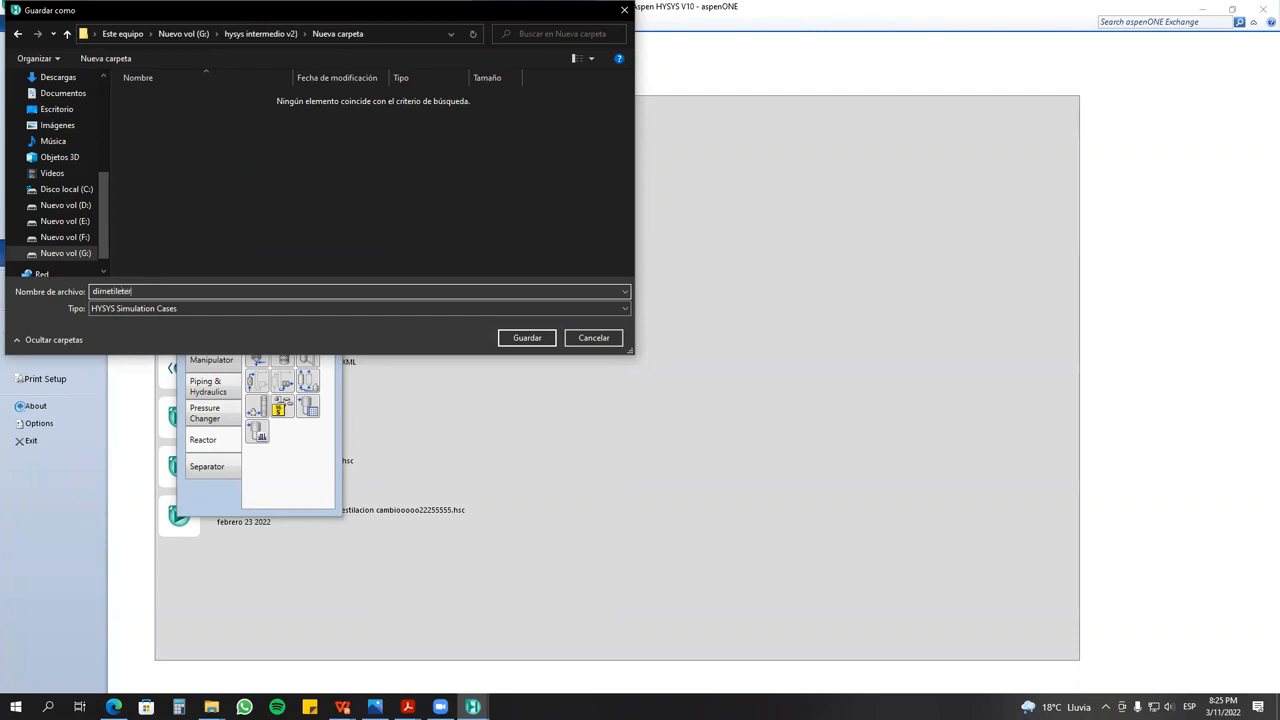
type("dimetileter")
key("Return")
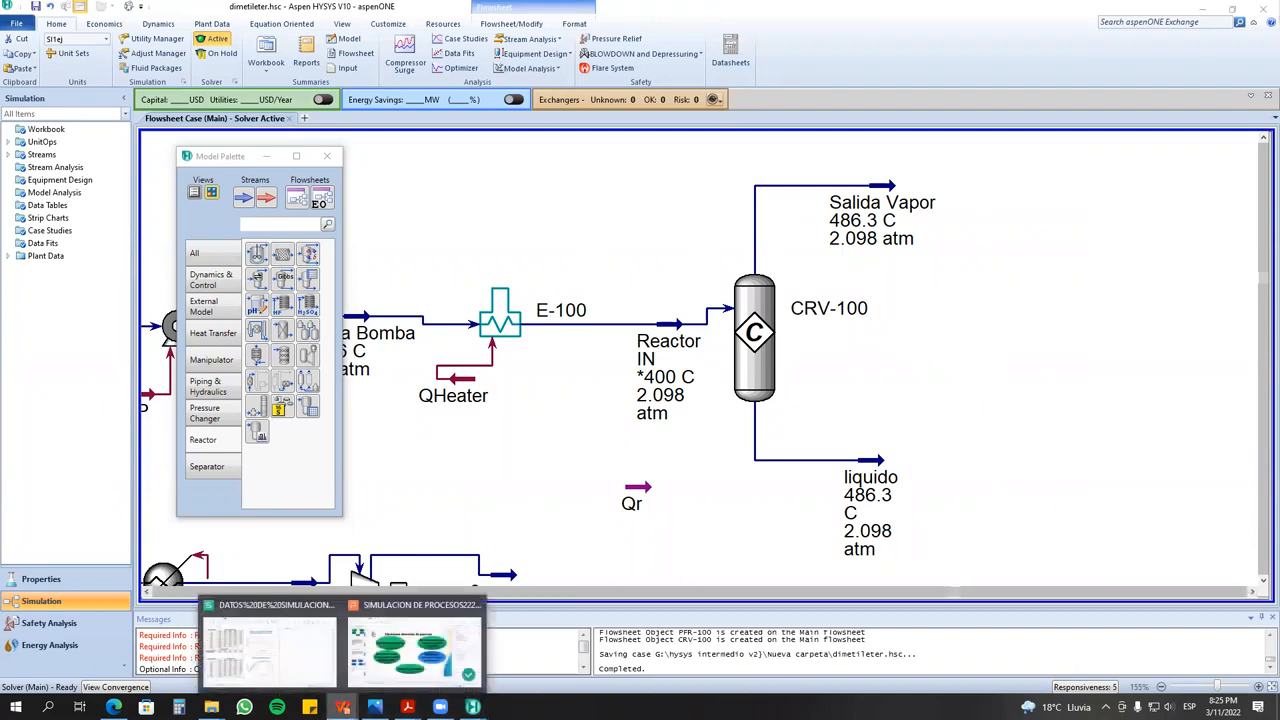
- Switch to the presentation, reread the methanol dehydration problem statement on slide 7, and return to the HYSYS flowsheet
left_click(414, 650)
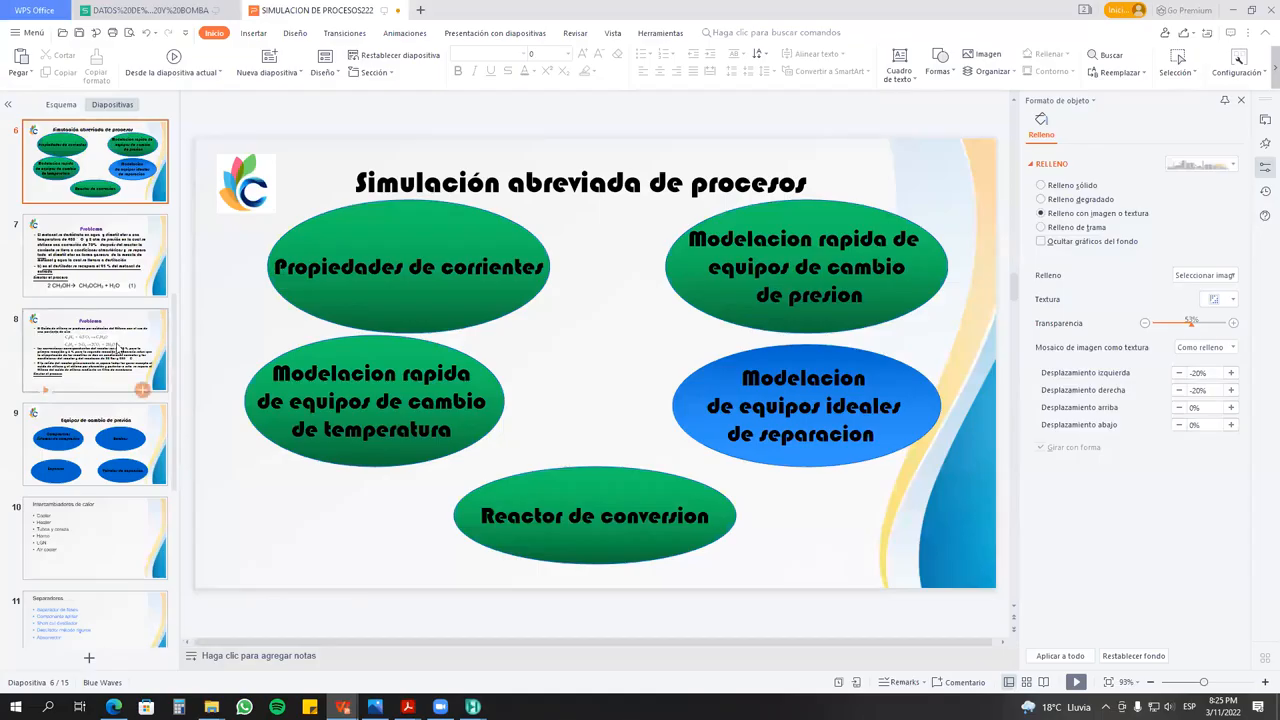
left_click(142, 386)
left_click(142, 292)
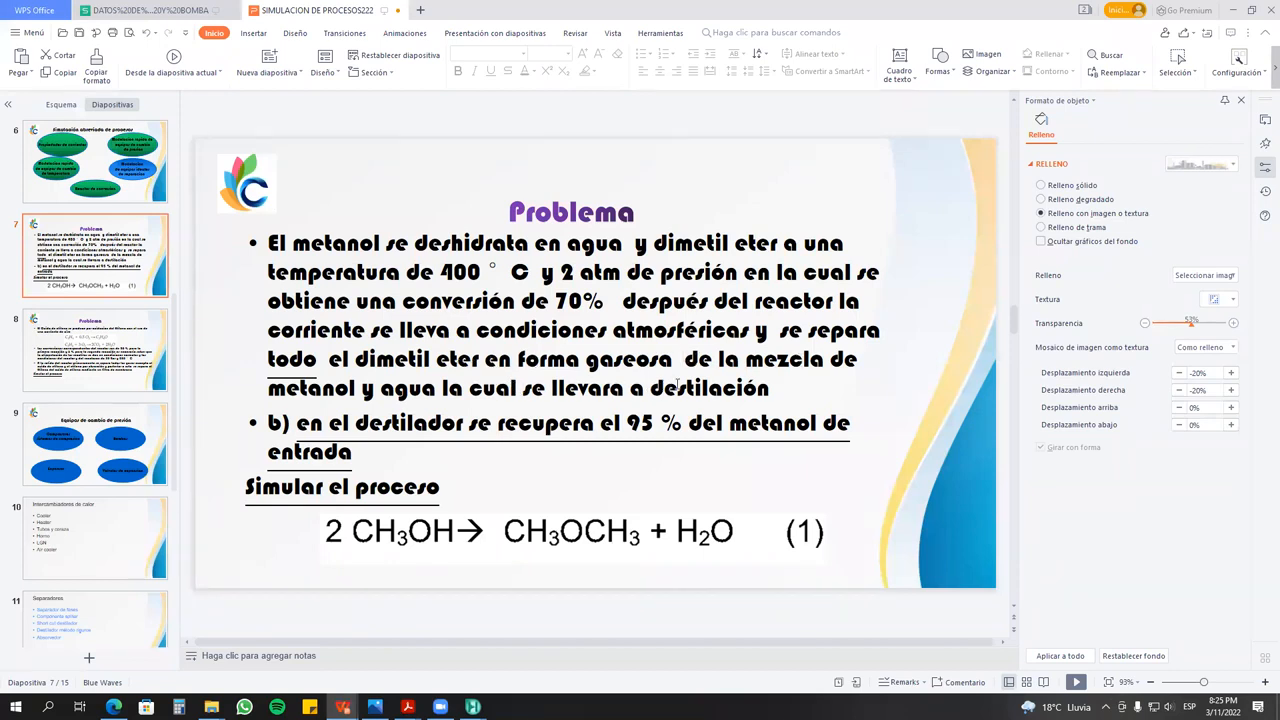
left_click(1238, 12)
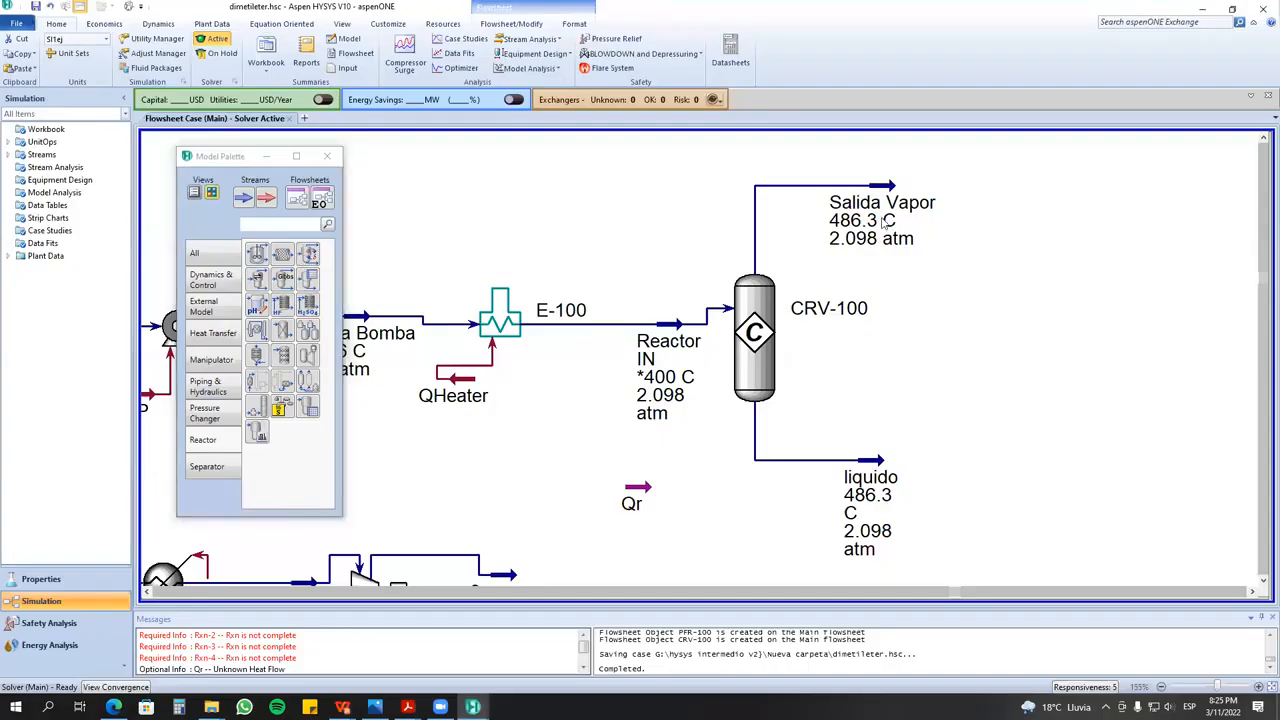
- Move the liquido stream just below CRV-100 and shift the Salida Vapor stream farther right of the reactor
left_click(1254, 591)
left_click(1254, 591)
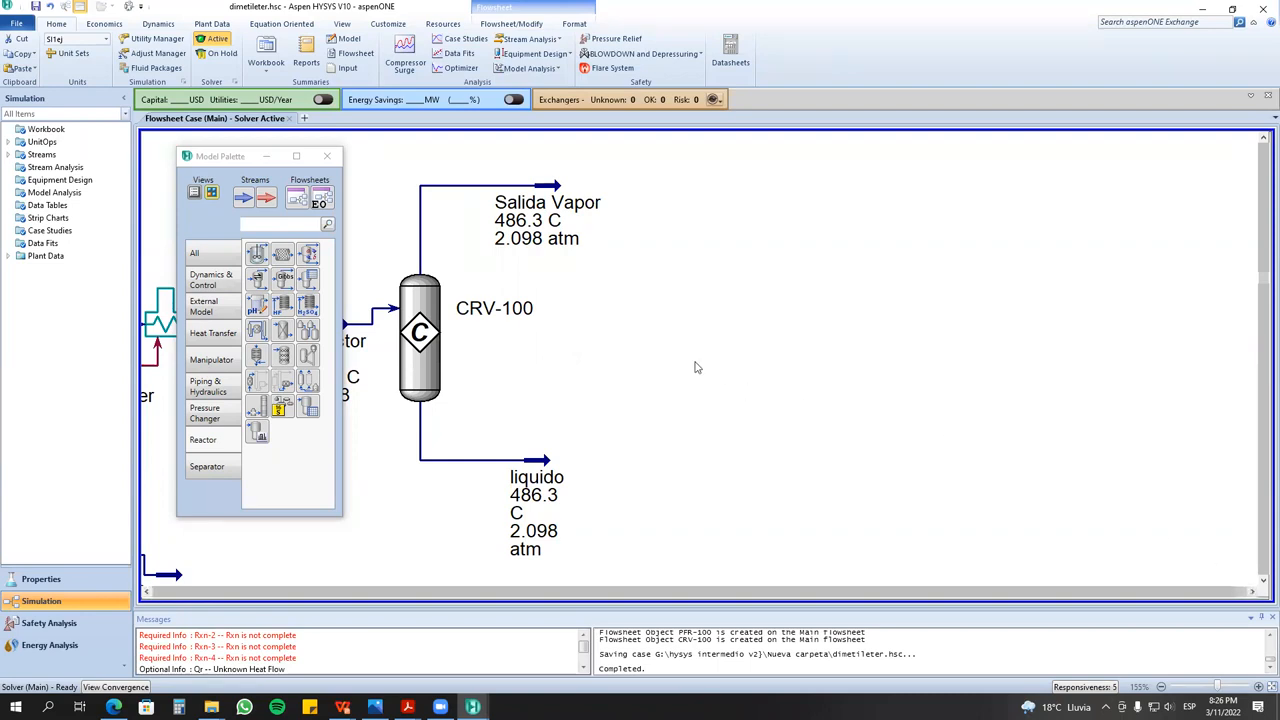
left_click_drag(532, 462, 489, 478)
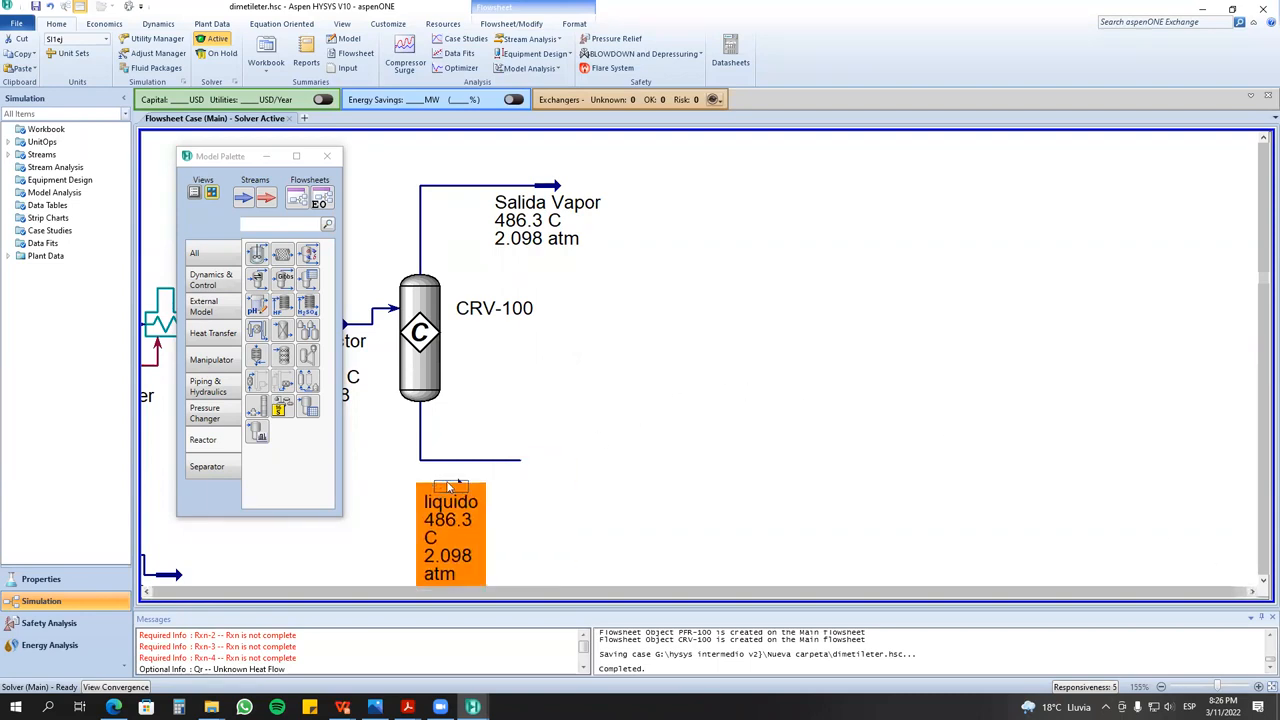
left_click(540, 200)
left_click_drag(540, 200, 620, 196)
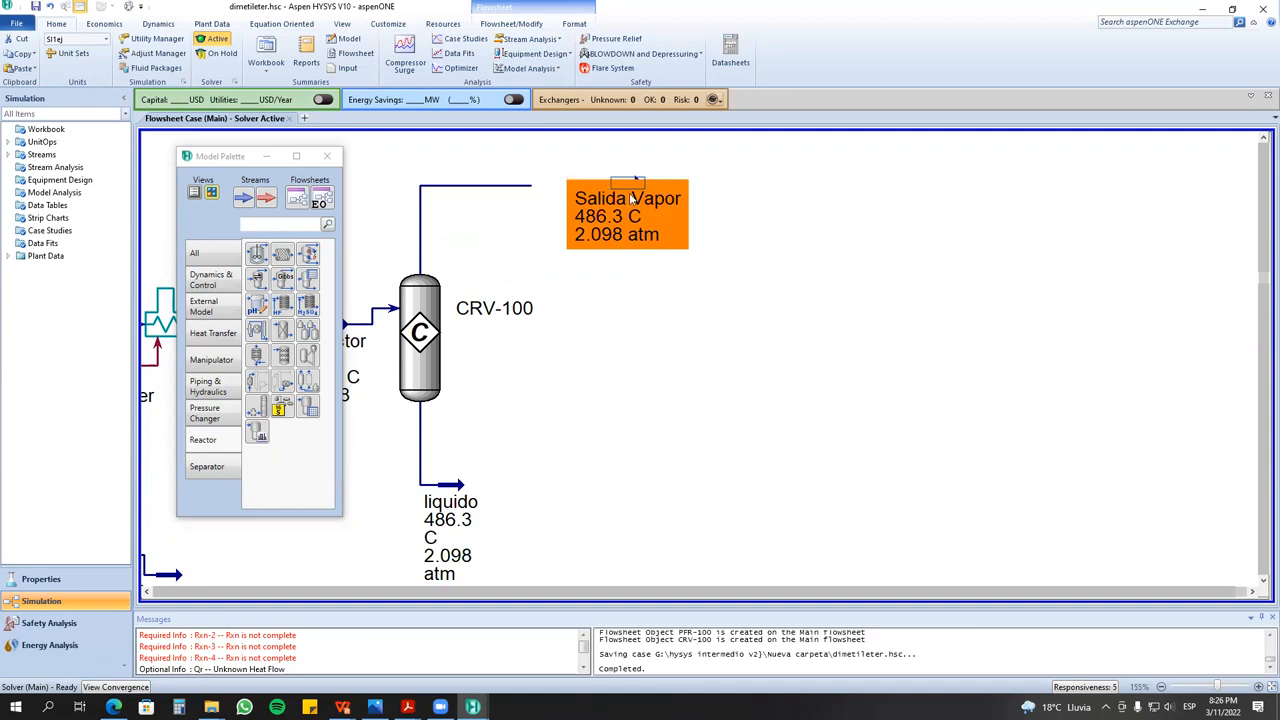
left_click(783, 257)
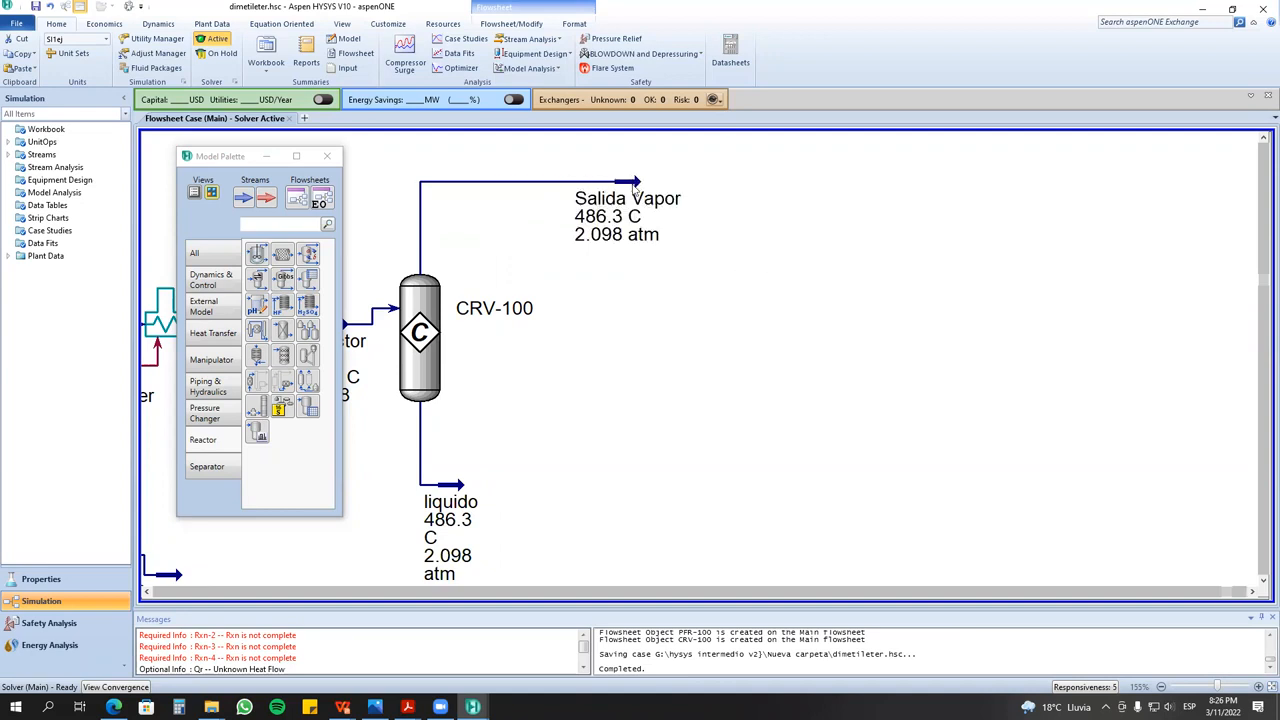
left_click(634, 186)
left_click_drag(572, 148, 705, 257)
left_click(706, 263)
- Hide and restore the temperature, pressure and name lines in the flowsheet's stream labels
left_click(511, 23)
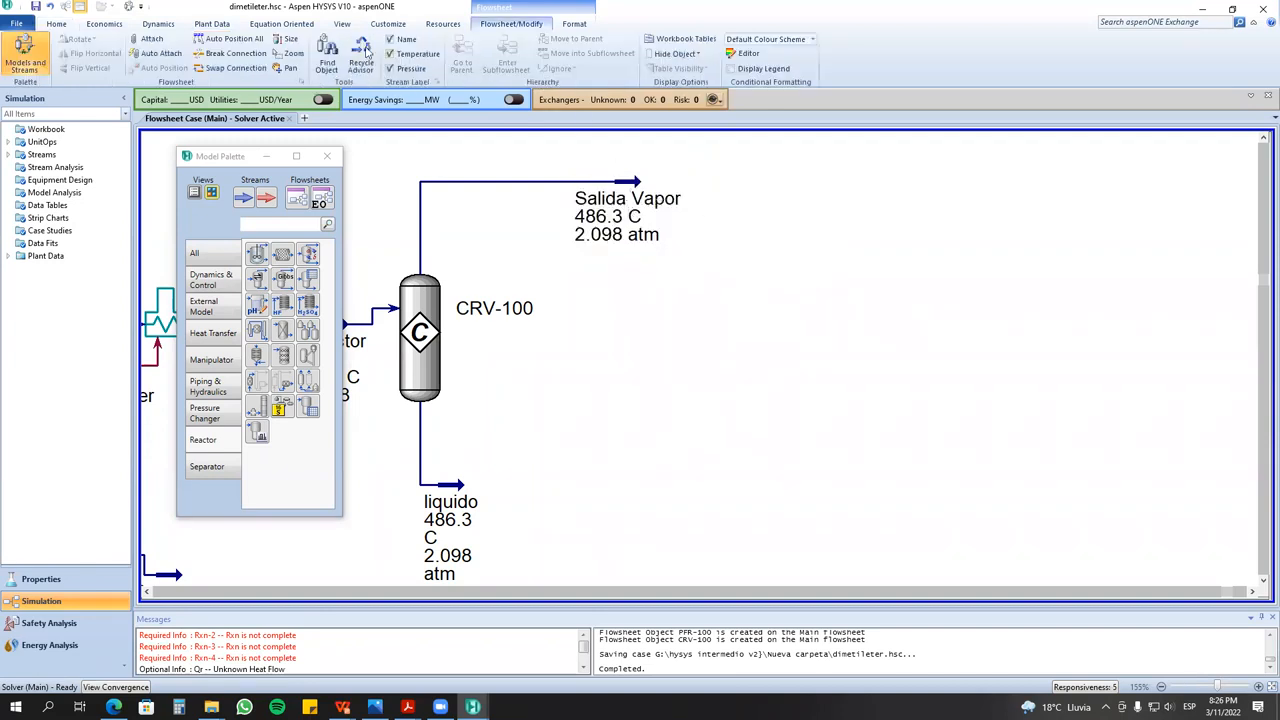
left_click(390, 53)
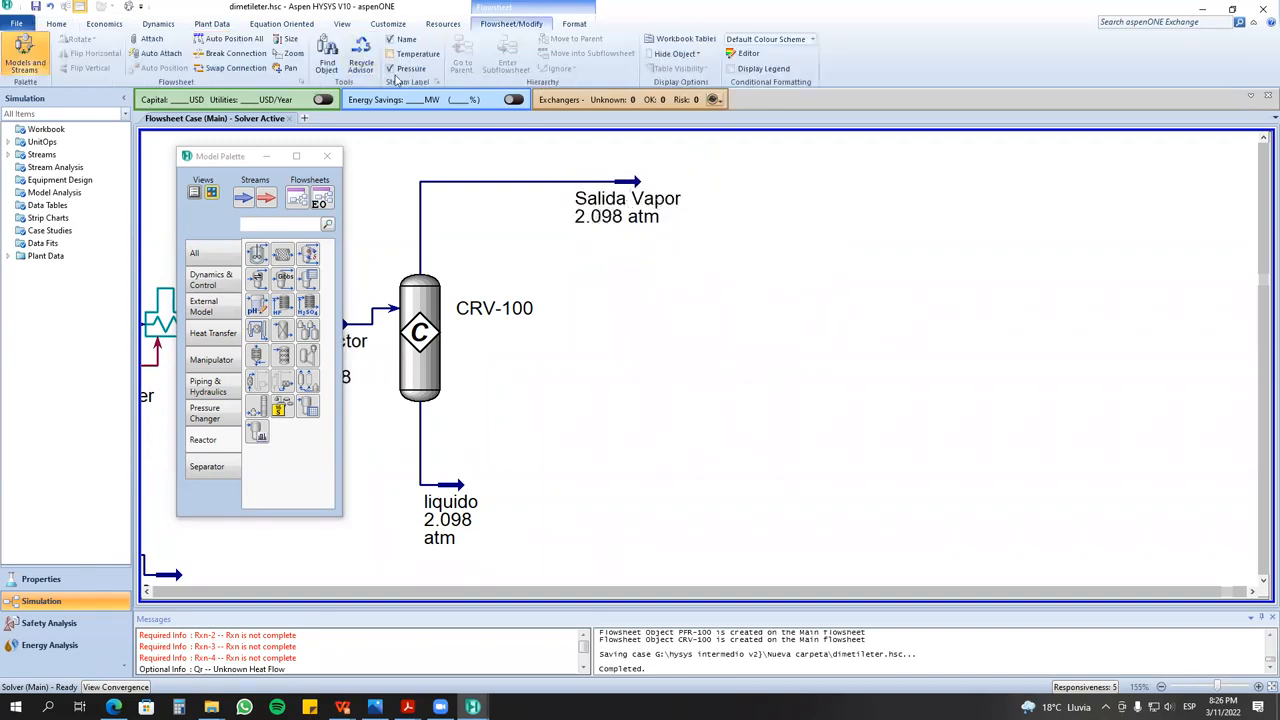
left_click(391, 54)
left_click(394, 71)
left_click(394, 71)
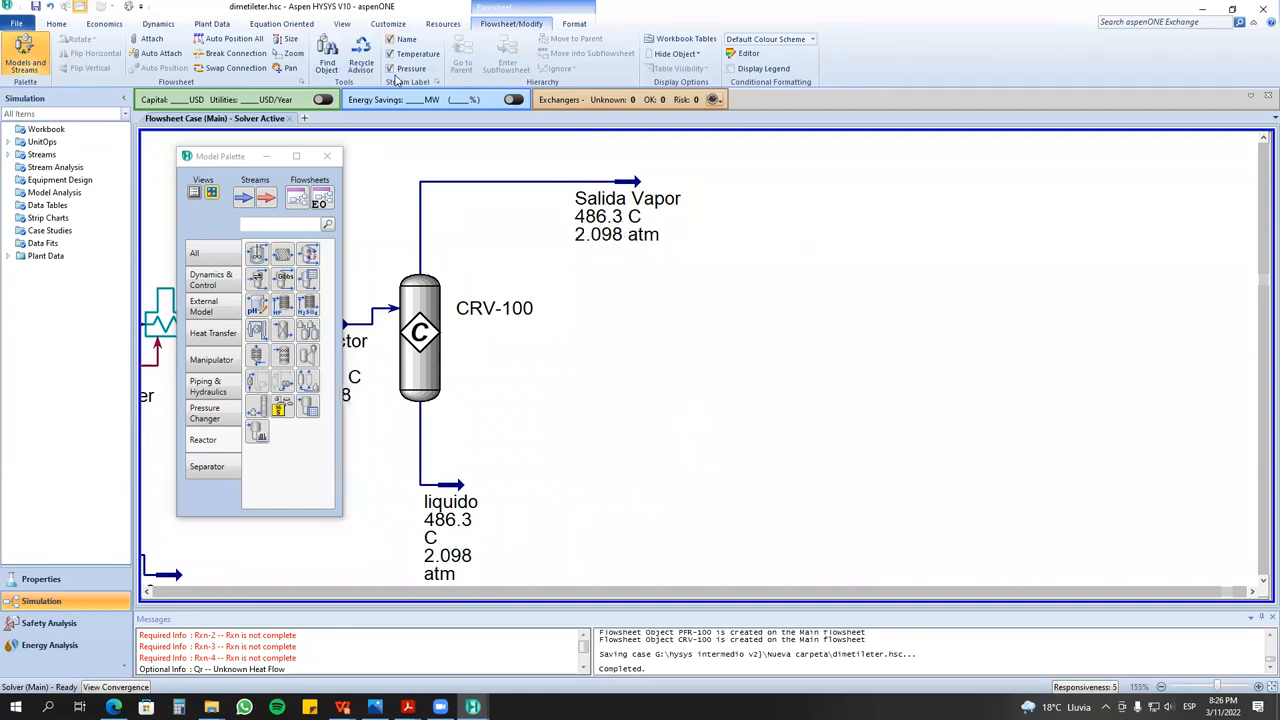
left_click(390, 39)
left_click(390, 39)
- Shift the Salida Vapor stream slightly farther right of CRV-100
left_click(652, 189)
left_click_drag(652, 189, 675, 190)
left_click(735, 207)
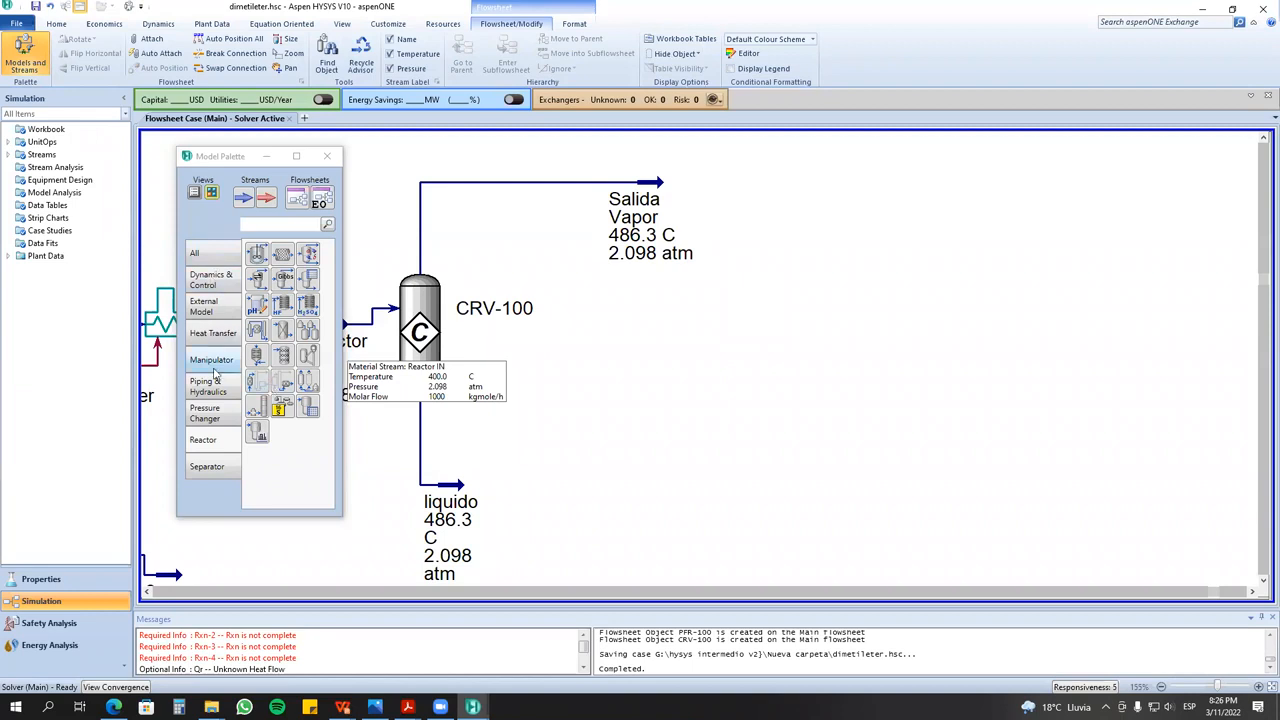
- Add an expander to the flowsheet just right of the Salida Vapor stream
left_click(206, 413)
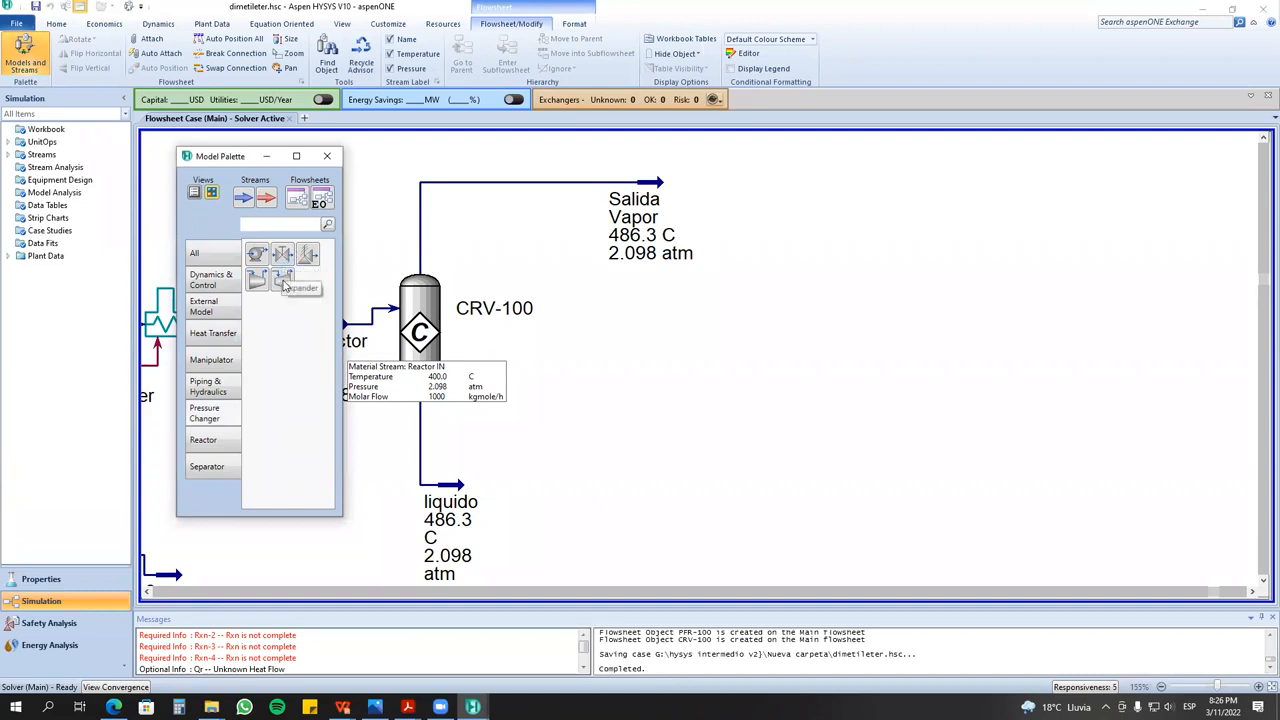
left_click_drag(284, 287, 715, 263)
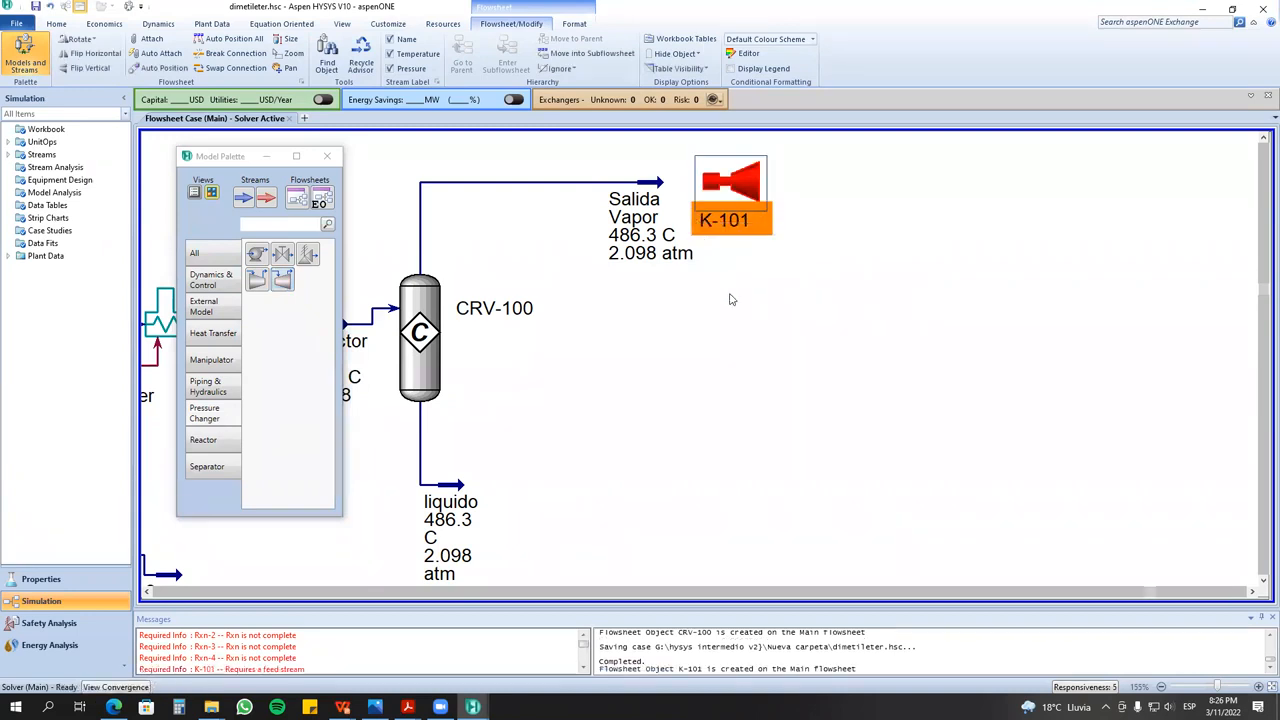
left_click(1252, 592)
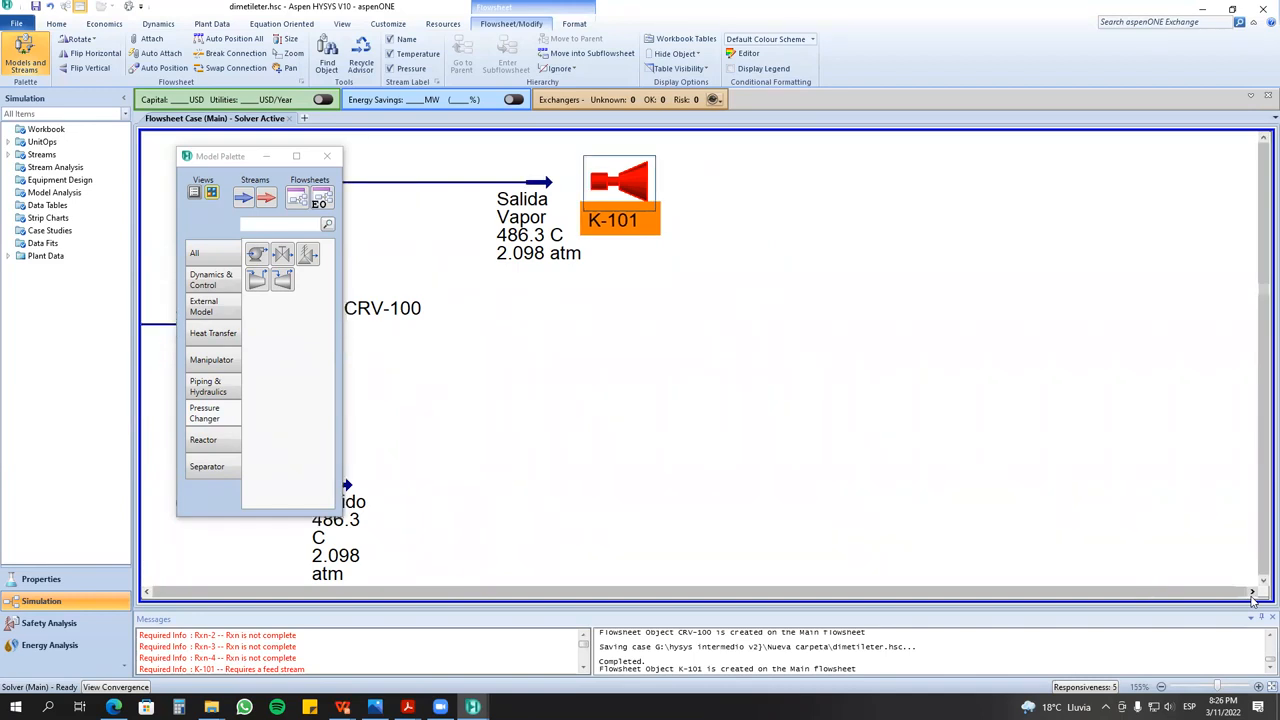
left_click(1252, 592)
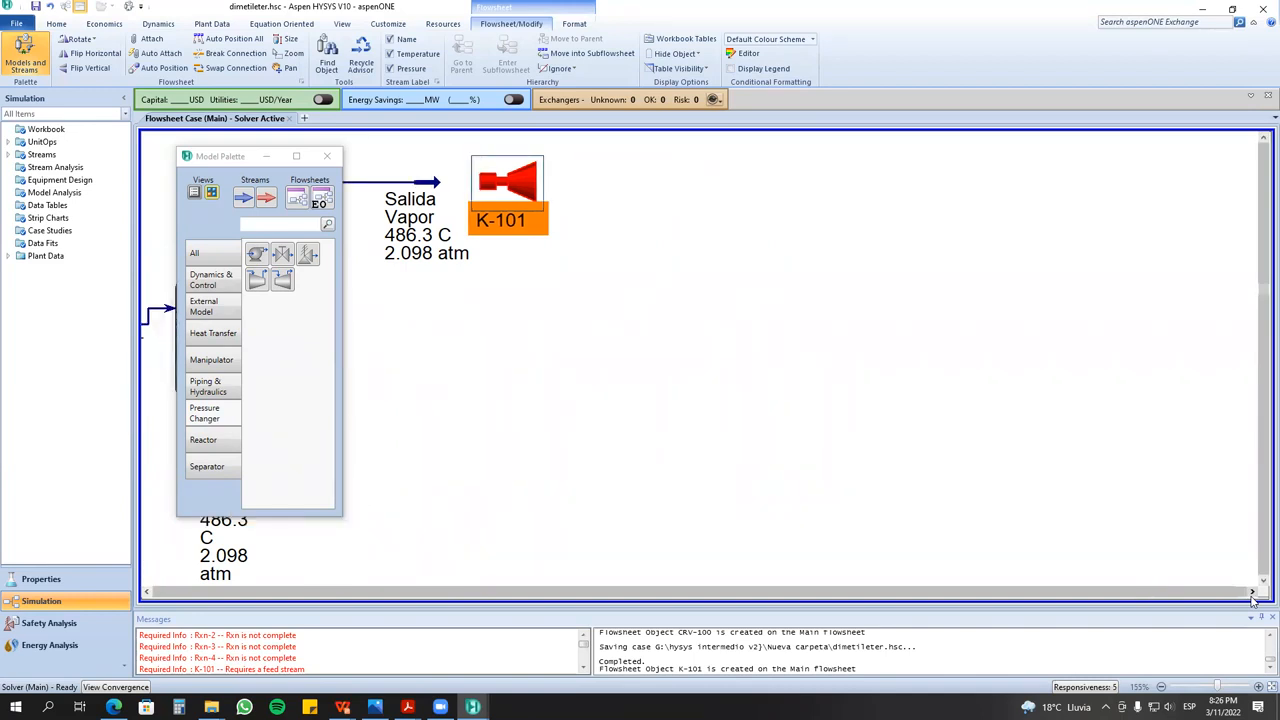
left_click_drag(495, 195, 518, 201)
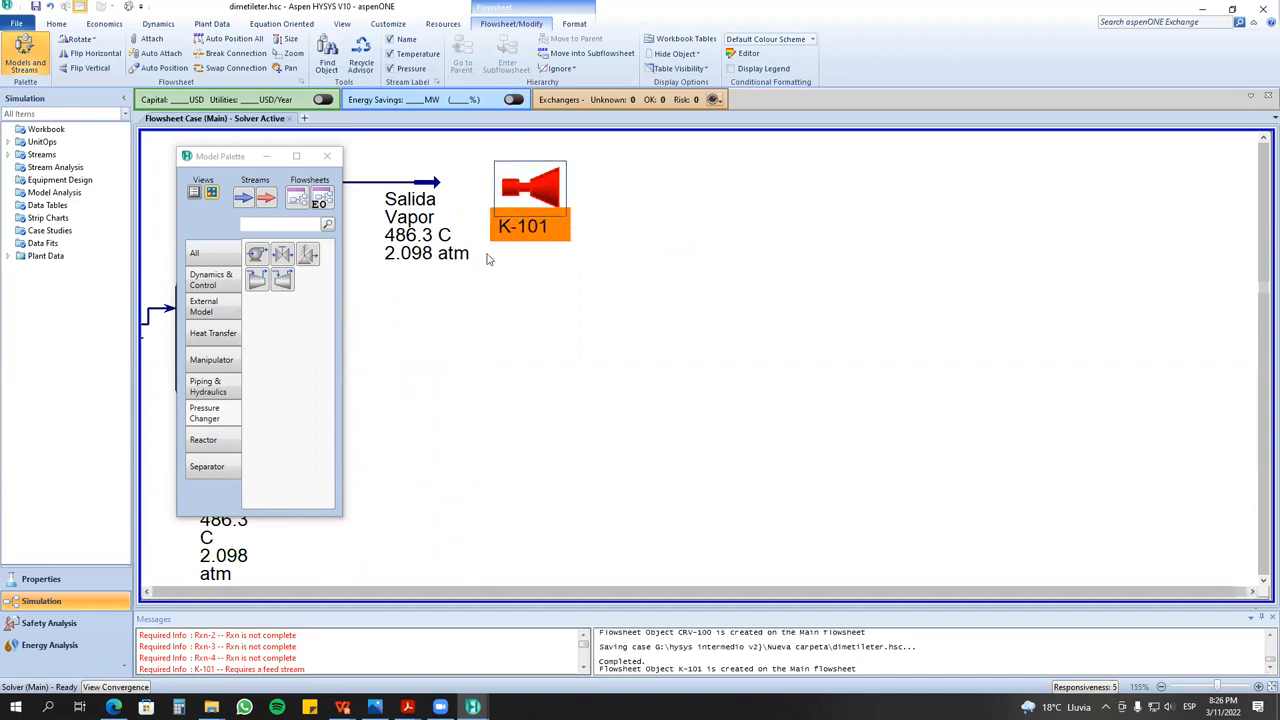
- Place a material stream right of expander K-101 and an energy stream below it
left_click(245, 199)
left_click(621, 205)
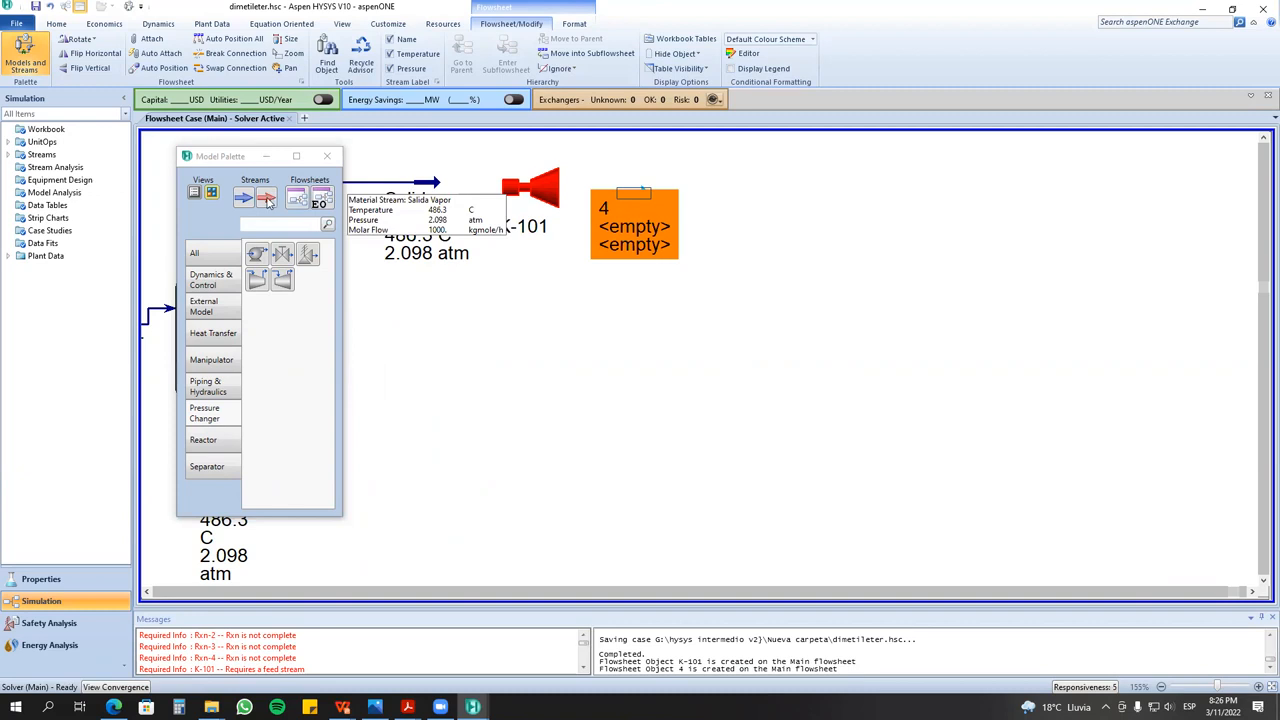
left_click(458, 318)
left_click_drag(545, 203, 540, 183)
left_click_drag(637, 191, 626, 167)
left_click(465, 325)
left_click_drag(465, 325, 556, 304)
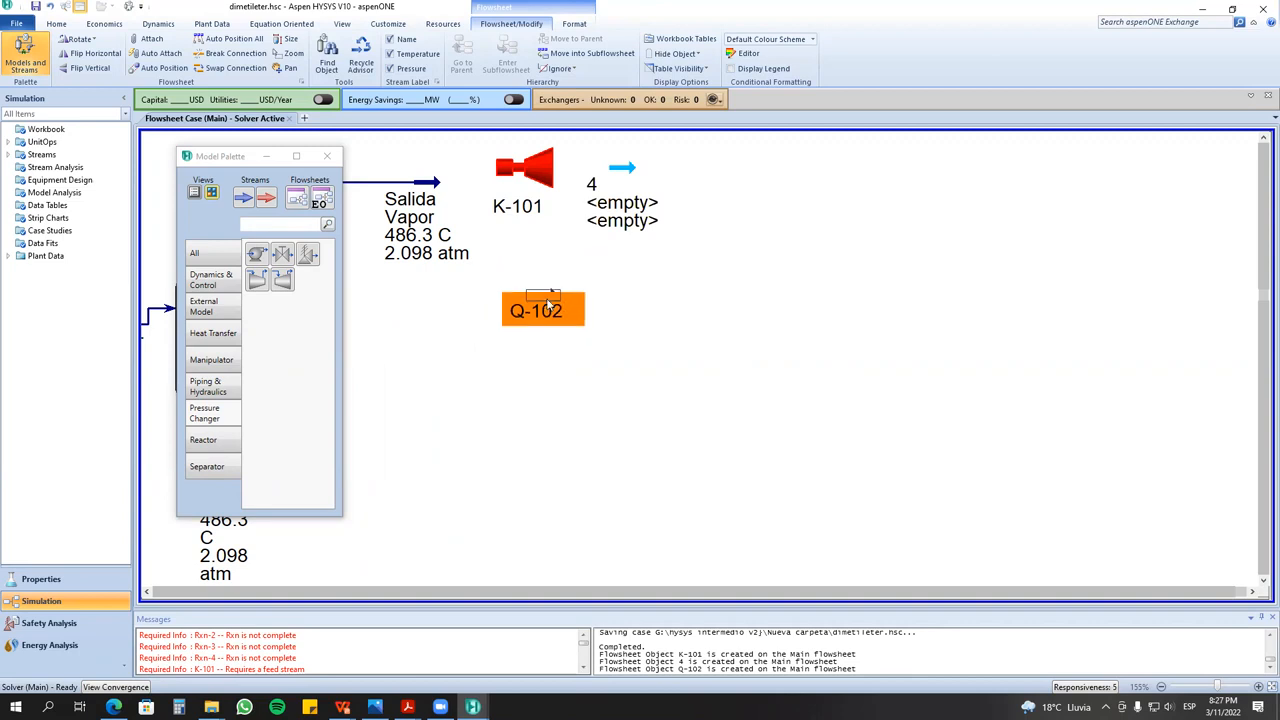
- Line up expander K-101 and stream 4 with the Salida Vapor stream
left_click_drag(524, 168, 519, 185)
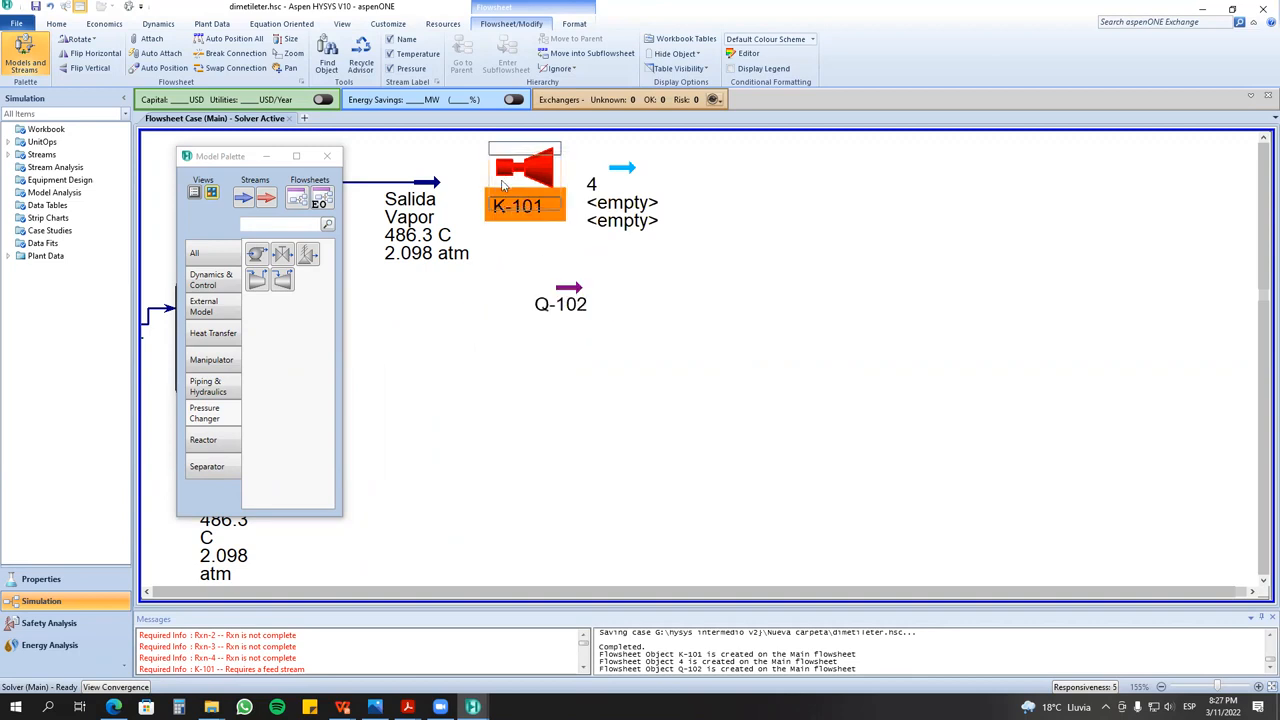
left_click(620, 188)
left_click_drag(621, 188, 621, 201)
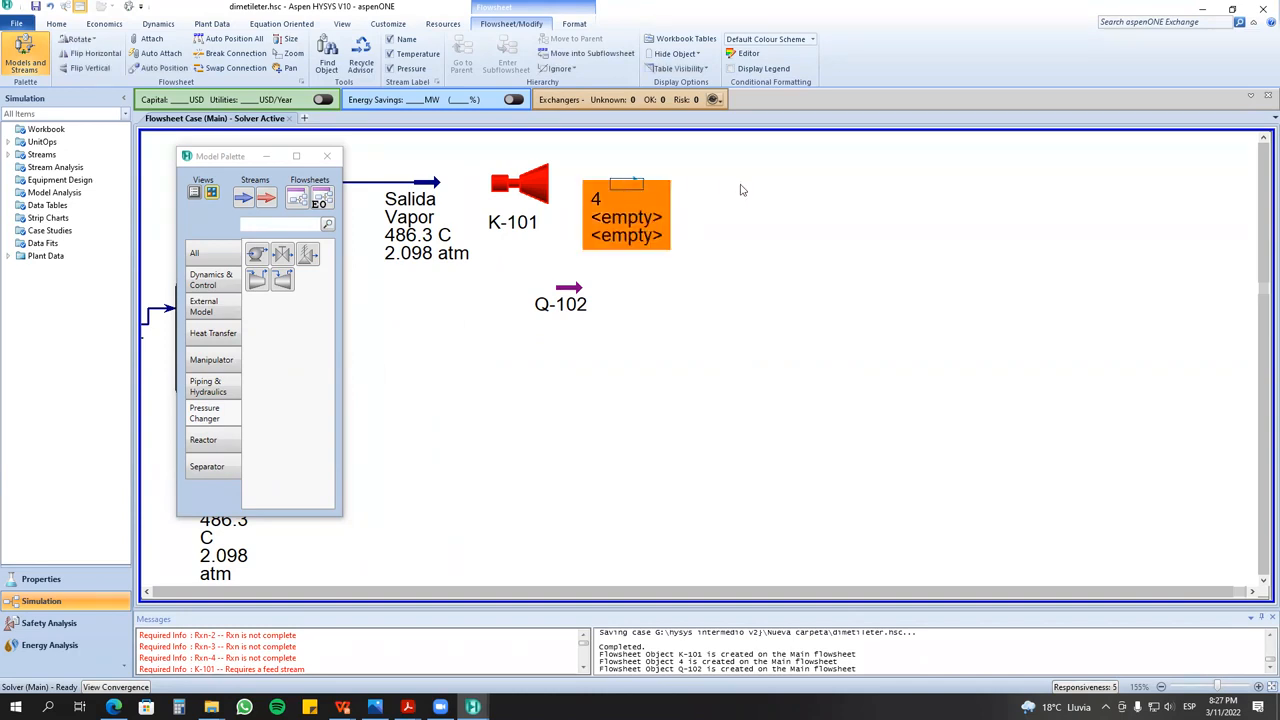
- Connect expander K-101 with Salida Vapor as inlet, stream 4 as outlet and Q-102 as energy stream
mouse_move(507, 183)
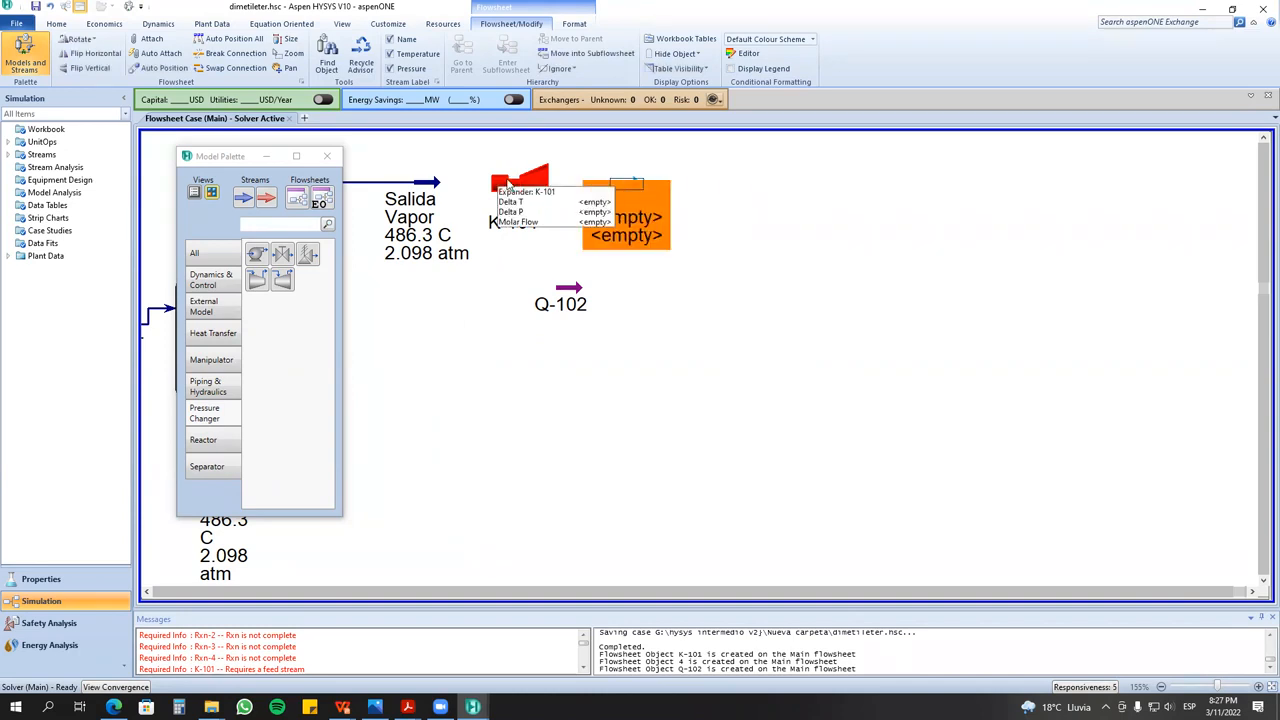
double_click(507, 183)
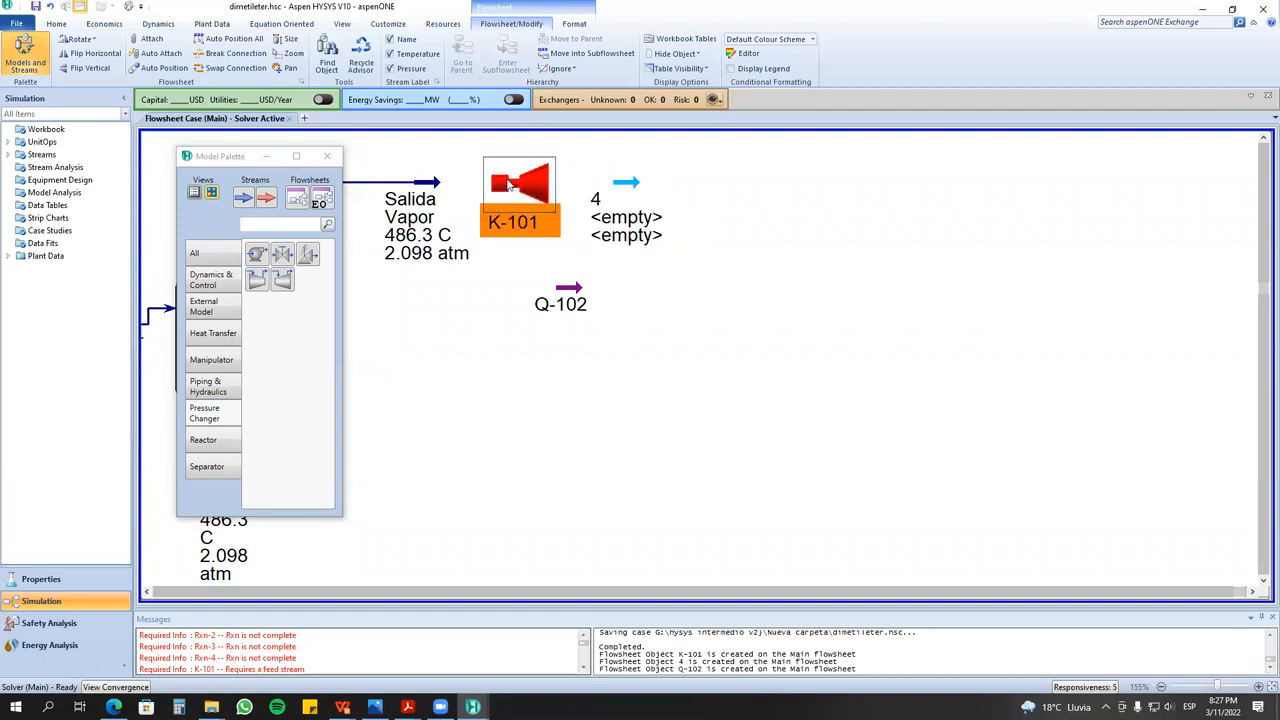
left_click_drag(392, 124, 802, 343)
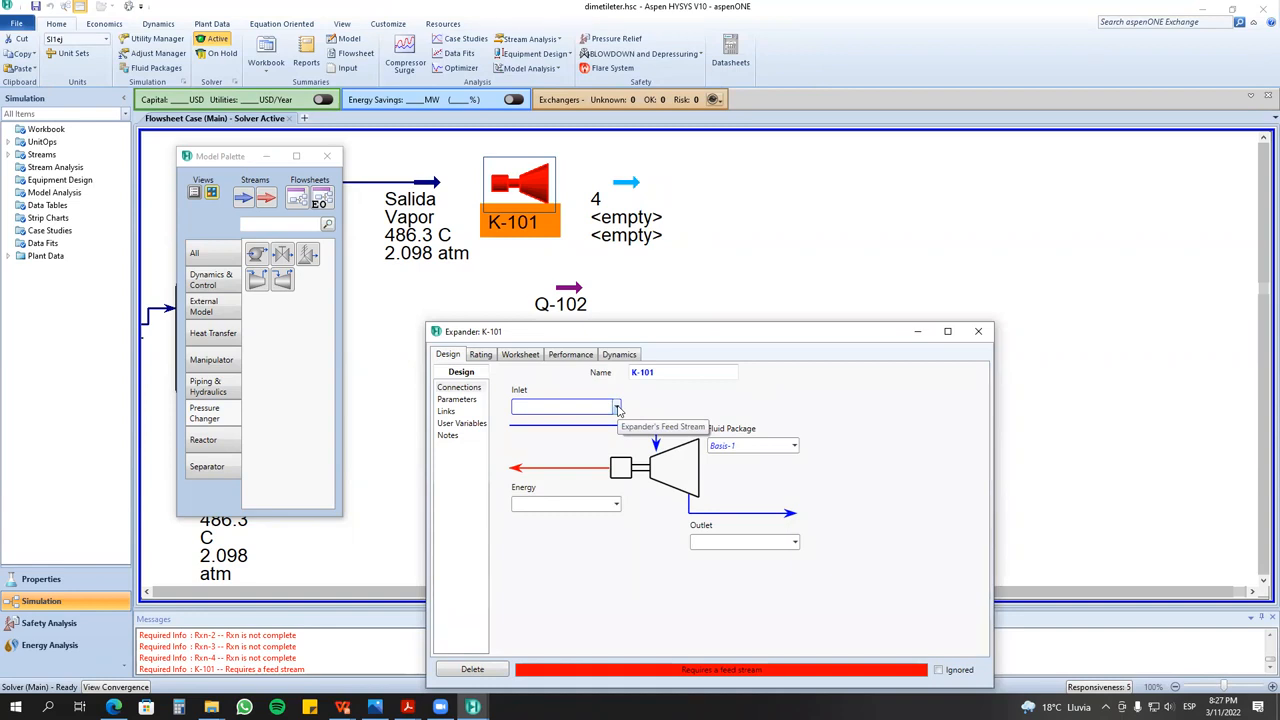
left_click(617, 407)
left_click(575, 466)
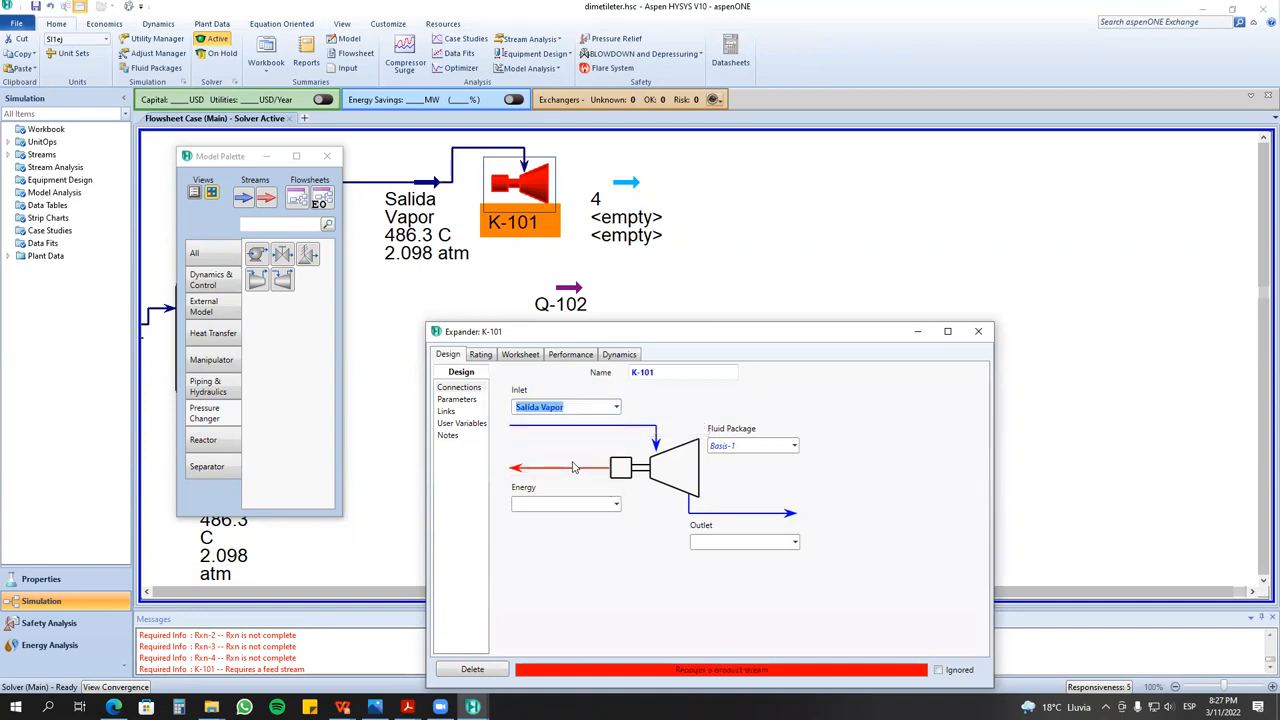
left_click(795, 542)
left_click(740, 557)
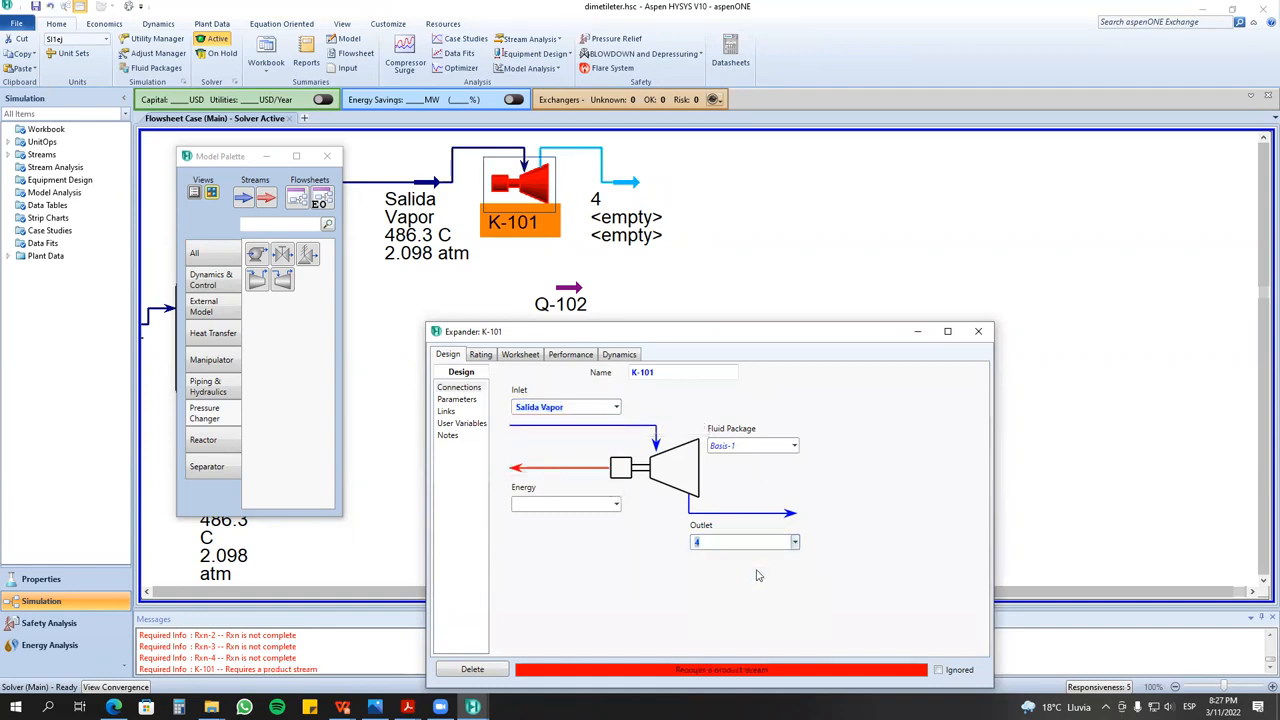
left_click(616, 504)
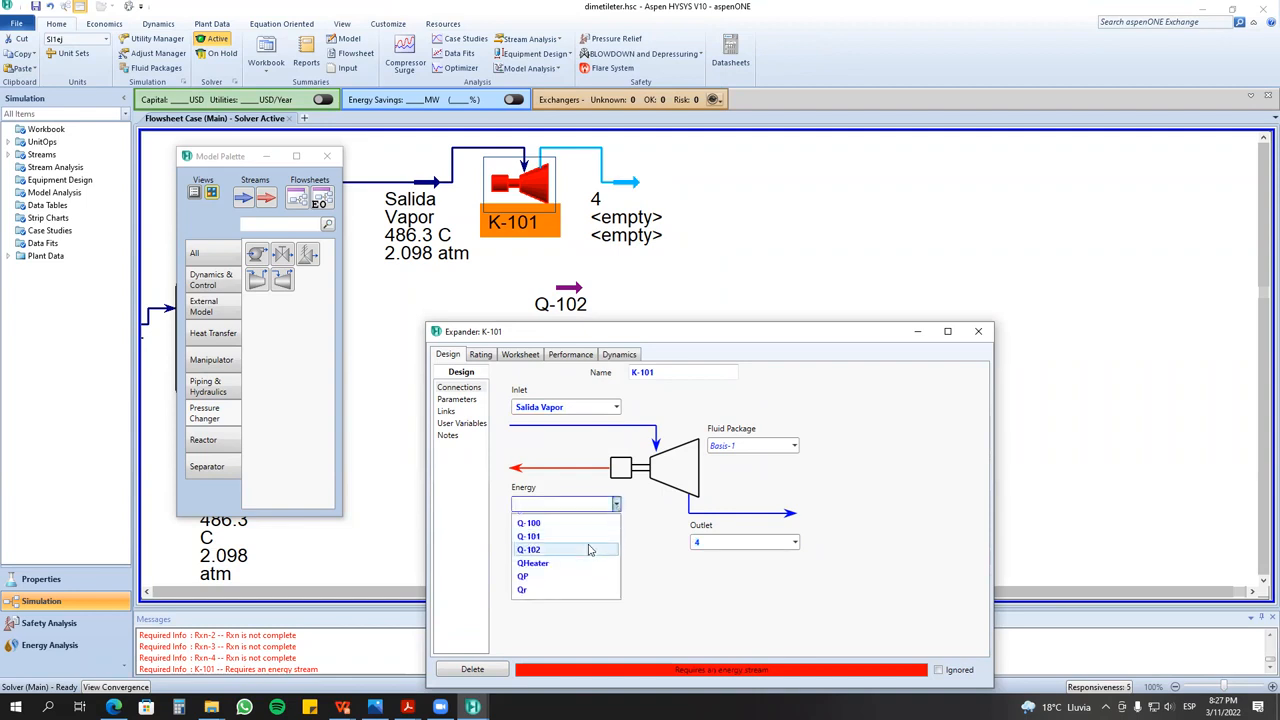
left_click(593, 540)
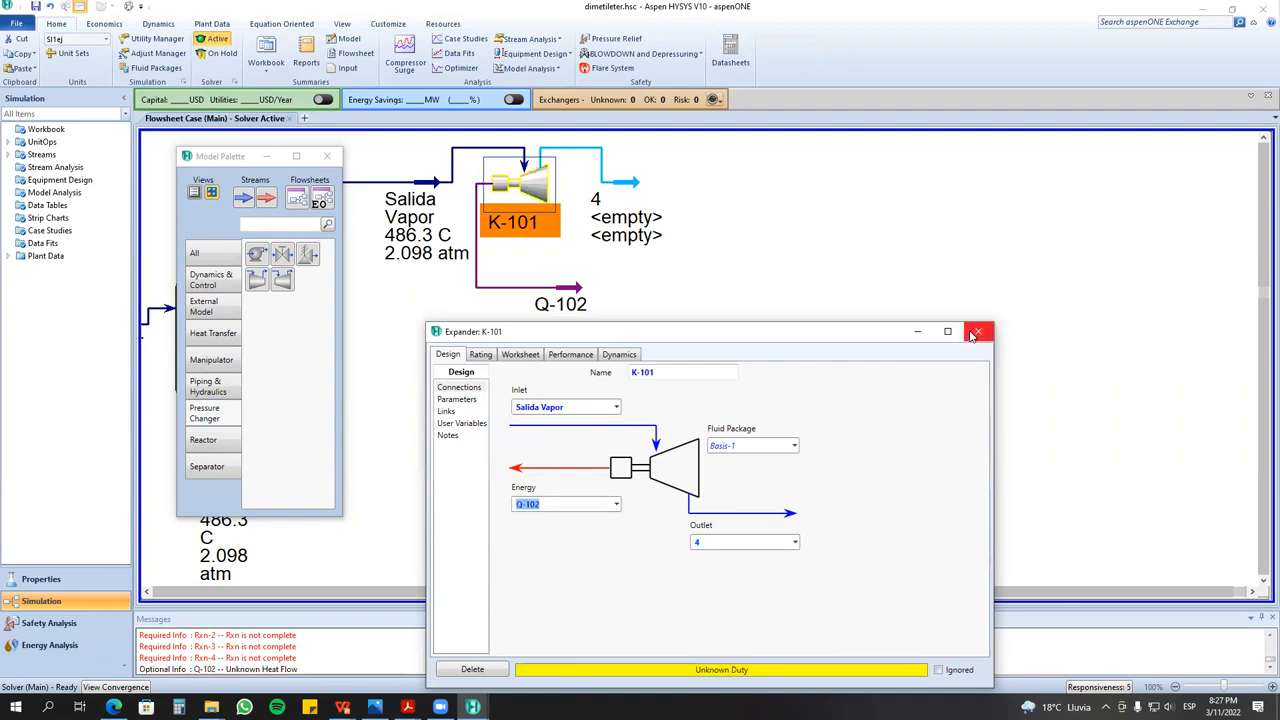
left_click(466, 401)
left_click(977, 332)
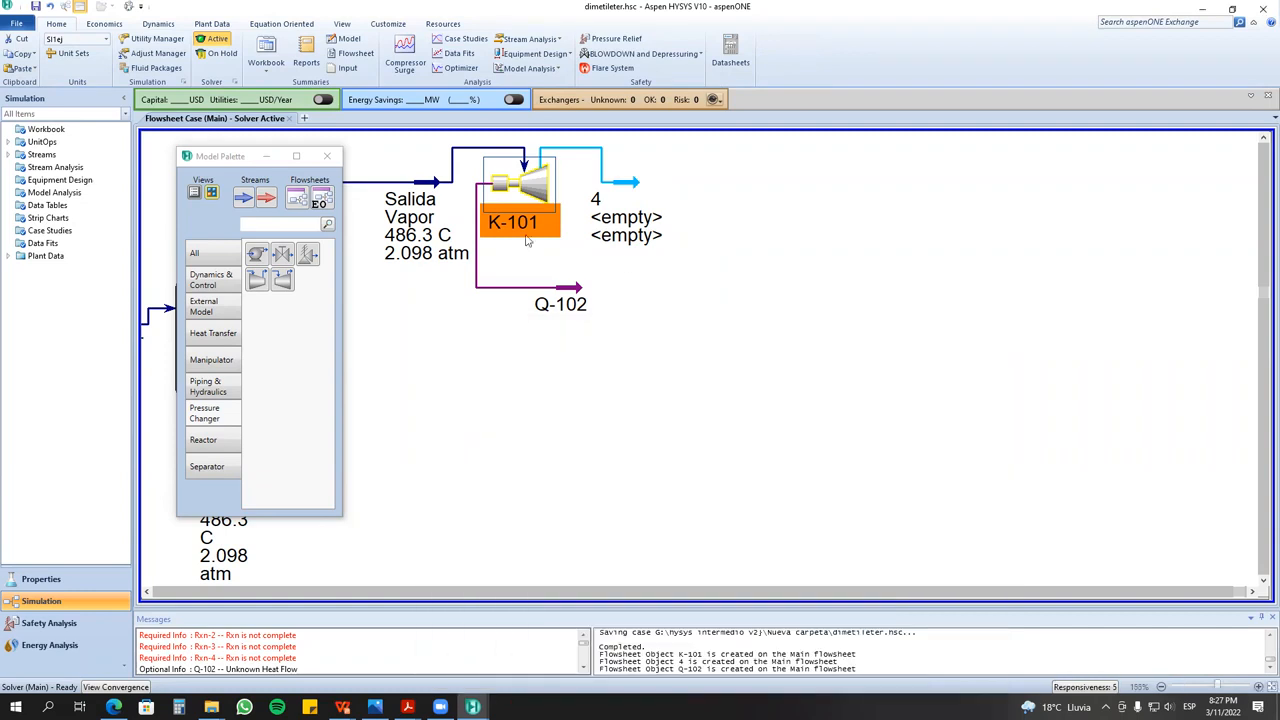
- Set the pressure of expander outlet stream 4 to 1.1 atm
double_click(600, 205)
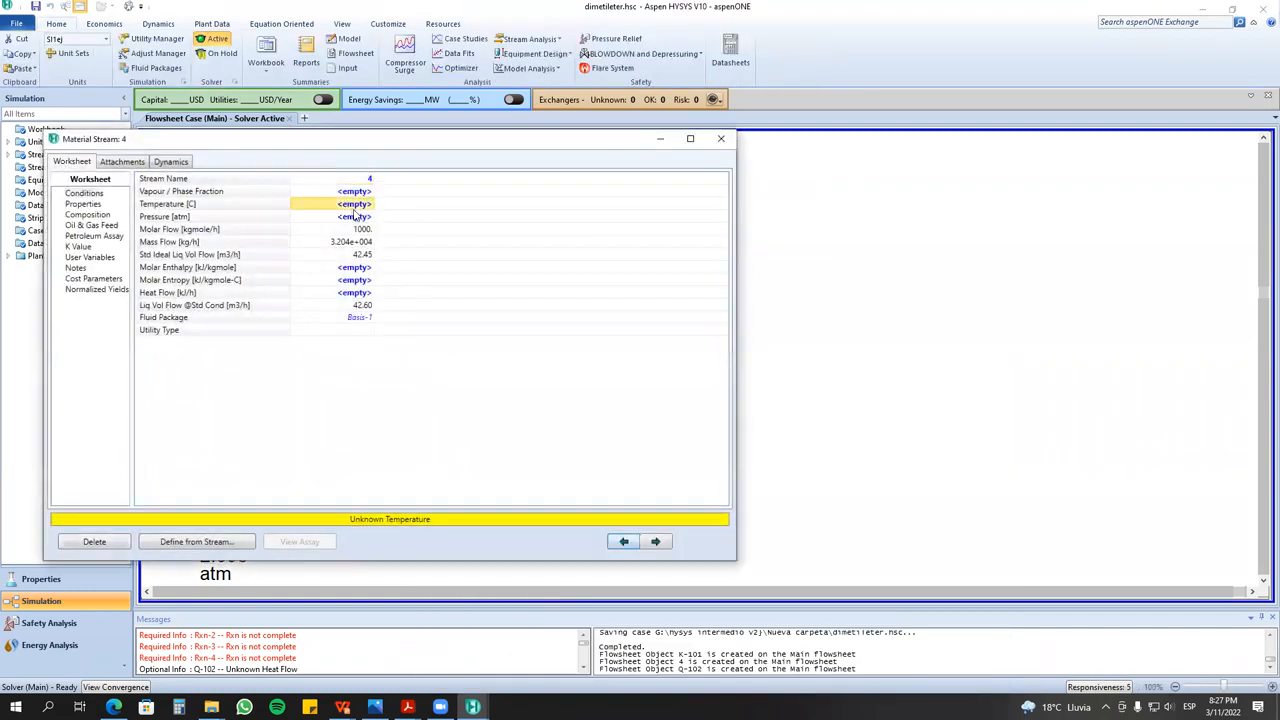
left_click(356, 216)
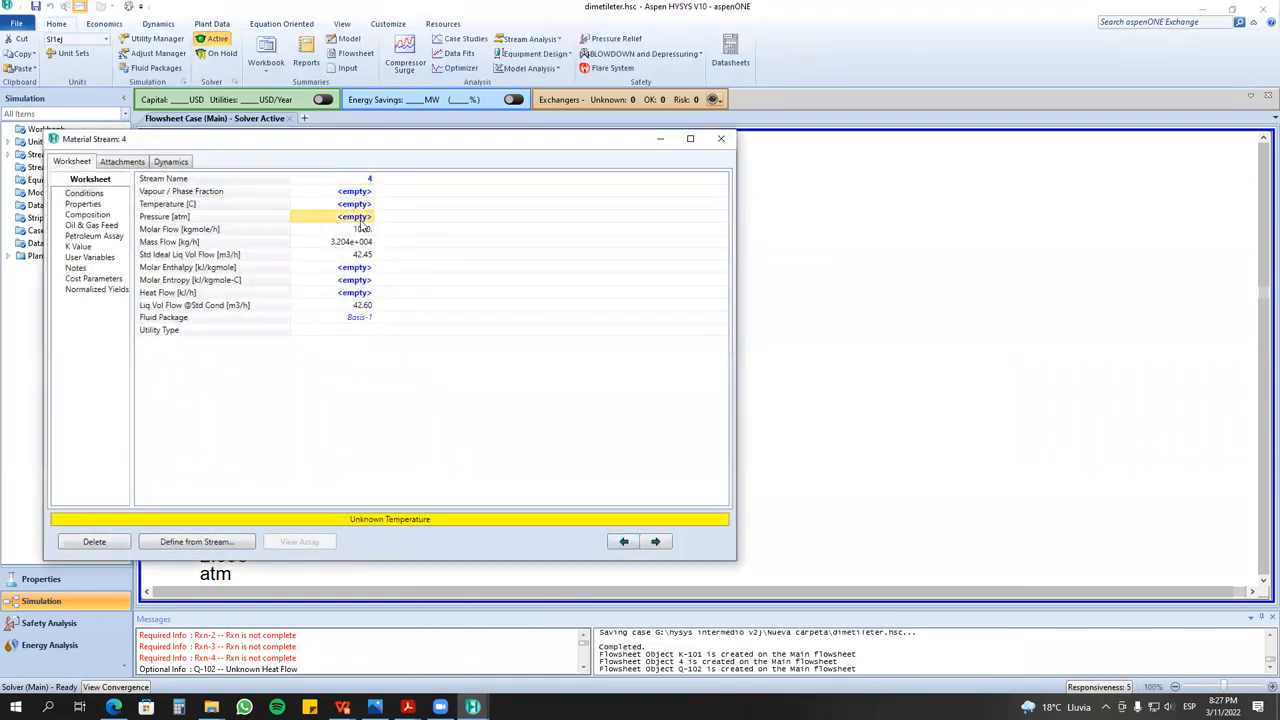
type("1.1")
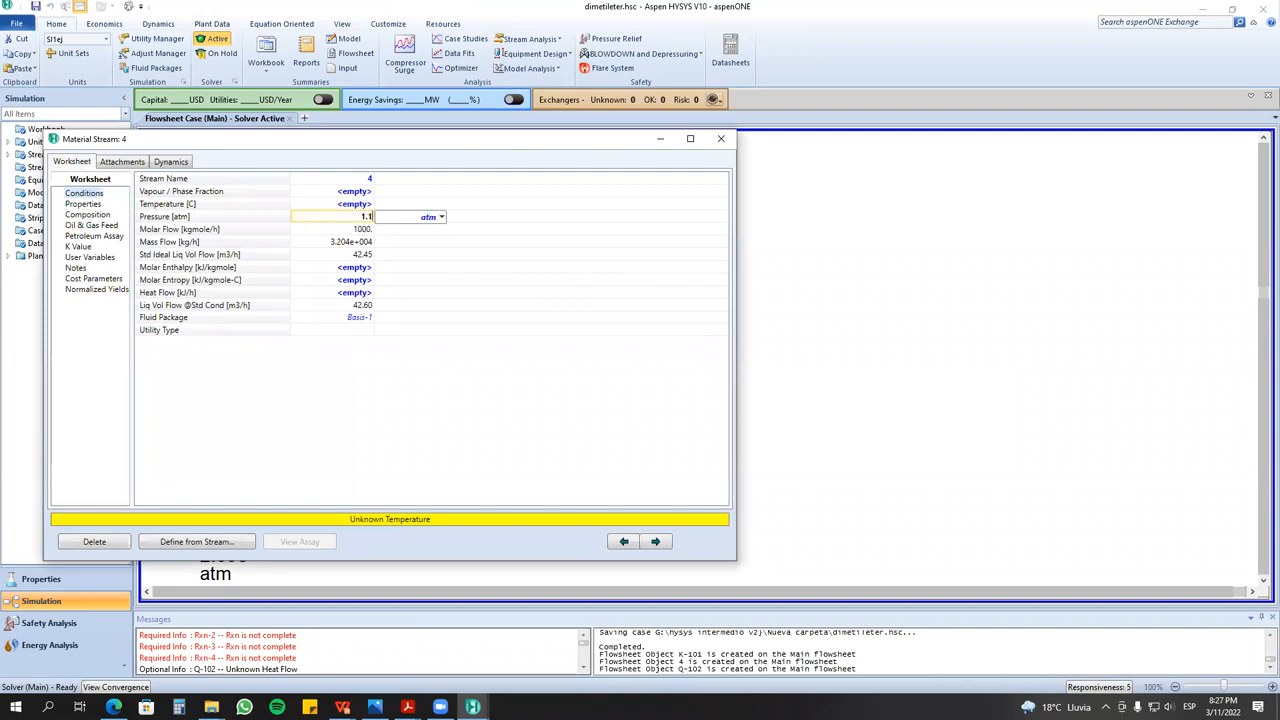
key("Return")
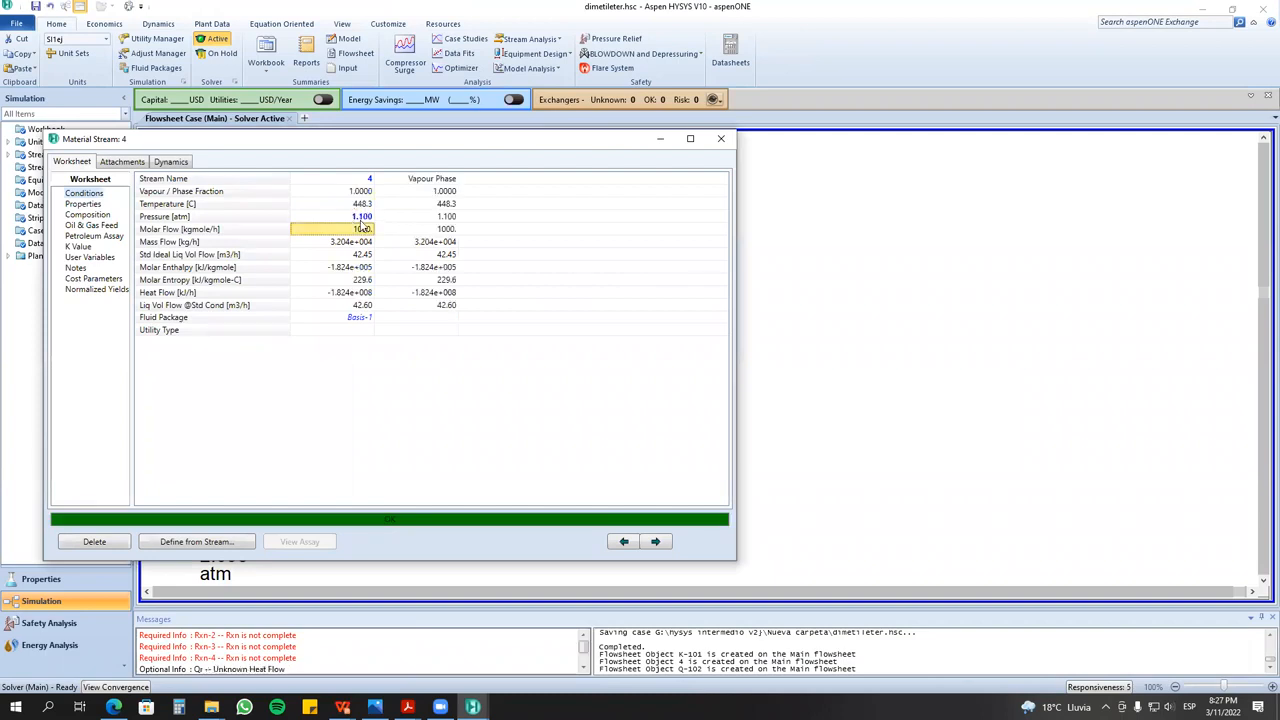
left_click(719, 140)
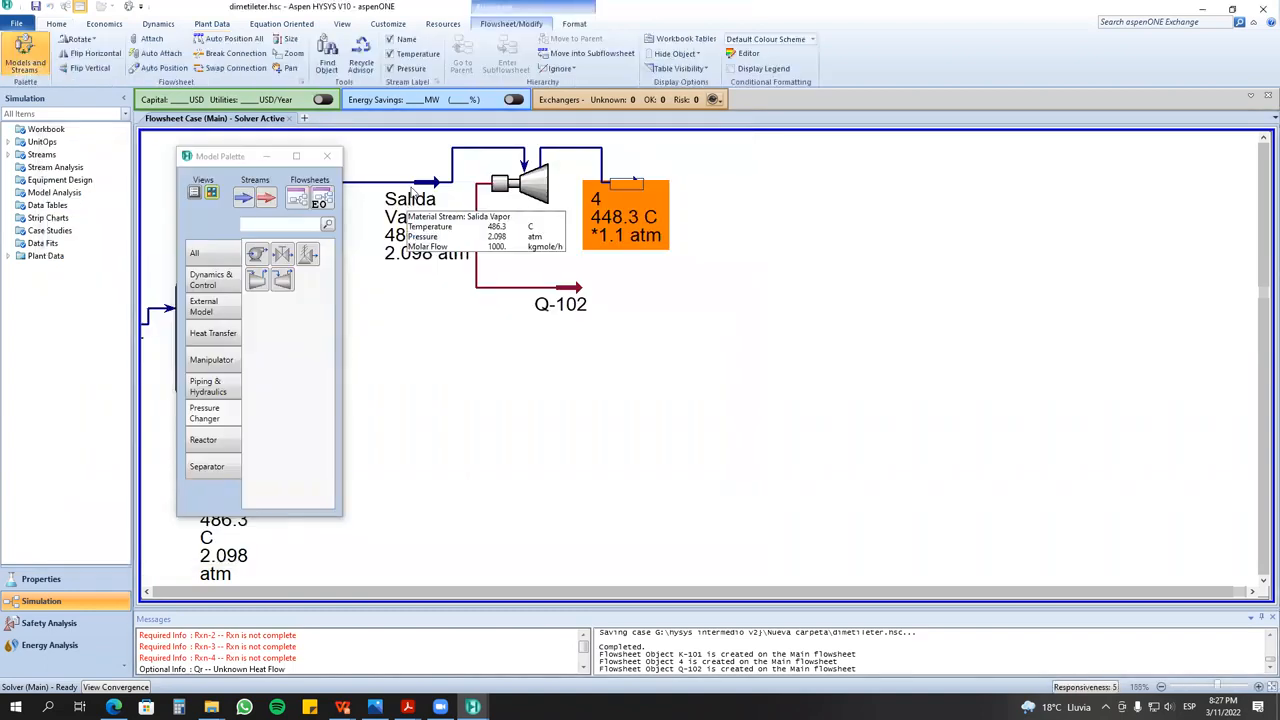
- Shift stream 4 slightly away from K-101 and move energy stream Q-102 farther down below the expander
mouse_move(633, 202)
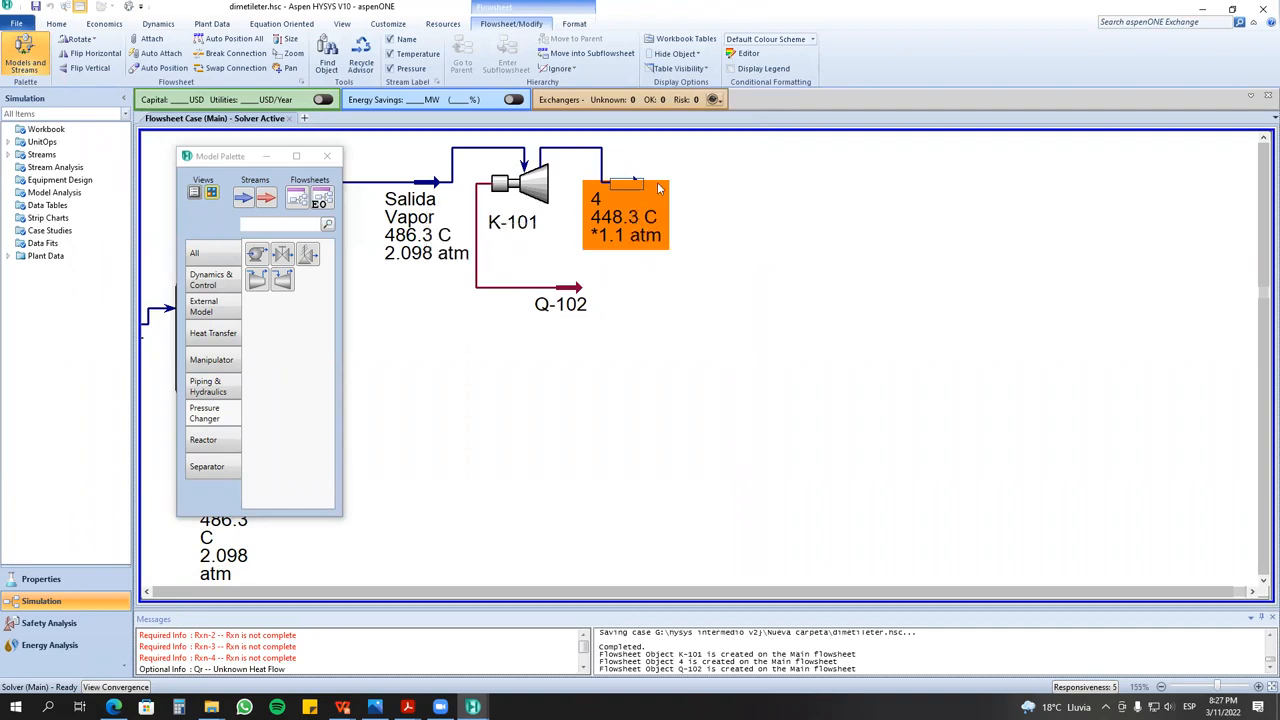
mouse_move(628, 226)
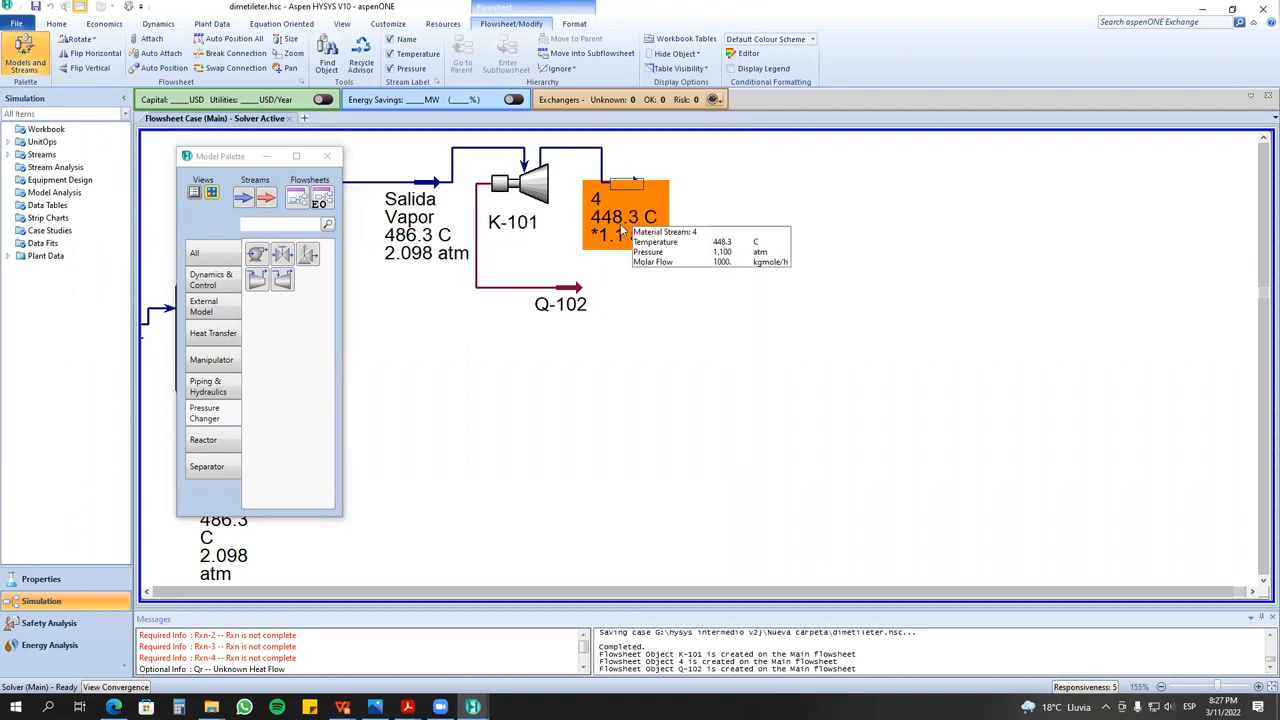
left_click_drag(621, 190, 632, 197)
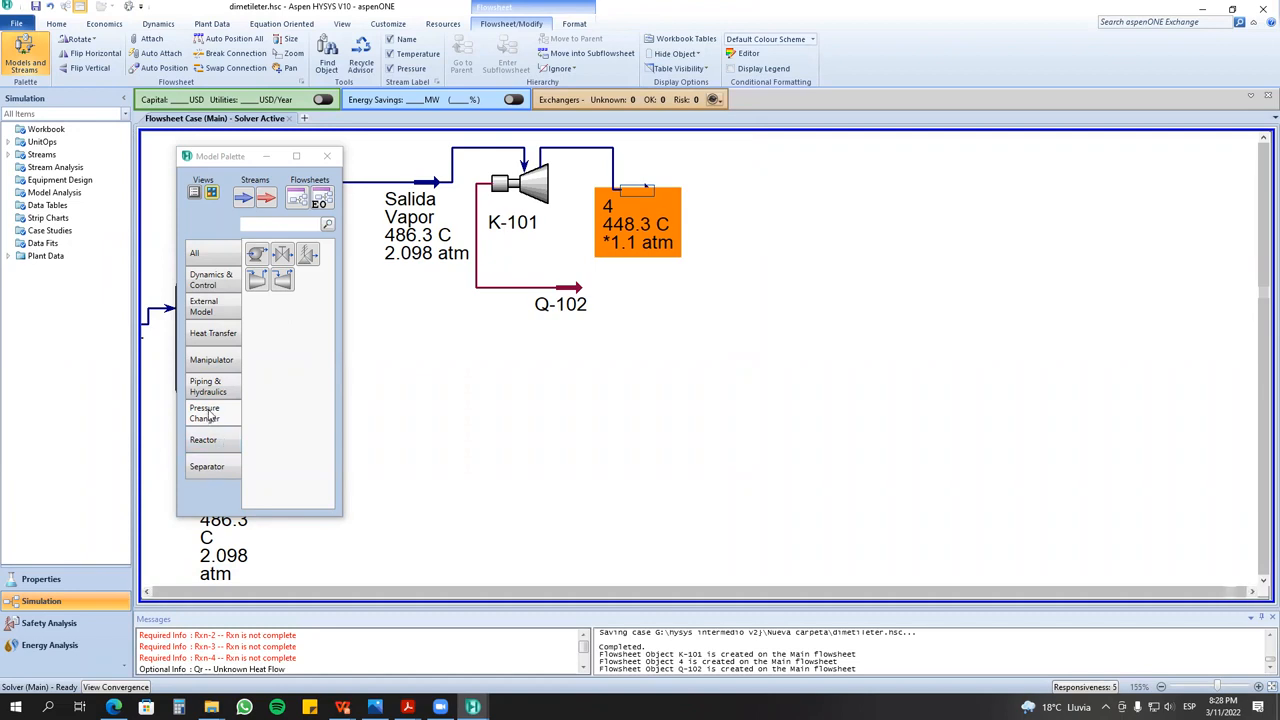
mouse_move(568, 304)
left_click(575, 300)
left_click_drag(575, 344, 567, 362)
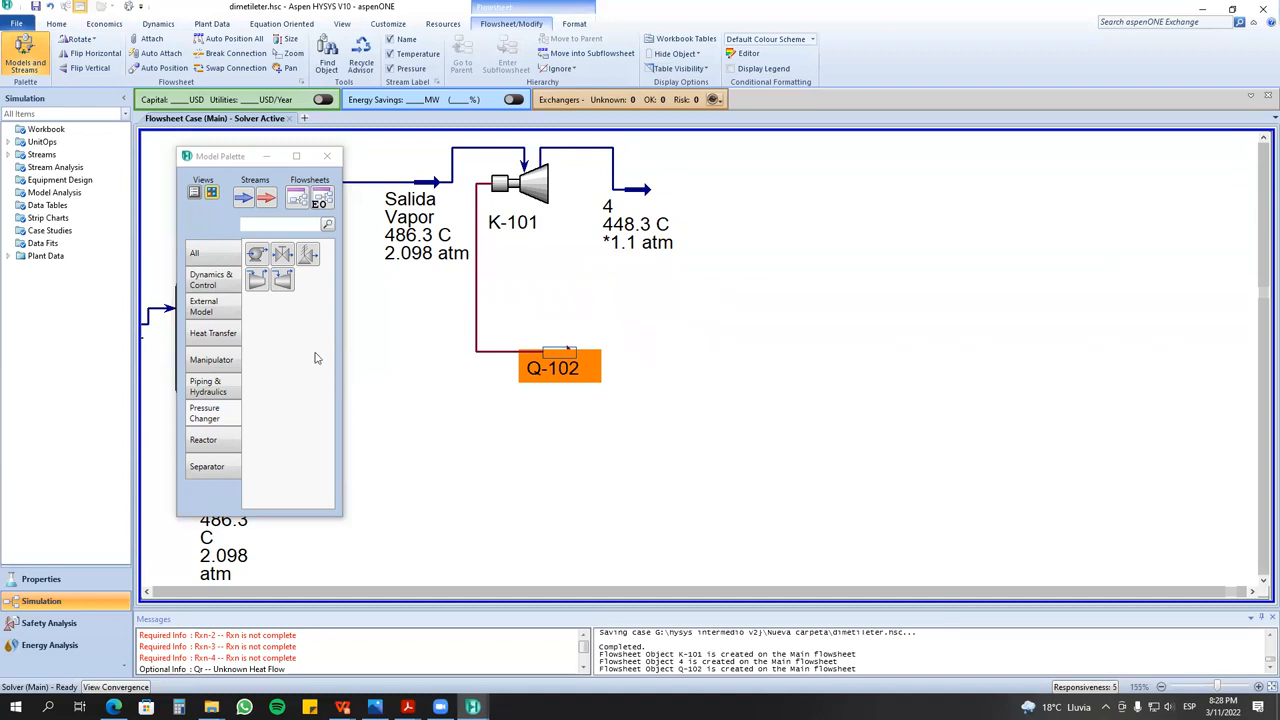
- Add a cooler to the flowsheet and position it just right of stream 4
left_click(225, 338)
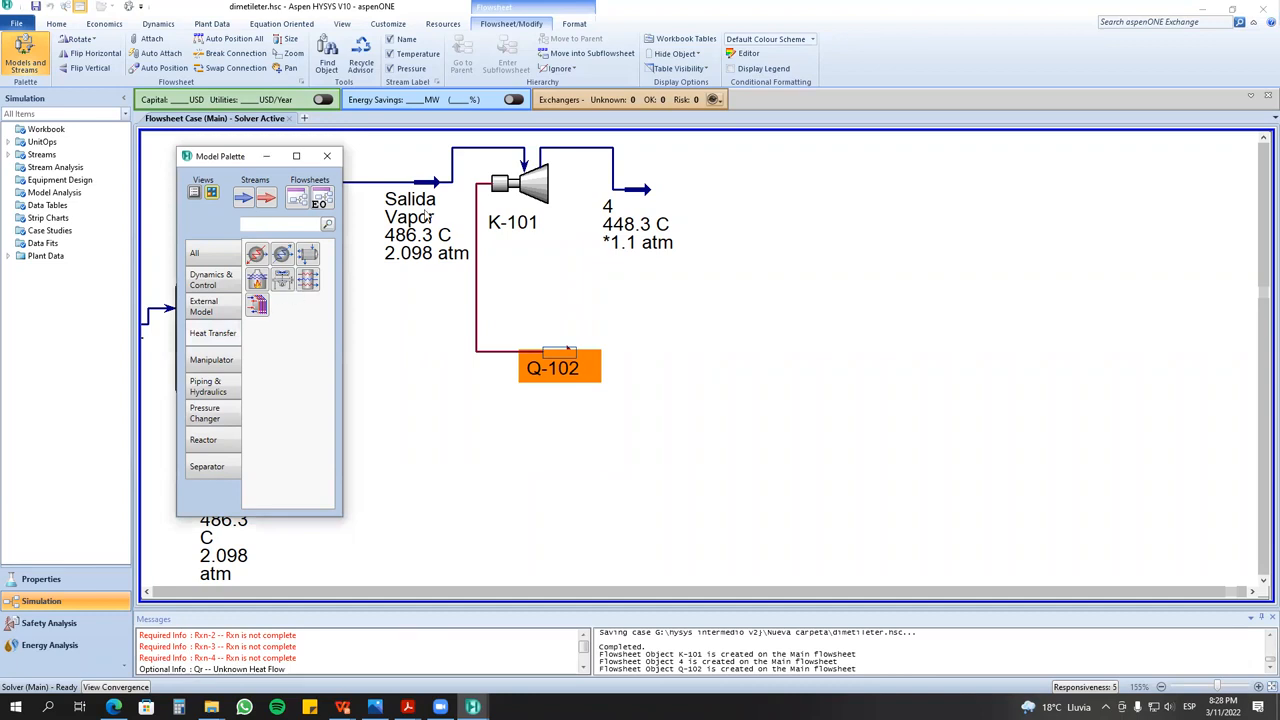
left_click(517, 190)
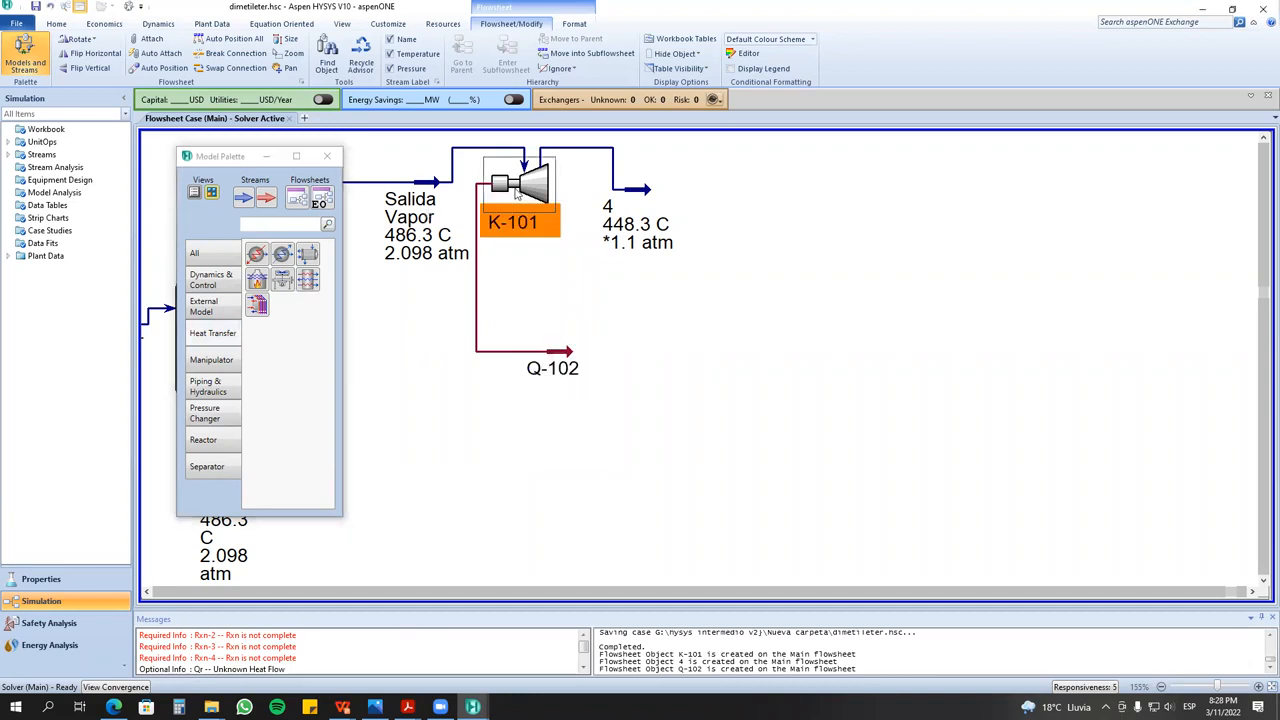
left_click(281, 254)
left_click(710, 226)
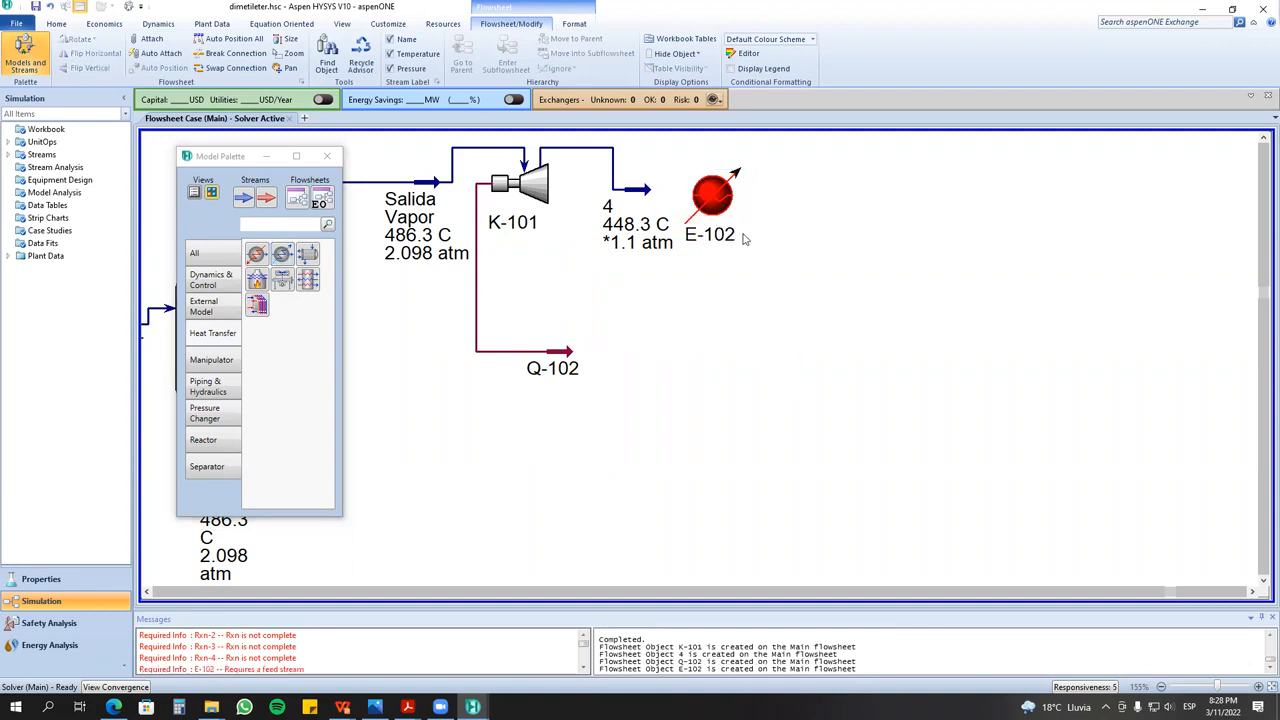
left_click_drag(714, 198, 736, 191)
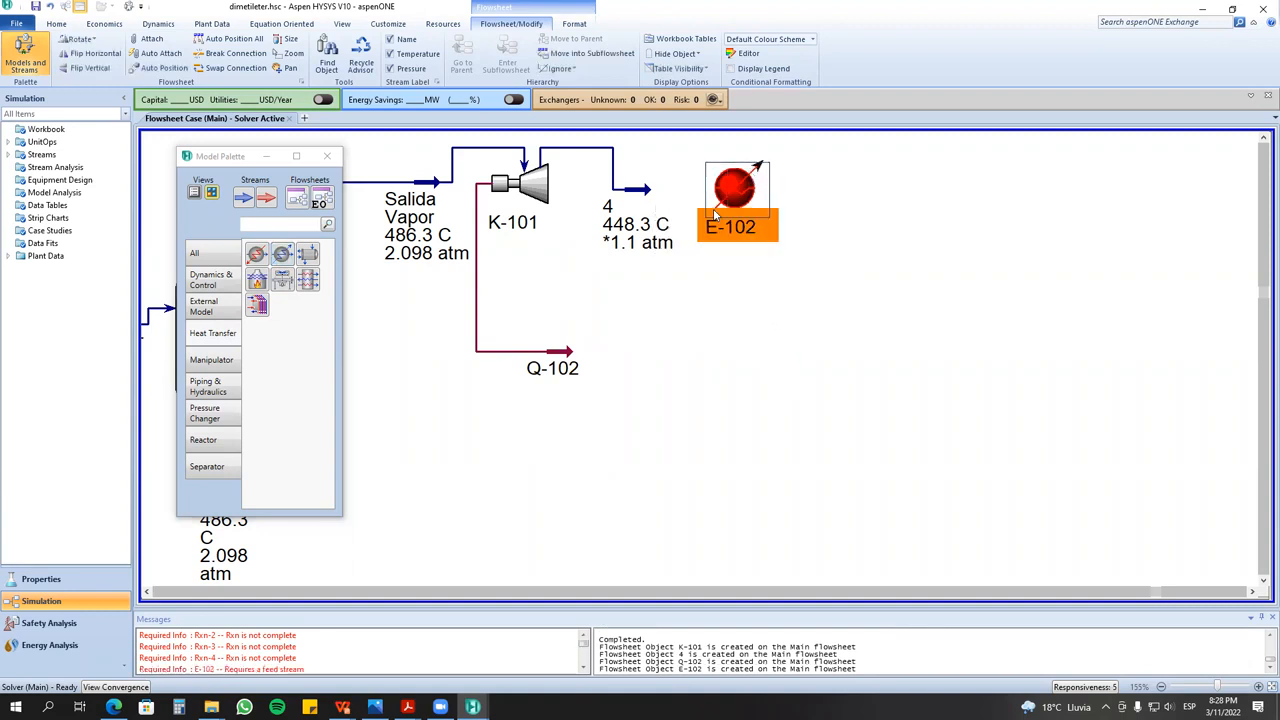
- Add a material stream beyond cooler E-102 for its outlet and an energy stream just below the cooler
left_click(1251, 591)
left_click(244, 197)
left_click(720, 207)
left_click(607, 188)
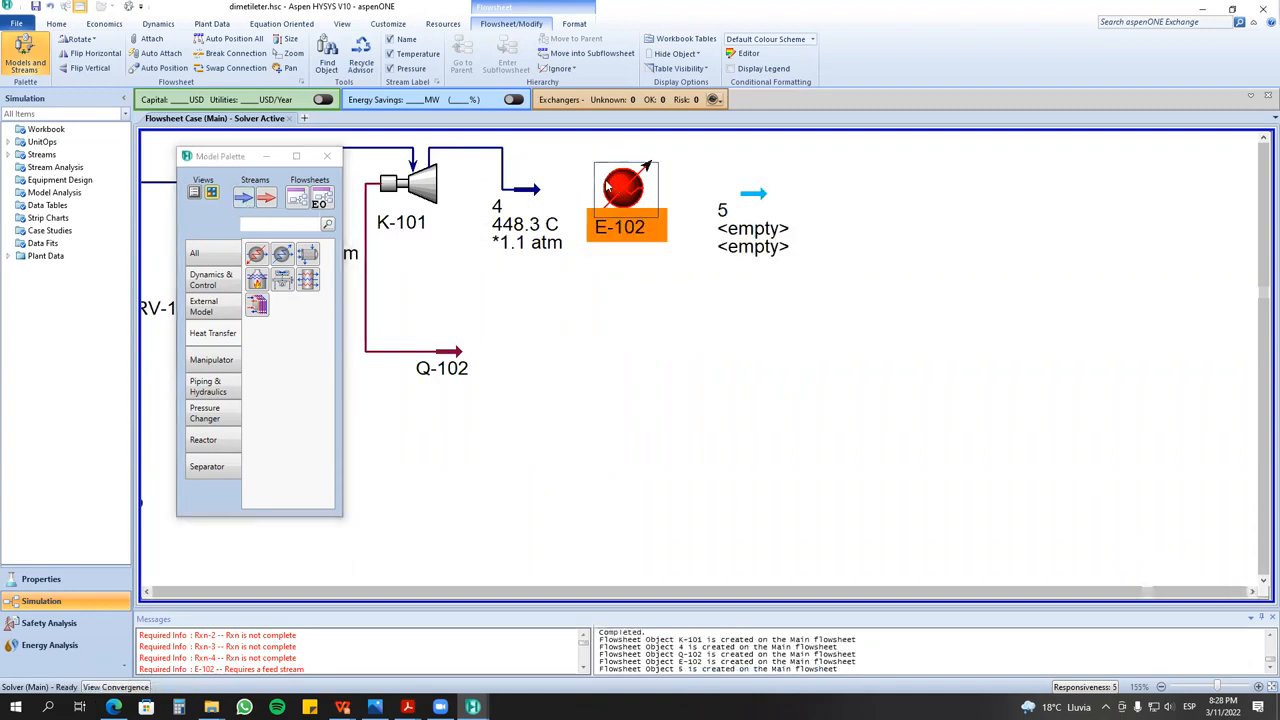
left_click(265, 197)
left_click(580, 280)
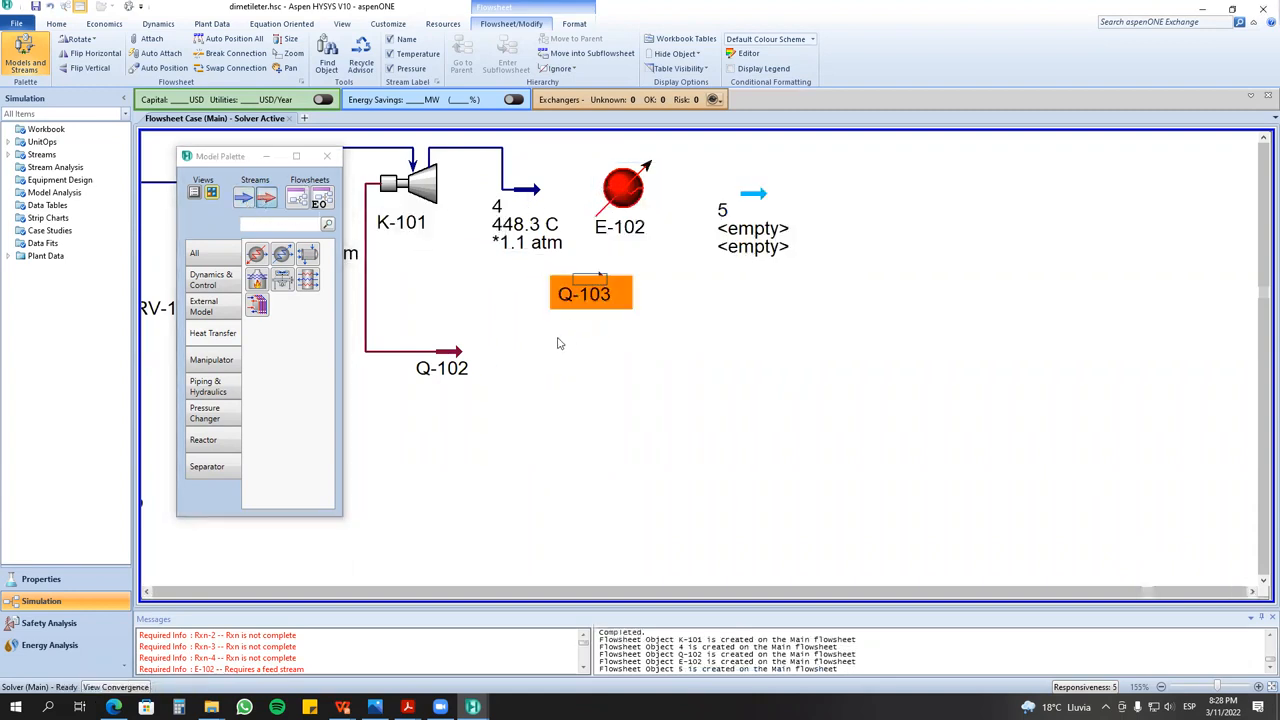
- Move the model palette off the flowsheet, then nudge stream 4 toward cooler E-102 and raise the cooler slightly
left_click_drag(237, 163, 58, 204)
scroll(398, 390, "down", 4)
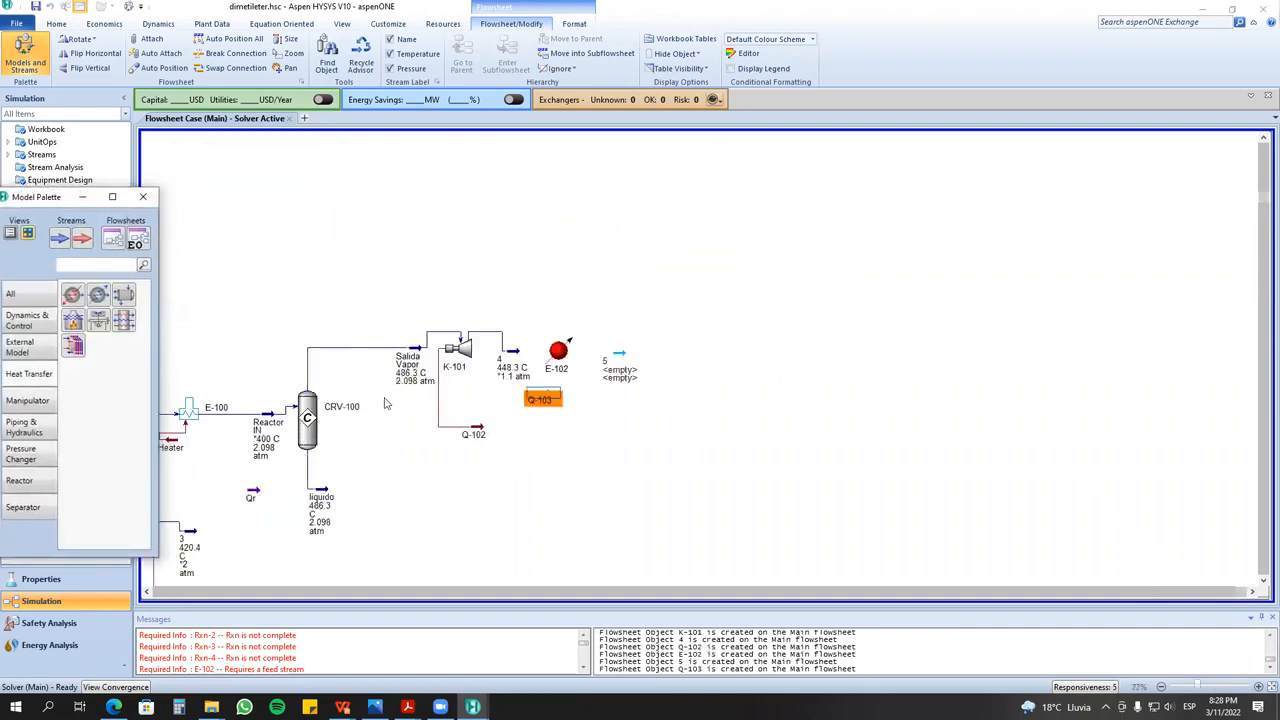
left_click(147, 592)
left_click(147, 592)
left_click(147, 592)
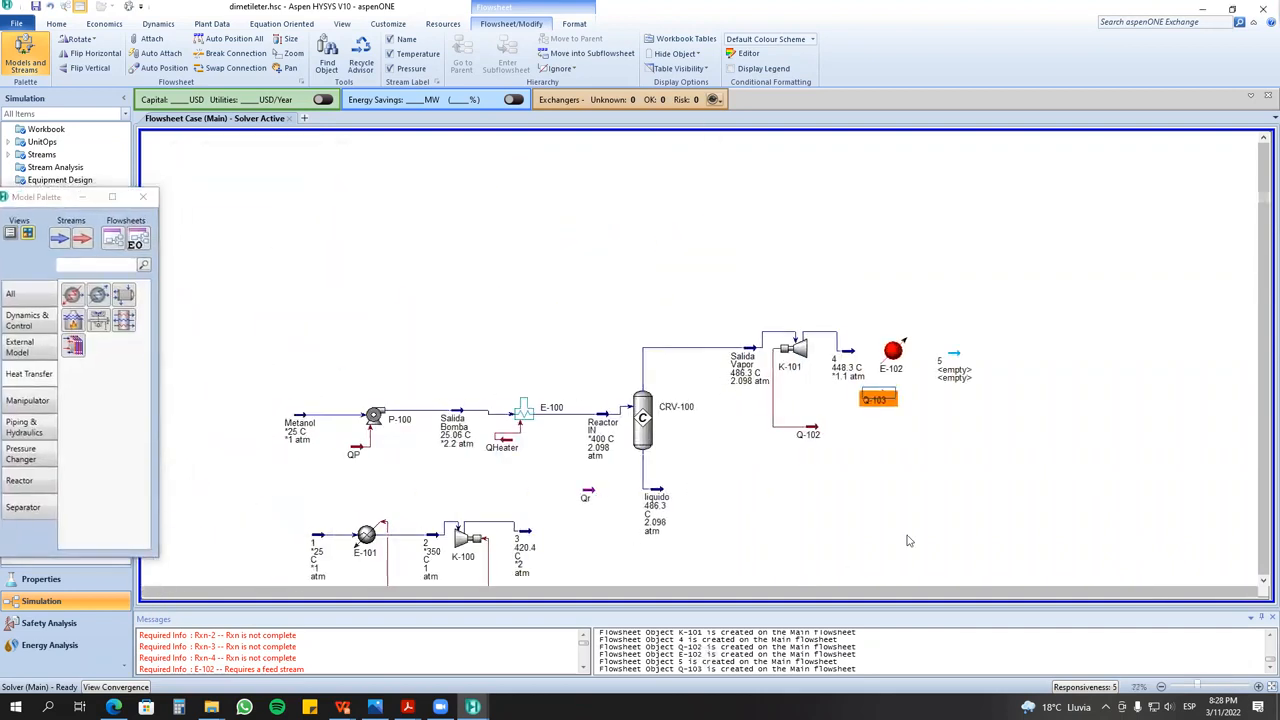
scroll(802, 509, "up", 4)
scroll(802, 509, "down", 3)
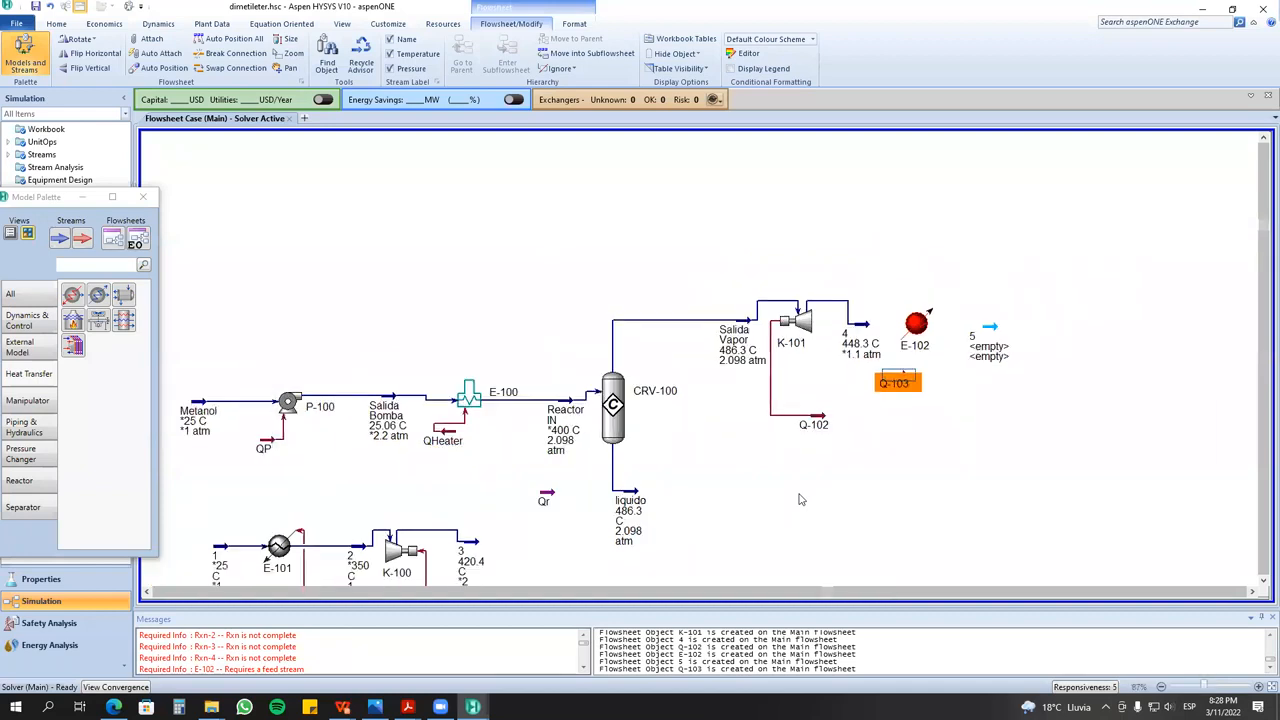
left_click(209, 413)
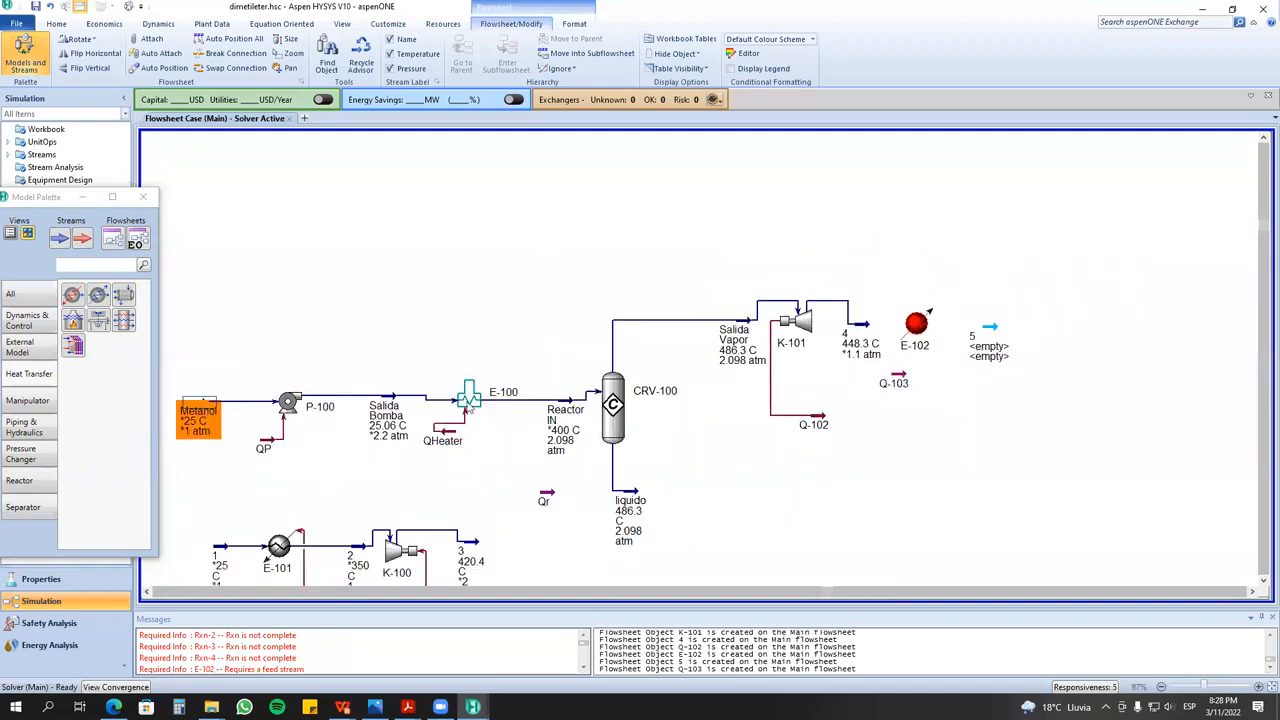
left_click_drag(870, 326, 885, 323)
left_click_drag(916, 330, 916, 305)
- Connect cooler E-102 with stream 4 as inlet, stream 5 as outlet and Q-103 as energy stream
double_click(910, 303)
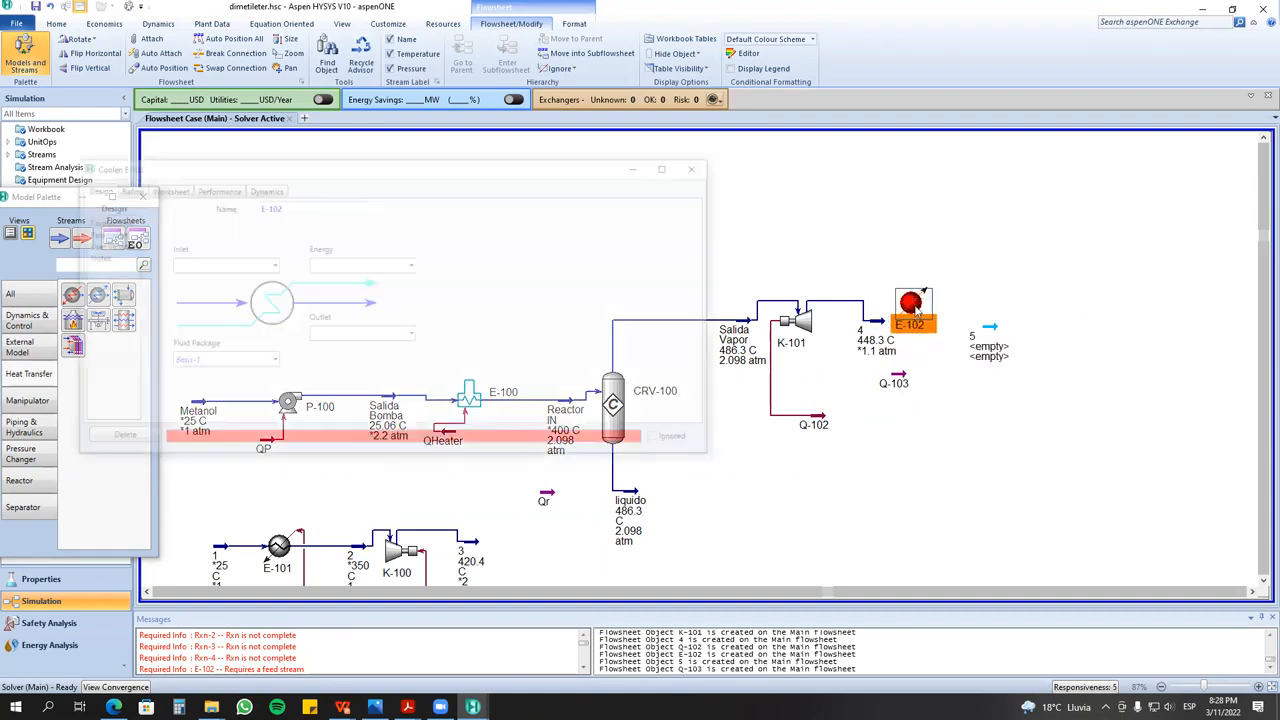
left_click(271, 264)
left_click(200, 298)
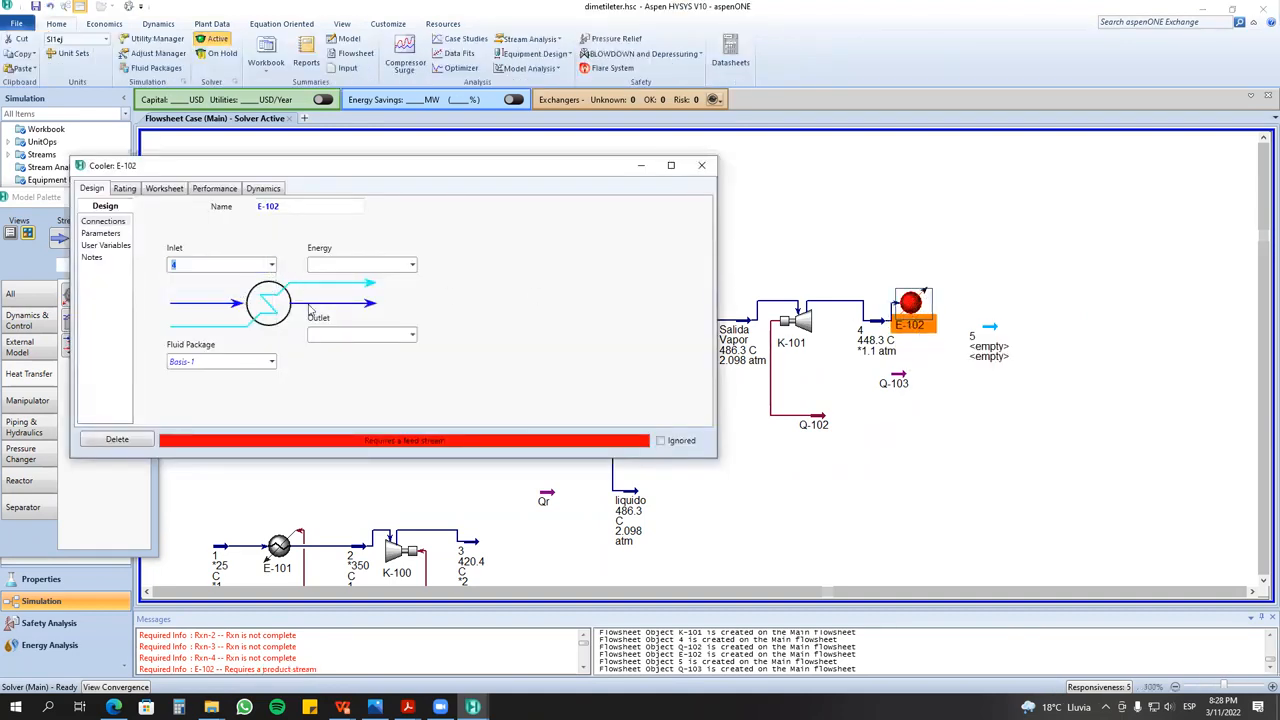
left_click(408, 334)
left_click(393, 358)
left_click(411, 264)
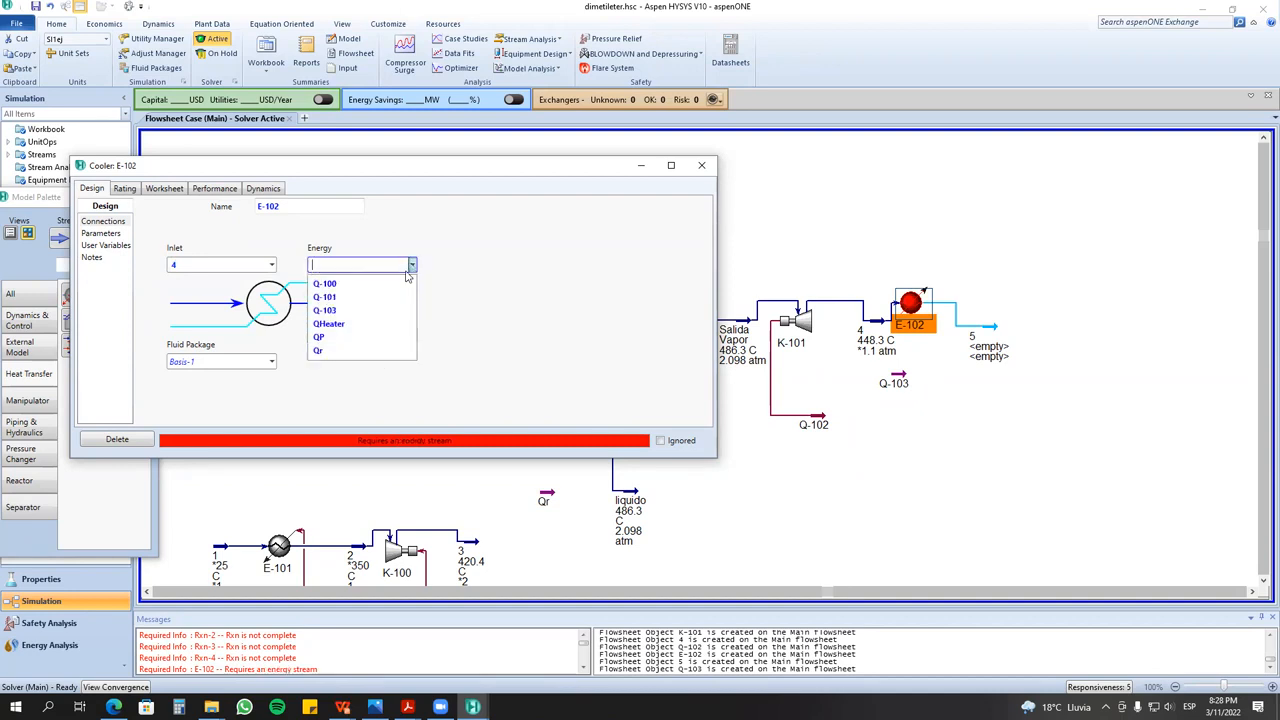
left_click(387, 311)
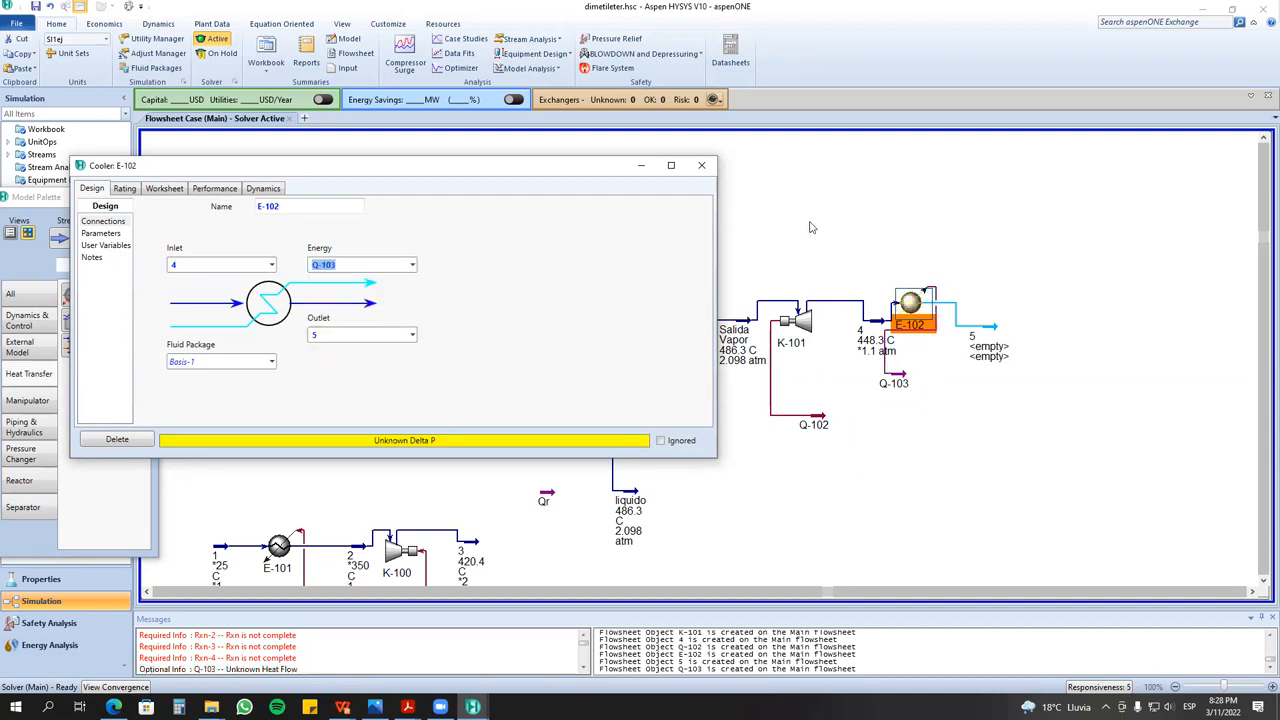
left_click(700, 167)
- Place energy stream Q-103 above cooler E-102 and line the cooler and stream 5 up with stream 4
left_click_drag(893, 382, 900, 264)
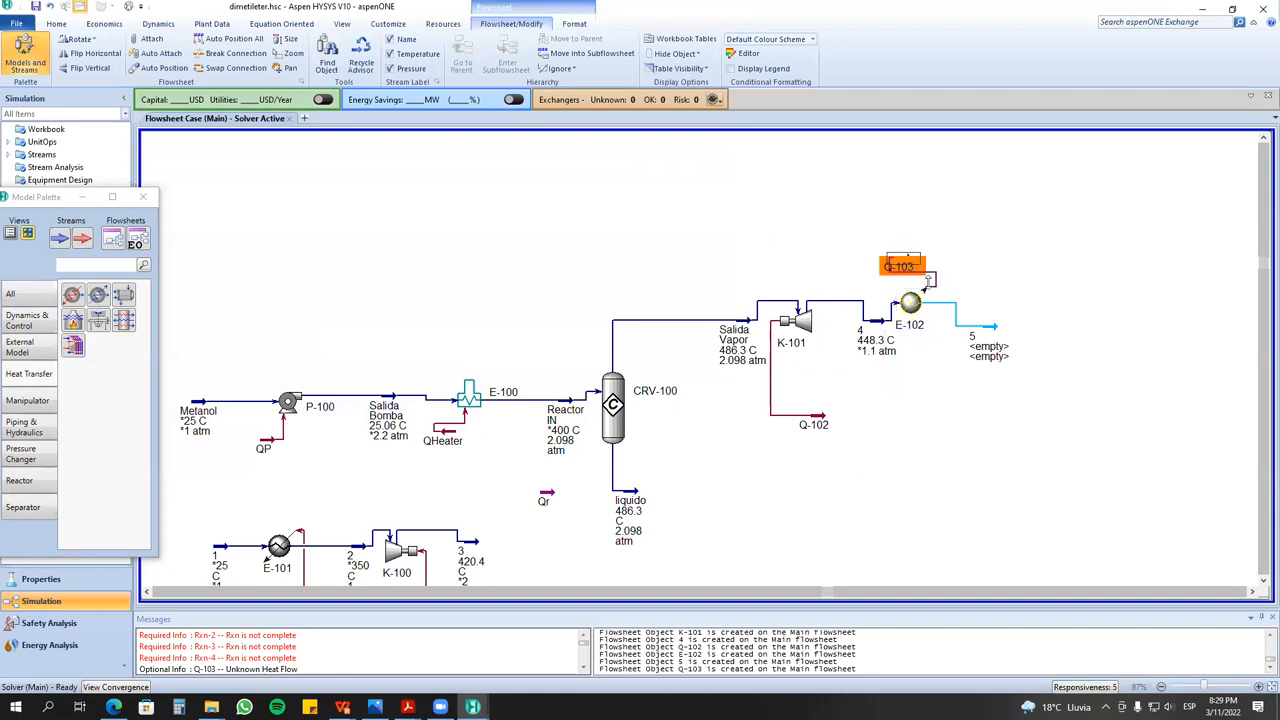
scroll(955, 338, "up", 1)
scroll(955, 338, "up", 4)
scroll(955, 338, "down", 2)
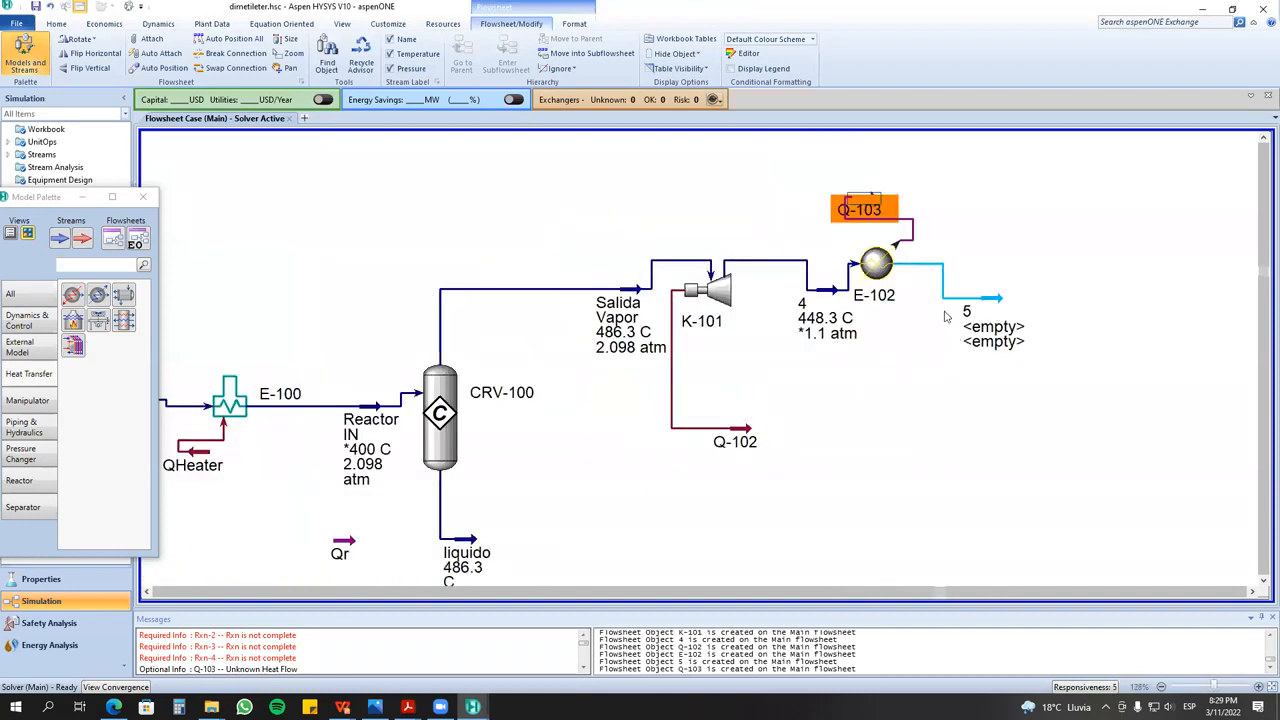
left_click(886, 288)
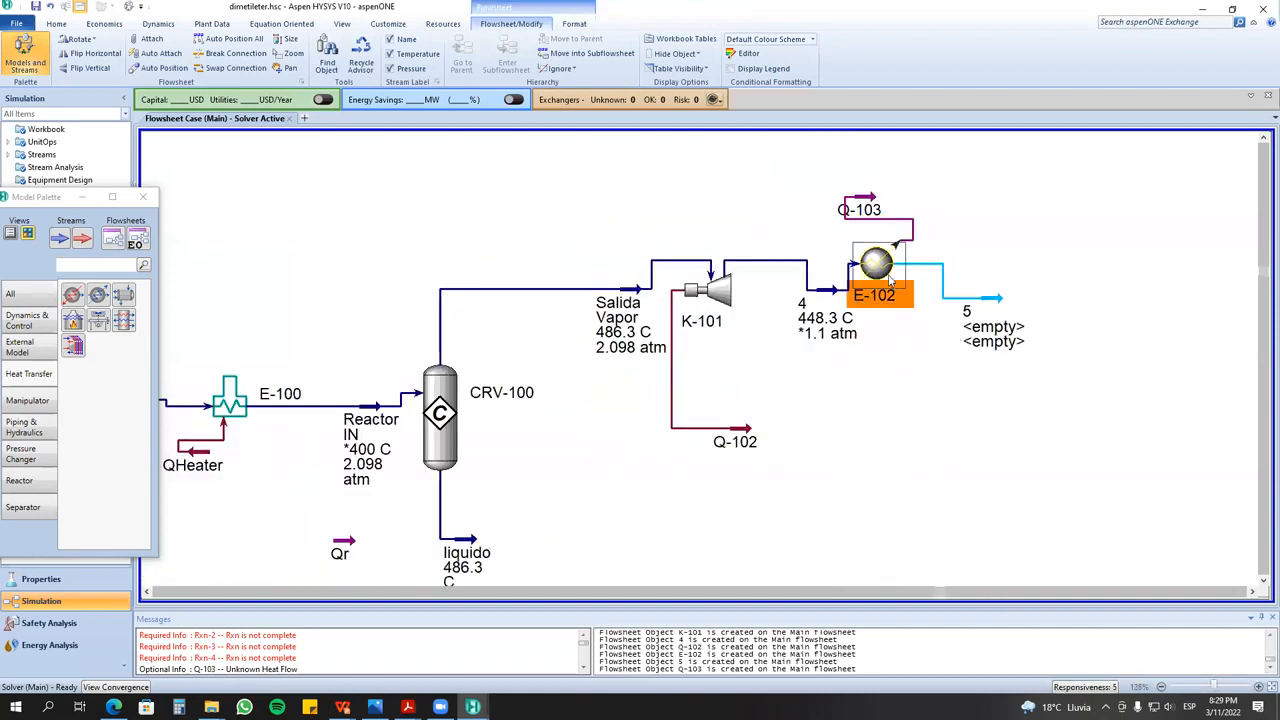
left_click(983, 306)
- Open cooler E-102's parameters and set the pressure of its outlet stream 5 to 1 atm
double_click(884, 290)
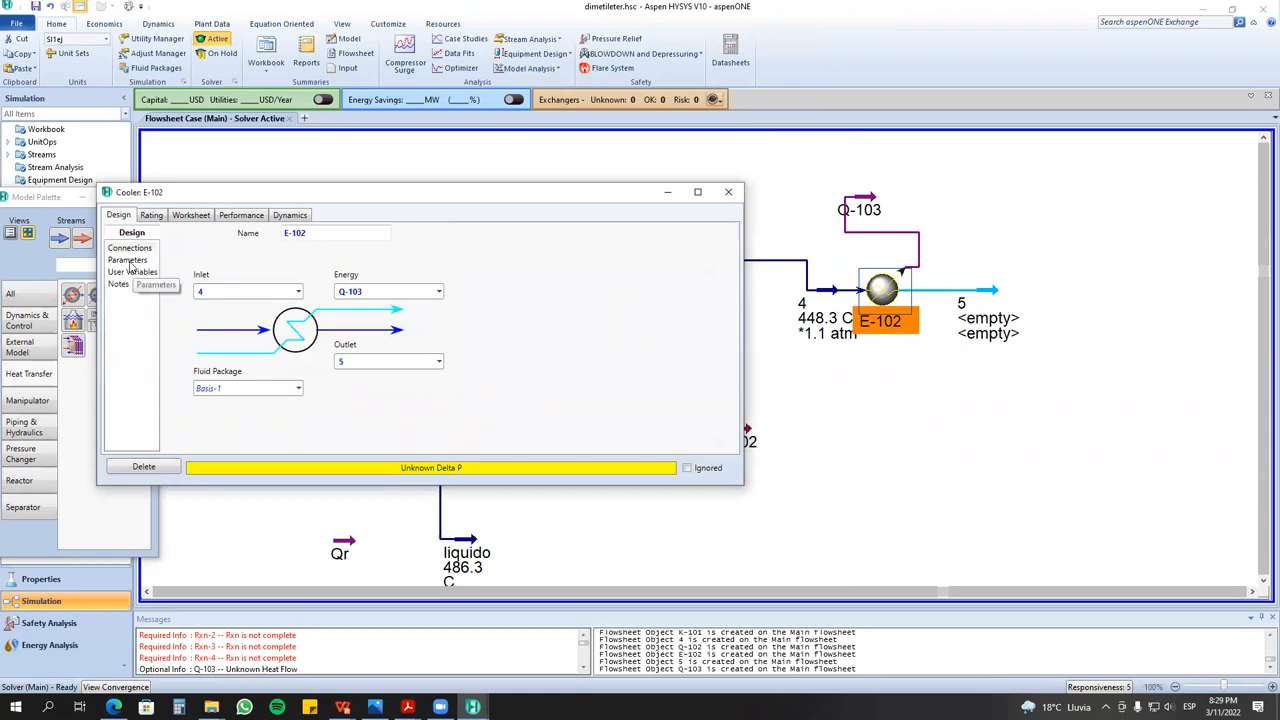
left_click(128, 262)
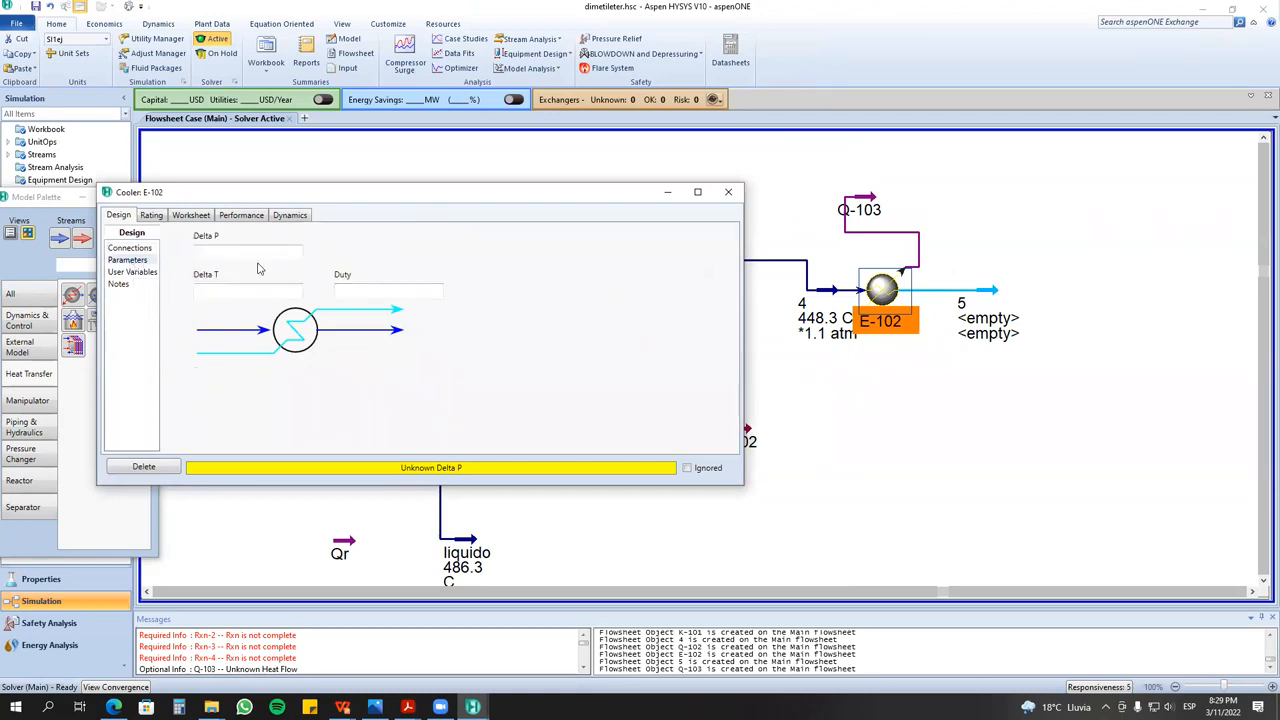
double_click(980, 290)
left_click(324, 192)
type("1")
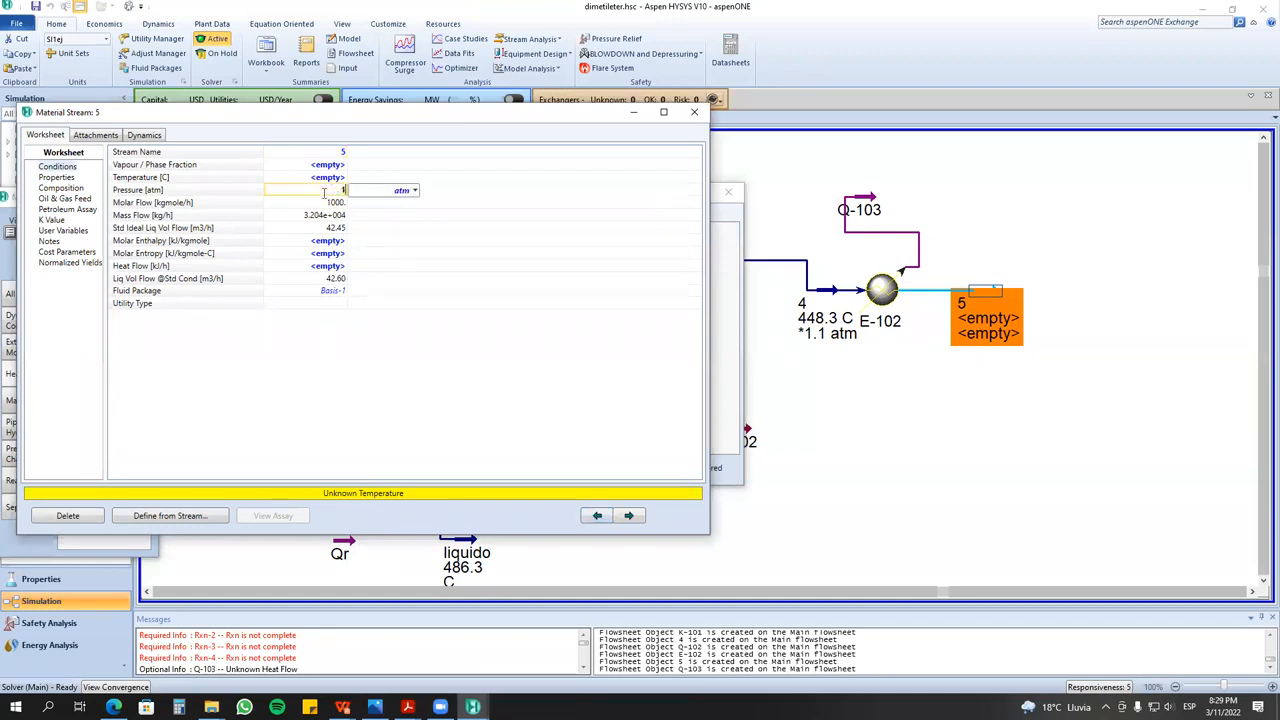
key("Return")
- Set the temperature of stream 5 to 25 °C and close the stream and cooler windows
left_click_drag(396, 120, 595, 206)
left_click(485, 282)
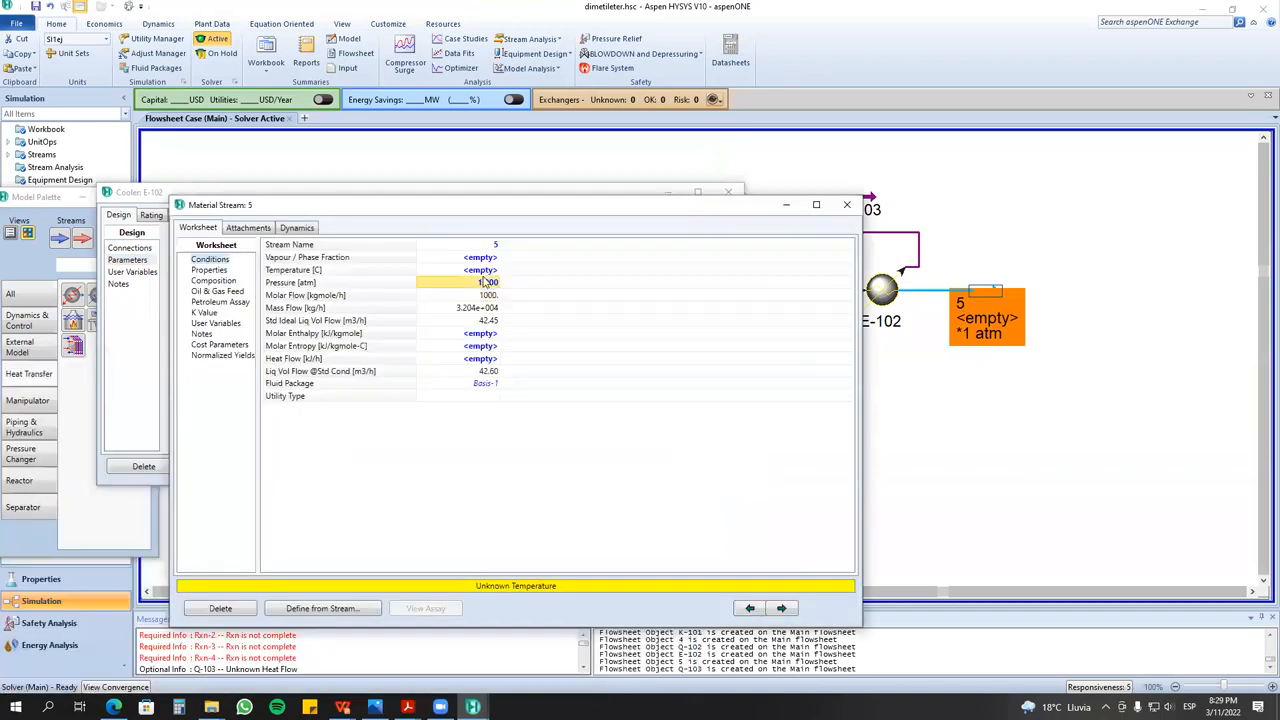
left_click(479, 270)
type("25")
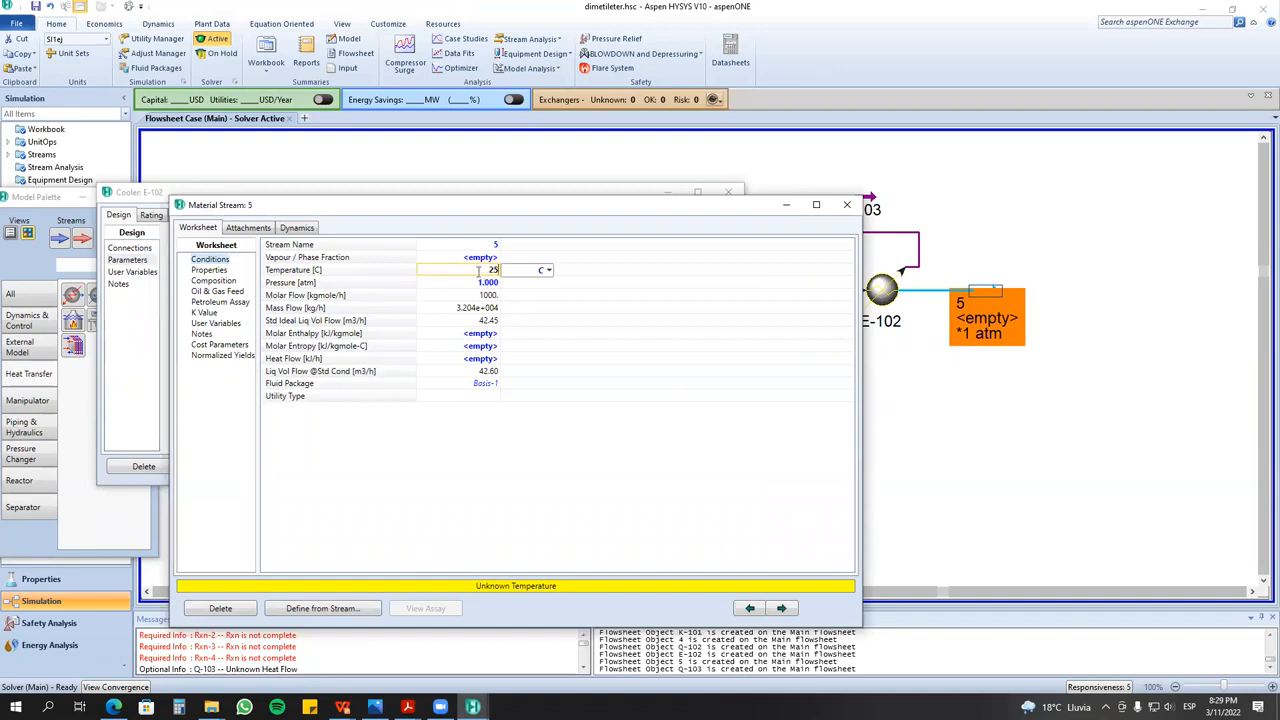
key("Return")
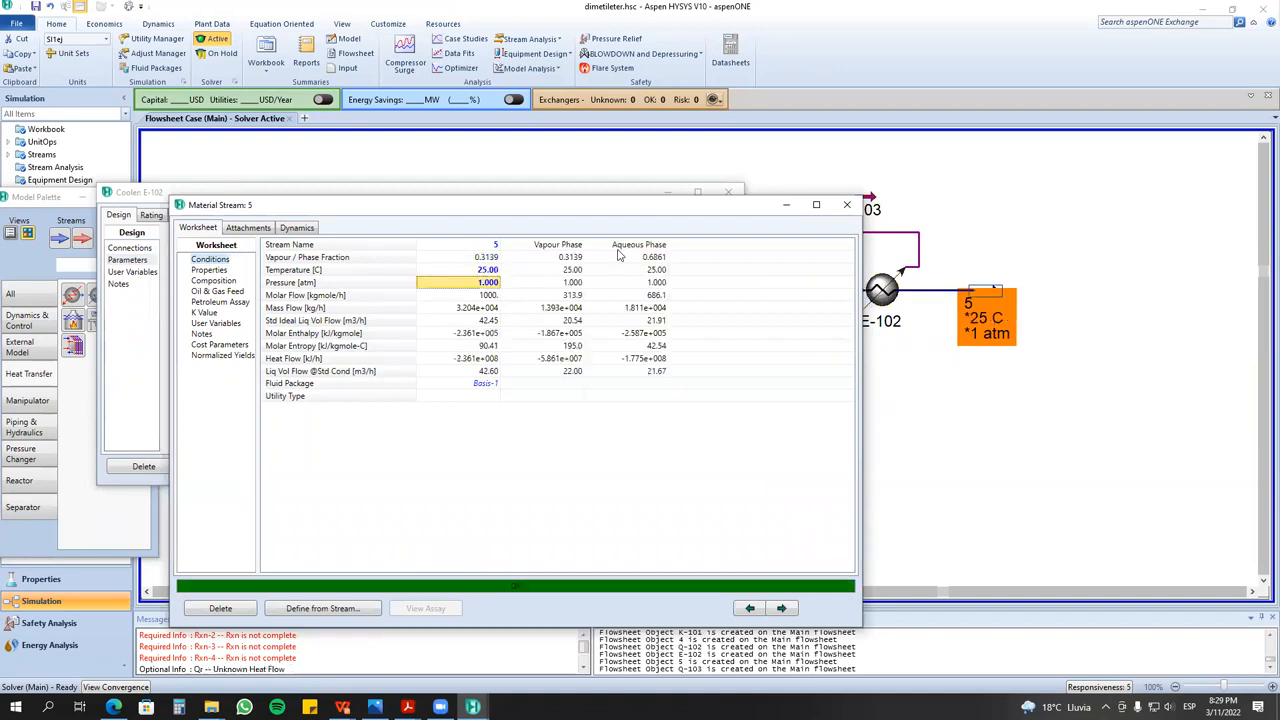
left_click(844, 205)
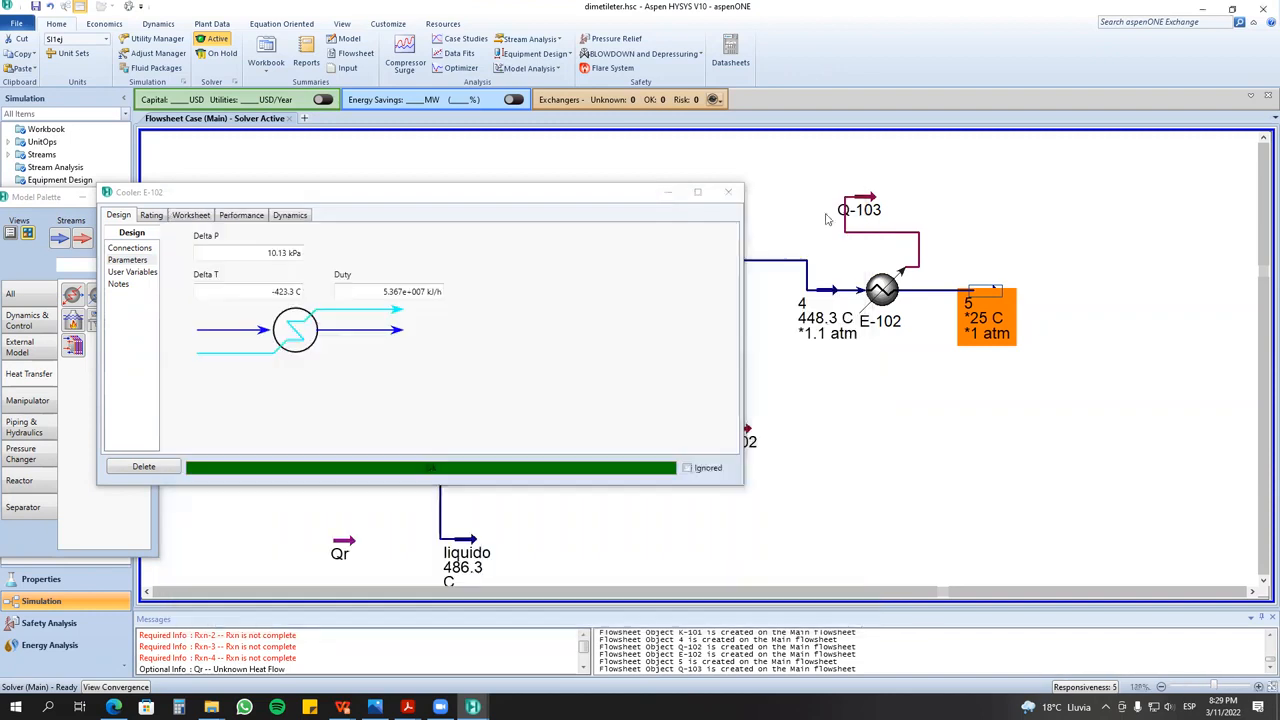
left_click(728, 191)
- Shift energy stream QHeater so it sits directly beneath heater E-100
scroll(1110, 461, "down", 2)
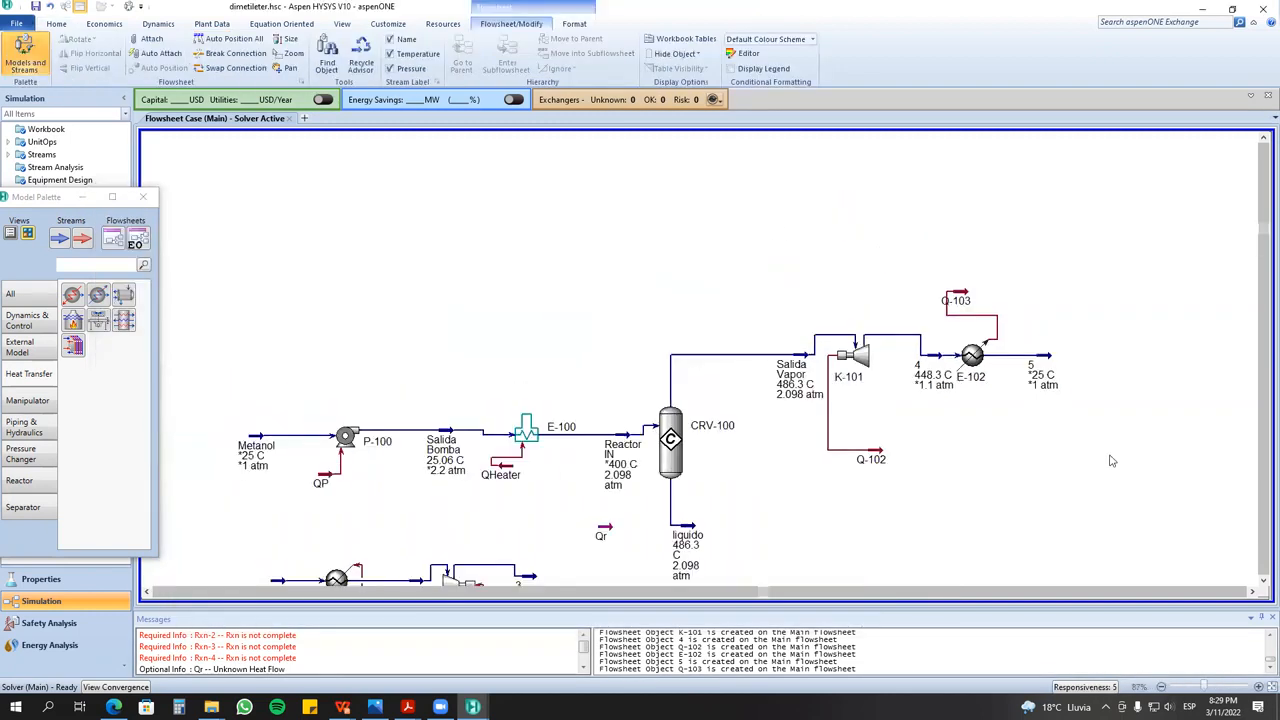
left_click(1252, 592)
left_click(1252, 592)
left_click(1252, 592)
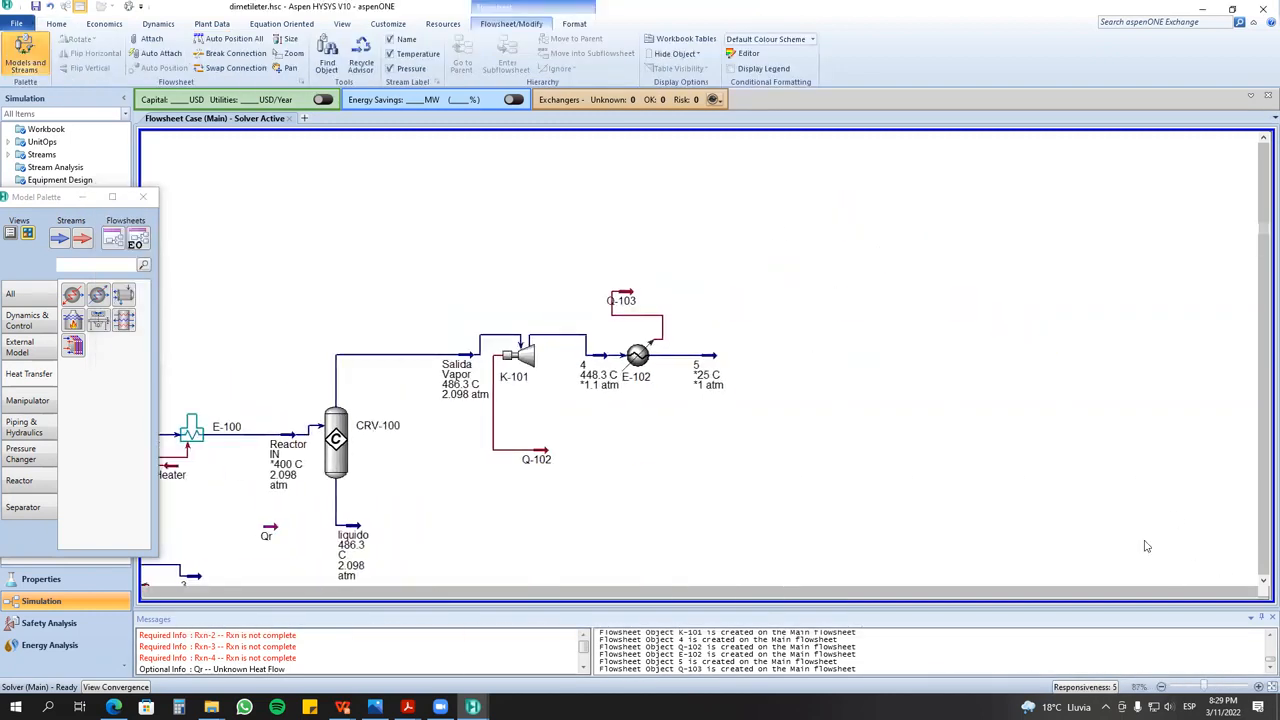
left_click(146, 592)
left_click(146, 592)
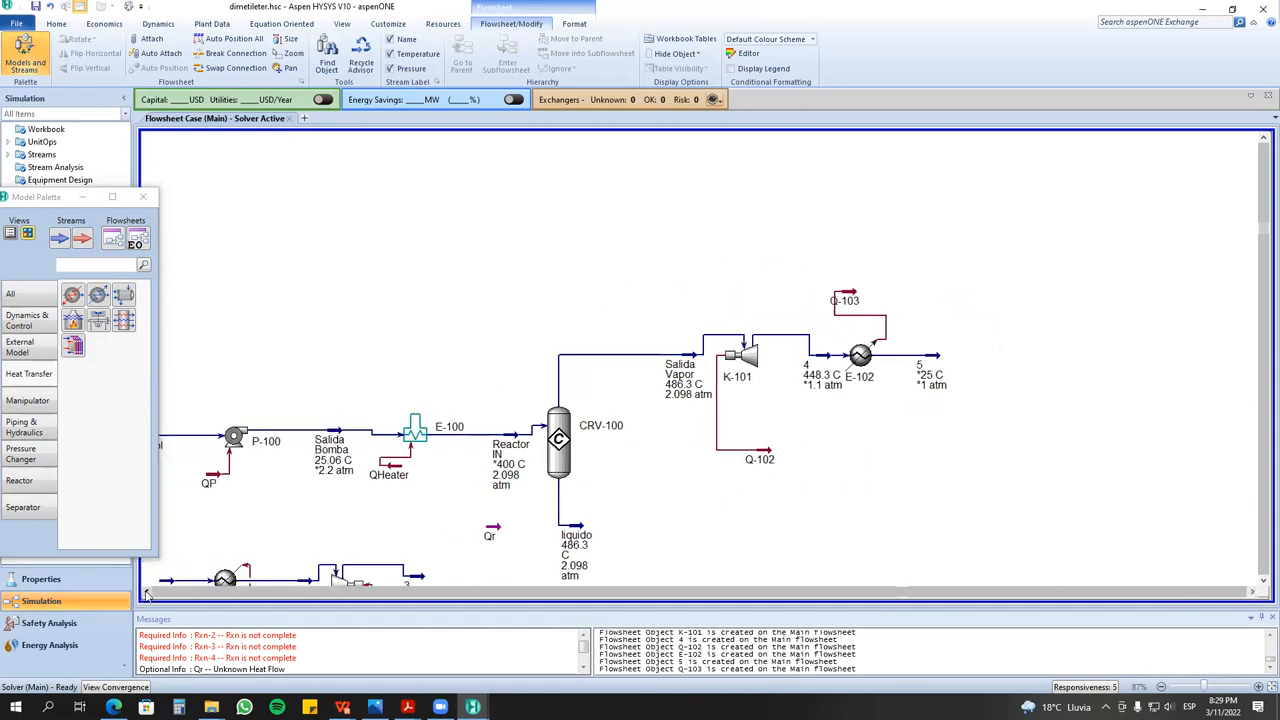
left_click(146, 592)
left_click(528, 478)
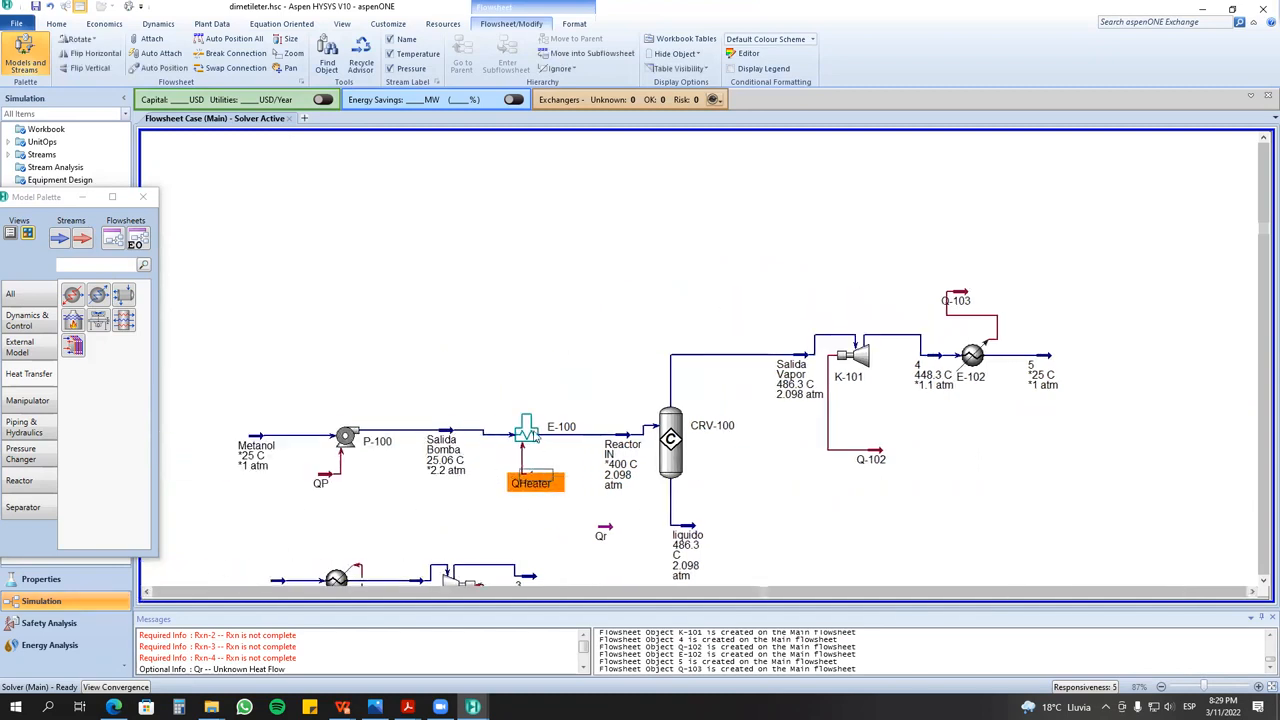
- Check which utility type is assigned to heater E-100's energy stream QHeater
mouse_move(535, 434)
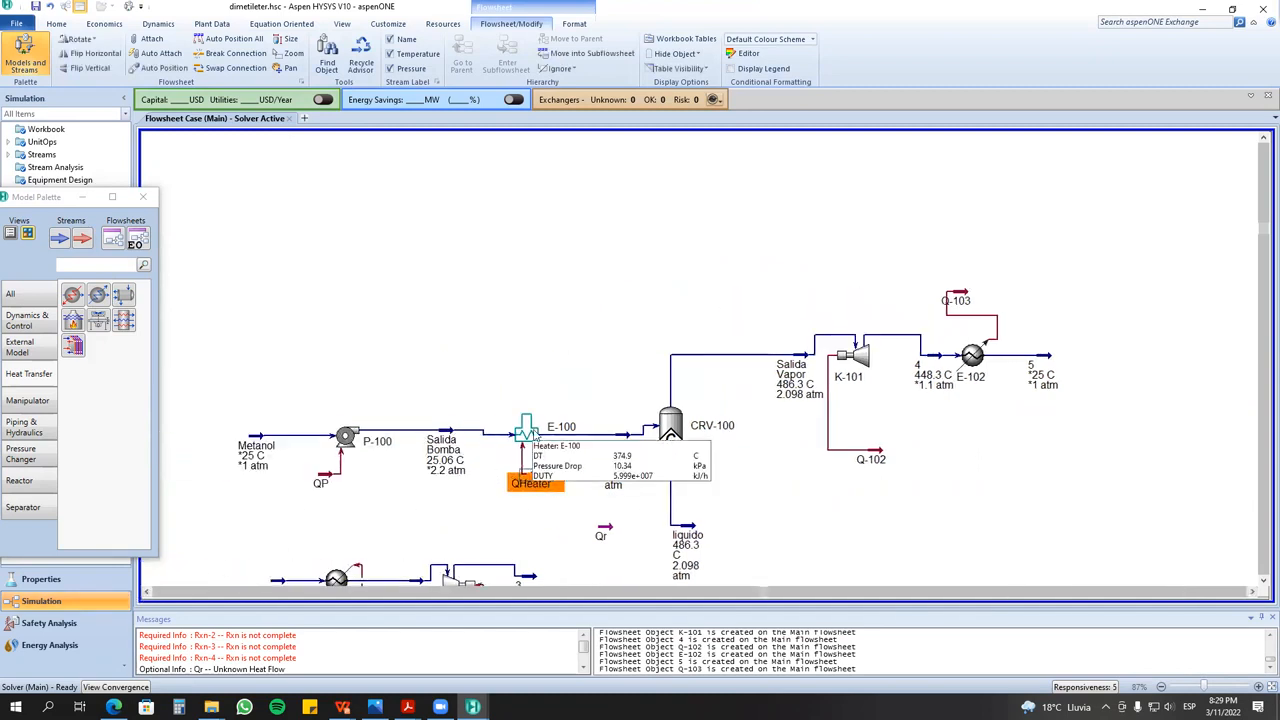
double_click(543, 482)
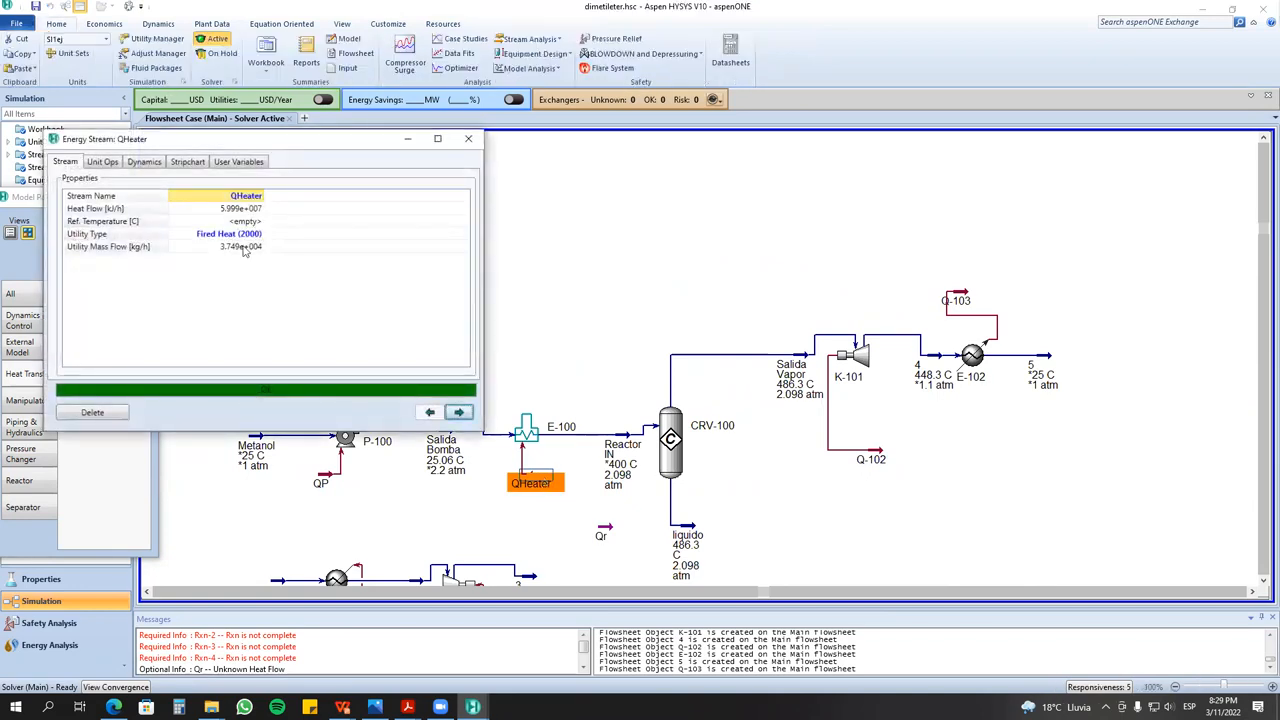
left_click(468, 138)
- Shift energy stream Q-103 sideways above cooler E-102 so its connecting line runs straight up
left_click_drag(955, 300, 1002, 298)
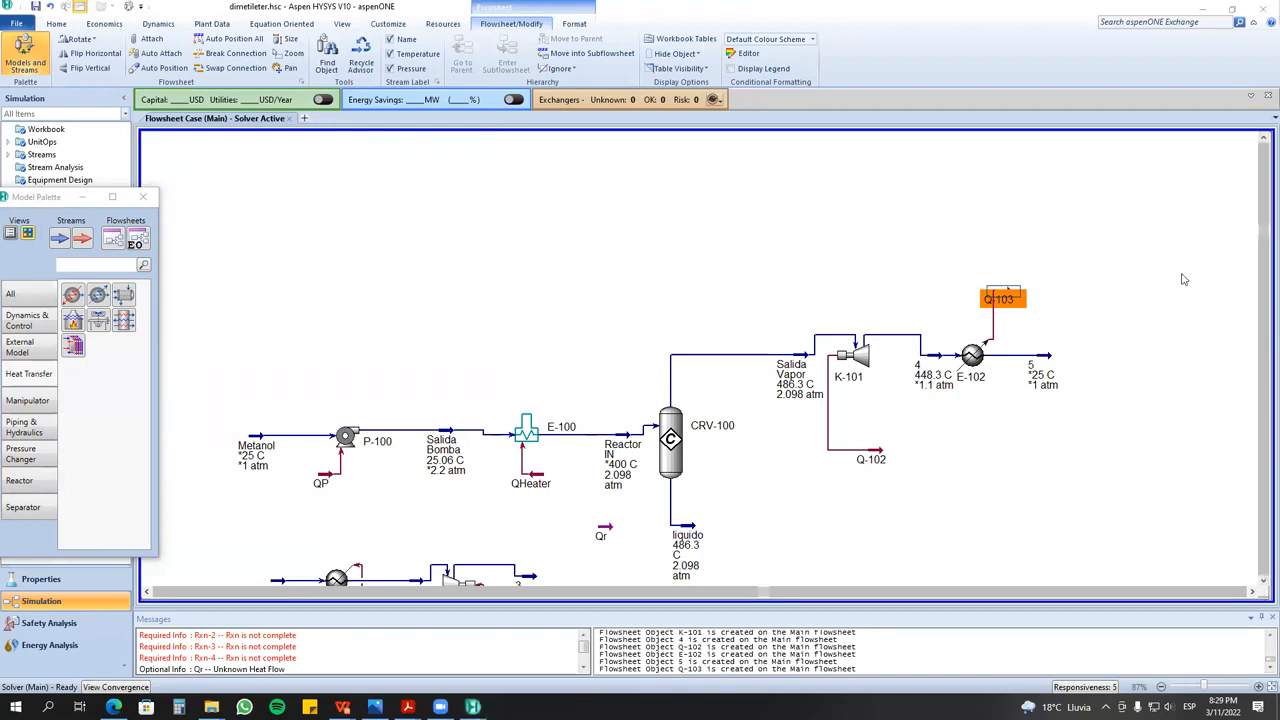
scroll(1195, 295, "up", 2)
scroll(1055, 539, "up", 2)
left_click(1053, 390)
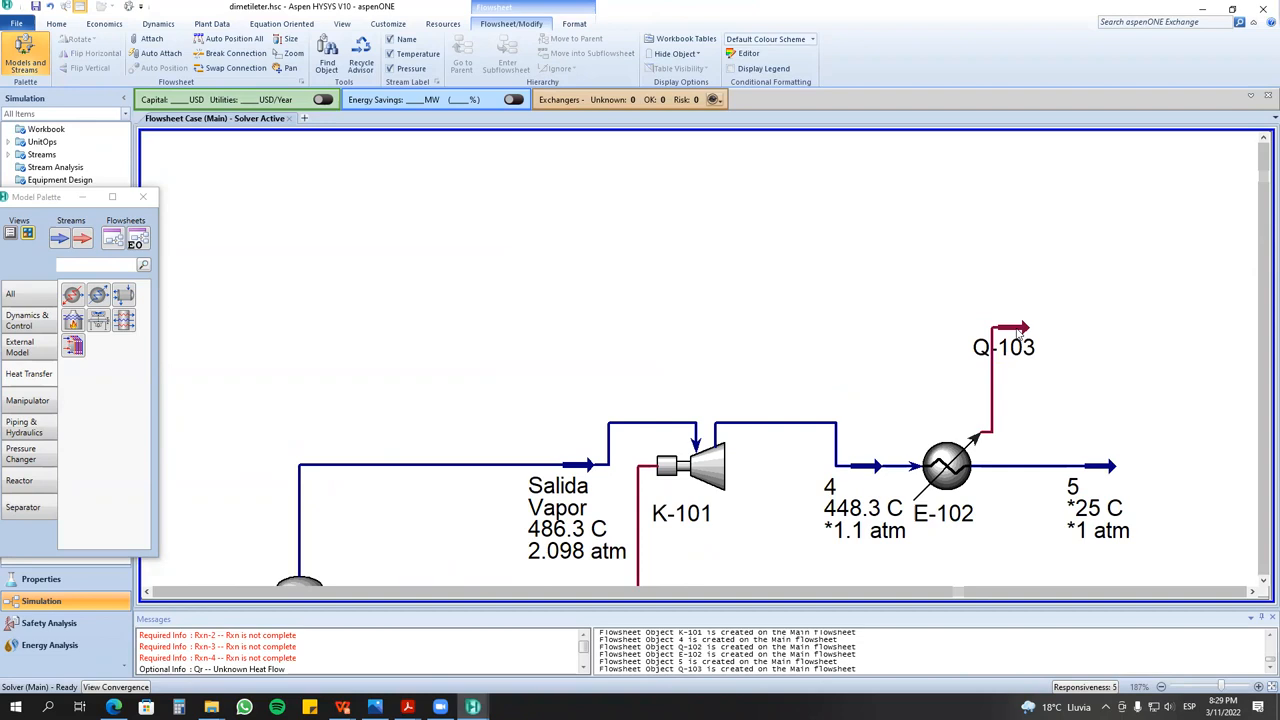
- Try Cooling Water as the utility type of energy stream Q-103, and settle on MP Steam Generation
double_click(1018, 336)
left_click(285, 261)
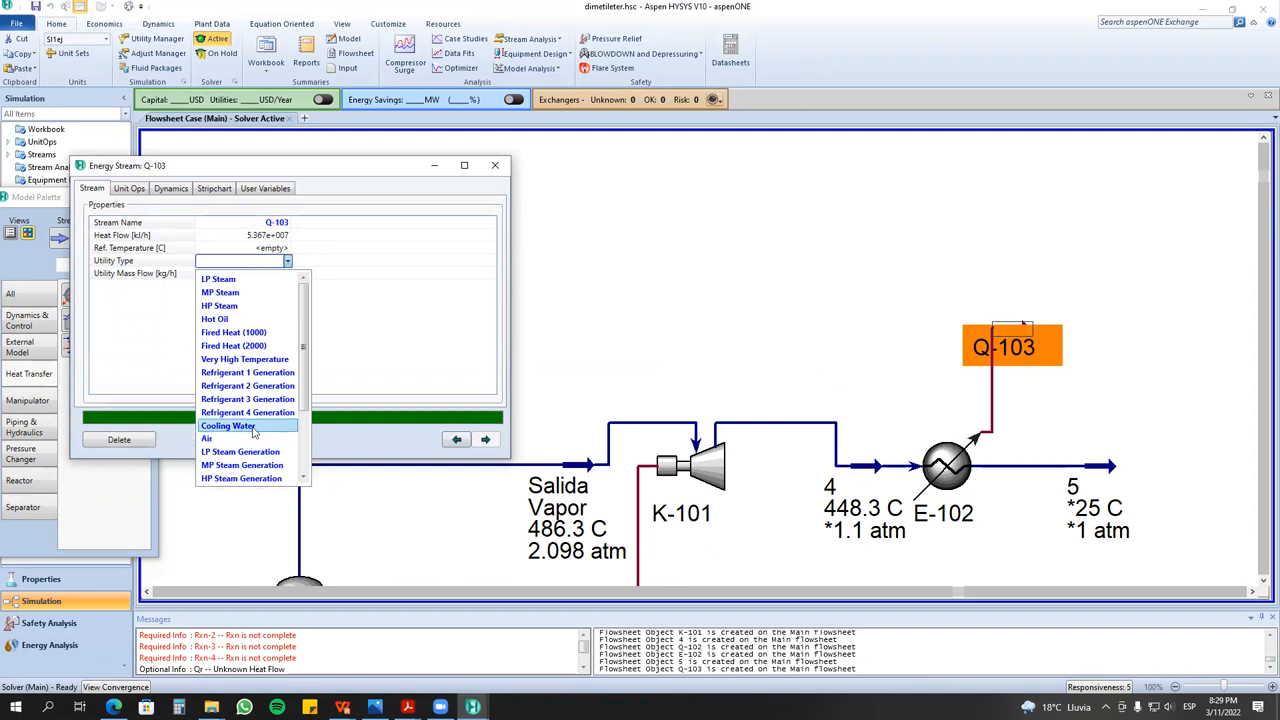
left_click(253, 432)
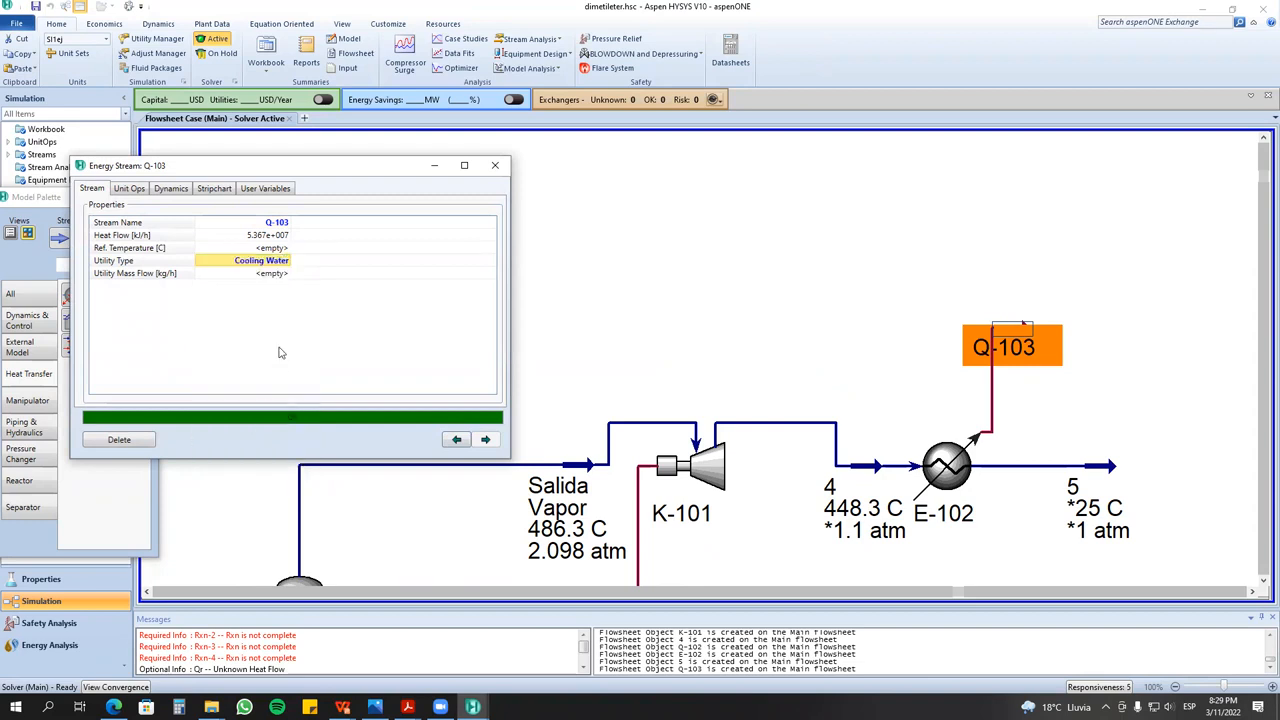
left_click(286, 261)
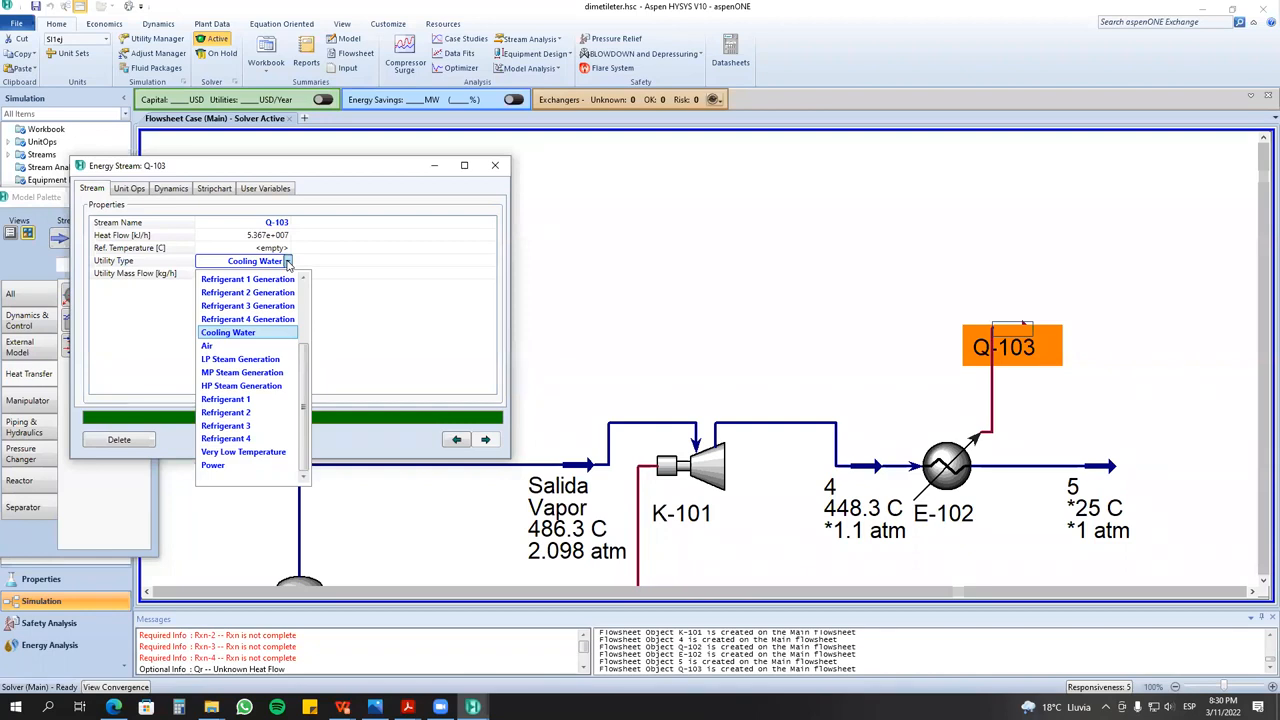
left_click(240, 373)
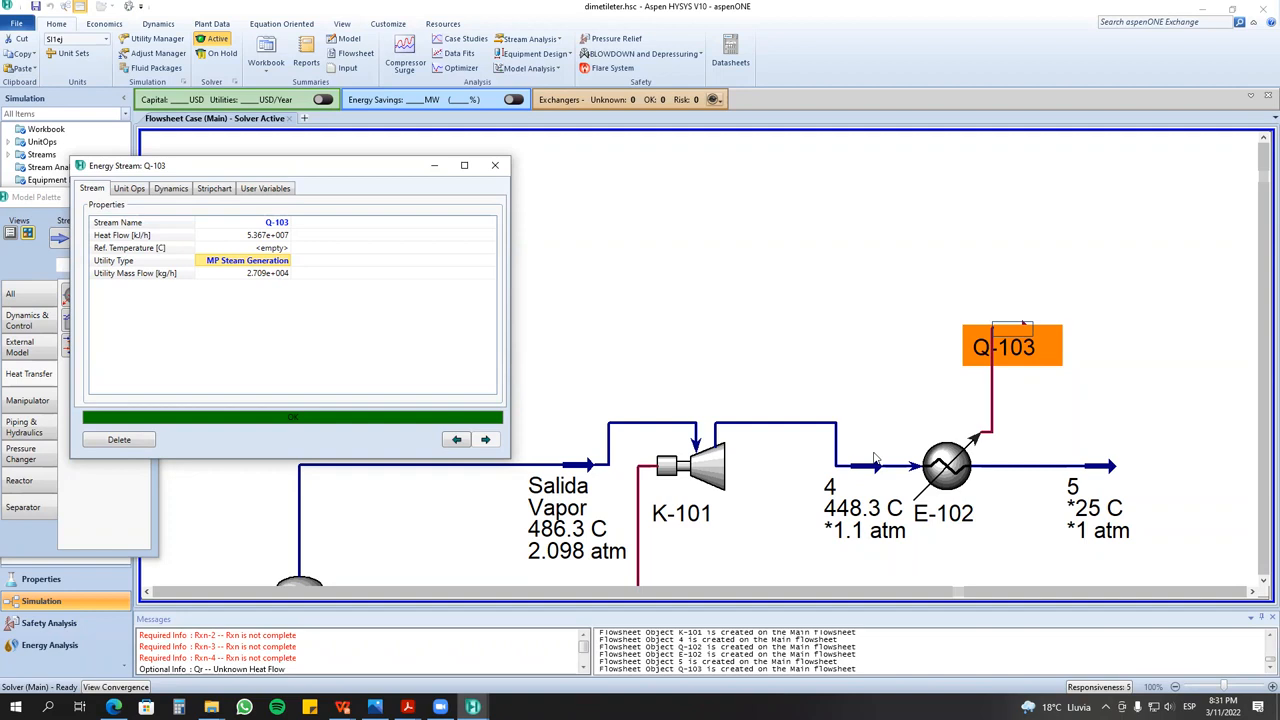
- Move stream 4 up and closer to K-101, between the expander and cooler E-102
left_click_drag(875, 472, 840, 420)
left_click(875, 522)
left_click(852, 532)
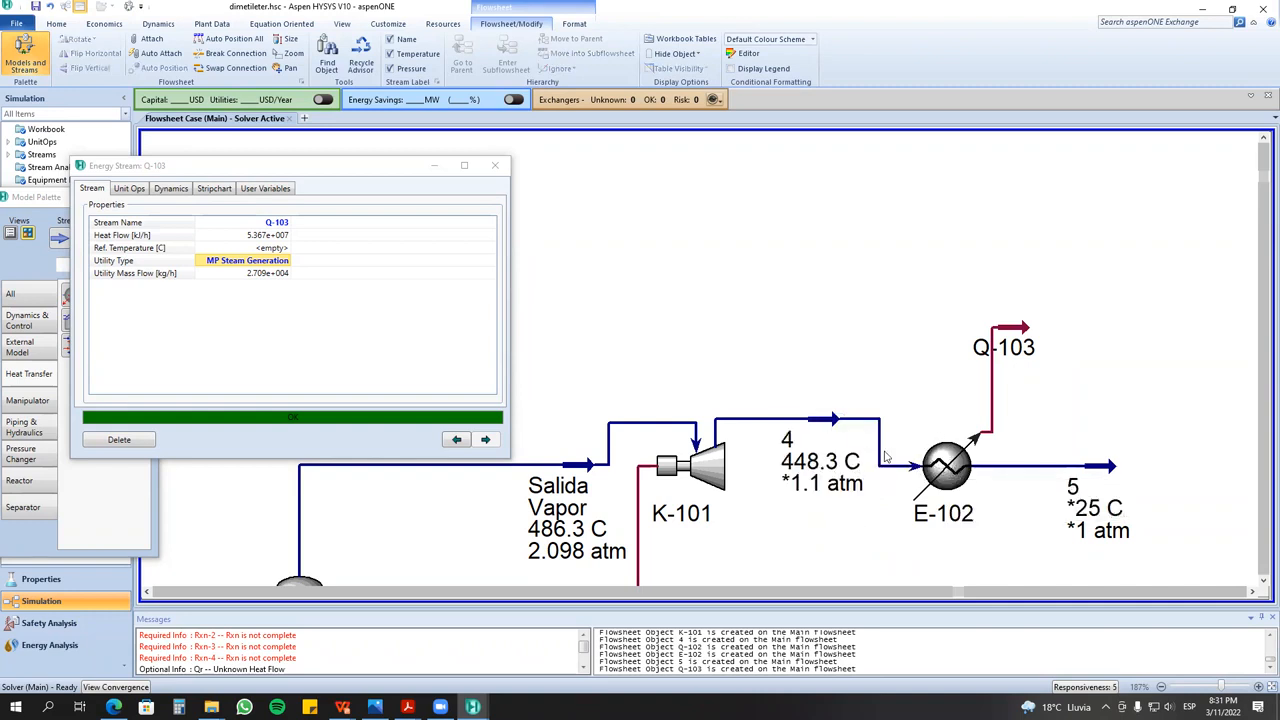
left_click(846, 426)
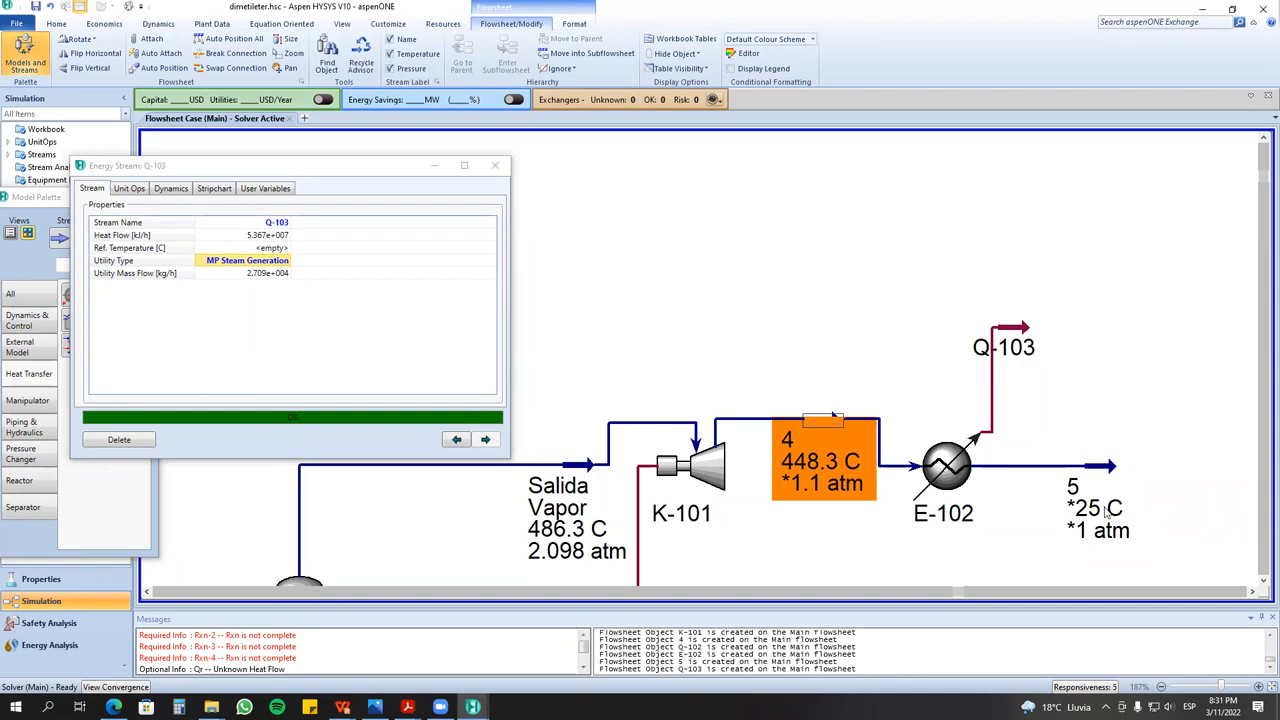
mouse_move(573, 472)
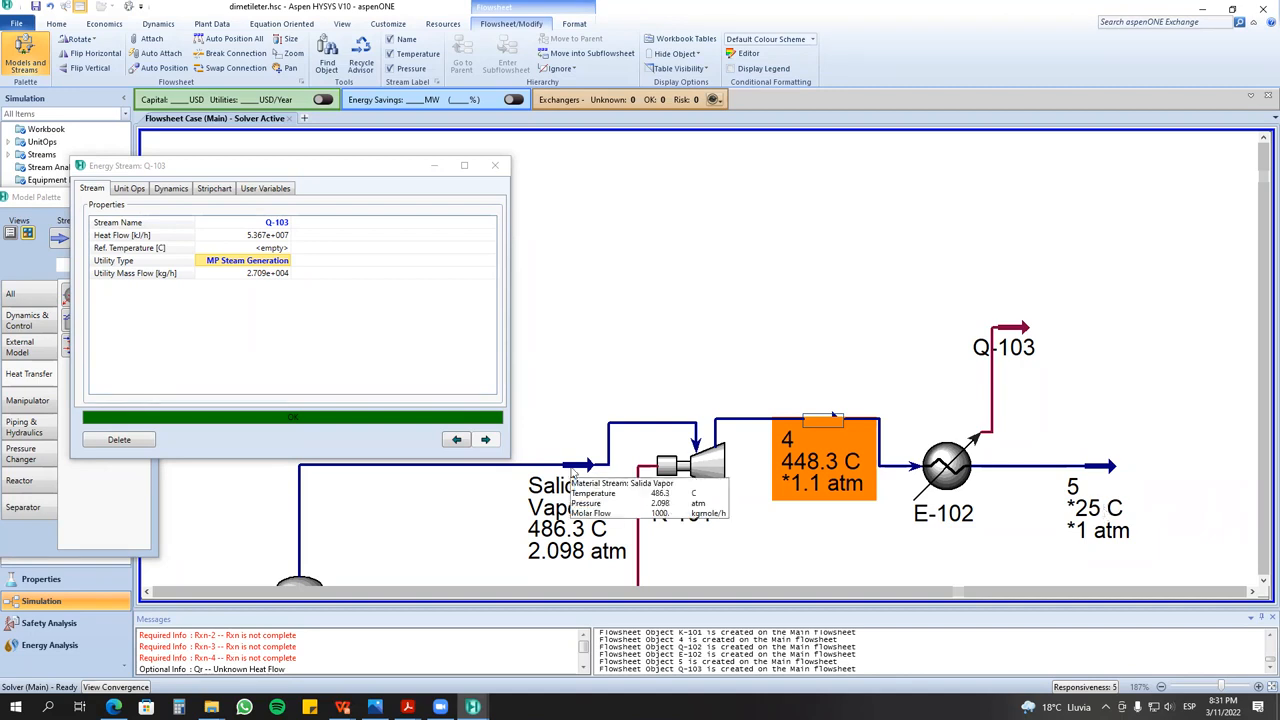
- Check the conditions of material stream 5, close its window and Q-103's, and look over the flowsheet downstream of E-102
double_click(1100, 468)
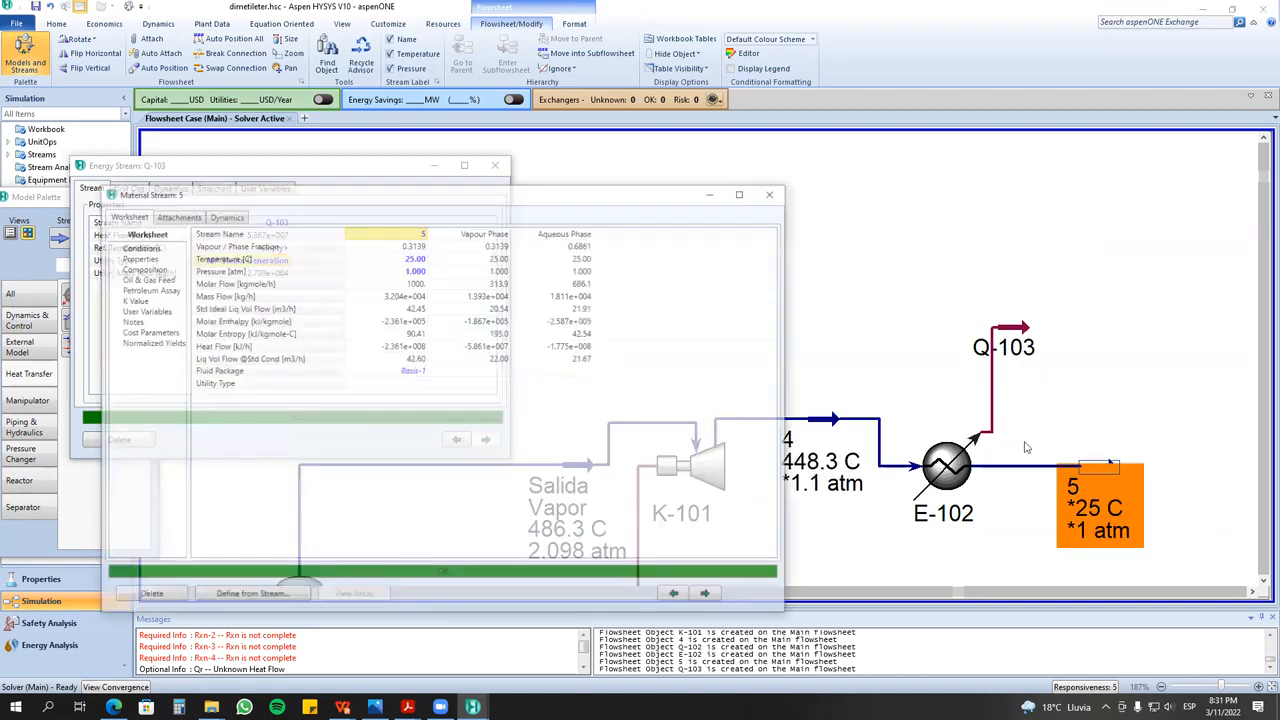
left_click(413, 257)
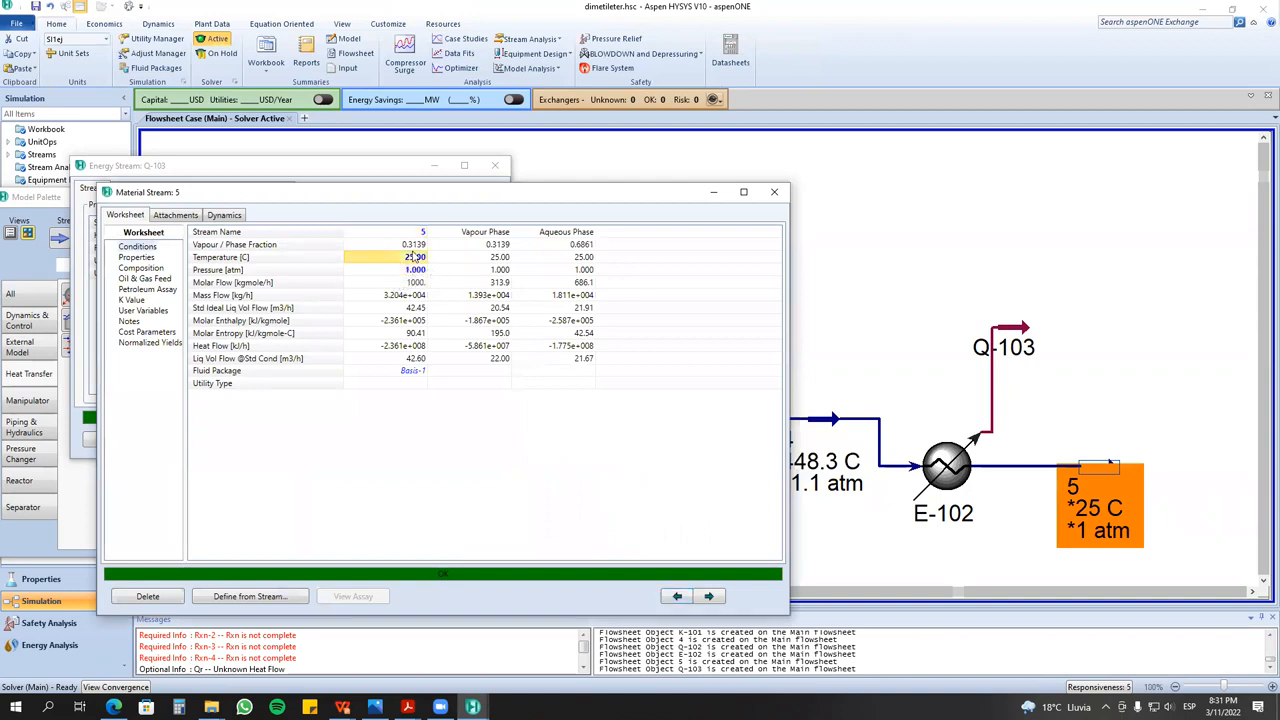
left_click(774, 191)
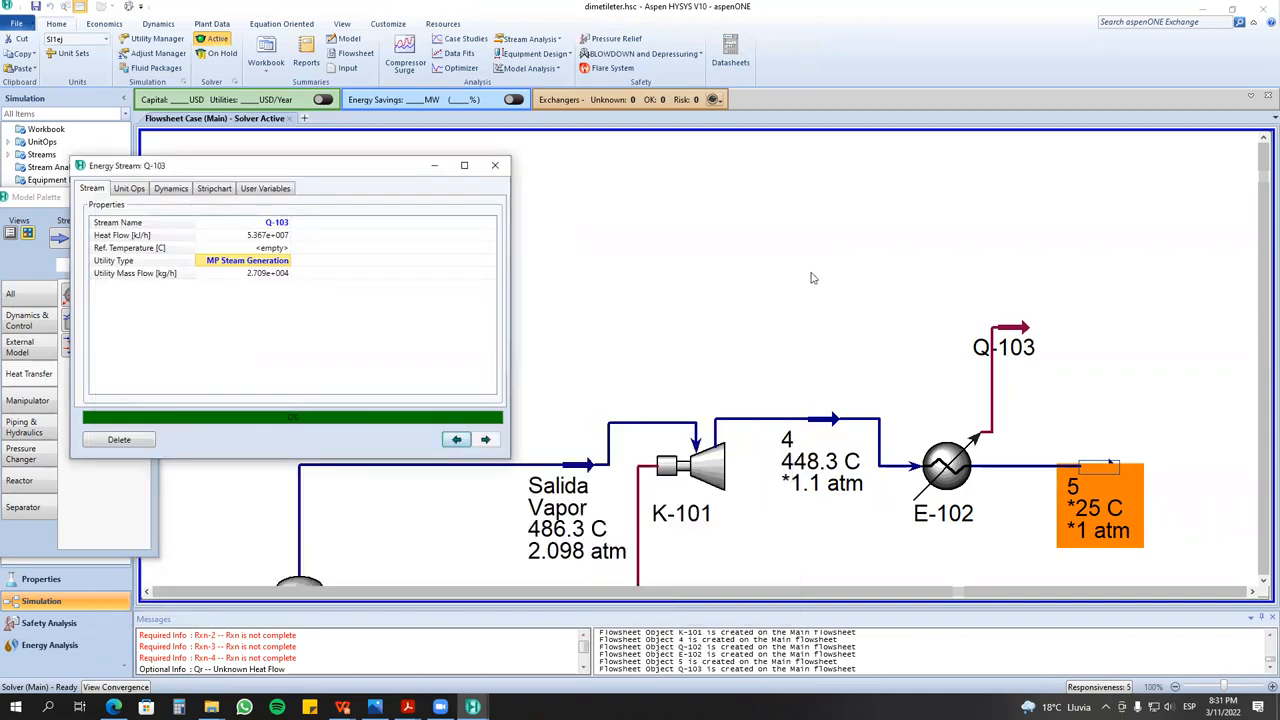
left_click(494, 166)
scroll(503, 377, "down", 3)
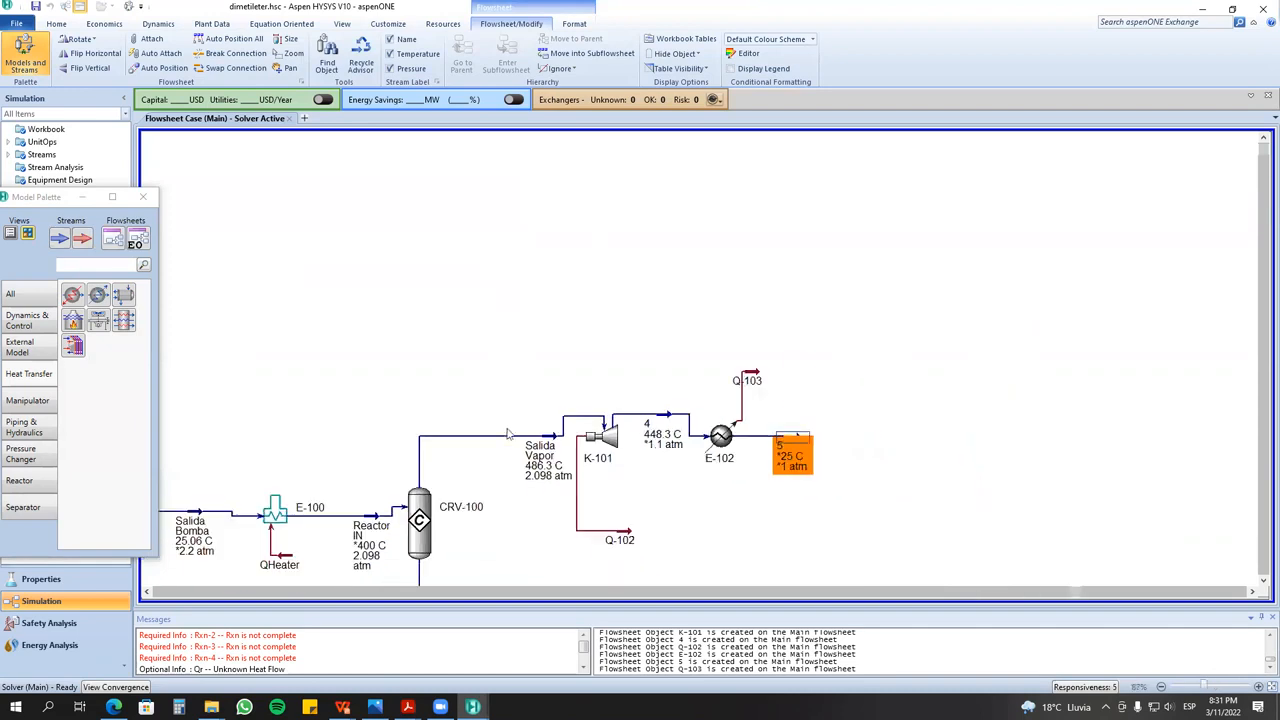
scroll(335, 512, "down", 2)
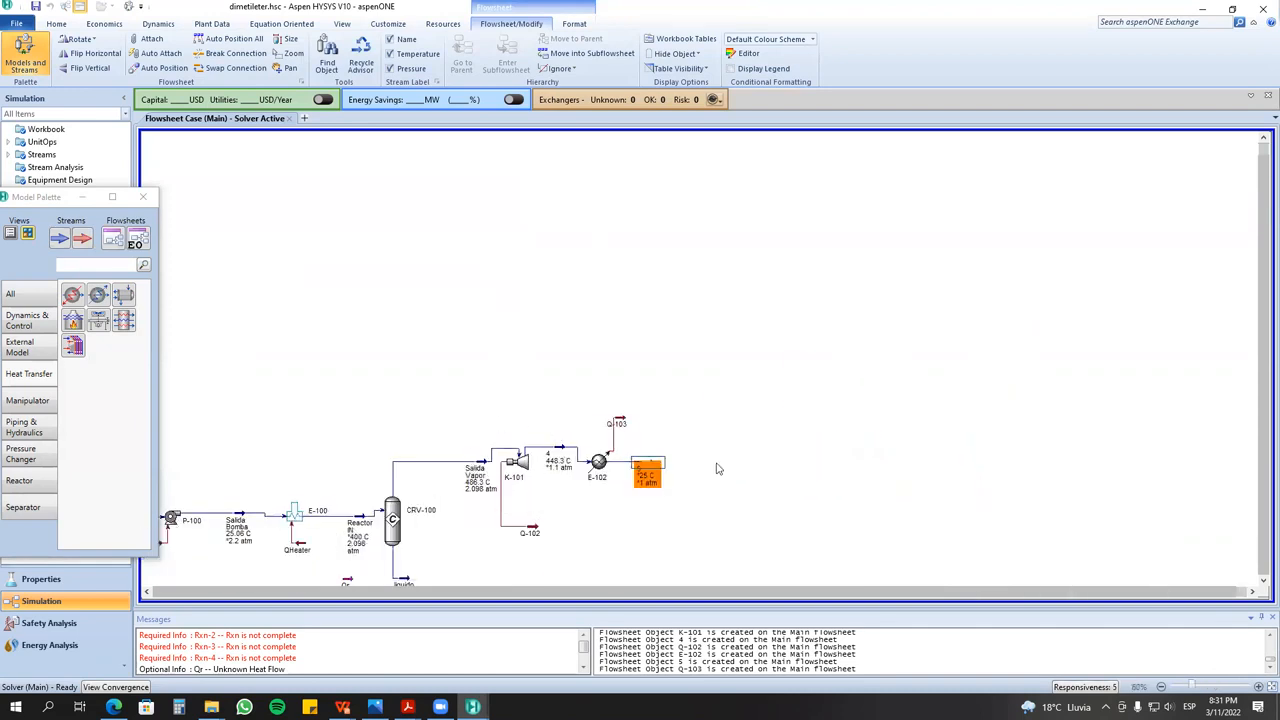
scroll(674, 514, "up", 2)
scroll(672, 523, "up", 1)
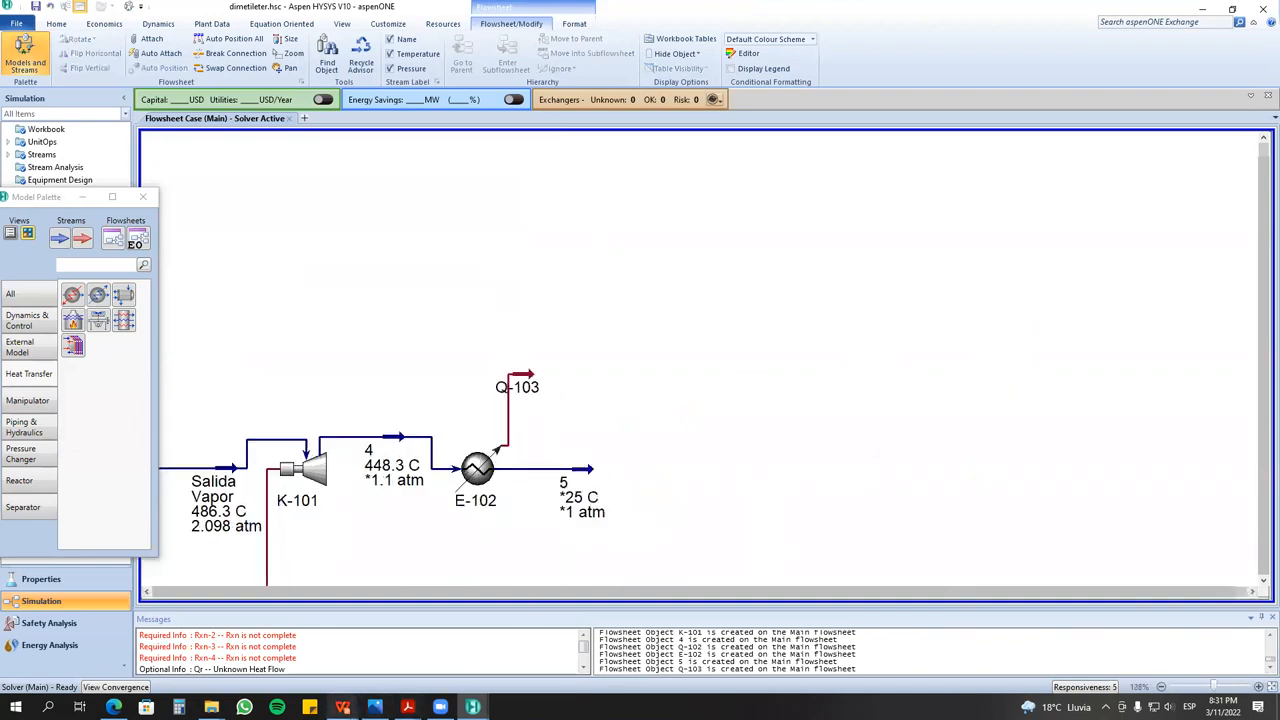
- Switch to the WPS Office problem slide, read the dimethyl ether separation requirement after the reactor, and return to Aspen HYSYS
mouse_move(343, 707)
left_click(385, 652)
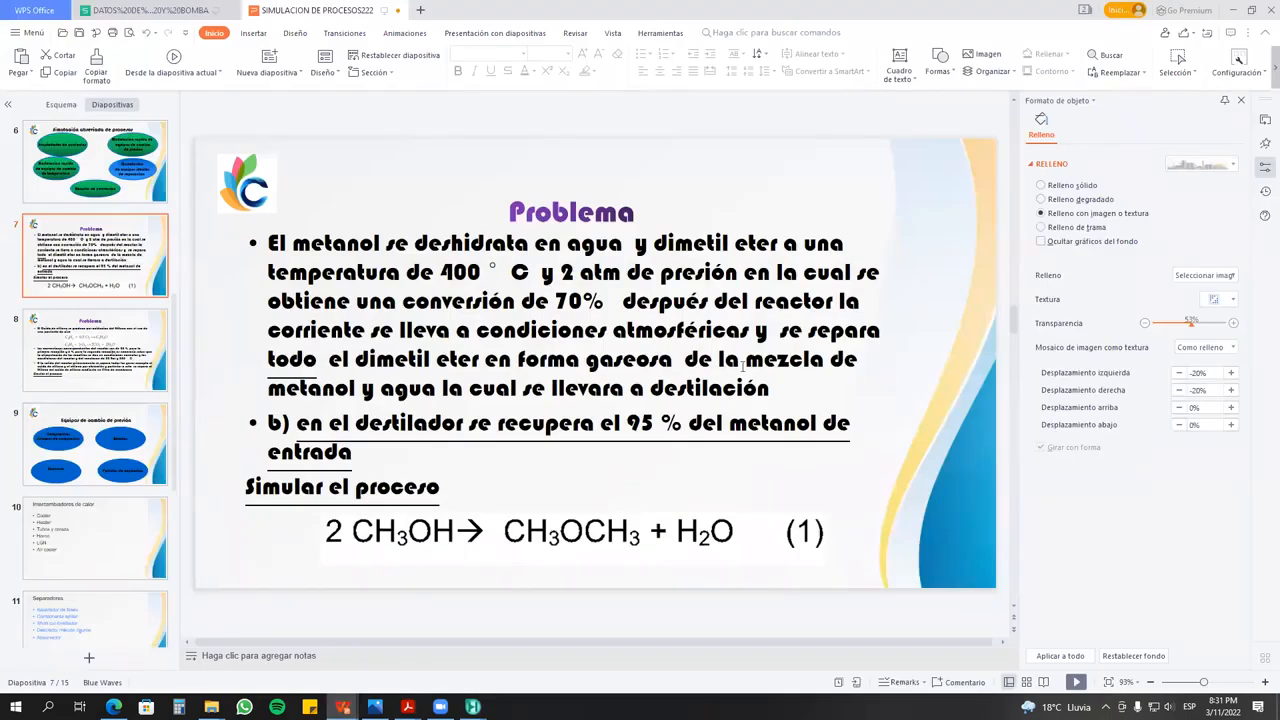
left_click_drag(776, 330, 777, 390)
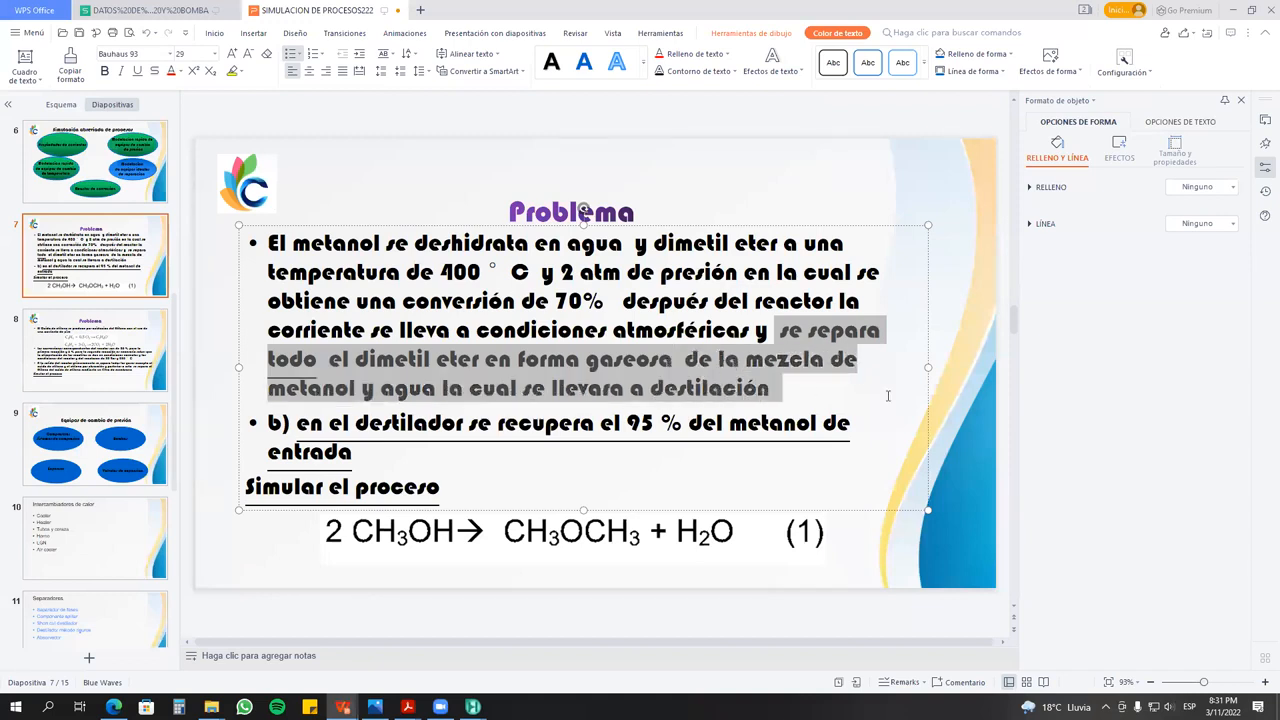
left_click(963, 420)
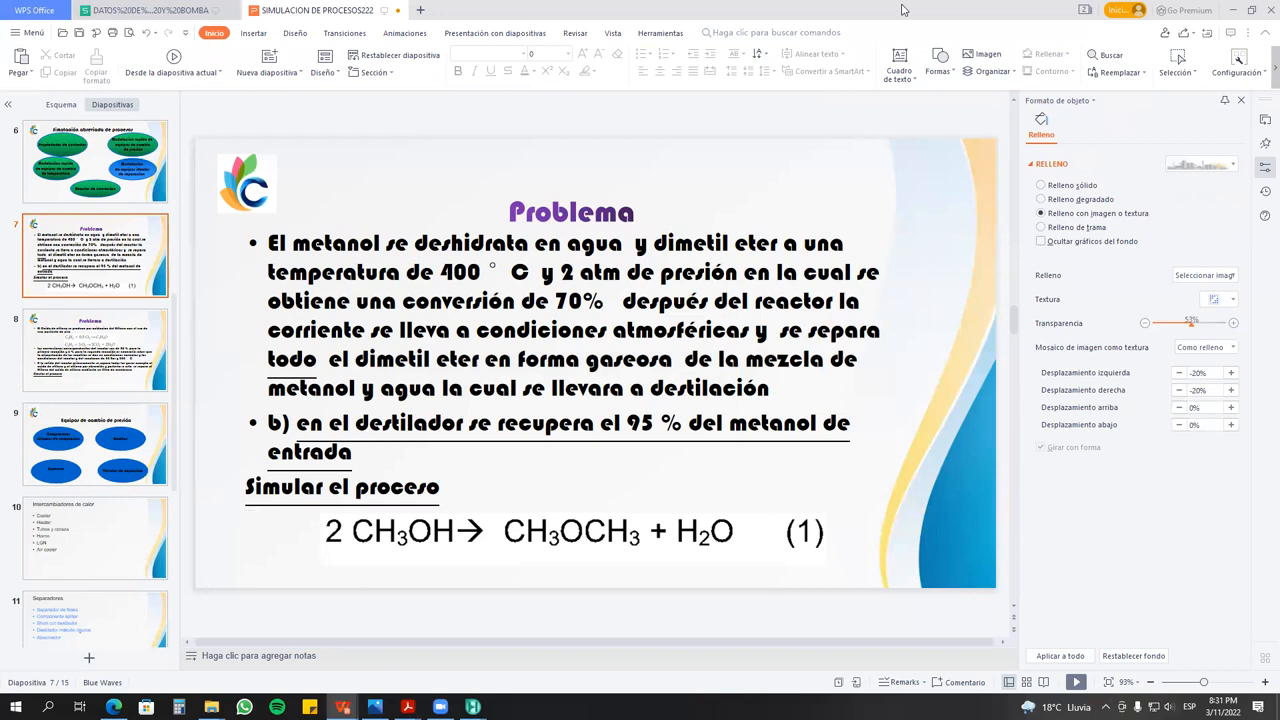
mouse_move(473, 706)
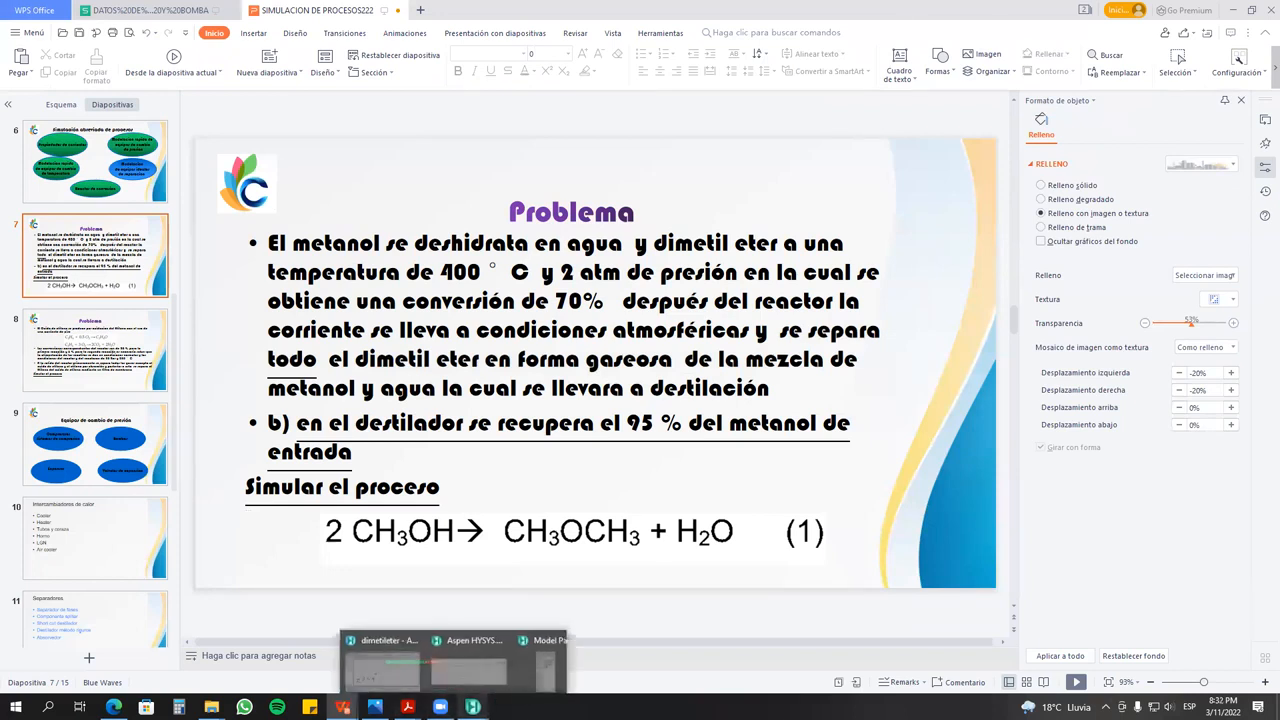
left_click(405, 665)
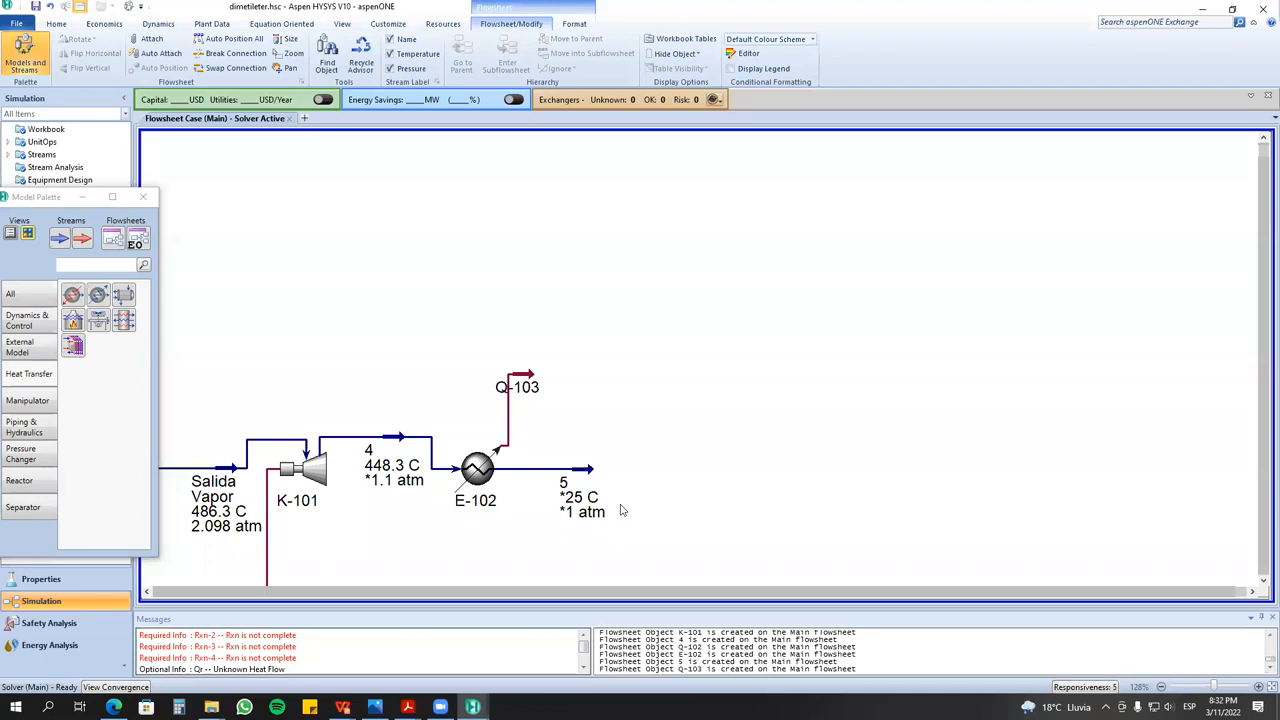
- Shift cooler E-102, outlet stream 5 and energy stream Q-103 upward so the cooler sits closer to stream 4's level
left_click(148, 591)
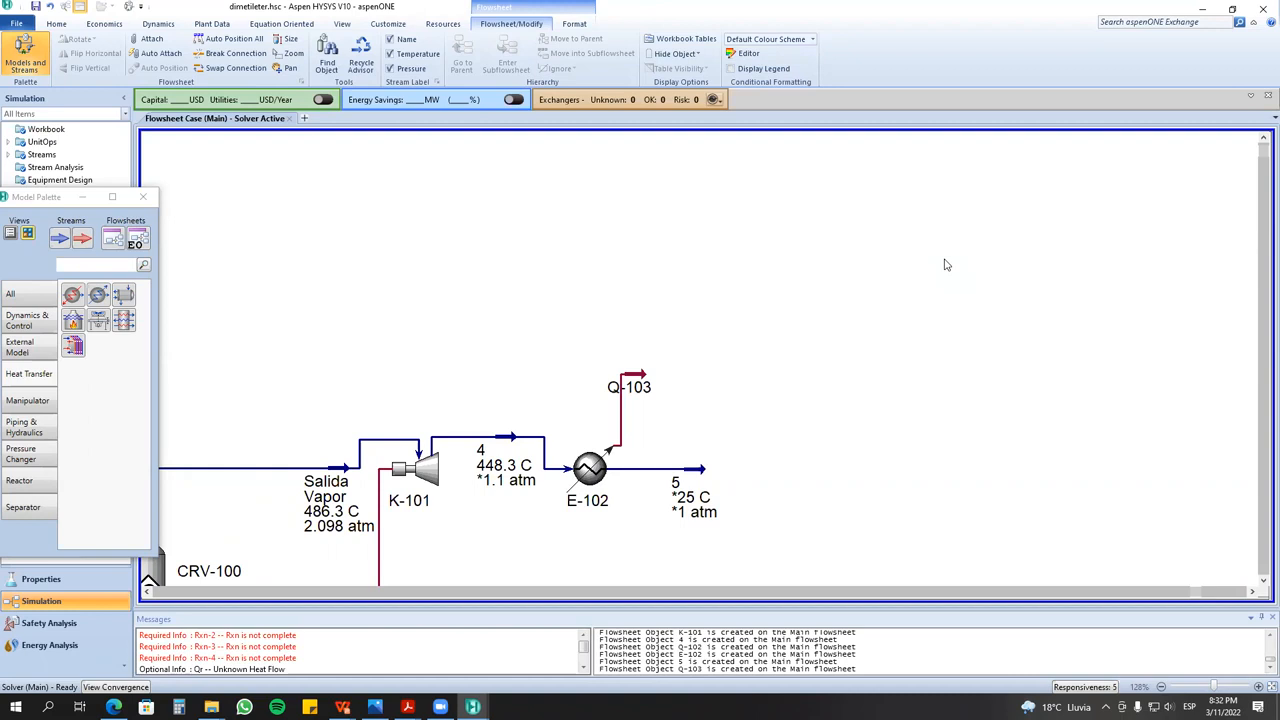
key("XF86AudioLowerVolume")
left_click_drag(700, 474, 703, 447)
left_click_drag(590, 468, 597, 441)
left_click(757, 394)
left_click_drag(660, 385, 687, 359)
left_click(692, 450)
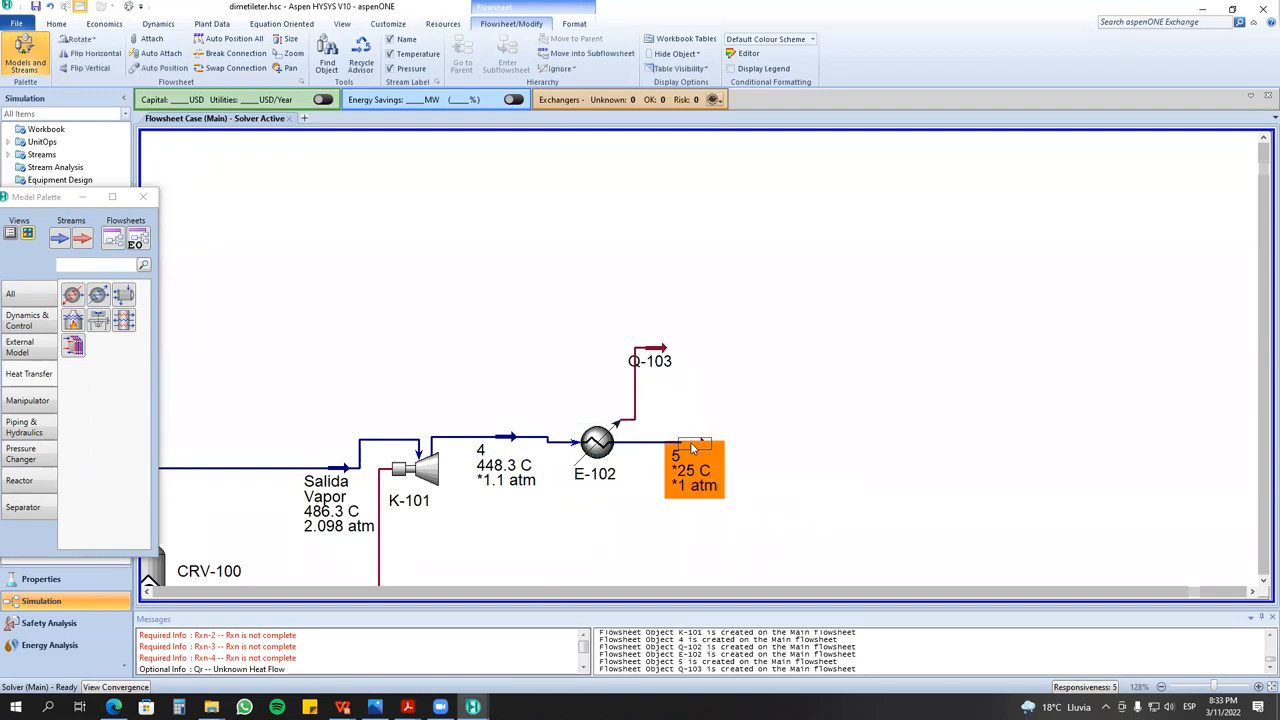
- Add a Component Splitter to the flowsheet just beyond stream 5
left_click_drag(45, 200, 143, 160)
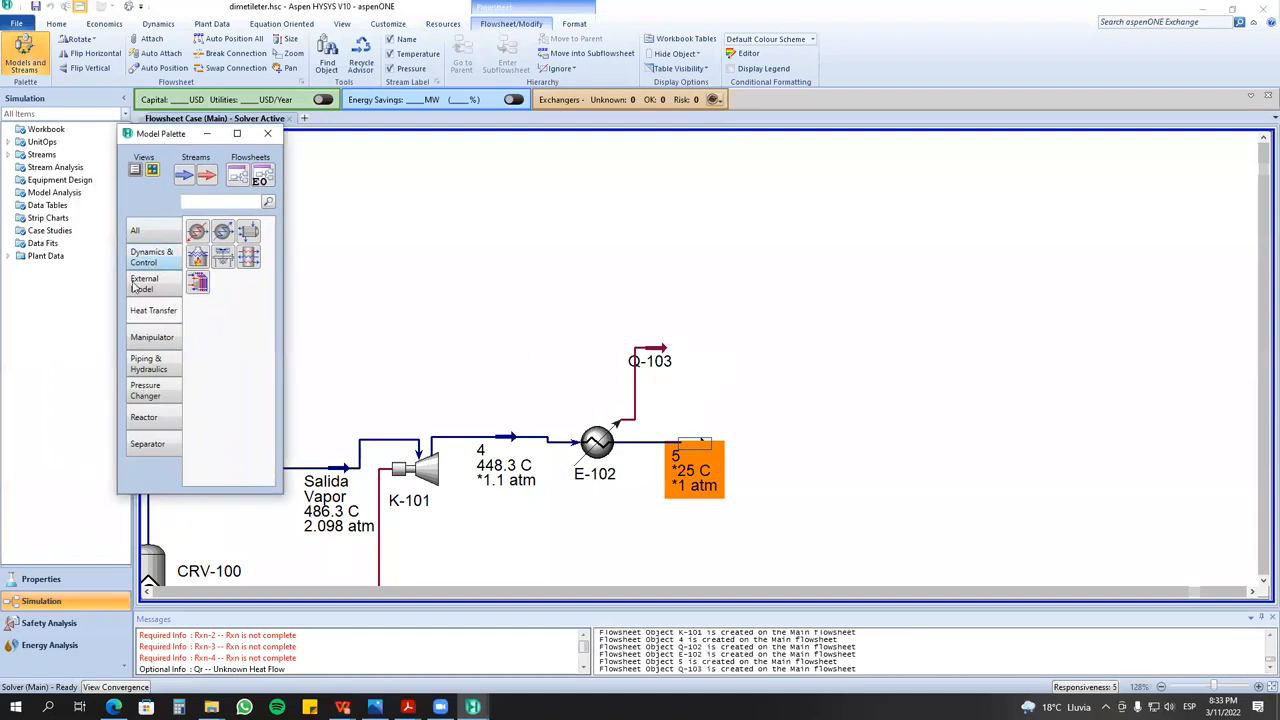
left_click(157, 443)
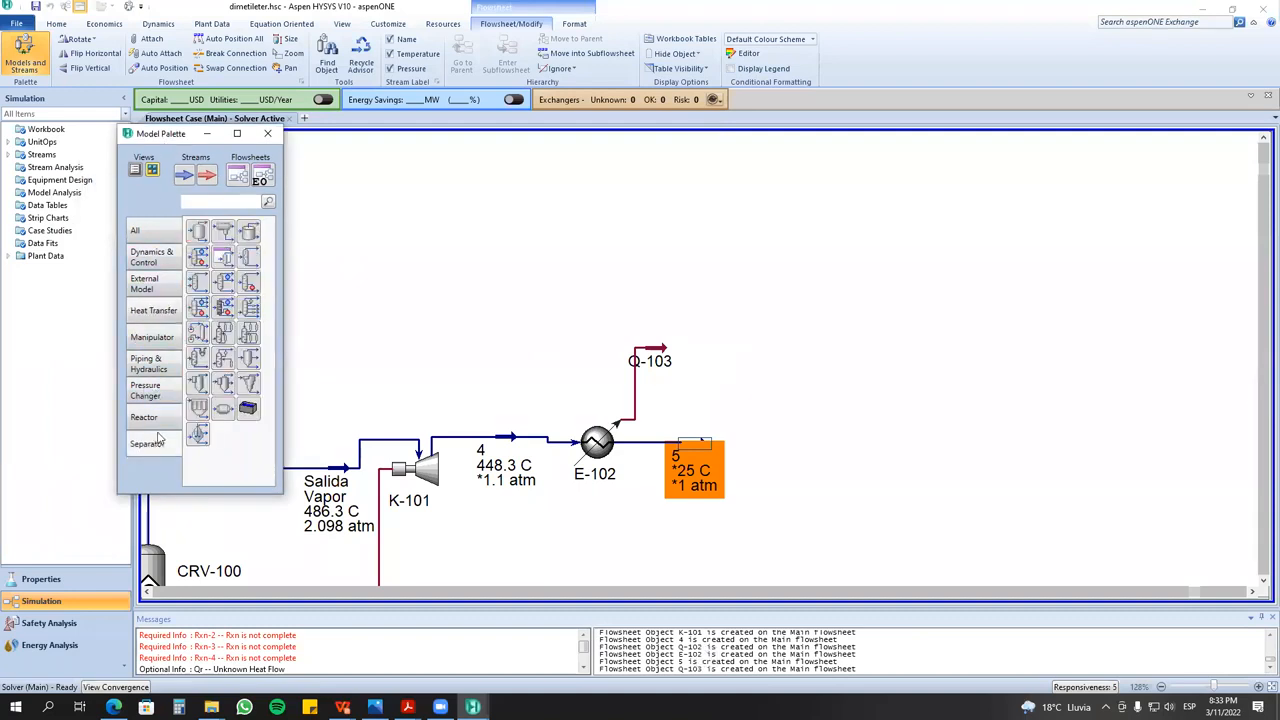
left_click(245, 262)
left_click(753, 491)
left_click(822, 358)
left_click_drag(782, 424, 773, 442)
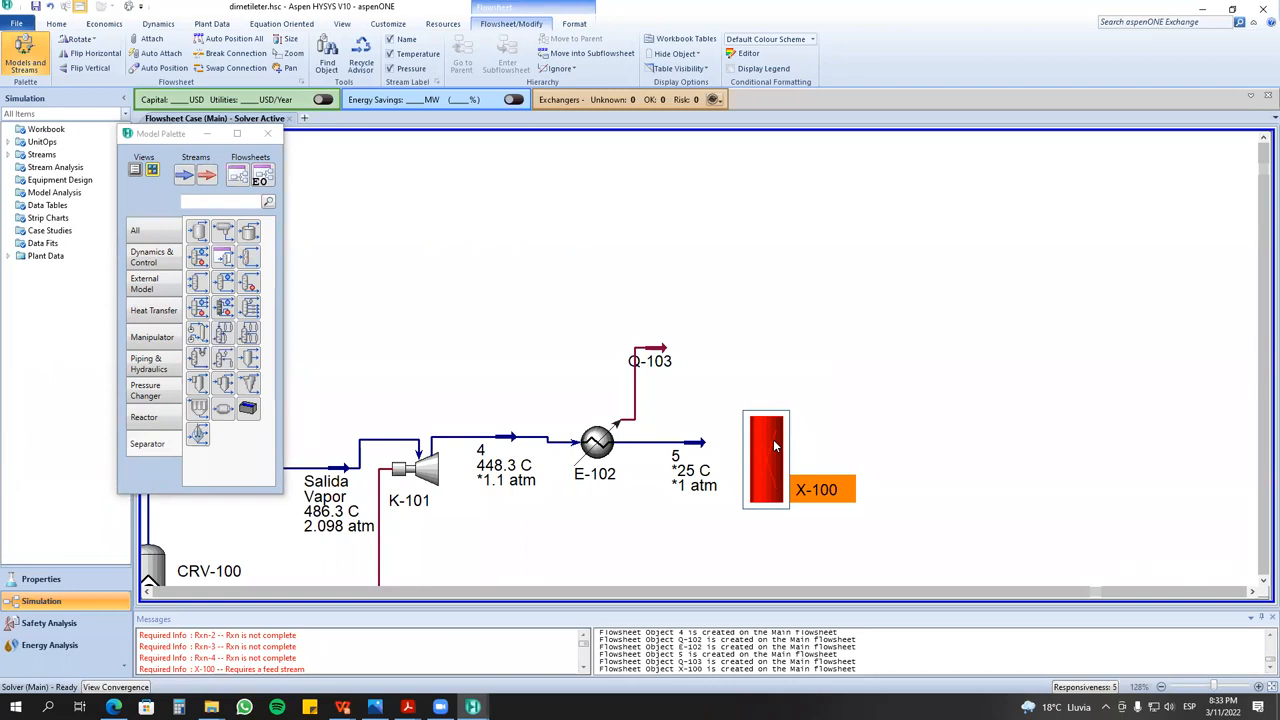
left_click_drag(773, 439, 751, 468)
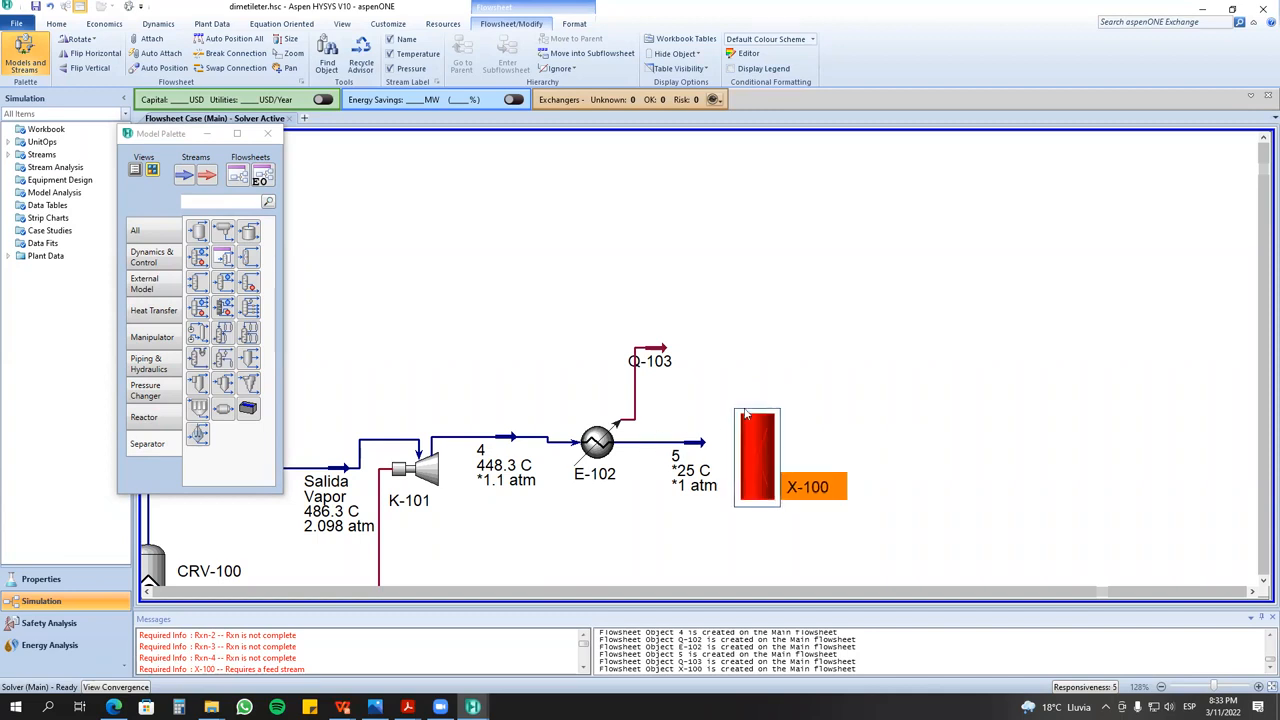
- Move splitter X-100 slightly up and farther from stream 5, with the model palette out of the flowsheet's way
mouse_move(757, 428)
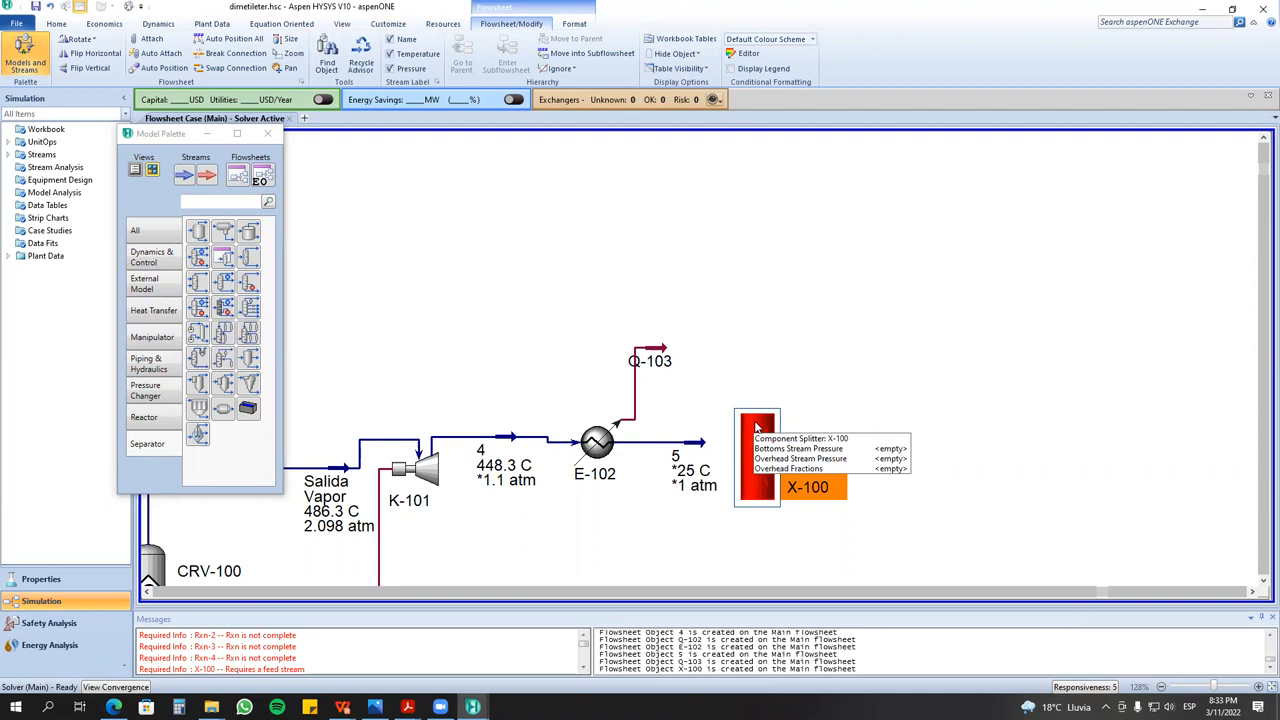
left_click(171, 128)
left_click_drag(172, 130, 250, 83)
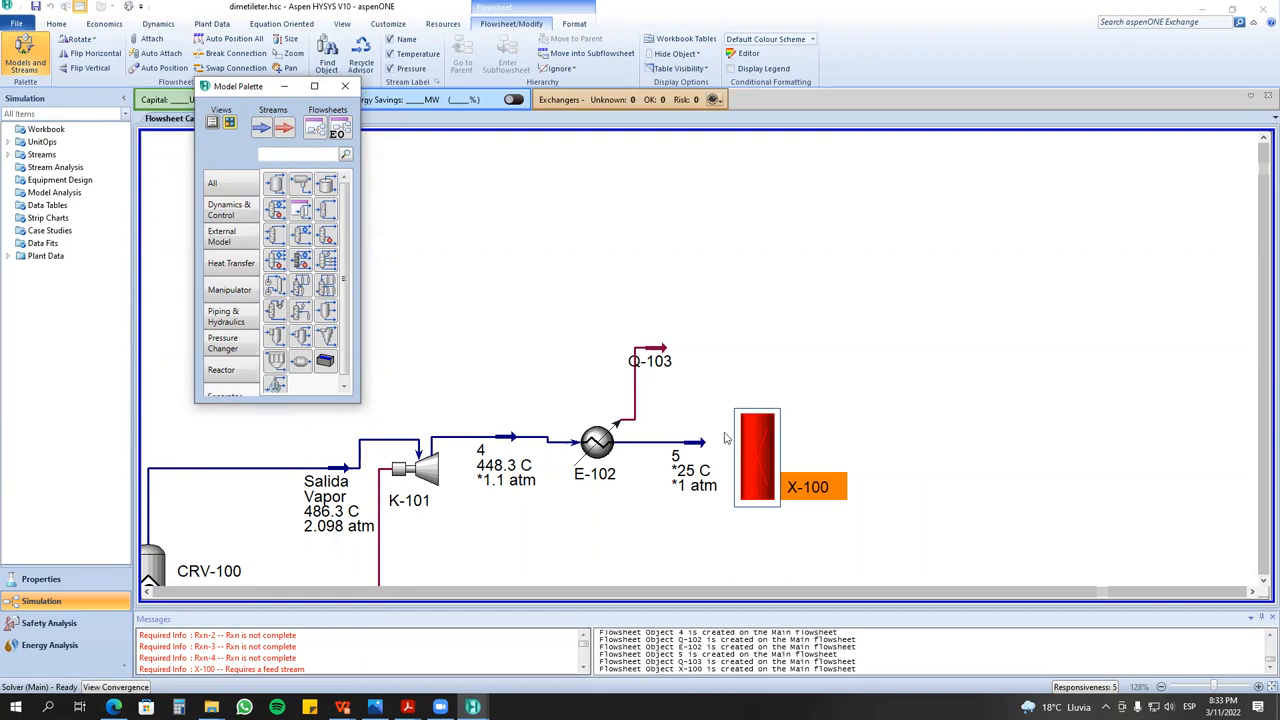
left_click_drag(749, 450, 750, 435)
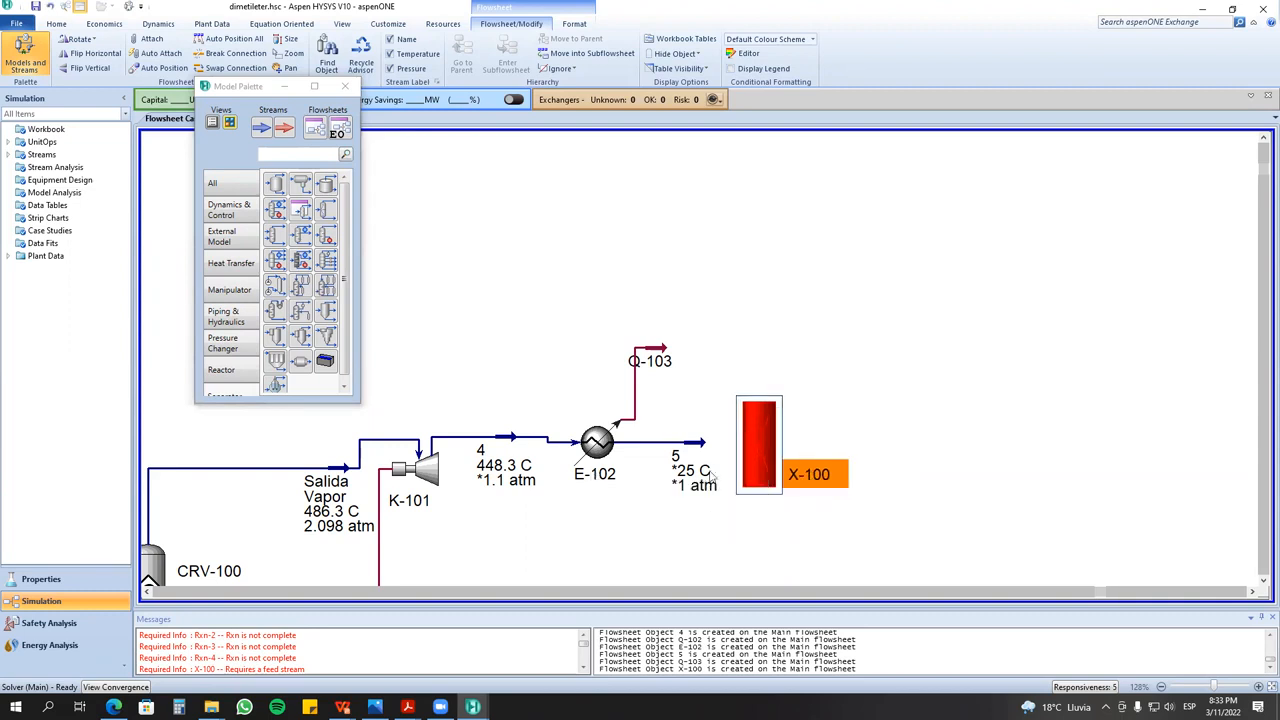
left_click(908, 437)
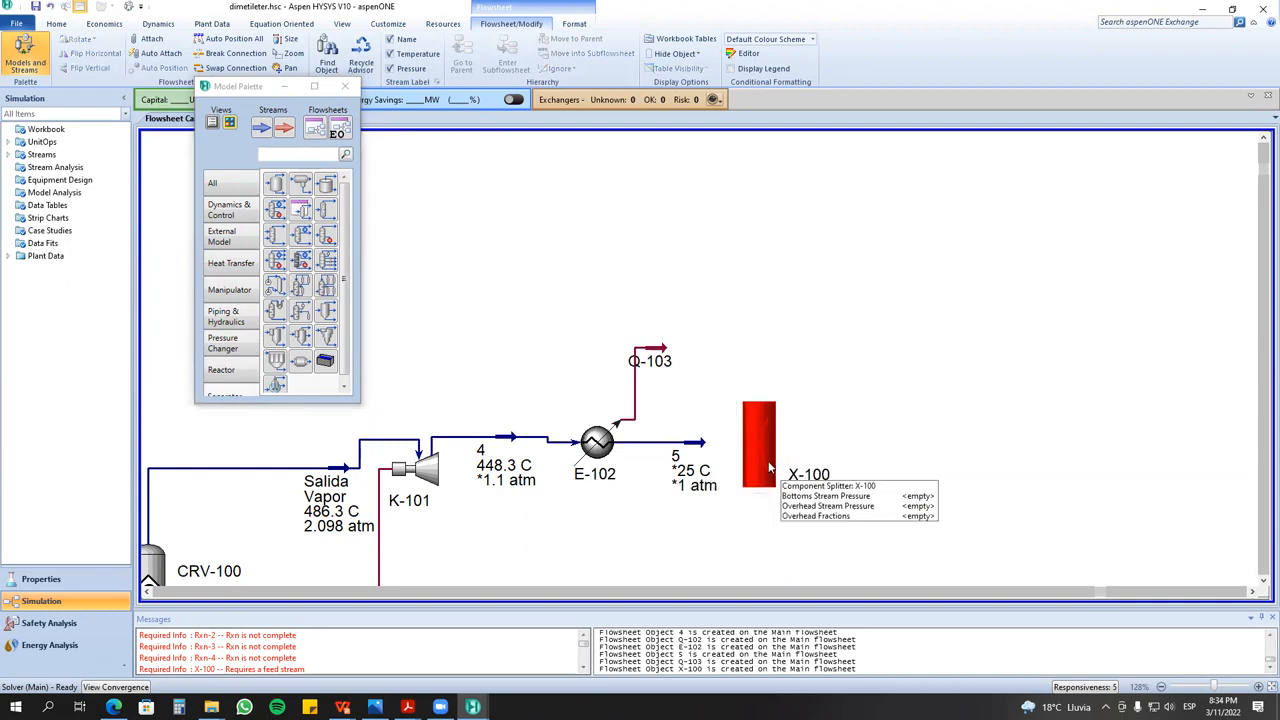
left_click_drag(785, 476, 807, 464)
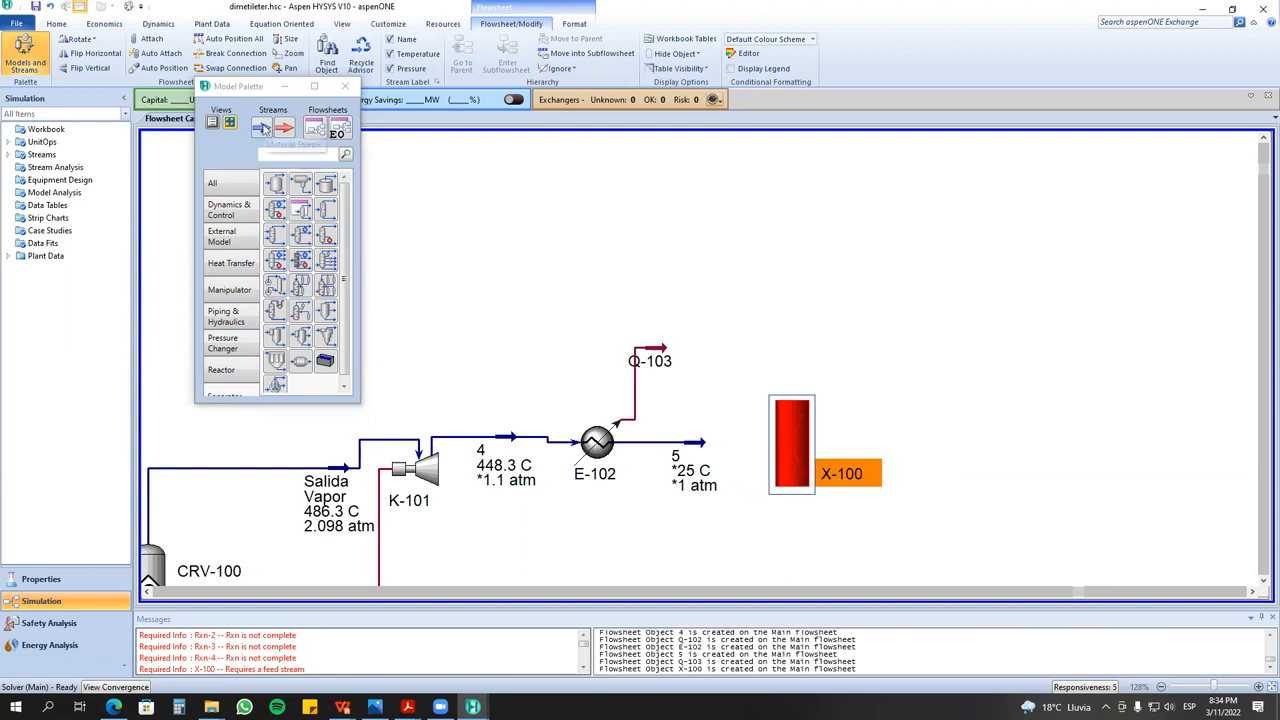
- Place two new material streams, one above and one below splitter X-100
left_click(262, 127)
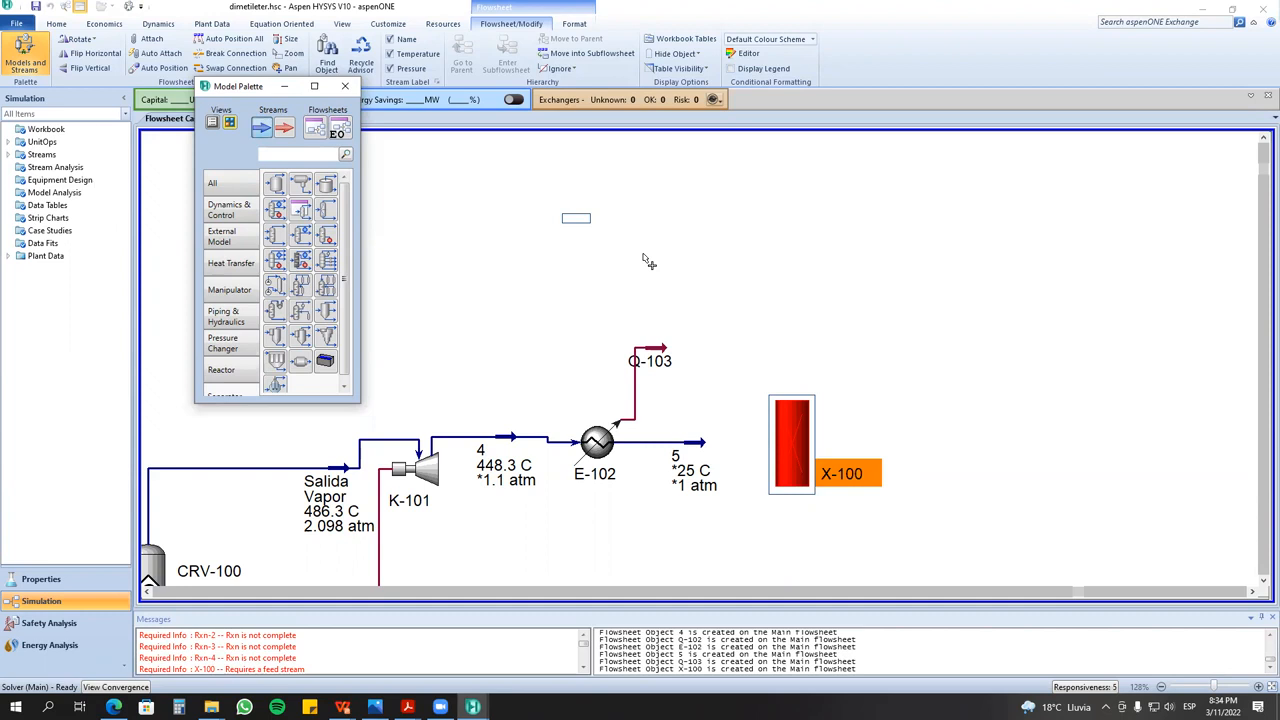
left_click(836, 378)
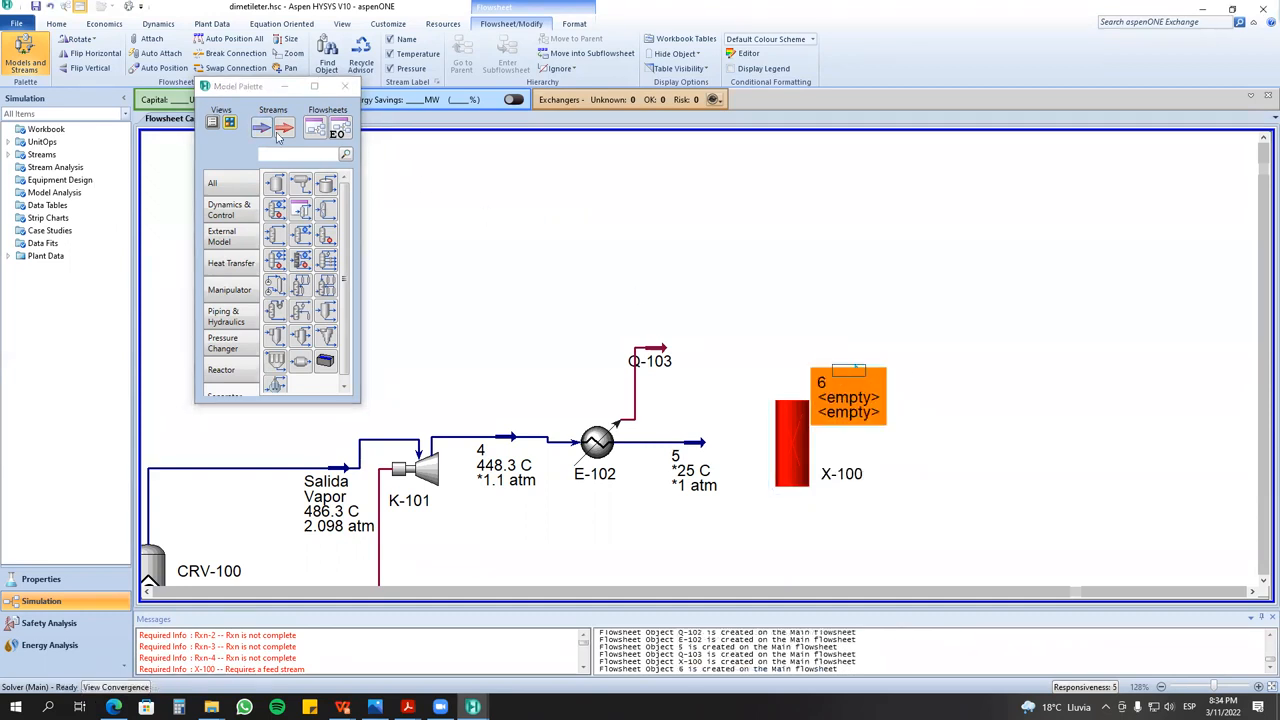
left_click(815, 540)
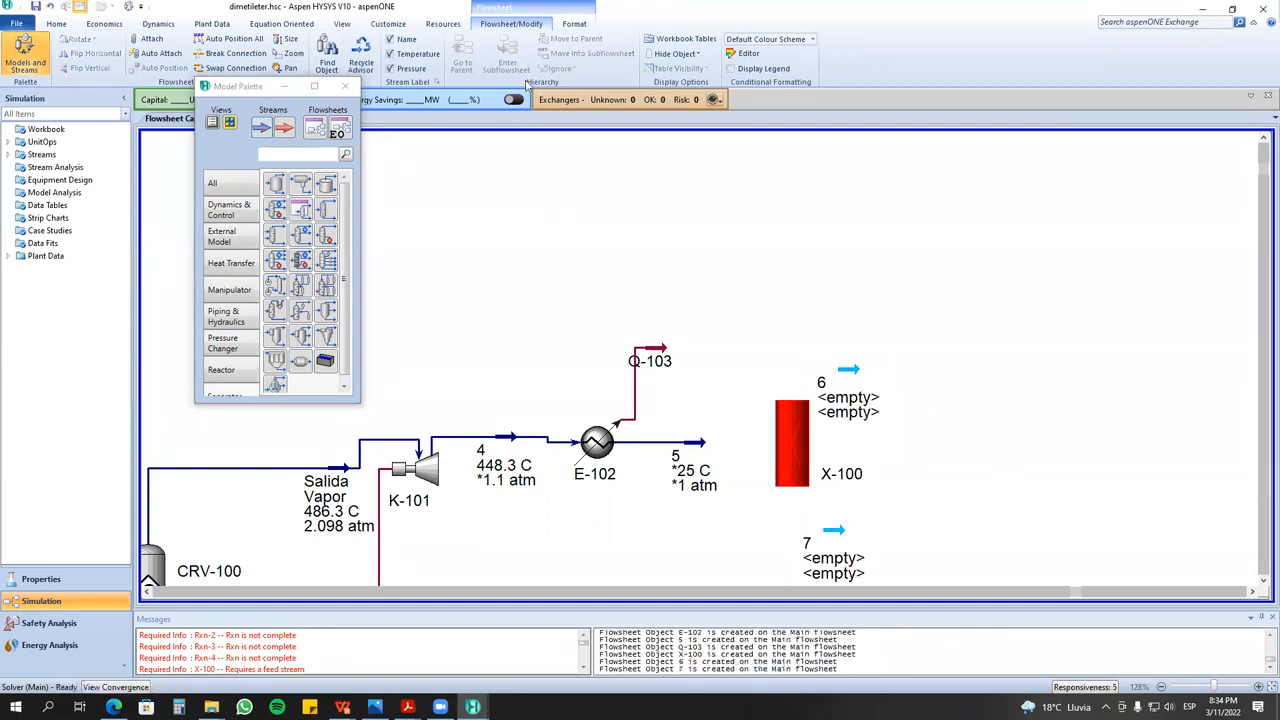
- Hide the temperature and pressure labels of the streams, and place an energy stream below stream 5 near splitter X-100
left_click(391, 54)
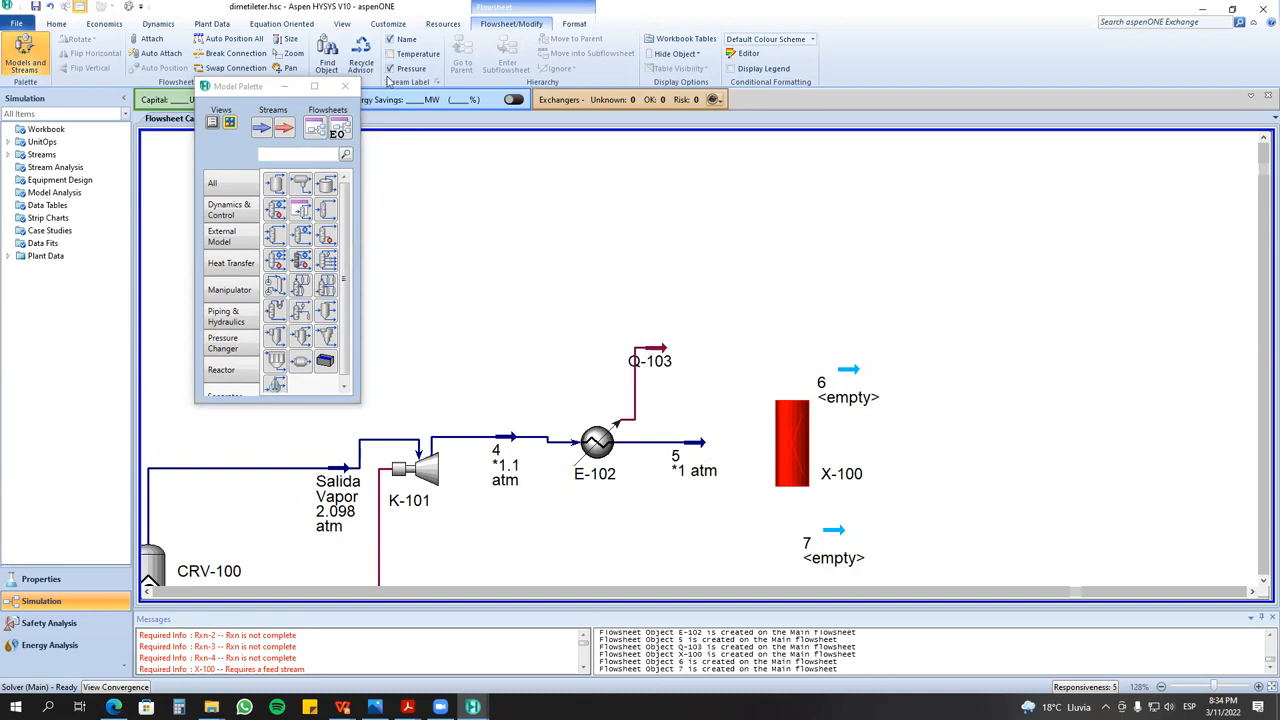
left_click(390, 68)
left_click(787, 425)
left_click(856, 433)
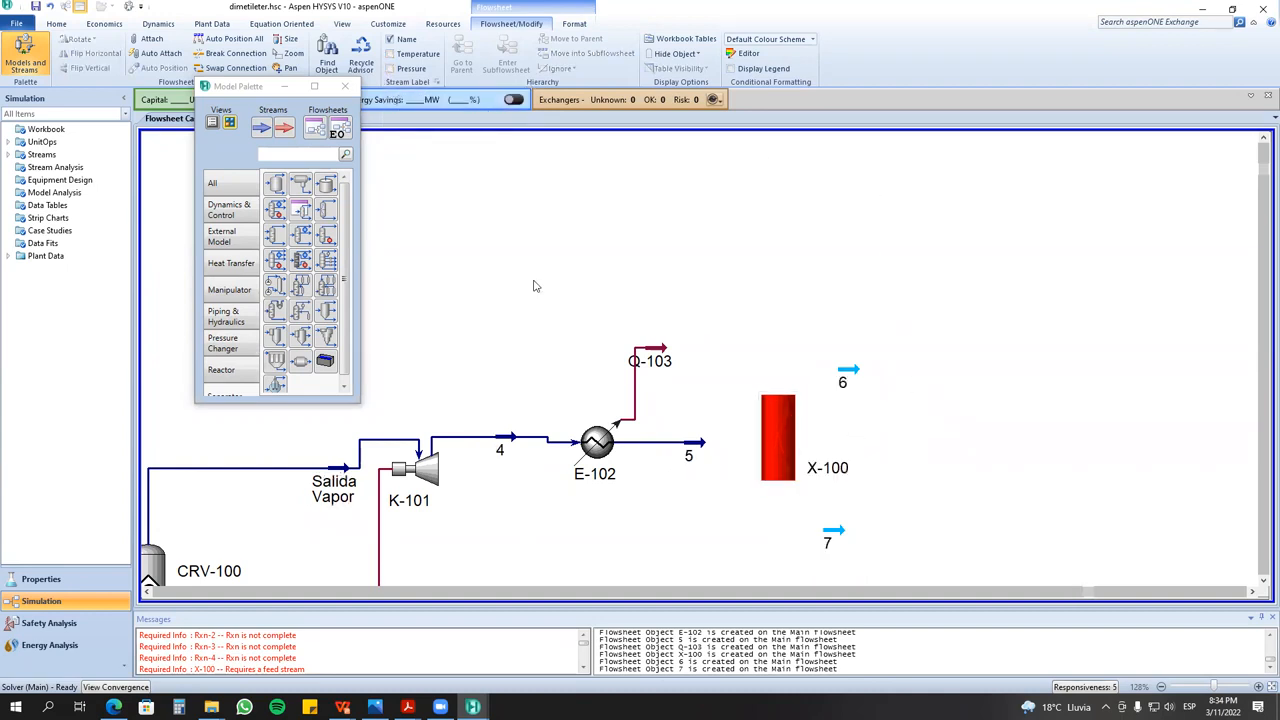
left_click(290, 130)
left_click(703, 503)
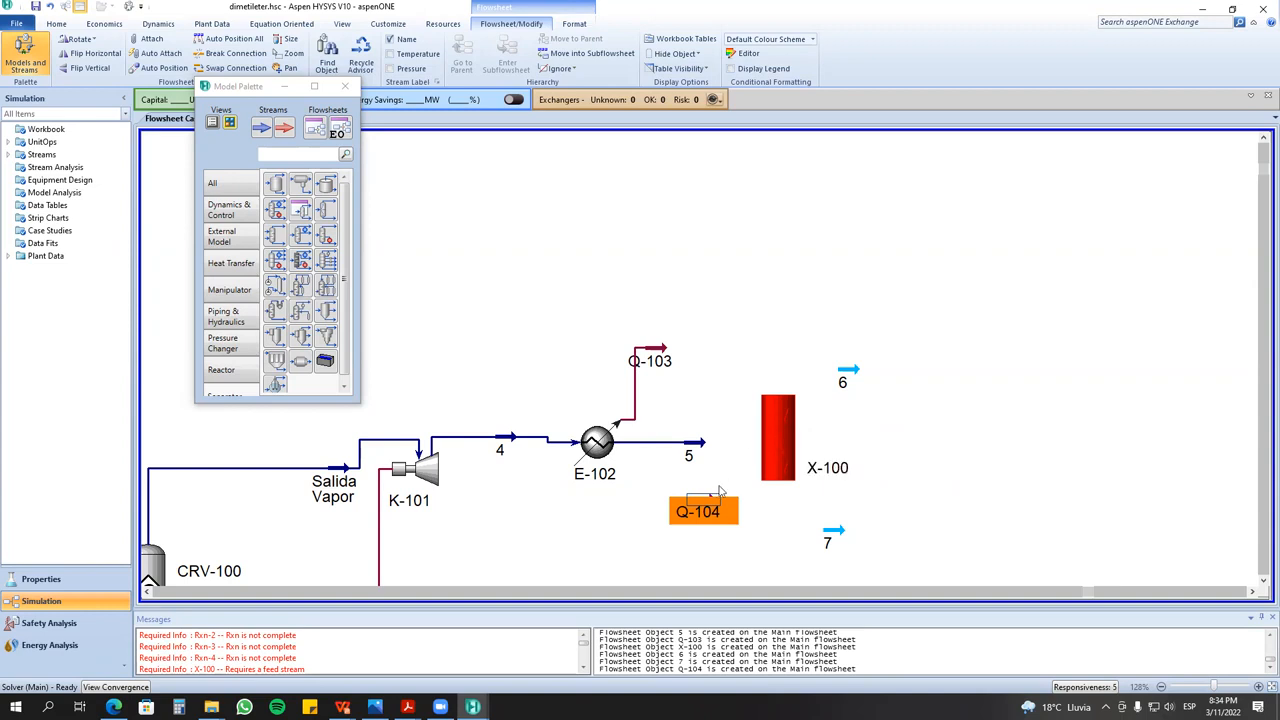
- Connect stream 5 as the inlet of splitter X-100, stream 6 as its overhead outlet and stream 7 as its bottoms outlet
left_click(782, 424)
double_click(782, 424)
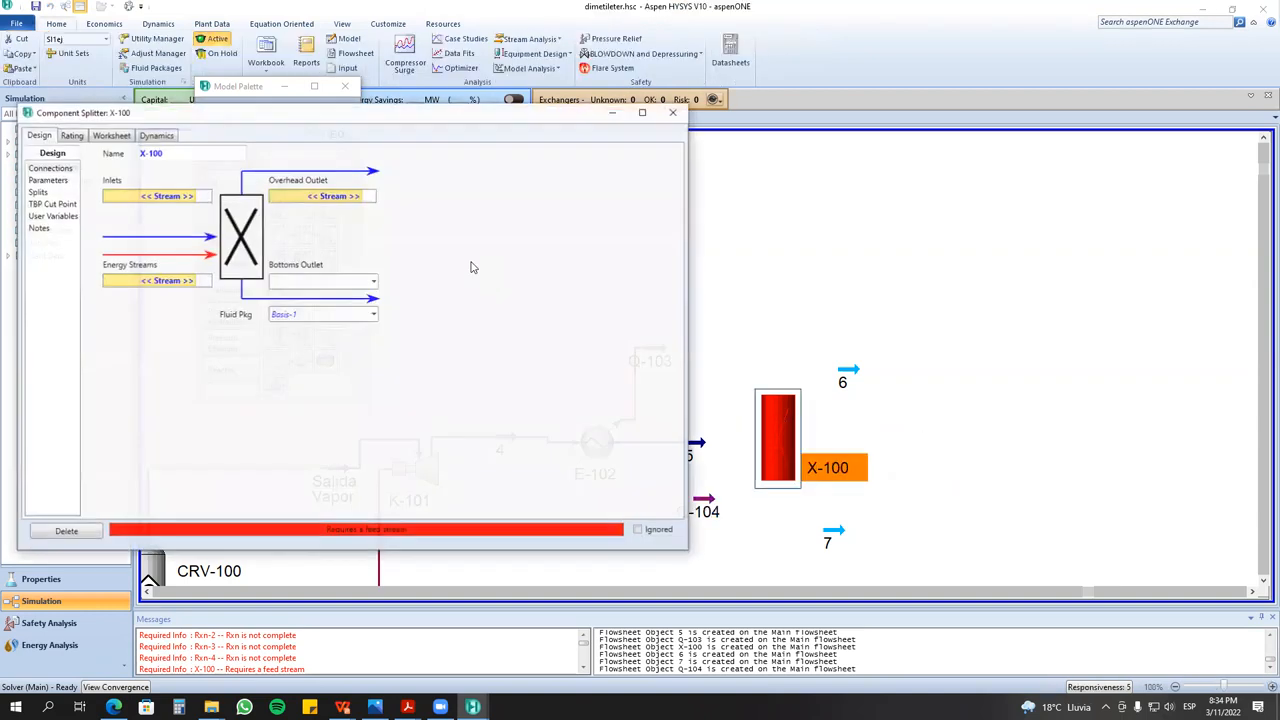
left_click(192, 196)
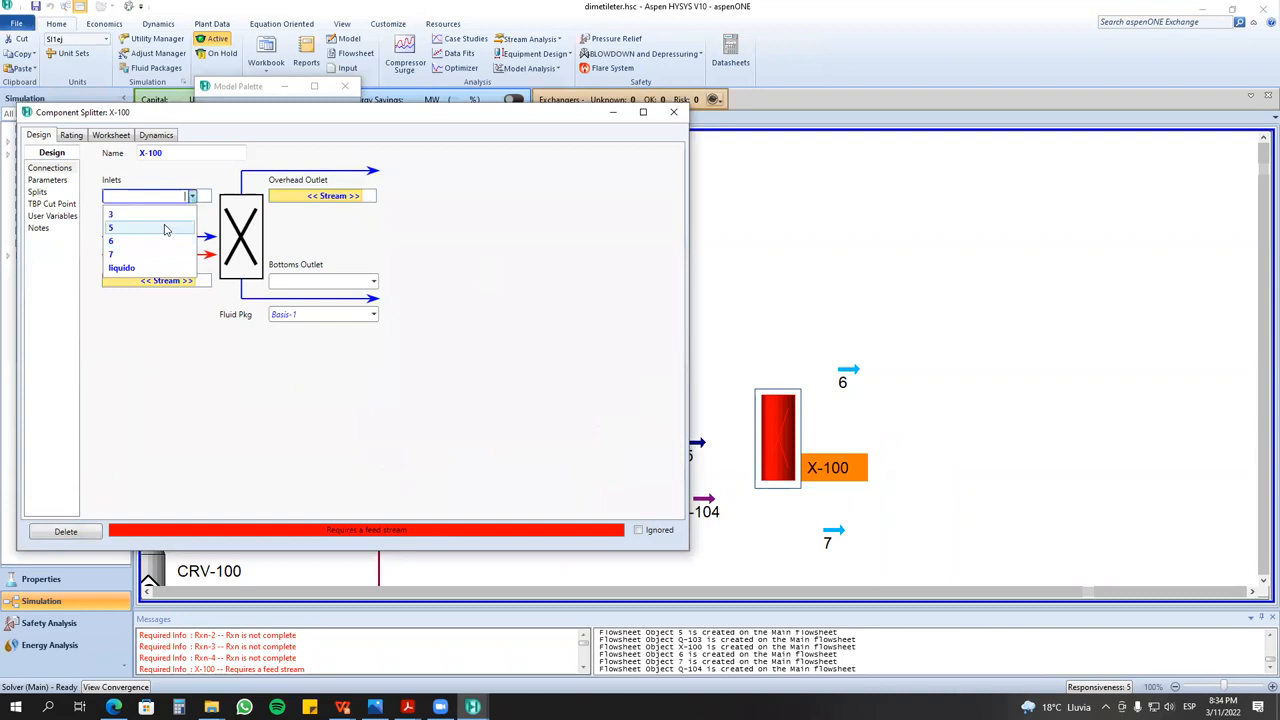
left_click(120, 227)
left_click(330, 196)
left_click(358, 196)
left_click(338, 225)
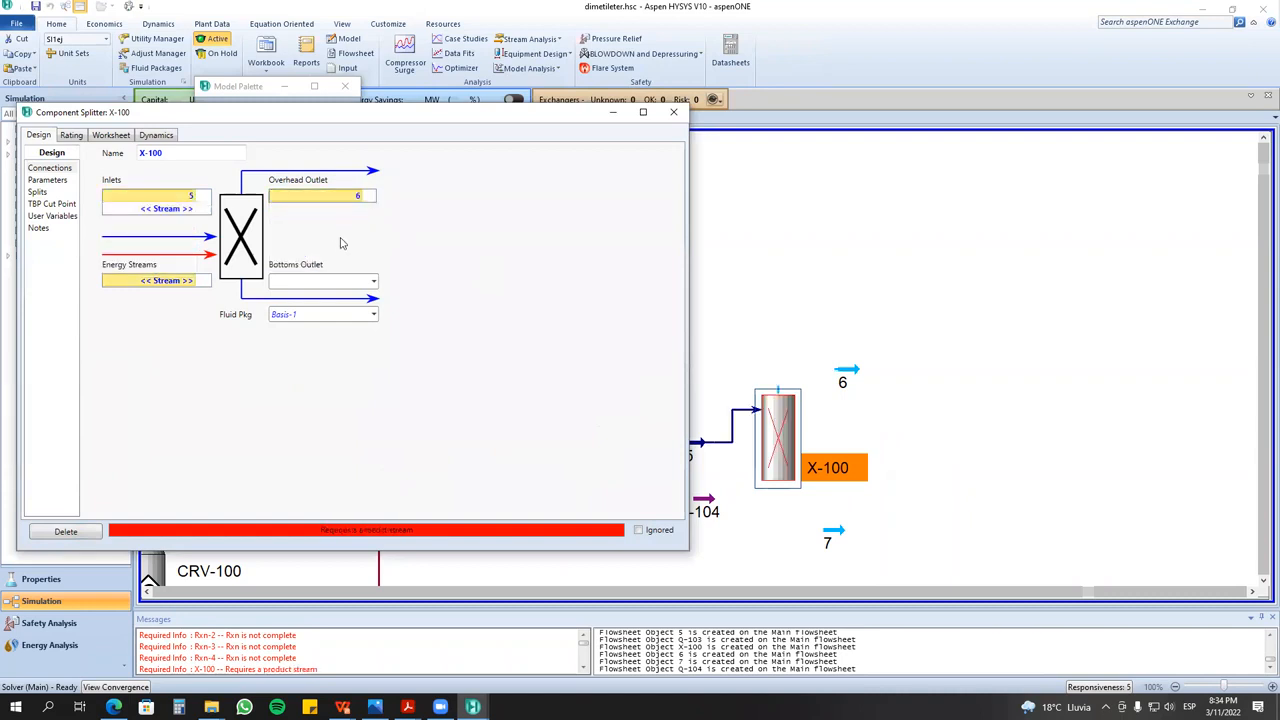
left_click(373, 281)
left_click(320, 310)
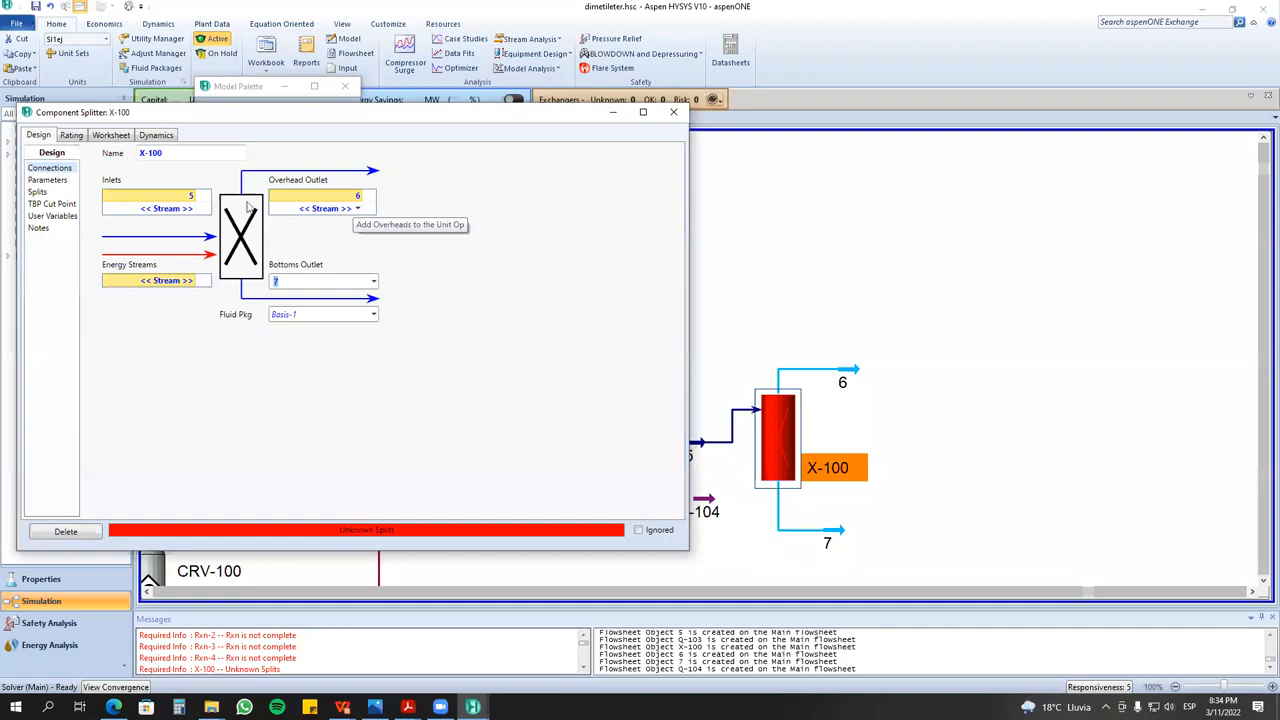
- Set the pressure option in X-100's parameters to Equalize All Stream Pressures
left_click(40, 180)
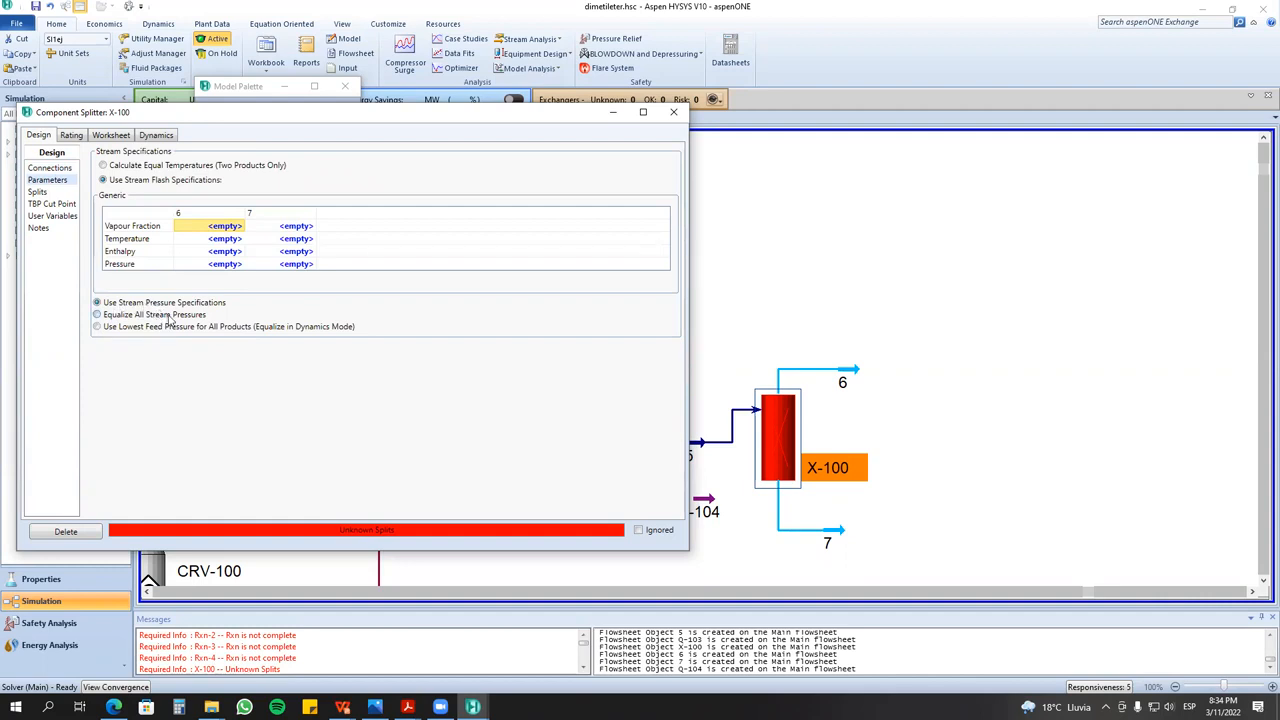
left_click(108, 315)
- Switch to the WPS Office presentation, highlight the gaseous dimethyl ether requirement in the problem statement, and return to Aspen HYSYS
left_click(343, 707)
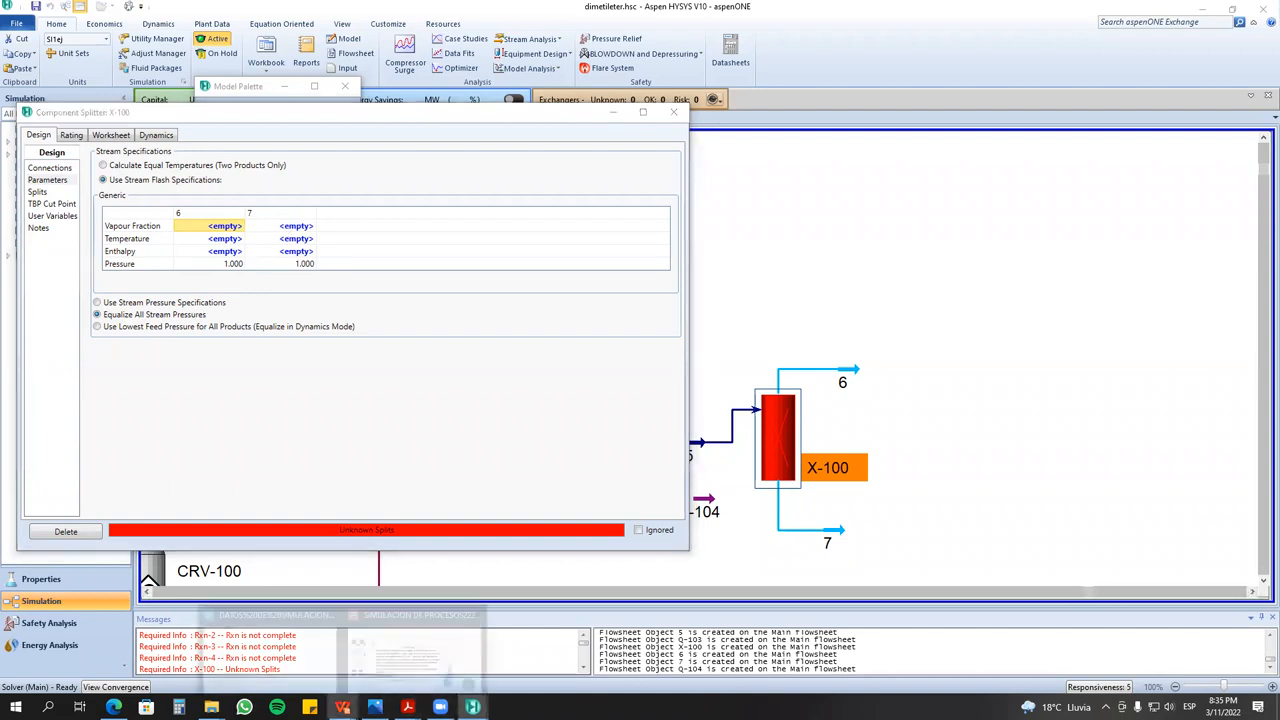
left_click(415, 655)
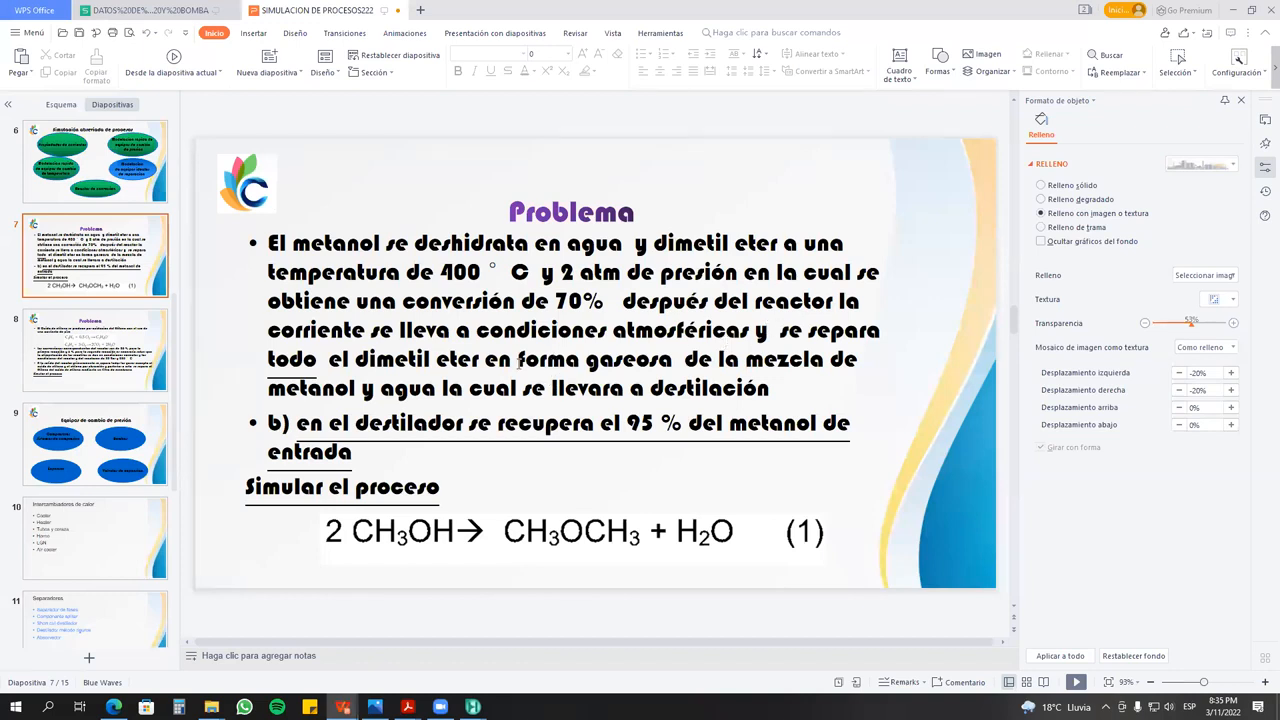
left_click_drag(356, 357, 672, 362)
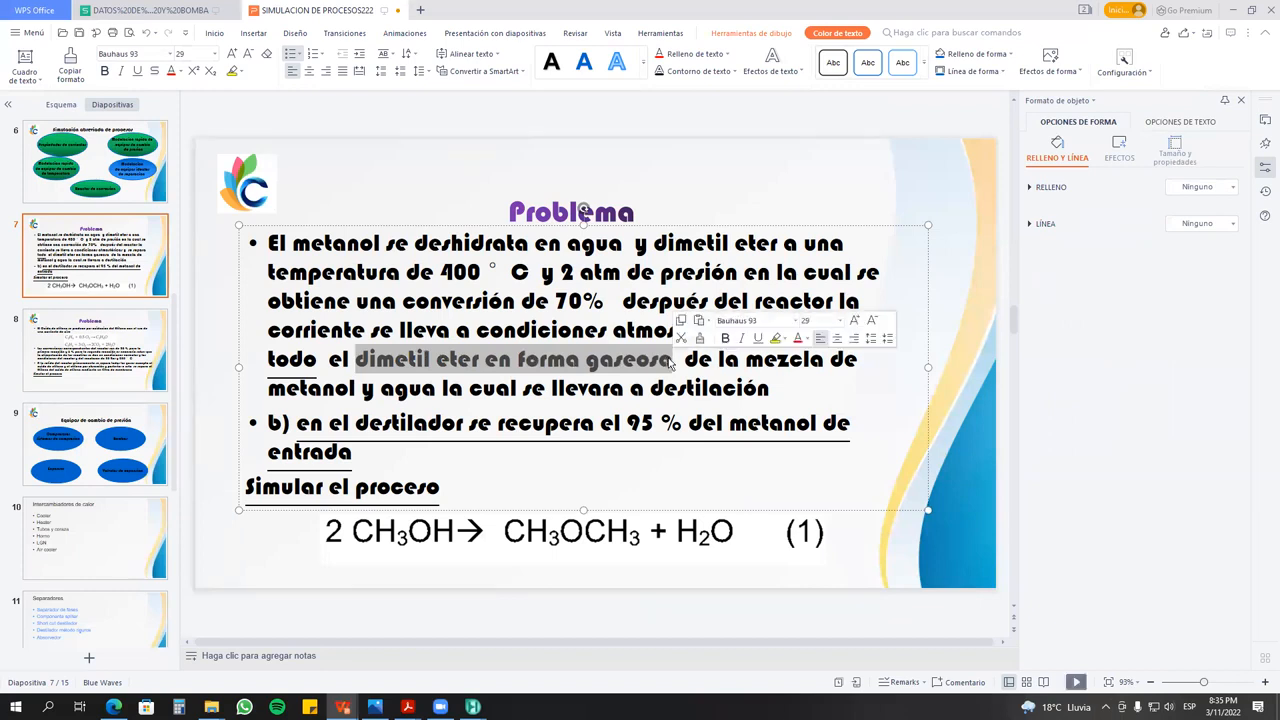
mouse_move(472, 697)
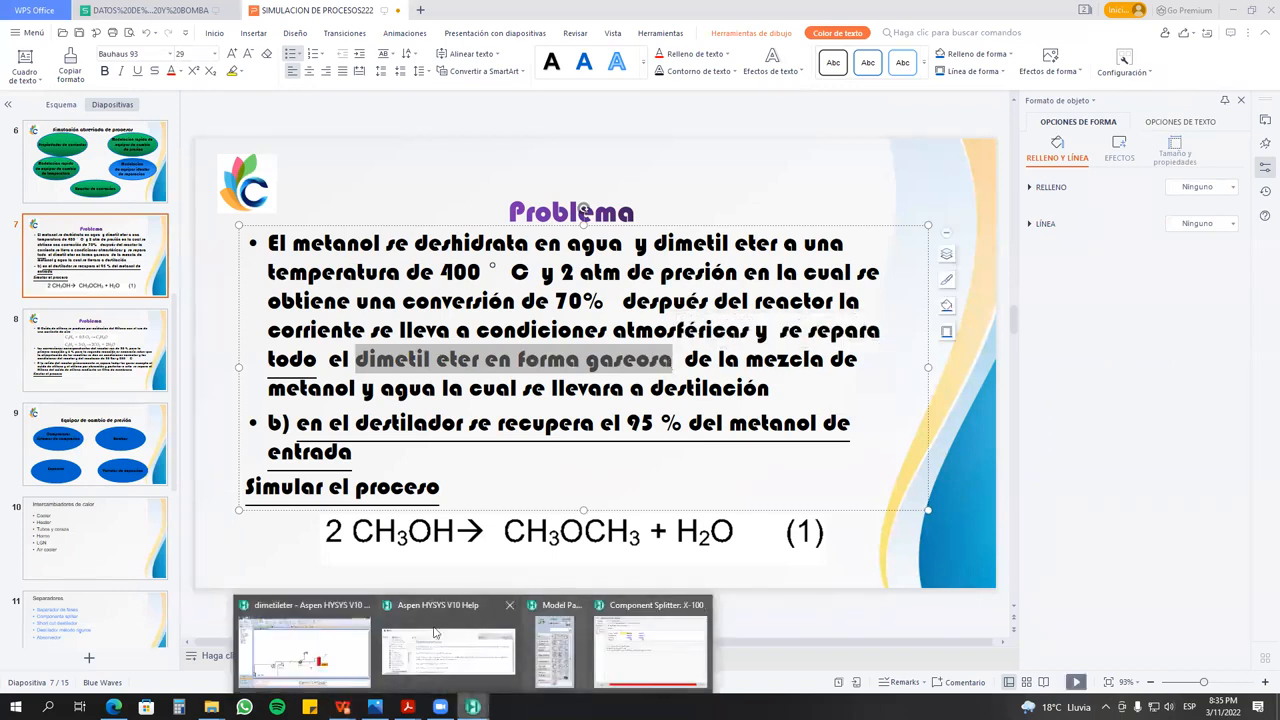
left_click(349, 632)
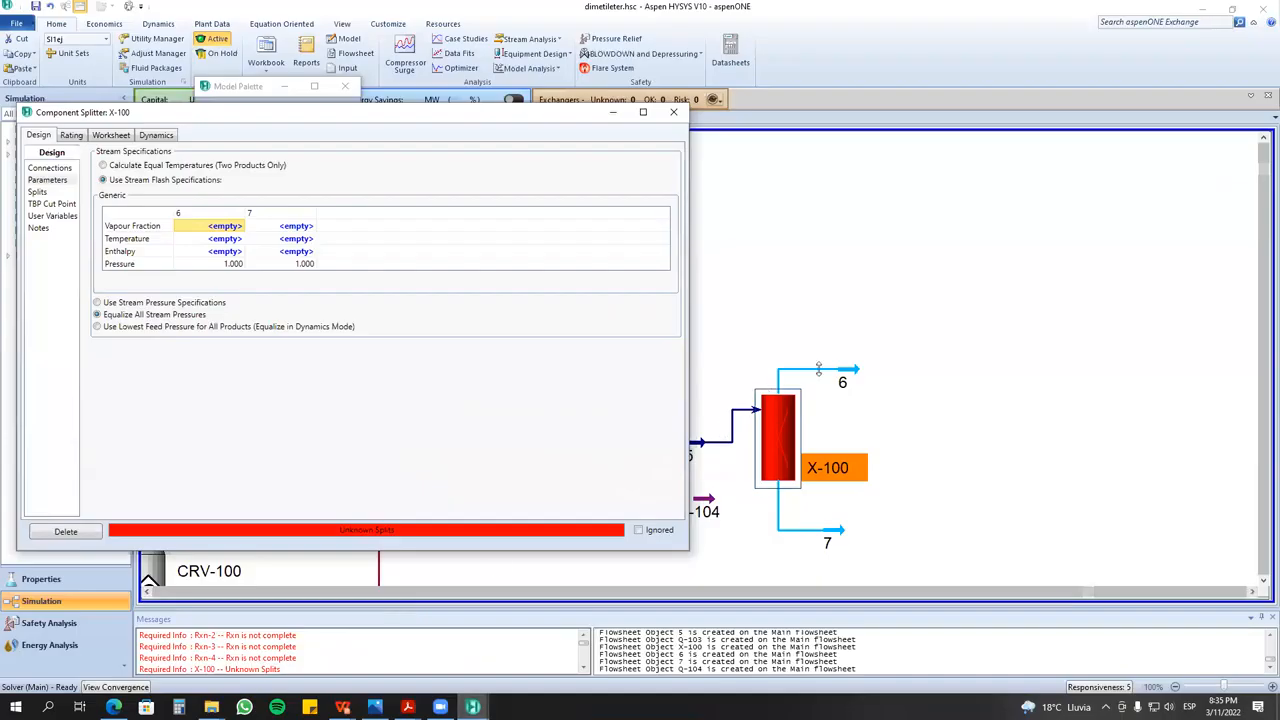
- Rename the overhead outlet stream 6 of splitter X-100 as DME
double_click(846, 377)
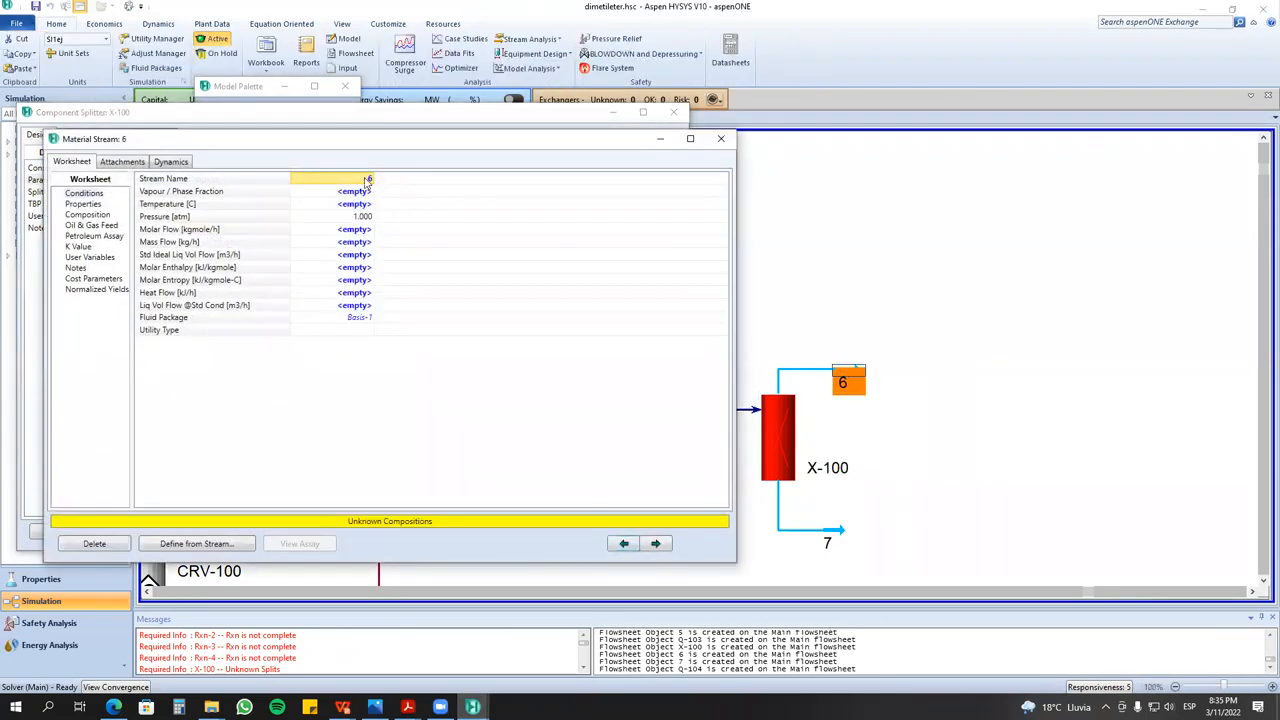
type("DME")
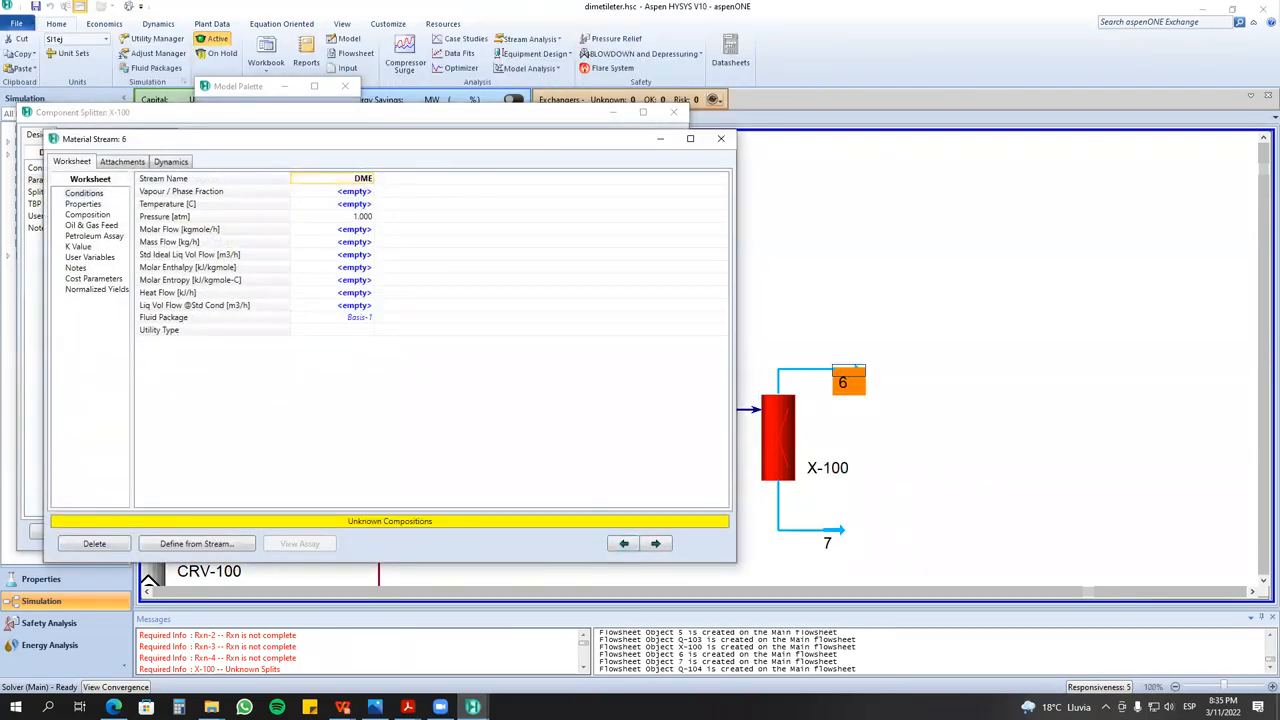
key("Return")
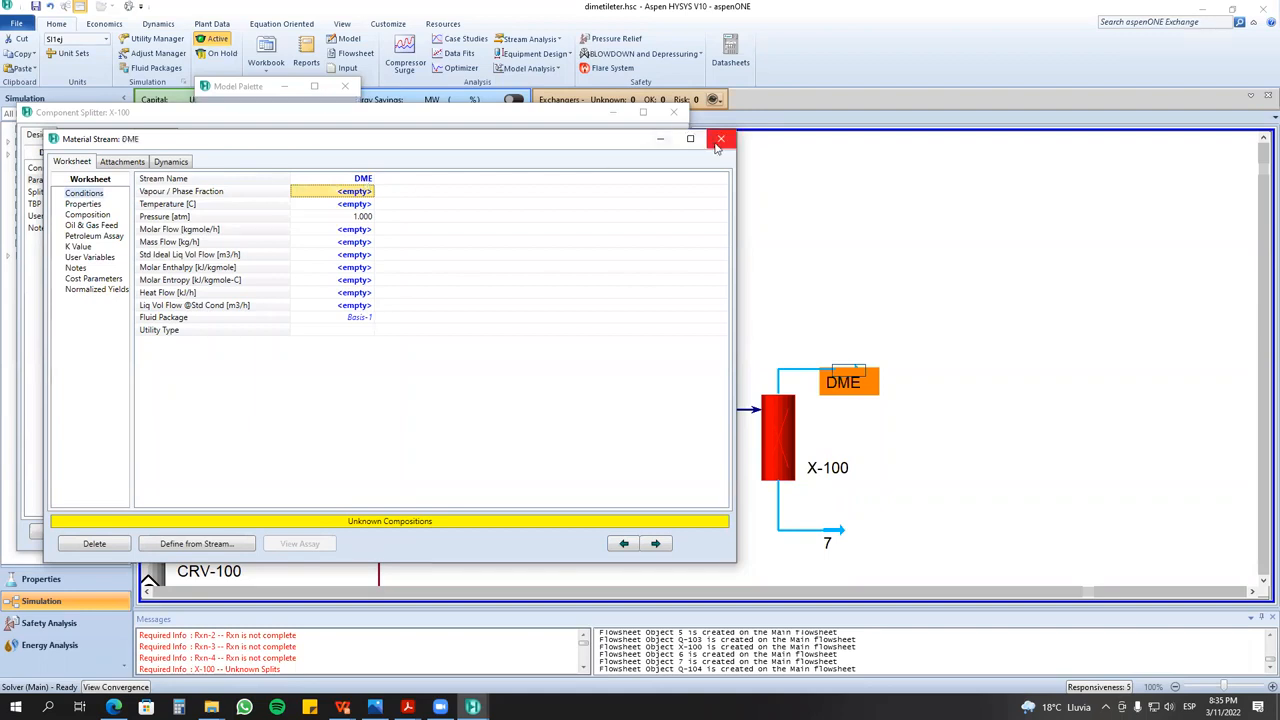
left_click(720, 138)
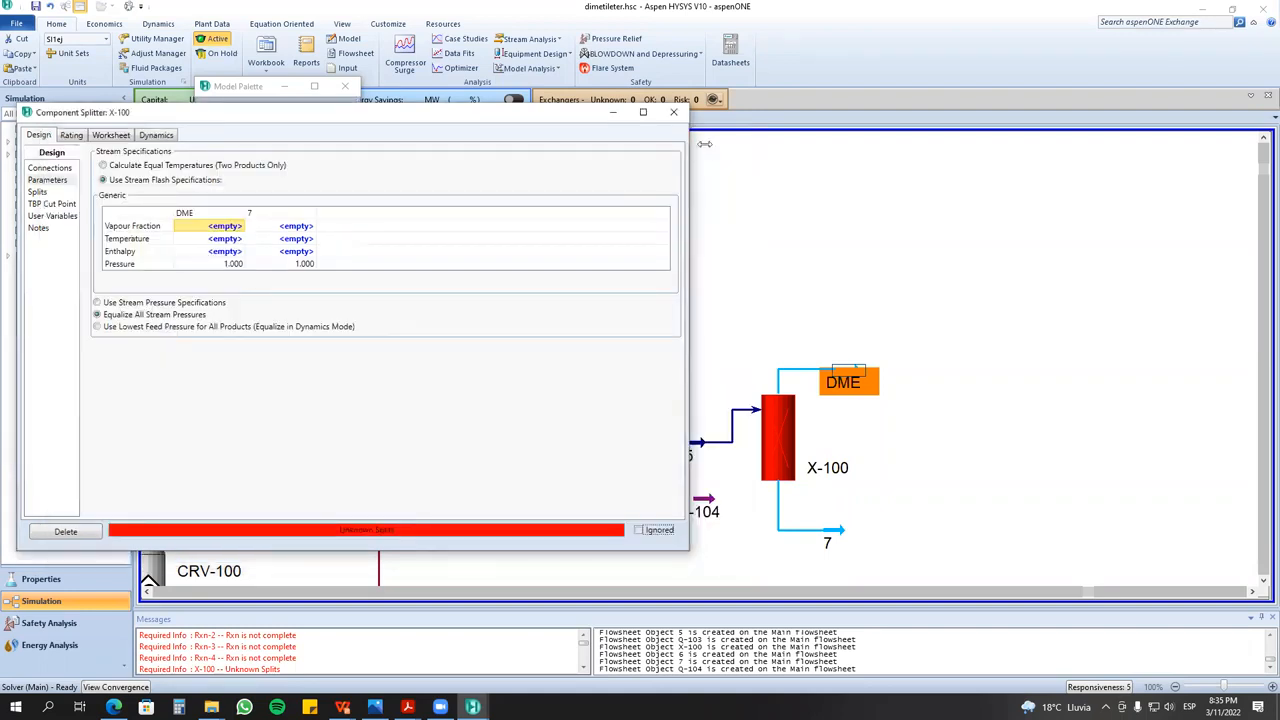
- In X-100's stream flash specifications, set the vapour fraction to 1 for stream DME and 0 for stream 7
left_click(220, 227)
type("1")
key("Return")
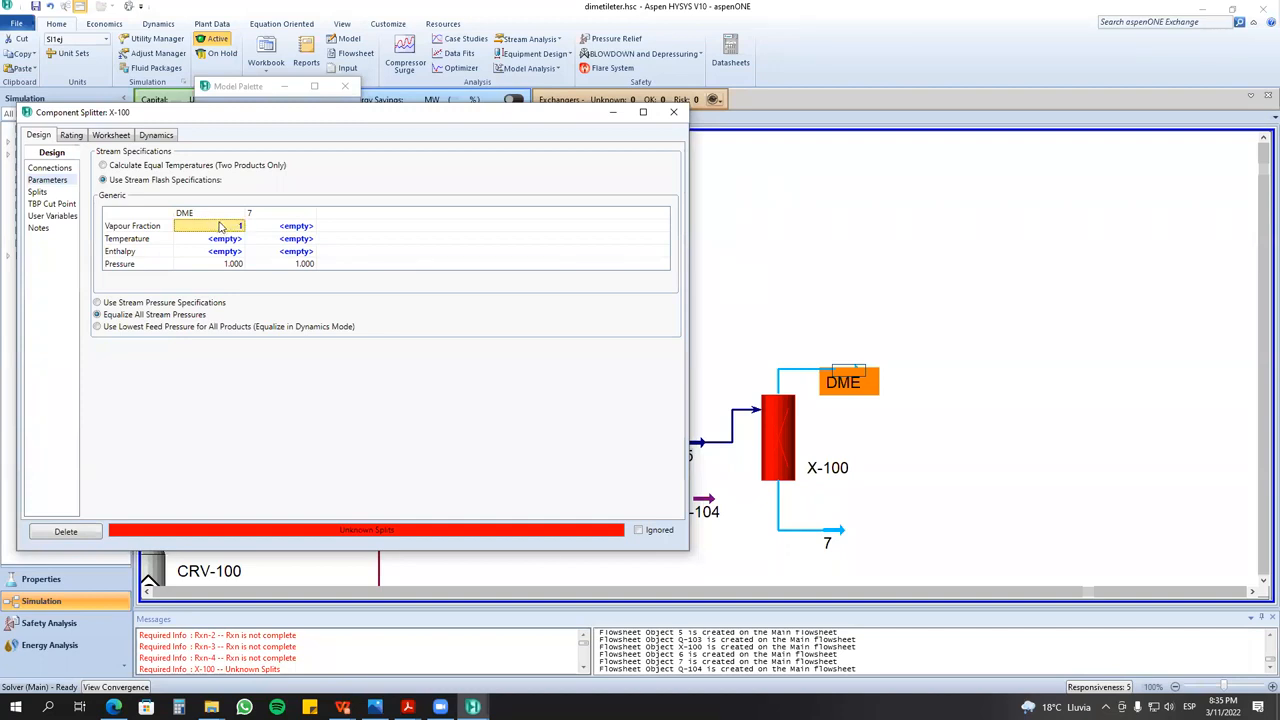
left_click(306, 227)
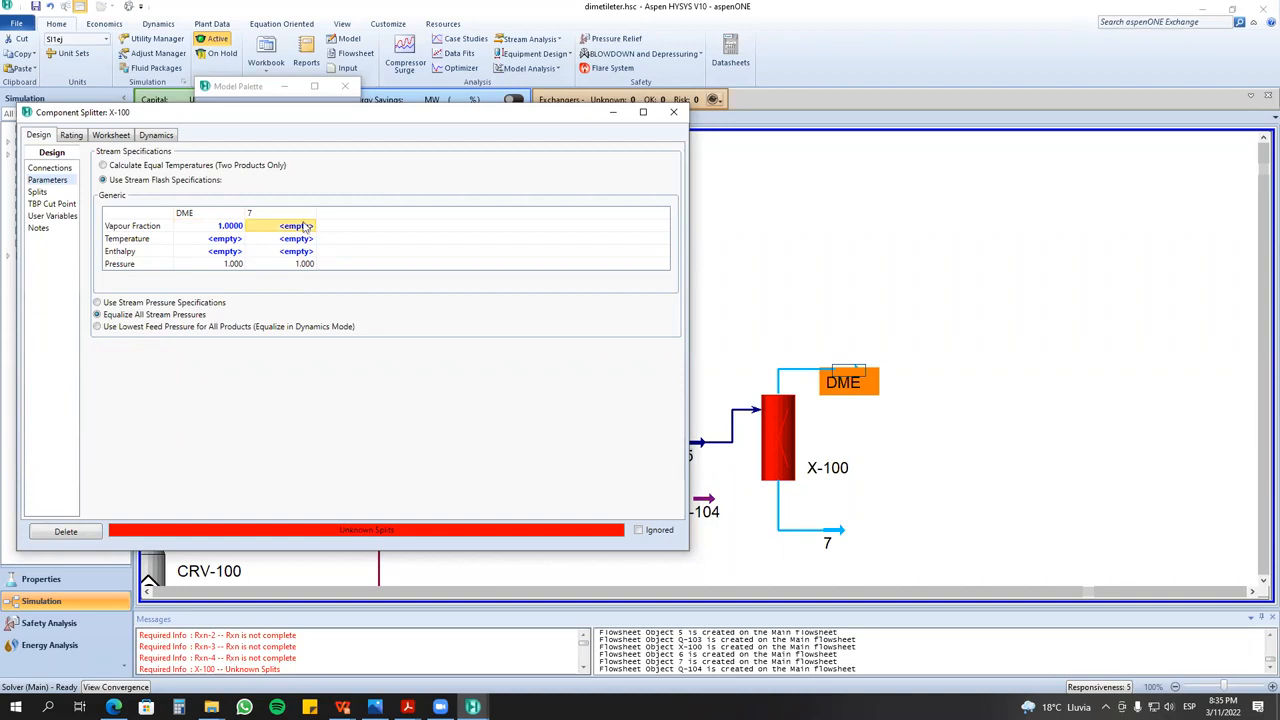
type("0")
key("Return")
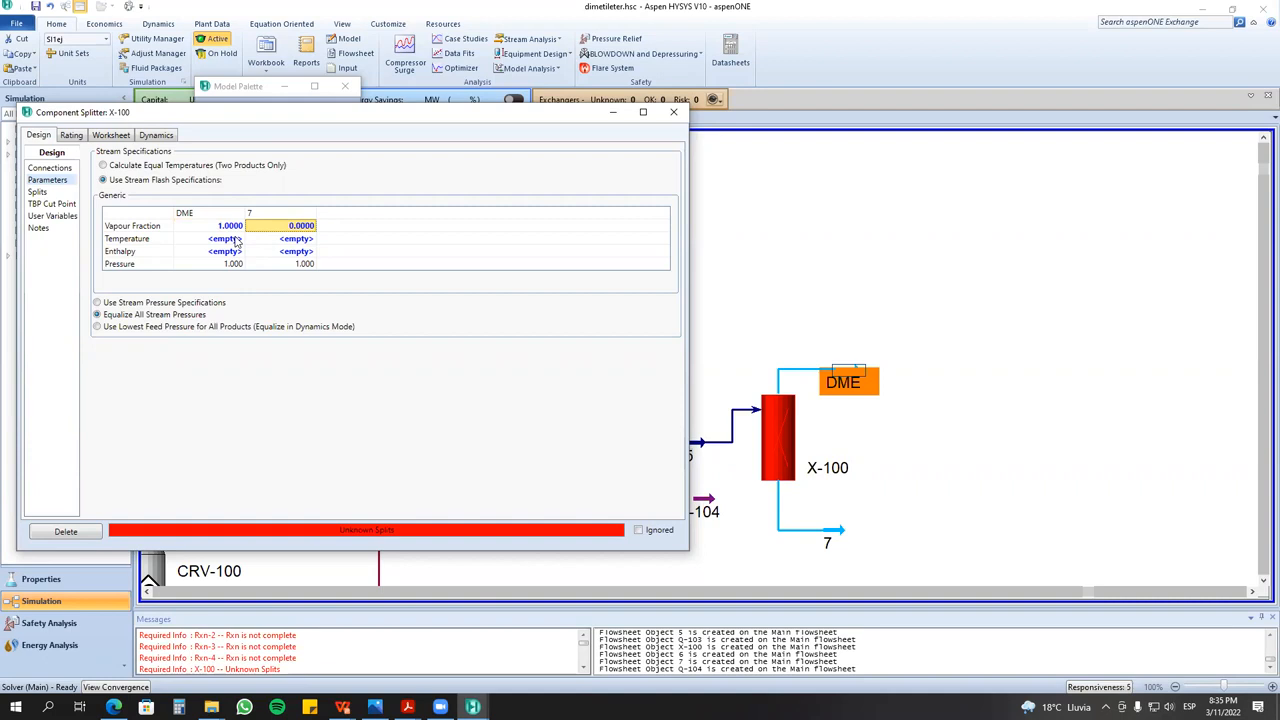
- Set the split fraction of diM-Ether to stream DME to 1 in X-100's splits
left_click(37, 192)
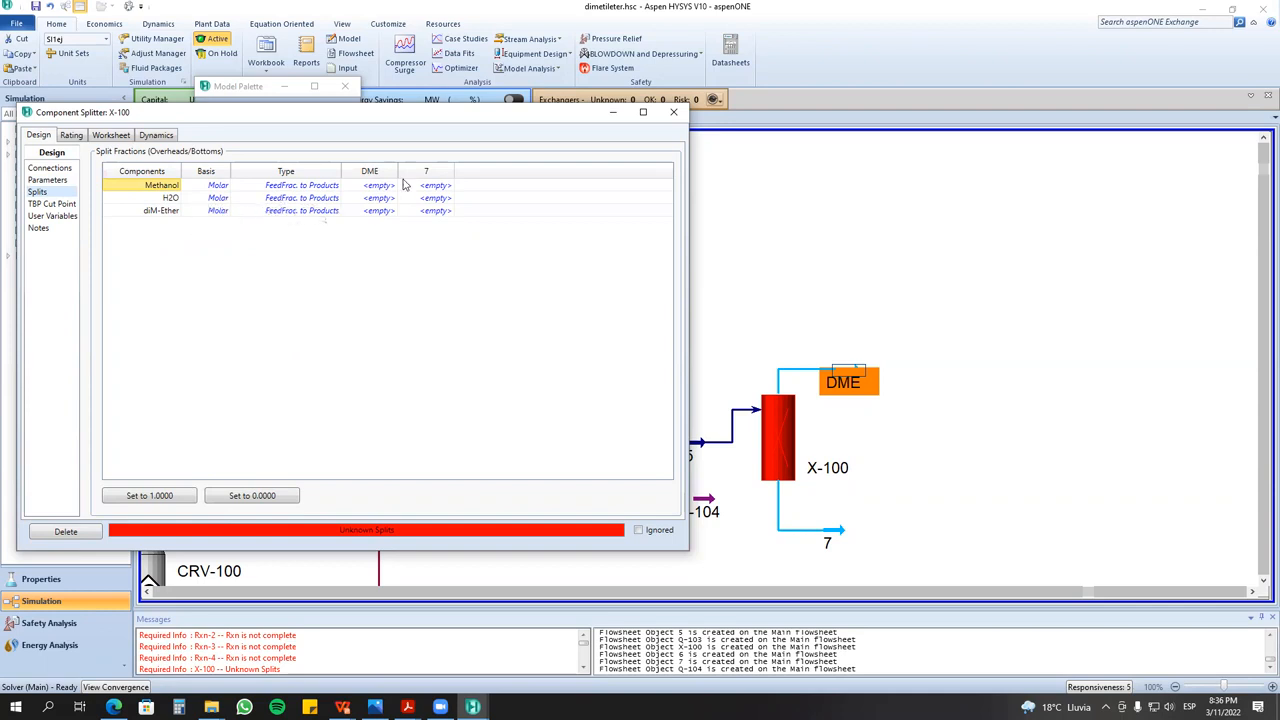
left_click(146, 213)
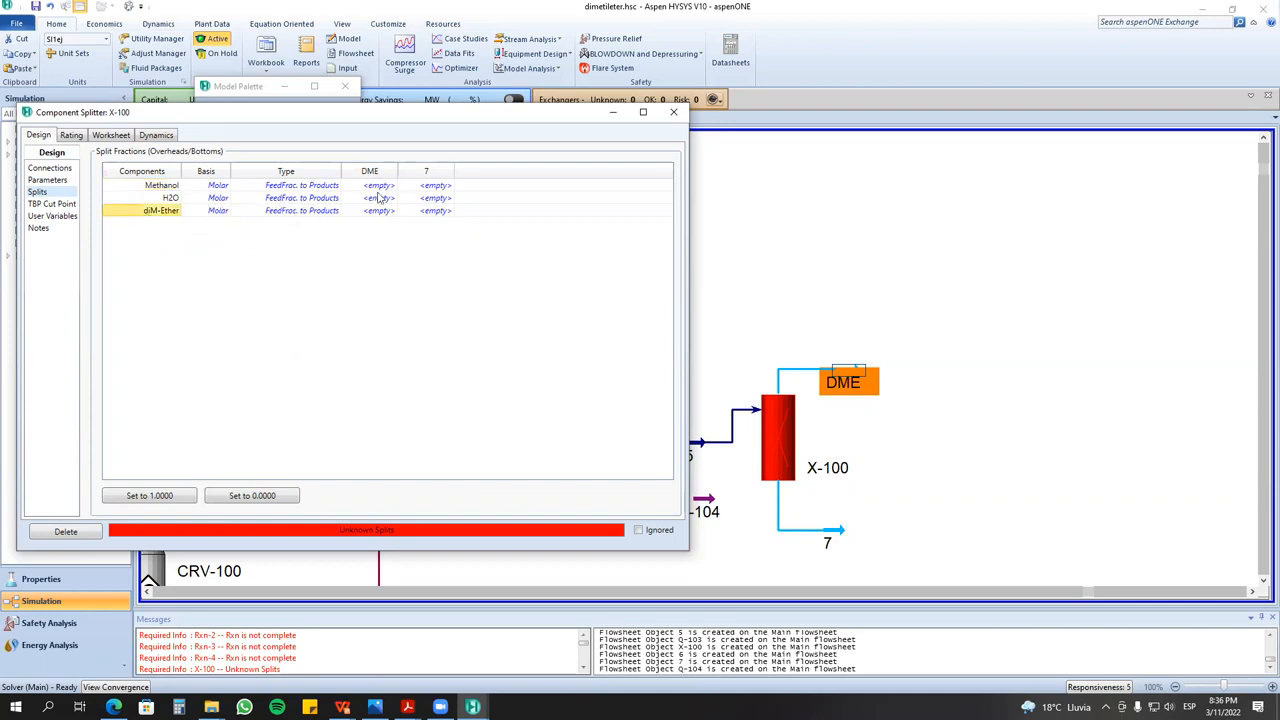
left_click(383, 214)
type("1")
key("Return")
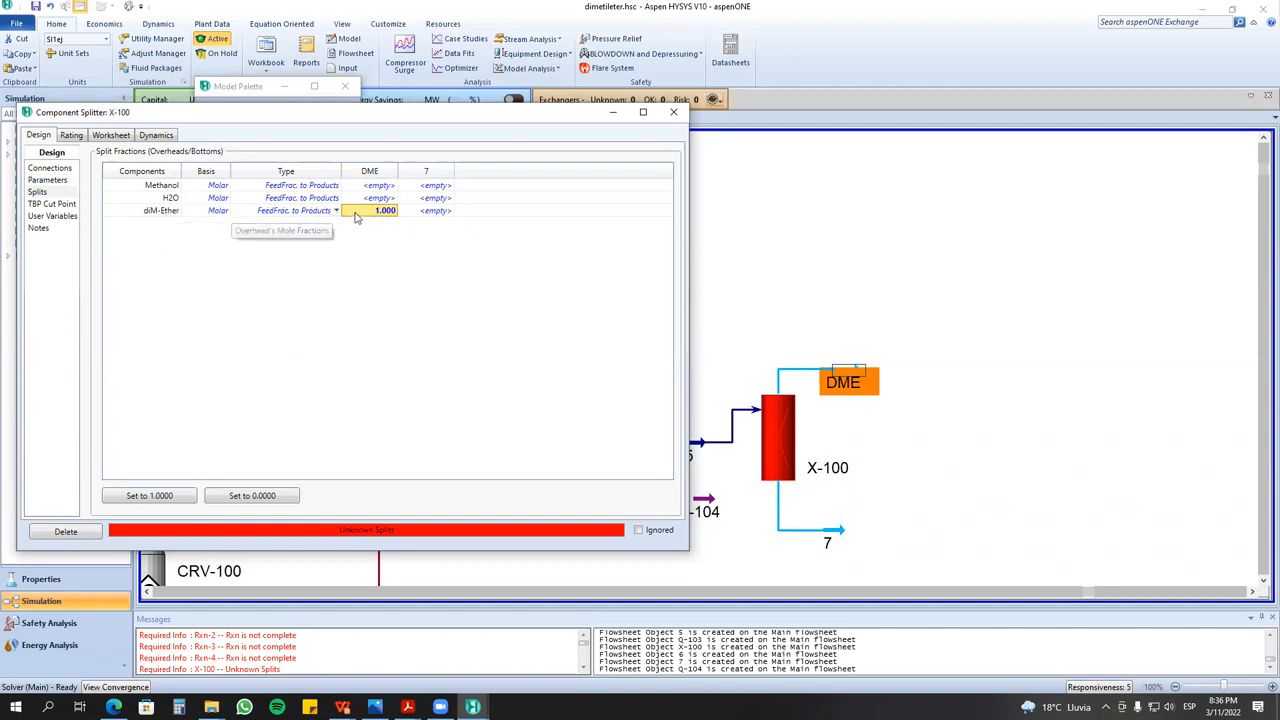
- Try a diM-Ether split fraction of 0.9 to stream DME, and restore it to 1
double_click(387, 211)
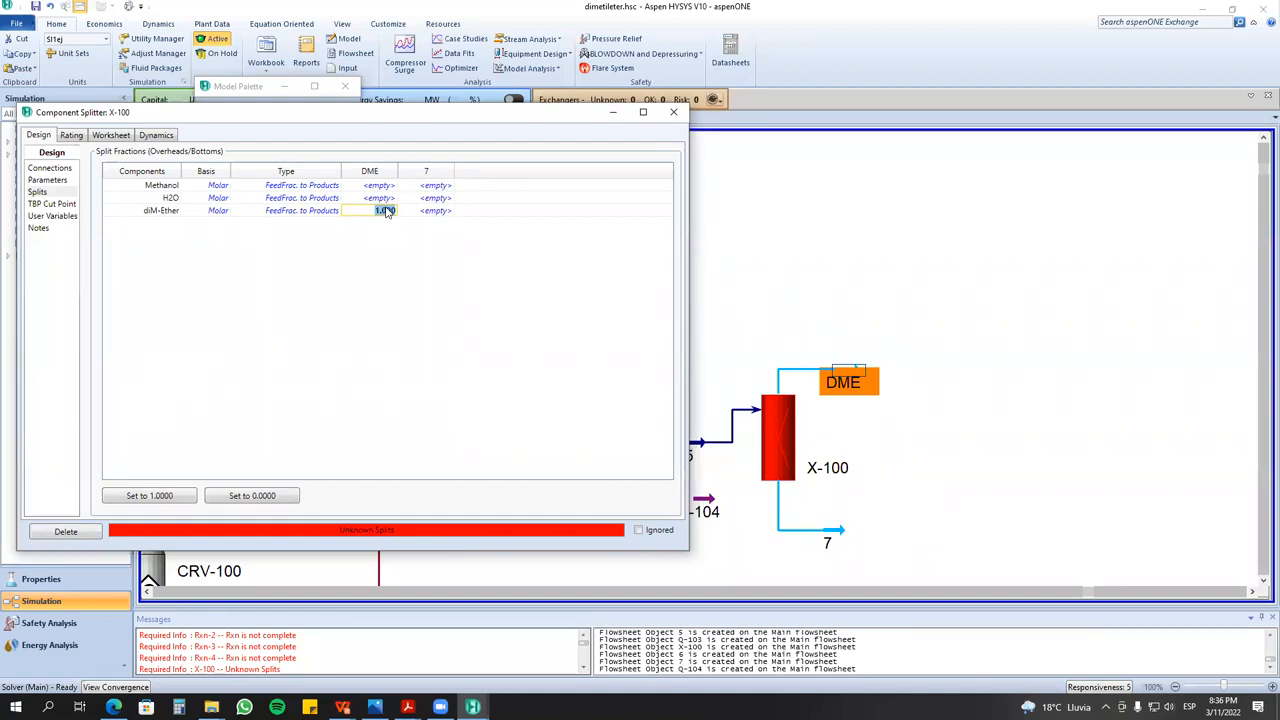
type("0.9")
key("Return")
type("1")
key("Return")
- Set the split fractions of Methanol and H2O to stream DME to 0
left_click(380, 200)
left_click(378, 200)
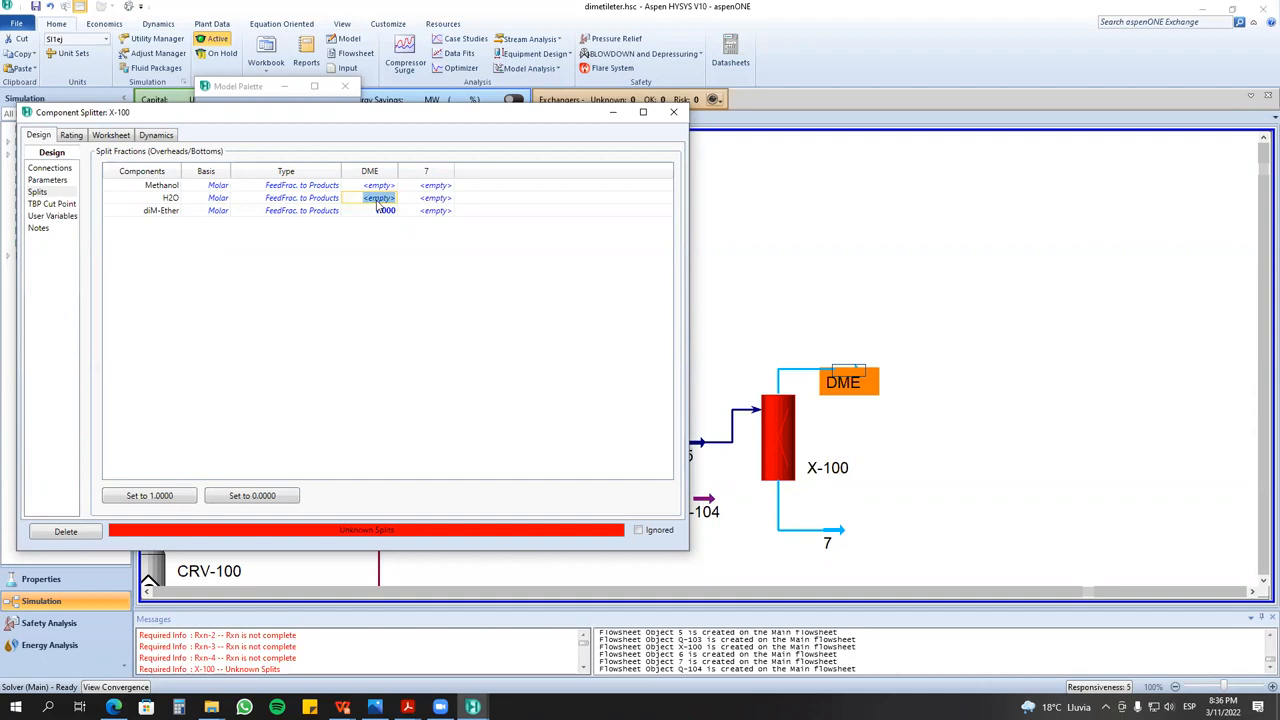
key("Up")
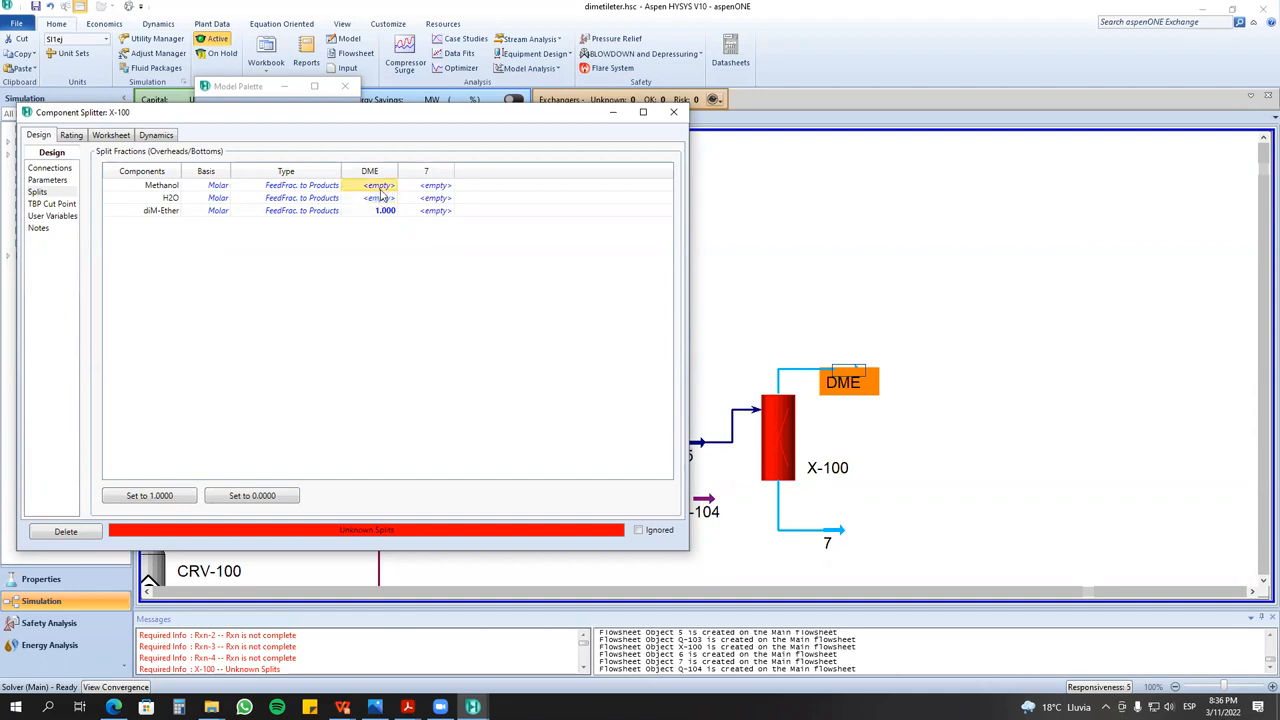
type("0")
key("Return")
type("0")
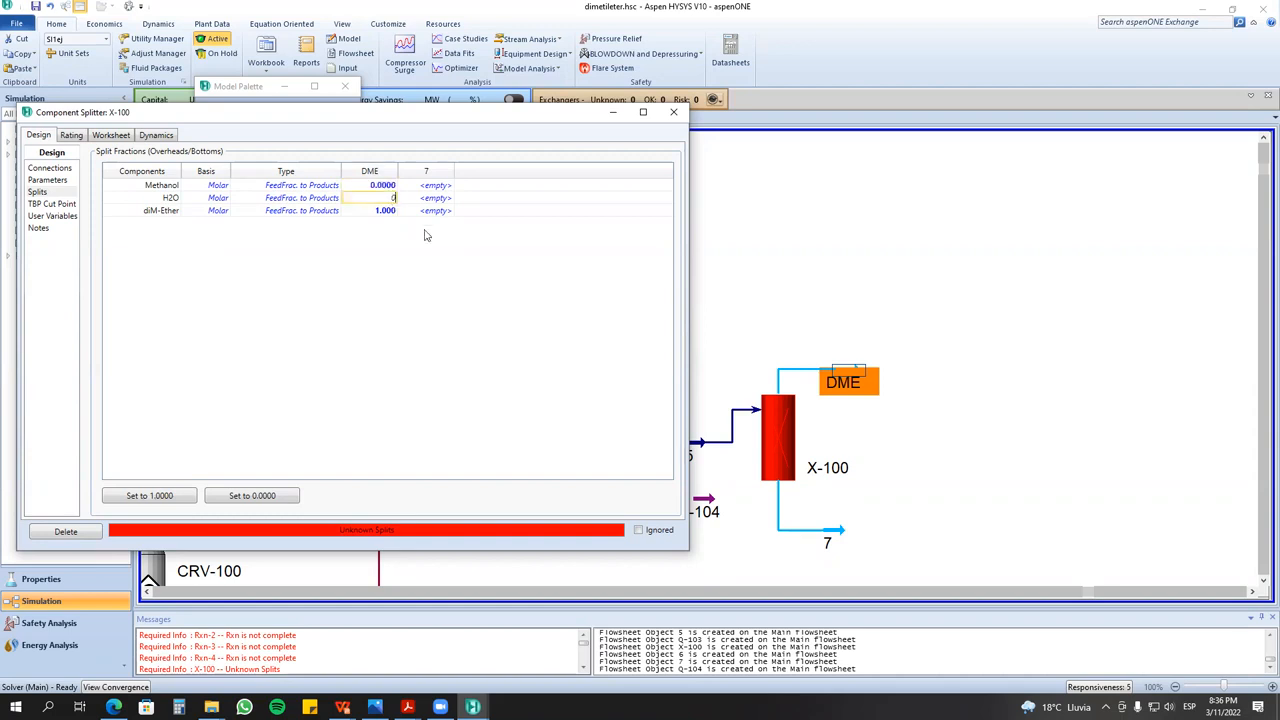
key("Return")
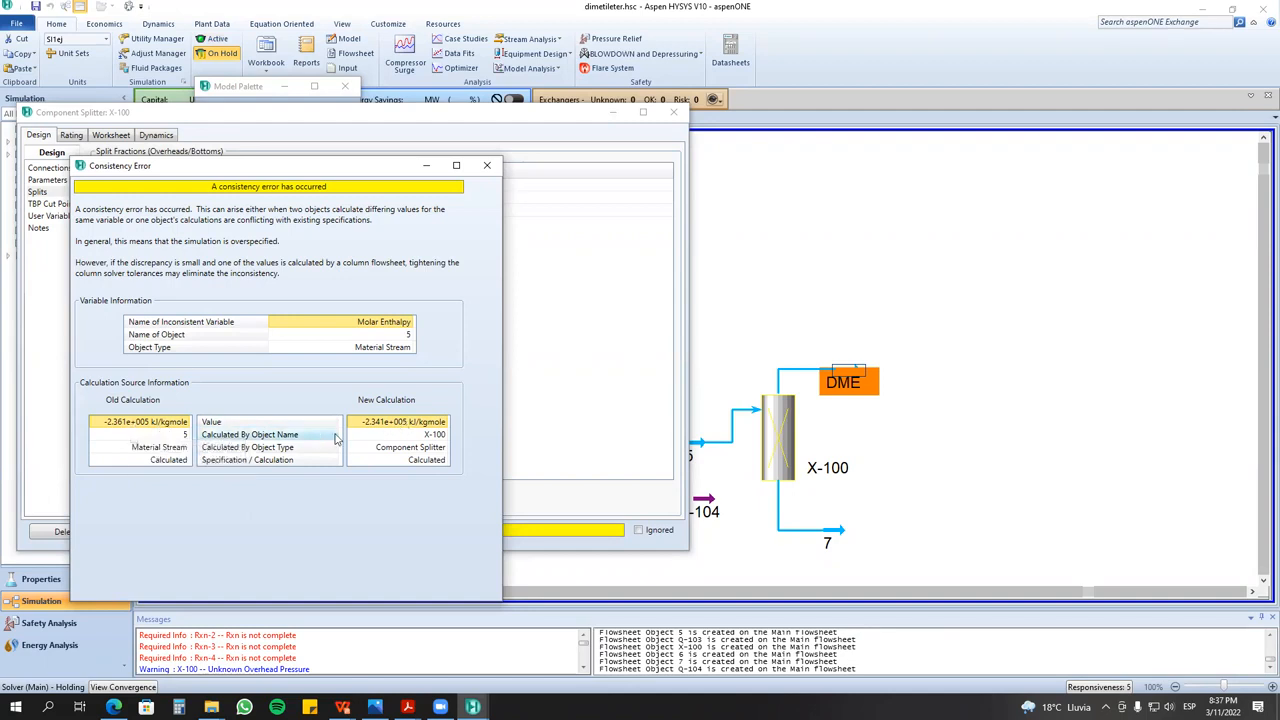
- Dismiss the consistency error and connect Q-104 as the energy stream of splitter X-100
mouse_move(107, 431)
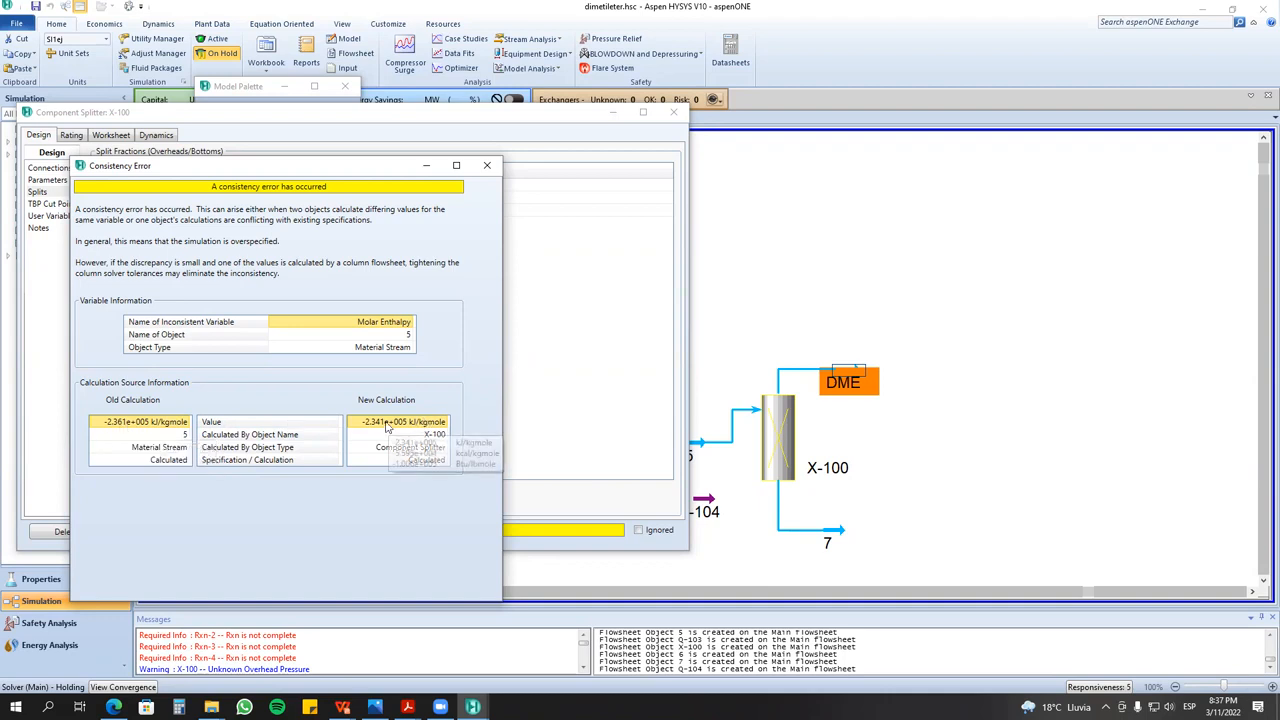
left_click(487, 167)
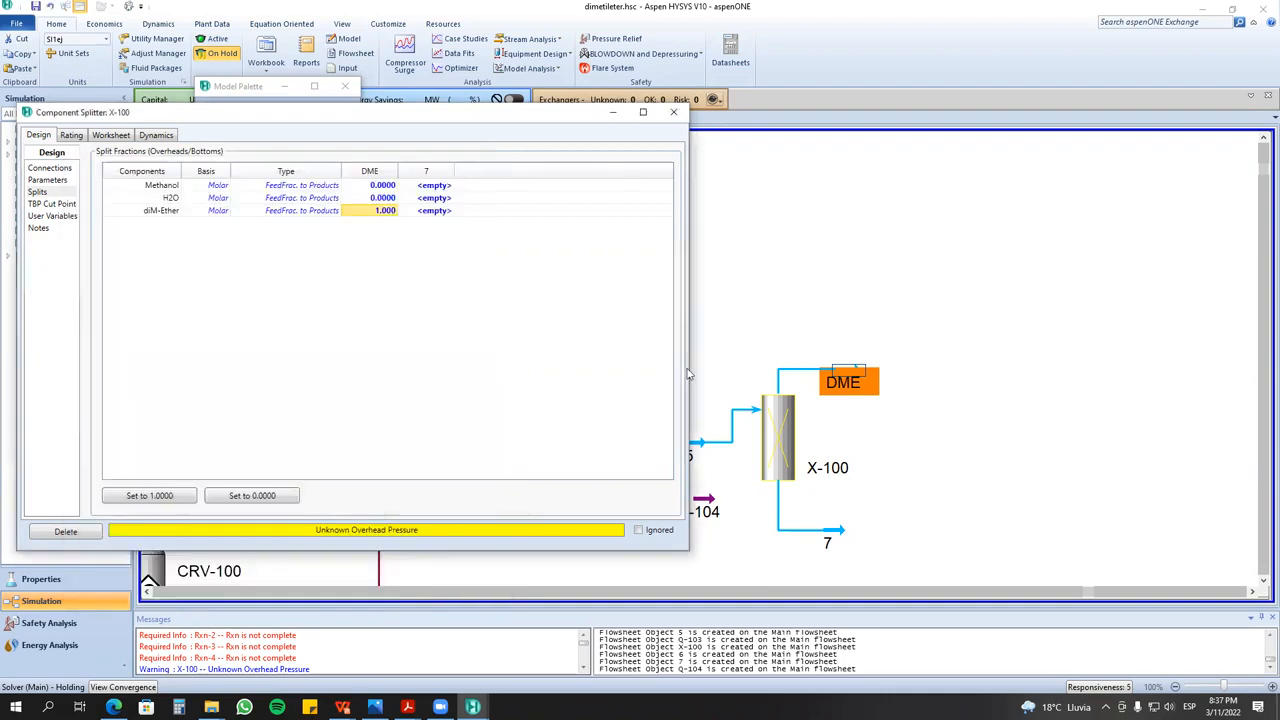
left_click(49, 167)
left_click(198, 280)
left_click(192, 282)
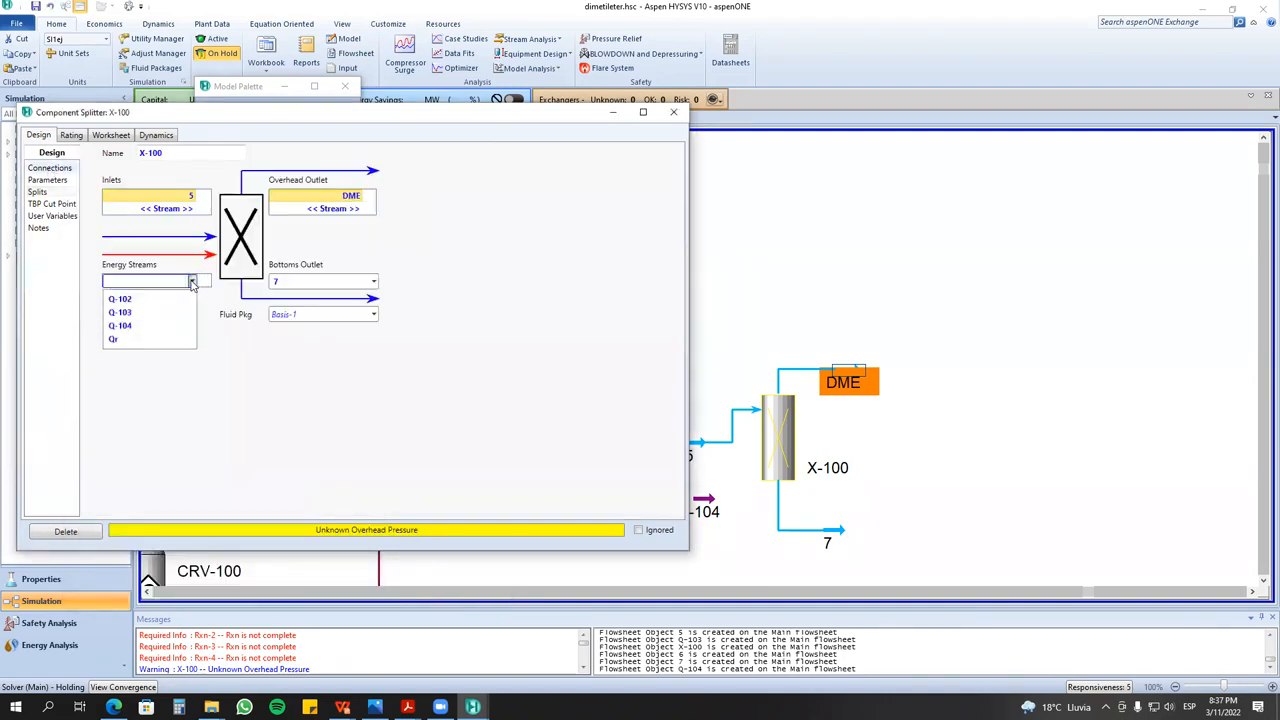
left_click(160, 325)
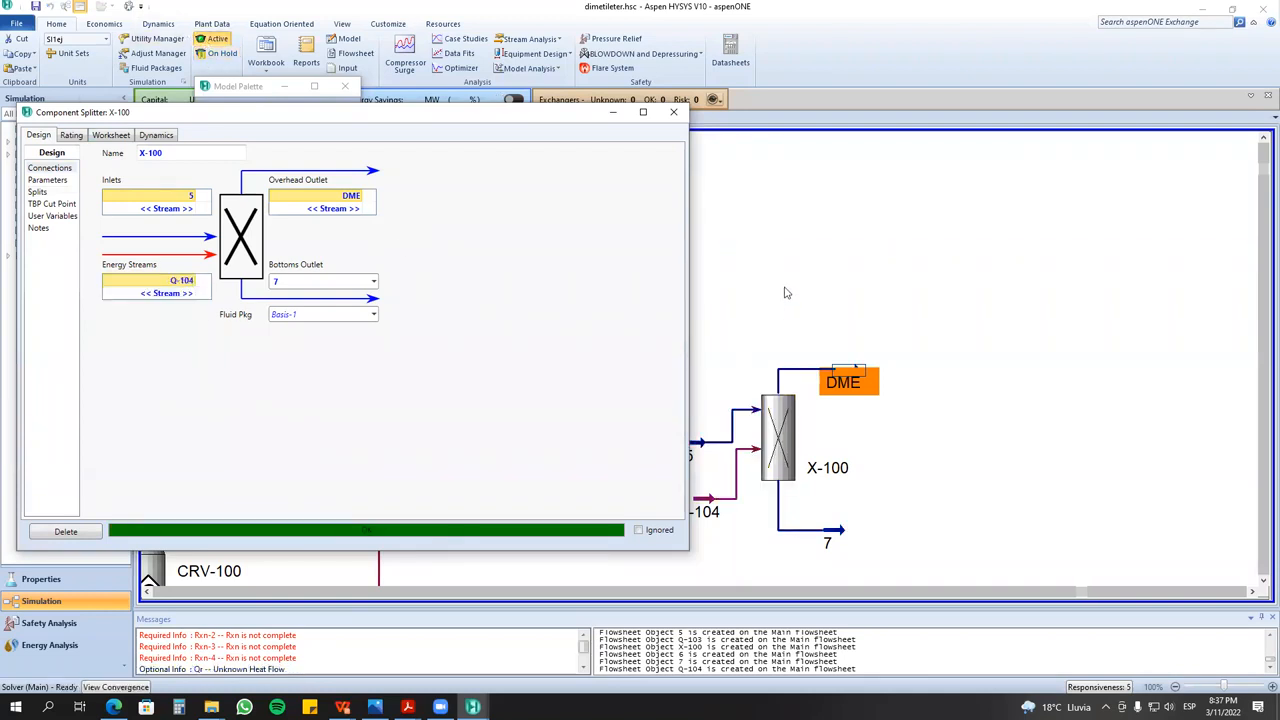
- Look through X-100's rating, worksheet and dynamics pages, and check its component split fractions
left_click(70, 135)
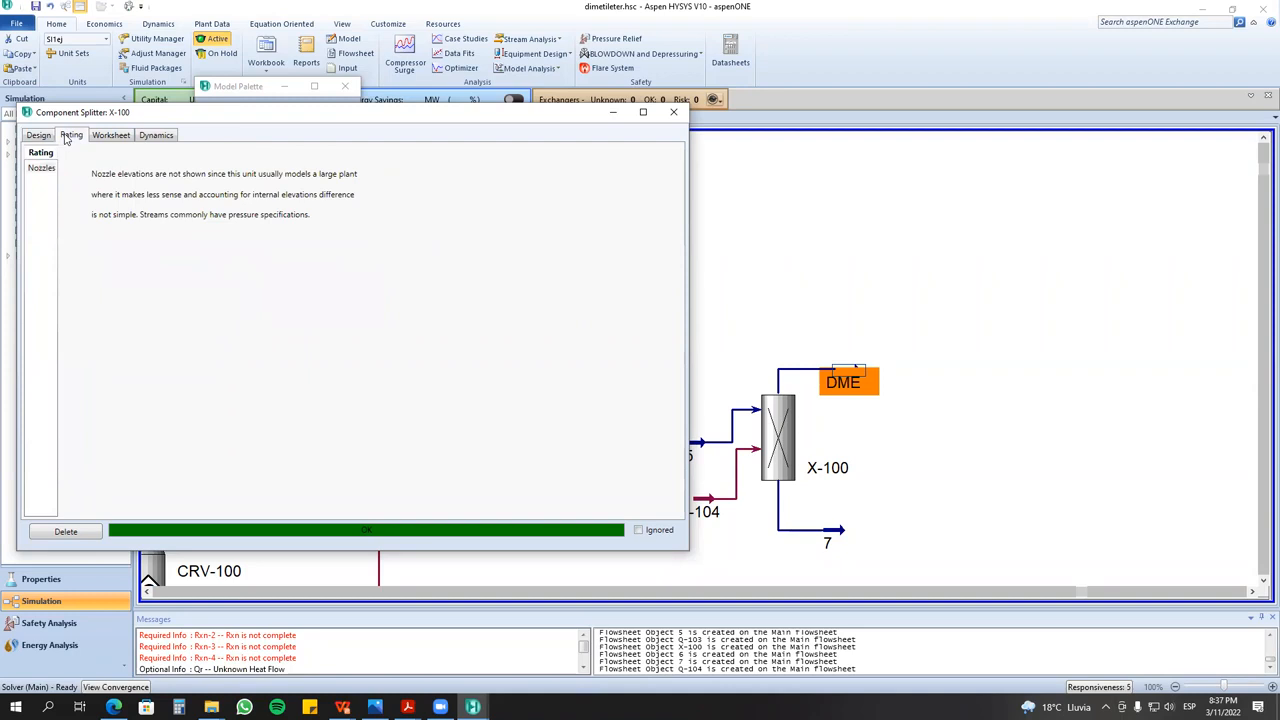
left_click(114, 136)
left_click(143, 139)
left_click(116, 137)
left_click(70, 138)
left_click(32, 140)
left_click(40, 193)
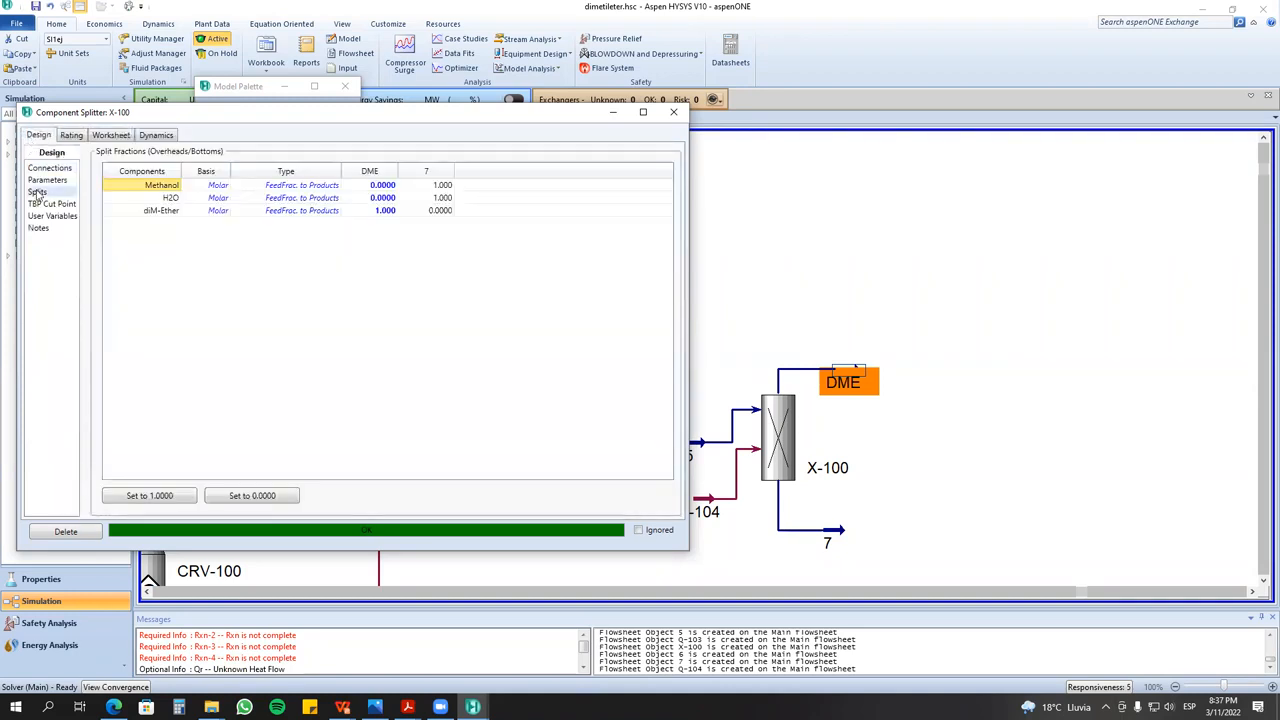
- Check the conditions and mole-fraction composition of the DME stream, especially its dimethyl ether content
left_click(850, 383)
double_click(850, 383)
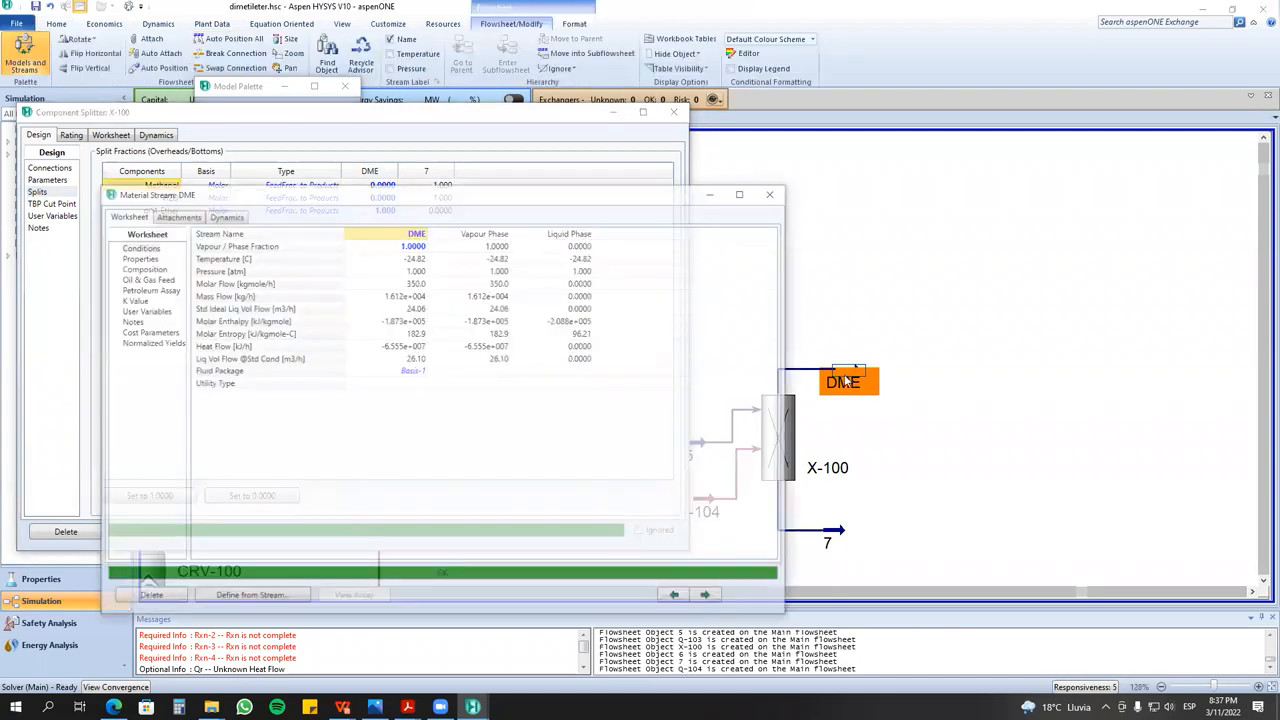
left_click(140, 268)
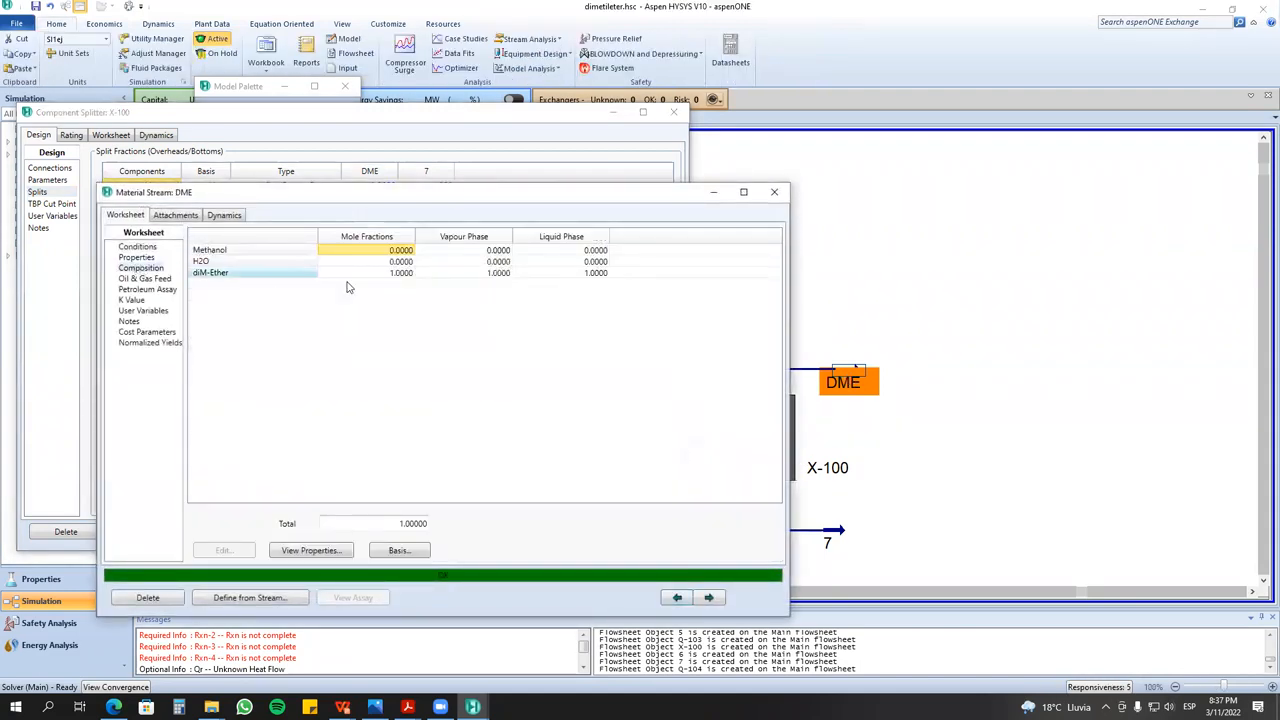
left_click(397, 274)
left_click(770, 193)
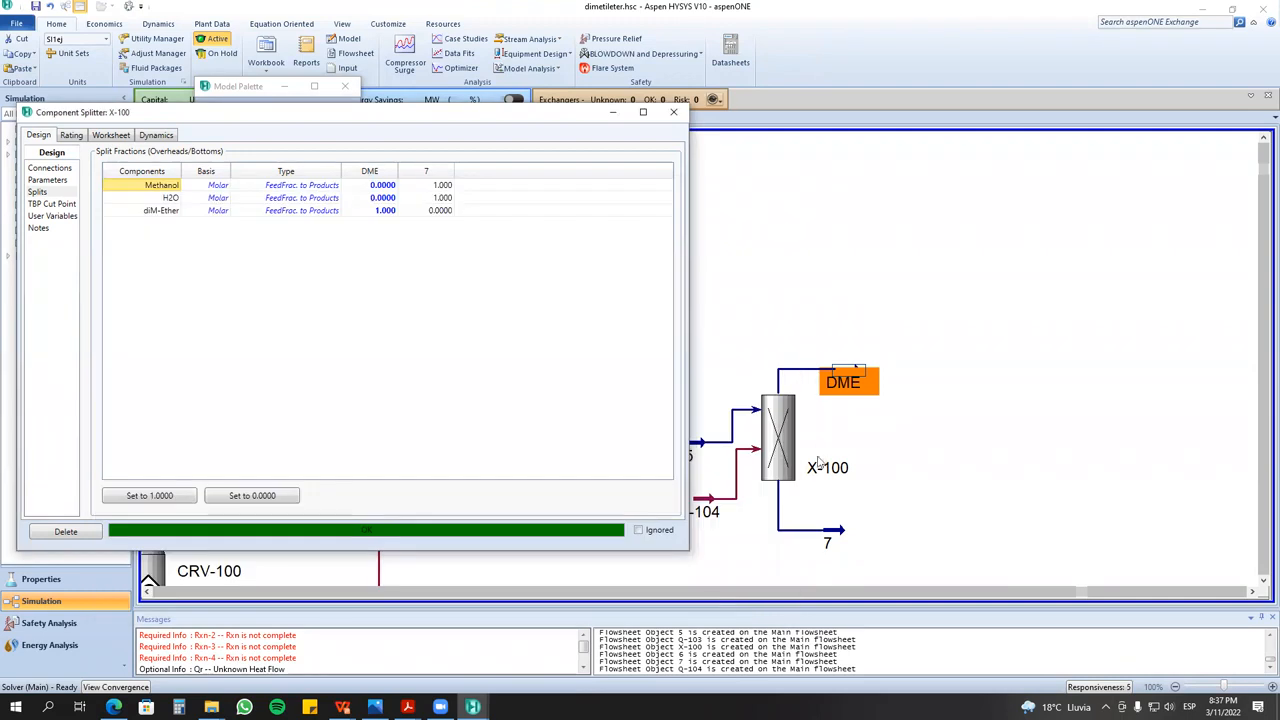
- Check the conditions and the methanol, water and dimethyl ether mole fractions of bottoms stream 7
double_click(830, 540)
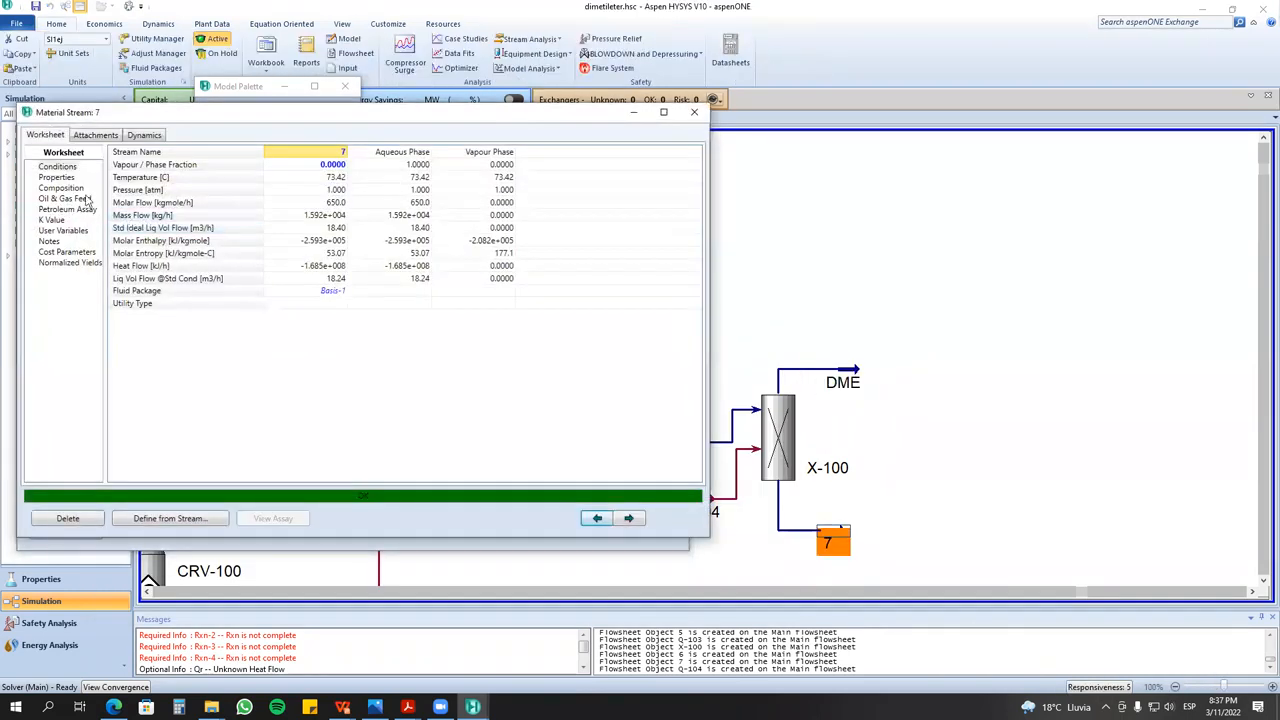
left_click(61, 188)
left_click(317, 177)
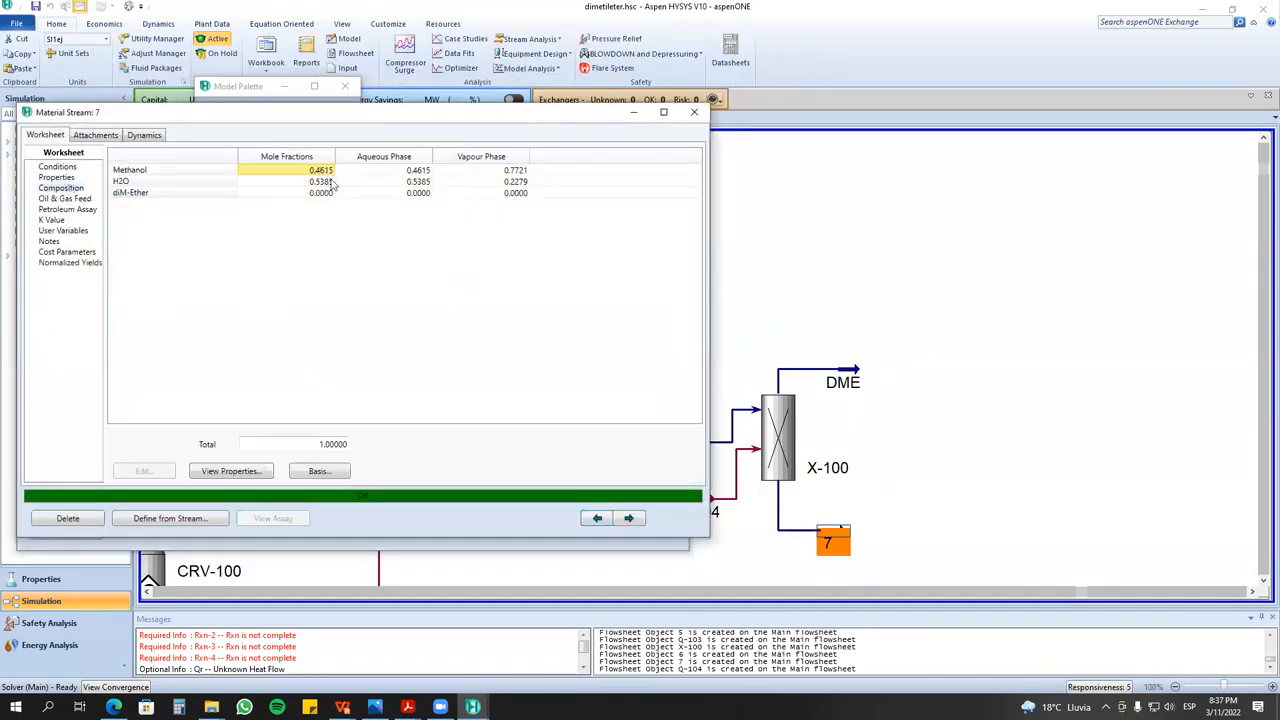
left_click(321, 194)
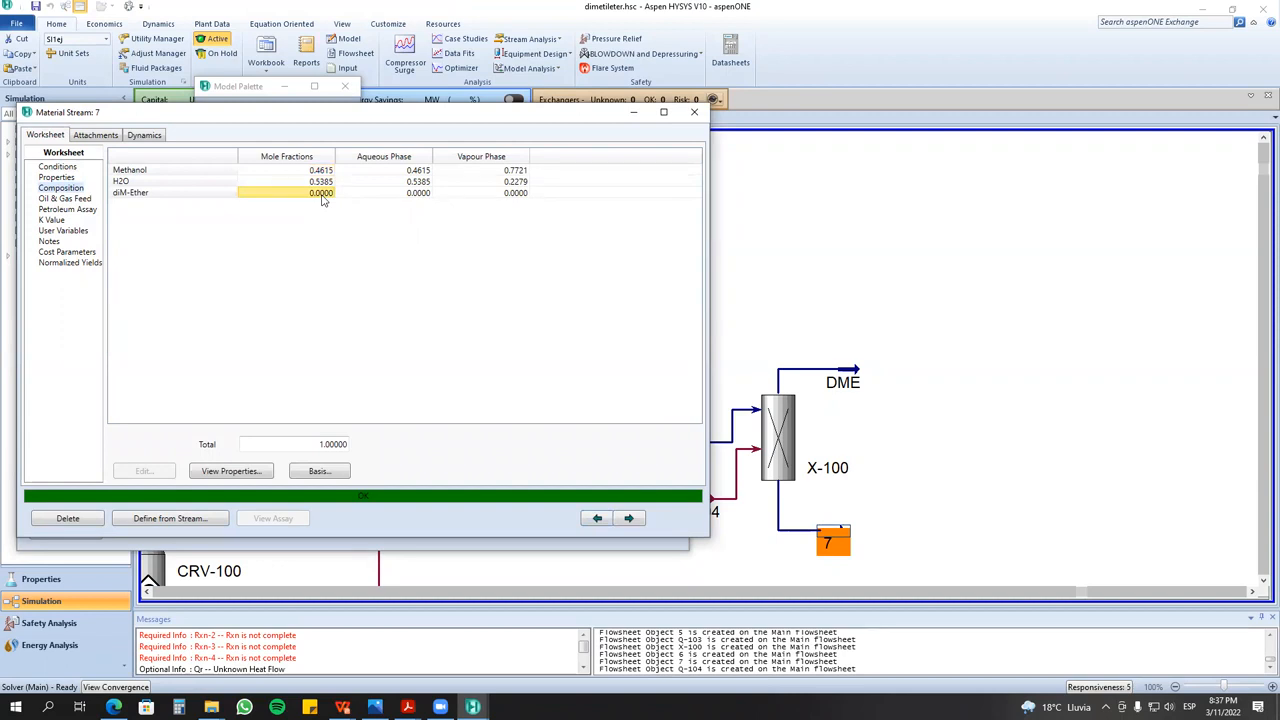
left_click(694, 111)
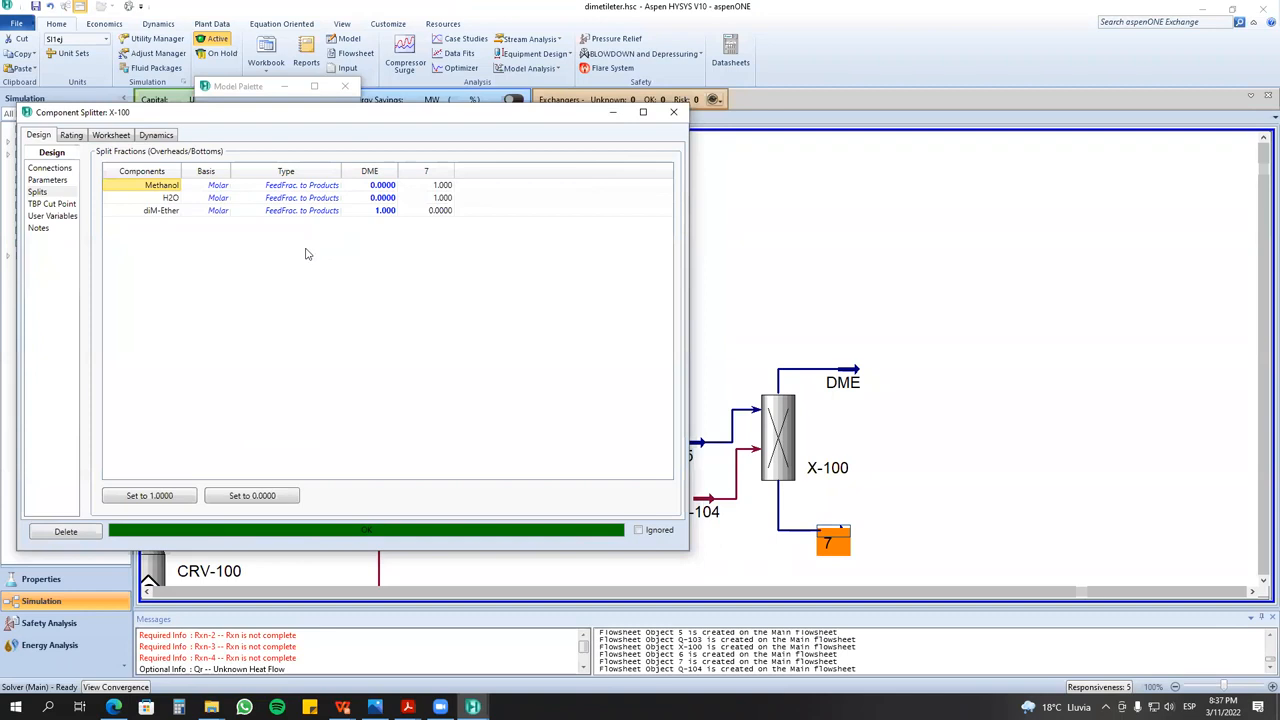
- Review the split type options offered for Methanol in X-100's splits without changing the selection
left_click(337, 187)
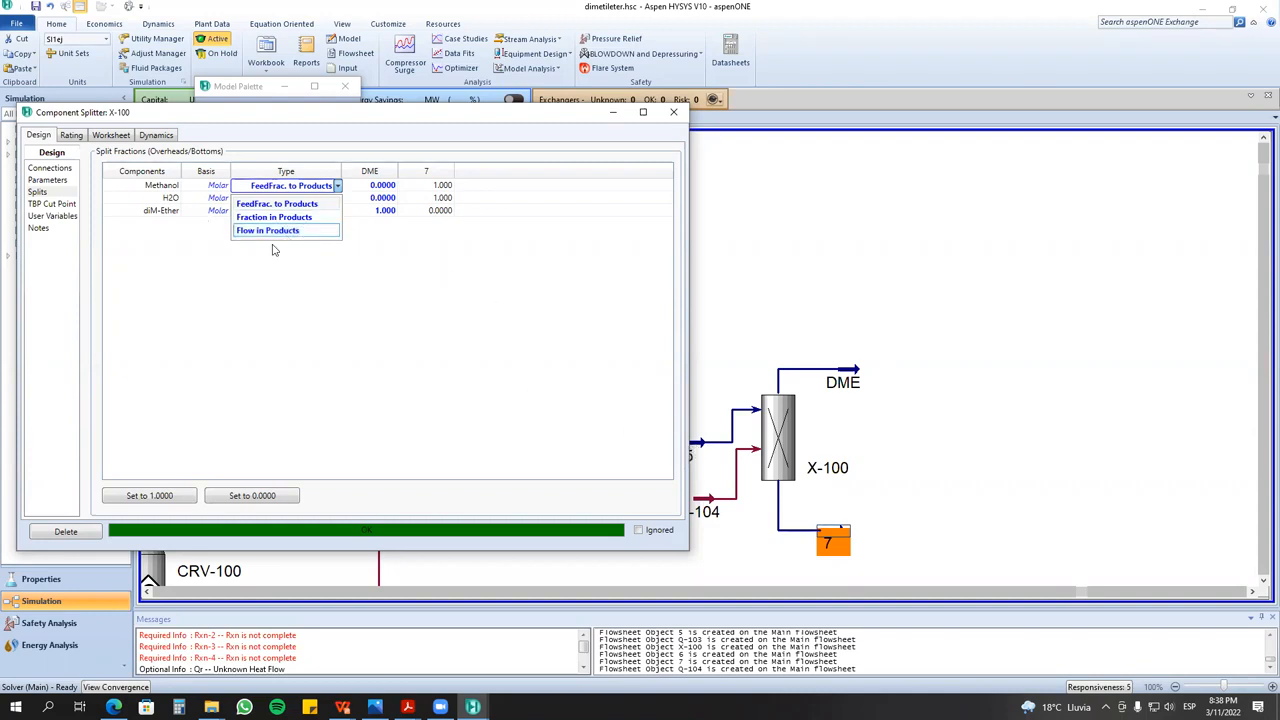
left_click(843, 337)
left_click(851, 343)
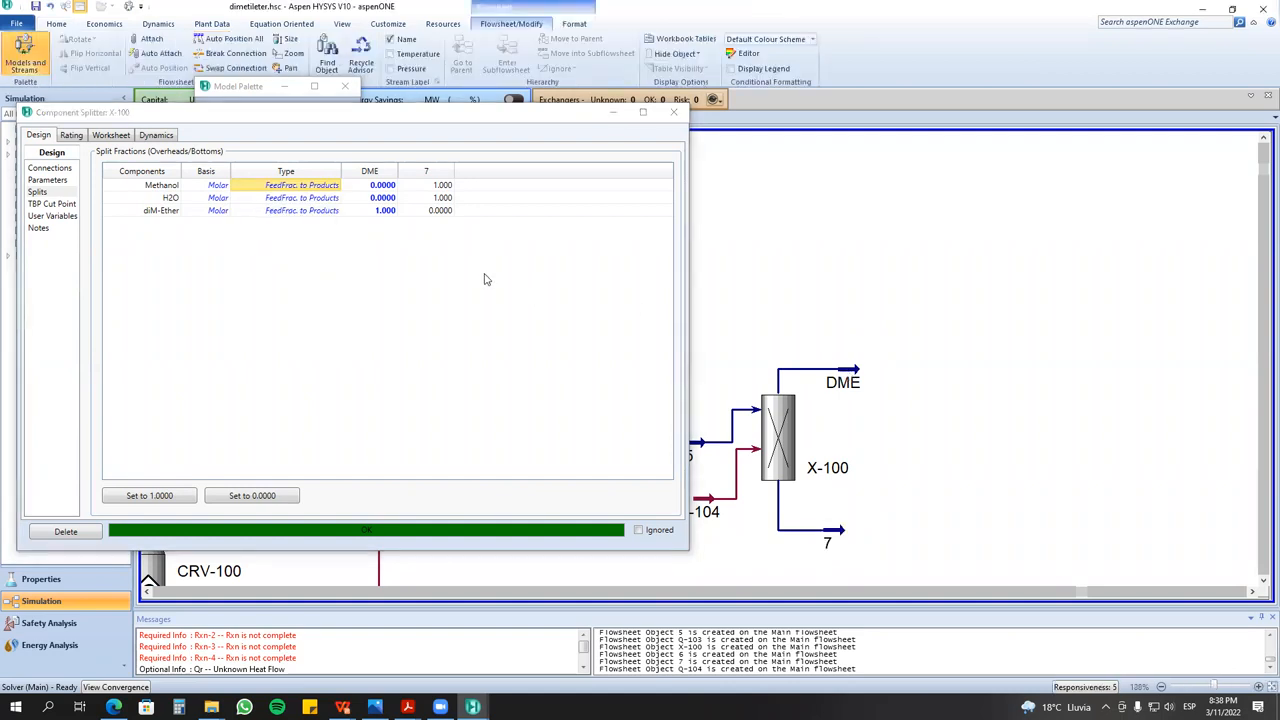
- Check X-100's rating page and component splits, and inspect the conditions of its DME and bottoms product streams
mouse_move(767, 447)
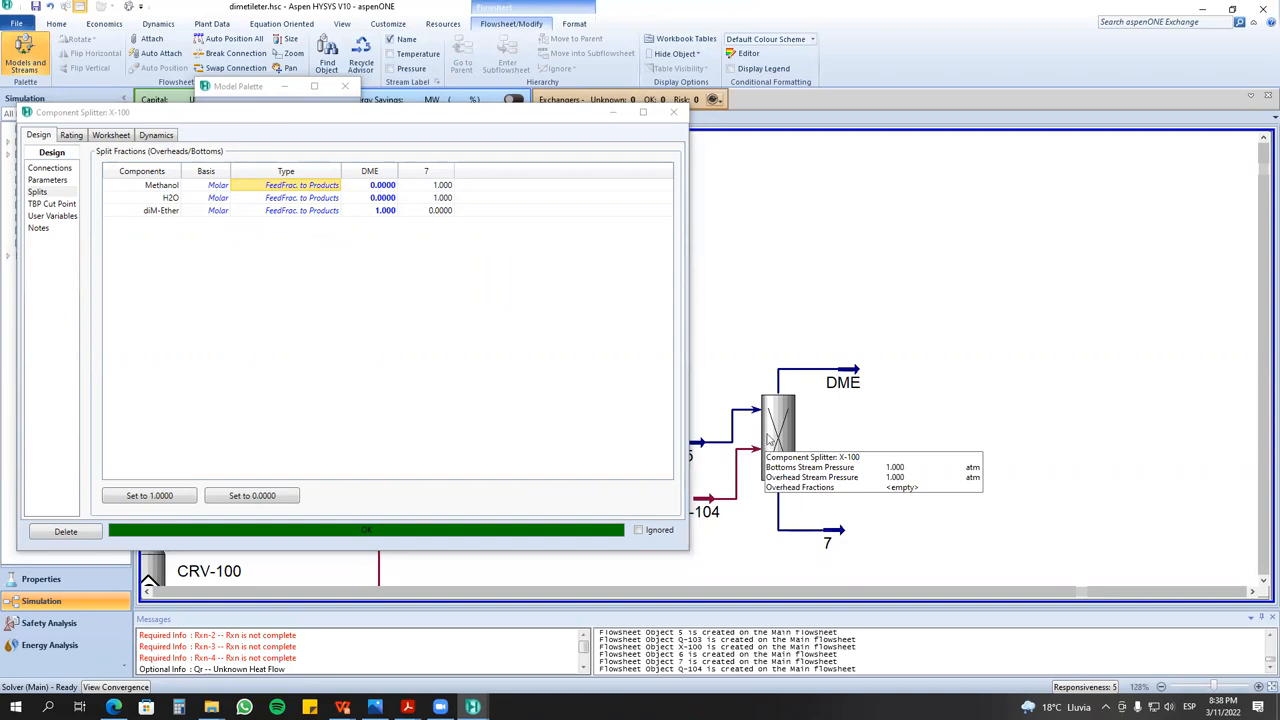
left_click(71, 140)
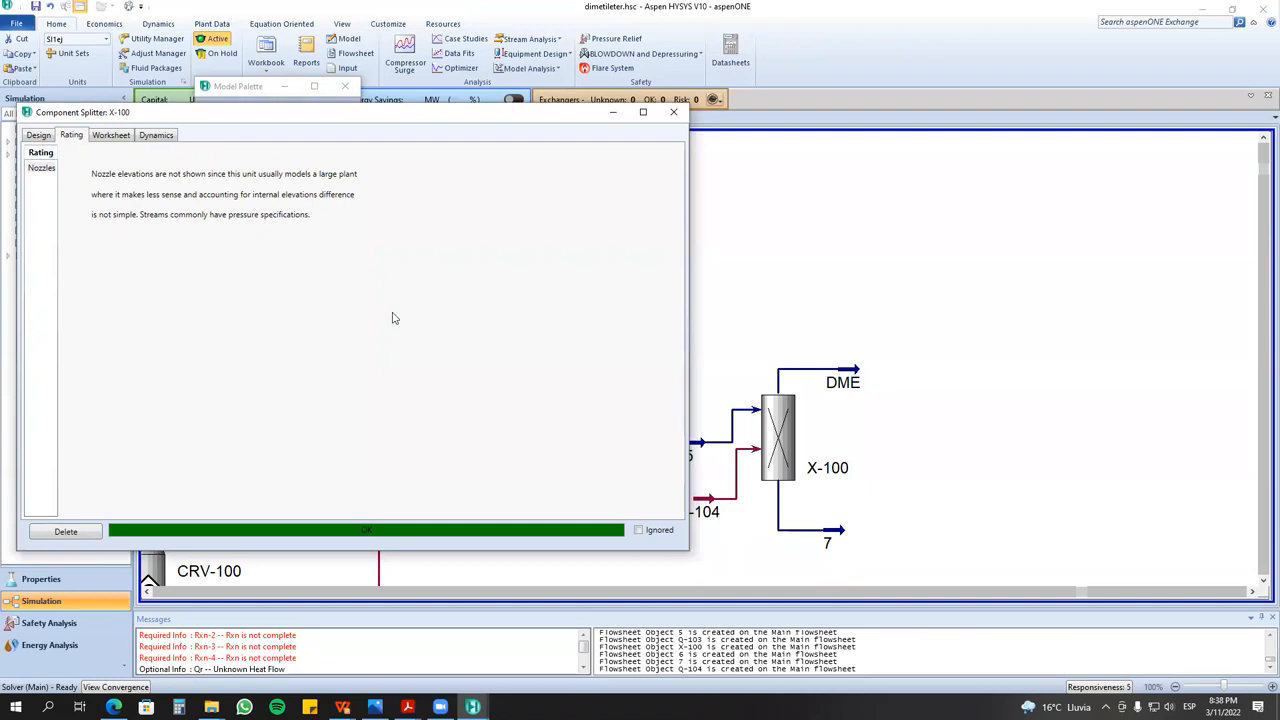
left_click(39, 136)
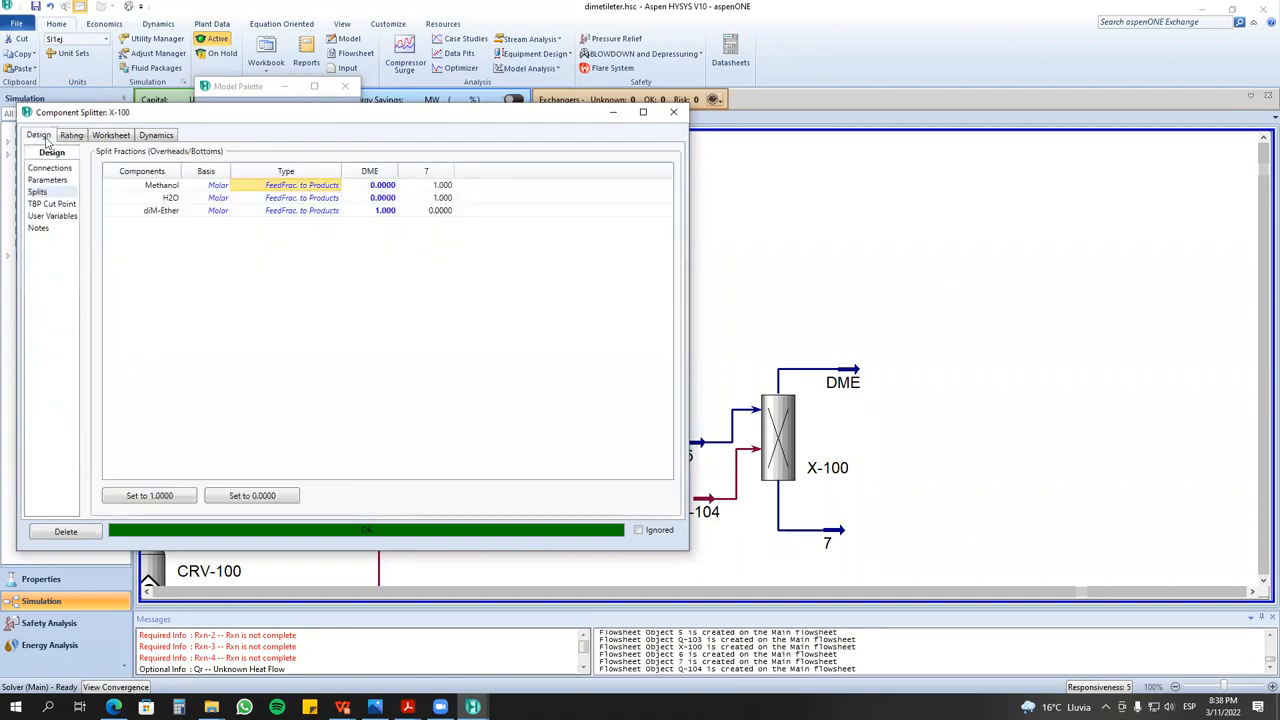
left_click(855, 383)
mouse_move(855, 383)
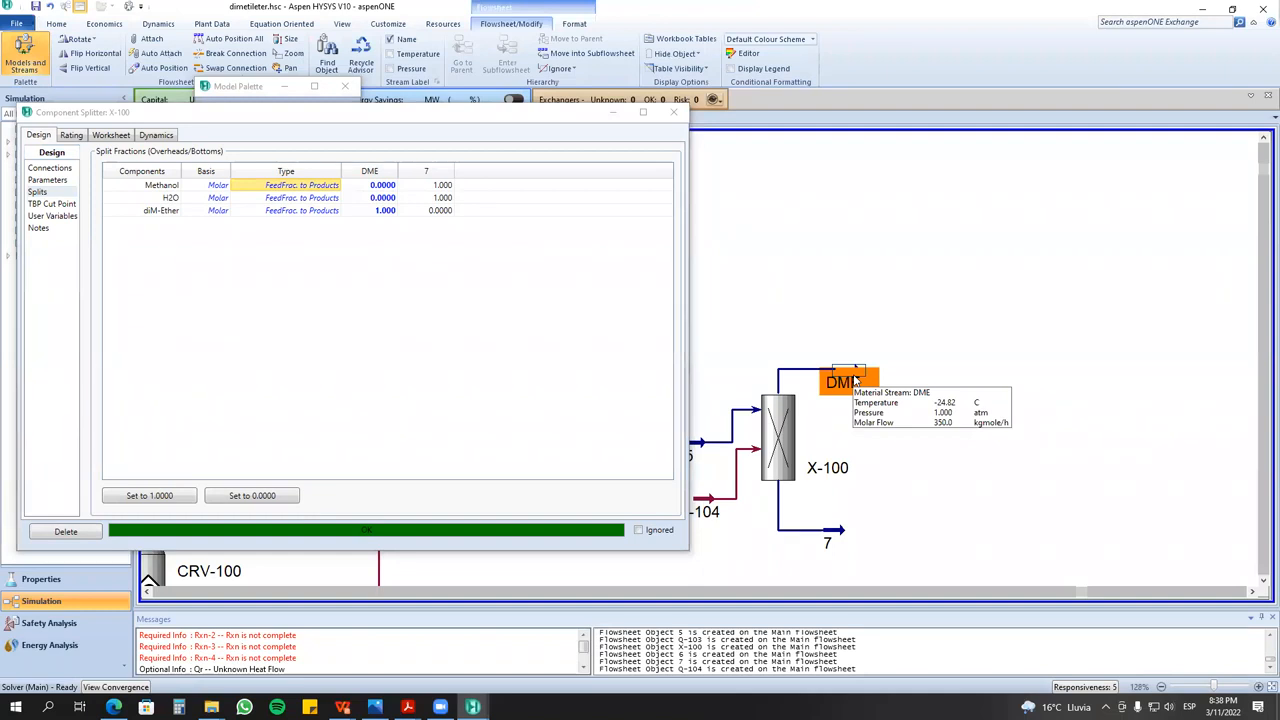
mouse_move(832, 538)
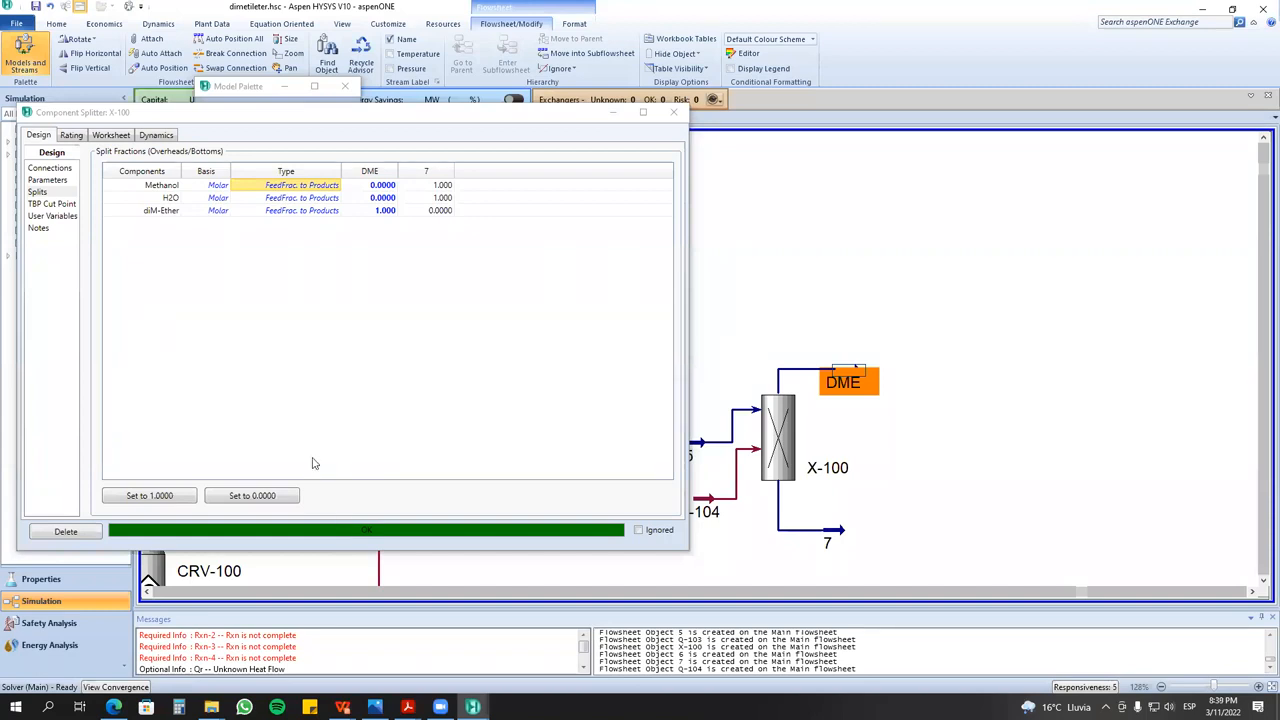
left_click(862, 284)
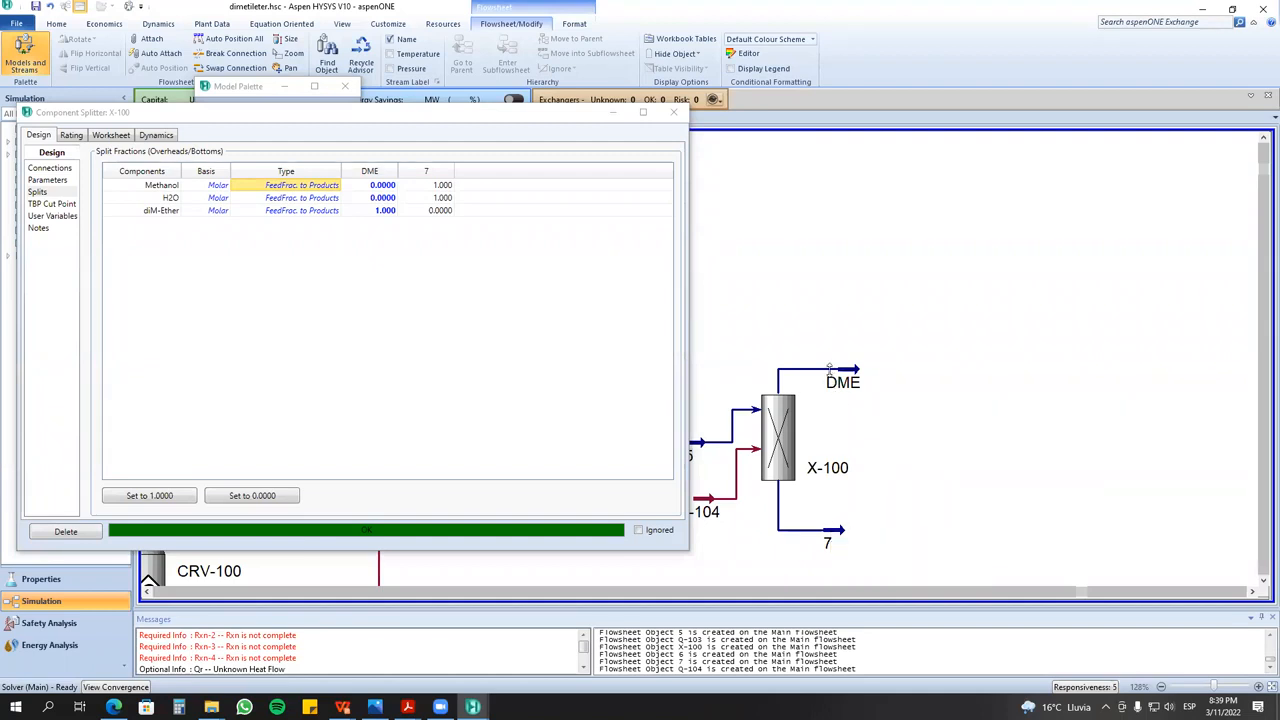
- Move the DME stream higher above X-100 and slightly farther from the column on the flowsheet
left_click_drag(840, 384, 829, 352)
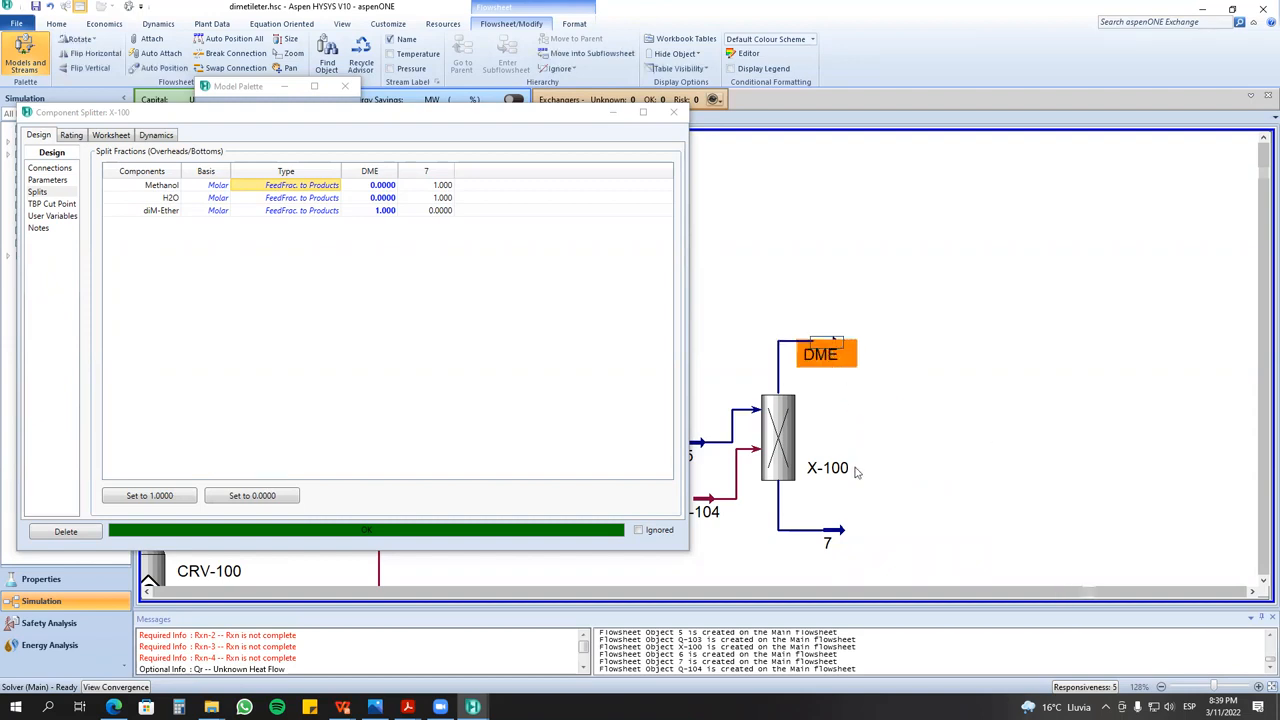
mouse_move(857, 471)
left_click_drag(907, 300, 847, 350)
left_click(994, 303)
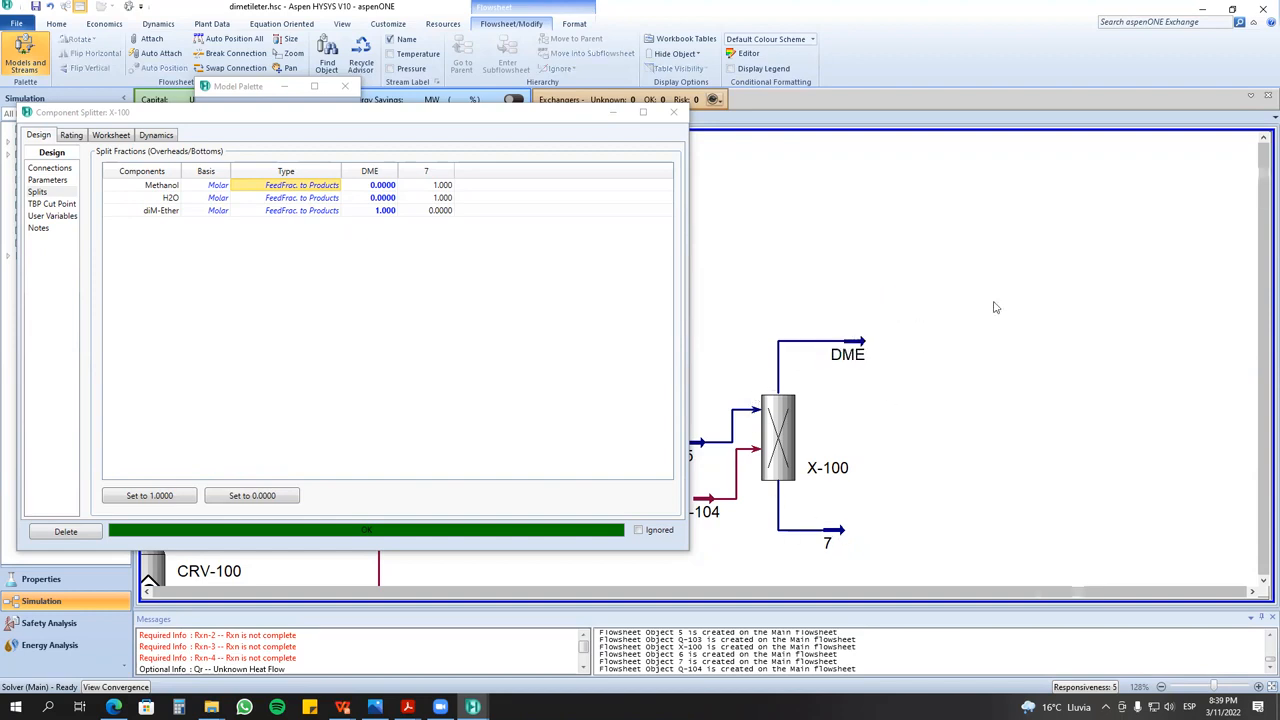
- In X-100's parameters, clear the DME stream's vapour fraction specification and set its temperature to 20 °C
left_click(35, 206)
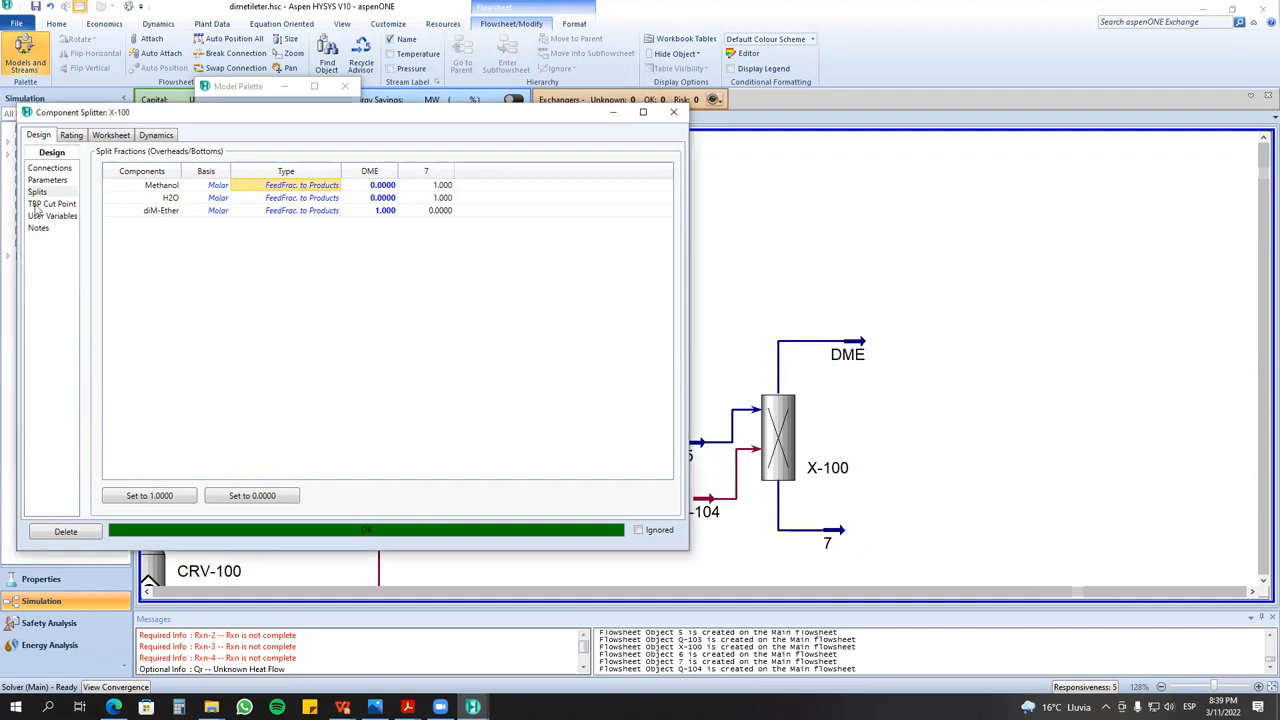
left_click(40, 204)
left_click(46, 180)
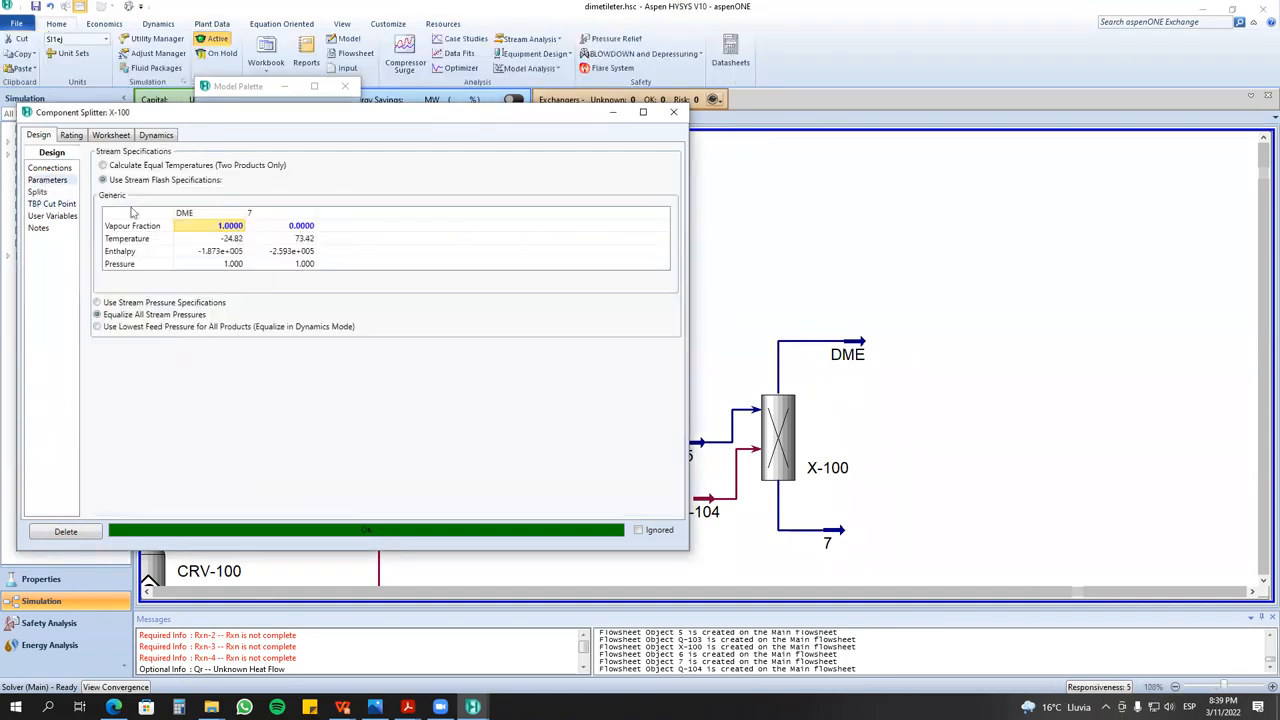
key("Delete")
left_click(236, 240)
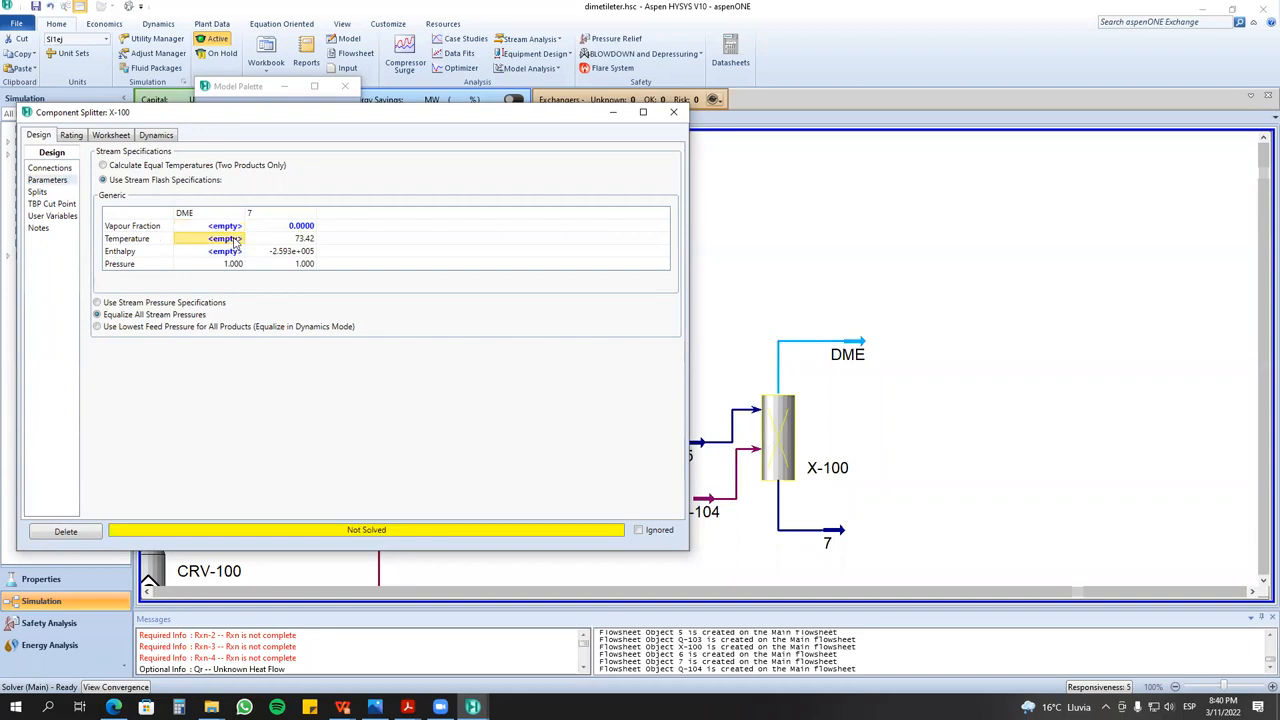
type("20")
key("Return")
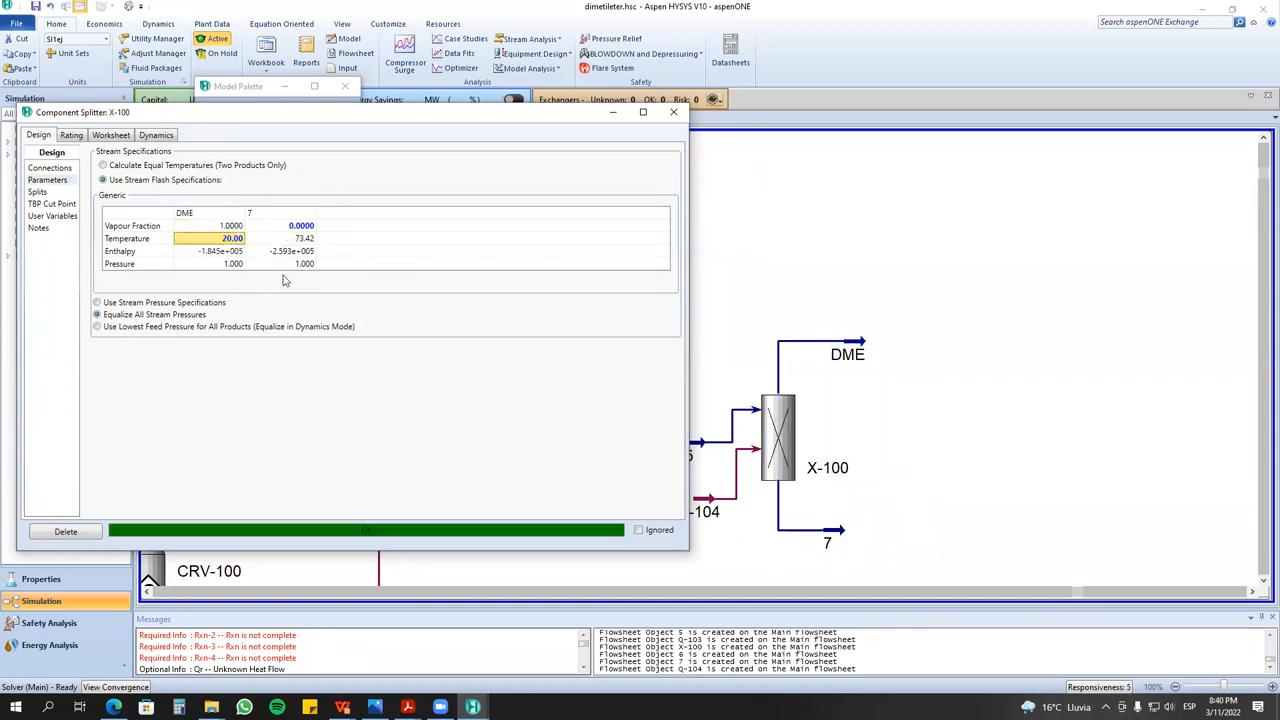
left_click(228, 226)
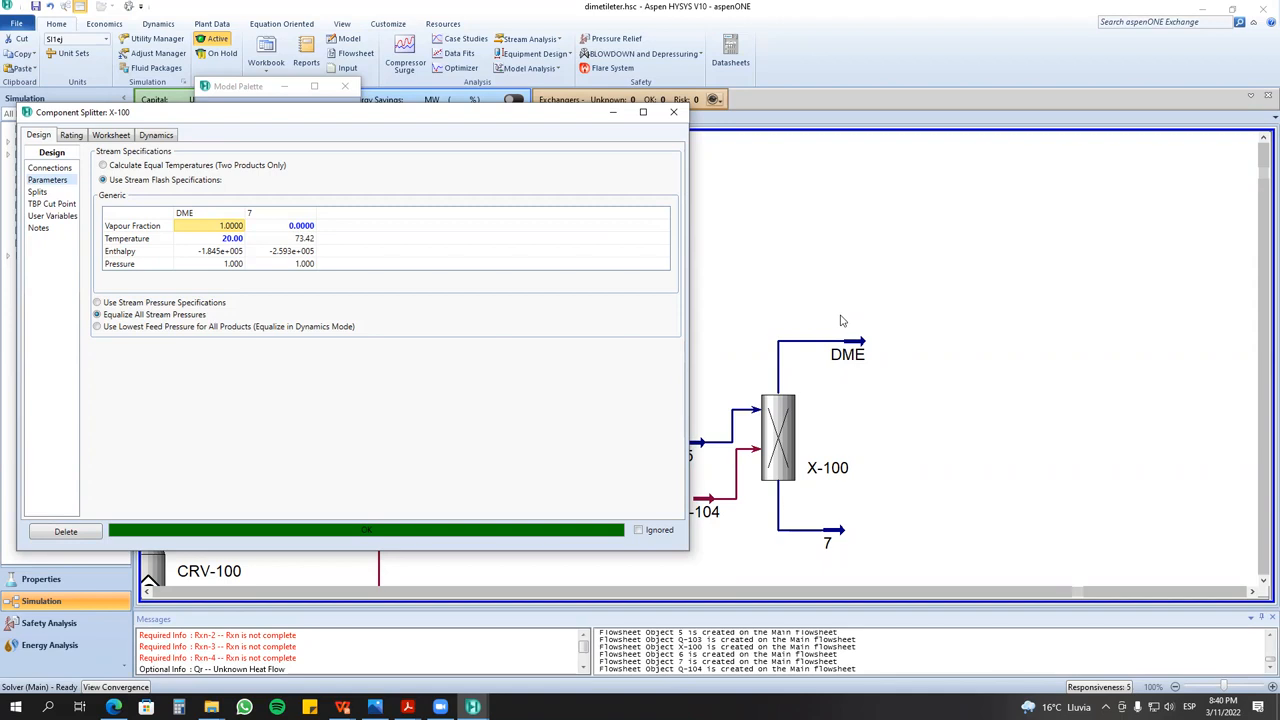
left_click(674, 111)
- Shift X-100 slightly away from E-102 and reposition feed stream 5 and energy stream Q-104 closer to its inlets
left_click(808, 483)
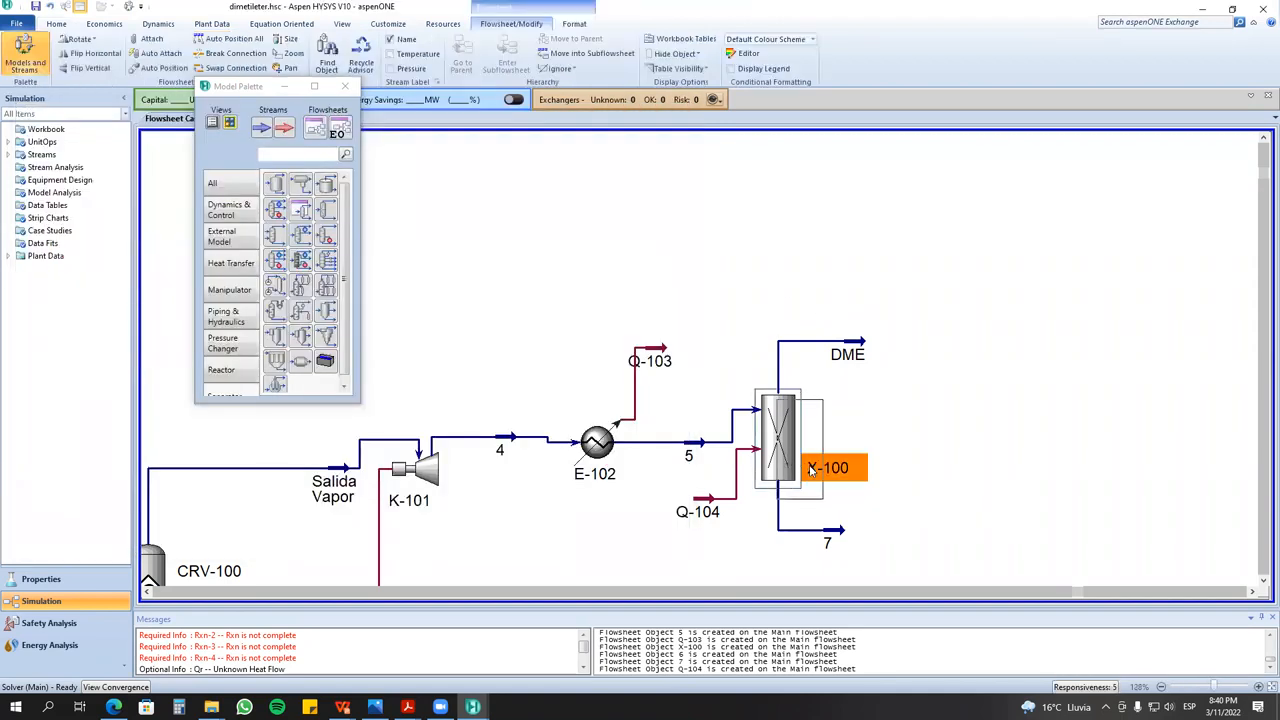
left_click_drag(698, 443, 725, 421)
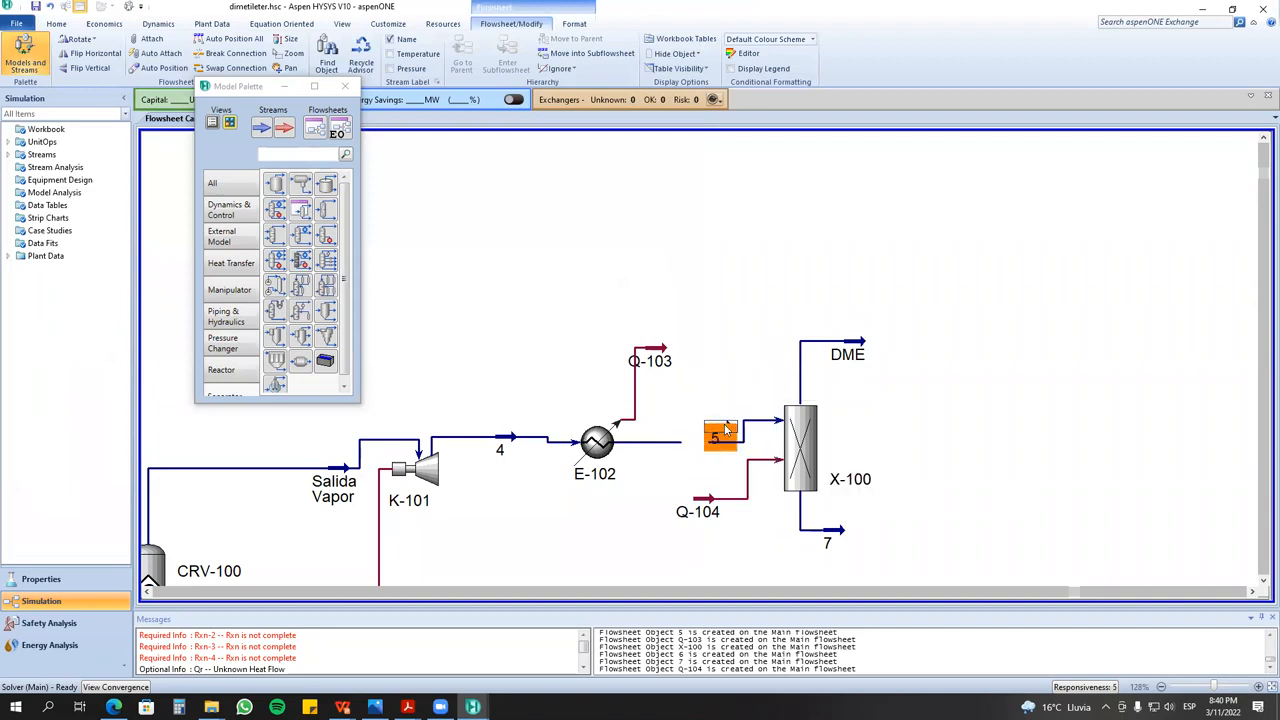
left_click(800, 440)
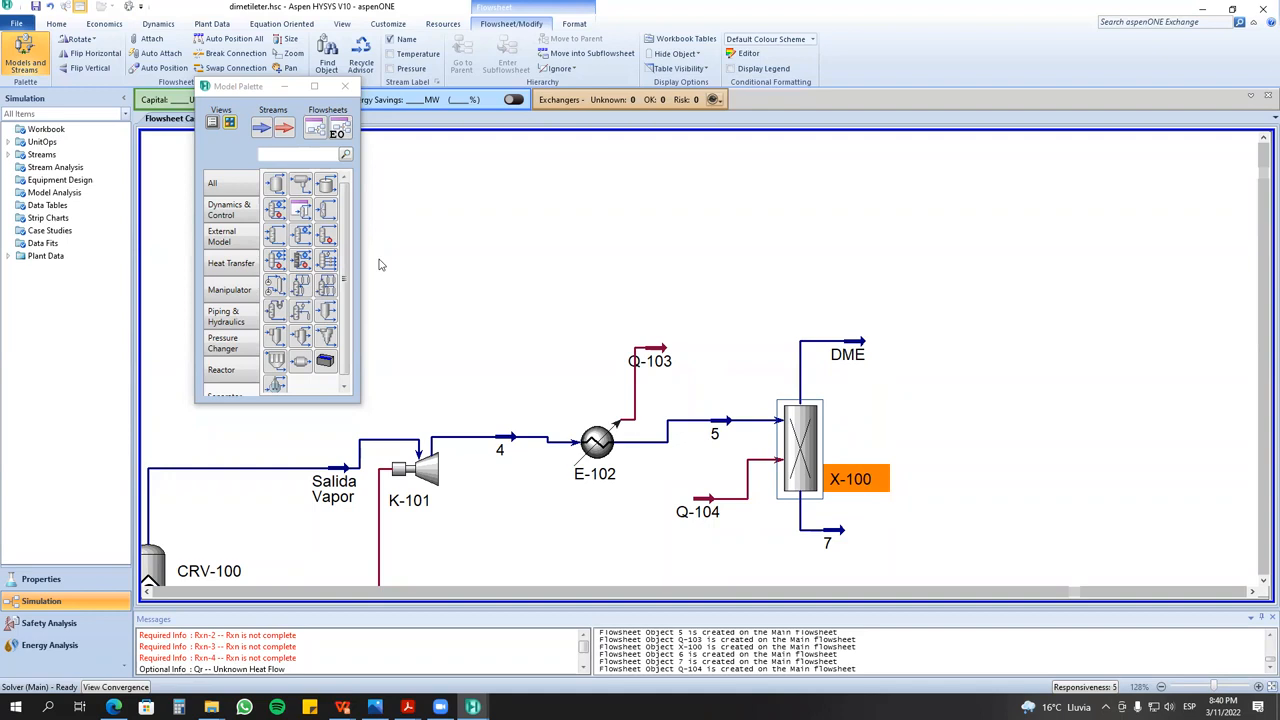
left_click_drag(716, 432, 740, 432)
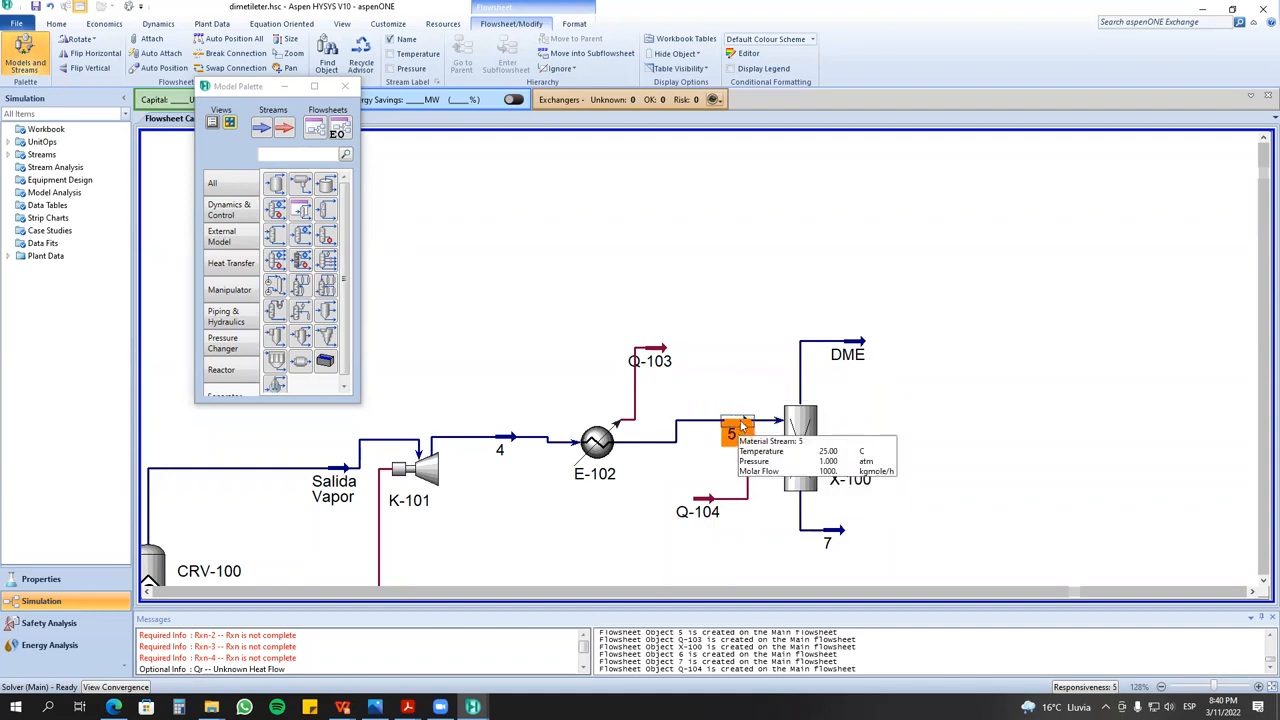
left_click_drag(713, 503, 734, 485)
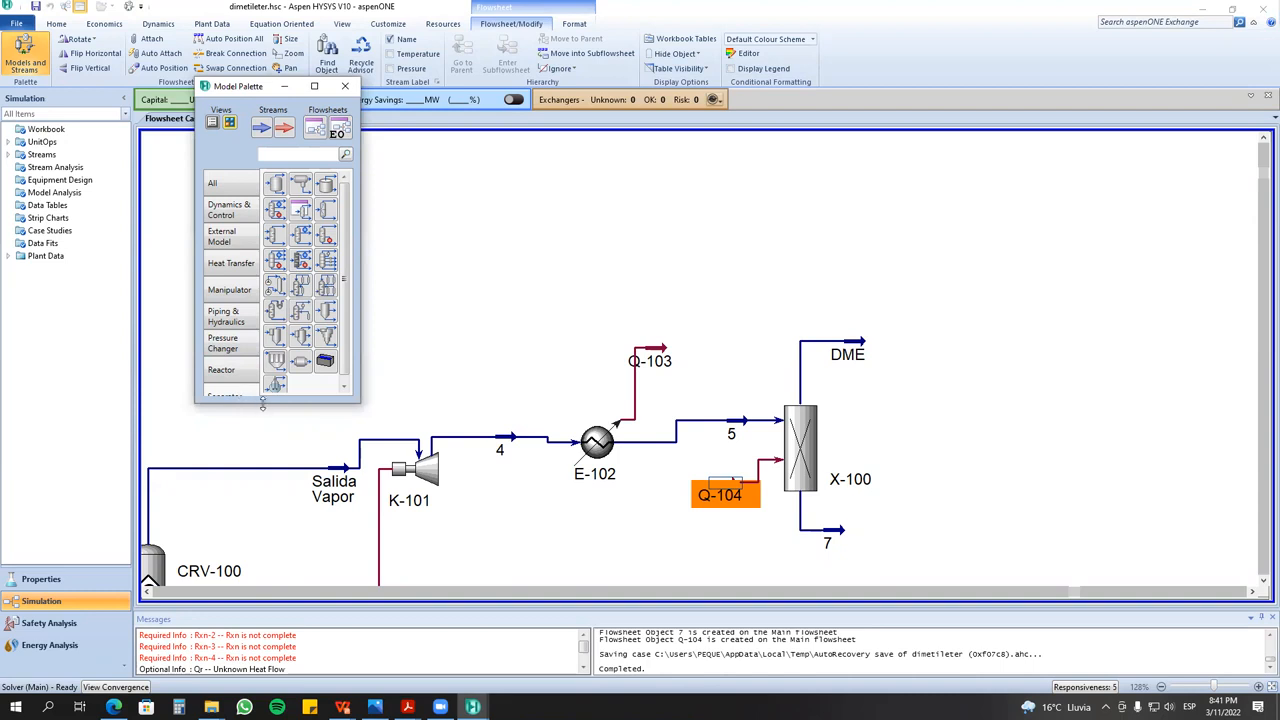
- Lengthen the Model Palette to fit all its separator models and realign stream 5 with E-102's outlet
left_click_drag(262, 405, 258, 450)
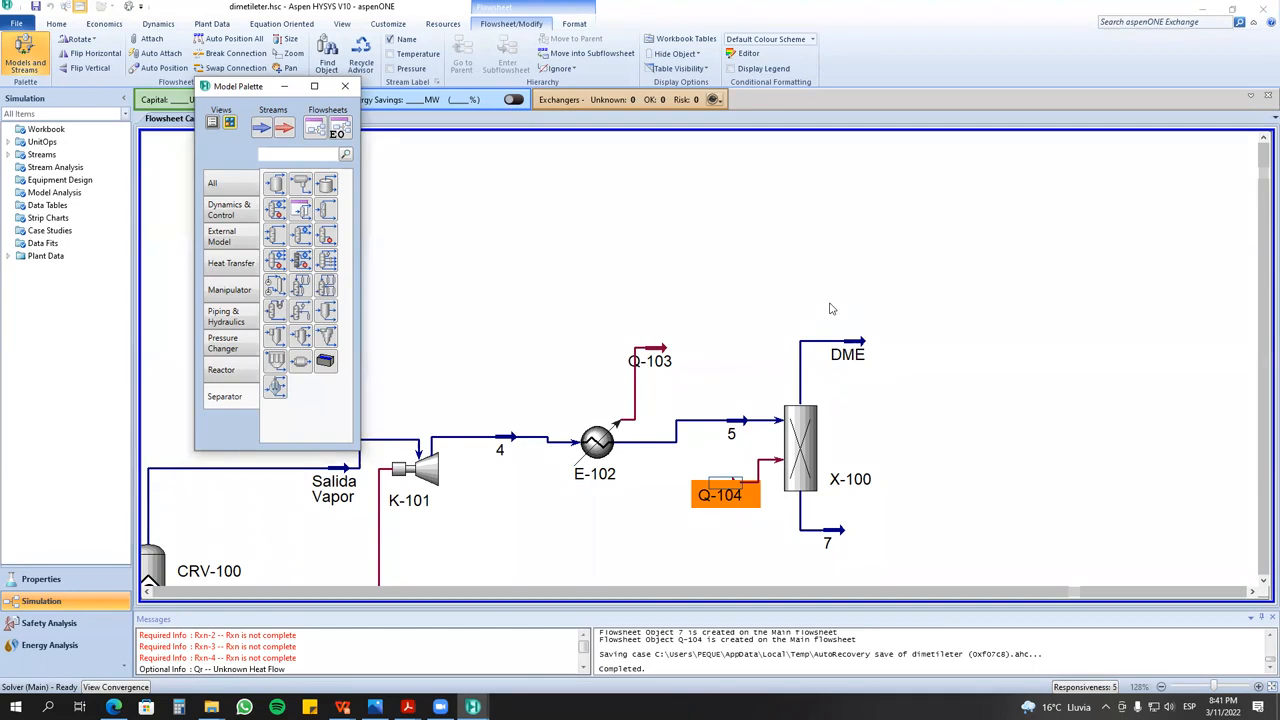
left_click(795, 460)
left_click_drag(731, 433, 713, 443)
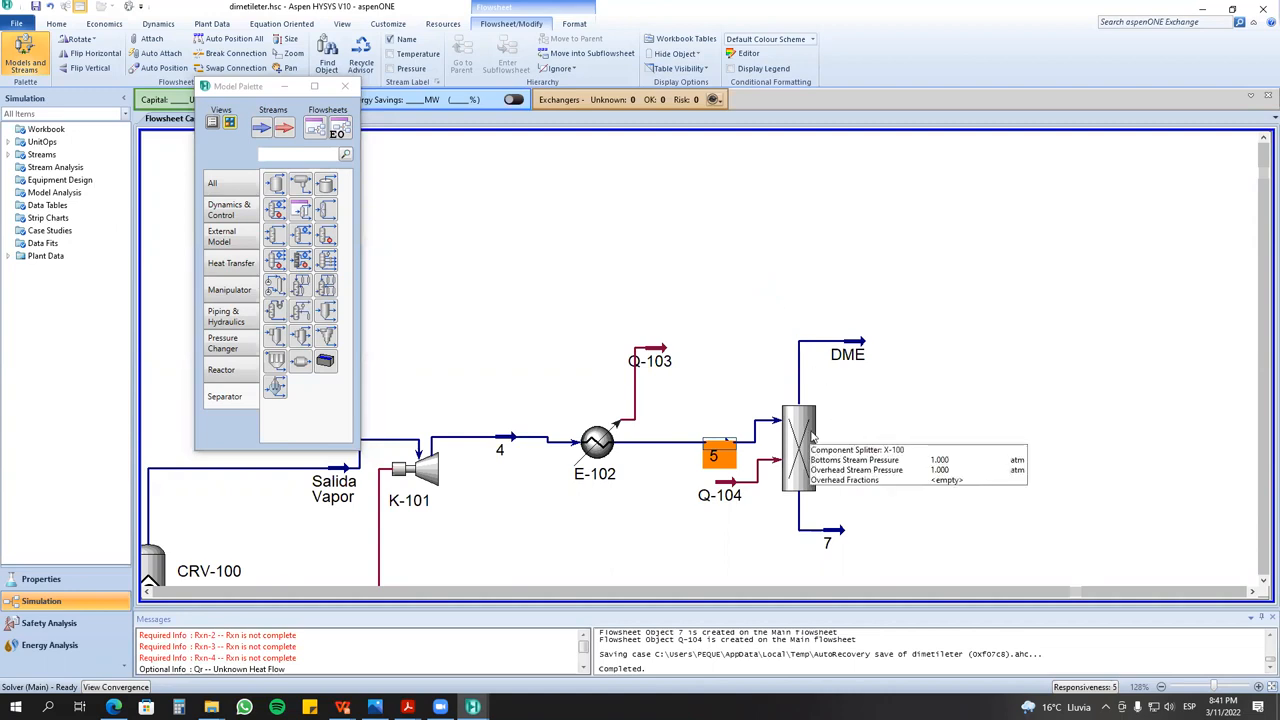
- Move stream 7 lower beneath X-100 and place energy stream Q-104 farther from the column's inlet
left_click(1263, 581)
left_click(1263, 581)
left_click(832, 450)
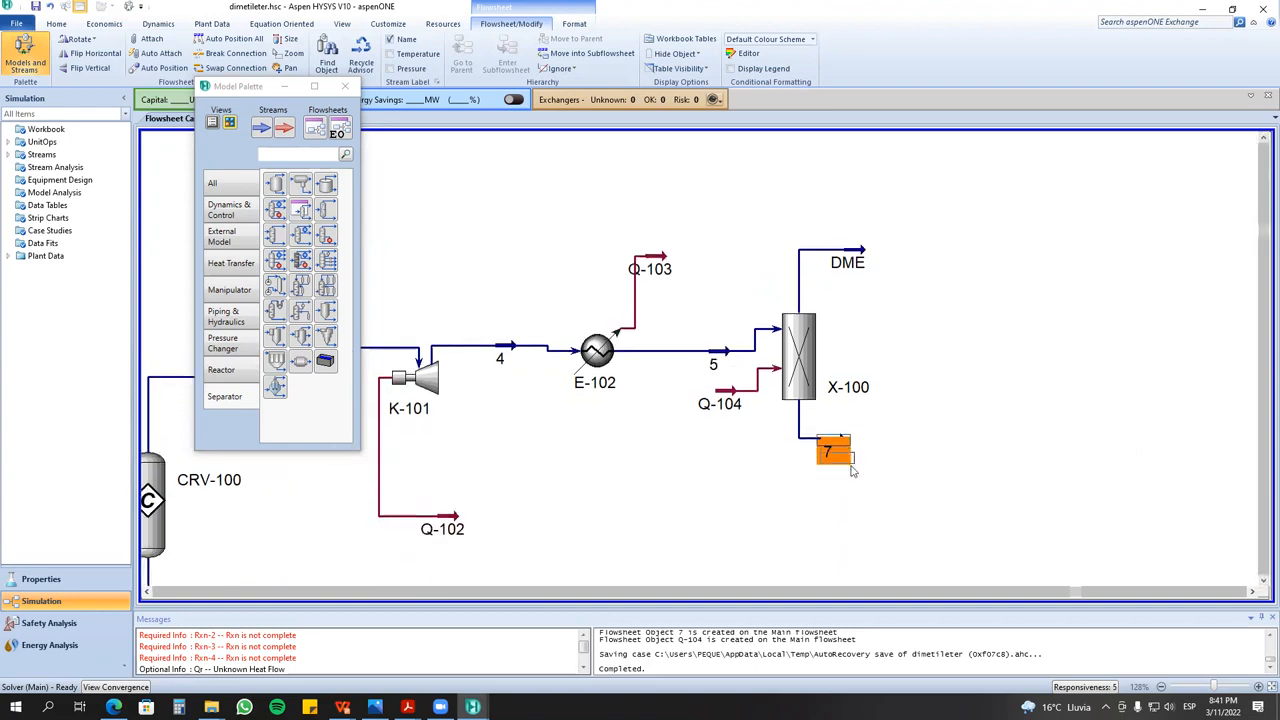
left_click_drag(854, 487, 865, 502)
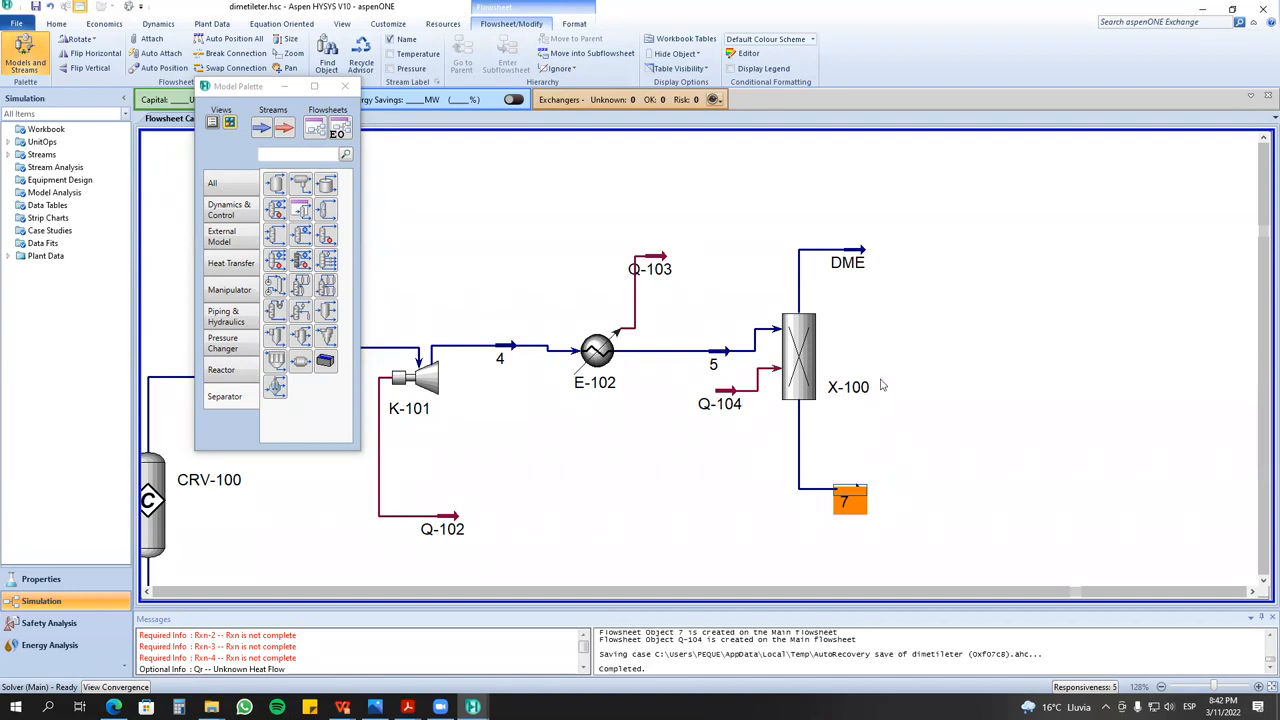
left_click_drag(718, 286, 900, 457)
left_click_drag(728, 396, 703, 400)
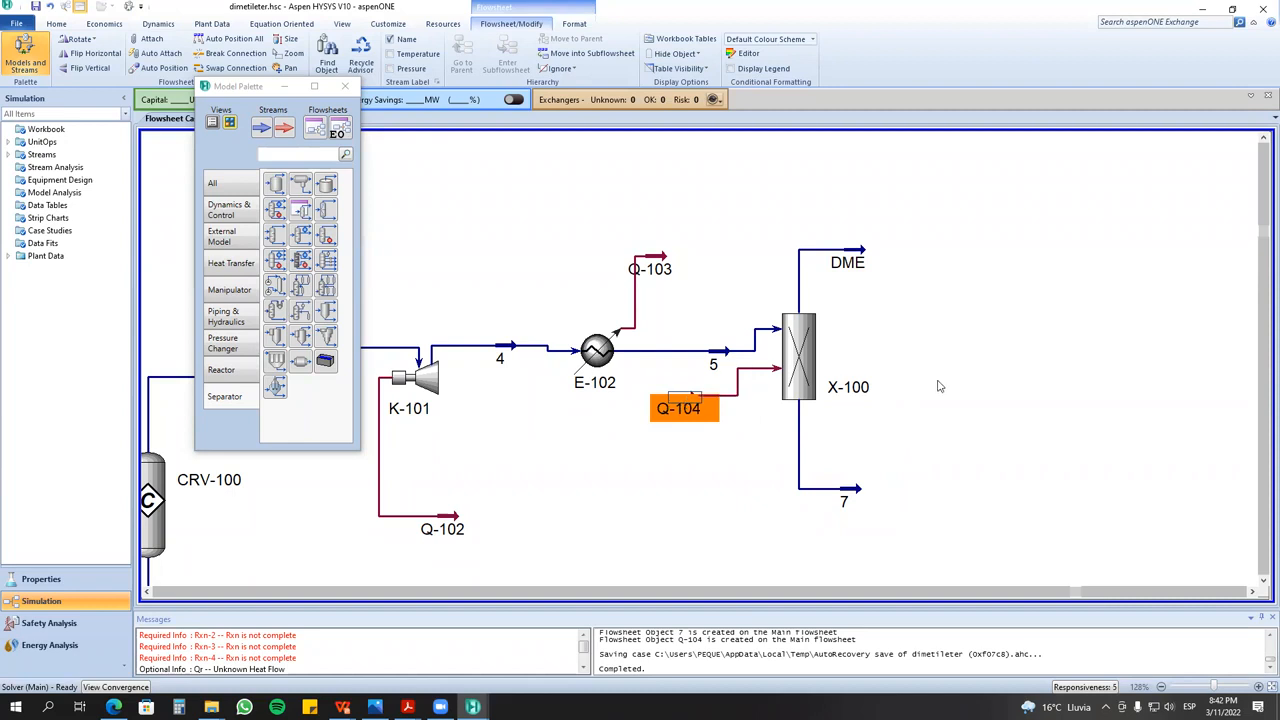
- Move stream 7 still farther below X-100 on the flowsheet
left_click(808, 348)
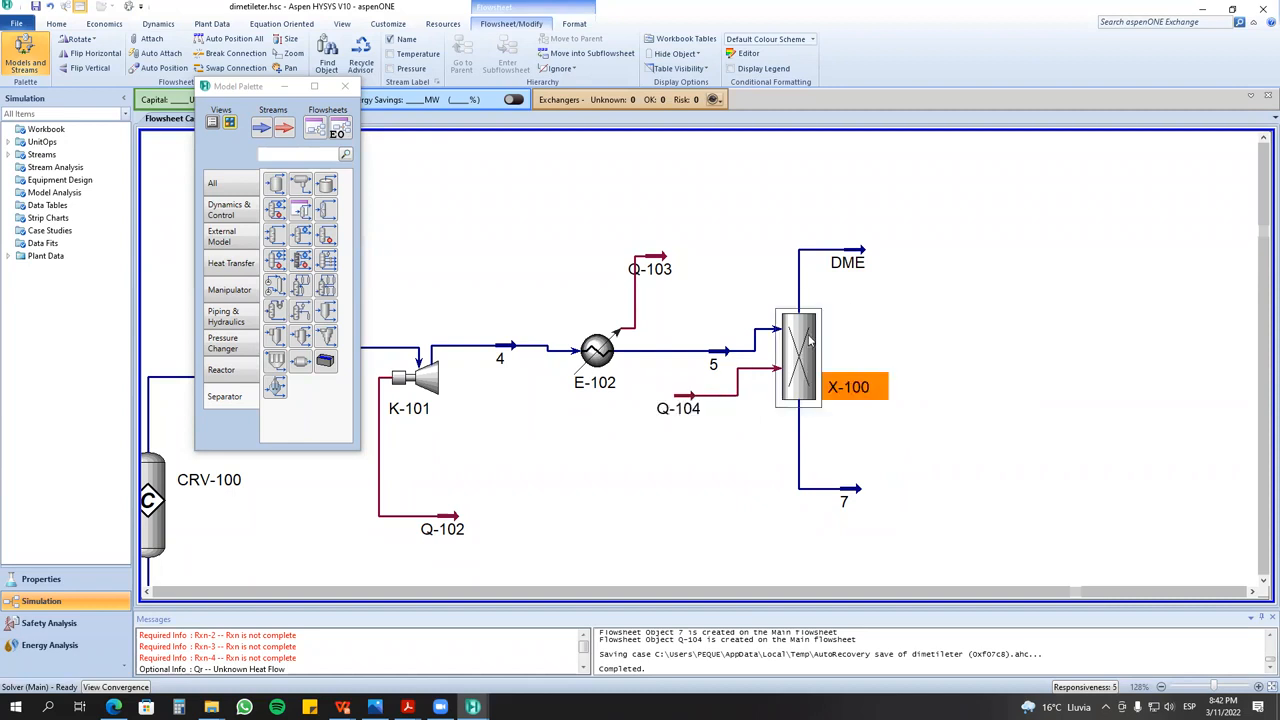
left_click(1253, 592)
left_click(1263, 581)
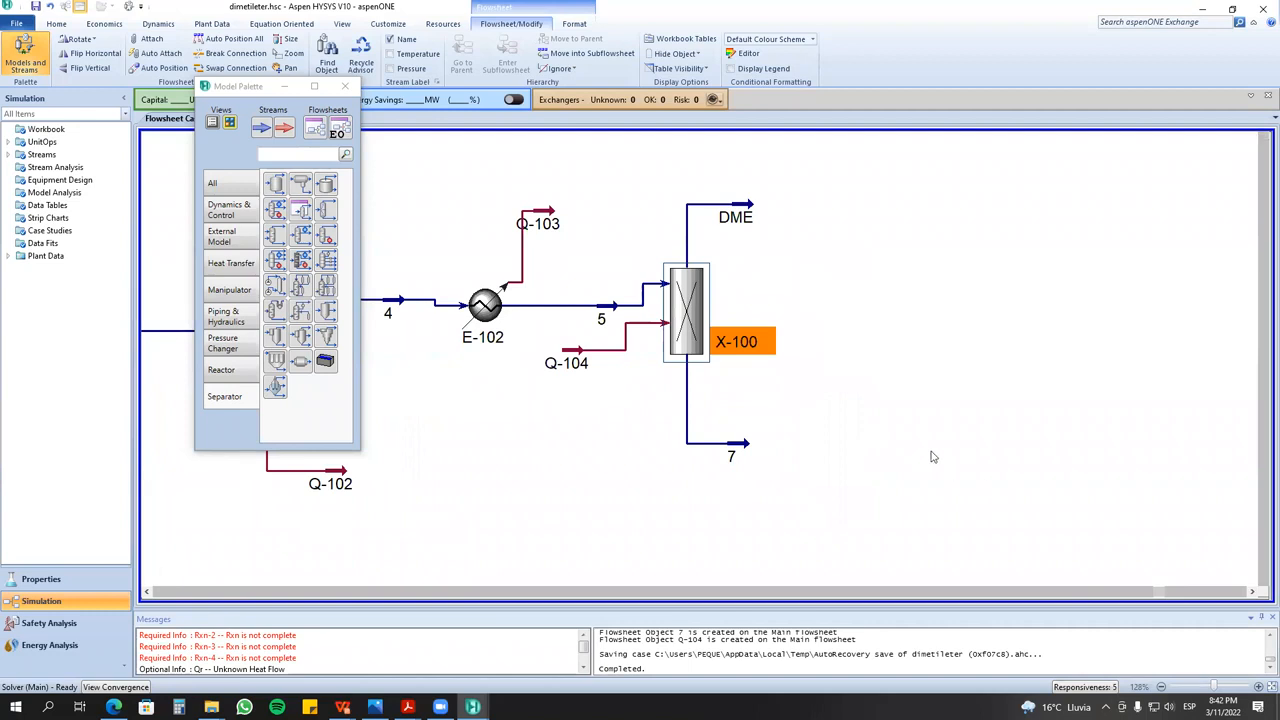
left_click_drag(743, 446, 762, 512)
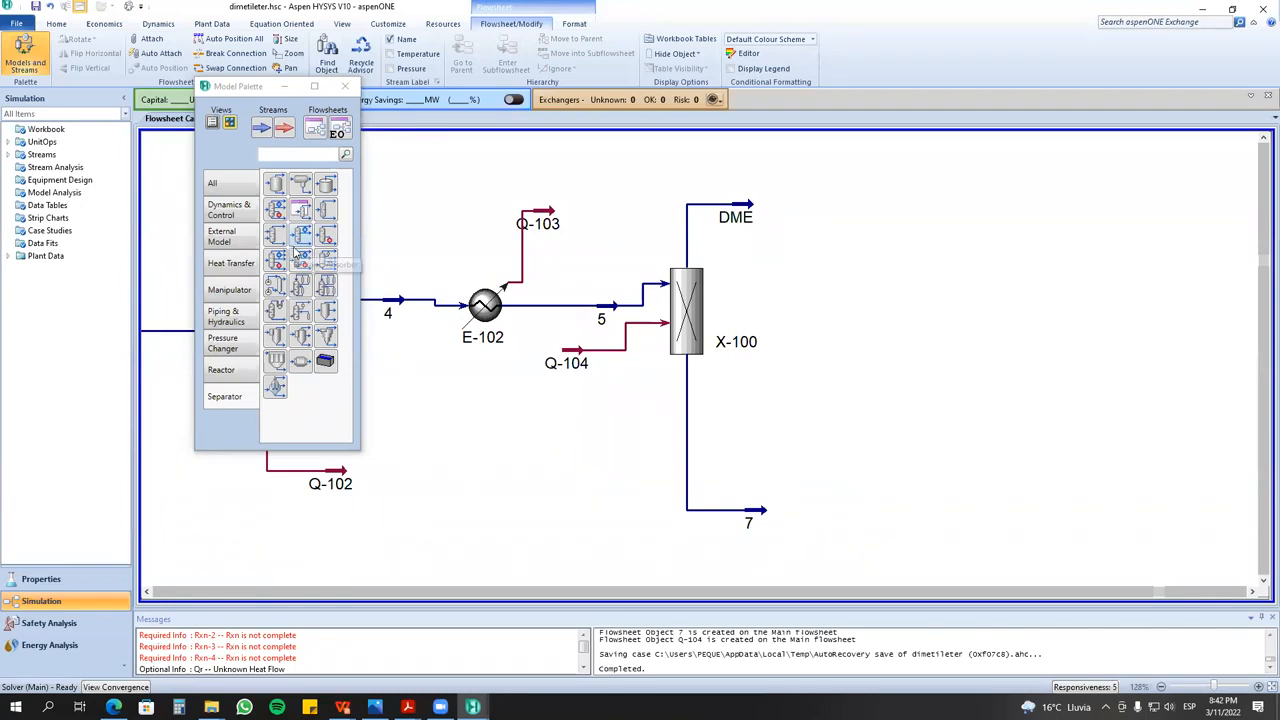
mouse_move(390, 330)
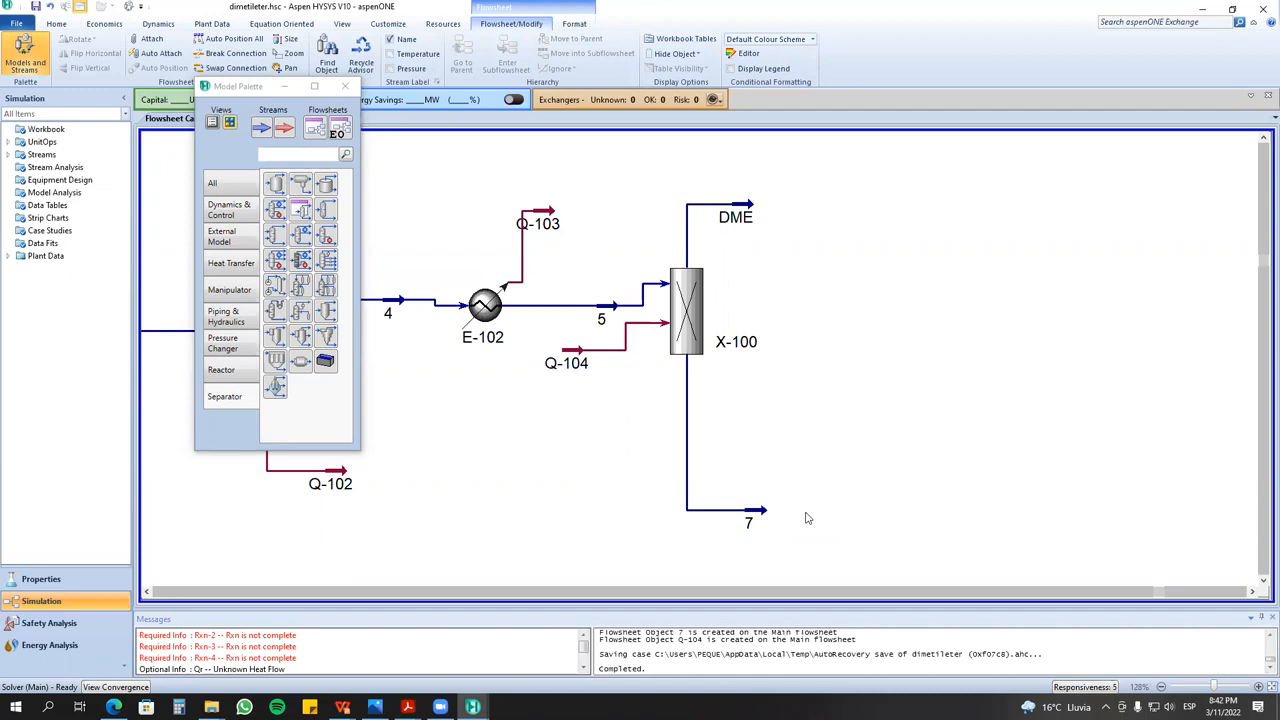
key("XF86AudioLowerVolume")
key("XF86AudioRaiseVolume")
key("XF86AudioRaiseVolume")
key("XF86AudioRaiseVolume")
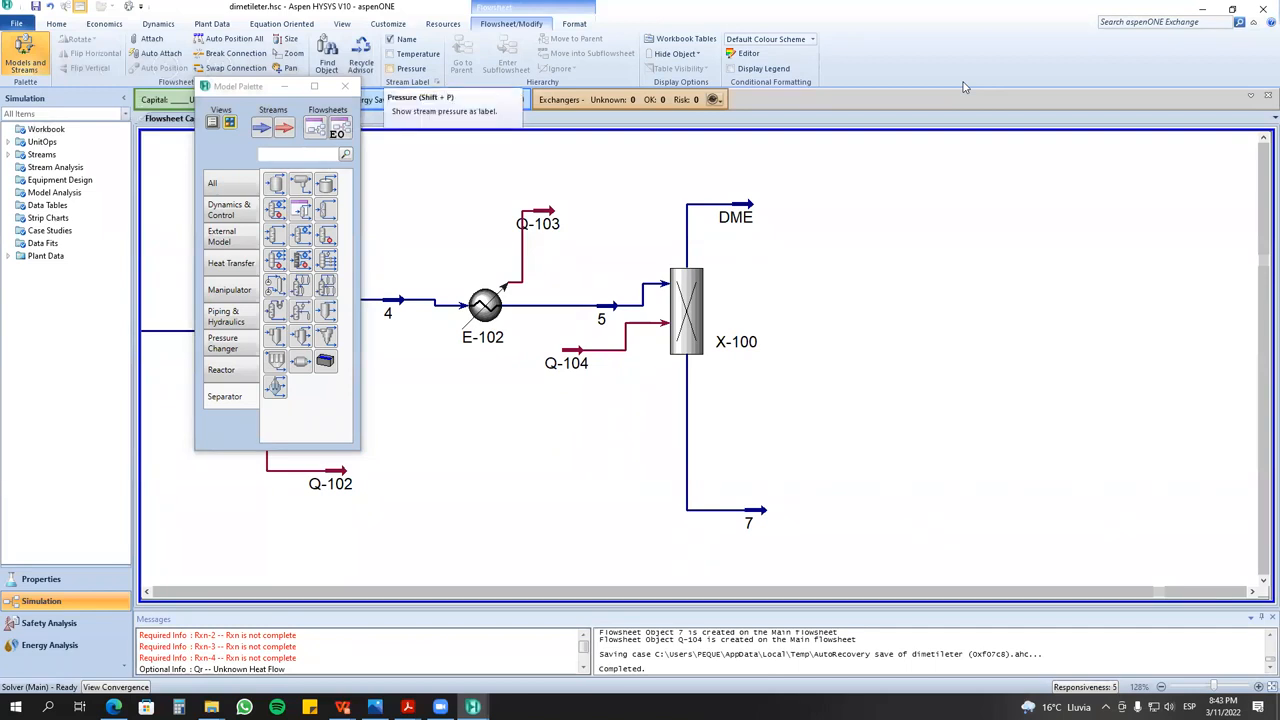
key("XF86AudioRaiseVolume")
key("XF86AudioRaiseVolume")
key("XF86AudioRaiseVolume")
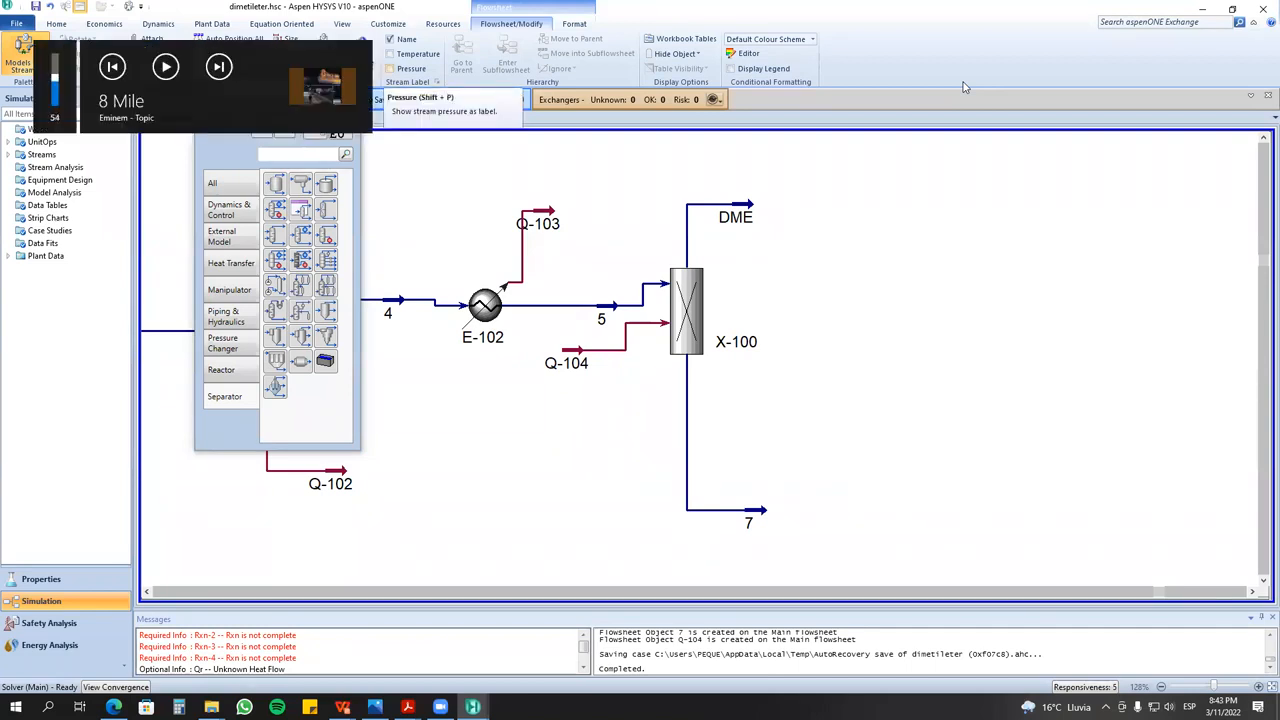
key("XF86AudioLowerVolume")
key("XF86AudioLowerVolume")
key("XF86AudioLowerVolume")
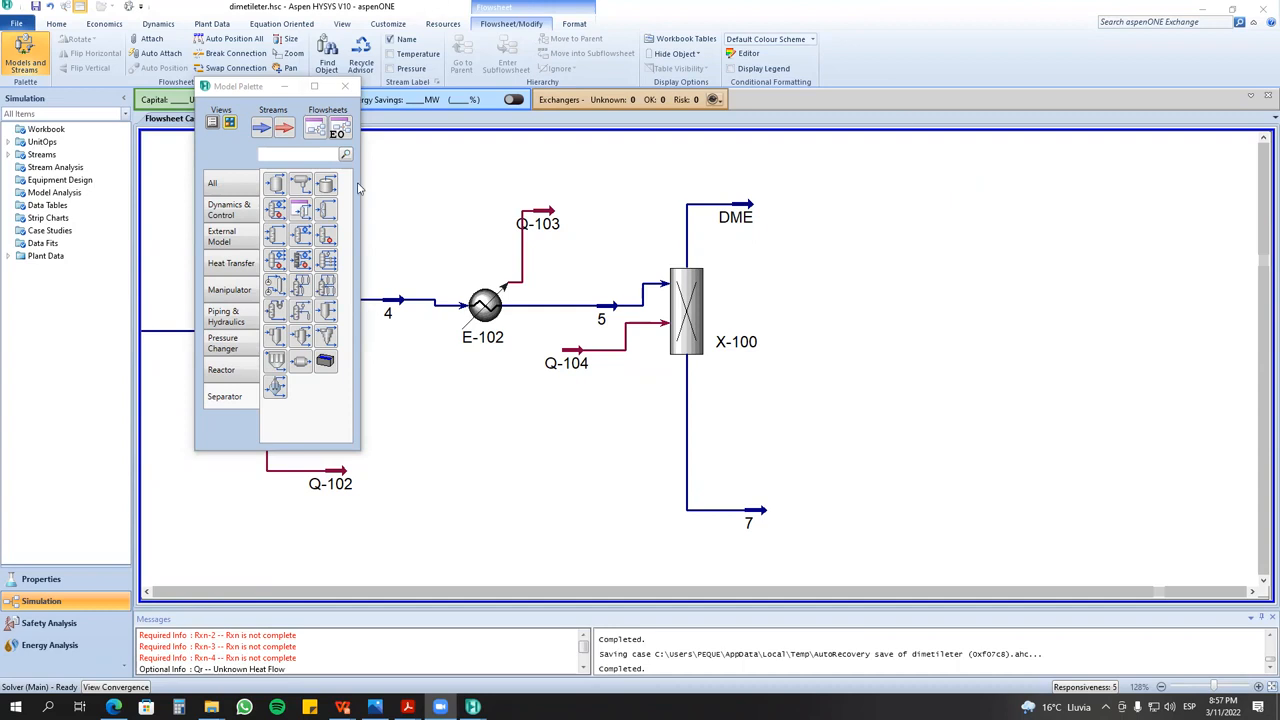
- Move the Model Palette clear of compressor K-101 and bring stream 7 back up closer to X-100
left_click_drag(245, 87, 121, 160)
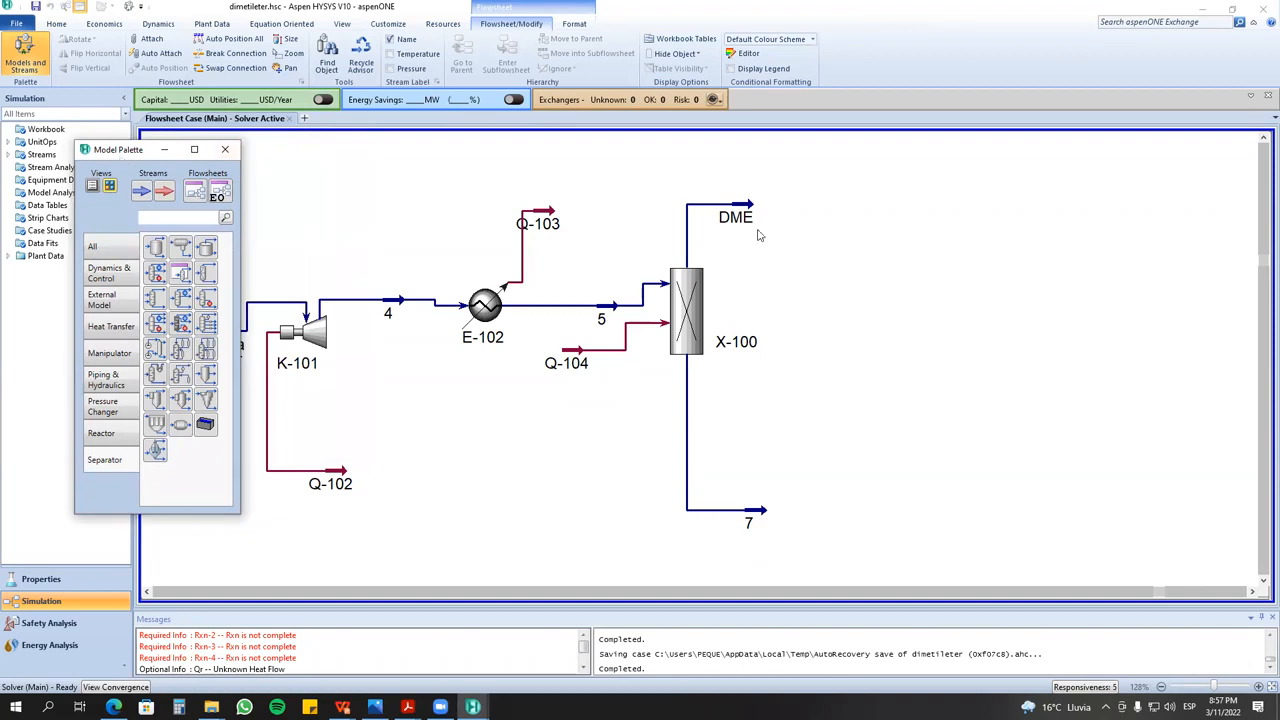
double_click(731, 340)
left_click(701, 140)
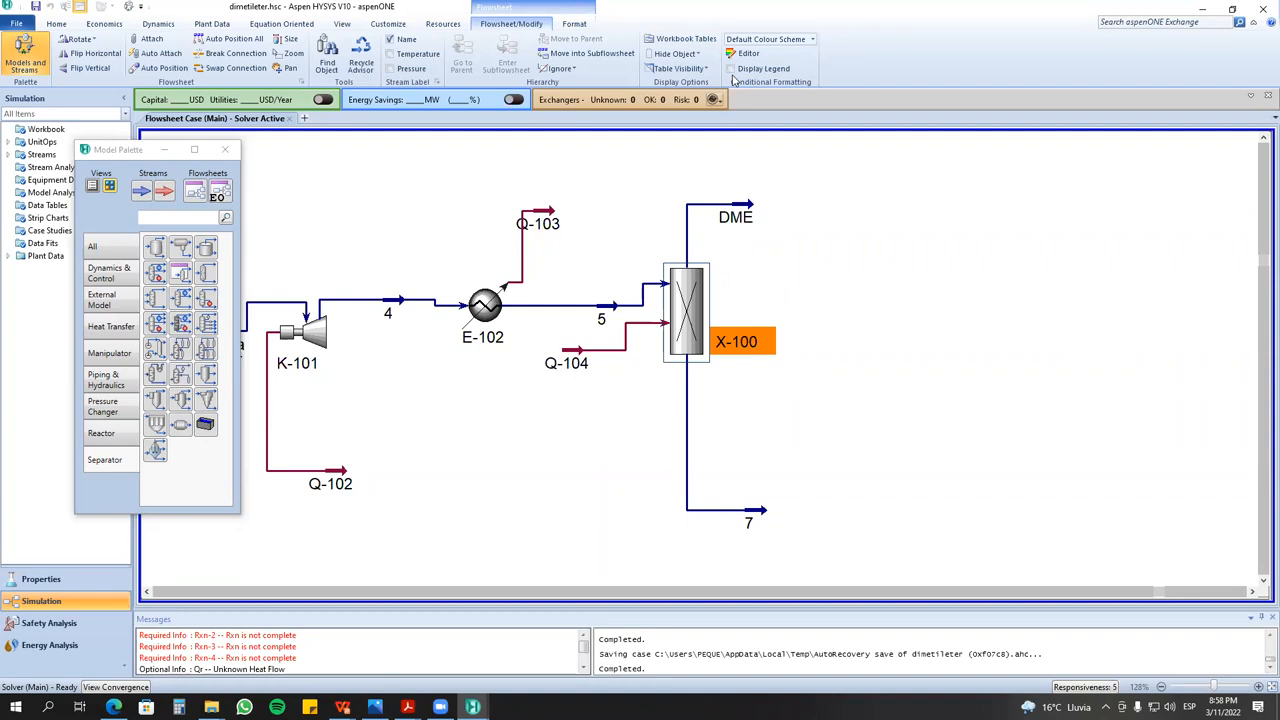
left_click(755, 517)
left_click_drag(728, 450, 734, 453)
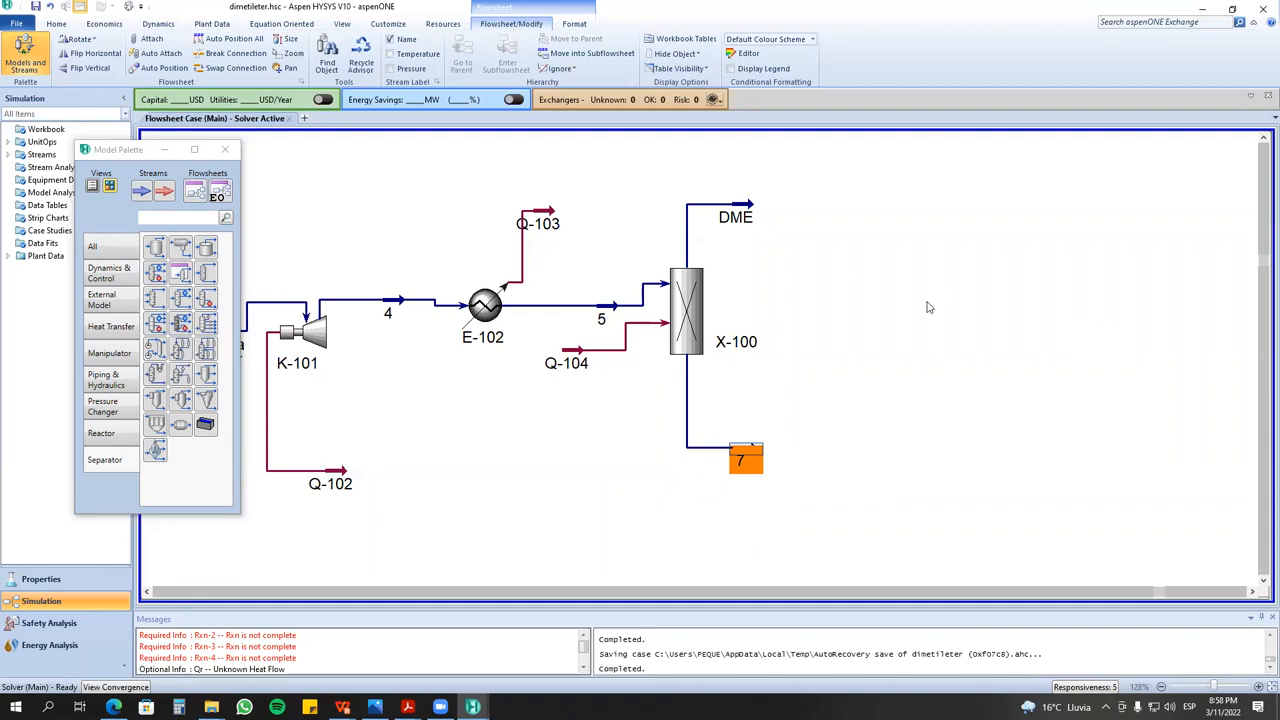
- Place a second component splitter beyond stream 7, with two material streams for its products and an energy stream beside it
left_click_drag(204, 295, 830, 470)
left_click_drag(142, 190, 706, 510)
left_click_drag(152, 200, 762, 372)
left_click_drag(722, 503, 855, 543)
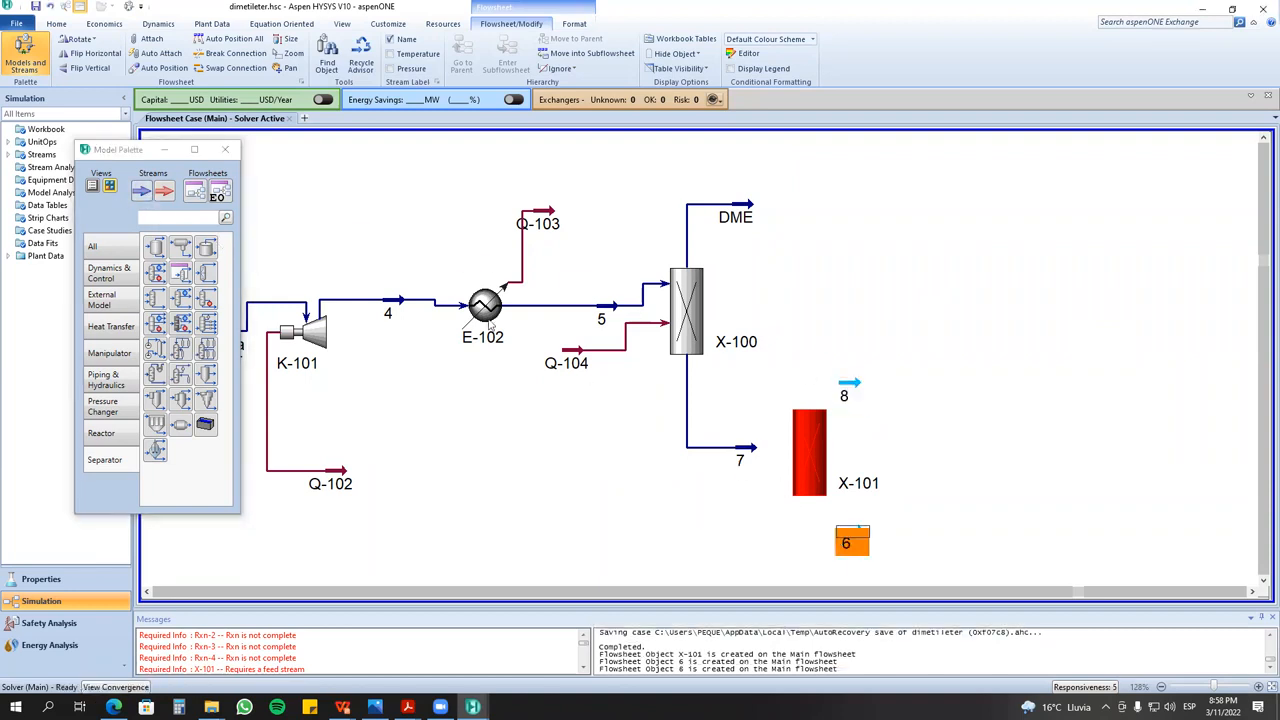
left_click(754, 504)
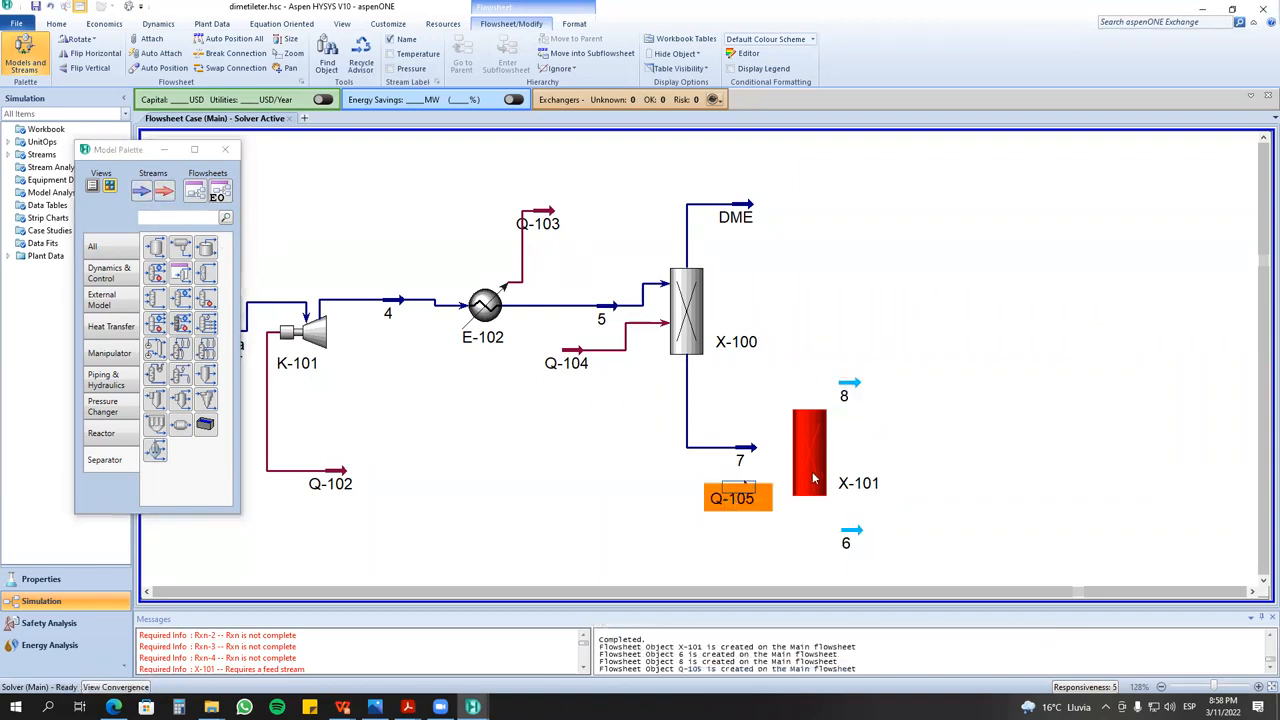
- Connect splitter X-101 with stream 7 as inlet, 8 as overhead outlet, 6 as bottoms outlet and Q-105 as energy stream
double_click(812, 471)
left_click(246, 250)
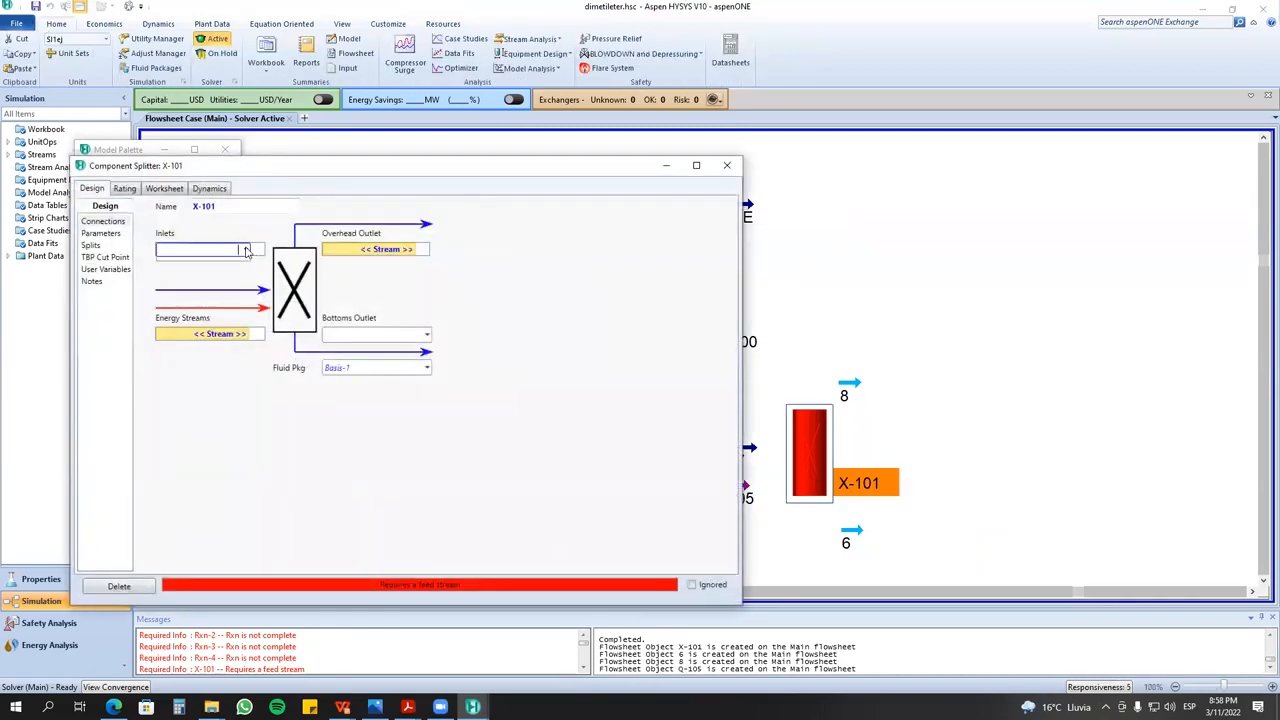
left_click(246, 250)
left_click(200, 295)
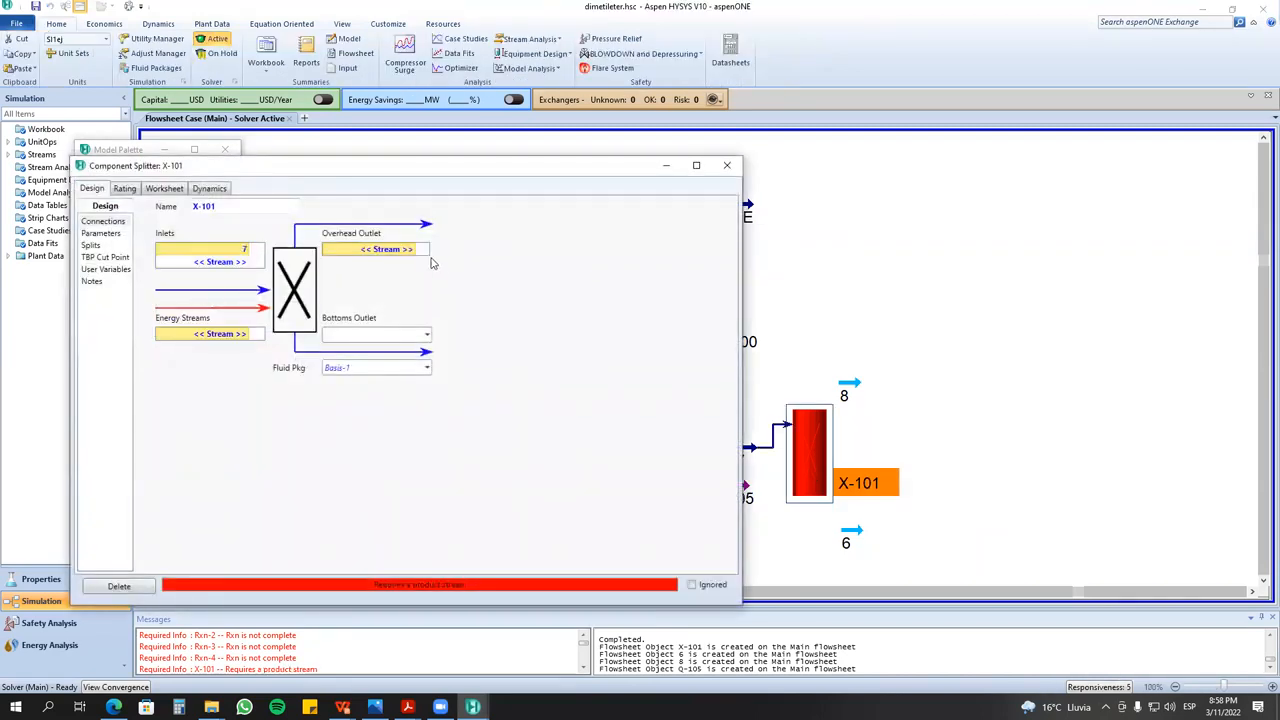
left_click(411, 249)
left_click(411, 249)
left_click(390, 295)
left_click(427, 335)
left_click(400, 367)
left_click(246, 334)
left_click(246, 334)
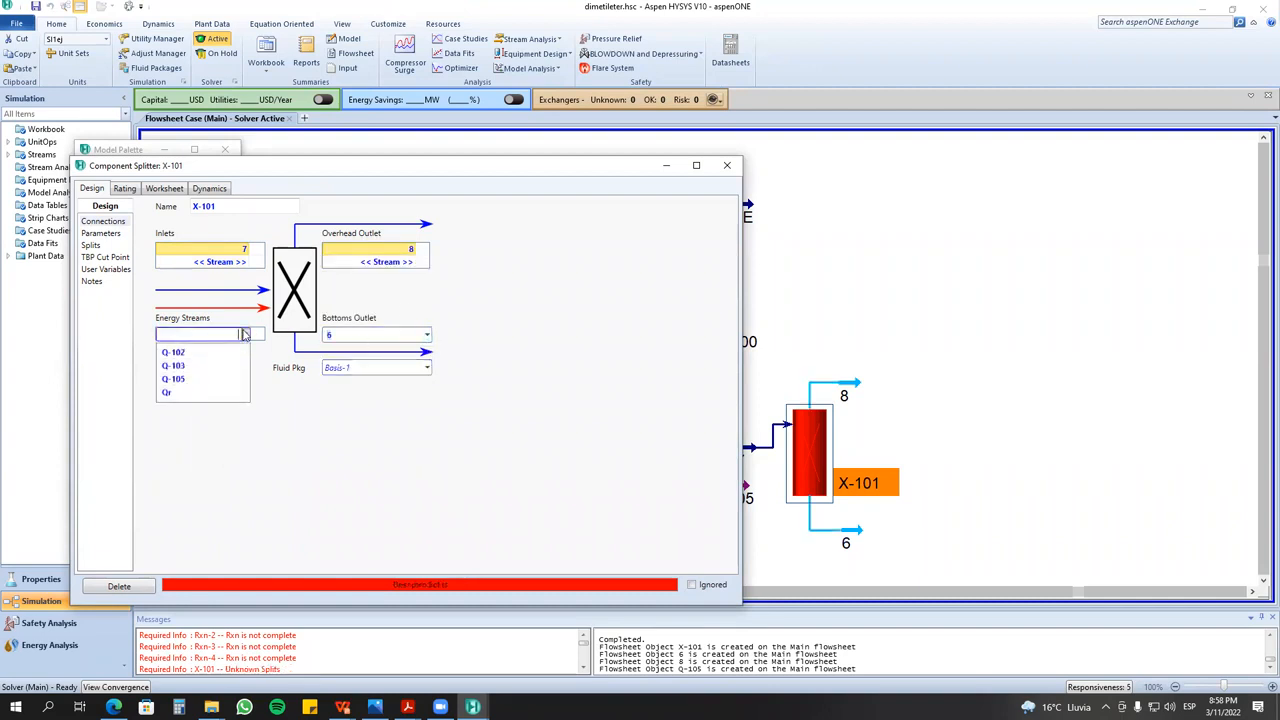
left_click(201, 379)
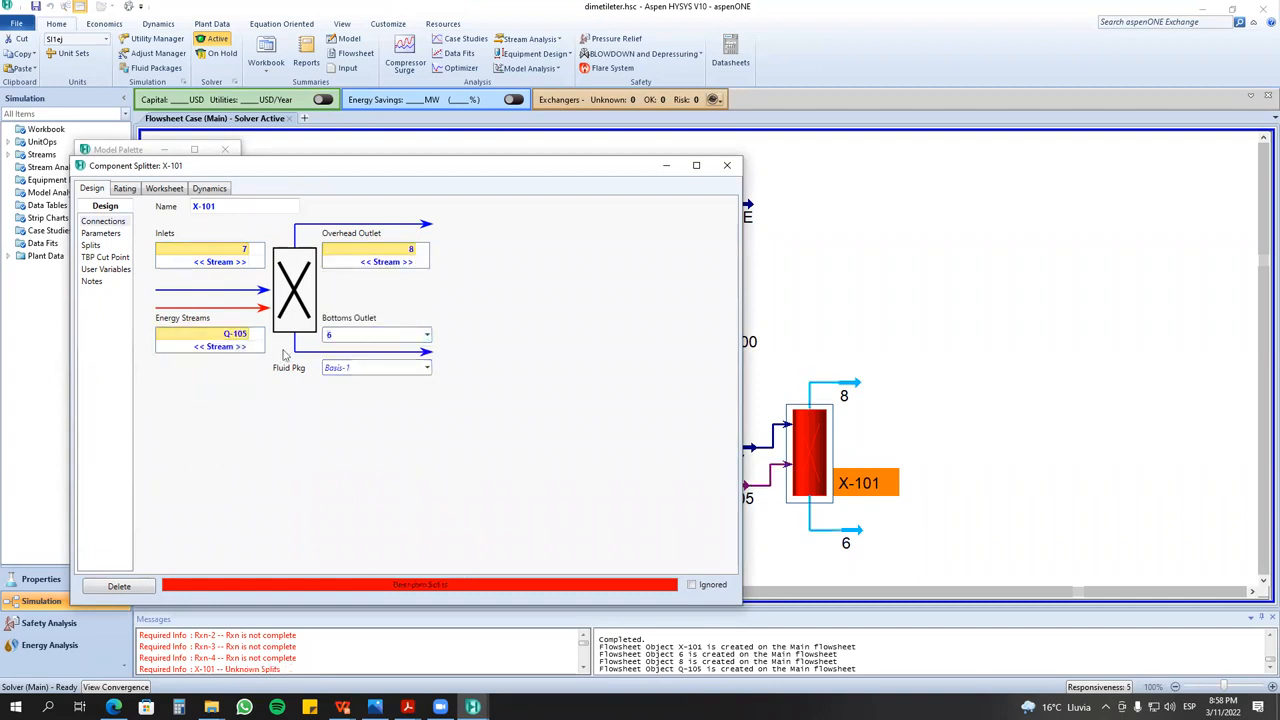
- Equalize all stream pressures in X-101 and set the vapour fraction of product streams 8 and 6 to 0
left_click(97, 235)
left_click(151, 368)
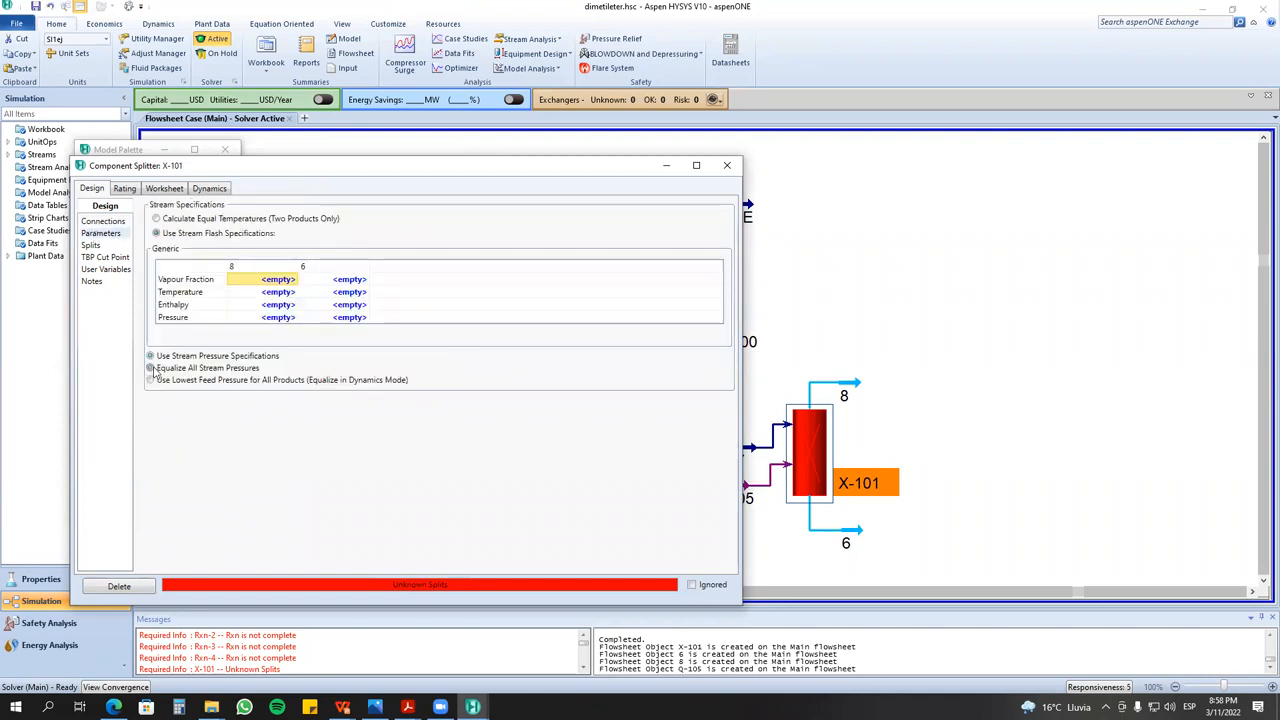
left_click(267, 292)
left_click(279, 282)
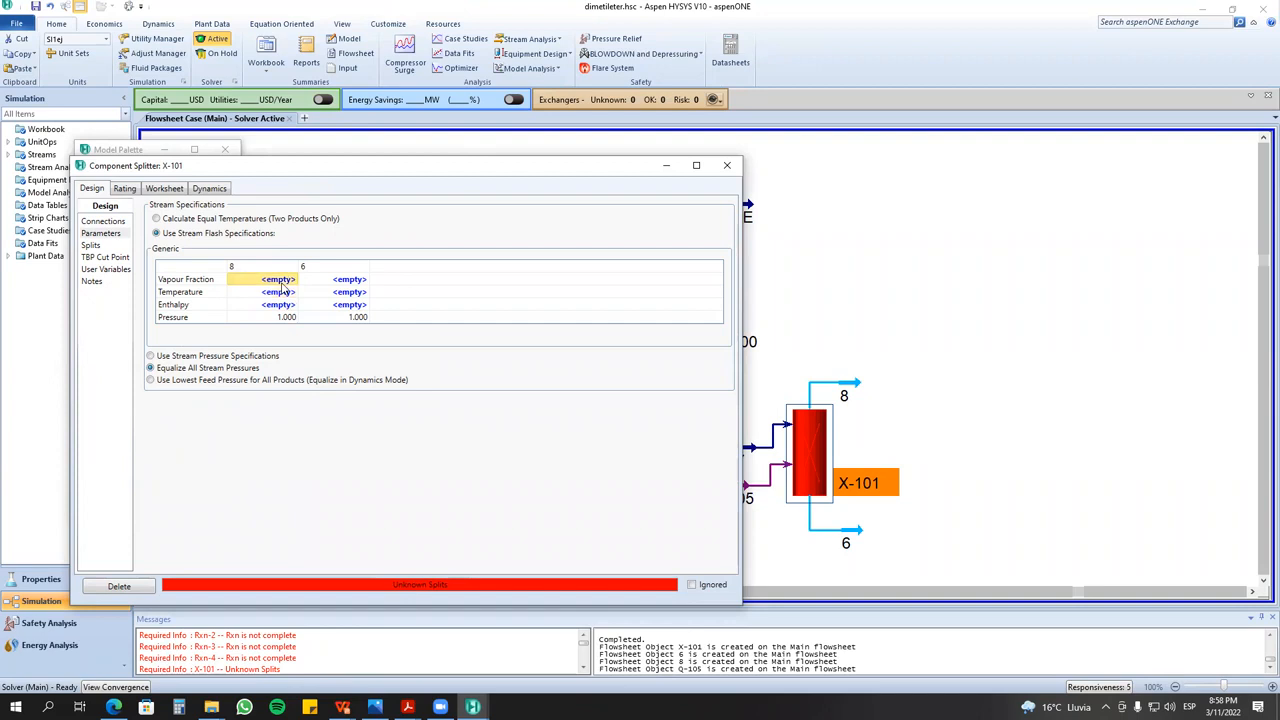
type("0")
key("Tab")
type("0")
key("Return")
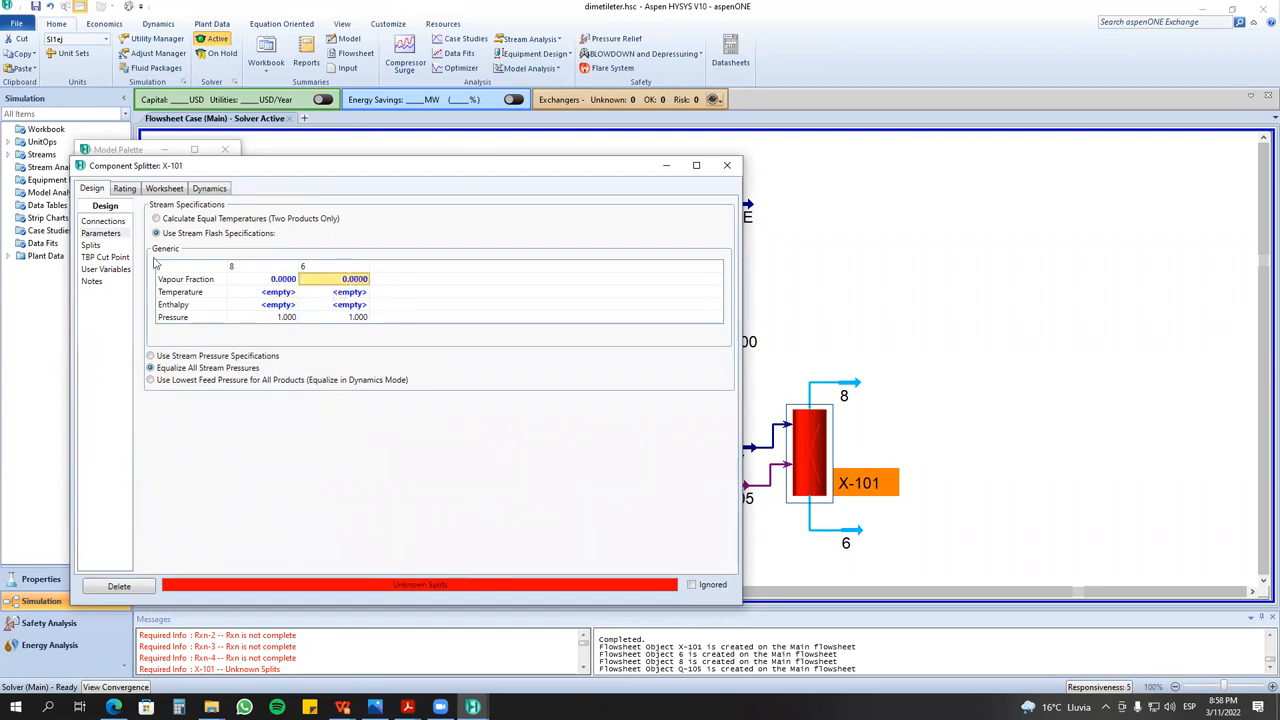
- Check the methanol recovery on the problem slide in WPS Office, return to HYSYS and set X-101's methanol split to stream 8 to 0.95
left_click(103, 245)
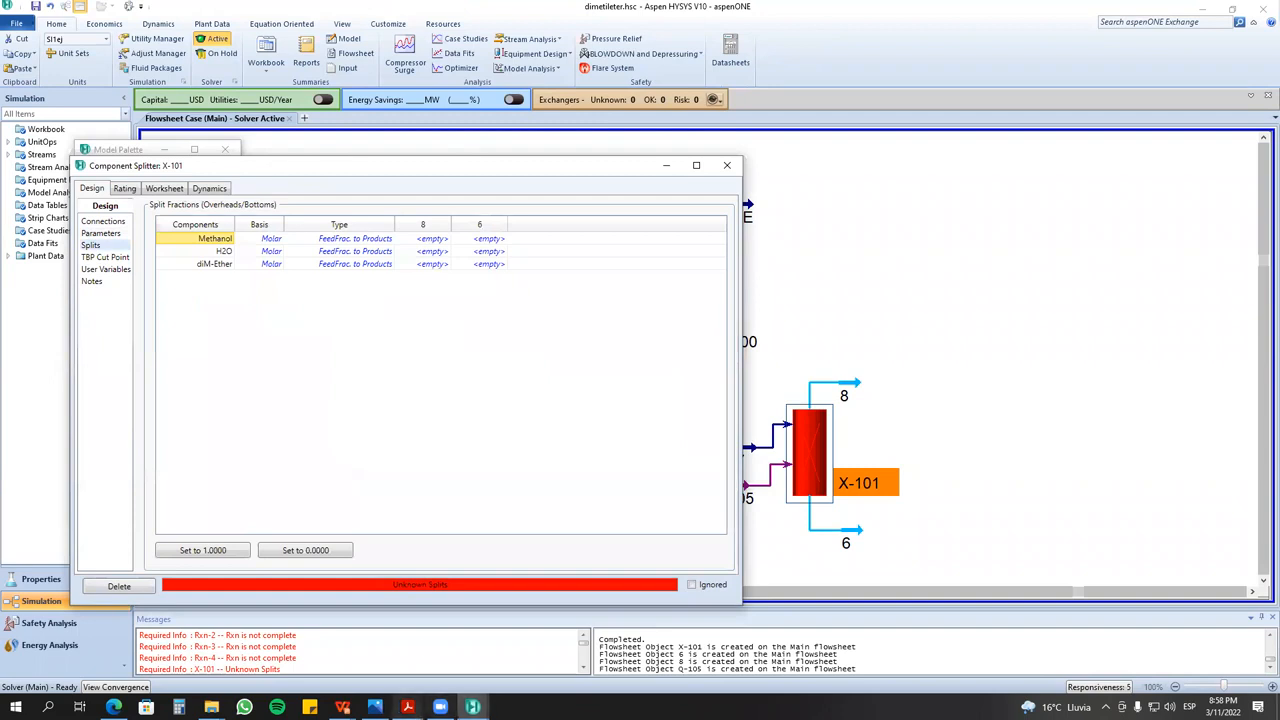
left_click(407, 707)
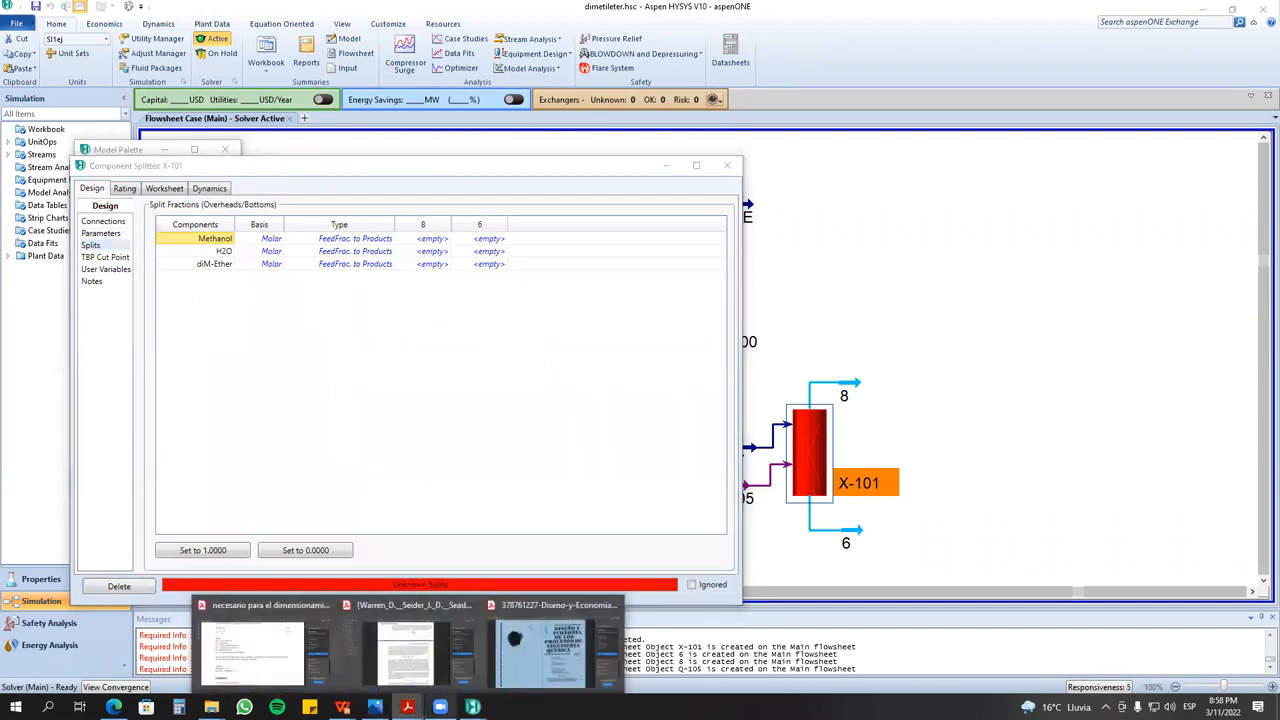
mouse_move(343, 705)
left_click(404, 652)
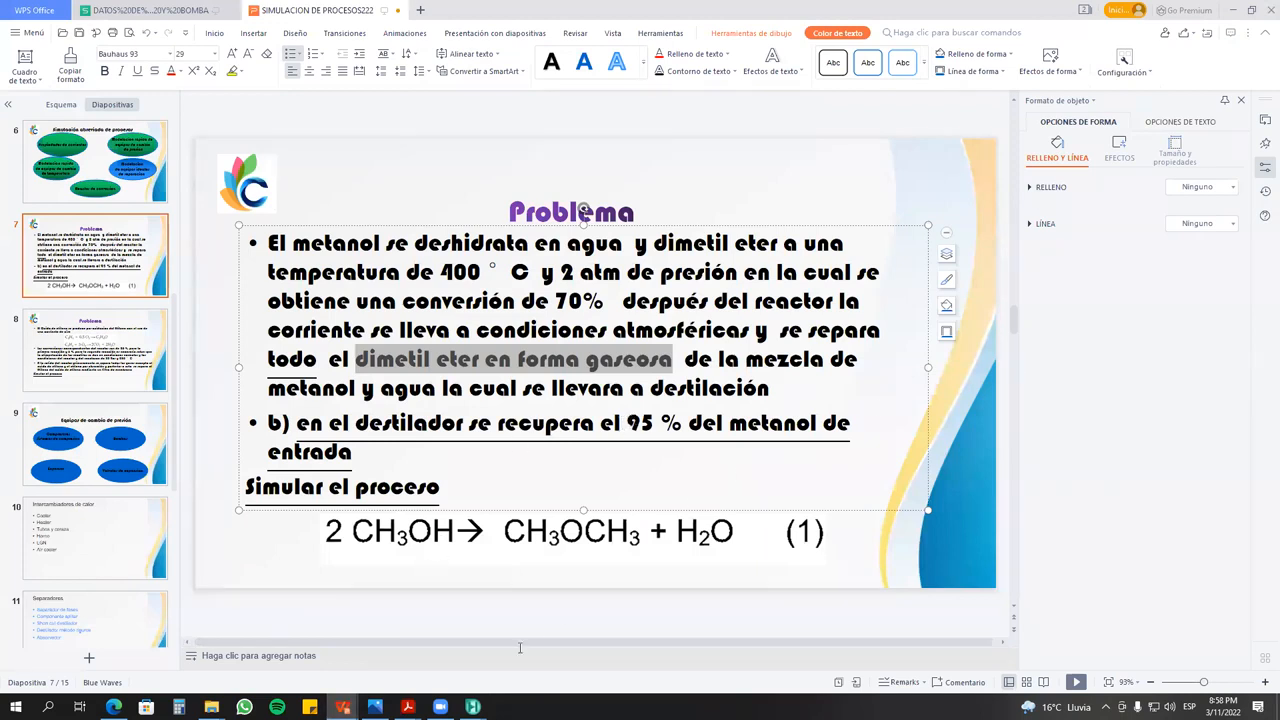
mouse_move(473, 706)
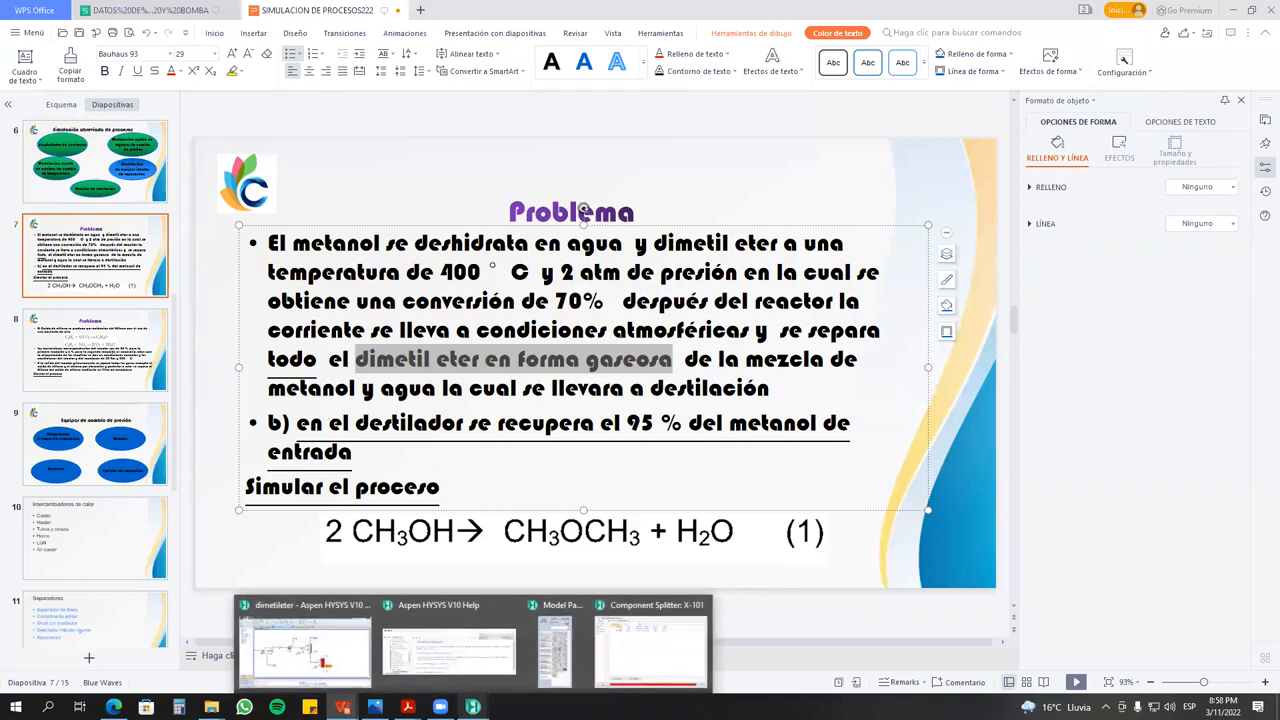
left_click(318, 662)
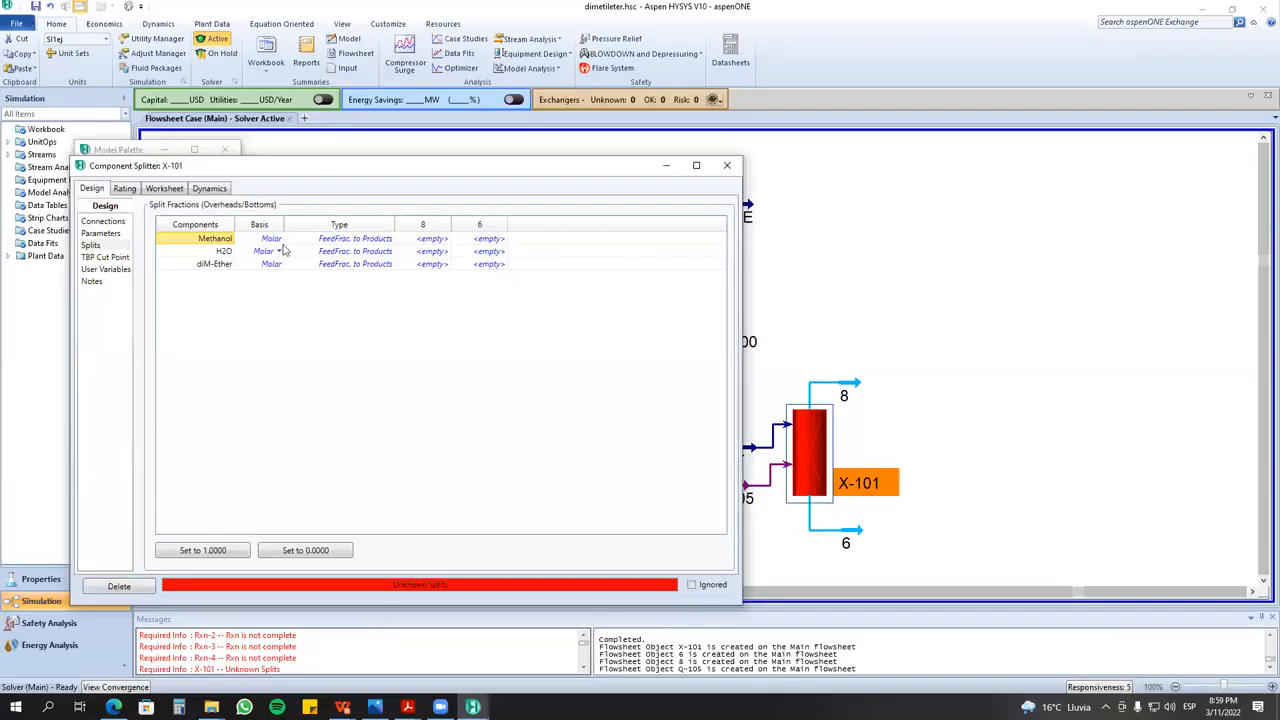
left_click(439, 241)
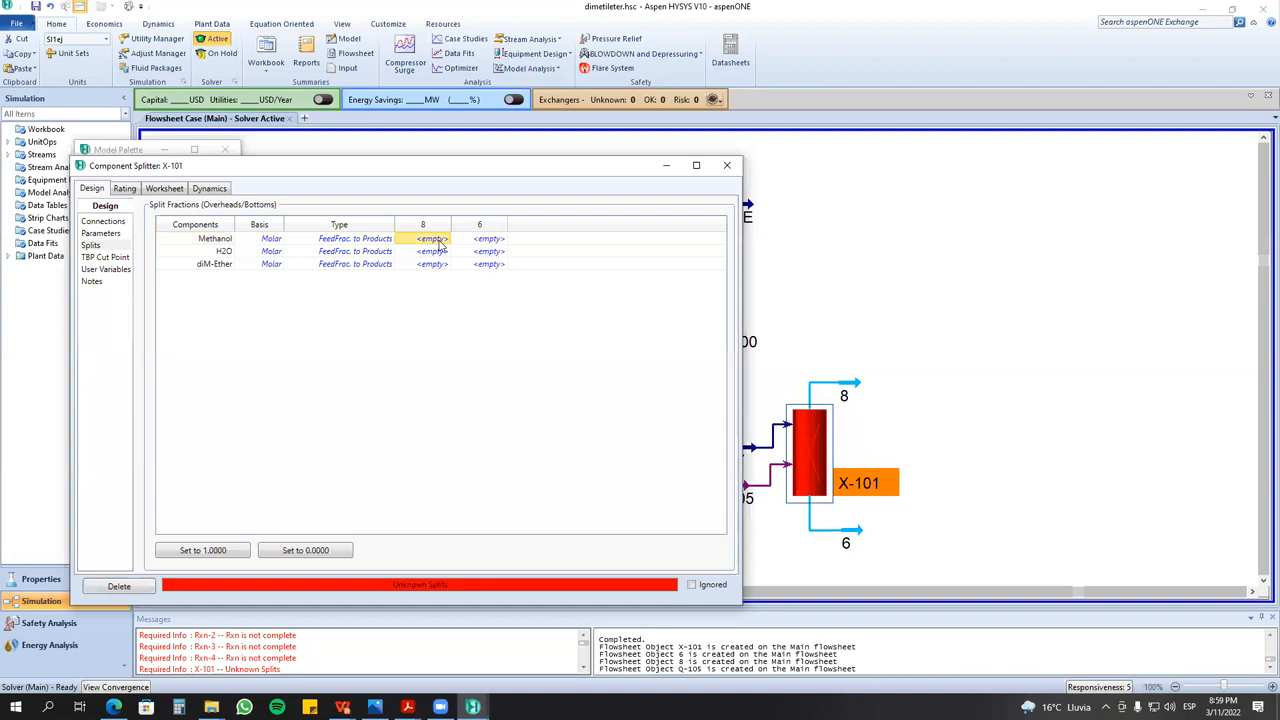
type("0.95")
key("Return")
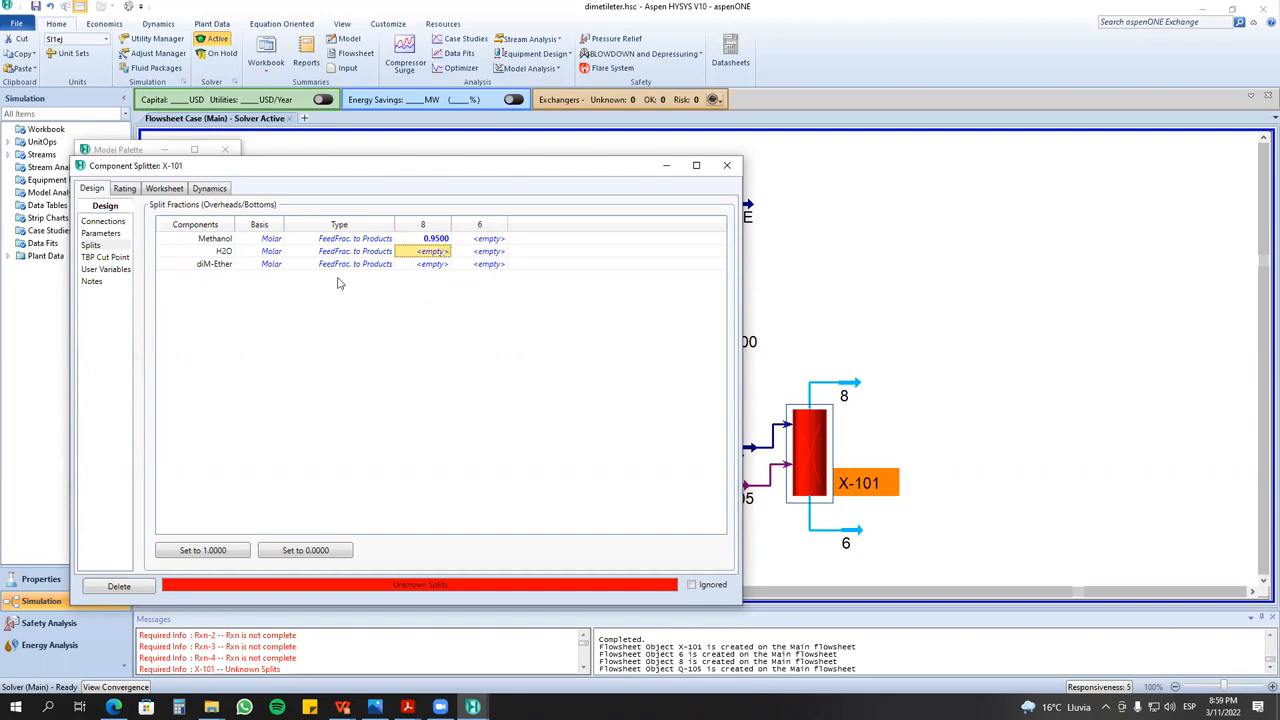
- Set X-101's dimethyl ether split fraction to stream 8 to 0
left_click(409, 267)
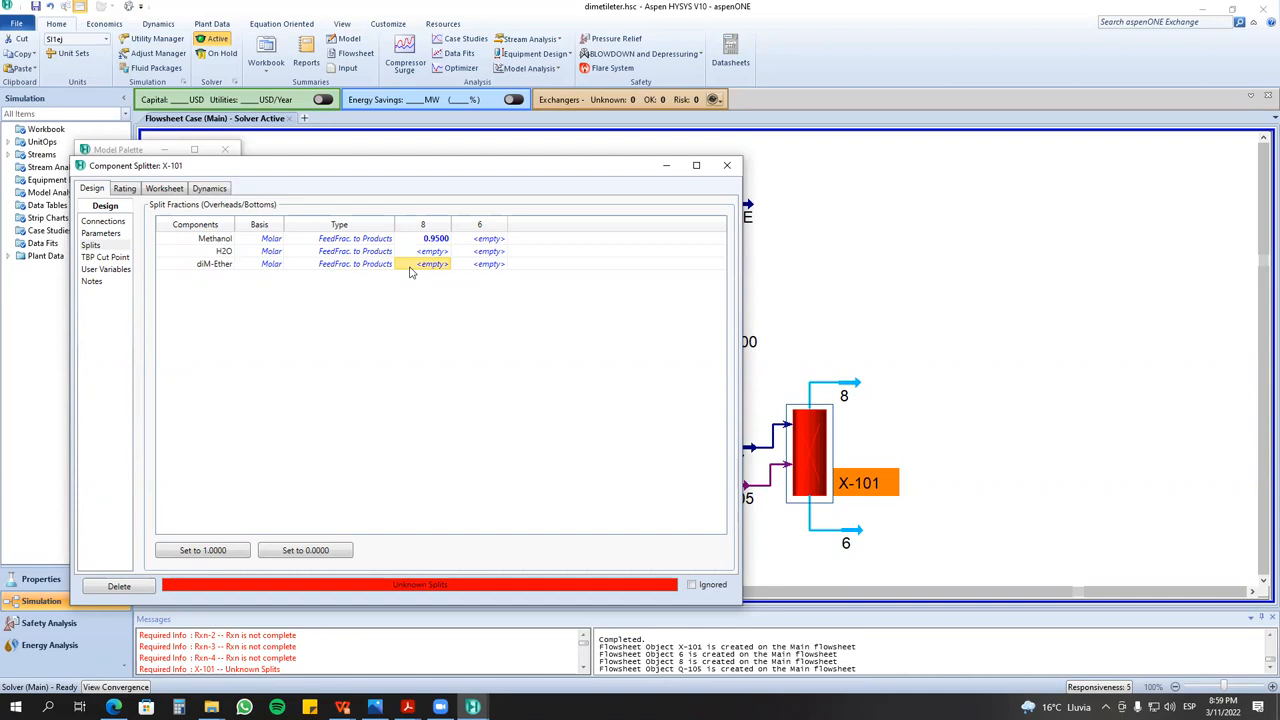
type("0")
key("Return")
- Specify water in X-101 as Fraction in Products, with a molar fraction of 0.01 in stream 8
left_click(388, 252)
left_click(391, 252)
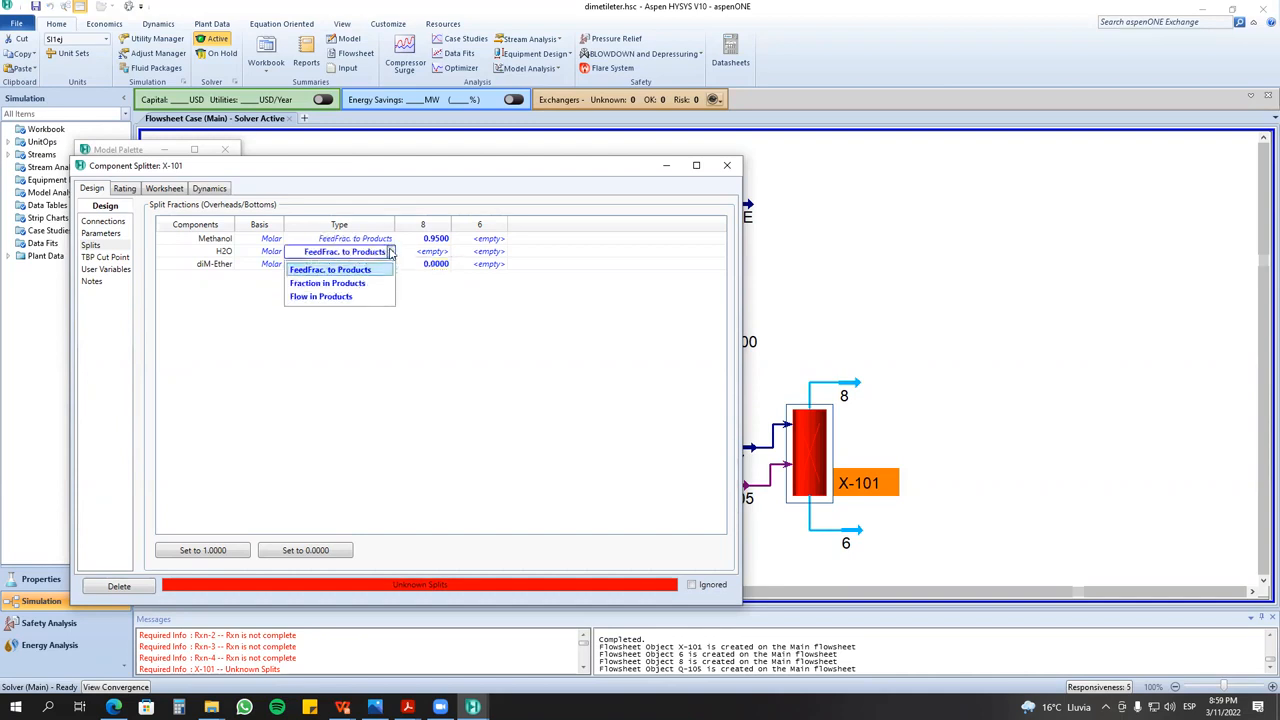
left_click(327, 283)
left_click(434, 253)
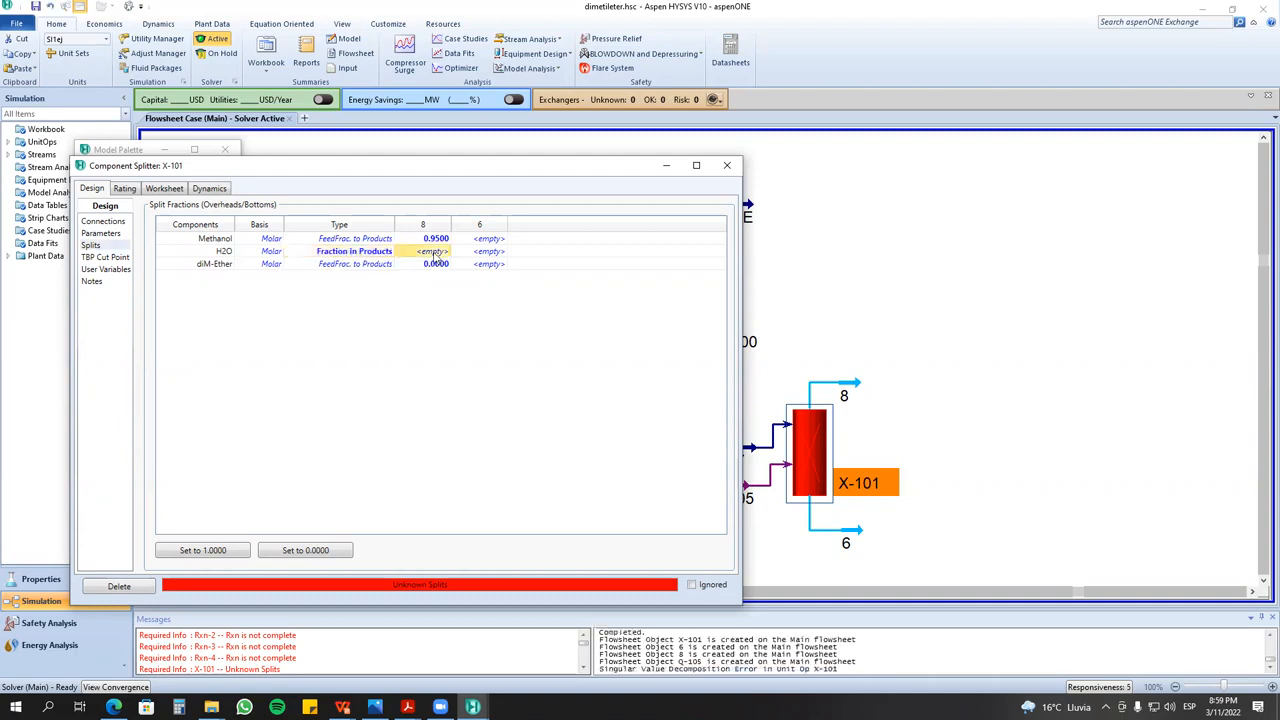
type("0.01")
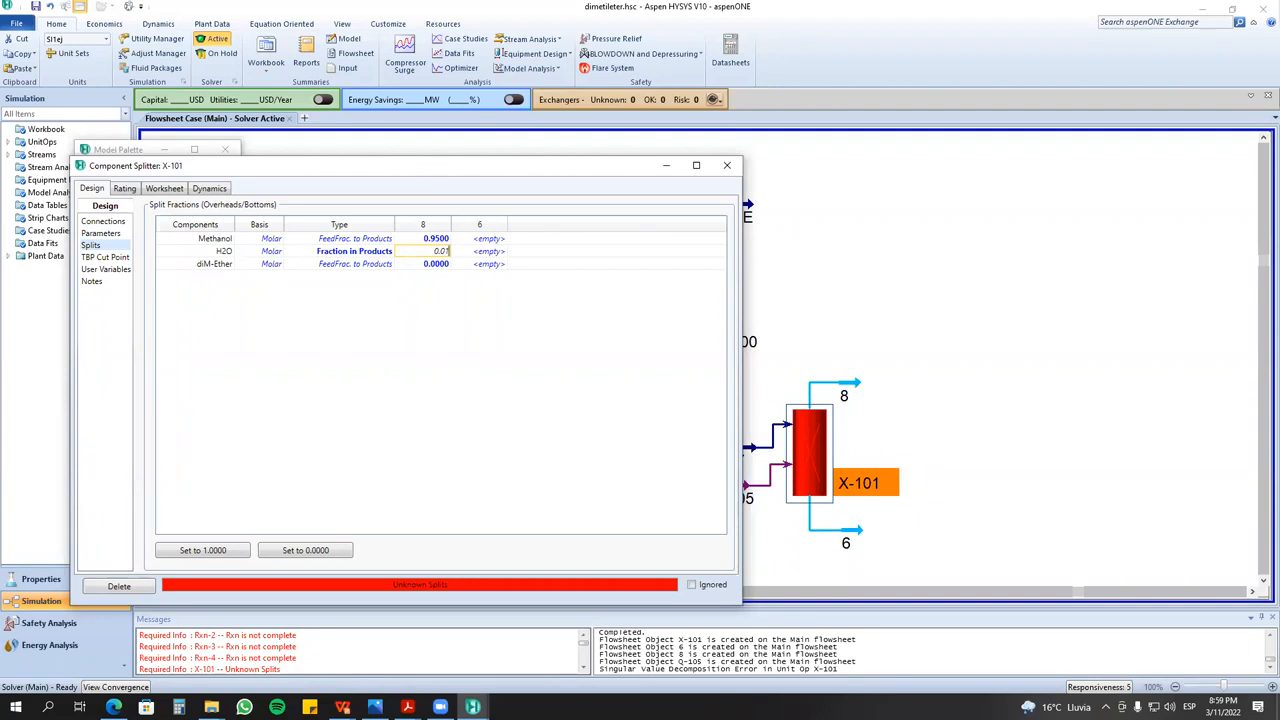
key("Return")
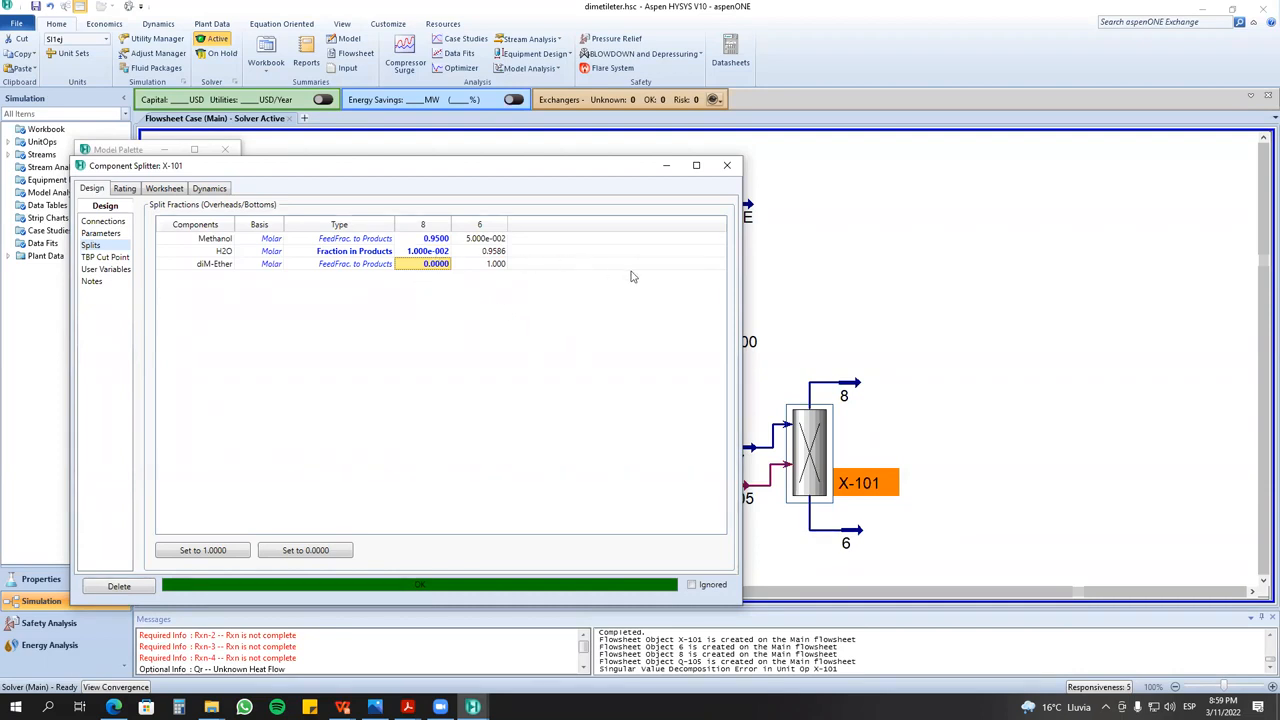
- Shift the X-101 window slightly aside and examine the composition of overhead stream 8
left_click(1012, 491)
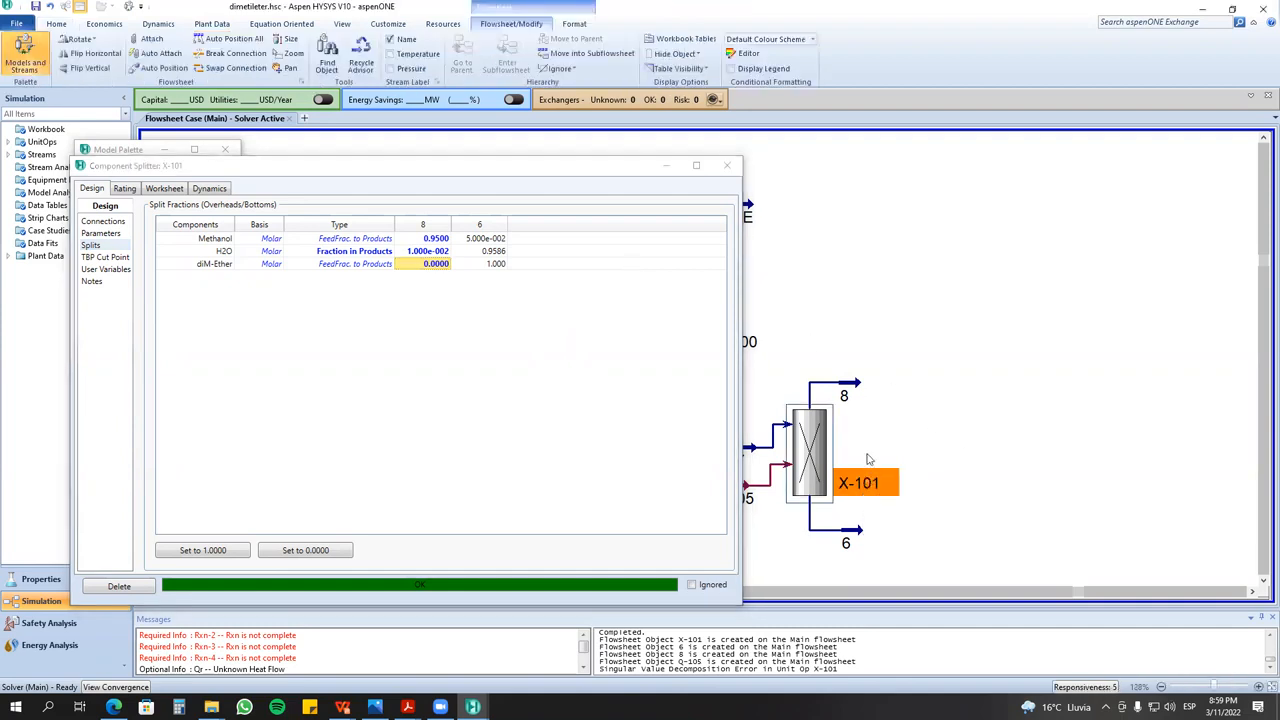
left_click(469, 167)
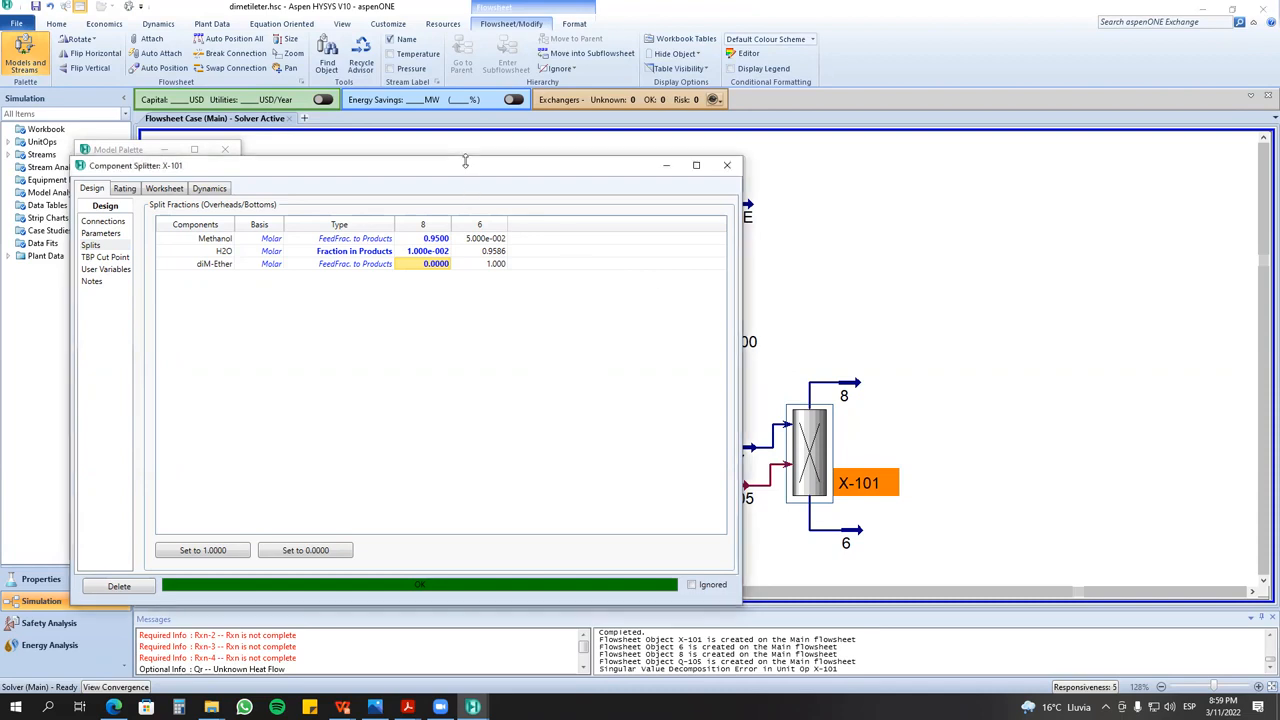
left_click_drag(469, 167, 455, 162)
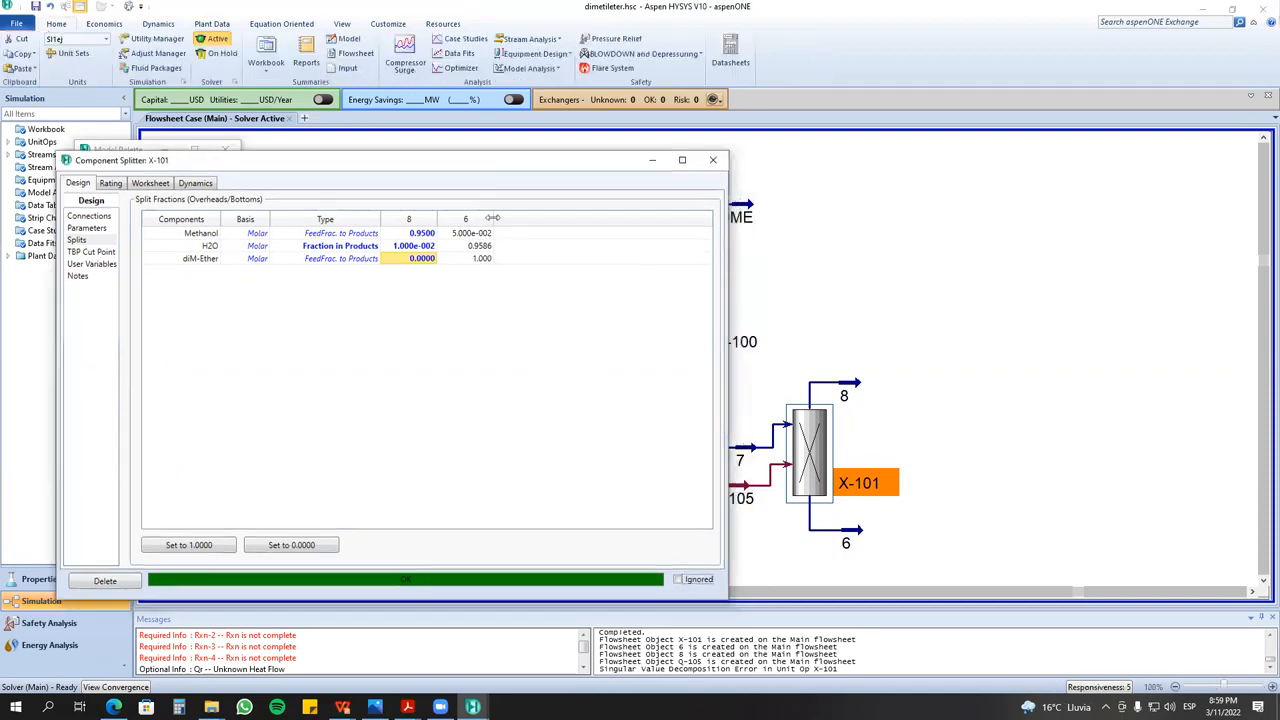
double_click(848, 397)
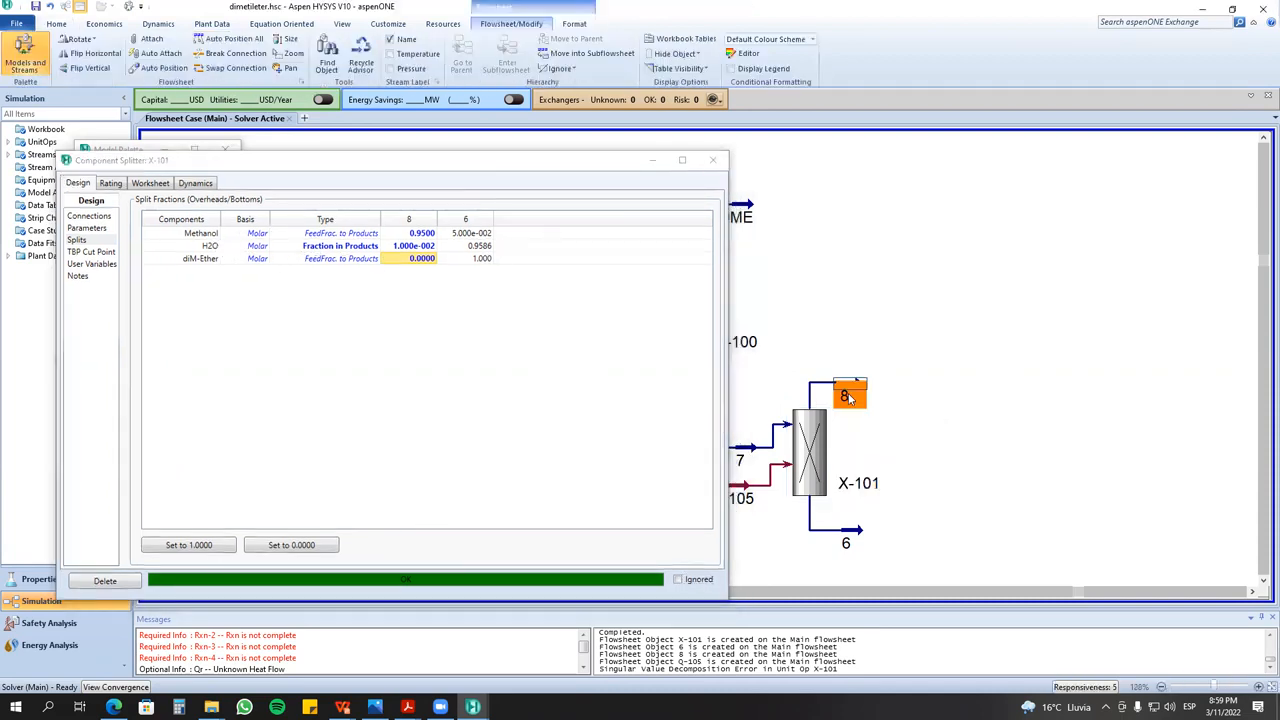
left_click(141, 268)
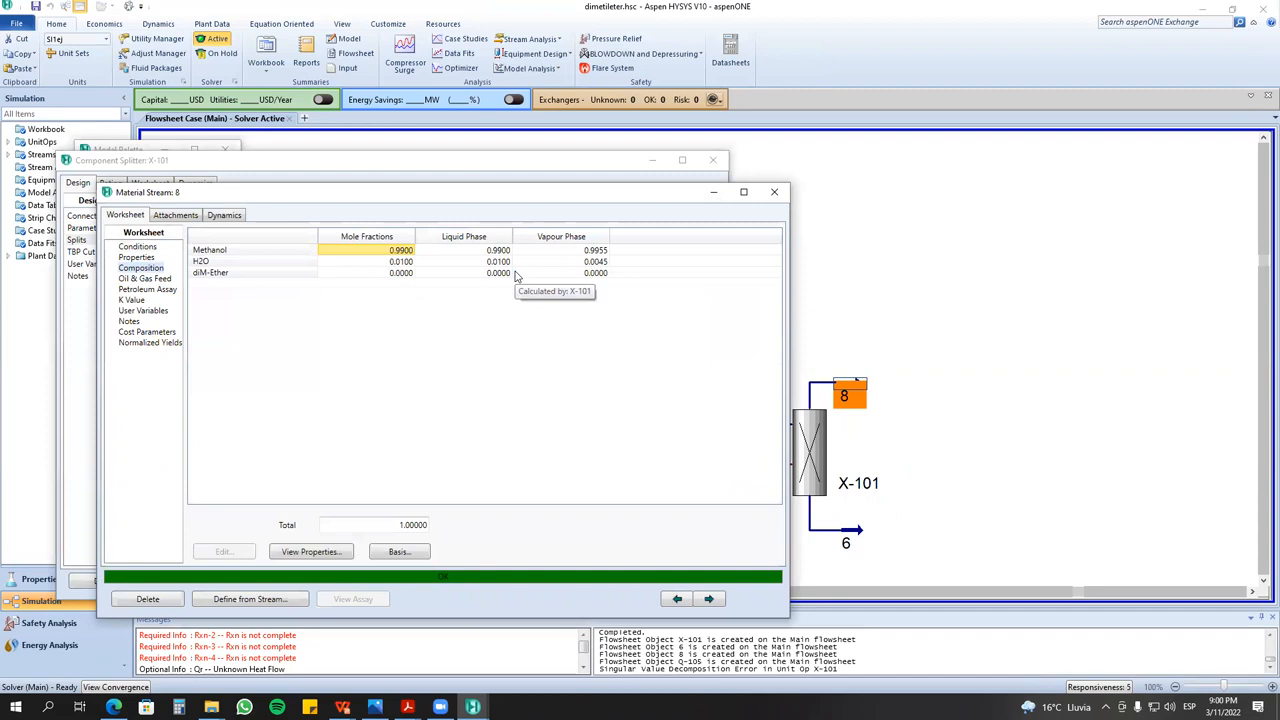
left_click(774, 193)
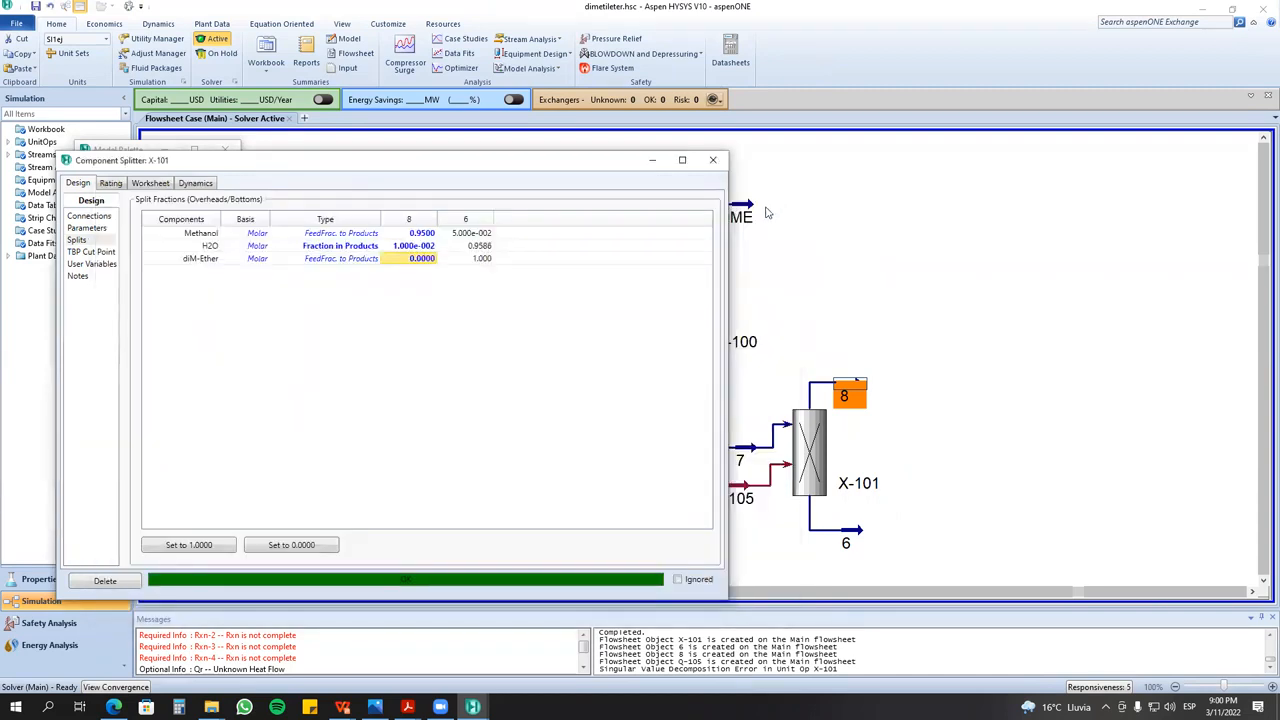
- Review stream 8's conditions and composition, and look up the boiling temperatures of its components
left_click(963, 446)
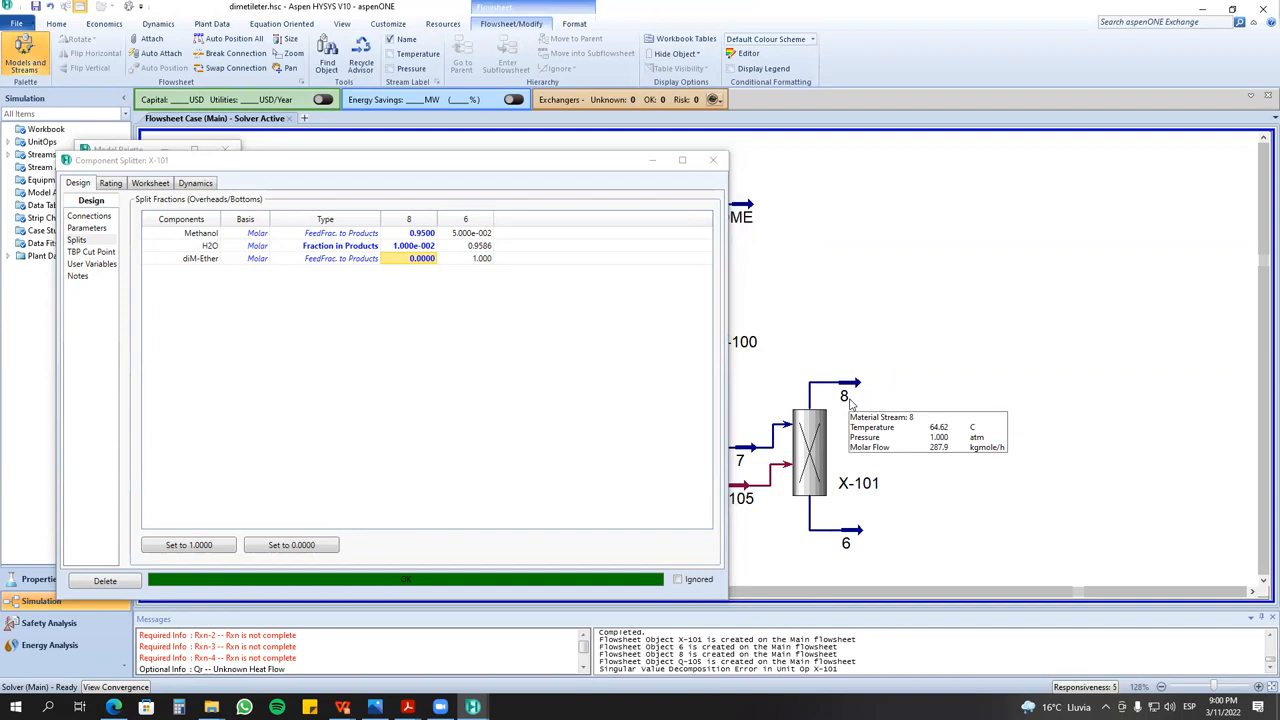
double_click(849, 399)
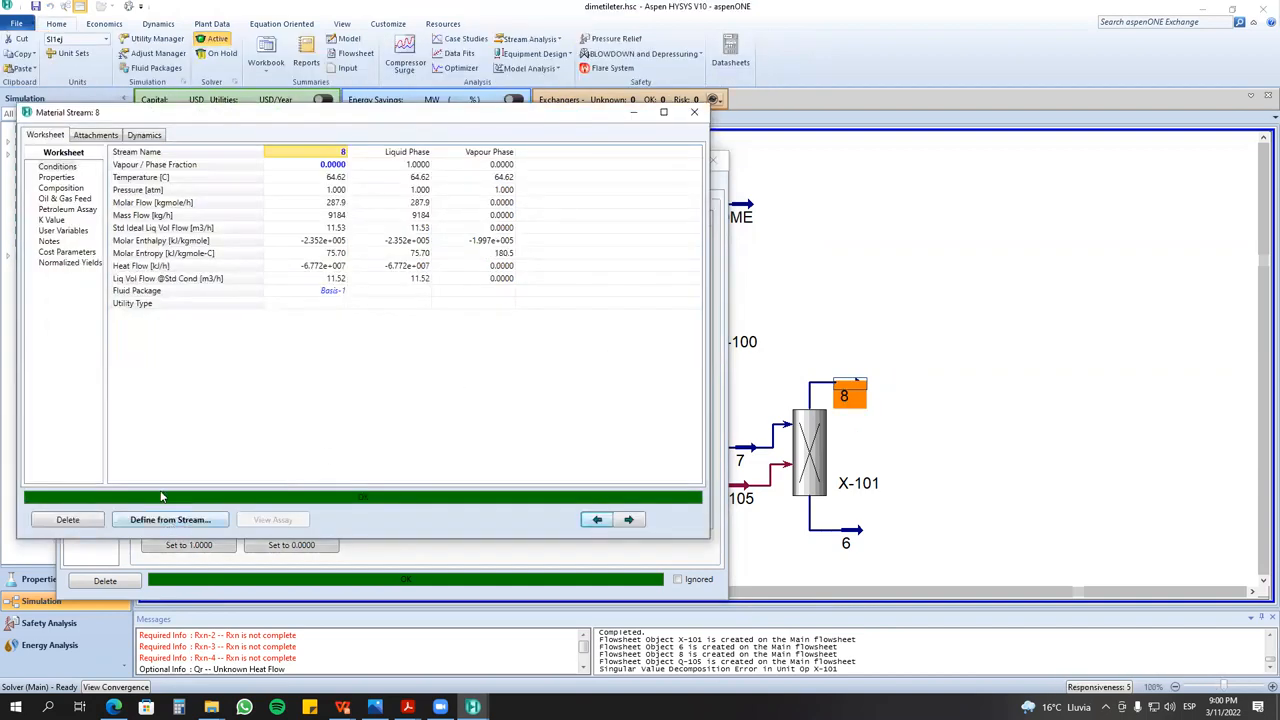
left_click(58, 178)
left_click(64, 188)
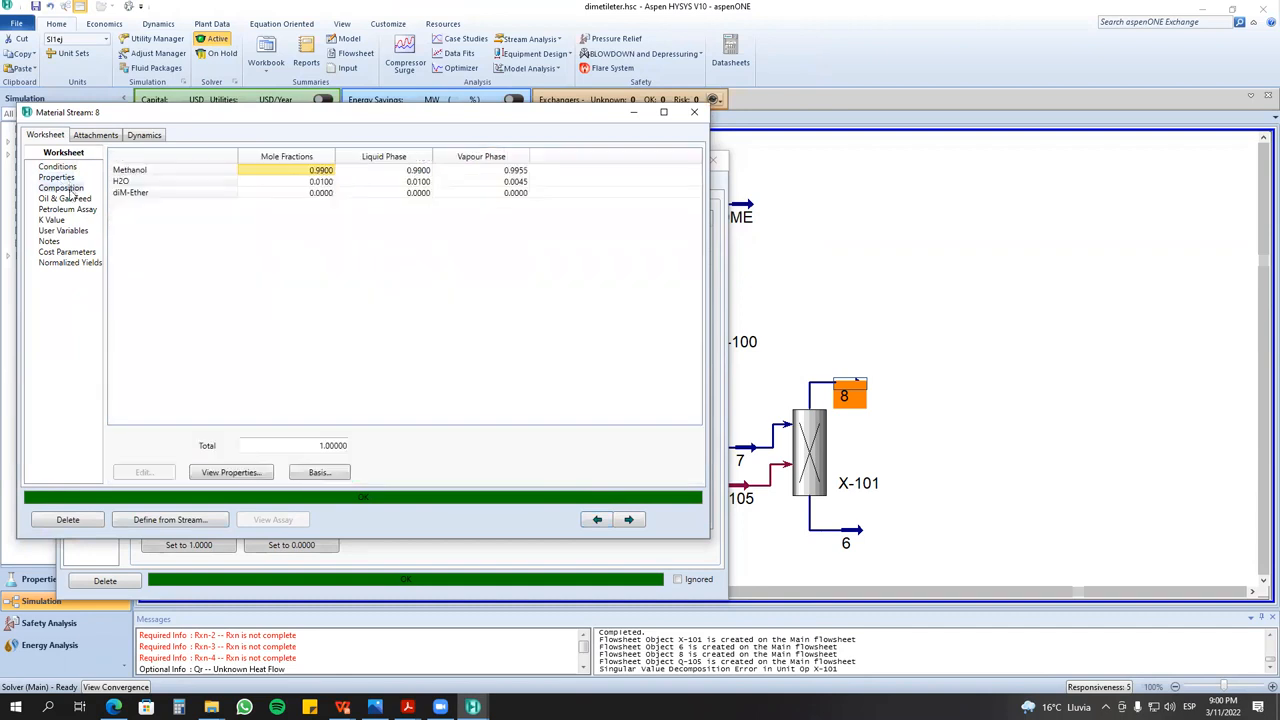
left_click(250, 467)
left_click(425, 292)
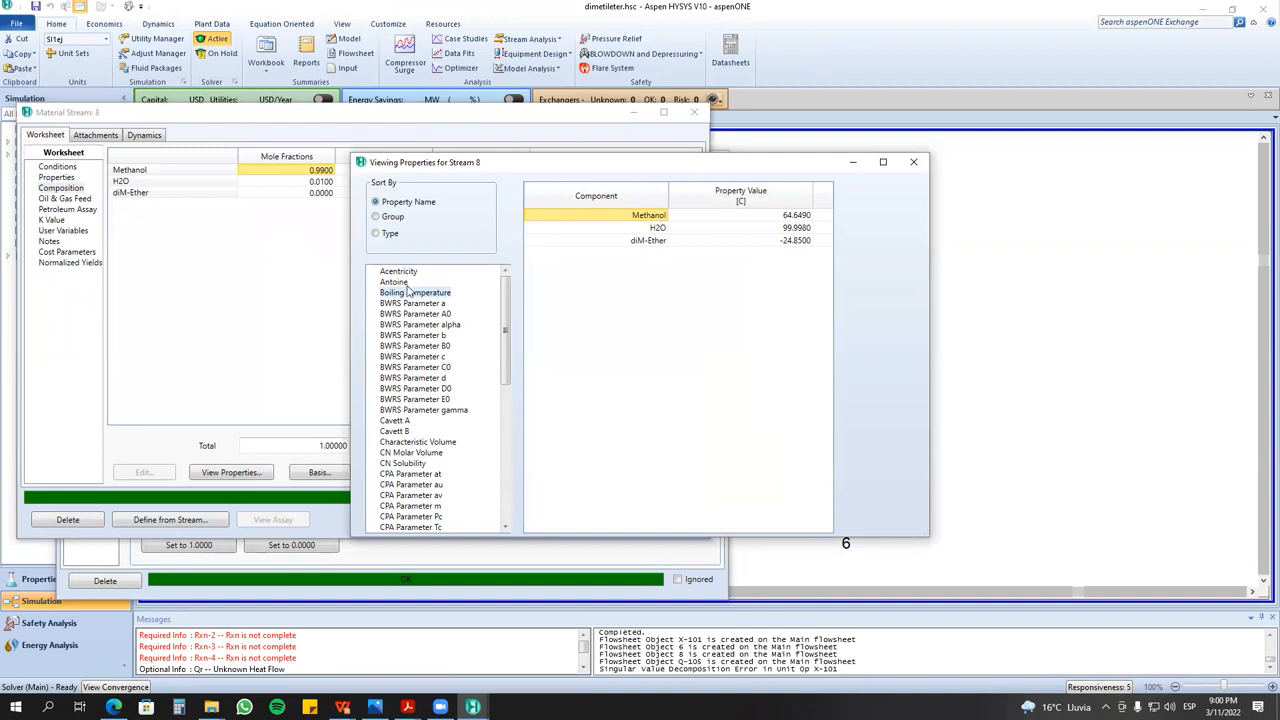
left_click(913, 161)
left_click(694, 111)
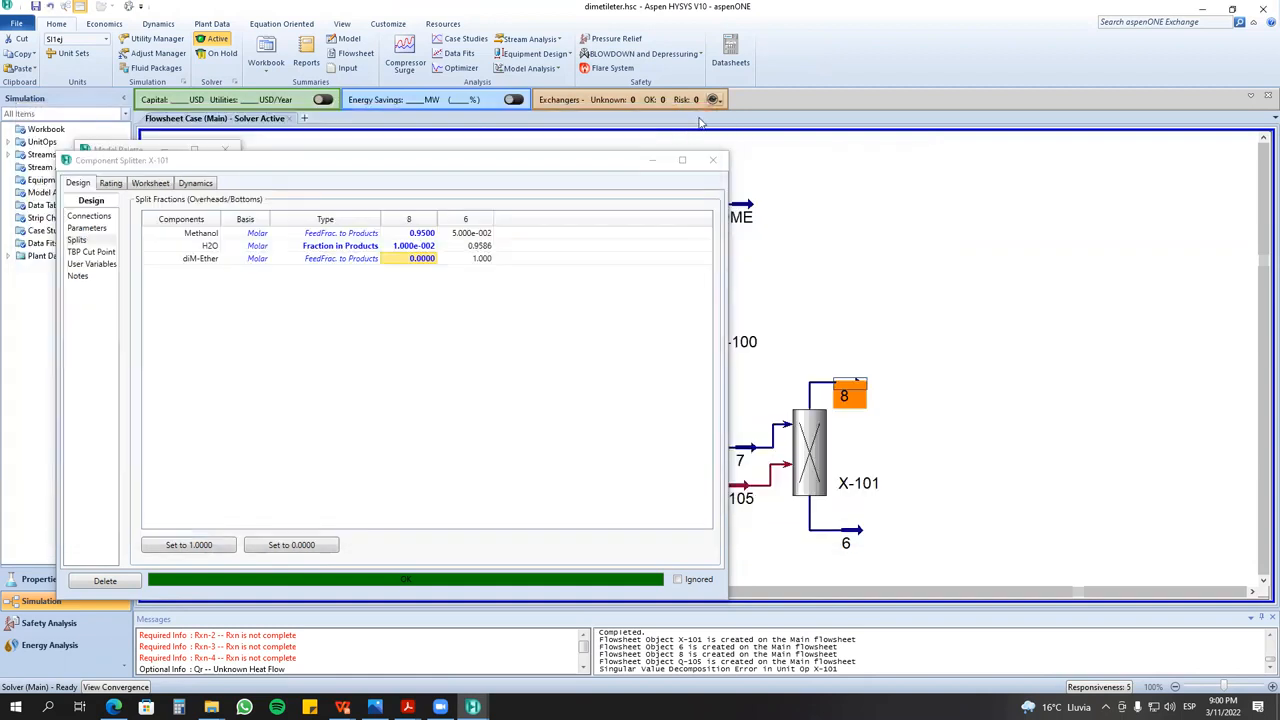
- Bring up the component boiling temperatures for stream 8 again and place the properties window below its mole fractions for comparison
double_click(848, 390)
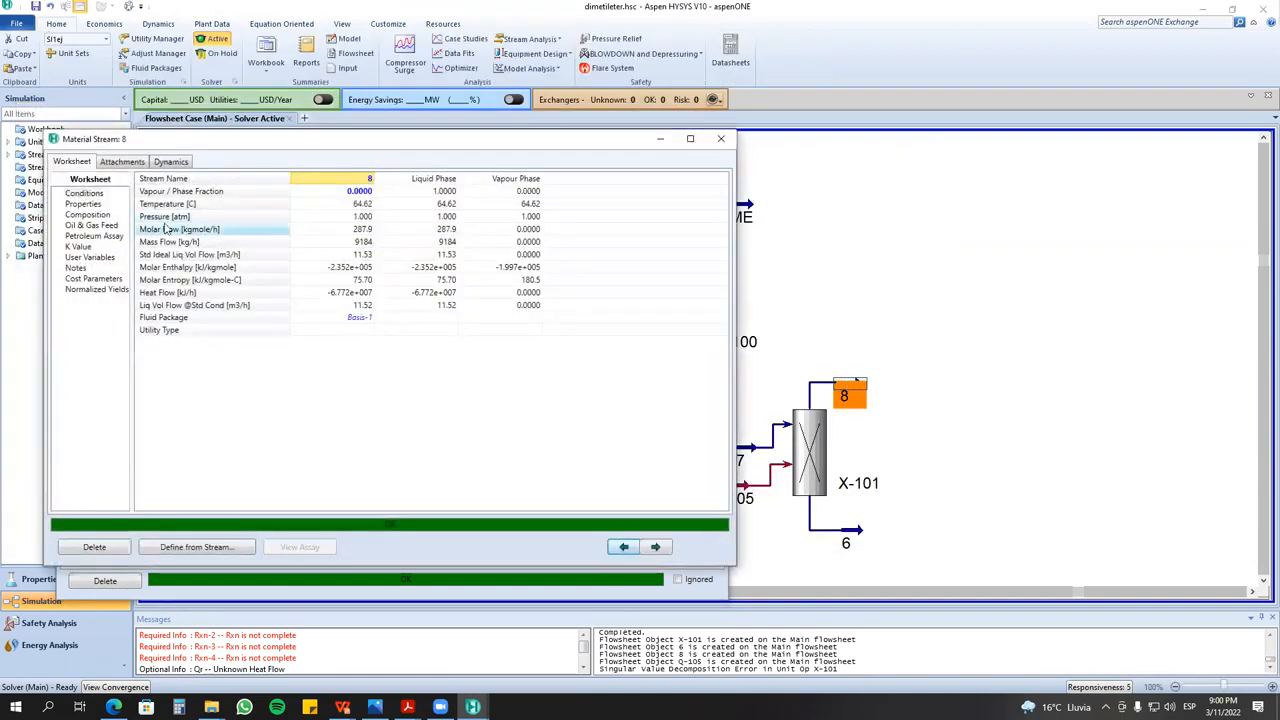
left_click(92, 214)
left_click(258, 500)
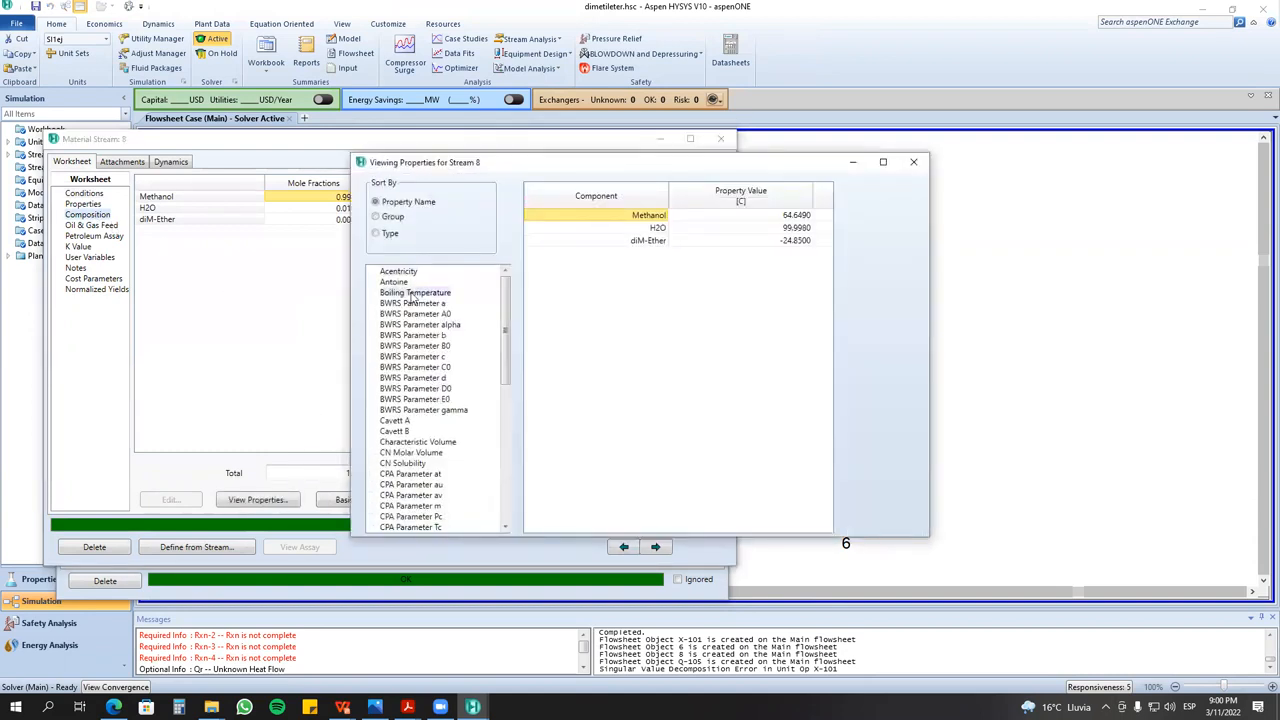
left_click(413, 335)
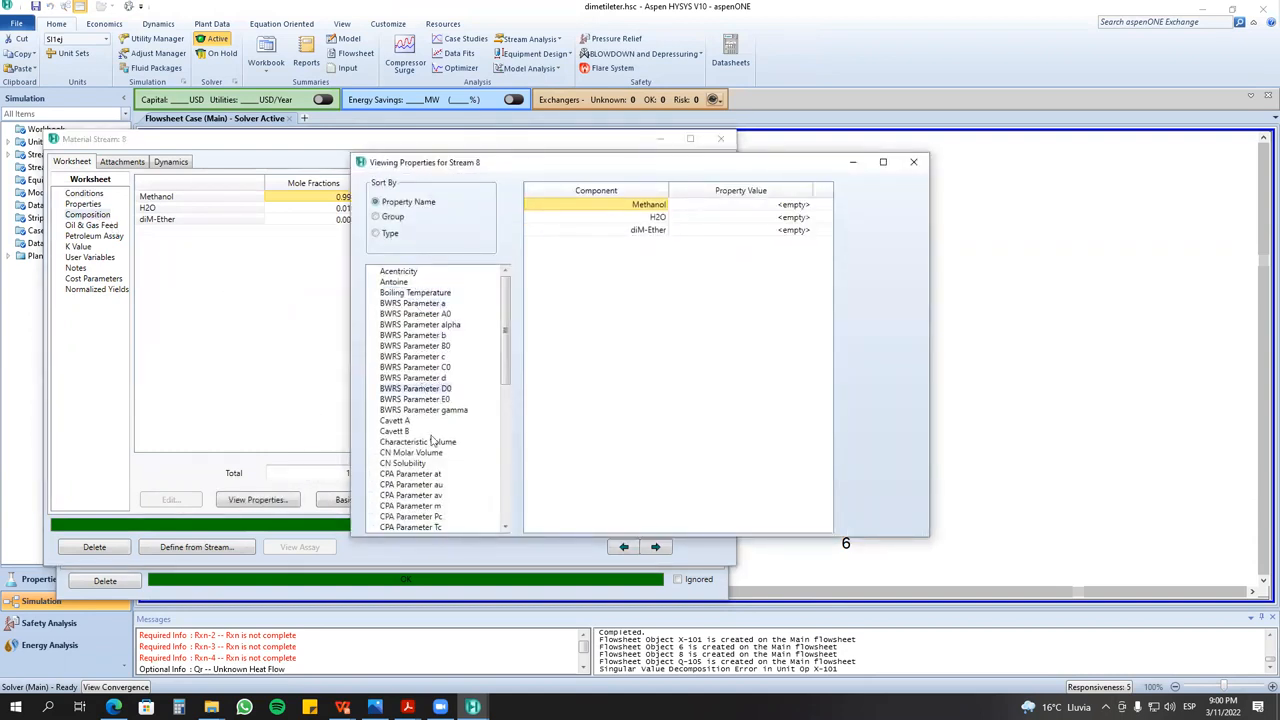
left_click(425, 292)
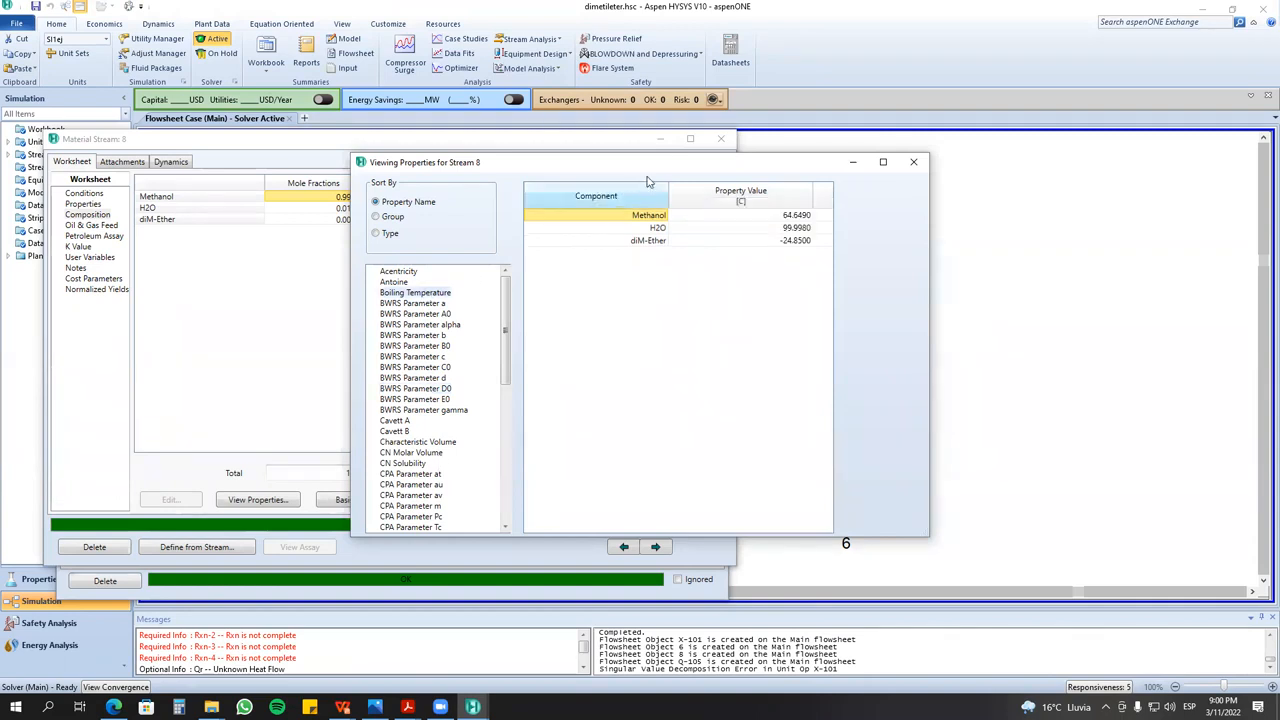
left_click_drag(660, 170, 443, 248)
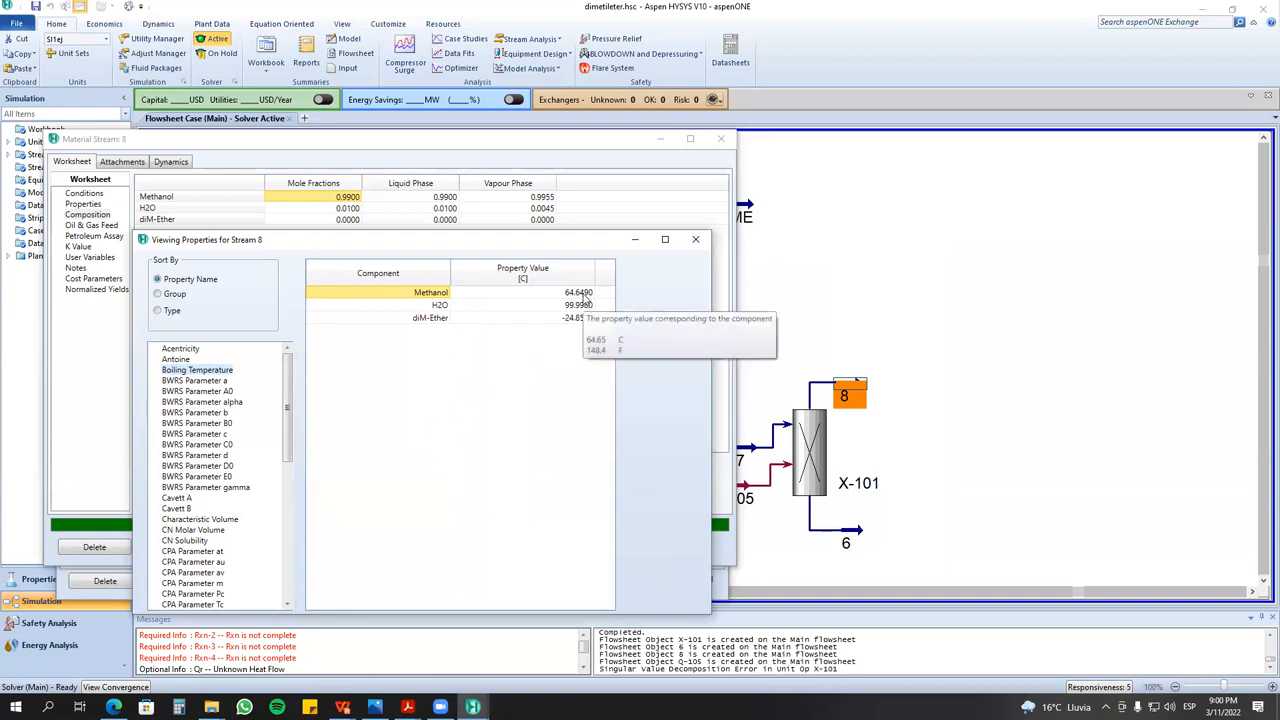
- Close the boiling temperature window for stream 8 and review the product stream flash specifications of splitter X-101
left_click(853, 395)
mouse_move(853, 395)
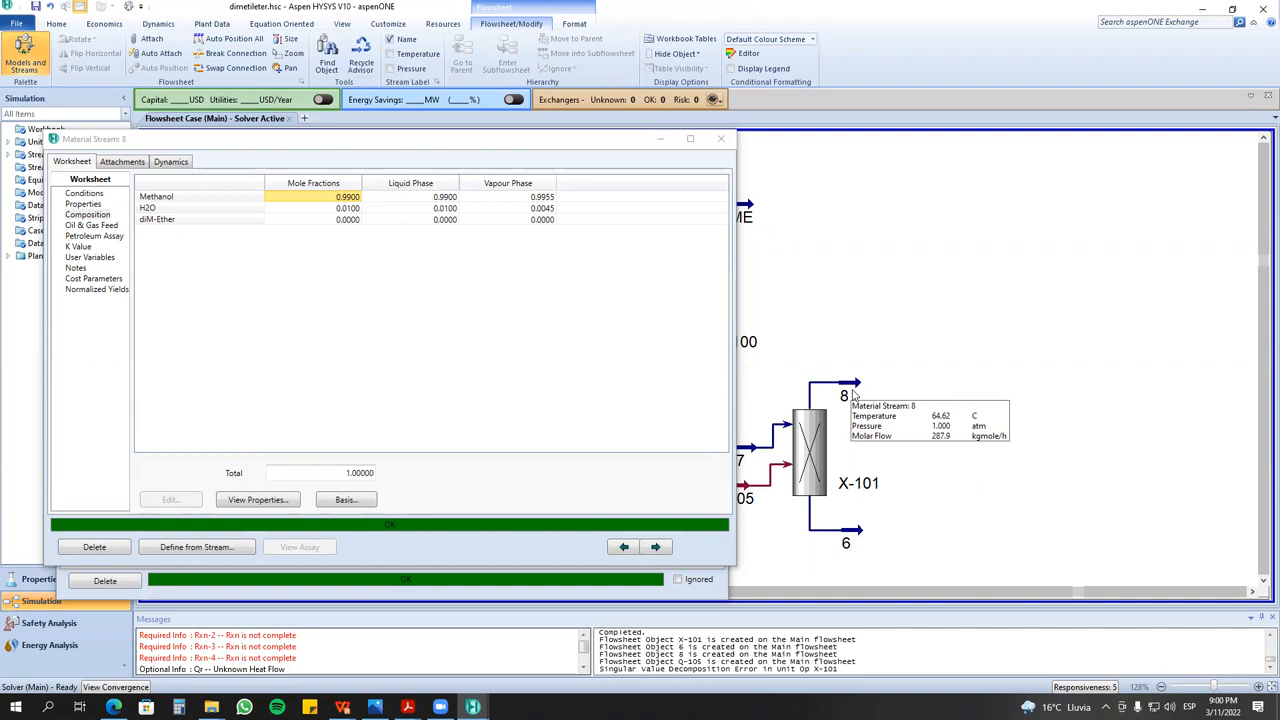
left_click(851, 394)
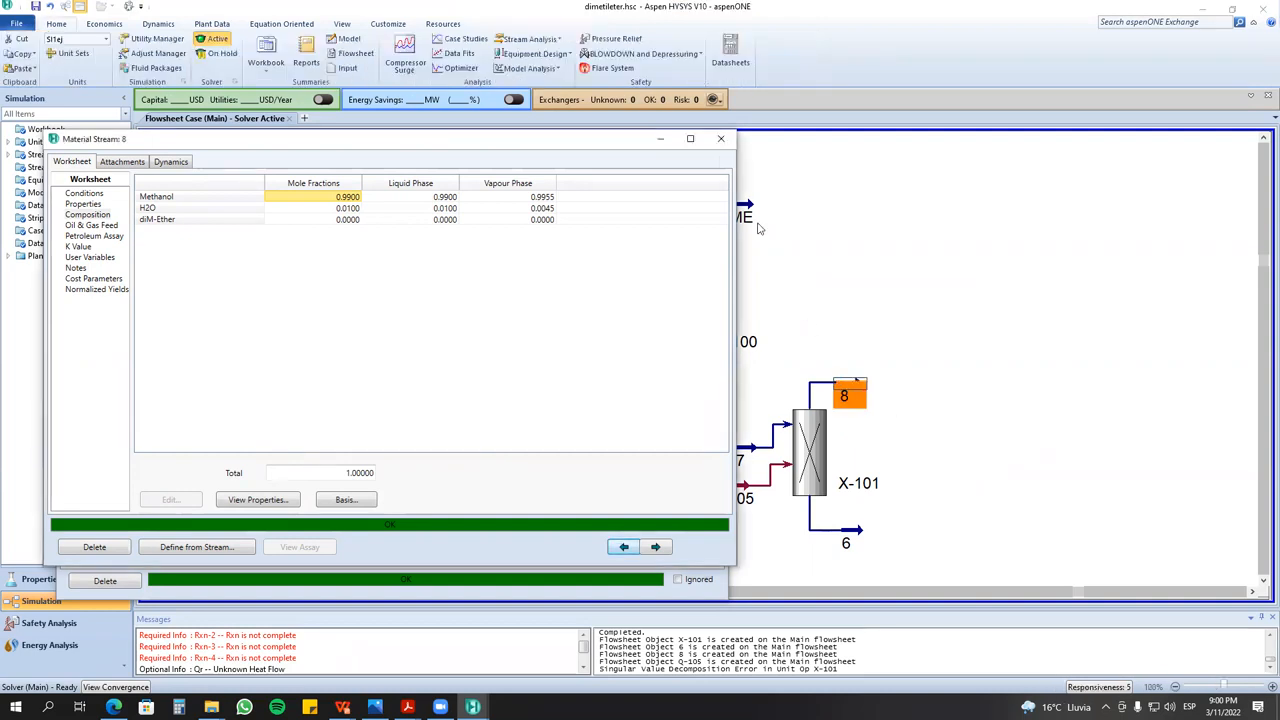
double_click(815, 455)
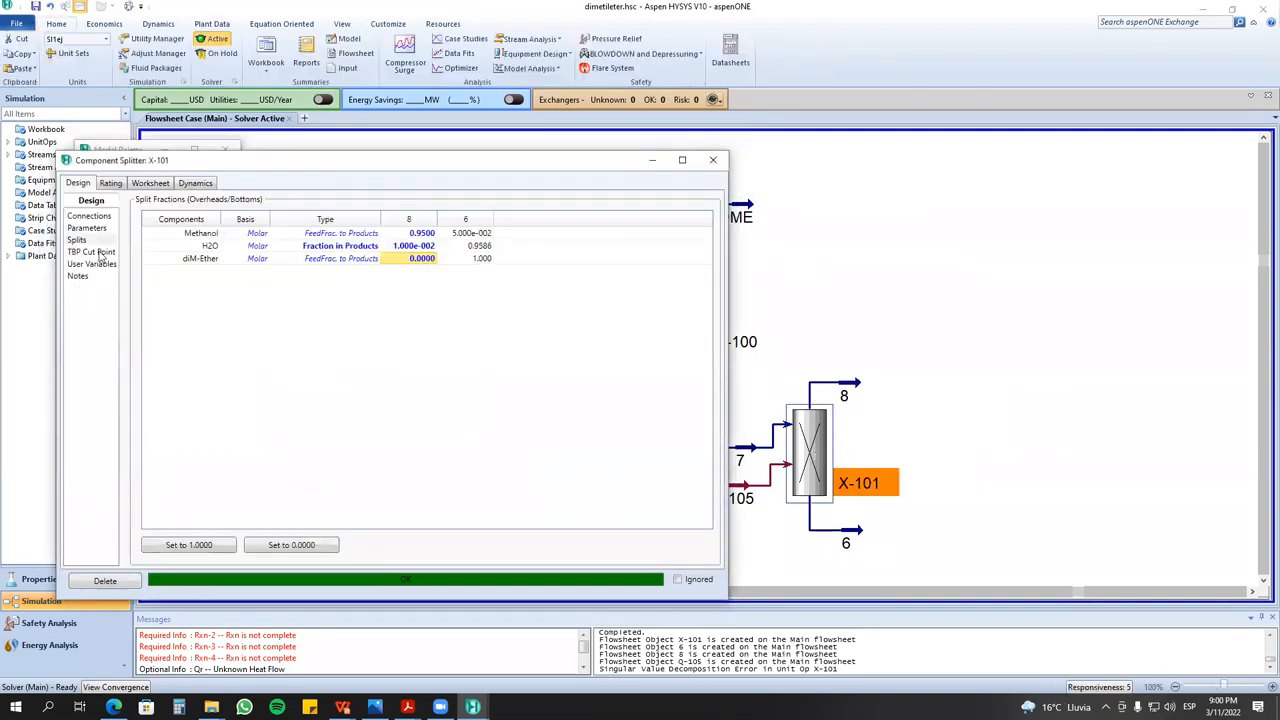
left_click(87, 228)
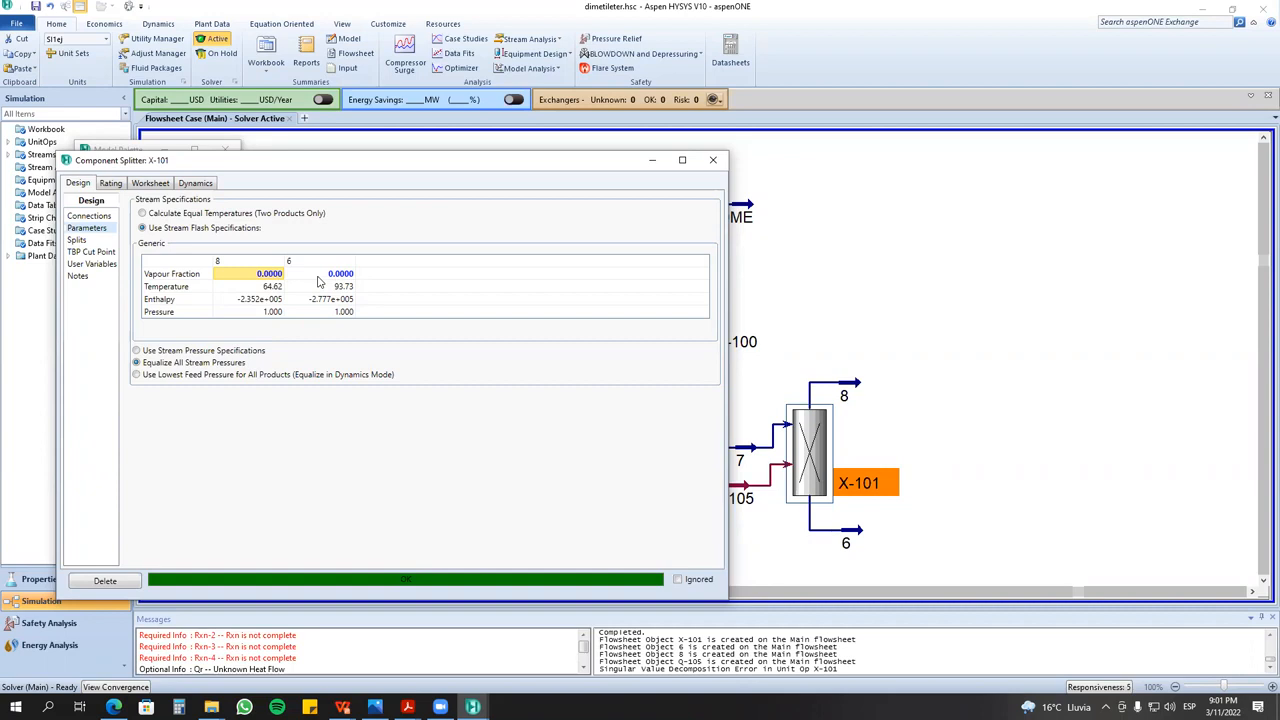
left_click(110, 184)
left_click(78, 183)
- Rename splitter X-101 as destilador and close its window
left_click(89, 216)
left_click(232, 201)
type("destilador")
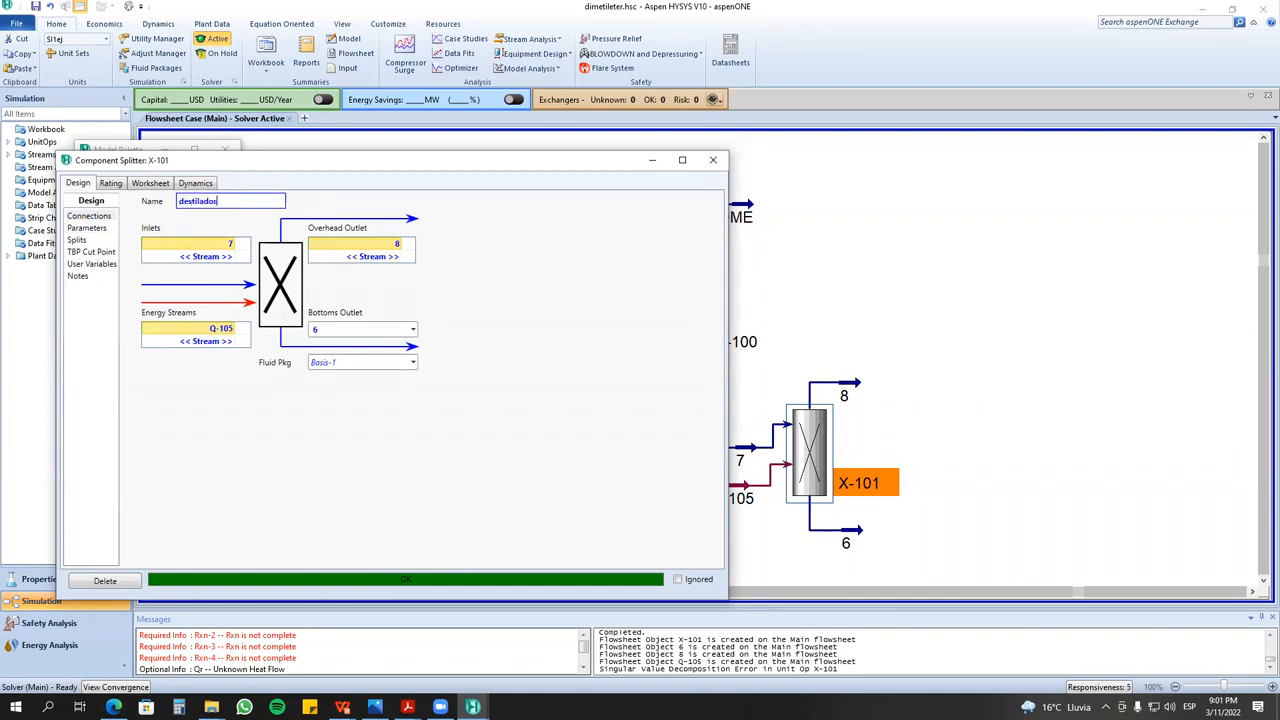
key("Return")
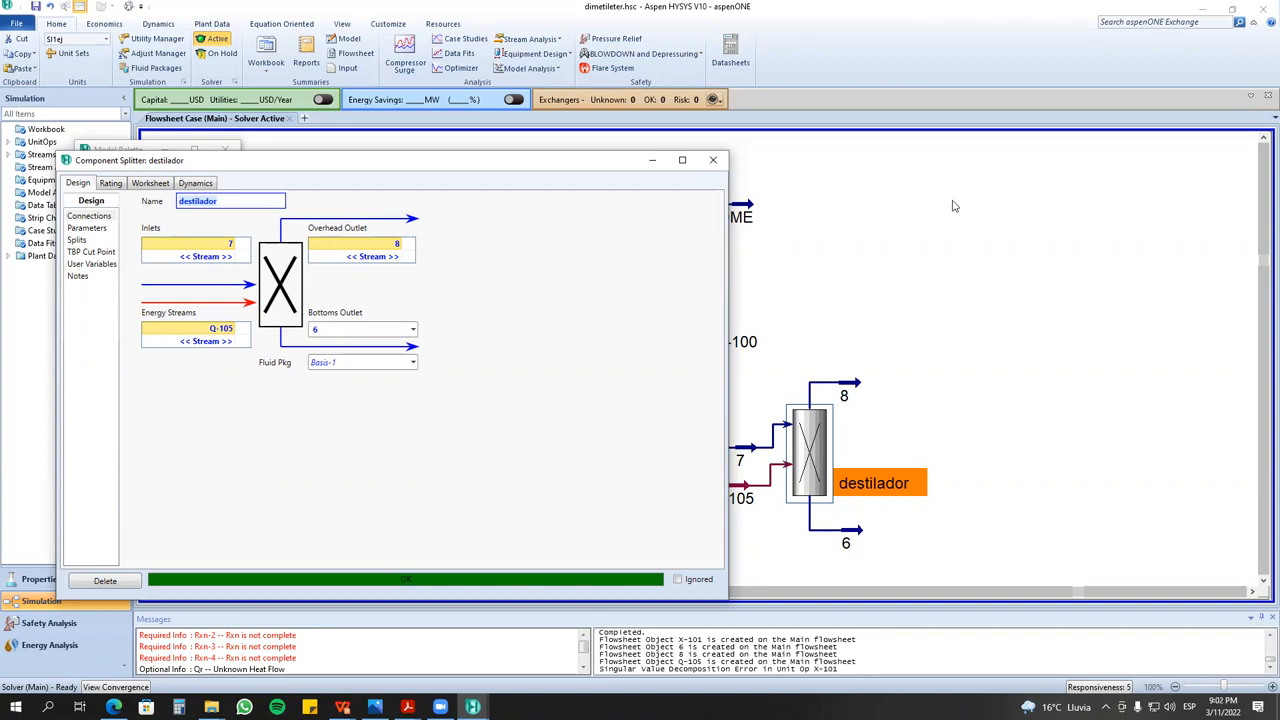
left_click(713, 160)
- Rearrange stream 7, the destilador splitter and its outlet streams 8 and 6 to space them out away from X-100
left_click_drag(742, 458, 719, 459)
left_click(708, 312)
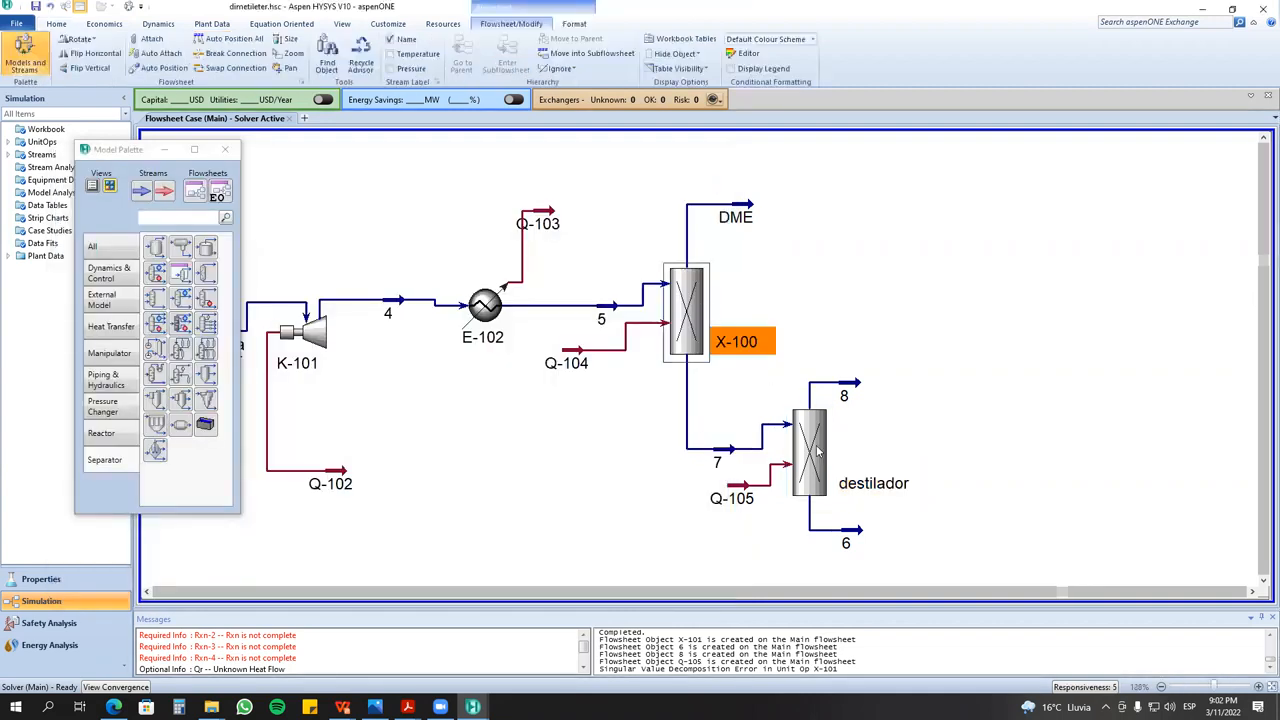
left_click(813, 448)
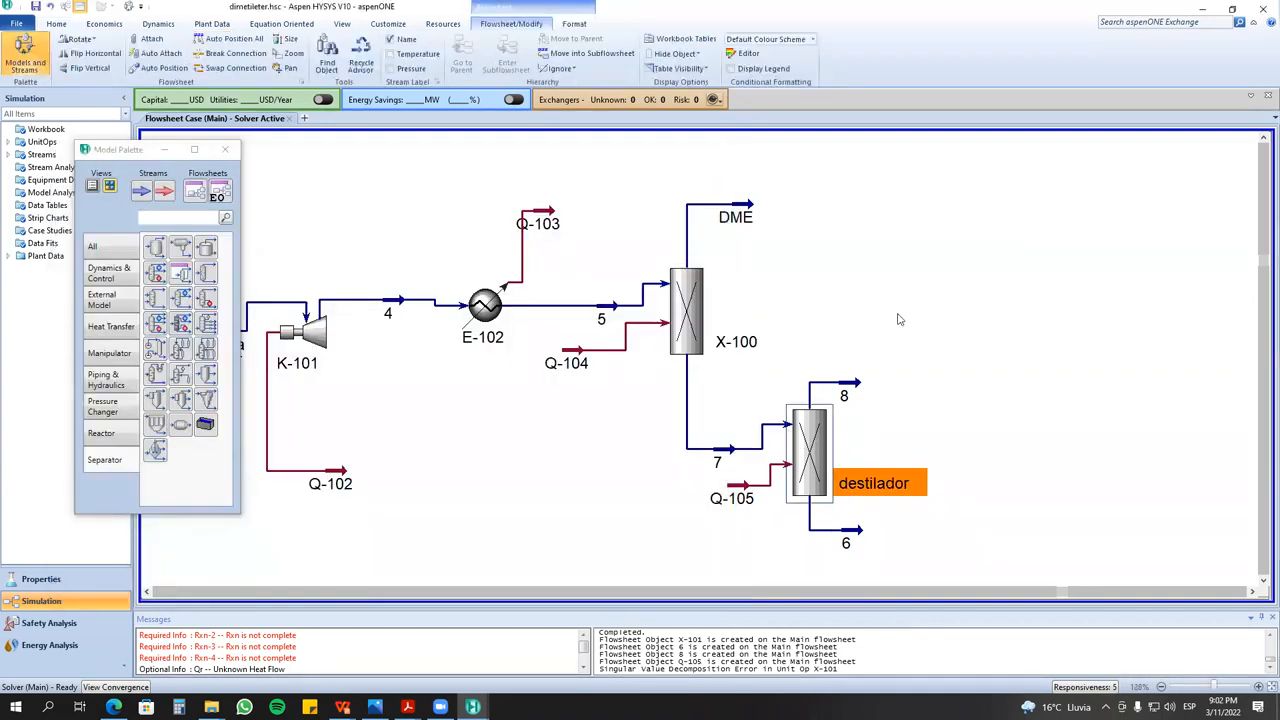
left_click_drag(816, 425, 884, 392)
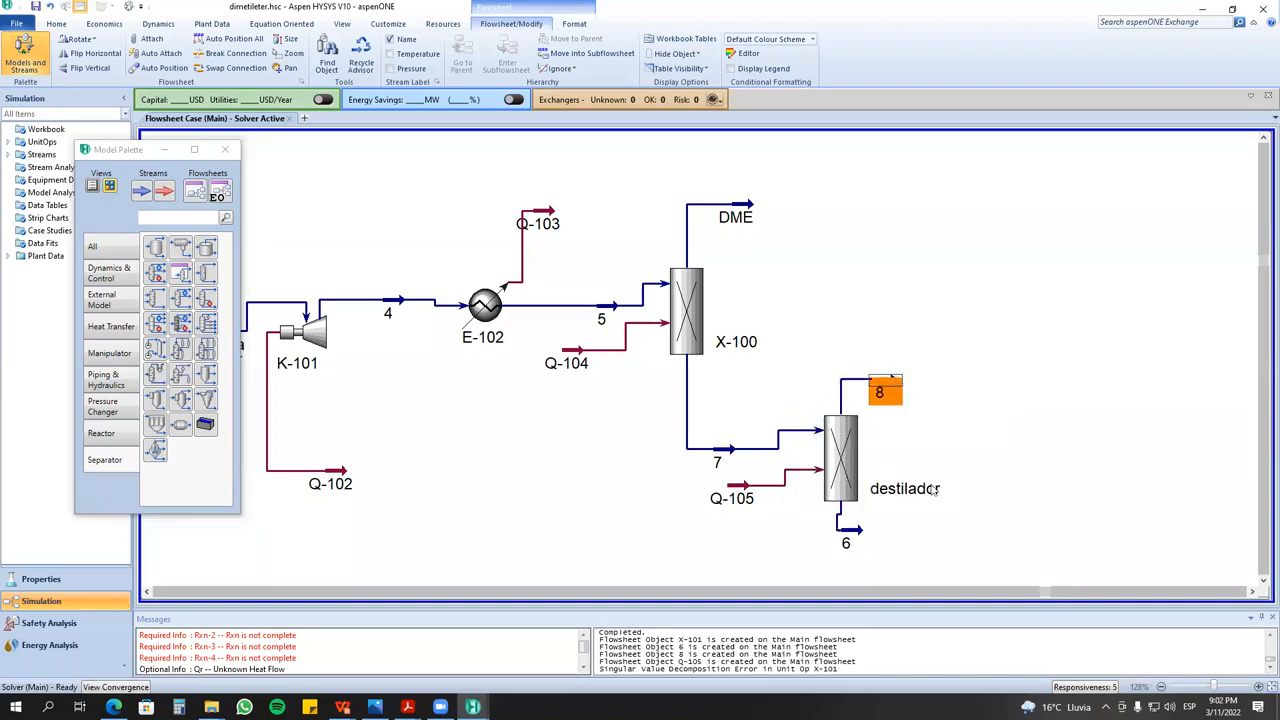
left_click_drag(856, 530, 935, 524)
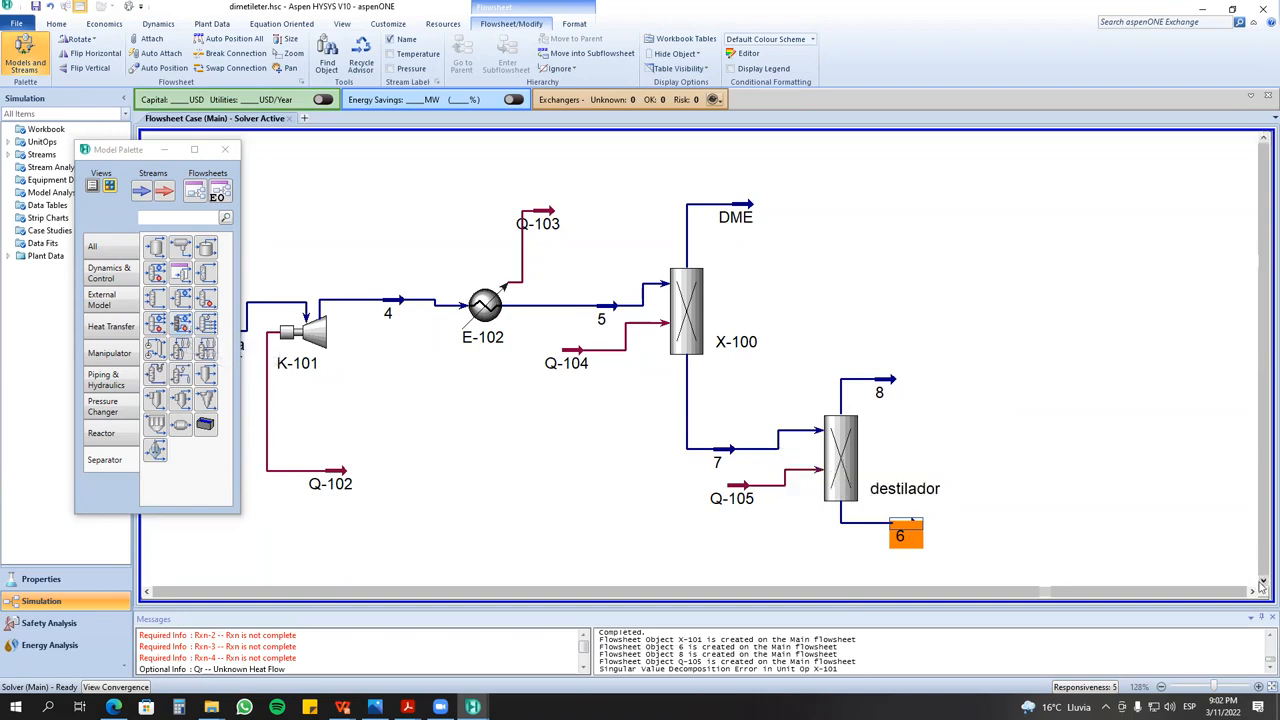
- Break the connection between stream 7 and the destilador splitter
scroll(830, 370, "down", 3)
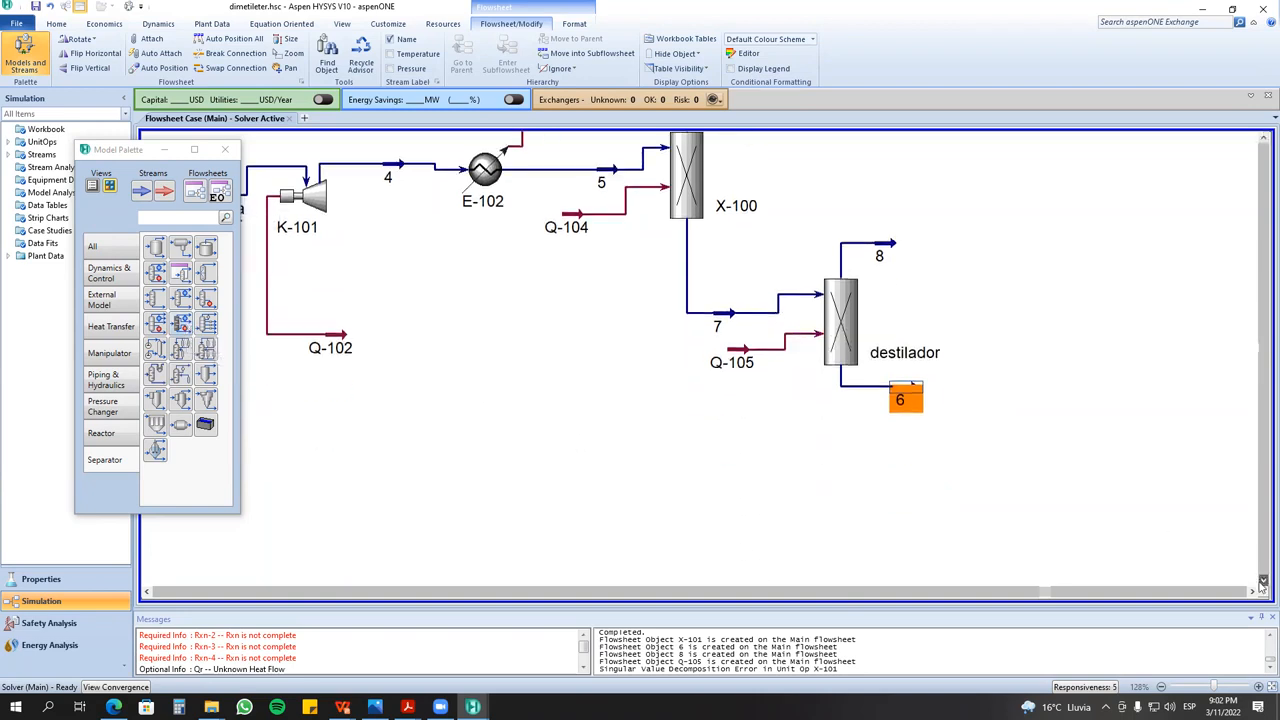
right_click(760, 312)
left_click(757, 353)
right_click(764, 313)
left_click(763, 356)
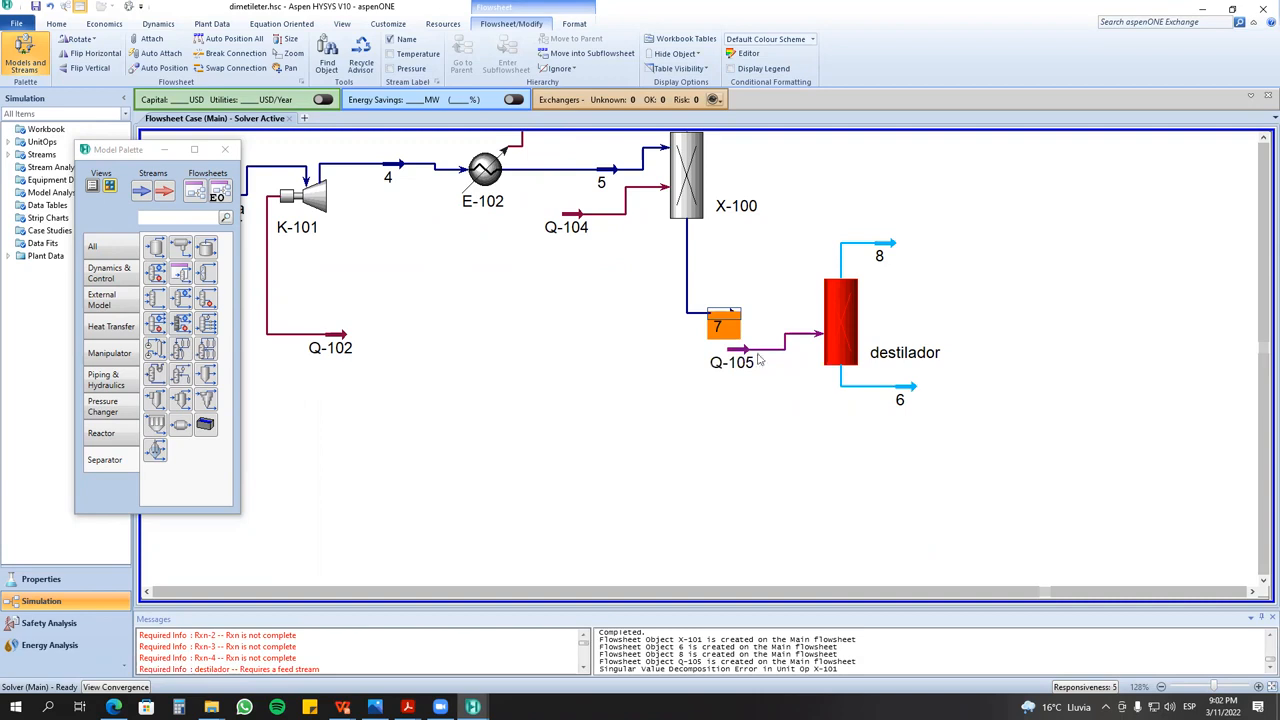
- Move energy stream Q-105 closer to destilador, then relocate the splitter with its attached streams to the free area below stream 7
left_click_drag(724, 316, 777, 337)
left_click(781, 229)
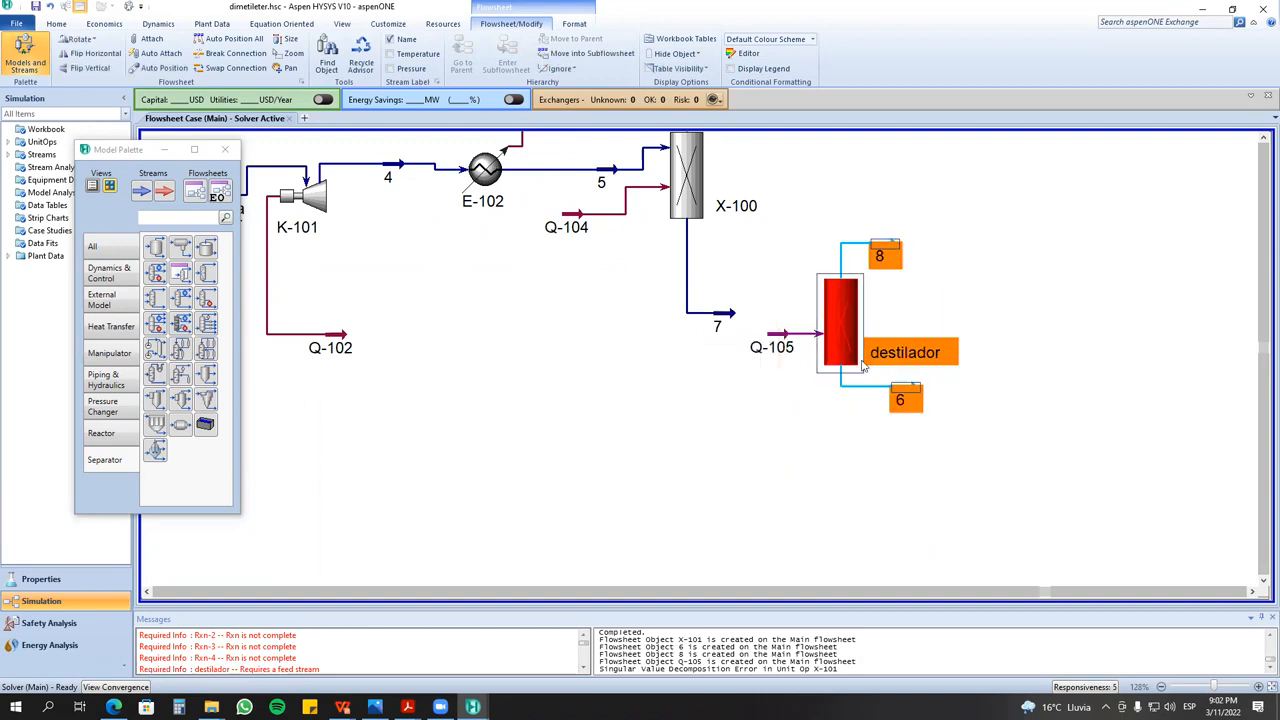
left_click_drag(755, 229, 982, 416)
left_click_drag(845, 340, 672, 506)
left_click(733, 314)
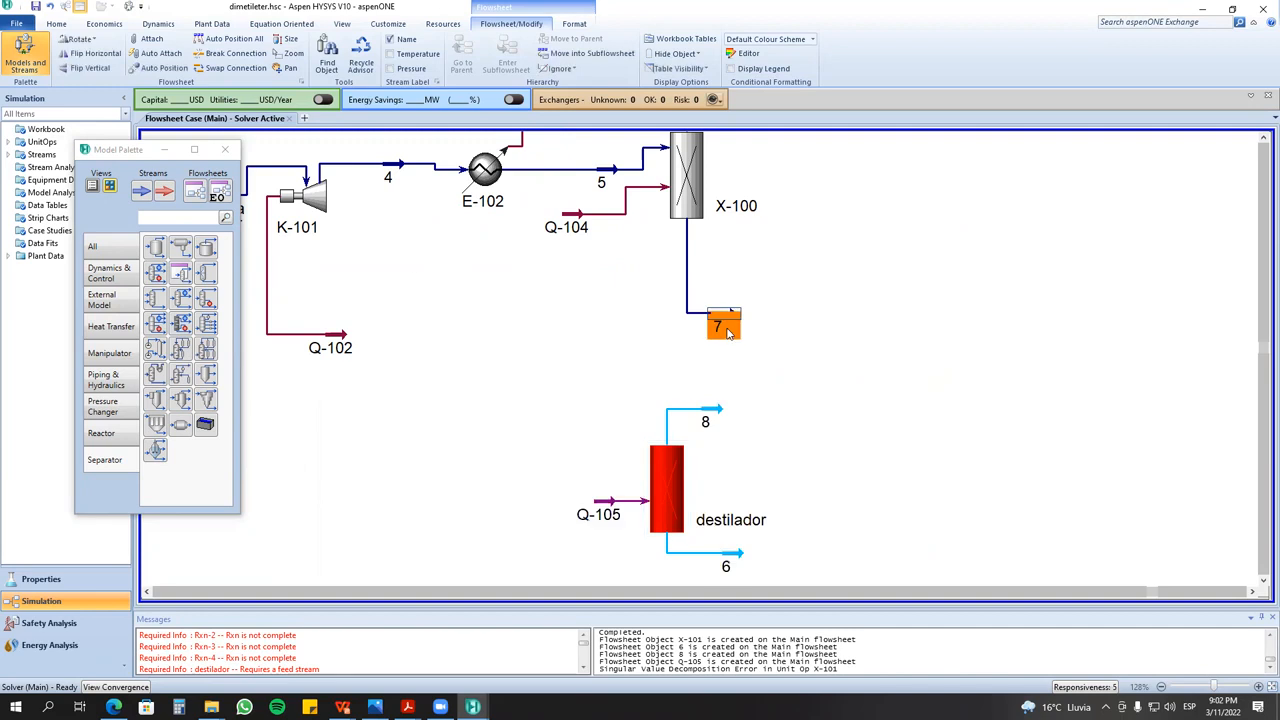
- Add a new material stream beside destilador's inlet side and define it from stream 7
left_click(141, 190)
left_click(584, 482)
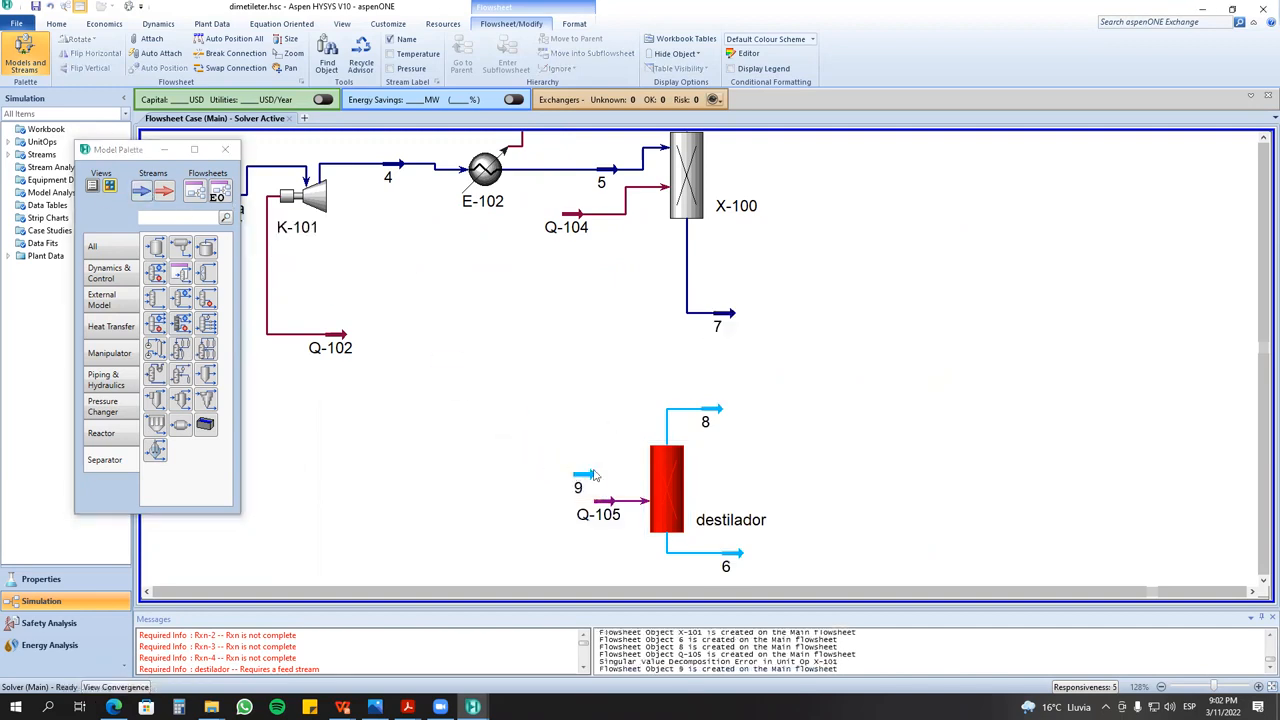
right_click(588, 484)
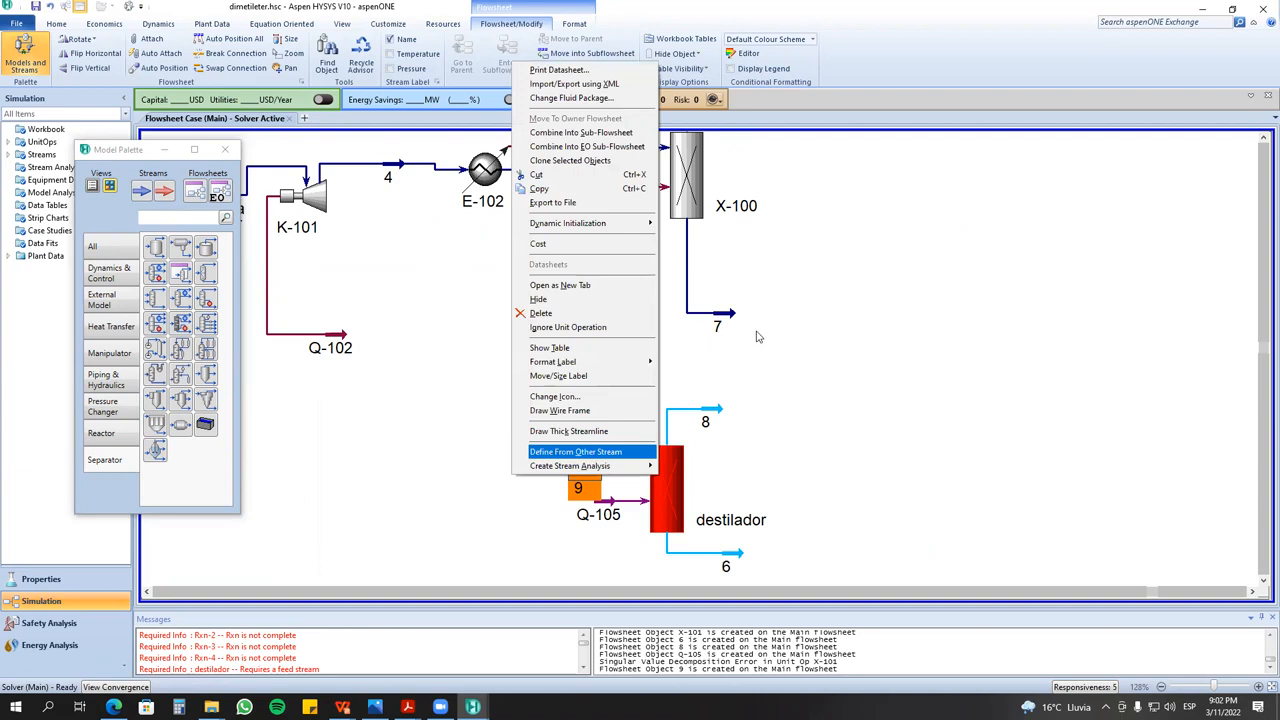
left_click(592, 455)
scroll(427, 245, "down", 2)
left_click(430, 216)
left_click(831, 507)
- Connect stream 9 as the inlet of the destilador splitter and close its window
double_click(667, 490)
left_click(246, 249)
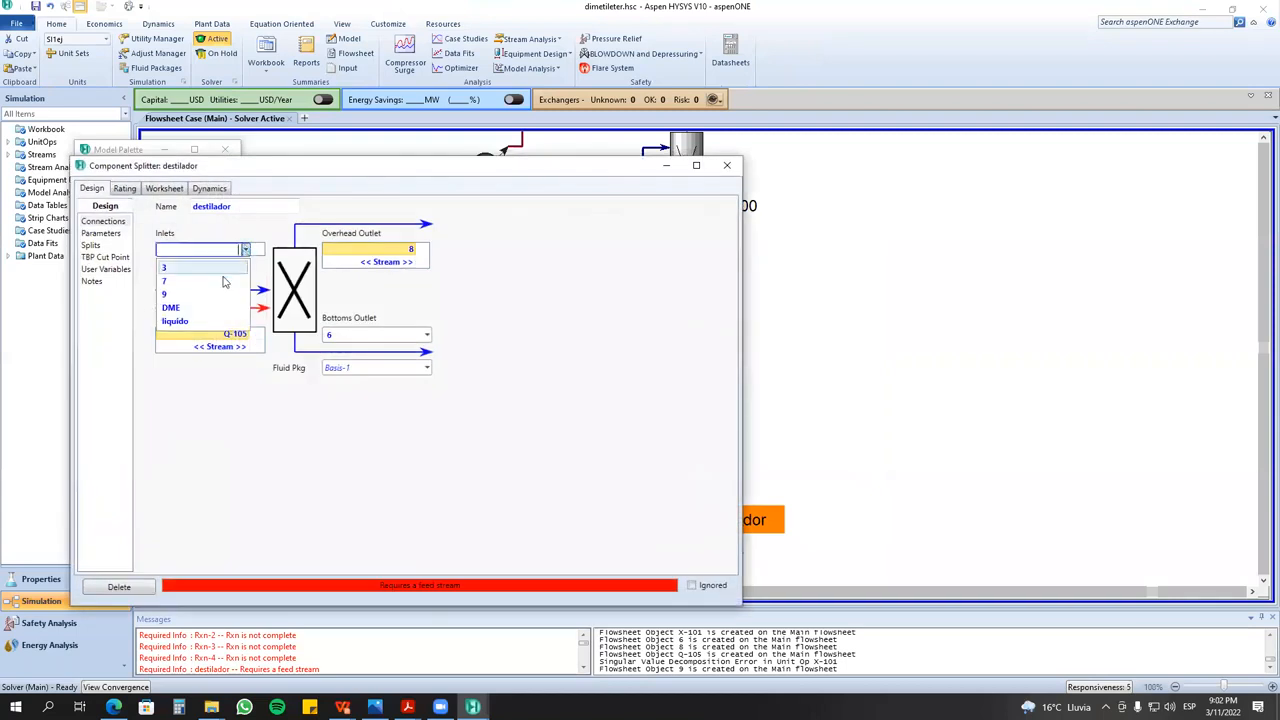
left_click(219, 299)
left_click(729, 167)
- Shift destilador and its streams away from stream 7, and place outlet stream 8 just above the splitter
left_click_drag(546, 386, 790, 584)
left_click_drag(674, 470, 597, 522)
left_click(811, 382)
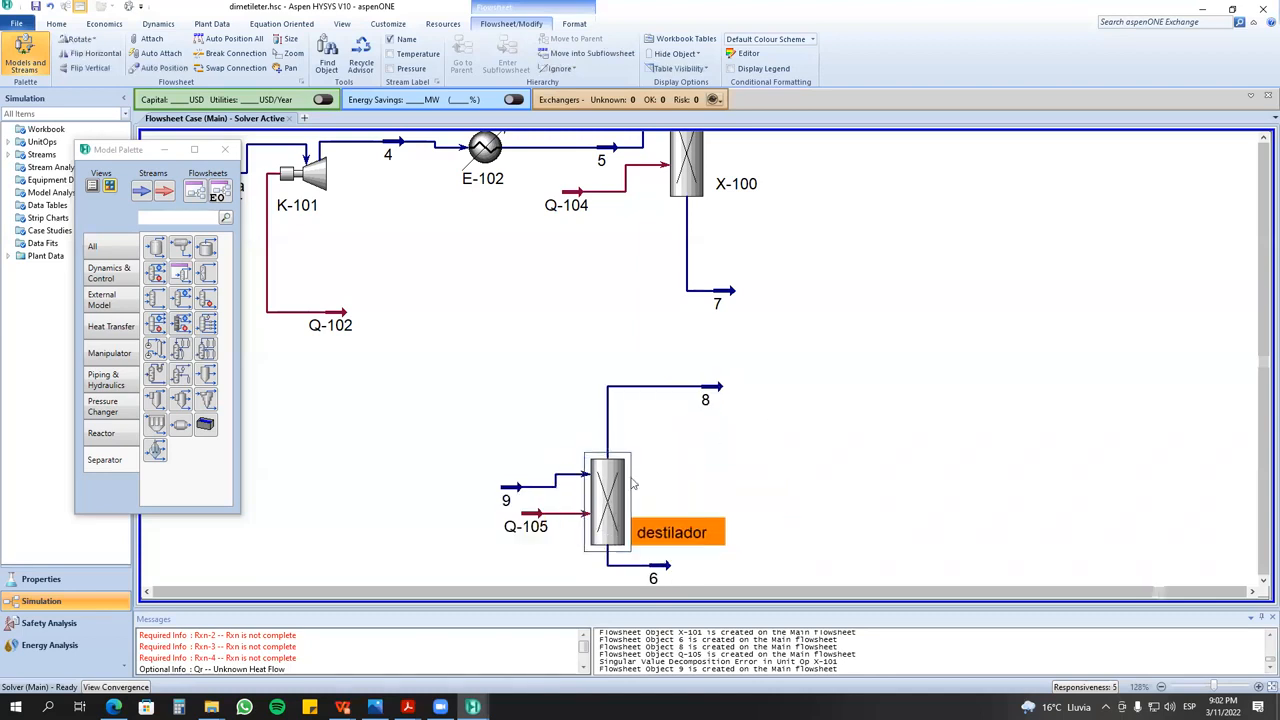
left_click_drag(718, 398, 630, 448)
left_click(776, 435)
- Place a new column beside the end of stream 7 and line up the stream with the column's middle
left_click(180, 322)
left_click(772, 345)
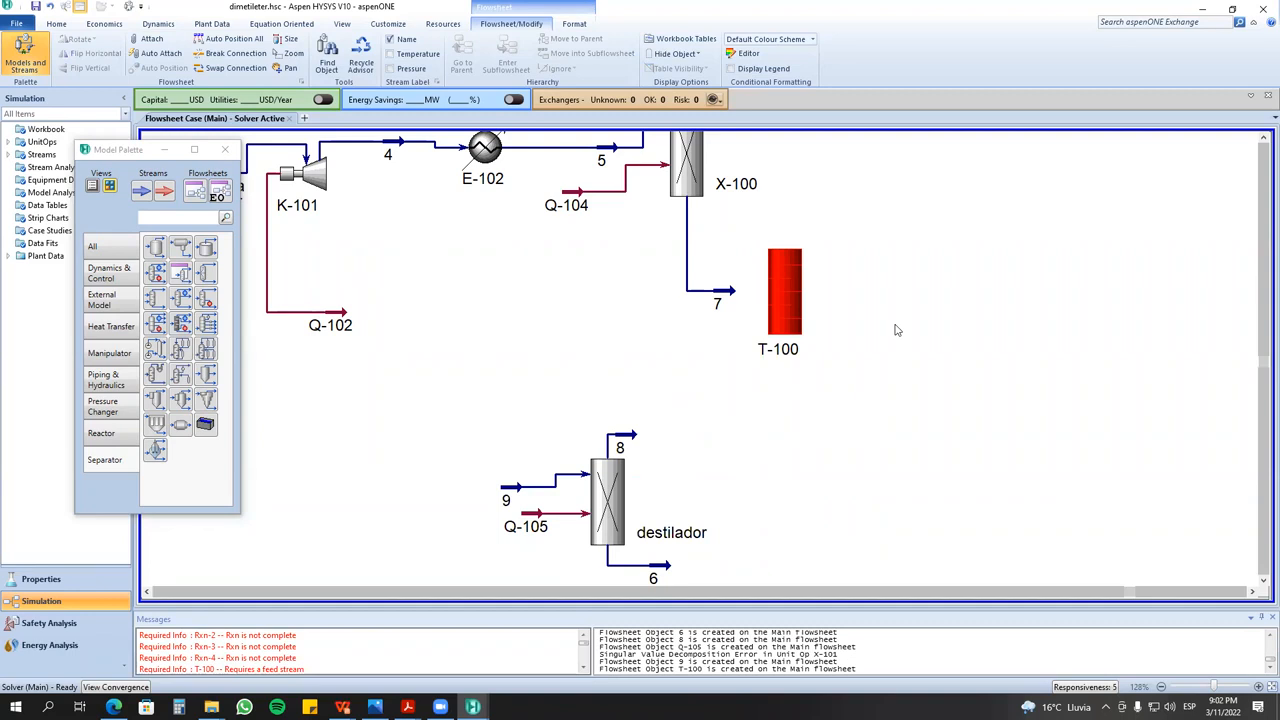
left_click(771, 326)
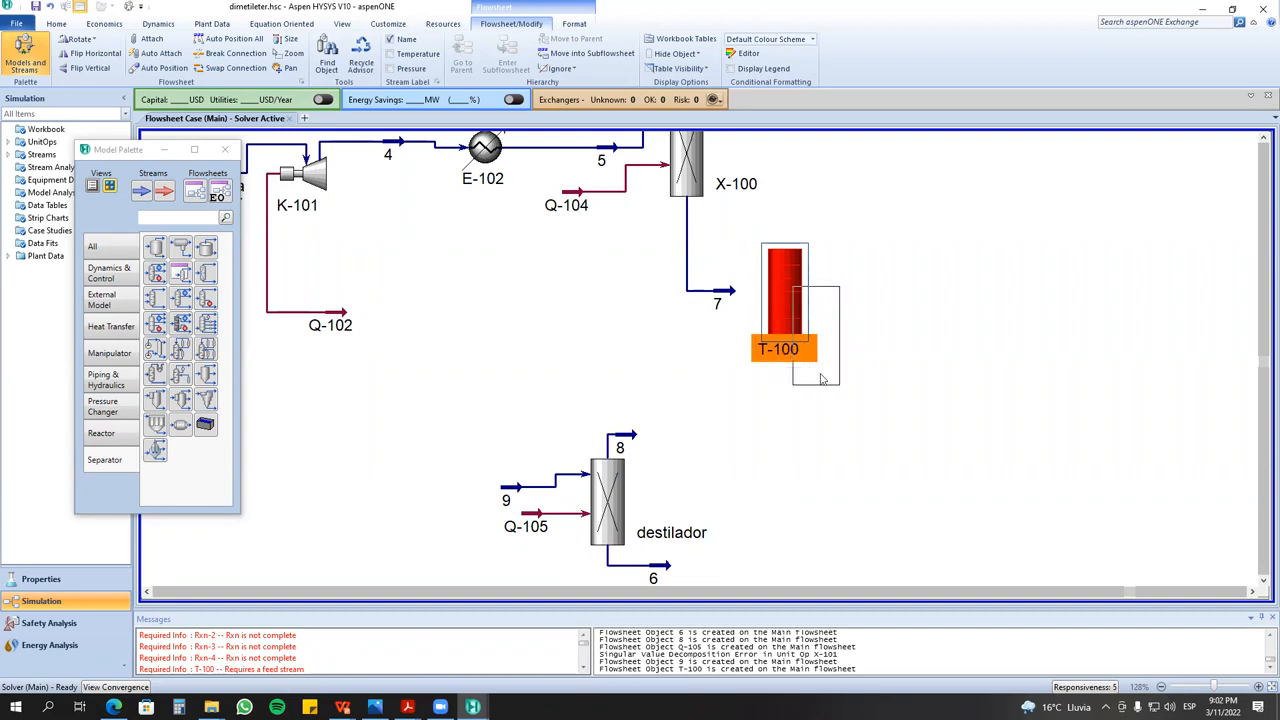
left_click_drag(788, 335, 823, 381)
left_click_drag(752, 352, 755, 355)
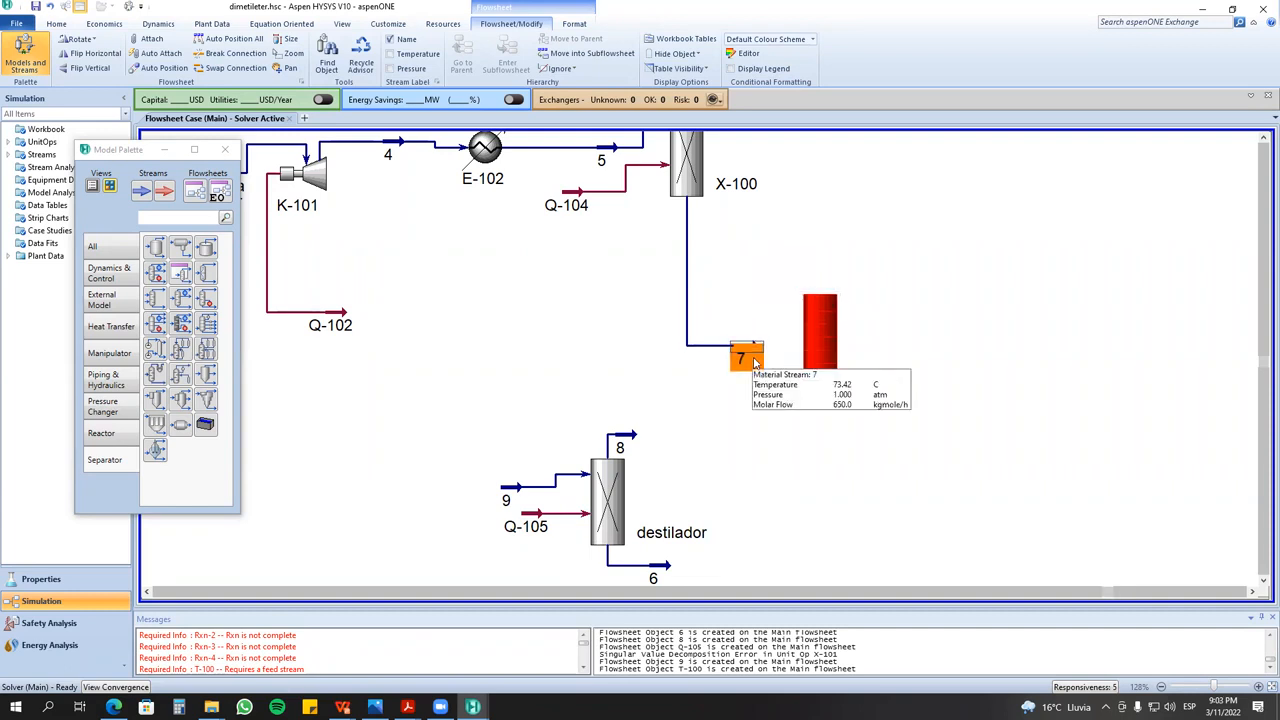
left_click(834, 350)
left_click_drag(834, 351, 816, 358)
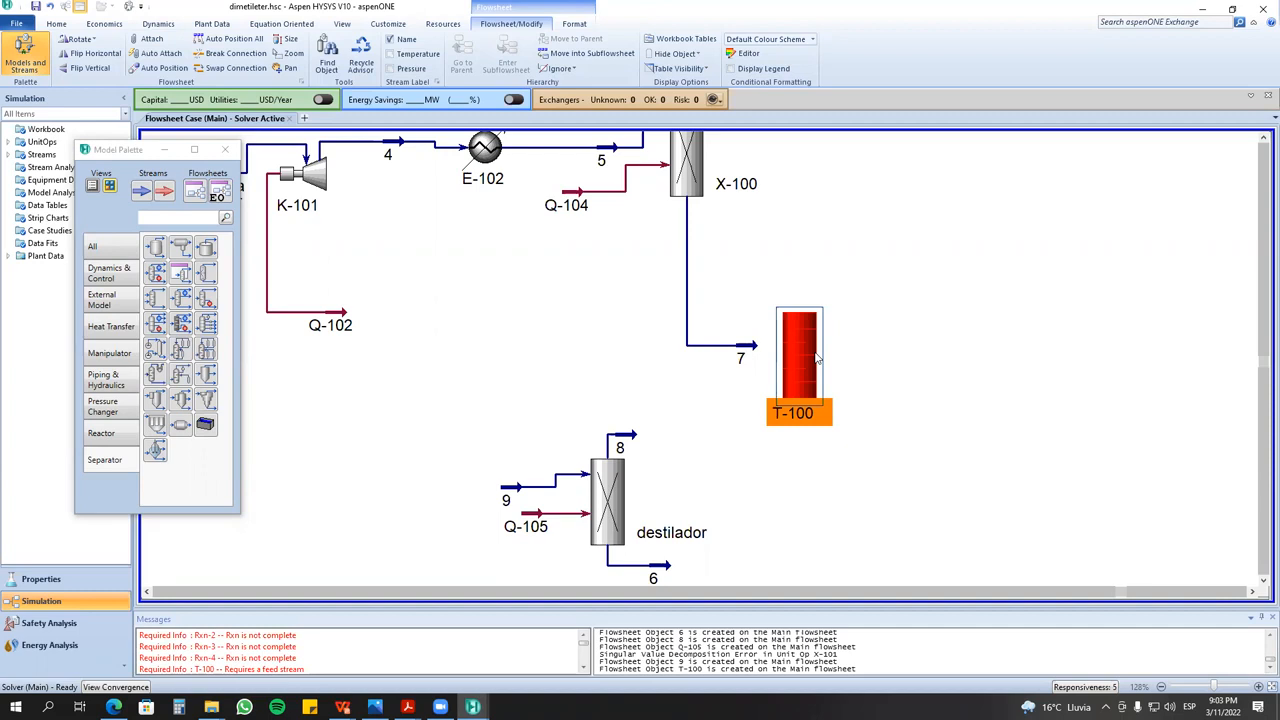
mouse_move(752, 346)
left_mouse_down()
mouse_move(745, 357)
mouse_move(757, 358)
left_mouse_up()
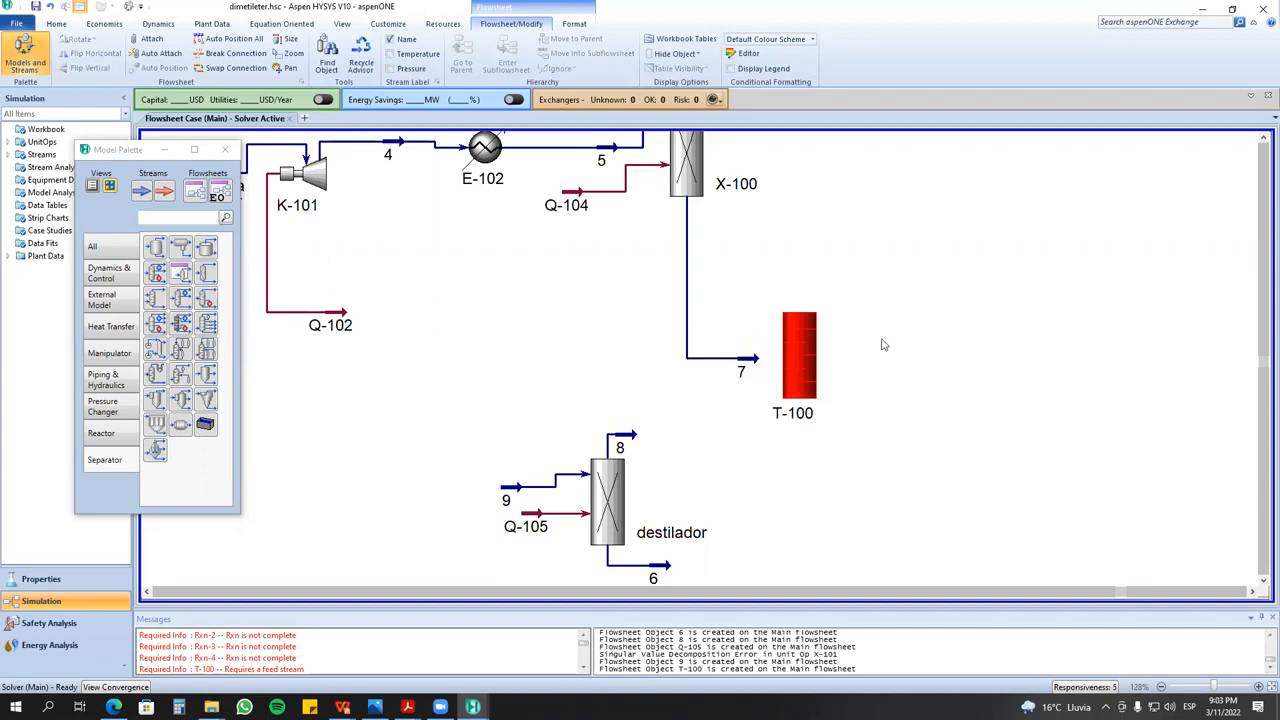
- Add two material streams next to column T-100, one near its top and one near its bottom
left_click(145, 197)
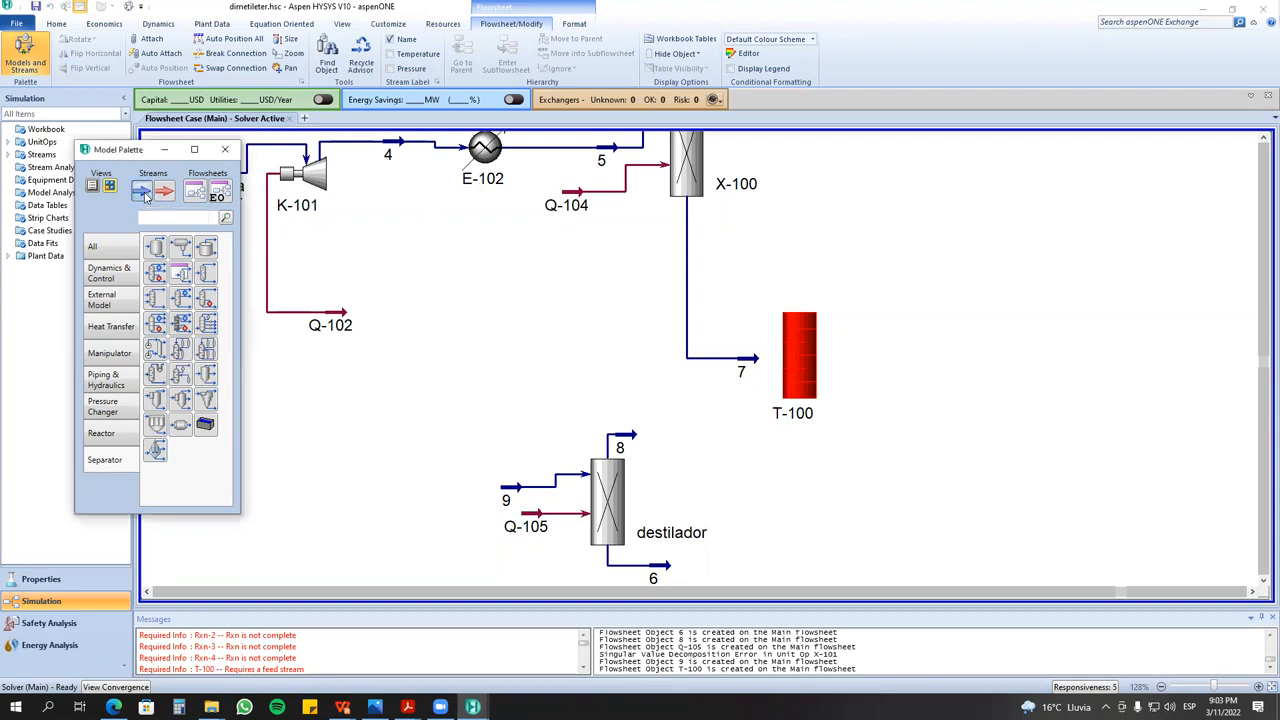
left_click(848, 294)
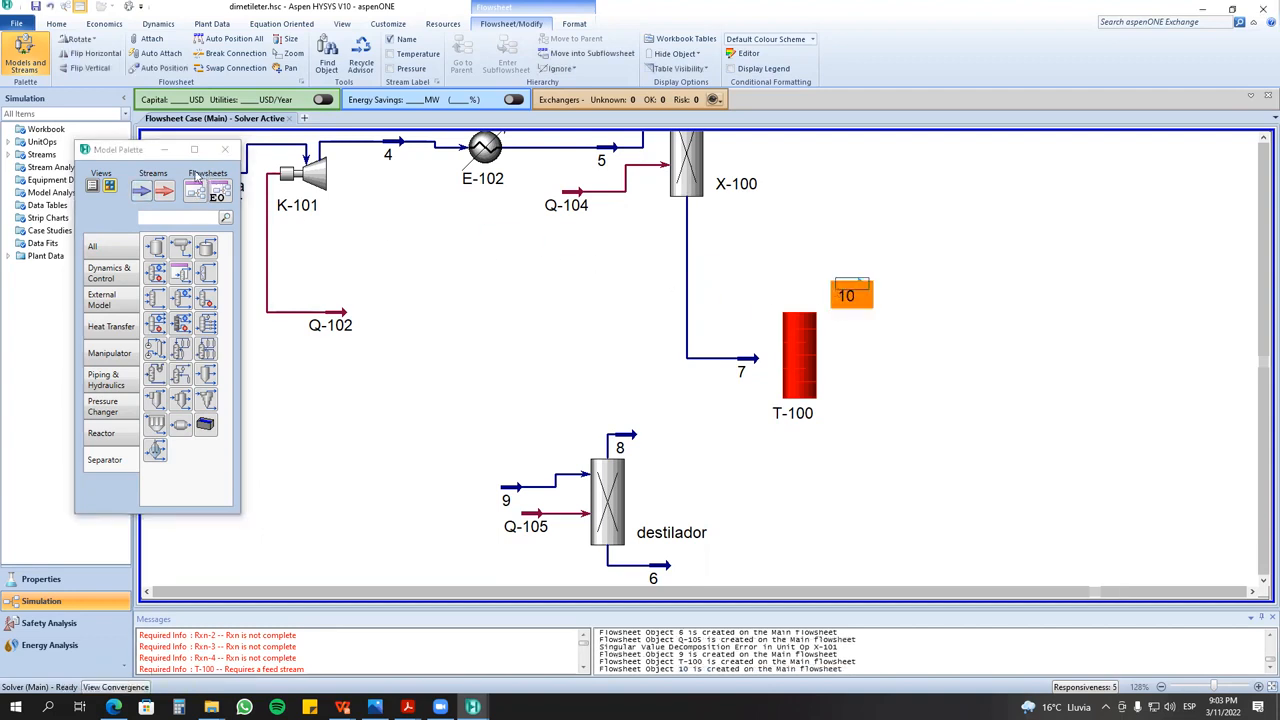
left_click(838, 438)
left_click(973, 412)
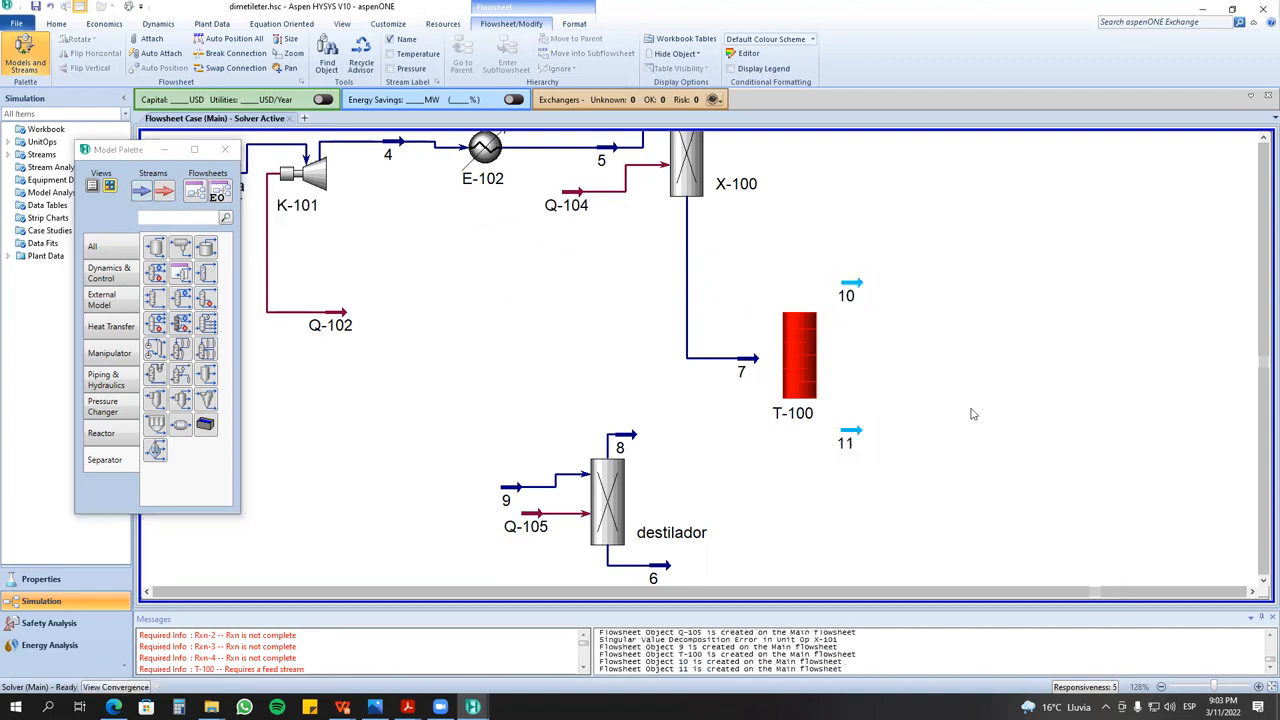
- Open shortcut column T-100 and connect stream 7 as inlet, stream 10 as distillate and stream 11 as bottoms
double_click(798, 362)
left_click(284, 340)
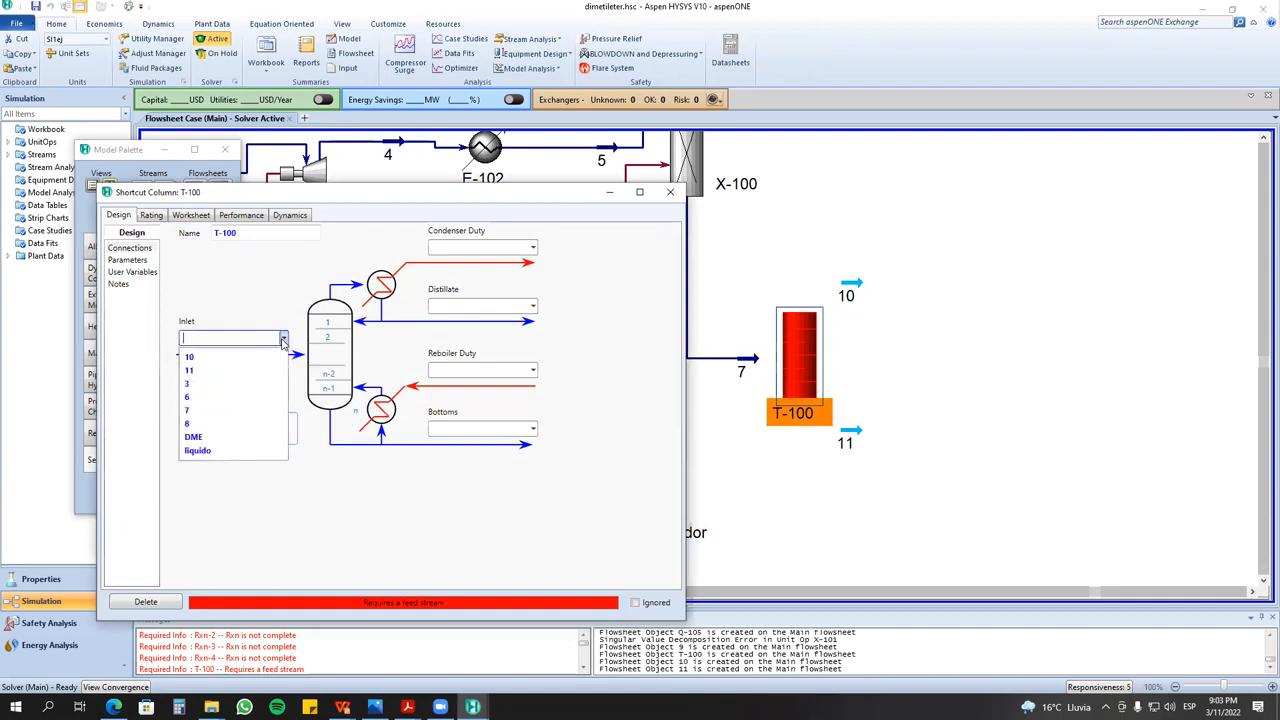
left_click(266, 420)
left_click(532, 306)
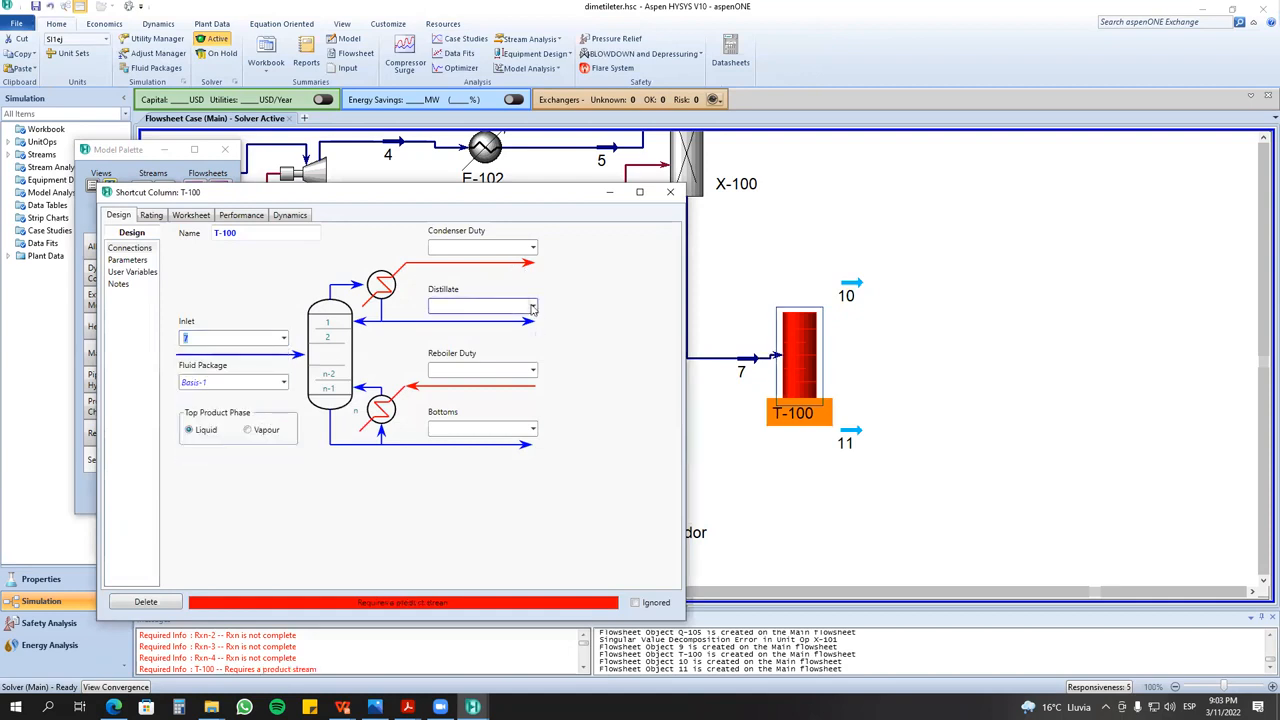
left_click(470, 322)
left_click(533, 428)
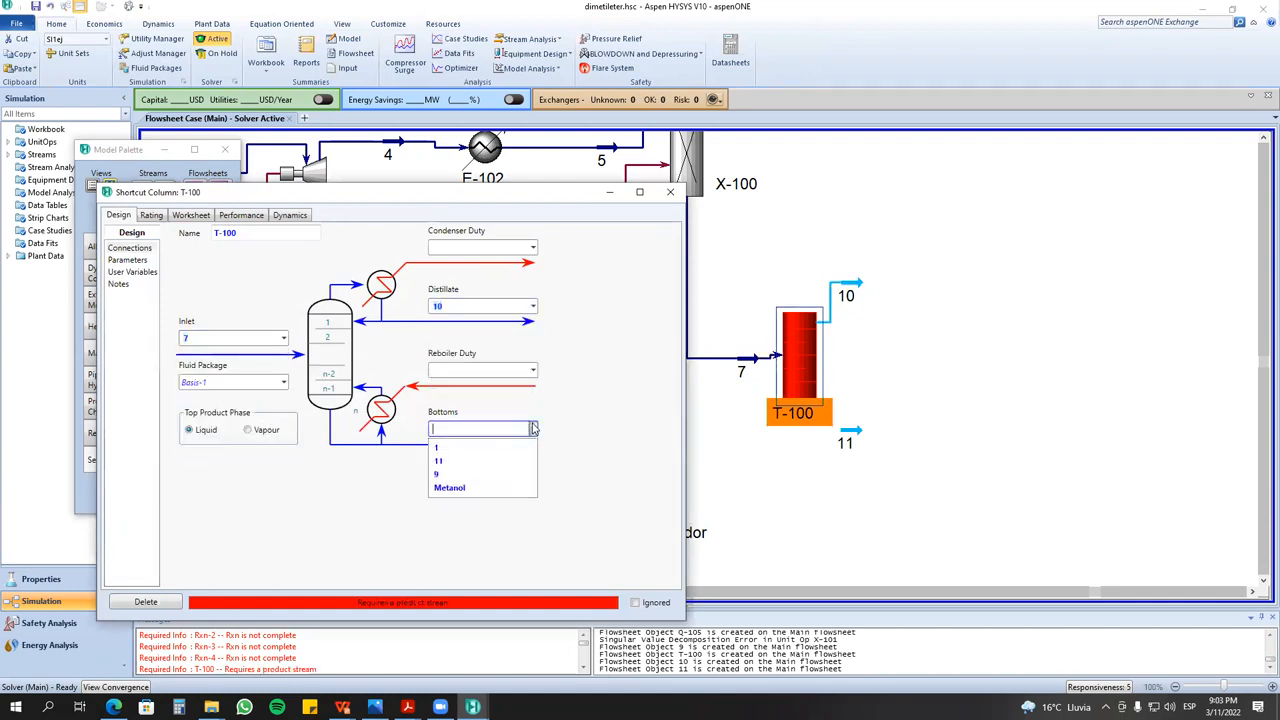
left_click(470, 462)
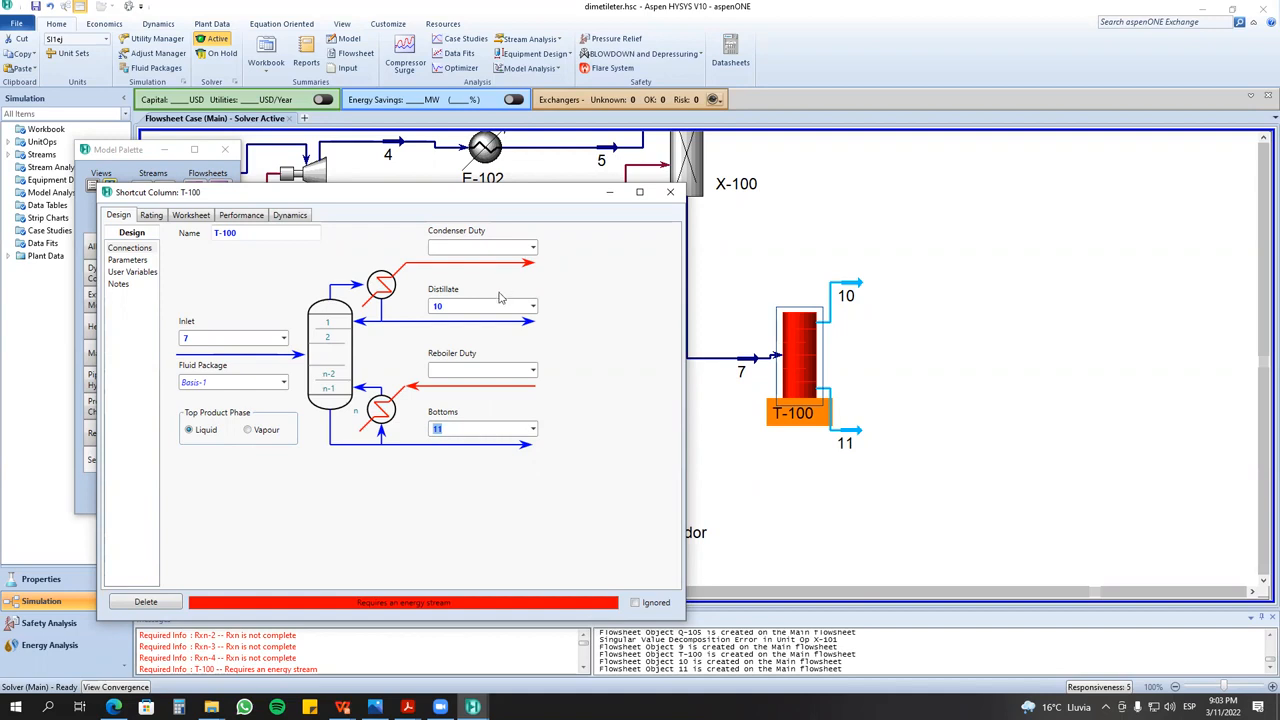
- Create the column's energy streams, naming the condenser duty Qcond and the reboiler duty QReb
left_click(447, 246)
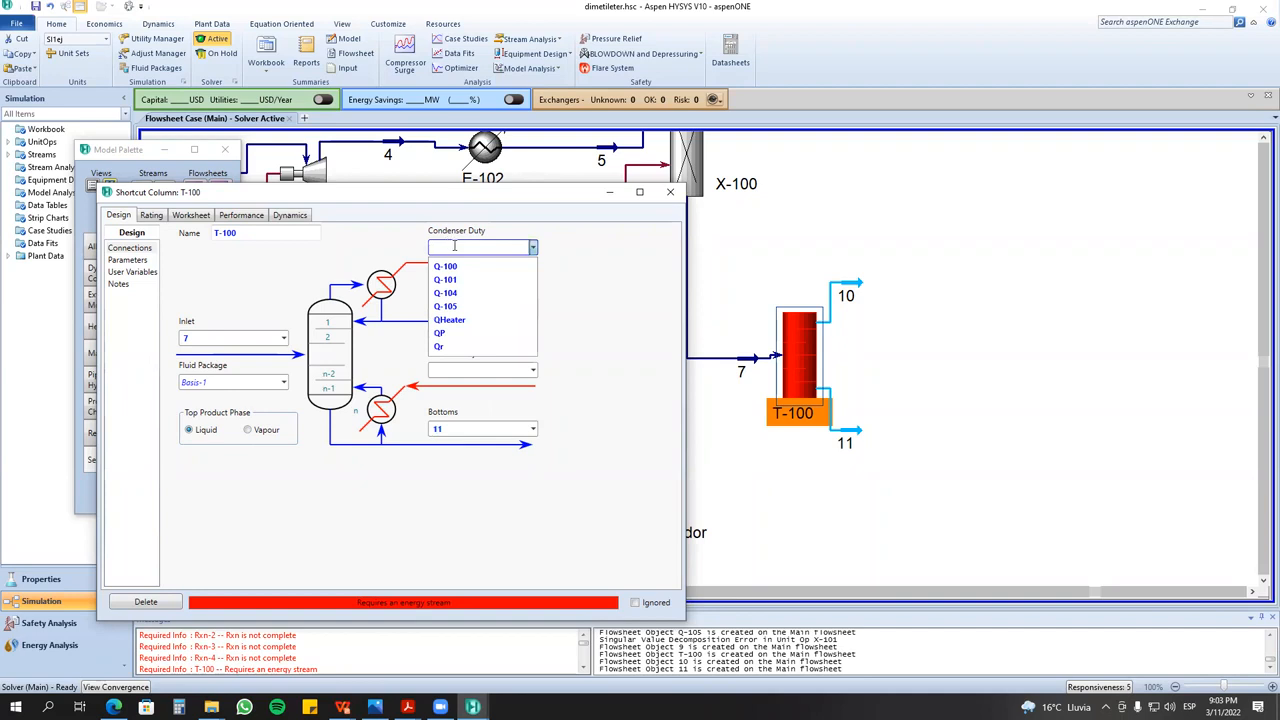
left_click(452, 246)
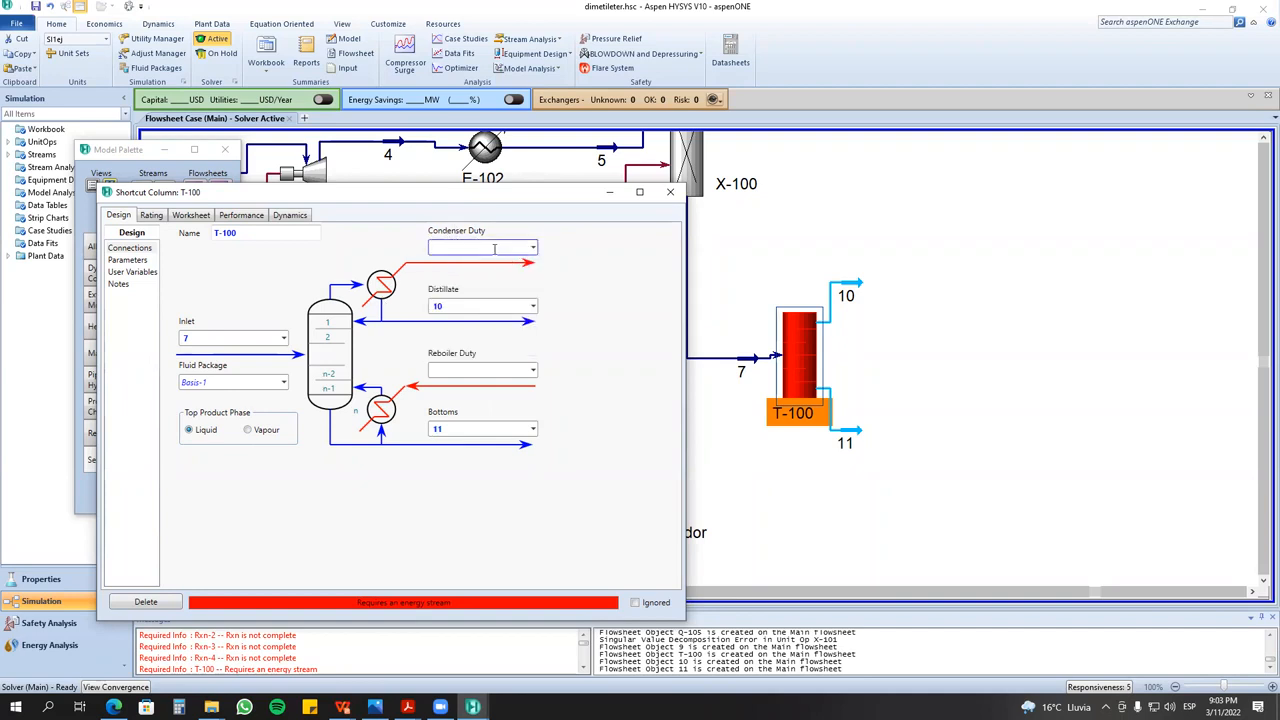
type("Qcond")
key("Return")
left_click(479, 369)
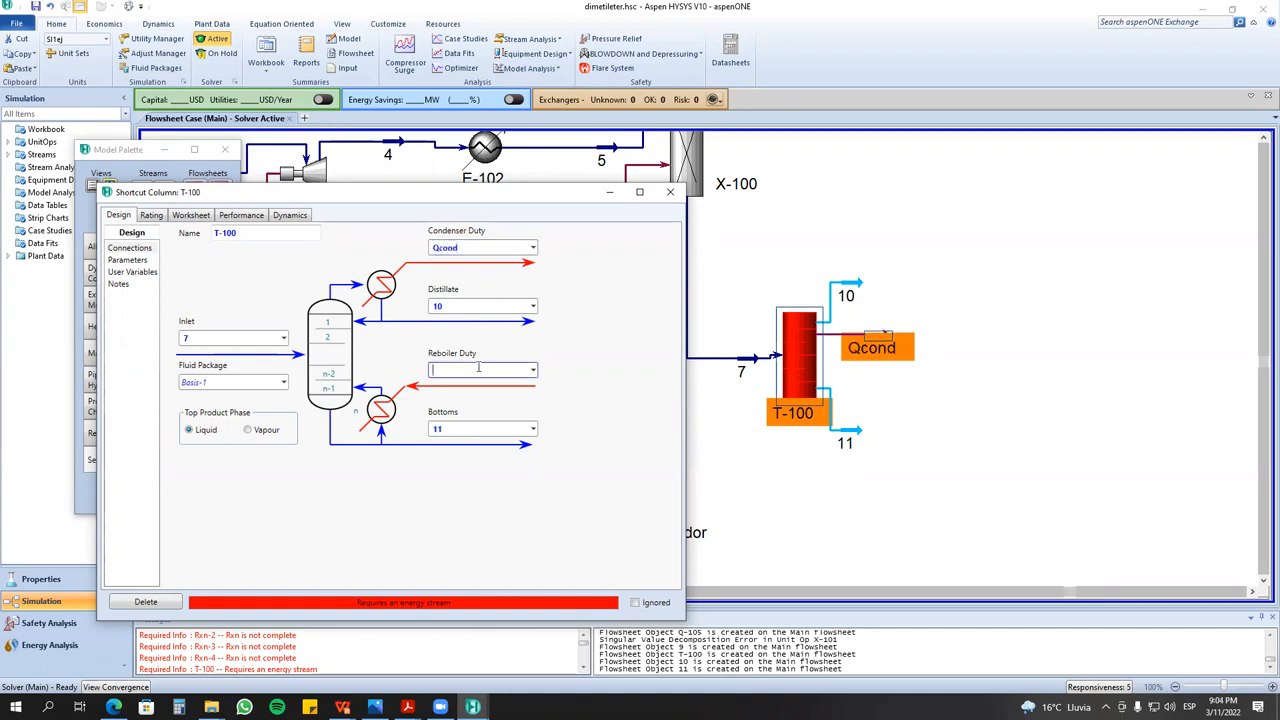
type("QReb")
key("Return")
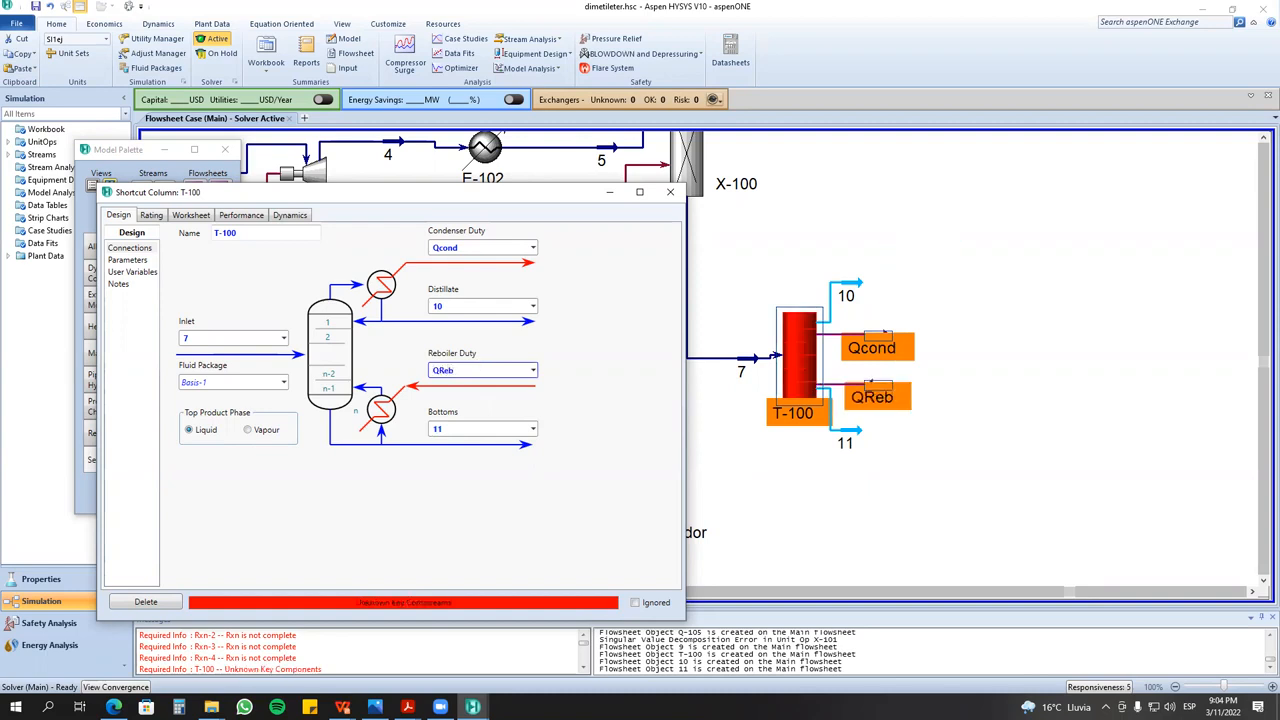
left_click(915, 323)
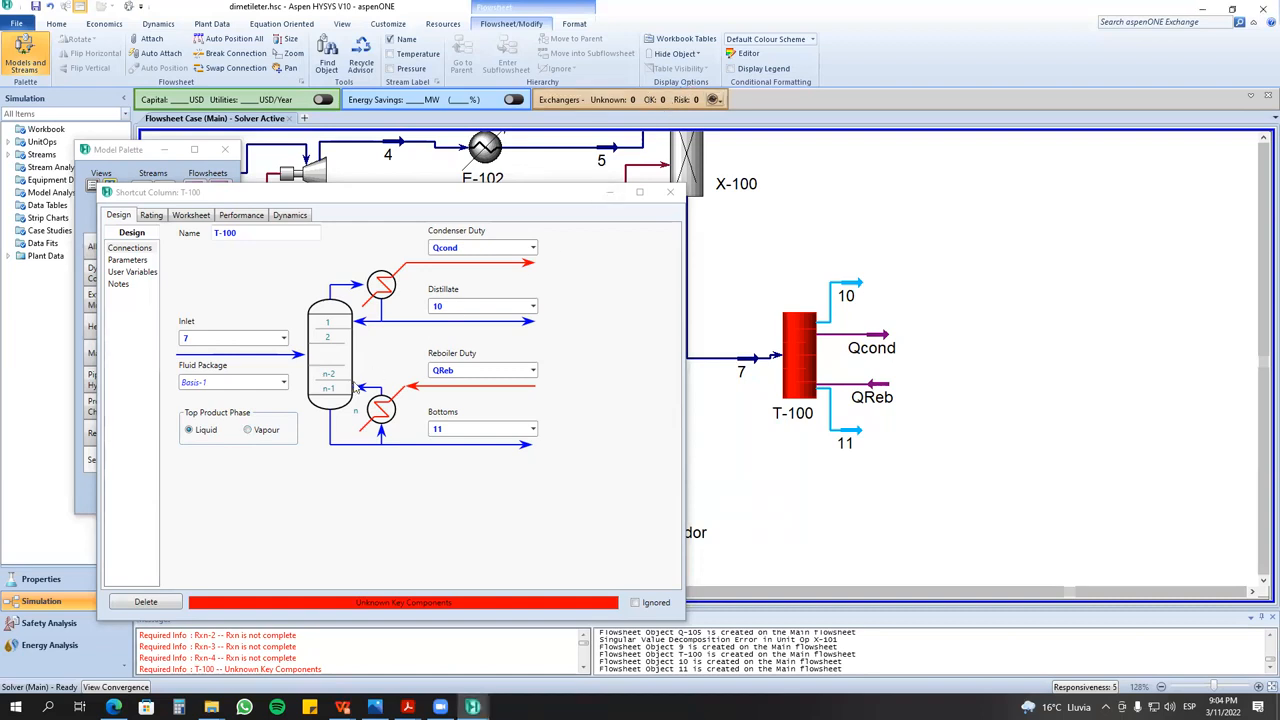
- Move product streams 10 and 11 farther from column T-100 and leave its top product phase set to Liquid
left_click(247, 431)
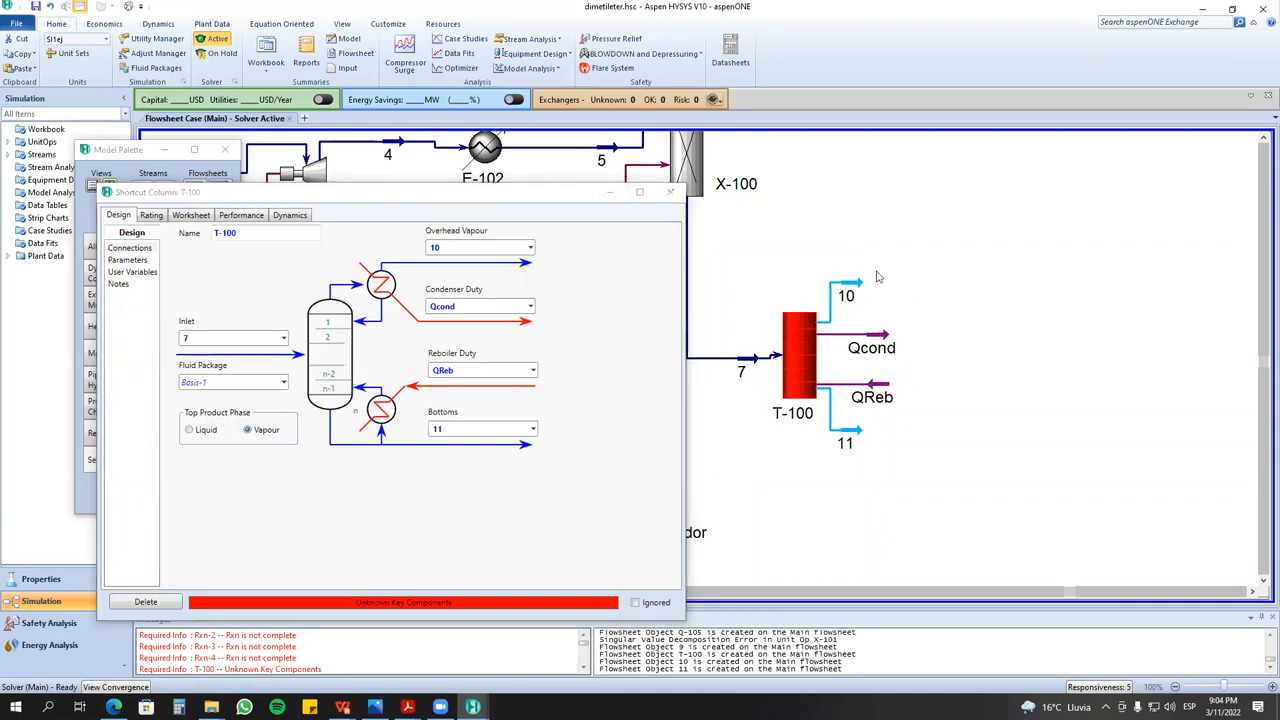
left_click_drag(866, 292, 889, 268)
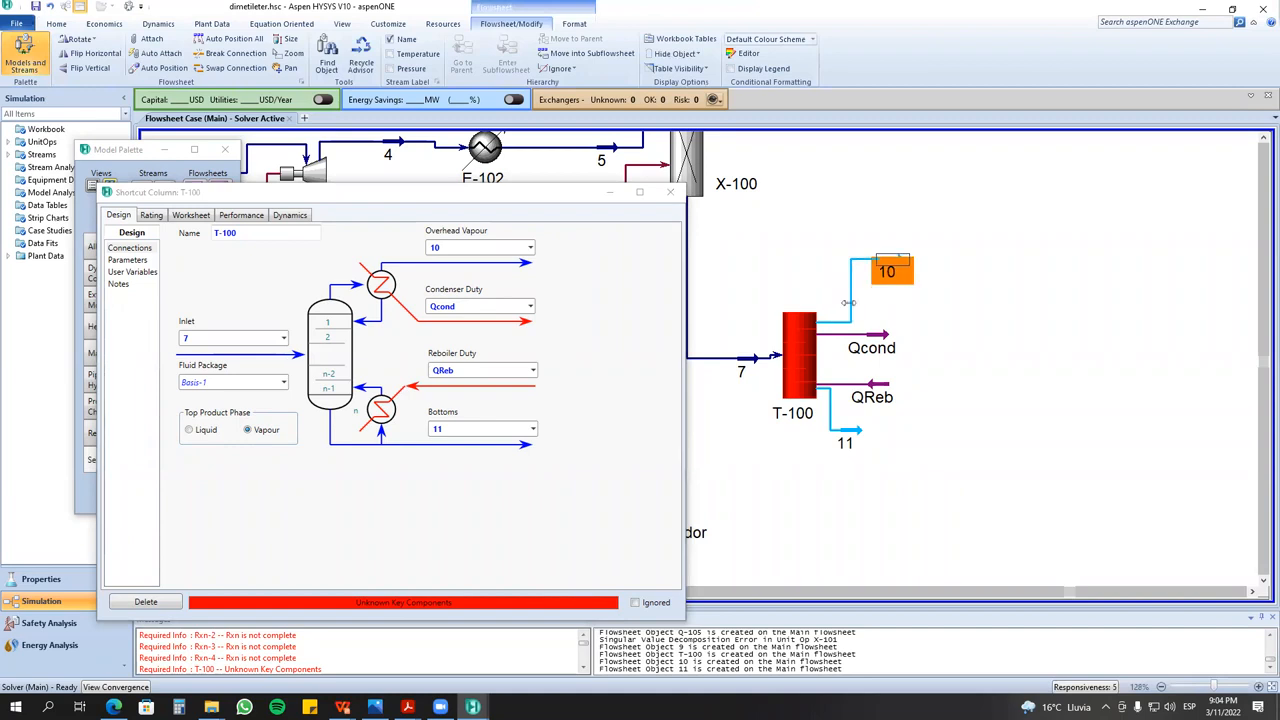
left_click(189, 430)
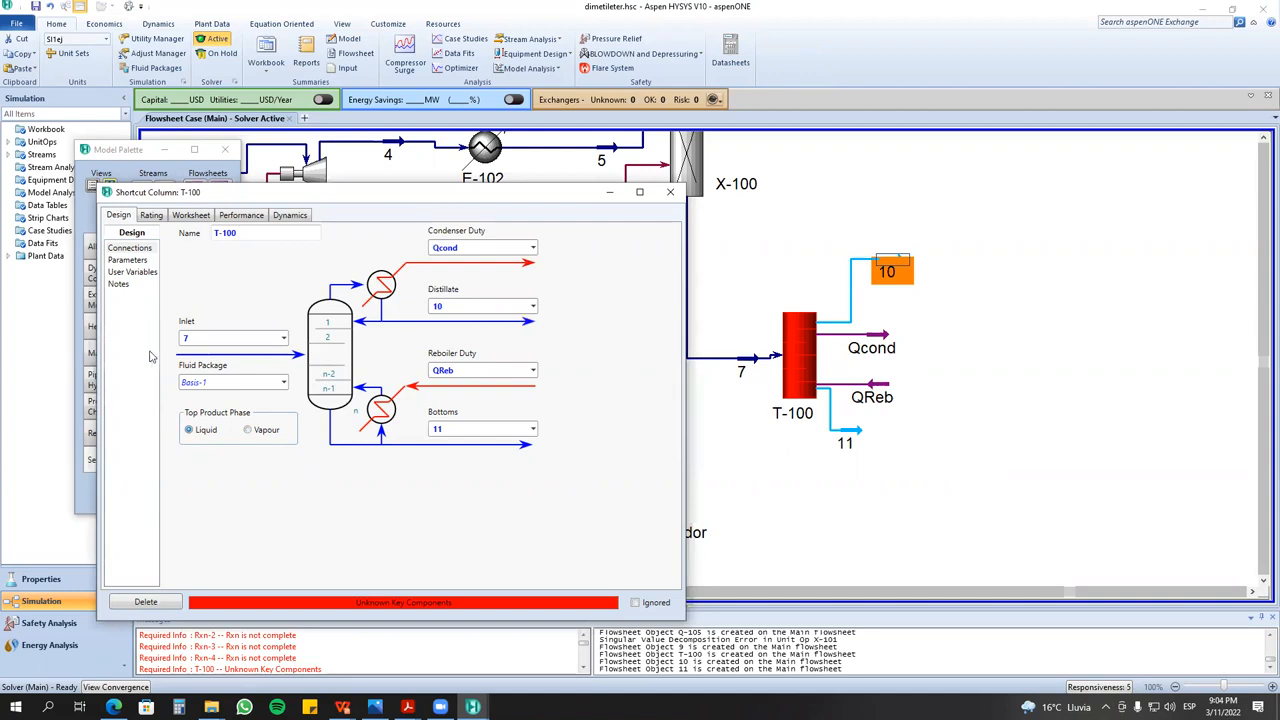
left_click_drag(860, 432, 914, 458)
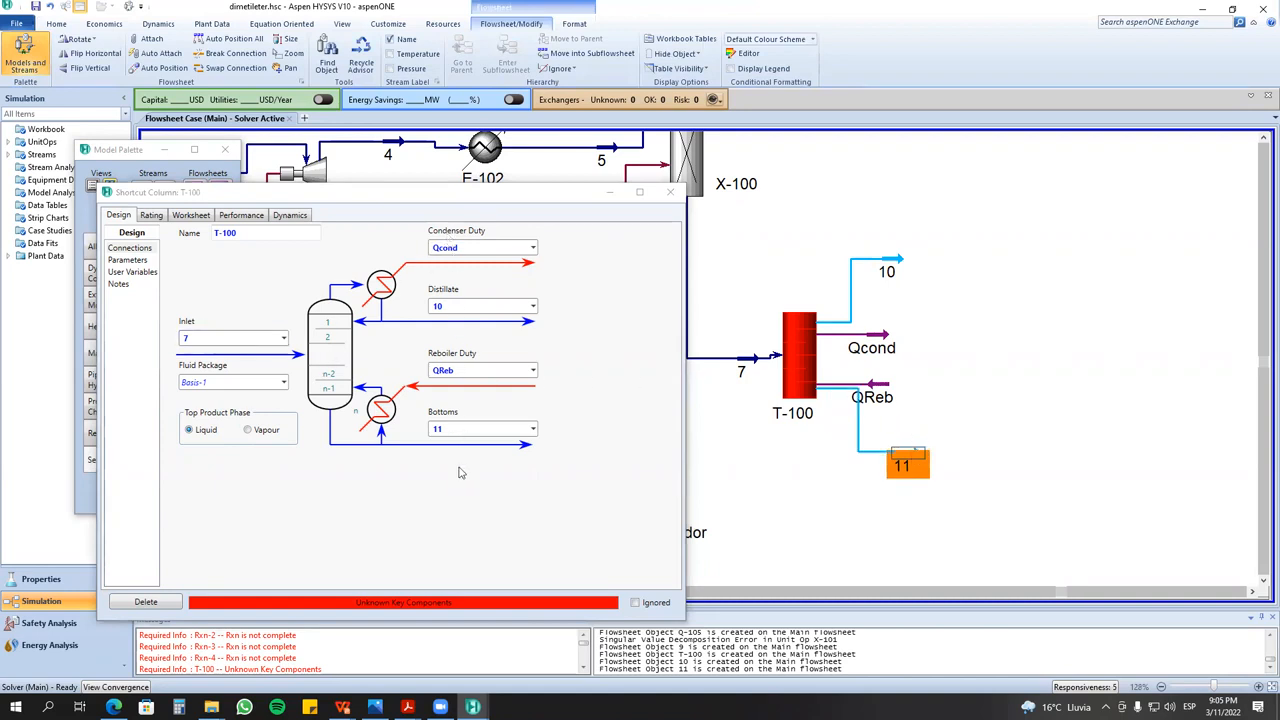
- Move the T-100 window clear of the flowsheet equipment and open expander K-101 to inspect its fluid package options
left_click(520, 208)
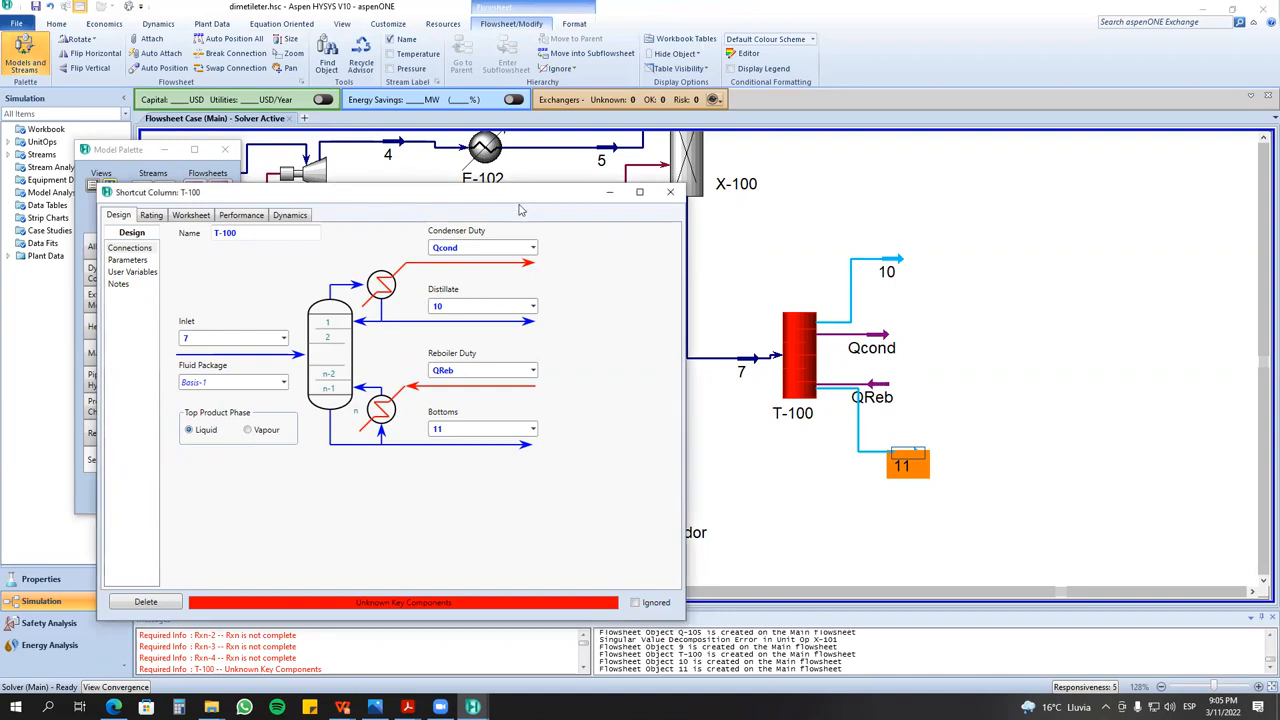
left_click_drag(520, 208, 548, 322)
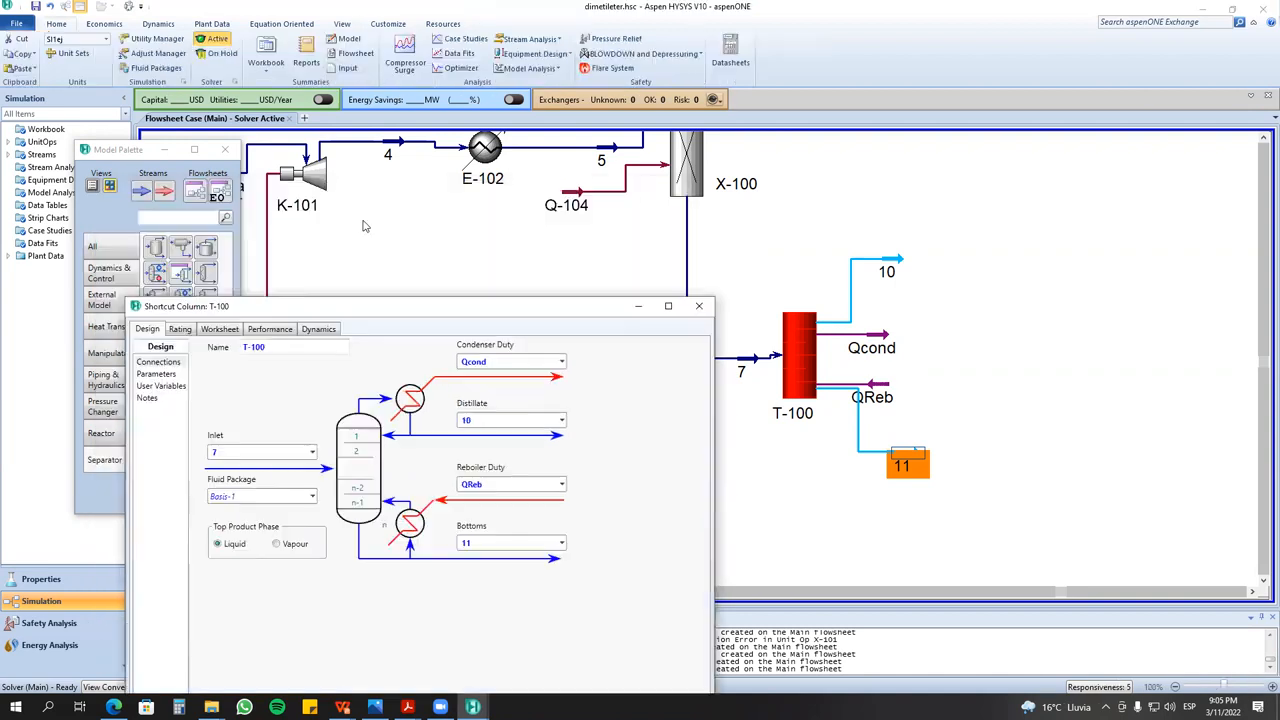
double_click(291, 163)
left_click(385, 229)
left_click(385, 229)
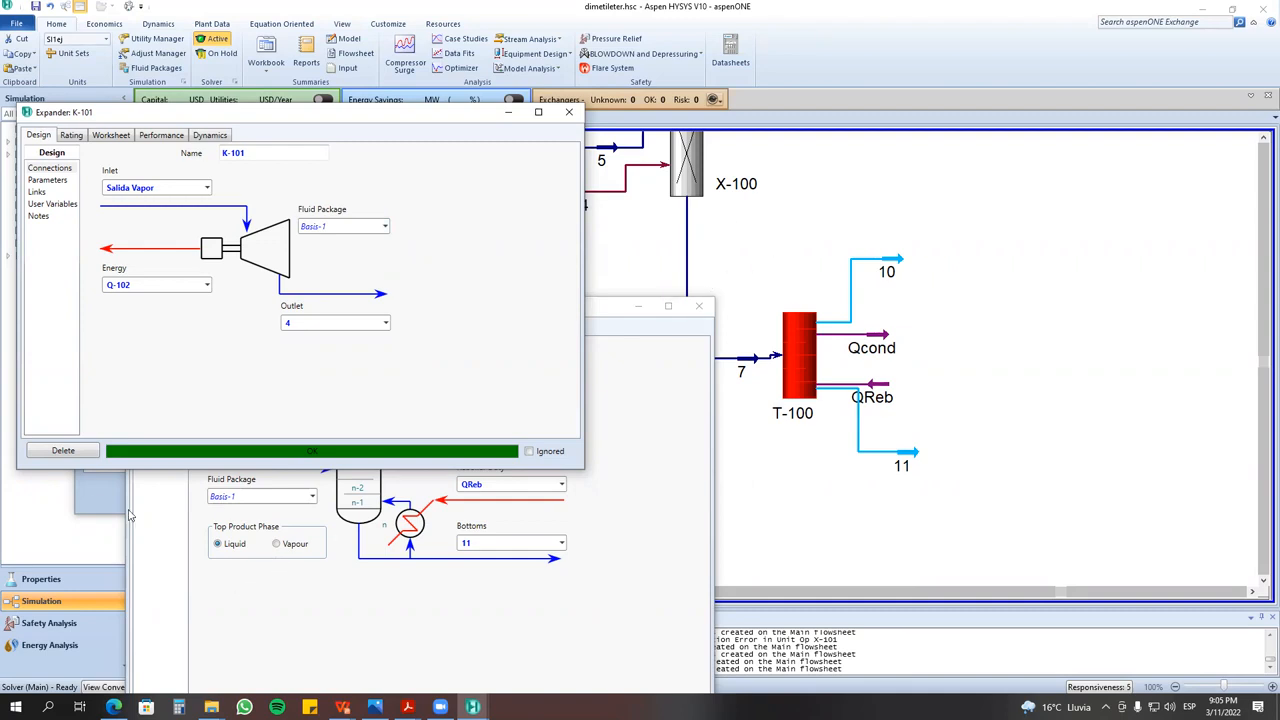
- Look through the manipulator models in the Model Palette, then close the palette
key("F4")
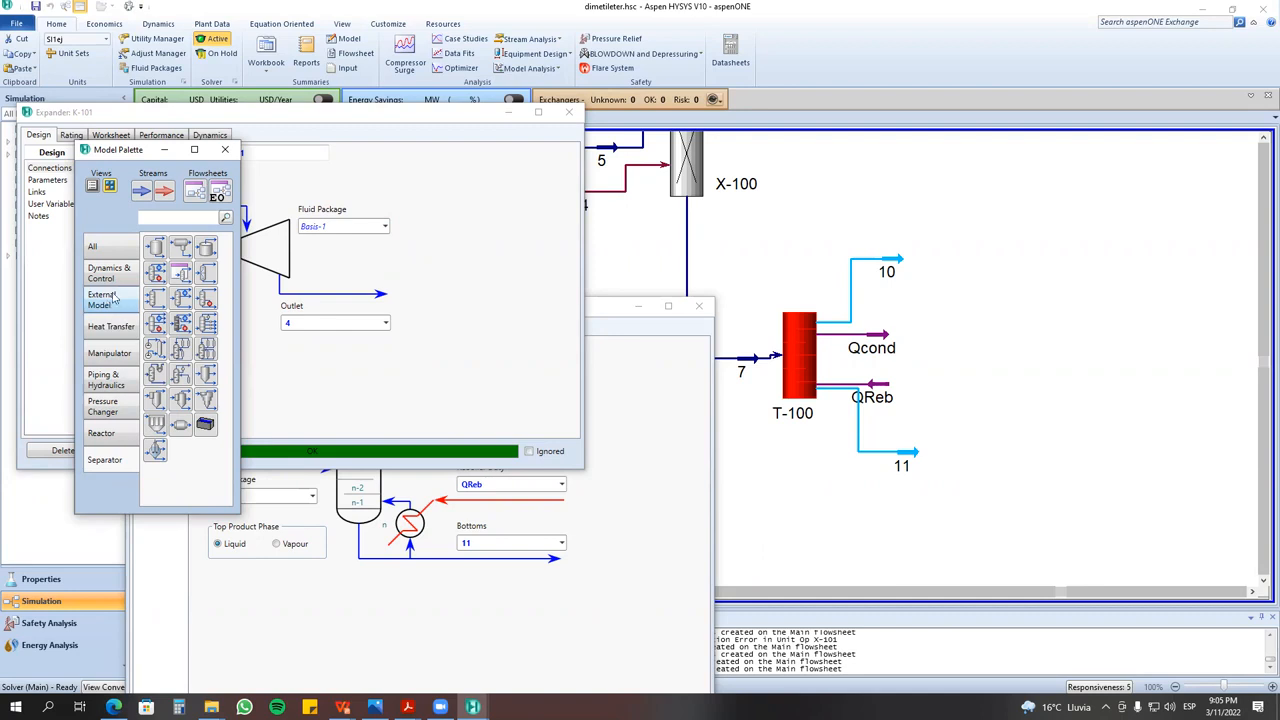
left_click(127, 351)
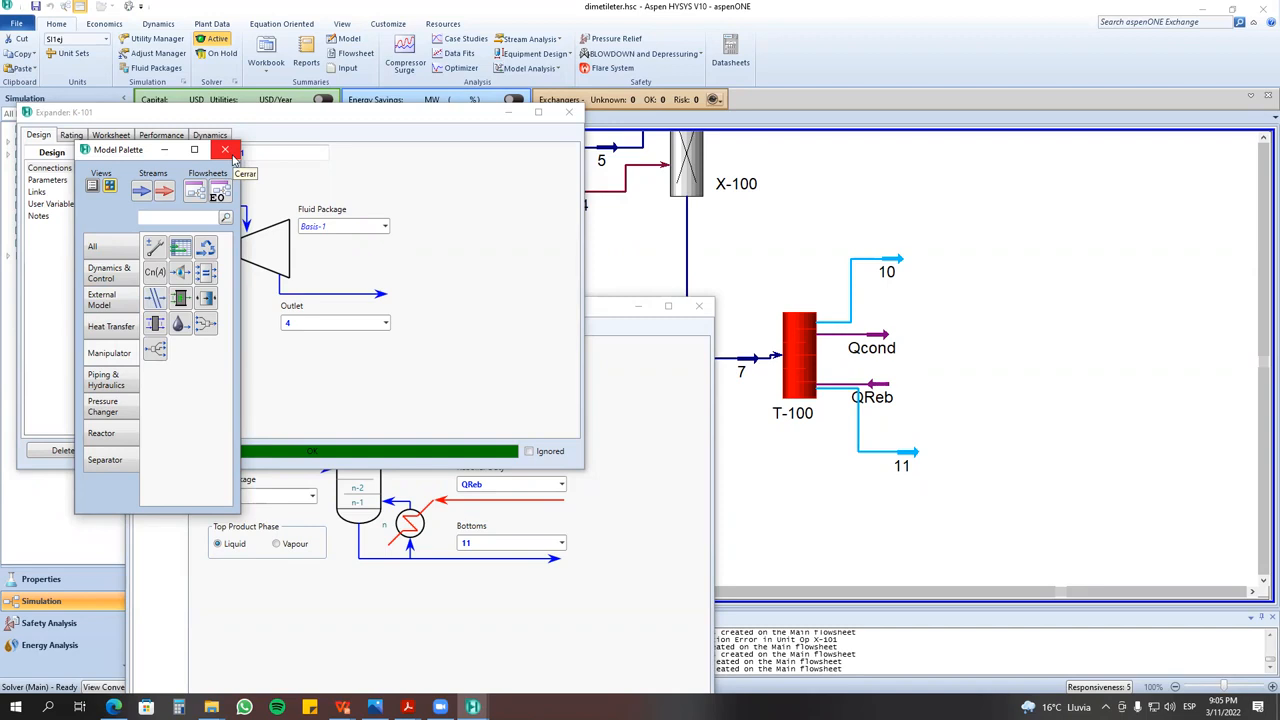
left_click(228, 152)
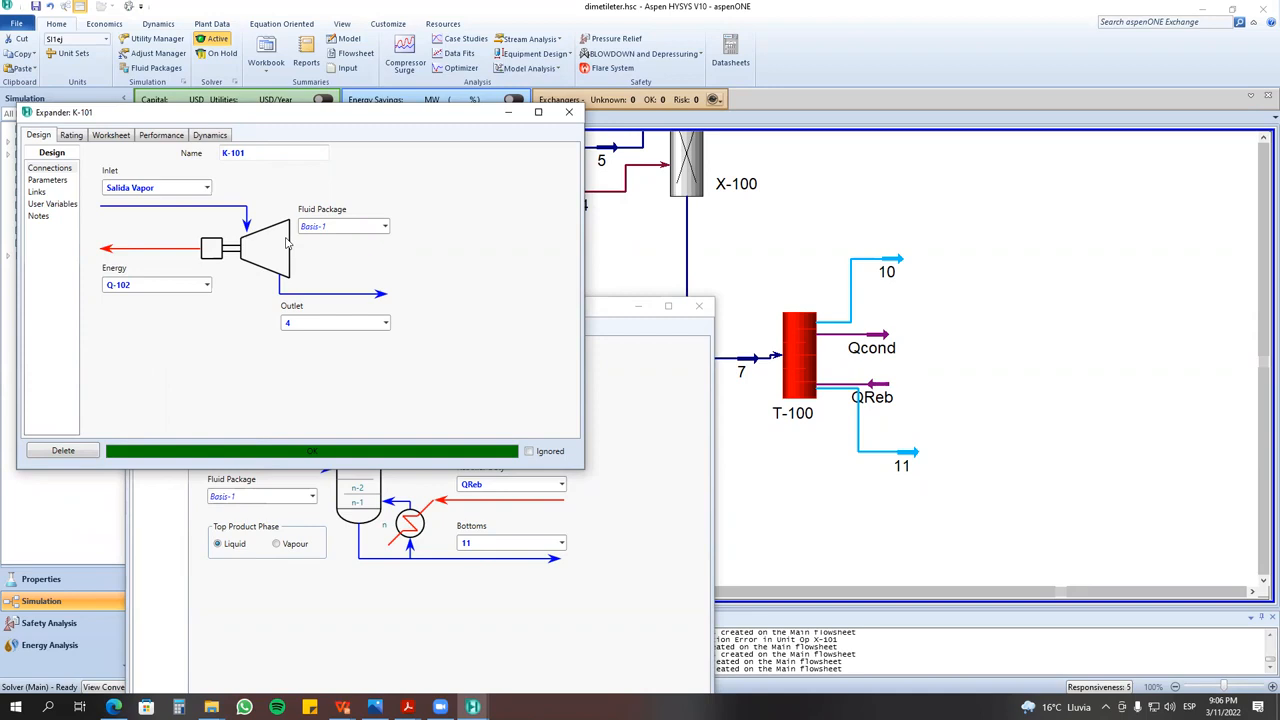
- Check which fluid packages are available for expander K-101 and minimize its window
left_click(386, 229)
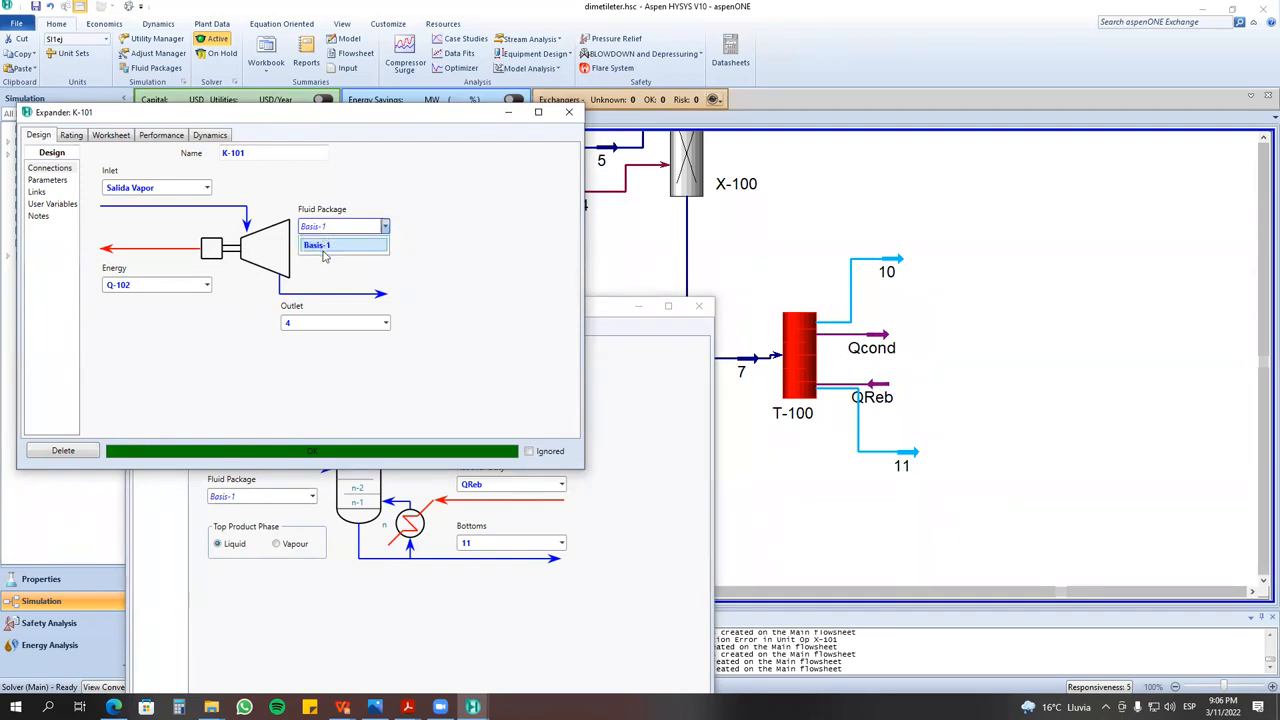
left_click(479, 350)
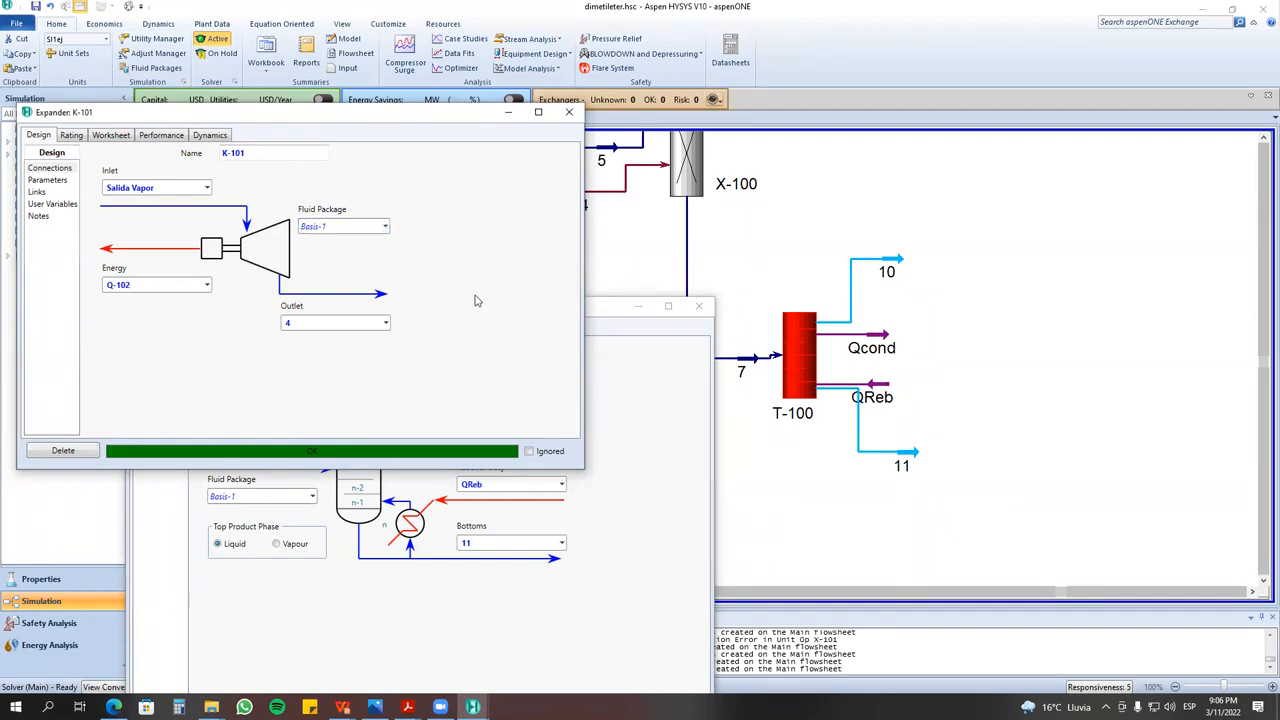
left_click(507, 113)
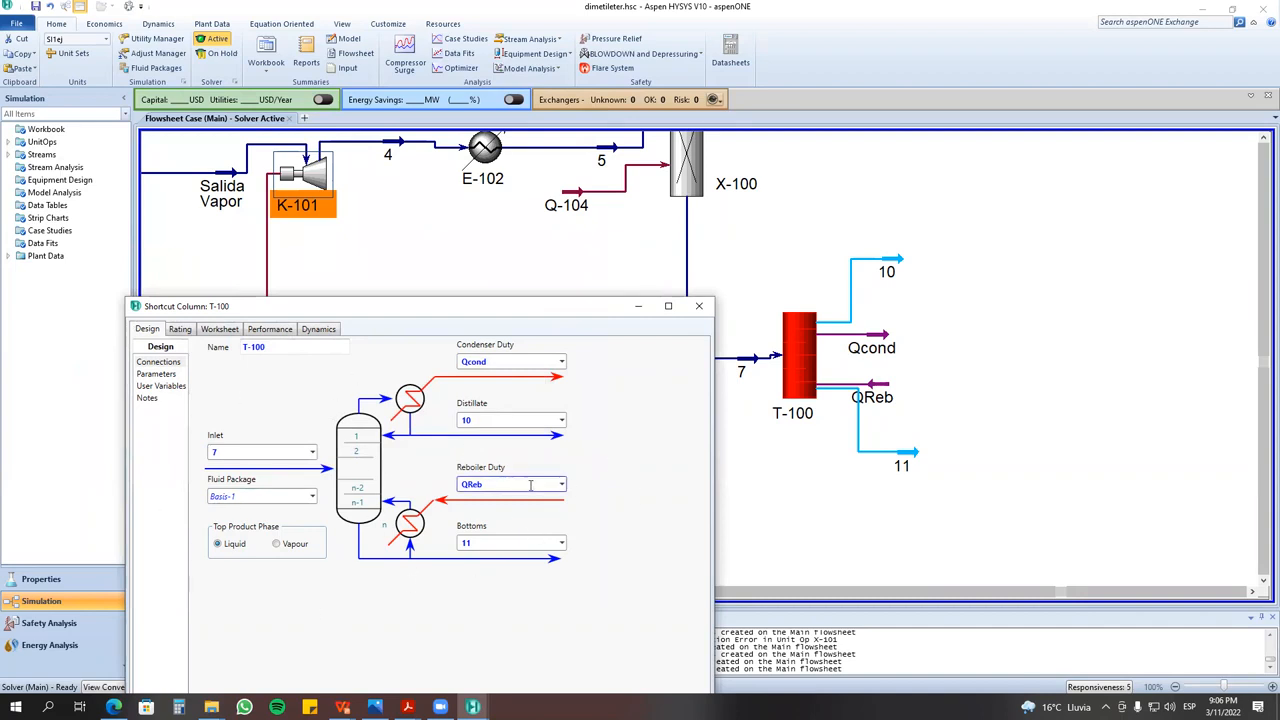
- Review the T-100 rating page and return to its design parameters for key components, pressures and reflux ratios
left_click(163, 375)
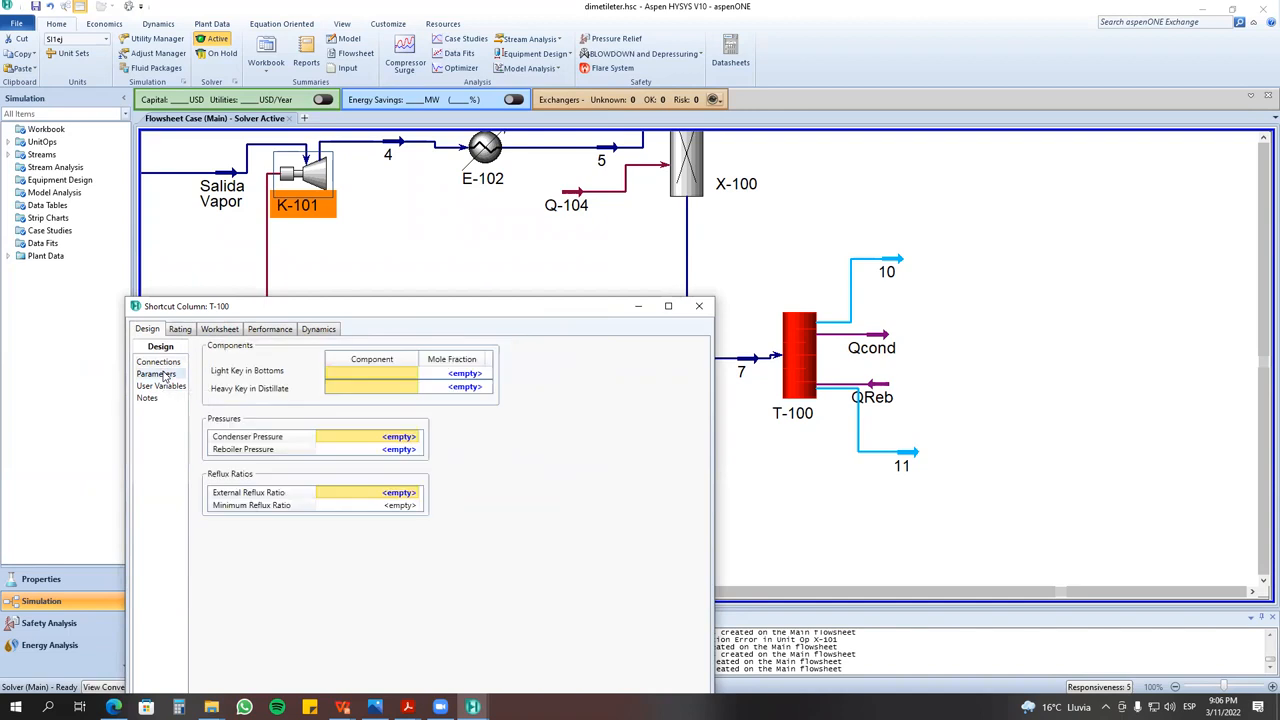
left_click(181, 329)
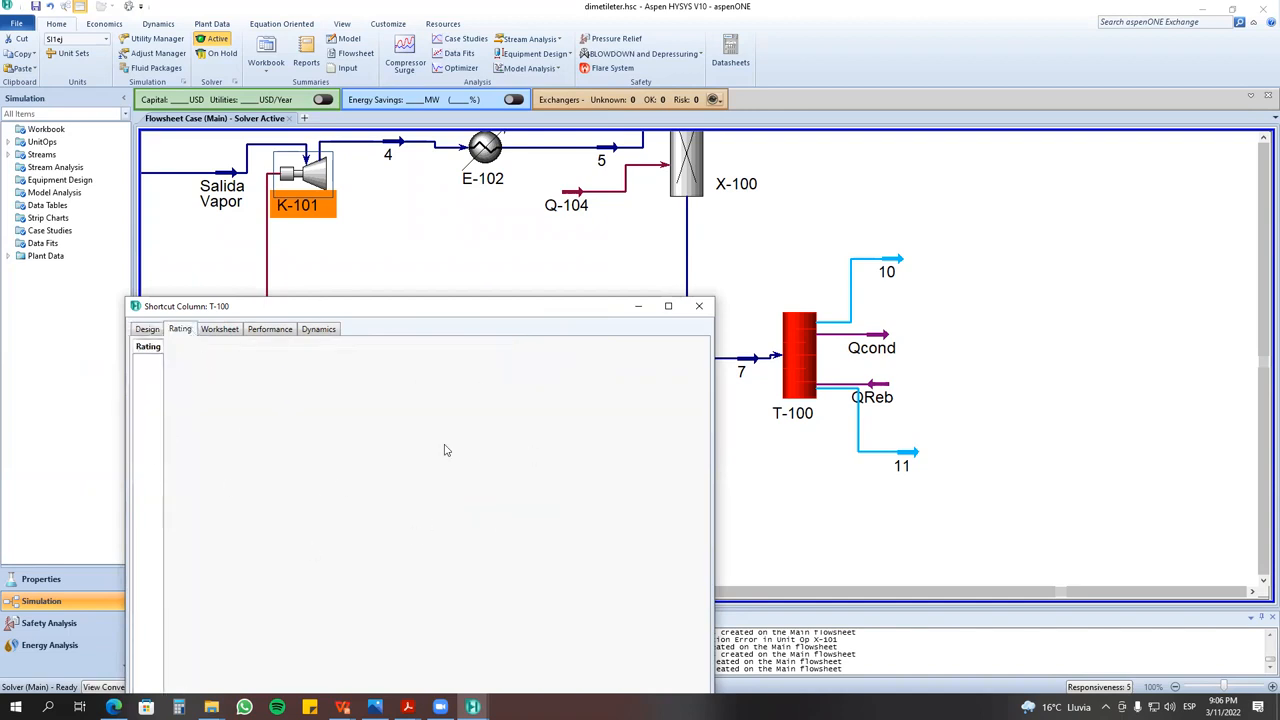
left_click(150, 331)
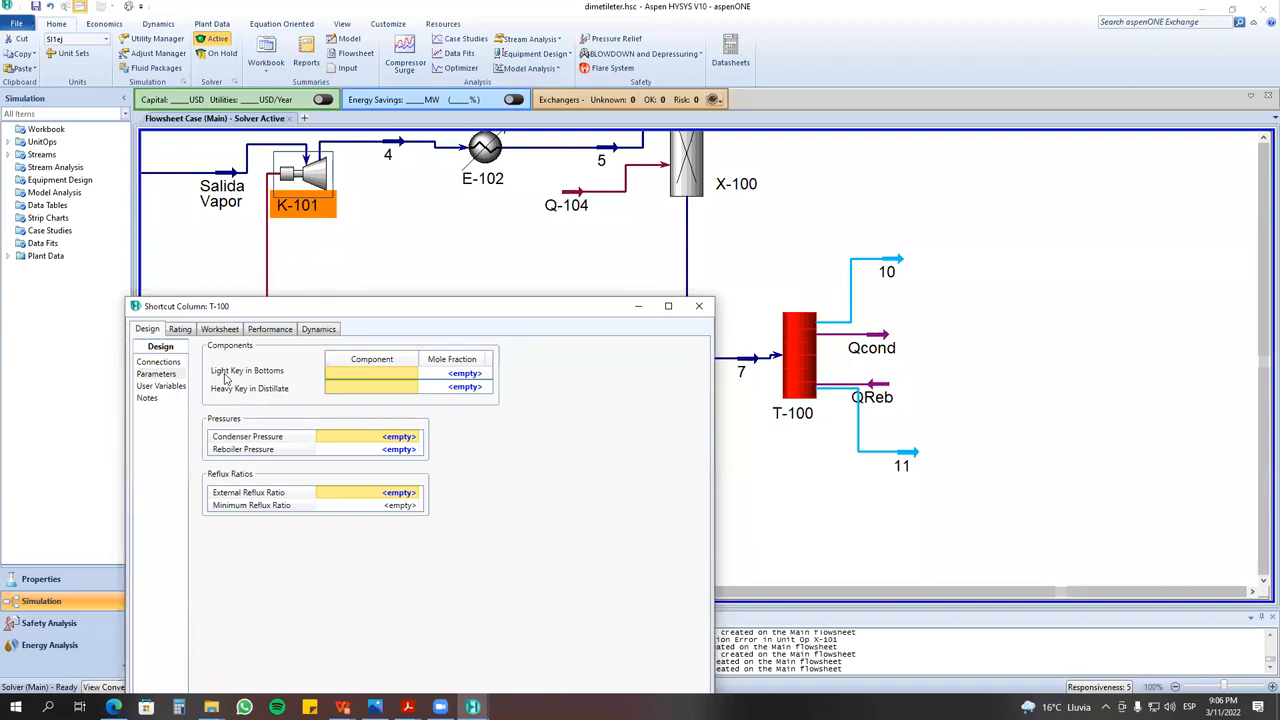
- Open the composition of material stream 7 and display it on a mass flow basis
left_click(747, 362)
left_click(90, 215)
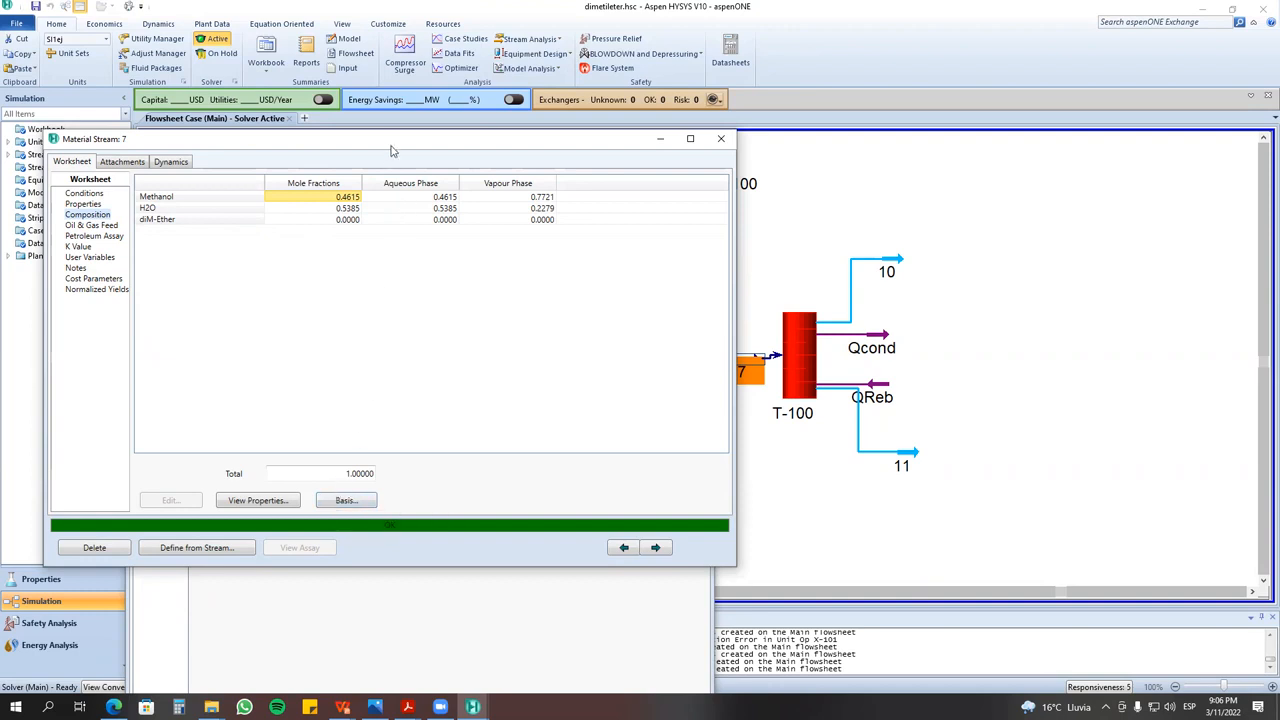
left_click_drag(391, 150, 439, 148)
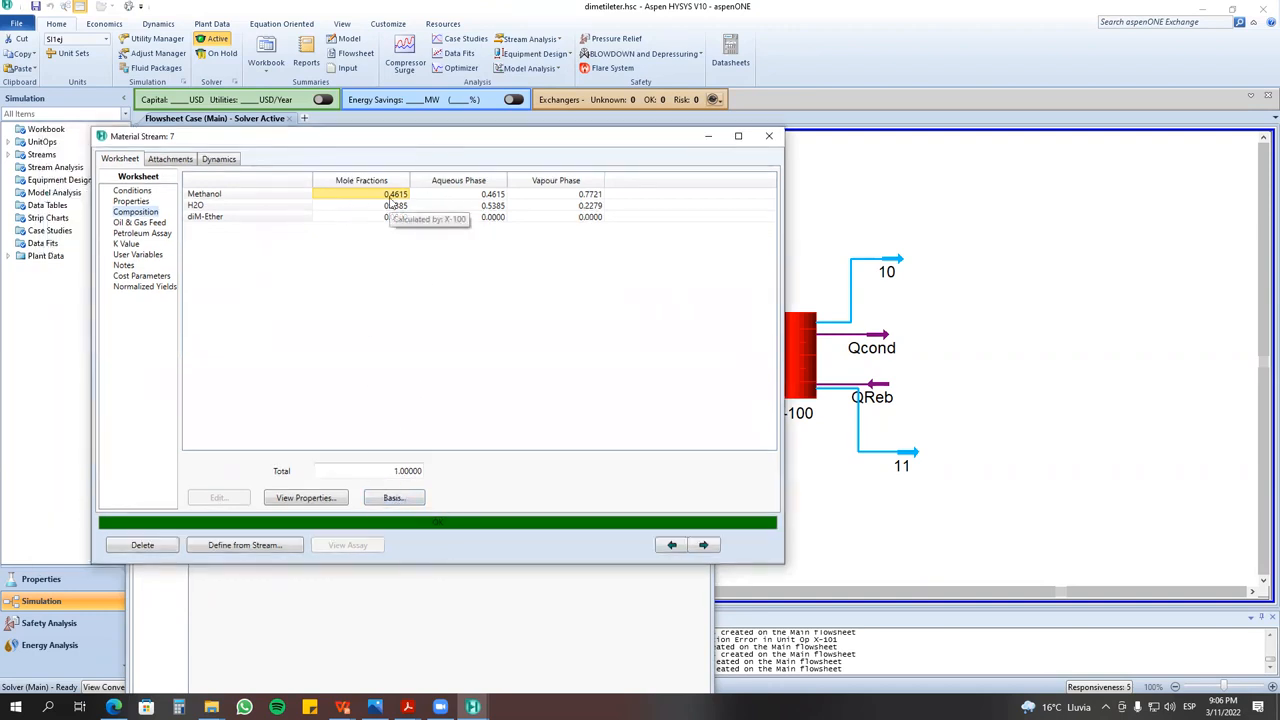
left_click(412, 500)
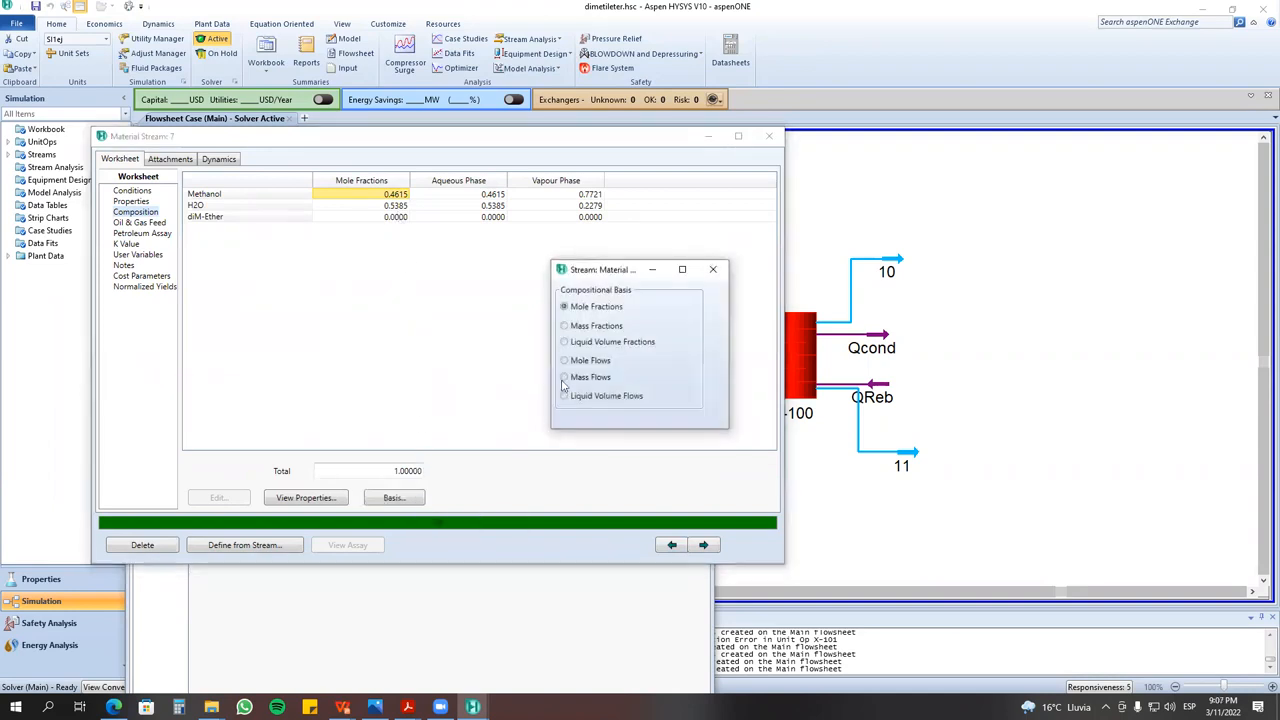
left_click(566, 326)
left_click(586, 362)
left_click(586, 379)
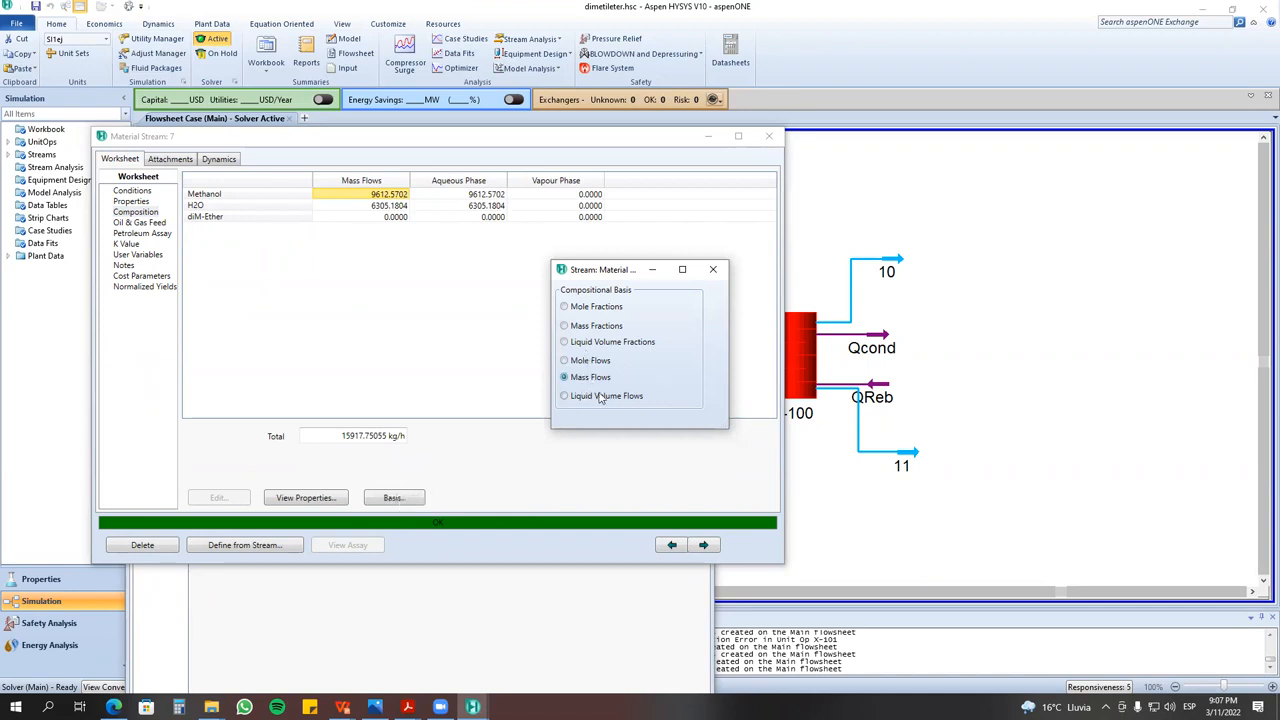
left_click(713, 269)
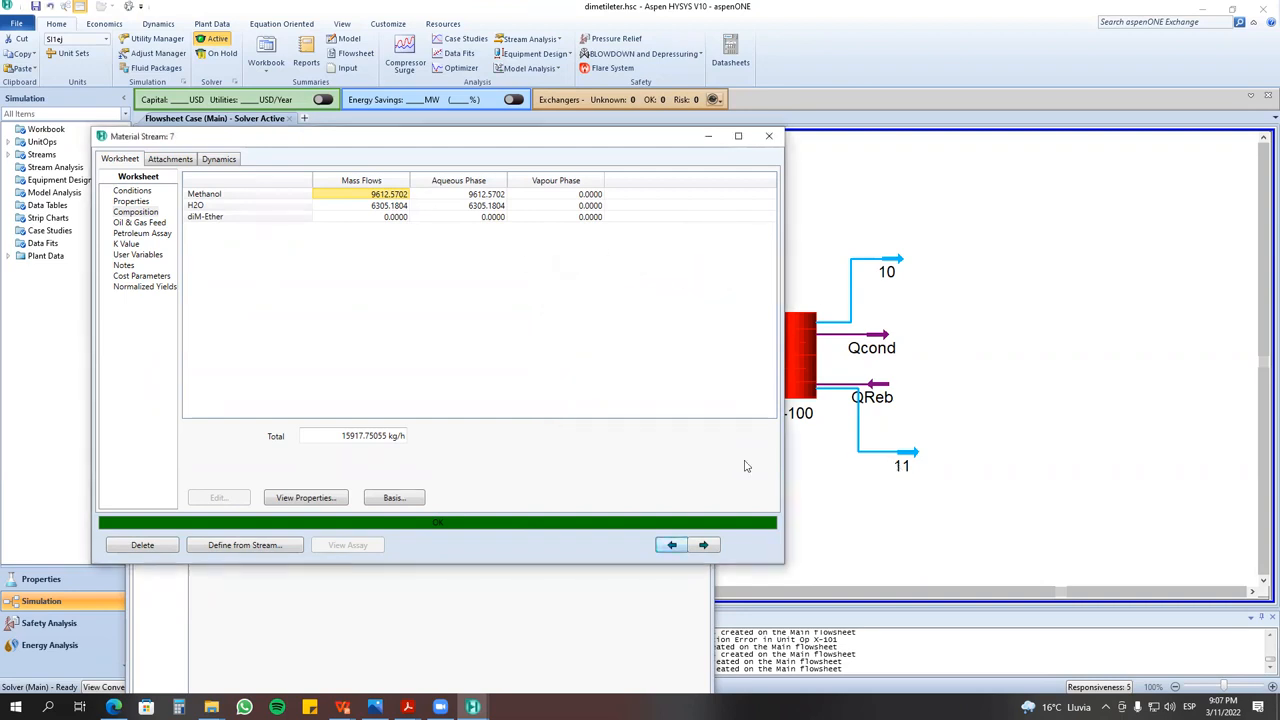
- View stream 7's composition as mole flows and close the stream
left_click(398, 496)
left_click(576, 361)
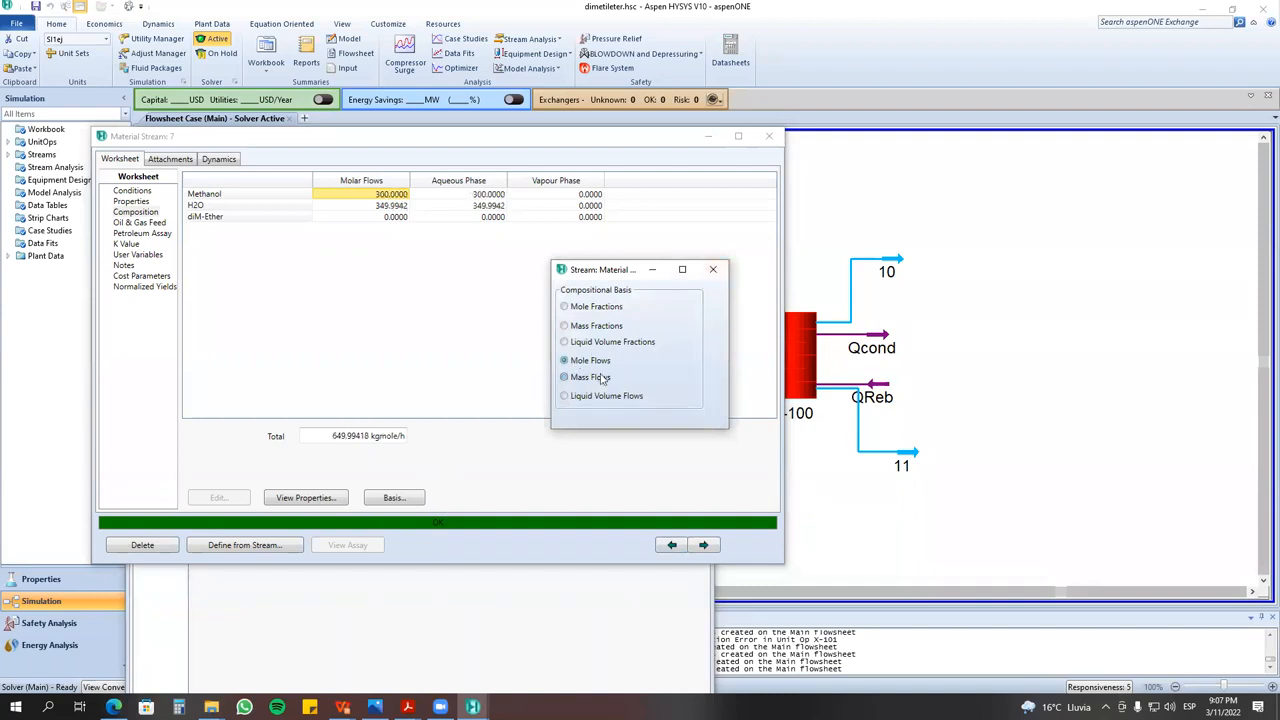
left_click(713, 269)
left_click(769, 137)
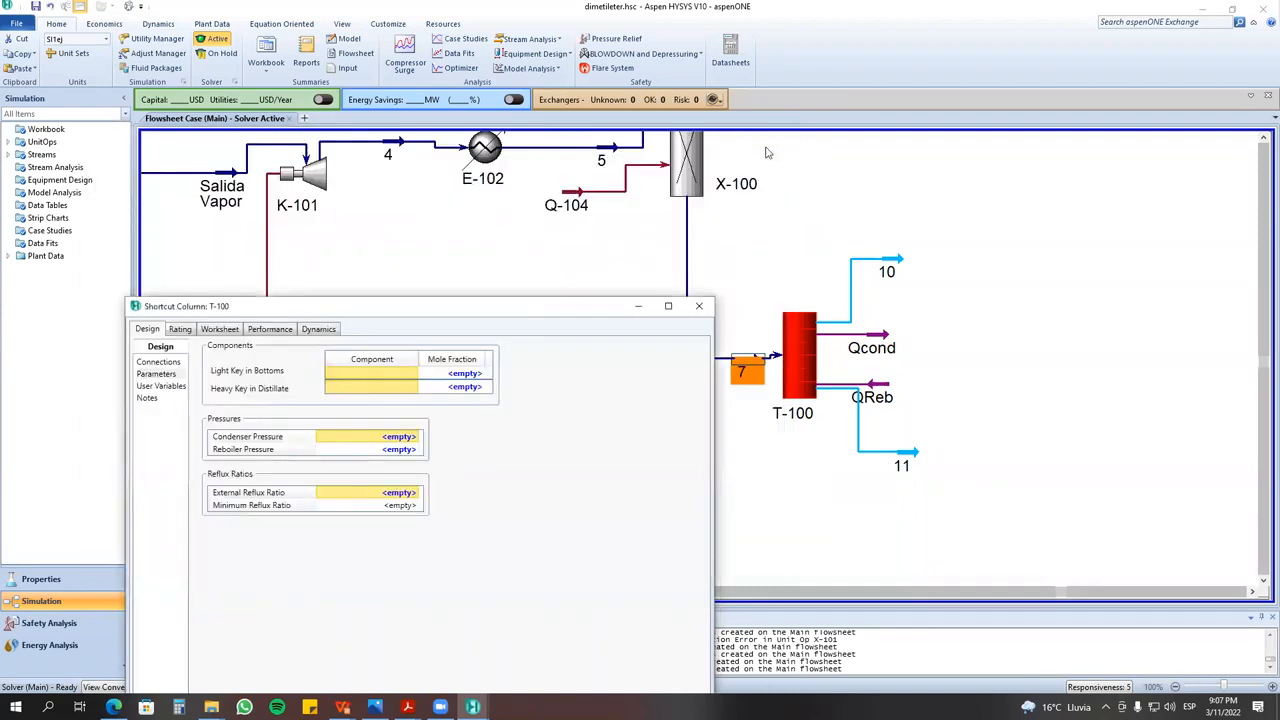
- Reopen material stream 7 feeding column T-100 and examine its component composition
left_click(806, 352)
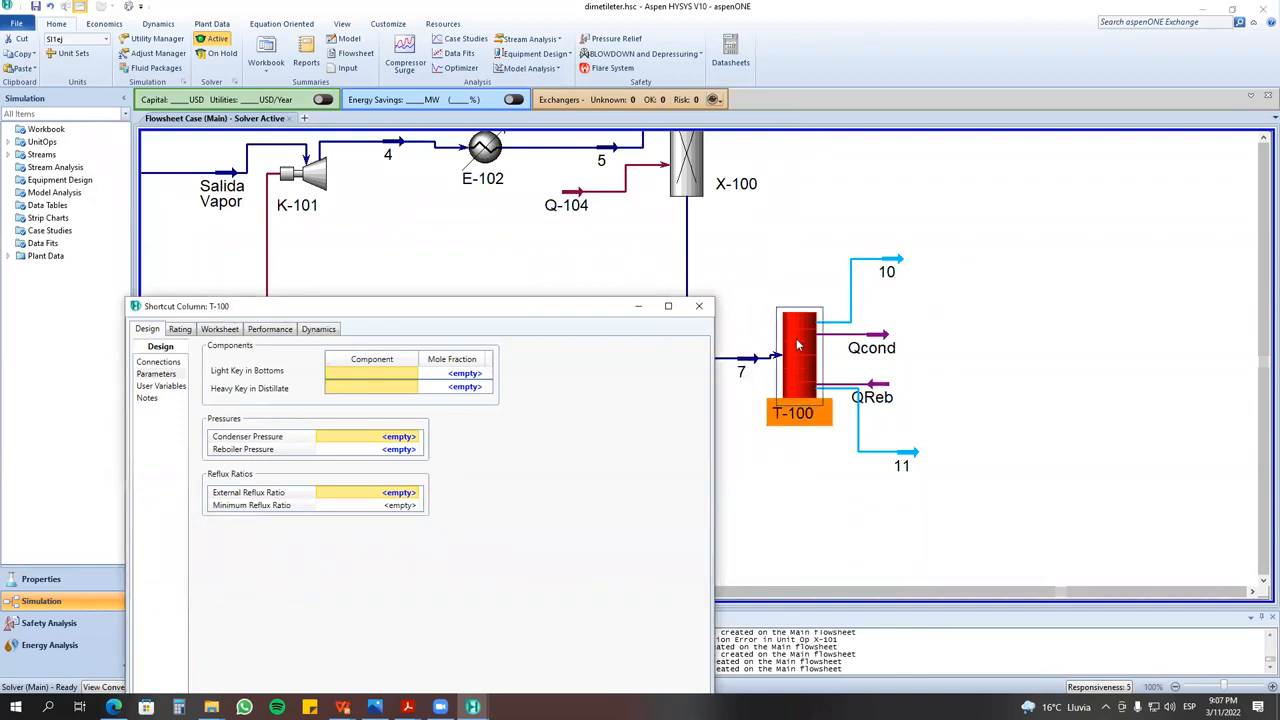
double_click(751, 366)
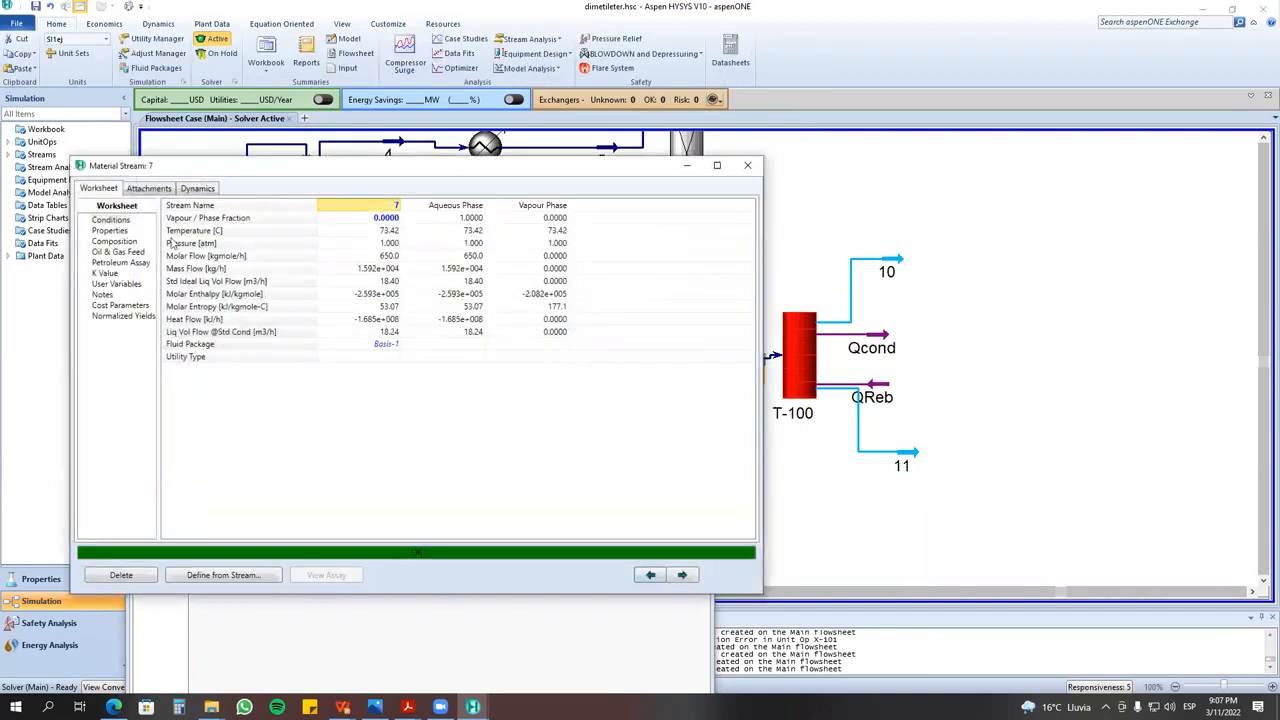
mouse_move(365, 236)
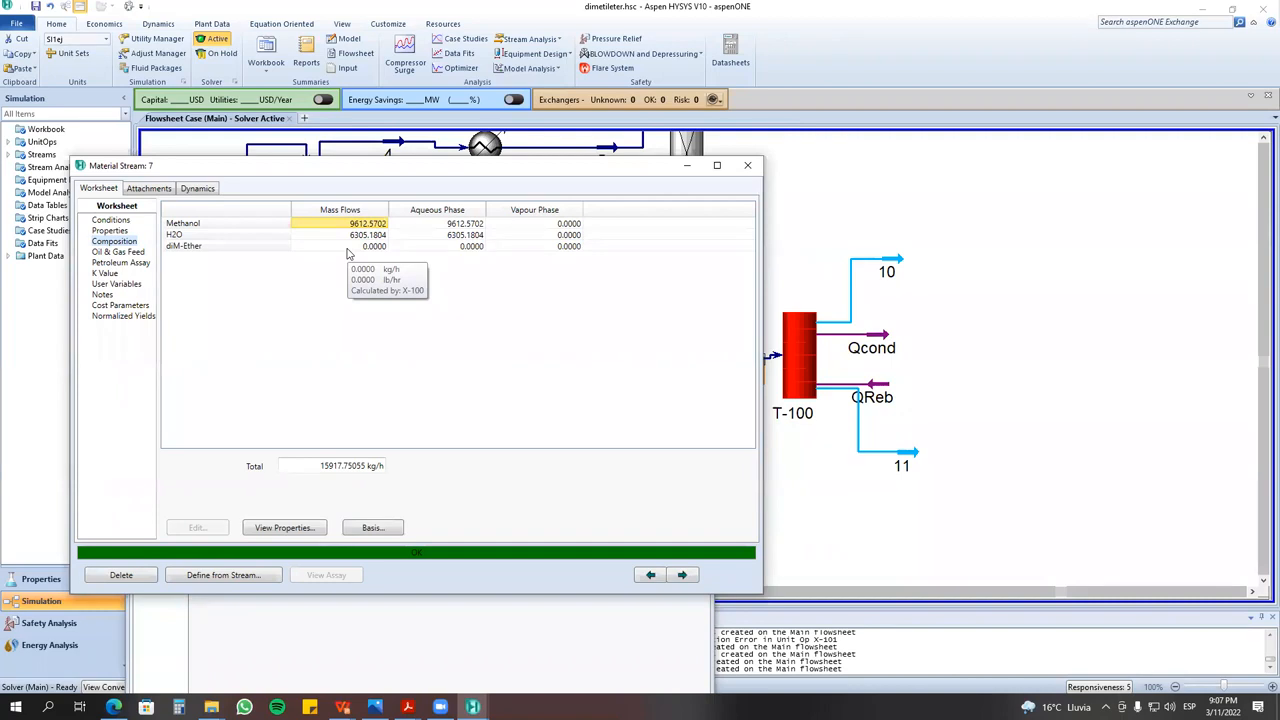
- Close stream 7 and set T-100's light key in bottoms to Methanol and heavy key in distillate to H2O
left_click(747, 165)
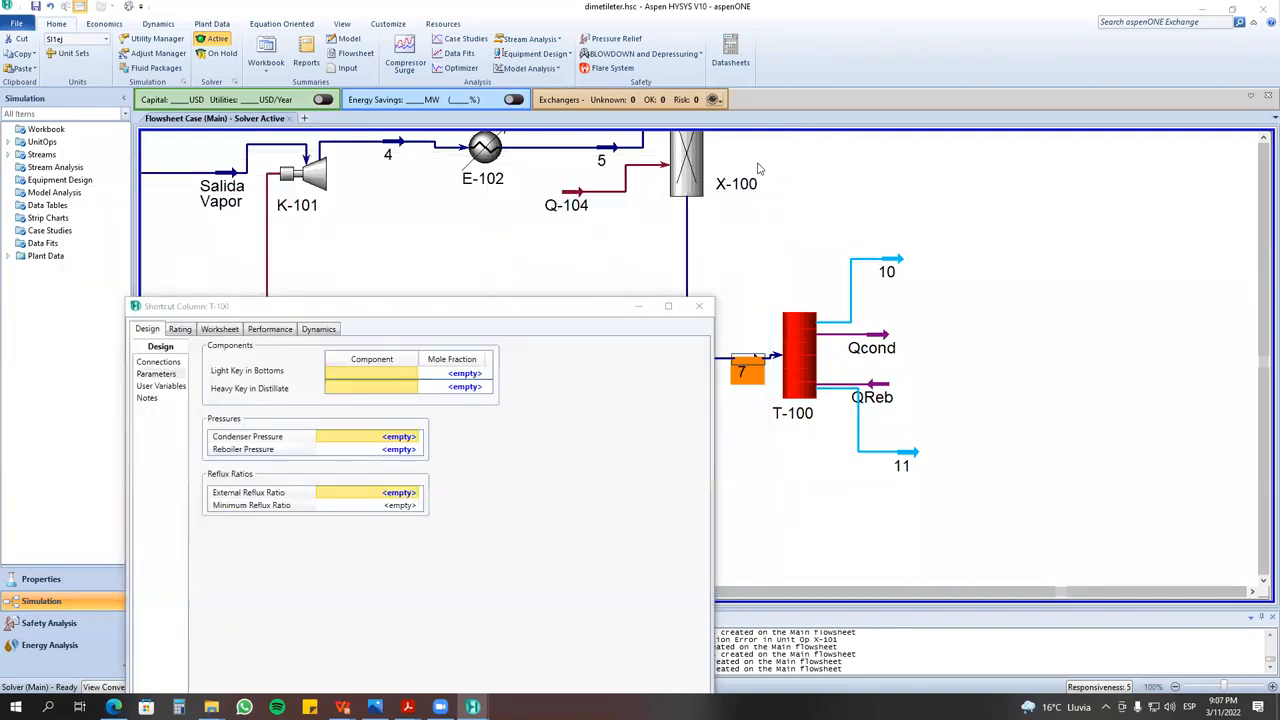
left_click(415, 374)
left_click(400, 392)
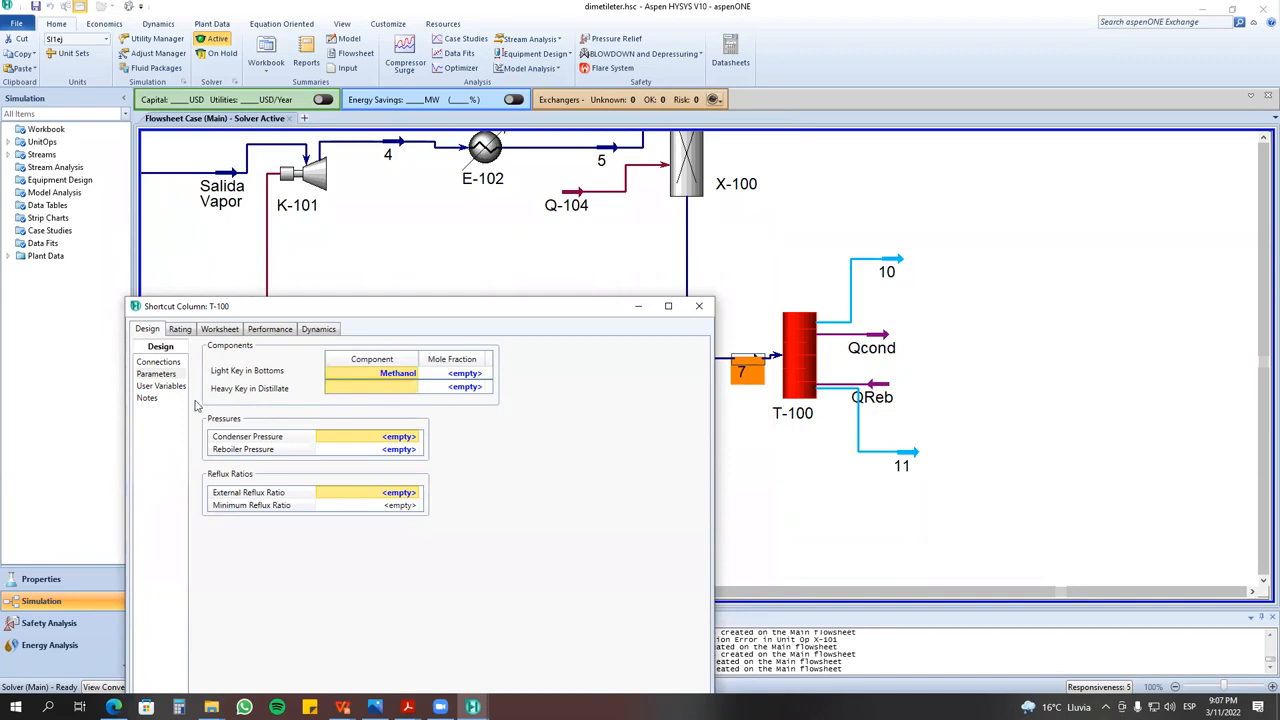
left_click(415, 387)
left_click(390, 418)
- Set T-100's condenser and reboiler pressures to 1 atm
left_click(390, 437)
type("1")
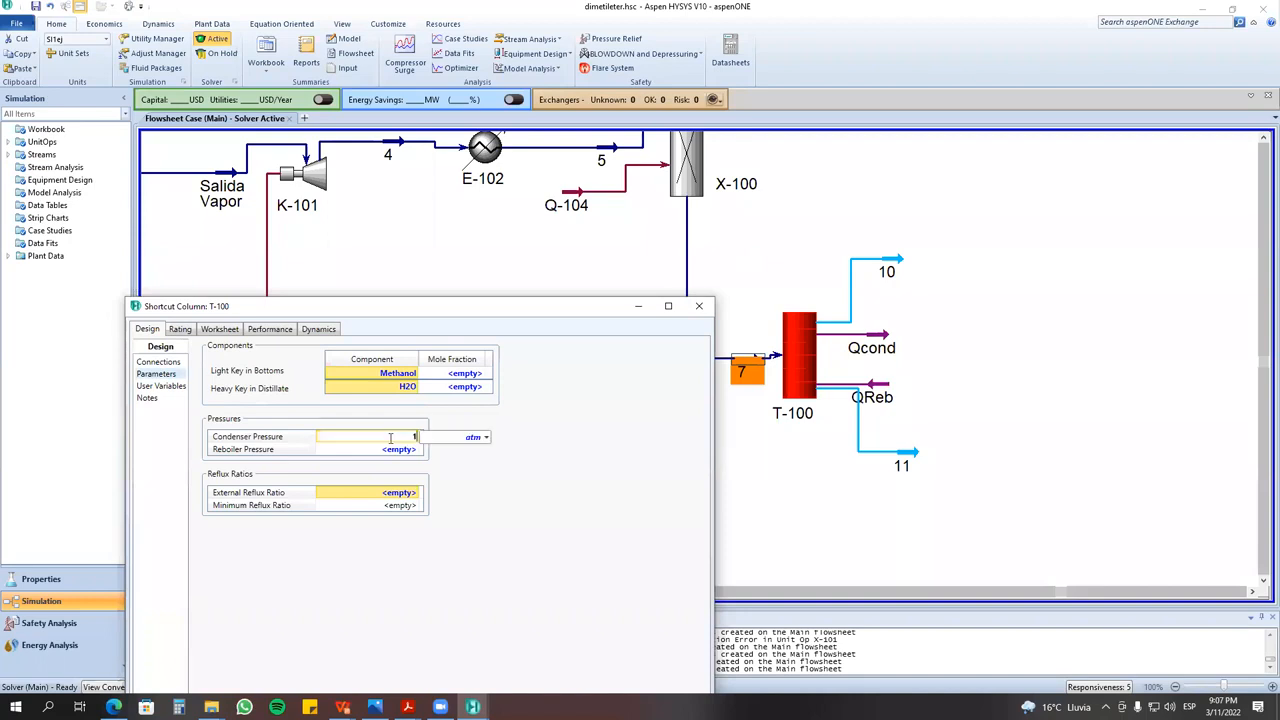
key("Return")
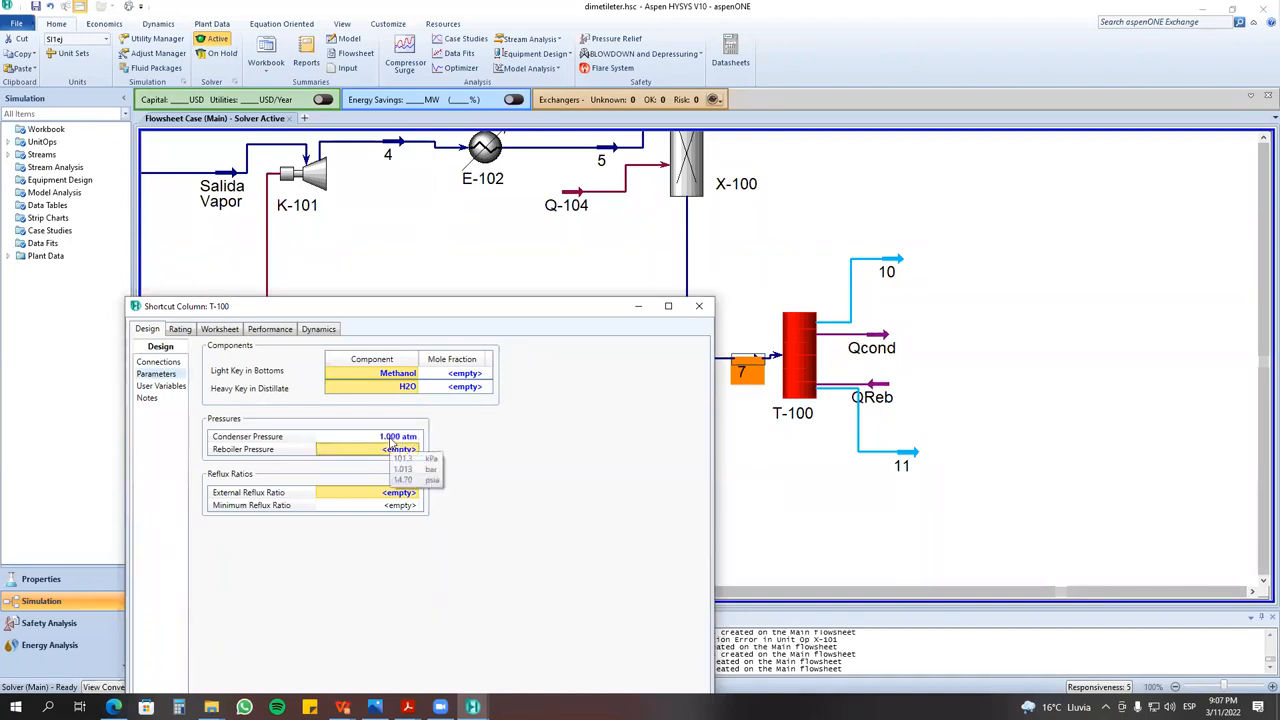
key("Return")
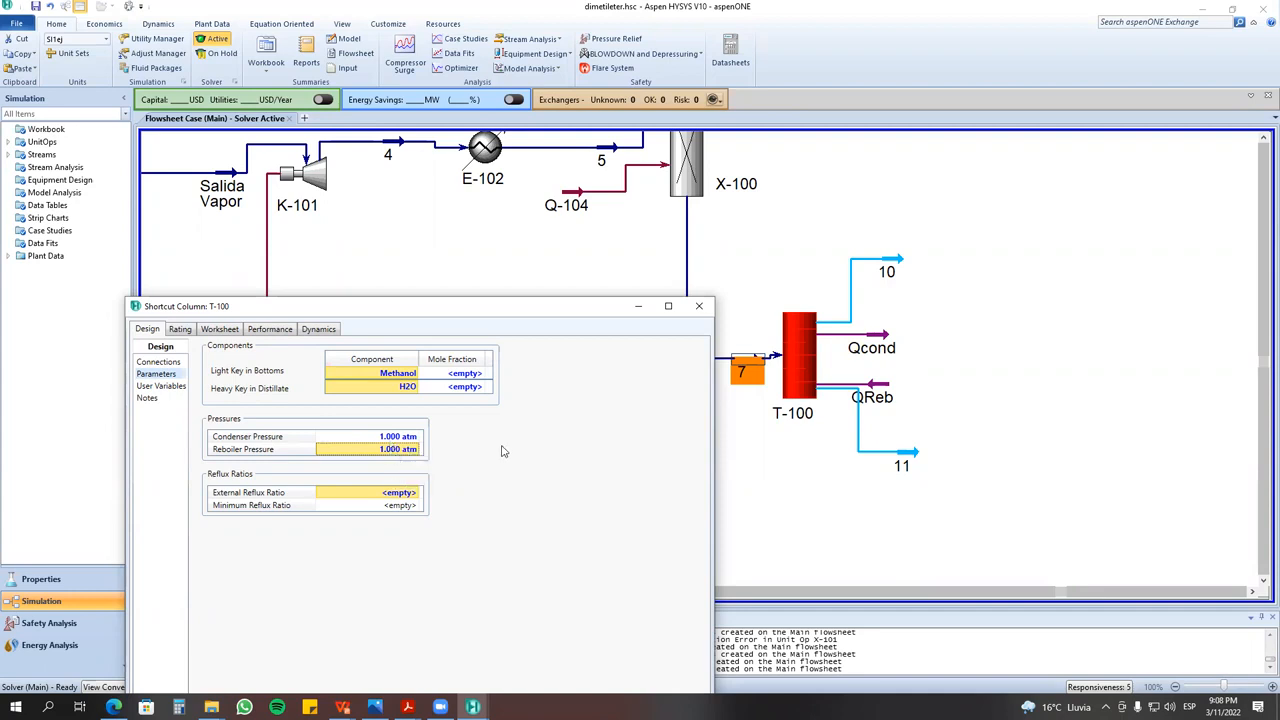
key("XF86AudioLowerVolume")
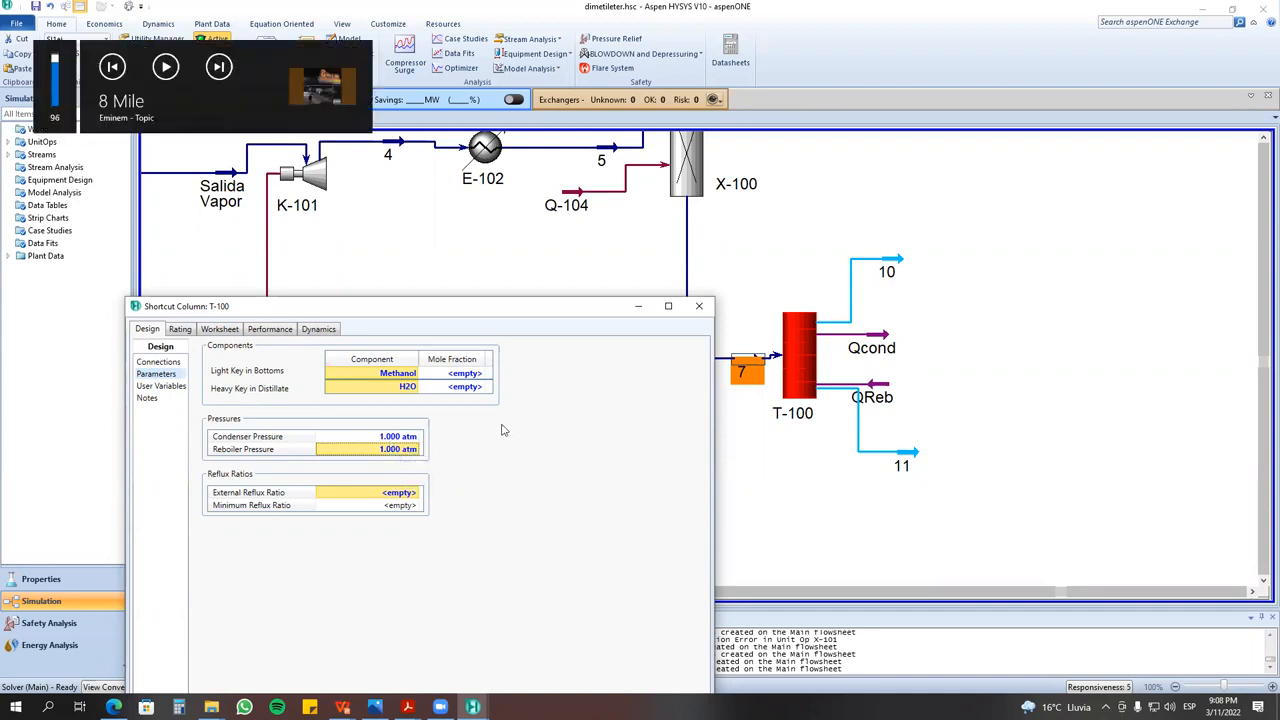
key("XF86AudioLowerVolume")
key("XF86AudioLowerVolume")
key("XF86AudioLowerVolume")
key("XF86AudioLowerVolume")
left_click(397, 387)
left_click(398, 387)
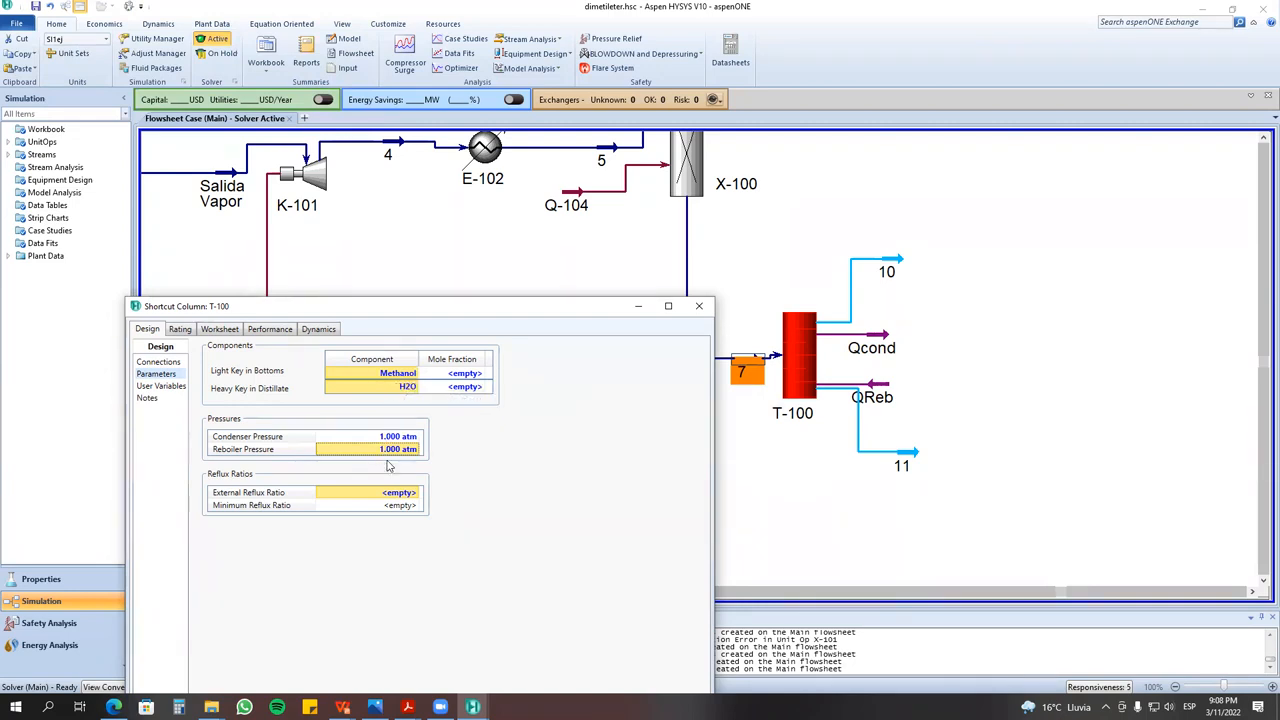
mouse_move(391, 449)
key("XF86AudioLowerVolume")
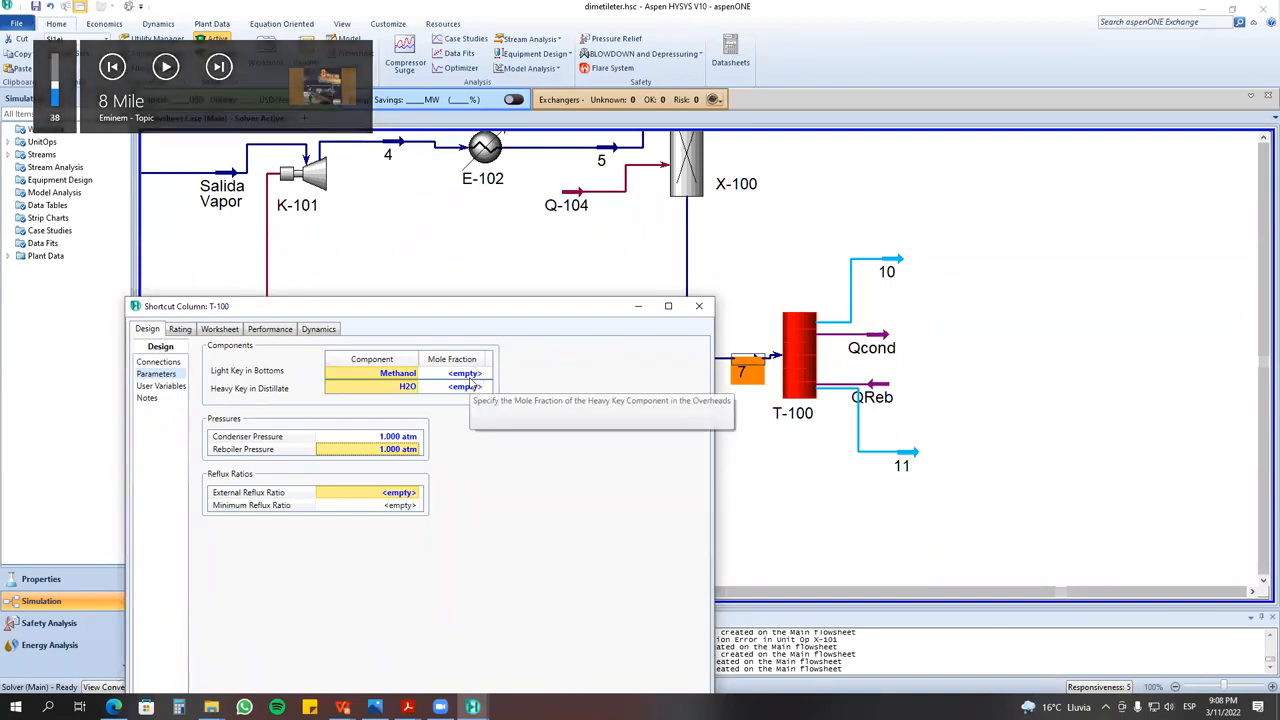
left_click(476, 386)
left_click(382, 375)
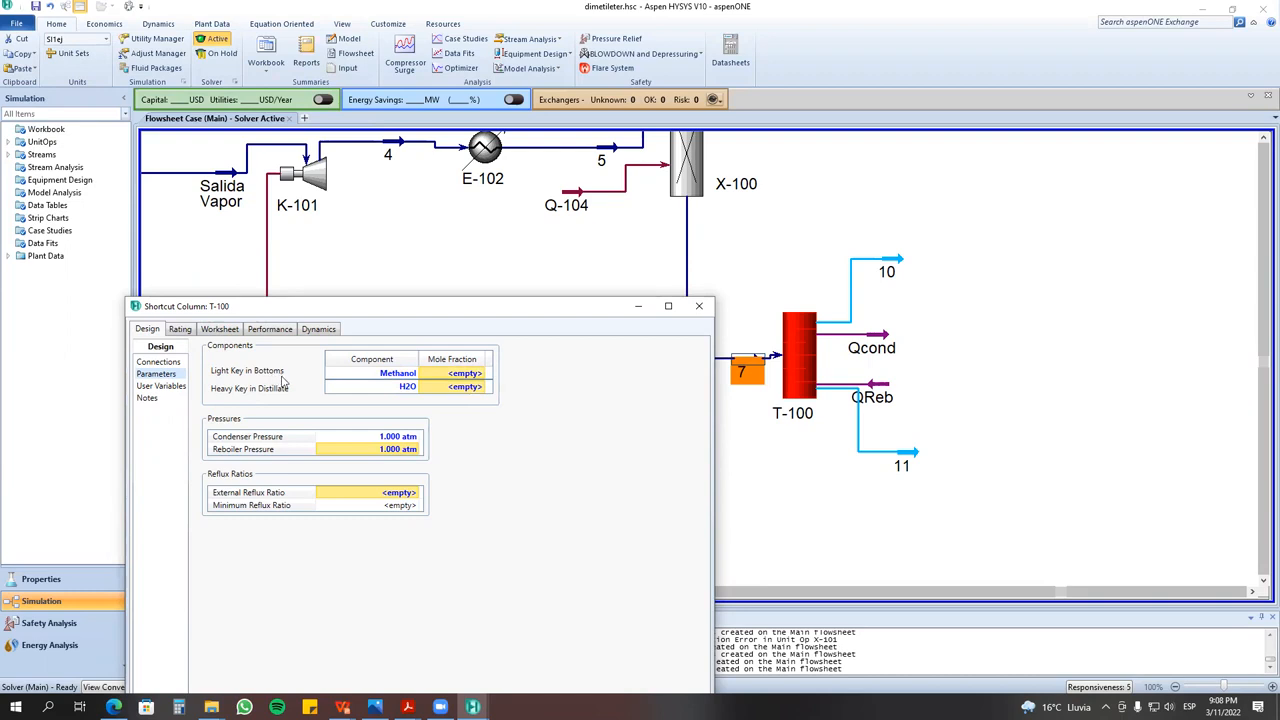
left_click(396, 374)
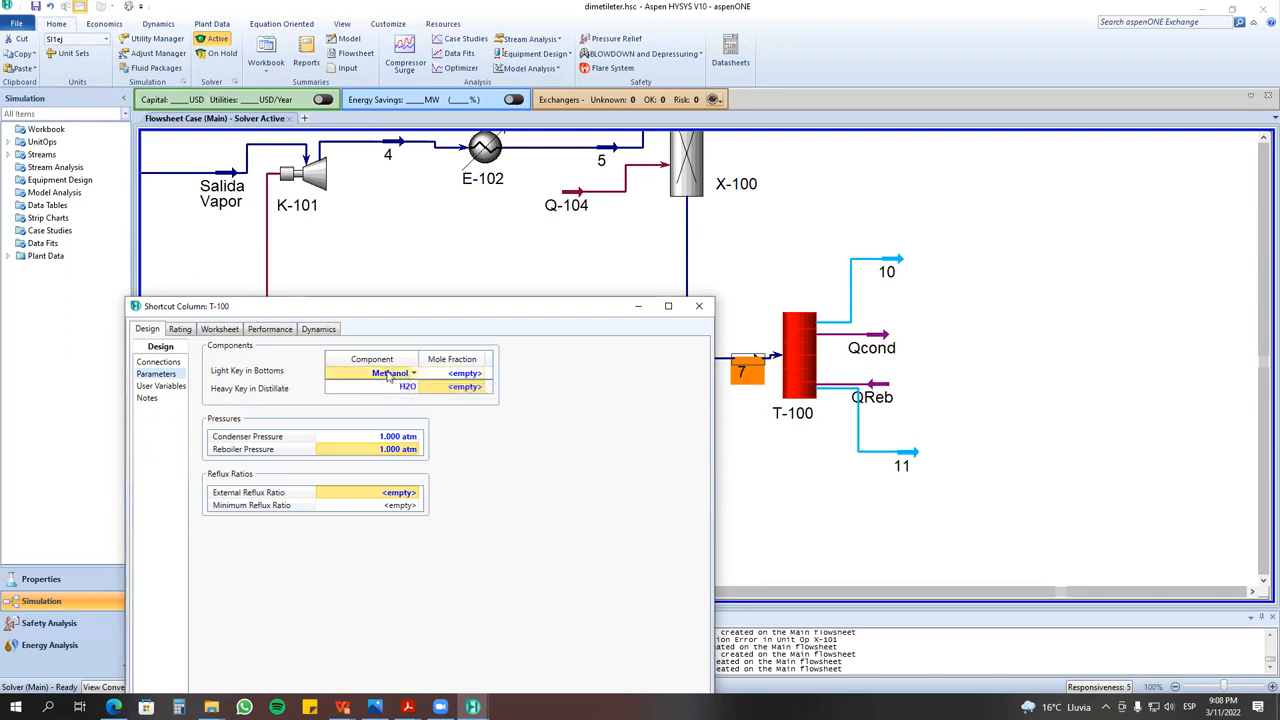
- Reposition product streams 10 and 11 farther from column T-100 on the flowsheet
left_click_drag(912, 450, 940, 478)
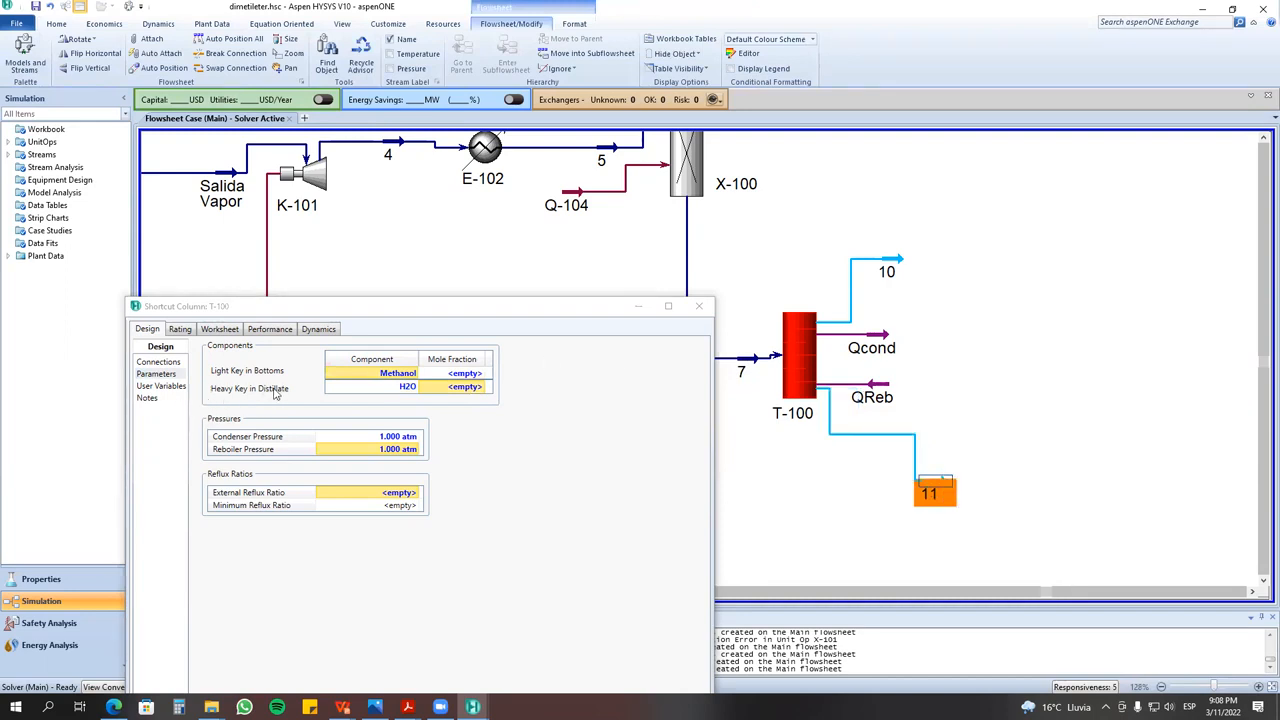
left_click(398, 388)
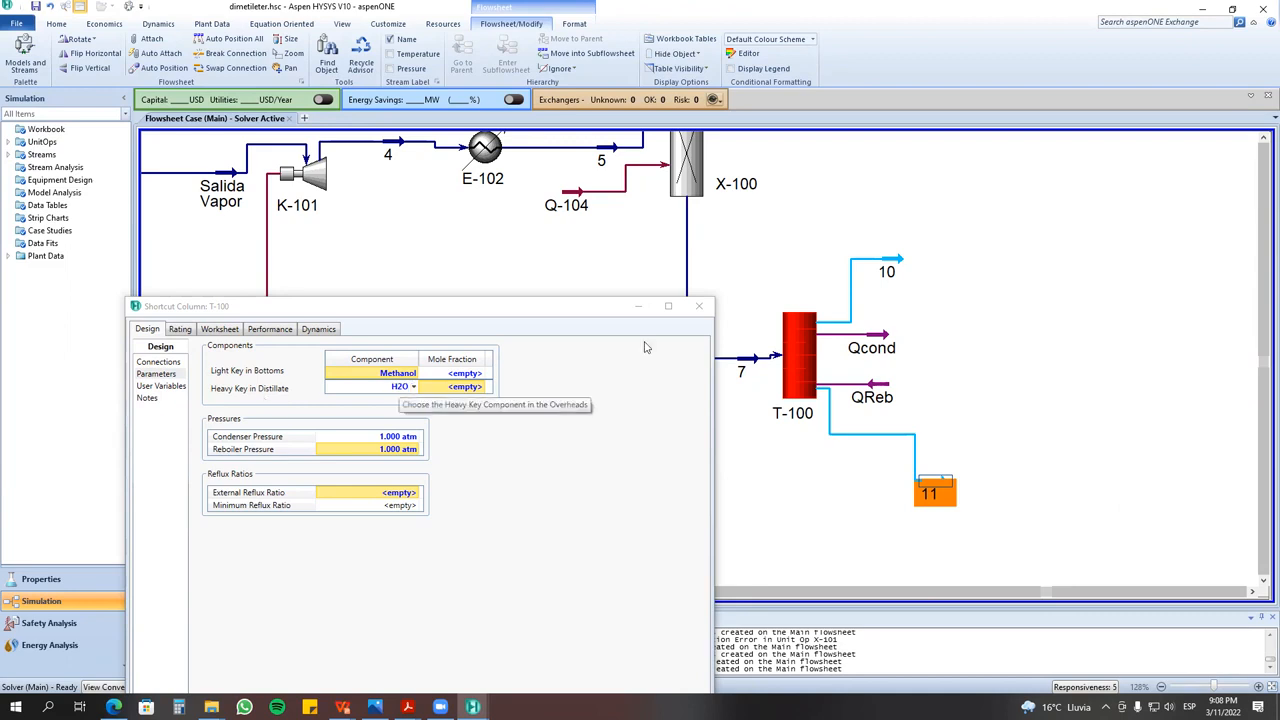
left_click_drag(890, 262, 950, 258)
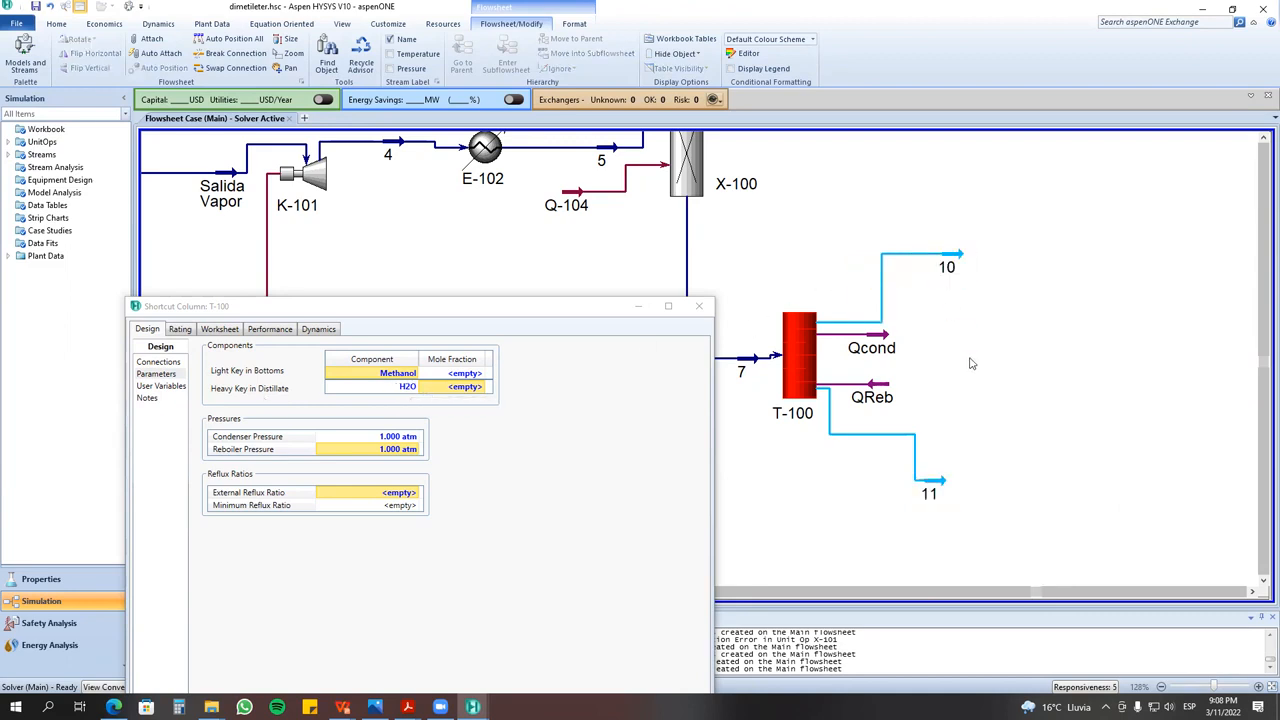
- Set the mole fractions to 0.05 for methanol in the bottoms and 0.05 for H2O in the distillate
left_click(453, 375)
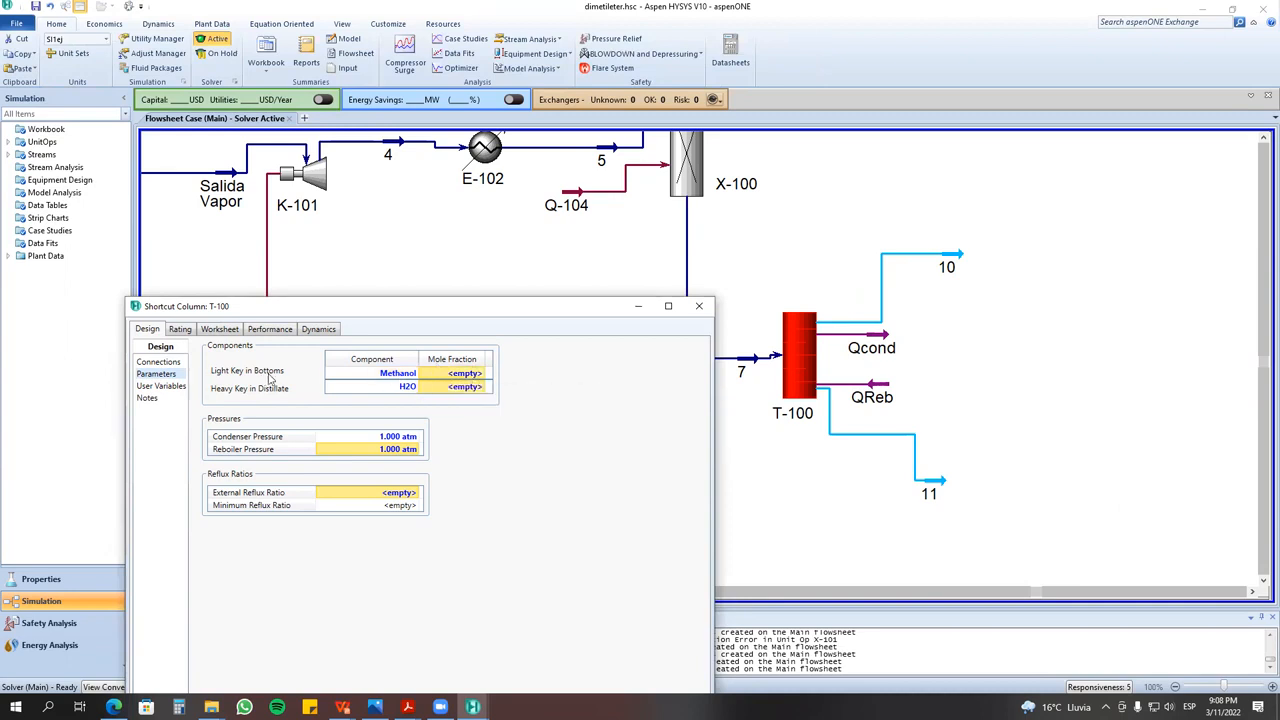
left_click(473, 372)
type("0.05")
key("Return")
left_click(441, 387)
type("0.05")
key("Return")
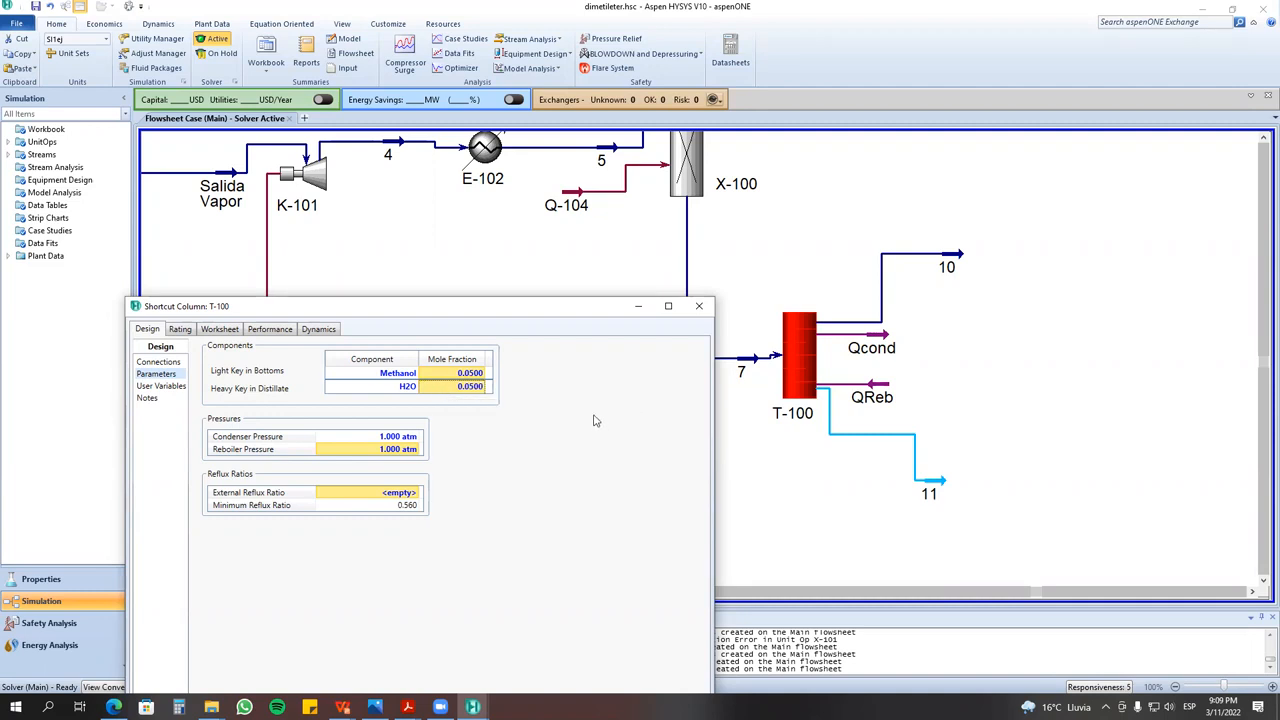
- Move the T-100 window so it is fully readable and set the external reflux ratio to 0.7
left_click(404, 373)
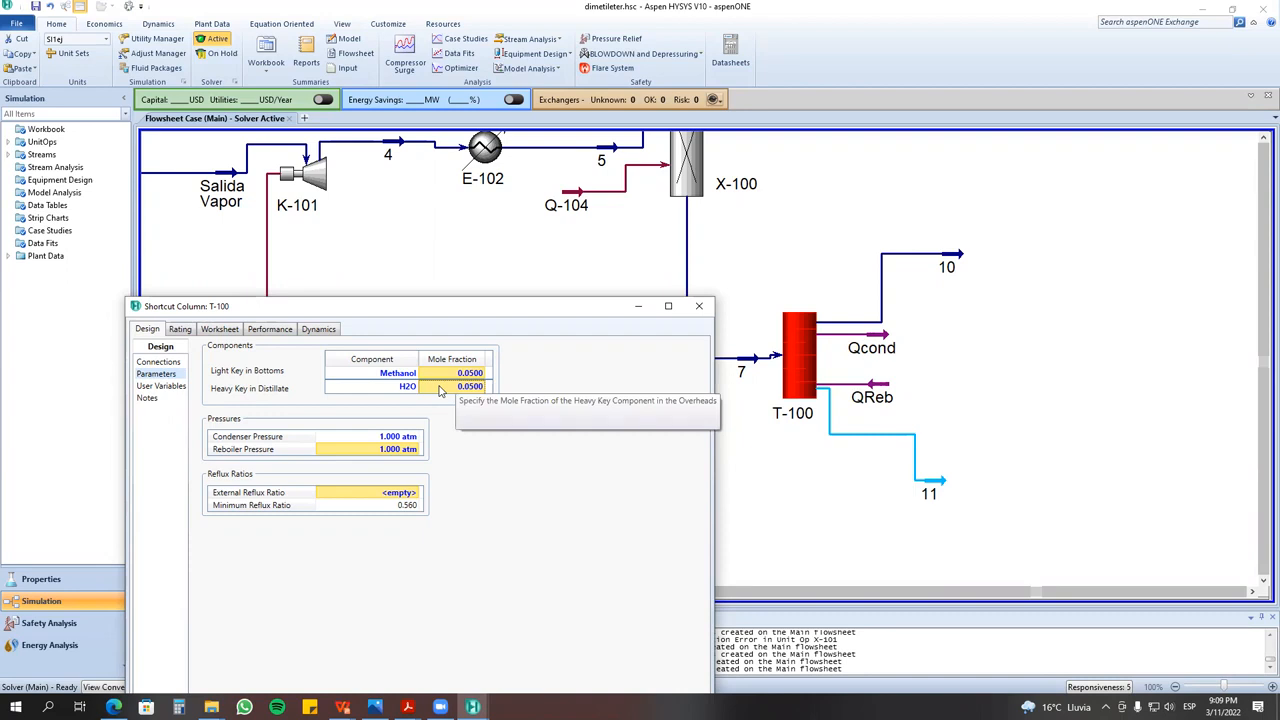
left_click(401, 506)
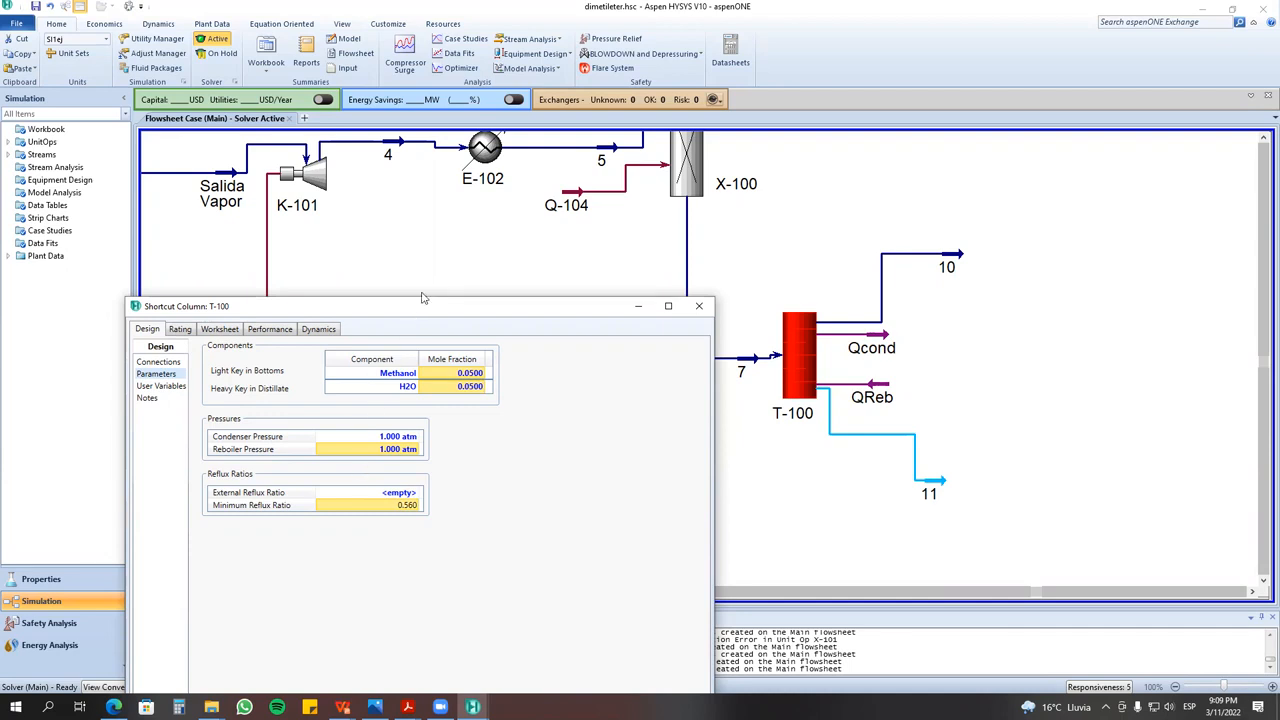
left_click_drag(425, 306, 467, 162)
left_click(446, 350)
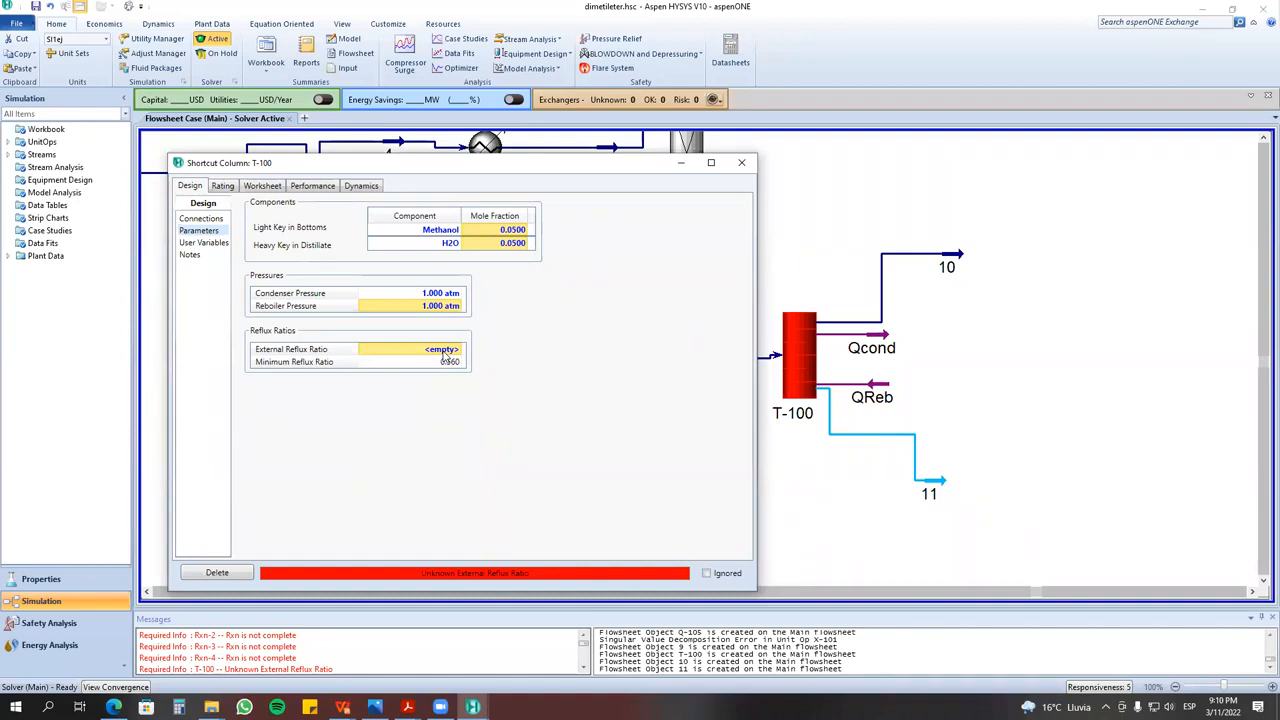
left_click(443, 350)
left_click(447, 361)
left_click(446, 352)
type("0.7")
key("Return")
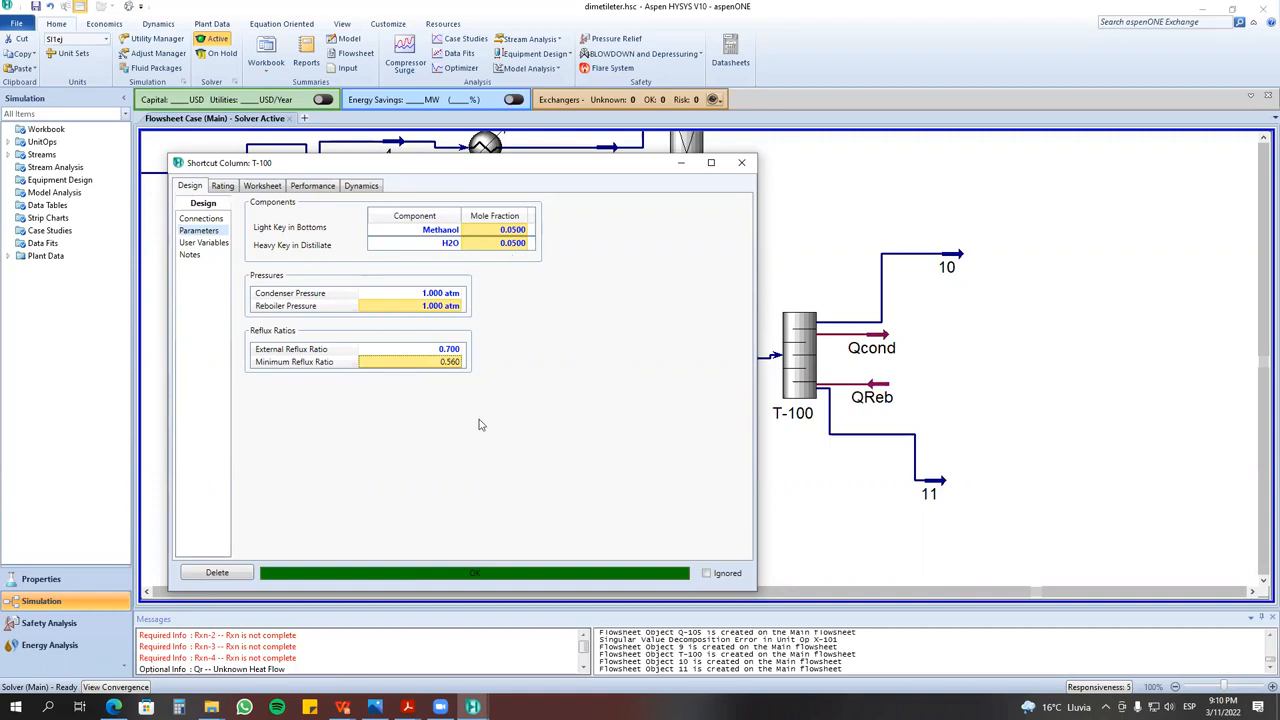
- Open distillate stream 10's composition and move its window clear of the column parameters and stream 11
double_click(968, 264)
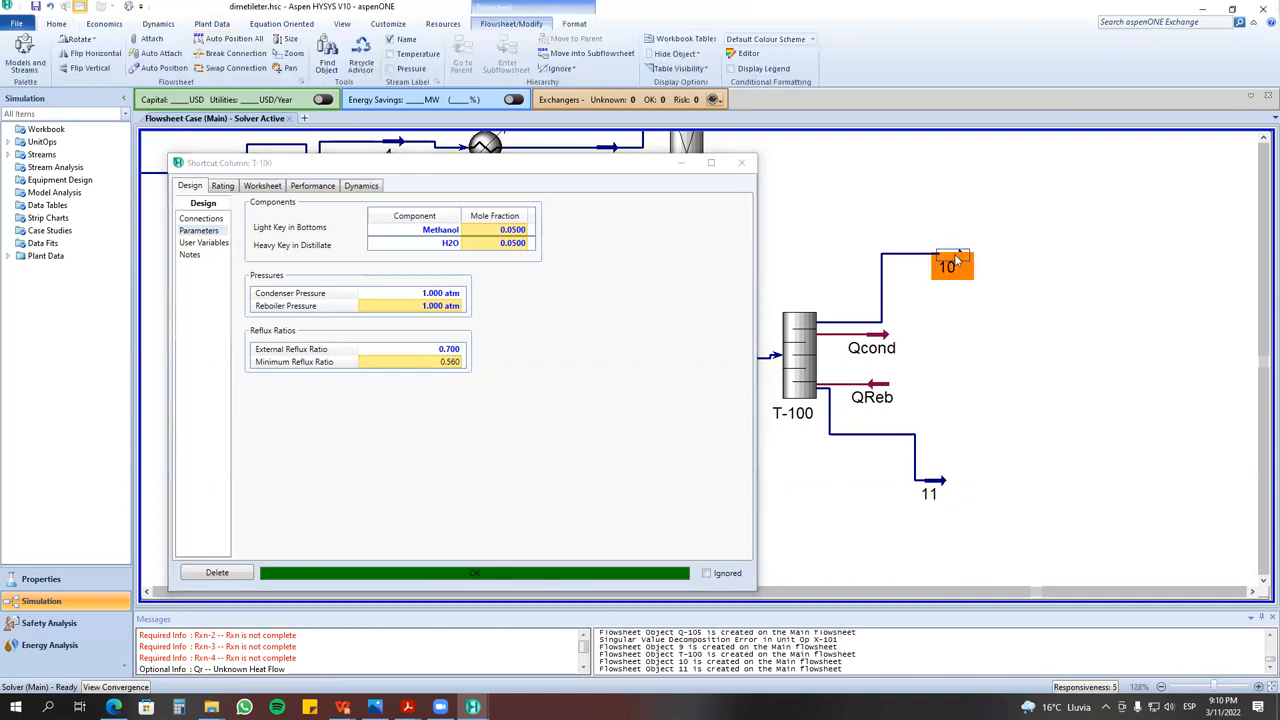
left_click(150, 270)
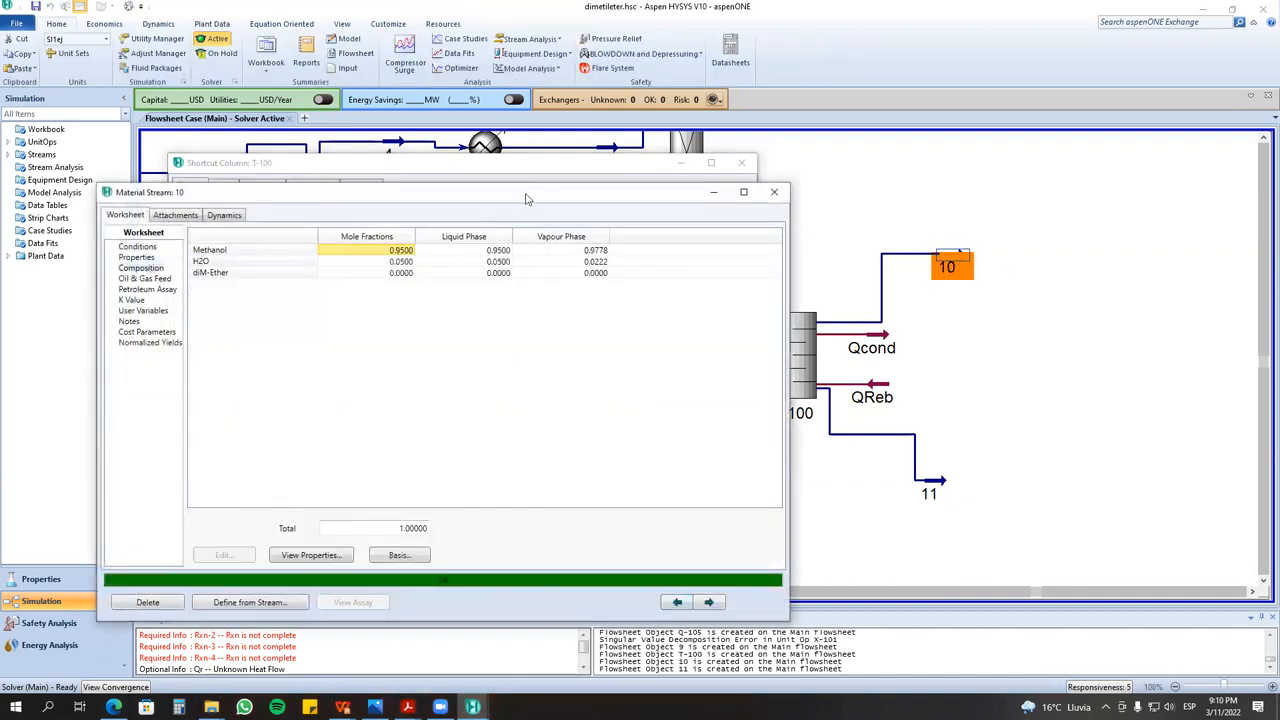
left_click_drag(527, 193, 717, 344)
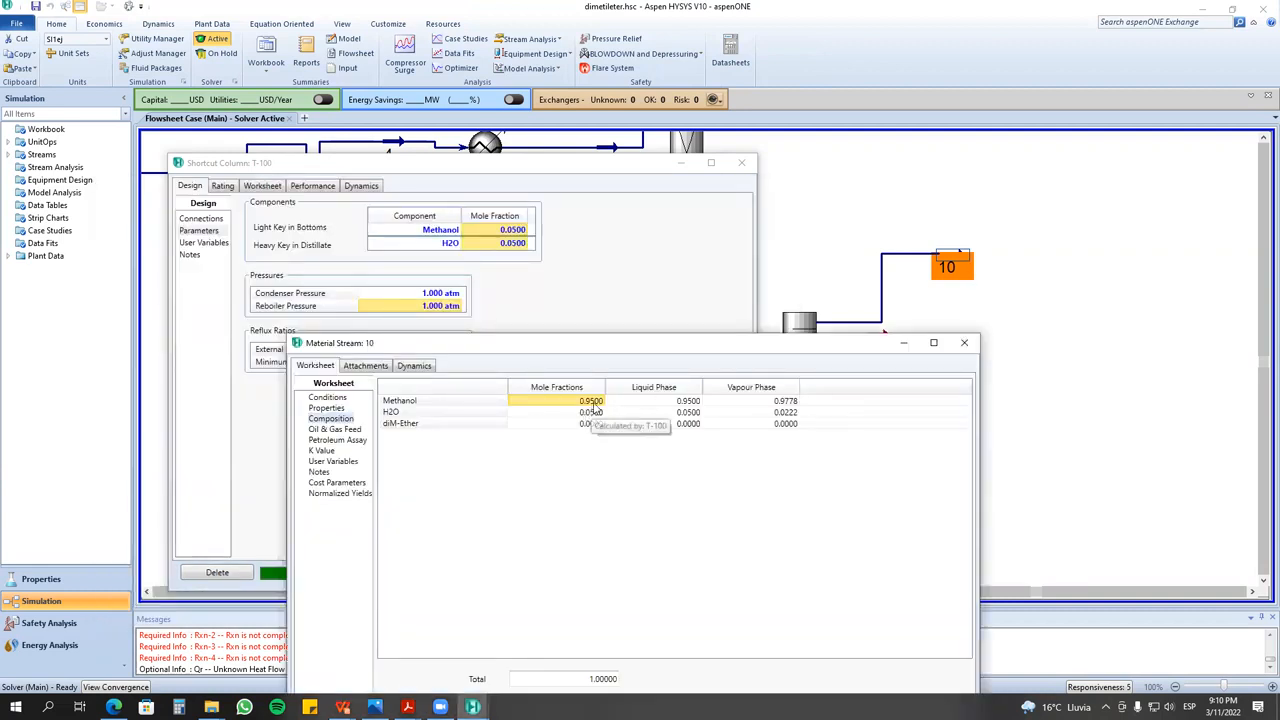
left_click_drag(751, 345, 743, 500)
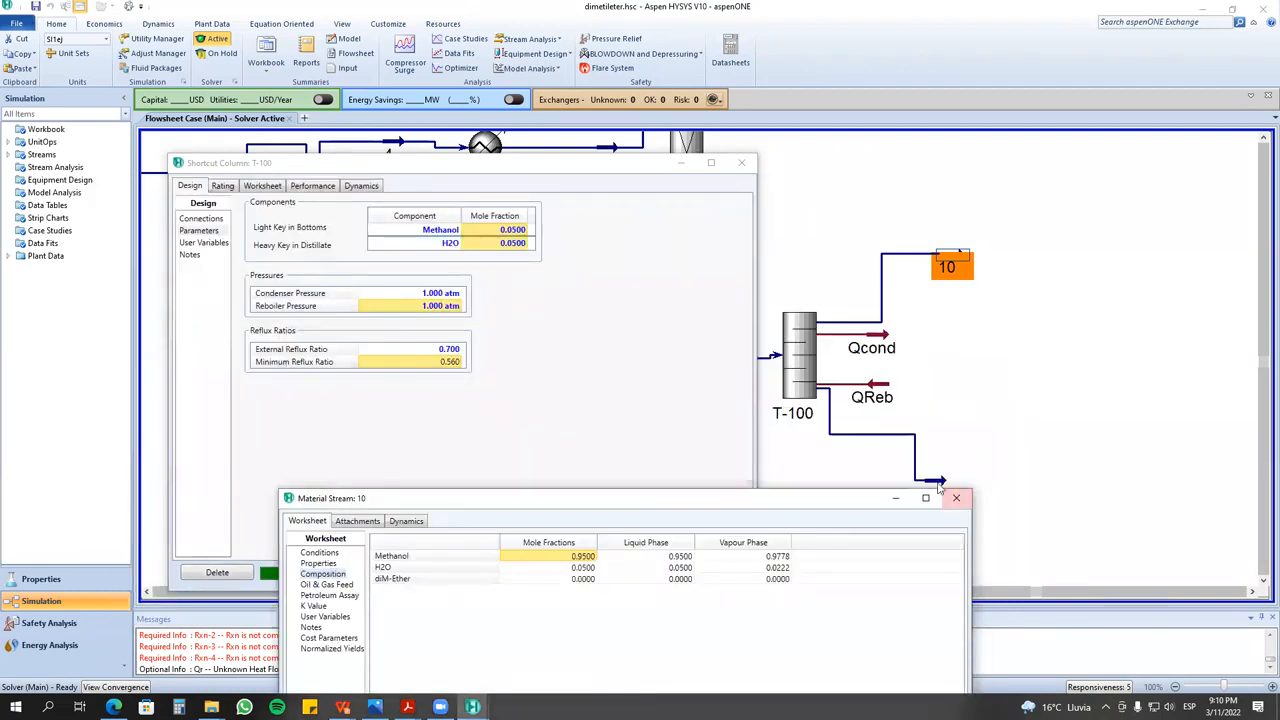
- Check bottoms stream 11's component mole fractions, and close both product stream windows
left_click(938, 484)
double_click(938, 484)
left_click(61, 188)
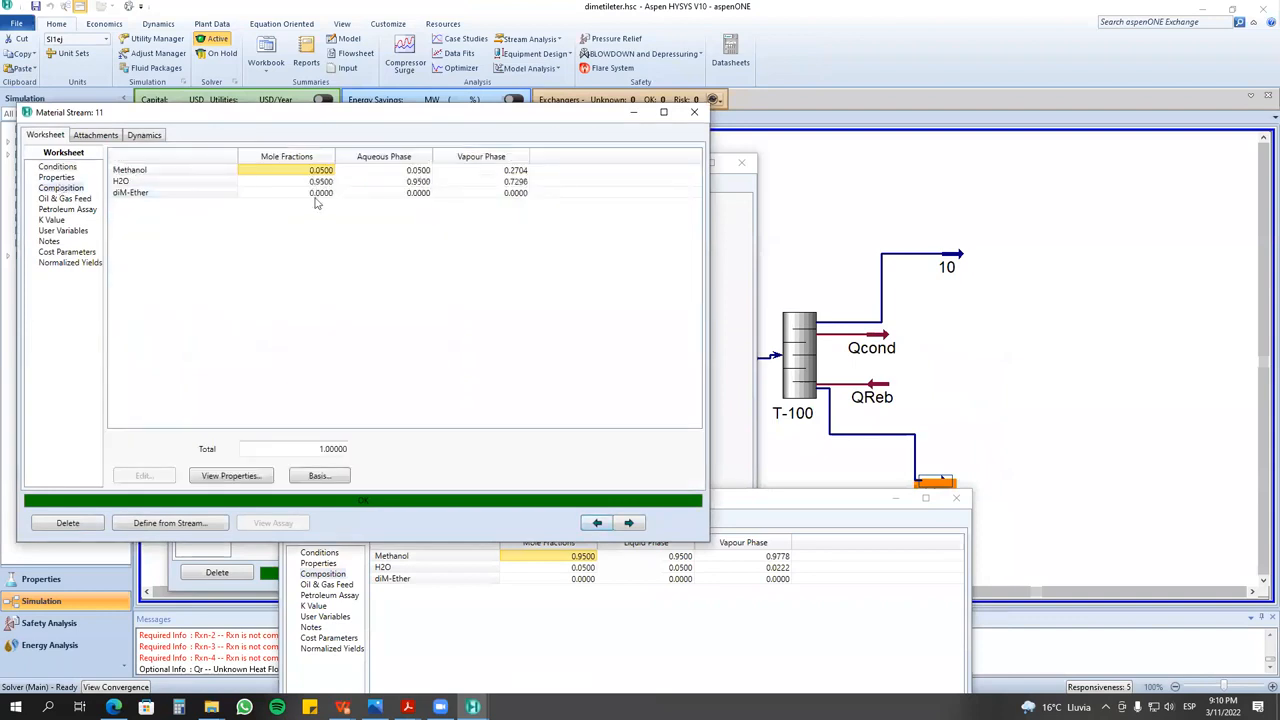
left_click(694, 112)
left_click(956, 497)
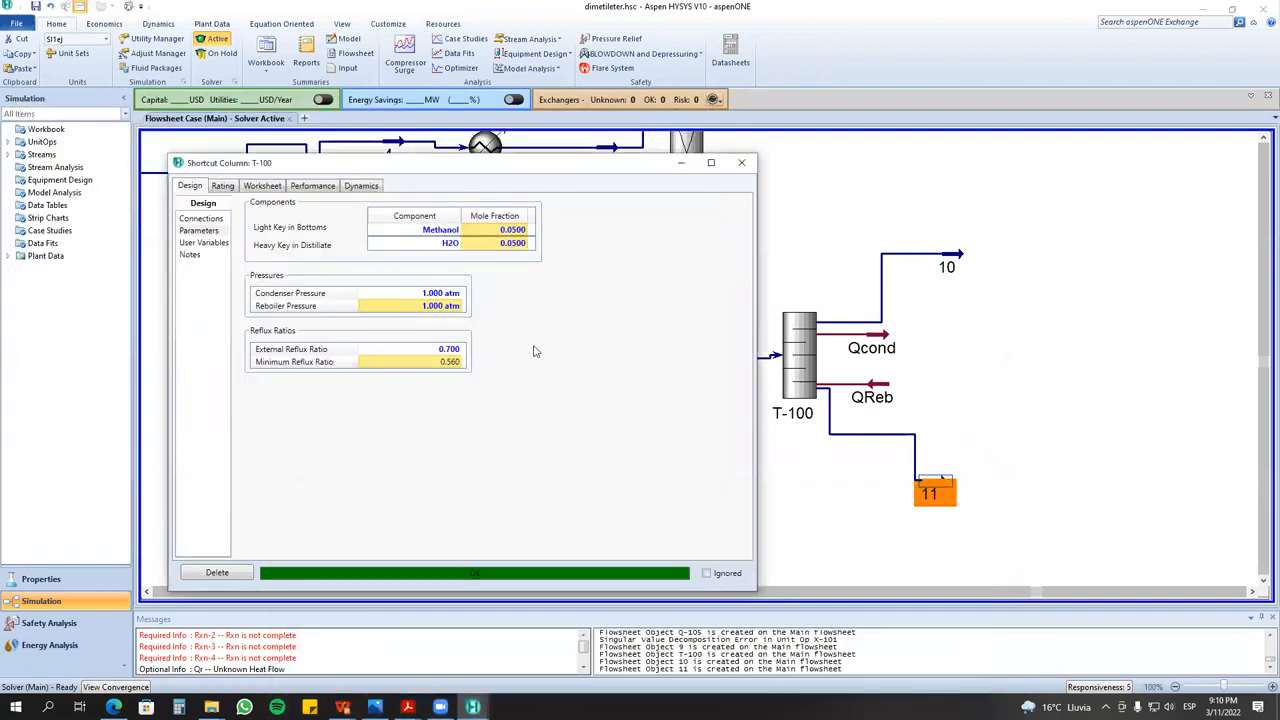
- Move stream 10 closer to column T-100 on the flowsheet
left_click(948, 267)
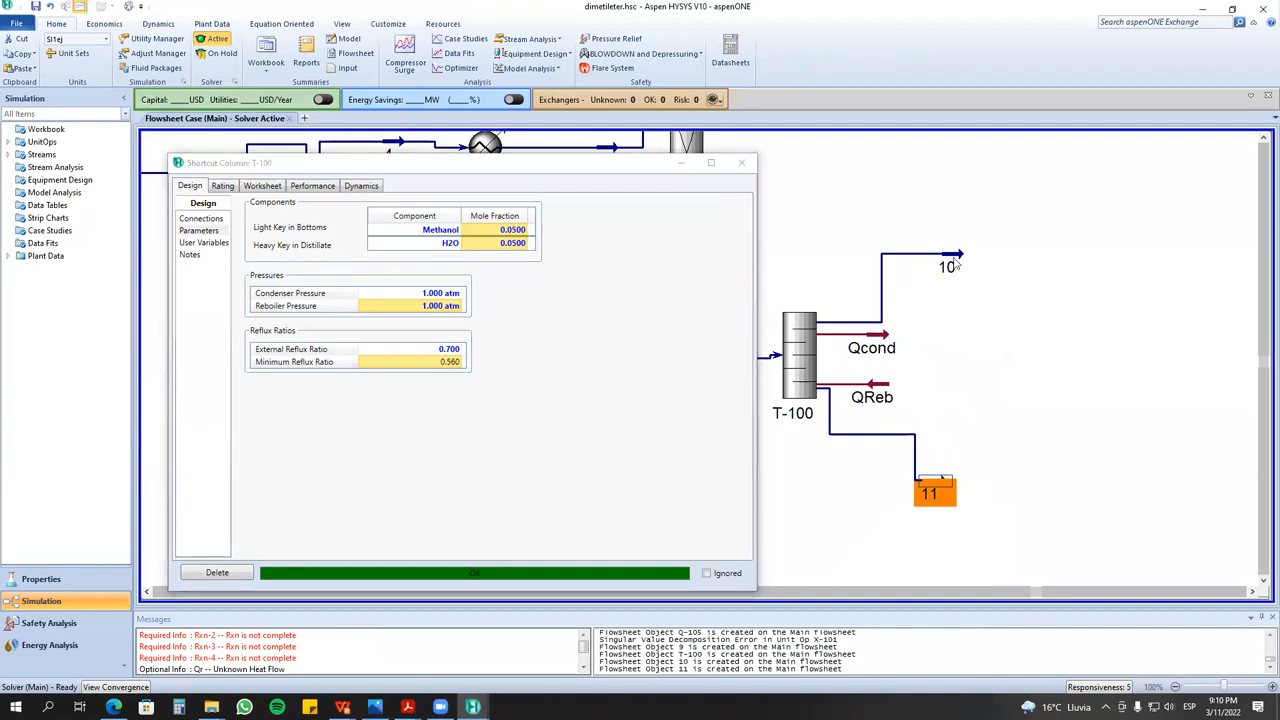
left_click_drag(897, 247, 896, 246)
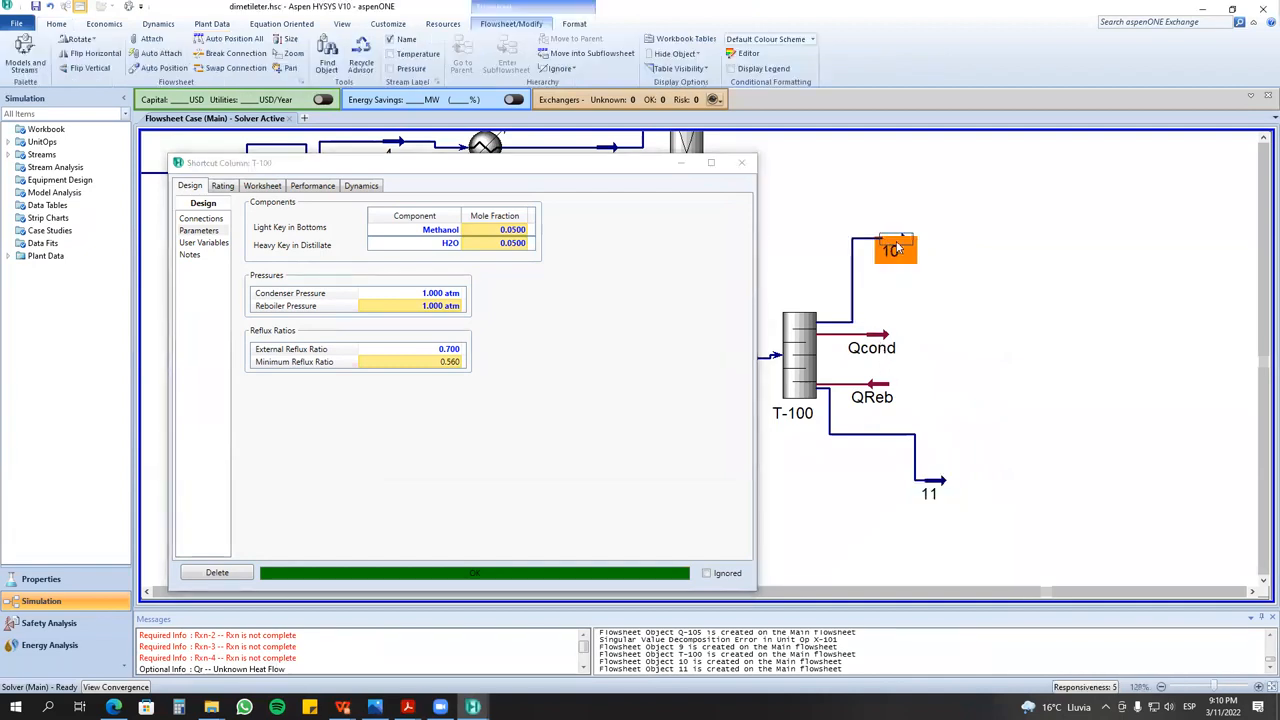
- Set the methanol light key mole fraction in the bottoms to 0.01
left_click(505, 231)
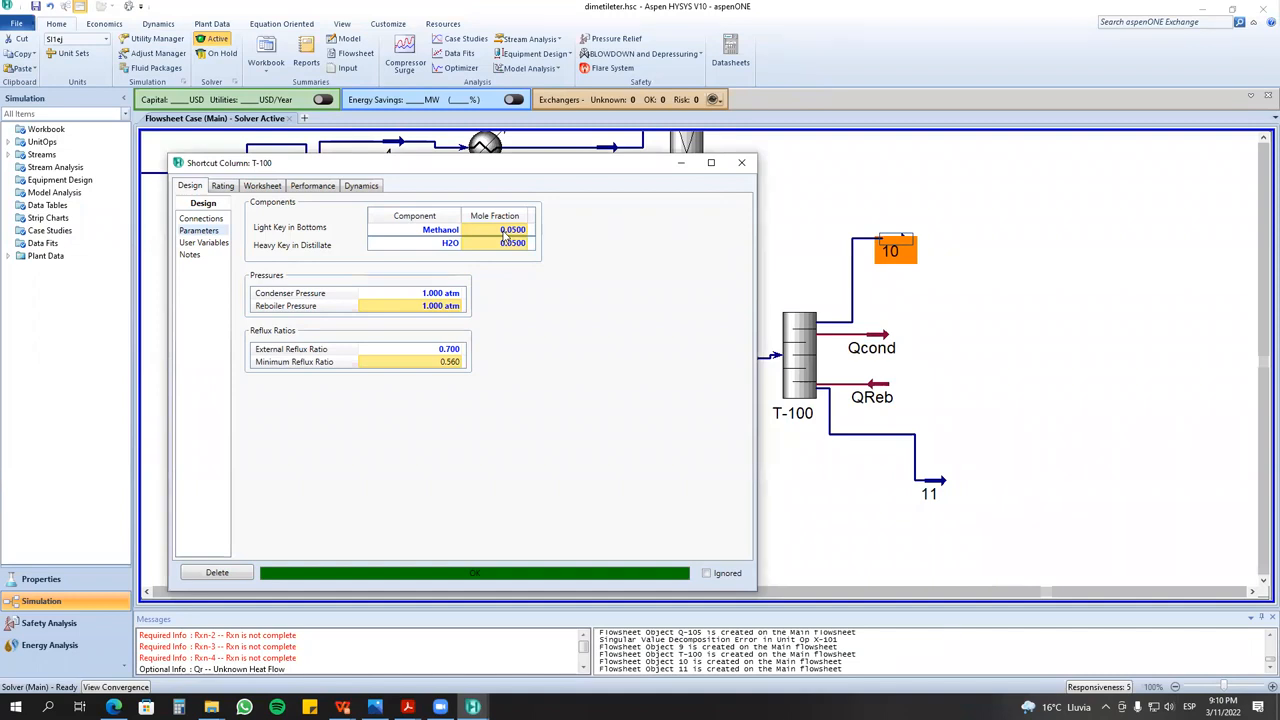
type("0.01")
key("Return")
- Check stream 10's conditions and stream 11's composition, and close both streams
left_click(949, 257)
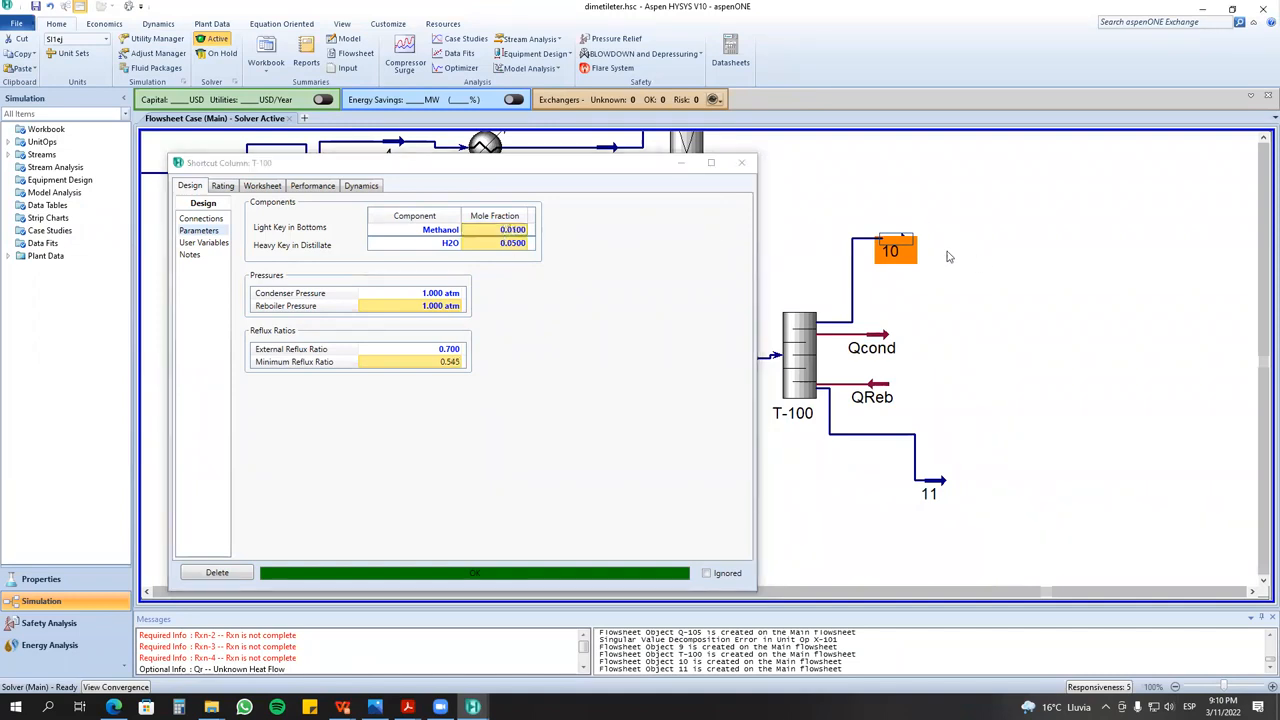
double_click(893, 250)
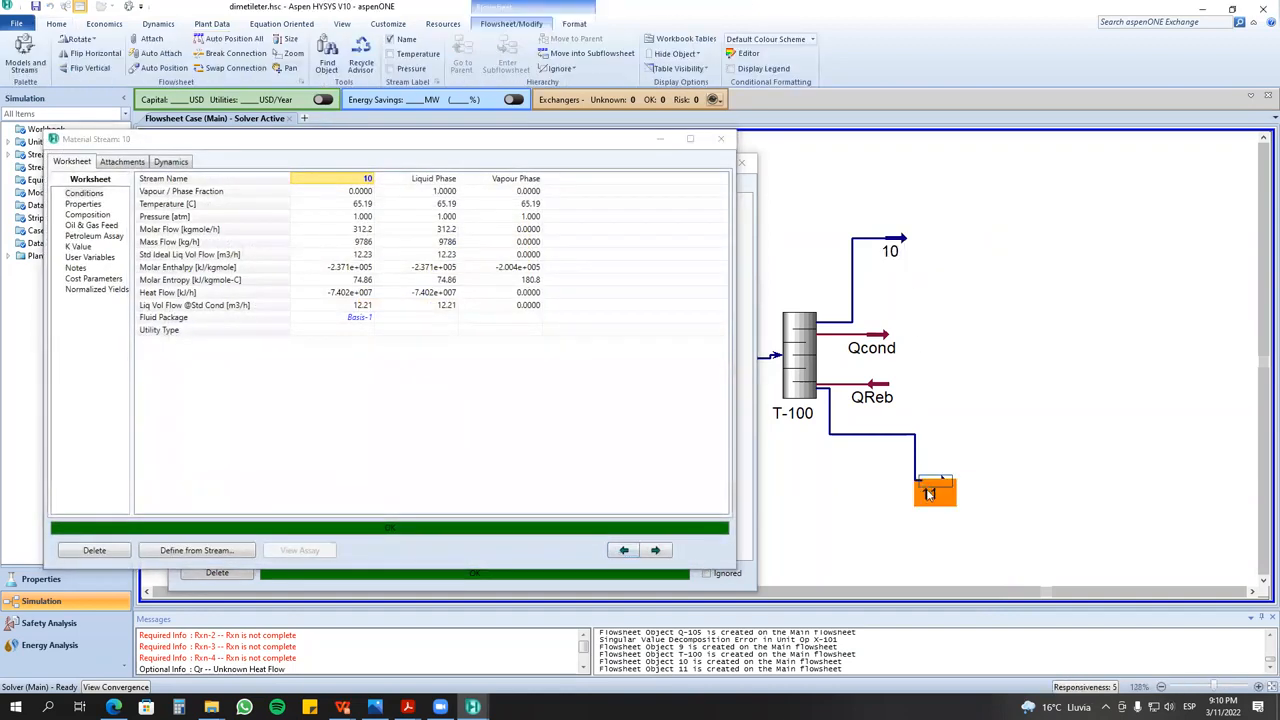
double_click(930, 493)
left_click(100, 244)
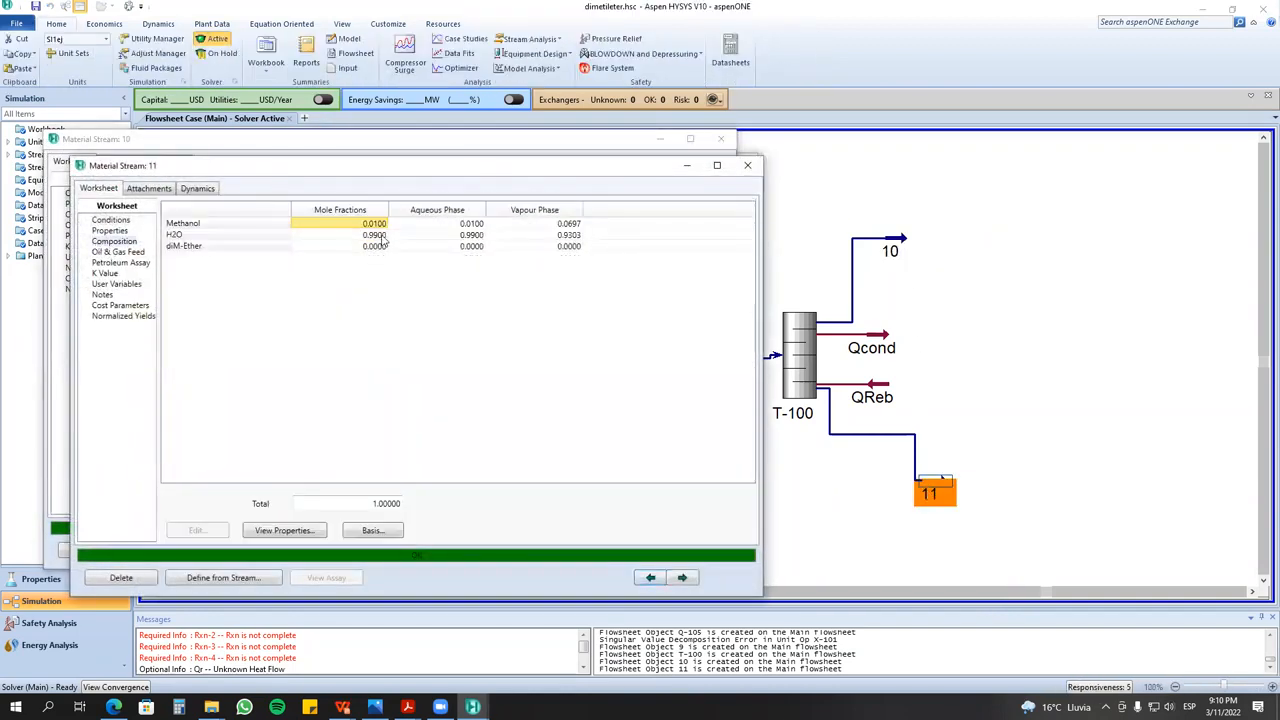
left_click(747, 165)
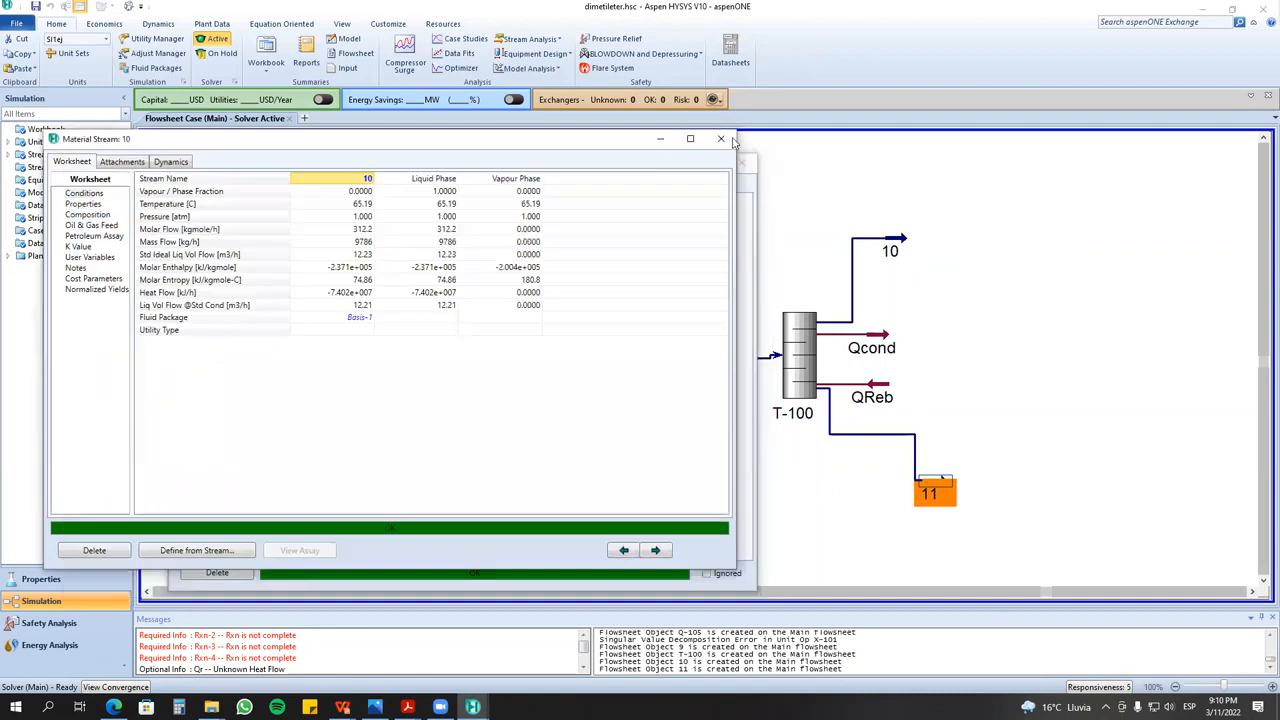
left_click(721, 139)
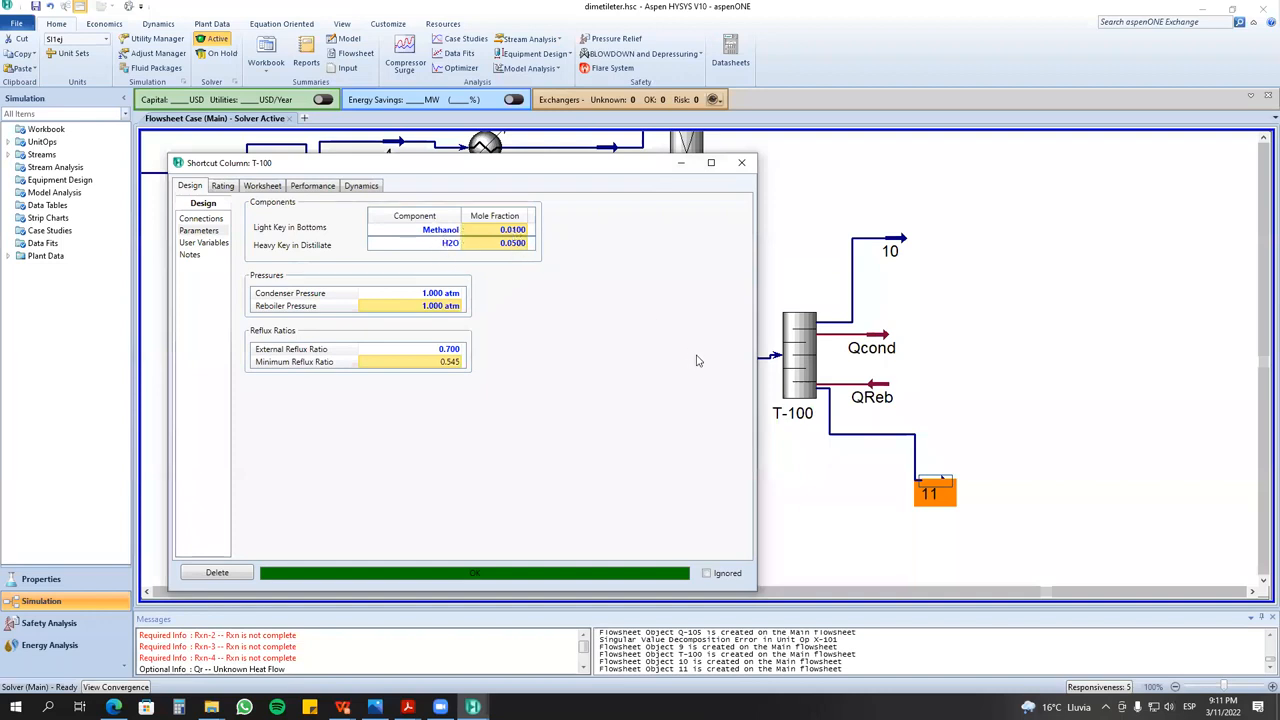
- Set the methanol light key mole fraction in T-100's bottoms back to 0.05
left_click(512, 232)
type("0.05")
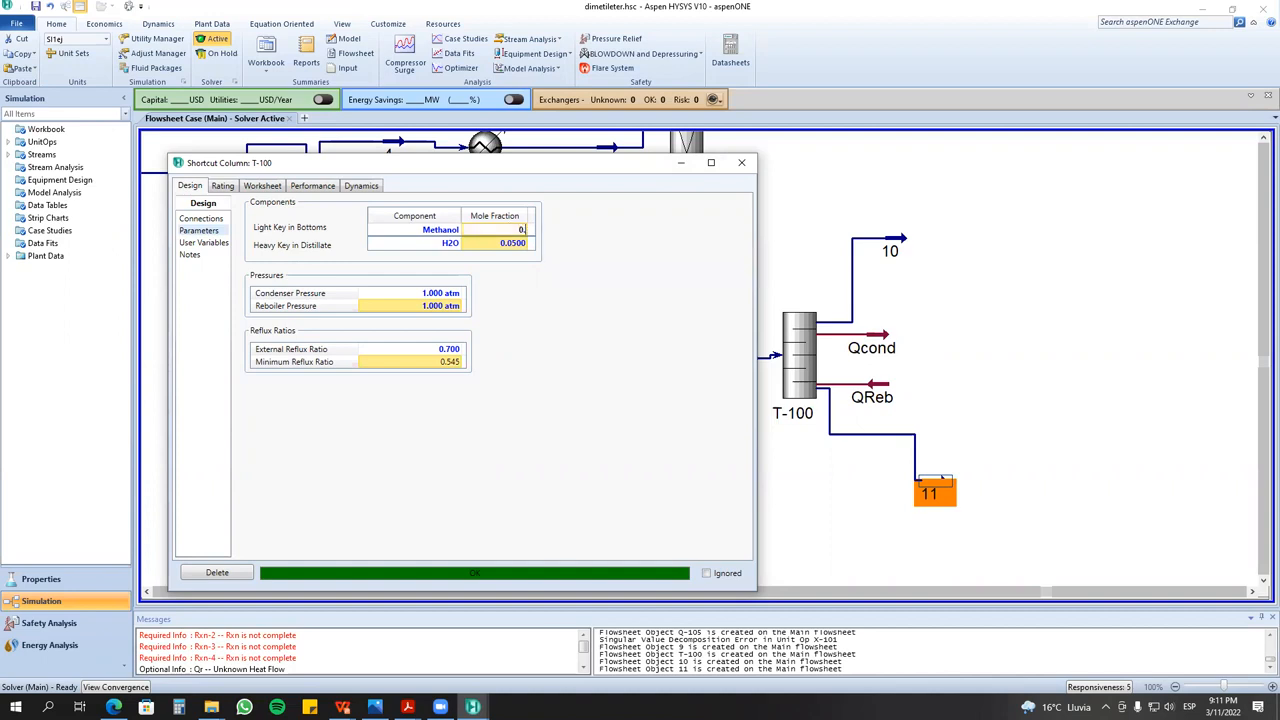
key("Return")
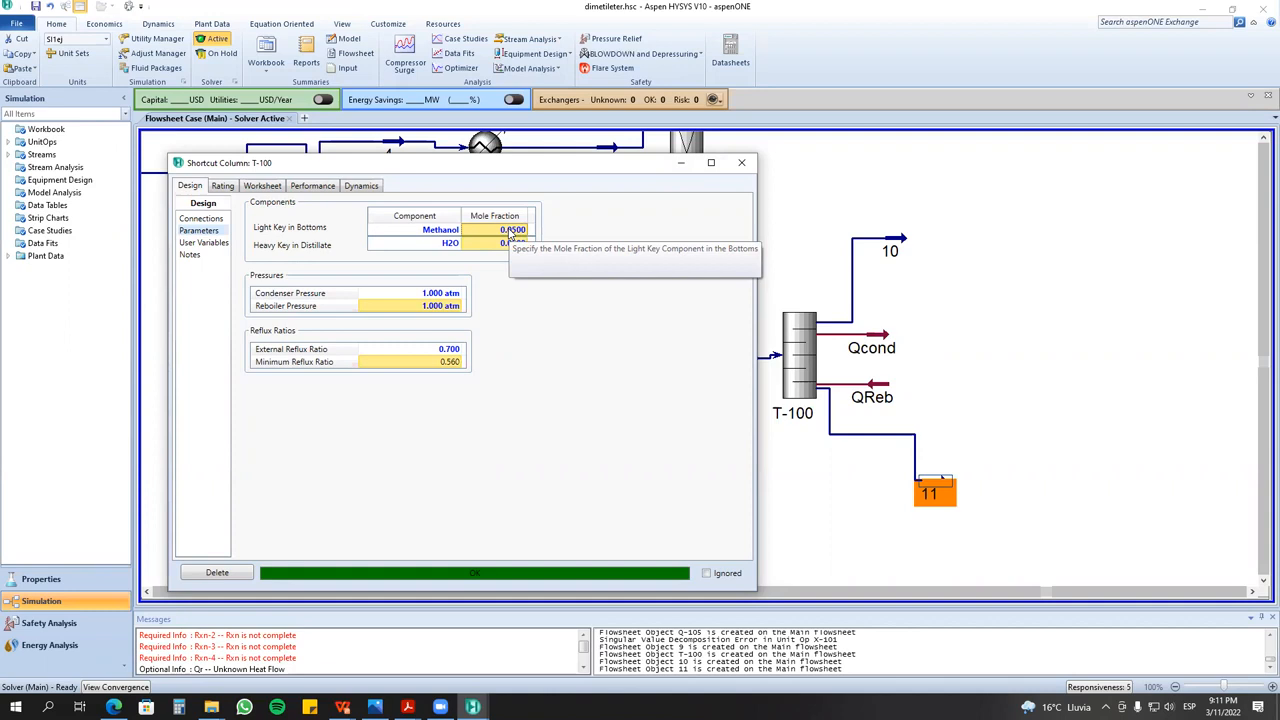
- Examine T-100's performance results: tray numbers, optimal feed stage, condenser and reboiler temperatures, internal flows and duties
left_click(222, 187)
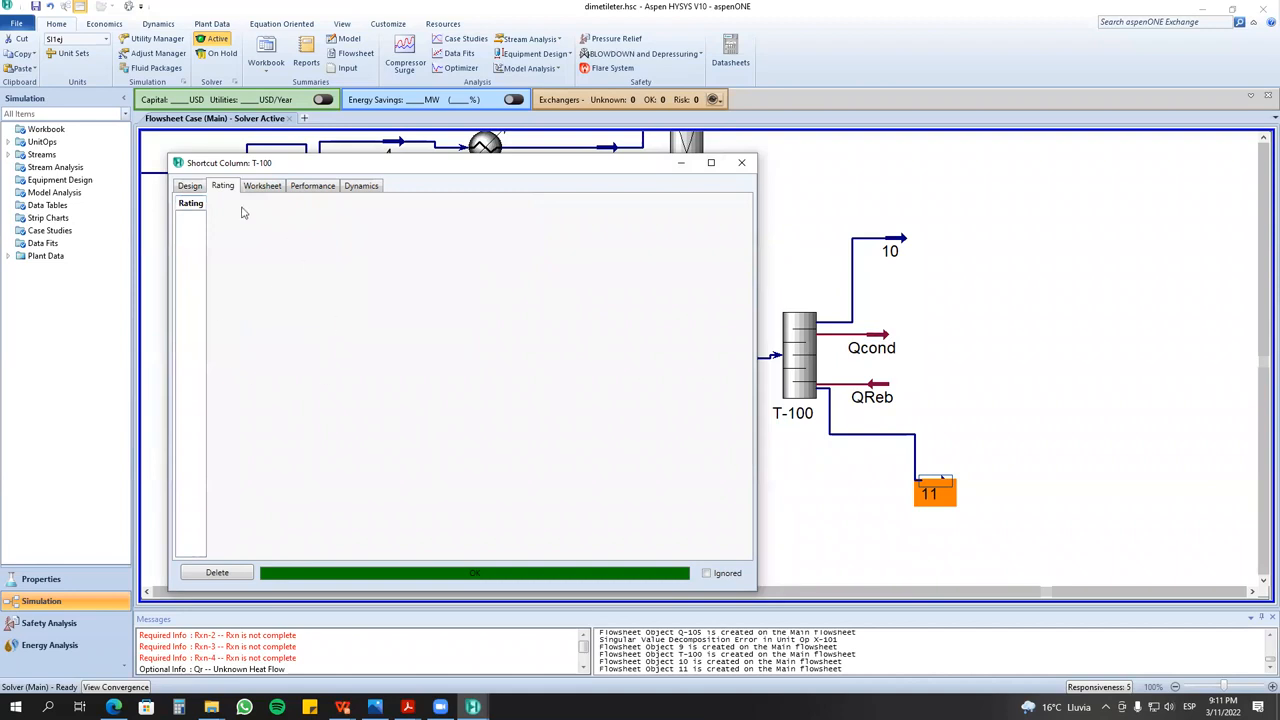
left_click(190, 186)
left_click(327, 188)
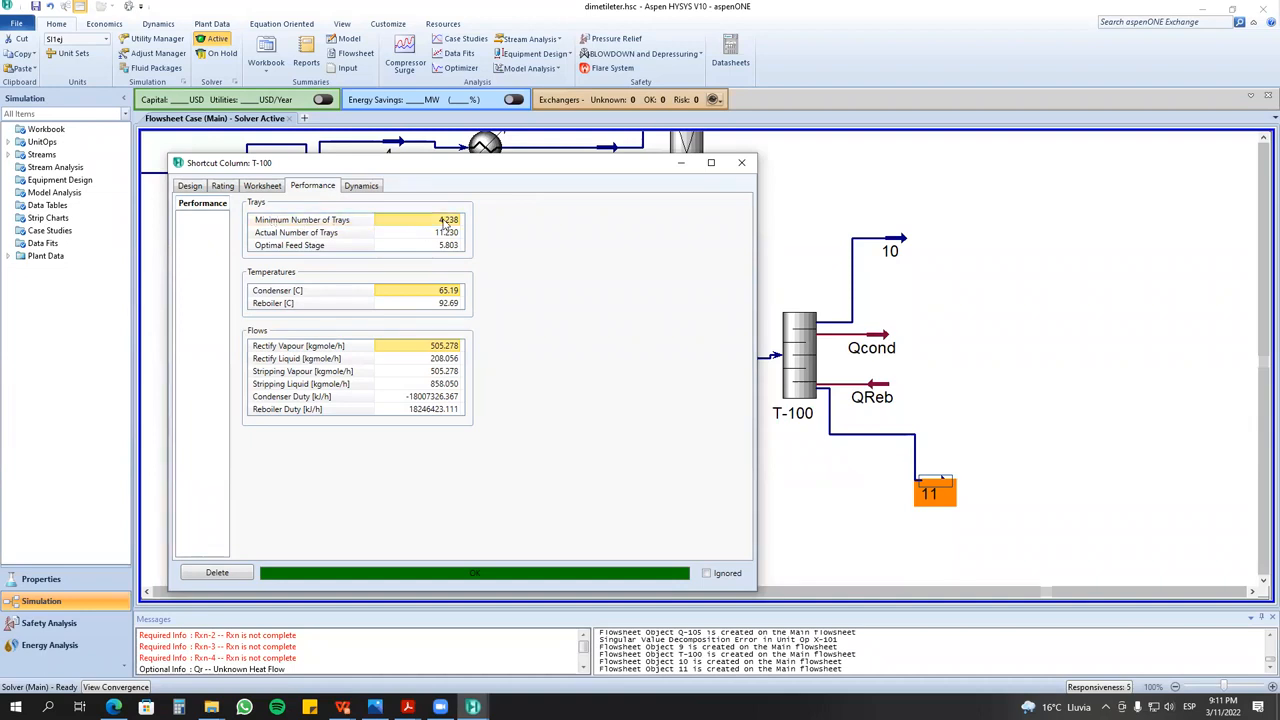
left_click(330, 233)
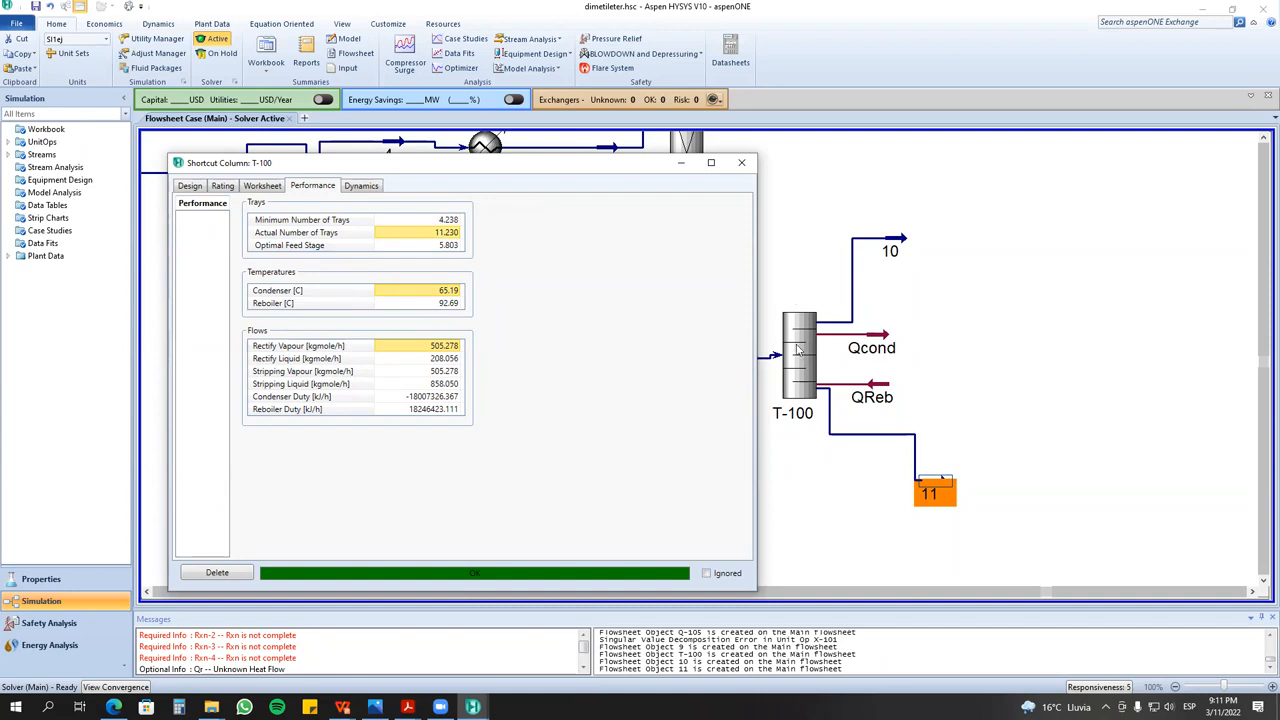
left_click(337, 249)
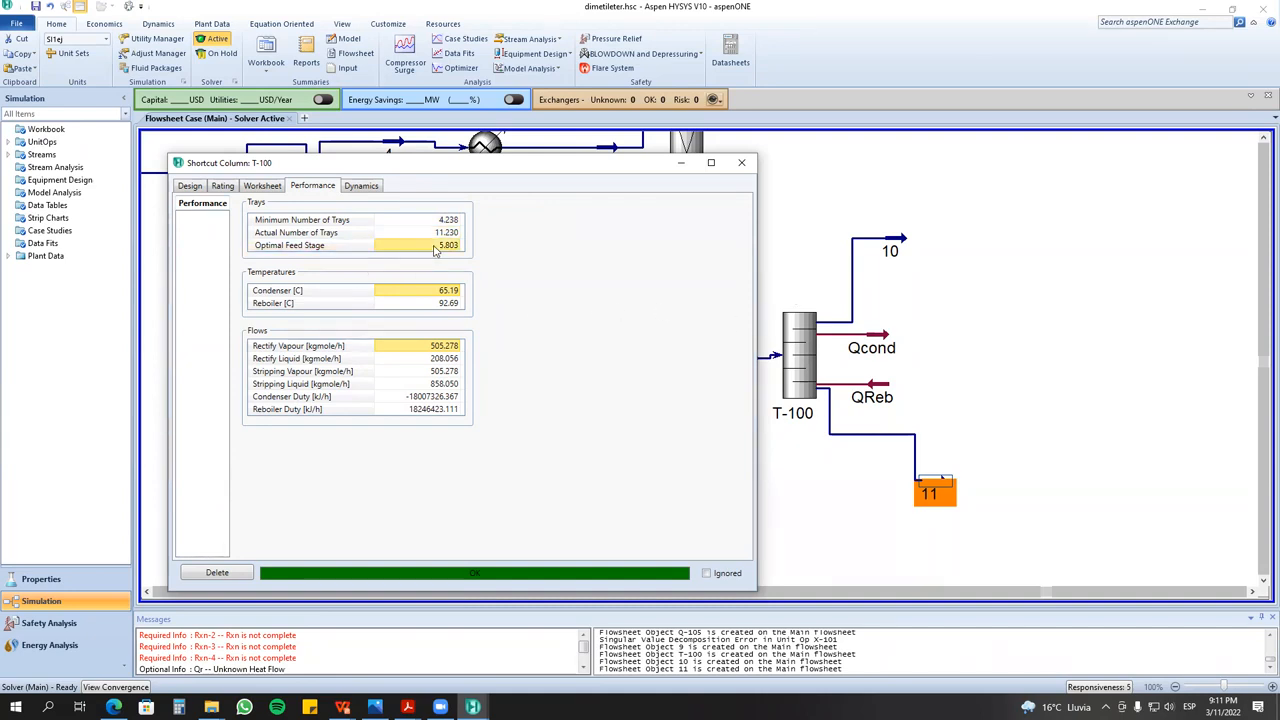
left_click(448, 303)
left_click(437, 360)
left_click(438, 372)
left_click(444, 384)
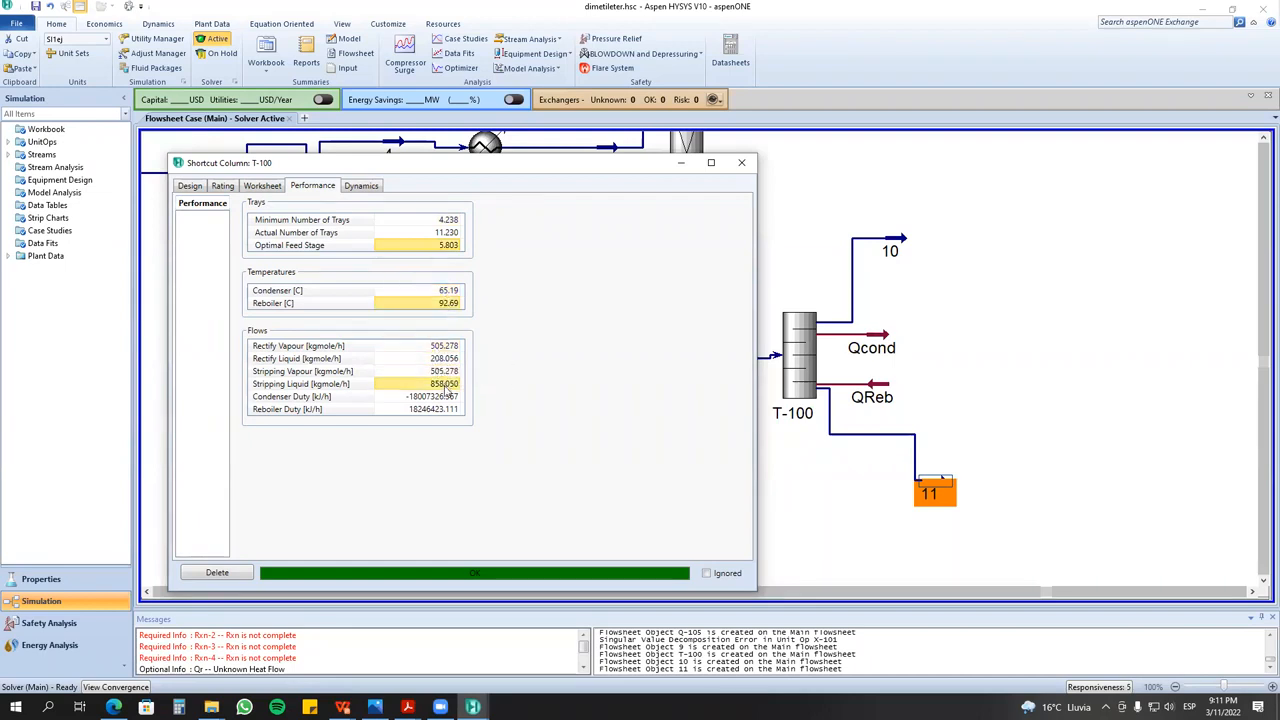
left_click(446, 397)
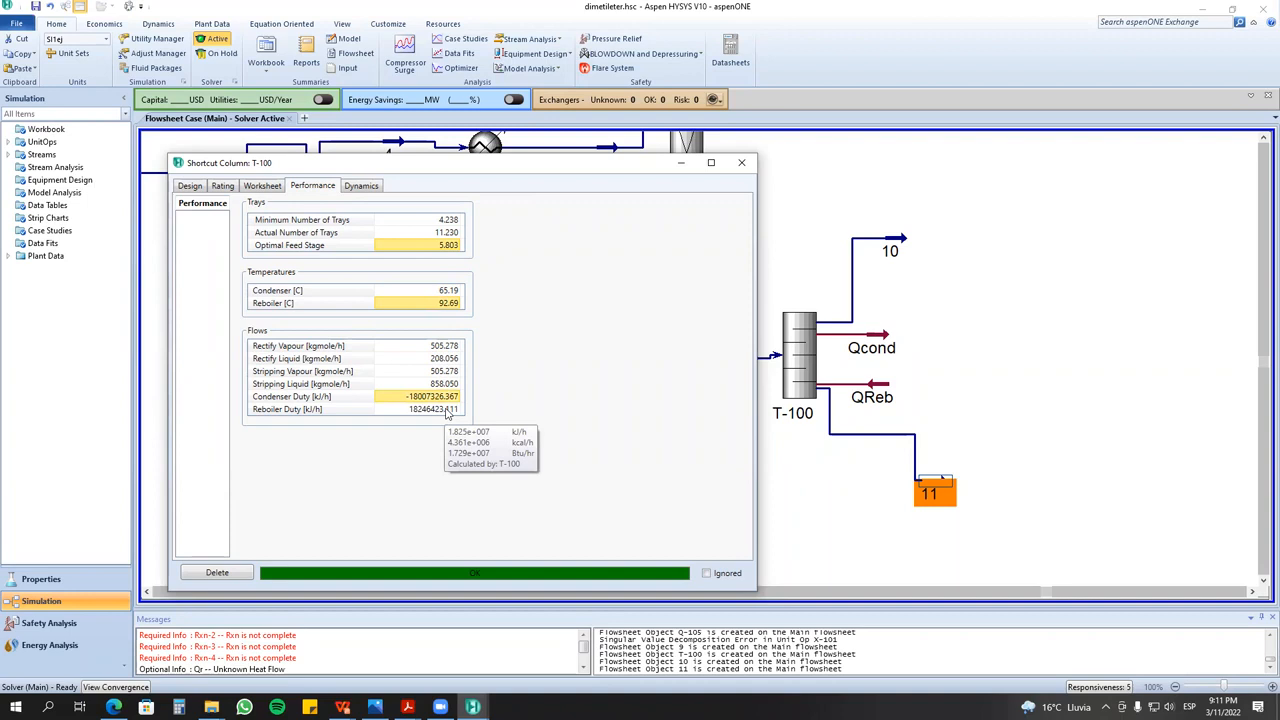
left_click(447, 411)
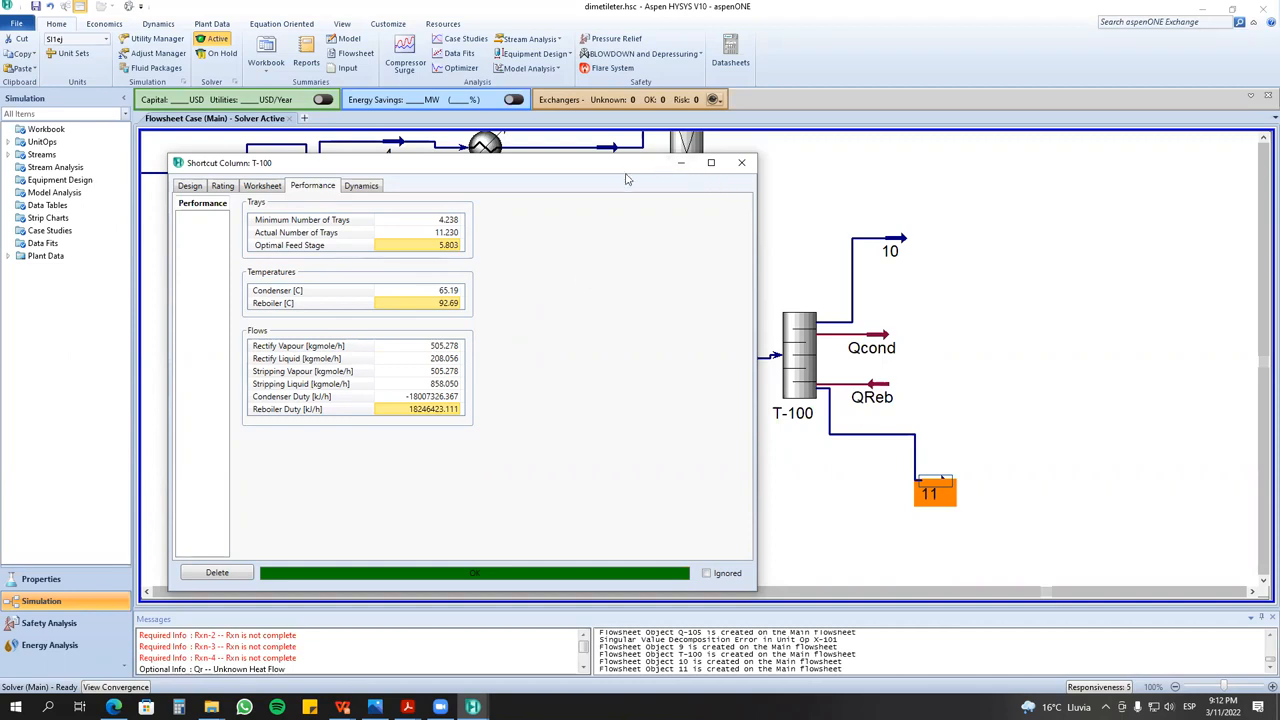
- Add a rigorous distillation column to the flowsheet beside shortcut column T-100
left_click_drag(627, 178, 590, 205)
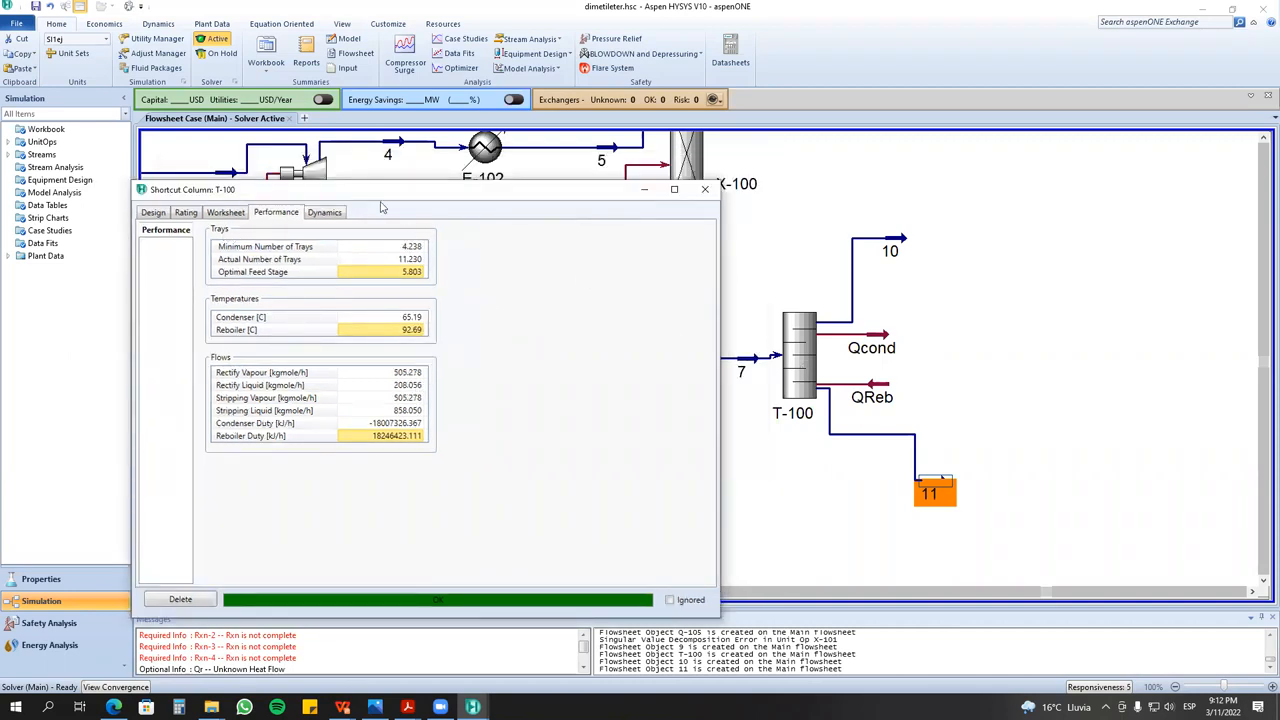
left_click(341, 23)
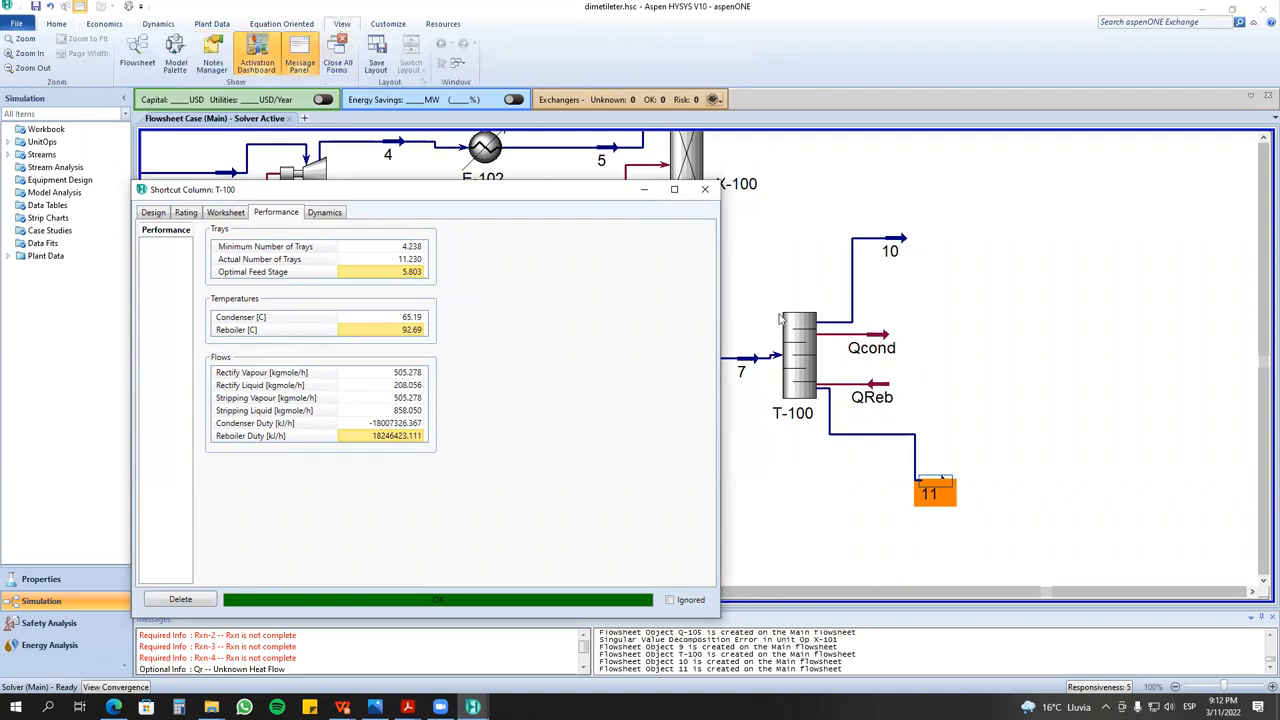
left_click(175, 58)
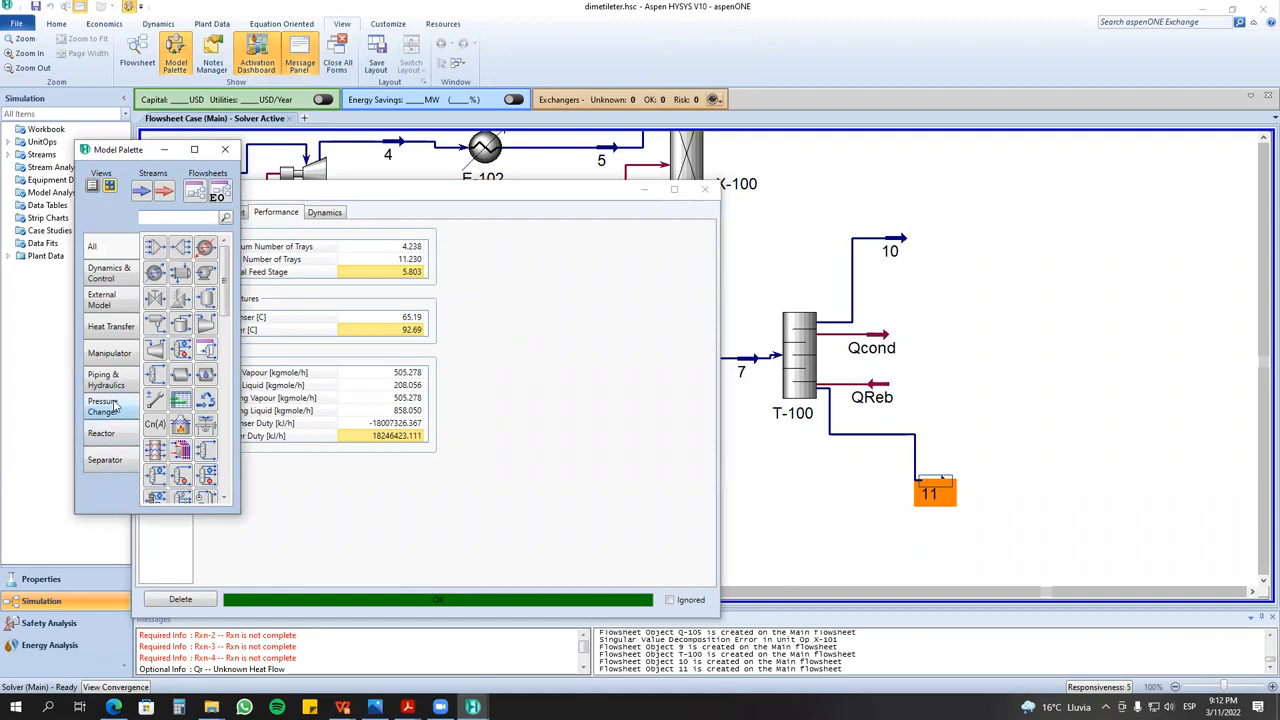
left_click(110, 356)
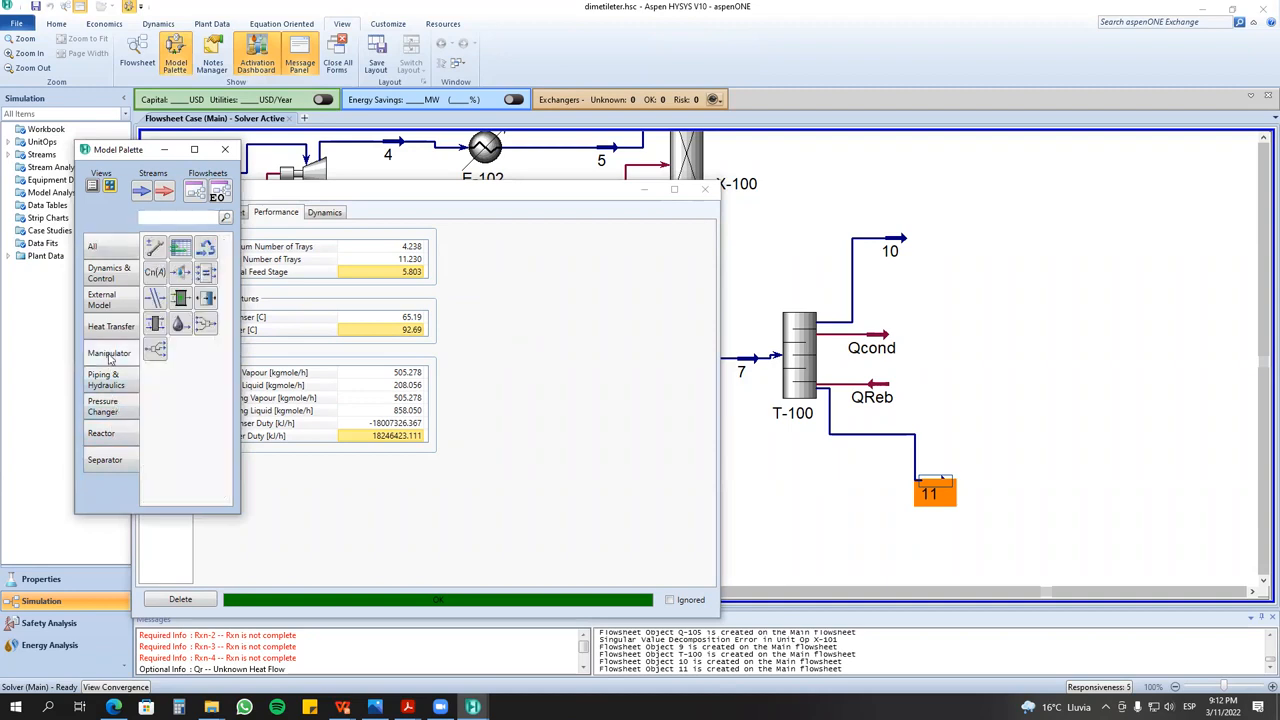
left_click(126, 283)
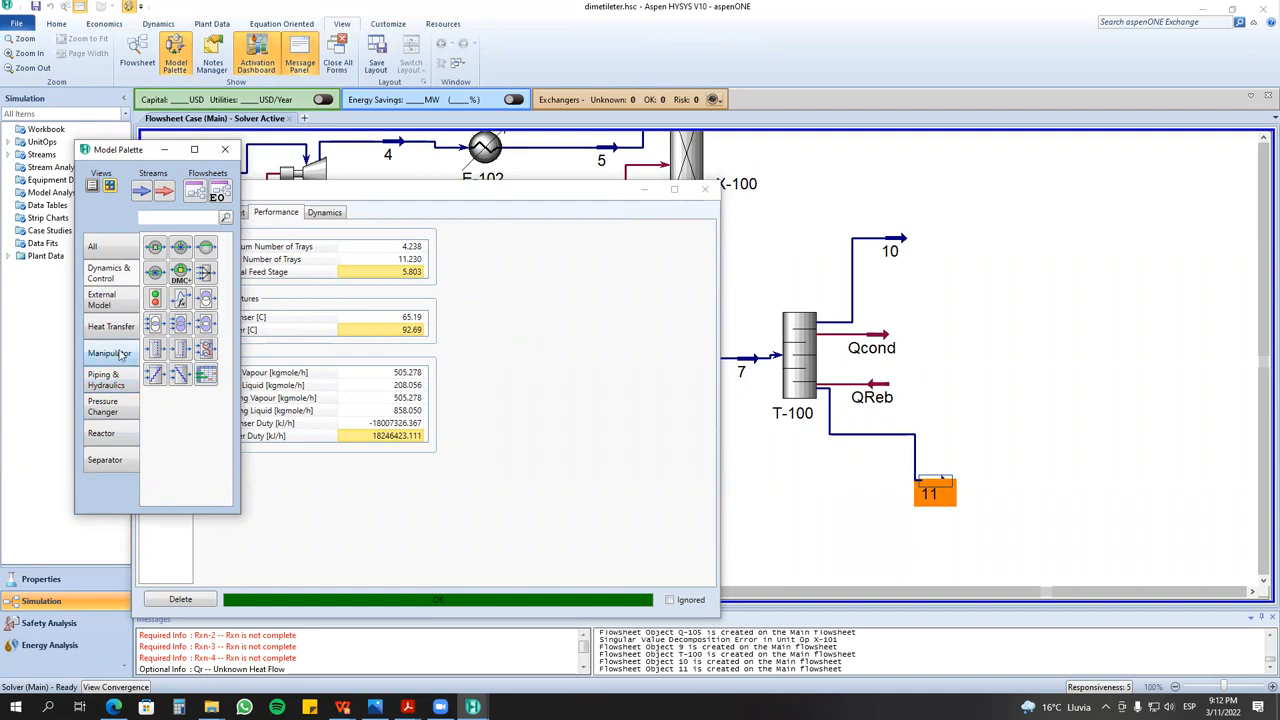
left_click(118, 462)
left_click_drag(155, 275, 1006, 472)
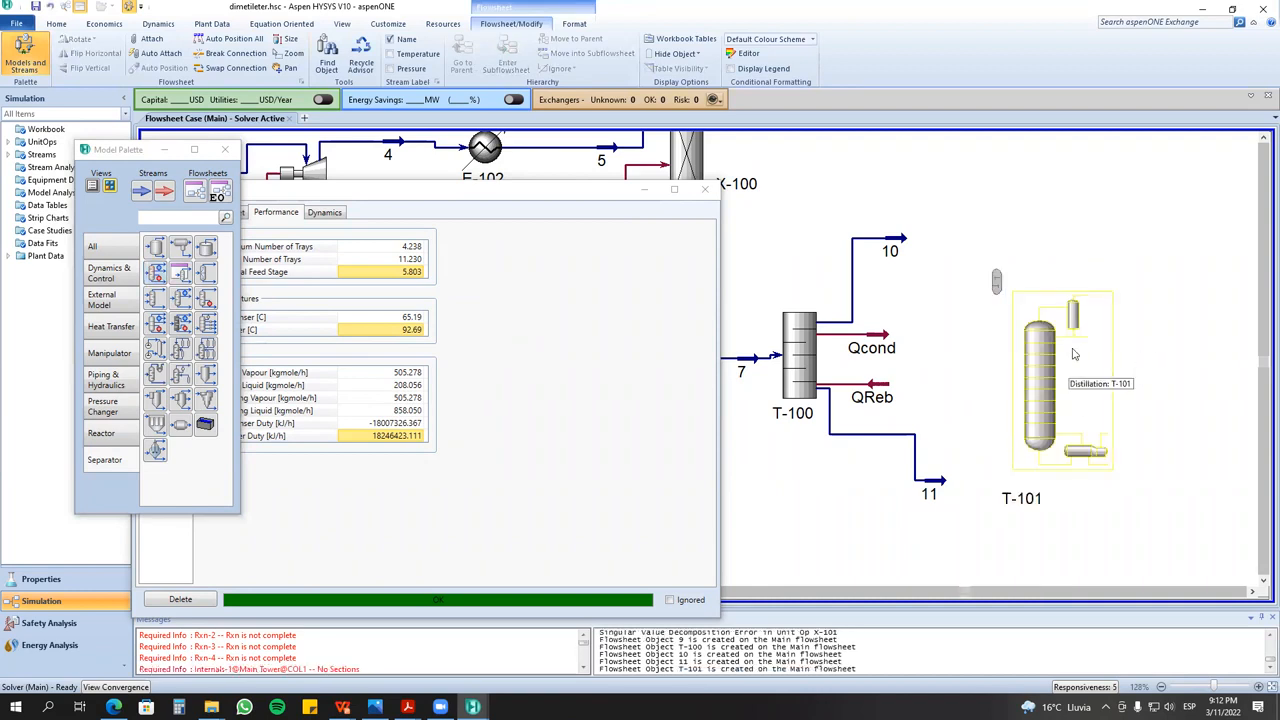
- Begin configuring column T-101 with a new inlet stream named 24
double_click(1049, 375)
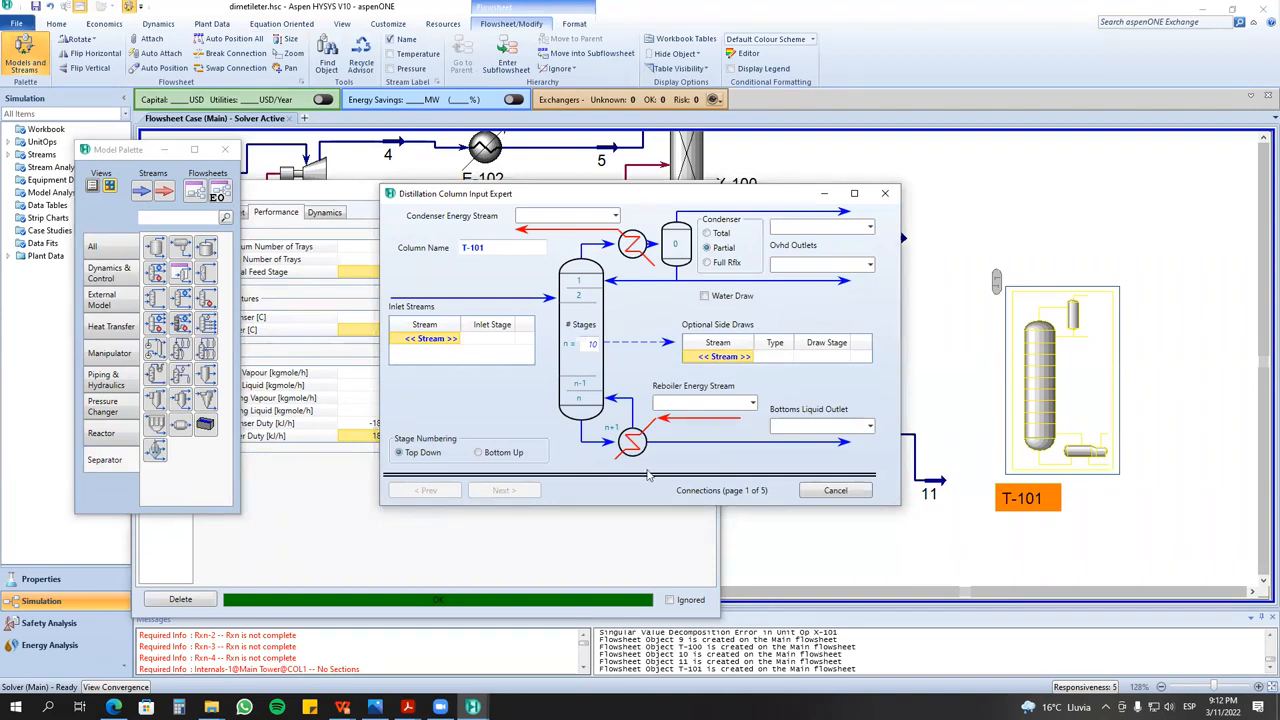
left_click(432, 340)
left_click(456, 340)
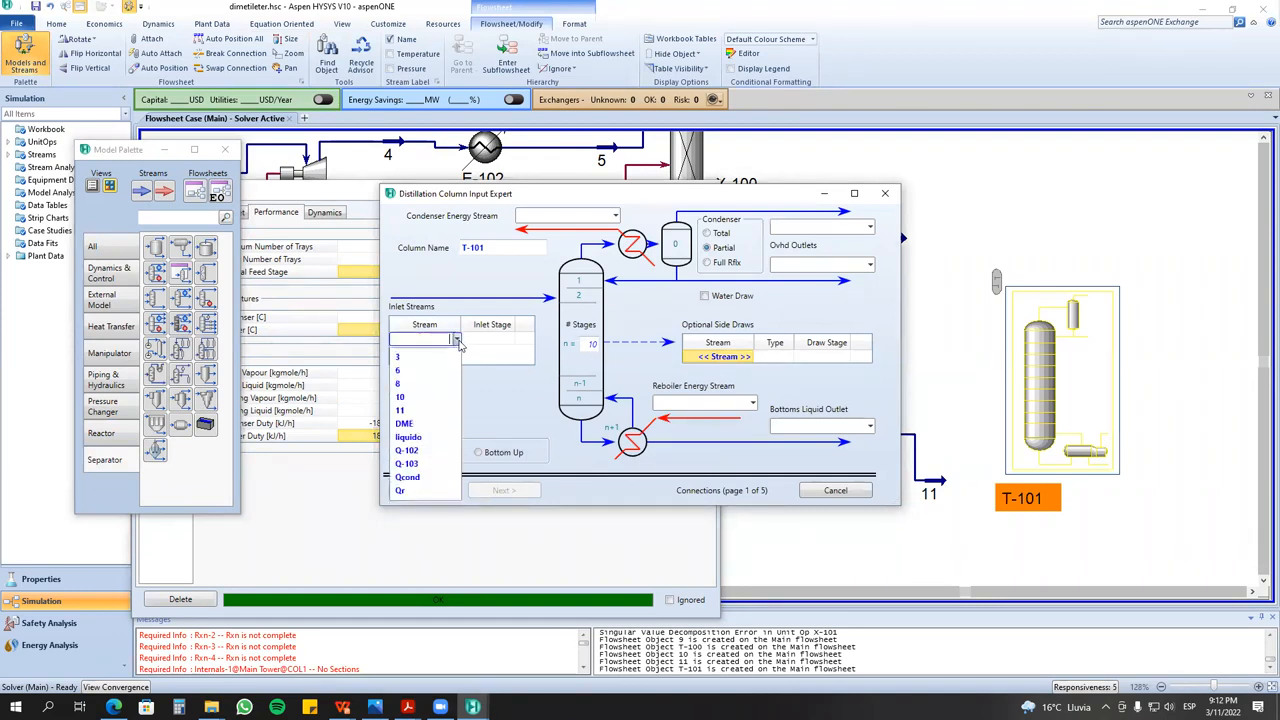
left_click(430, 342)
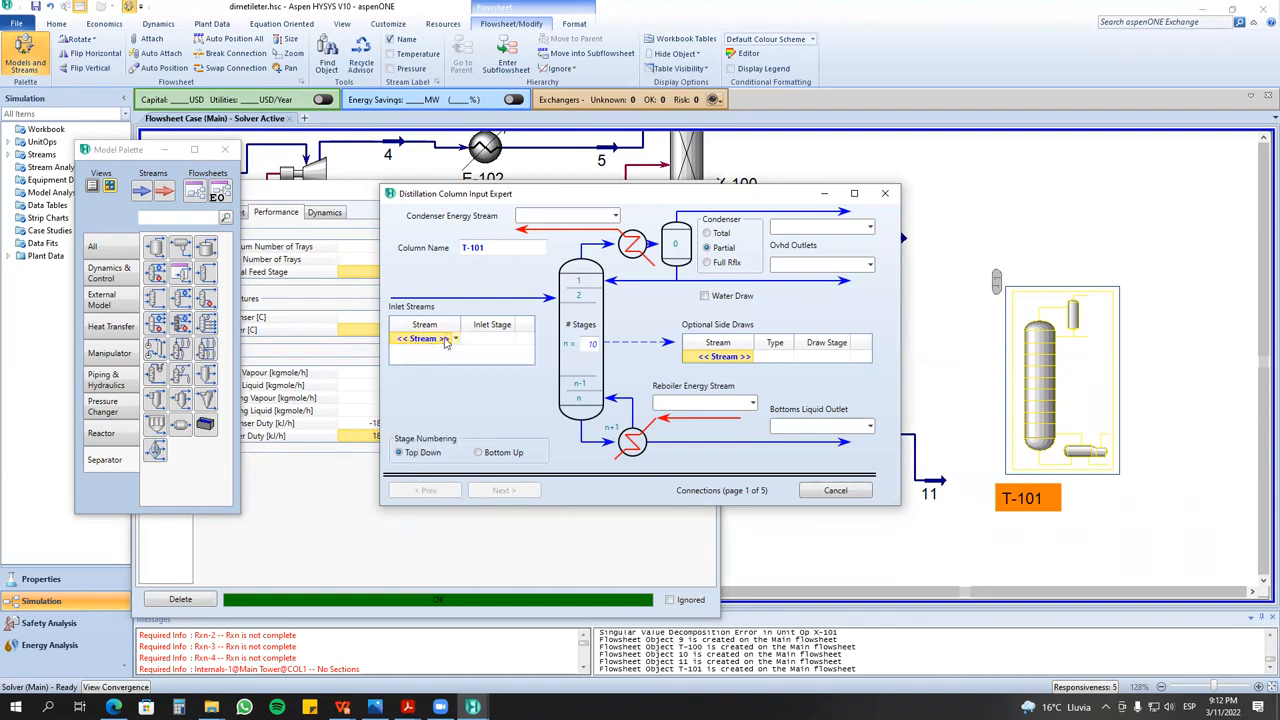
left_click(455, 341)
type("24")
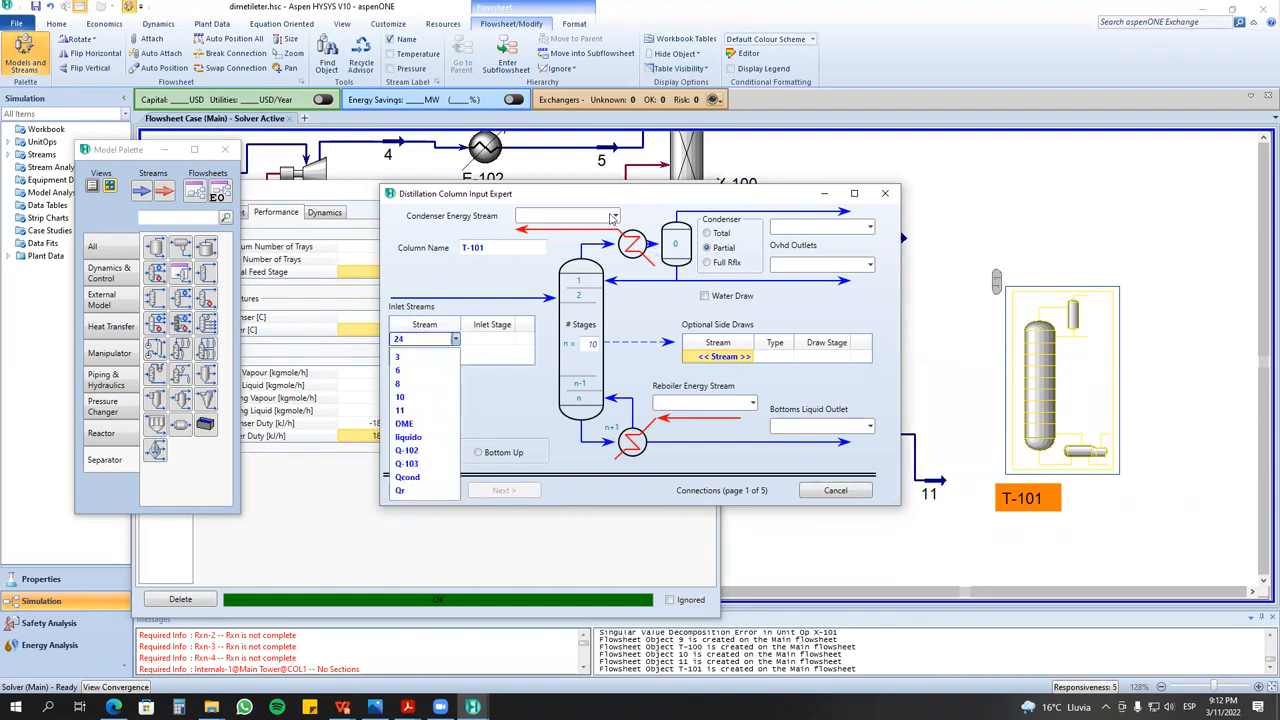
- Name T-101's condenser energy stream qqq and its reboiler energy stream qqqqq
left_click(596, 215)
type("qqq")
left_click(704, 403)
type("qqq")
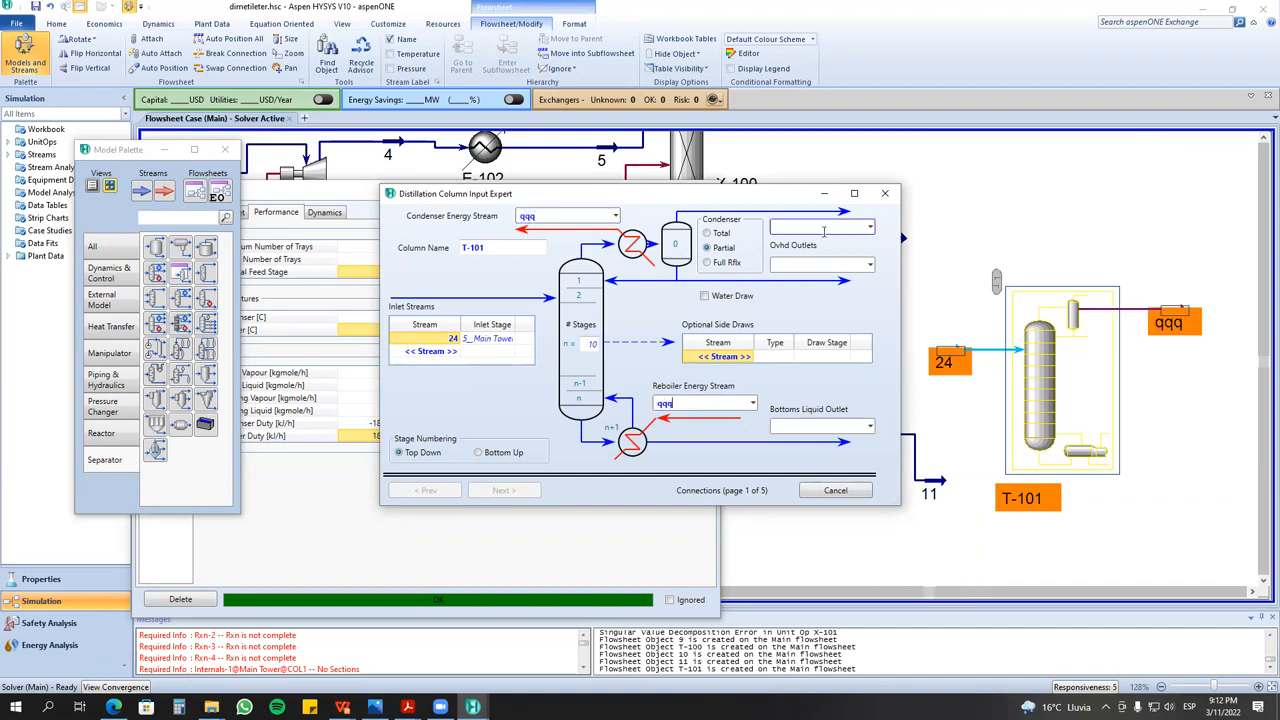
left_click(824, 230)
left_click(719, 401)
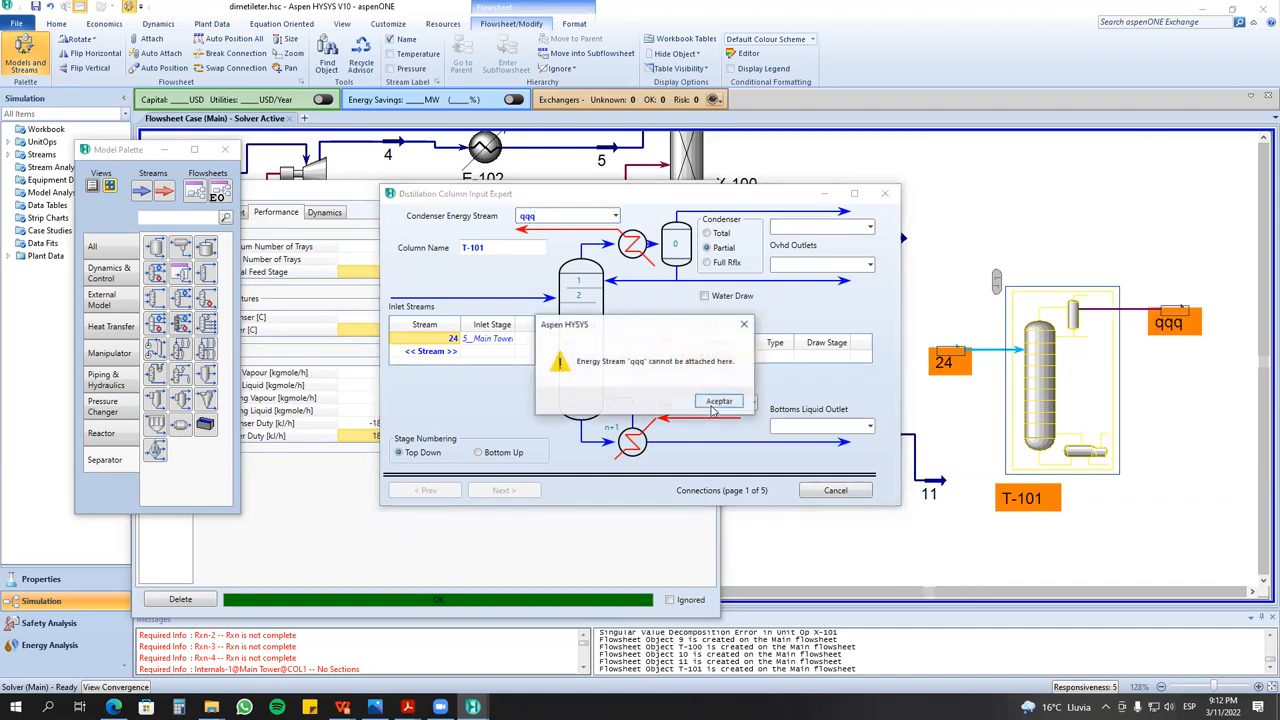
left_click(700, 402)
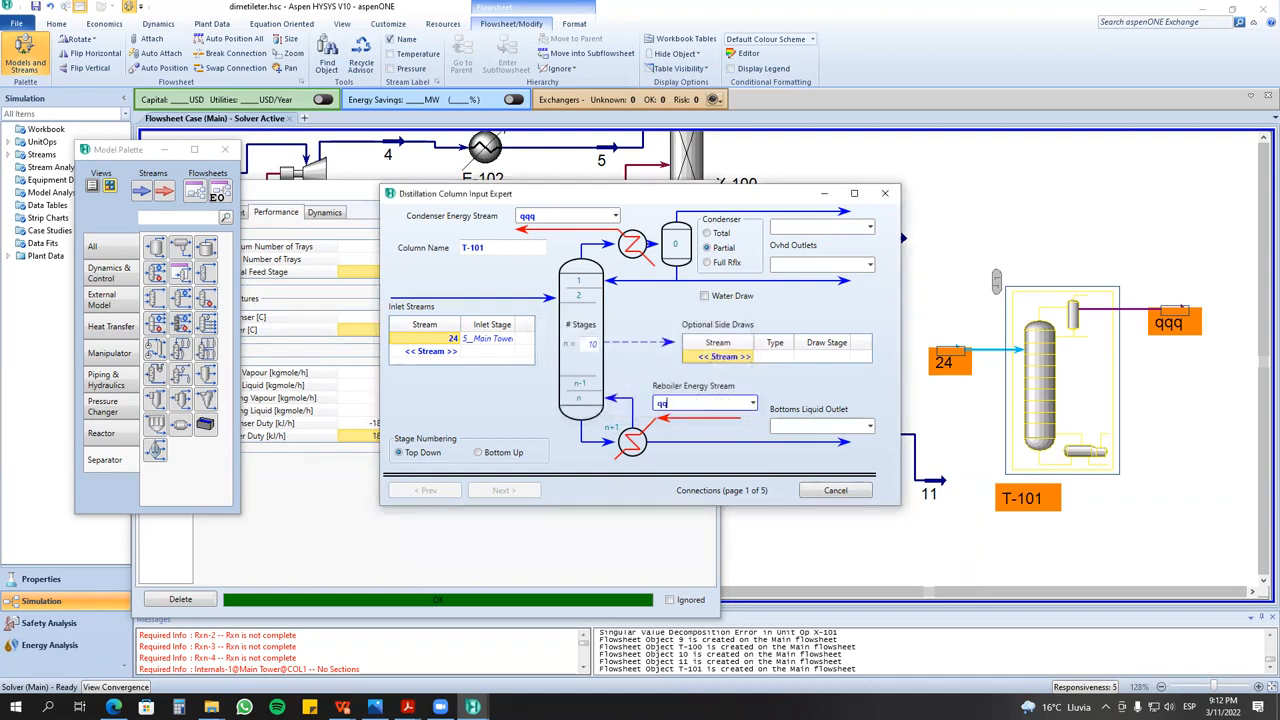
type("qqqqq")
key("Return")
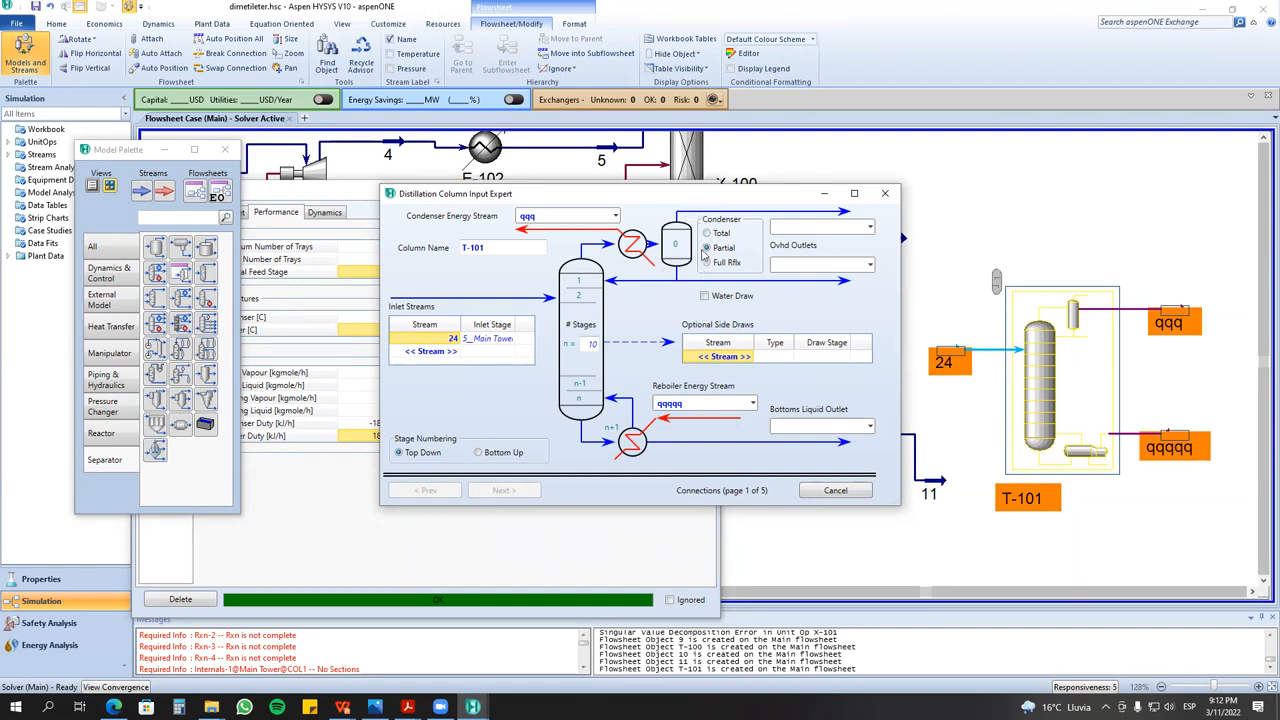
- Choose a total condenser for T-101, with overhead liquid outlet 343 and bottoms liquid outlet 4545
left_click(707, 262)
left_click(707, 233)
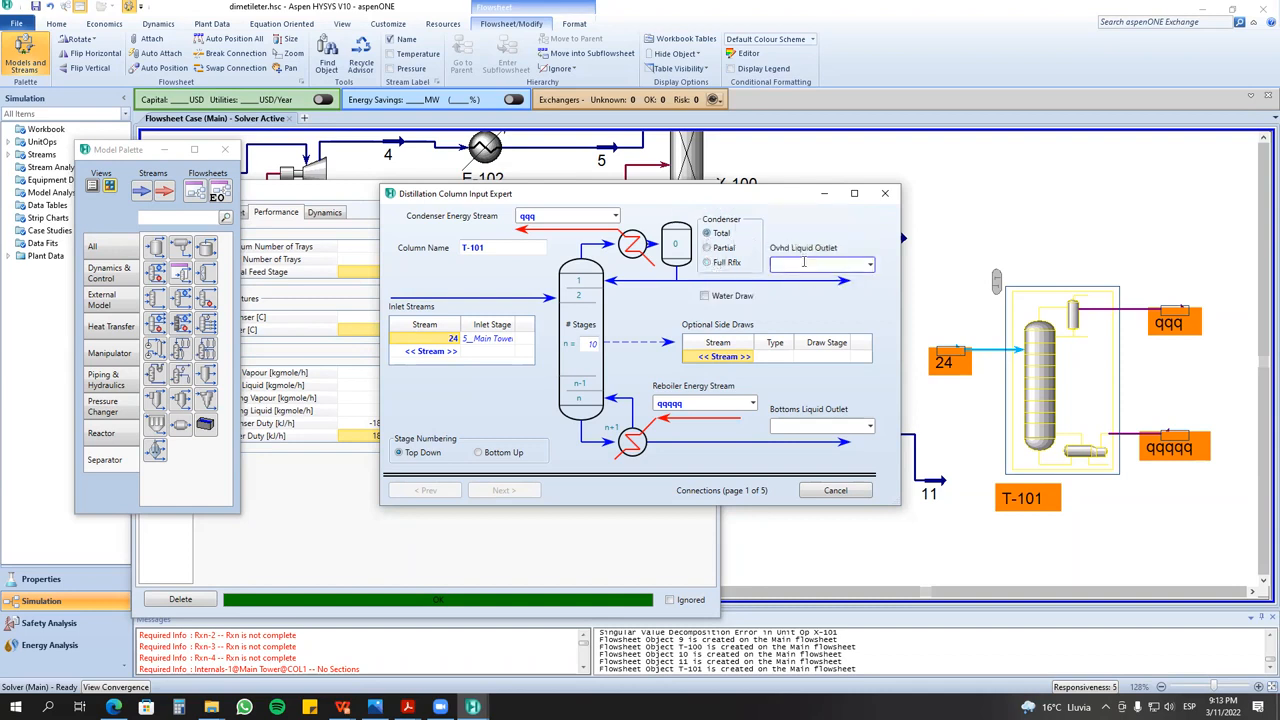
left_click(803, 263)
type("343")
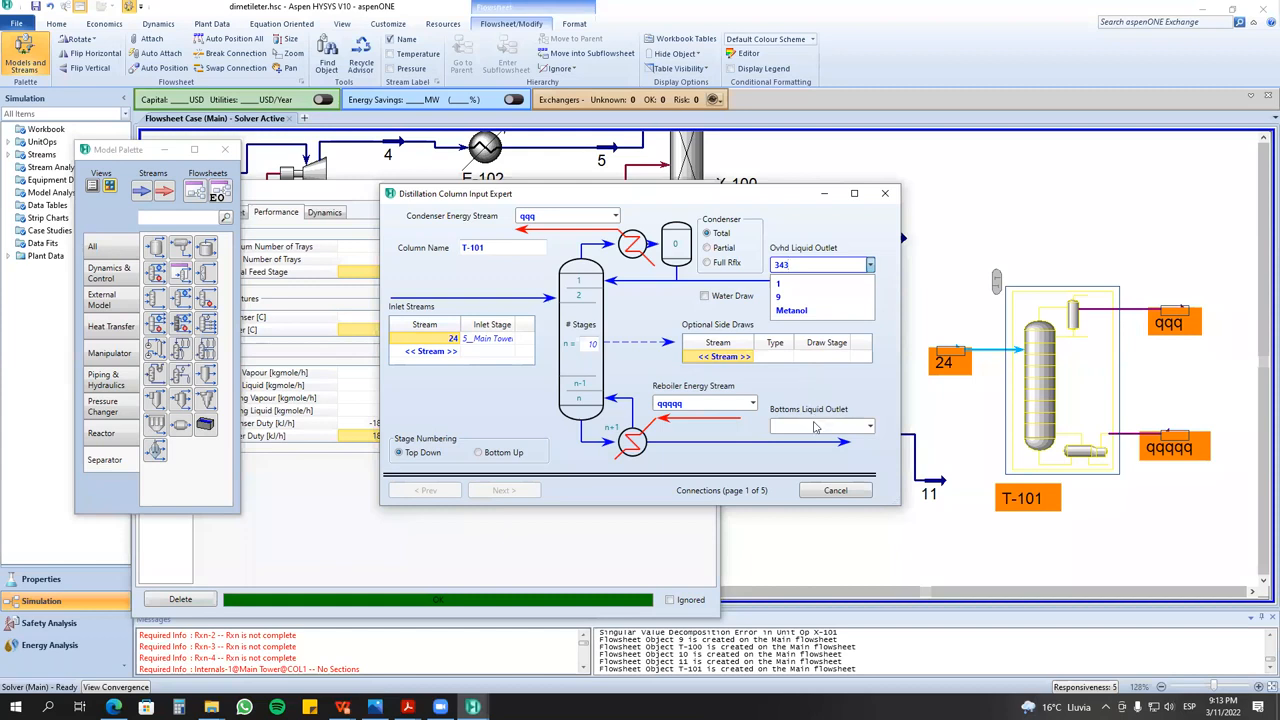
left_click(815, 426)
type("4545")
key("Return")
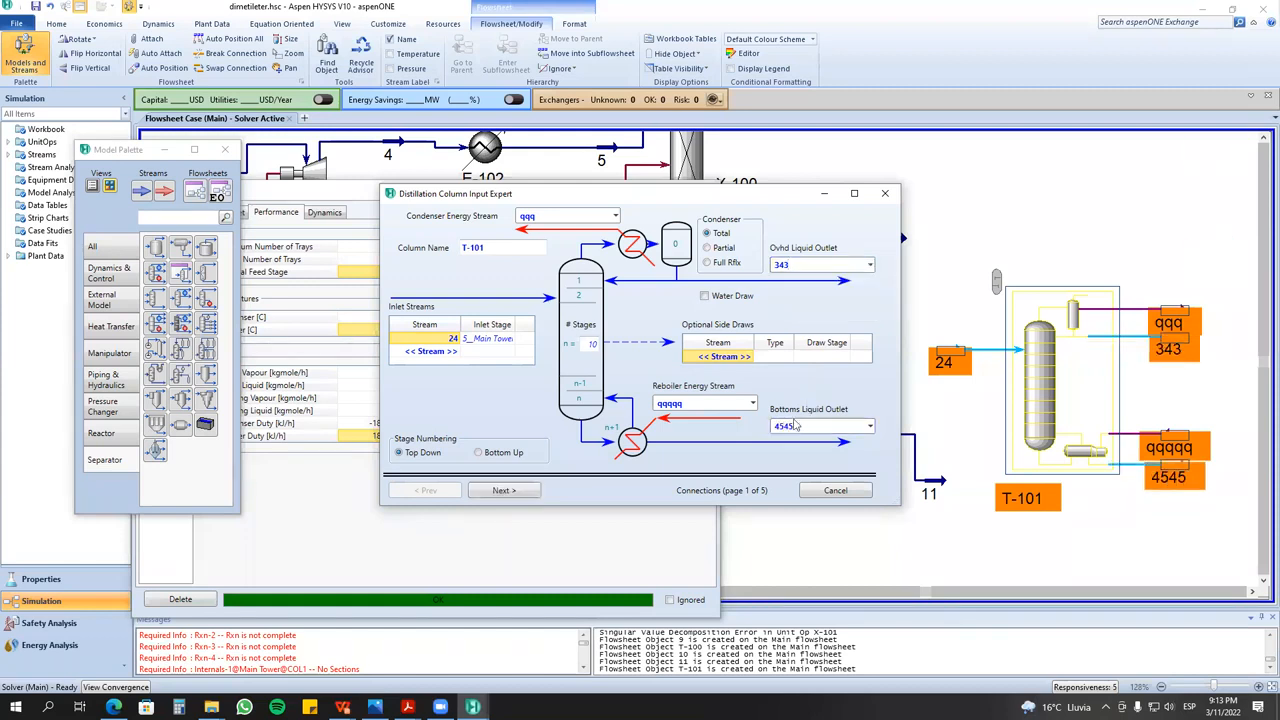
- Set T-101's condenser and reboiler pressures to 1 atm and finish the column input expert without further specifications
left_click(502, 488)
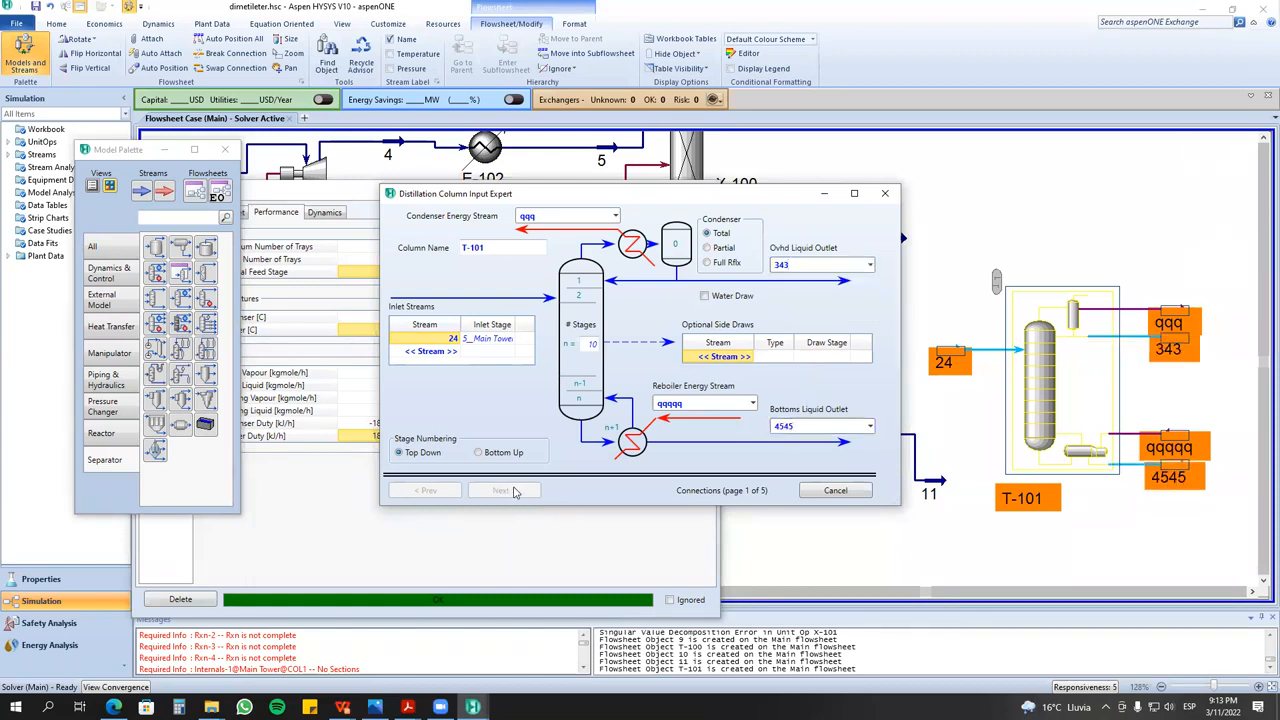
left_click(510, 490)
left_click(778, 250)
type("1")
left_click(738, 405)
type("1")
key("Return")
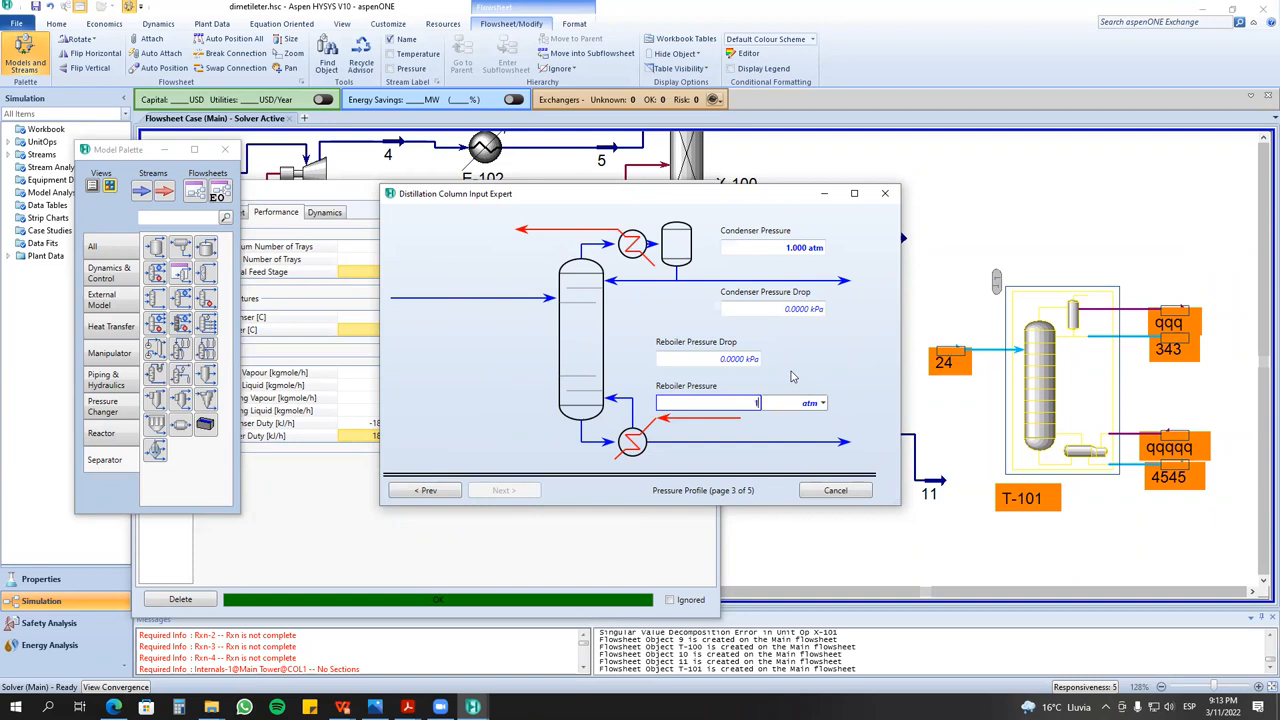
left_click(518, 491)
left_click(518, 491)
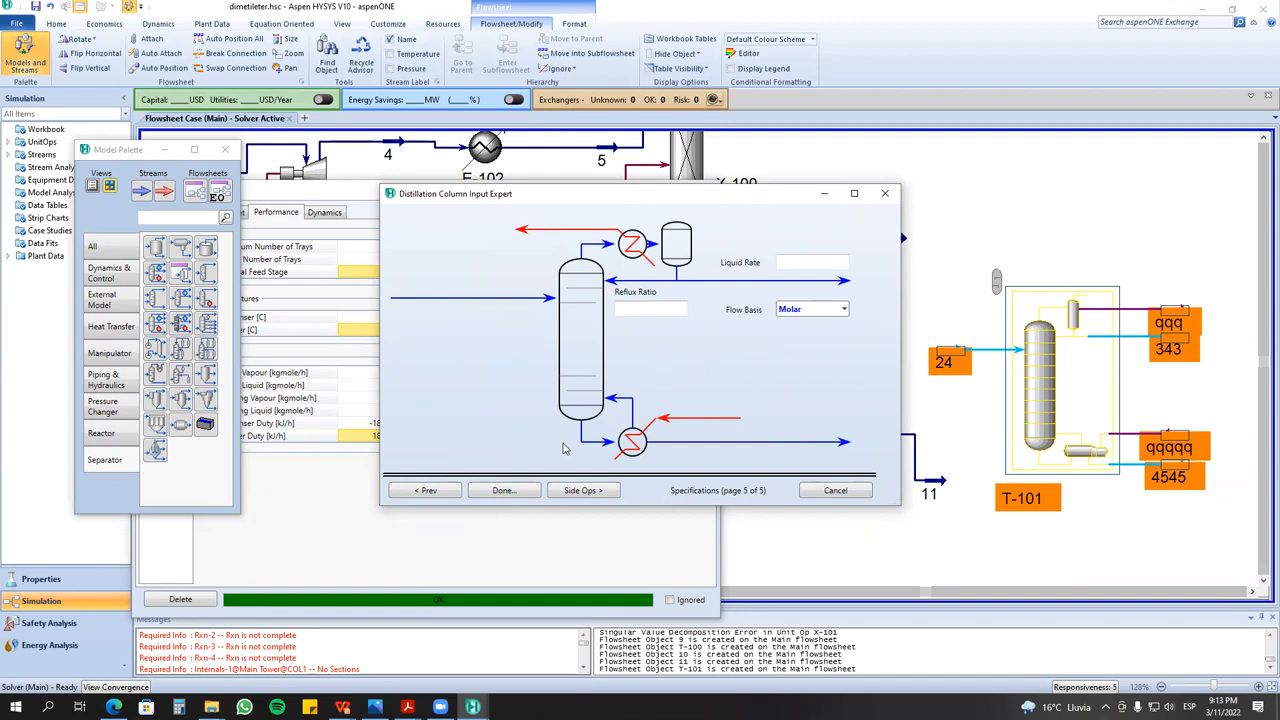
left_click(503, 490)
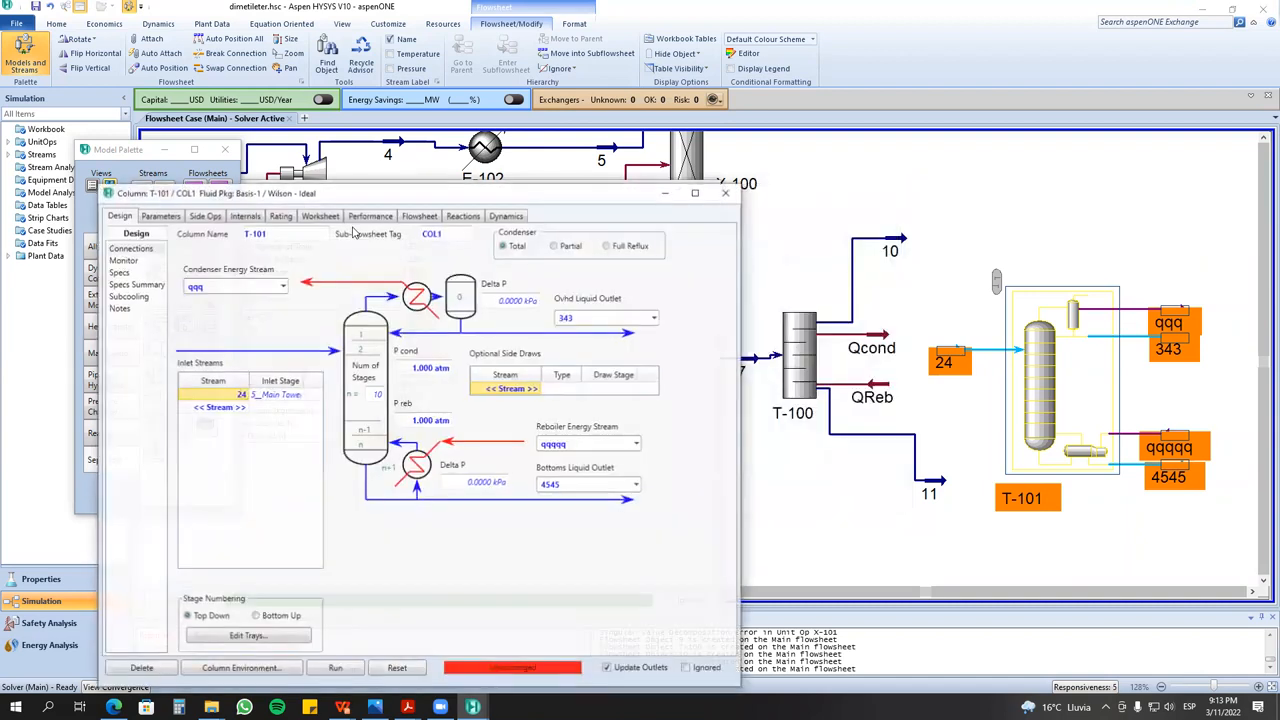
- Bring shortcut column T-100 forward beside T-101 and review its worksheet conditions
left_click_drag(366, 199, 829, 300)
left_click(465, 193)
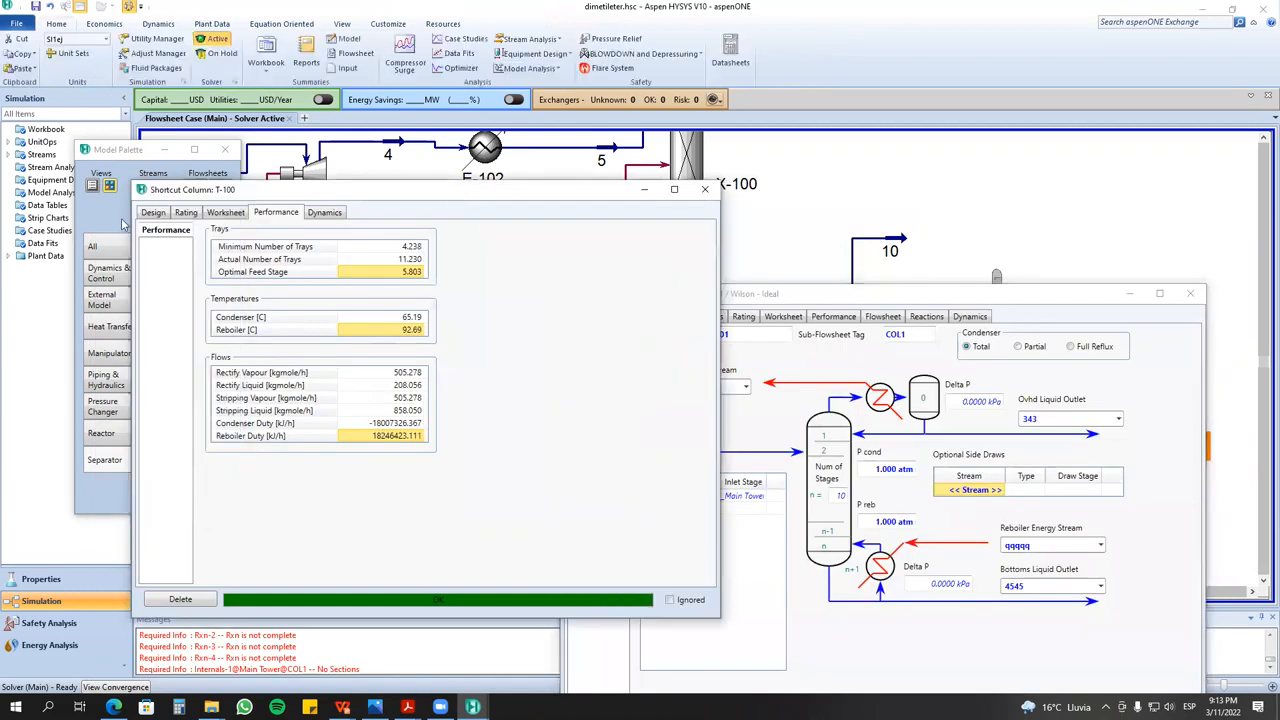
left_click(153, 213)
left_click(186, 212)
left_click(275, 212)
left_click(214, 214)
- Look through T-101's side operations, internals, rating, worksheet, flowsheet setup and performance pages, including the internals results
left_click_drag(877, 289, 765, 107)
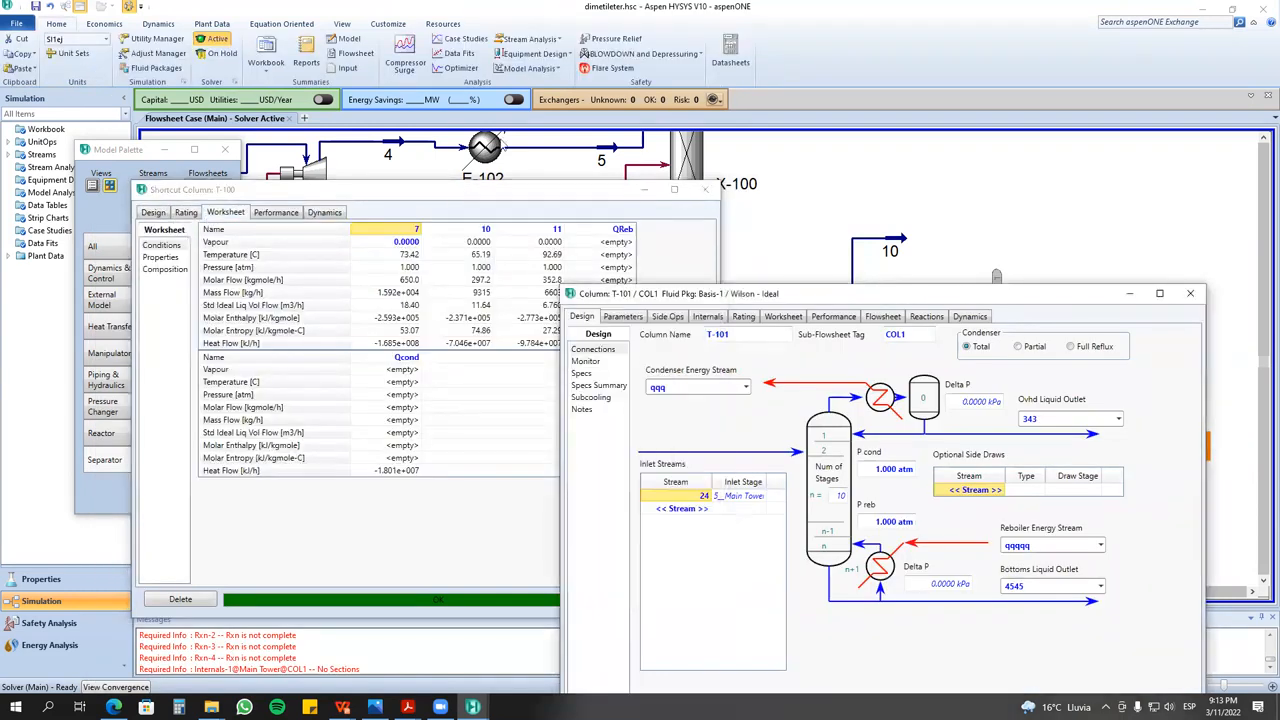
left_click(511, 135)
left_click(557, 140)
left_click(595, 140)
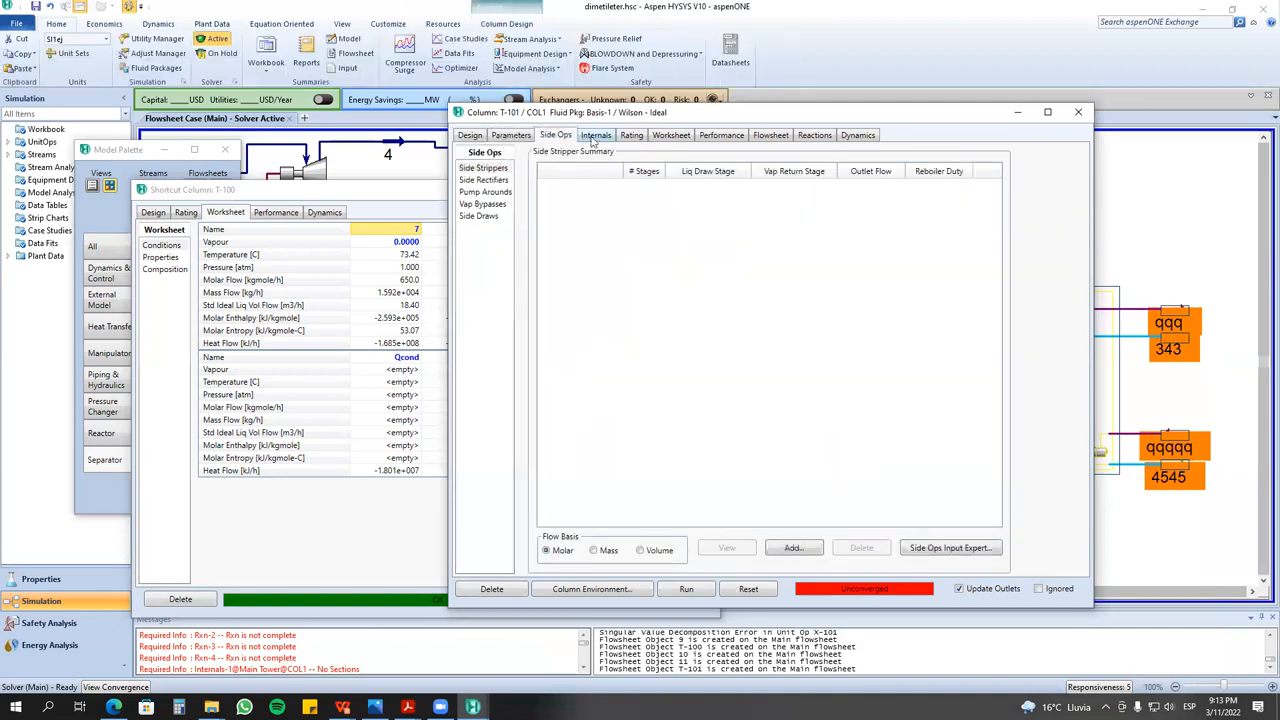
left_click(632, 136)
left_click(671, 136)
left_click(721, 136)
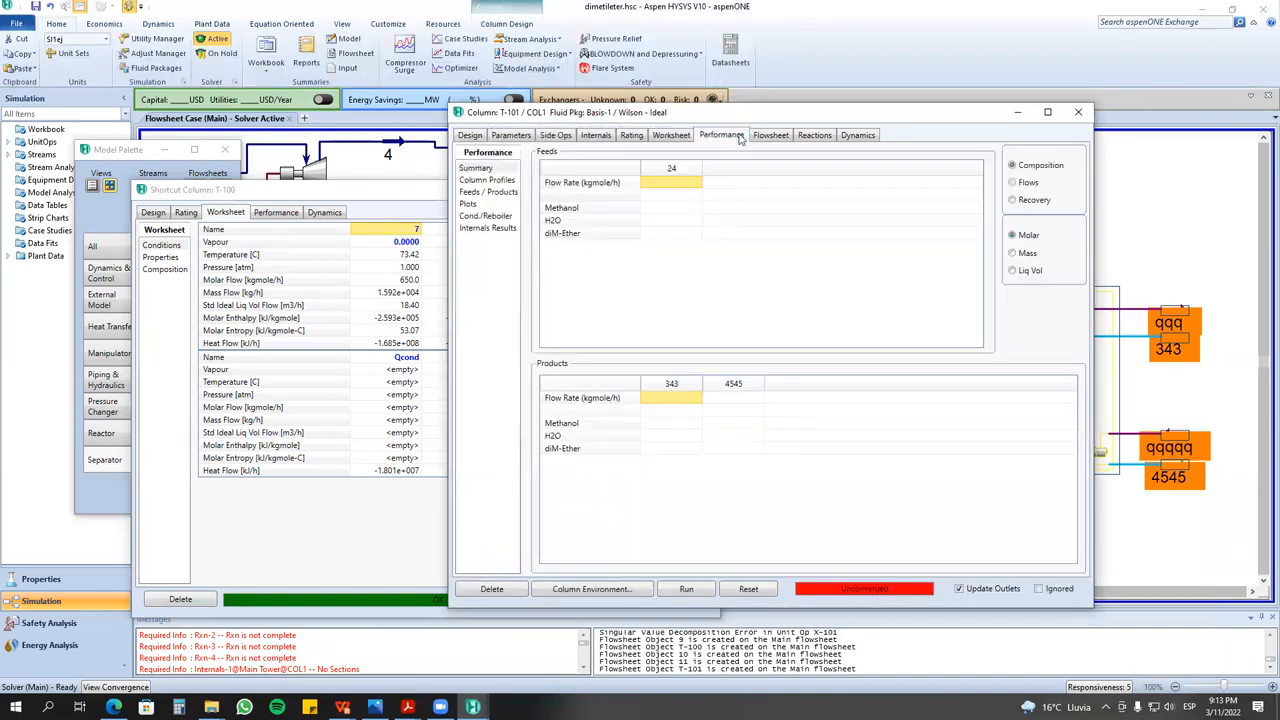
left_click(781, 138)
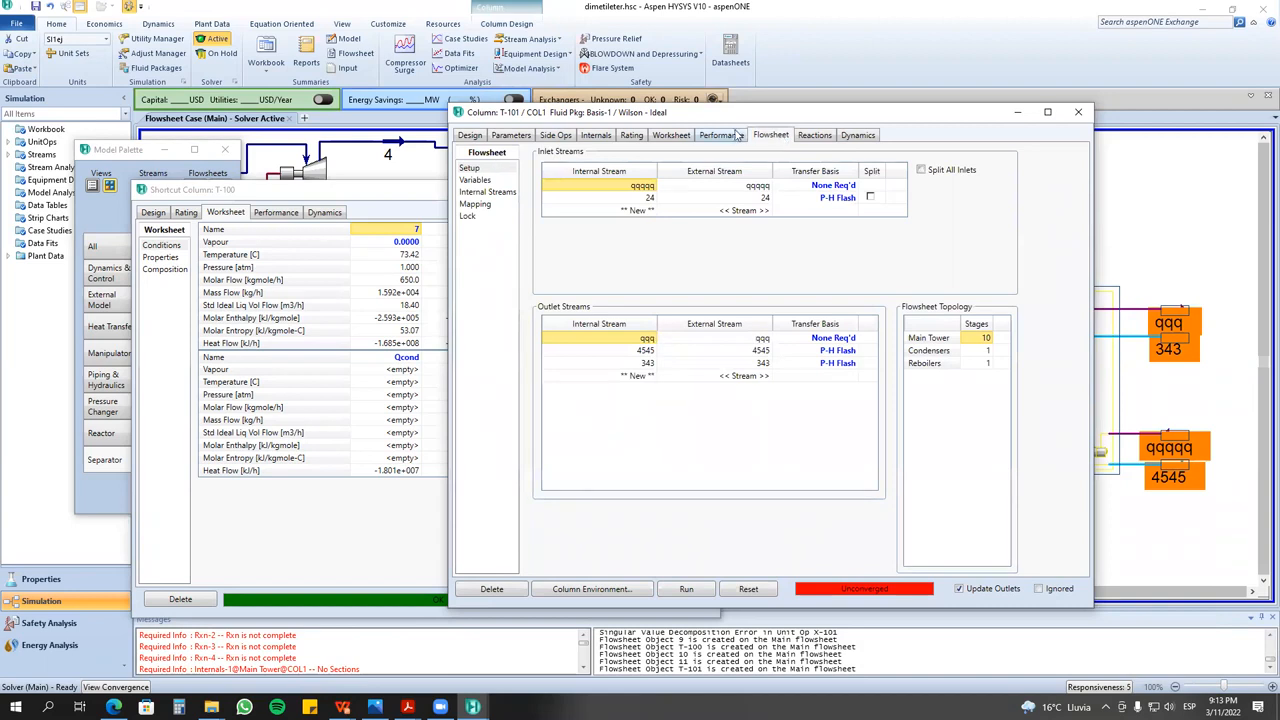
left_click(735, 135)
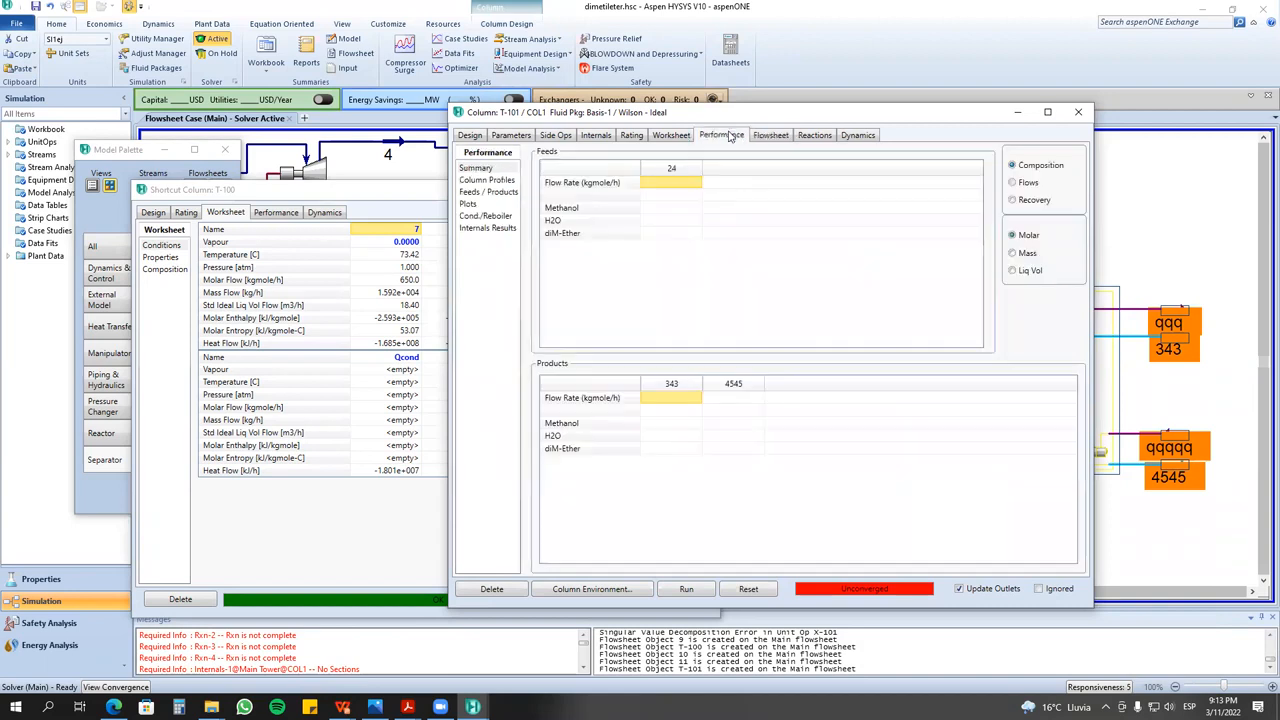
left_click(486, 182)
left_click(490, 192)
left_click(488, 228)
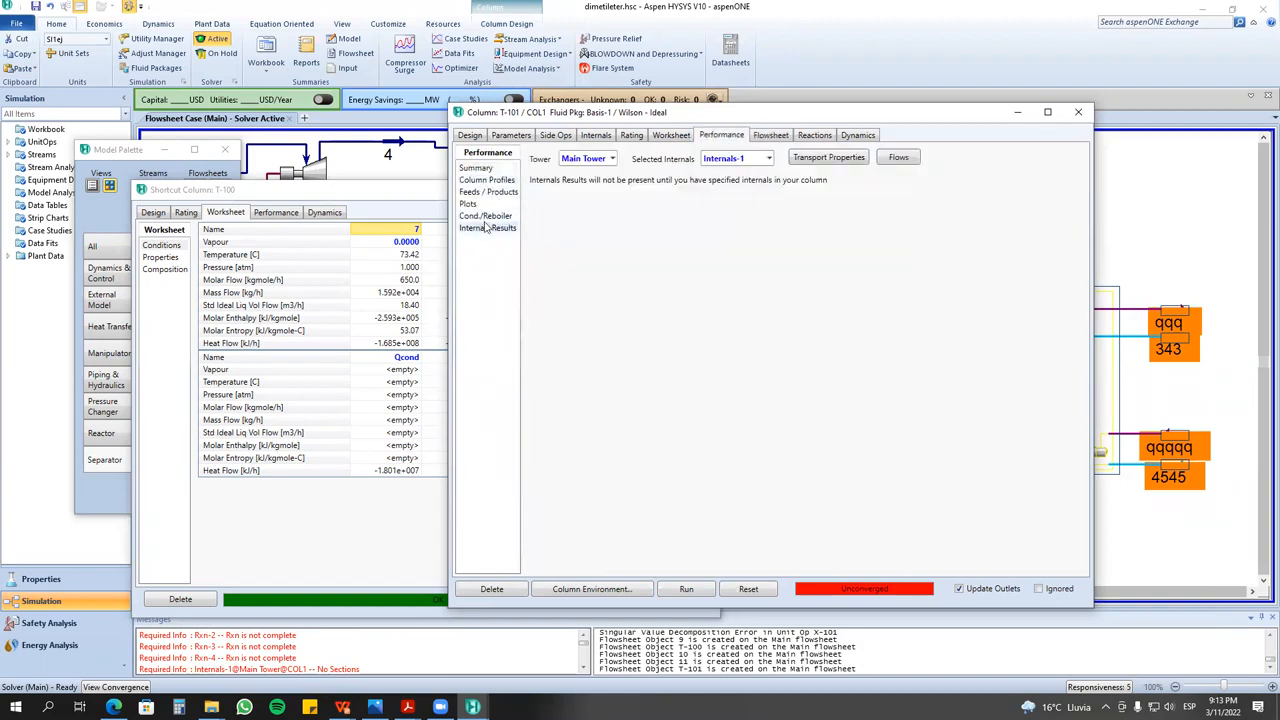
- Review T-101's worksheet conditions and close its column window
left_click(672, 135)
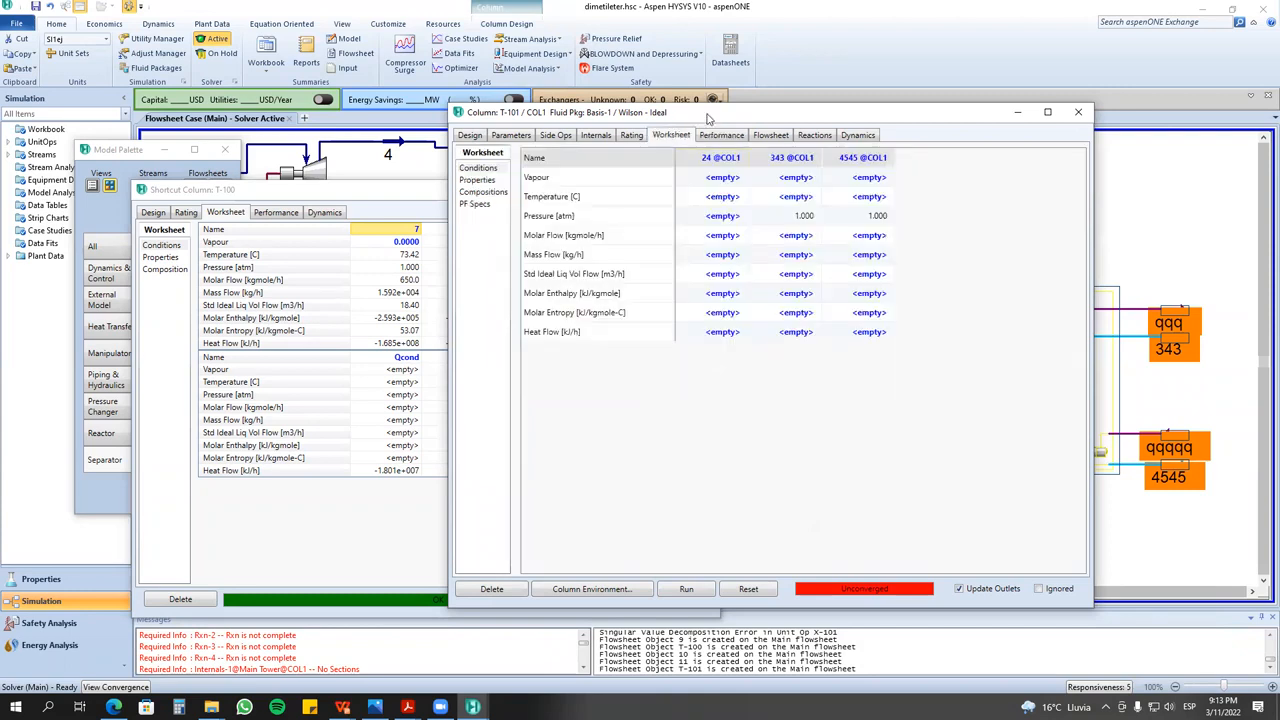
left_click_drag(706, 115, 536, 142)
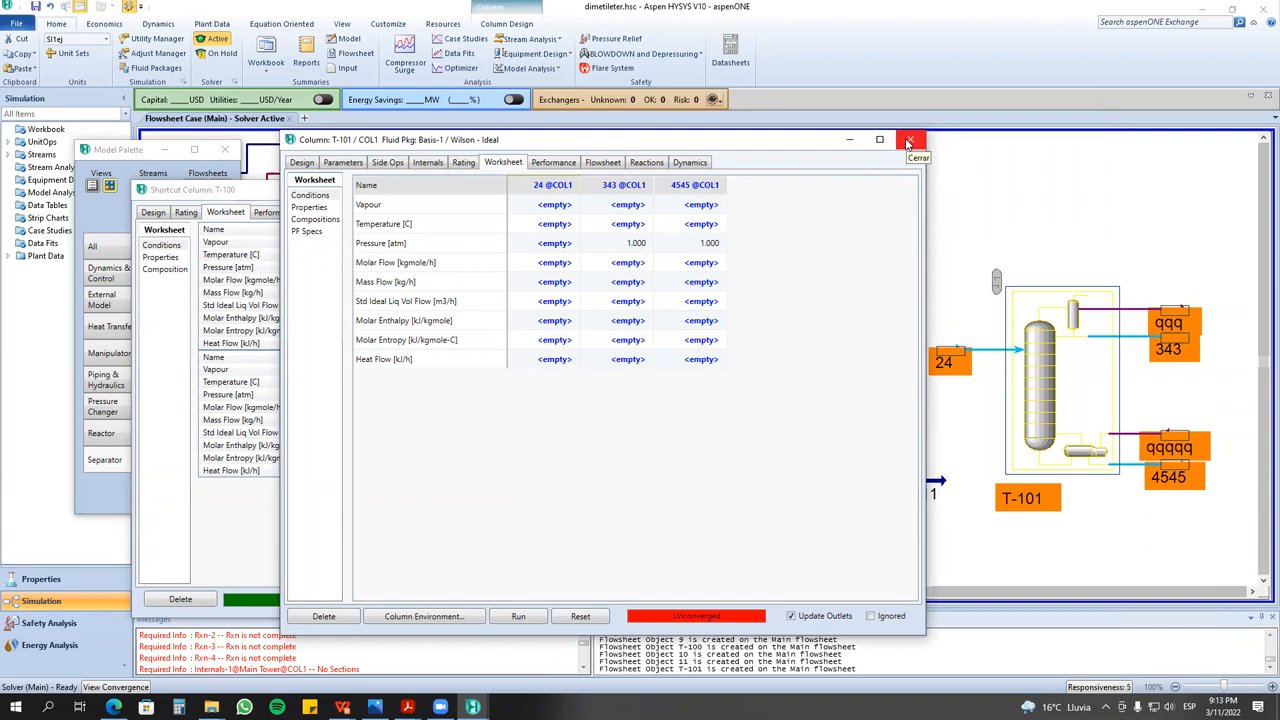
left_click(908, 141)
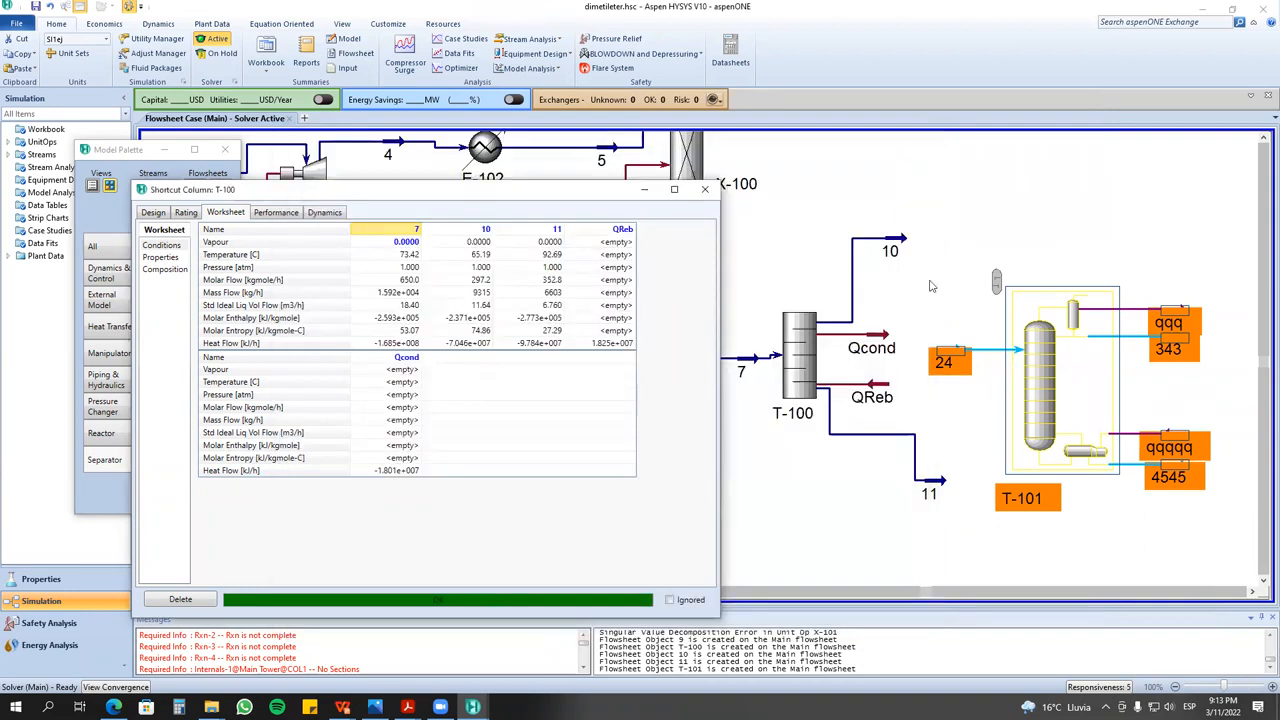
left_click_drag(1216, 506, 893, 265)
left_click(1140, 285)
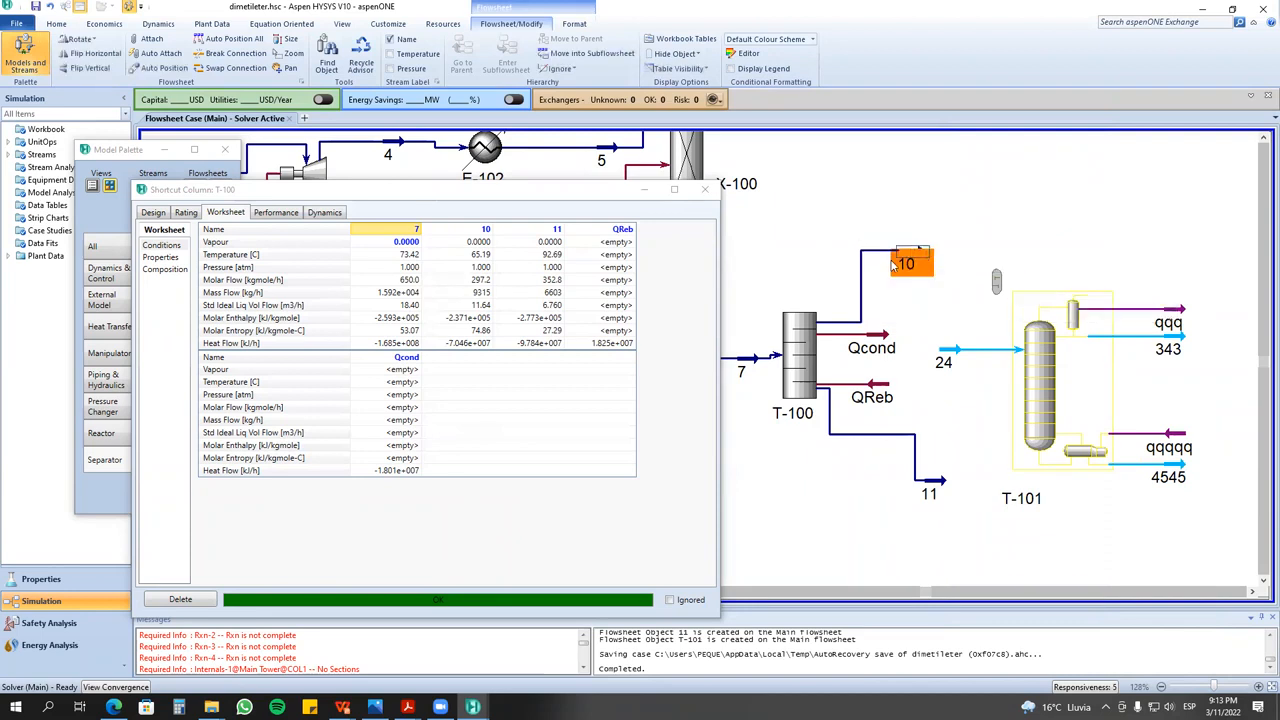
left_click_drag(735, 229, 940, 492)
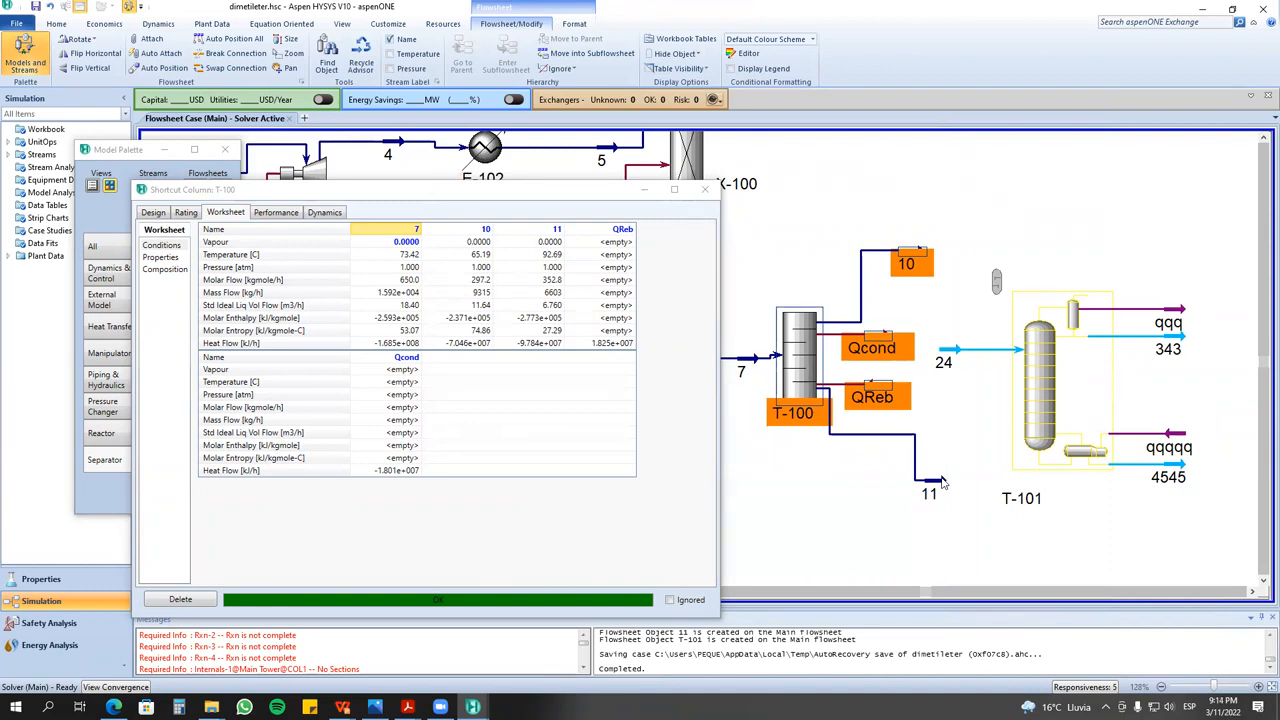
left_click(960, 292)
left_click_drag(936, 280, 1240, 521)
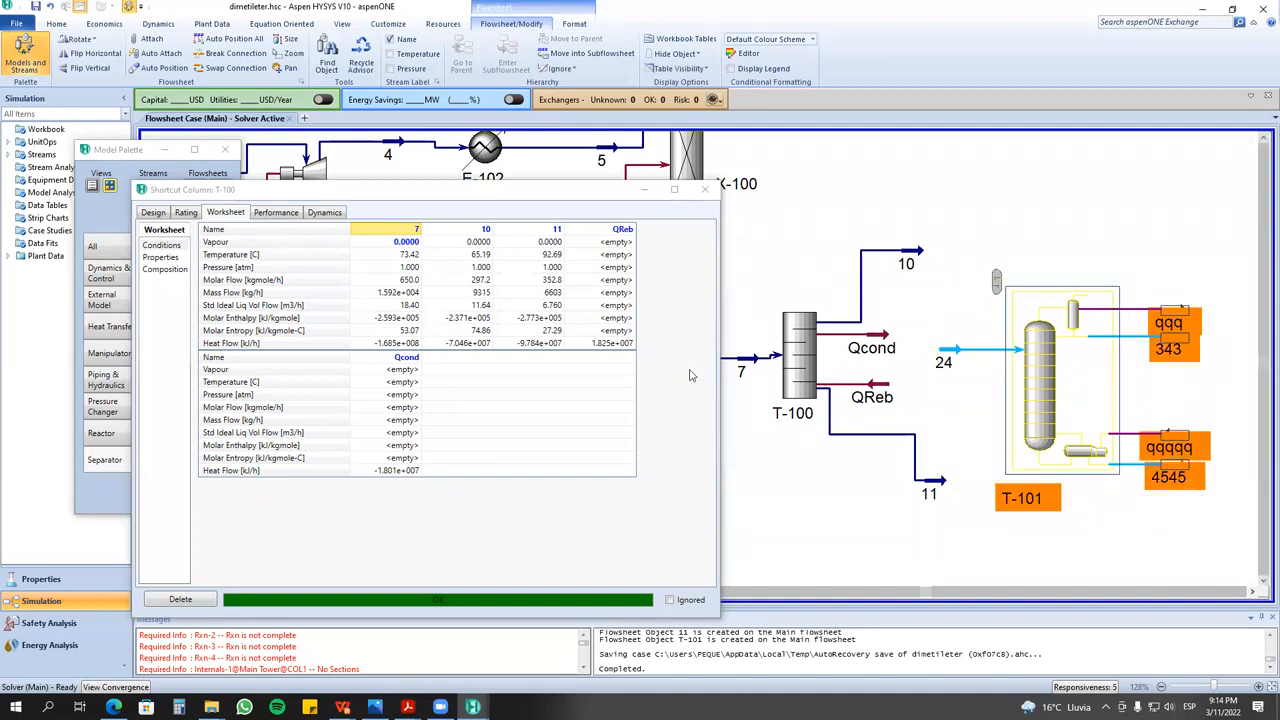
left_click(757, 358)
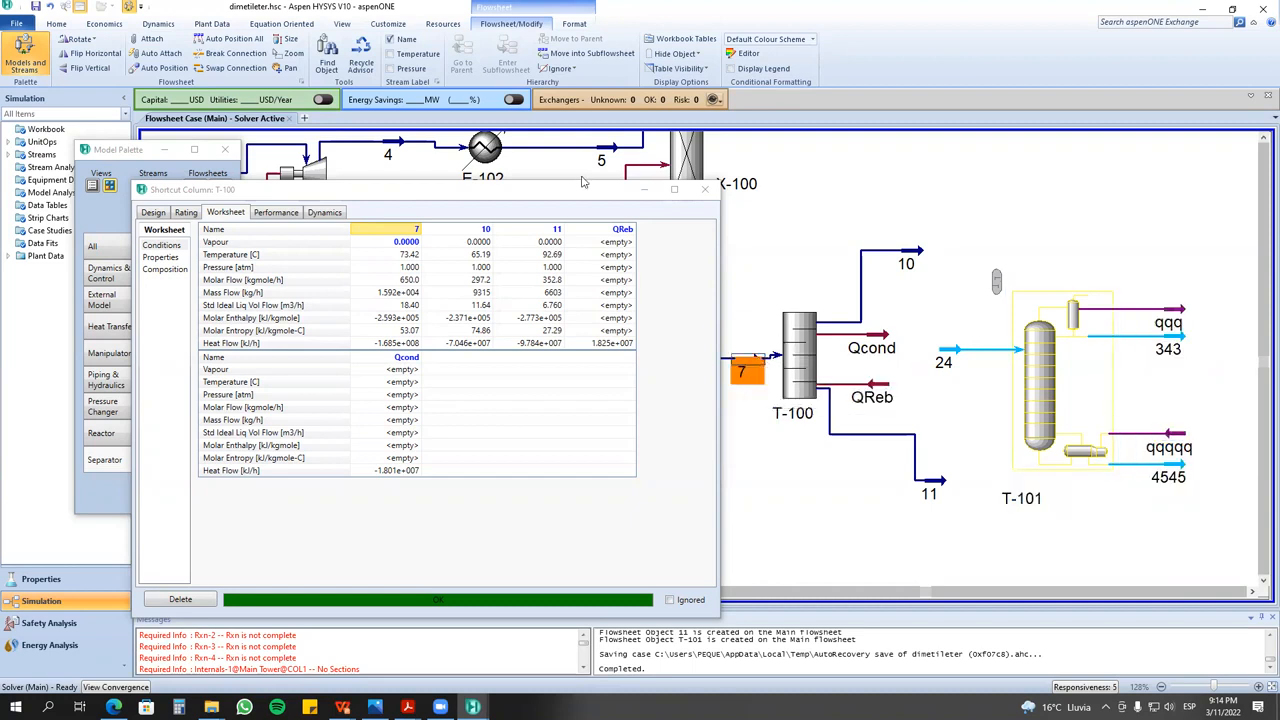
- Review shortcut column T-100's design connections, then its key components, pressures and reflux ratios
left_click_drag(573, 191, 338, 209)
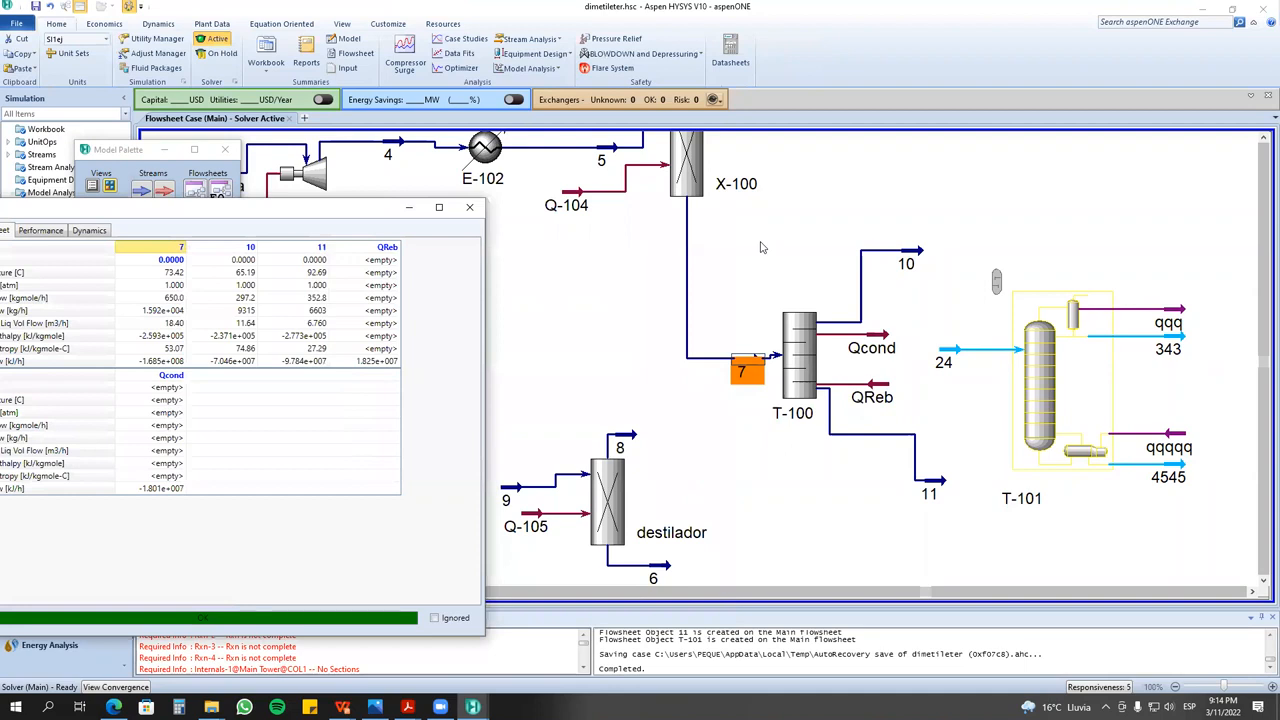
left_click(795, 372)
left_click_drag(300, 217, 622, 219)
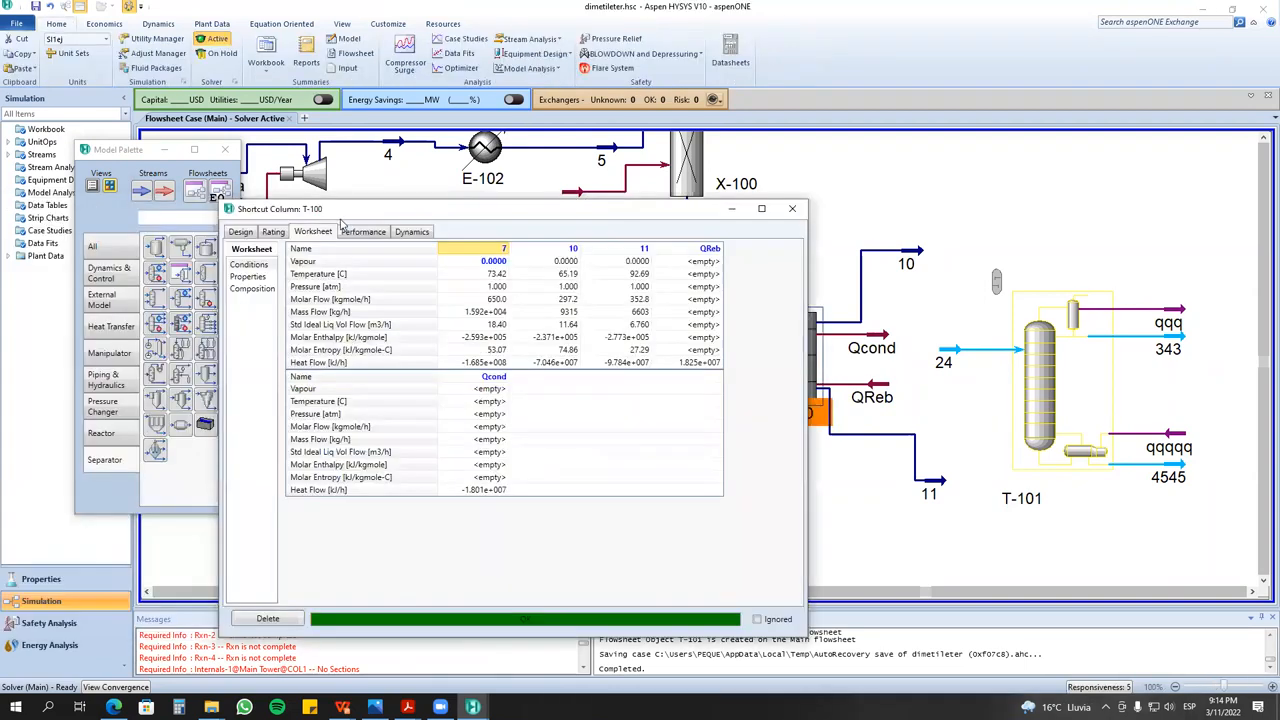
left_click(240, 232)
left_click(251, 264)
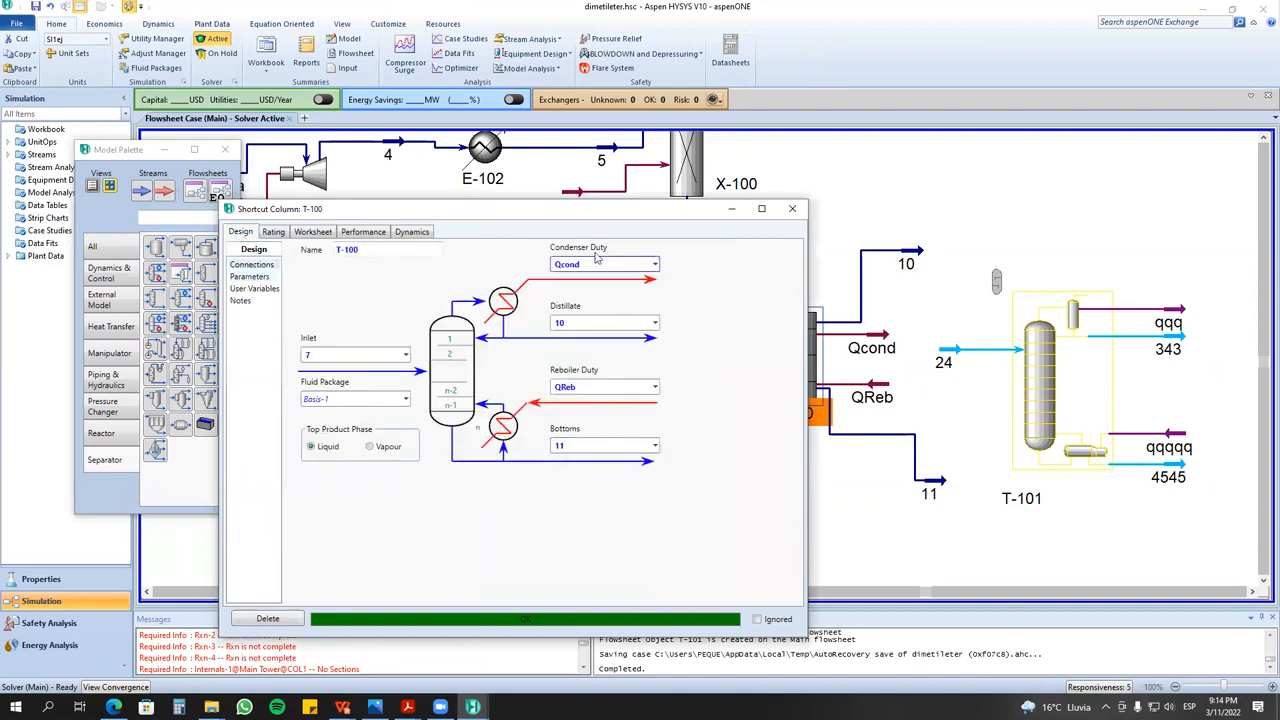
left_click(247, 279)
left_click(492, 290)
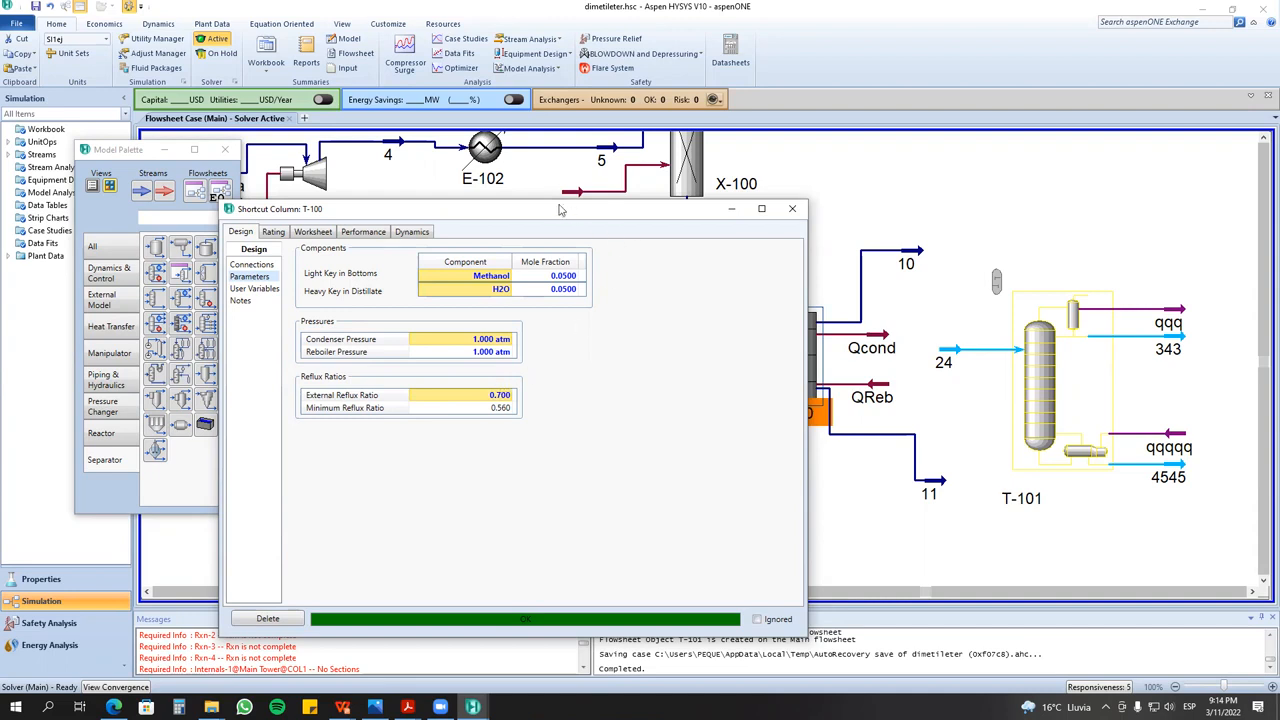
left_click_drag(560, 210, 480, 216)
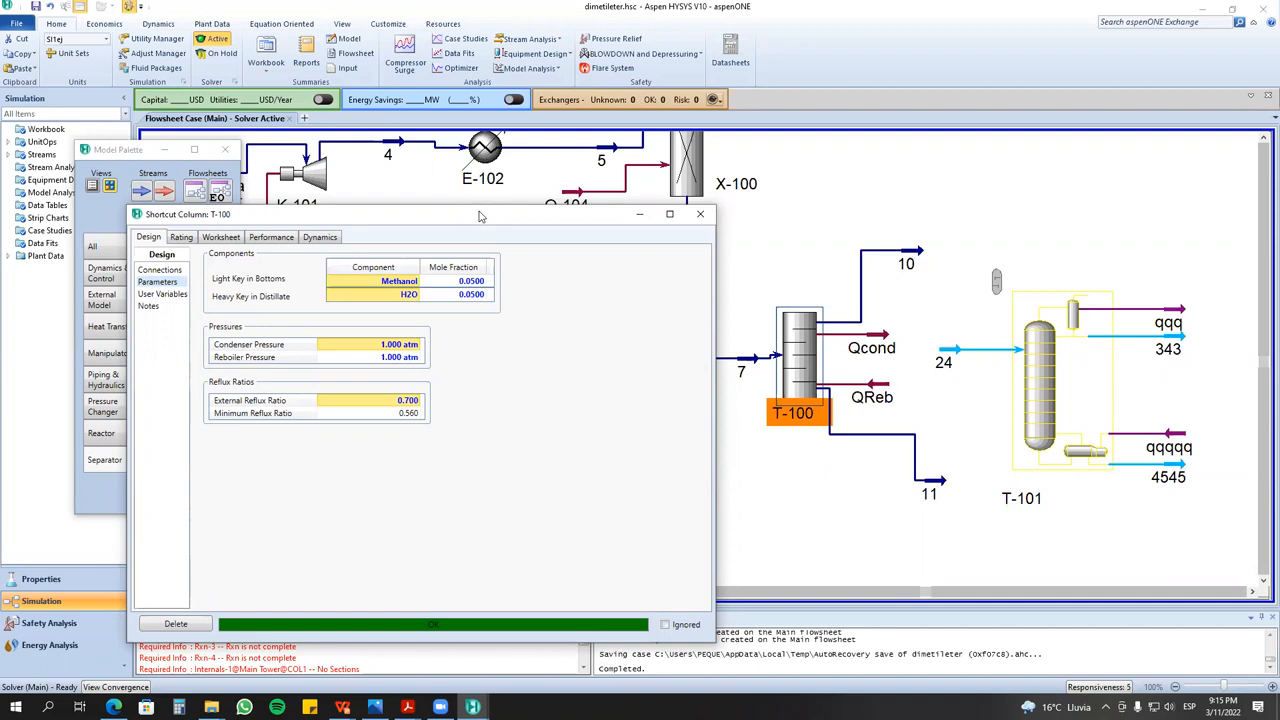
key("XF86AudioRaiseVolume")
- Check the composition of feed stream 7 by mass flow and close the stream window
double_click(741, 366)
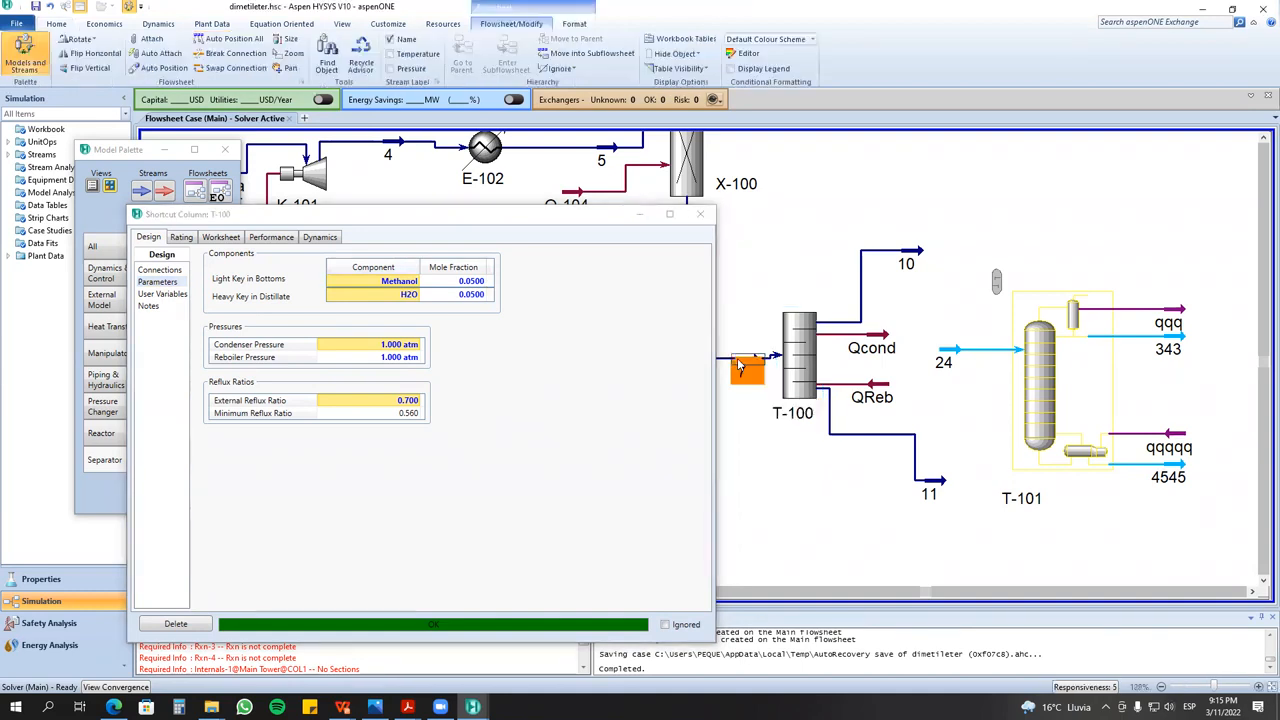
left_click(61, 188)
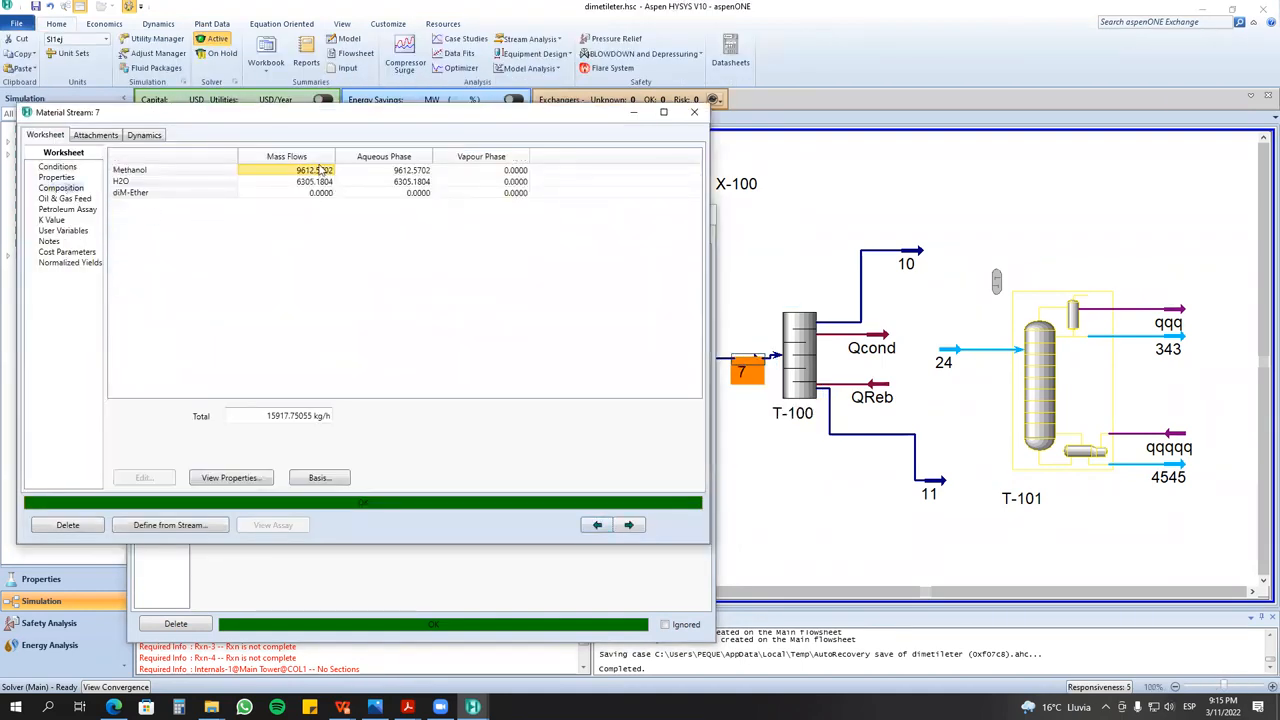
left_click(698, 113)
- Examine the component choices for T-100's light key in bottoms, keeping Methanol selected
left_click(400, 281)
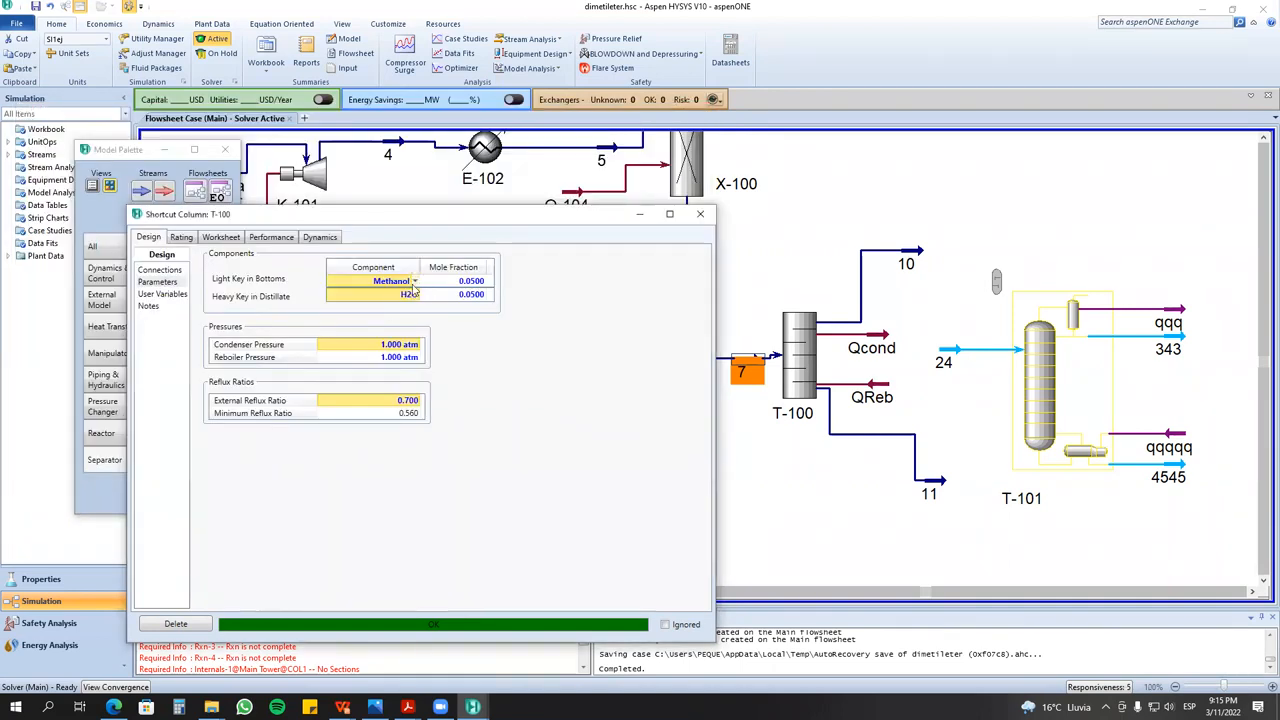
left_click(416, 282)
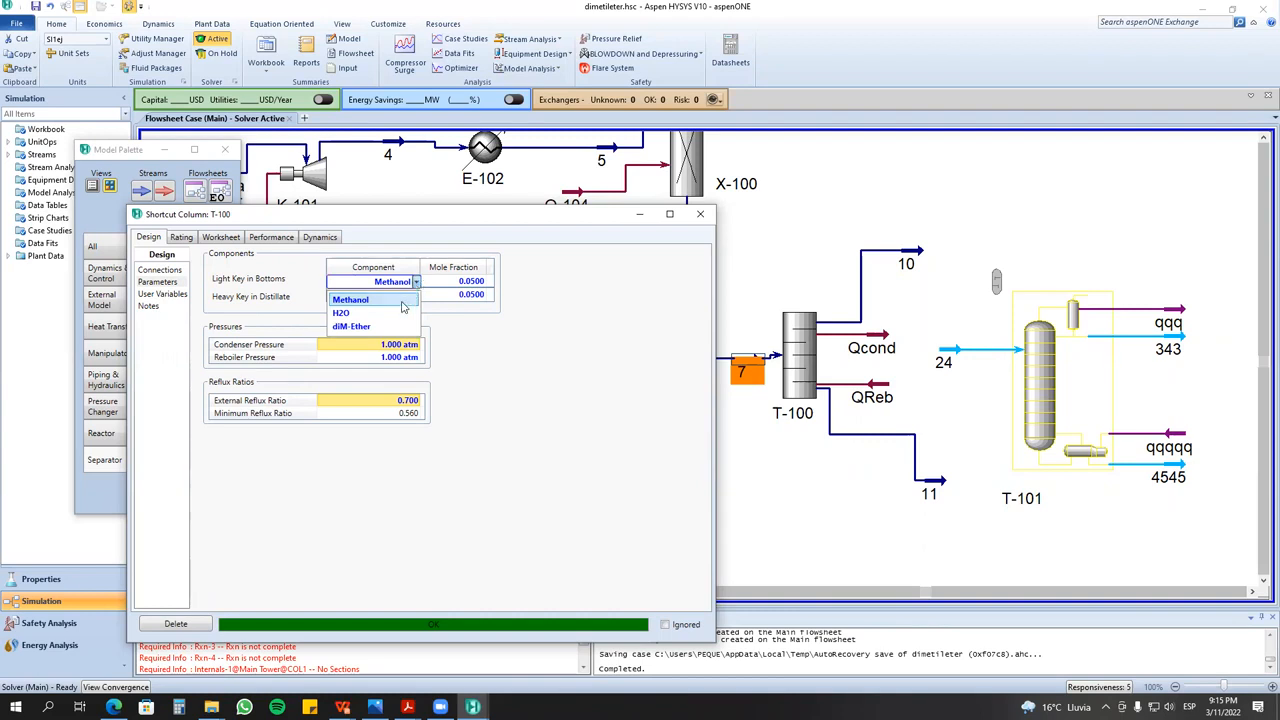
left_click(402, 300)
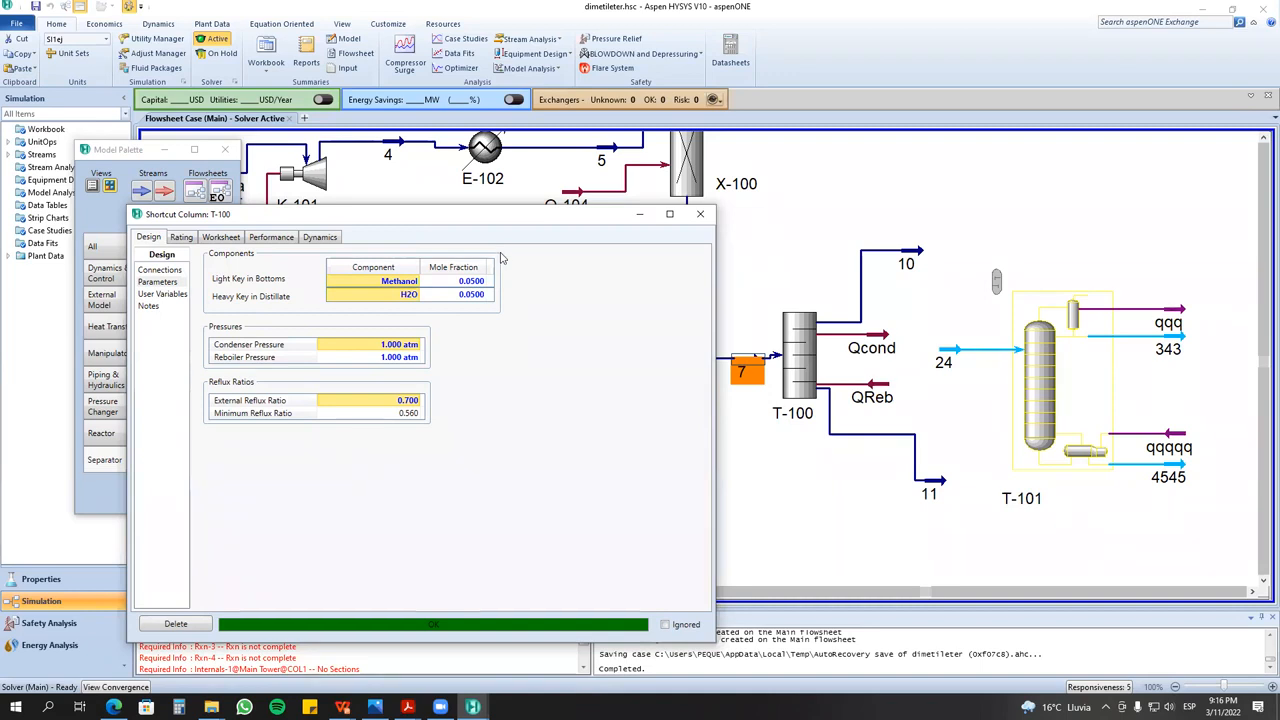
left_click(415, 282)
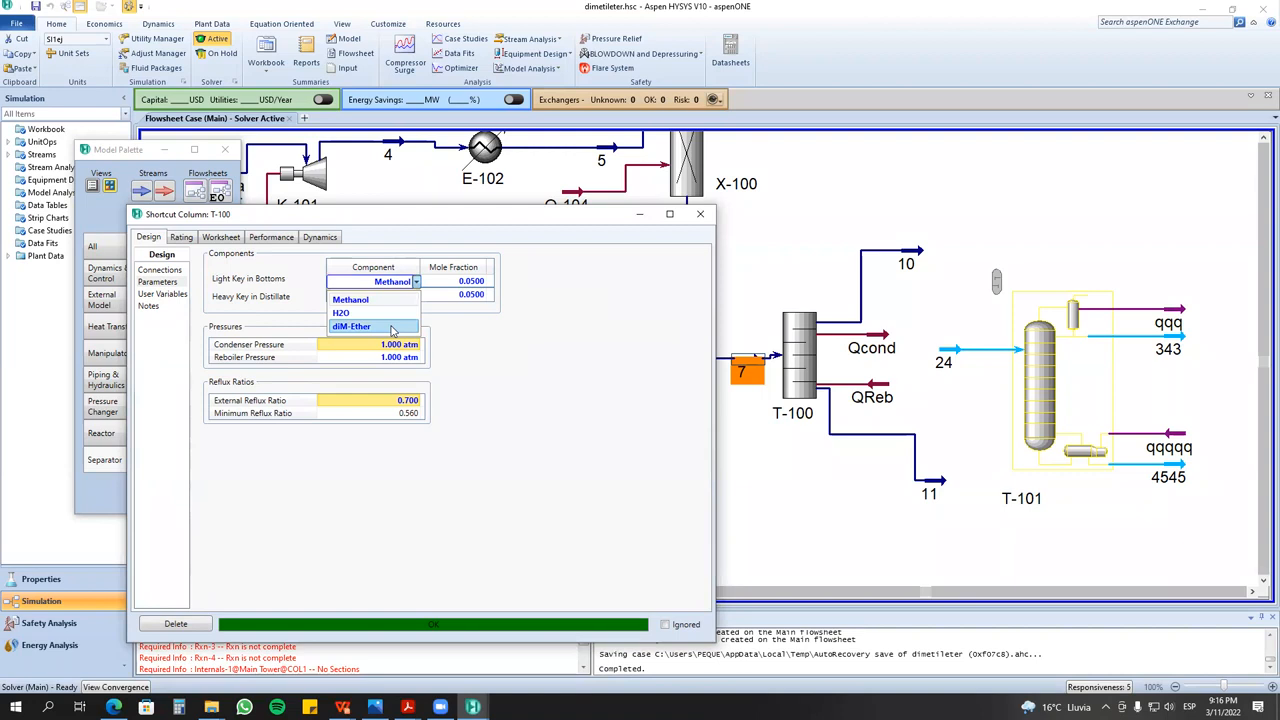
left_click(414, 298)
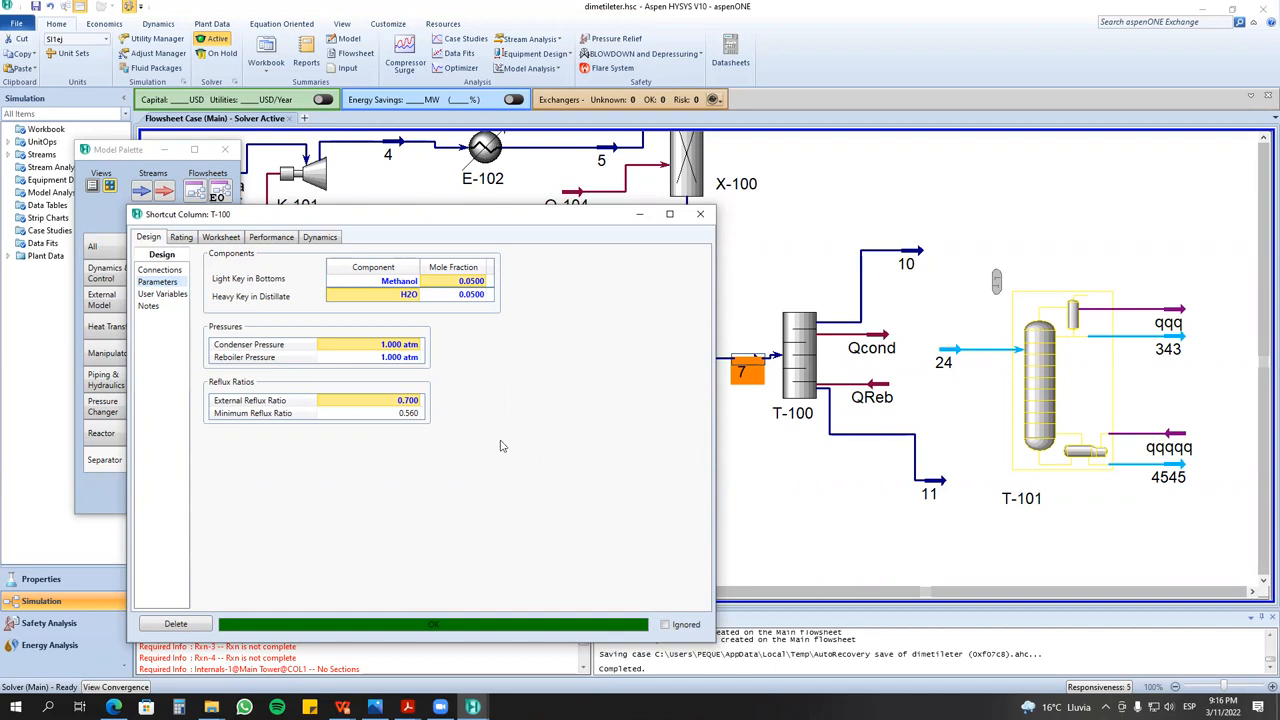
- Move stream 10 higher above T-100 and stream 24 closer to T-101, and close the T-100 window
left_click(925, 265)
left_click_drag(897, 237, 1247, 491)
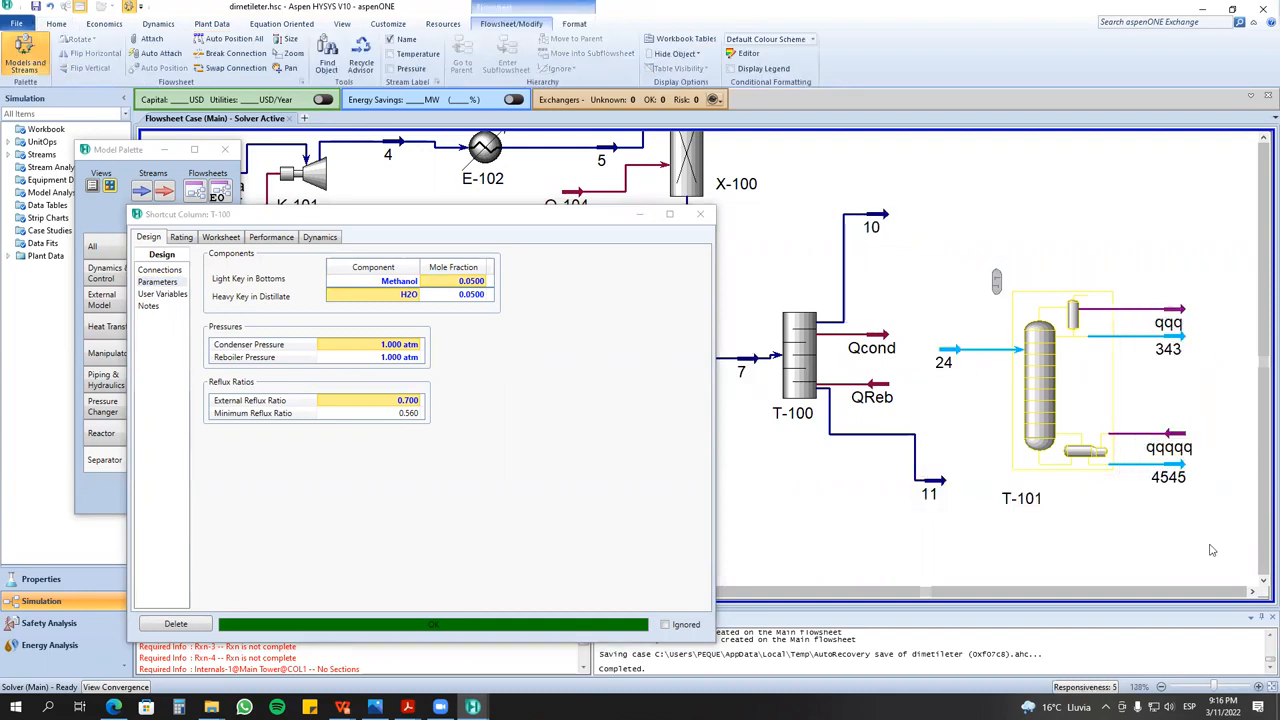
left_click(983, 358)
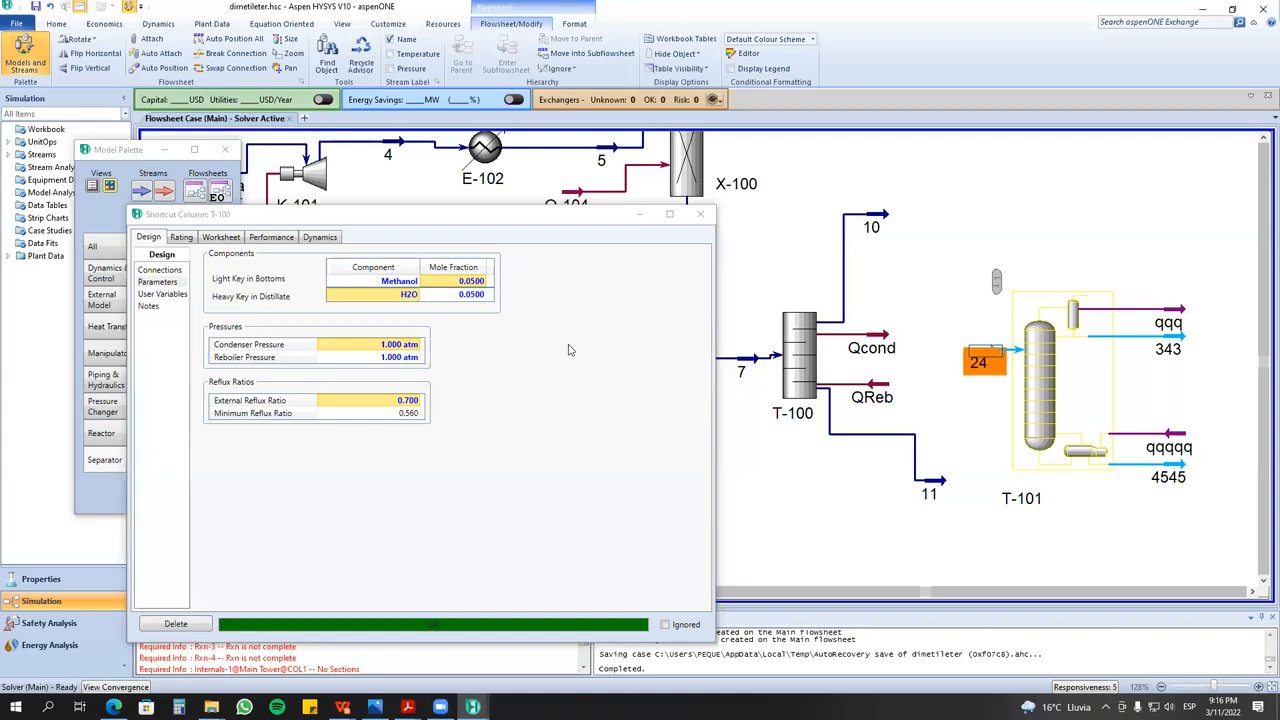
left_click(700, 213)
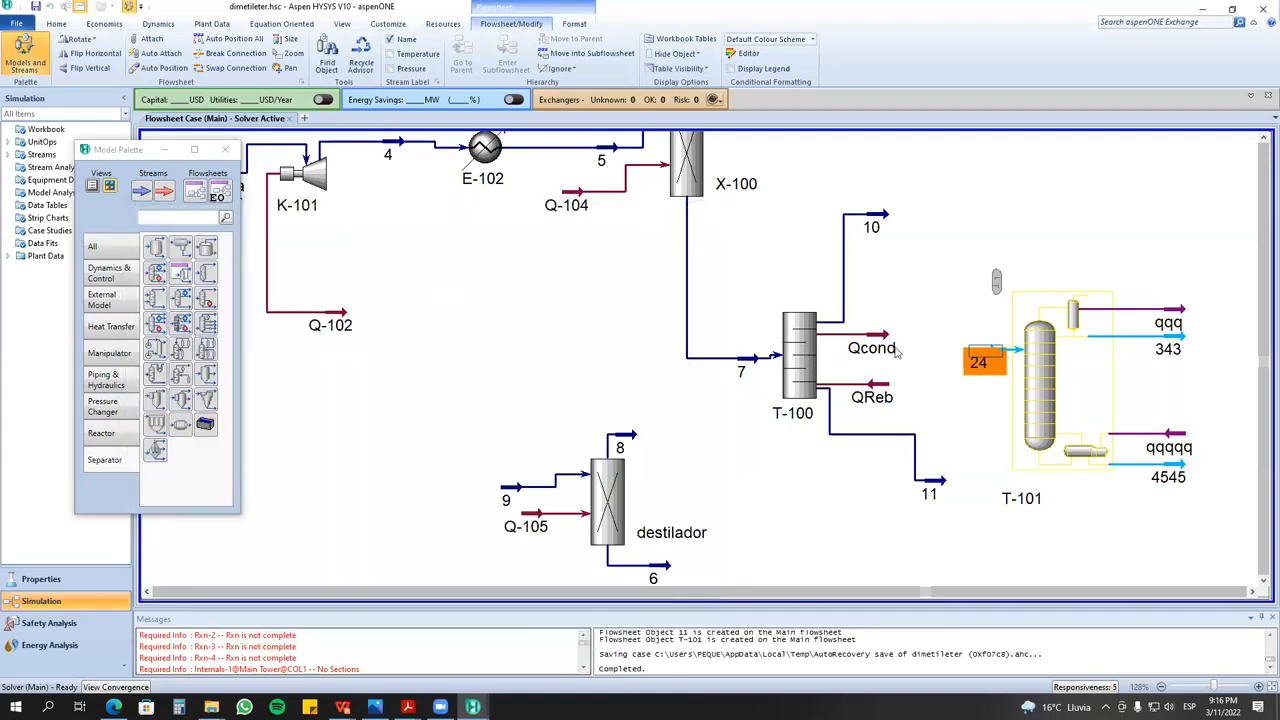
- Shift feed stream 7 and column T-100 away from T-101 to tidy the flowsheet layout
left_click_drag(945, 255, 1236, 503)
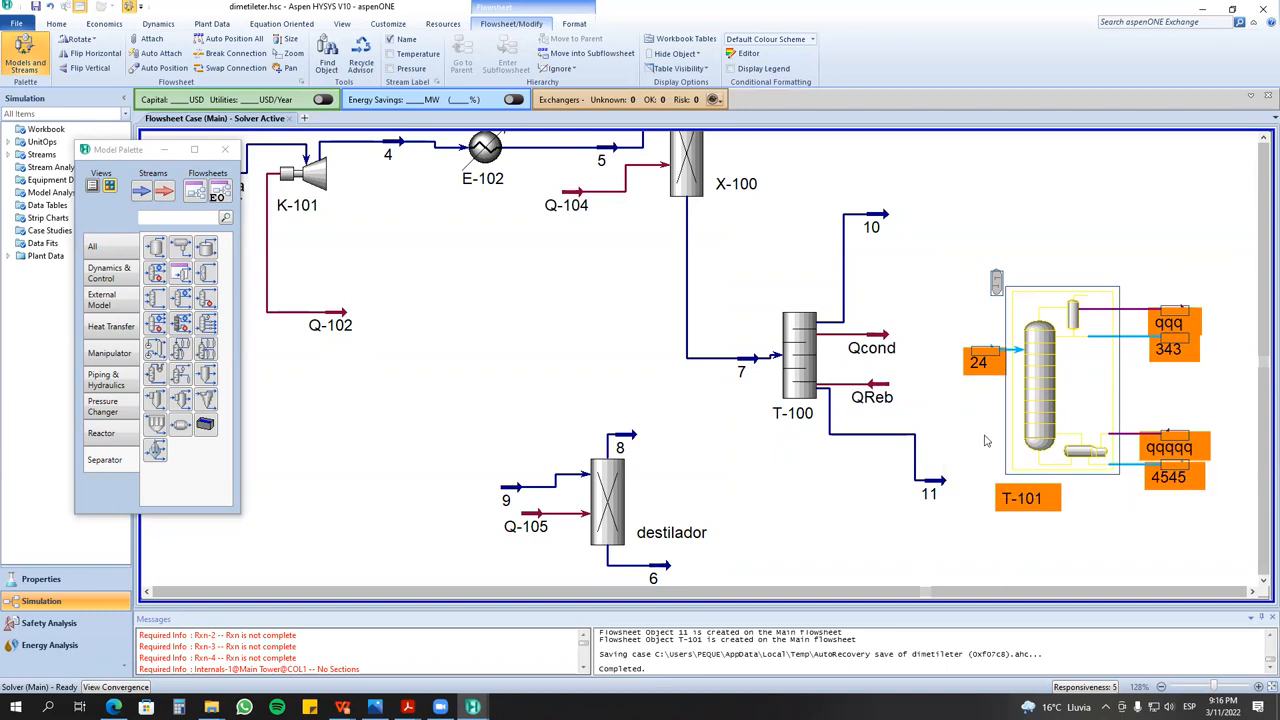
left_click(720, 358)
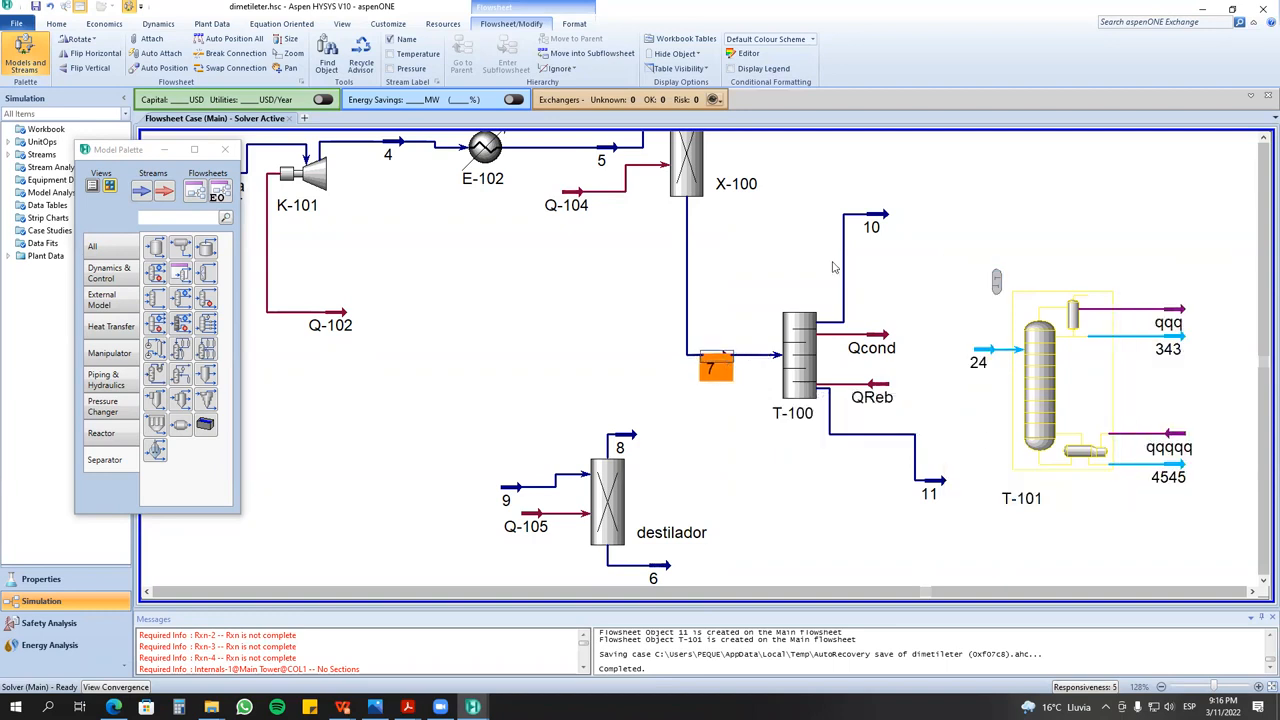
left_click(870, 226)
left_click(800, 343)
left_click_drag(800, 343, 779, 343)
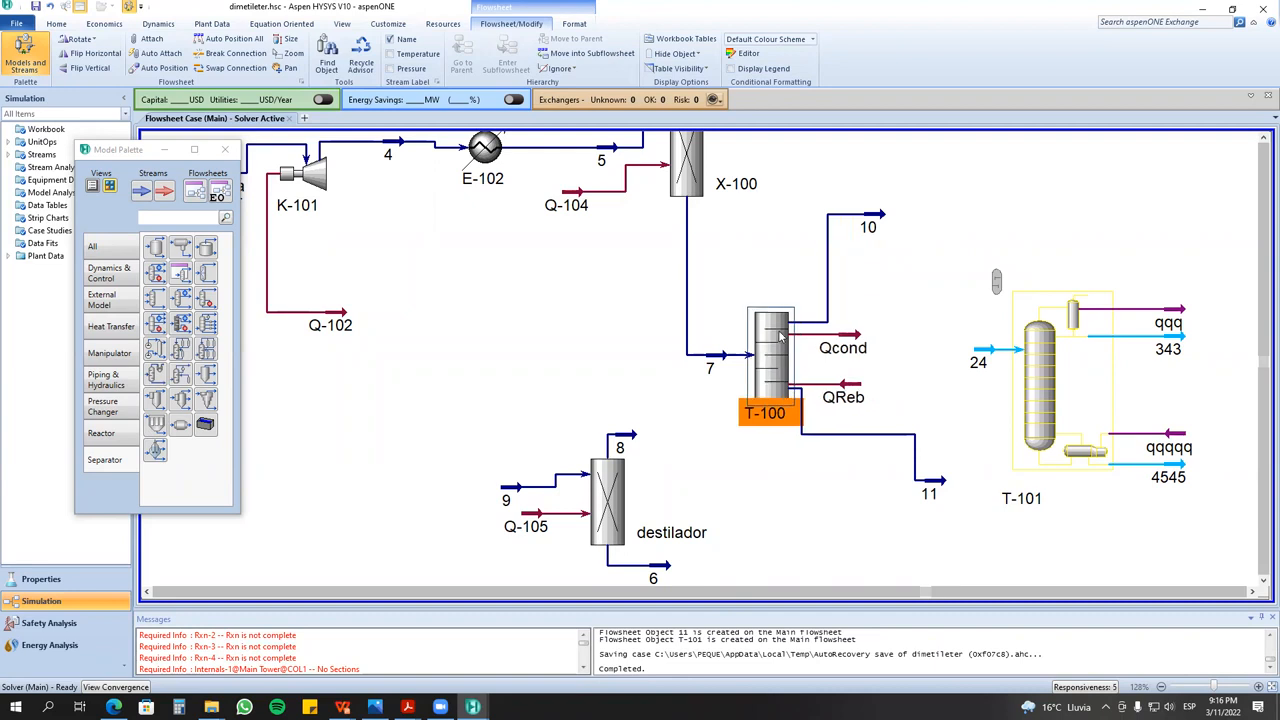
- Reopen T-100's design parameters and review the mole fractions of the Methanol and H2O keys
double_click(780, 337)
left_click(76, 207)
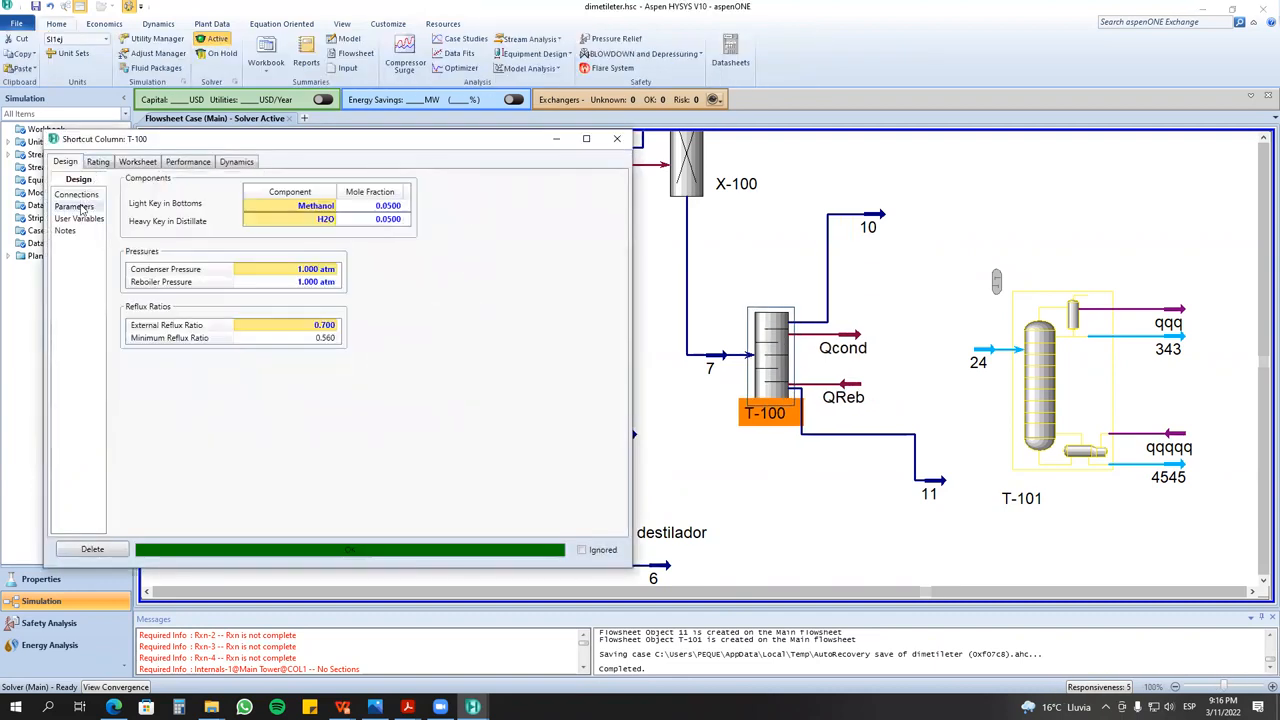
left_click(377, 206)
left_click(384, 219)
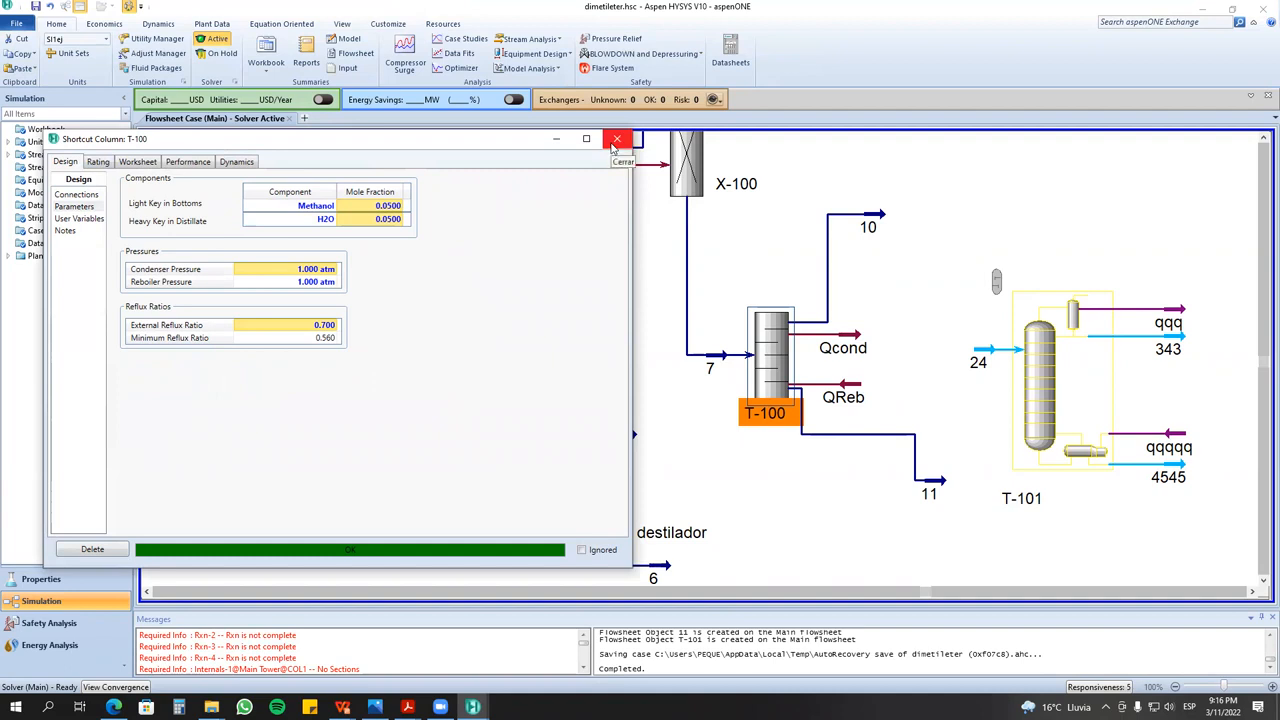
- Move bottoms stream 11 closer to T-100 and close the column window
left_click_drag(925, 484, 890, 444)
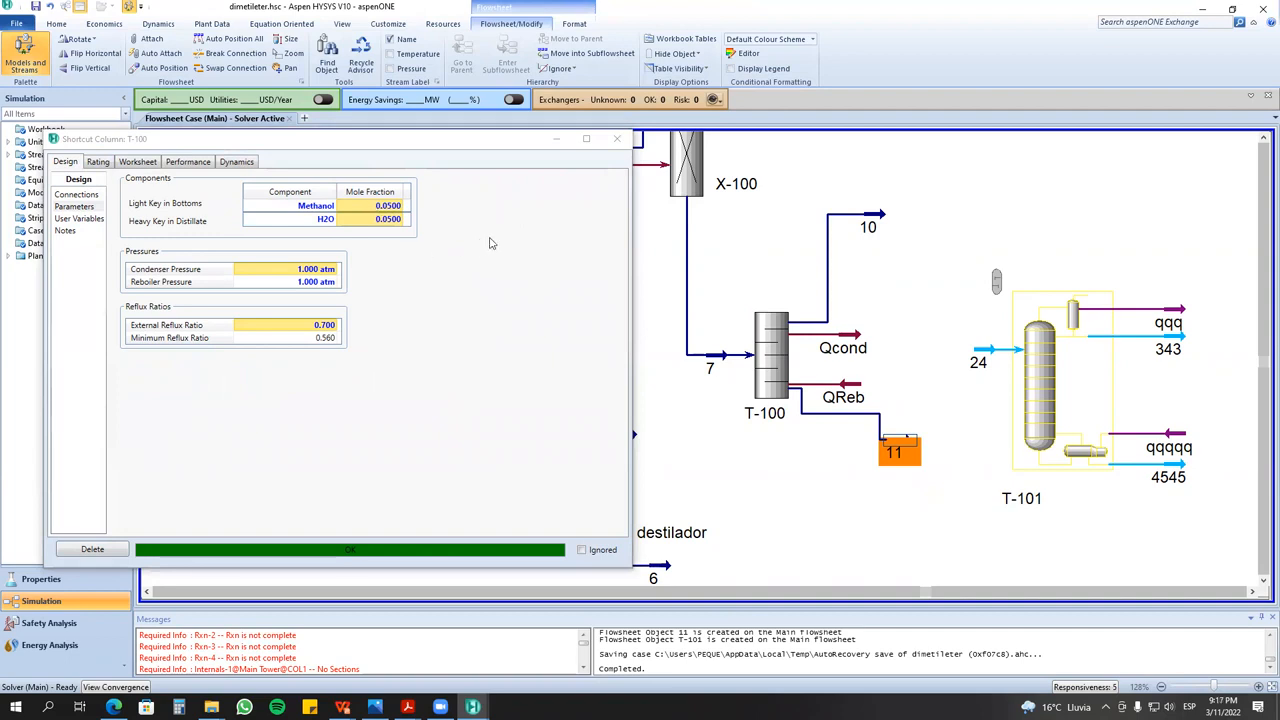
left_click(622, 143)
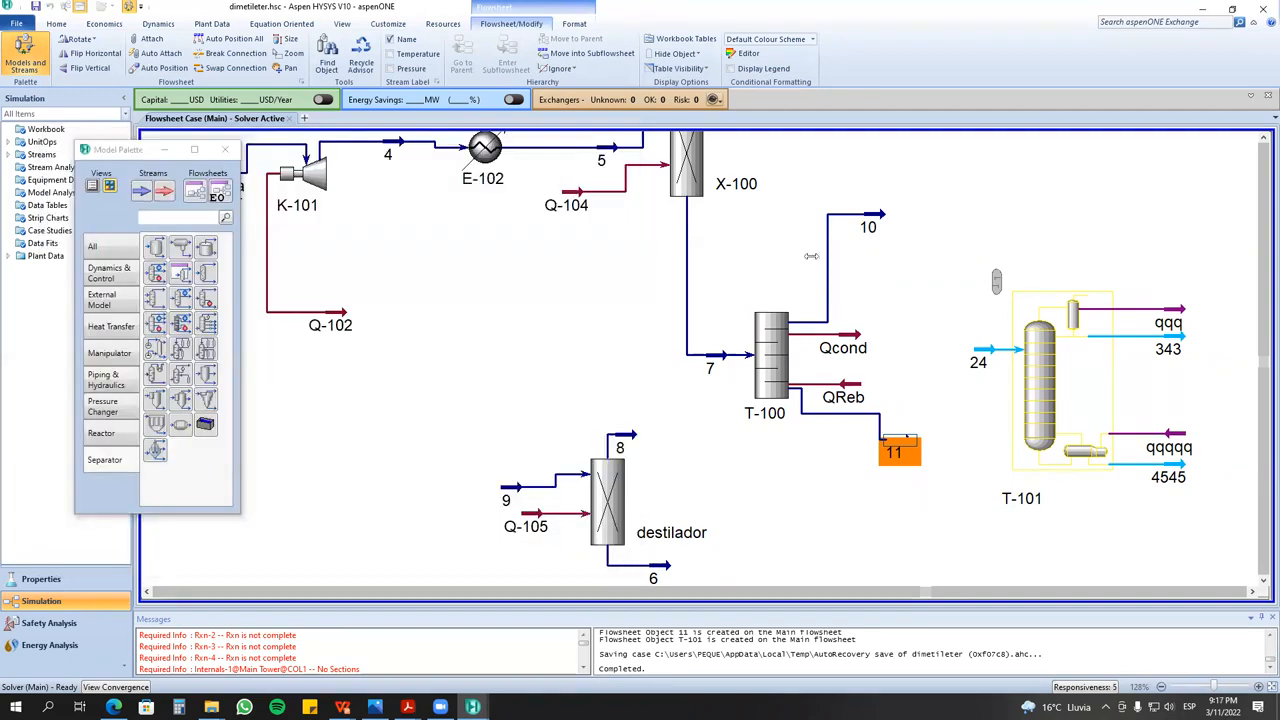
left_click(903, 298)
- Open the worksheet conditions of T-100's distillate stream 10
scroll(924, 316, "down", 2)
scroll(923, 300, "up", 2)
scroll(904, 226, "down", 3)
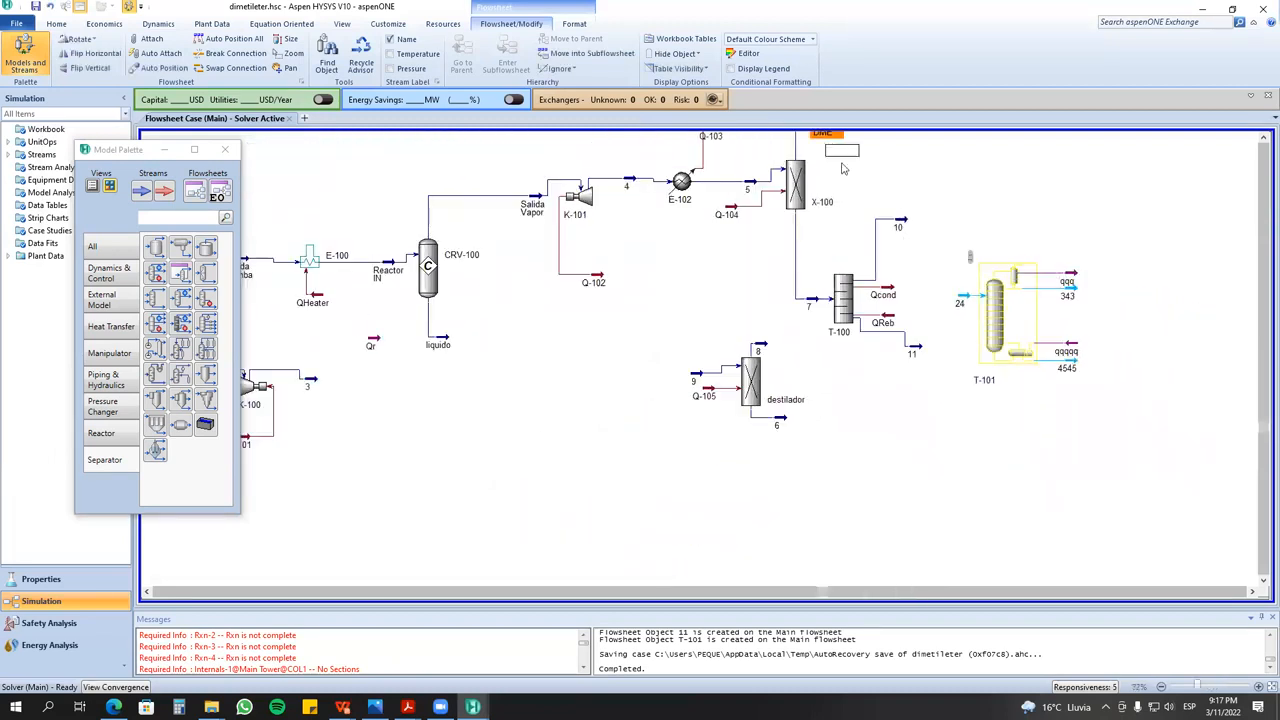
left_click(885, 226)
double_click(885, 226)
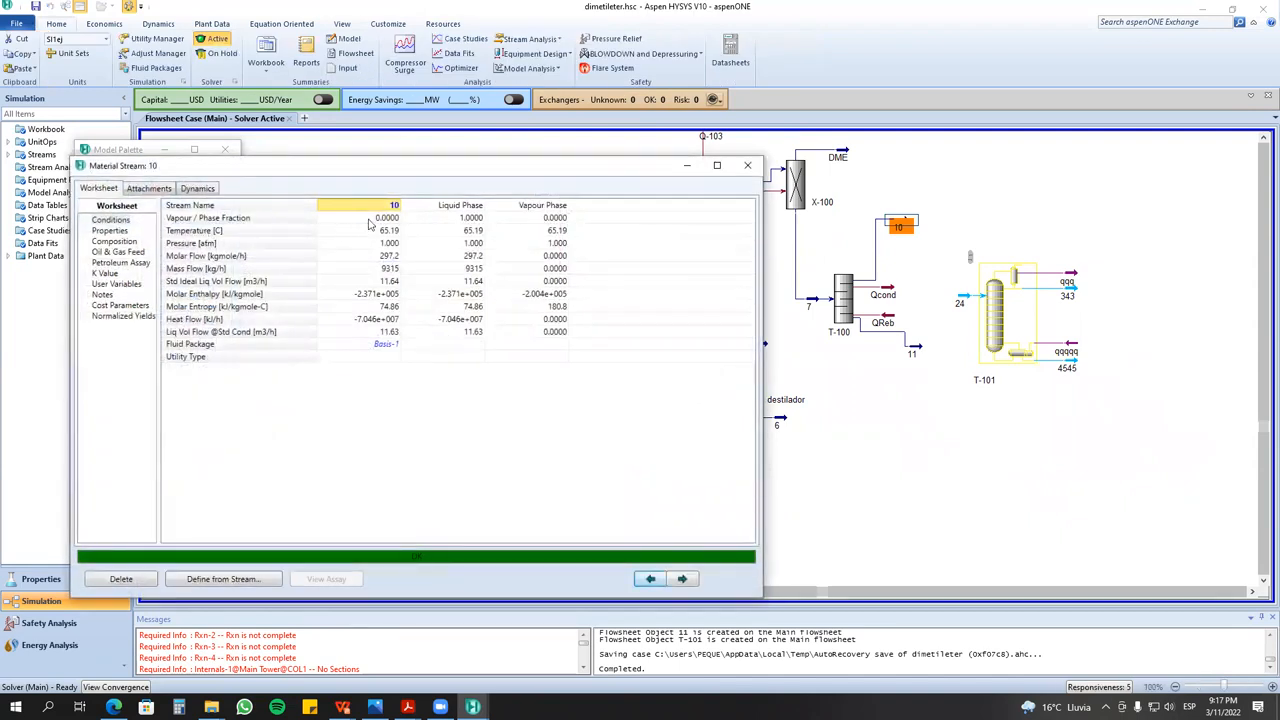
- Try to rename distillate stream 10 as Metanol
type("M")
type("etan")
type("nol")
key("Return")
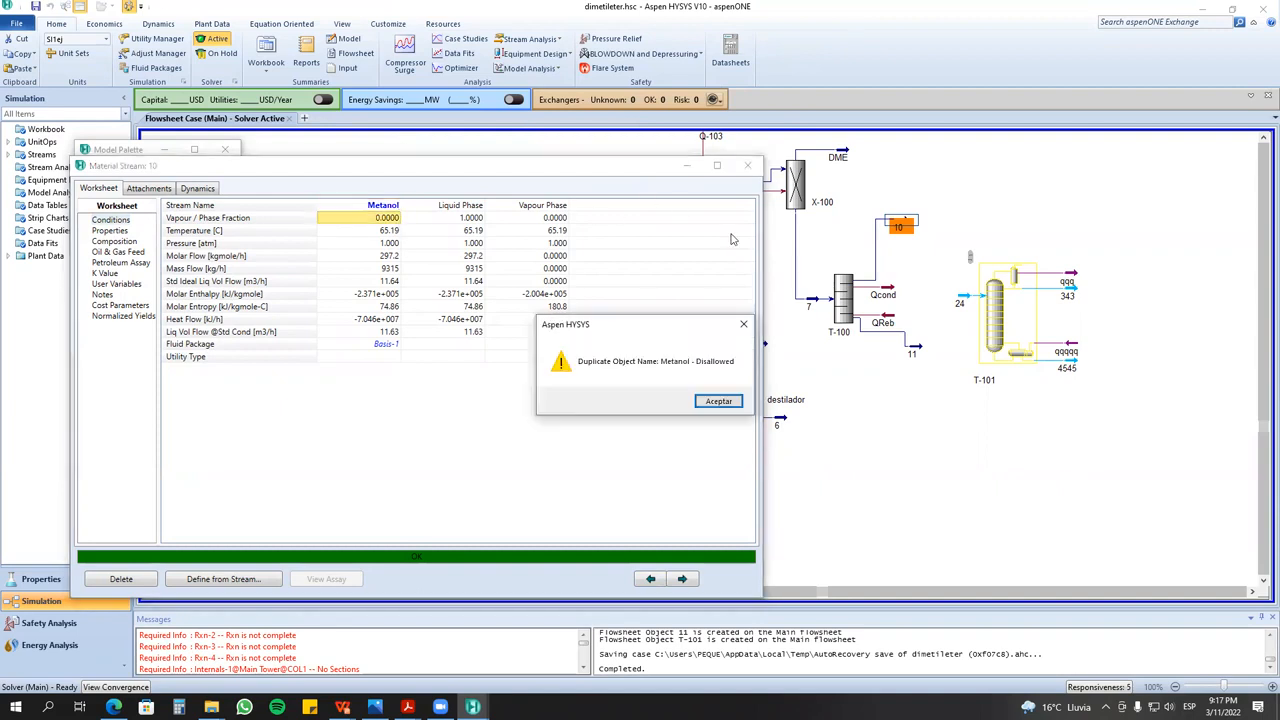
key("Return")
- Rename distillate stream 10 as "Metanol al 95 %"
left_click(379, 207)
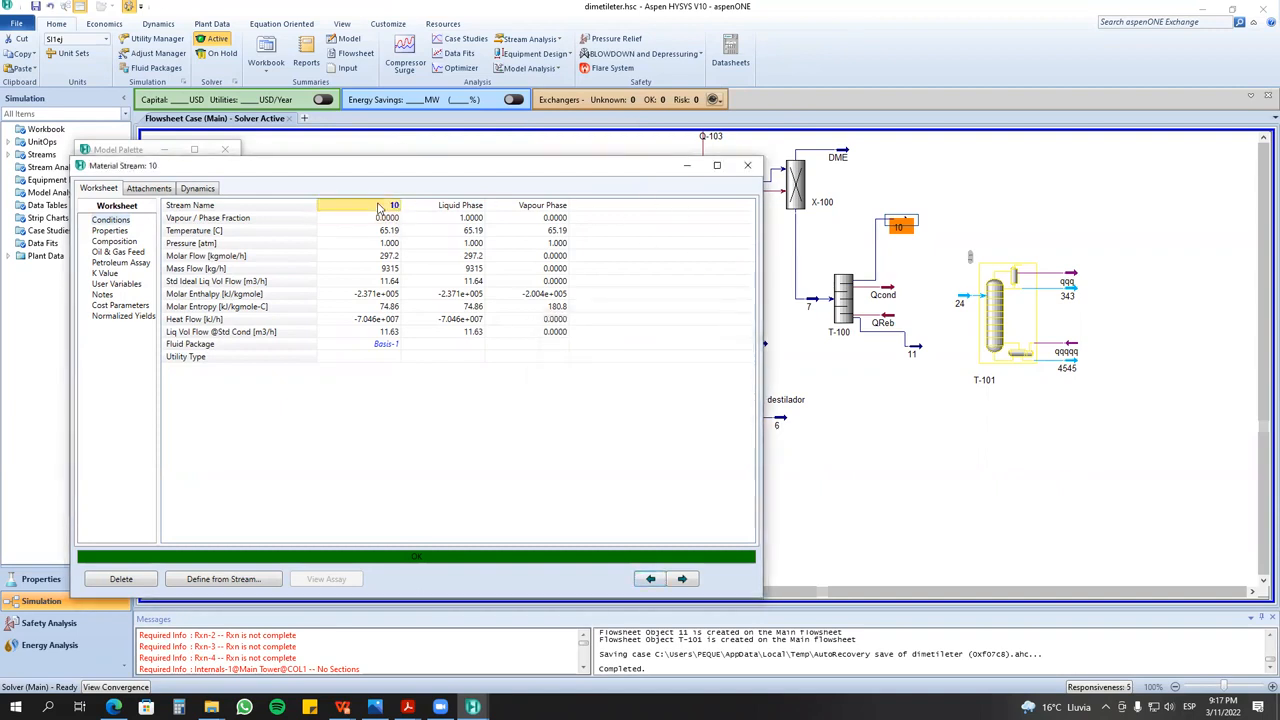
type("Metan")
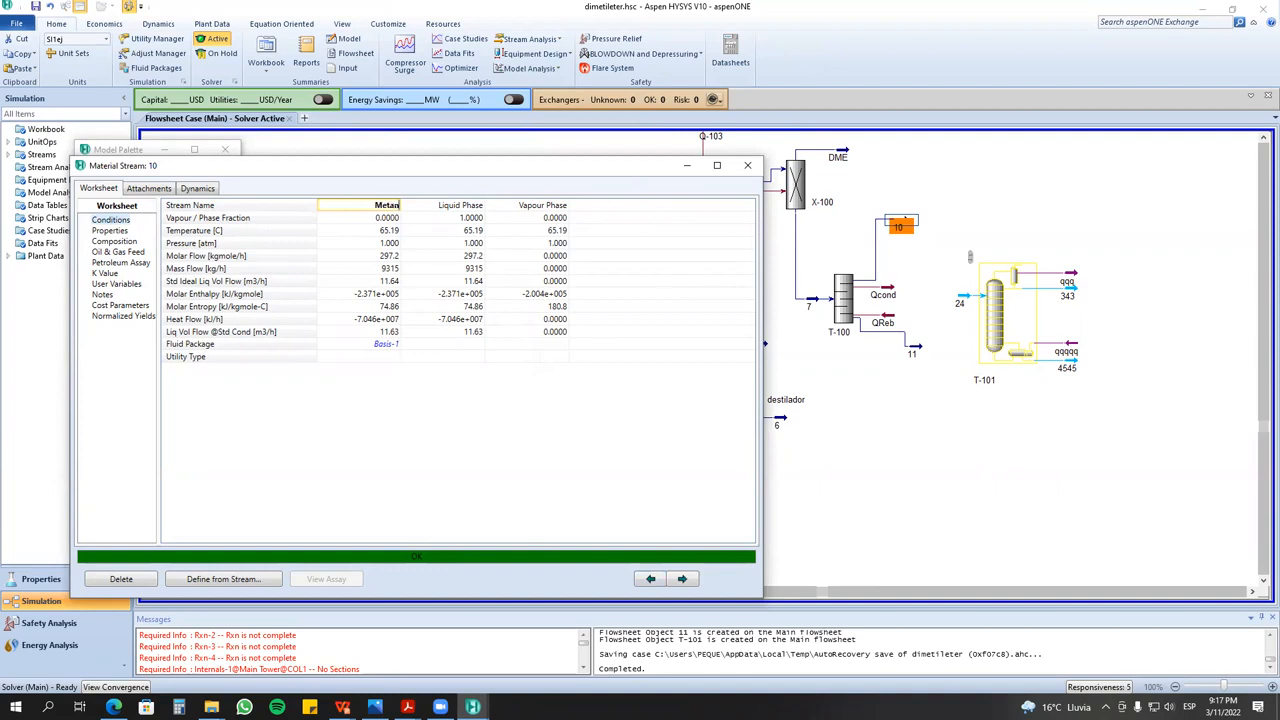
type("ol al 95 %")
key("Return")
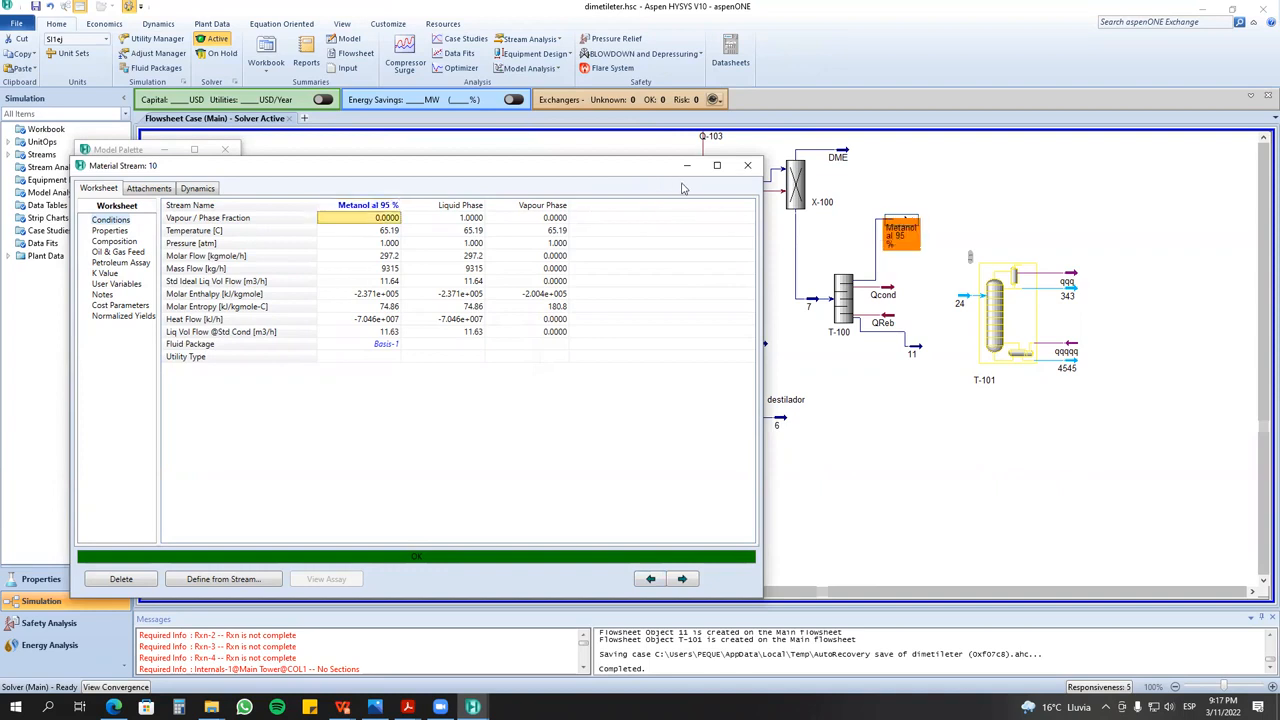
- Rename T-100's bottoms stream 11 as "Agua" and close its stream window
left_click(747, 165)
double_click(915, 350)
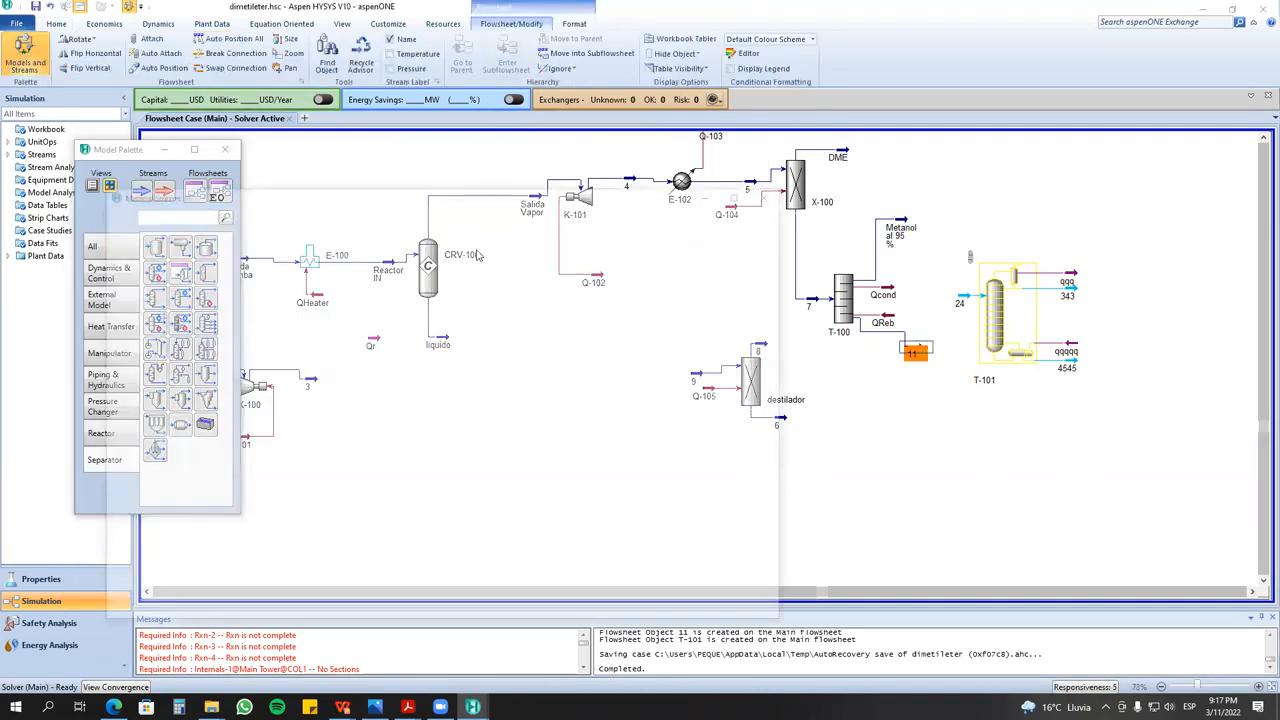
type("Agua")
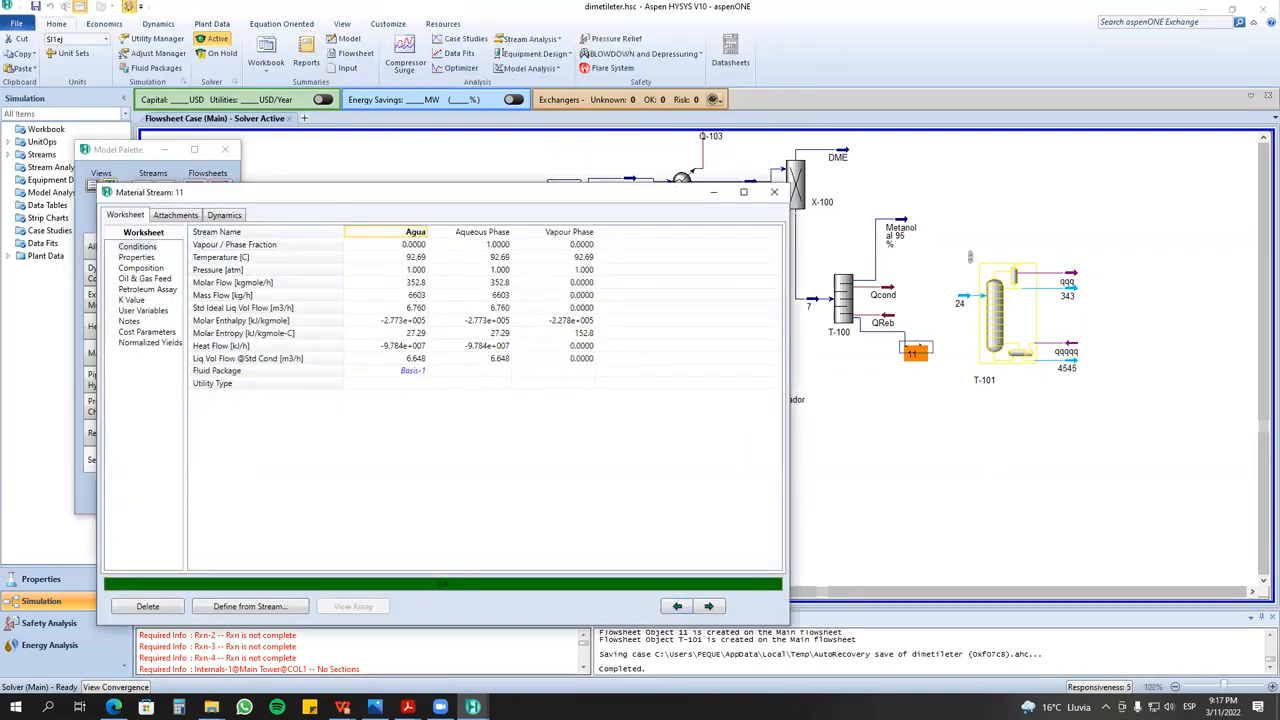
key("Return")
left_click(774, 191)
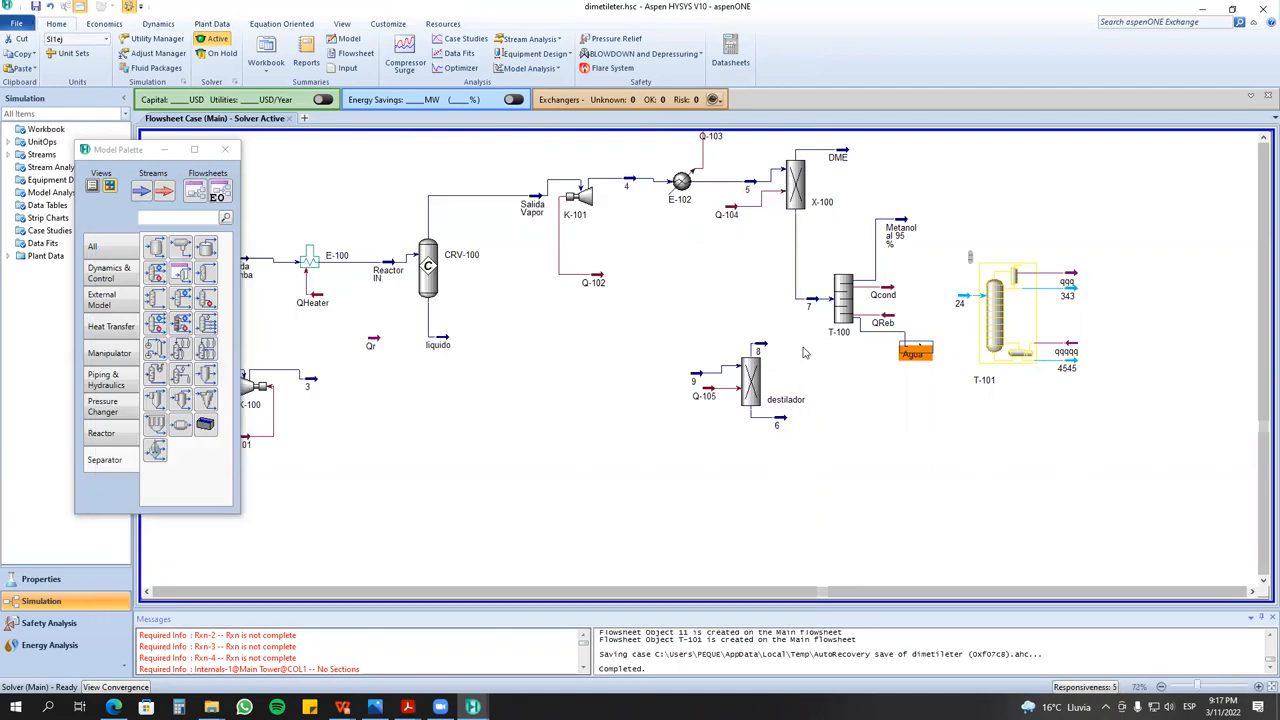
- Move the separate E-101/K-100 train and the destilador unit with their streams into the empty area above the main process
left_click_drag(677, 321, 800, 443)
scroll(628, 537, "down", 5)
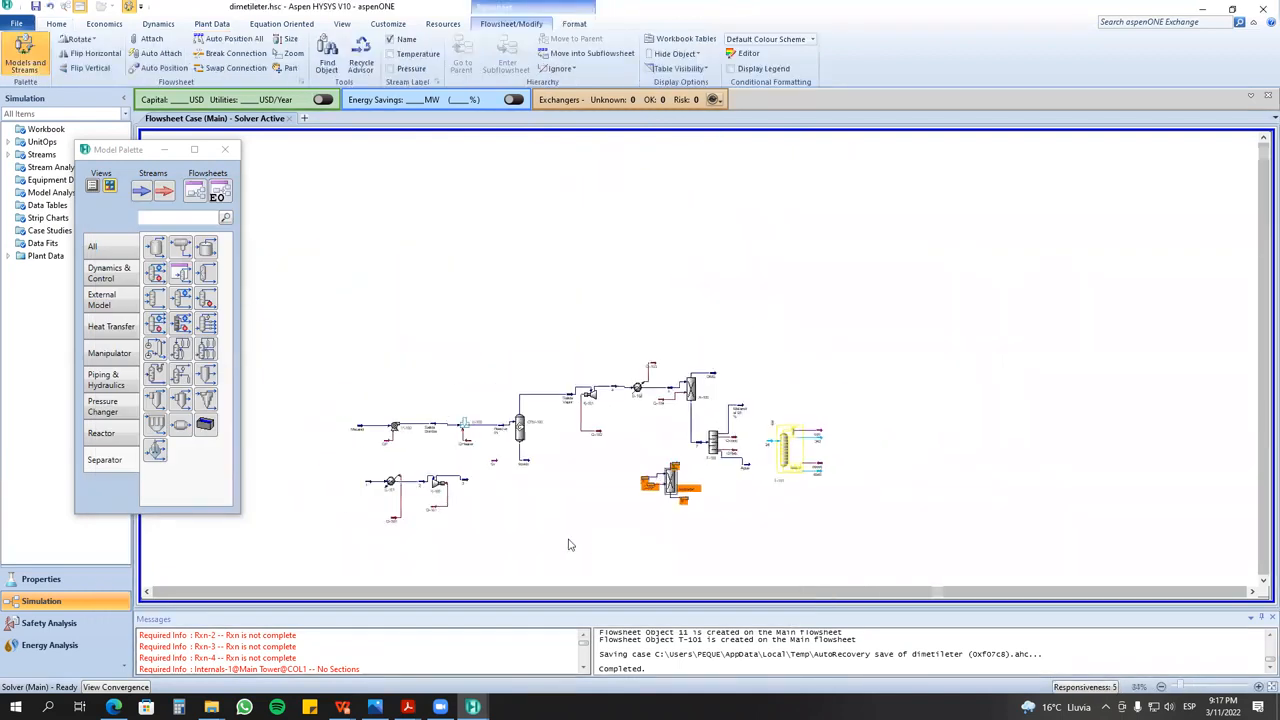
left_click_drag(336, 465, 518, 558)
left_click_drag(413, 492, 398, 240)
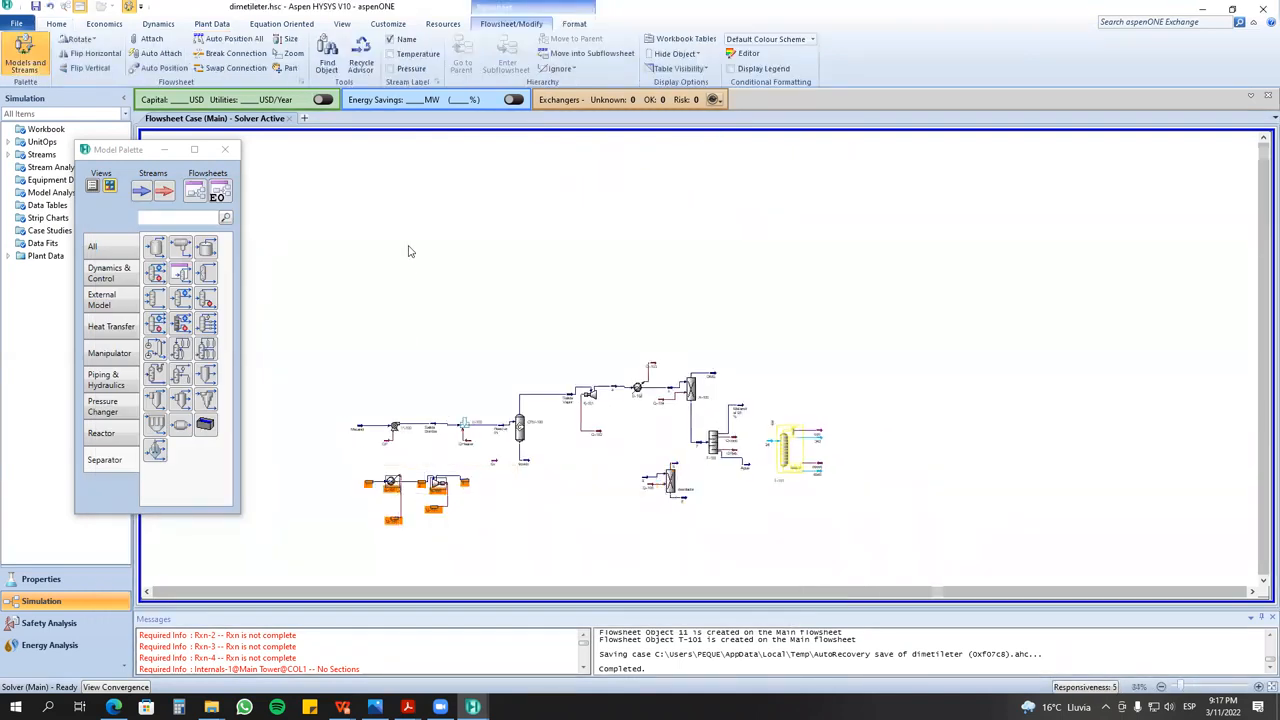
left_click_drag(611, 454, 699, 536)
left_click_drag(671, 488, 536, 246)
- Delete rigorous column T-101 together with all its attached streams
left_click(785, 440)
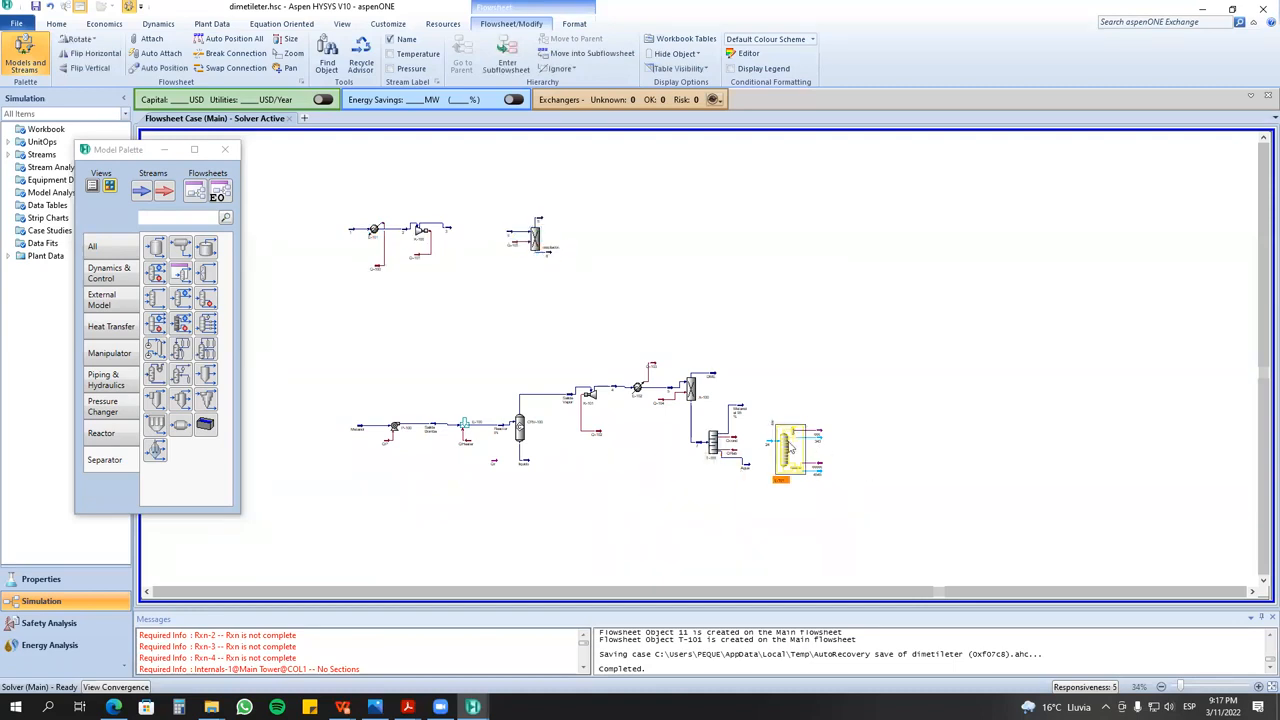
left_click_drag(862, 516, 757, 418)
key("Delete")
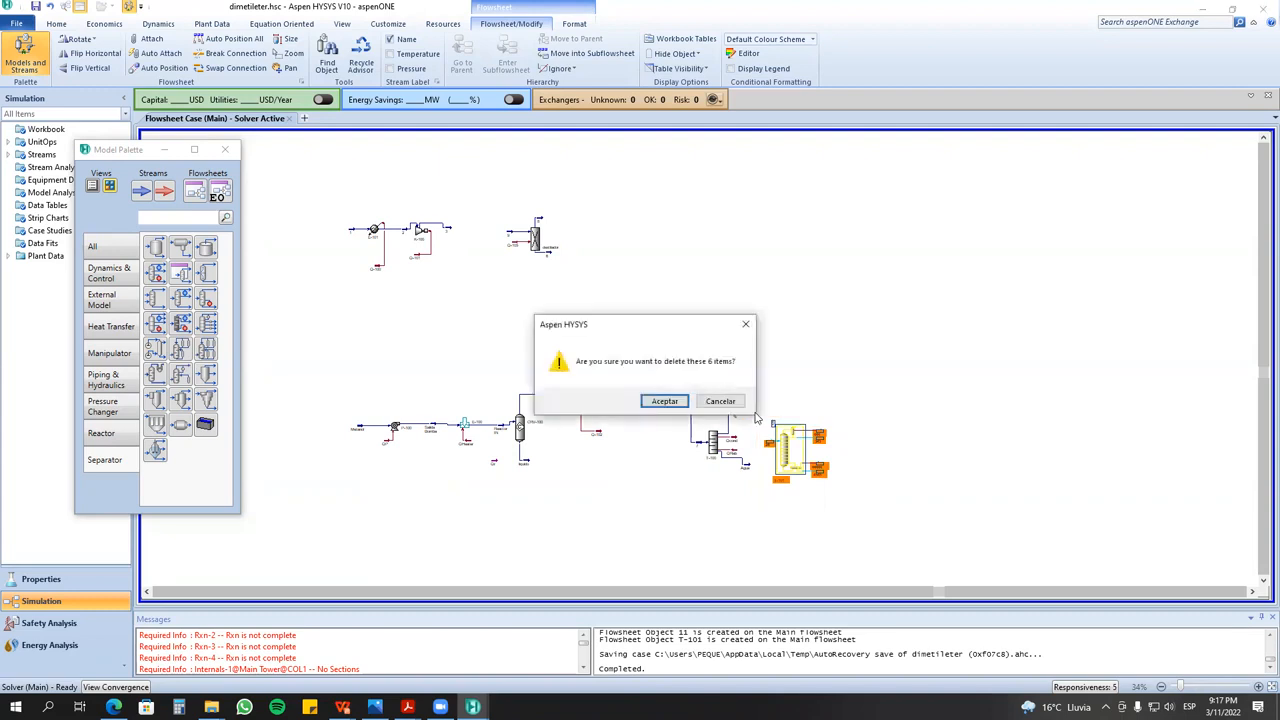
left_click(658, 400)
- Move the Metanol al 95 % stream down next to T-100's condenser duty stream
scroll(812, 335, "up", 3)
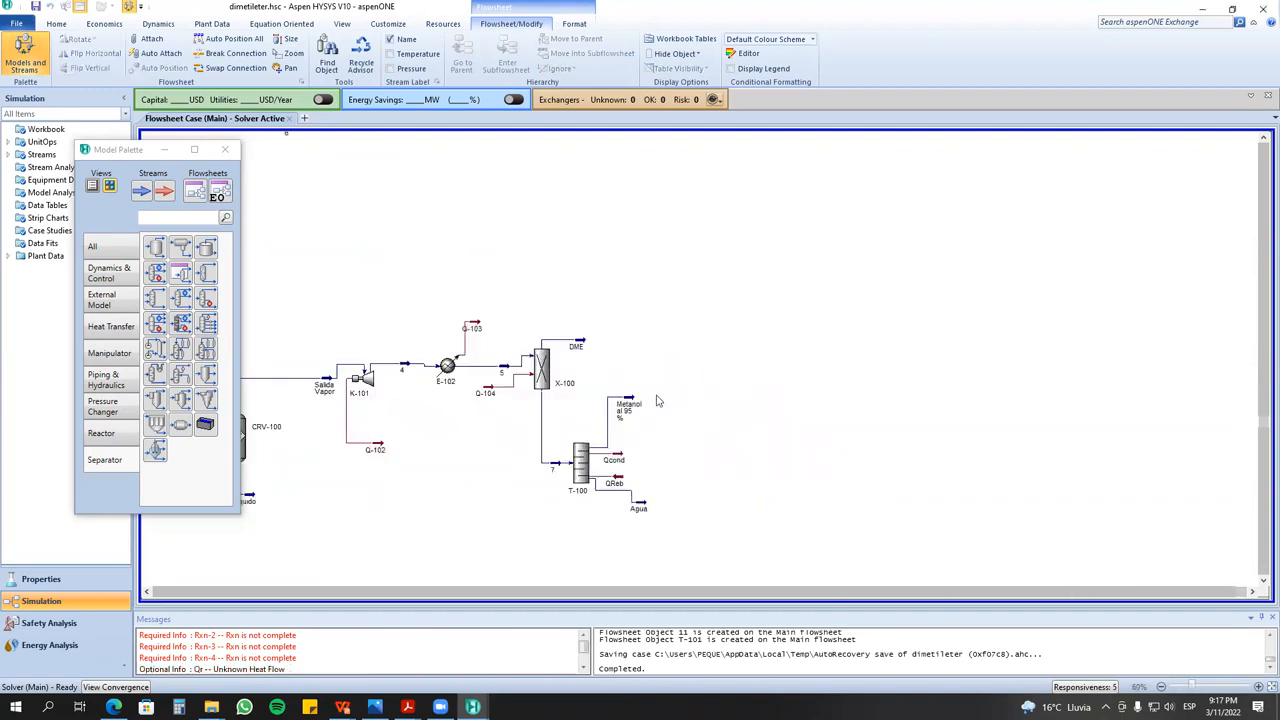
left_click(640, 428)
left_click_drag(643, 435, 646, 468)
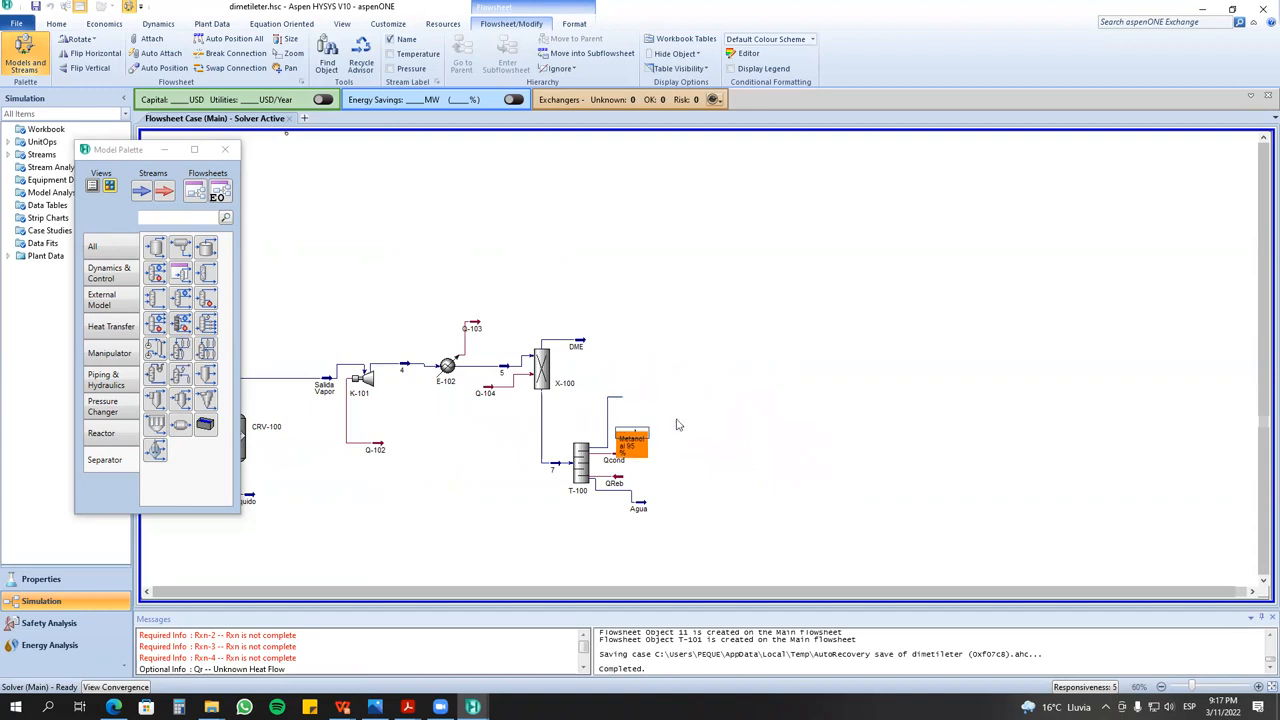
scroll(755, 355, "down", 3)
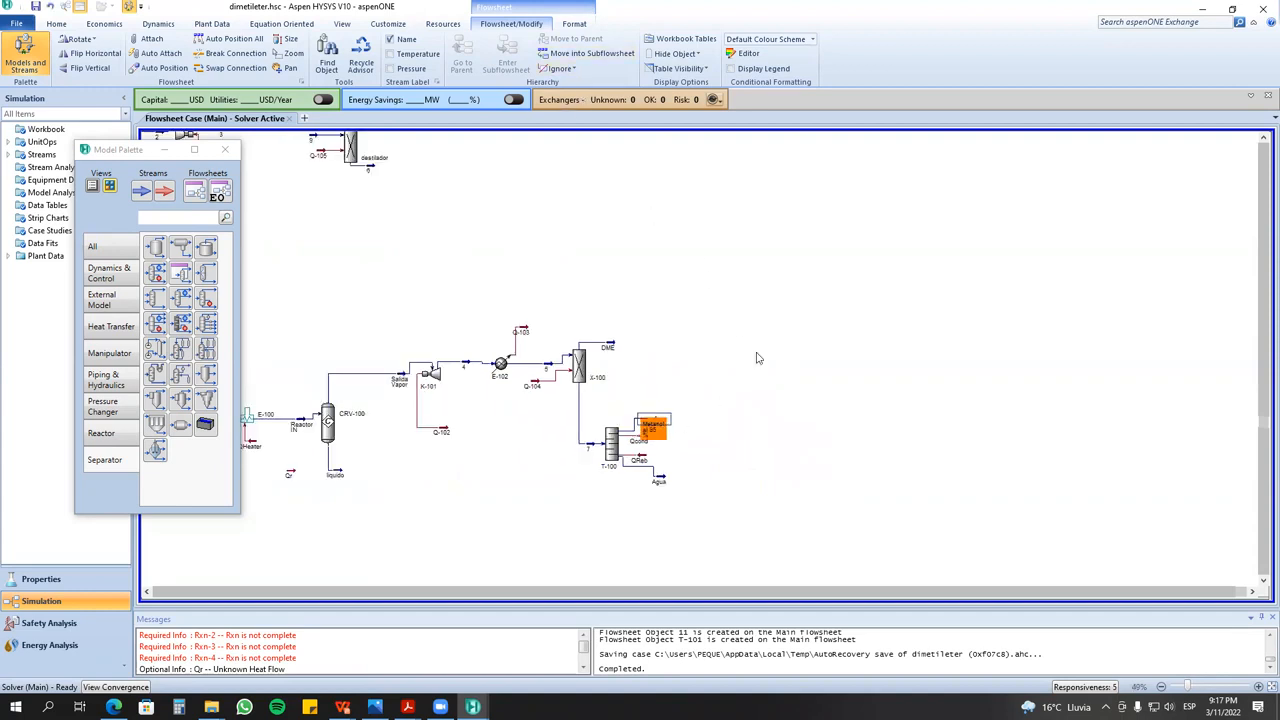
left_click(588, 309)
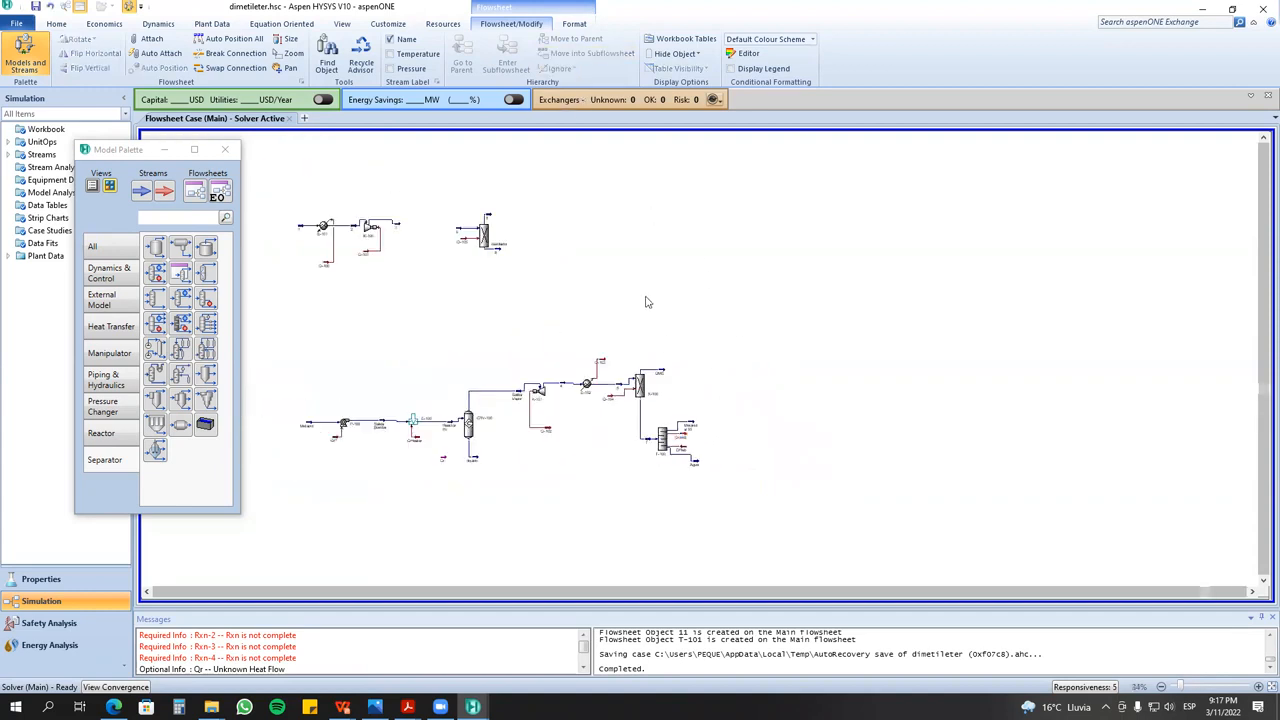
- Delete the unconnected energy stream Qr from the flowsheet
left_click(1263, 140)
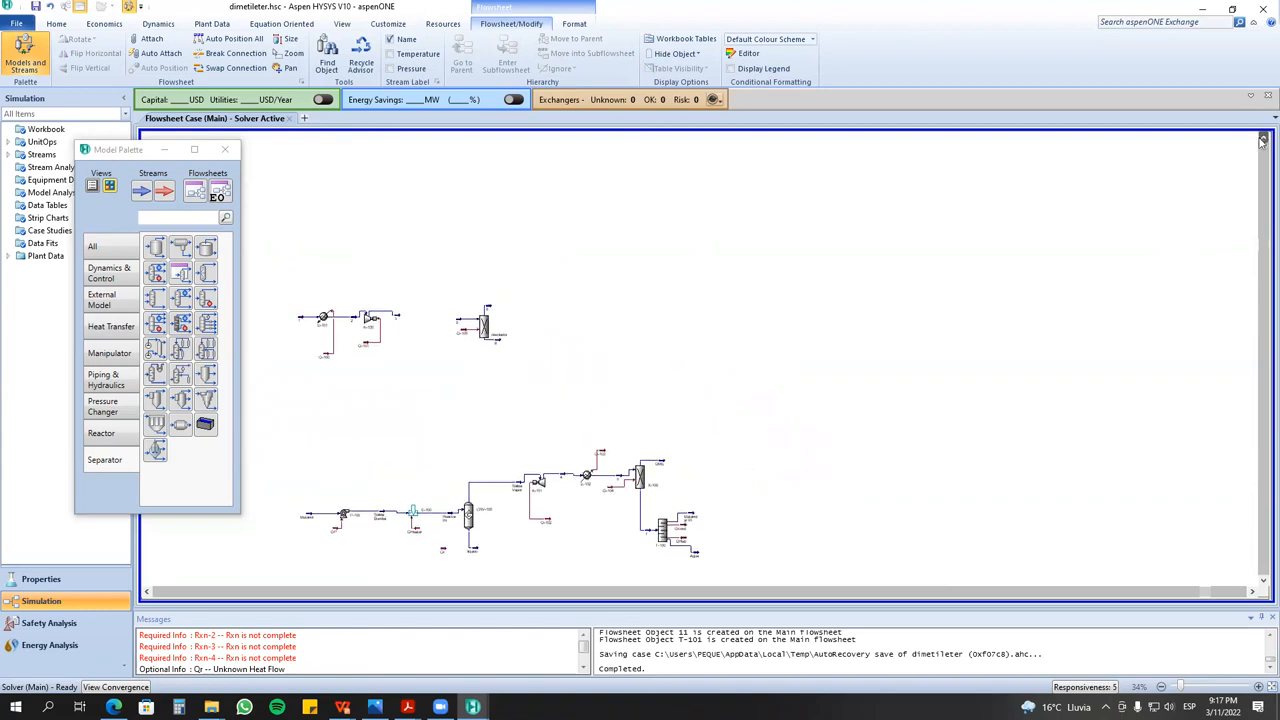
scroll(523, 565, "up", 3)
left_click(369, 560)
left_click_drag(397, 257, 400, 243)
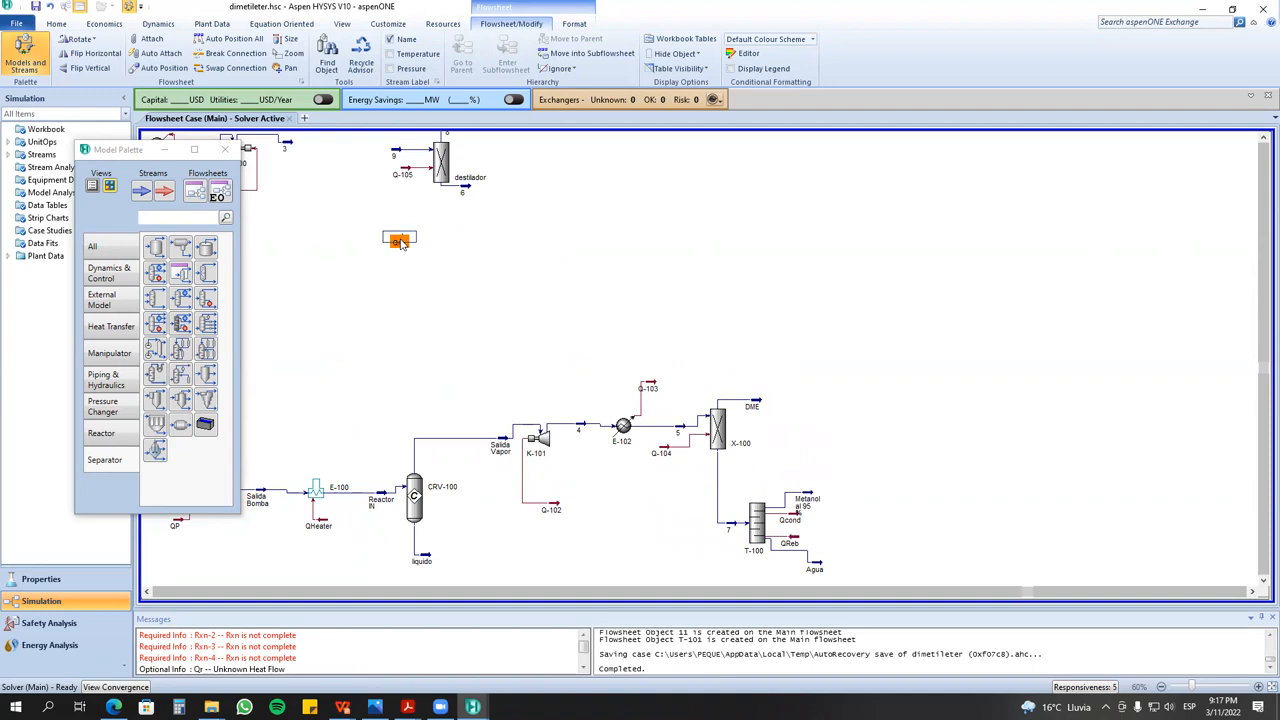
key("Delete")
left_click(640, 410)
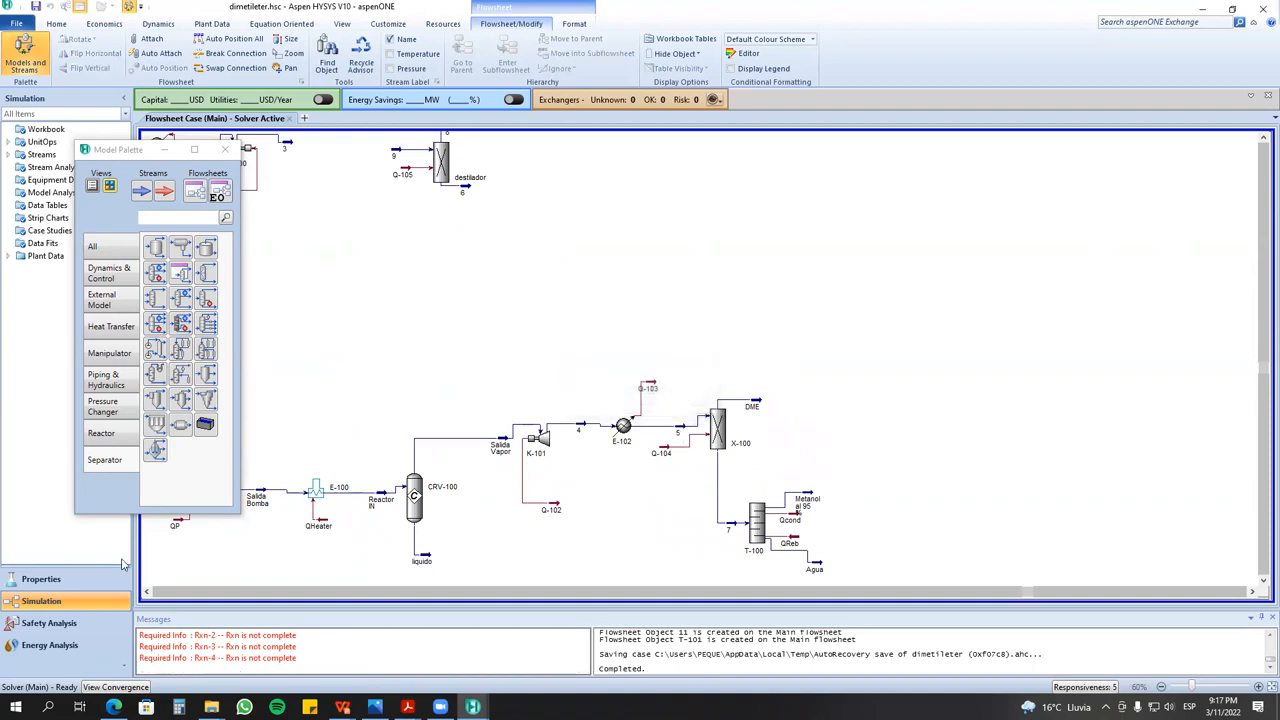
- Switch to the SIMULACION DE PROCESOS222 presentation in WPS Office and show slide 8 with the ethylene oxide problem
left_click(146, 591)
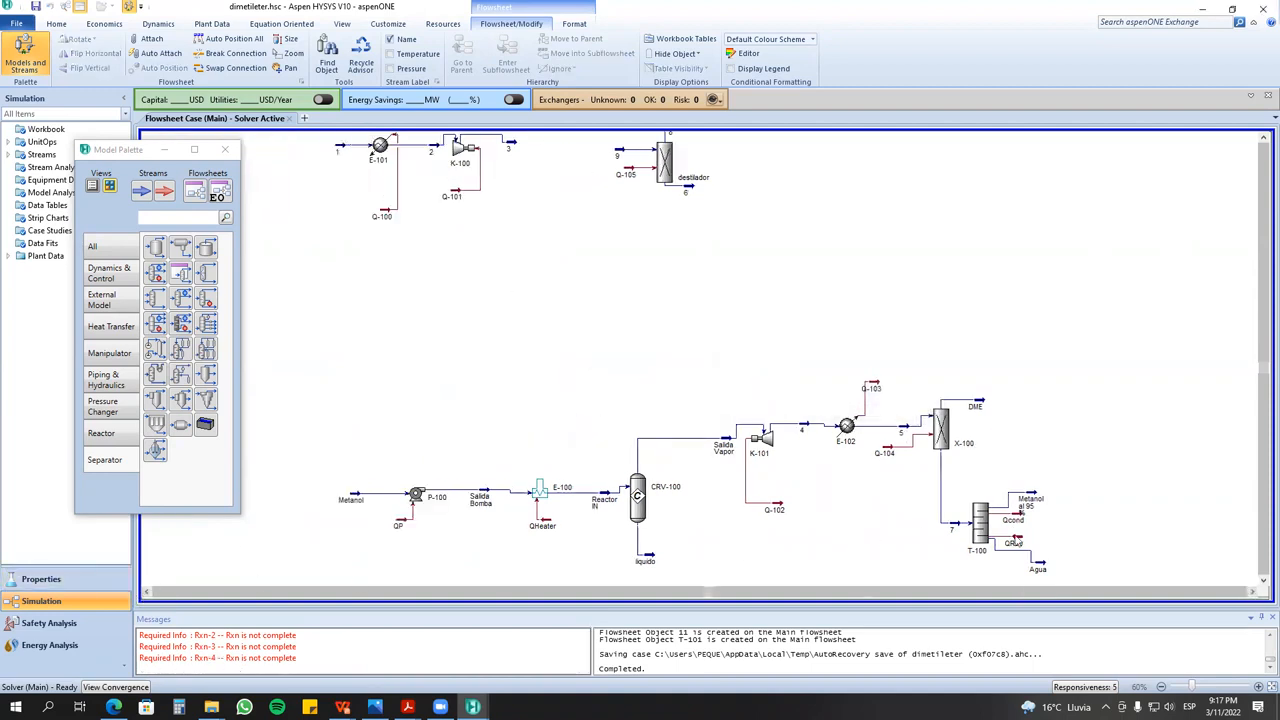
mouse_move(1017, 541)
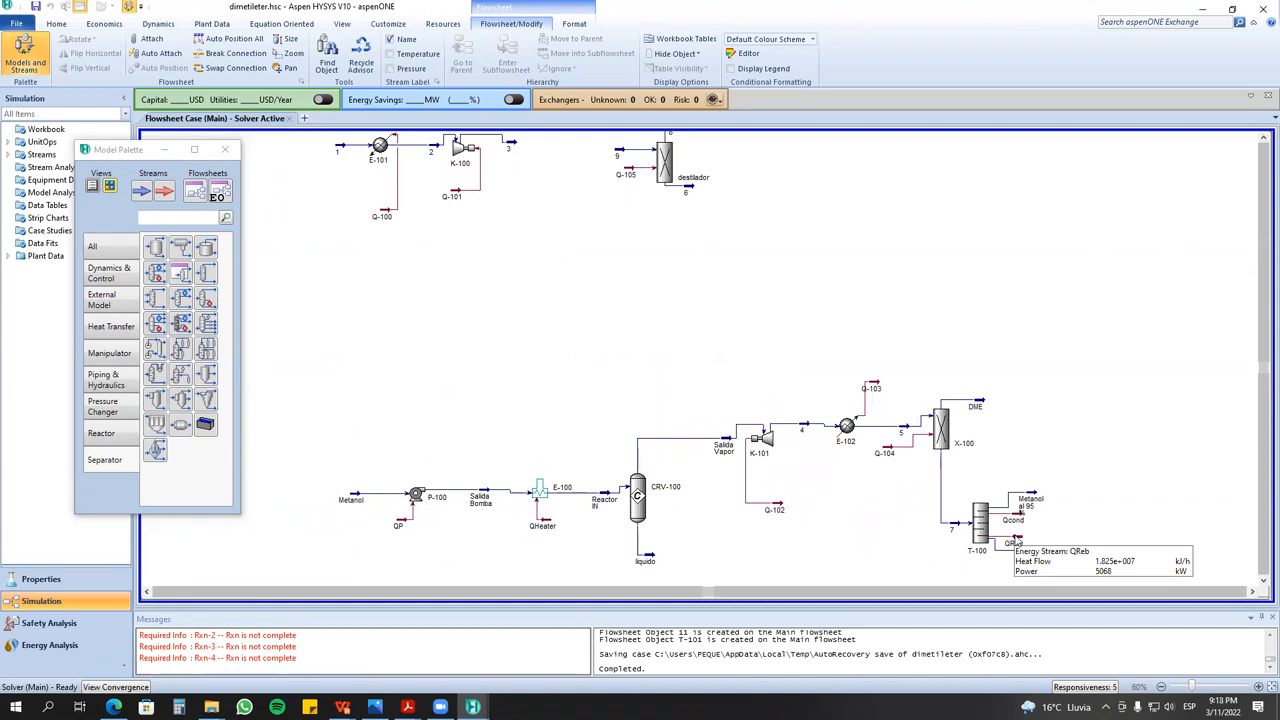
mouse_move(348, 698)
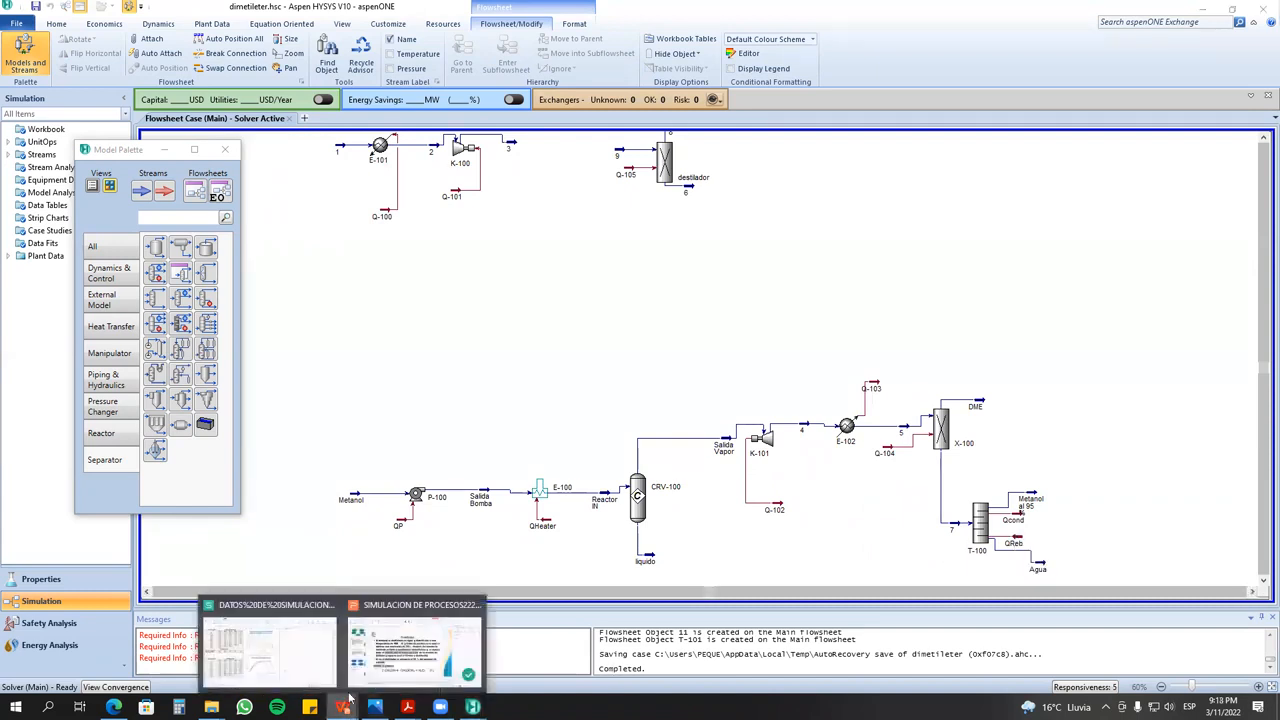
left_click(415, 648)
left_click(95, 350)
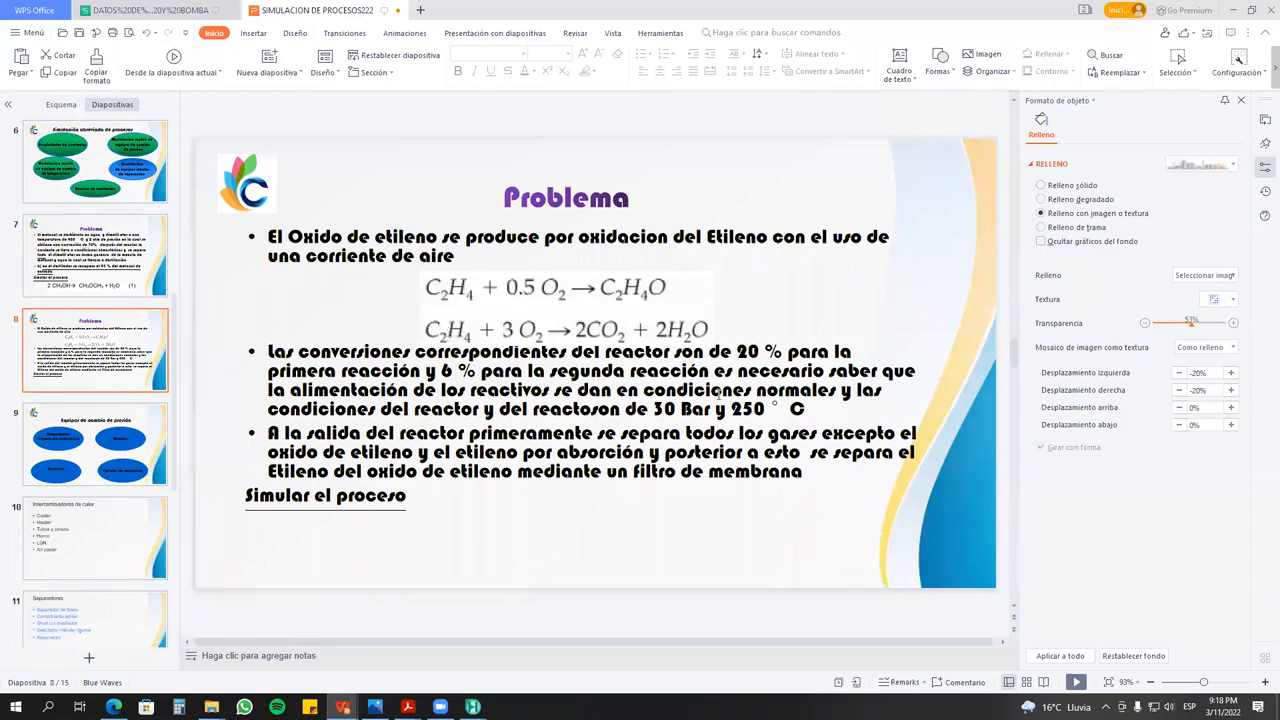
- Shift the picture of the two reaction equations slightly up and to the right on the ethylene oxide slide
left_click_drag(808, 471, 847, 491)
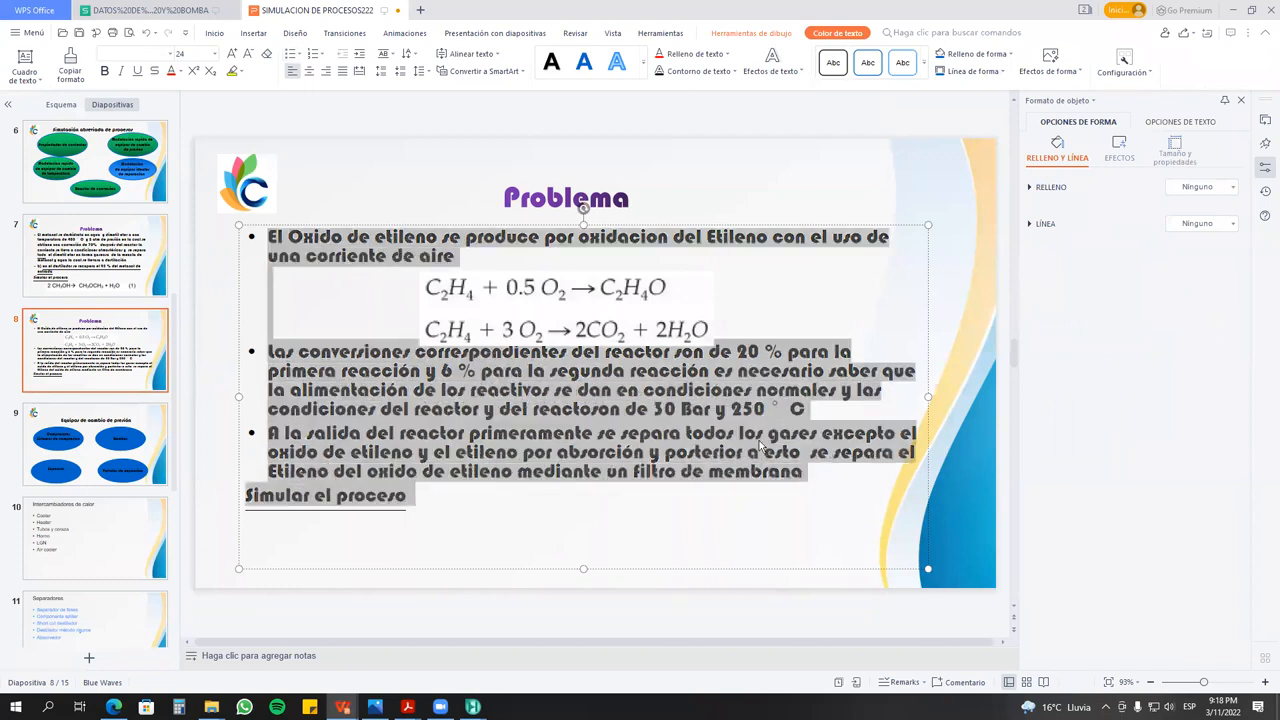
left_click_drag(669, 328, 686, 316)
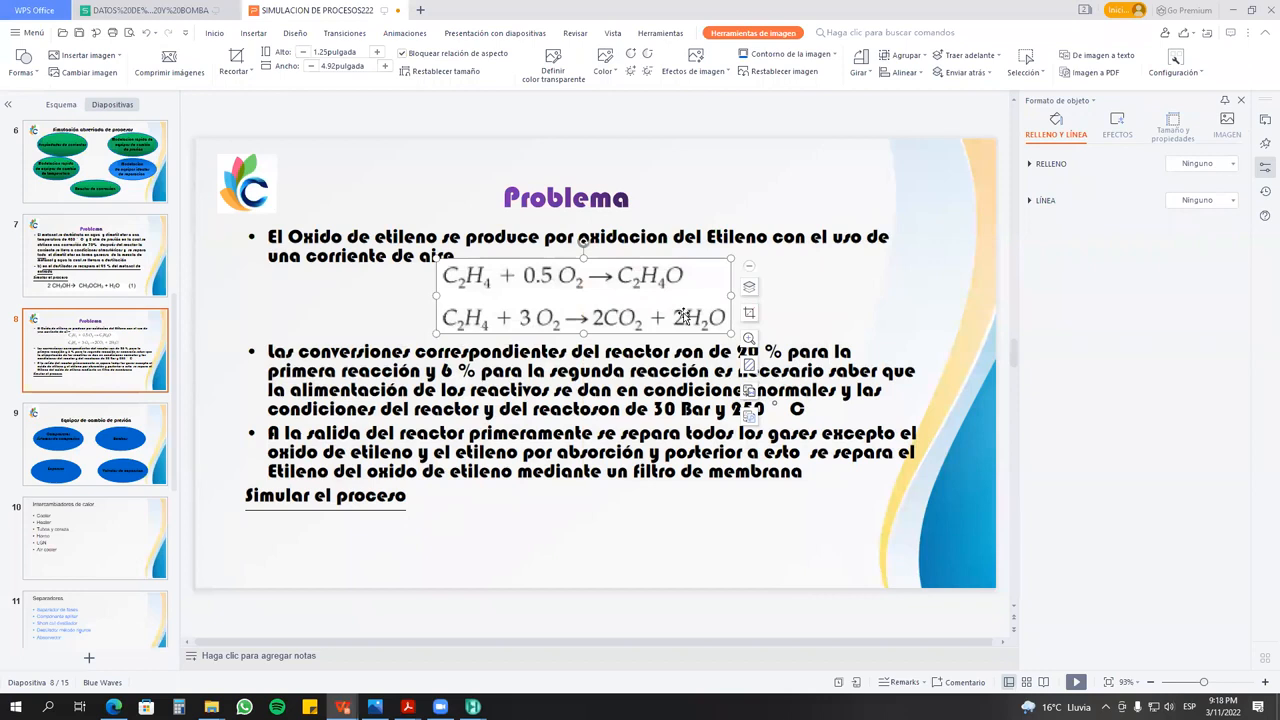
left_click_drag(672, 298, 673, 304)
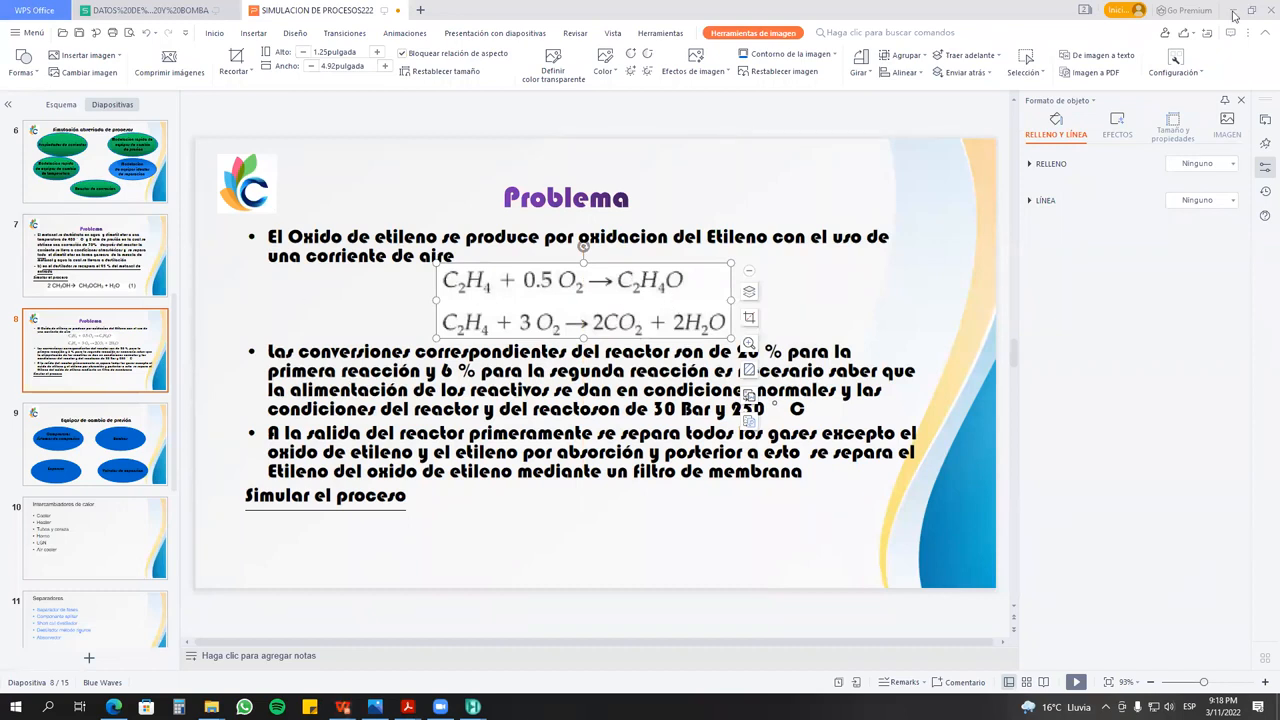
- Close the Aspen HYSYS Help and Expander K-101 windows and switch back to the dimetileter case in Aspen HYSYS
left_click(473, 707)
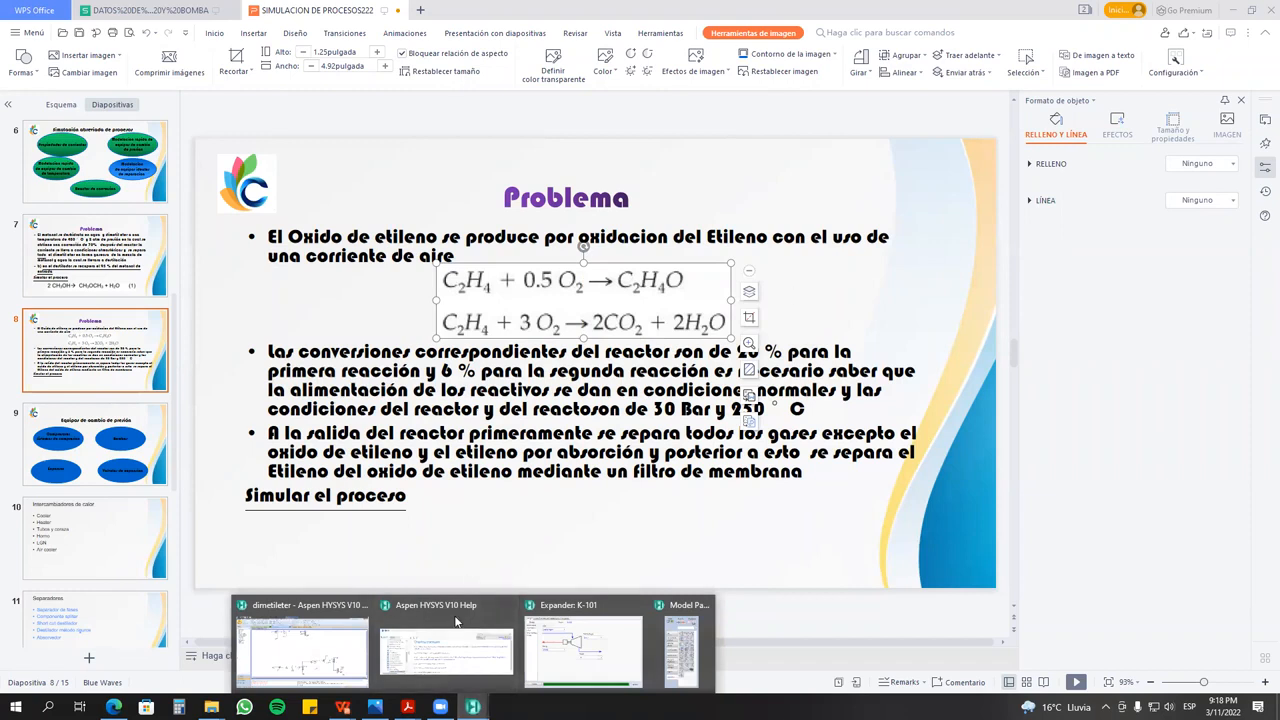
left_click(506, 605)
left_click(567, 605)
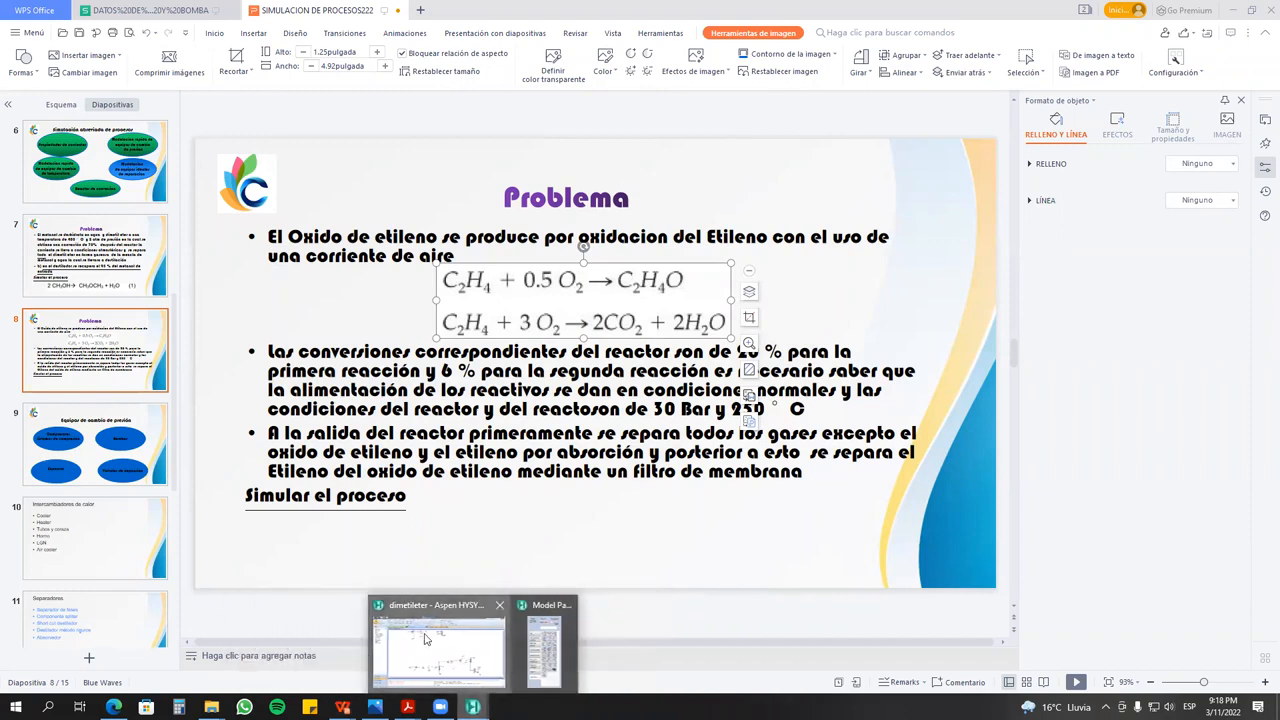
left_click(427, 640)
- Open the flowsheet's conditional formatting editor and apply the Temperature colour scheme
scroll(963, 571, "up", 3)
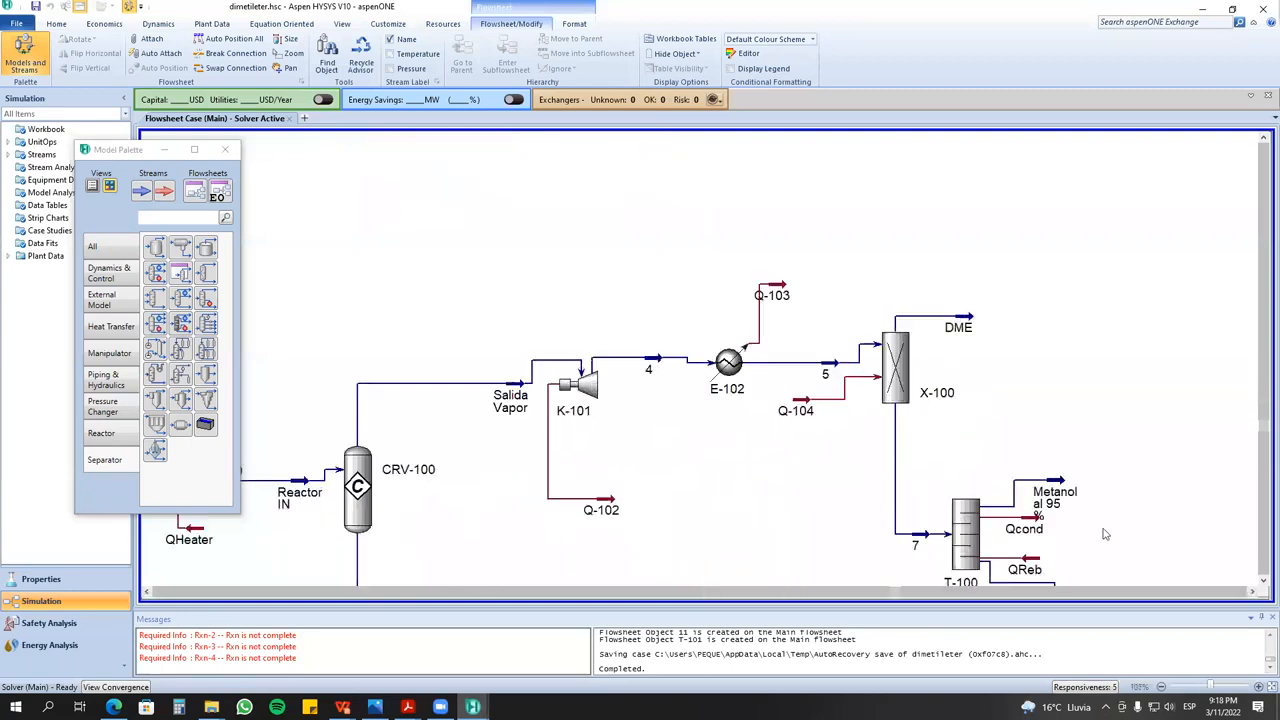
left_click(1263, 581)
scroll(960, 557, "down", 1)
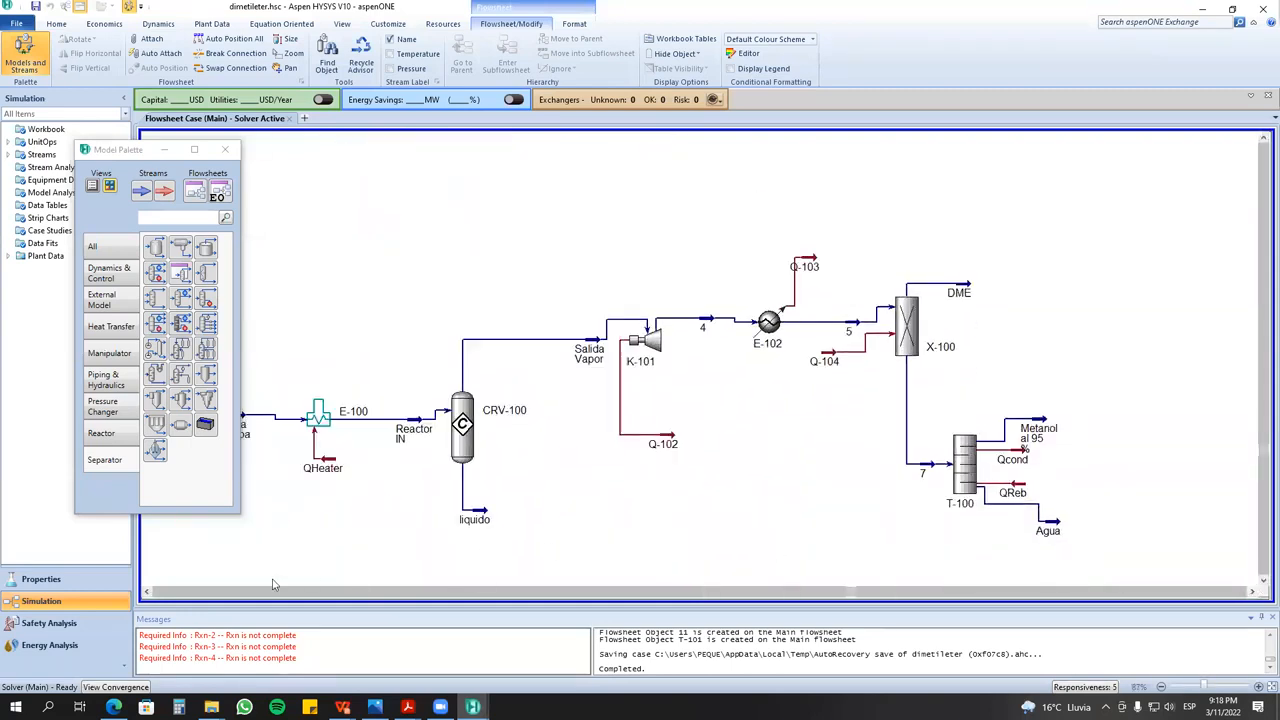
double_click(147, 592)
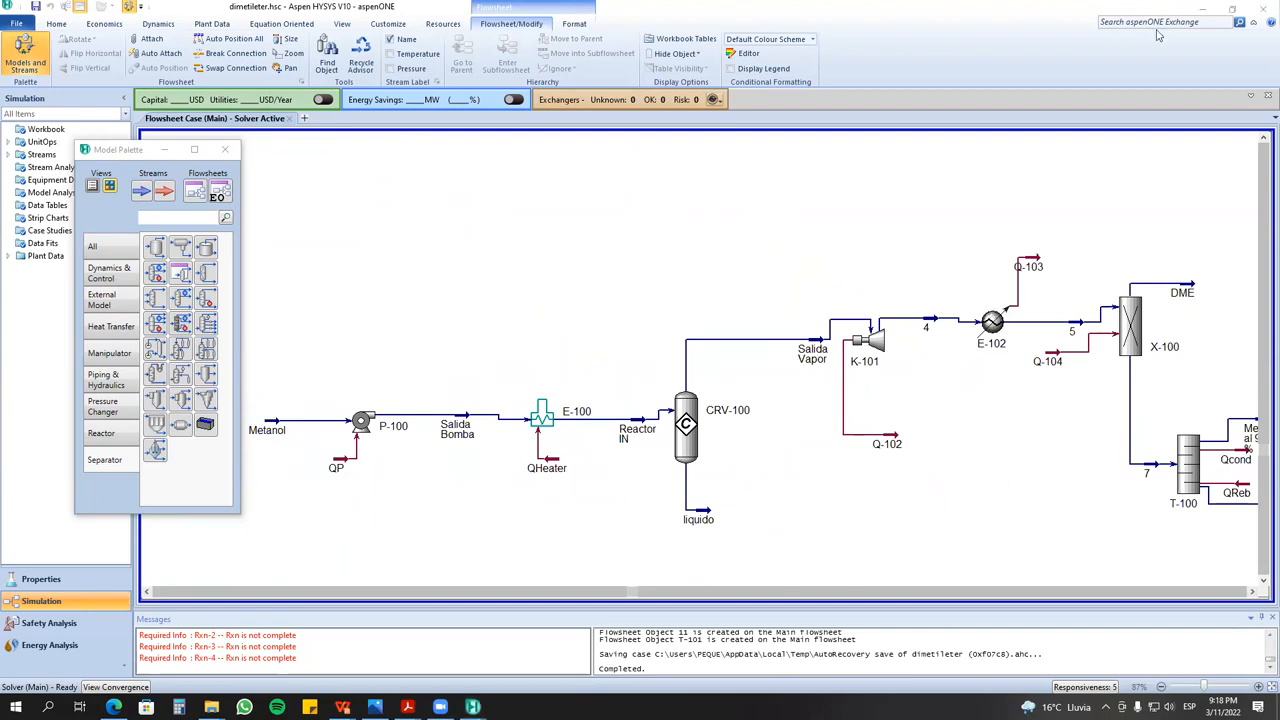
scroll(1252, 594, "down", 1)
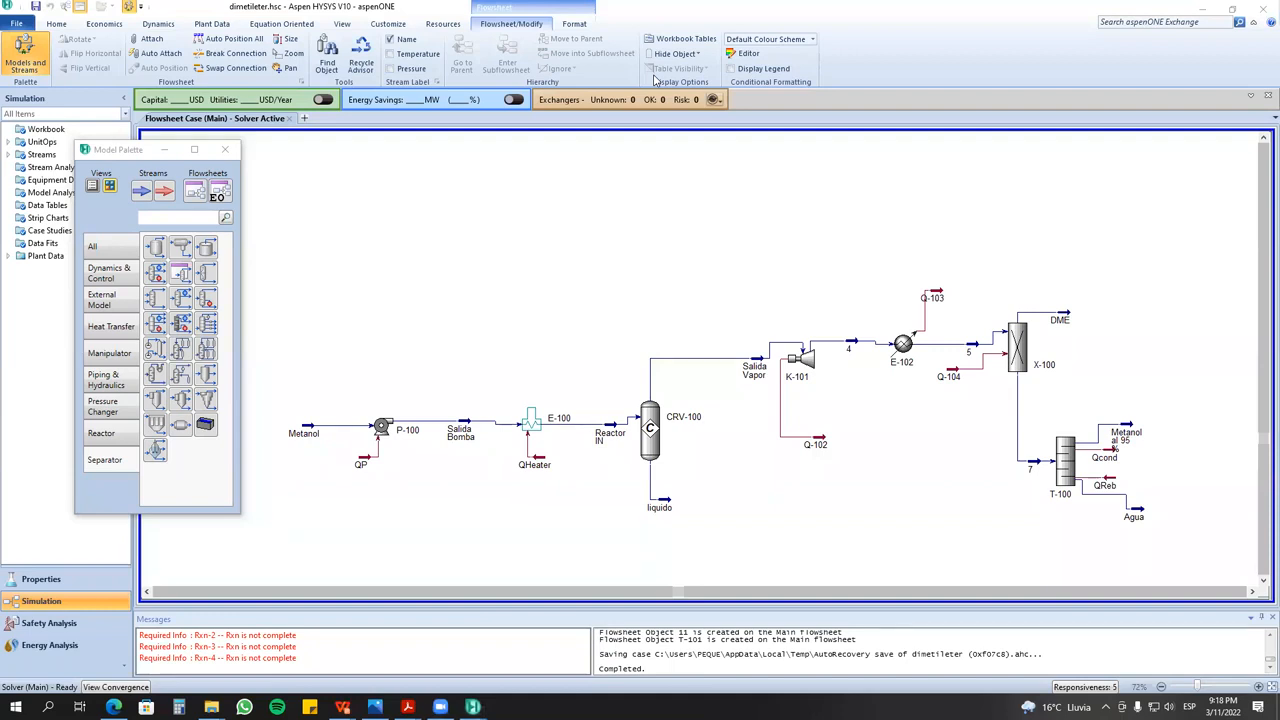
left_click(741, 60)
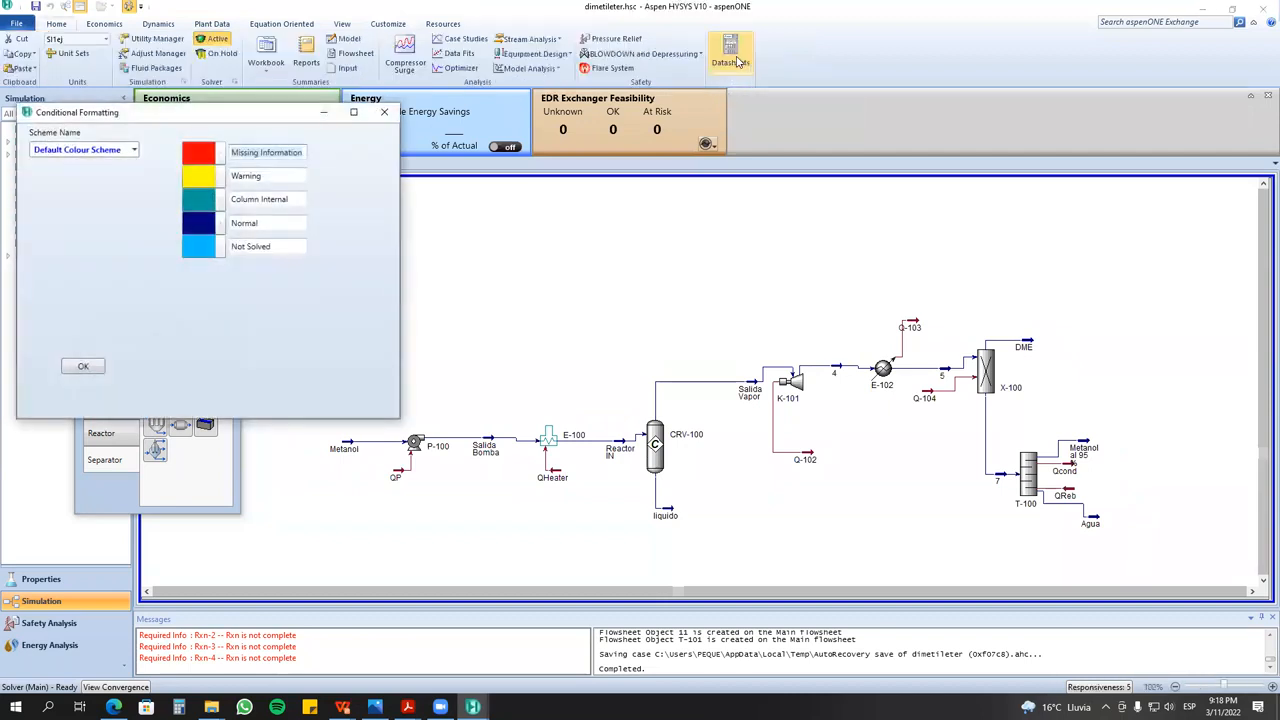
left_click_drag(246, 110, 254, 113)
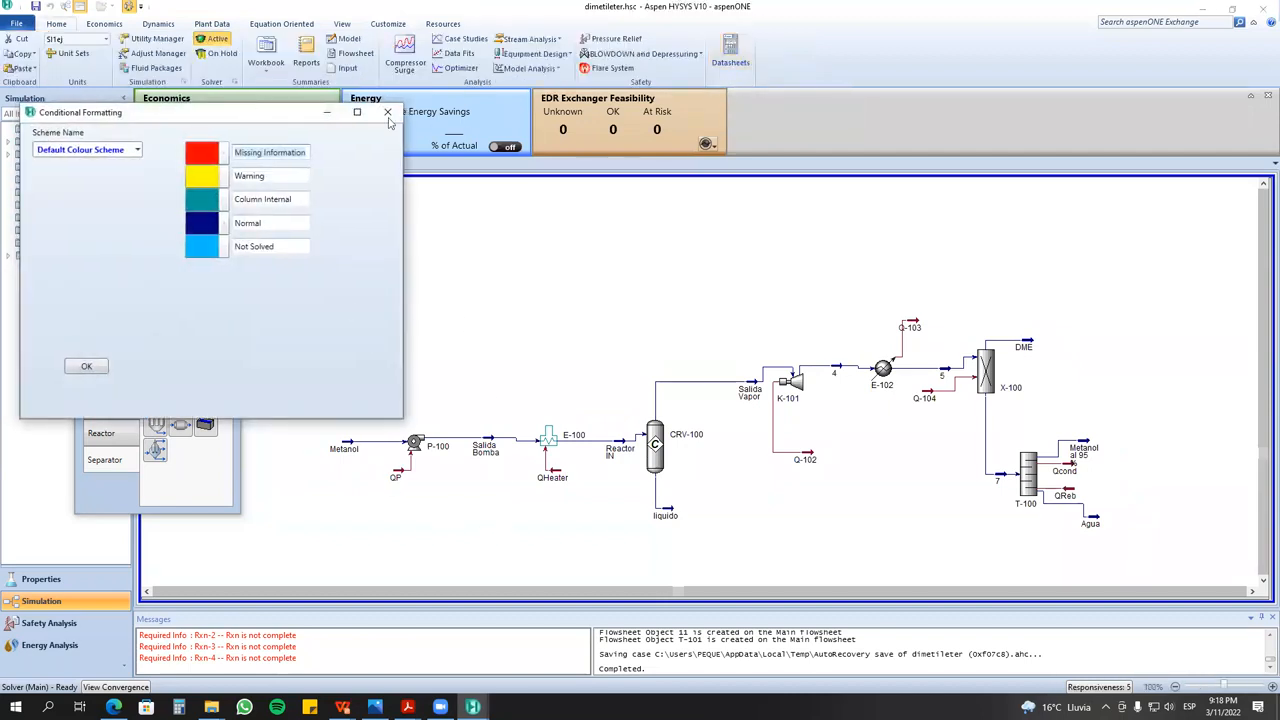
left_click_drag(251, 112, 390, 119)
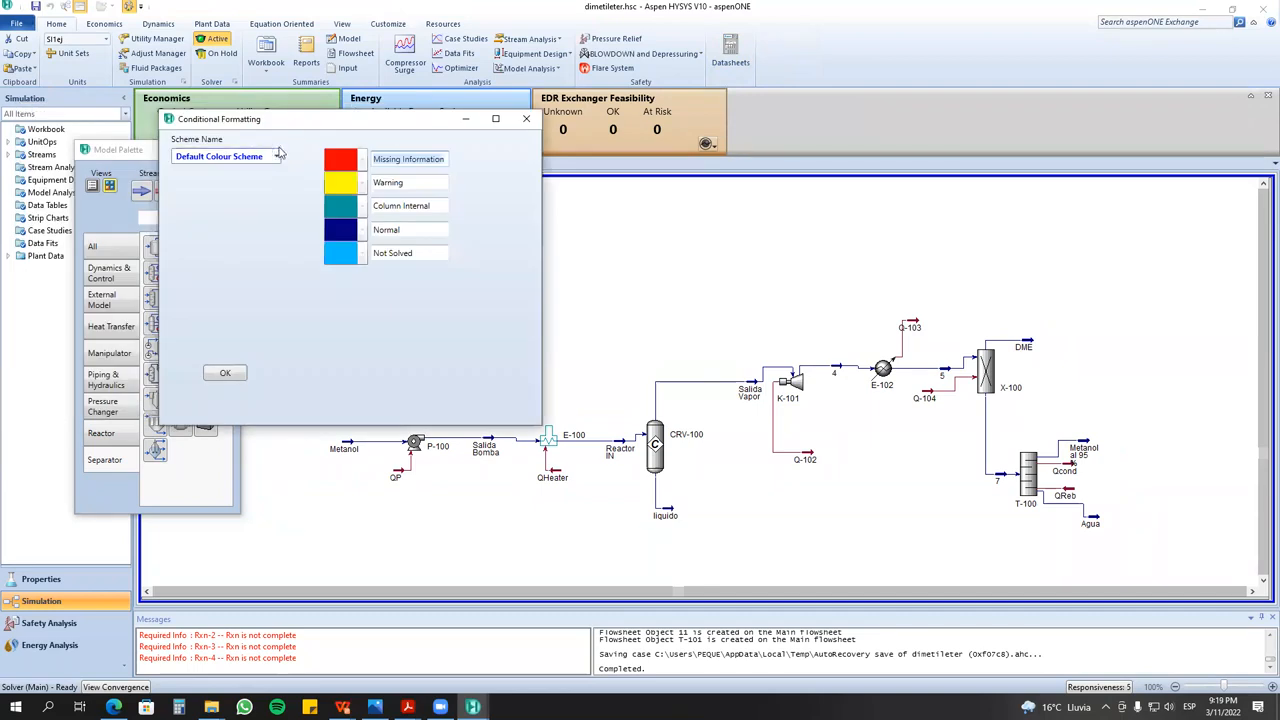
left_click(278, 156)
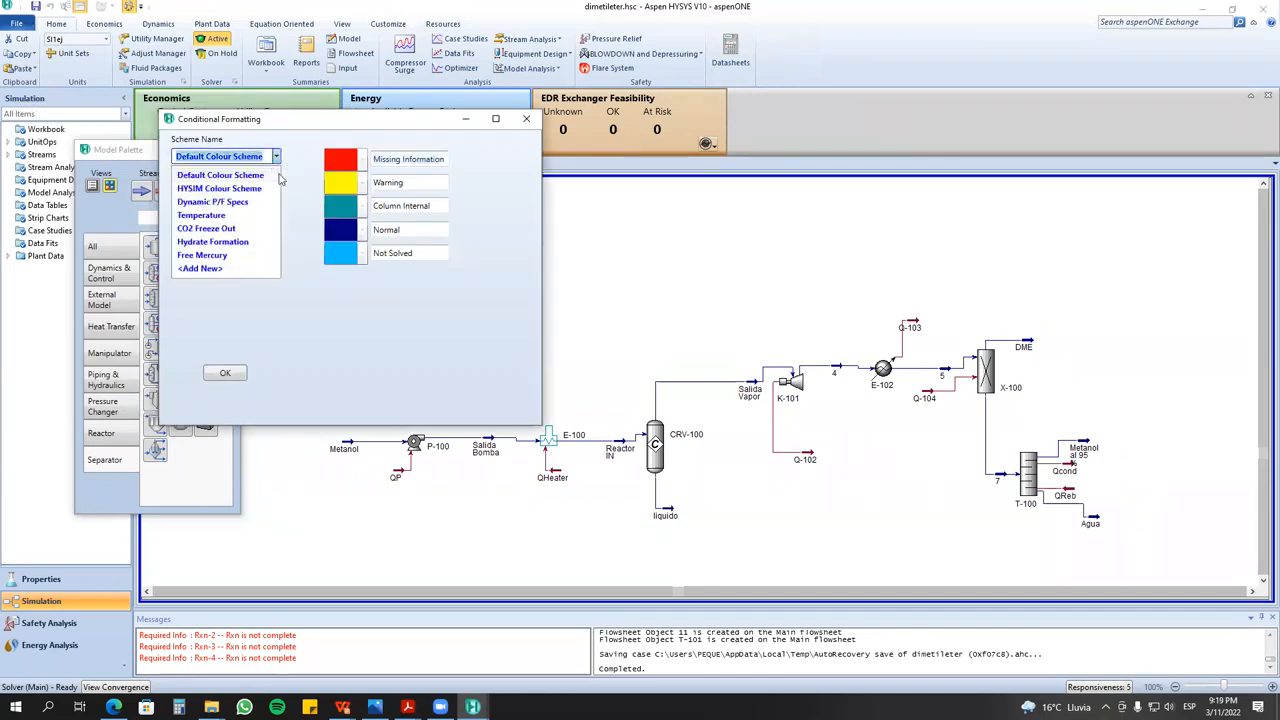
left_click(261, 216)
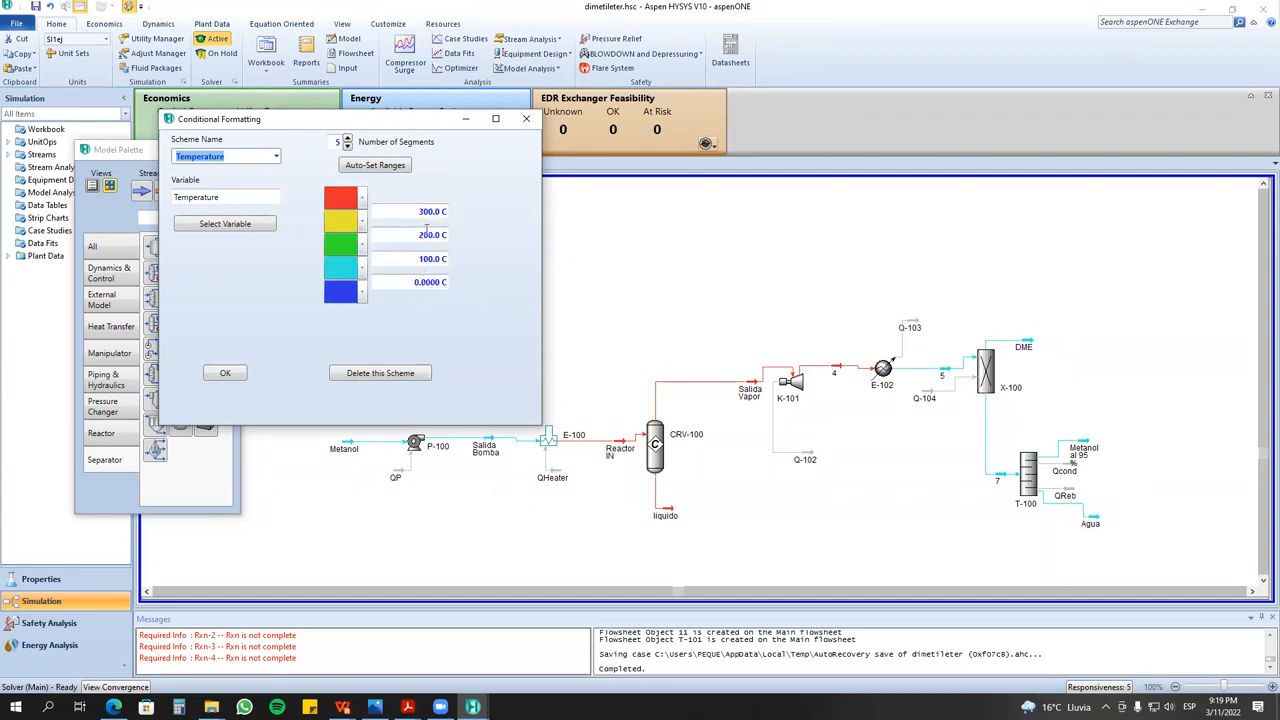
- Set the Temperature scheme's upper three segment limits to 20, 40 and 100 C, from lowest to highest
left_click(427, 260)
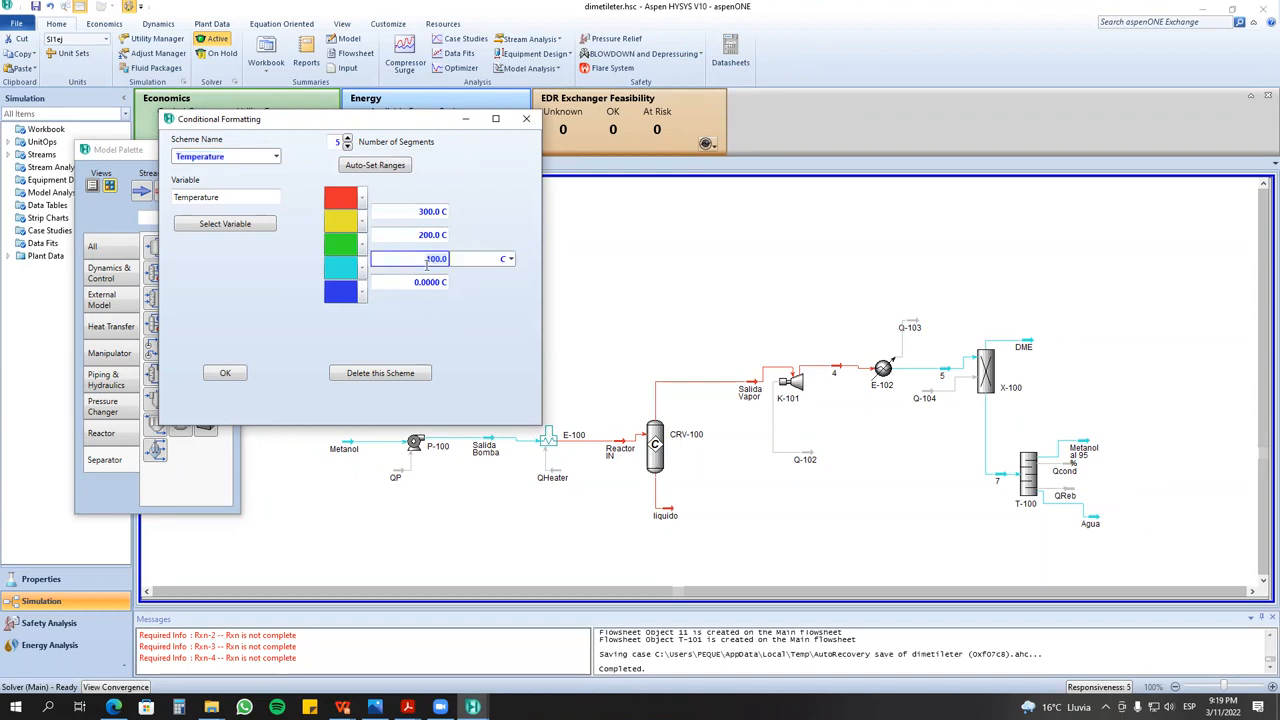
type("20")
left_click(427, 234)
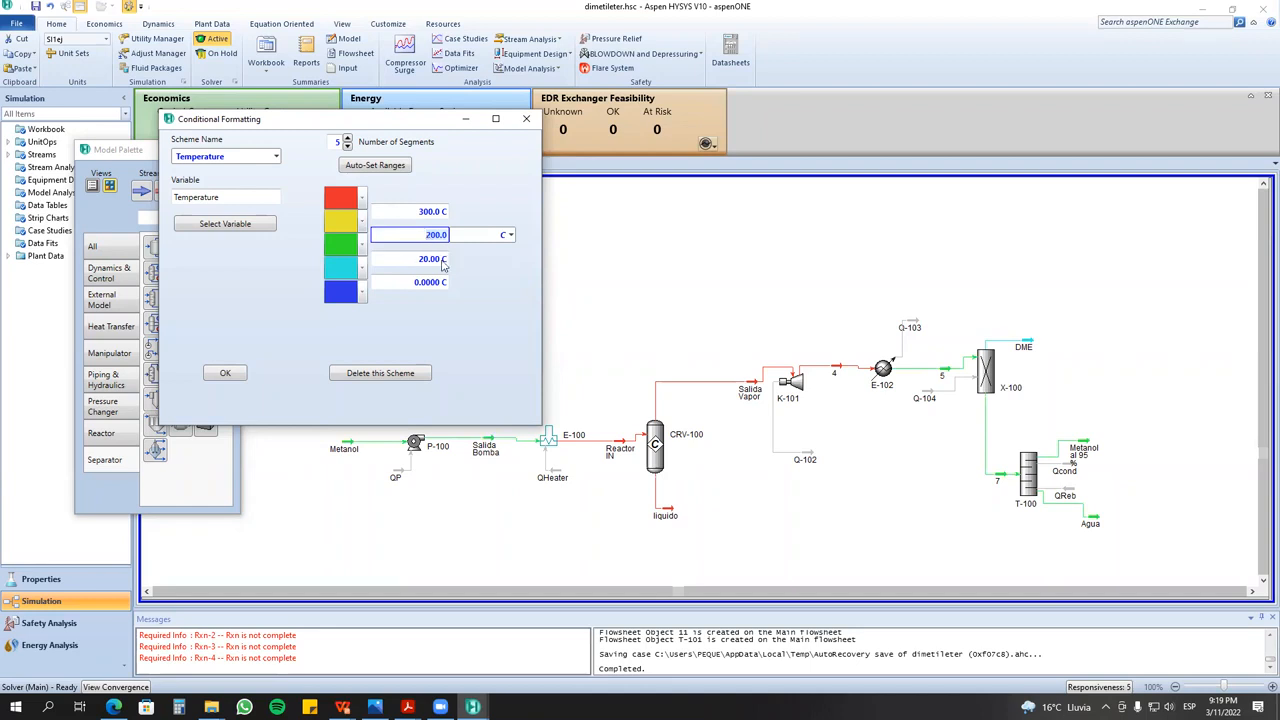
type("40")
left_click(435, 212)
type("300")
left_click(478, 257)
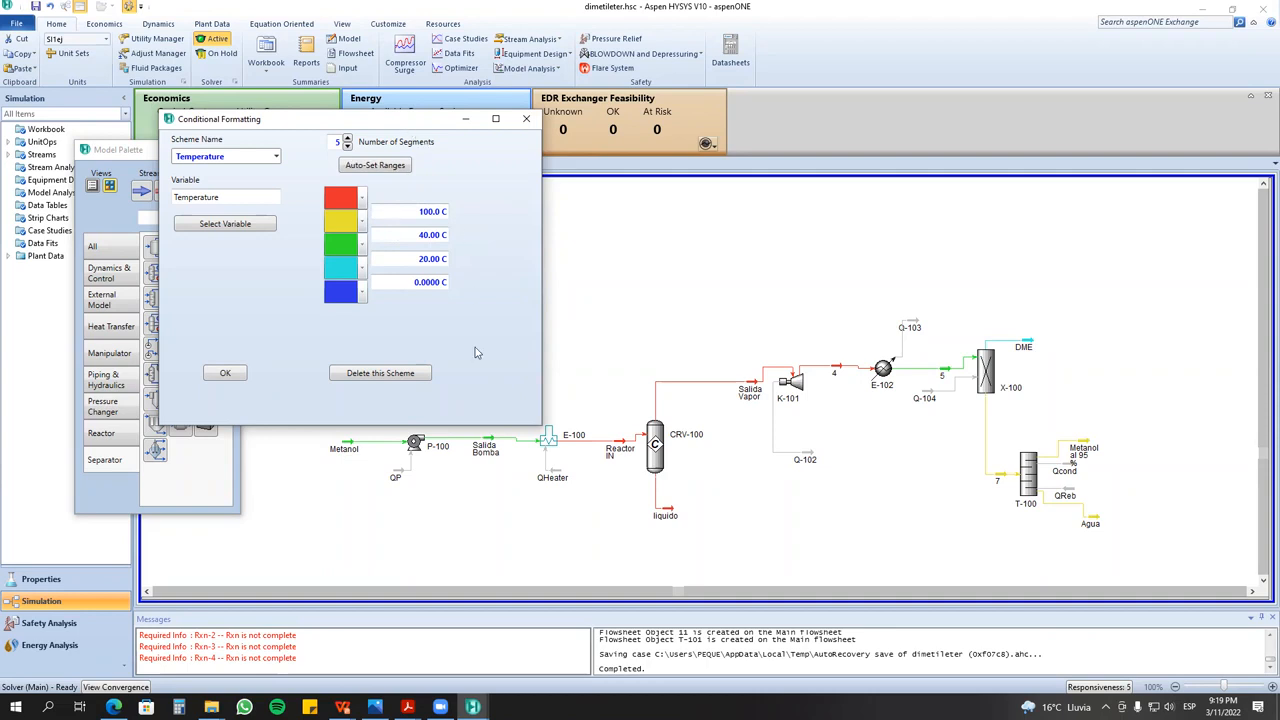
- Close the conditional formatting editor and move energy stream Q-102 closer to compressor K-101
left_click(225, 373)
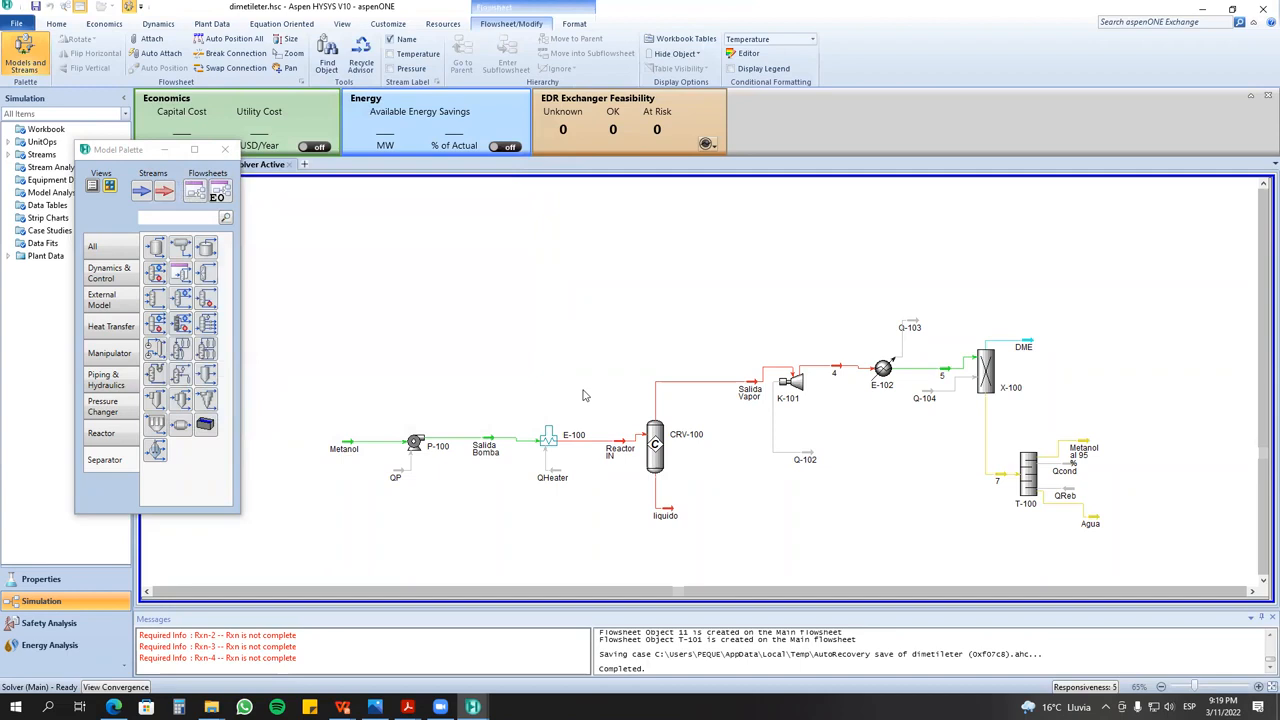
scroll(681, 449, "up", 1)
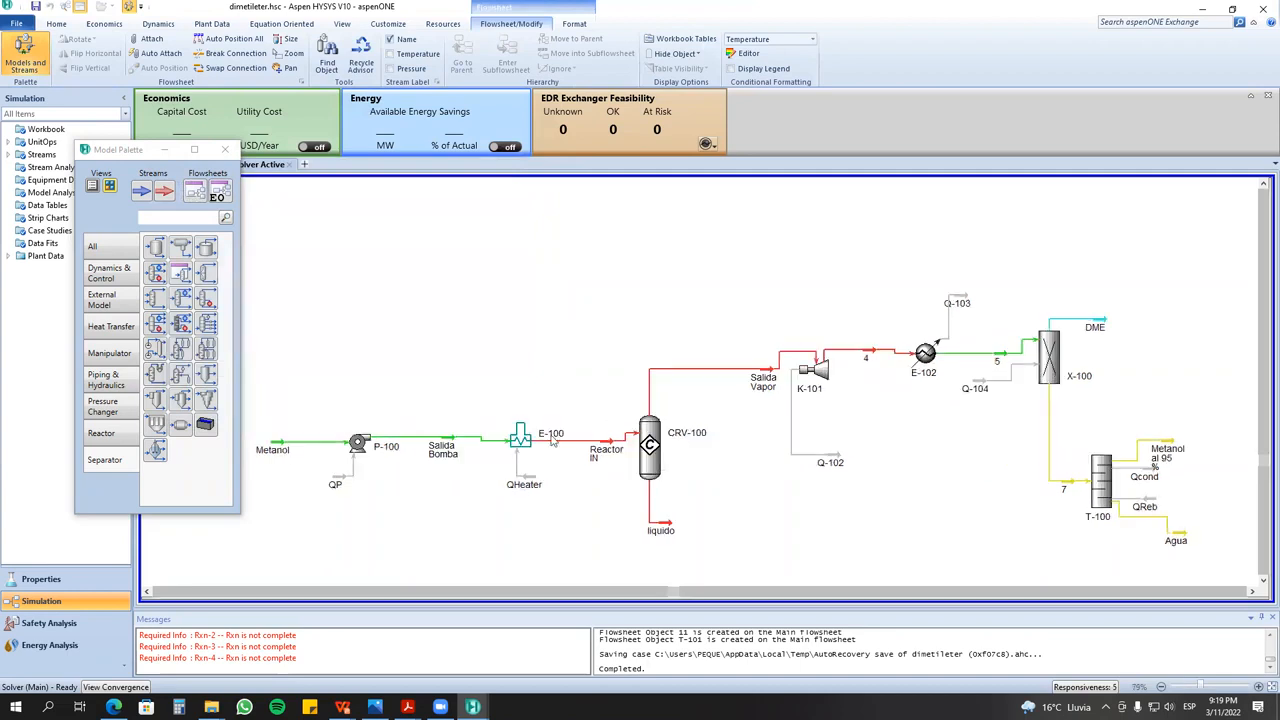
left_click_drag(830, 462, 808, 414)
- Display the Temperature colour legend and place it in the empty area of the flowsheet above CRV-100
left_click(731, 68)
scroll(835, 382, "down", 1)
left_click_drag(1075, 315, 844, 417)
scroll(860, 426, "up", 4)
left_click(1263, 580)
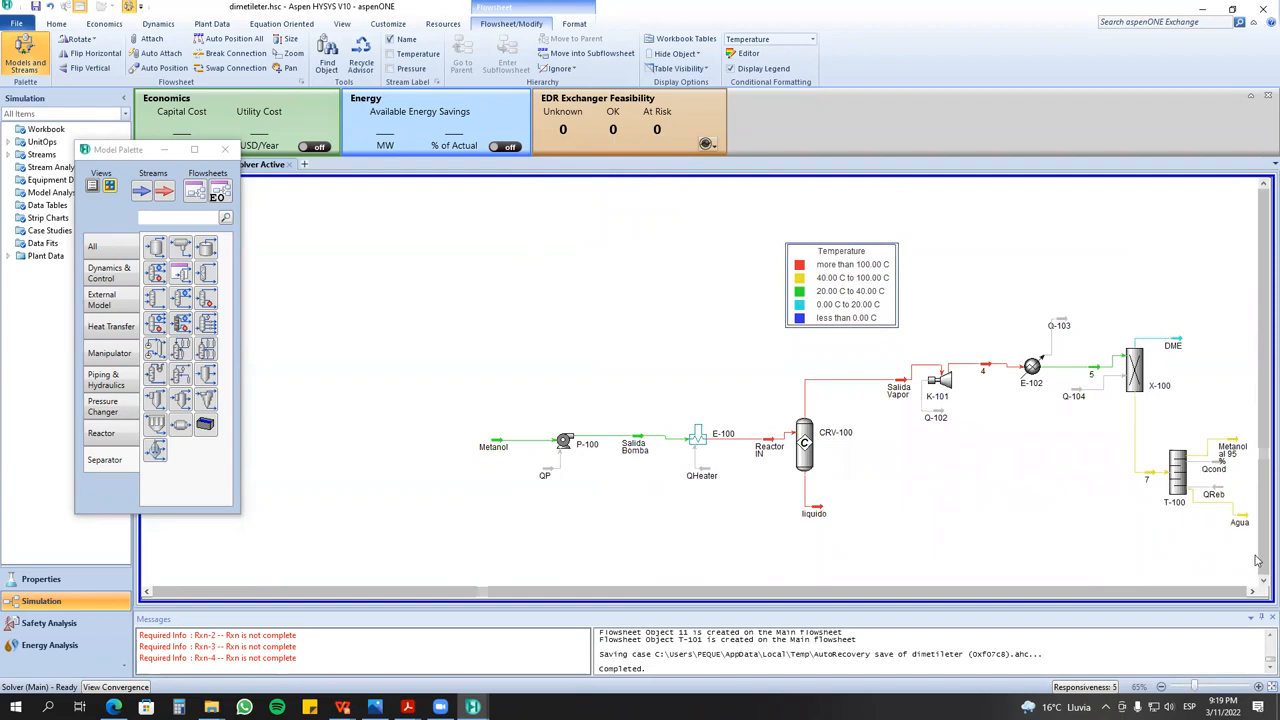
- Move T-100's Agua stream further right and its Metanol al 95 % stream up, away from the column's energy streams
left_click(1252, 591)
left_click_drag(1127, 516, 1164, 519)
left_click_drag(1120, 450, 1135, 408)
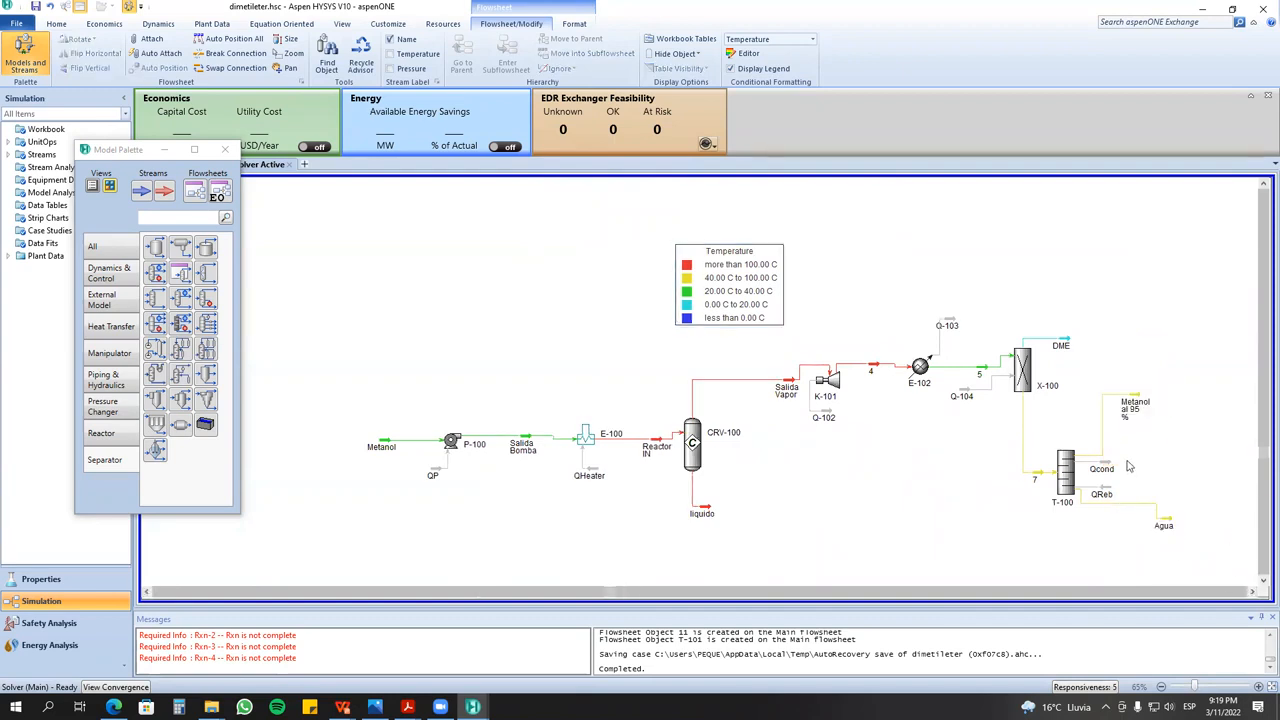
- Reposition the Temperature legend above compressor K-101 and turn off its display on the flowsheet
left_click_drag(757, 270, 785, 289)
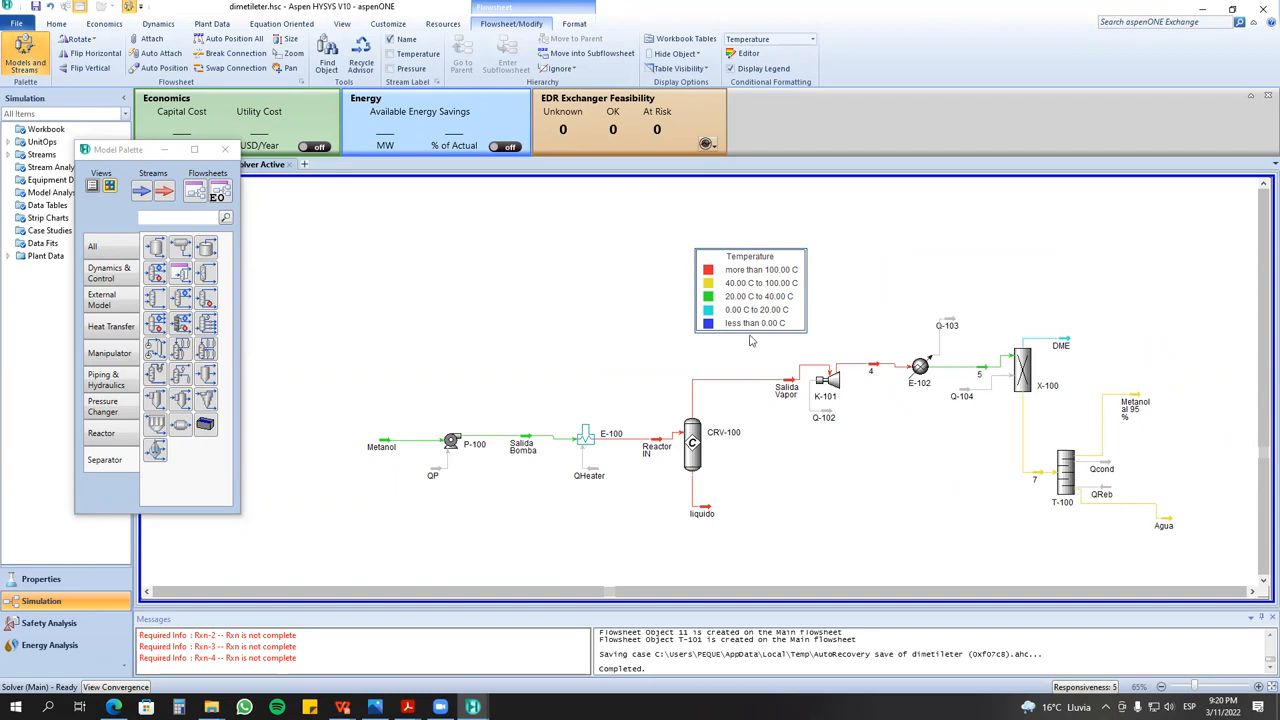
left_click_drag(825, 281, 837, 253)
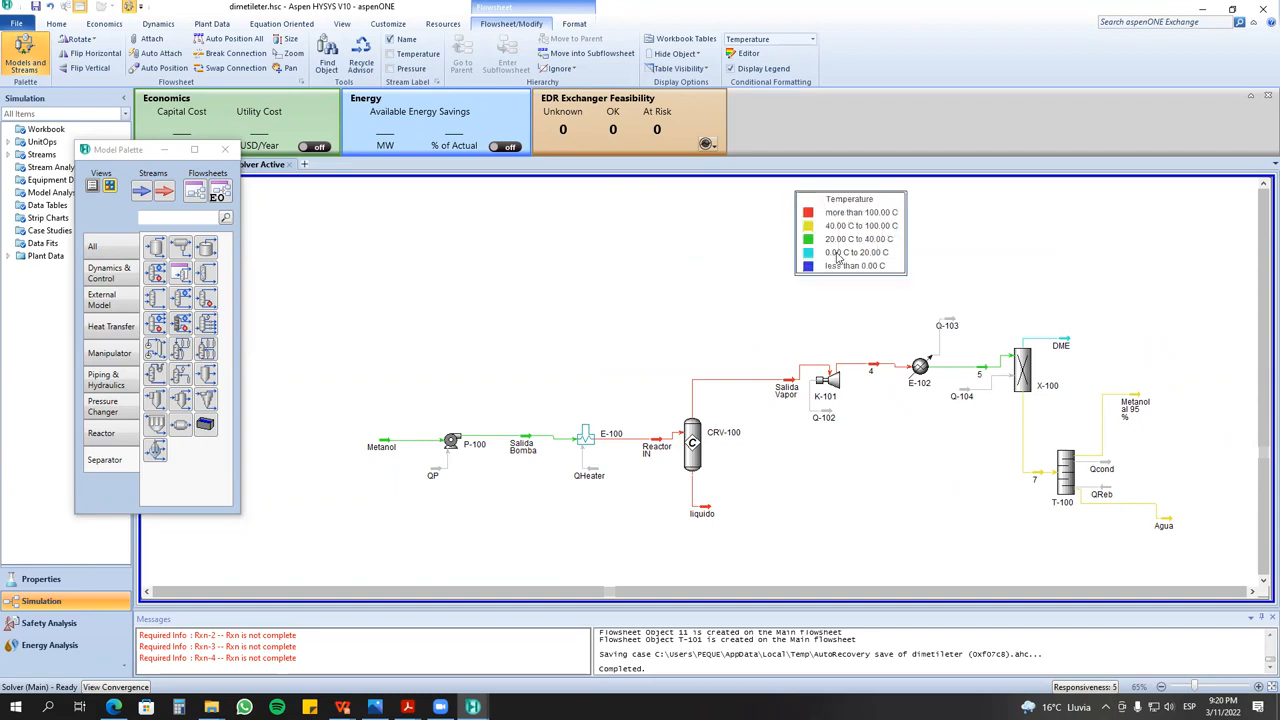
left_click(740, 56)
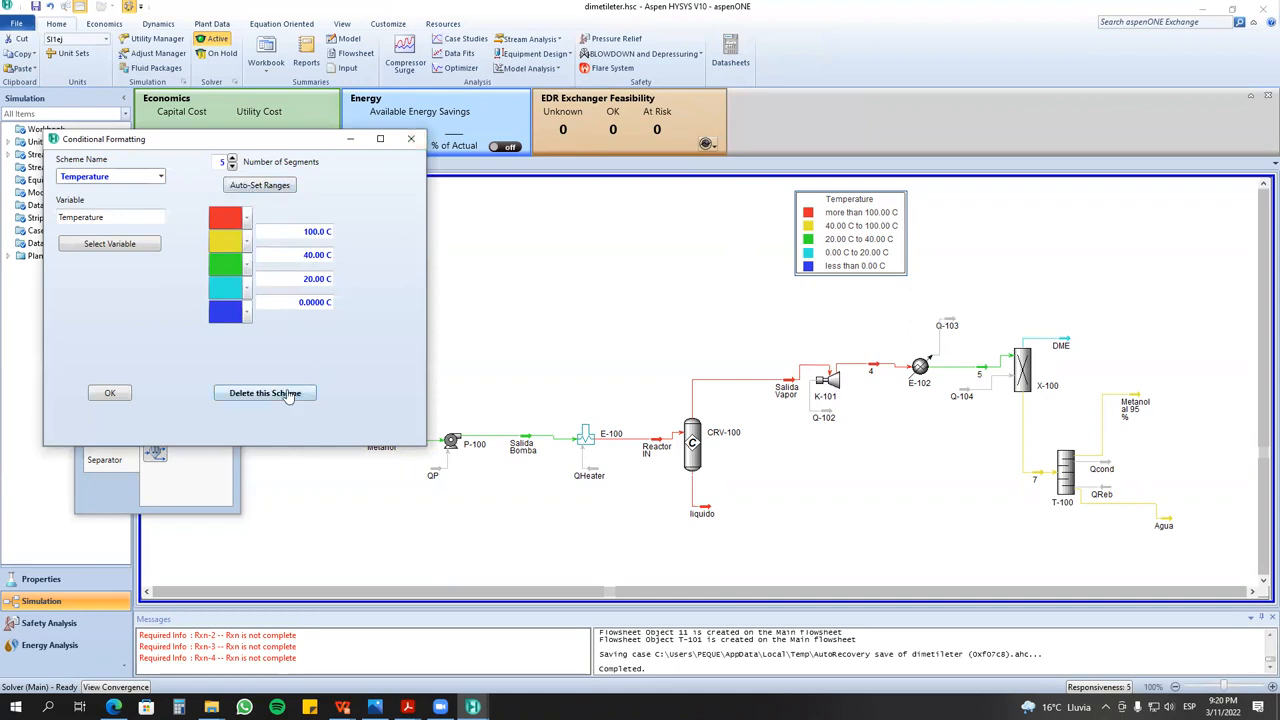
left_click(867, 243)
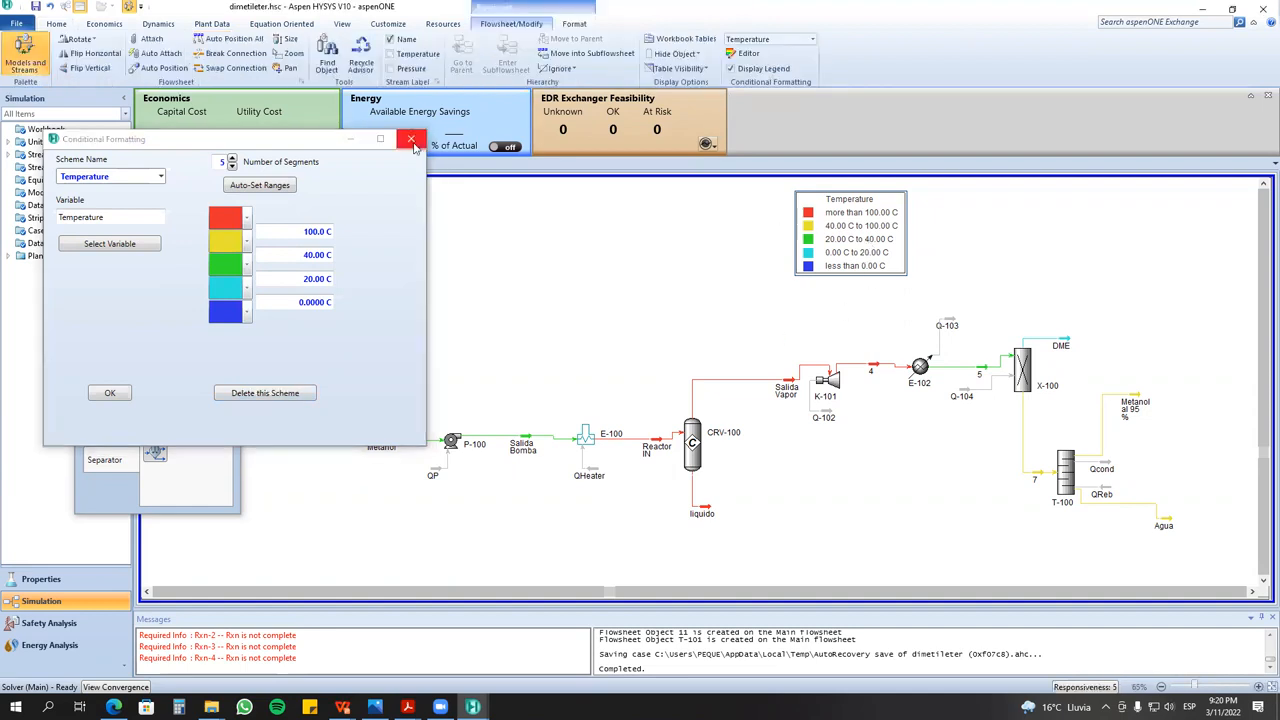
left_click(412, 141)
left_click(731, 68)
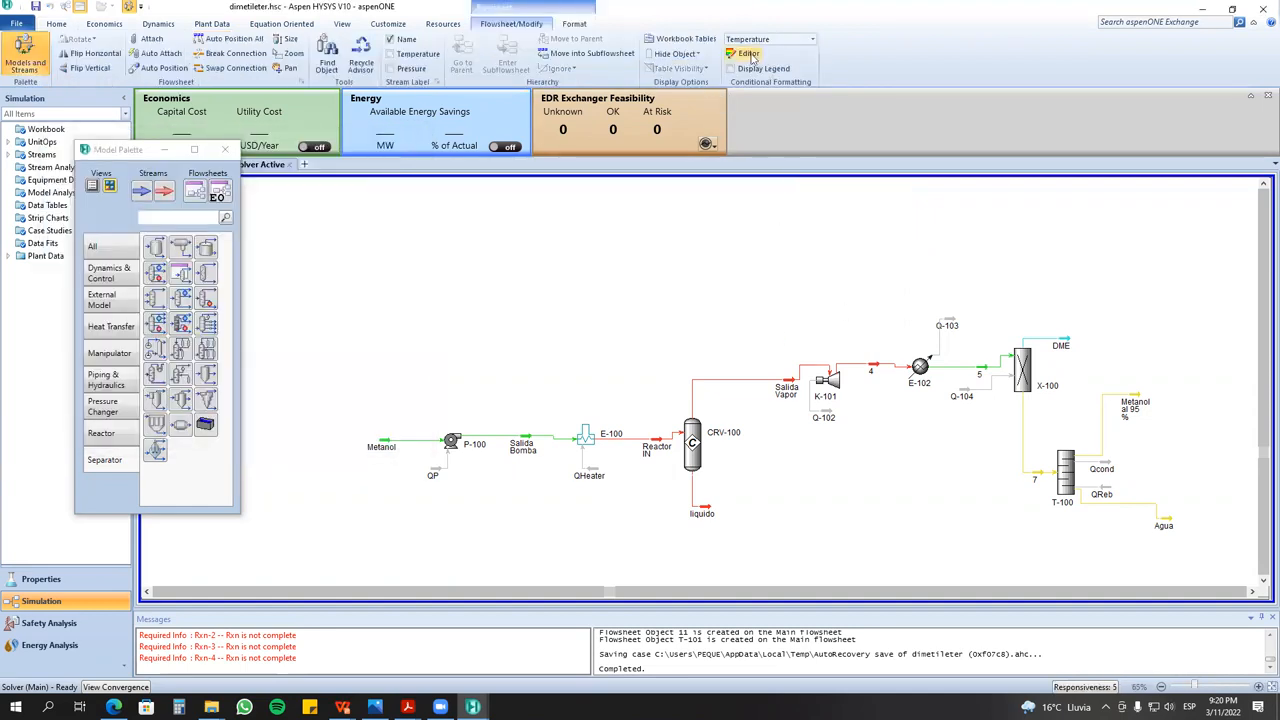
- Delete the Temperature scheme in the conditional formatting editor and apply the Default Colour Scheme to the flowsheet
left_click(748, 55)
left_click(292, 422)
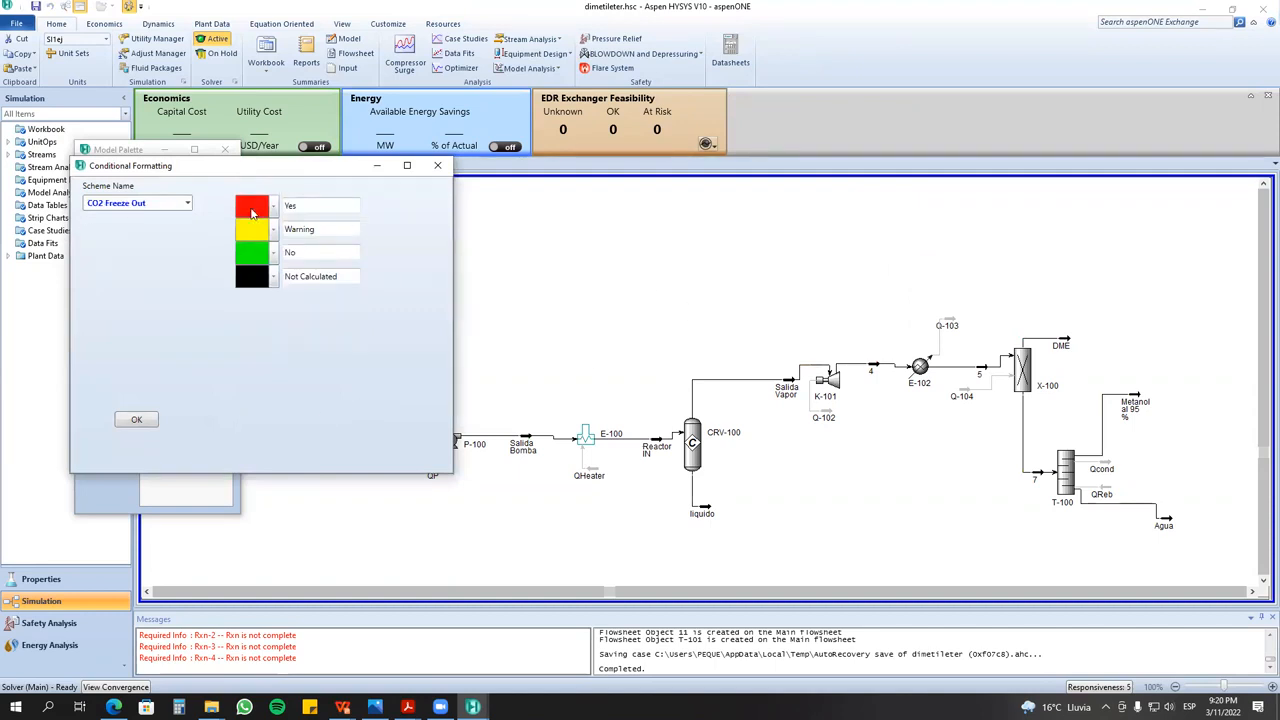
left_click(187, 203)
left_click(170, 222)
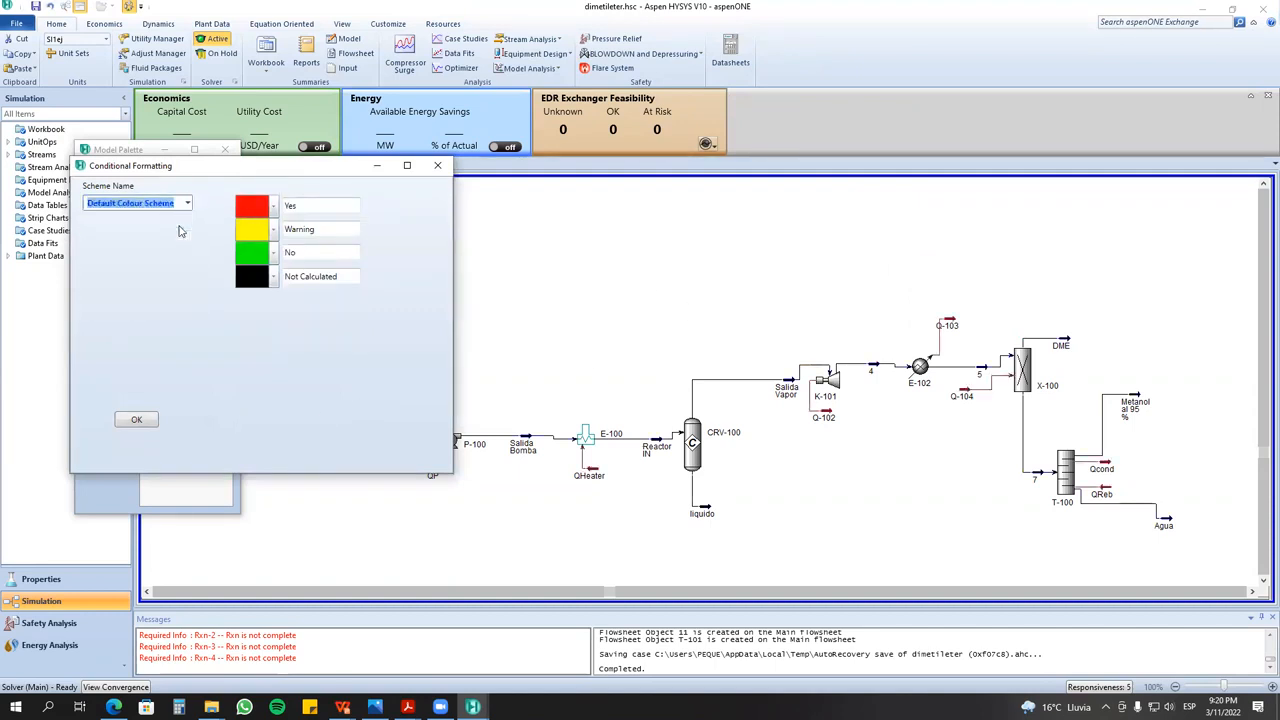
left_click(437, 165)
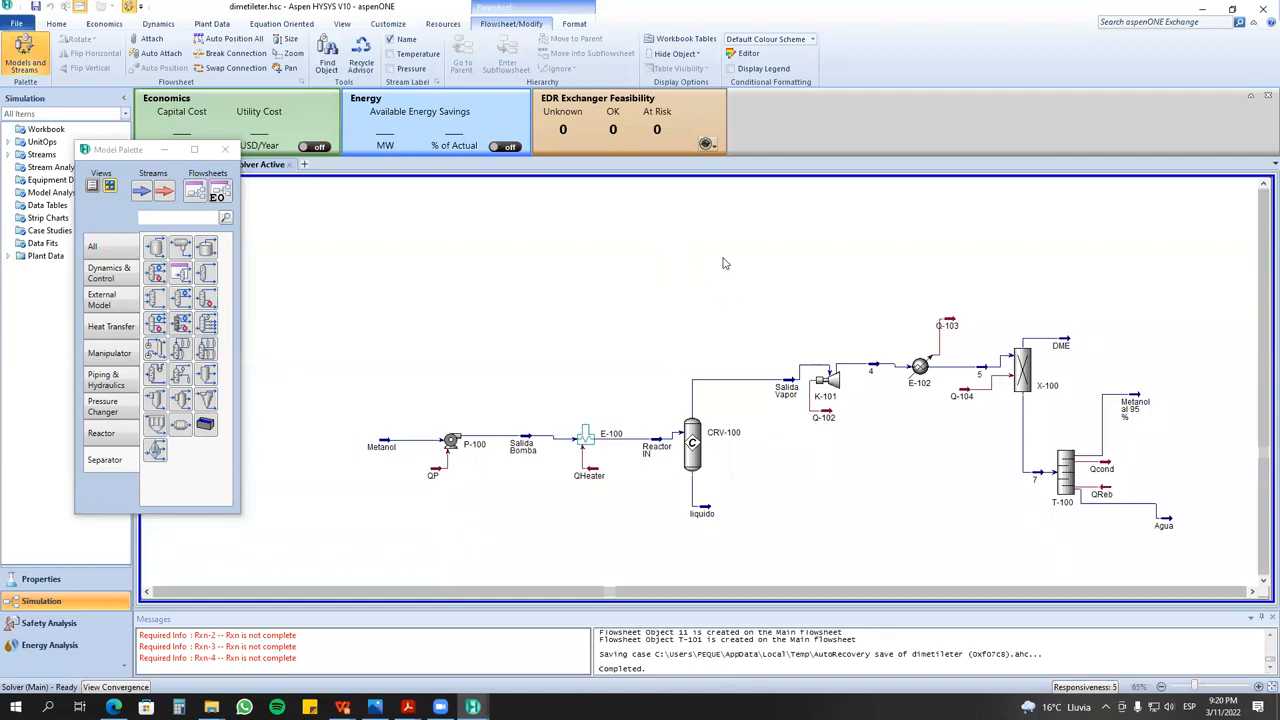
- Insert the Material Streams workbook table below the flowsheet and look over its stream data
left_click_drag(101, 150, 90, 189)
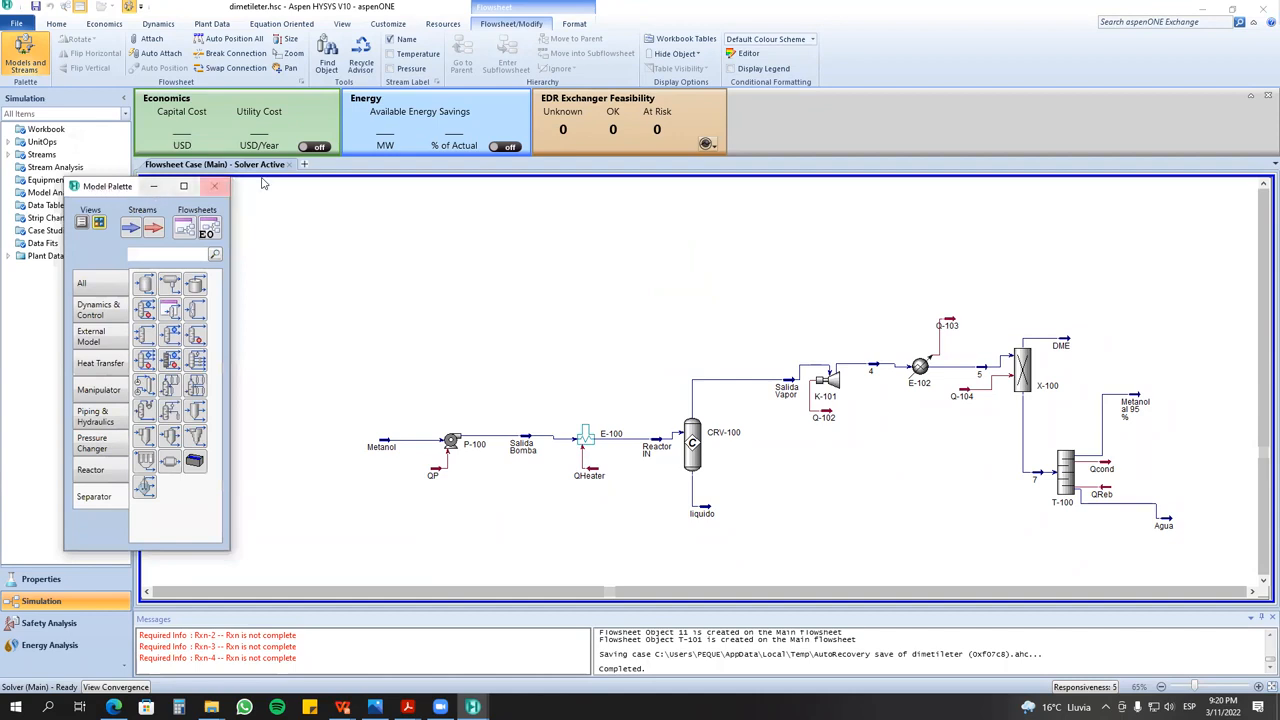
left_click(683, 39)
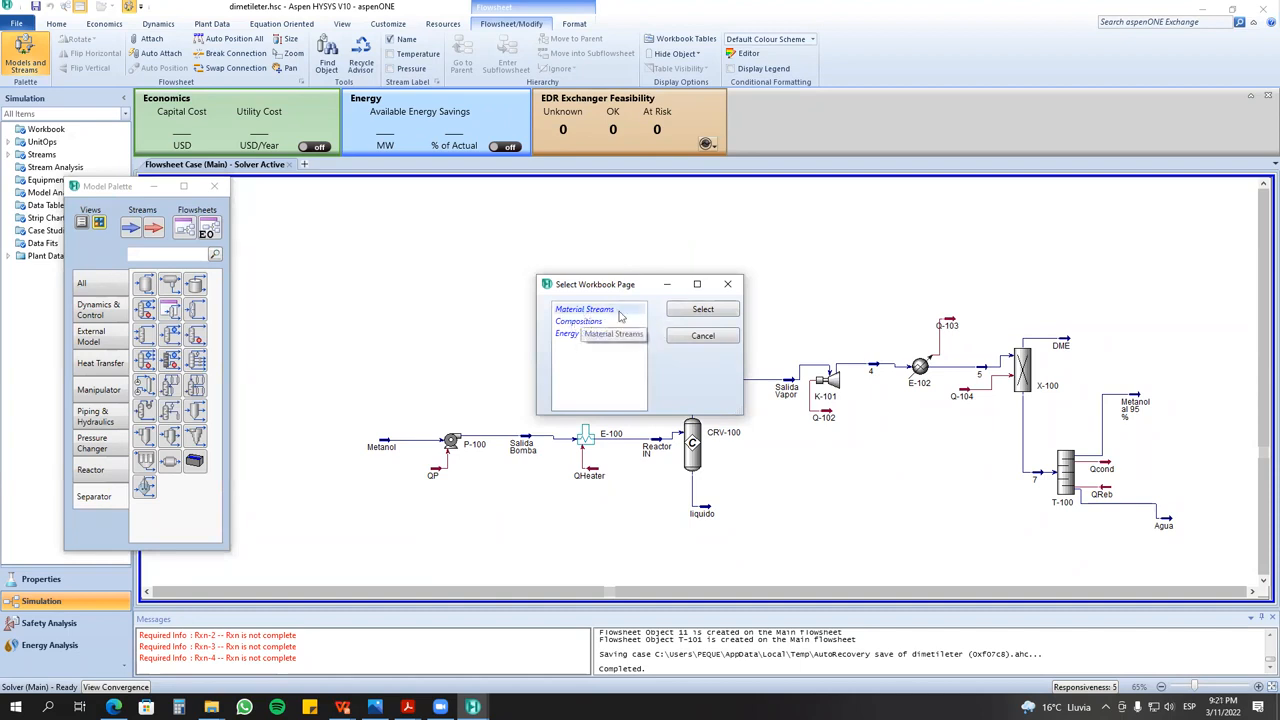
left_click(703, 309)
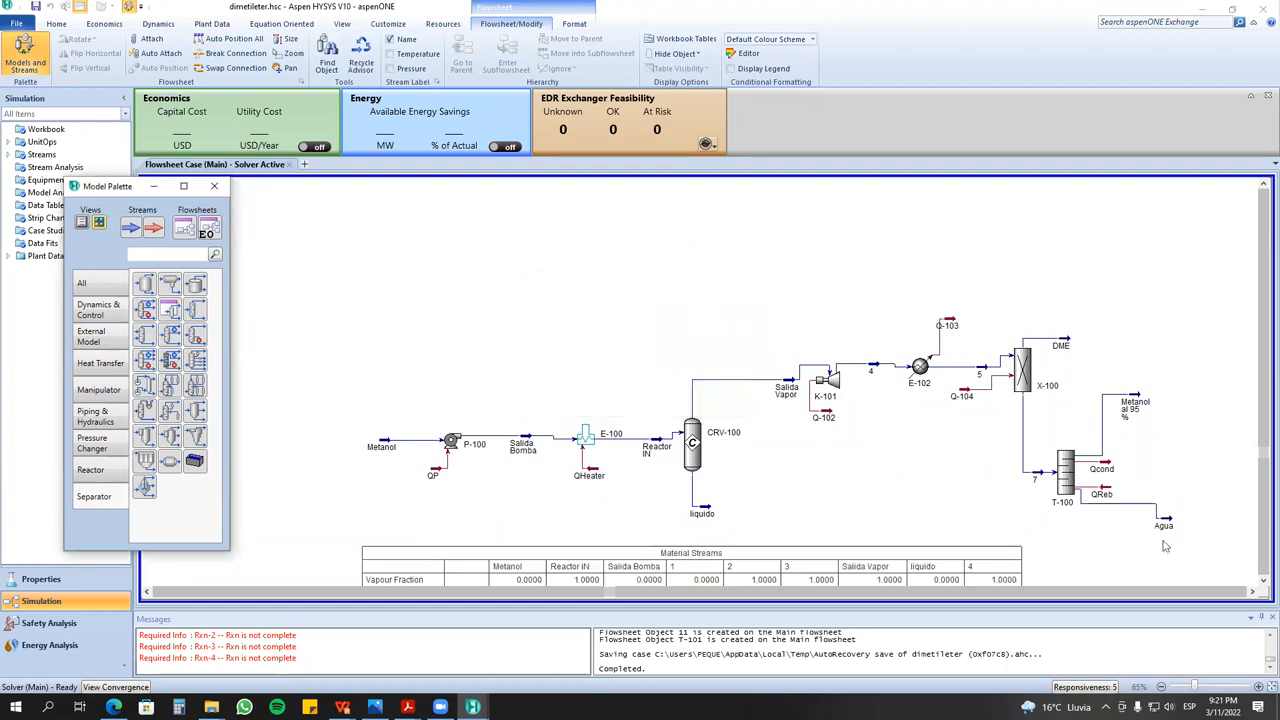
left_click(1264, 581)
scroll(998, 555, "up", 1)
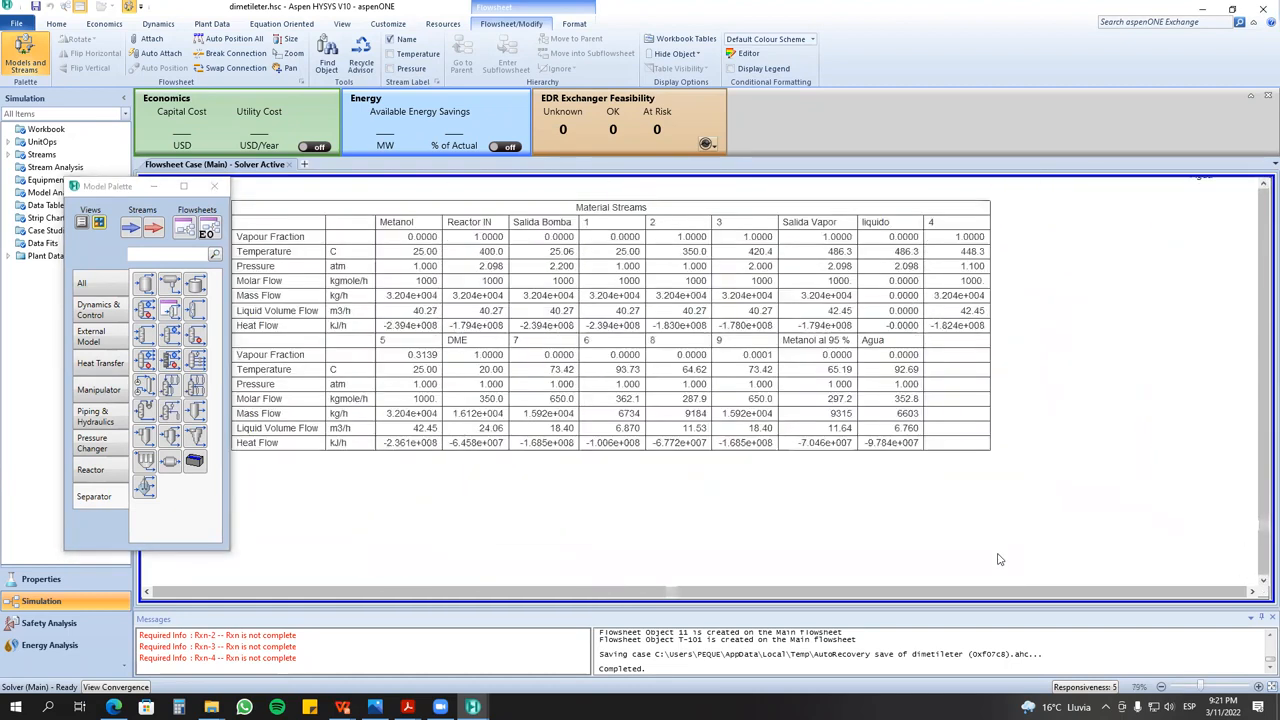
scroll(880, 470, "down", 1)
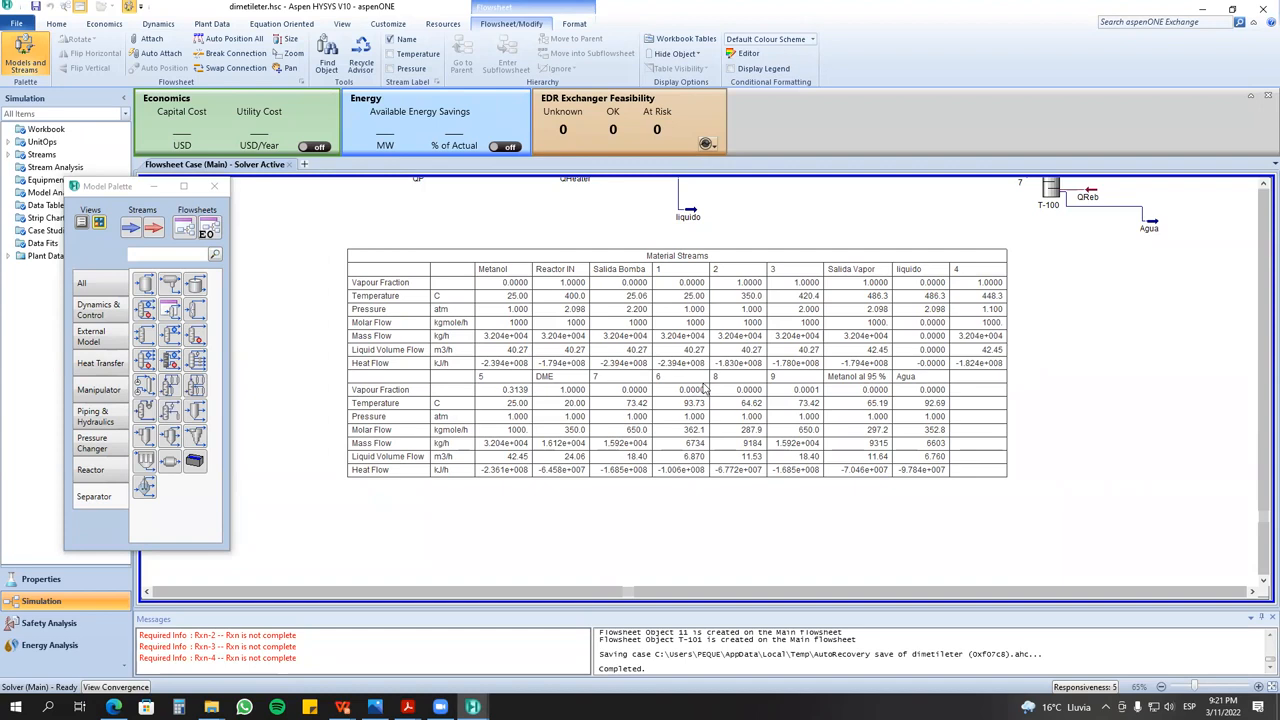
- Insert the Compositions workbook table, place it below the Material Streams table and look over its mole fractions
scroll(703, 387, "down", 1)
left_click(672, 38)
left_click(583, 322)
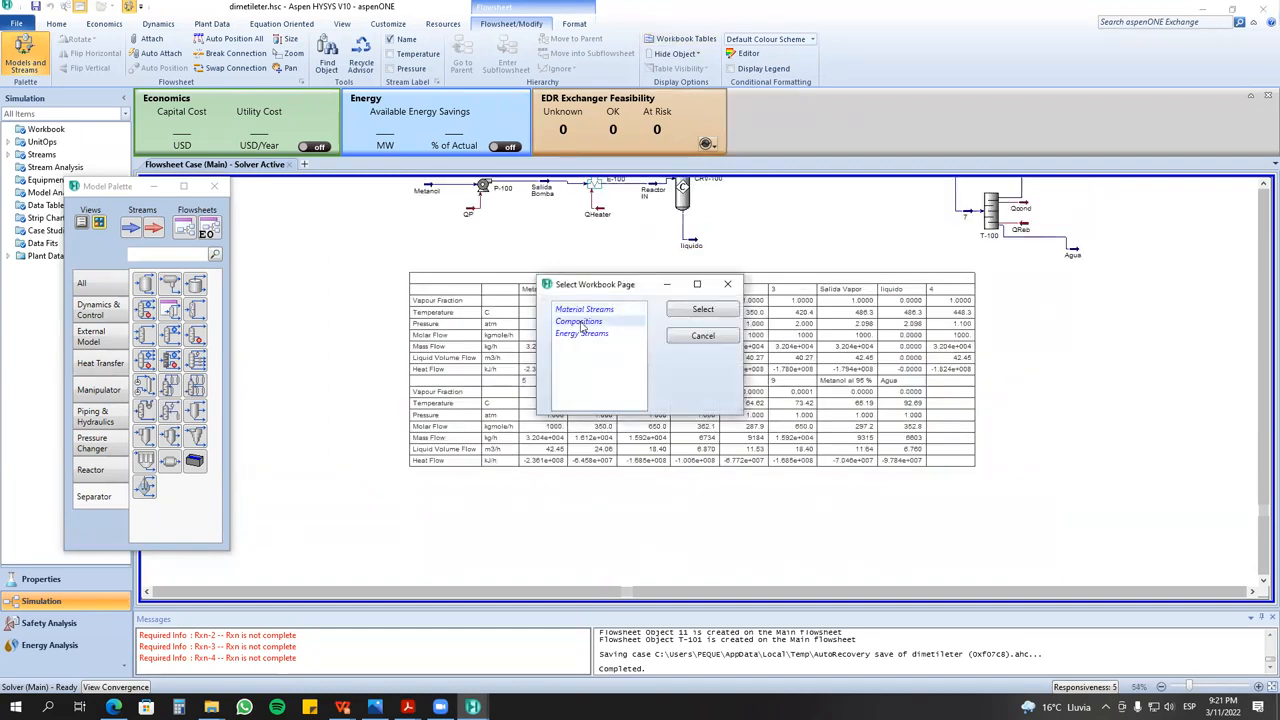
left_click(703, 310)
left_click_drag(687, 326, 740, 533)
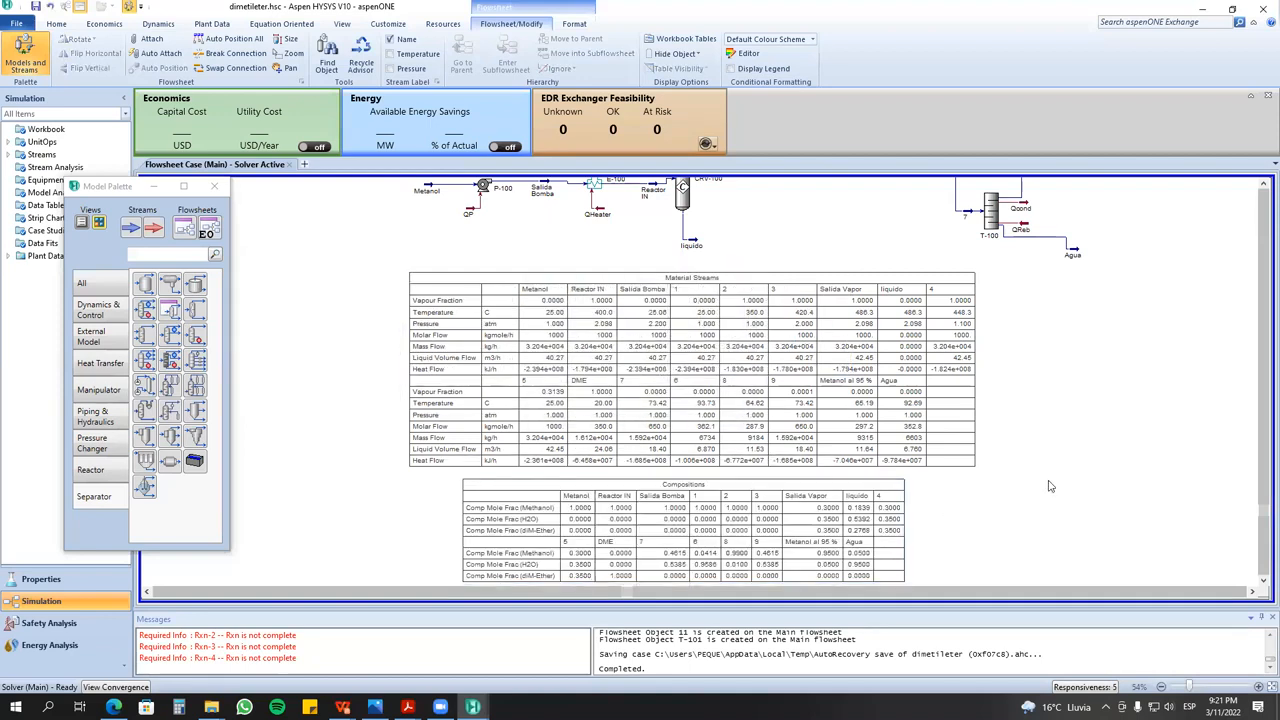
left_click(1263, 583)
scroll(825, 479, "up", 1)
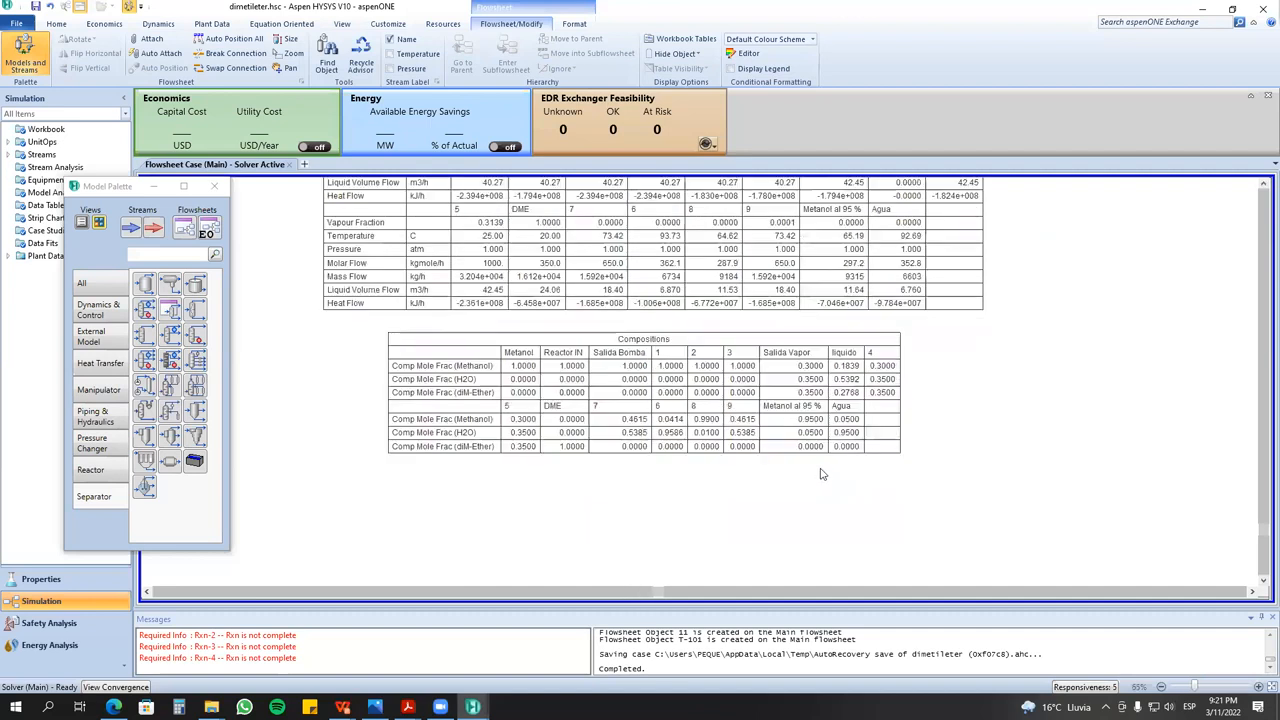
scroll(912, 447, "down", 1)
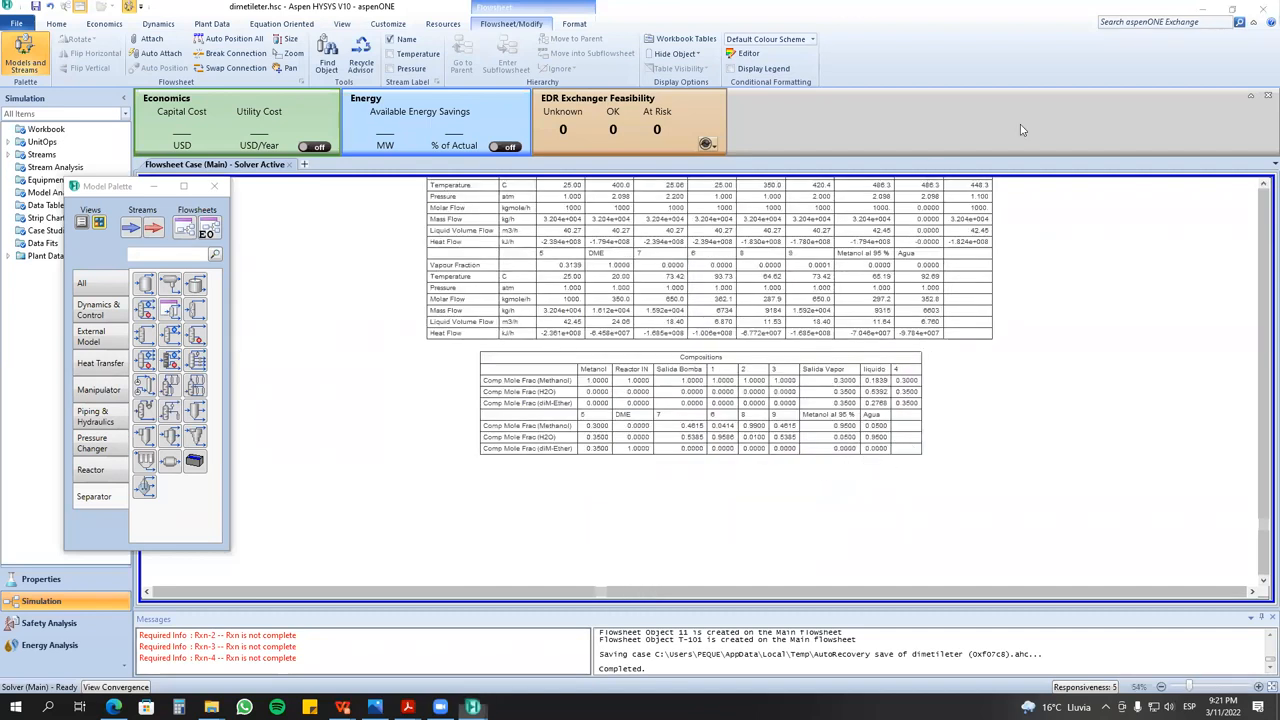
- Toggle the temperature and pressure values on the stream labels on and back off
left_click(1263, 183)
left_click(1263, 183)
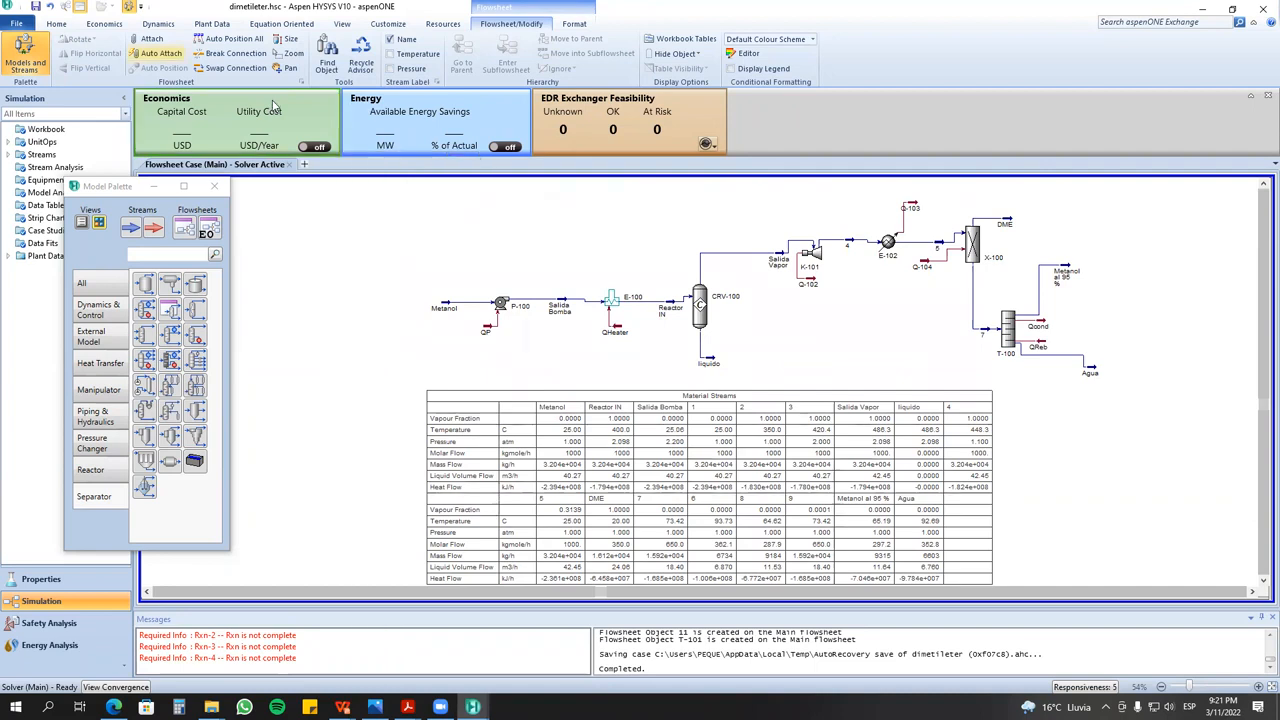
left_click(391, 55)
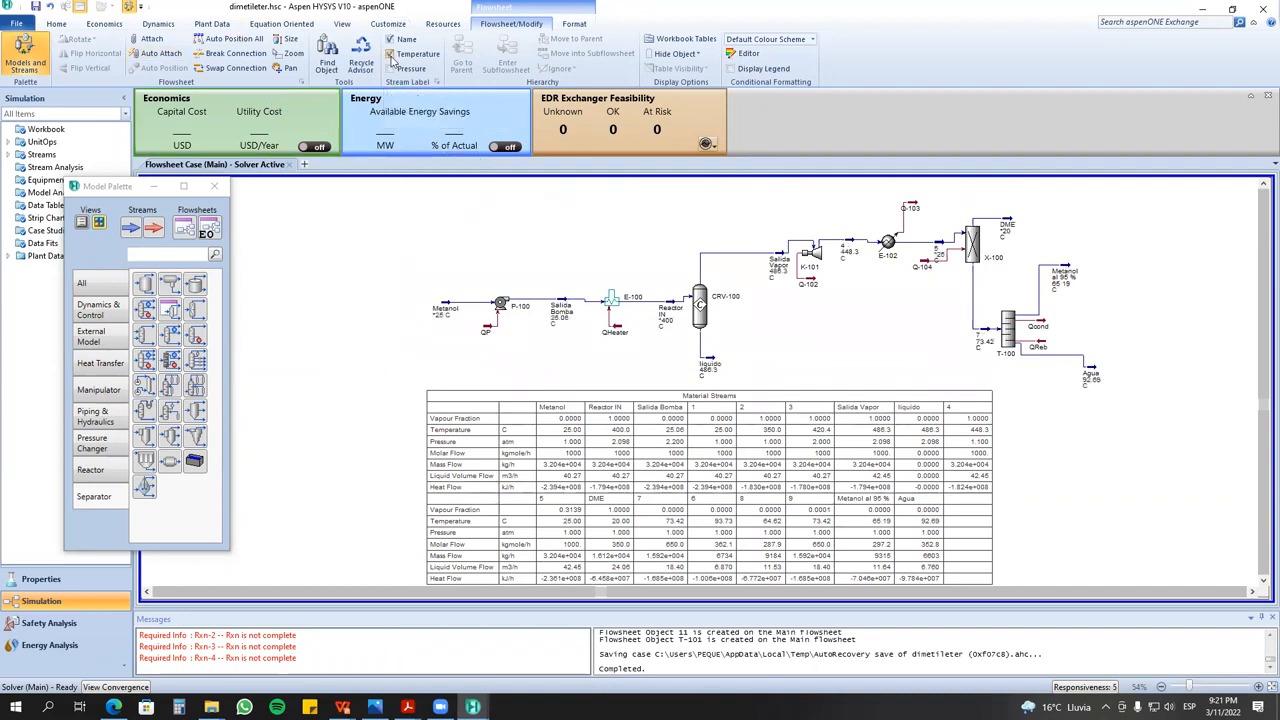
left_click(391, 68)
left_click(391, 55)
left_click(391, 68)
left_click(390, 25)
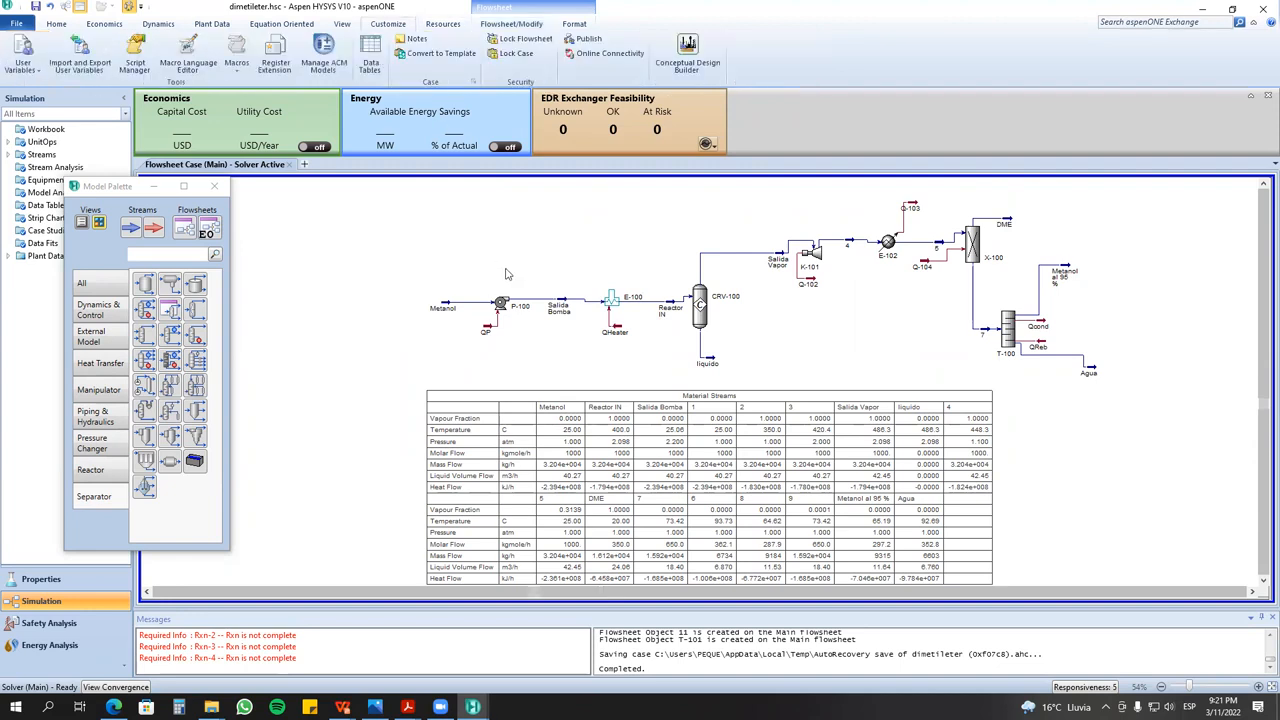
scroll(505, 270, "up", 3)
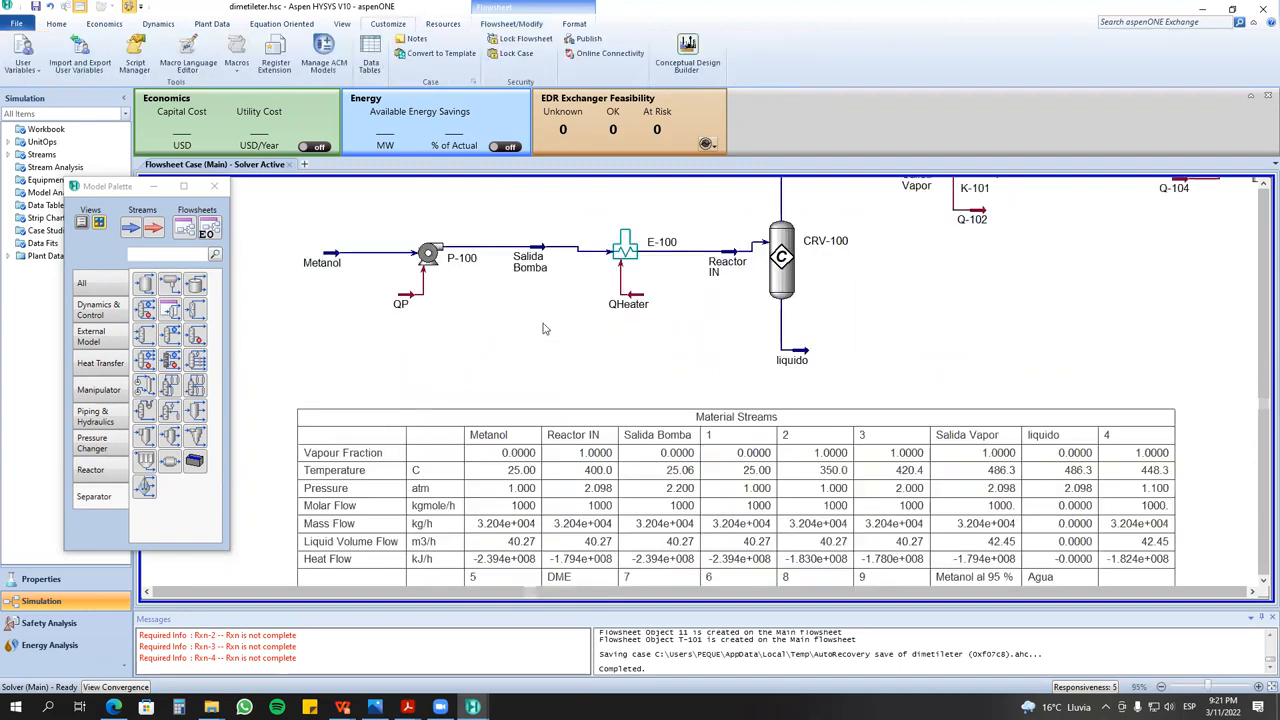
left_click(510, 23)
left_click(391, 68)
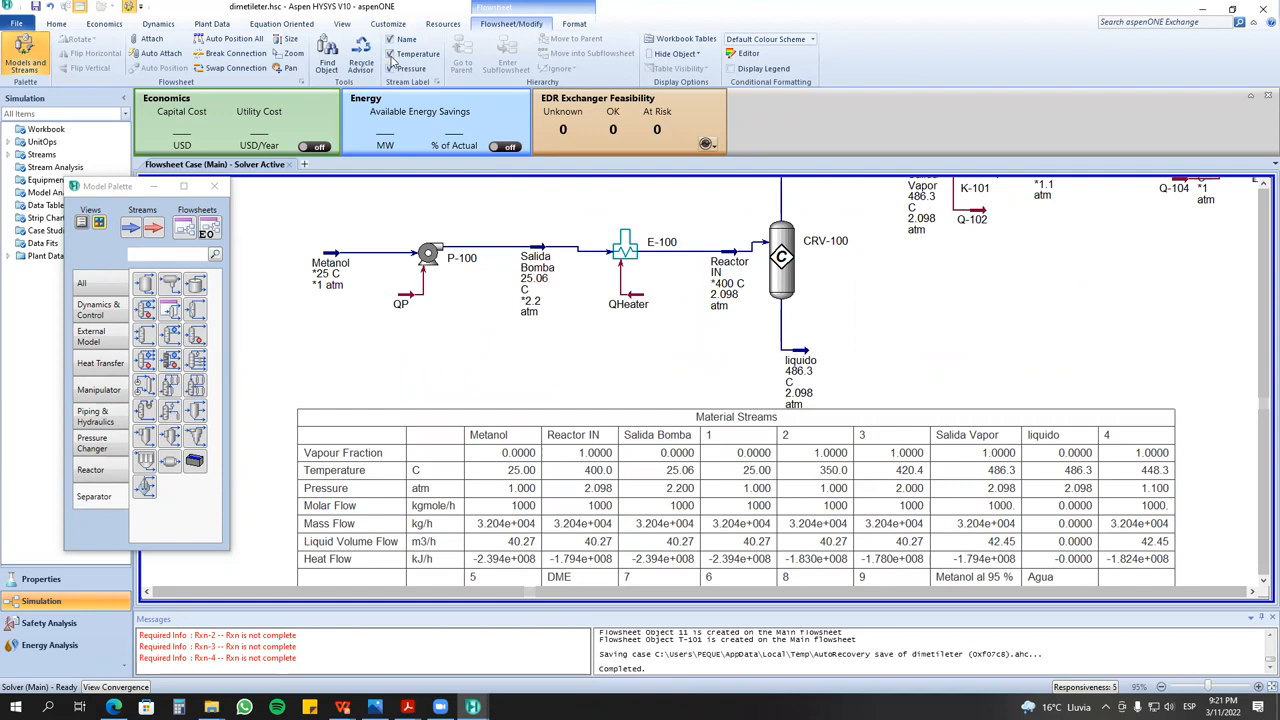
left_click(391, 69)
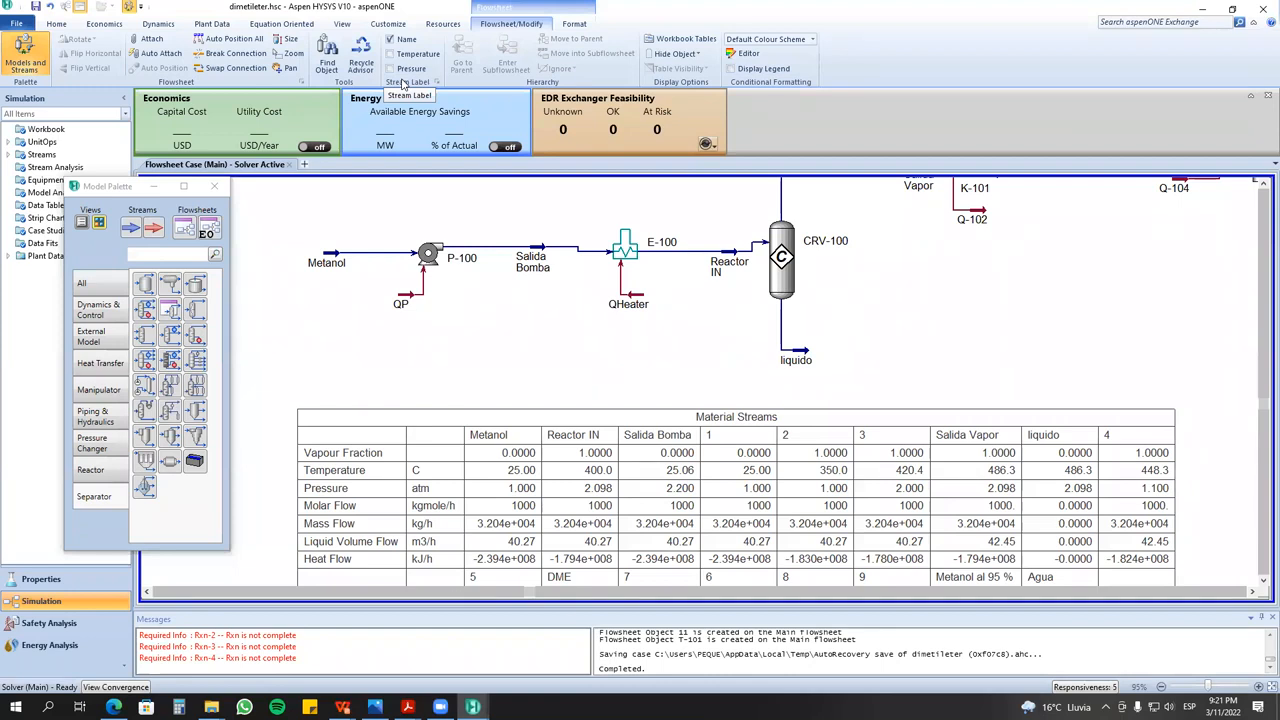
- Try flipping pump P-100 vertically and rotating it on the flowsheet
left_click(429, 254)
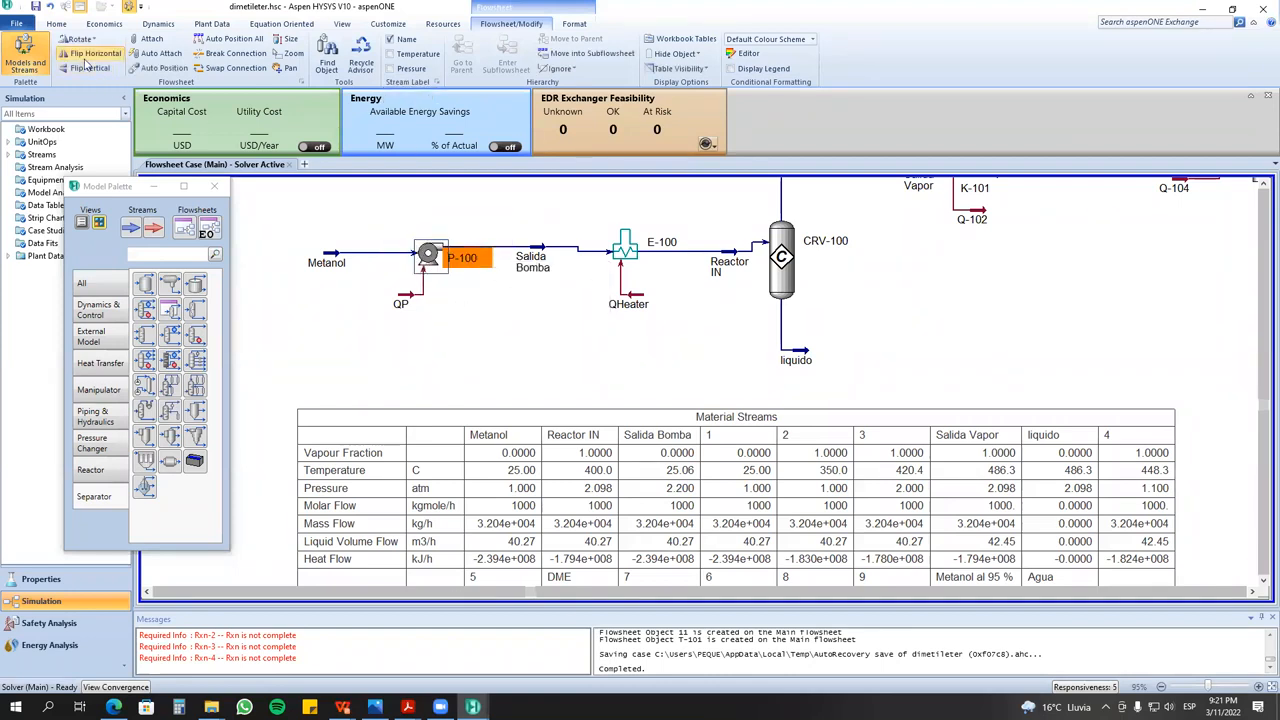
left_click(96, 71)
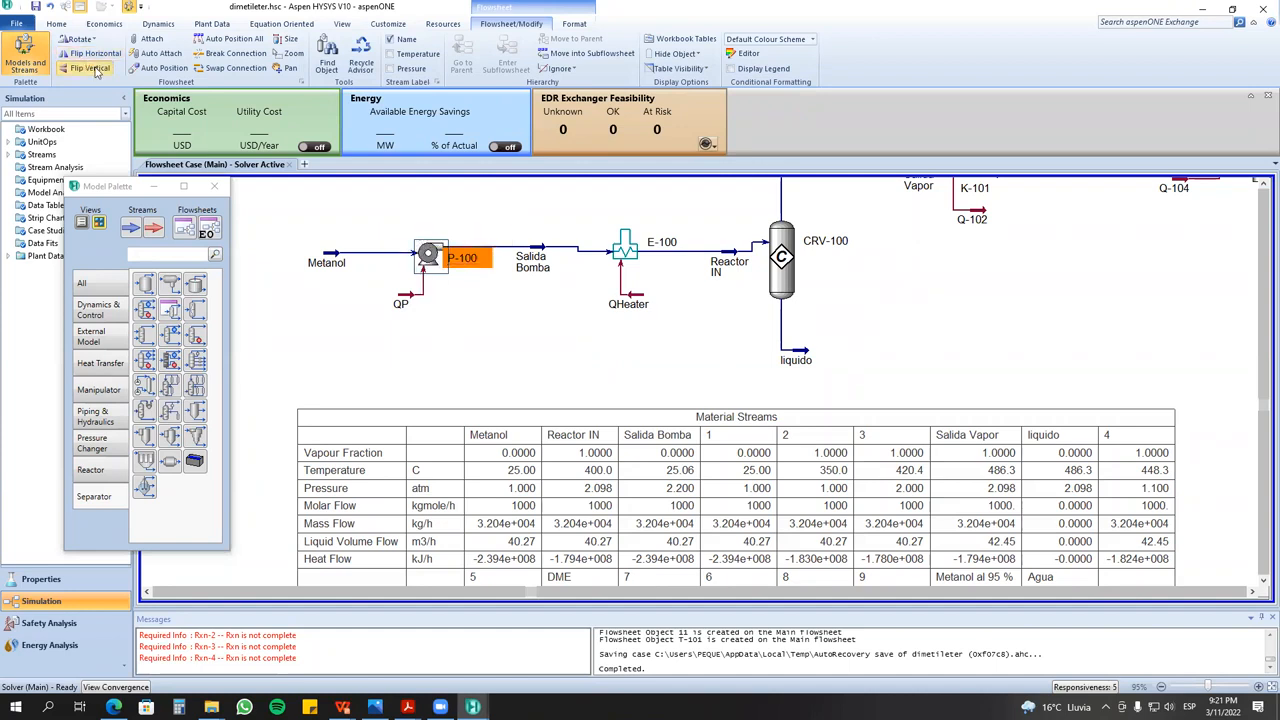
left_click(79, 41)
left_click(79, 41)
left_click(79, 41)
left_click(79, 41)
left_click(300, 186)
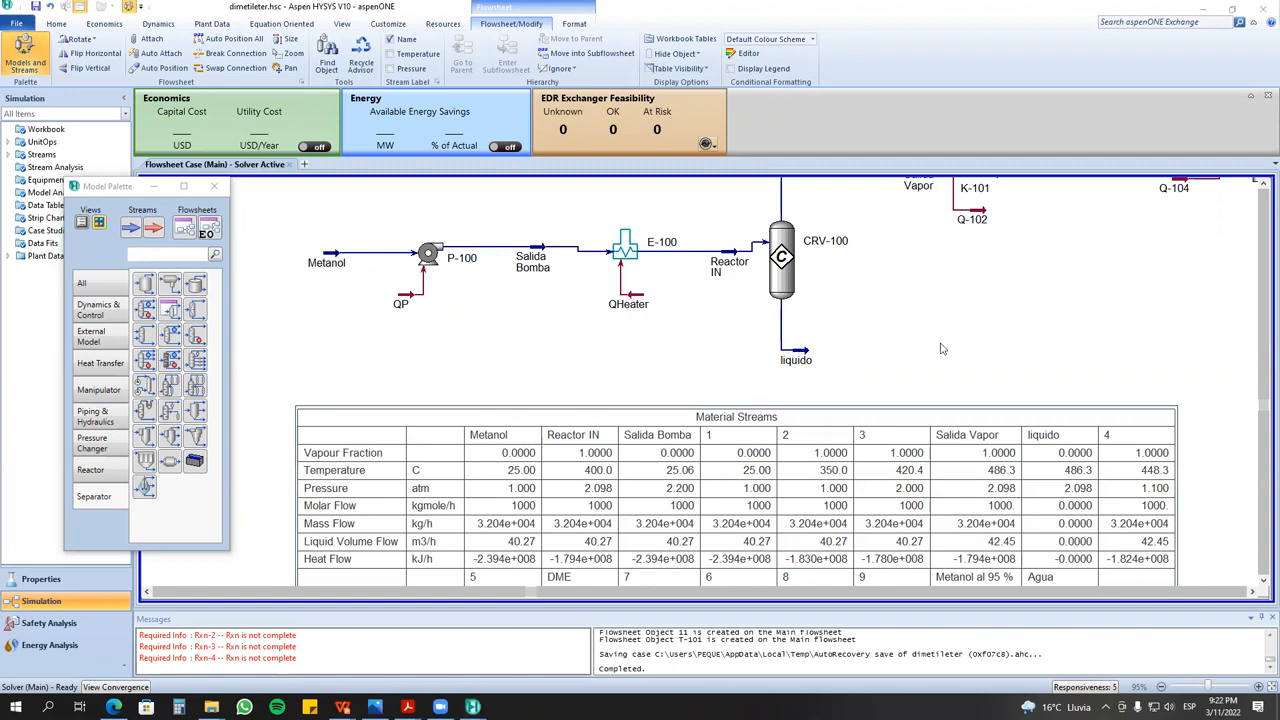
left_click(605, 333)
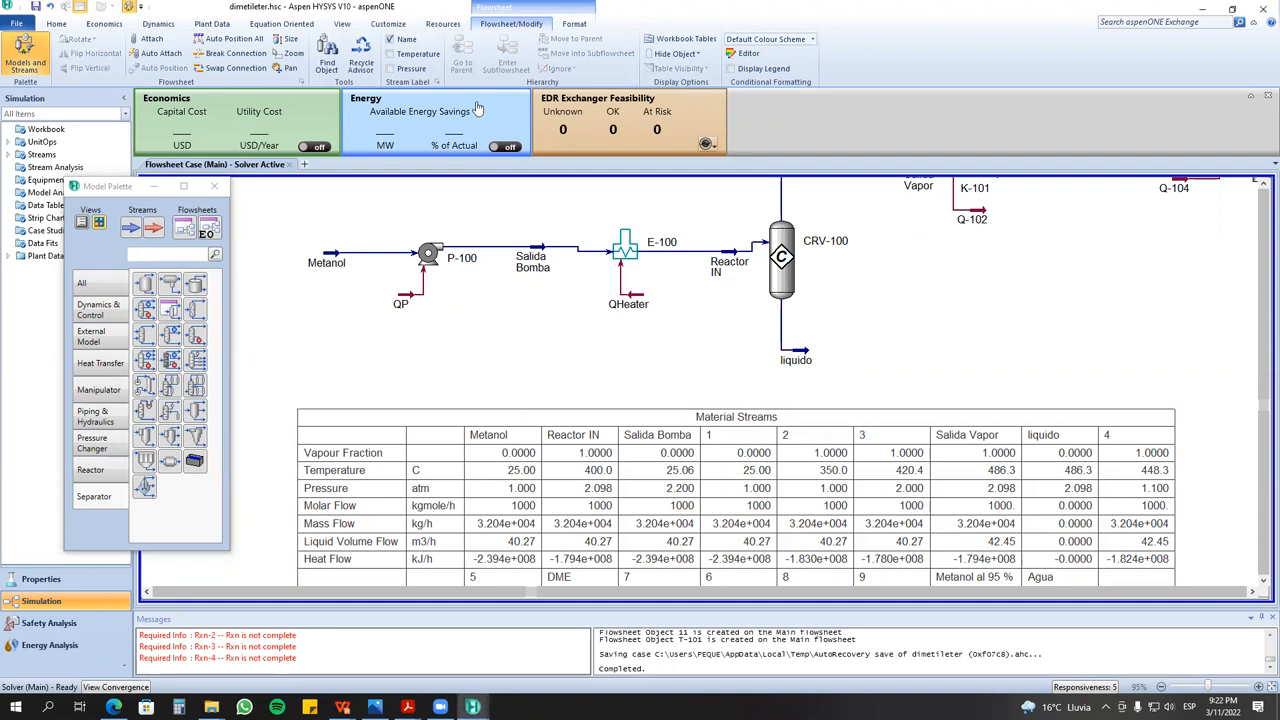
- Open the model summary grid for the material streams and move the Model Palette clear of it
left_click(56, 26)
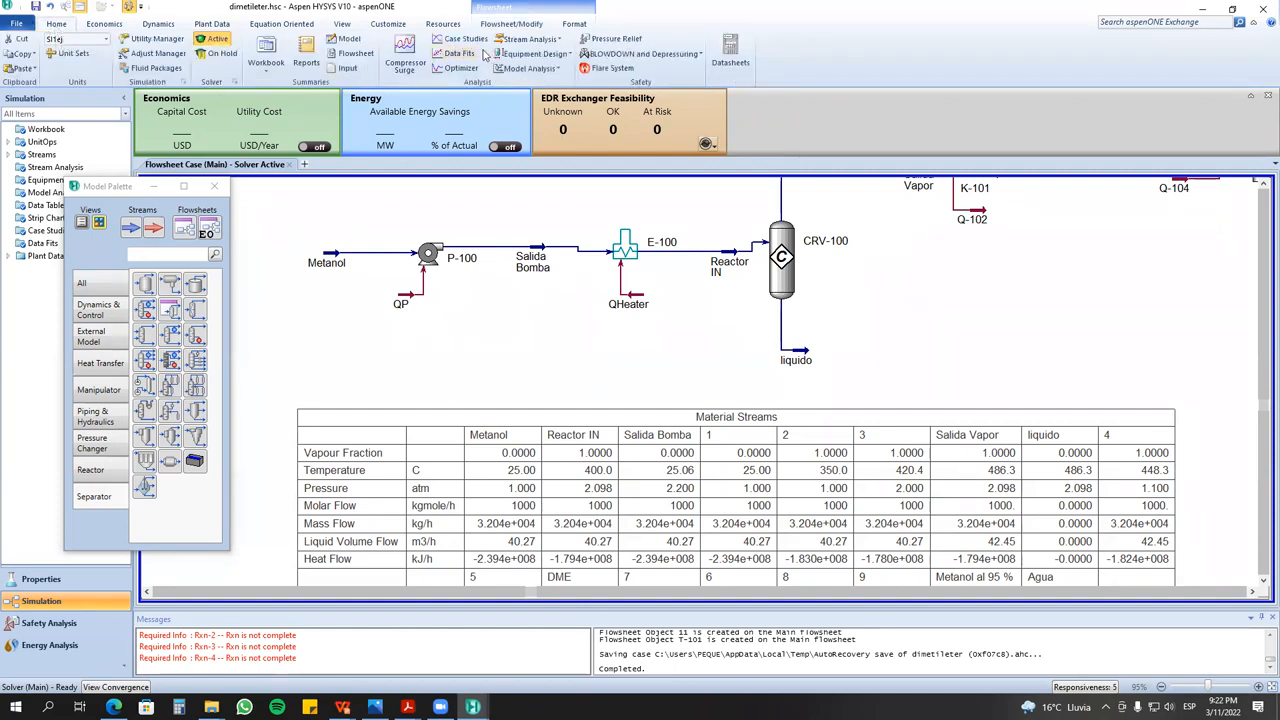
left_click(348, 40)
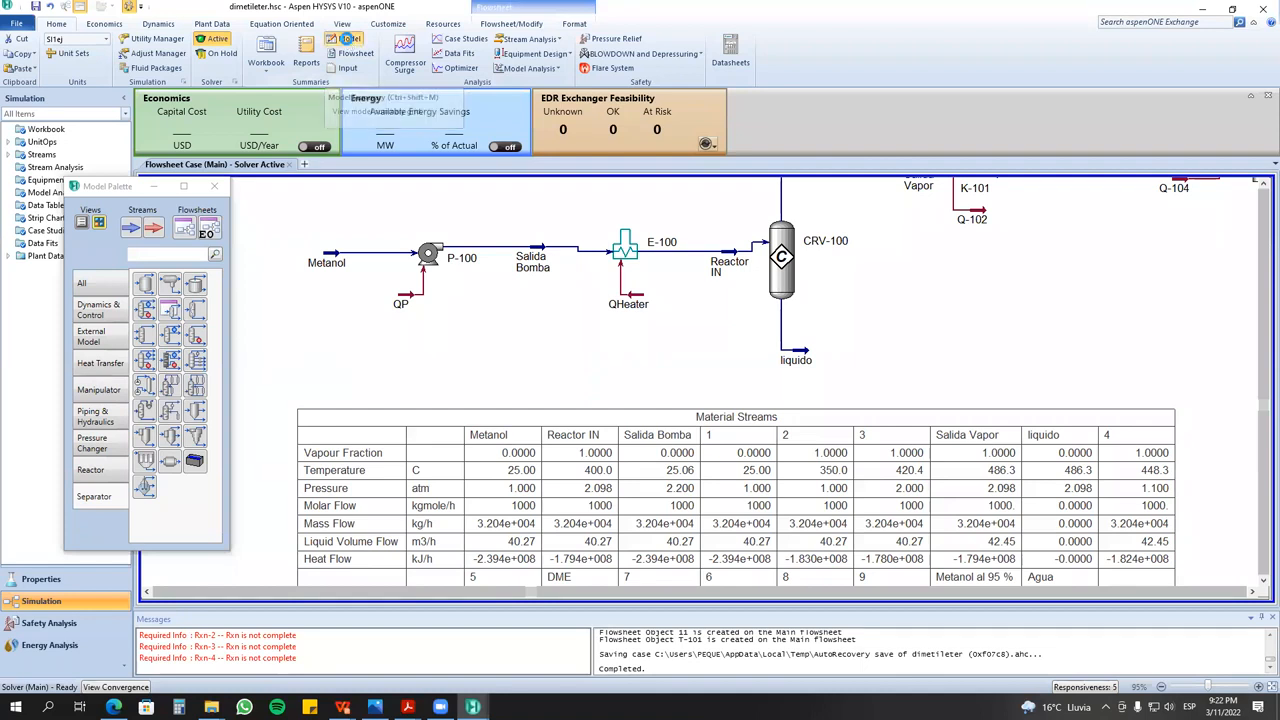
left_click(125, 189)
left_click_drag(125, 189, 34, 276)
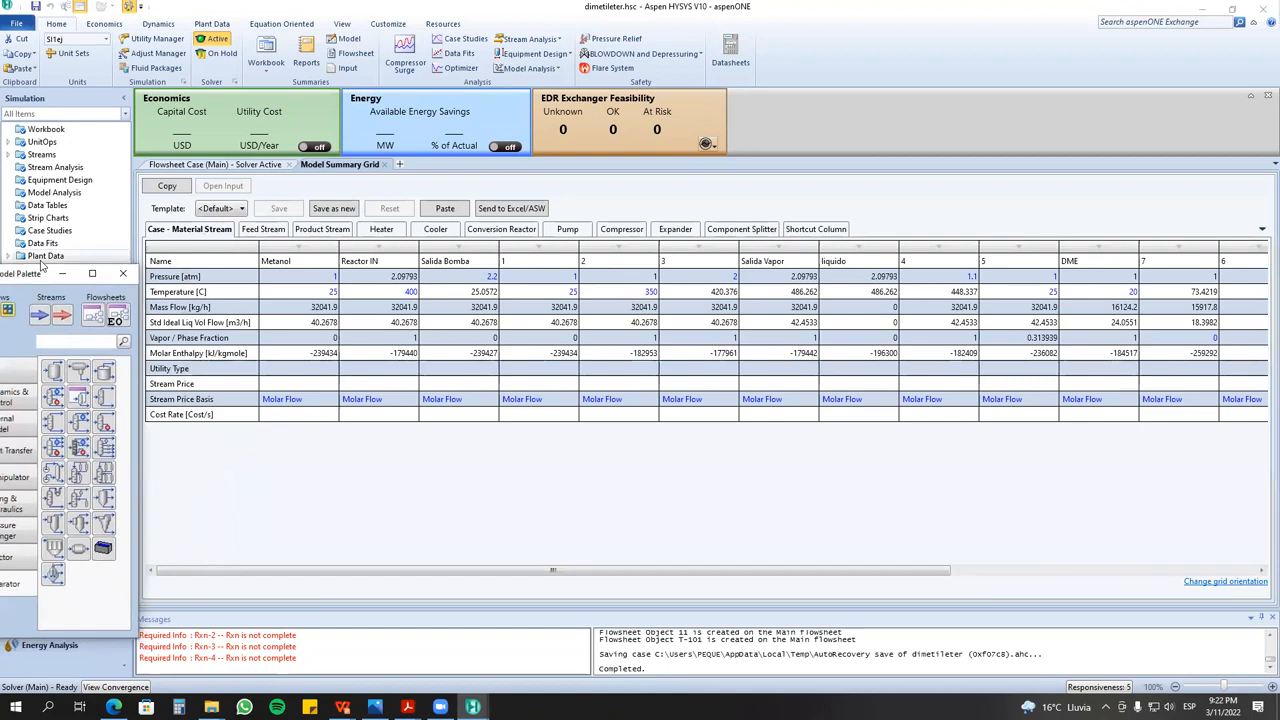
left_click(617, 219)
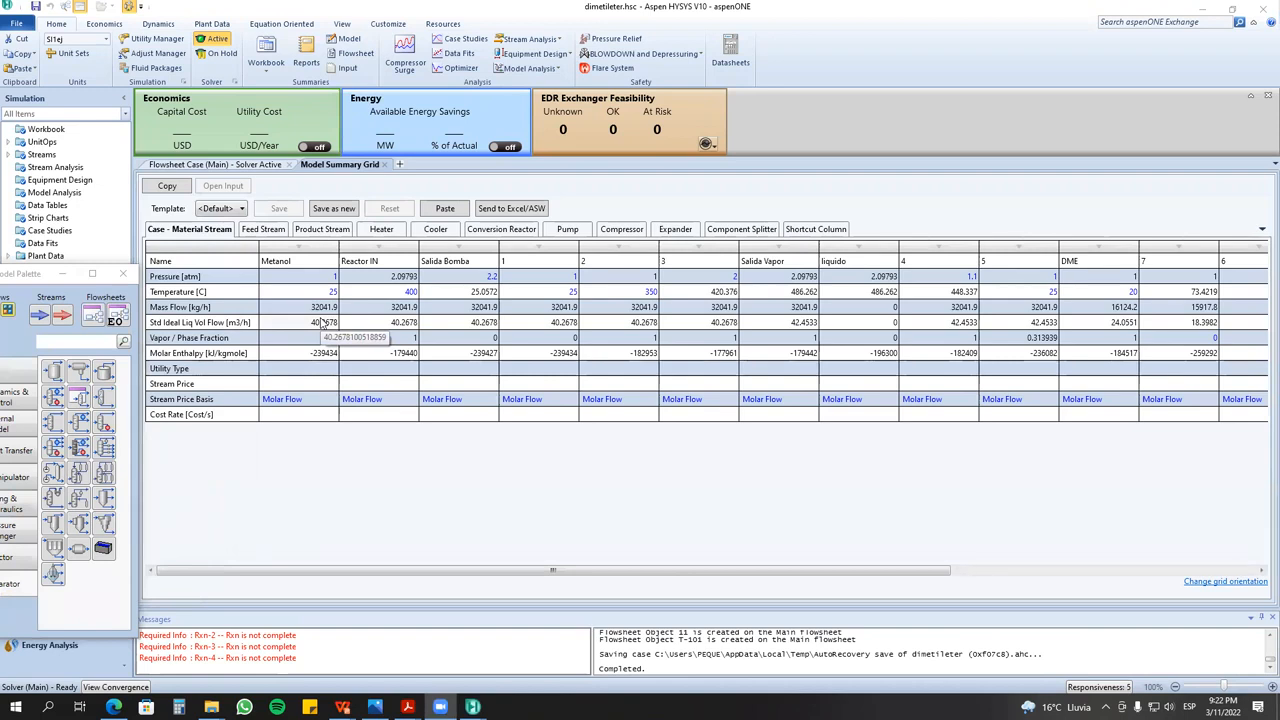
- Look through the Feed Stream, Product Stream, Heater, Cooler and Conversion Reactor grids of the model summary and return to the Material Stream grid
left_click(257, 231)
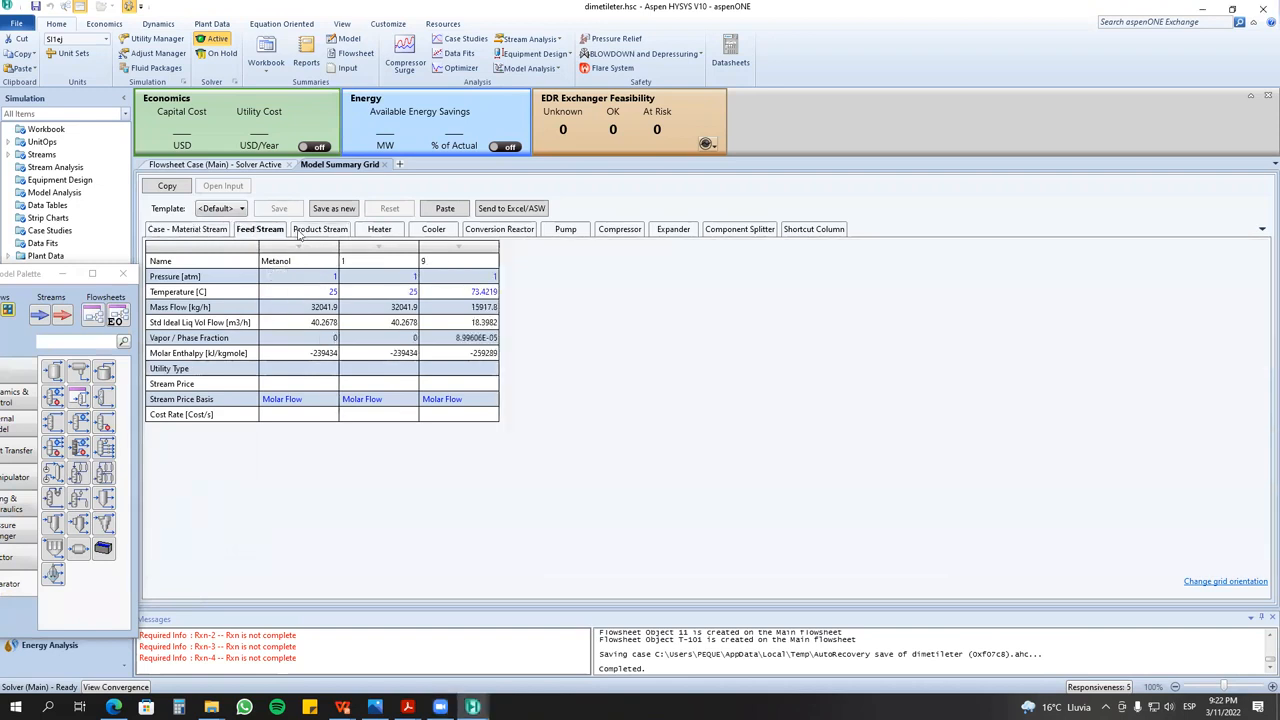
left_click(302, 230)
left_click(380, 231)
left_click(436, 231)
left_click(494, 231)
left_click(185, 232)
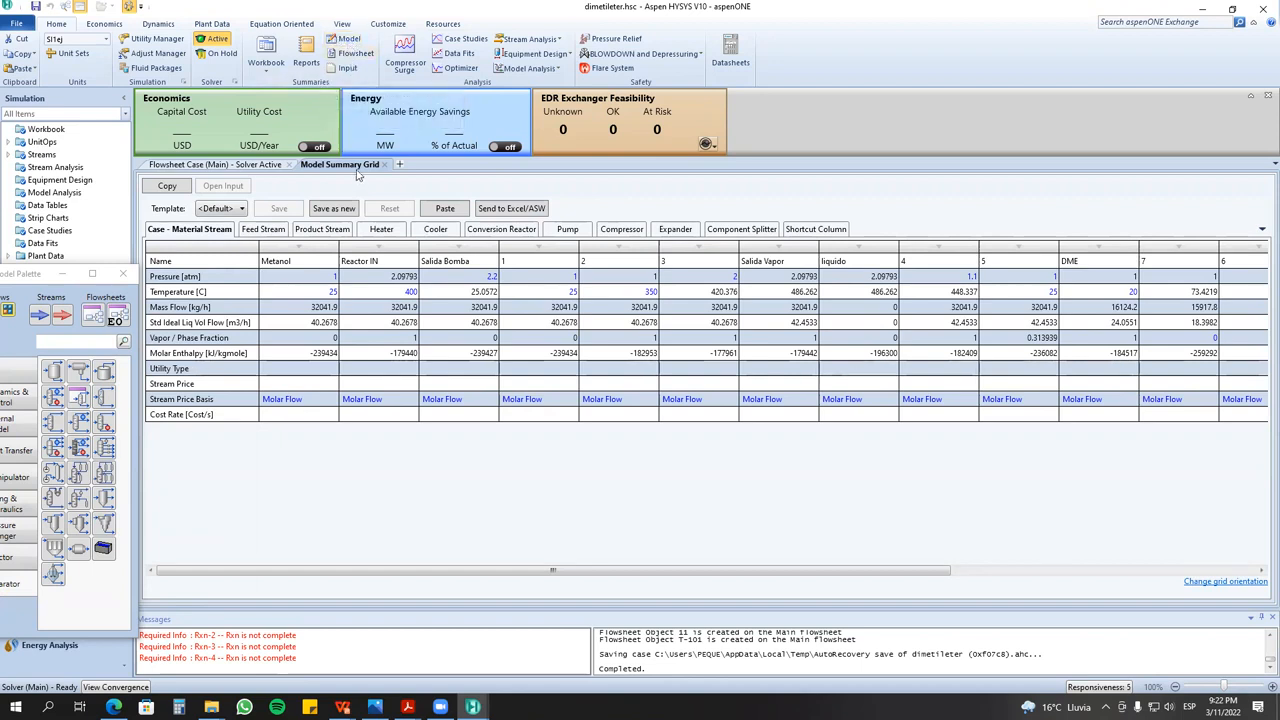
- Try to send the Material Stream grid to Excel, check the open spreadsheet and presentation in WPS Office and minimize it
left_click(498, 212)
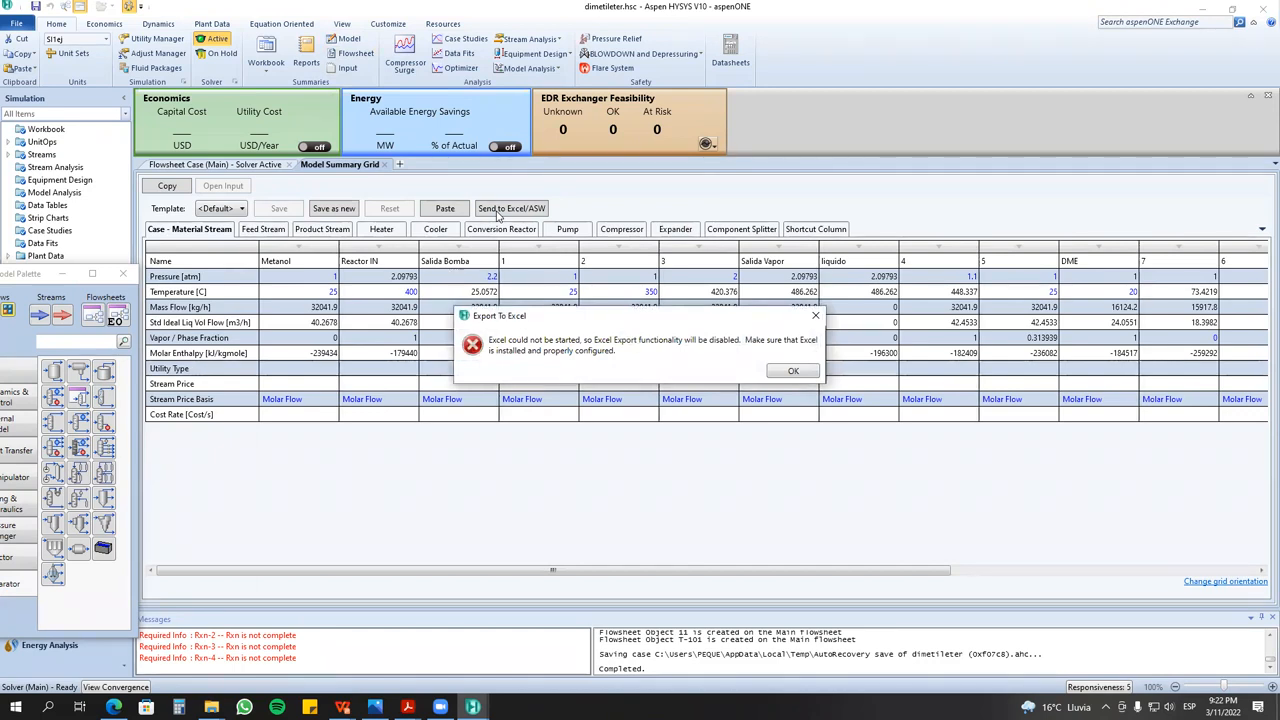
left_click(815, 315)
mouse_move(342, 707)
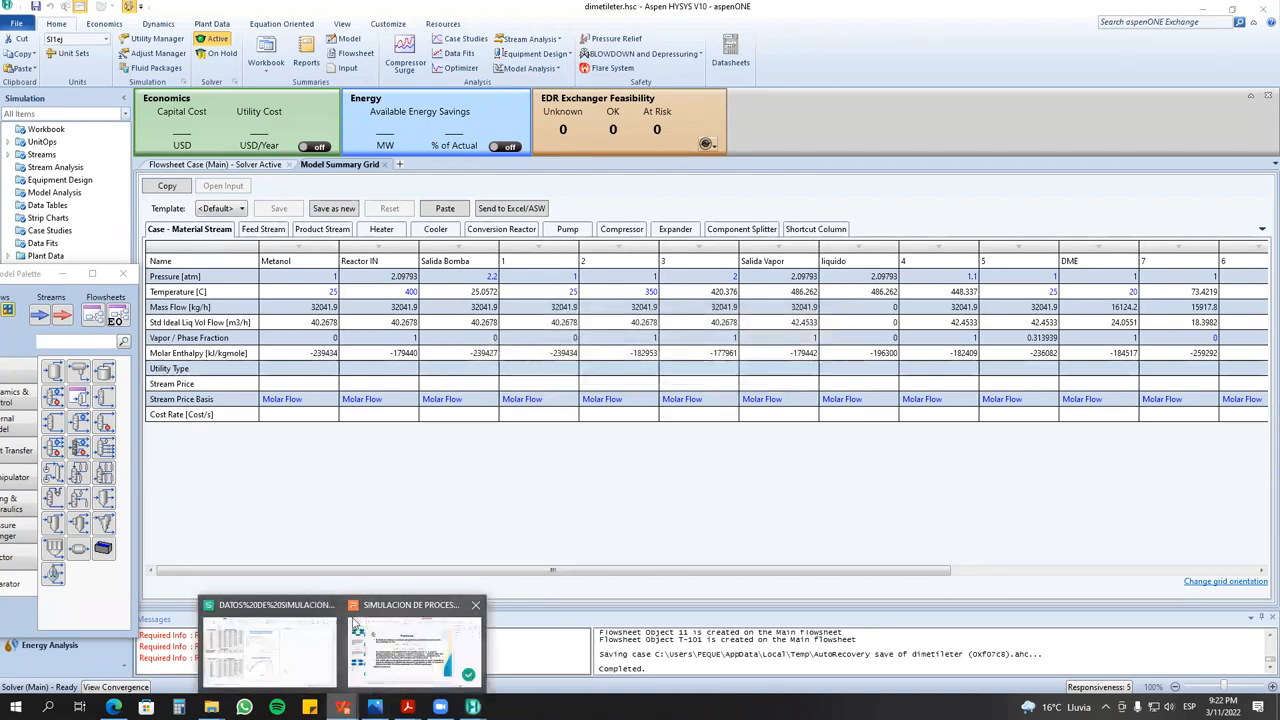
left_click(273, 610)
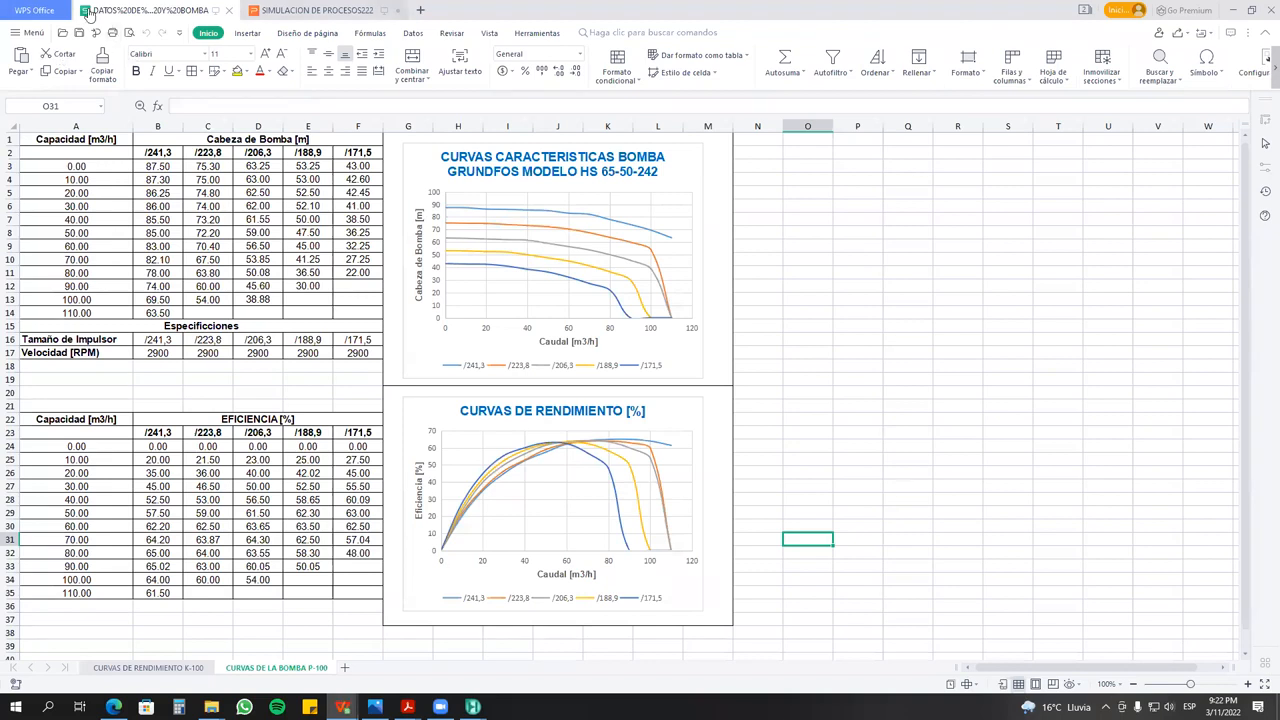
left_click(289, 8)
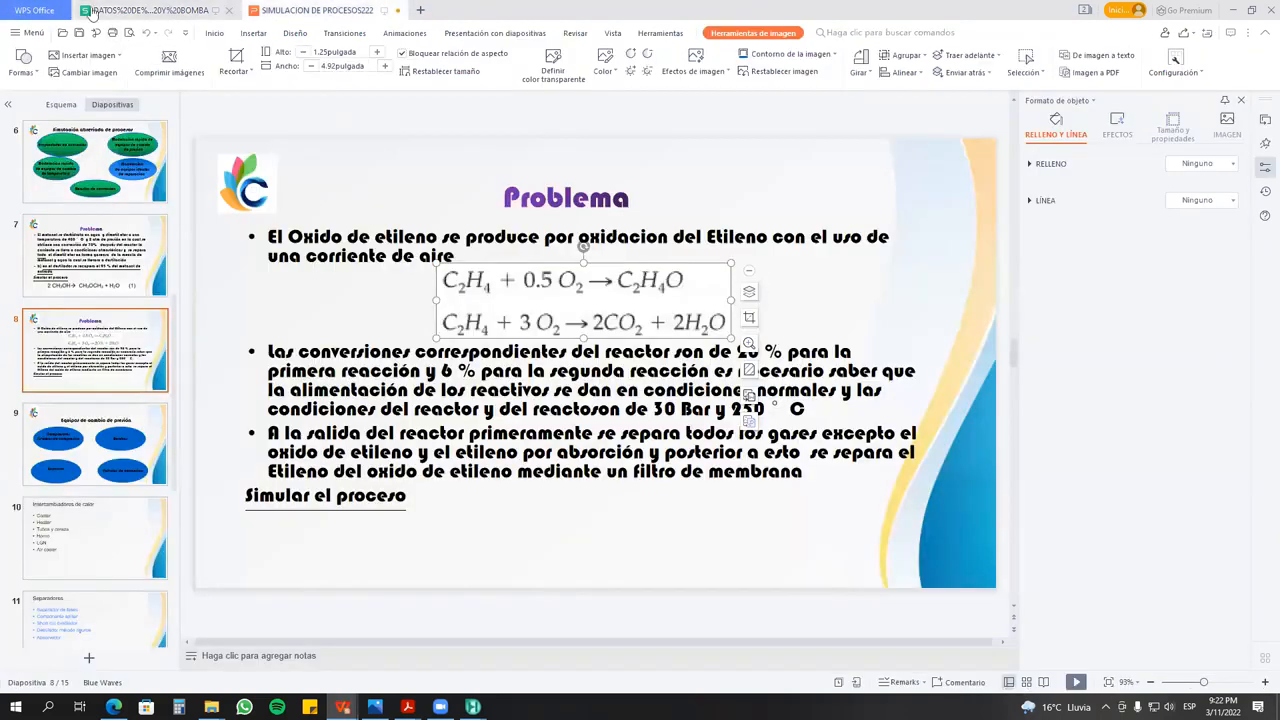
left_click(1231, 10)
- Try the Excel export of the Material Stream grid again and dismiss the message
left_click(515, 210)
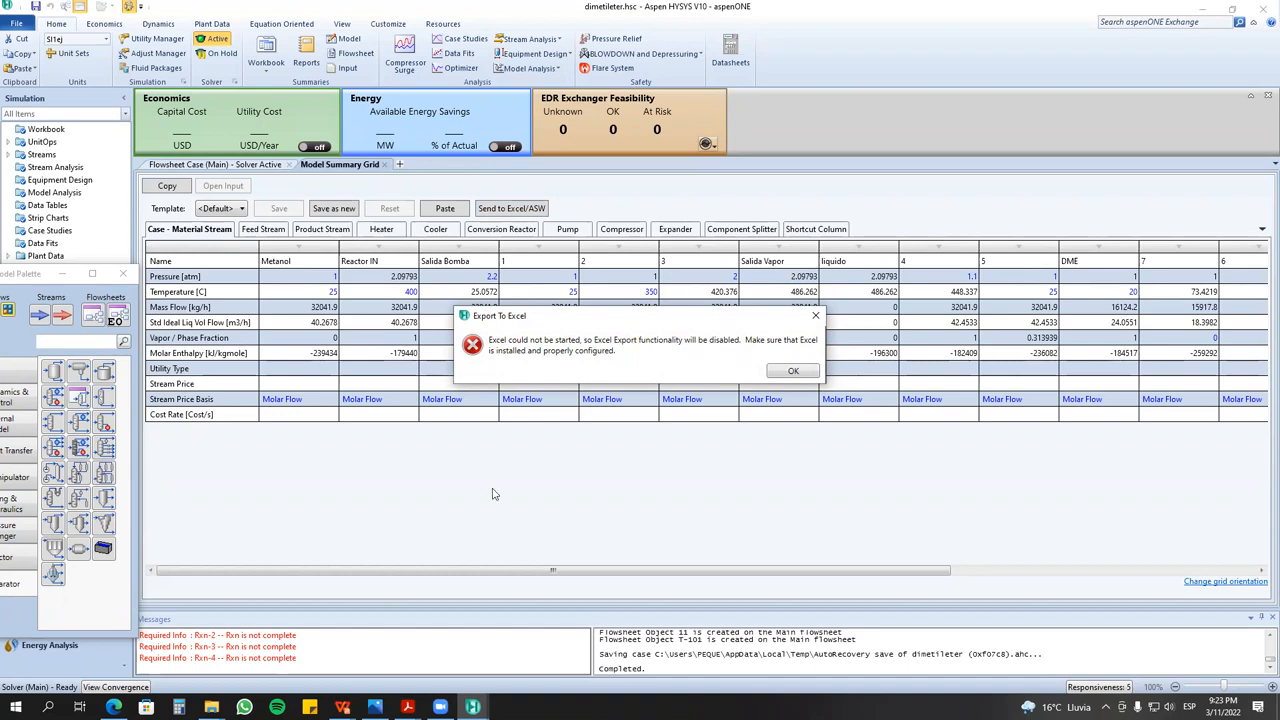
left_click(342, 707)
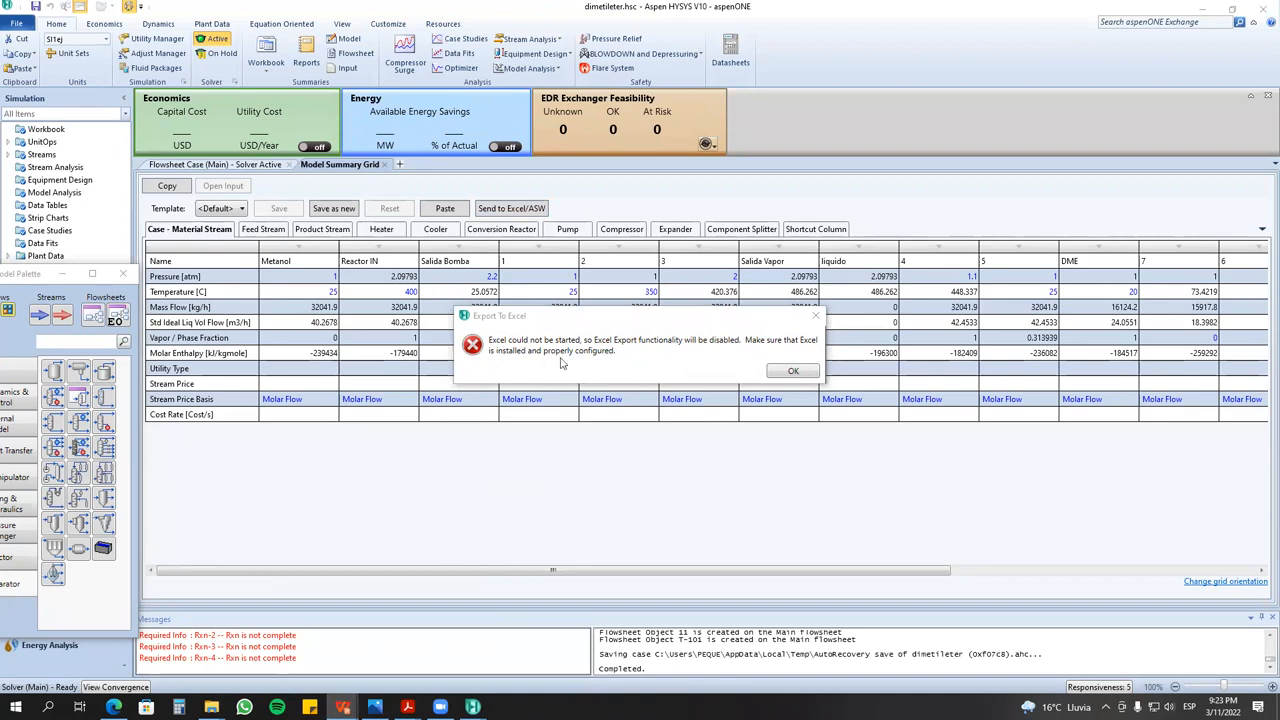
left_click(798, 376)
- Switch to WPS Office, open a new document start page, close it and return to the model summary grid in Aspen HYSYS
mouse_move(343, 707)
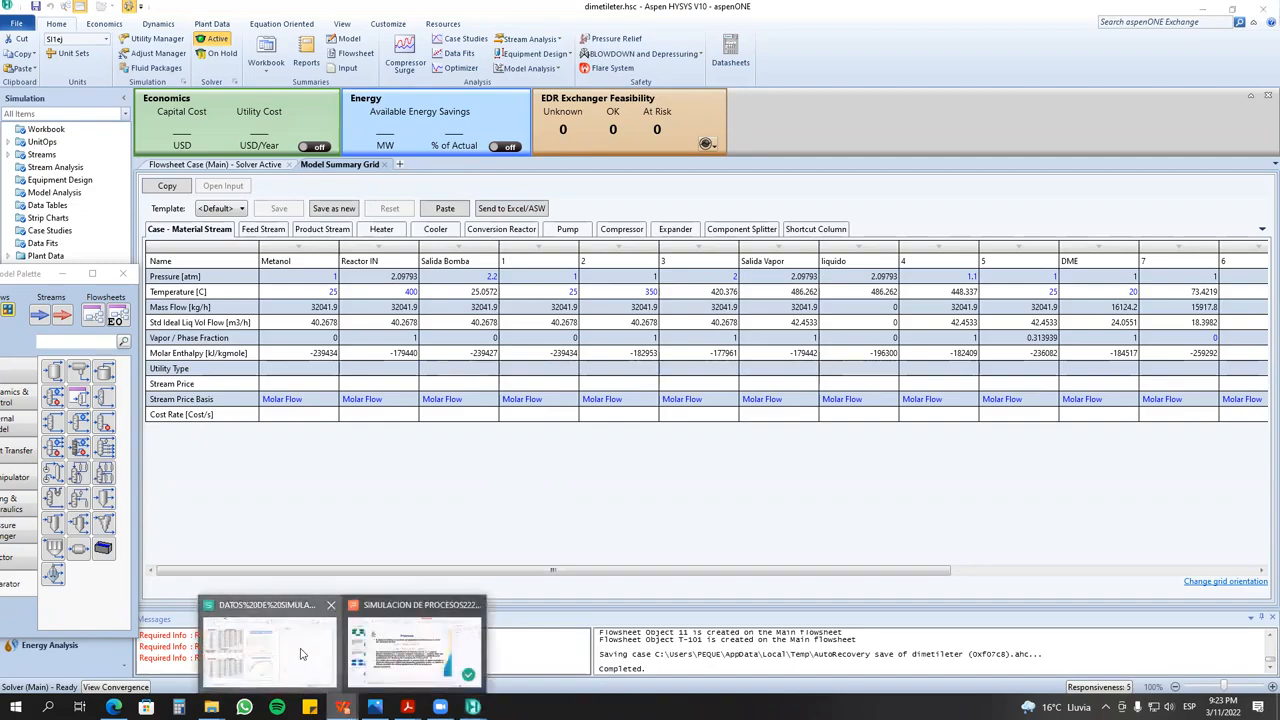
left_click(301, 655)
left_click(315, 10)
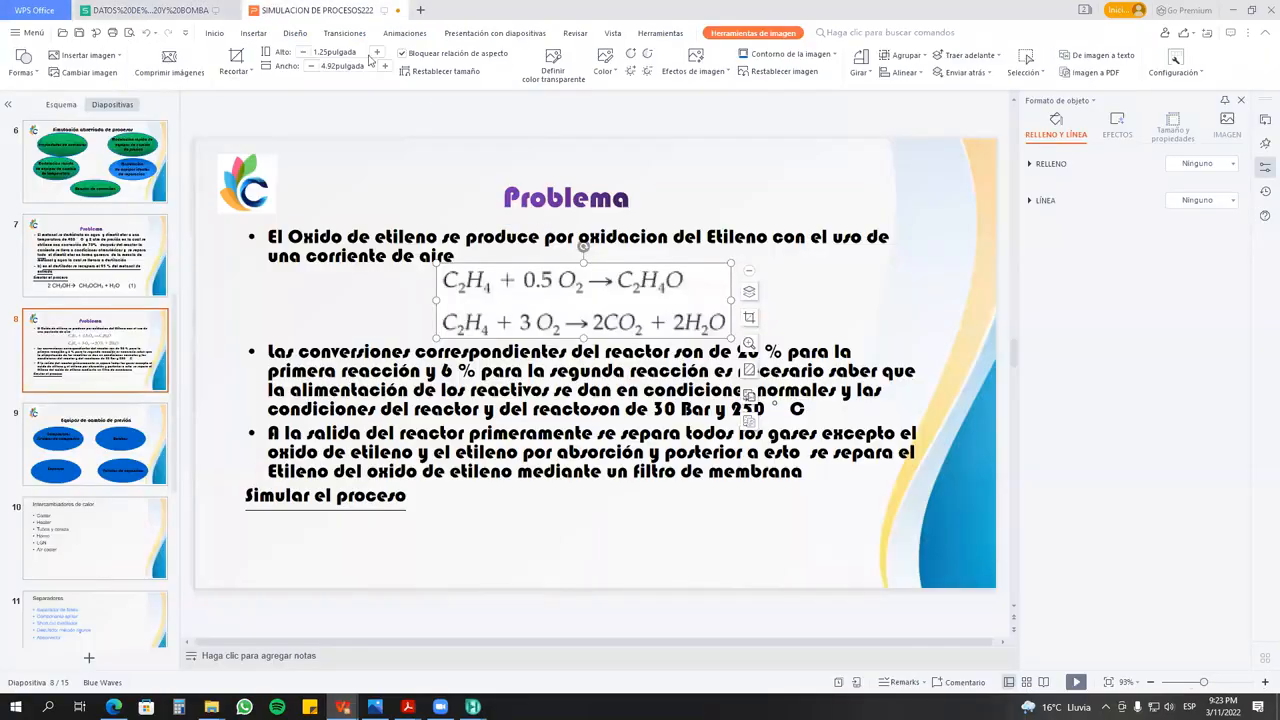
left_click(420, 10)
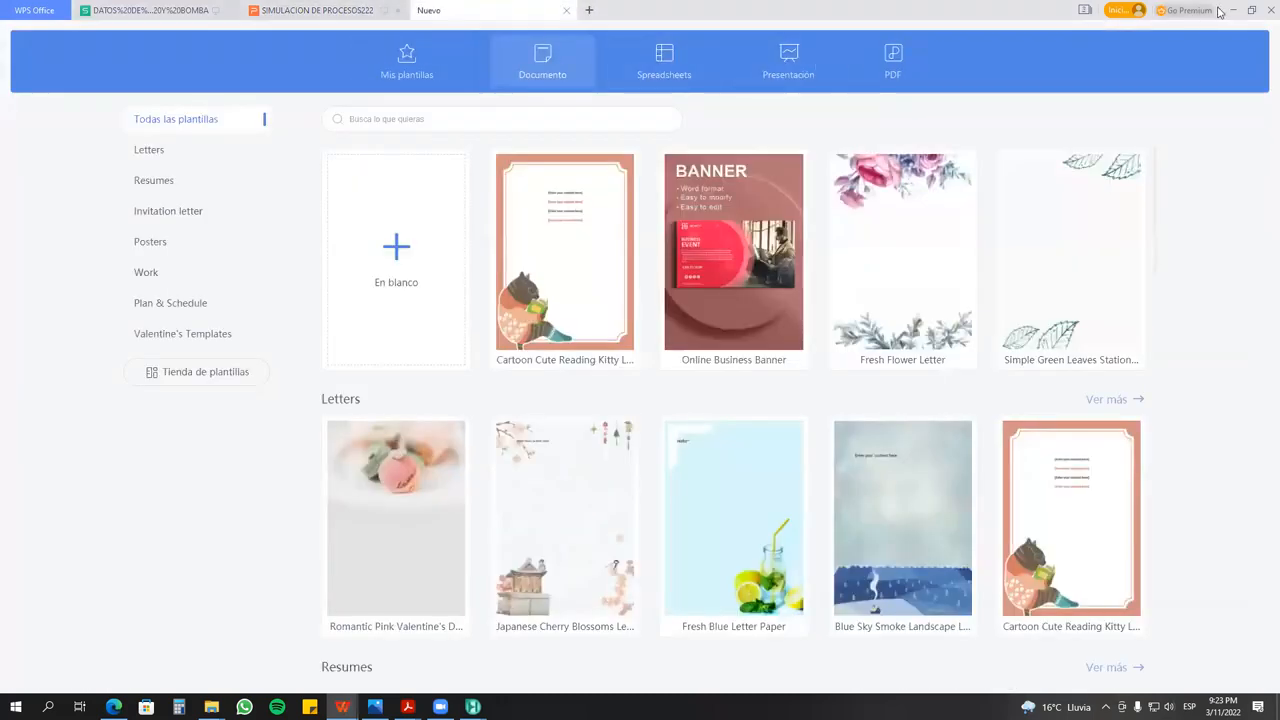
key("alt+Tab")
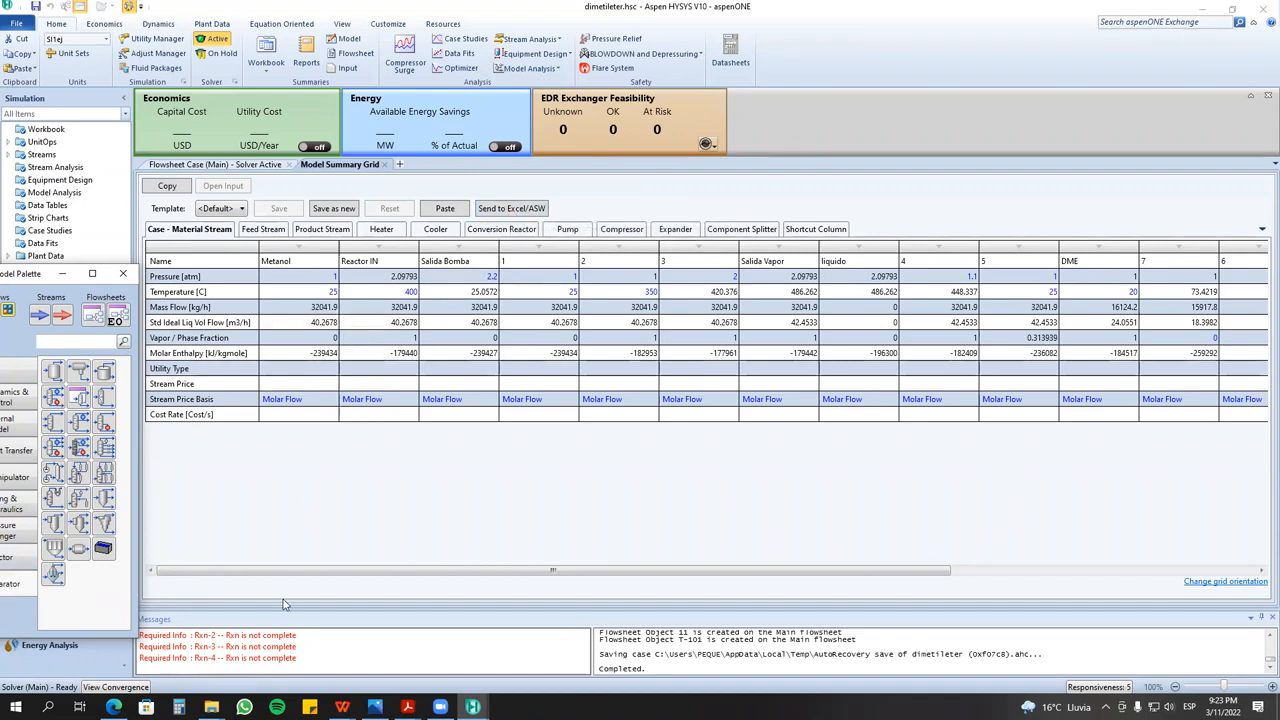
left_click(414, 499)
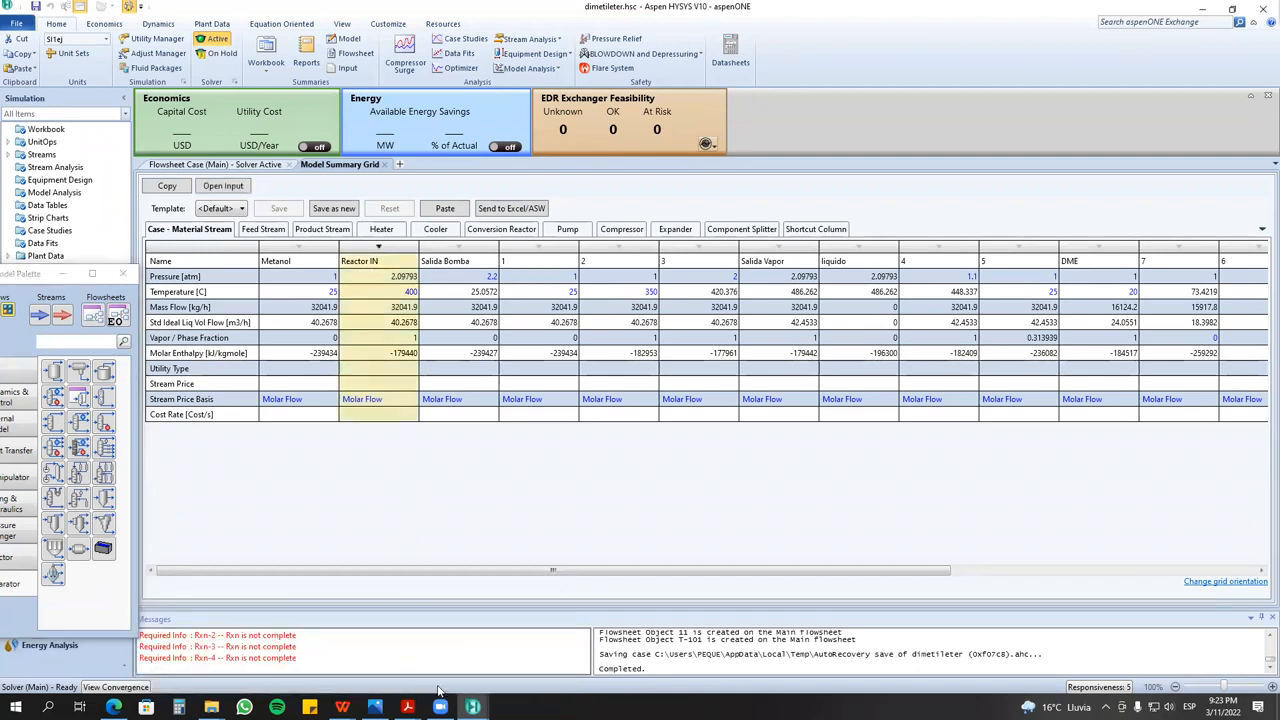
mouse_move(342, 705)
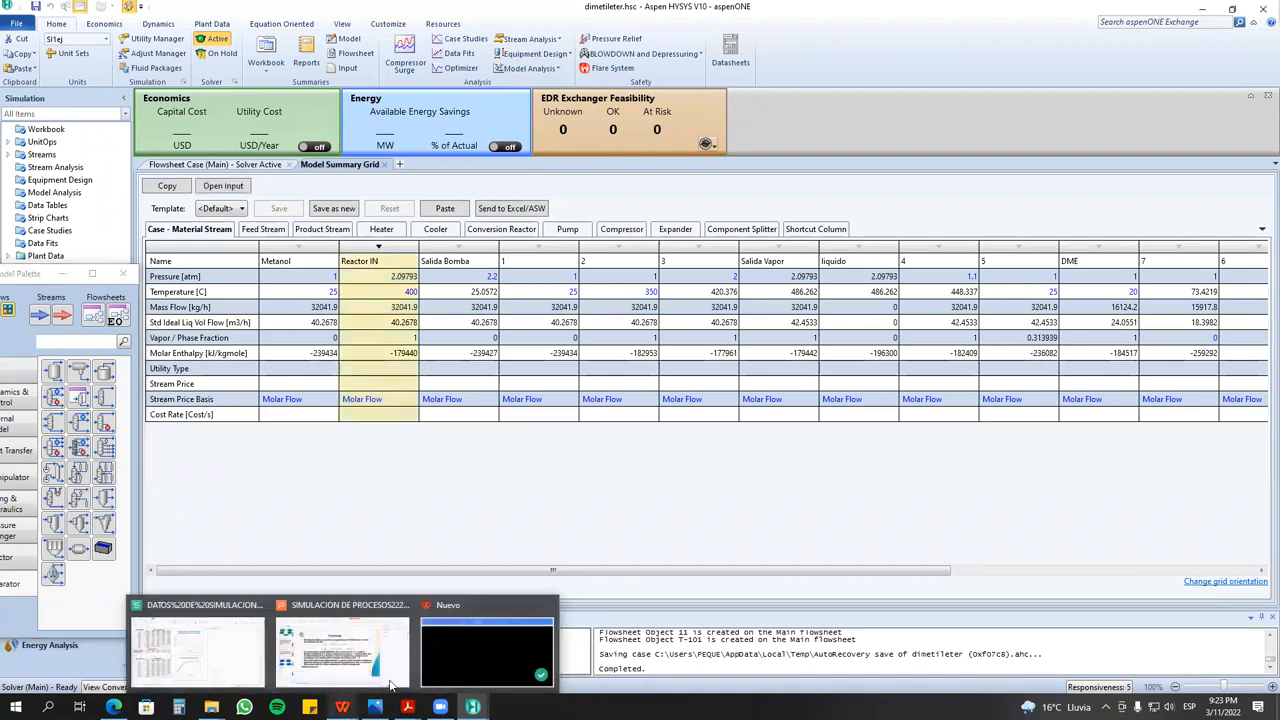
left_click(552, 606)
left_click(512, 505)
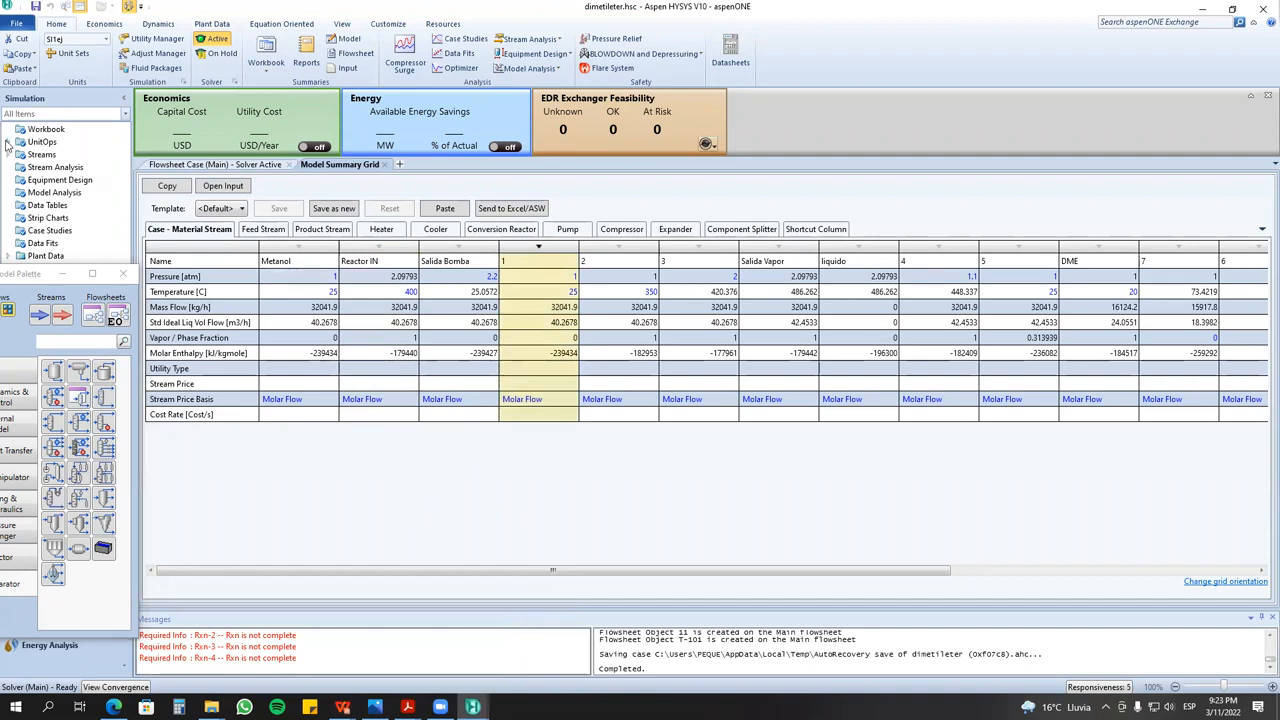
- Open the workbook and export its Material Streams page to Excel
left_click(40, 132)
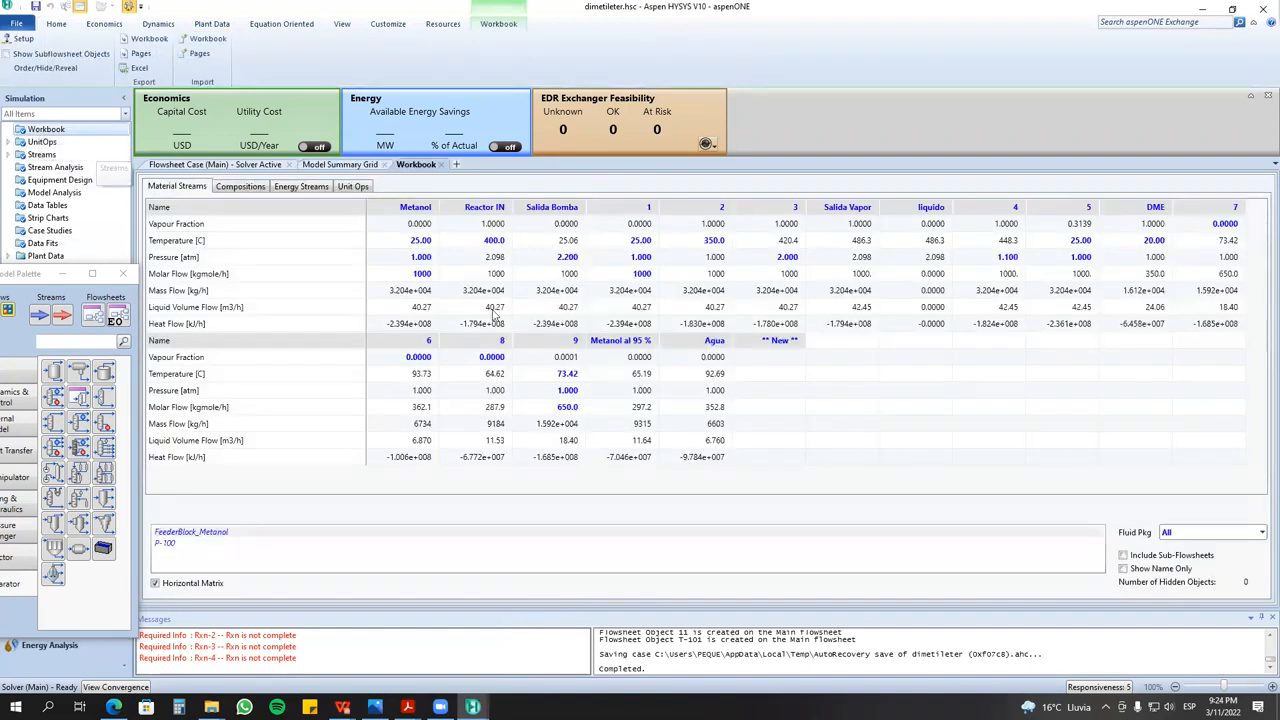
left_click(238, 168)
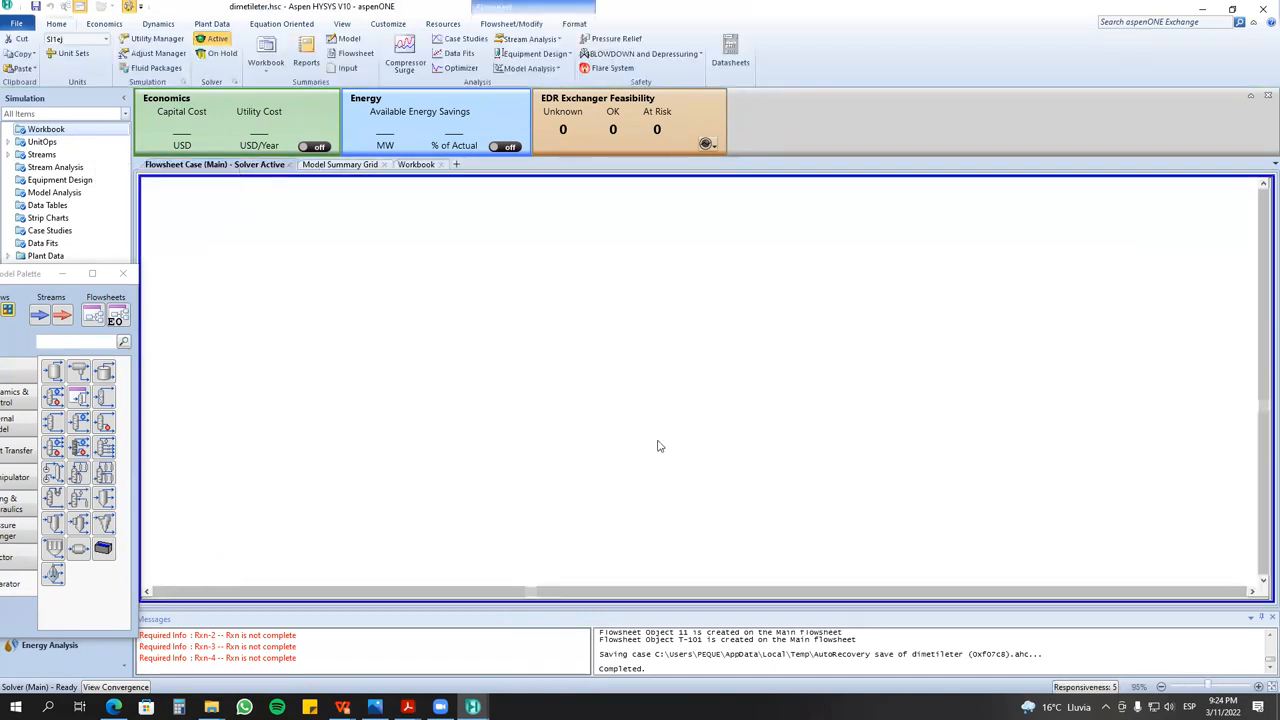
left_click(41, 132)
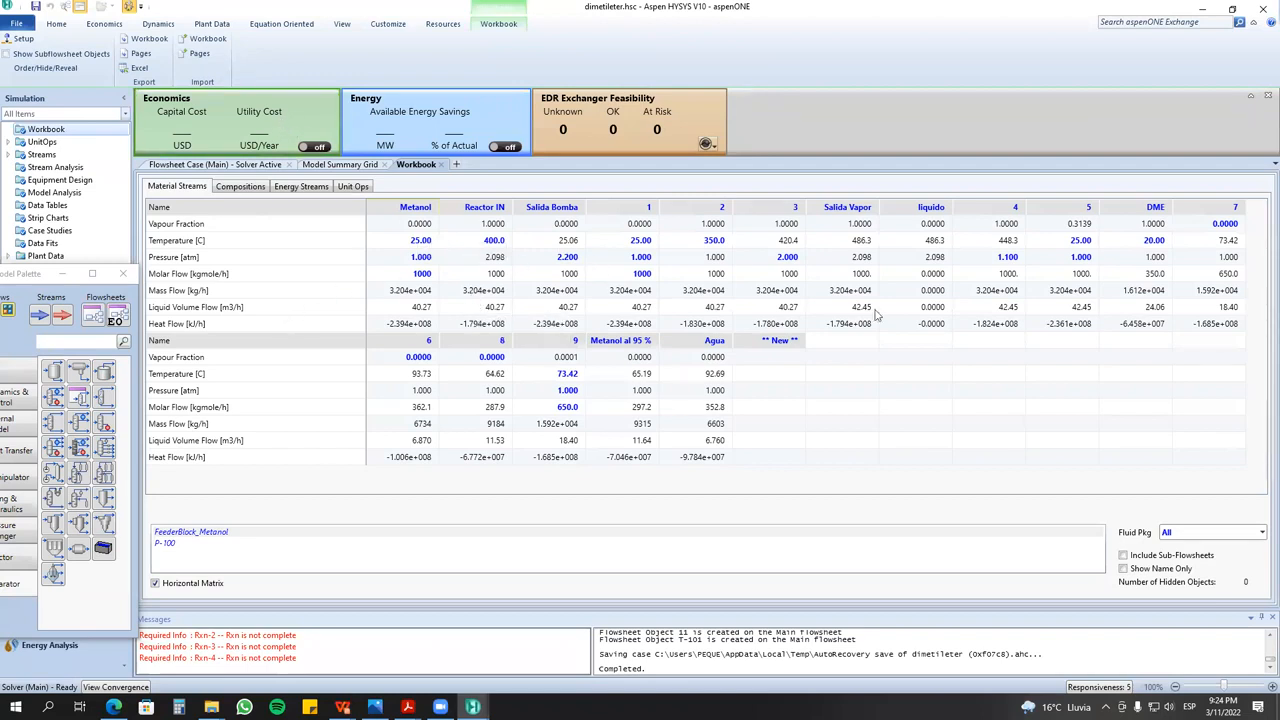
left_click(145, 72)
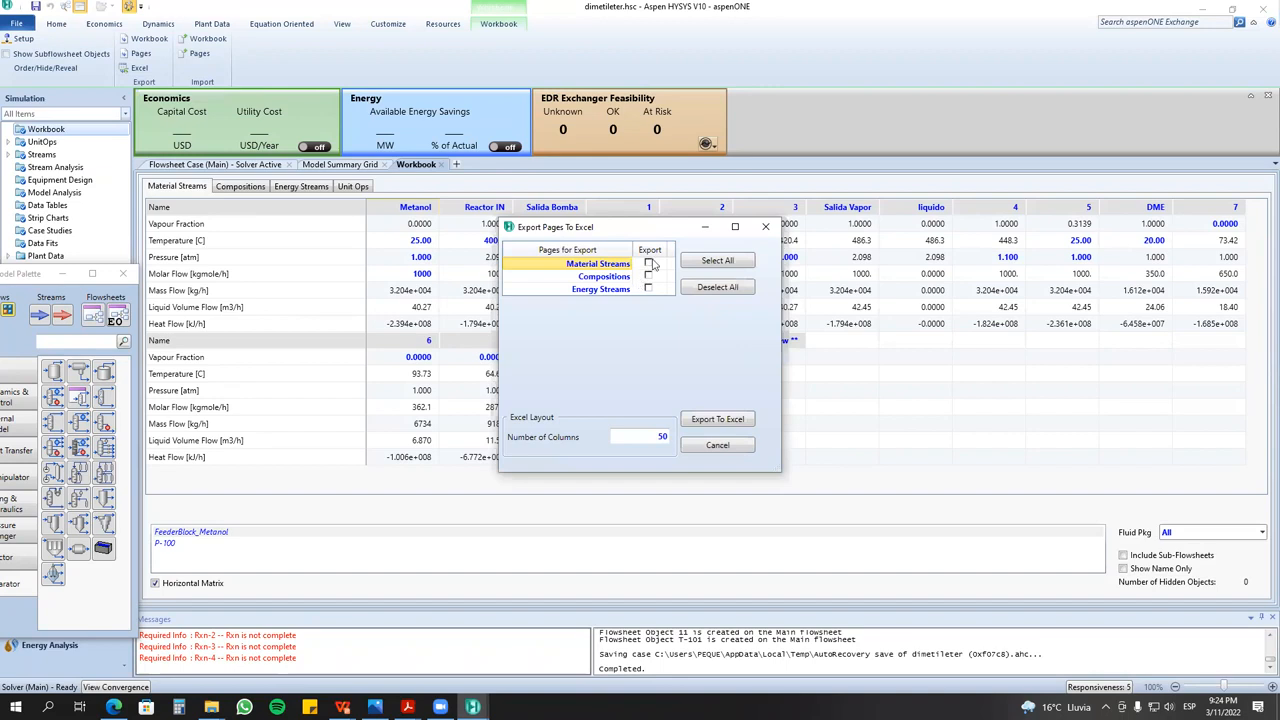
left_click(648, 263)
left_click(715, 425)
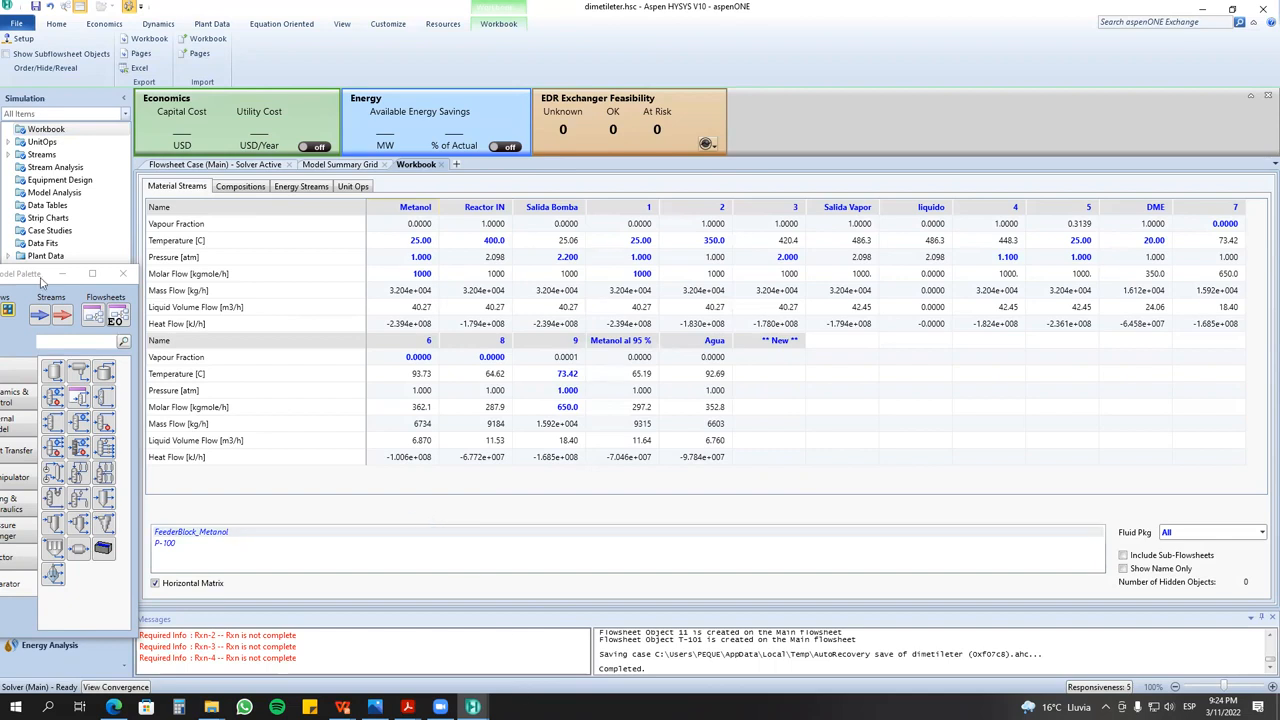
- Move the Model Palette fully into view and look over the Resources, Home and Workbook commands
left_click_drag(40, 283, 114, 241)
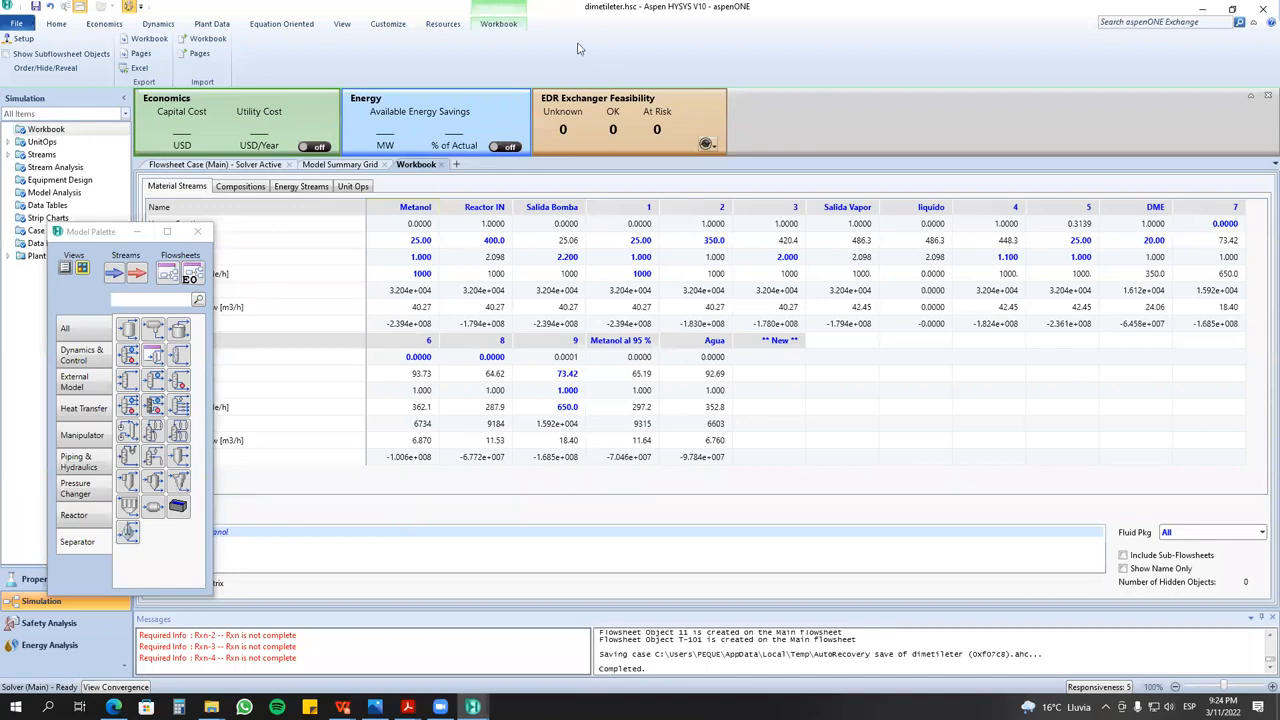
left_click(482, 25)
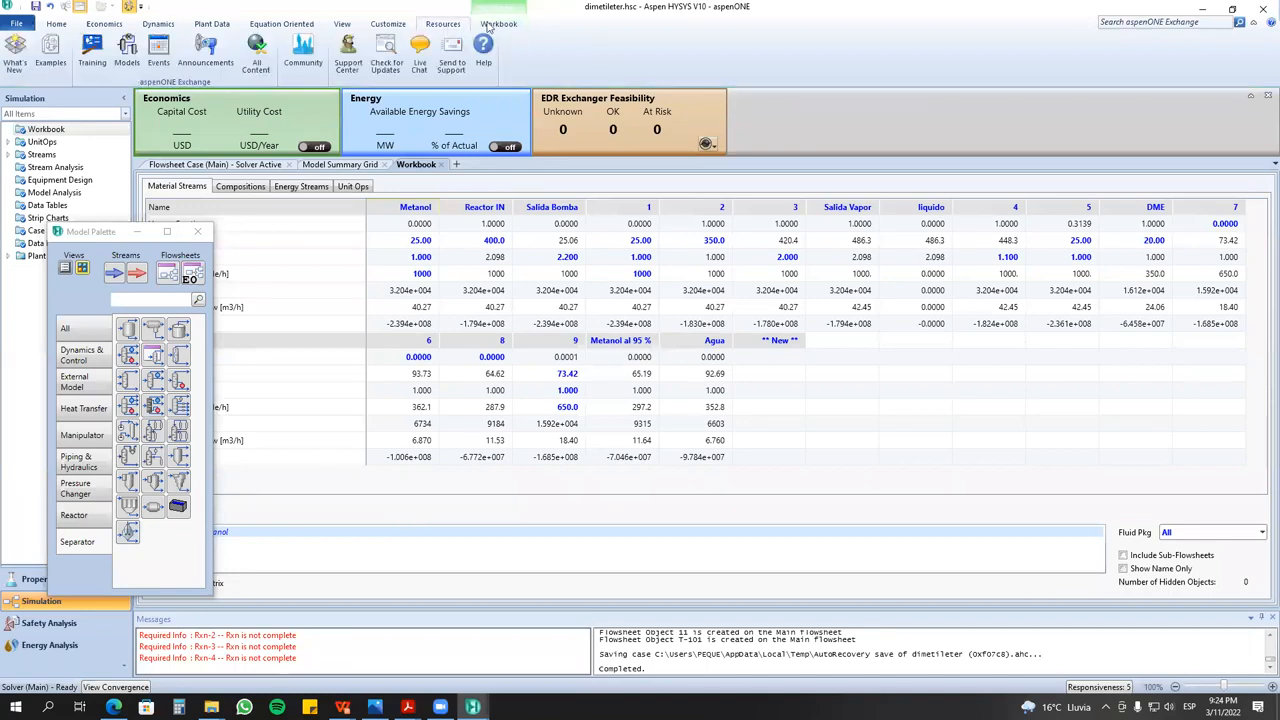
left_click(58, 24)
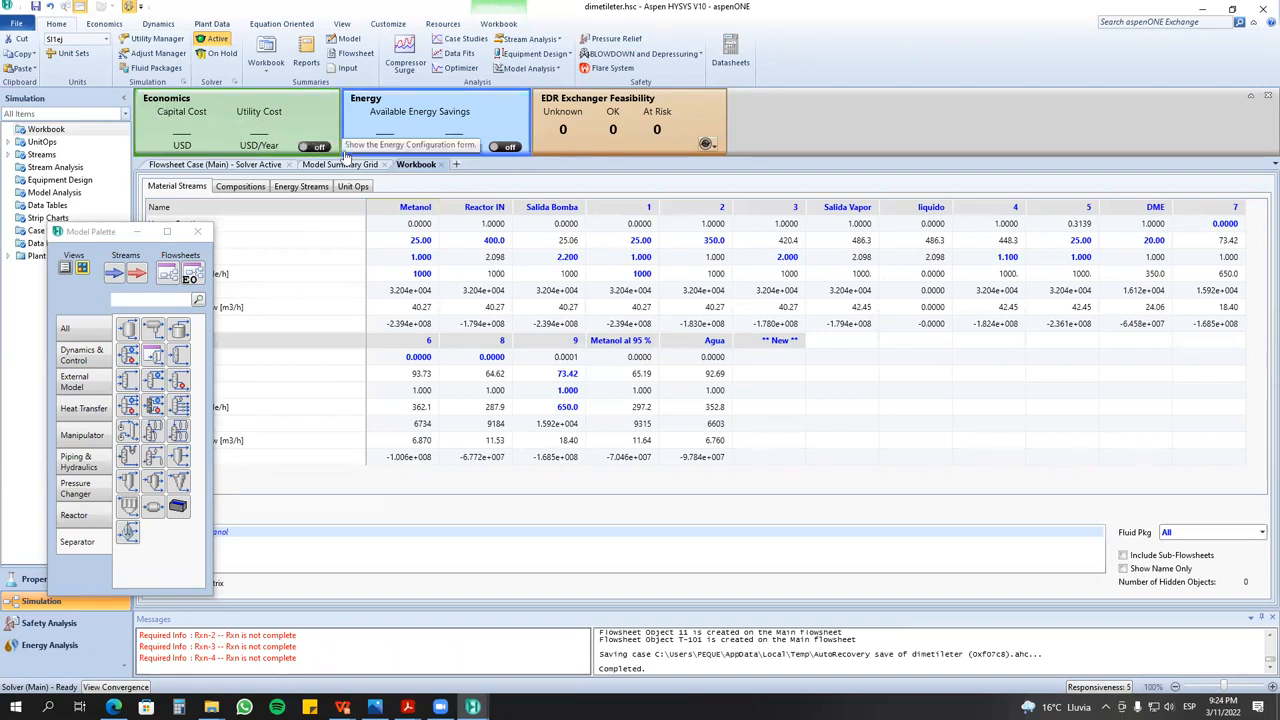
left_click(497, 25)
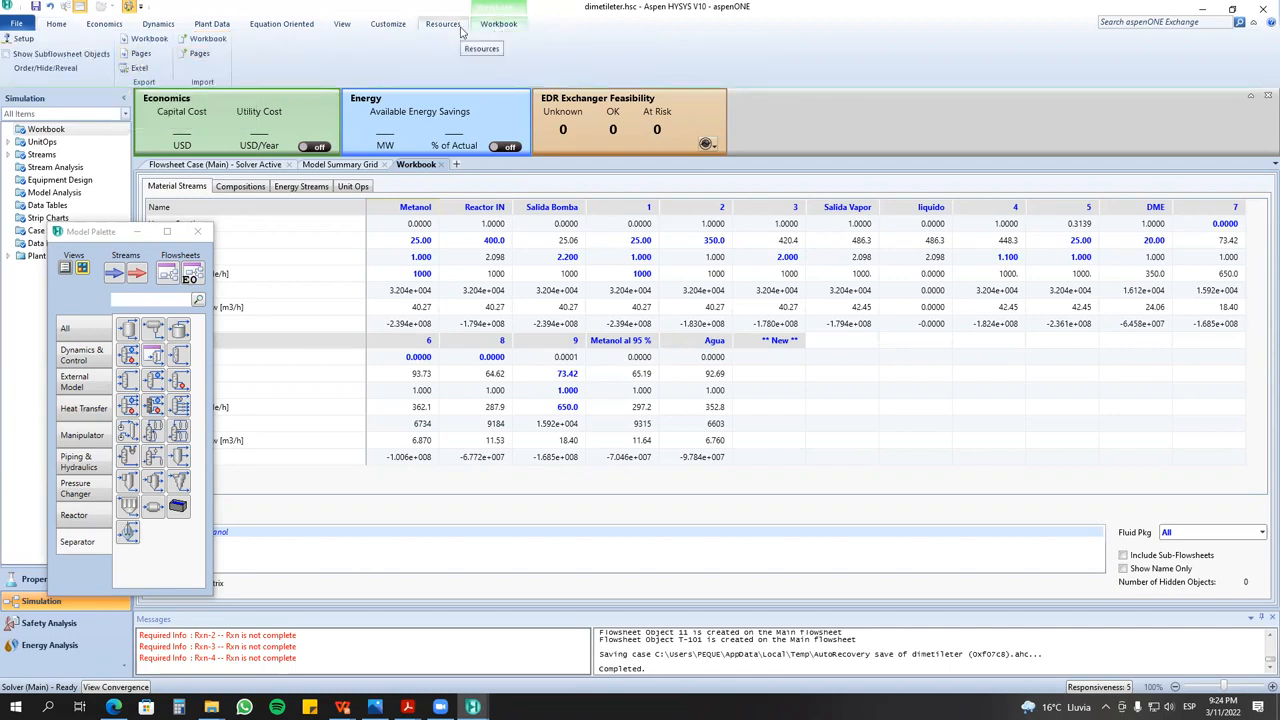
left_click(58, 25)
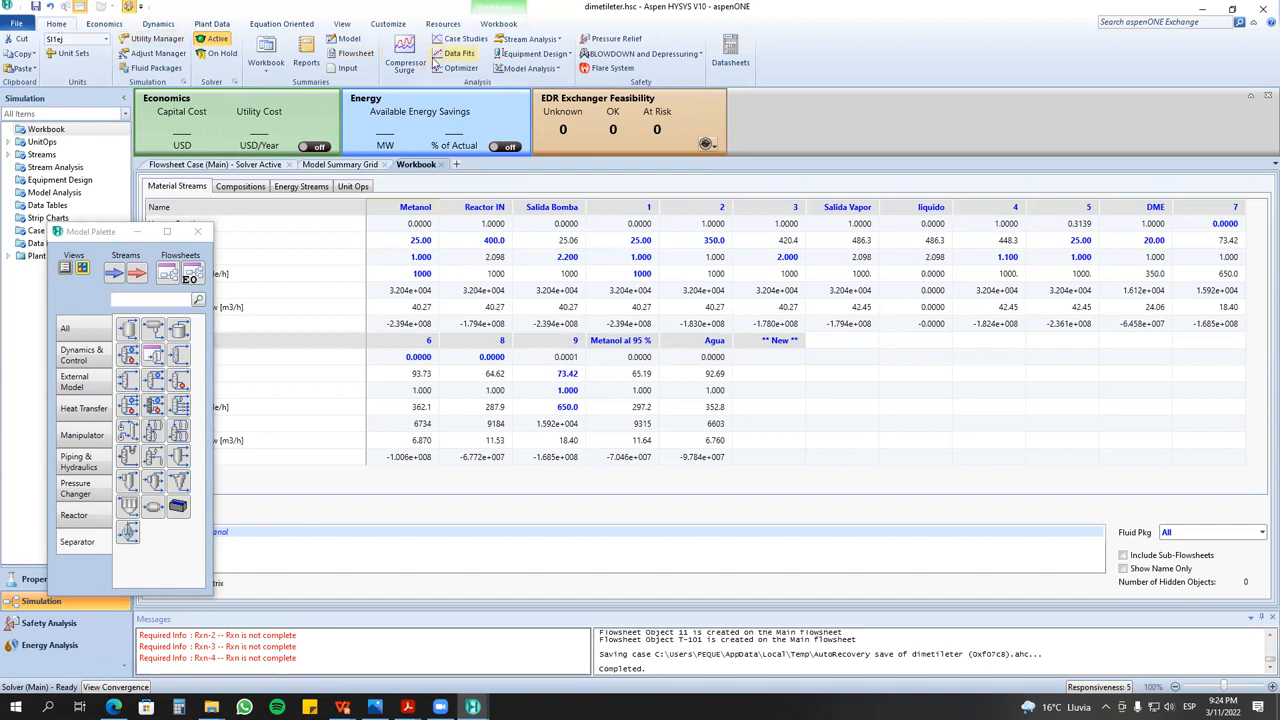
- Return to the main flowsheet and open the datasheet print options for the Metanol stream
left_click(238, 166)
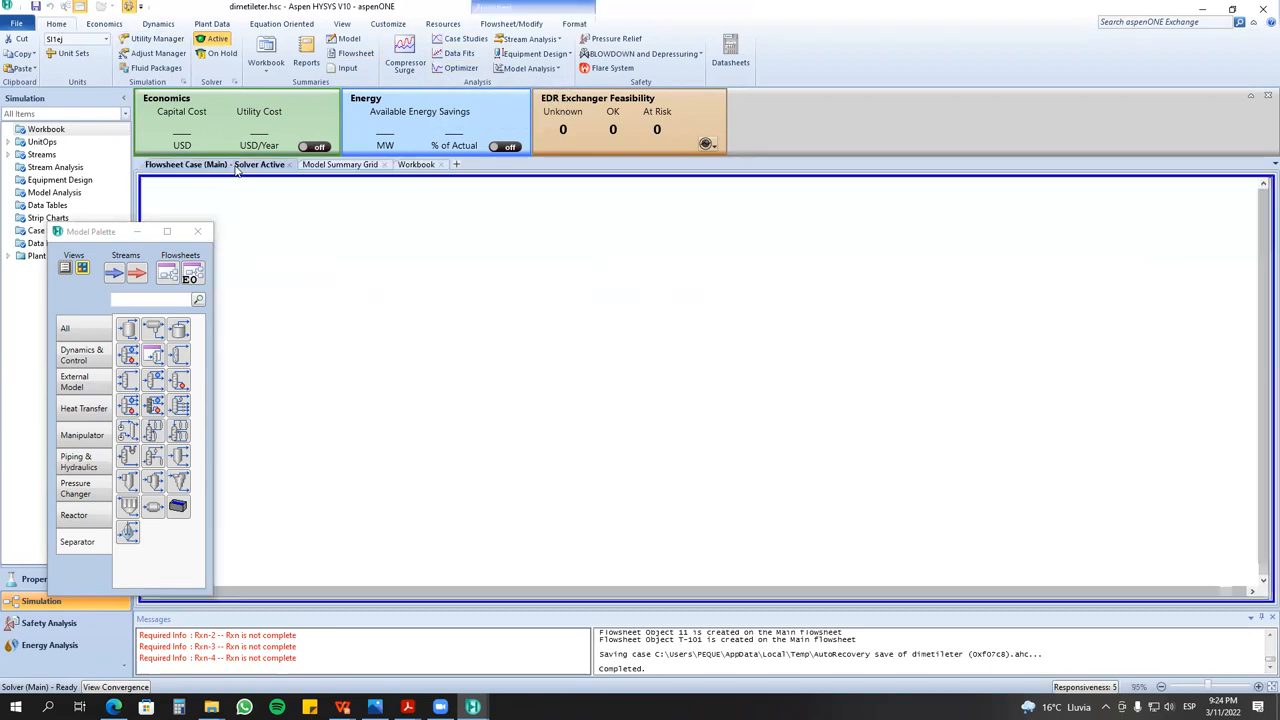
left_click(330, 262)
right_click(333, 262)
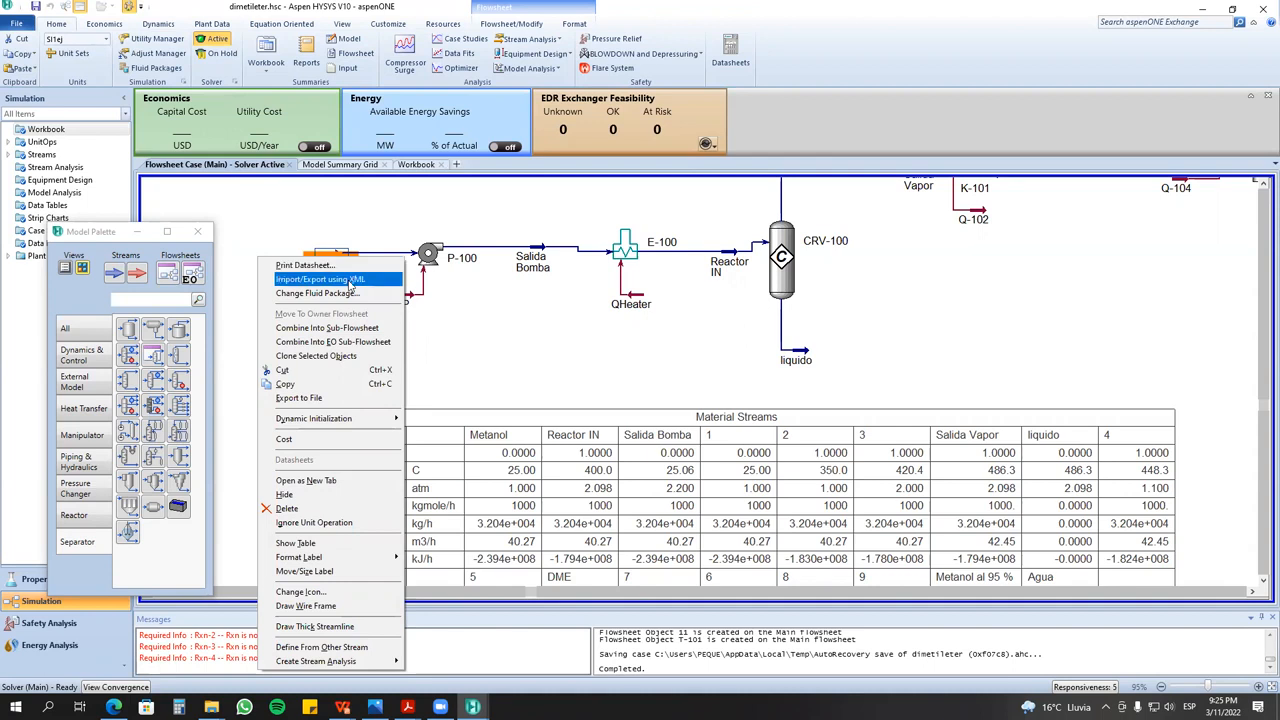
left_click(295, 266)
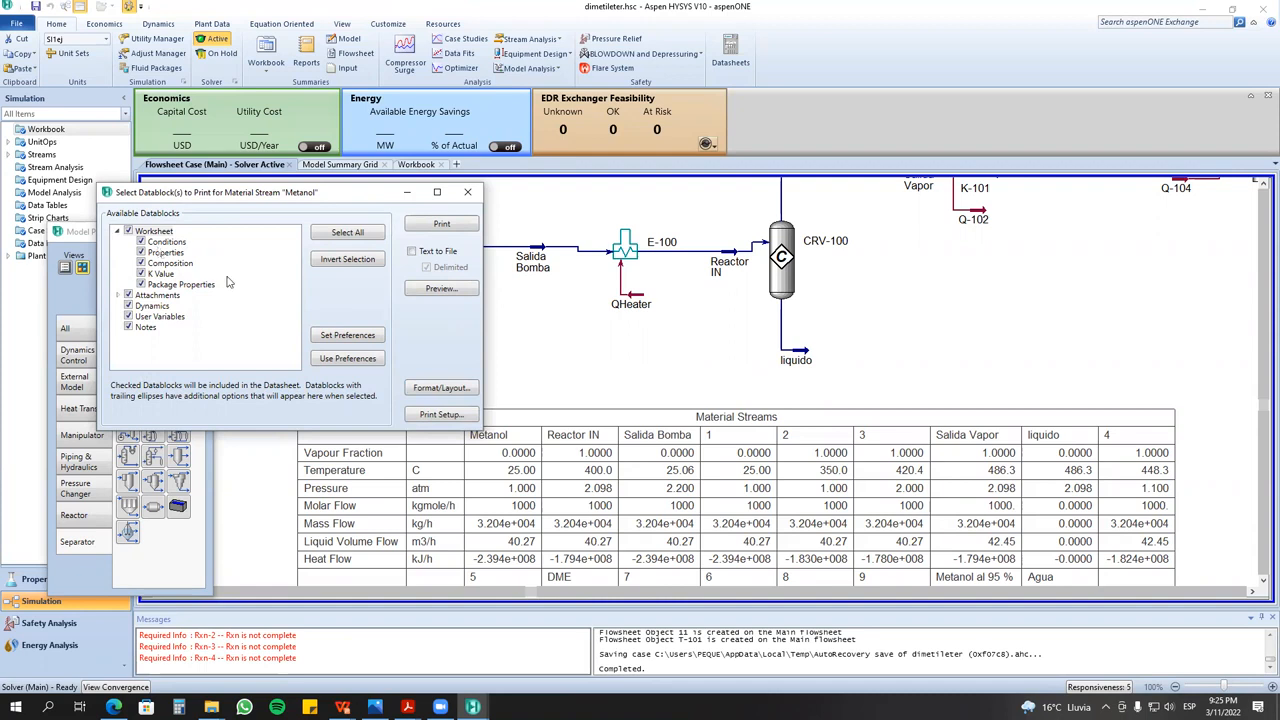
- Set the printer for the Metanol datasheet to Microsoft Print to PDF
left_click(452, 415)
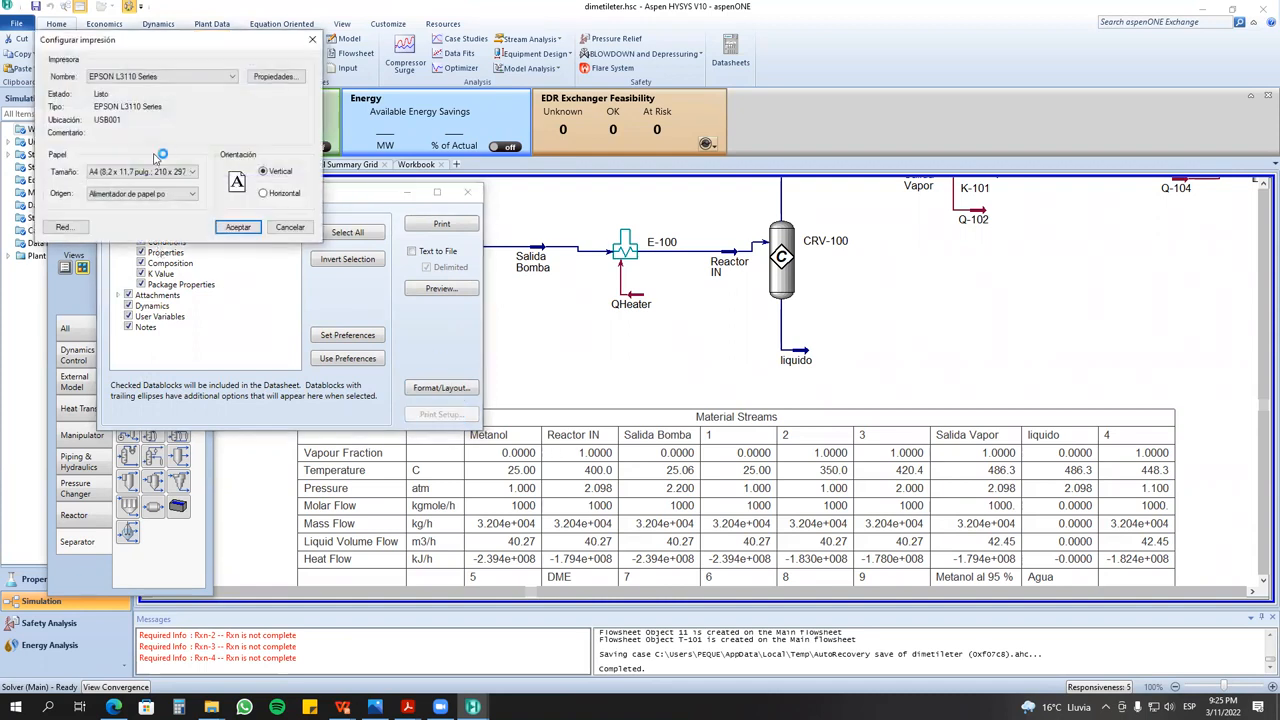
left_click(231, 77)
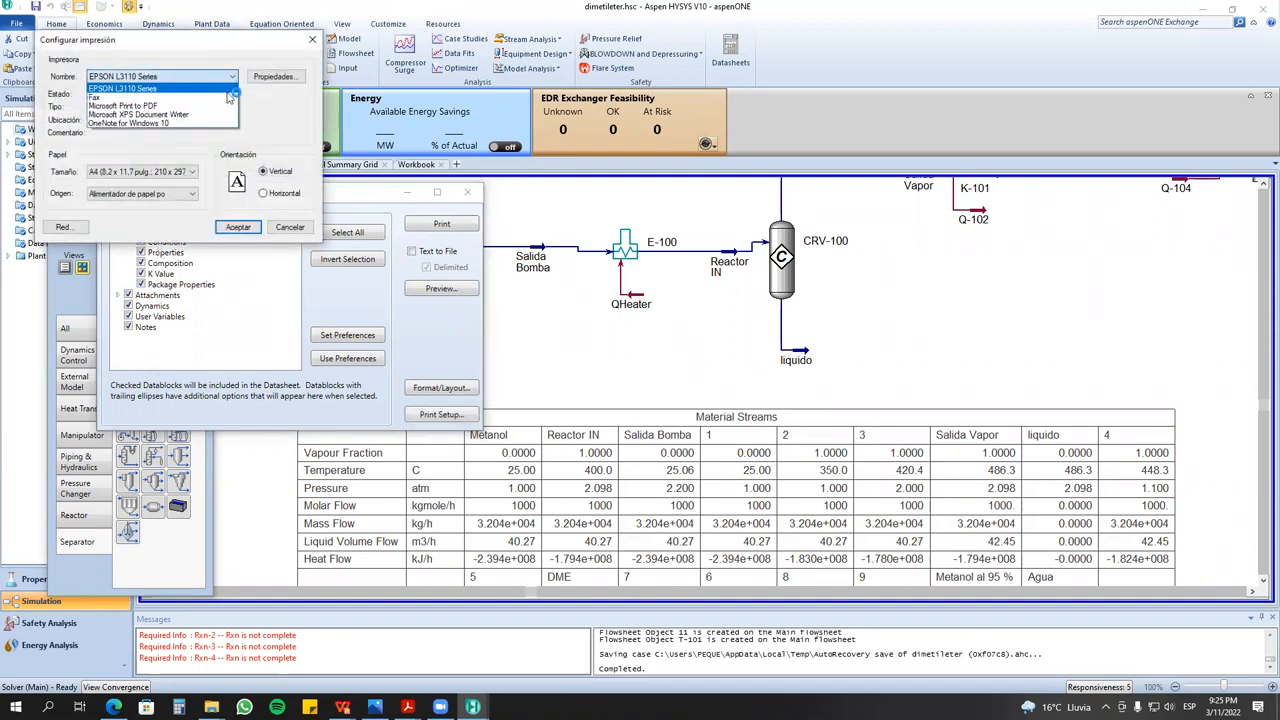
left_click(230, 105)
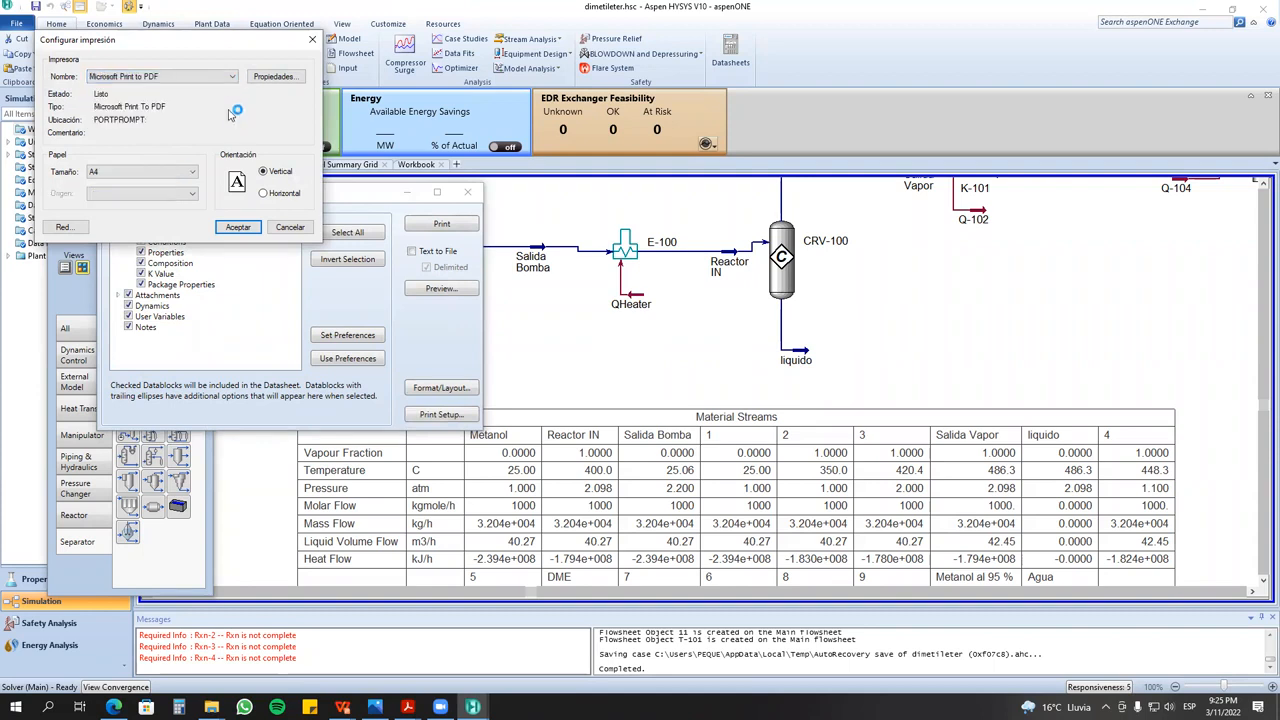
left_click(238, 228)
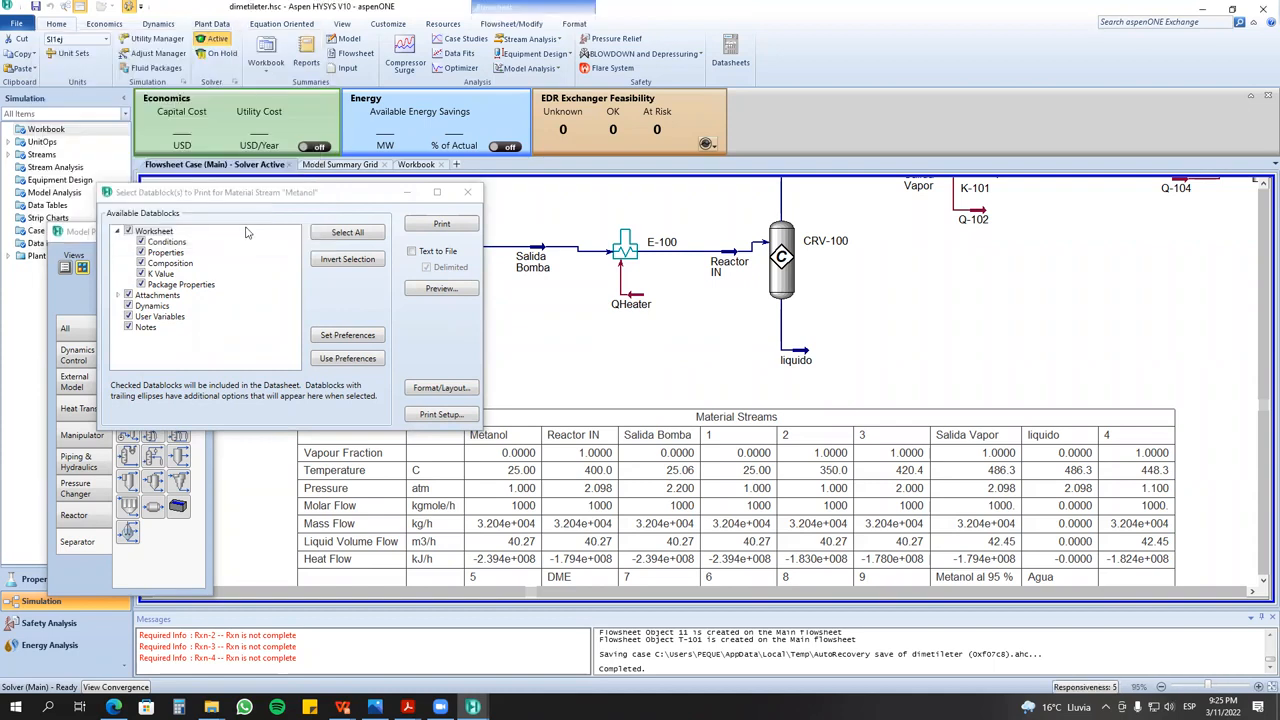
- Print the Metanol stream datasheet with all its datablocks to a PDF named metanol in the Nueva carpeta folder
left_click(456, 229)
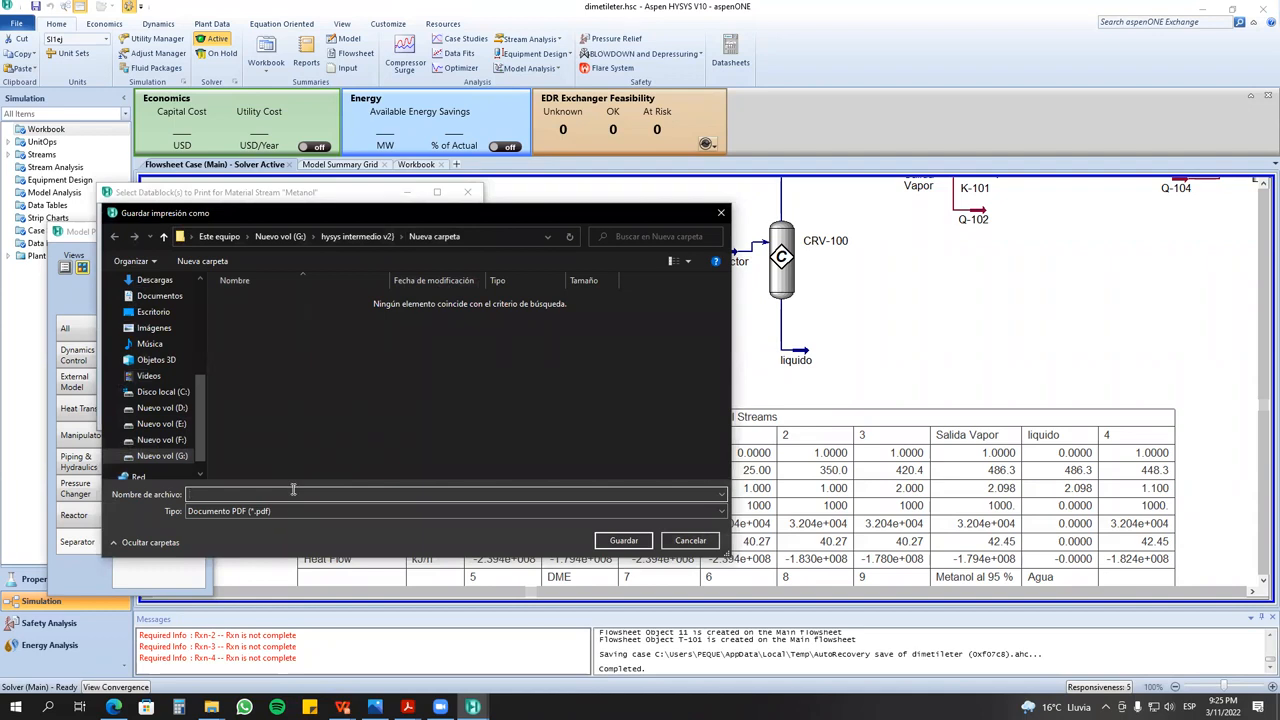
type("metanol")
key("Return")
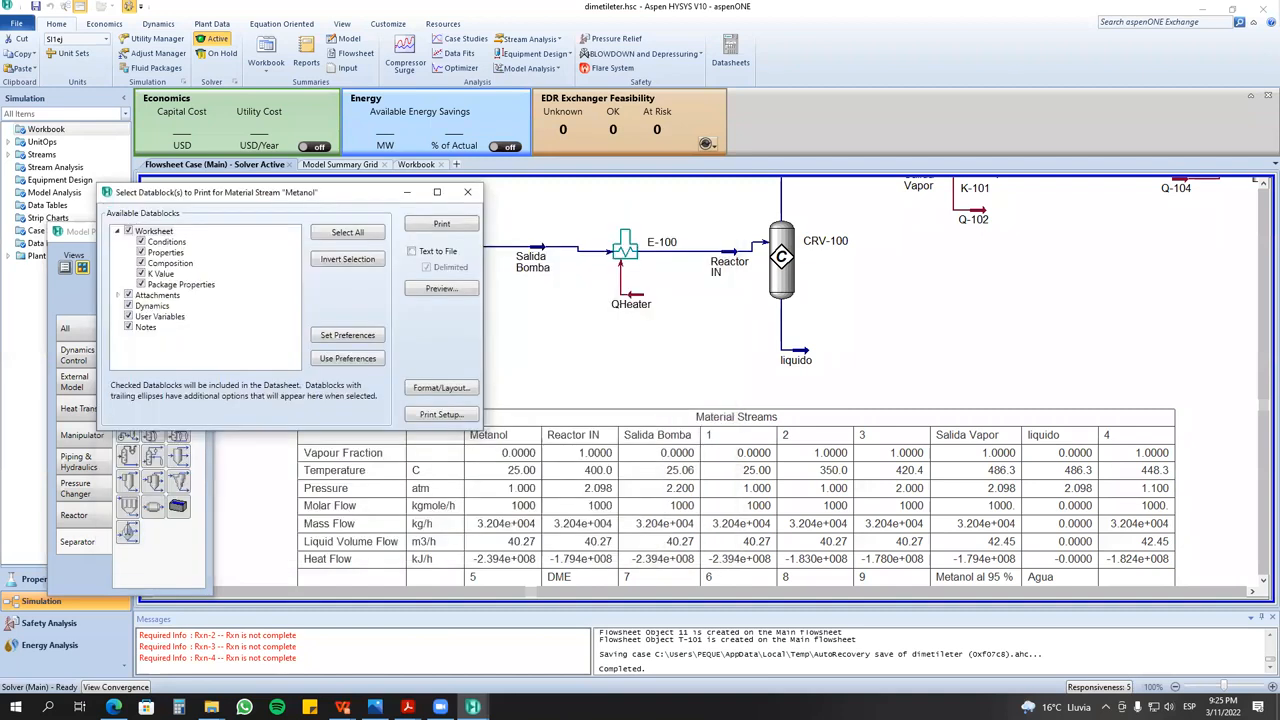
- Open the metanol PDF from Nueva carpeta inside hysys intermedio v2 and read through the Metanol stream datasheet's pages
right_click(211, 707)
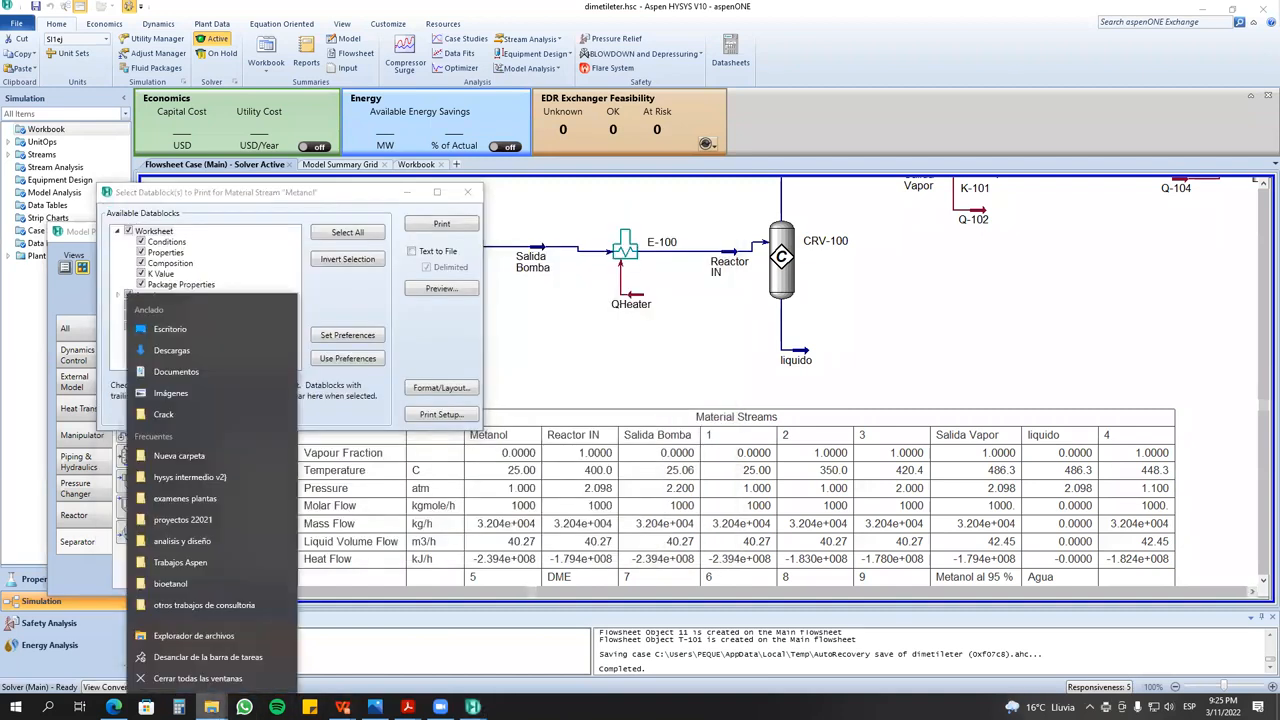
left_click(231, 477)
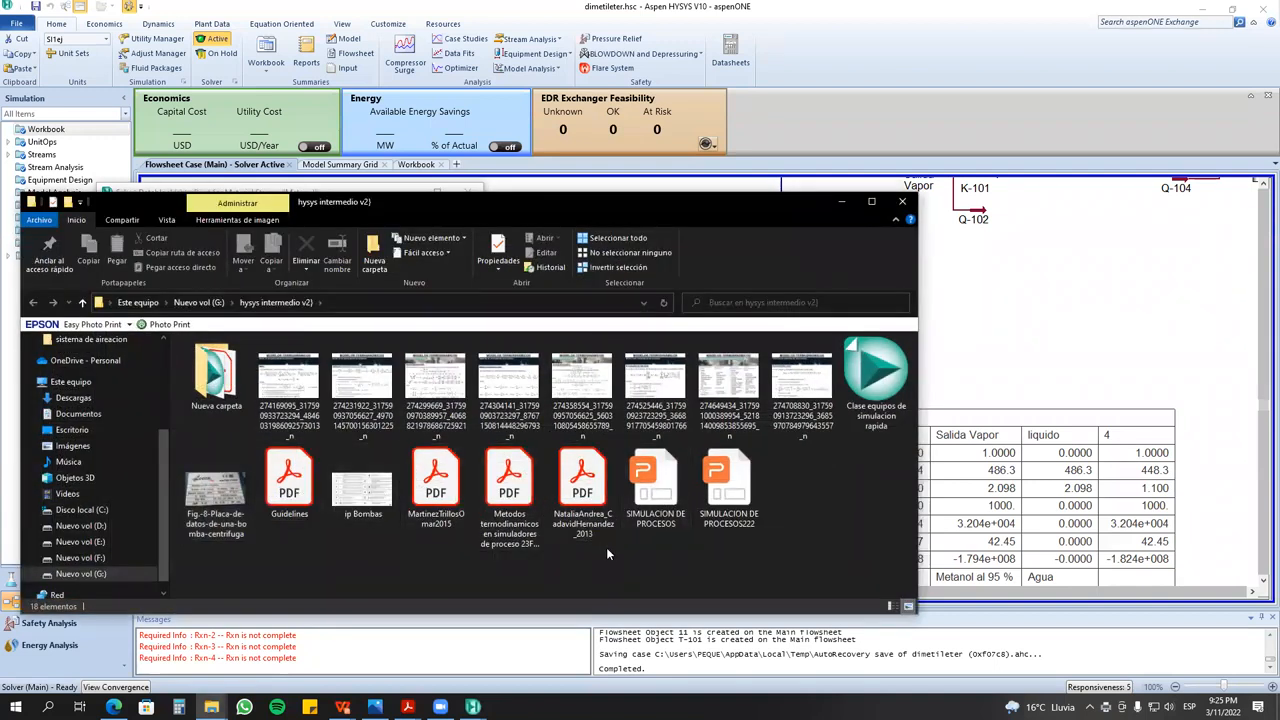
double_click(216, 378)
left_click(216, 373)
double_click(216, 373)
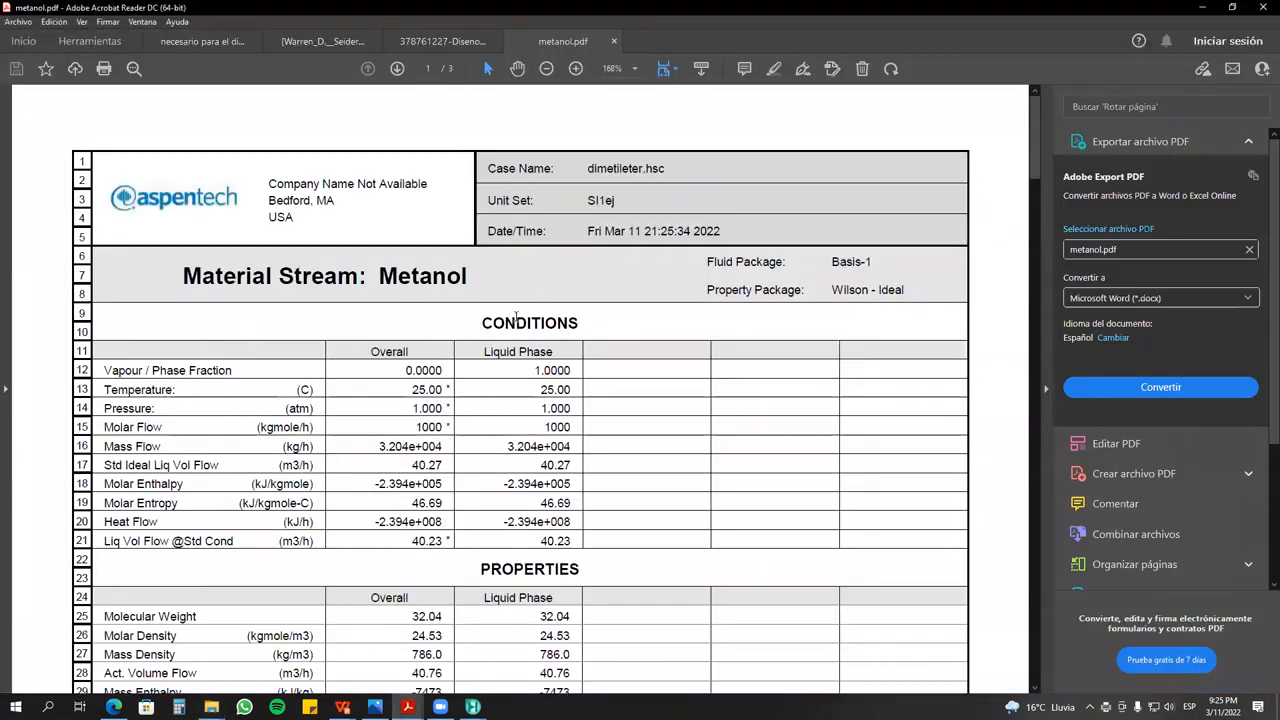
scroll(405, 300, "down", 7)
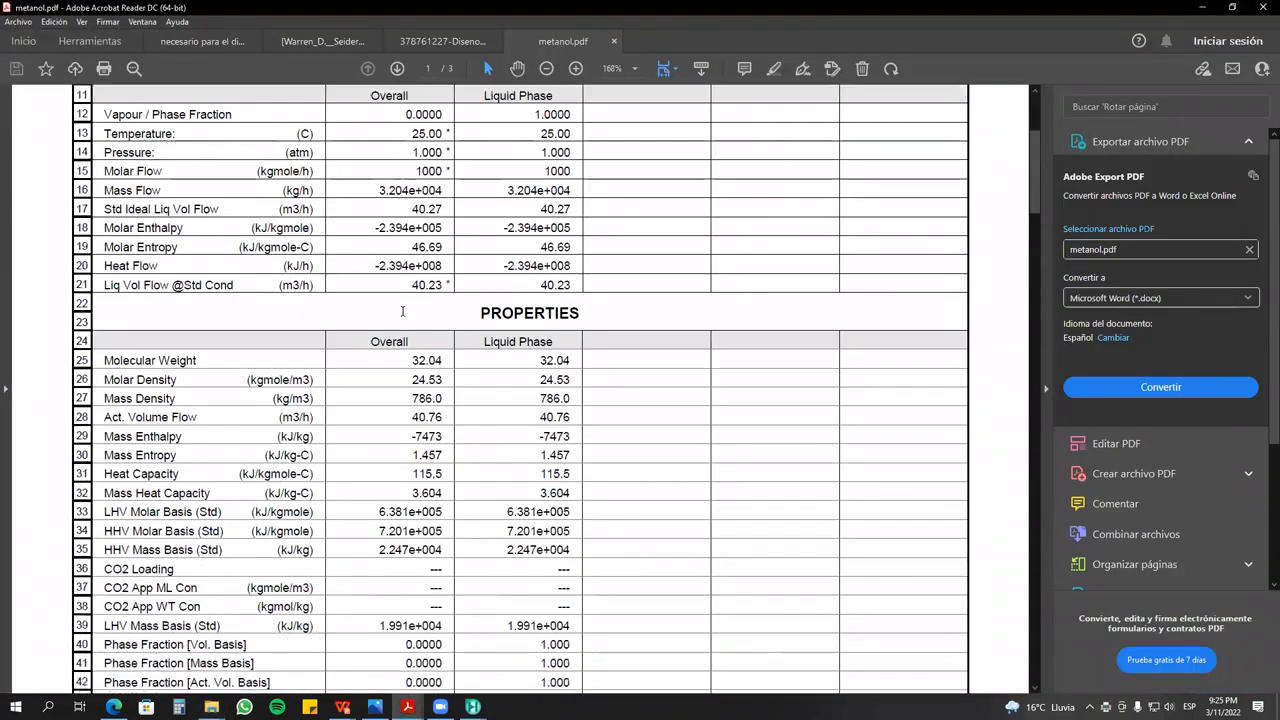
scroll(403, 312, "down", 18)
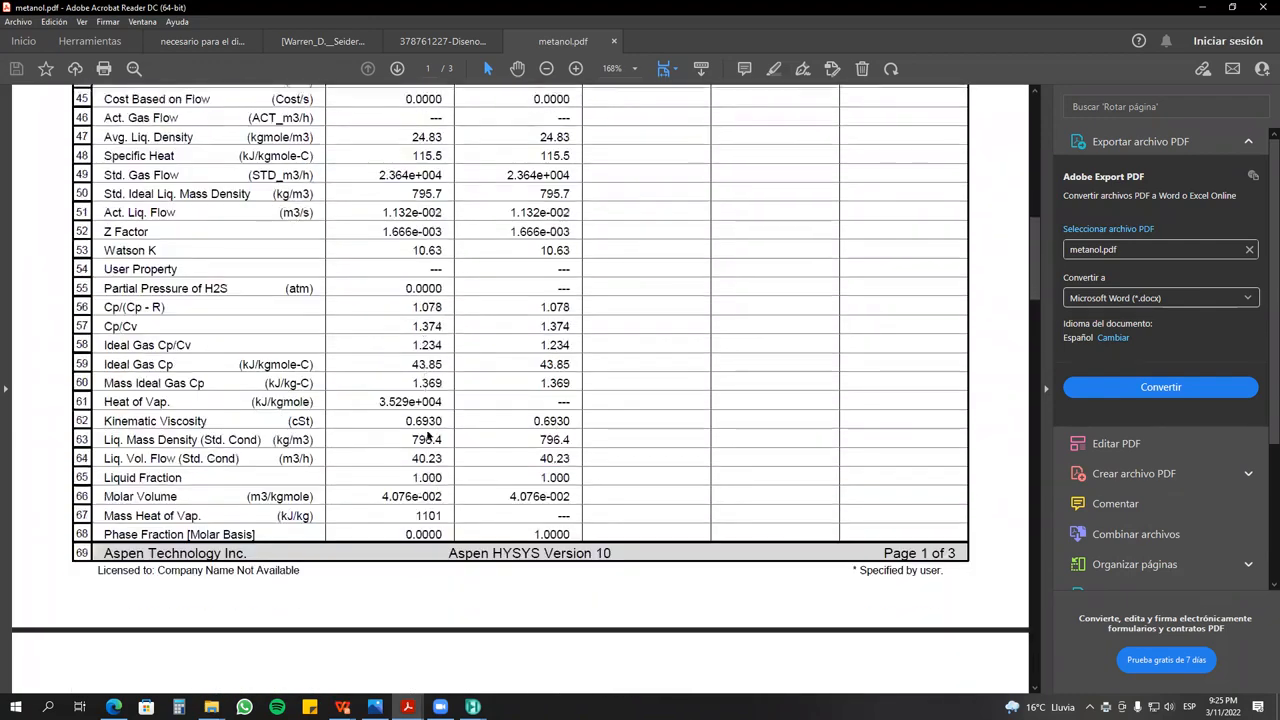
scroll(427, 435, "down", 16)
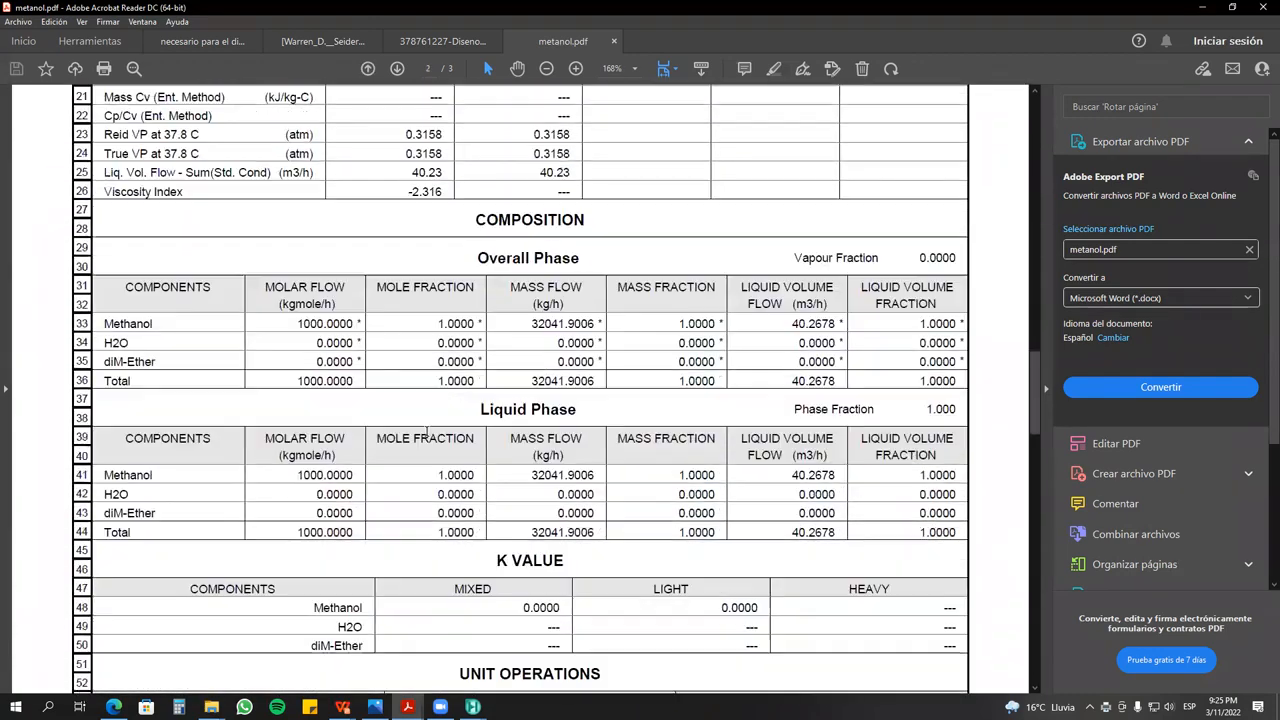
scroll(426, 429, "down", 15)
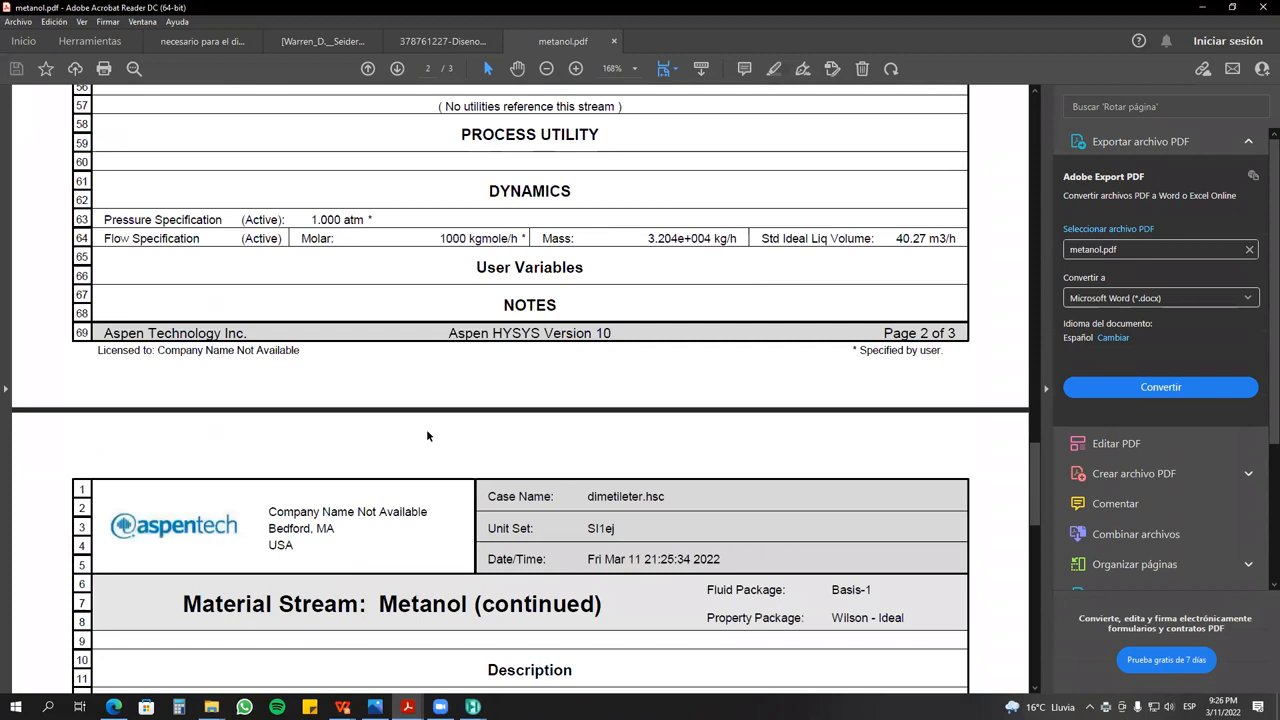
scroll(426, 430, "down", 11)
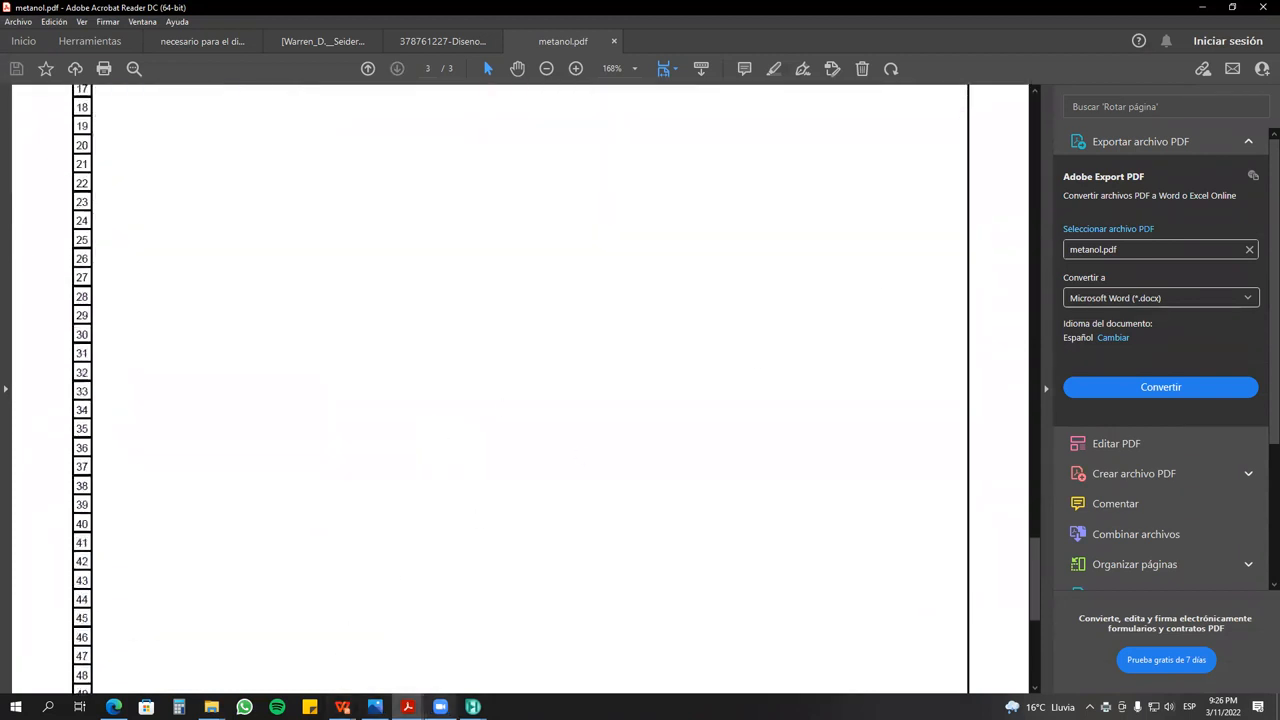
- Switch back to Aspen HYSYS and close the datasheet print options of the Metanol stream
mouse_move(440, 707)
left_click(415, 647)
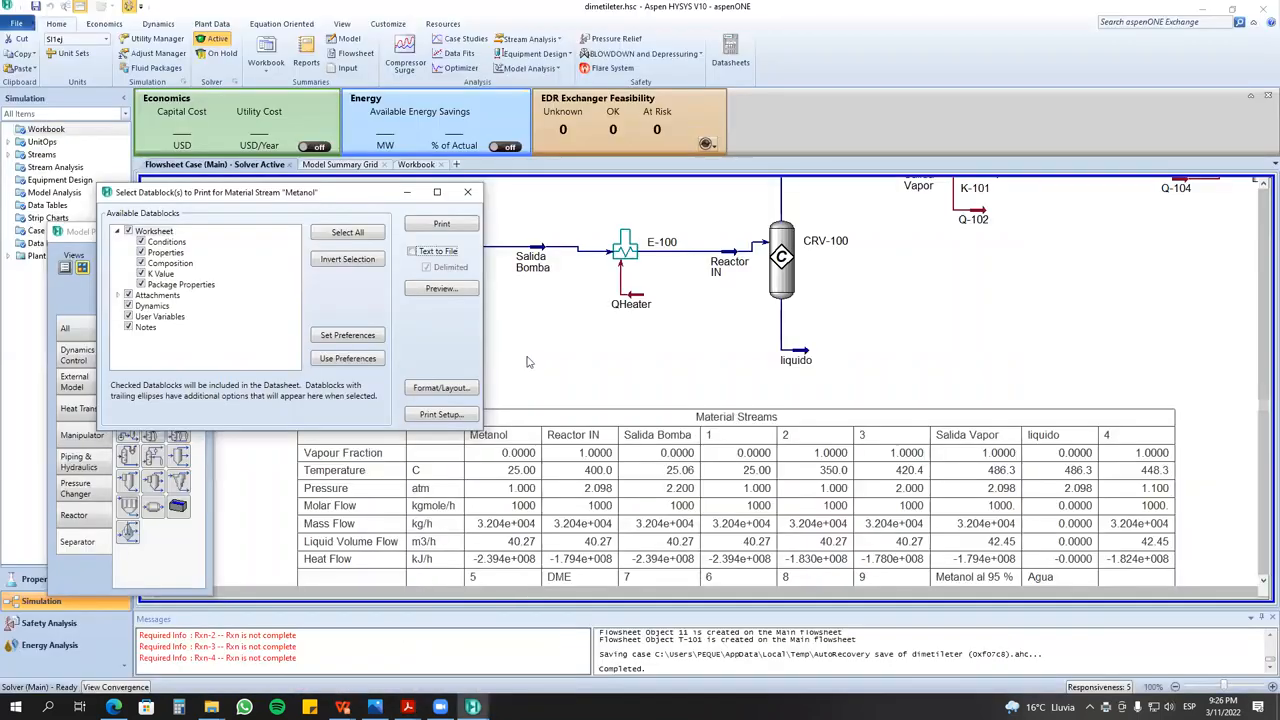
left_click(467, 192)
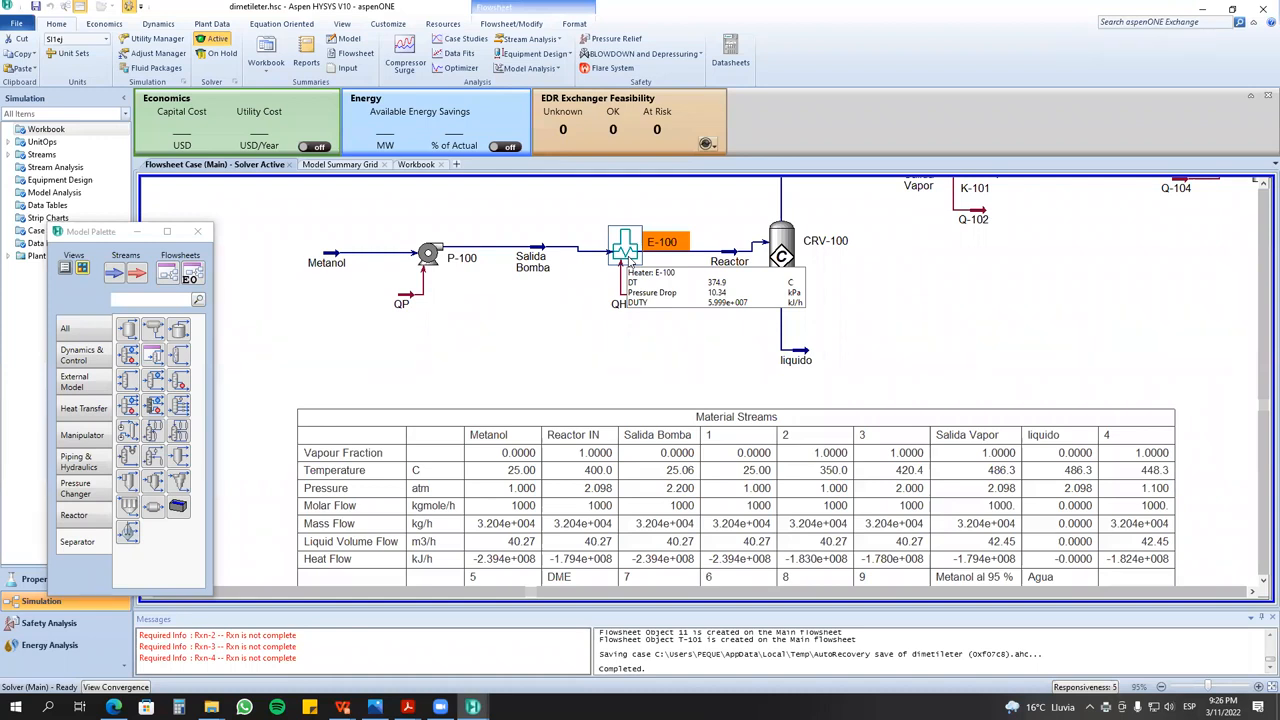
right_click(631, 262)
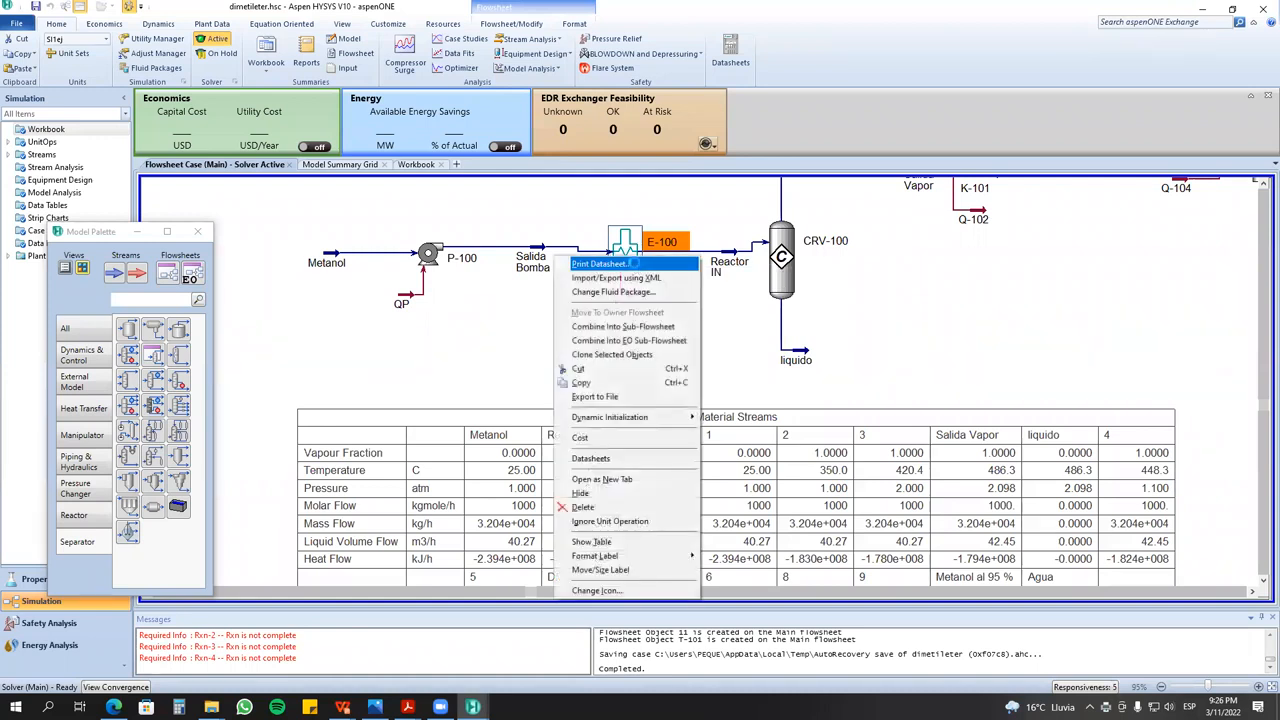
left_click(636, 266)
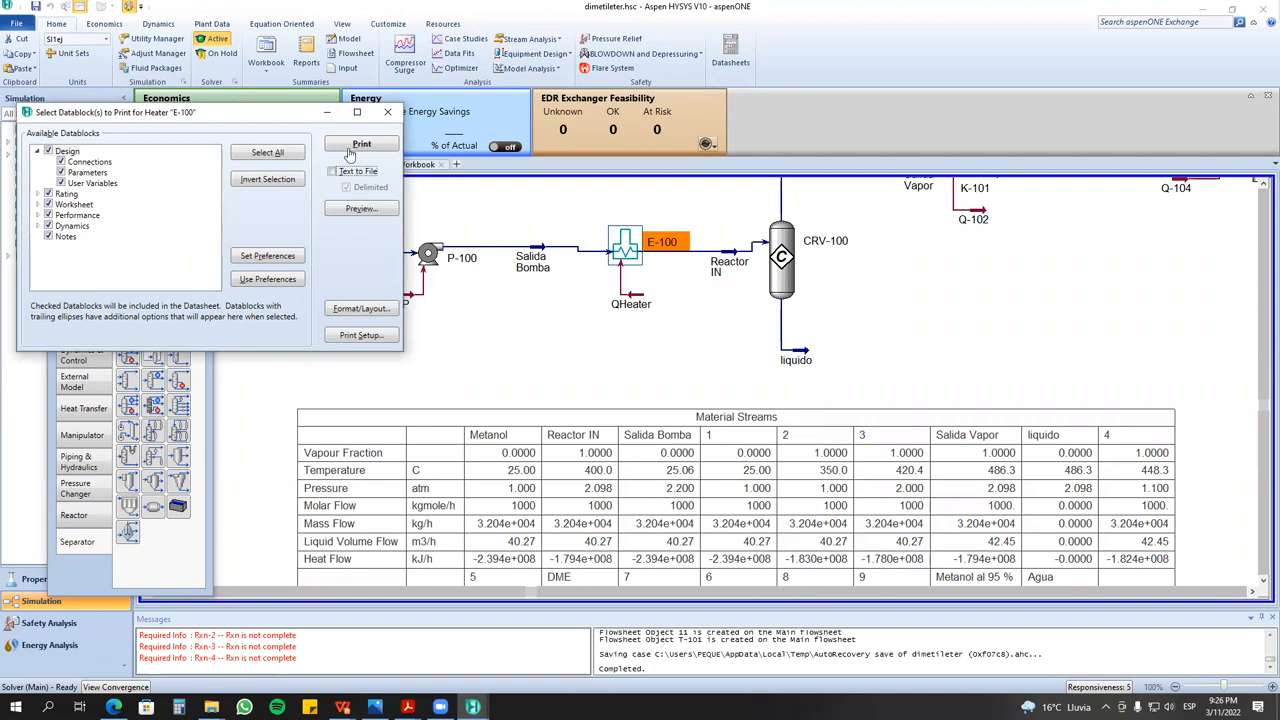
left_click(387, 112)
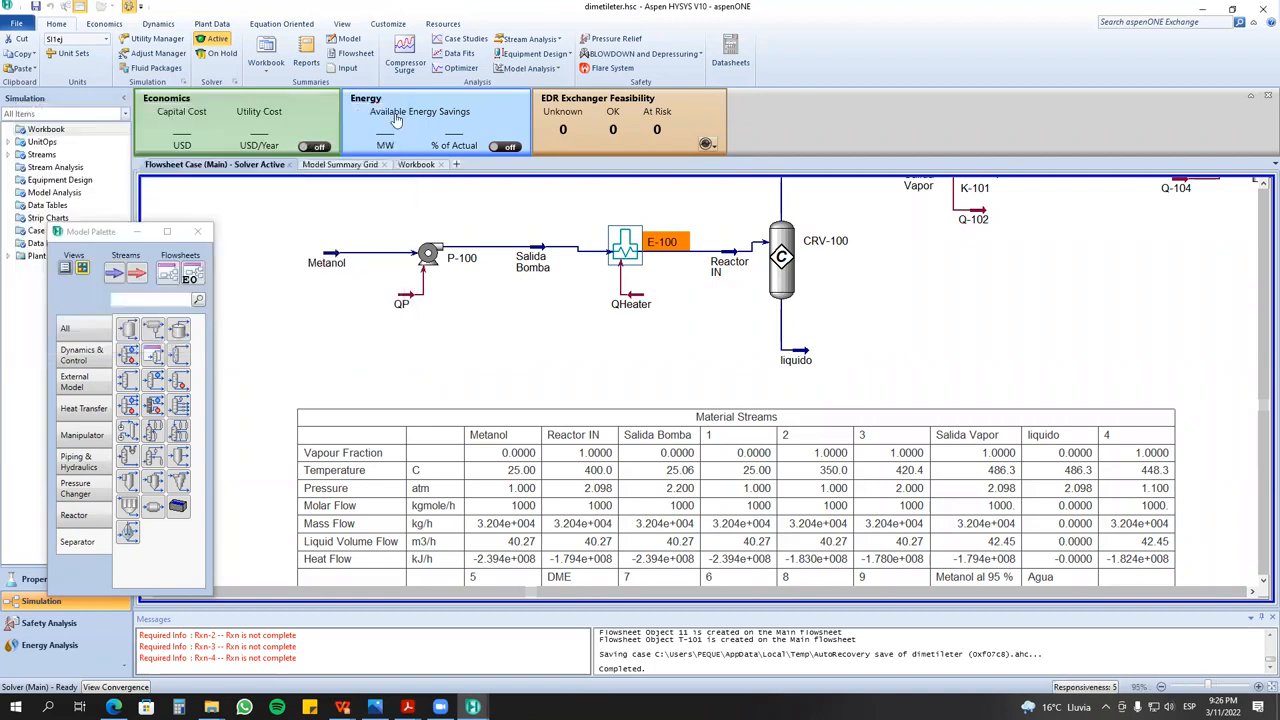
- Print the datasheet of heater E-100 with all its datablocks to a PDF named heater in the Nueva carpeta folder
left_click(338, 261)
left_click(430, 256)
left_click(625, 247)
right_click(622, 248)
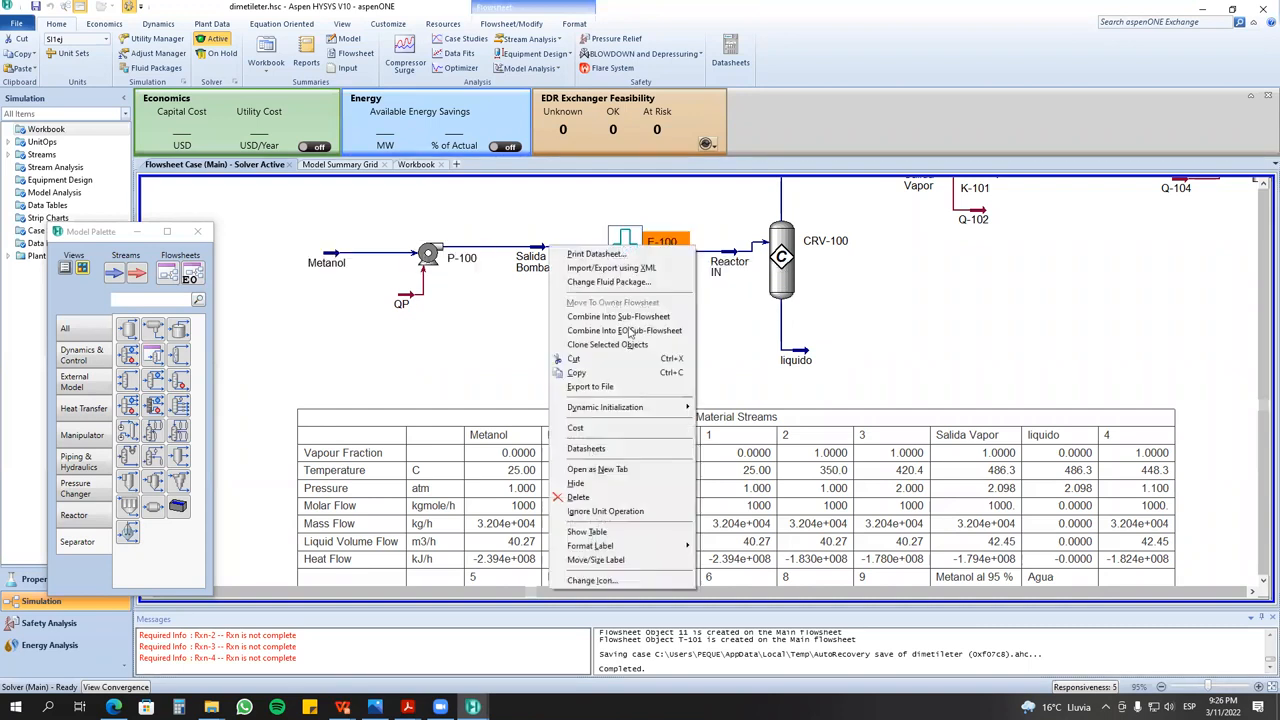
left_click(596, 254)
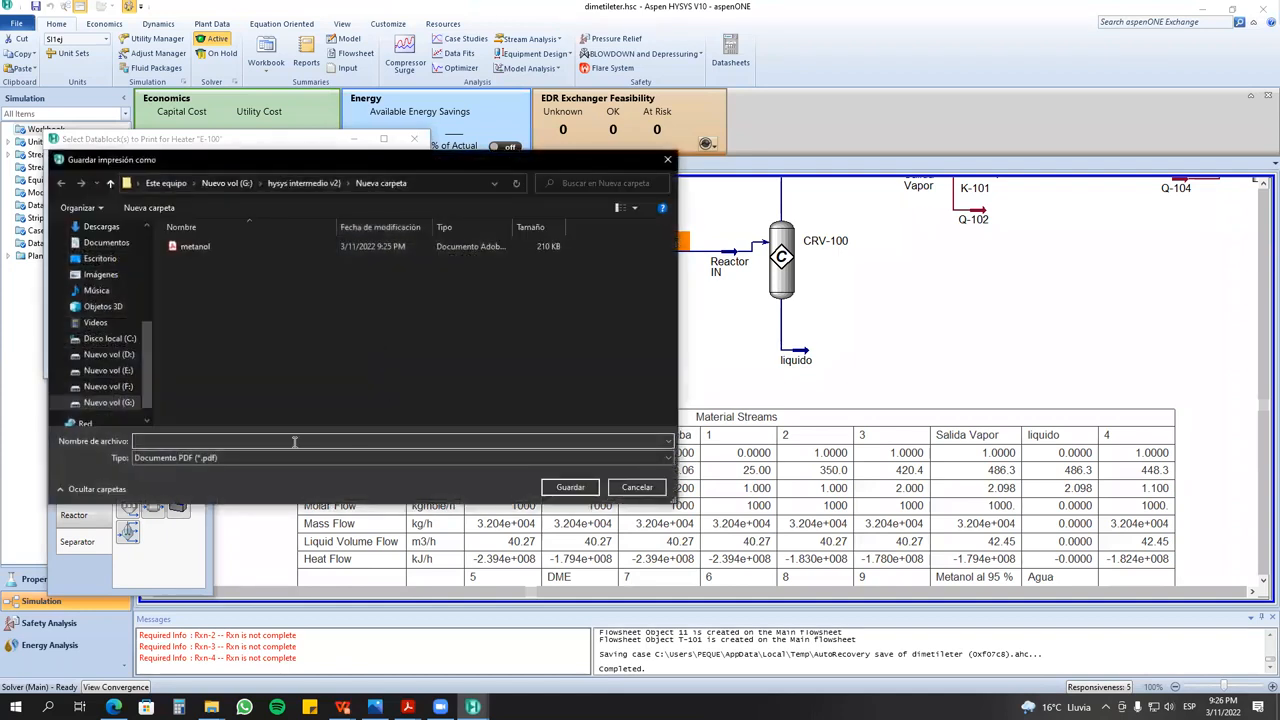
type("heater")
key("Return")
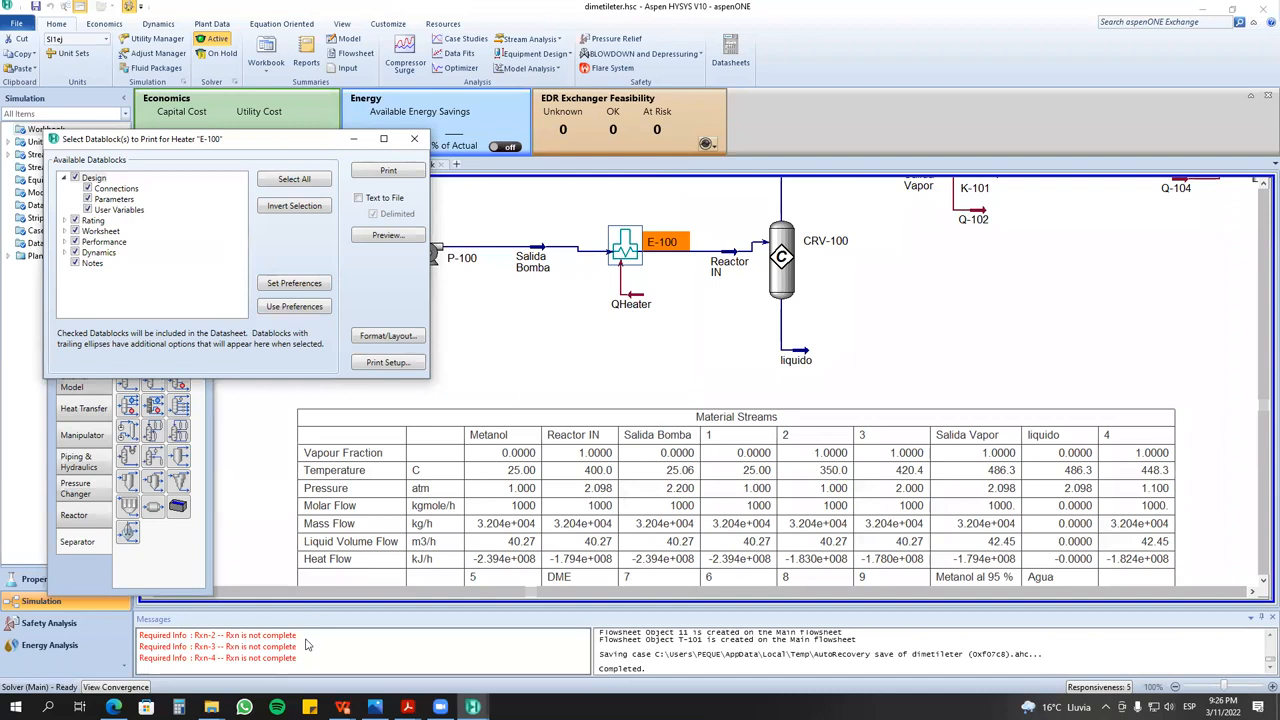
- Open the heater PDF from Nueva carpeta and examine the connections, nozzle parameters, conditions and properties of E-100
mouse_move(211, 707)
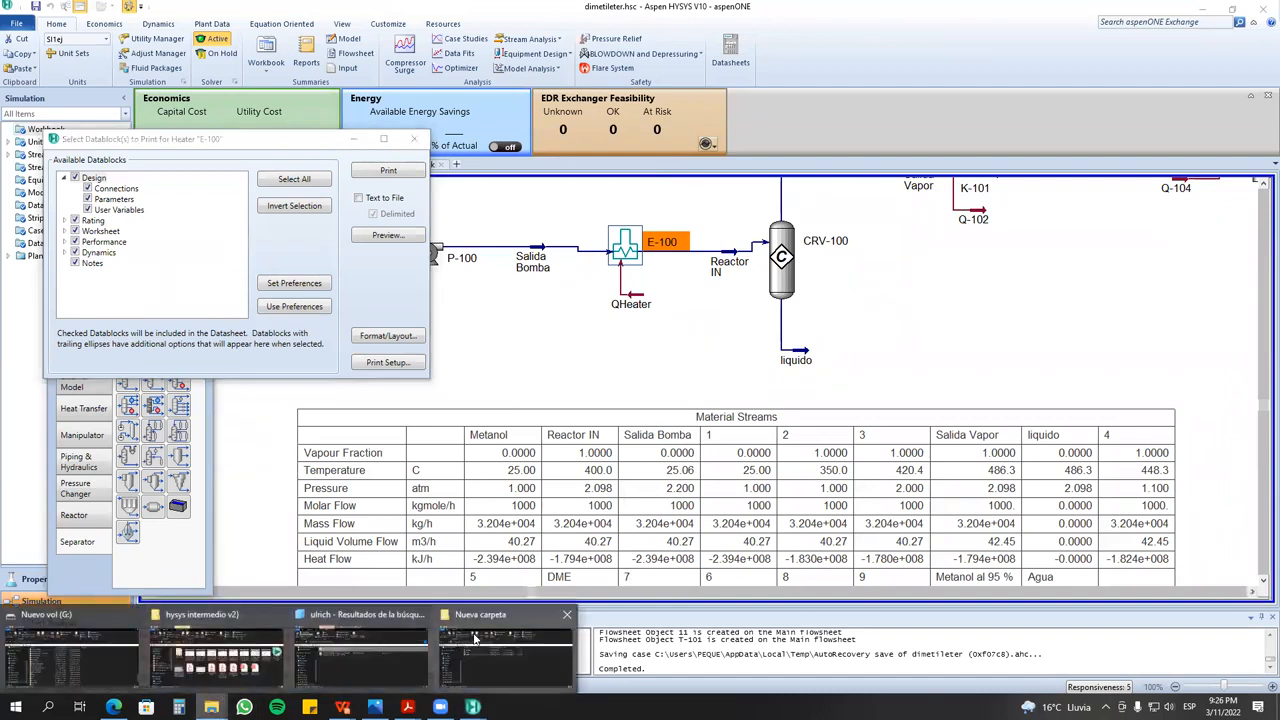
left_click(508, 650)
double_click(280, 370)
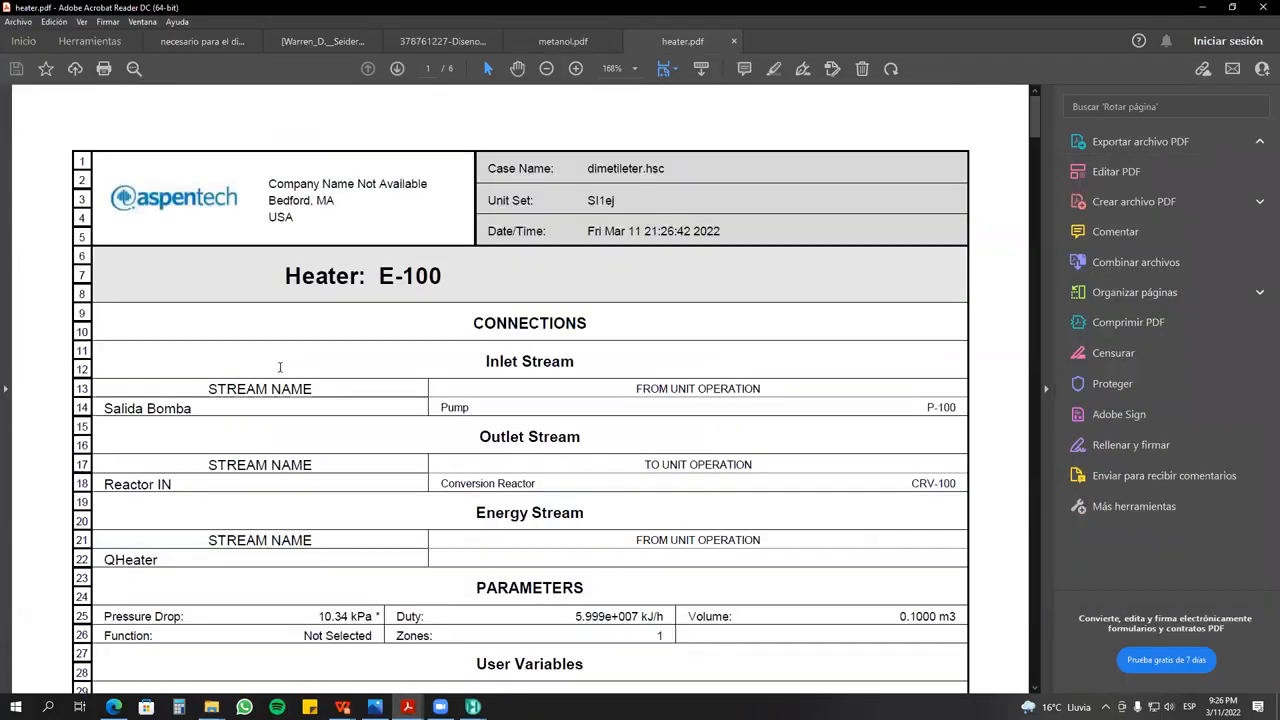
scroll(480, 472, "down", 5)
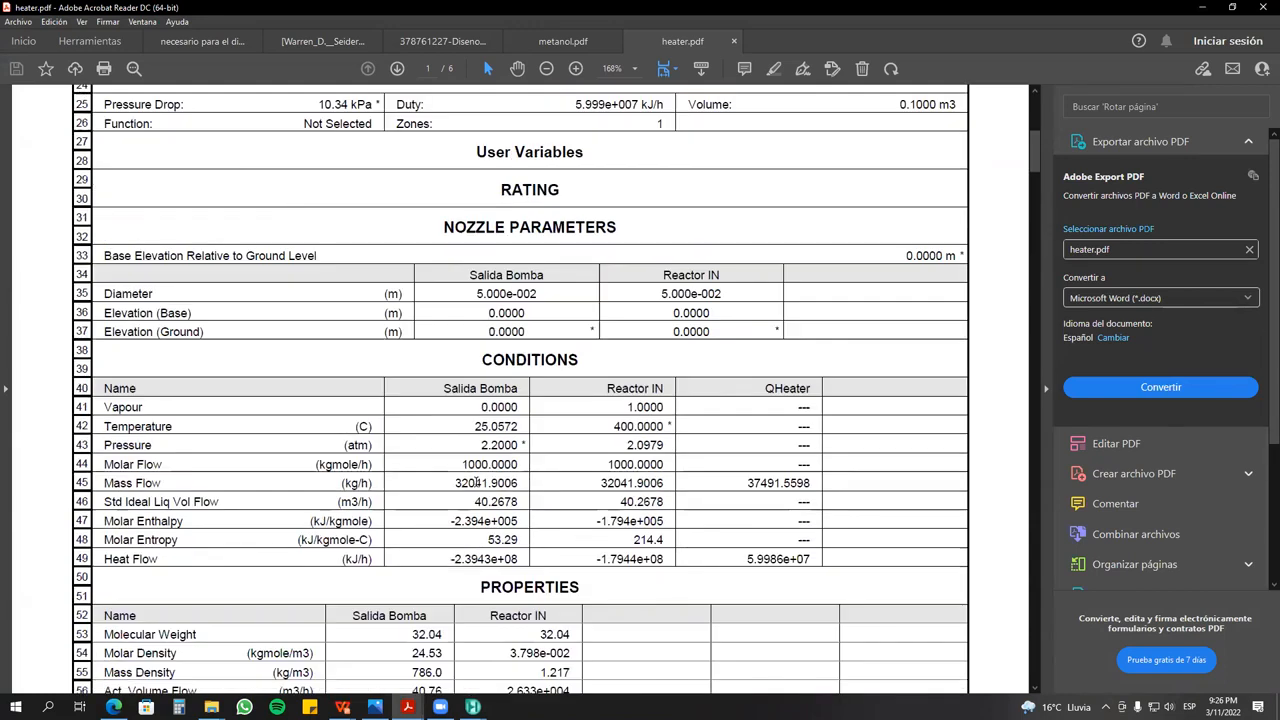
scroll(477, 482, "down", 5)
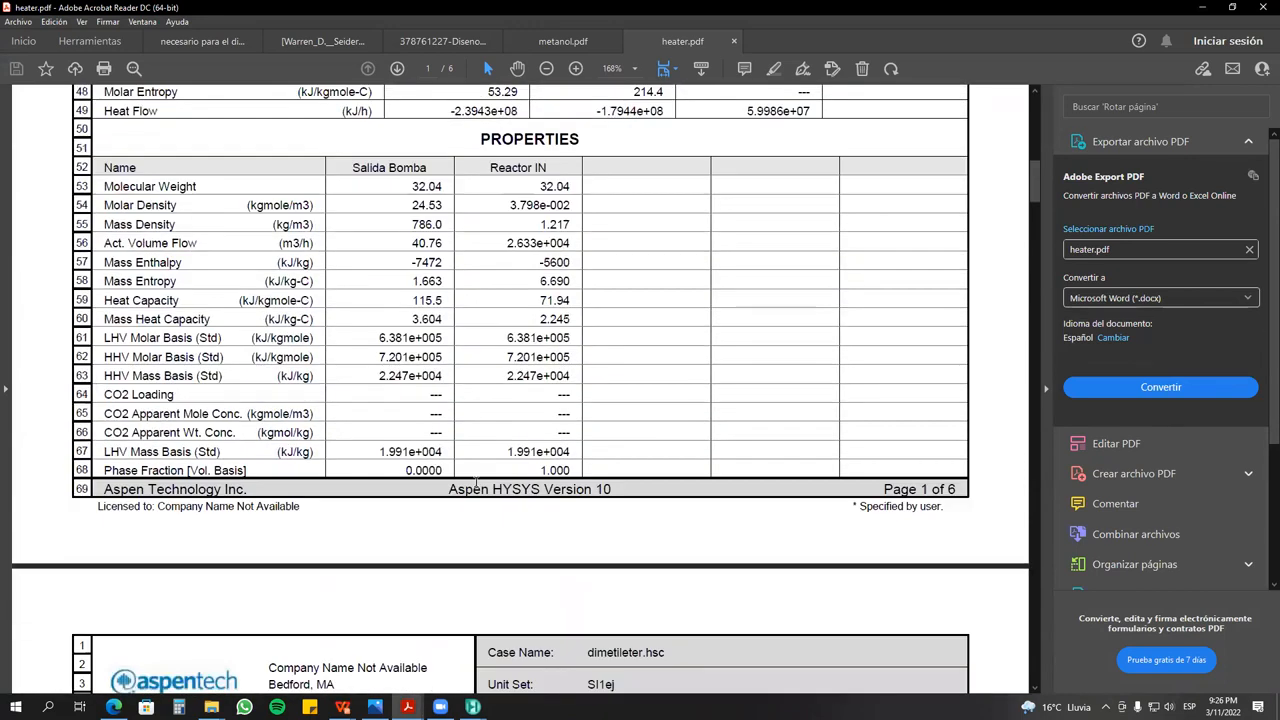
scroll(477, 486, "down", 1)
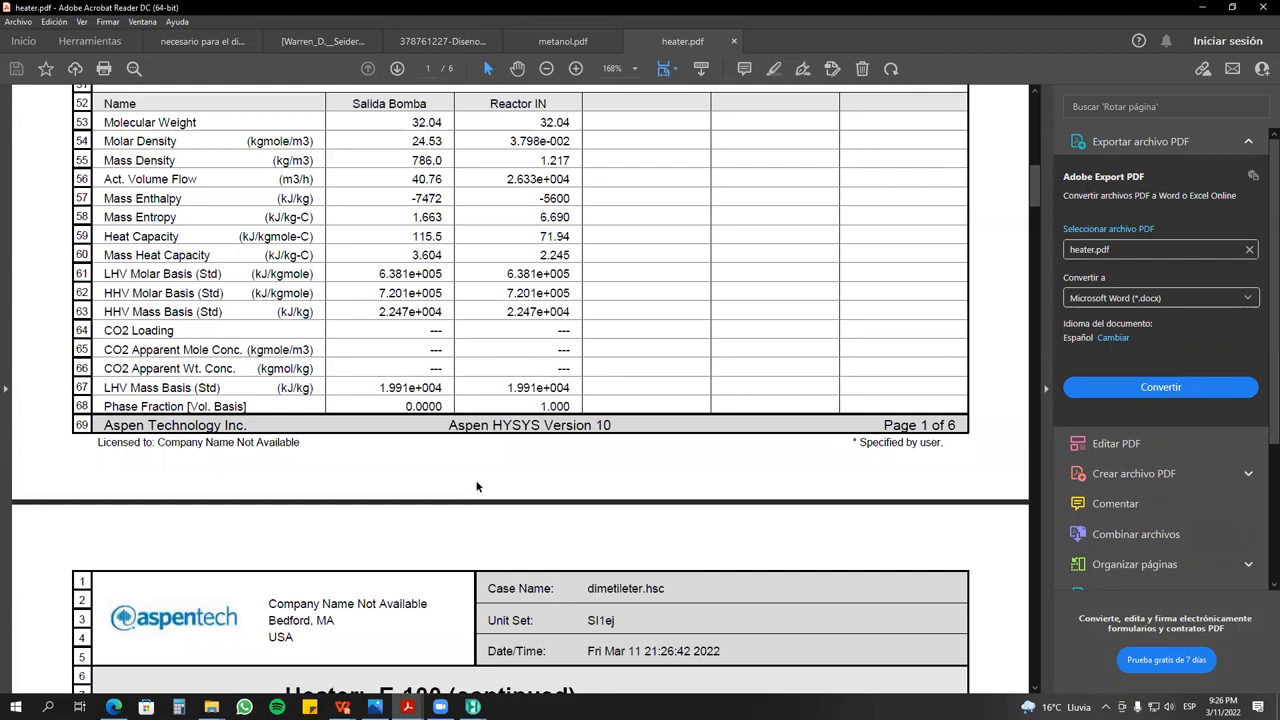
scroll(477, 487, "down", 10)
scroll(477, 487, "down", 9)
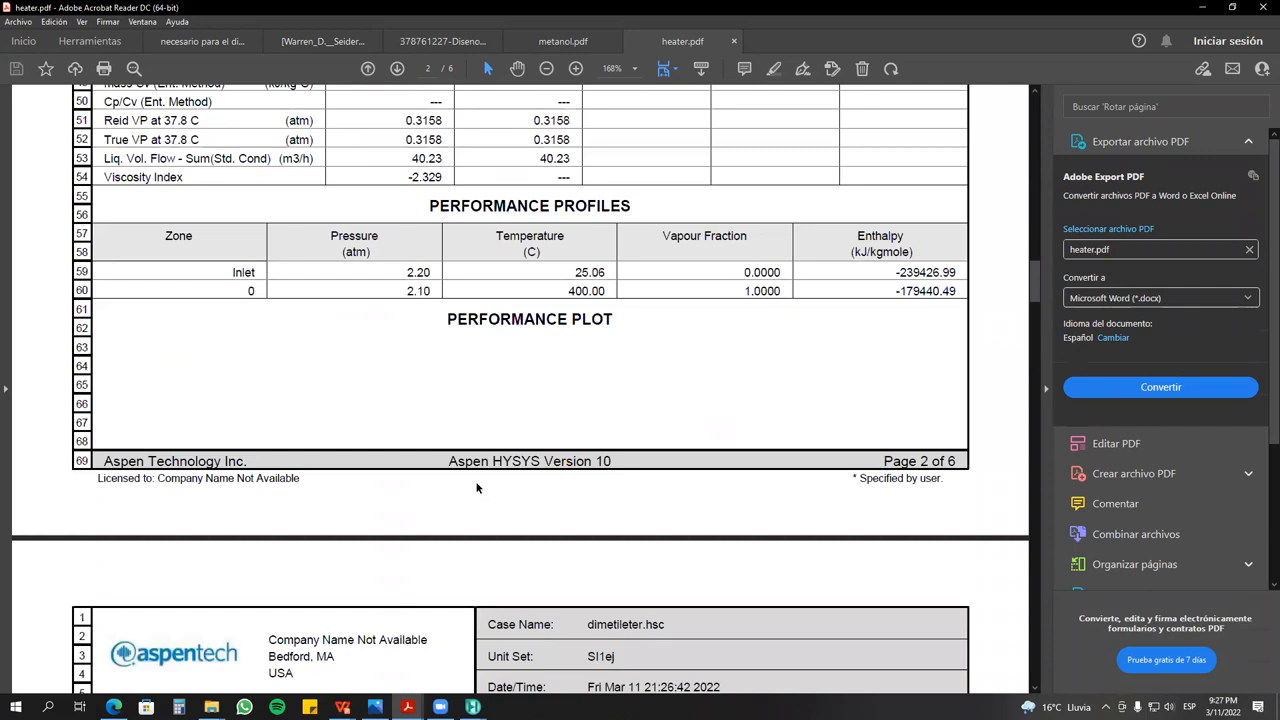
- Examine the pressure-temperature performance plot and the phase performance tables in the E-100 heater datasheet
scroll(477, 487, "down", 7)
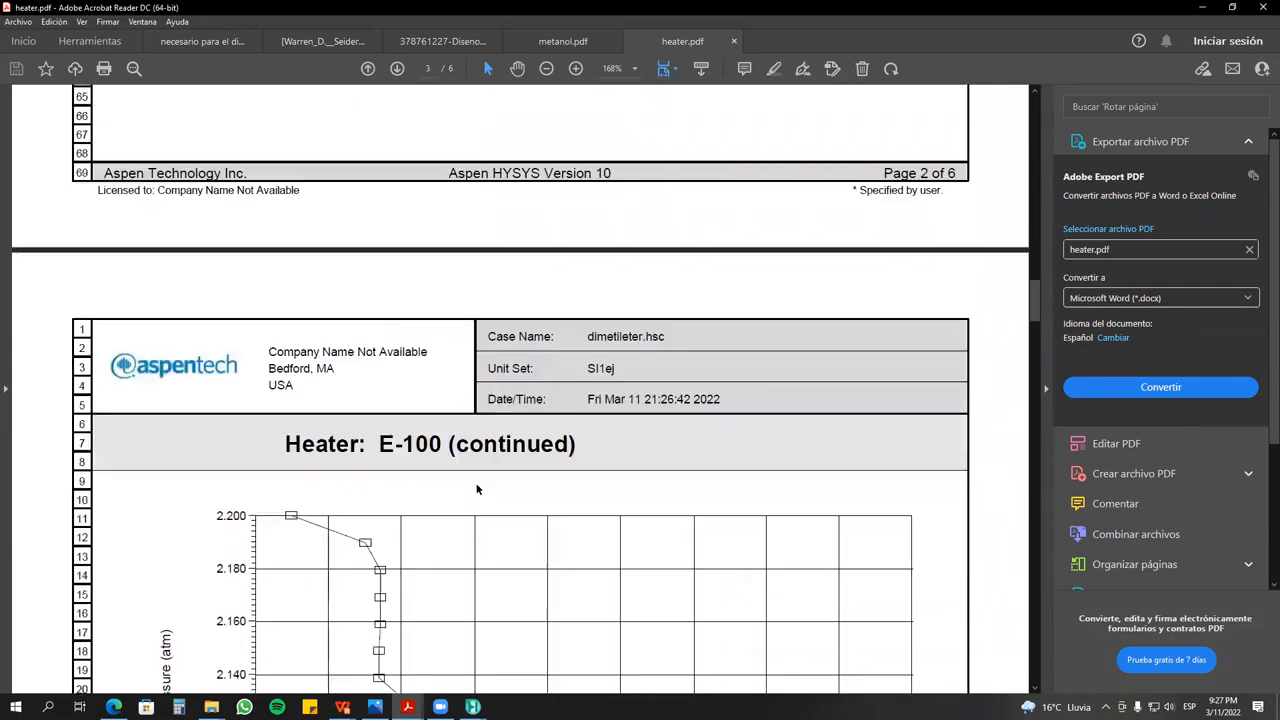
scroll(465, 455, "down", 4)
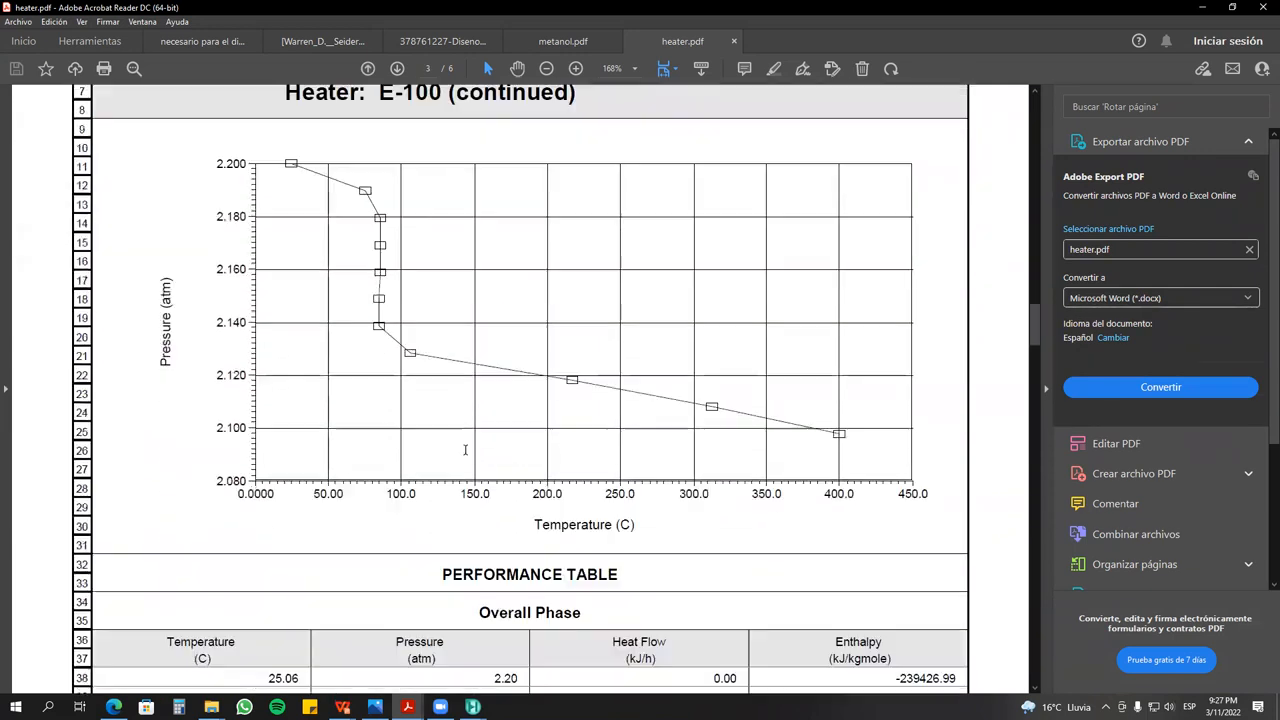
scroll(465, 455, "down", 9)
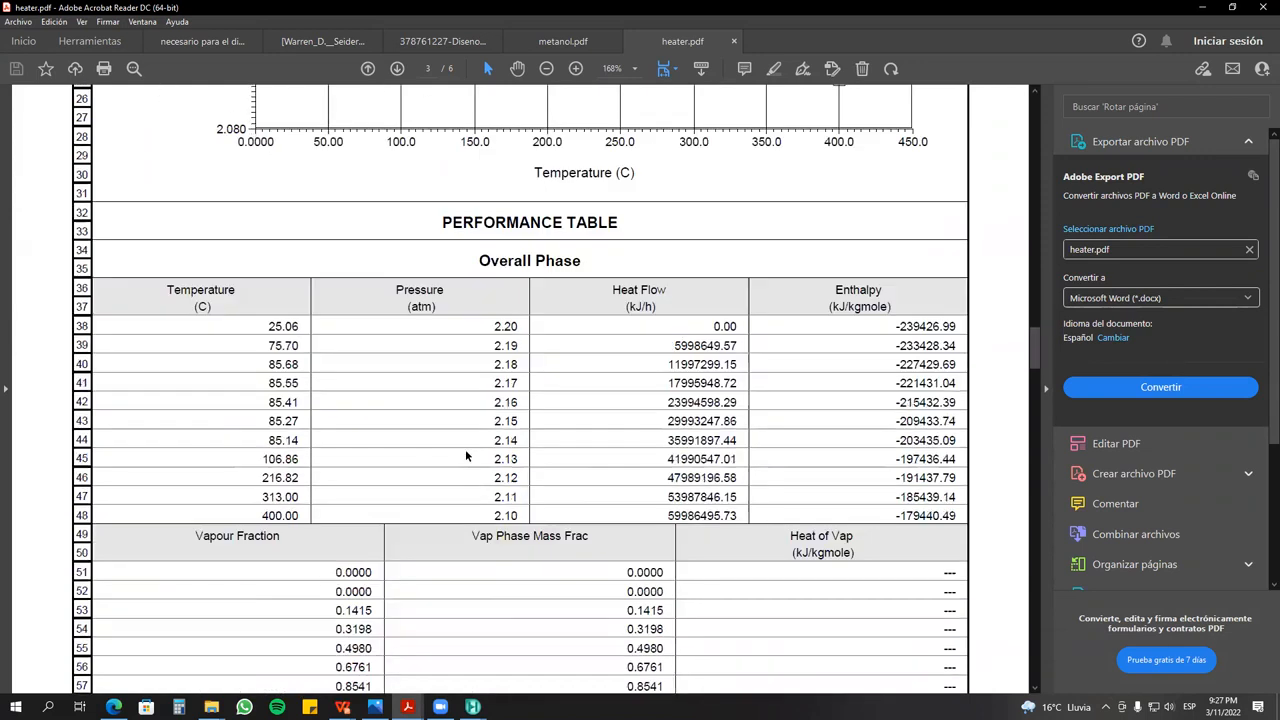
scroll(465, 456, "down", 5)
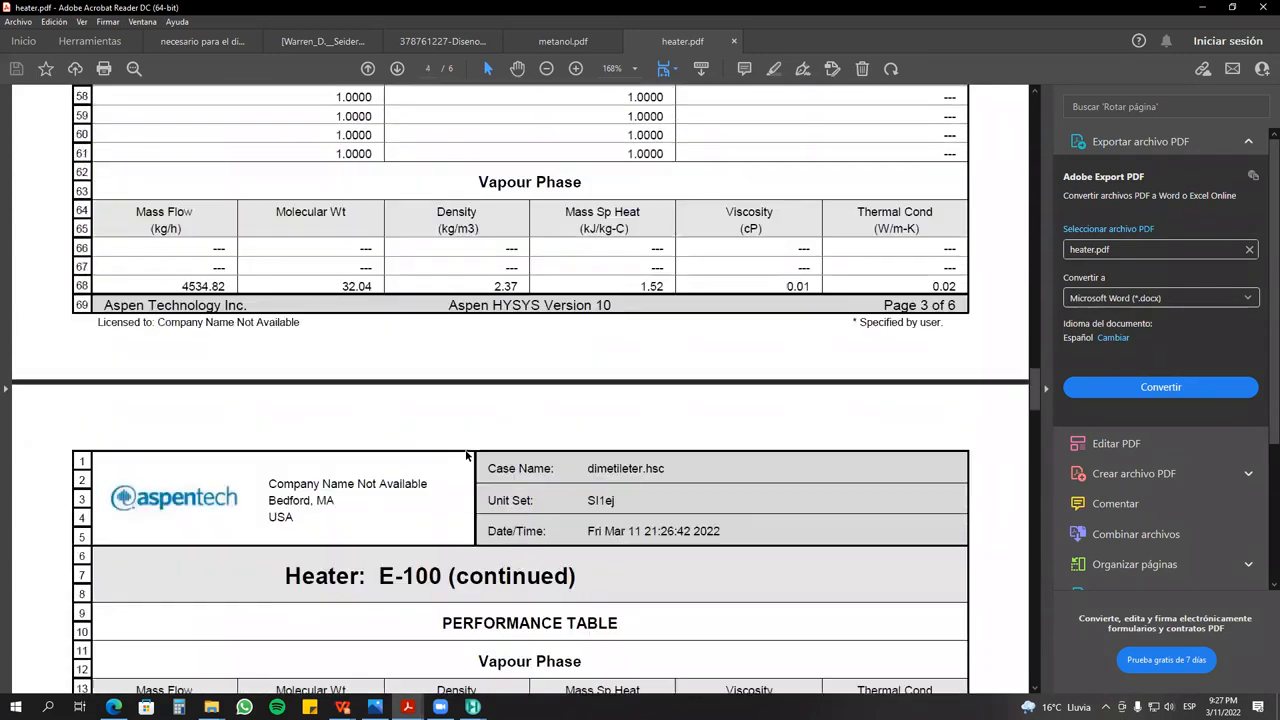
scroll(465, 456, "down", 1)
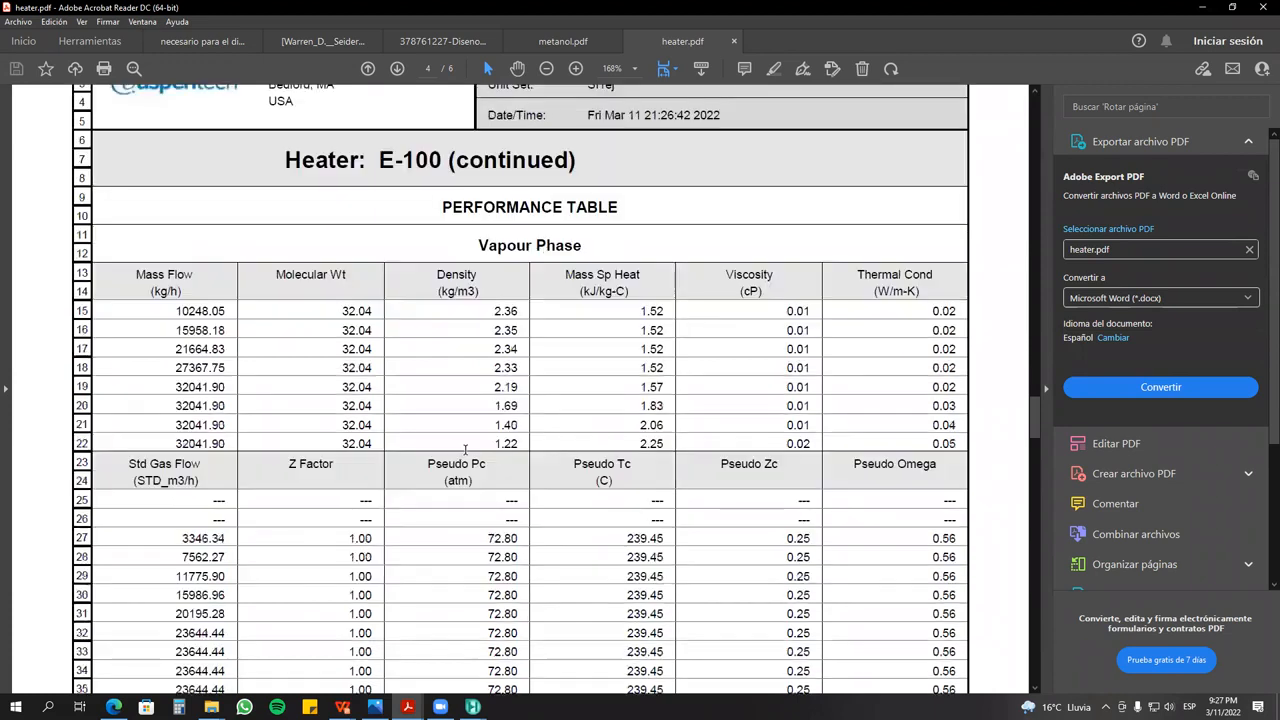
scroll(465, 452, "down", 9)
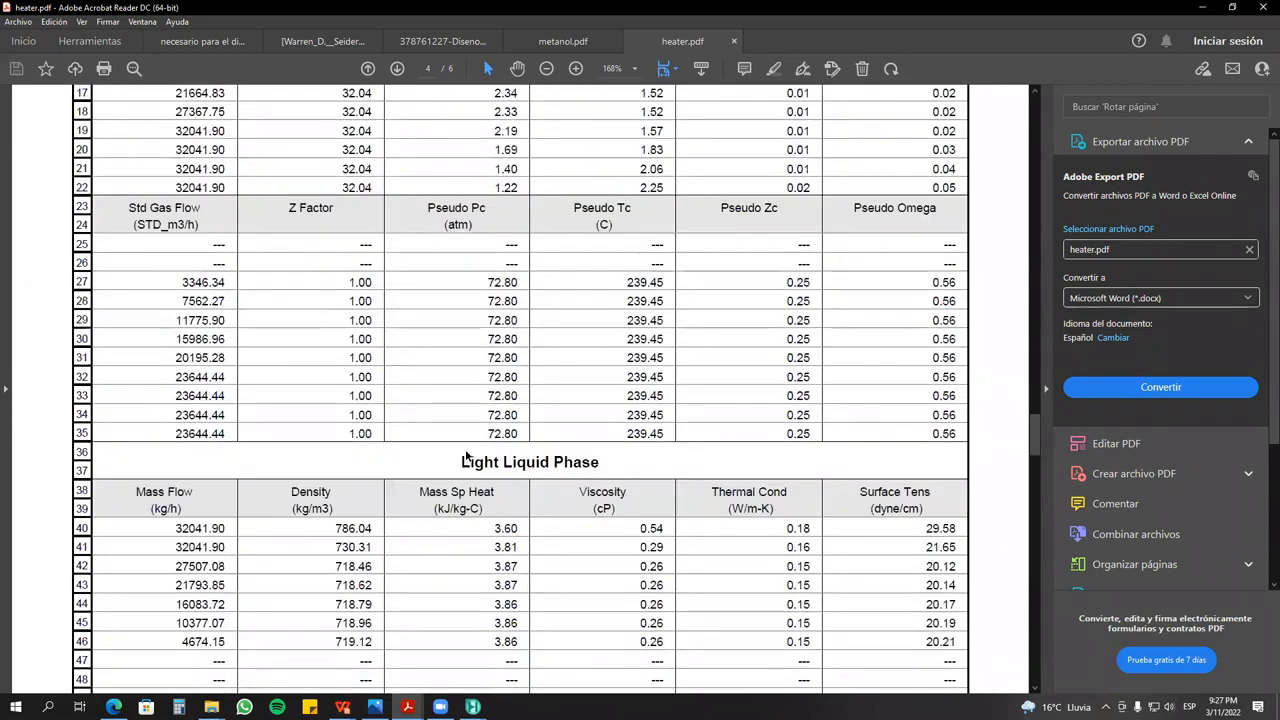
scroll(465, 455, "down", 1)
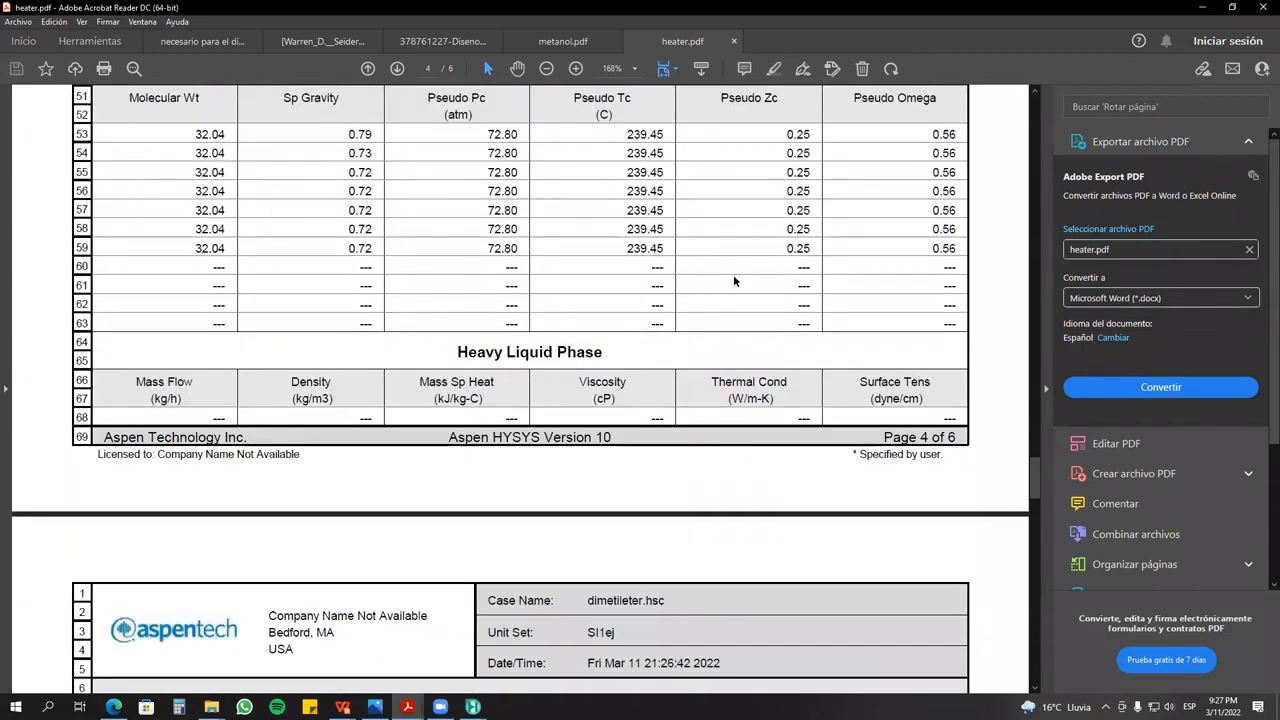
- Minimize the PDF reader and the file explorer, and close the E-100 datasheet print options to return to the flowsheet
left_click(1207, 6)
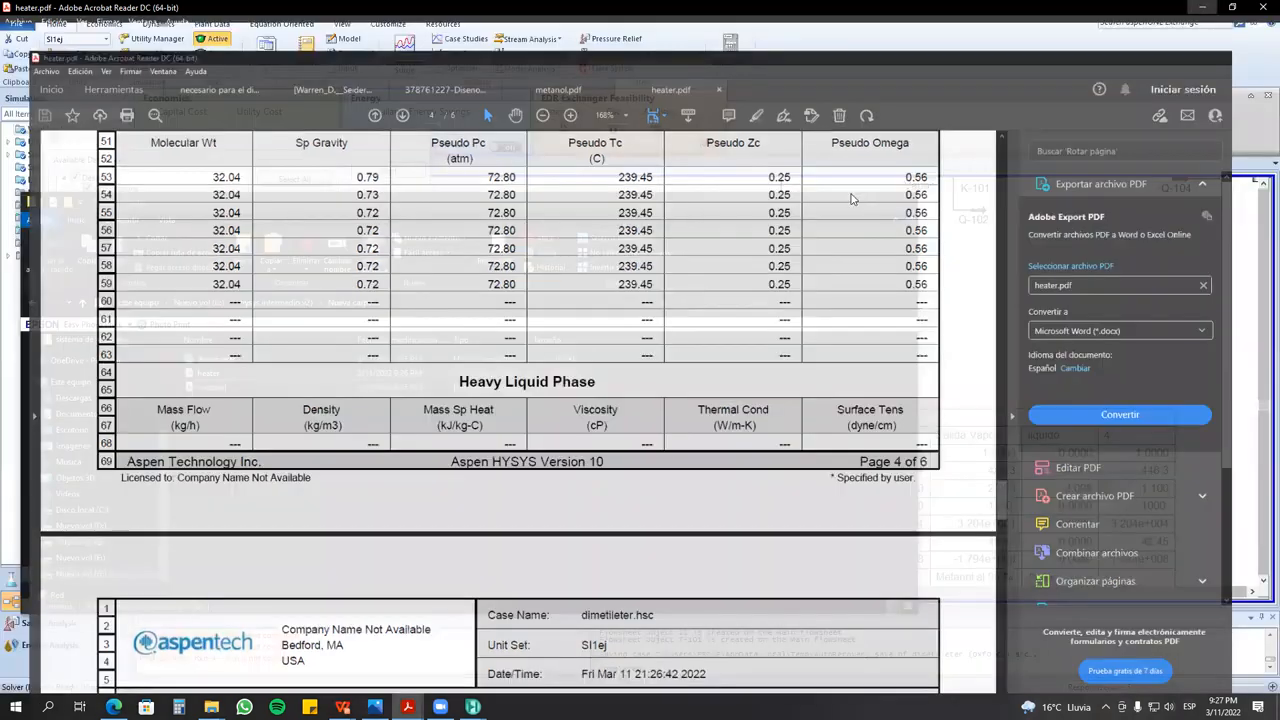
left_click(843, 202)
left_click(414, 138)
right_click(337, 258)
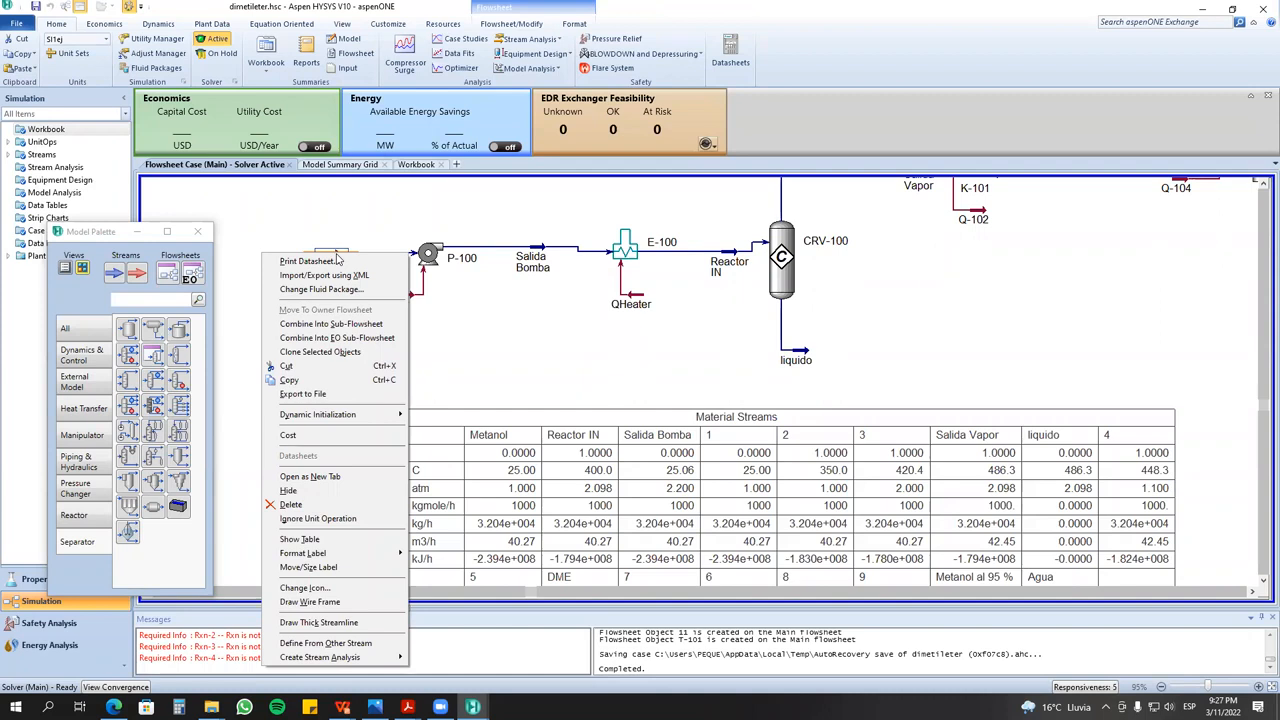
left_click(516, 350)
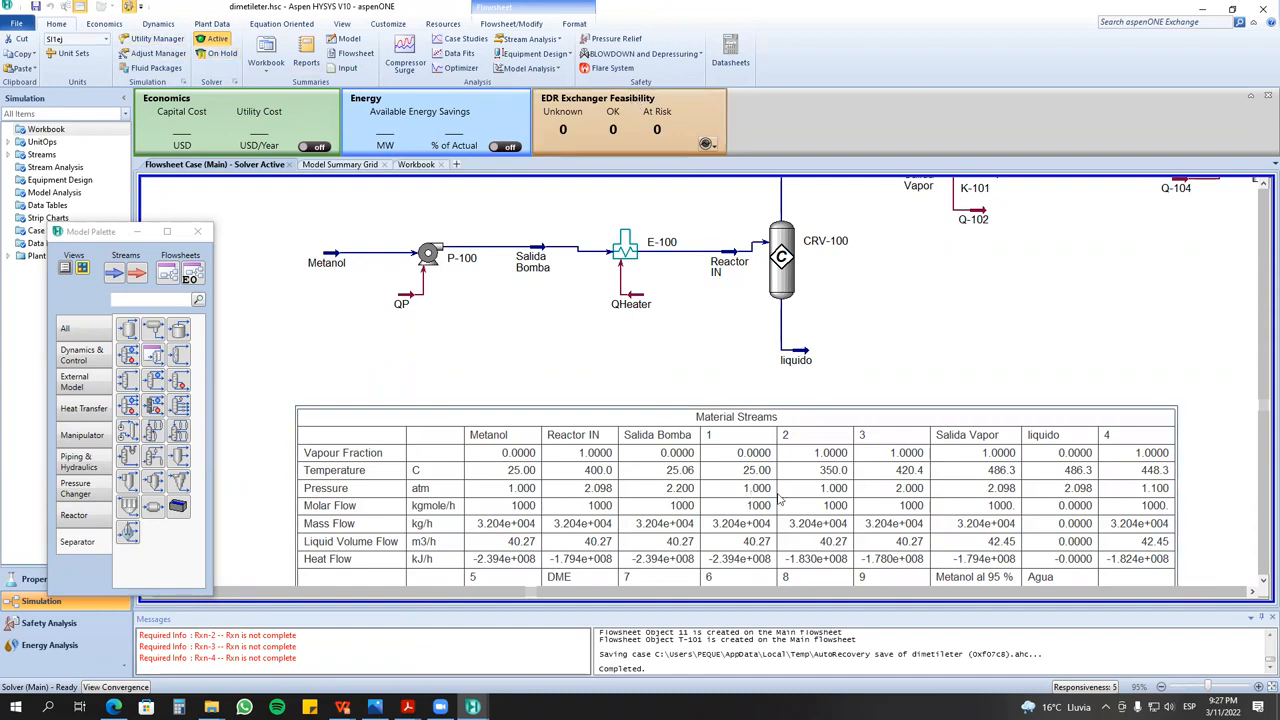
- Move the Material Streams table slightly up and to the left beneath the process diagram
scroll(798, 410, "down", 1)
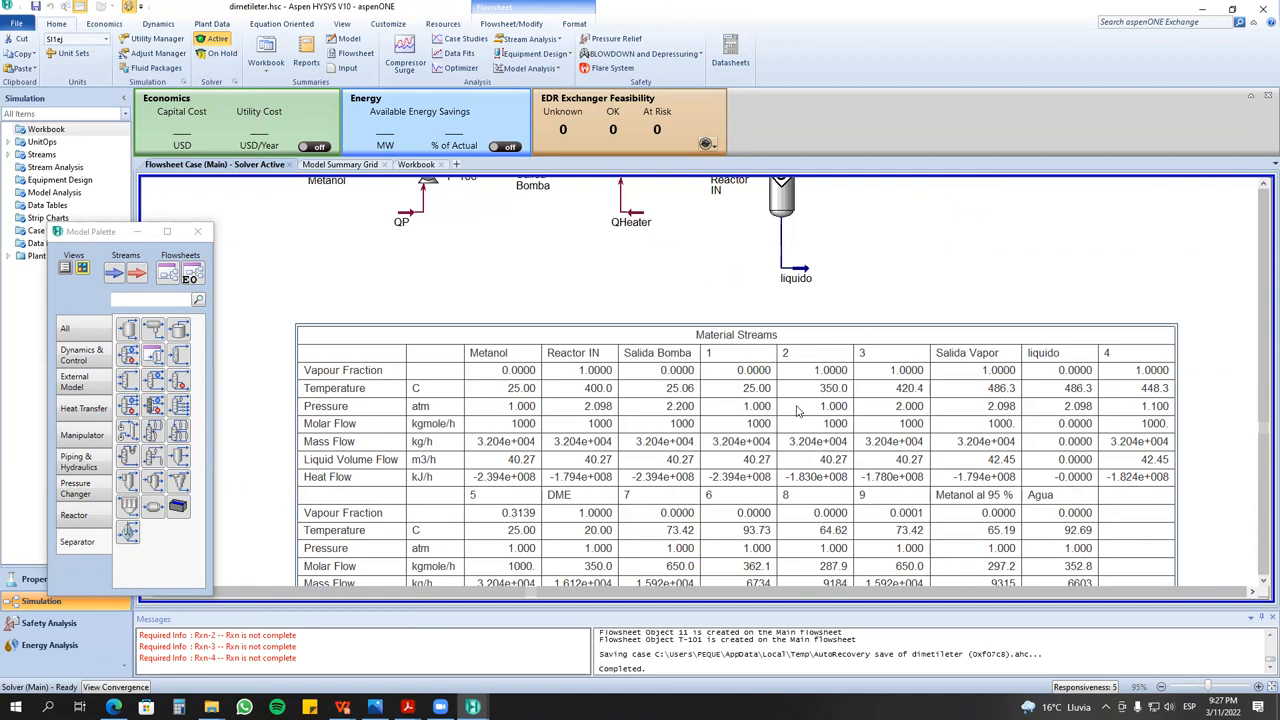
scroll(681, 428, "down", 3)
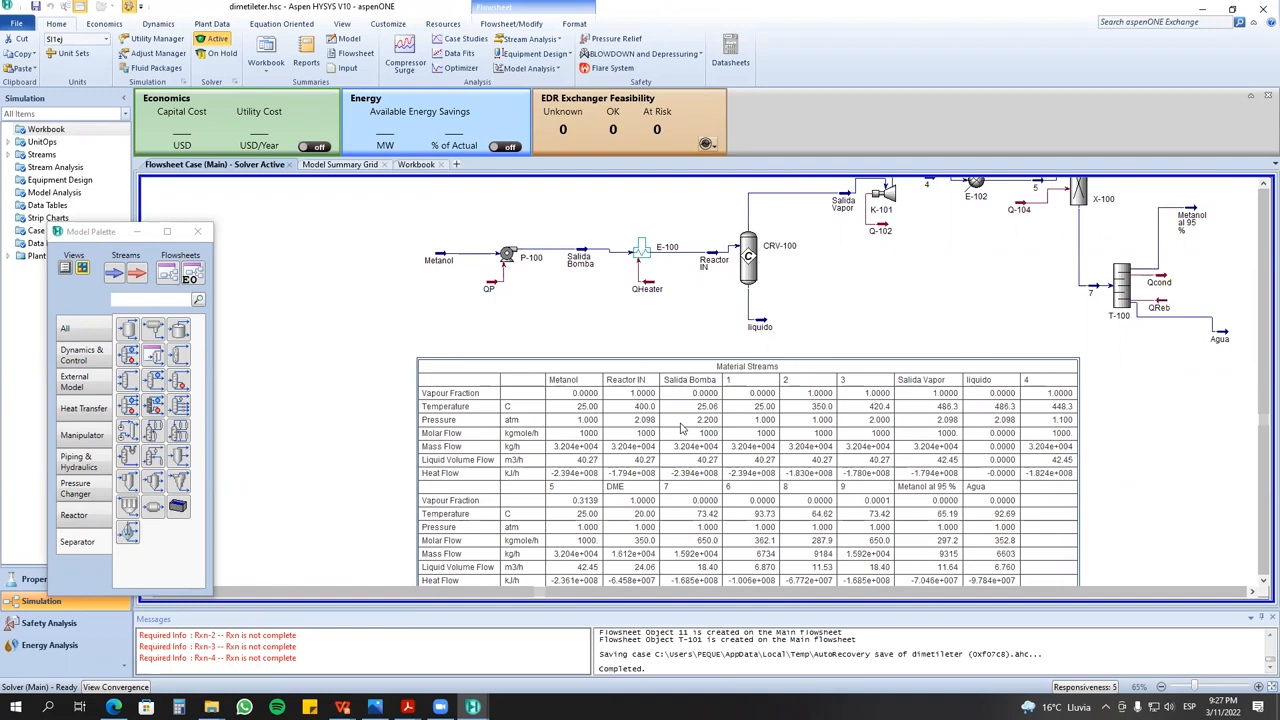
left_click_drag(683, 430, 604, 415)
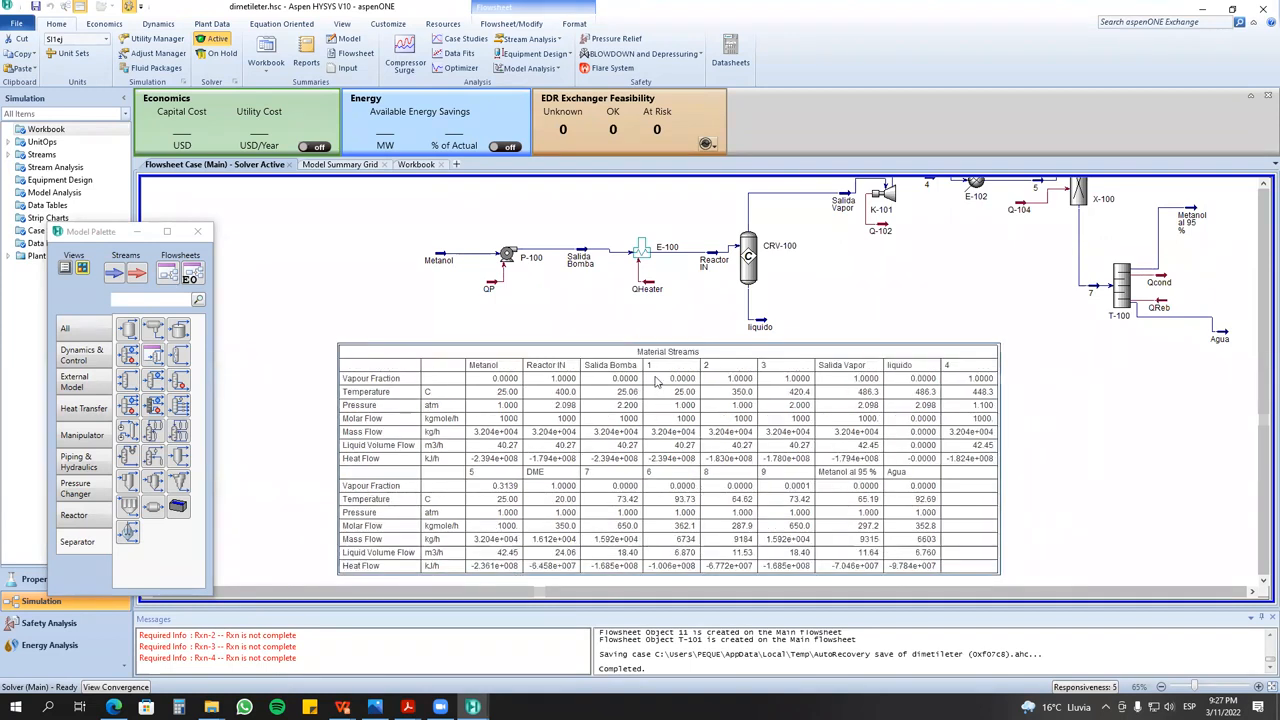
- Close the Workbook tab and move the Material Streams and Compositions tables to the right beneath the process diagram
left_click(436, 262)
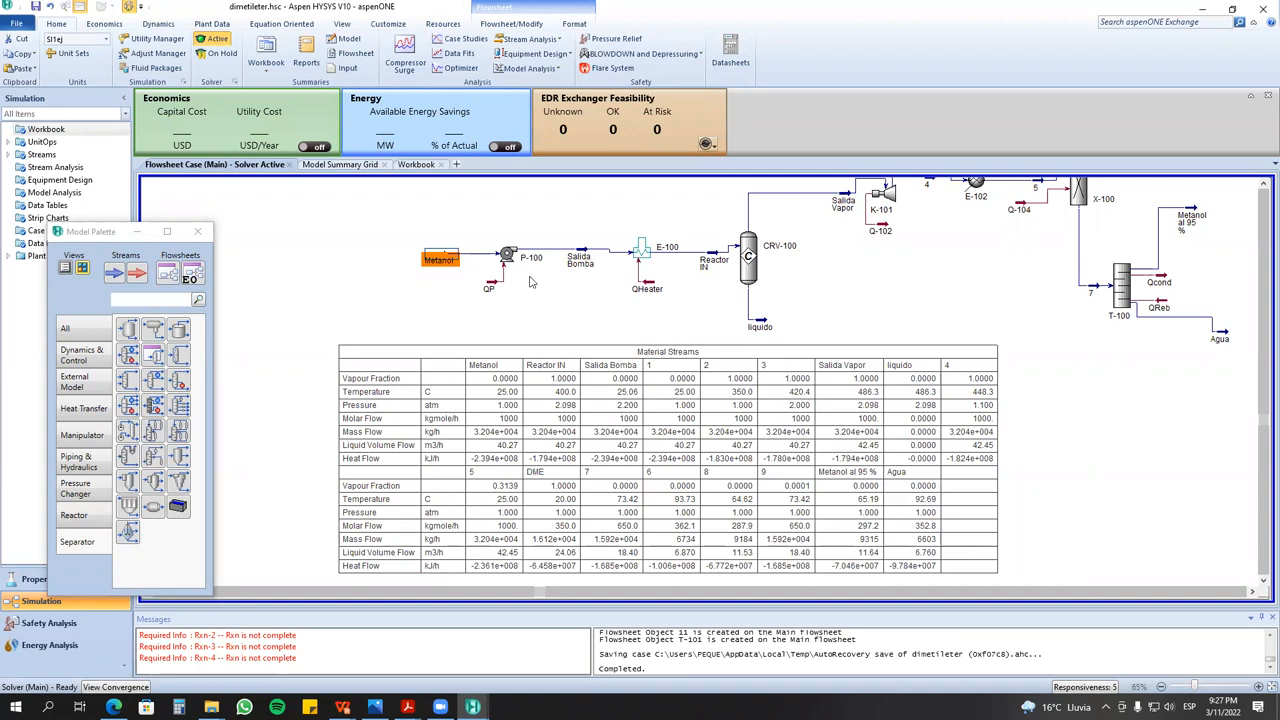
left_click(443, 164)
scroll(617, 331, "down", 2)
left_click_drag(715, 393, 869, 410)
left_click_drag(818, 565, 932, 558)
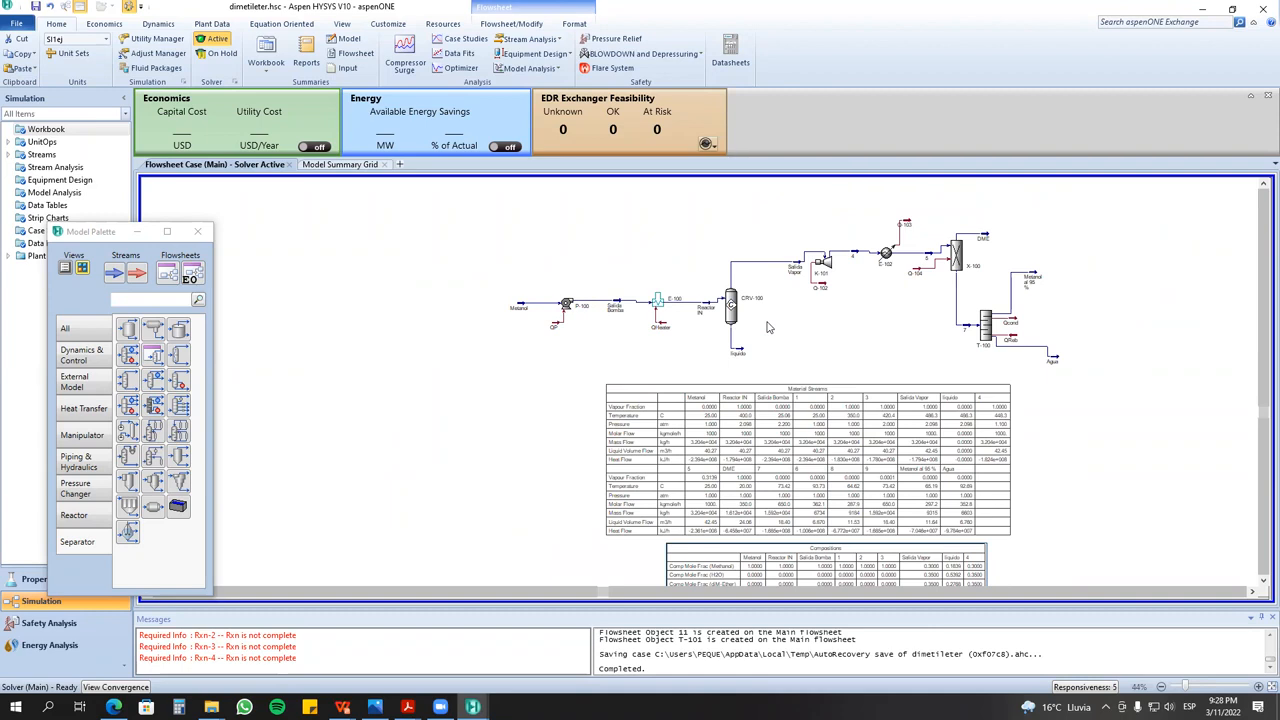
- Reposition the Material Streams table so it sits centred under the process diagram
scroll(768, 327, "up", 1)
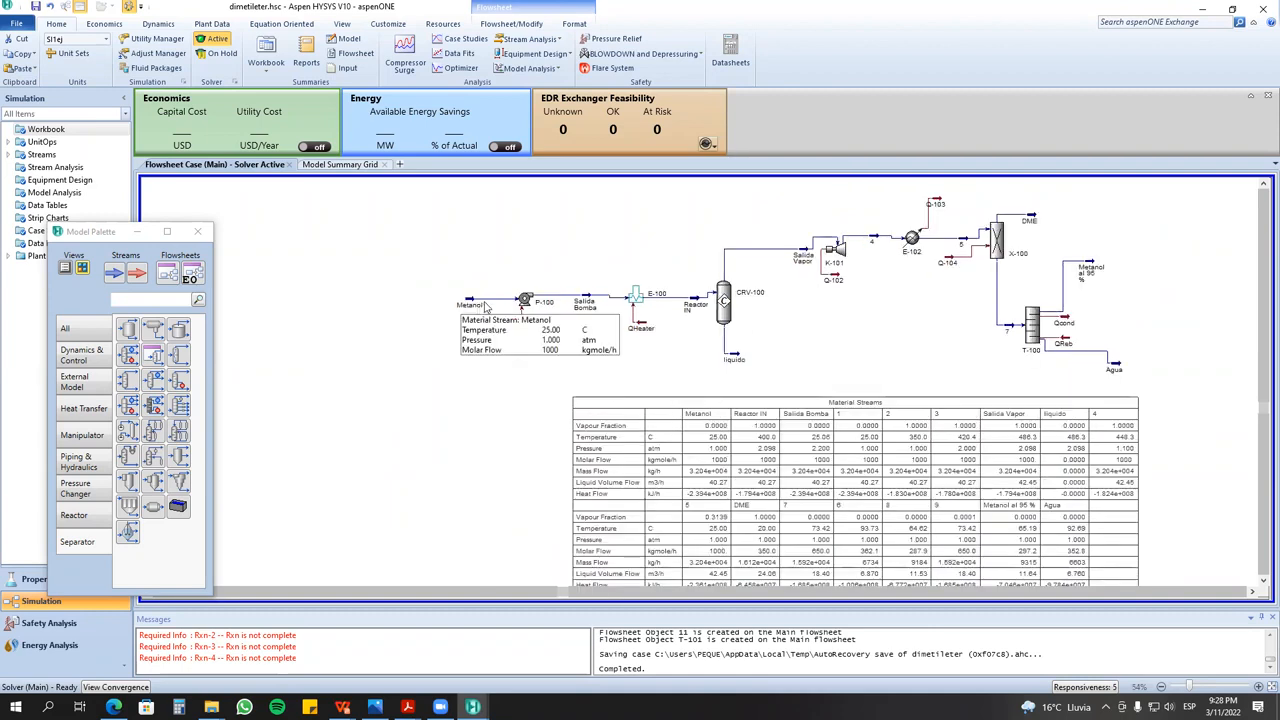
left_click_drag(736, 439, 588, 428)
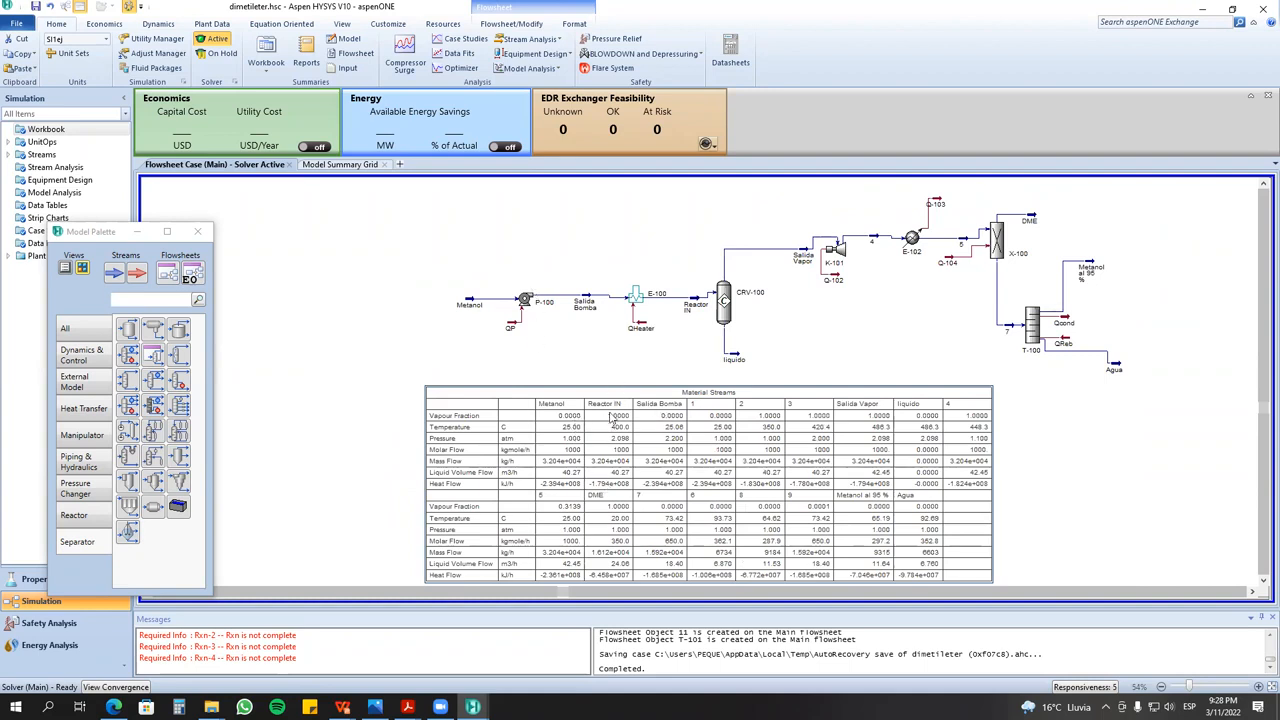
left_click_drag(710, 420, 846, 418)
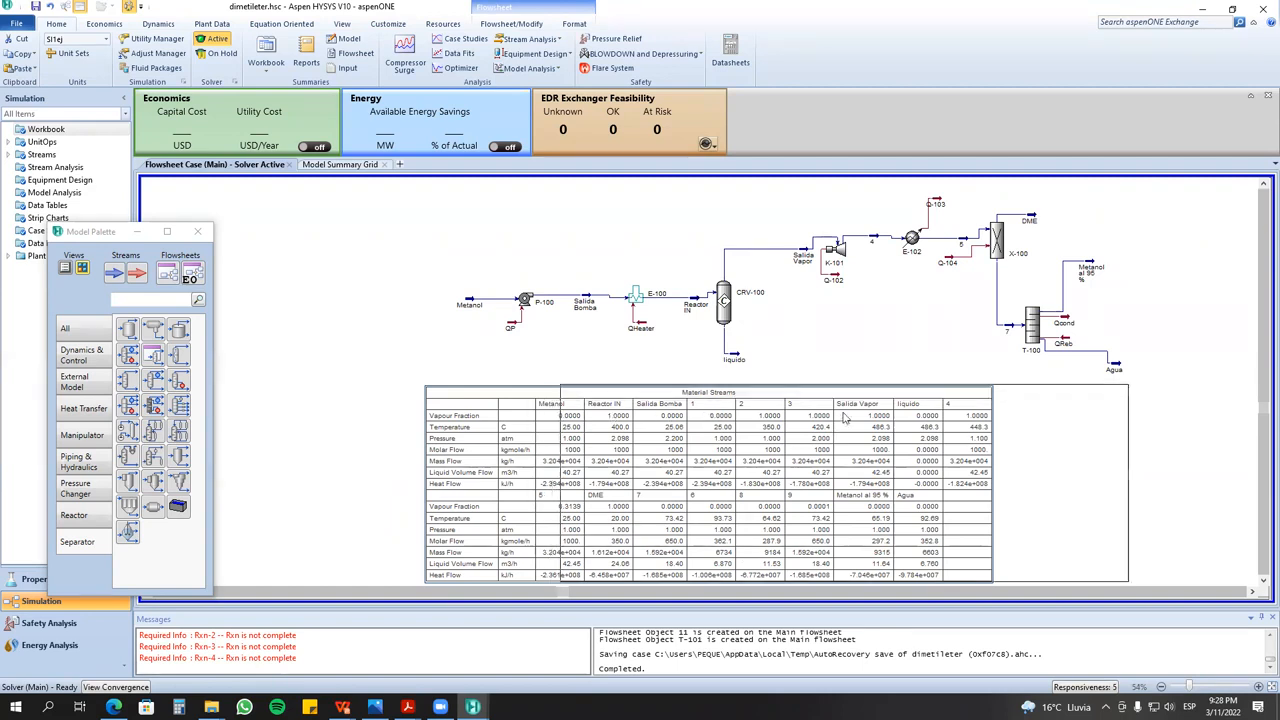
scroll(685, 343, "up", 1)
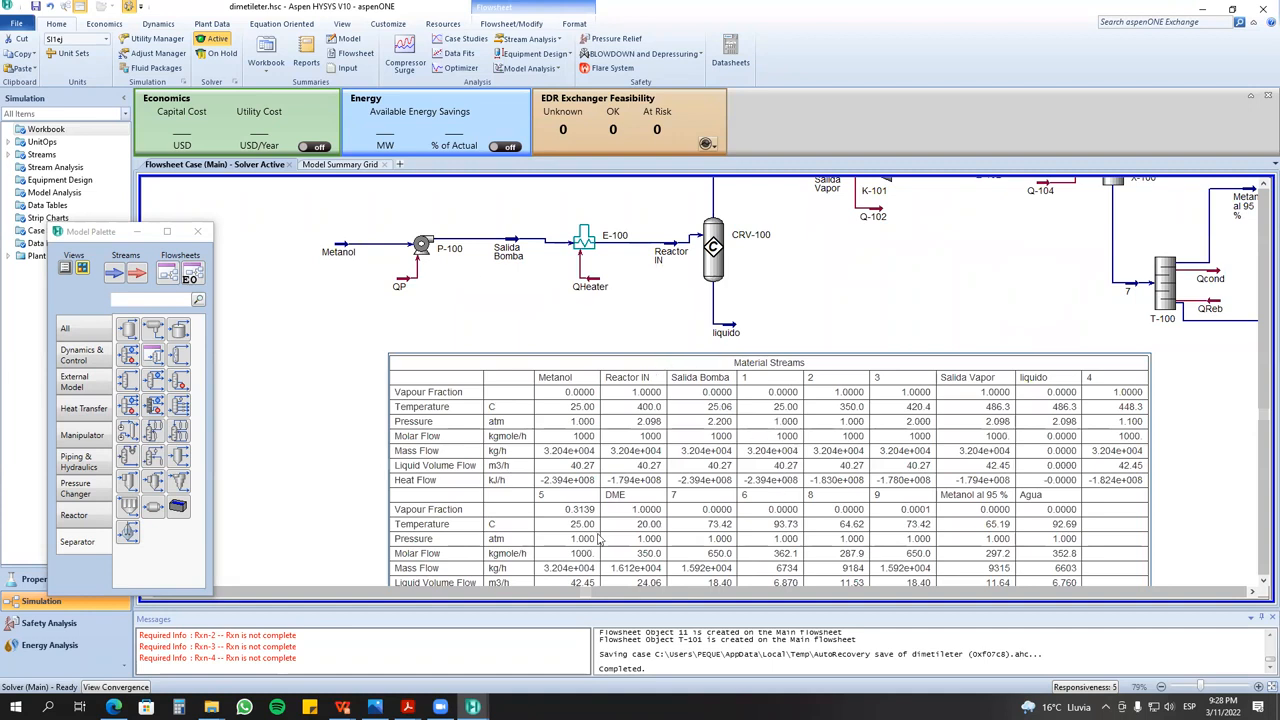
- Show the property table of the Metanol stream and place it below the stream
right_click(342, 247)
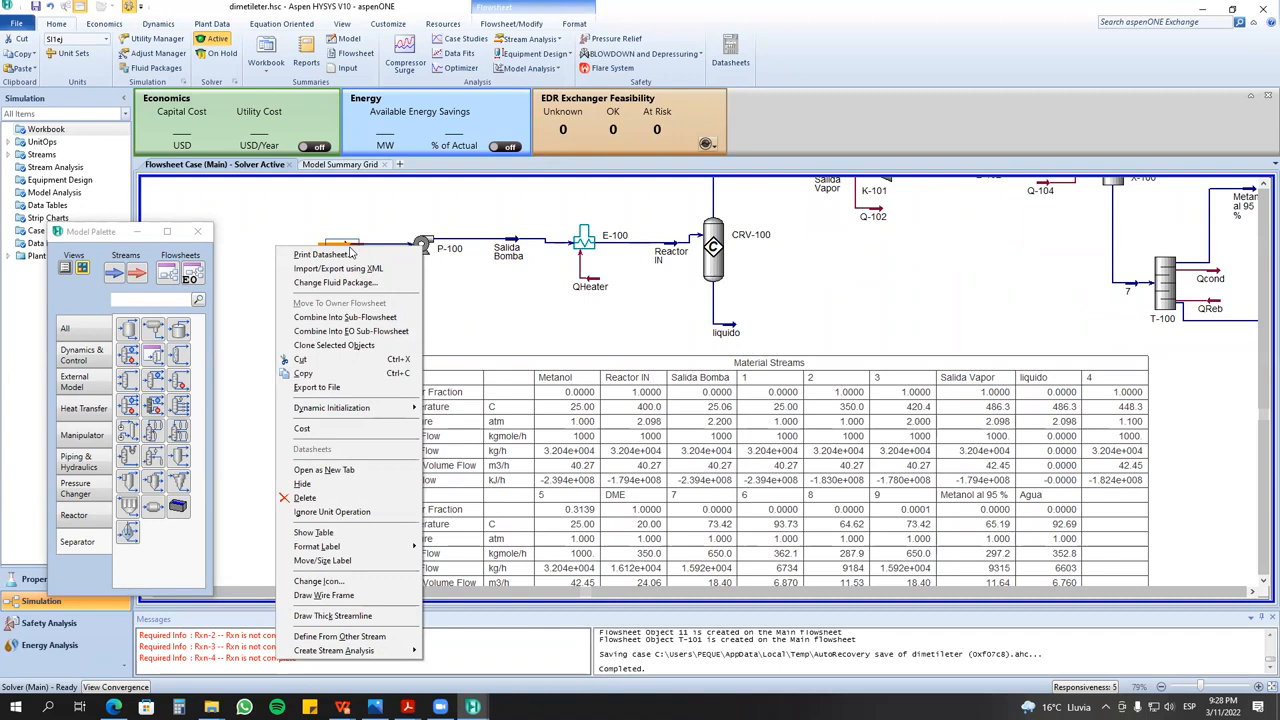
left_click(320, 535)
left_click_drag(397, 300, 298, 328)
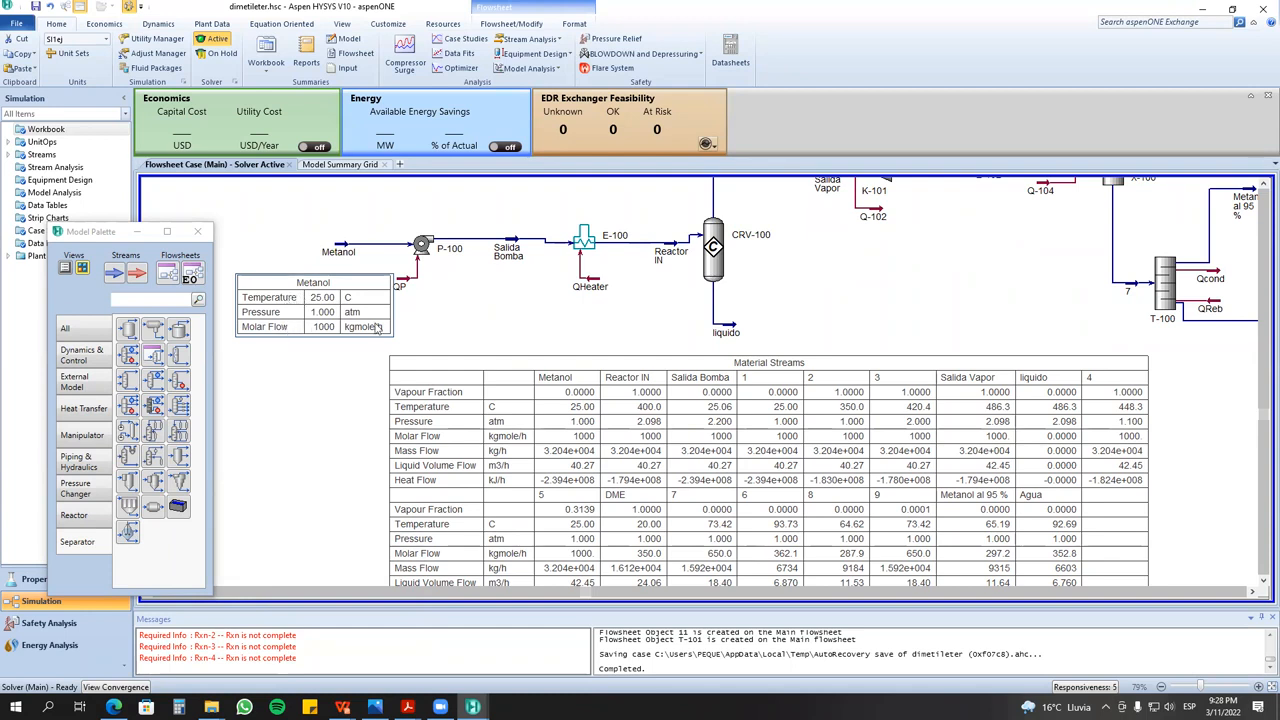
- Change the Metanol stream's icon to the large blue arrow
right_click(342, 250)
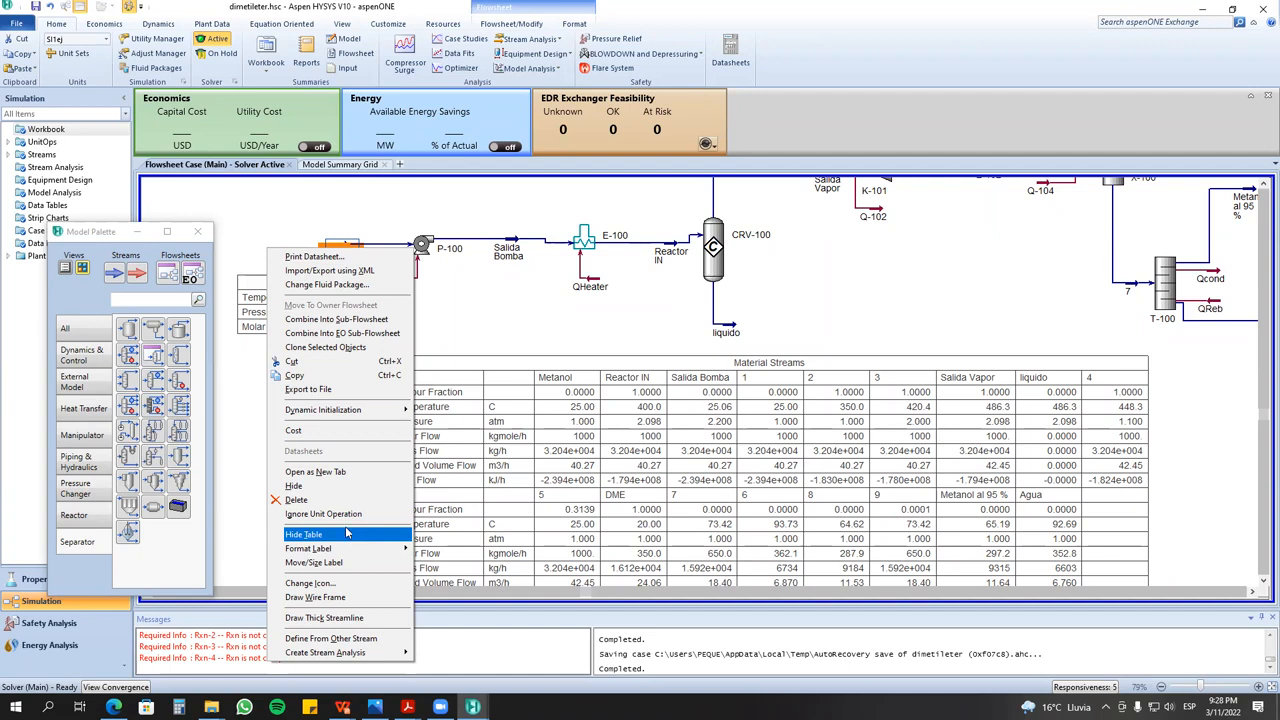
left_click(331, 584)
left_click(586, 345)
left_click(719, 338)
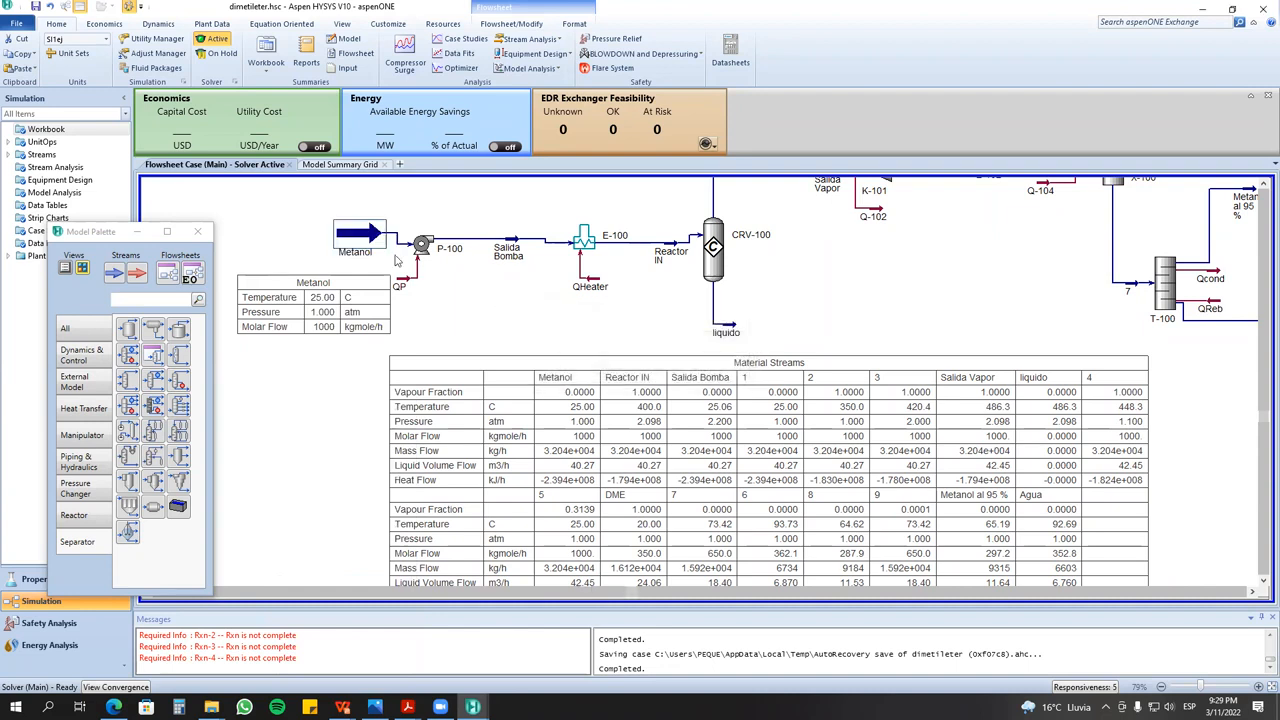
- Move the Metanol stream's label slightly to the left beneath its arrow
right_click(362, 238)
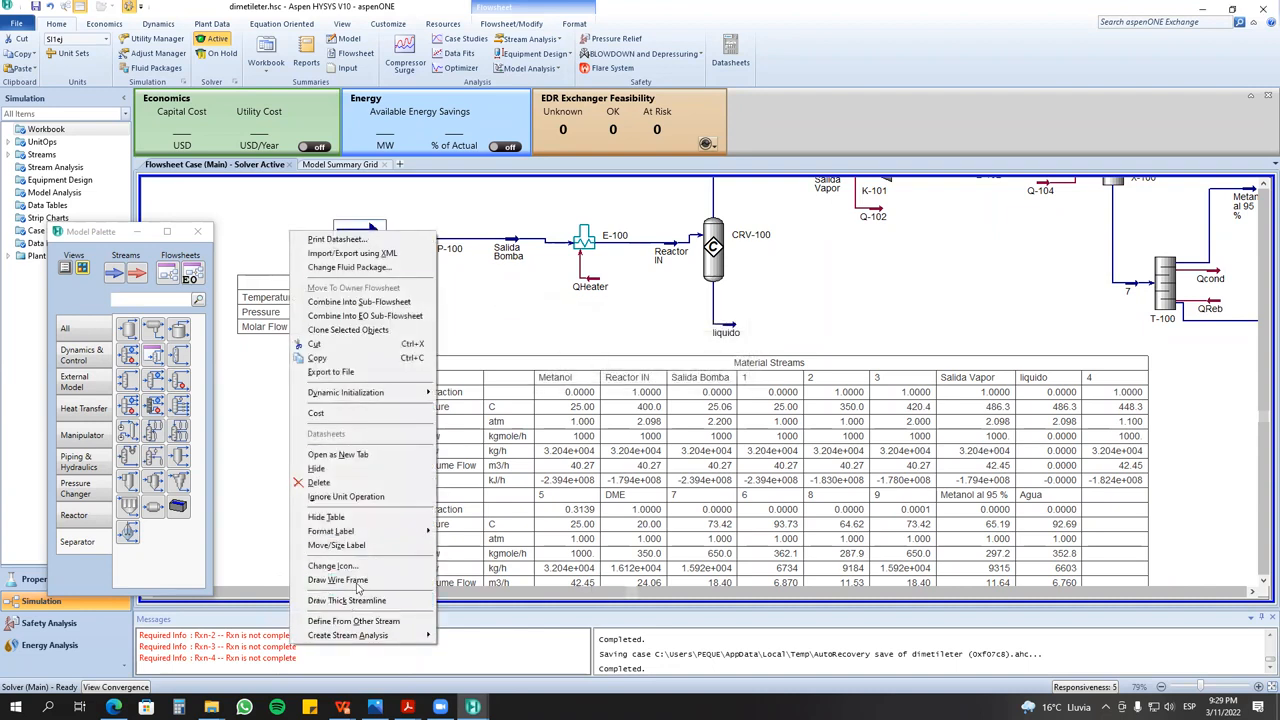
left_click(513, 339)
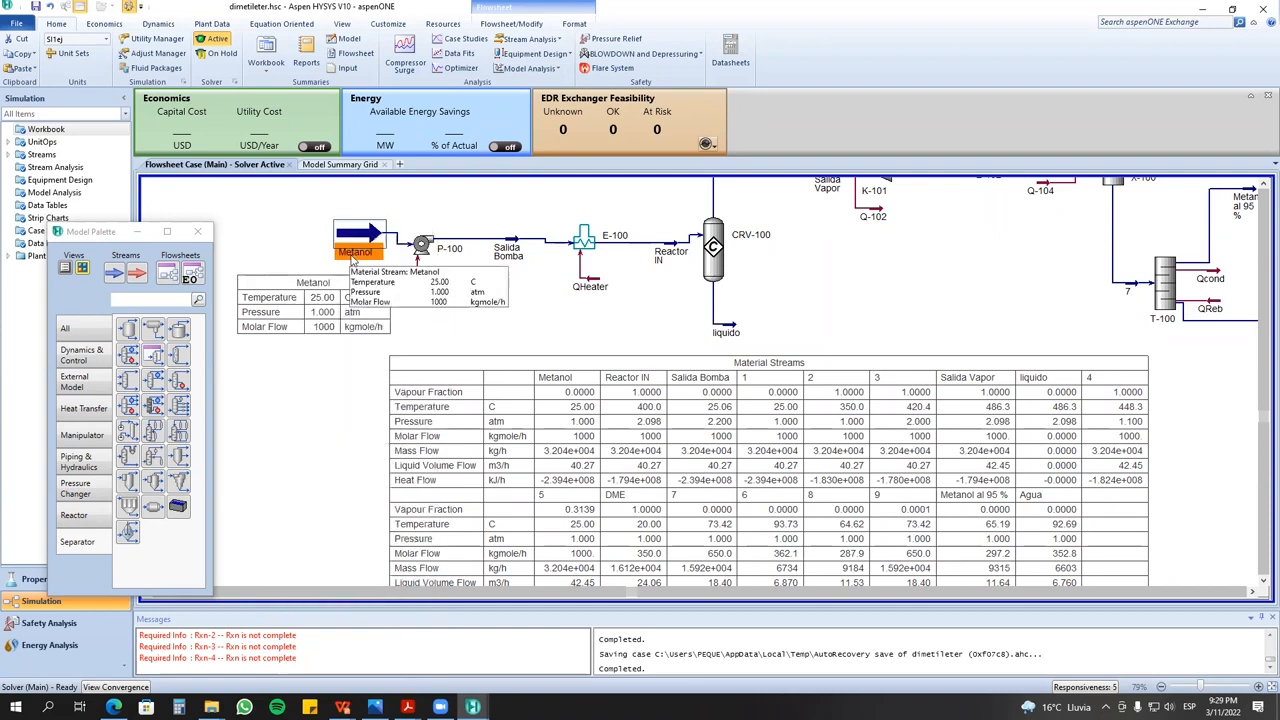
right_click(366, 240)
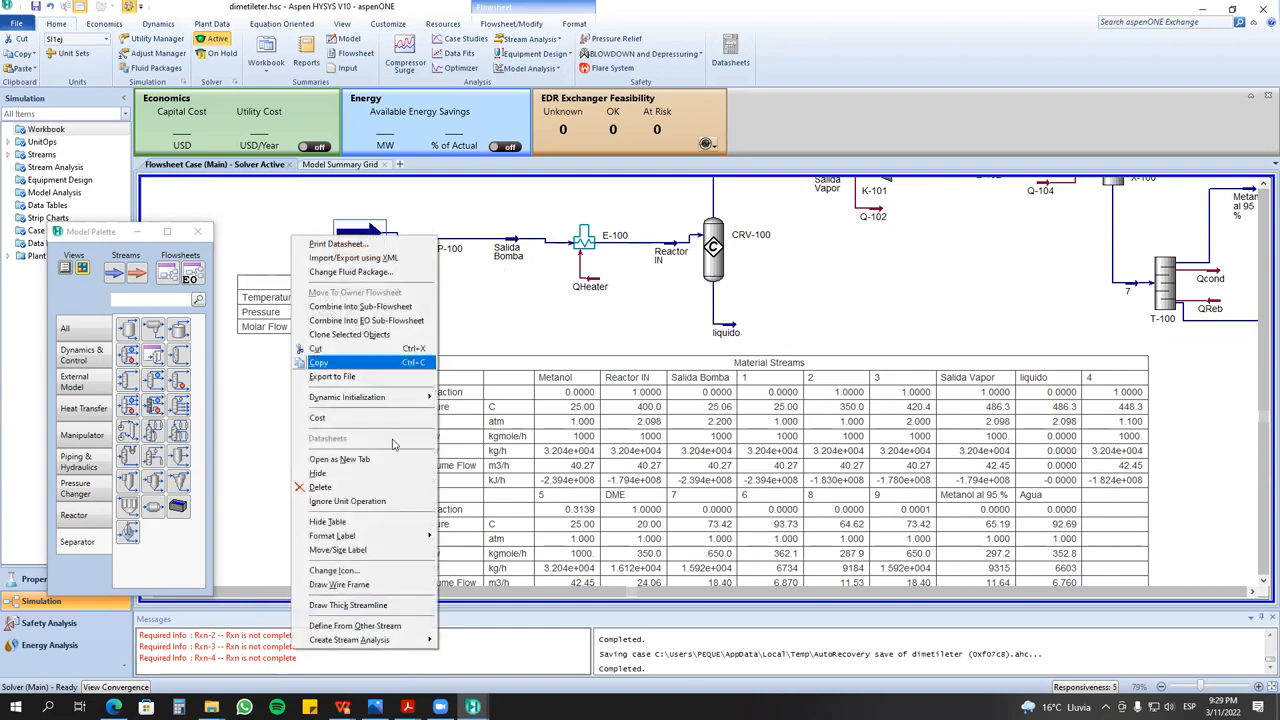
left_click(400, 550)
mouse_move(355, 257)
left_mouse_down()
mouse_move(287, 209)
mouse_move(348, 257)
left_mouse_up()
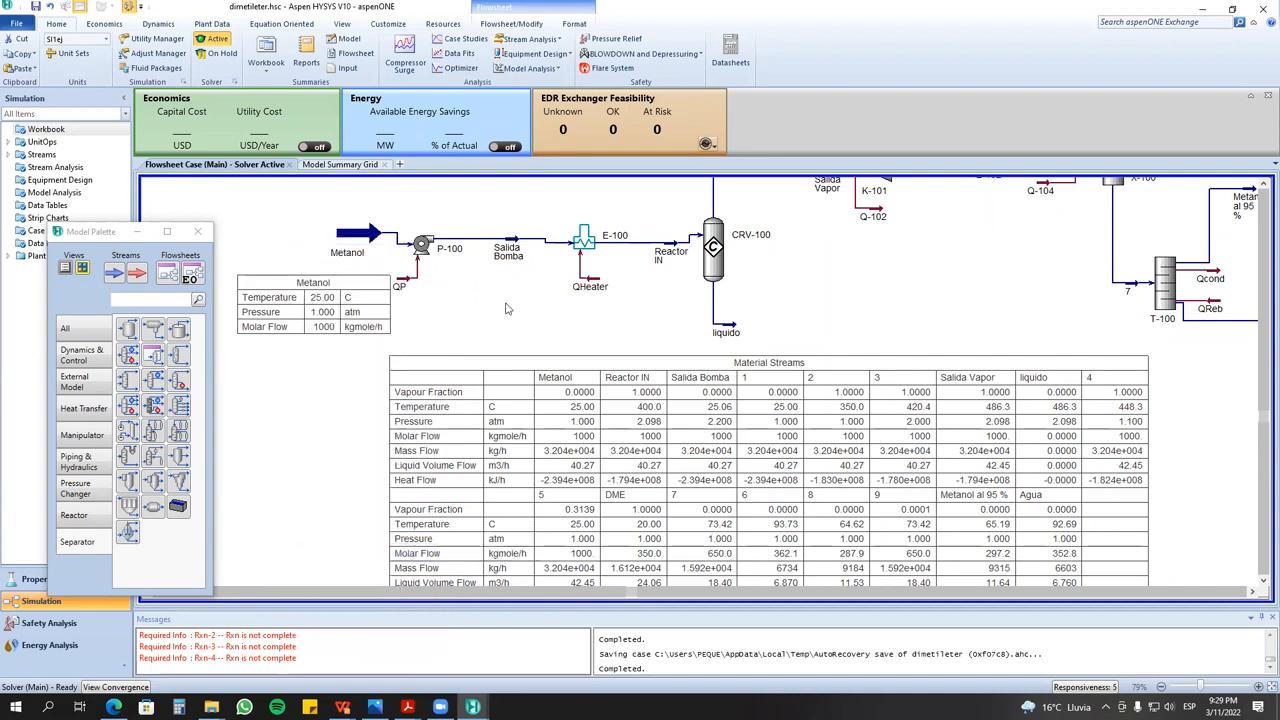
left_click(357, 238)
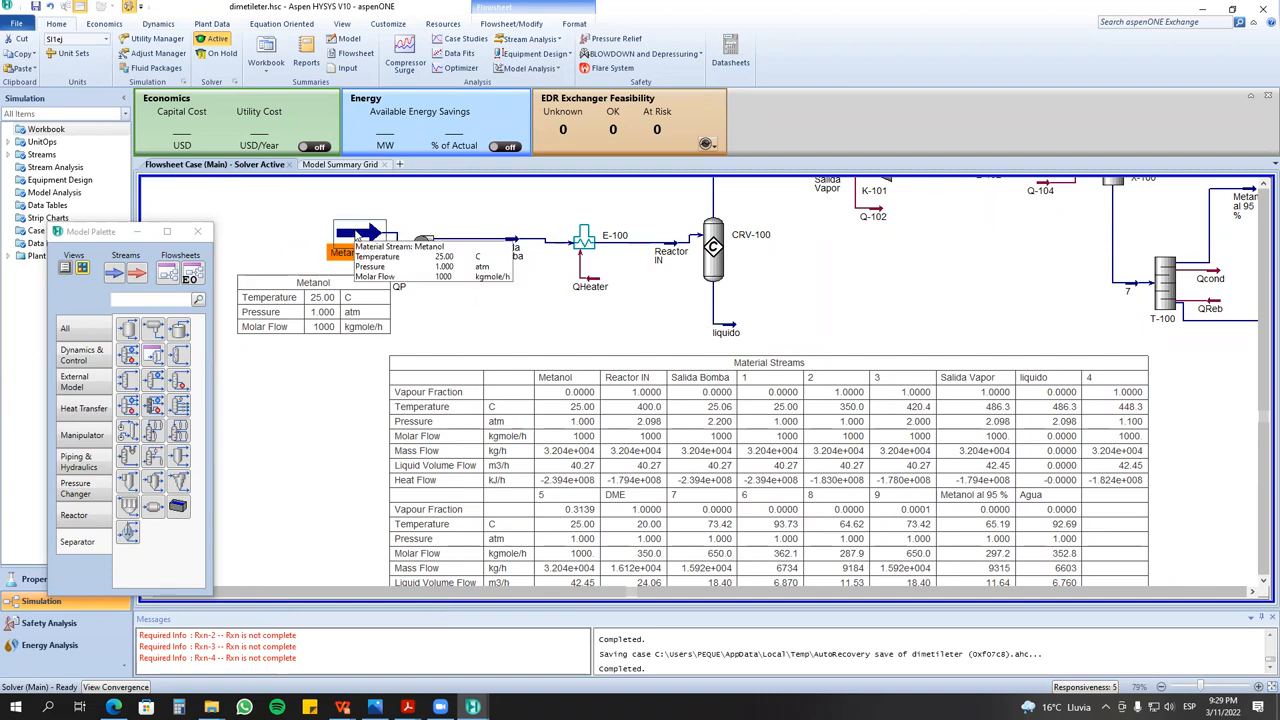
left_click(505, 312)
- Place the Metanol table beside the Material Streams table and bring the liquido stream closer to CRV-100
scroll(560, 343, "down", 2)
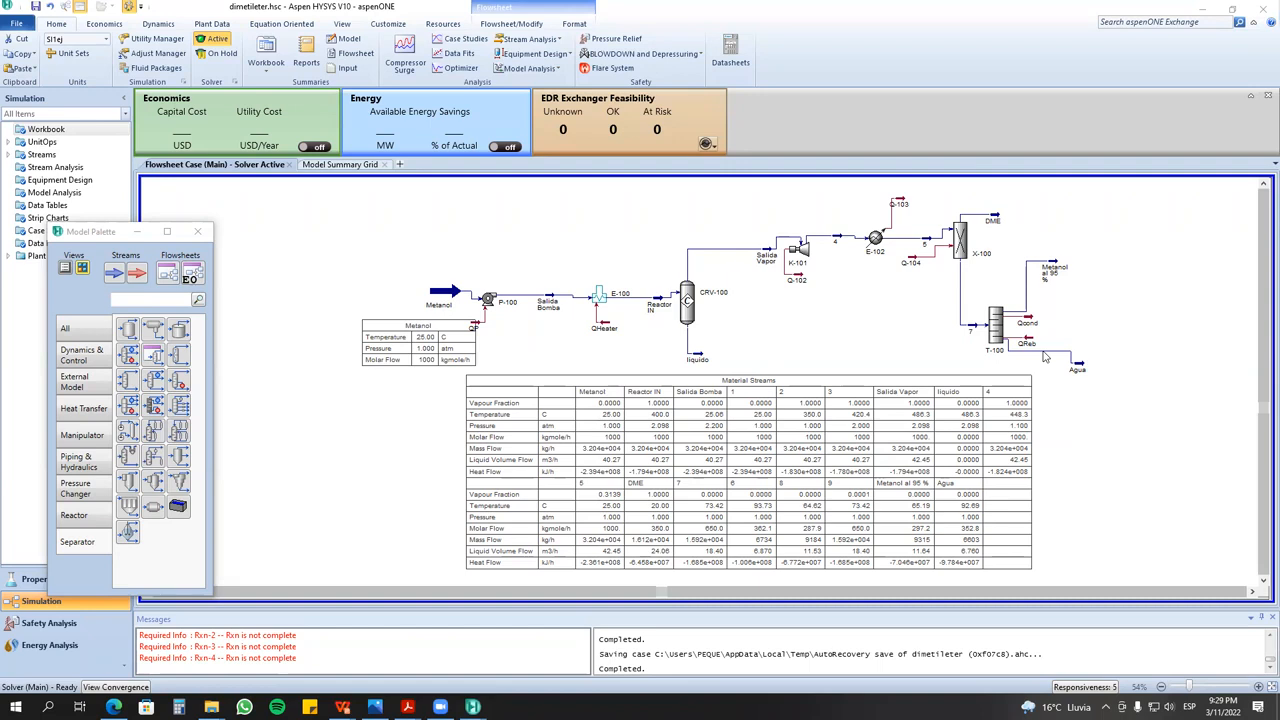
left_click_drag(405, 334, 360, 388)
left_click(710, 358)
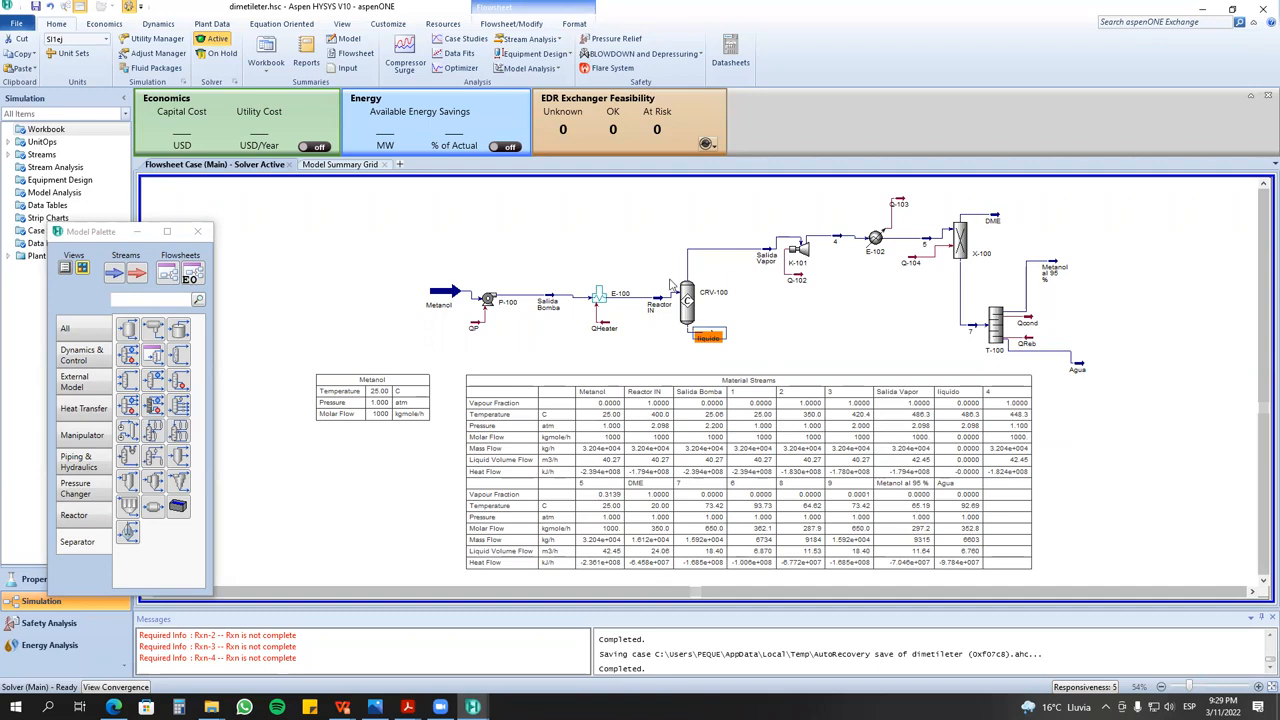
scroll(660, 290, "up", 1)
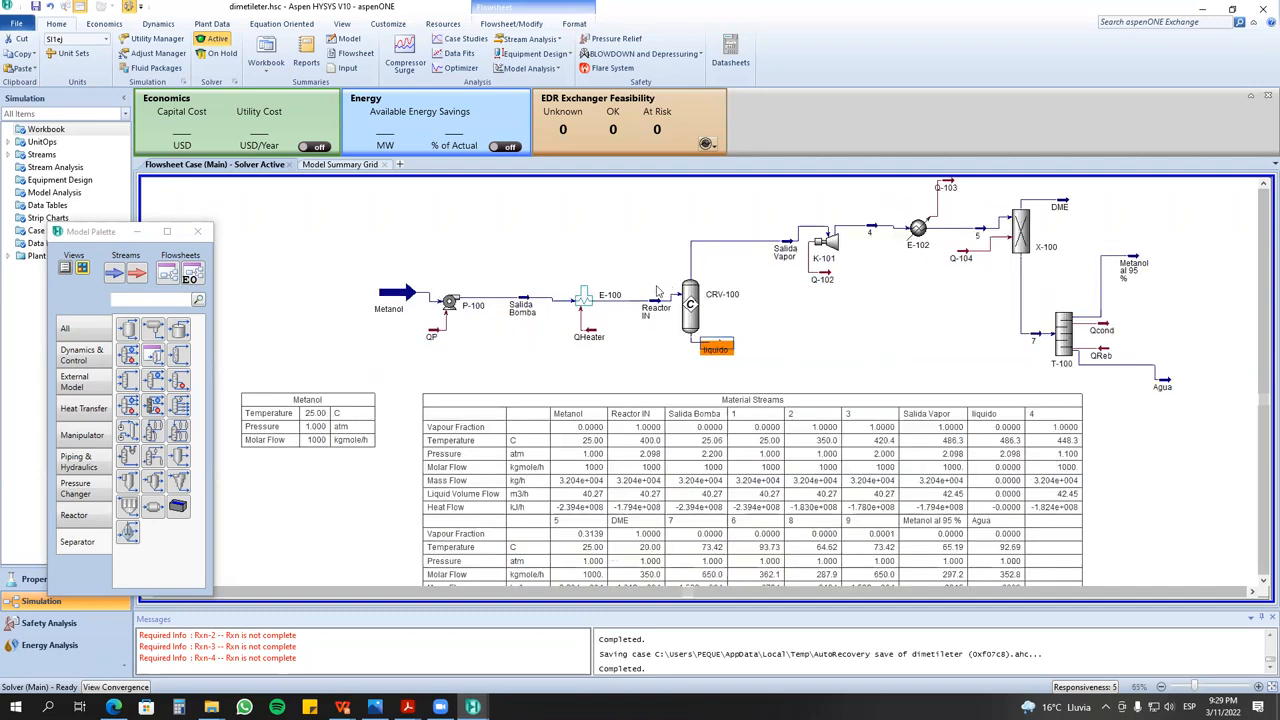
right_click(390, 300)
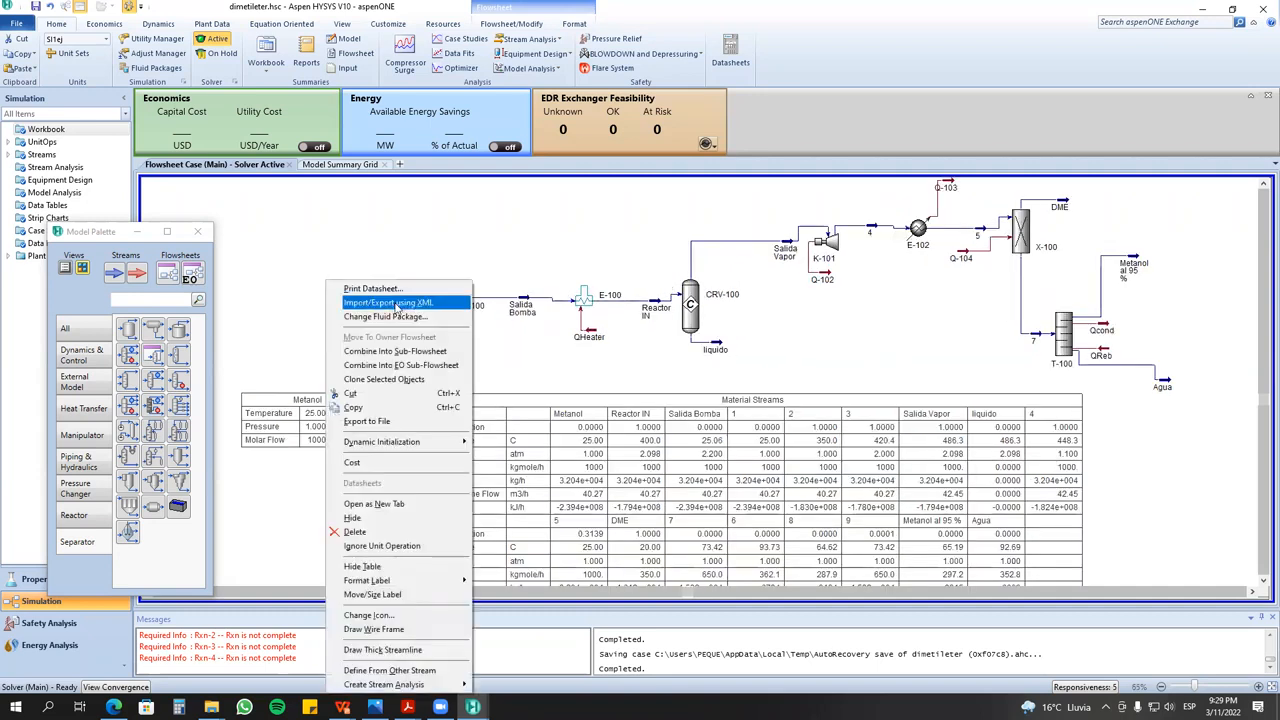
left_click(488, 252)
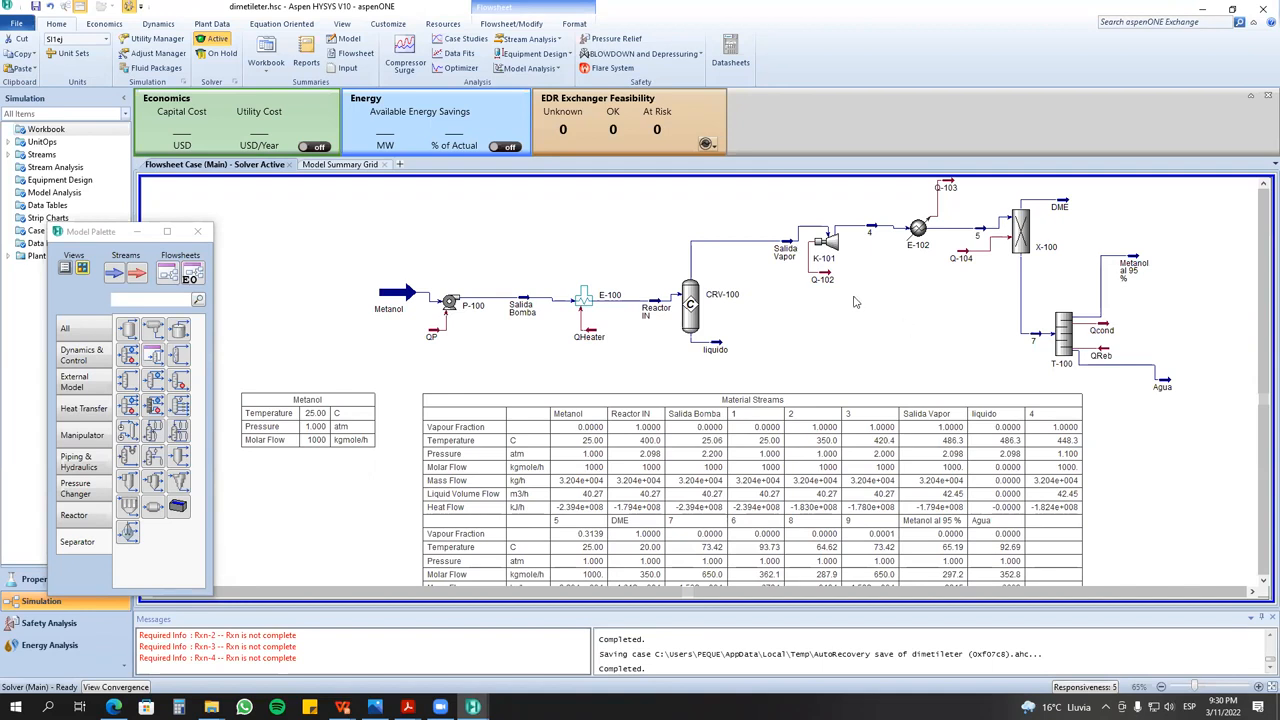
- Save the case and remove the Material Streams, Compositions and Metanol tables from the flowsheet
left_click(35, 6)
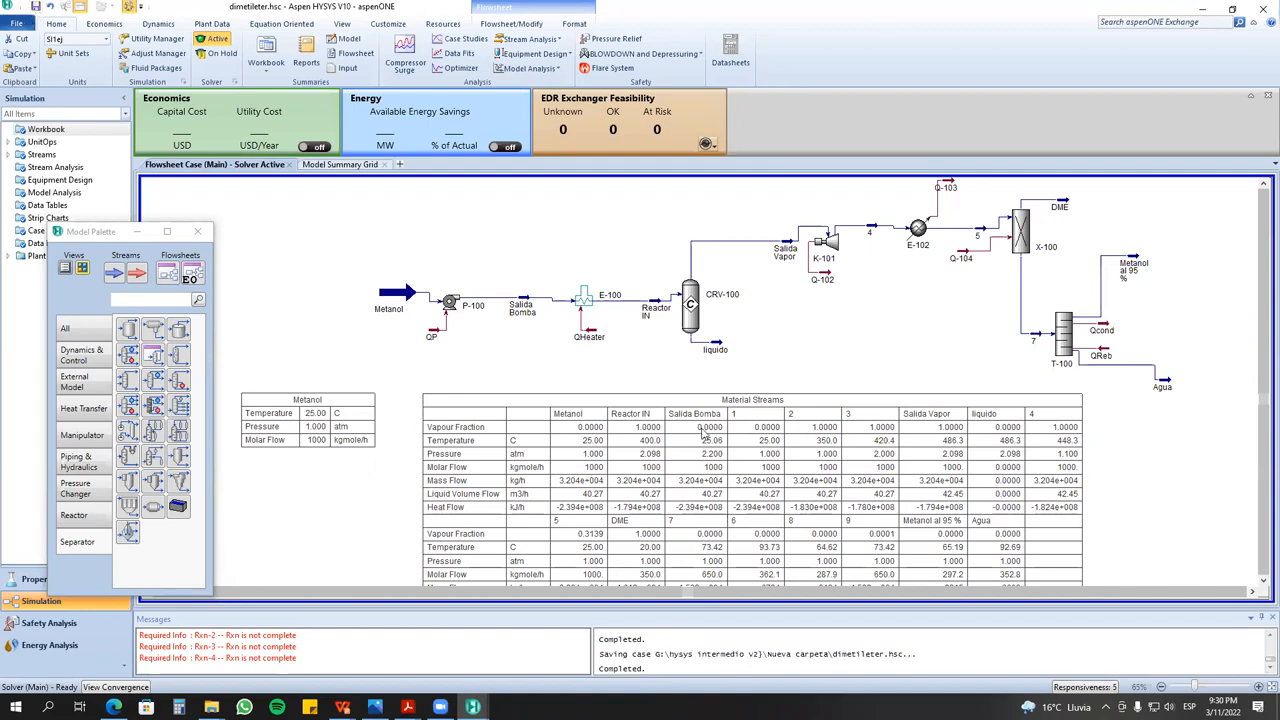
scroll(735, 428, "down", 3)
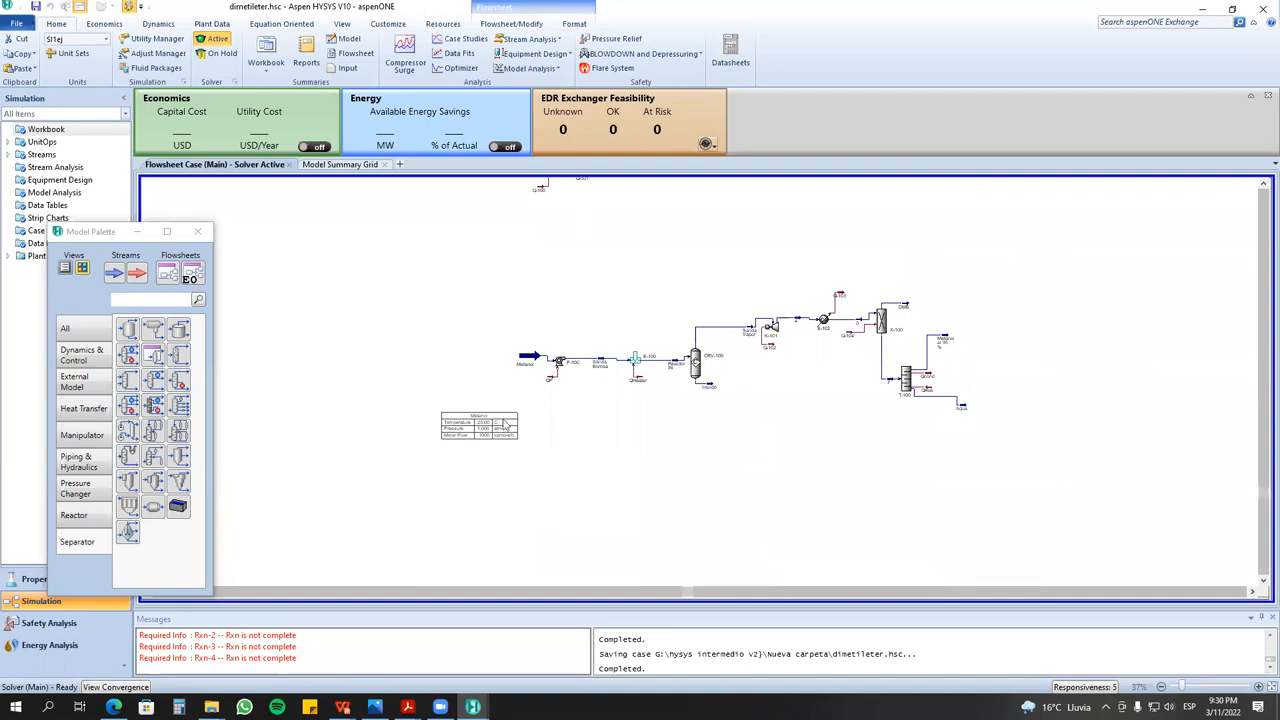
scroll(828, 423, "up", 2)
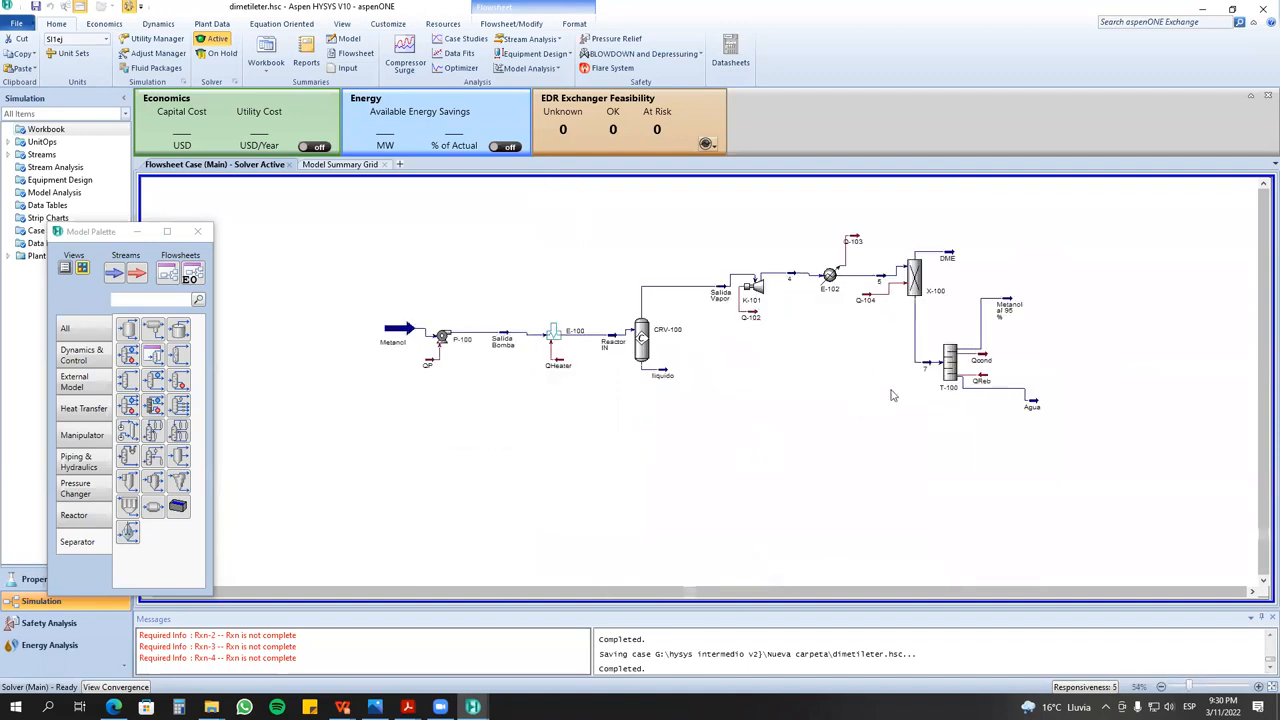
- Move Metanol away from the pump and combine P-100, Salida Bomba, E-100, QP and QHeater into a sub-flowsheet
left_click_drag(408, 335, 355, 320)
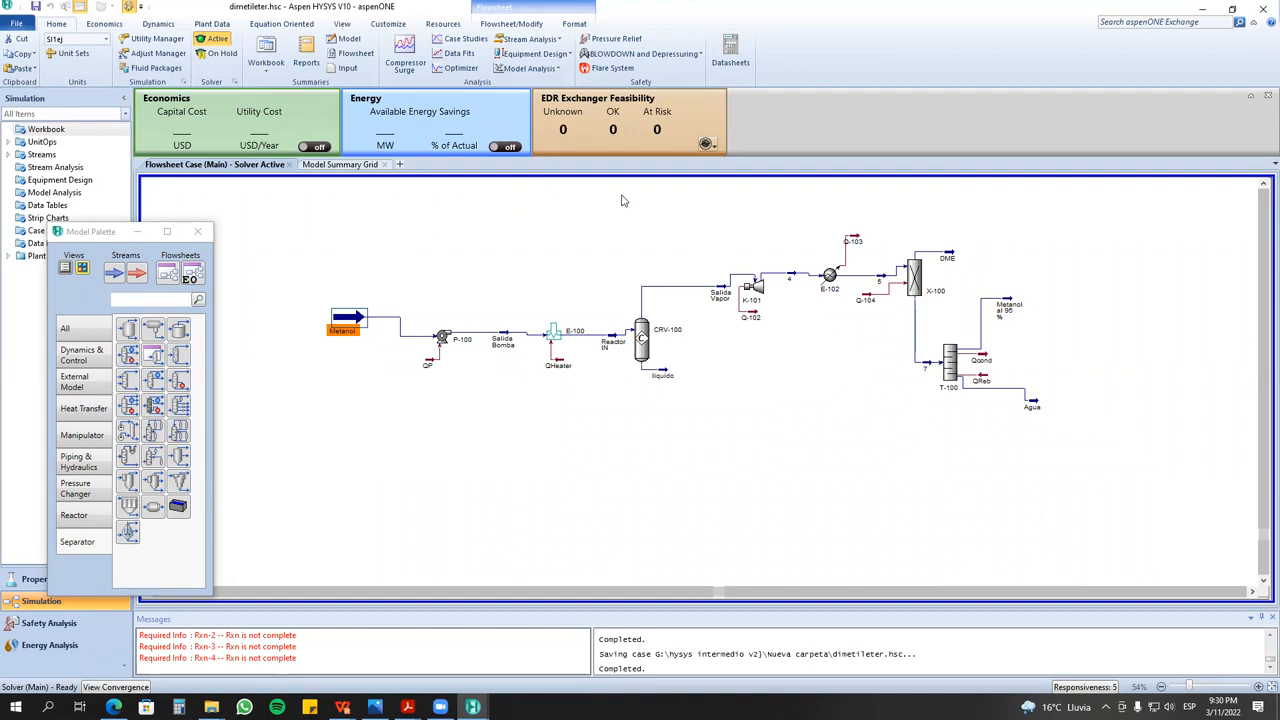
left_click(668, 218)
left_click_drag(381, 229, 601, 415)
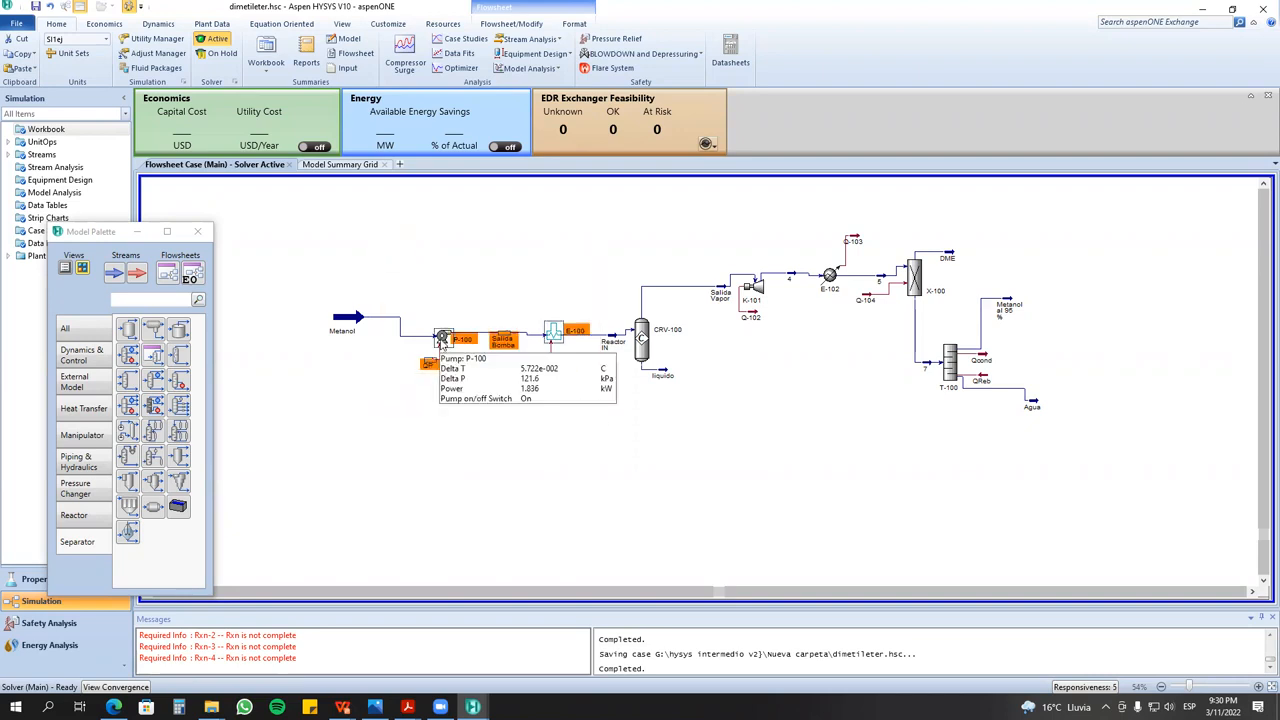
right_click(441, 344)
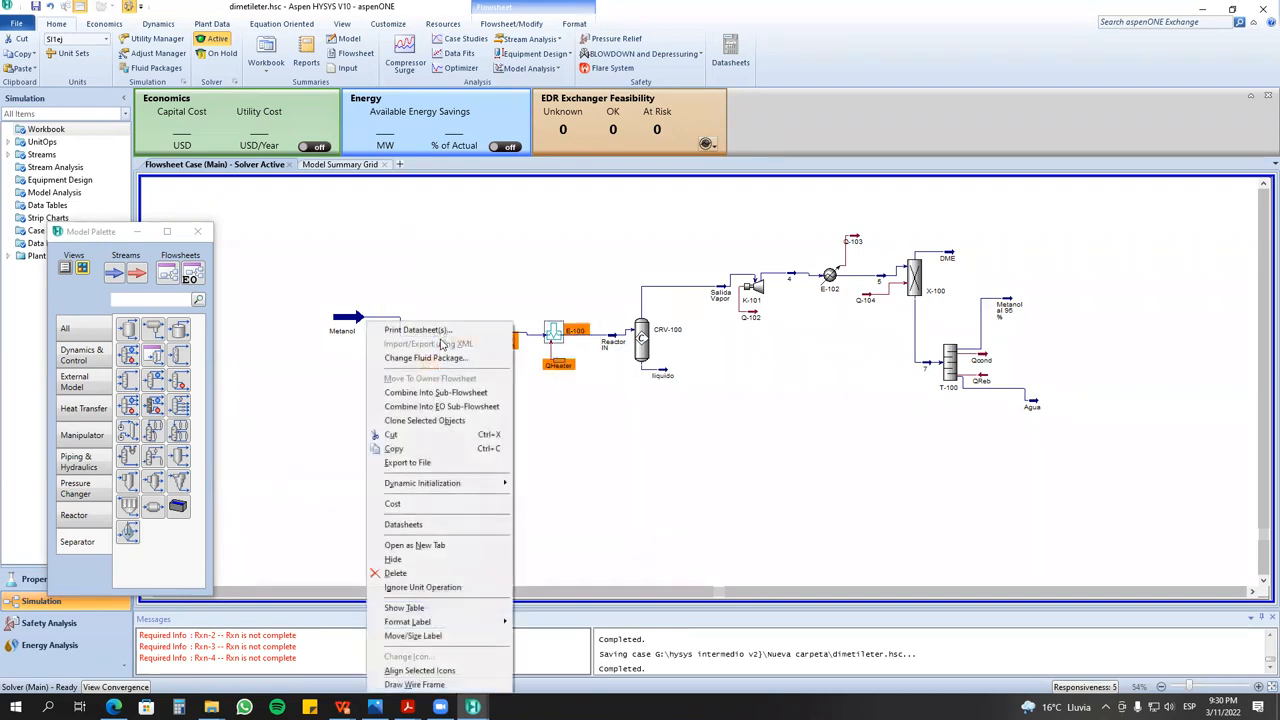
left_click(452, 397)
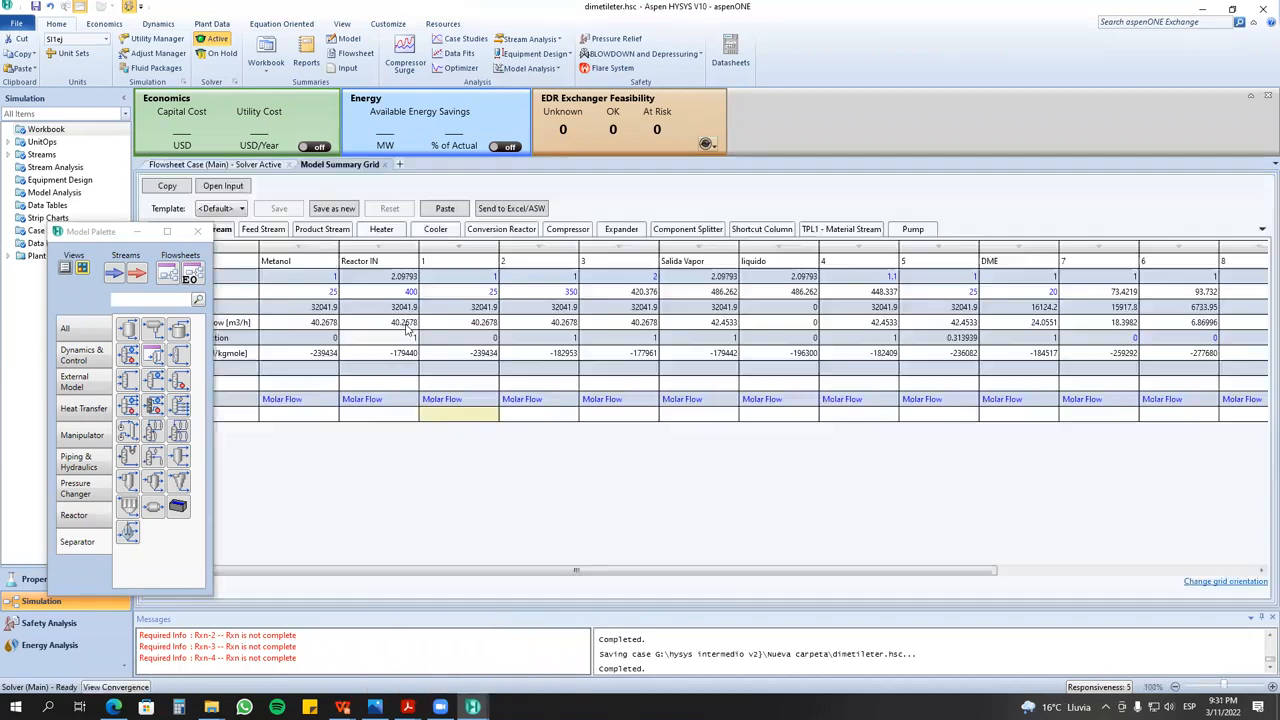
left_click(247, 166)
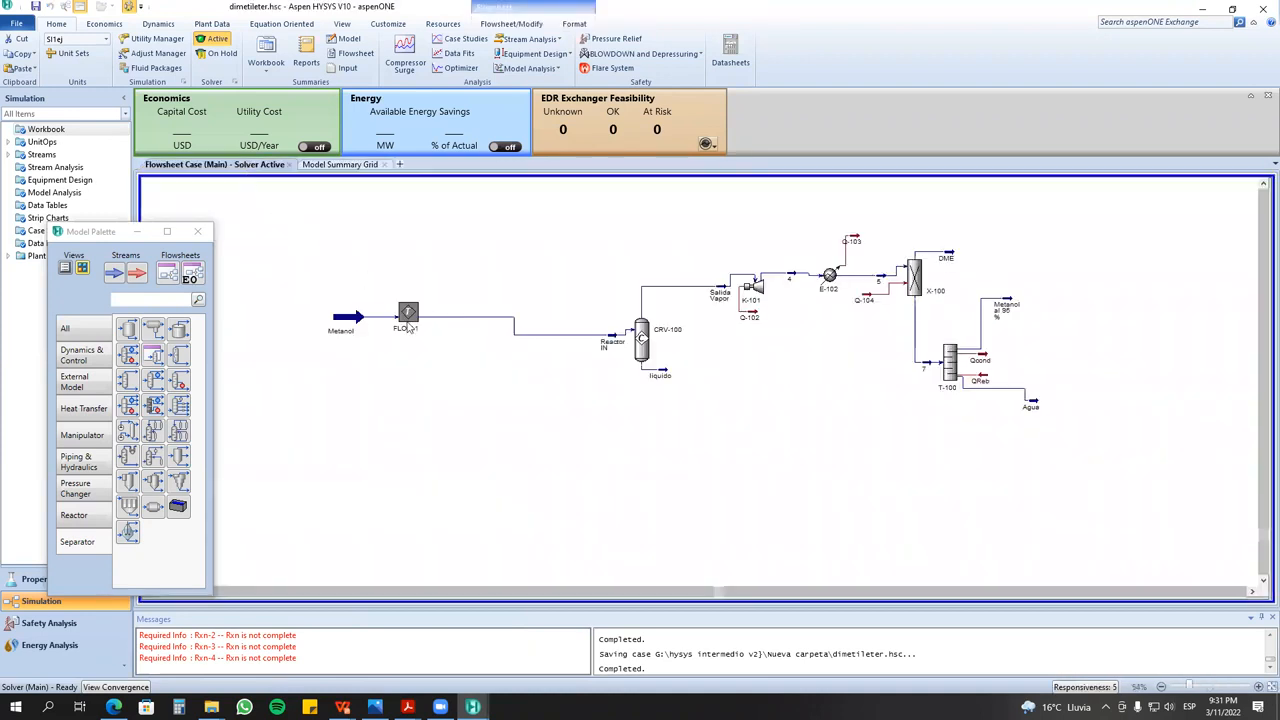
- Move the FLOW-1 block and the Metanol stream closer to Reactor IN, and shift the Model Palette out of the way
left_click_drag(477, 346, 511, 338)
left_click_drag(353, 321, 417, 339)
left_click_drag(105, 232, 203, 427)
- Enter the sub-flowsheet environment of FLOW-1 and examine its pump and heater section
left_click(510, 335)
double_click(510, 335)
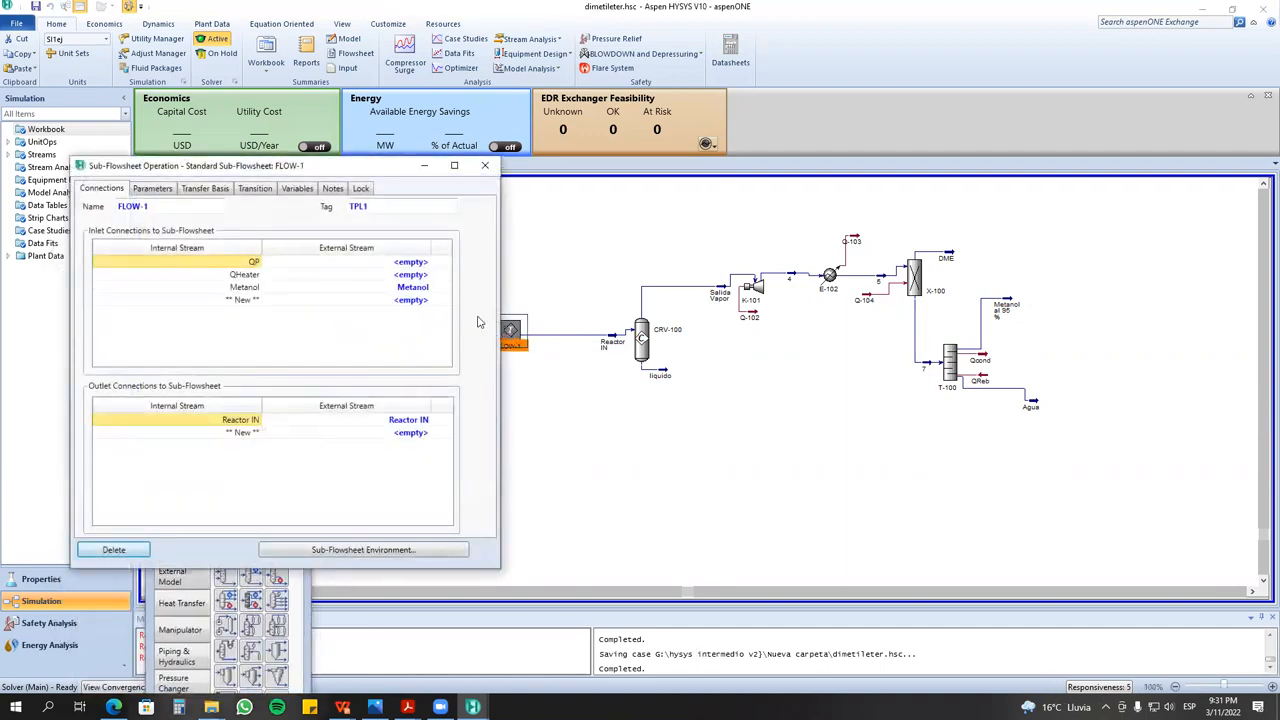
left_click(383, 550)
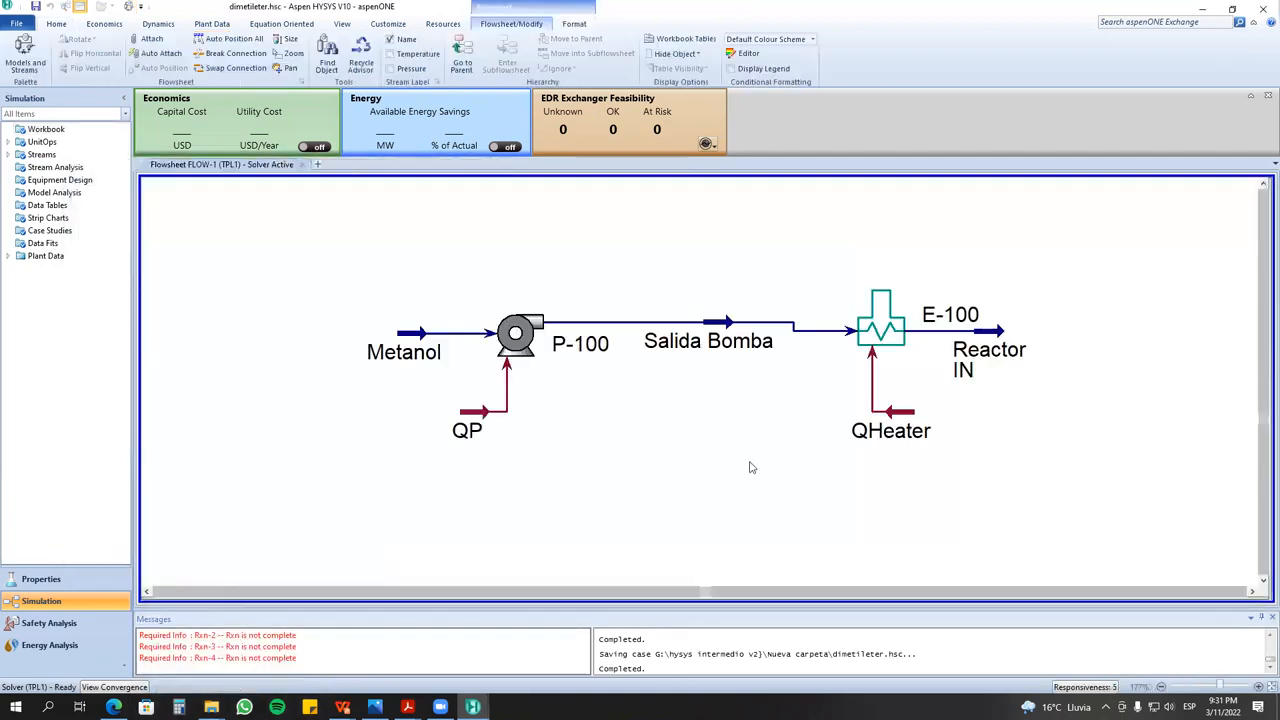
scroll(751, 490, "down", 3)
left_click_drag(524, 318, 924, 508)
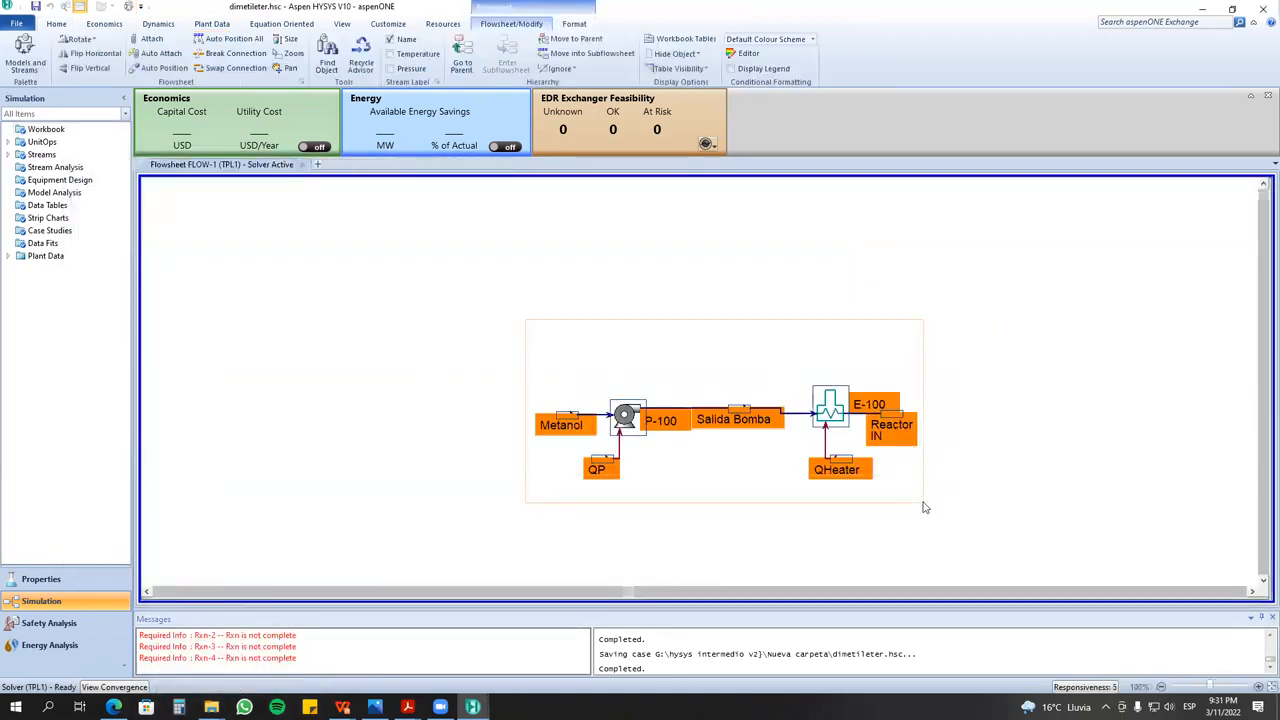
left_click(840, 518)
- Review the unit operations list, including the contents of FLOW-1, and open the E-101 heater
left_click(8, 142)
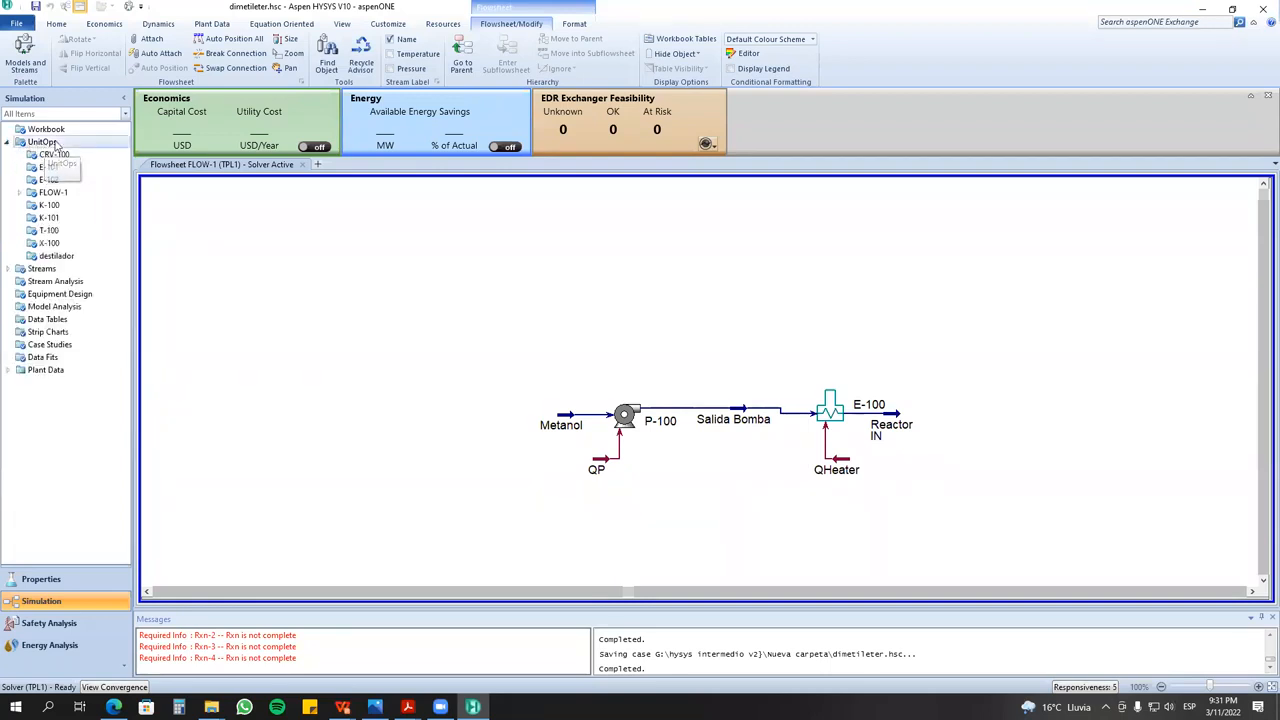
left_click(18, 192)
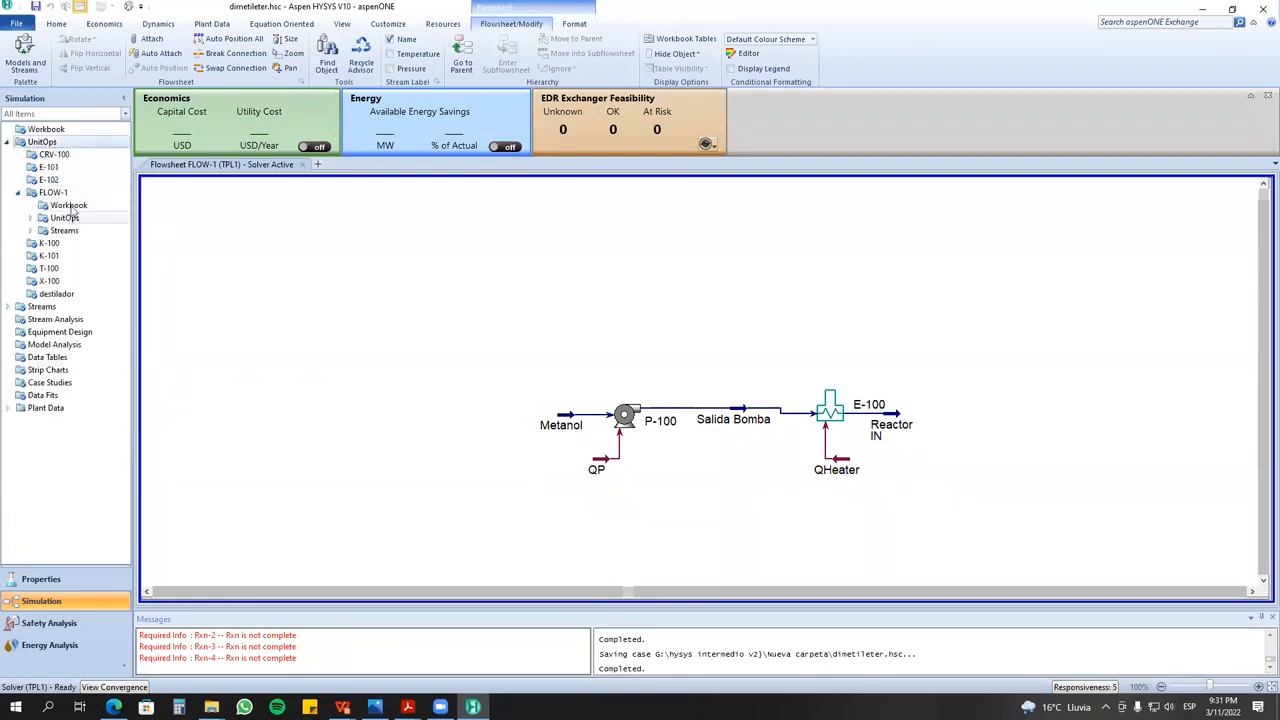
left_click(18, 193)
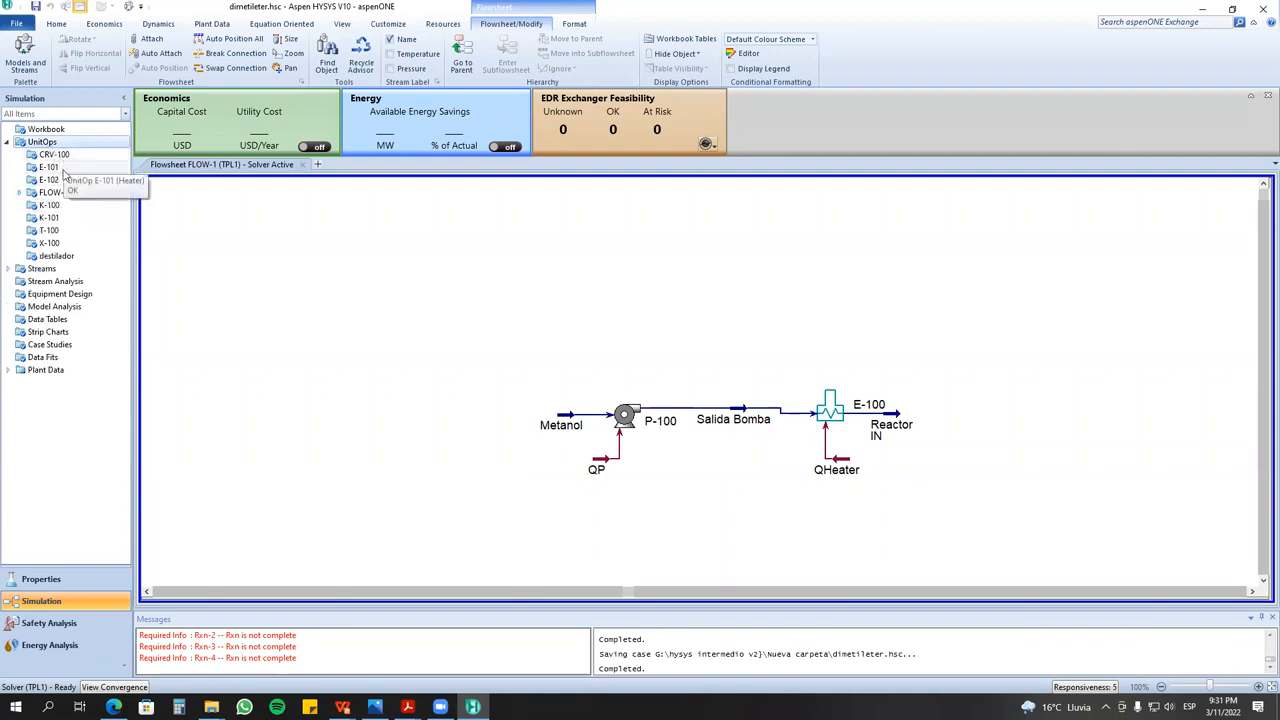
double_click(62, 172)
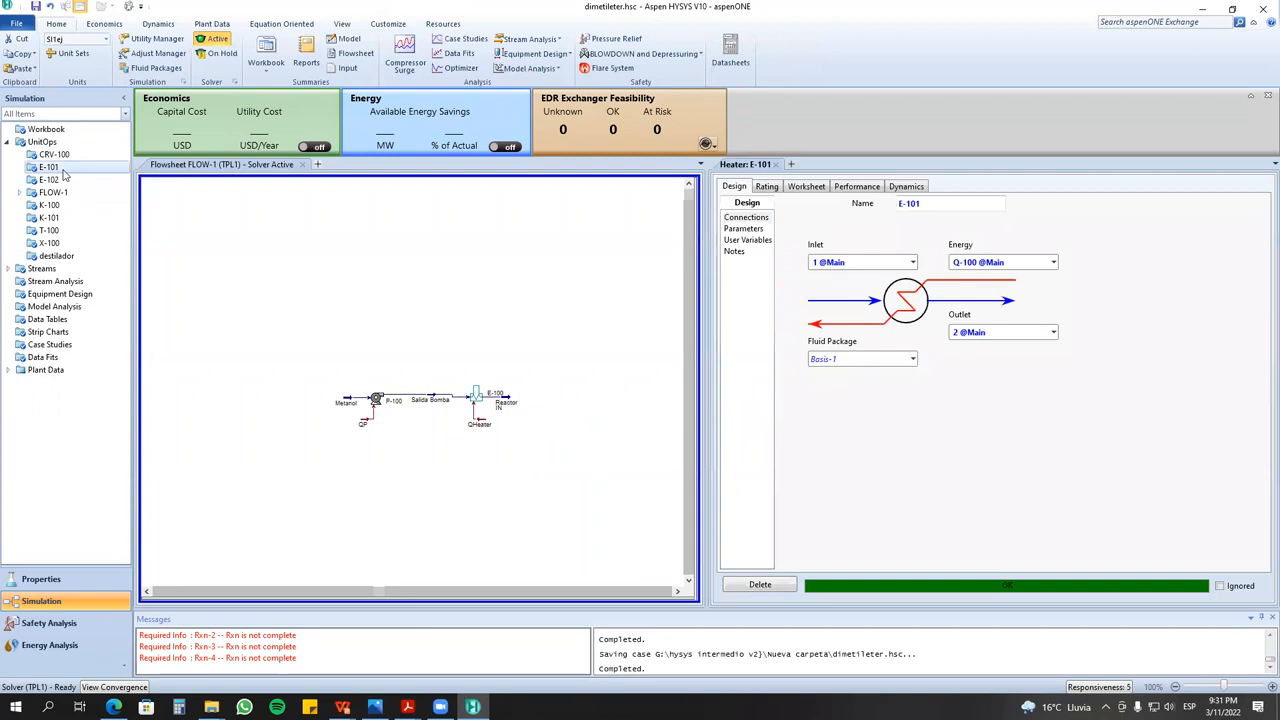
- Locate the E-101 heater in the main flowsheet from its property view
right_click(856, 431)
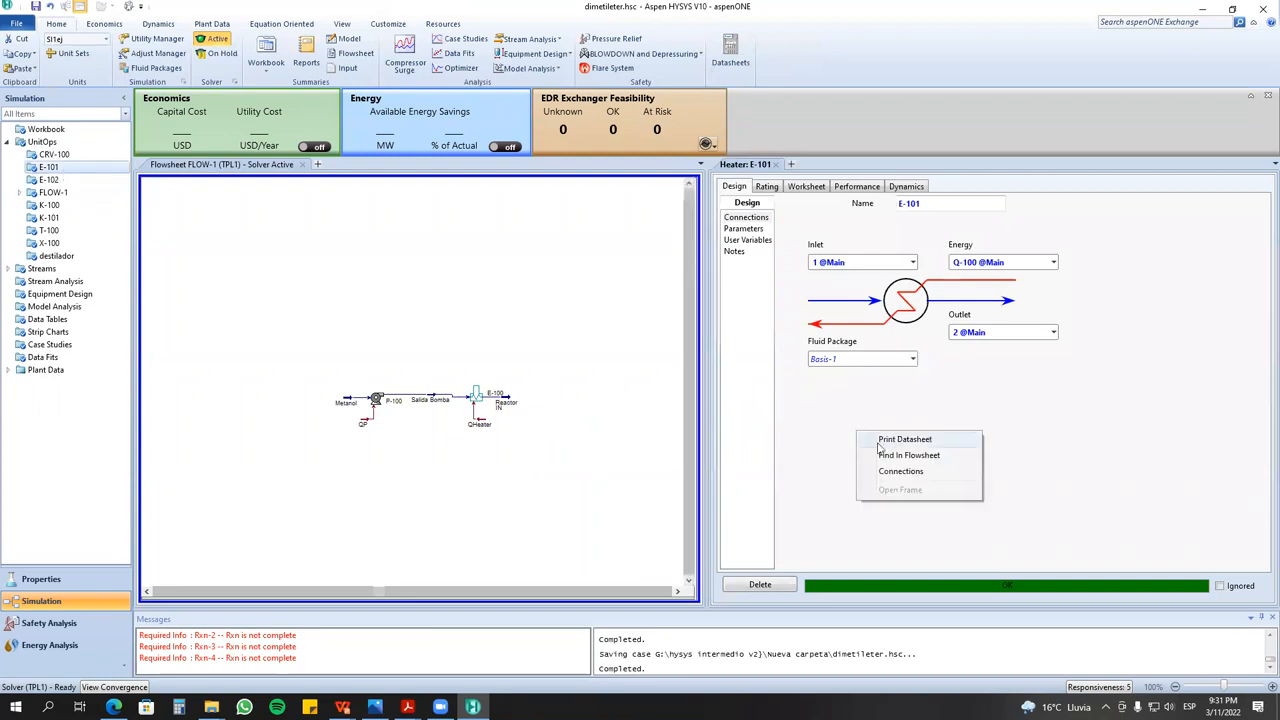
left_click(910, 457)
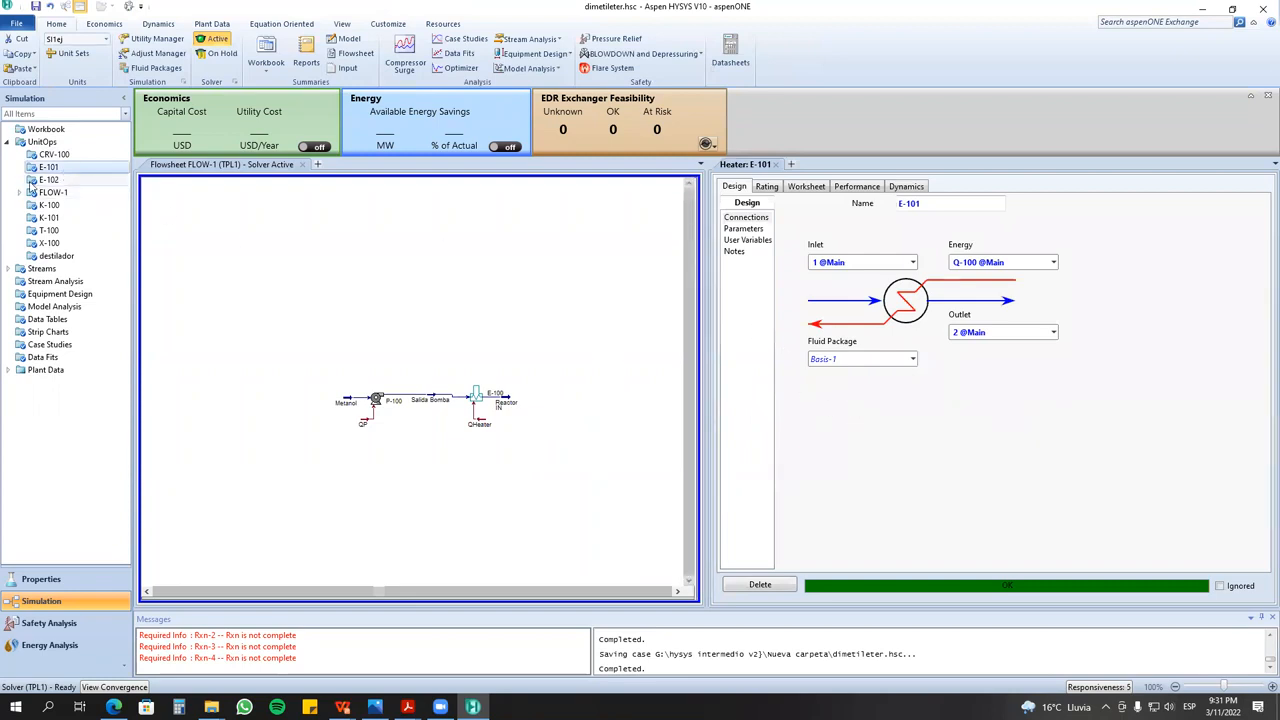
right_click(831, 425)
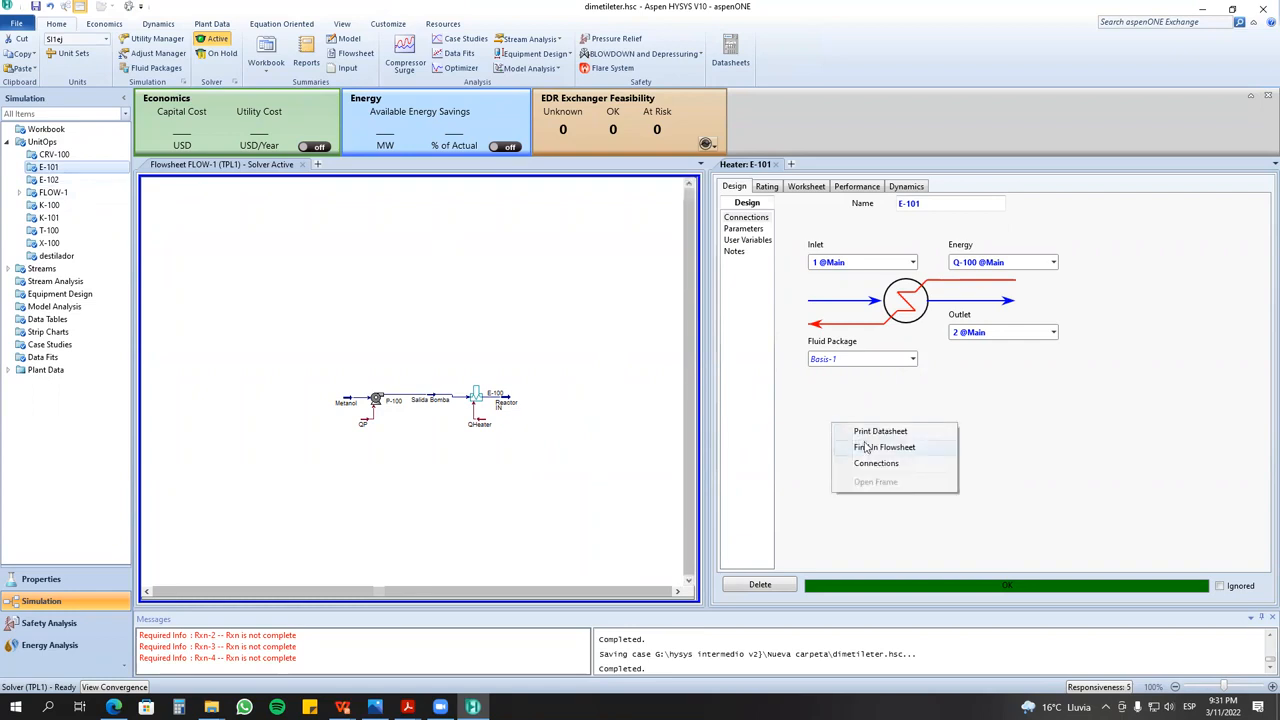
left_click(869, 451)
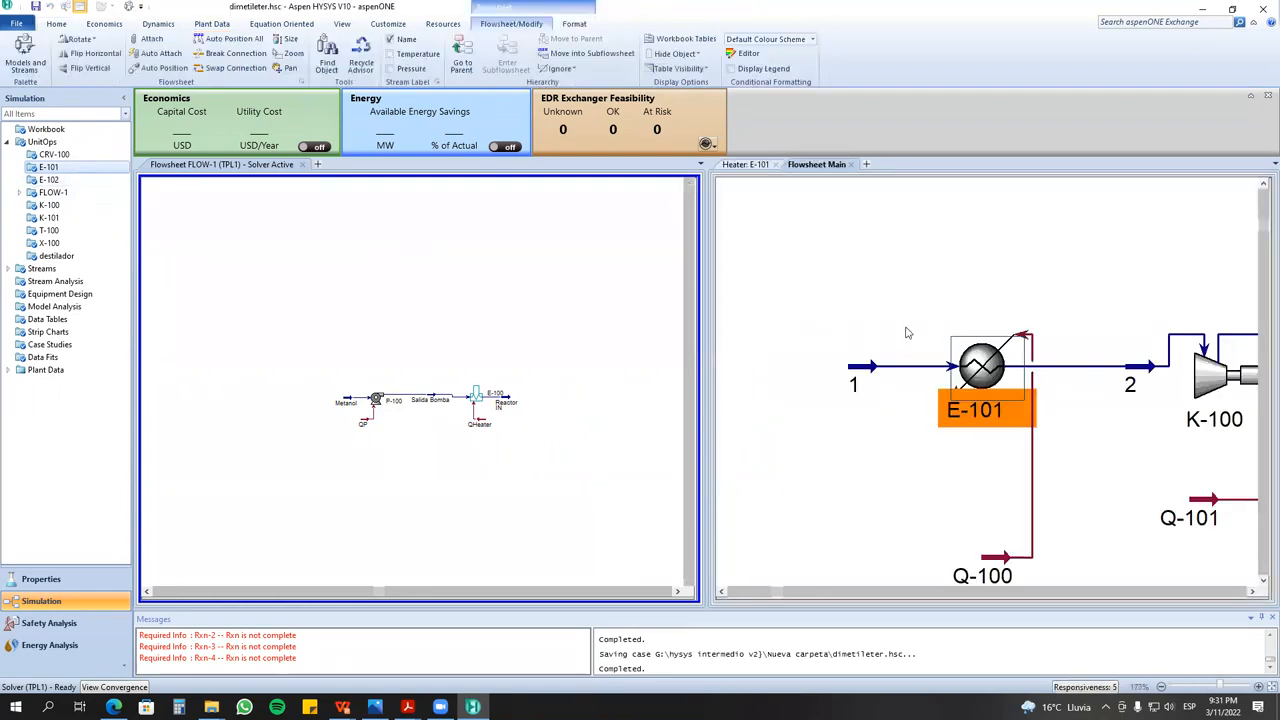
- Examine the main flowsheet from the E-101 and K-100 section across to the FLOW-1 block and the separation columns
scroll(920, 315, "down", 5)
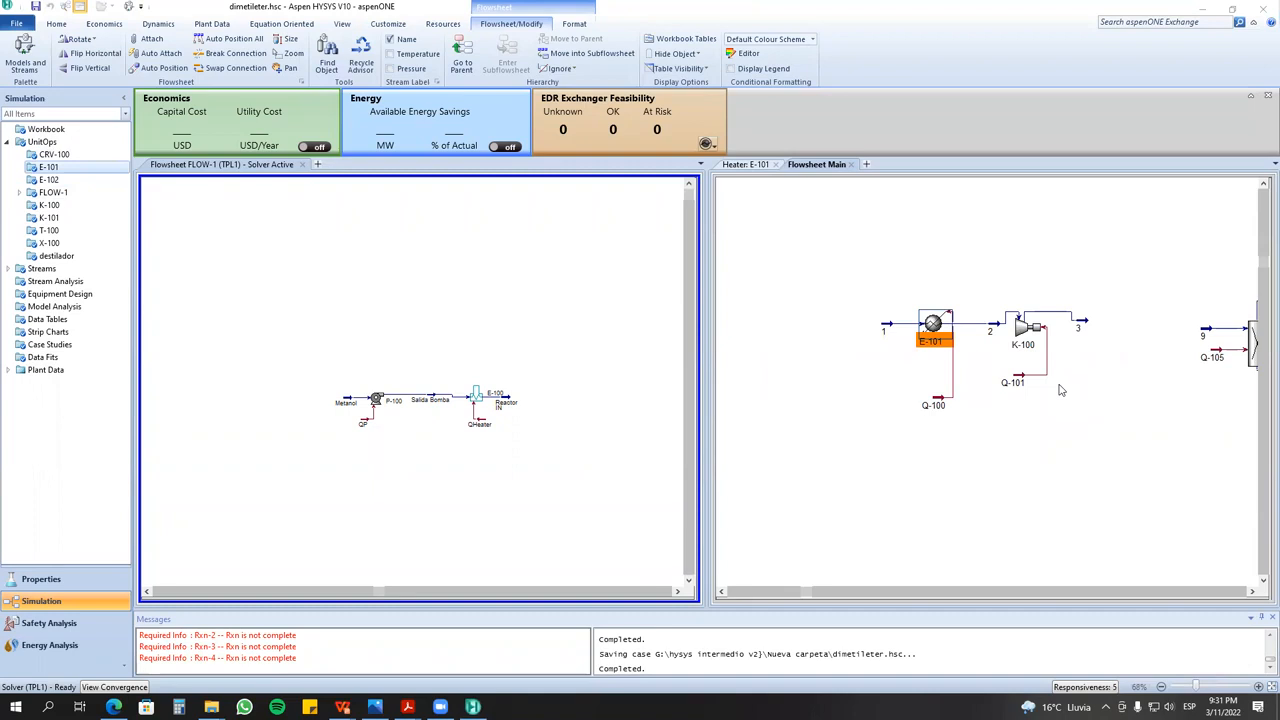
left_click(1252, 592)
left_click(1252, 592)
left_click(1252, 592)
scroll(1040, 495, "up", 2)
scroll(1040, 495, "down", 4)
scroll(1040, 495, "down", 3)
scroll(1040, 495, "up", 3)
left_click(1263, 580)
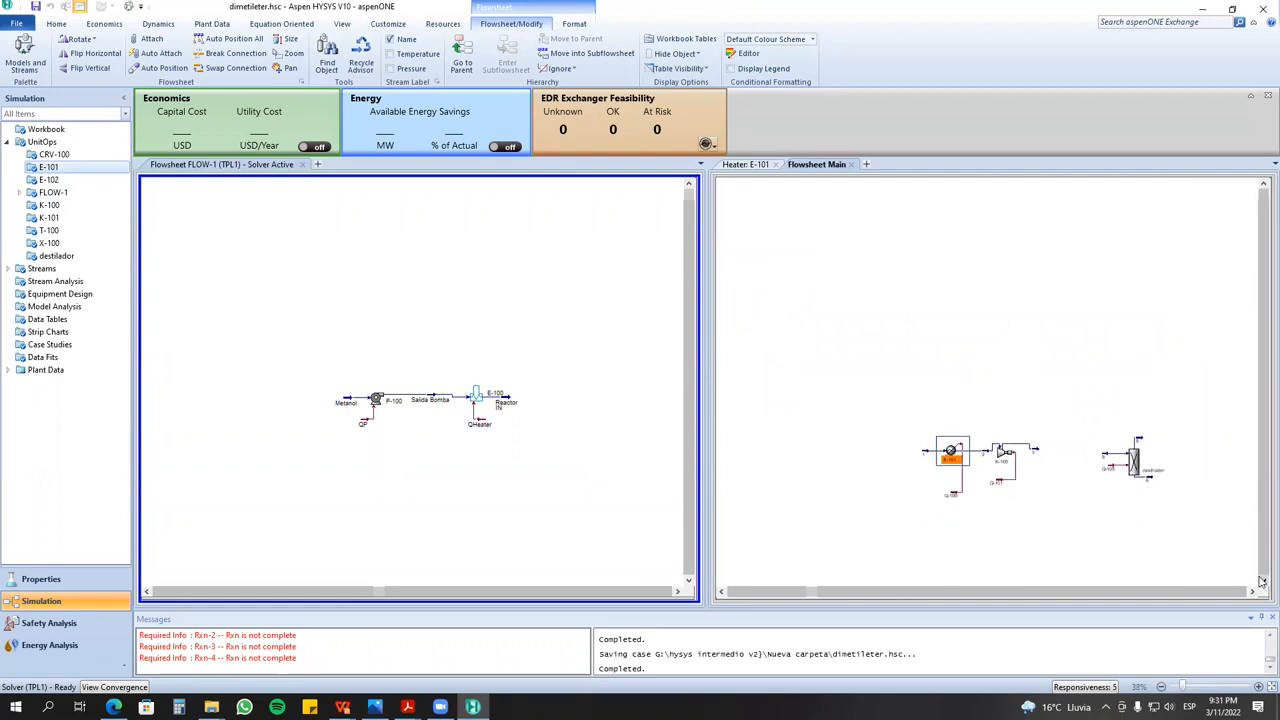
left_click(1252, 592)
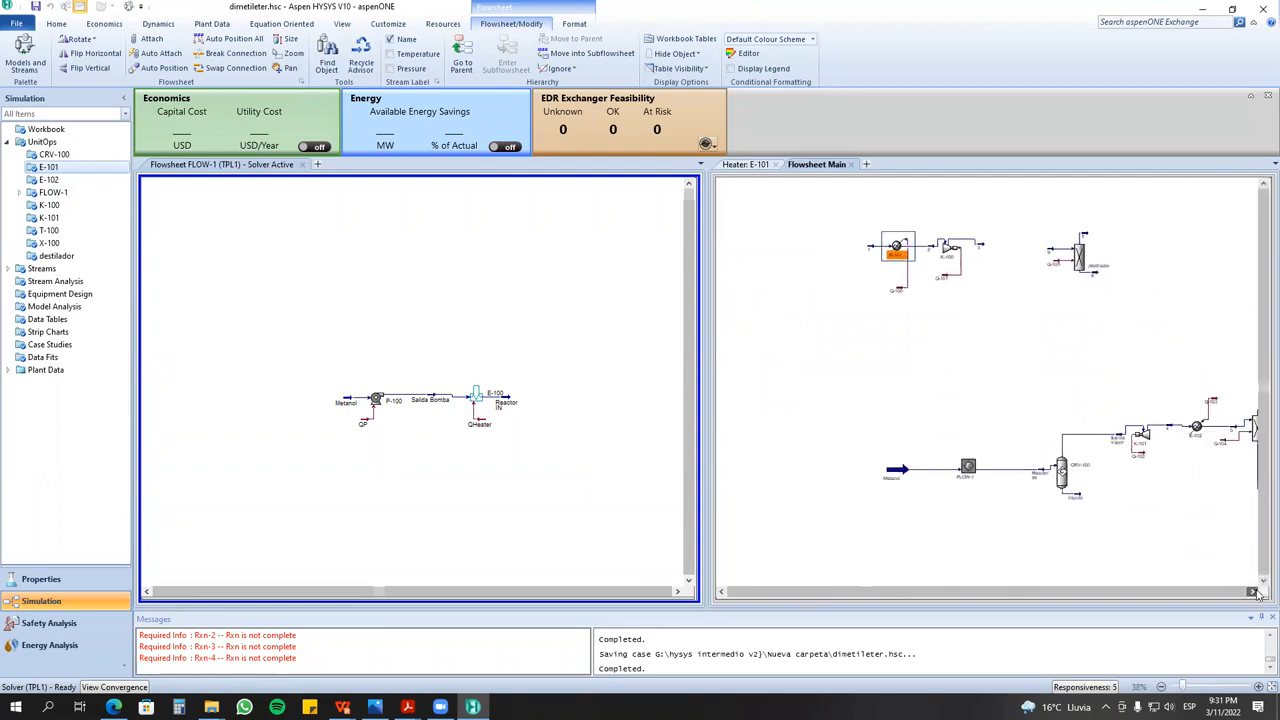
left_click(1252, 592)
left_click(1252, 592)
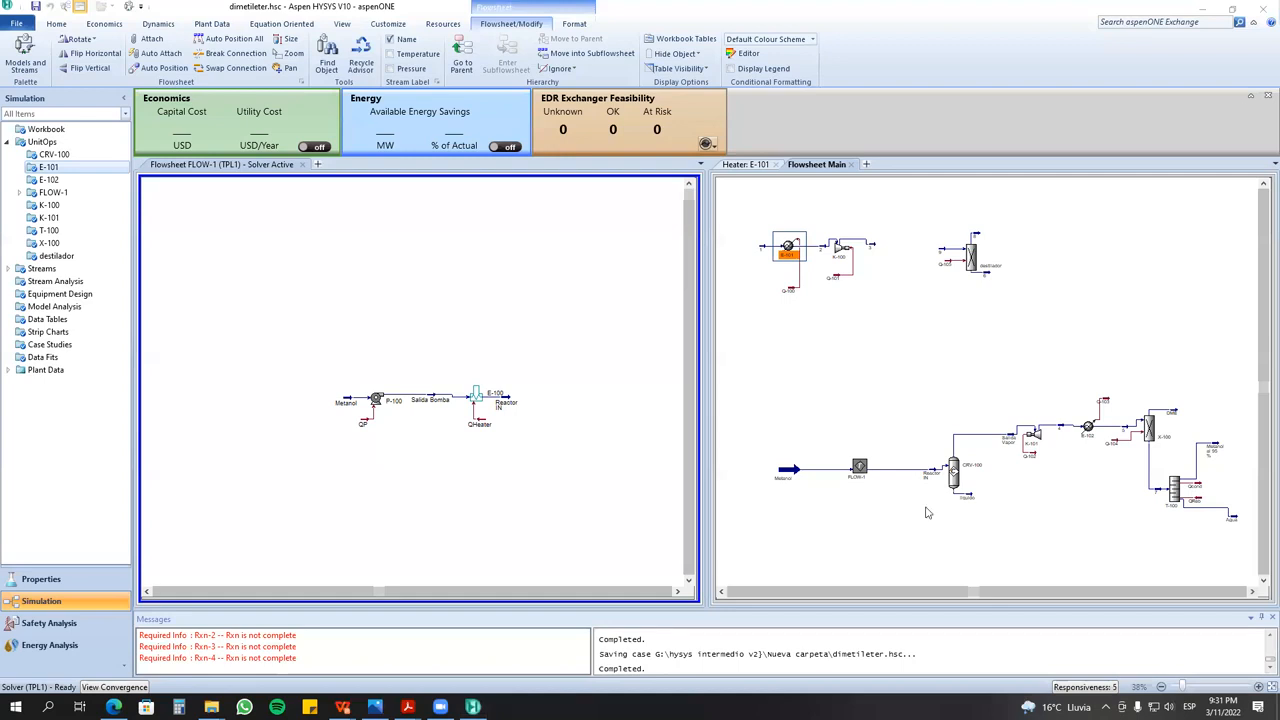
- Compare the conditions of the Reactor IN stream in the main flowsheet and in the FLOW-1 sub-flowsheet, closing each stream window
scroll(925, 513, "up", 4)
double_click(926, 462)
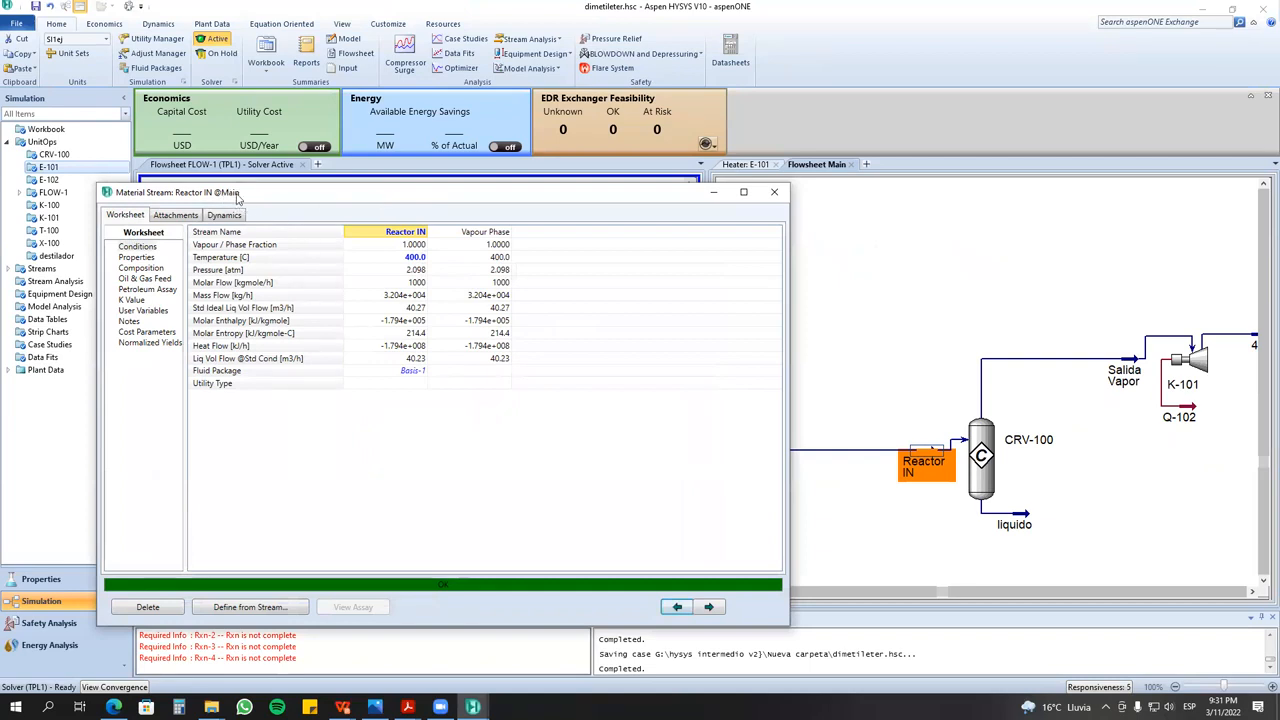
left_click_drag(349, 204, 44, 389)
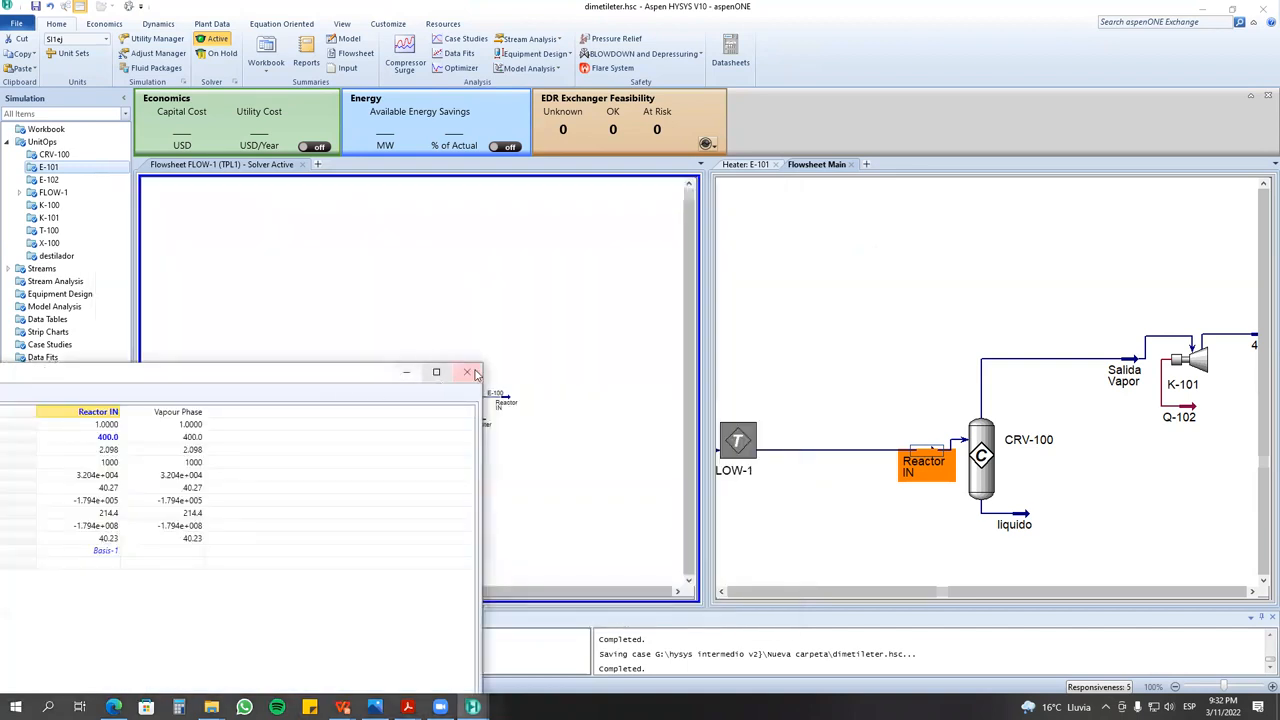
left_click(467, 372)
double_click(506, 404)
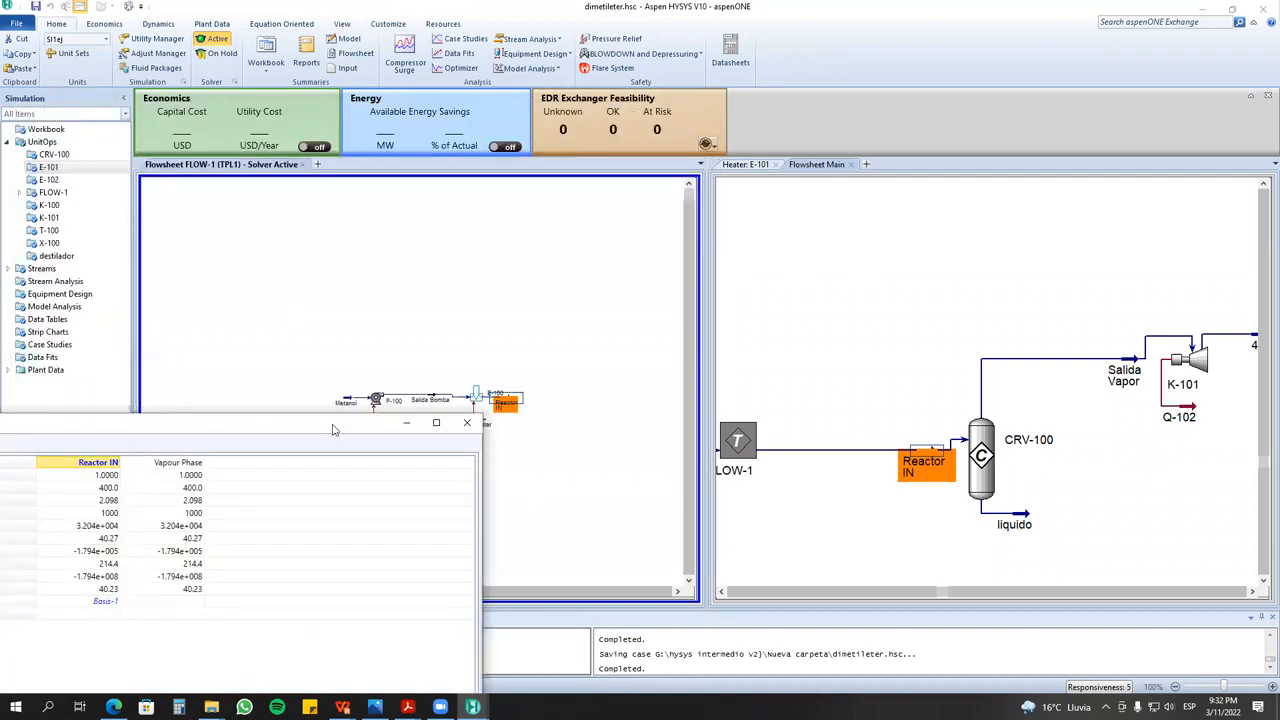
left_click(466, 423)
- Move the FLOW-1 block closer to Reactor IN and bring the Metanol stream nearer to the block
left_click(800, 447)
left_click_drag(800, 447, 800, 447)
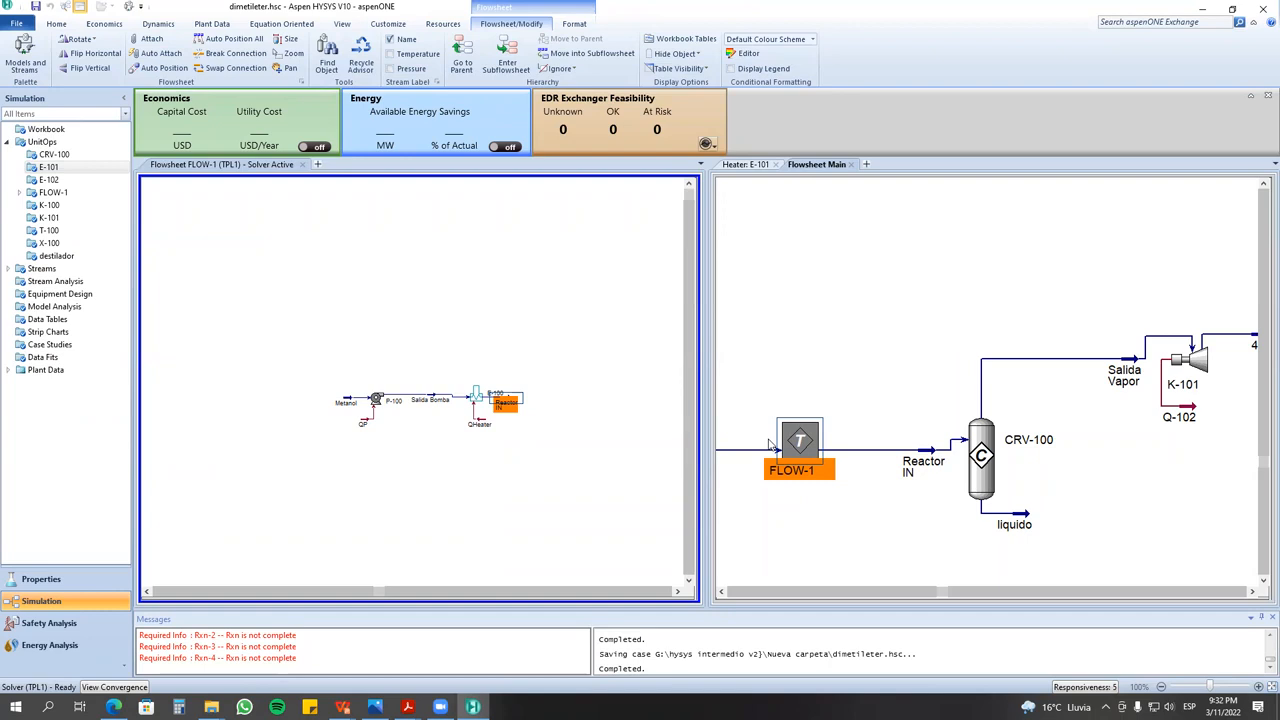
left_click(764, 436)
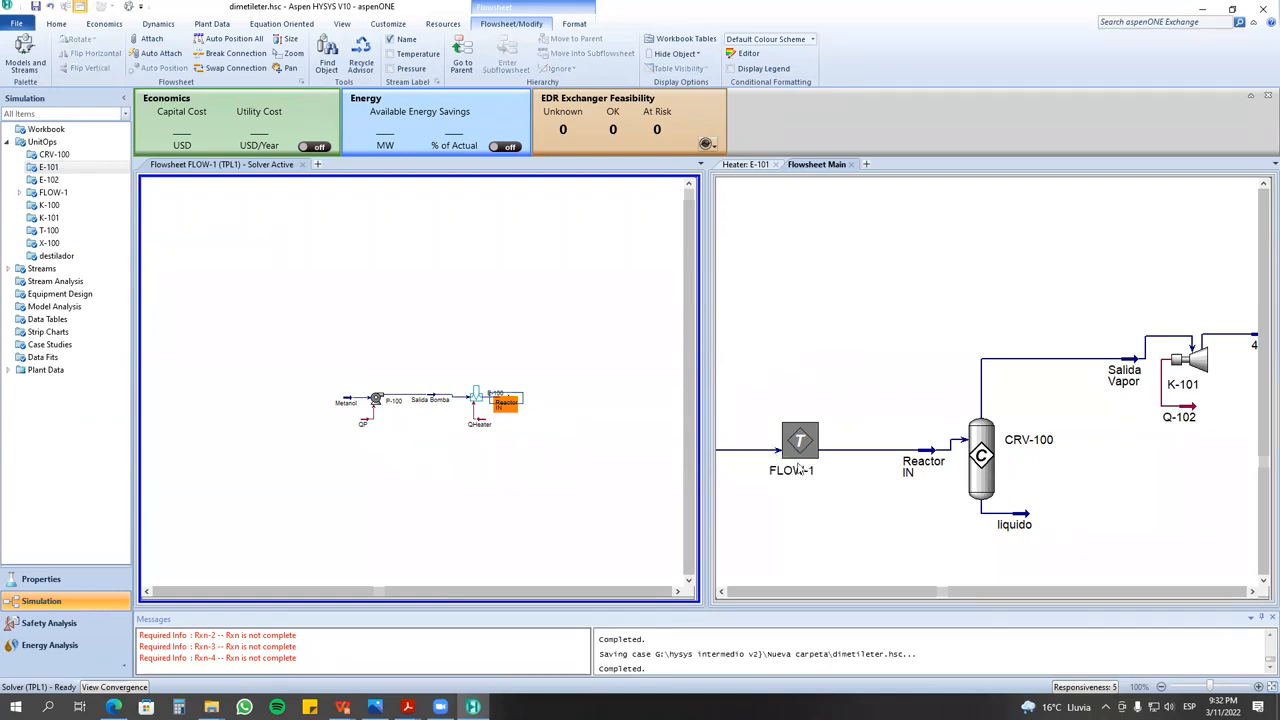
left_click(722, 592)
left_click(722, 592)
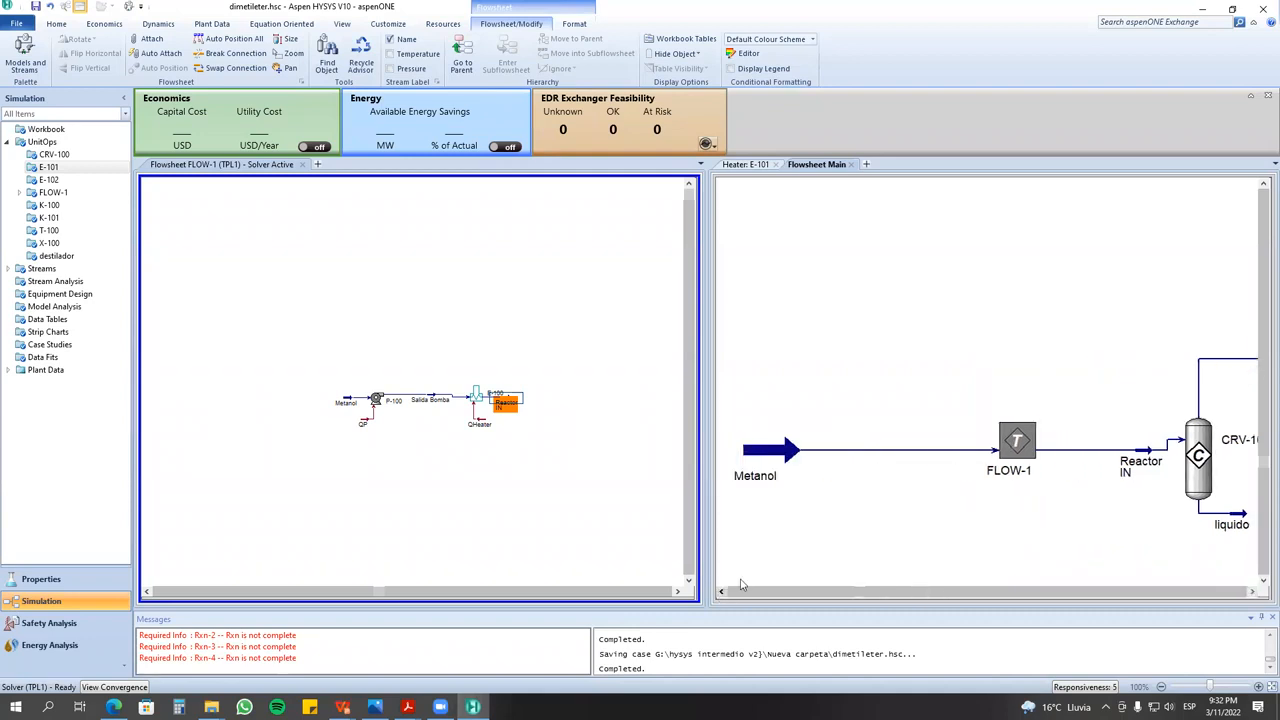
left_click(771, 450)
left_click_drag(867, 449, 867, 449)
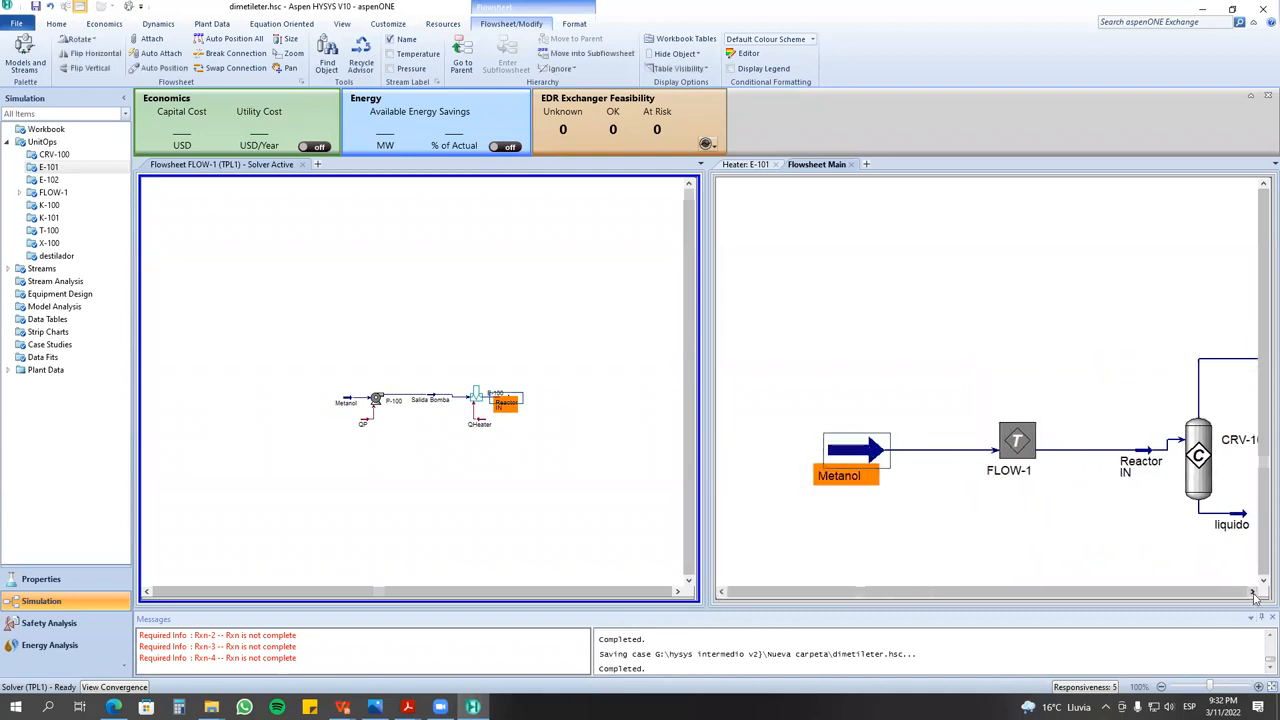
- Select everything inside the FLOW-1 sub-flowsheet and reposition the FLOW-1 block in line between Metanol and Reactor IN in the main flowsheet
left_click(1251, 592)
left_click(1251, 592)
left_click(906, 441)
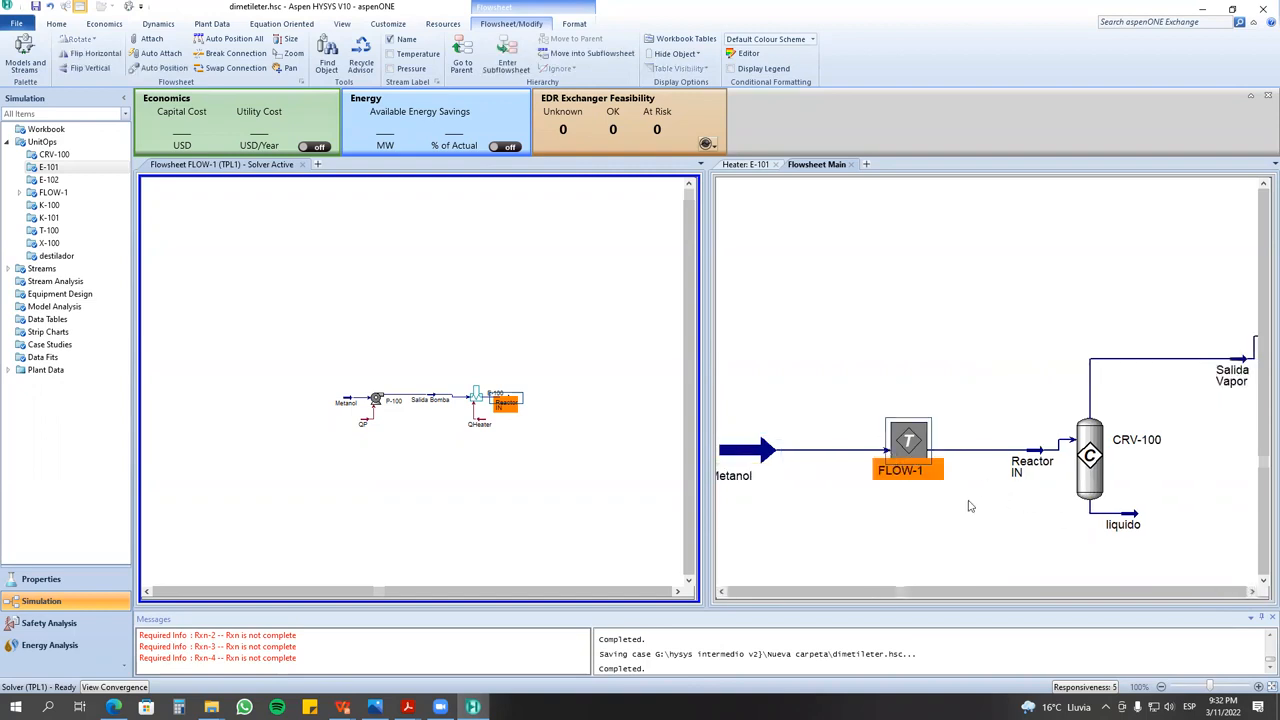
left_click_drag(842, 370, 988, 515)
scroll(958, 492, "down", 1)
scroll(955, 495, "up", 3)
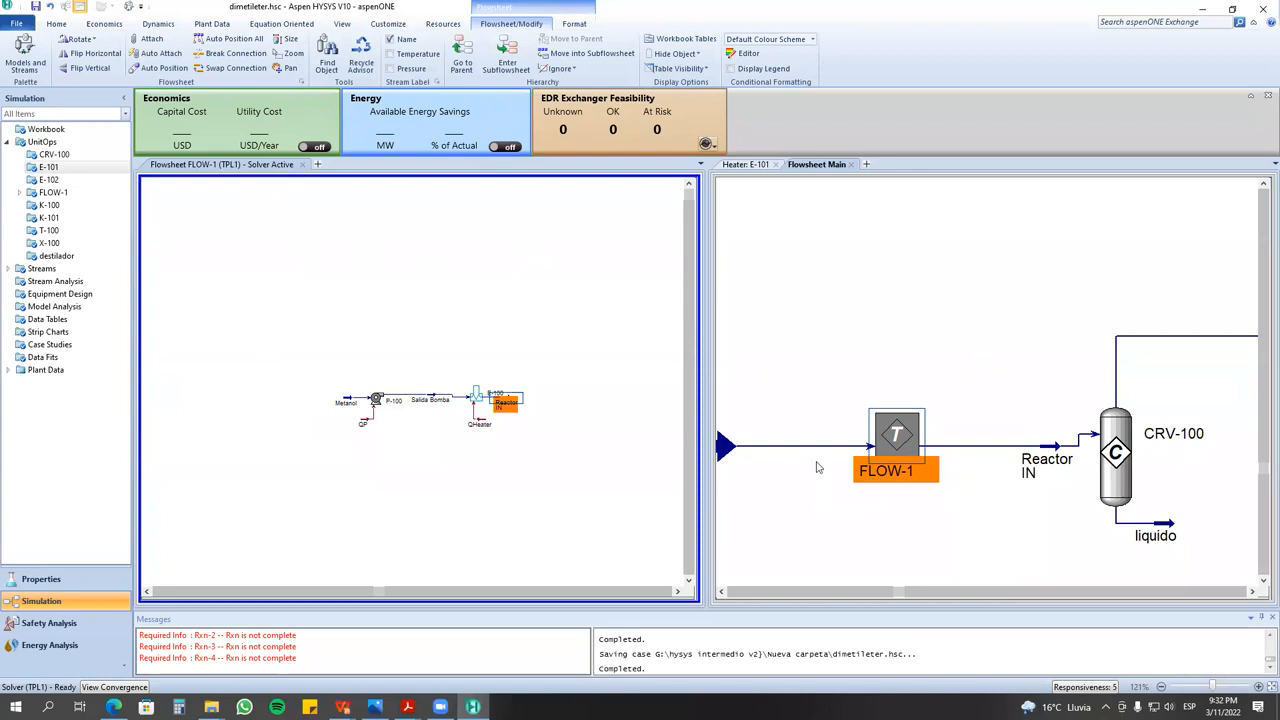
left_click_drag(907, 407, 896, 368)
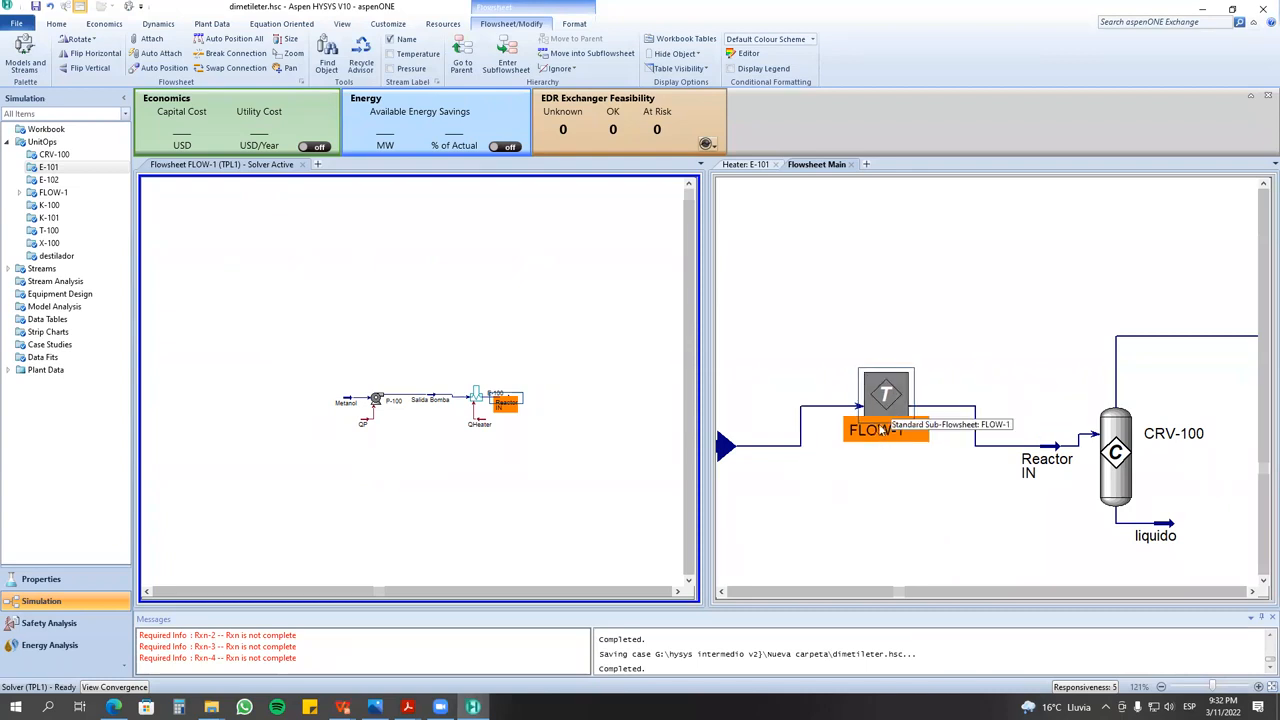
left_click_drag(304, 346, 603, 505)
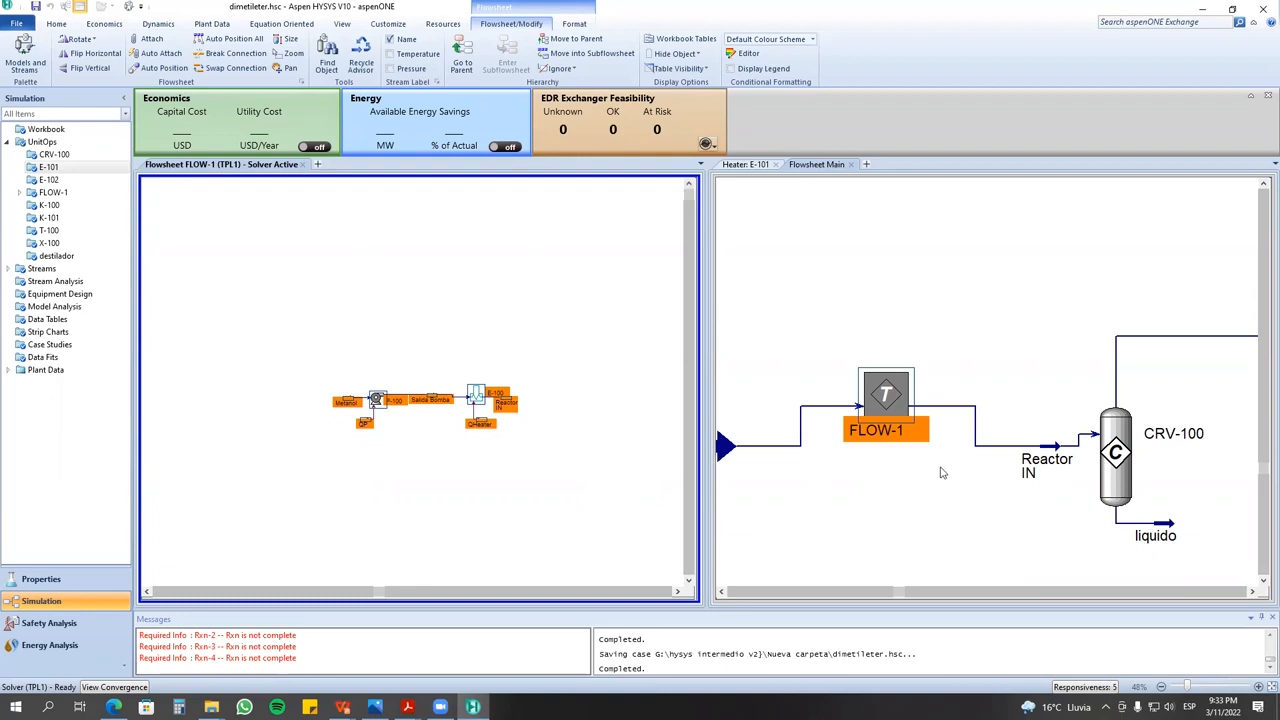
left_click_drag(885, 402, 872, 440)
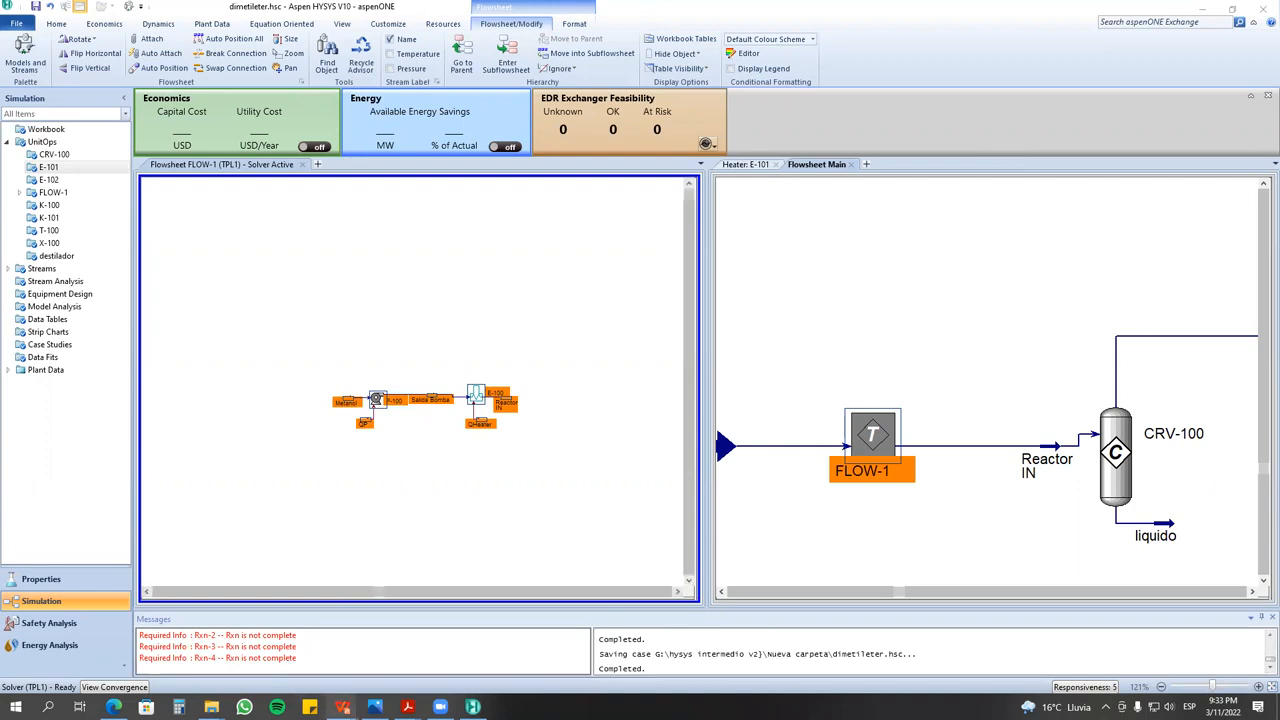
- Switch to the WPS Office presentation SIMULACION DE PROCESOS222 and show slide 9, Equipos de cambio de presión
mouse_move(343, 706)
left_click(406, 640)
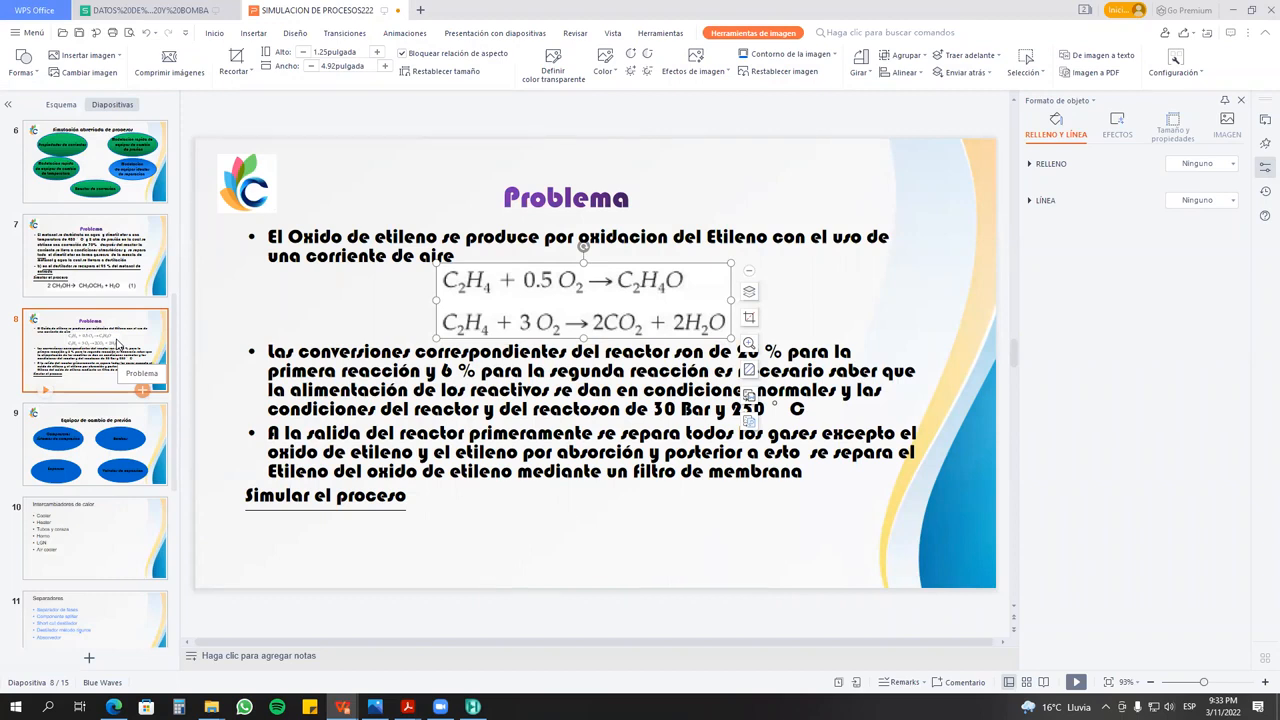
left_click(146, 426)
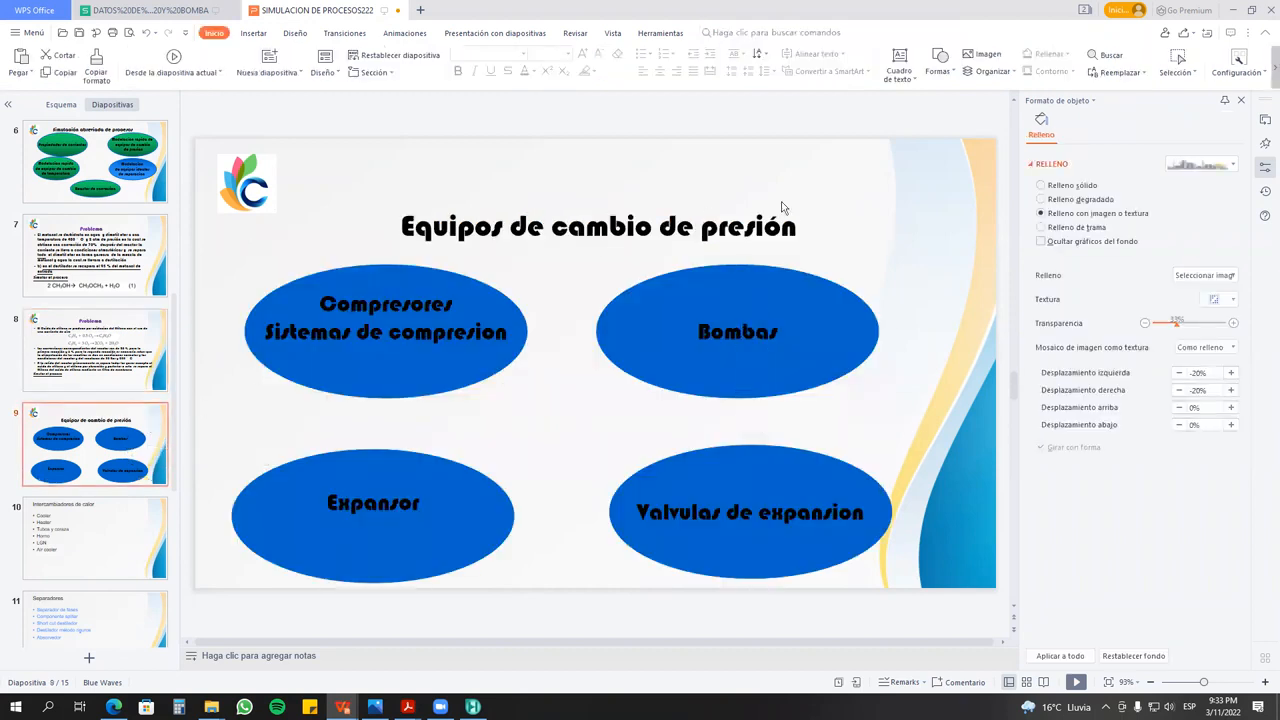